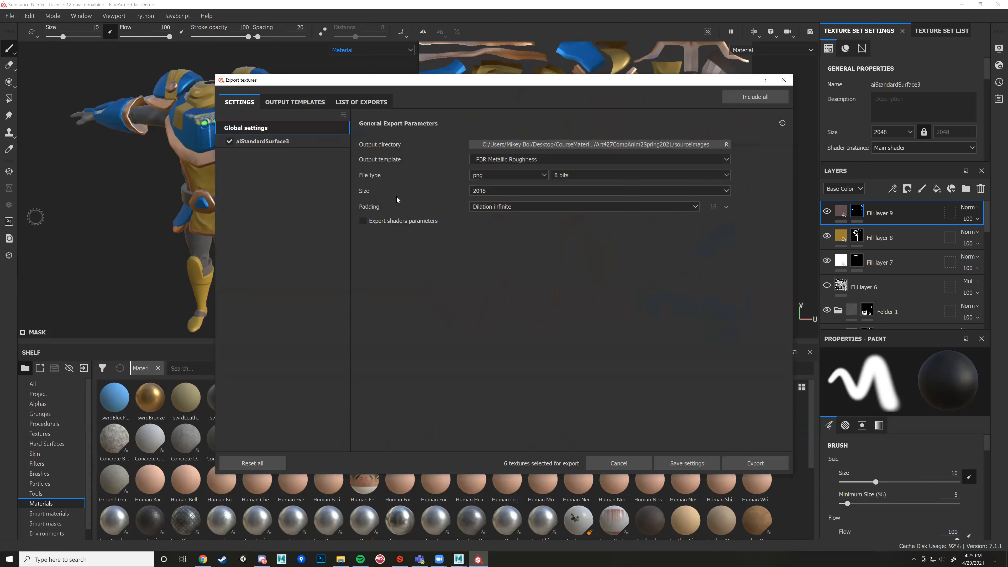
Choose PBR Metallic Roughness as the output template for the texture export.
left_click(543, 159)
left_click(504, 159)
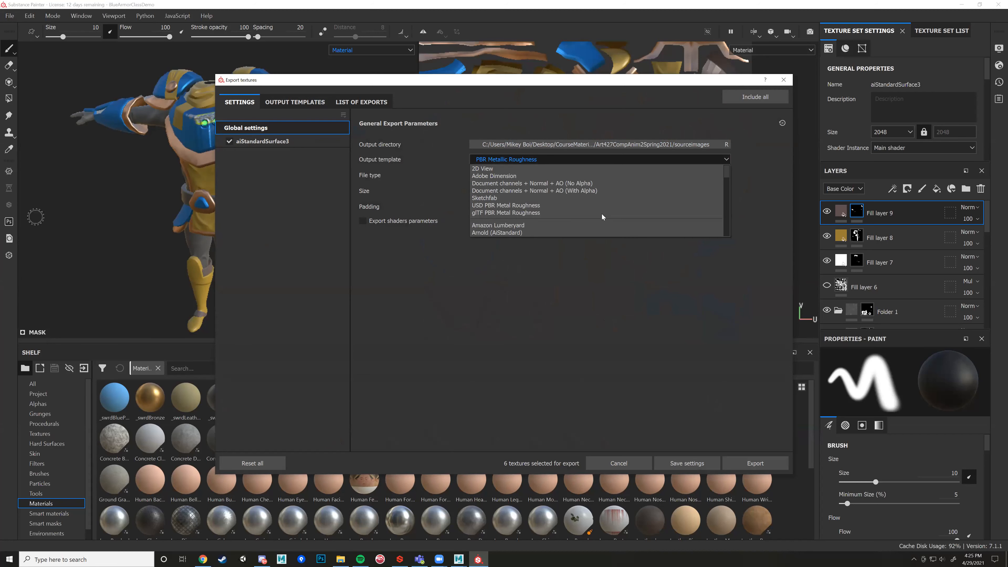
left_click(496, 208)
scroll(501, 207, "down", 5)
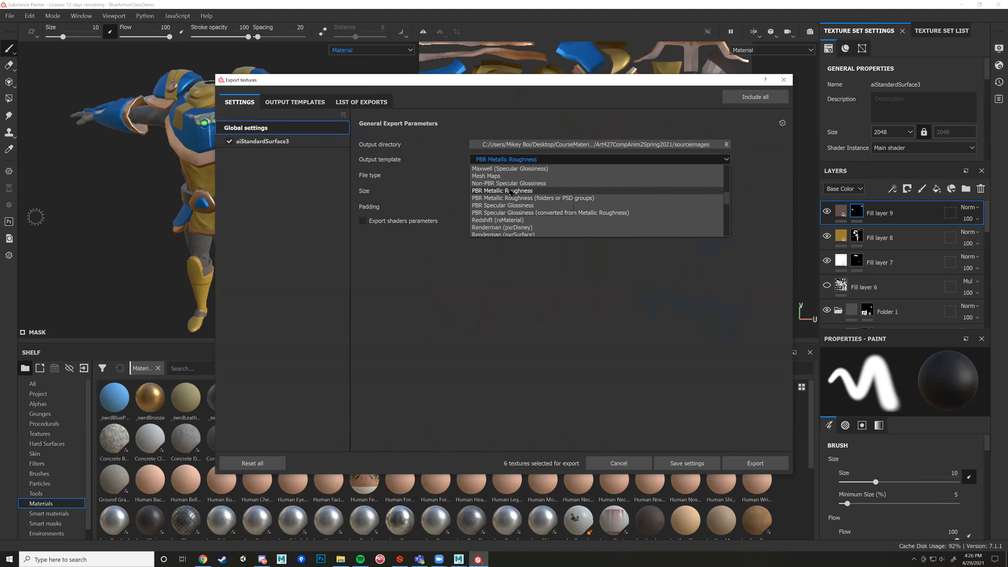
left_click(510, 191)
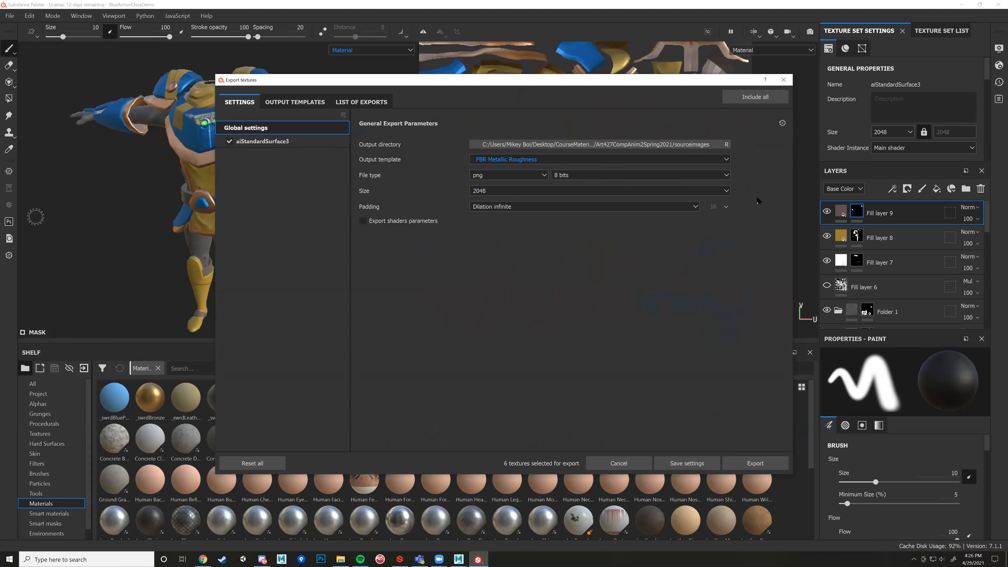
Set the output directory to the sourceimages folder of Art427CompAnim2Spring2021 and export the textures.
left_click(694, 145)
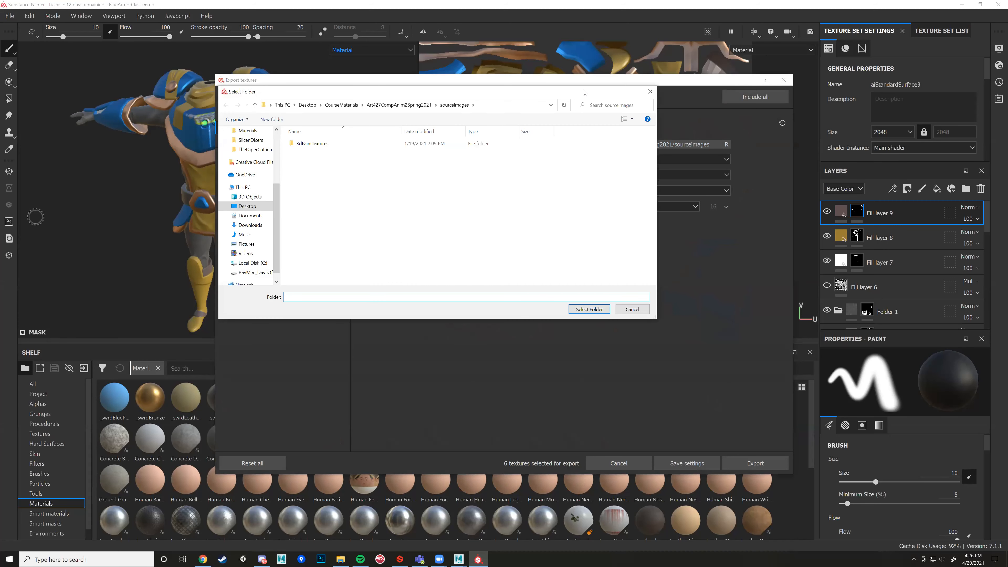
left_click(401, 105)
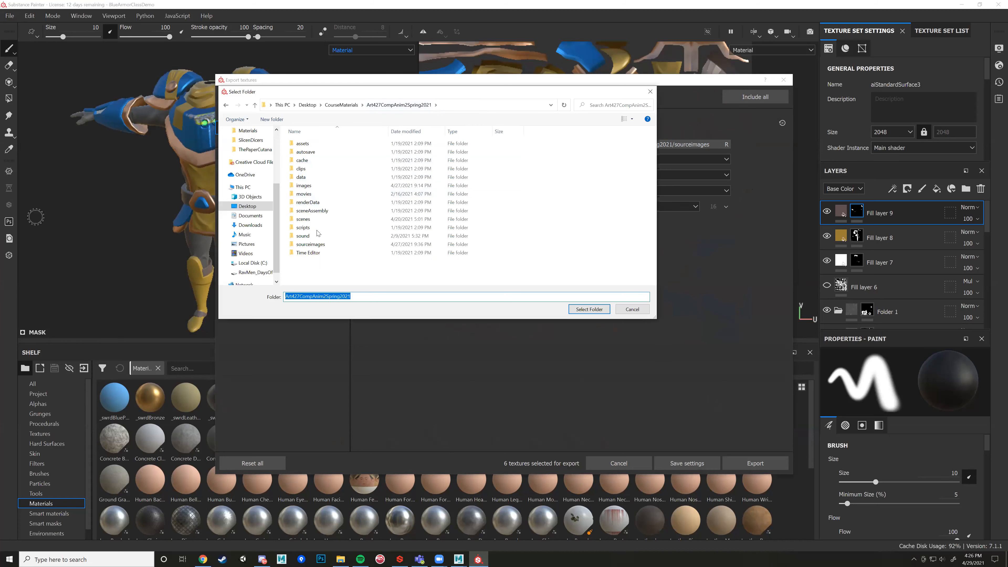
double_click(314, 244)
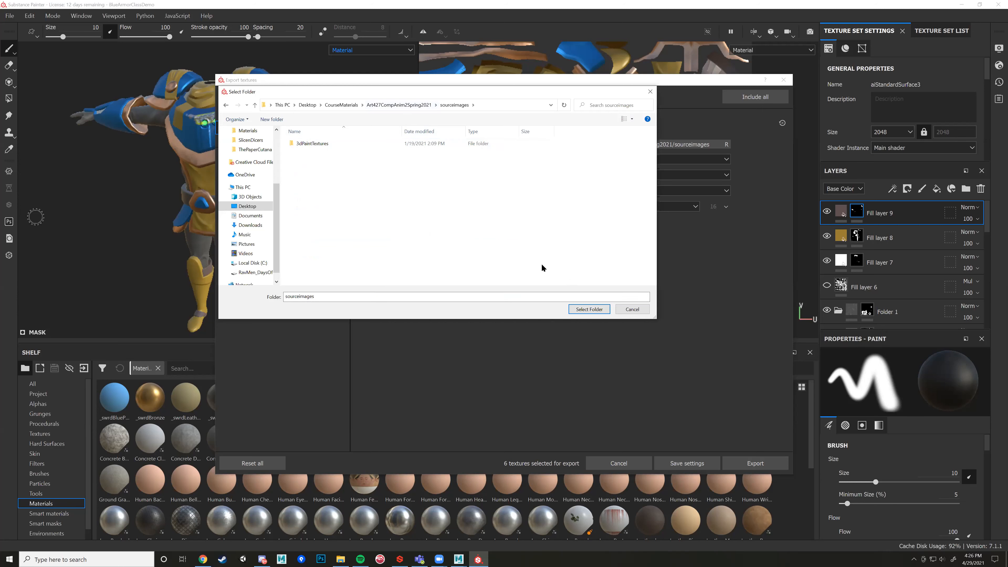
left_click(582, 309)
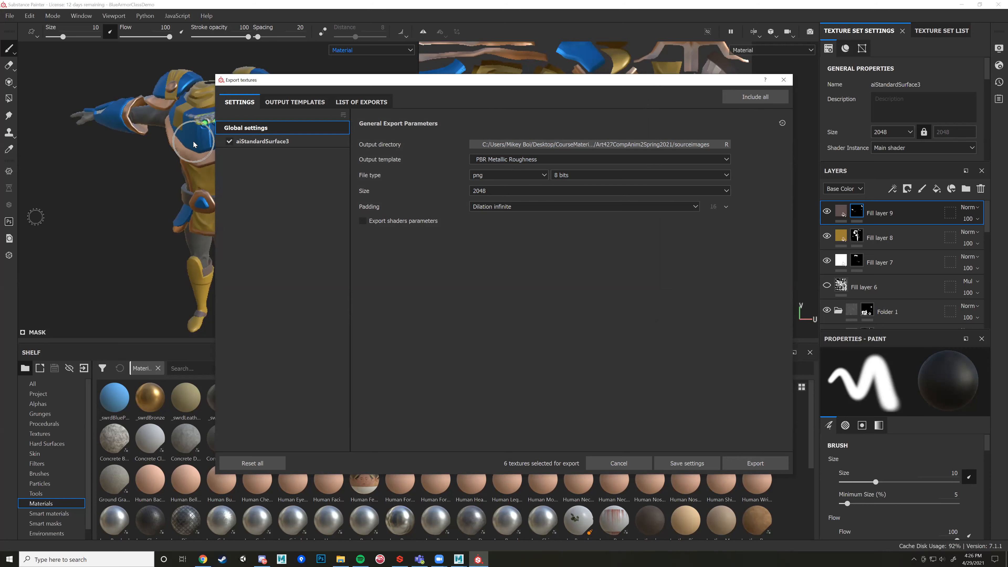
left_click(751, 464)
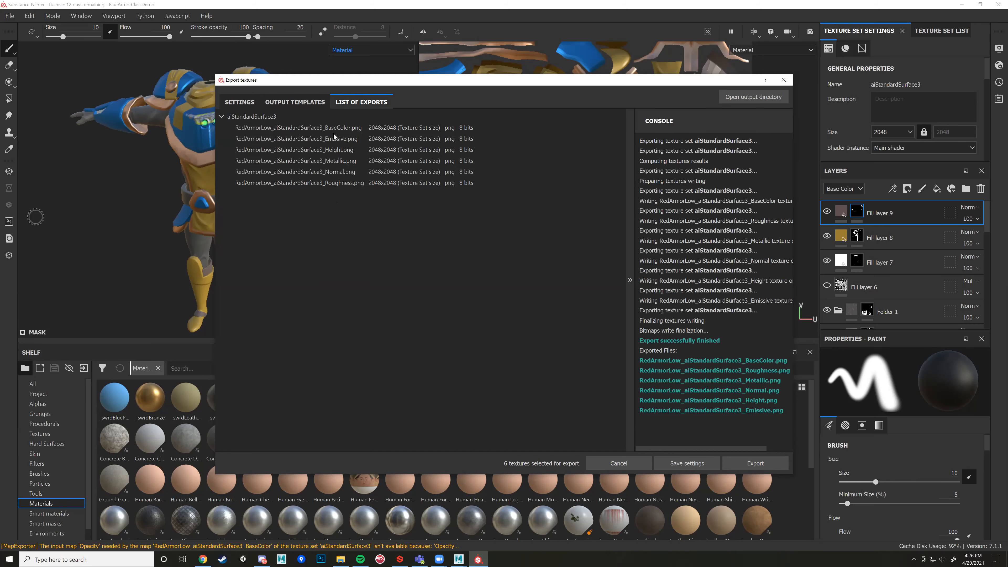
left_click_drag(430, 83, 553, 100)
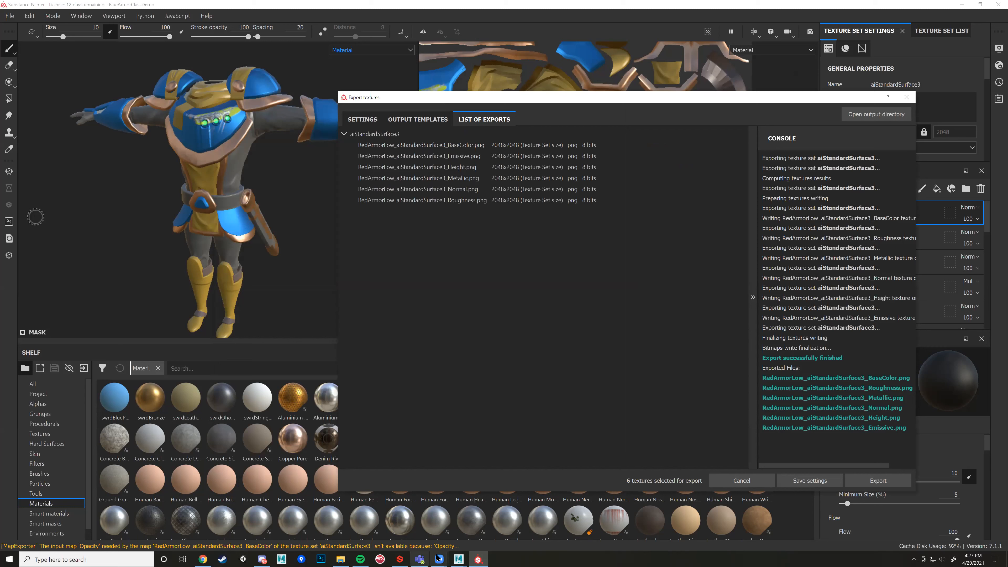
Switch to the HeroClassRenderDemo scene in Maya and assign a new aiStandardSurface material to the regularArmorLowpoly group.
left_click(456, 557)
left_click(531, 527)
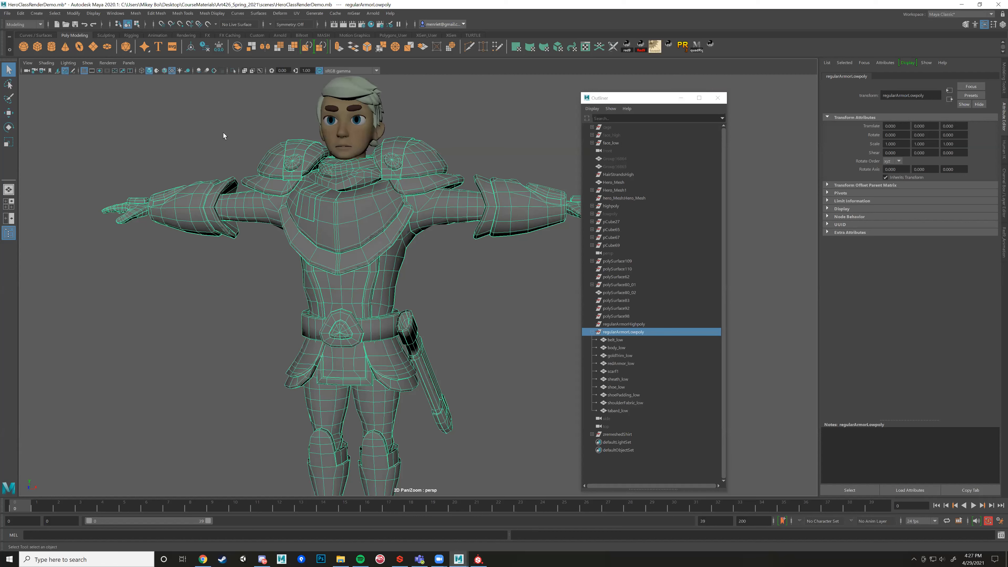
right_click(340, 221)
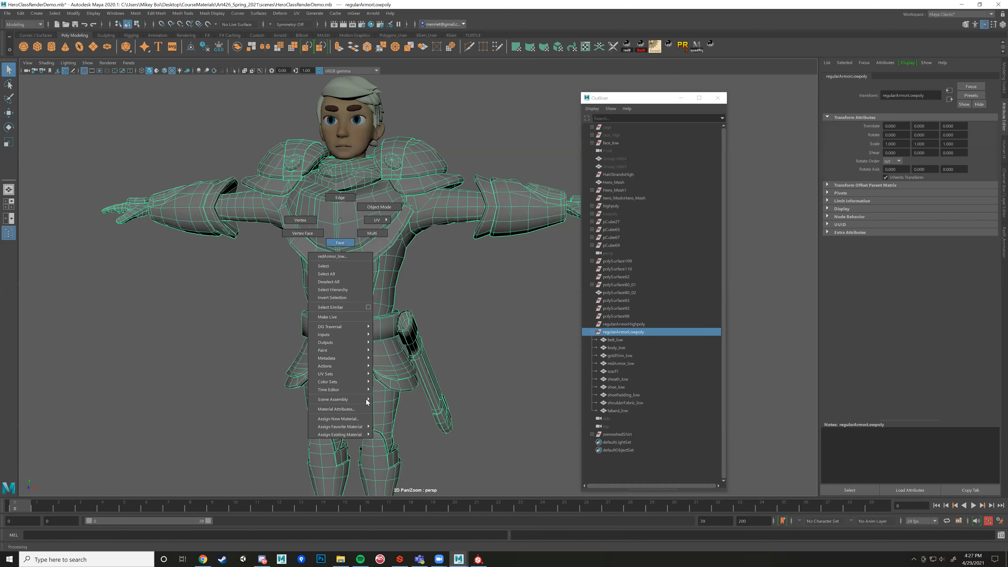
left_click(345, 420)
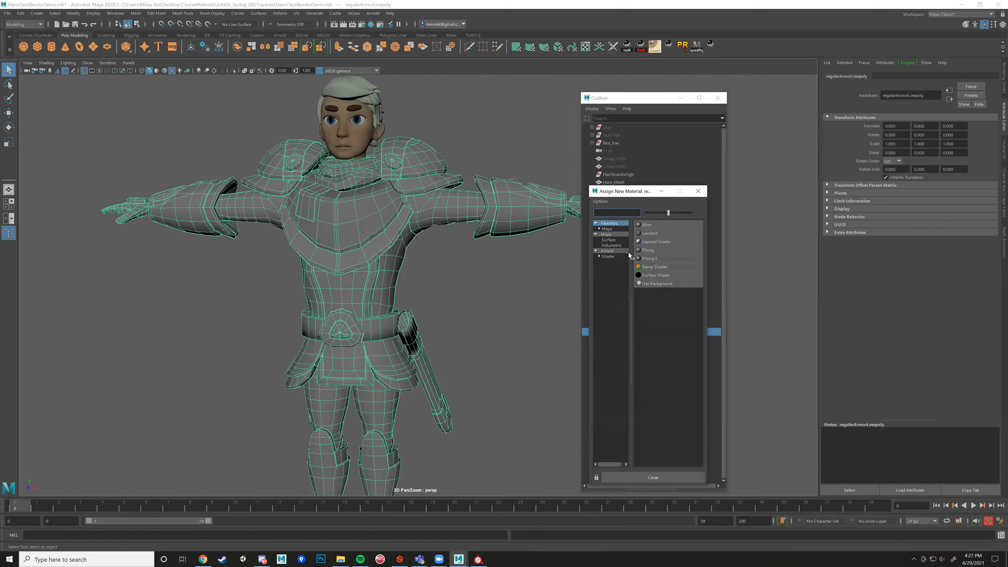
left_click_drag(618, 196, 370, 143)
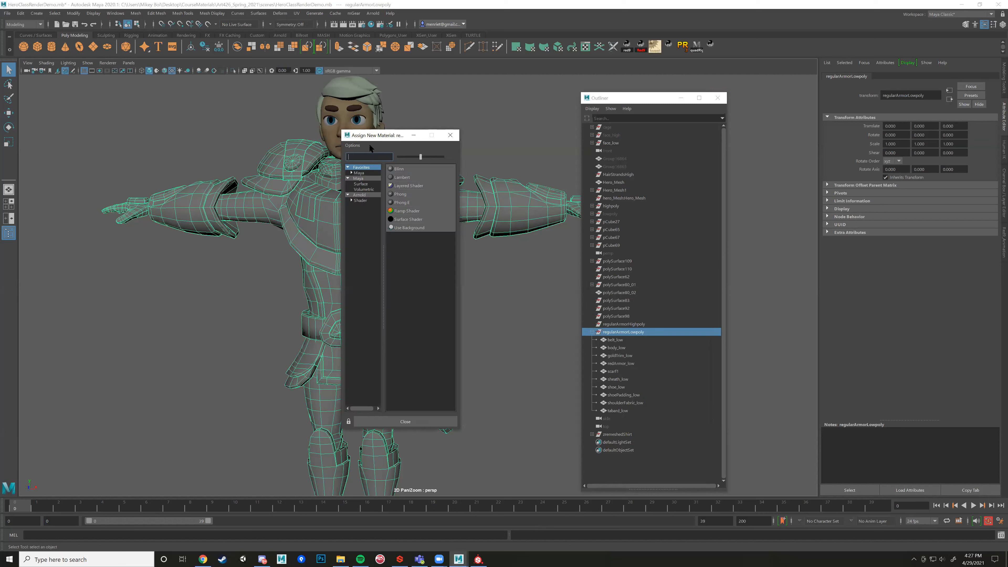
left_click(358, 197)
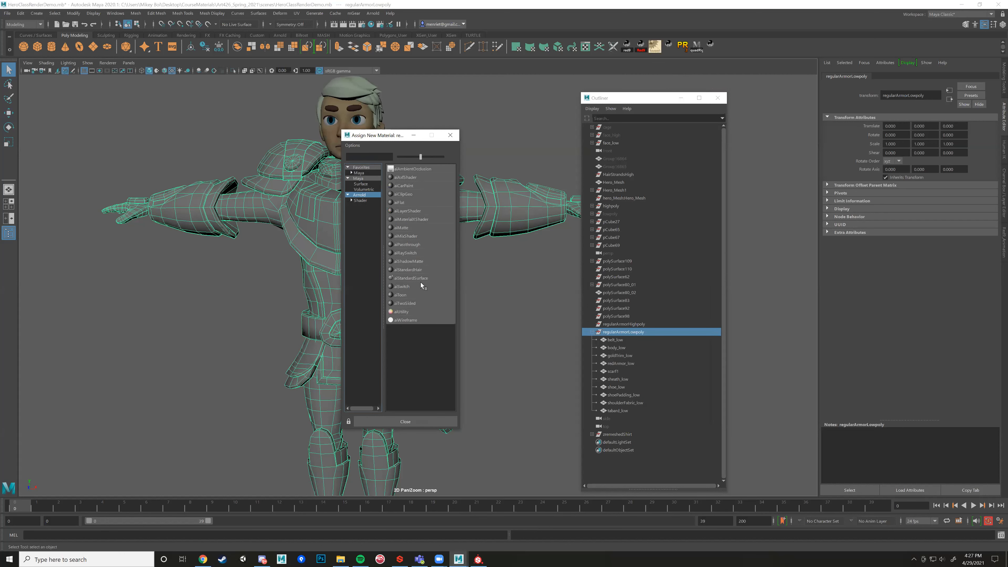
left_click(413, 278)
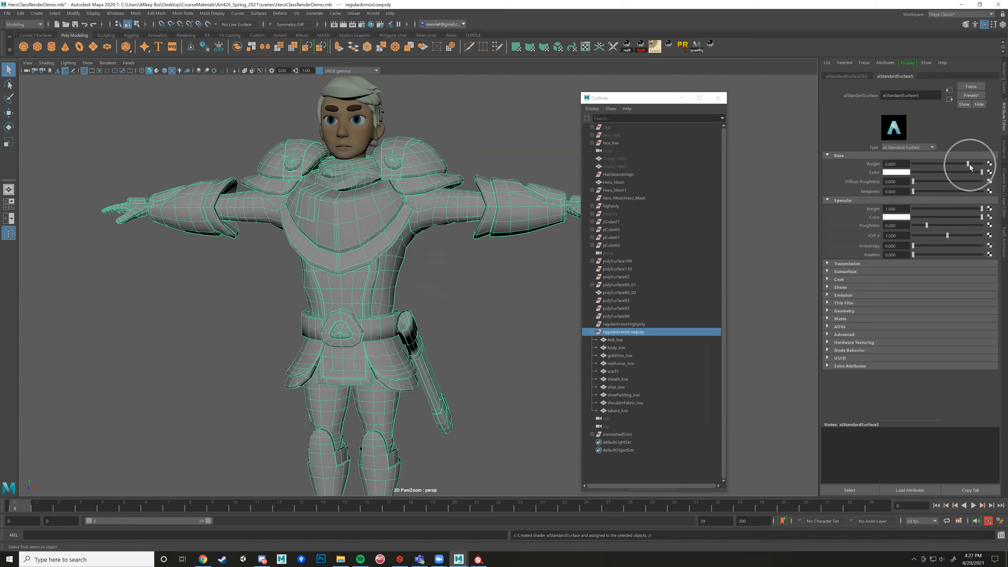
Set the new material's base weight to 1, map a File texture to its base color and start browsing for the image.
mouse_move(989, 167)
left_mouse_down()
mouse_move(878, 169)
mouse_move(985, 164)
left_mouse_up()
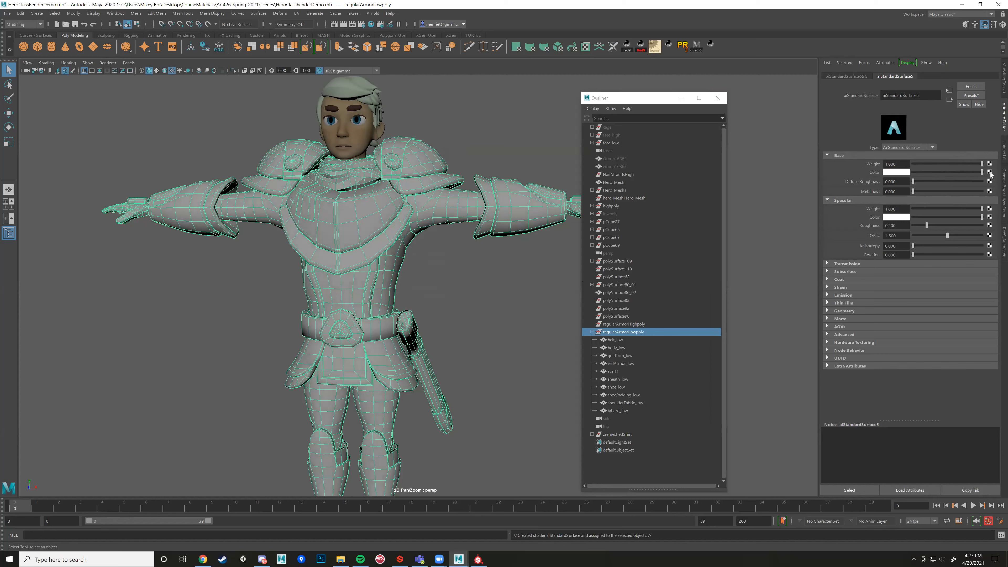
left_click(990, 173)
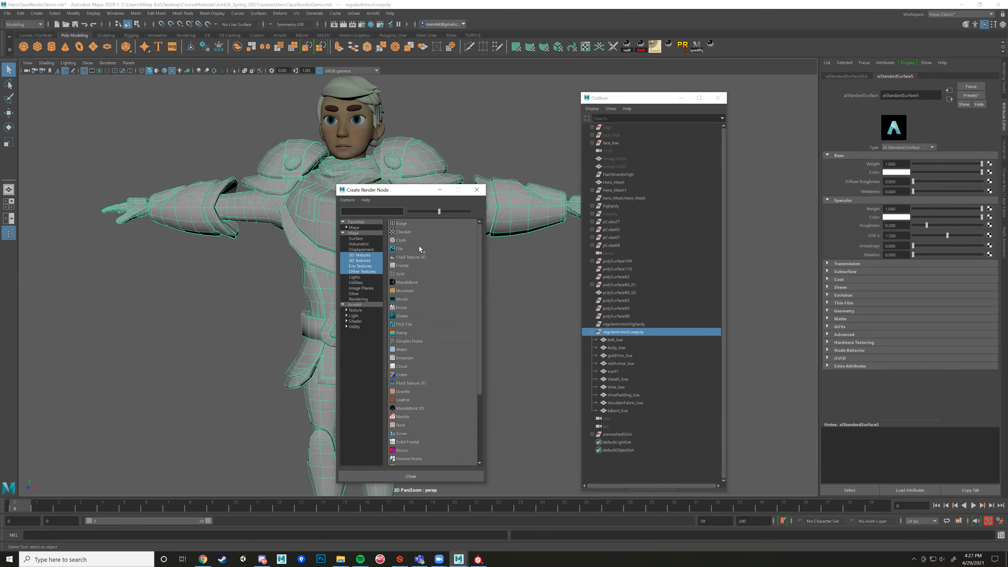
left_click(410, 247)
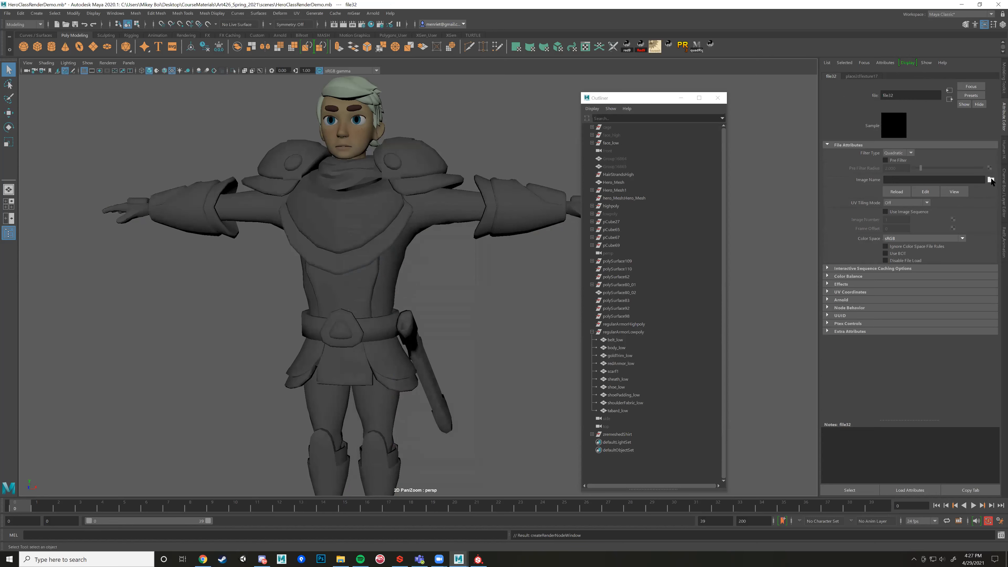
left_click(991, 181)
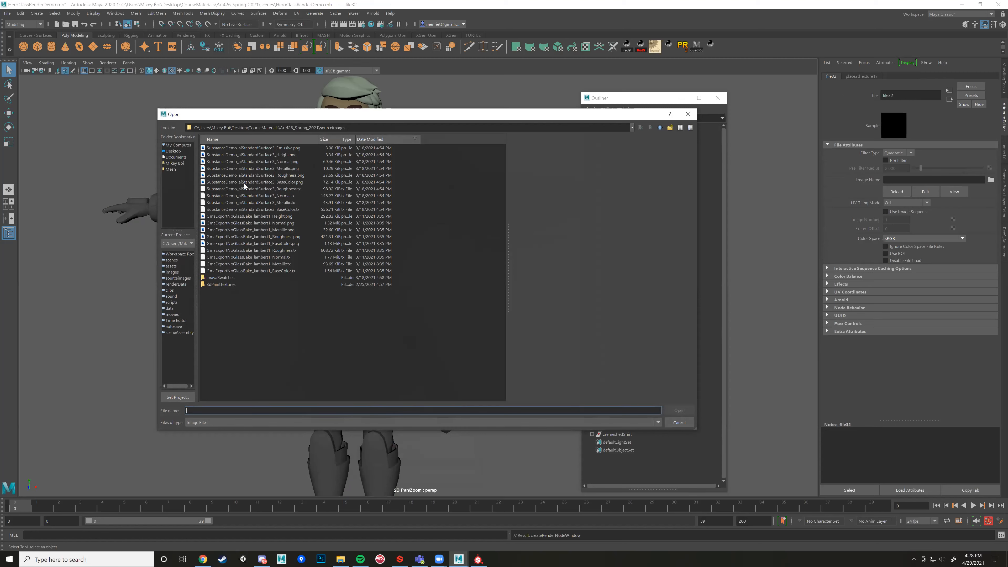
Preview the existing texture images in the Art426_Spring_2021 sourceimages folder.
left_click(269, 182)
key("Up")
key("Up")
key("Up")
key("Up")
key("Up")
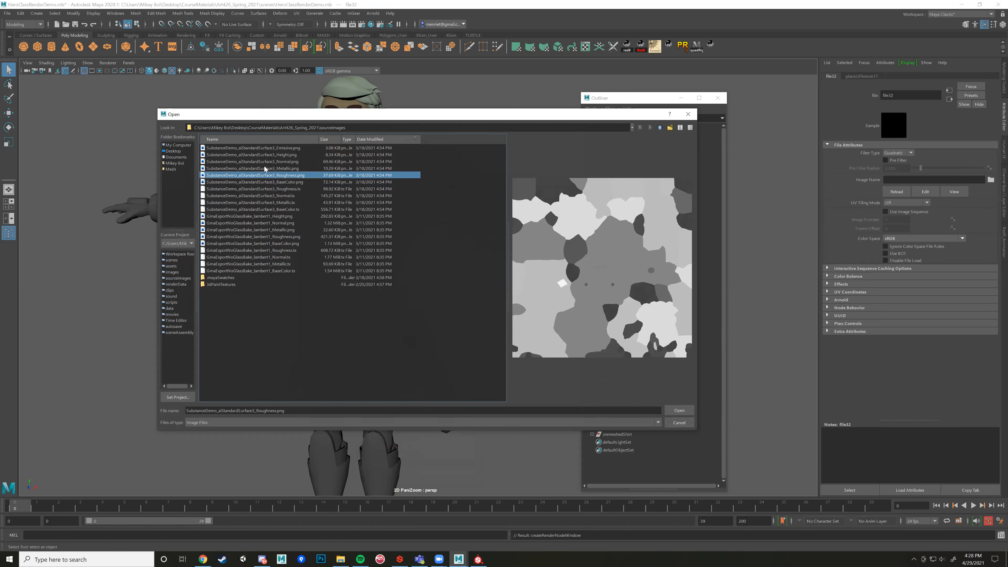
left_click(261, 244)
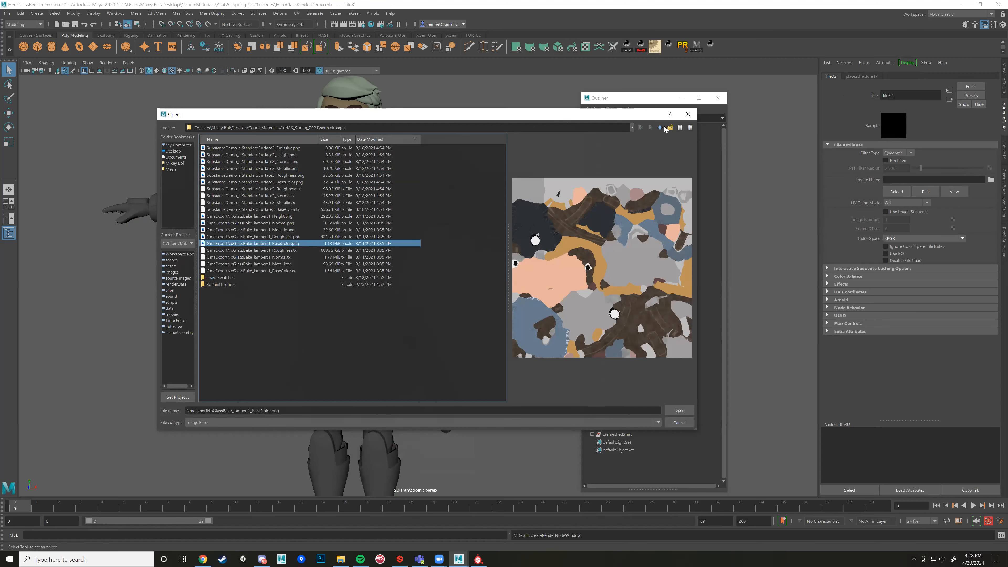
Load RedArmorLow_aiStandardSurface3_BaseColor.png from the Art427CompAnim2Spring2021 sourceimages folder as the base color image.
left_click(665, 128)
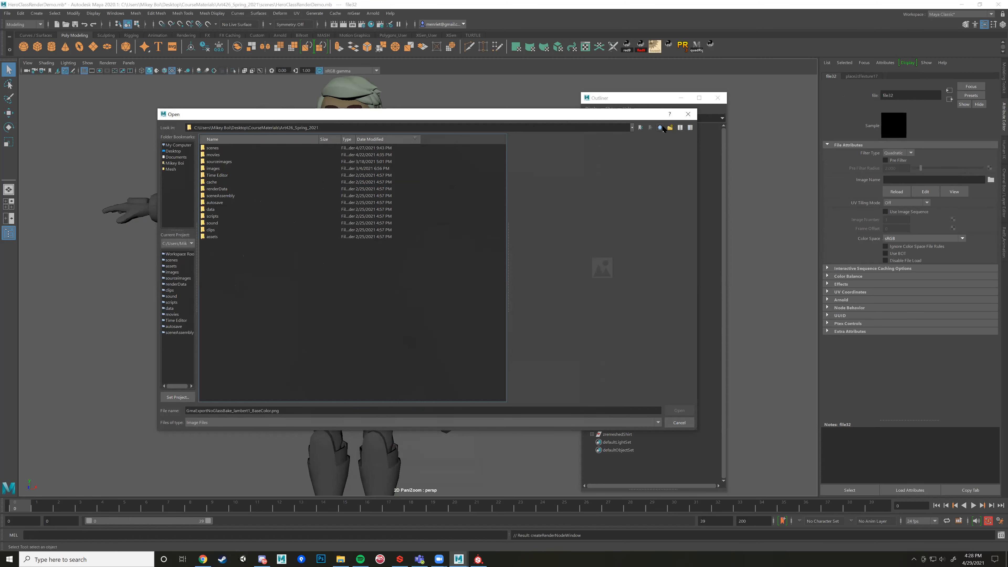
left_click(663, 129)
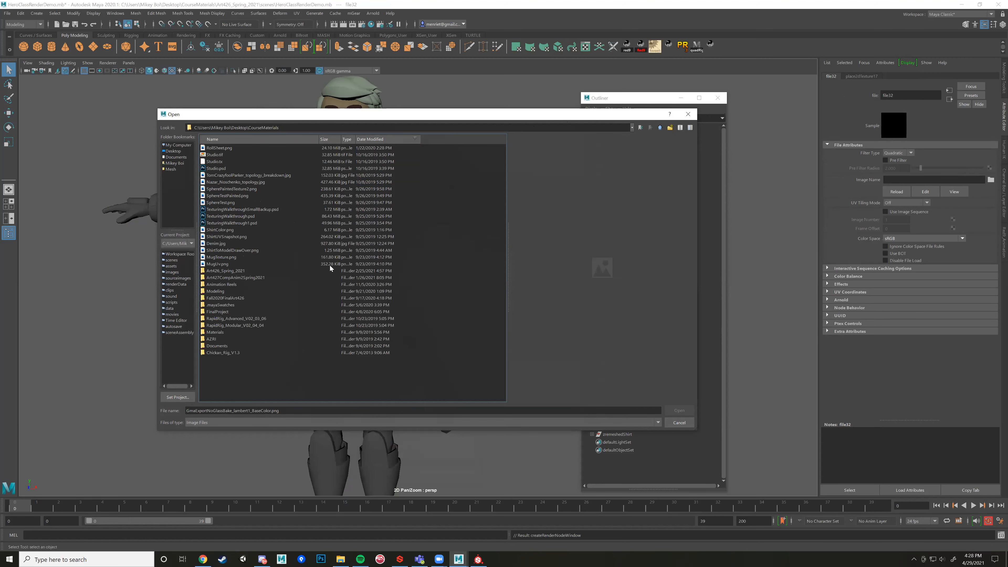
double_click(238, 277)
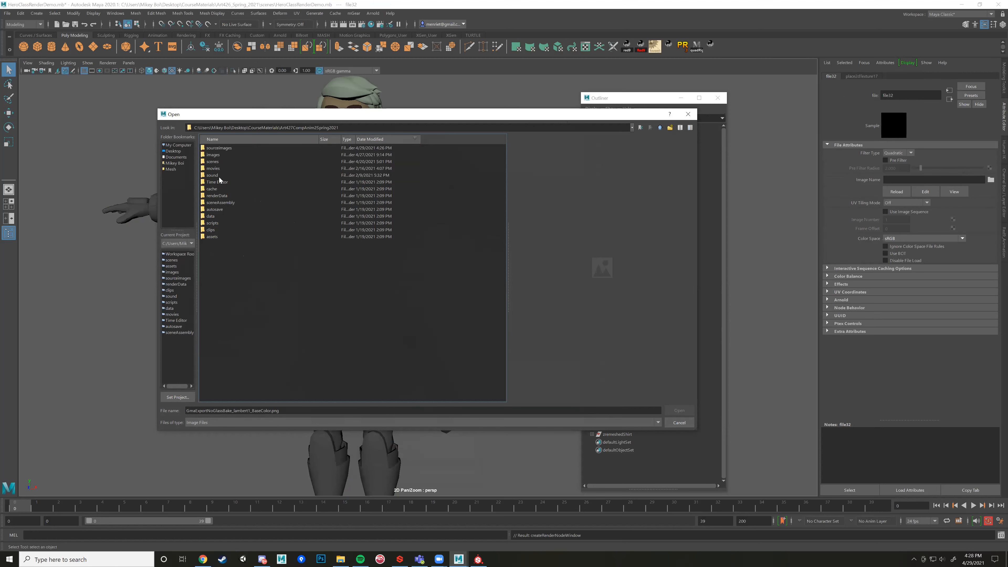
double_click(229, 149)
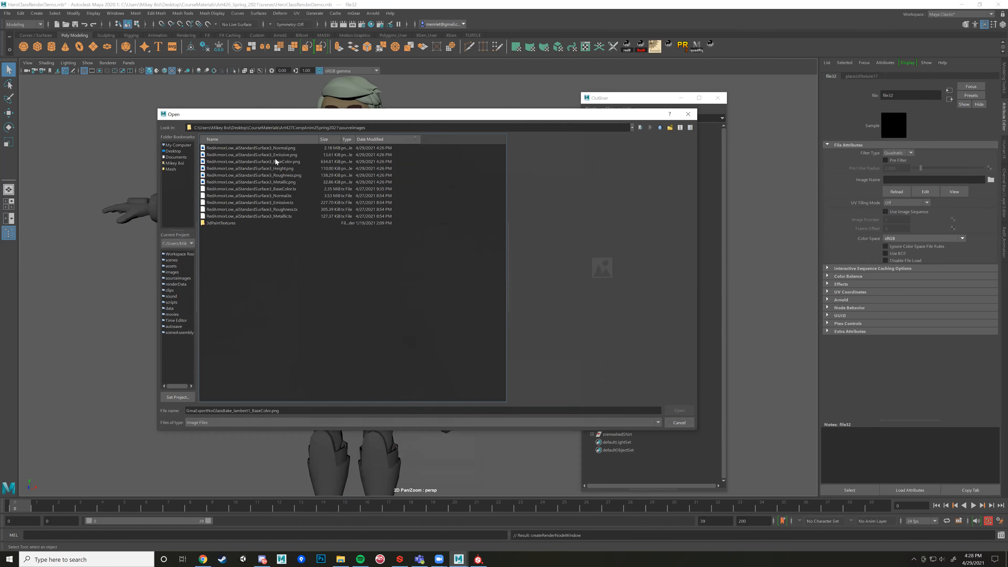
left_click(258, 148)
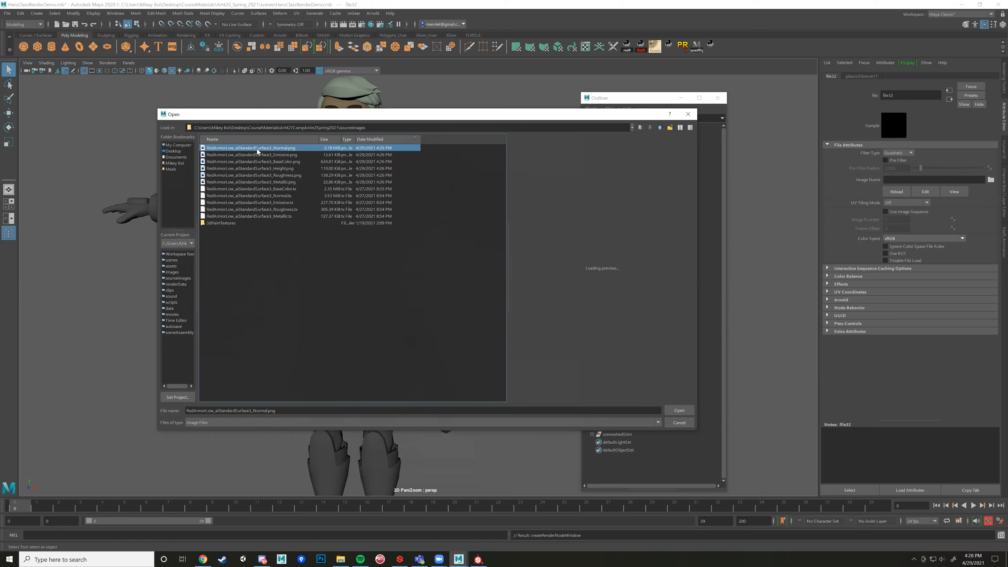
left_click(267, 162)
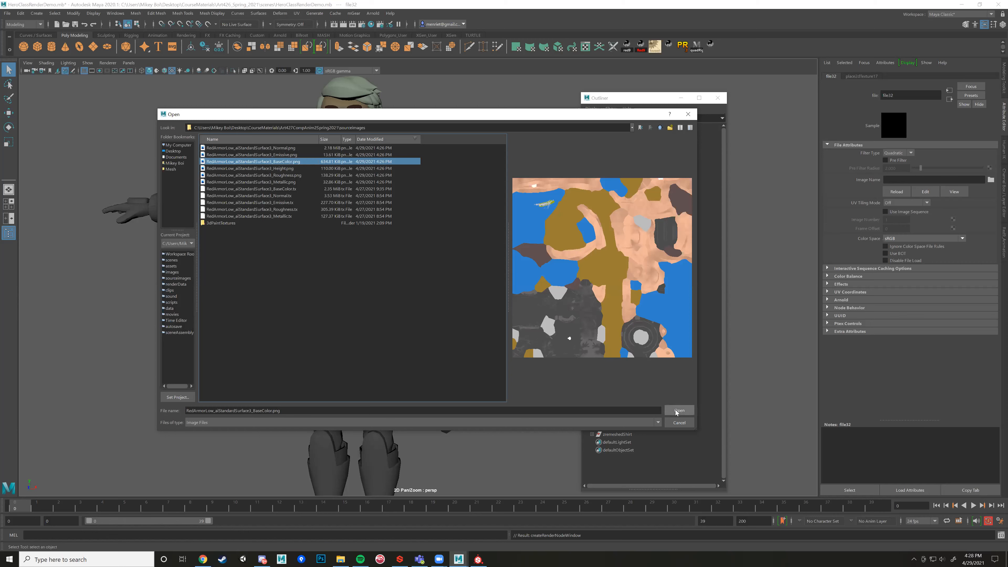
left_click(286, 161)
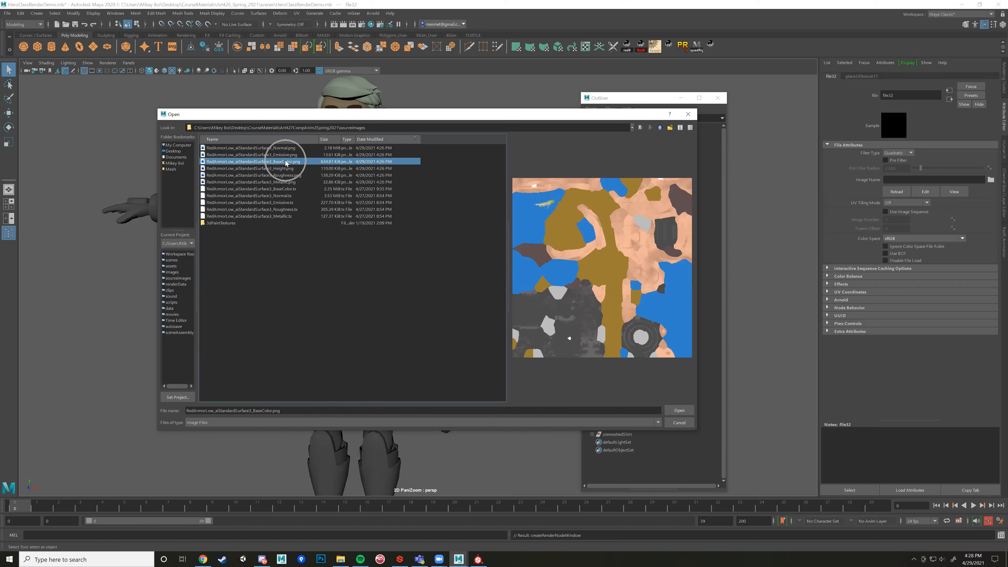
left_click(680, 411)
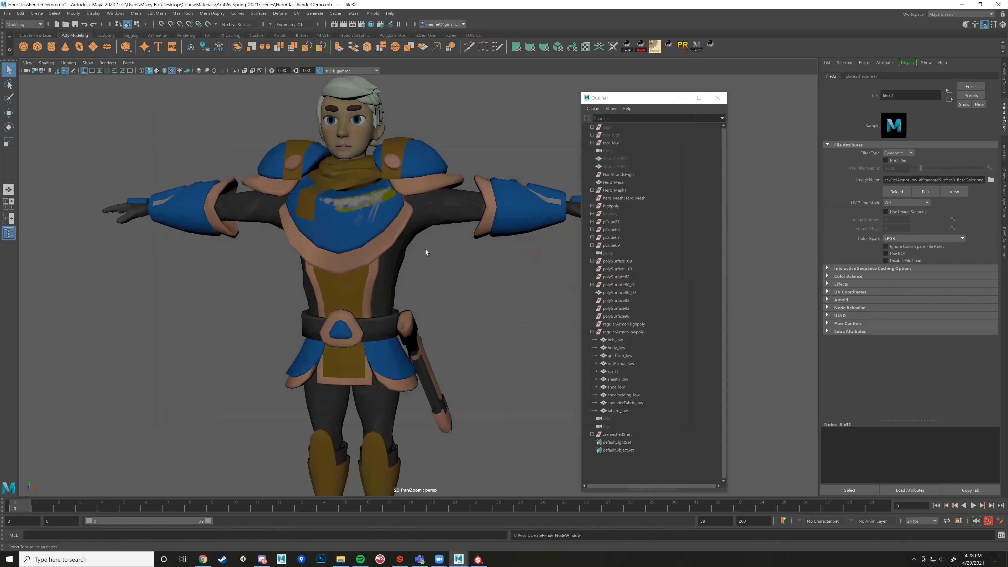
Show the material attributes of the redArmor_low mesh and map a File texture to the material's metalness.
left_click_drag(455, 246, 381, 245, "alt")
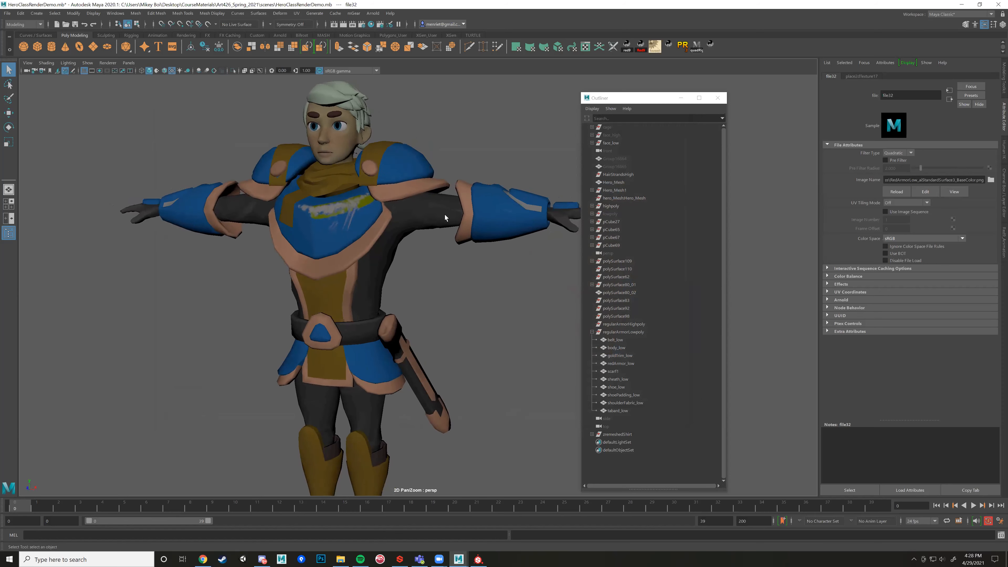
left_click(400, 213)
left_click(396, 183)
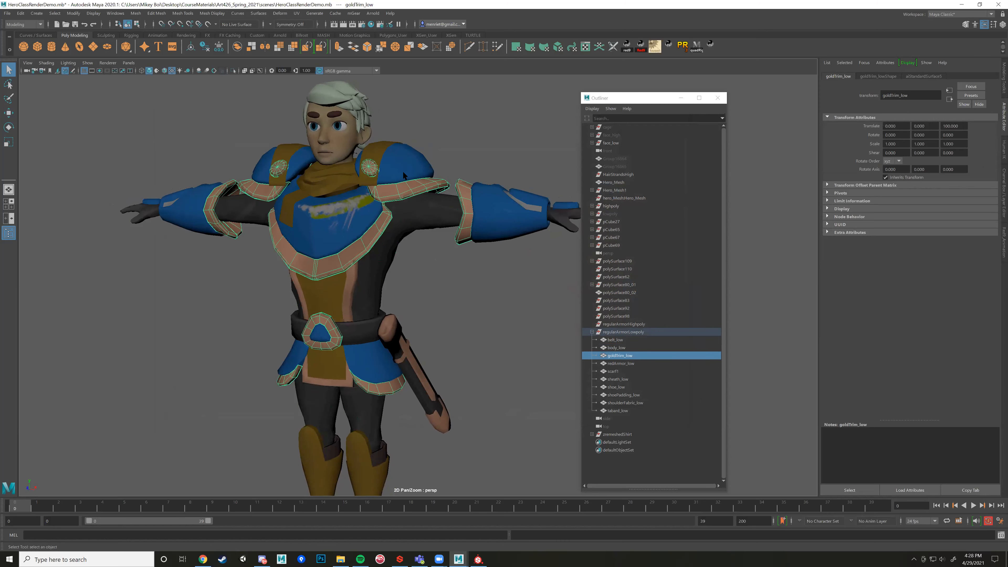
left_click(404, 169)
right_click(338, 234)
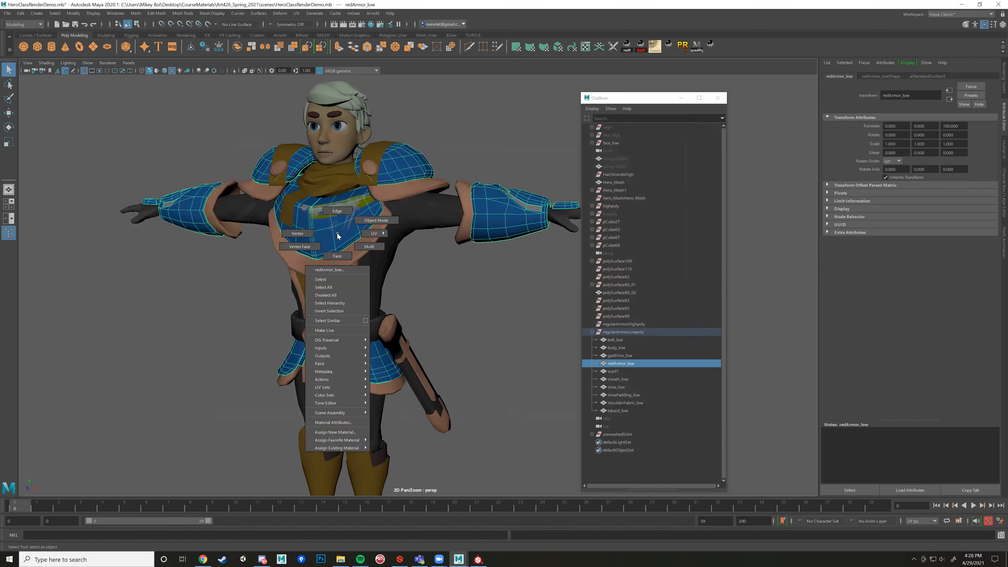
left_click(334, 422)
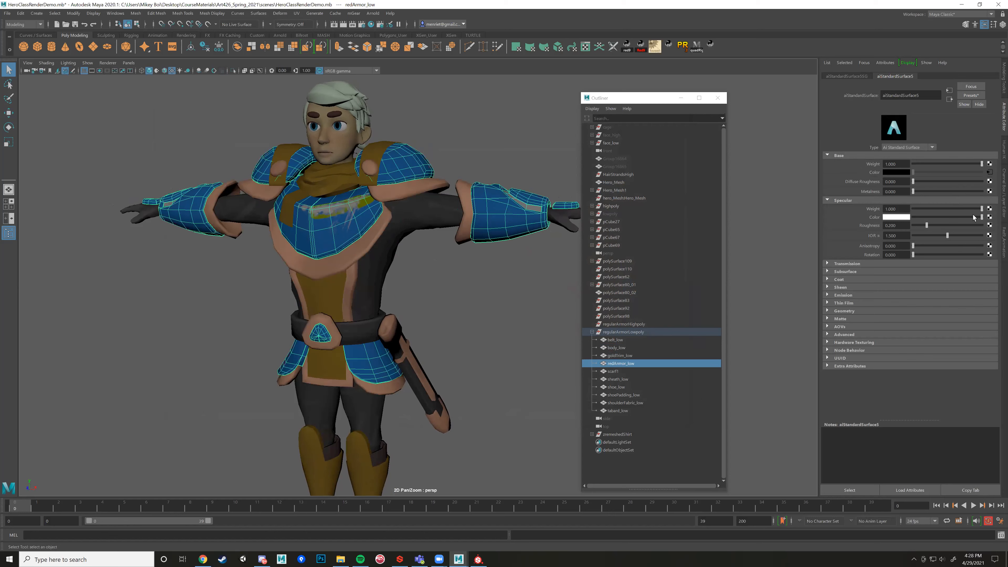
left_click(990, 192)
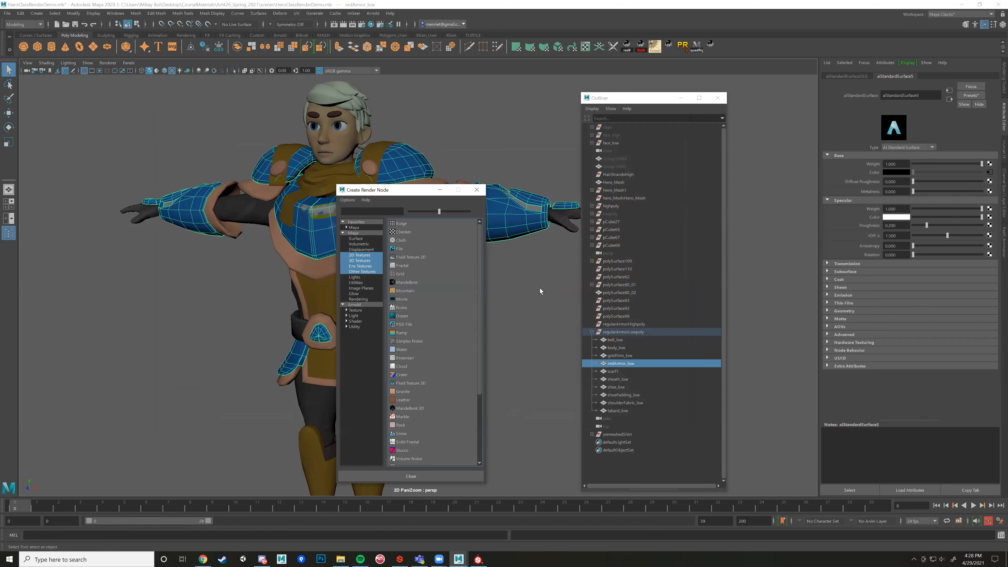
left_click(413, 248)
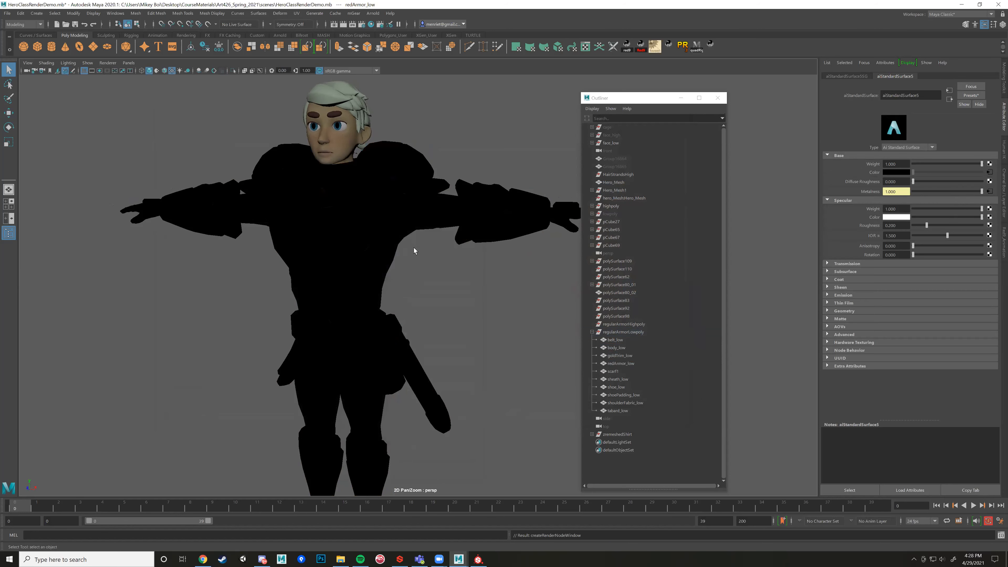
Load RedArmorLow_aiStandardSurface3_Metallic.png as the metalness map's image.
left_click(991, 180)
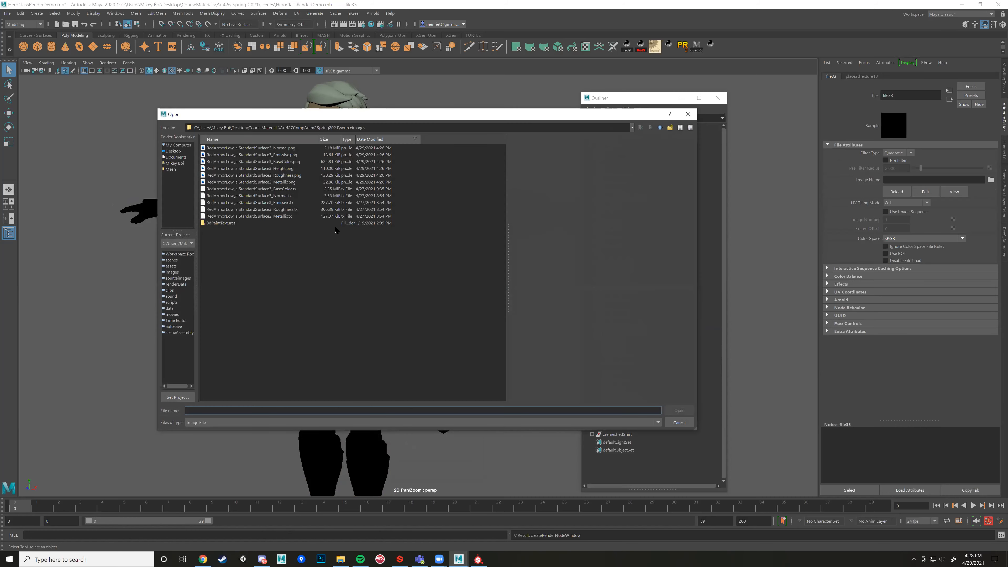
left_click(279, 182)
left_click(678, 410)
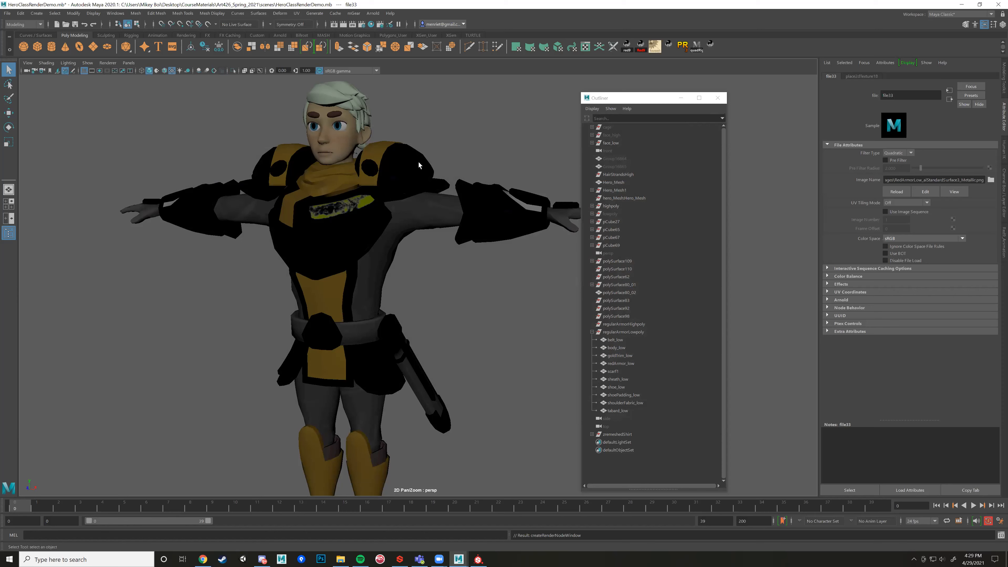
Return to the armor material's attributes and map a File texture with RedArmorLow_aiStandardSurface3_Roughness.png to its specular roughness.
right_click_drag(419, 163, 422, 353)
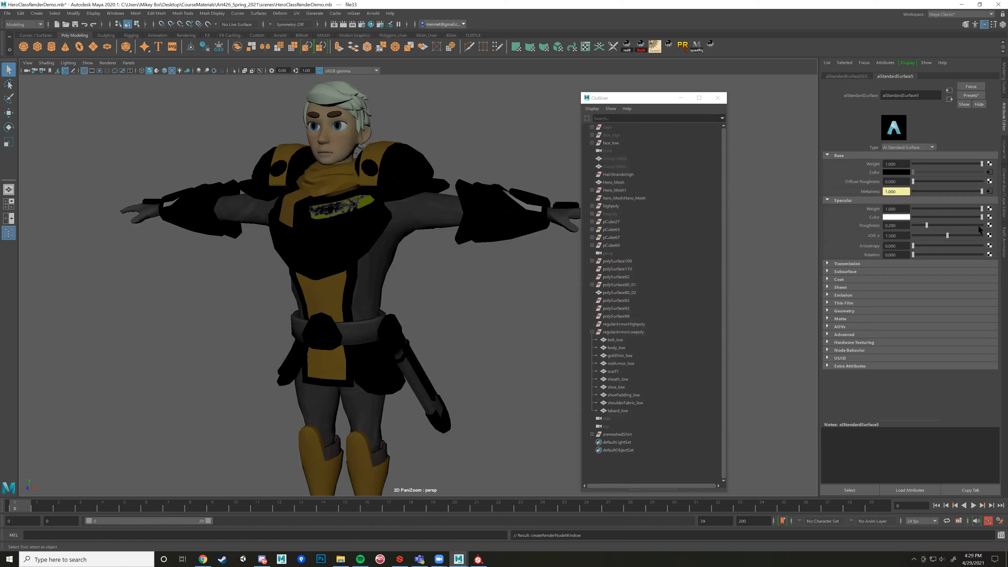
key("ctrl")
key("ctrl")
left_click(990, 225)
left_click(409, 250)
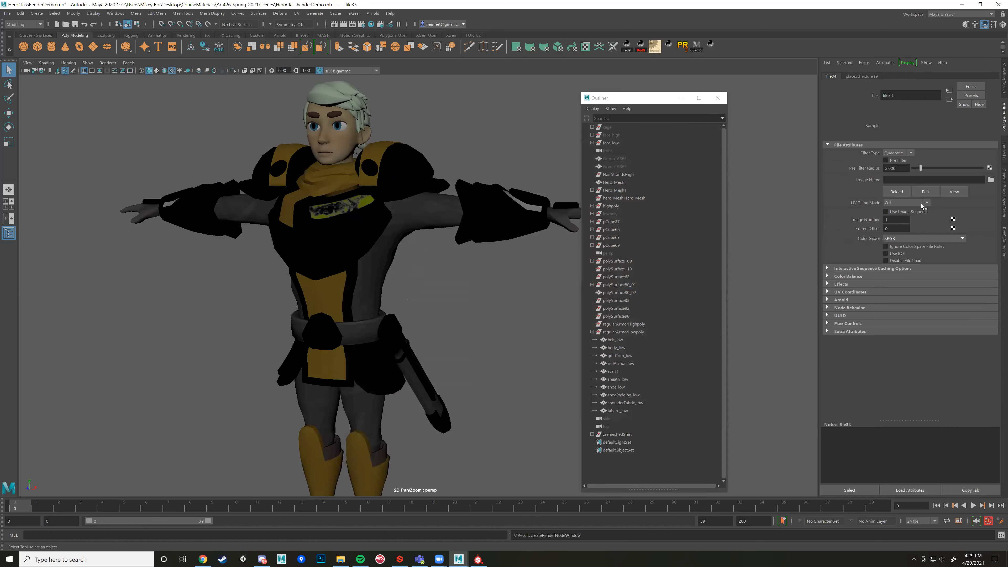
left_click(991, 180)
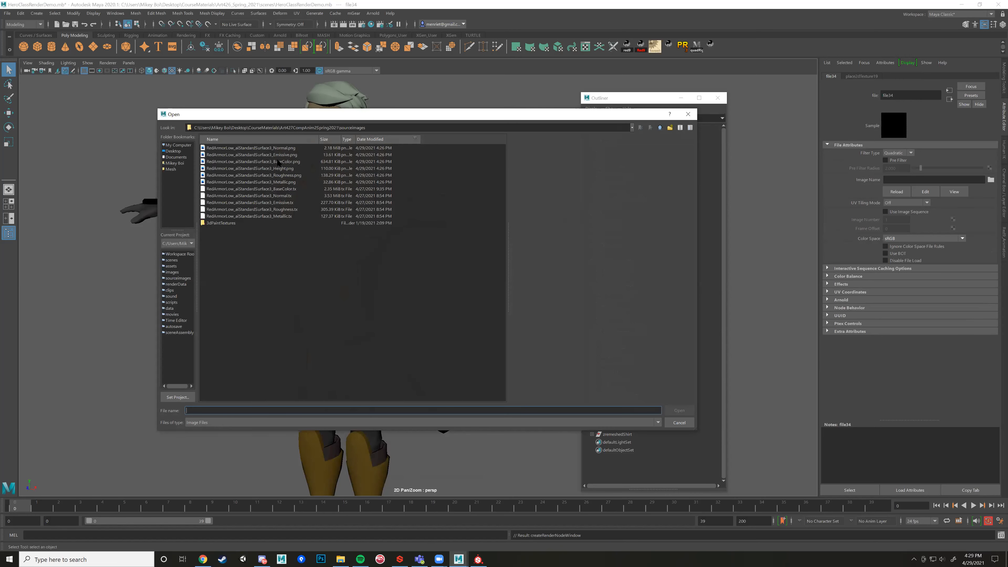
left_click(280, 175)
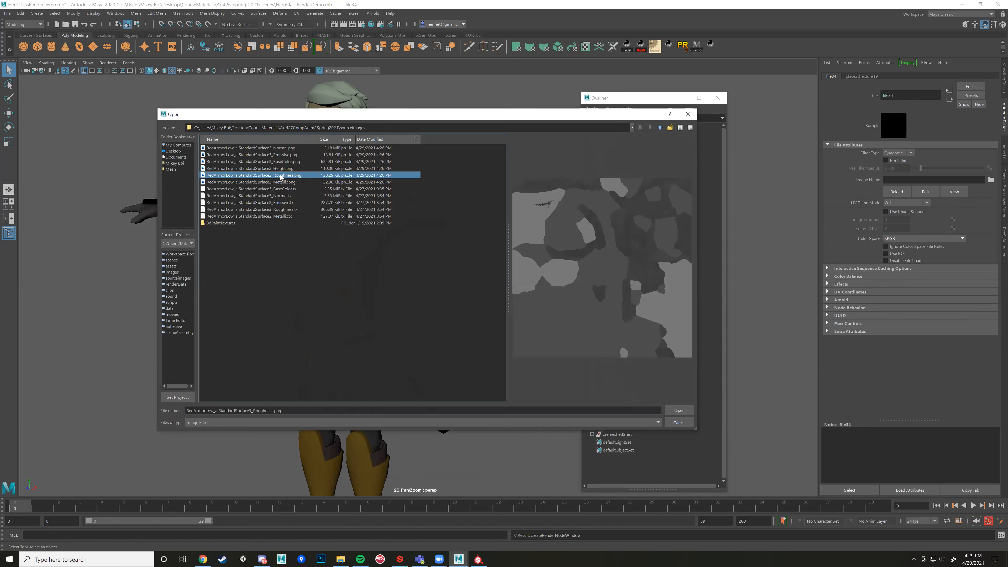
left_click(679, 410)
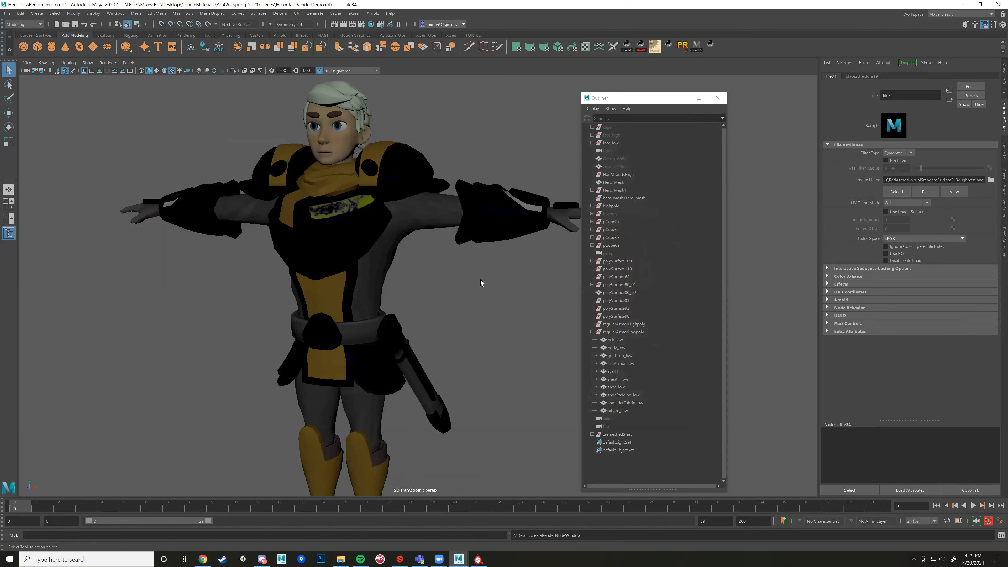
Return to the armor material and map a File texture with RedArmorLow_aiStandardSurface3_Emissive.png to its emission color.
right_click_drag(406, 181, 418, 369)
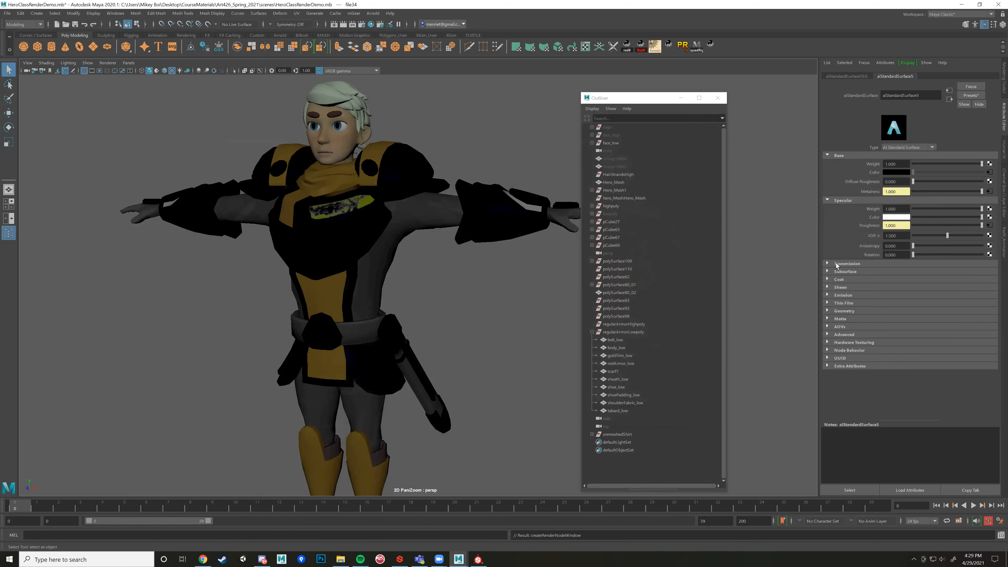
left_click(831, 295)
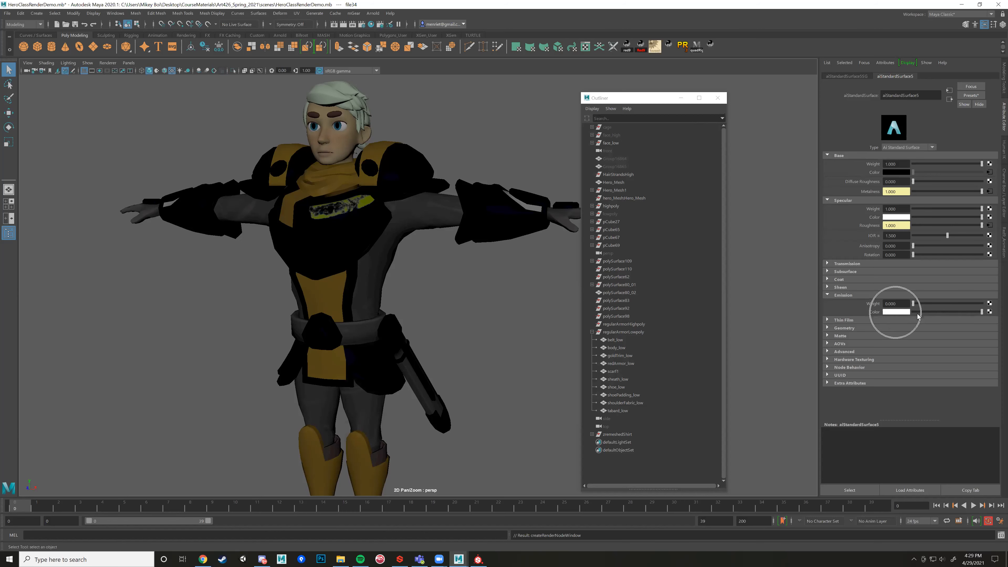
left_click(990, 312)
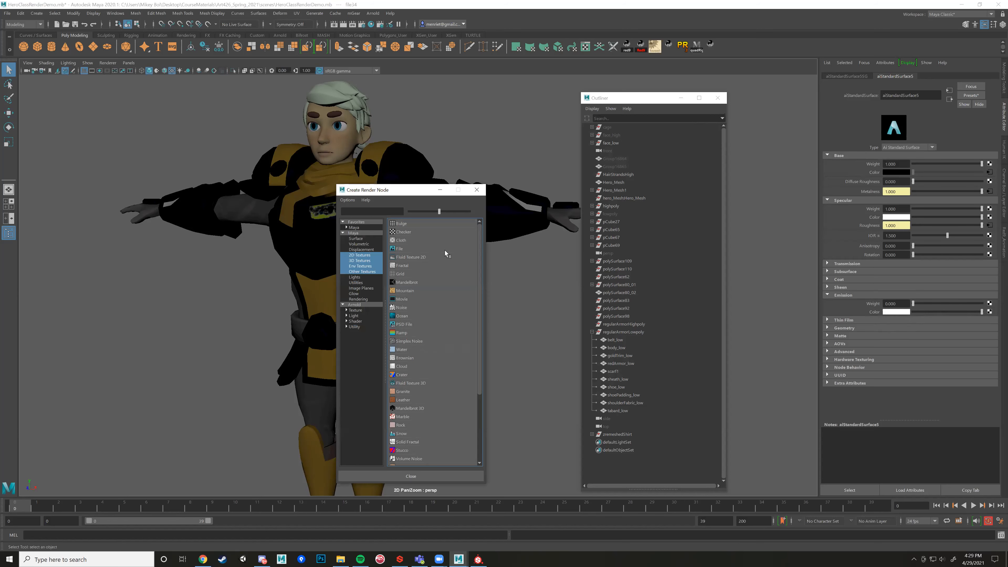
left_click(414, 248)
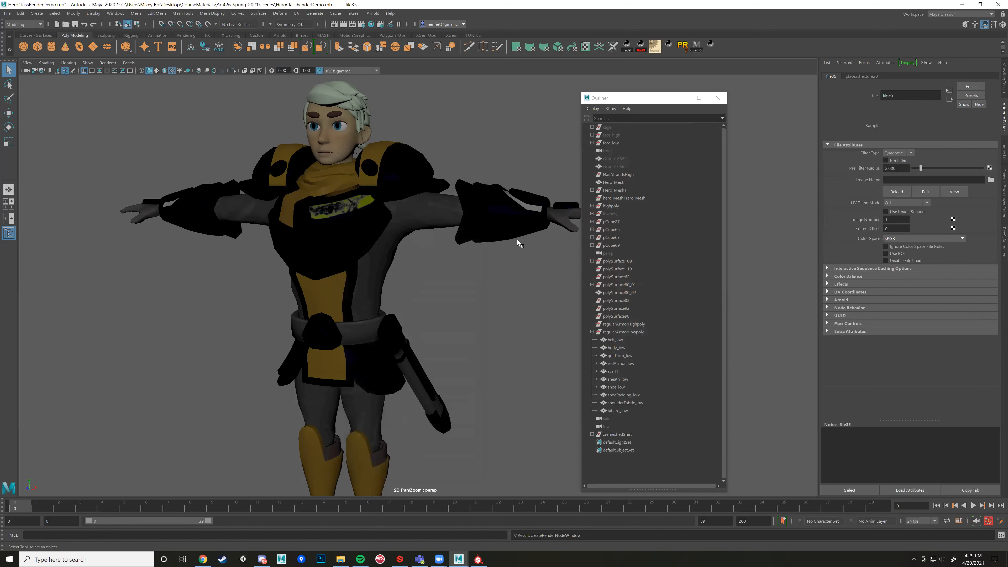
left_click(989, 182)
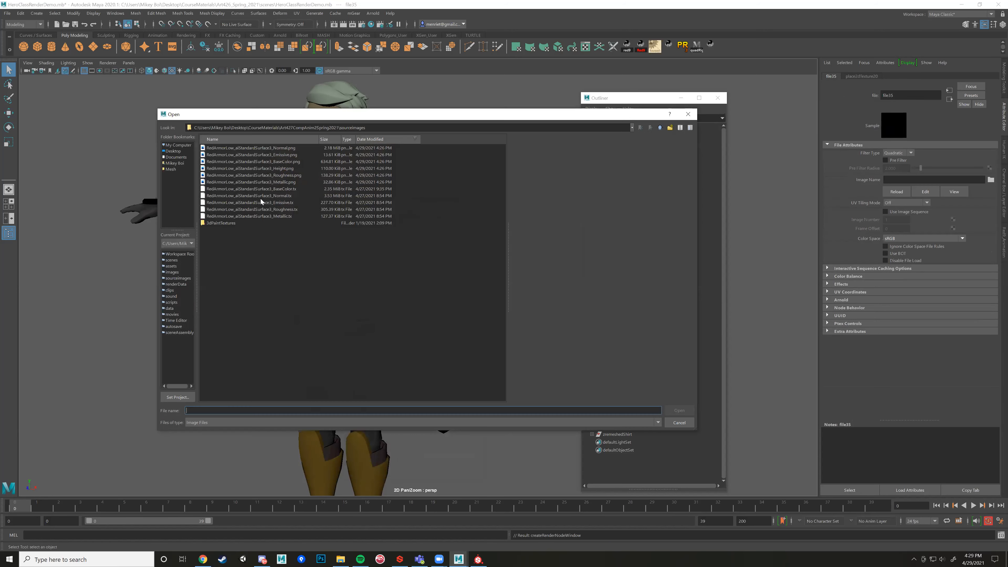
left_click(279, 155)
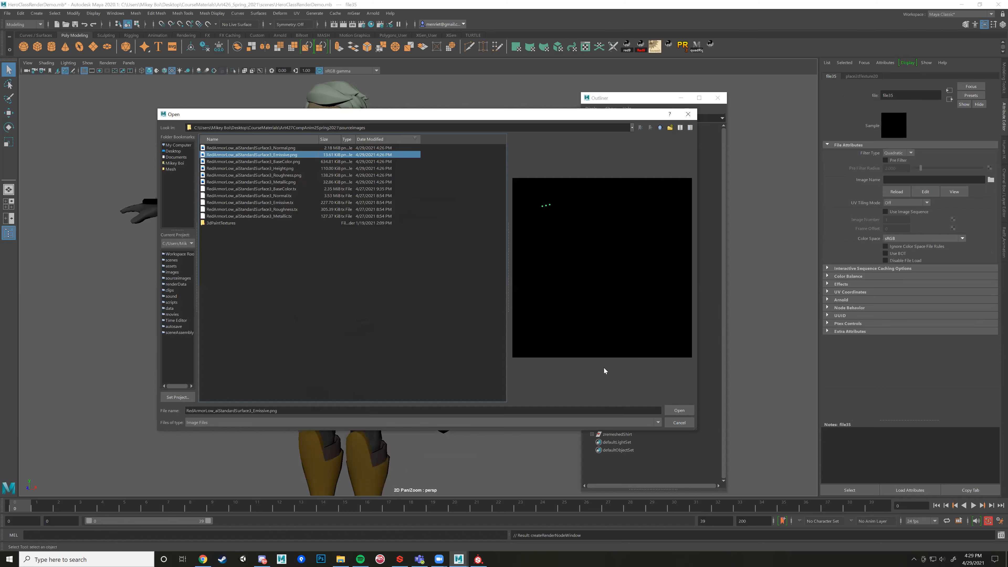
left_click(677, 411)
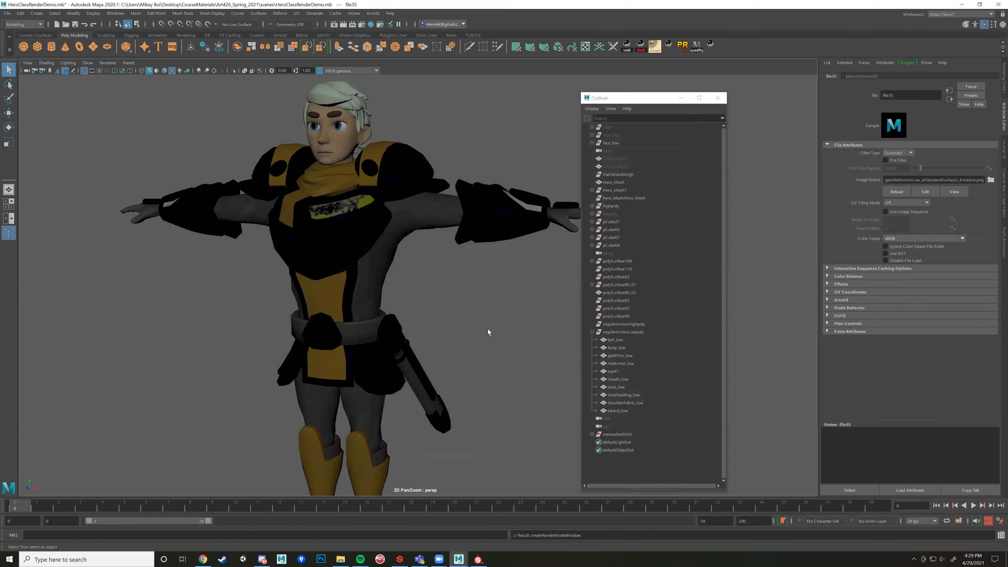
Set the armor material's emission weight to 1 and reveal its geometry attributes.
right_click_drag(409, 226, 451, 417)
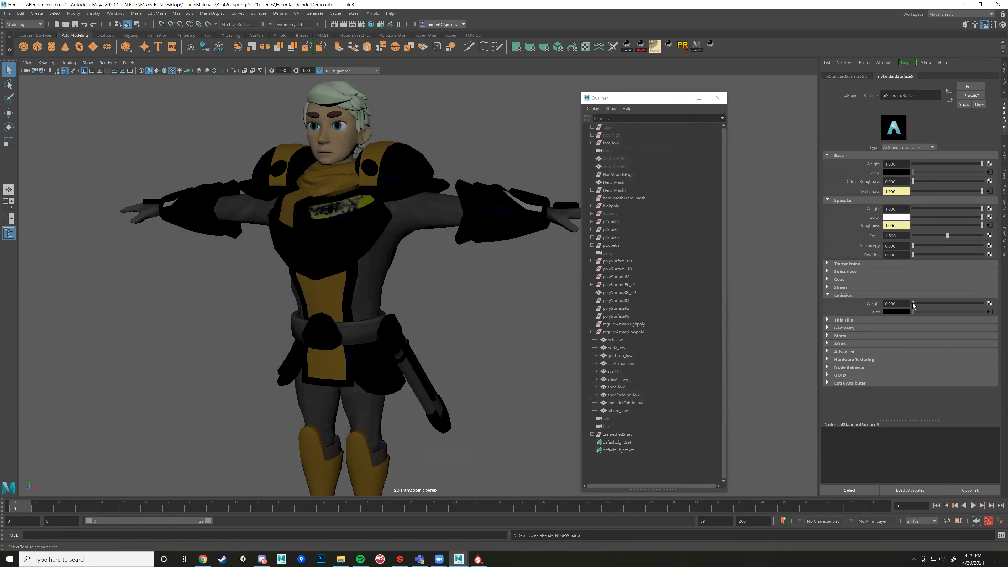
left_click_drag(957, 303, 1001, 314)
left_click_drag(981, 165, 1002, 181)
left_click(833, 328)
Switch to Substance Painter, dismiss the texture export dialog and examine the surface detail on the chest armor up close.
left_click(478, 559)
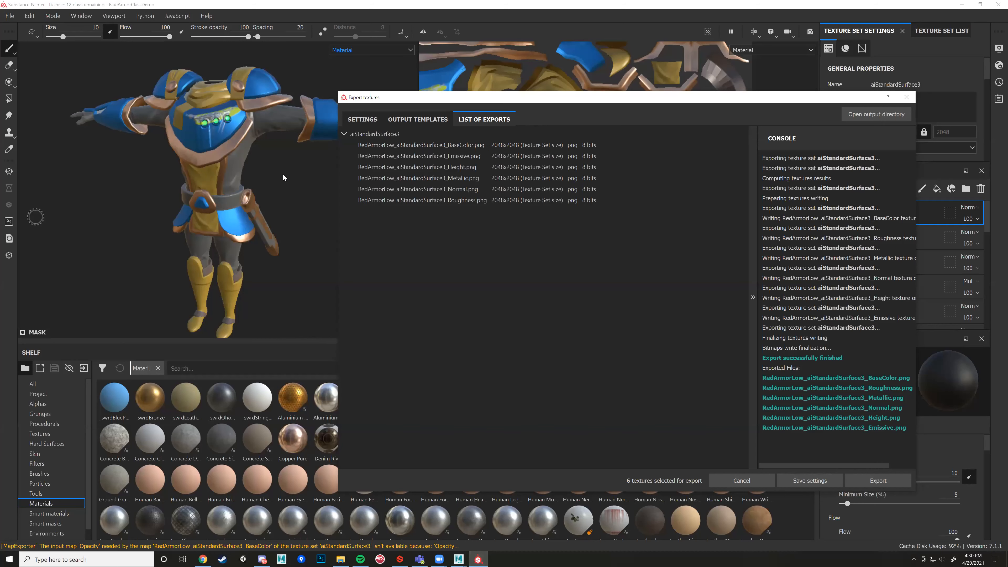
left_click(907, 97)
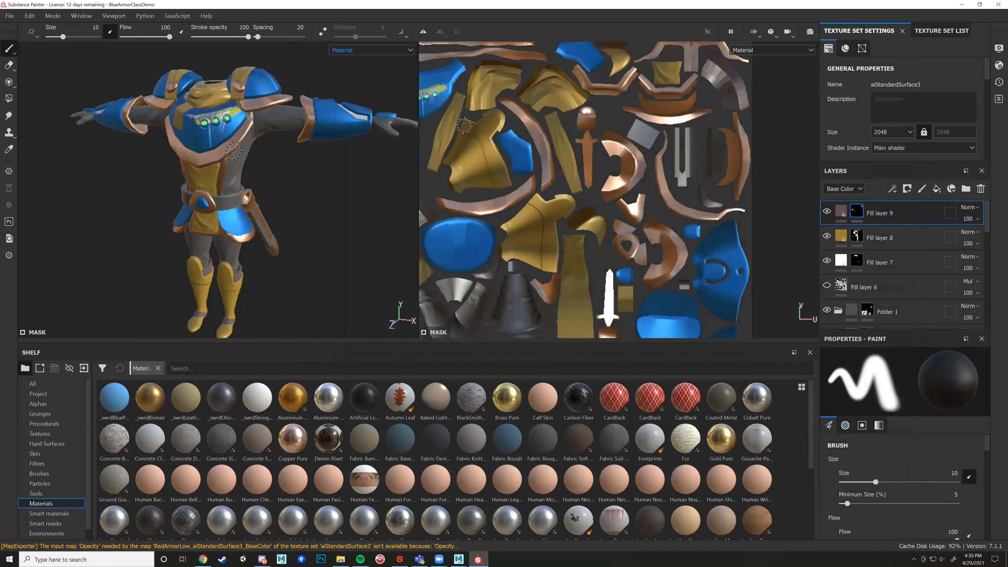
scroll(233, 151, "up", 6)
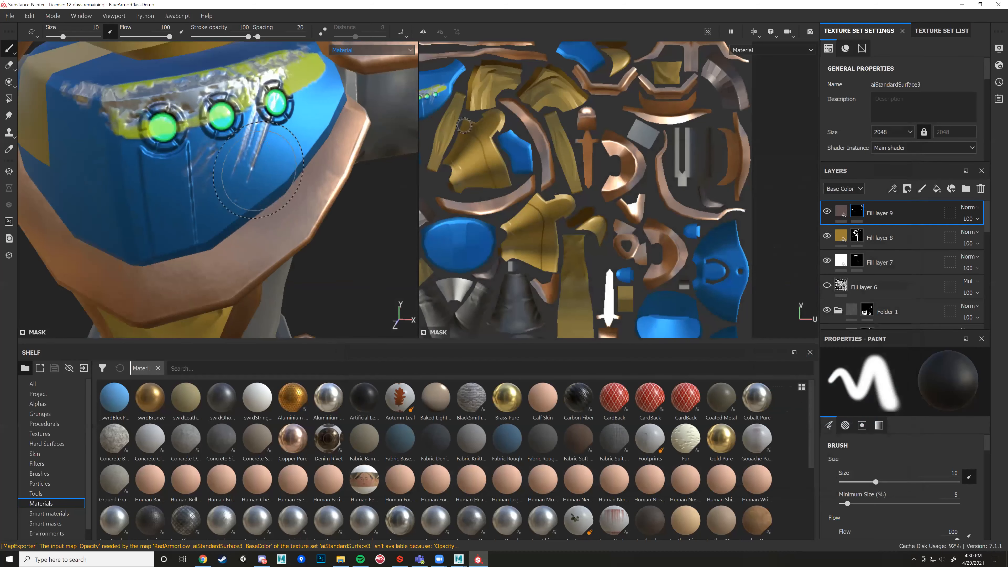
left_click_drag(259, 170, 165, 164, "alt")
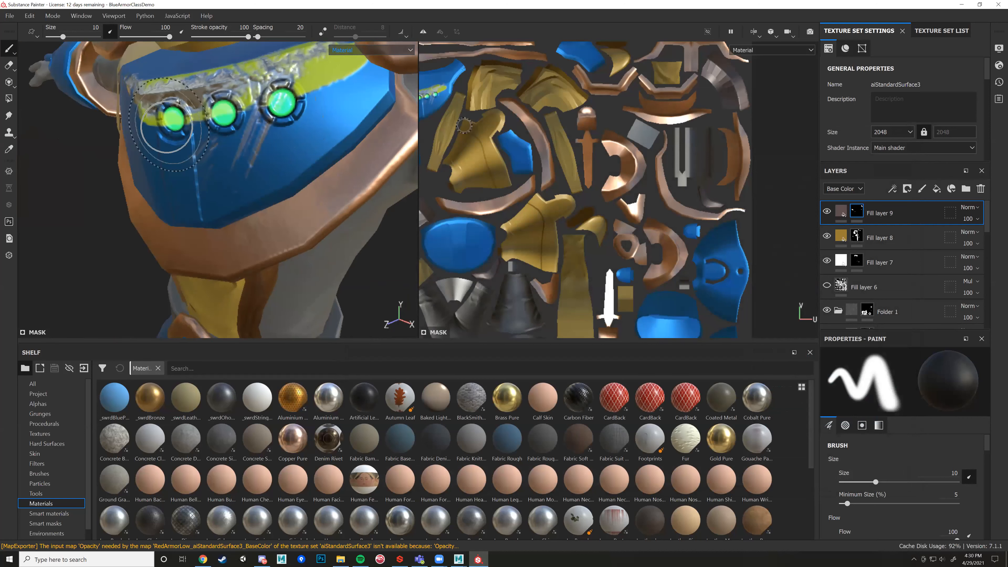
left_click_drag(256, 172, 273, 162, "alt")
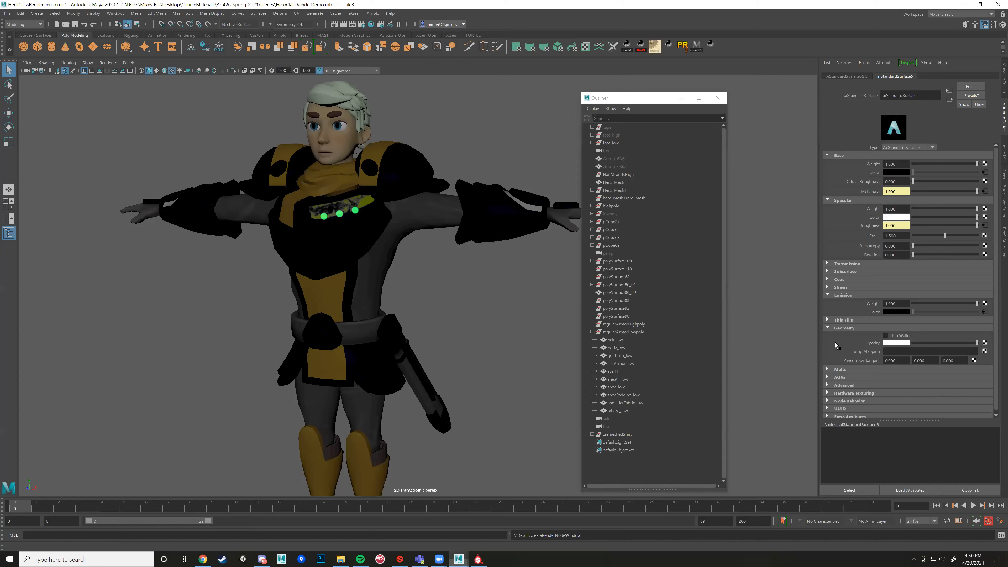
Switch back to Maya and map a File texture to the armor material's bump mapping.
left_click(459, 560)
left_click(985, 351)
left_click(401, 249)
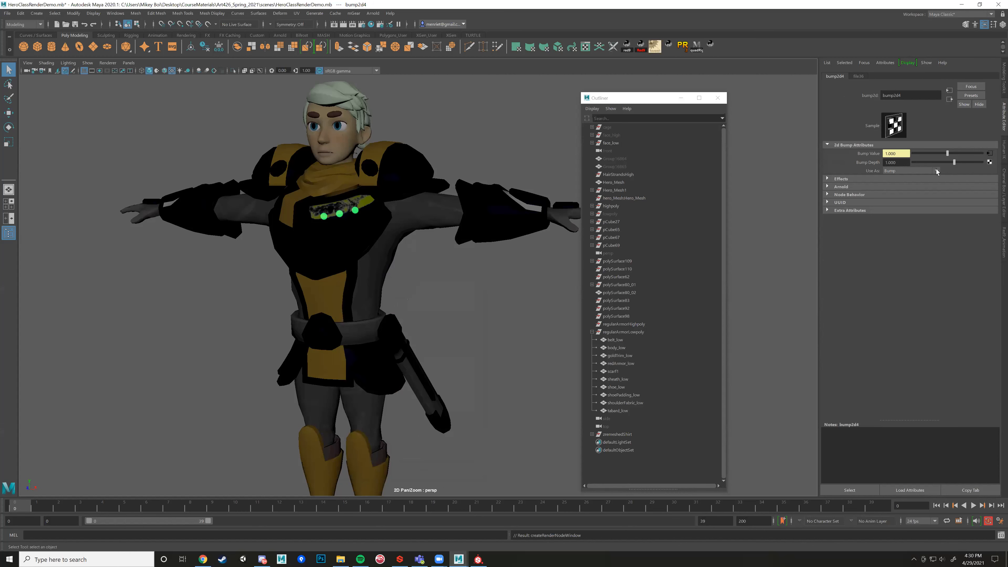
Set the bump node to be used as Tangent Space Normals.
left_click(936, 170)
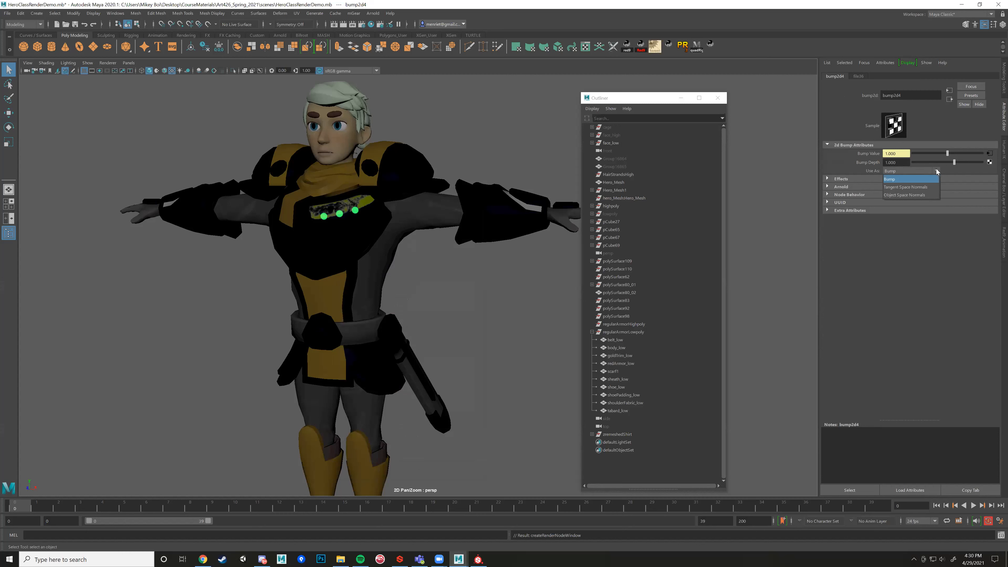
left_click(937, 171)
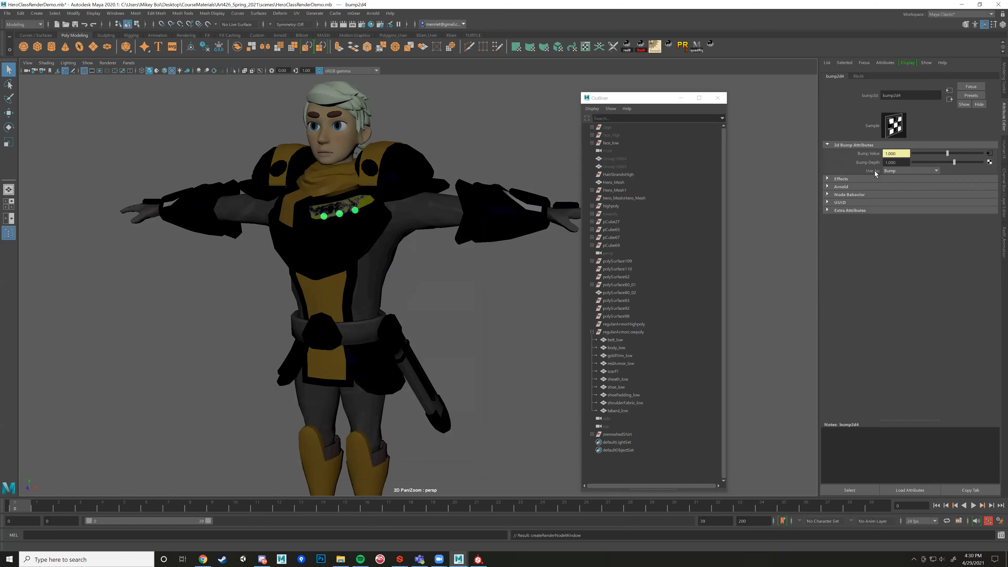
left_click(936, 171)
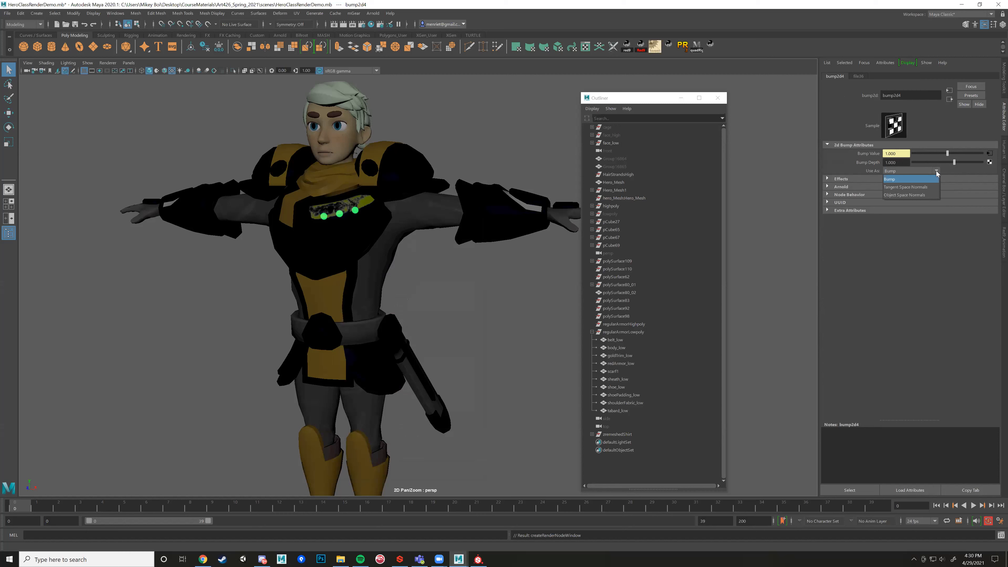
left_click(905, 188)
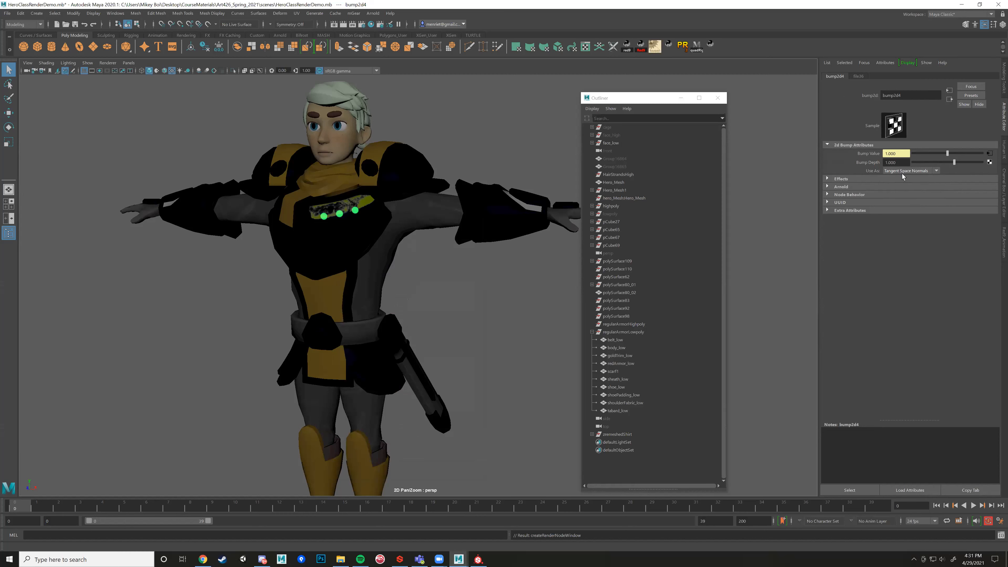
left_click(934, 171)
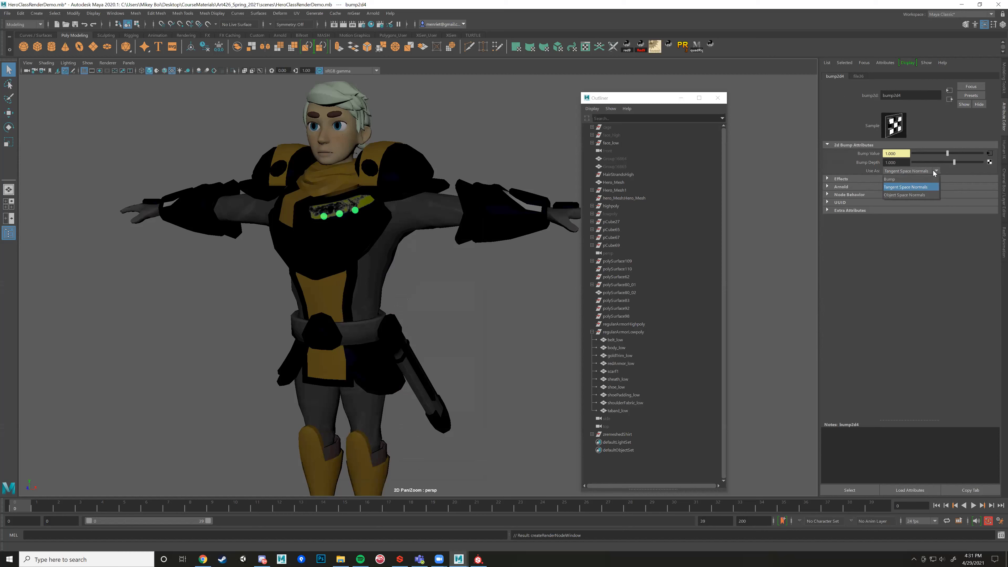
left_click(902, 187)
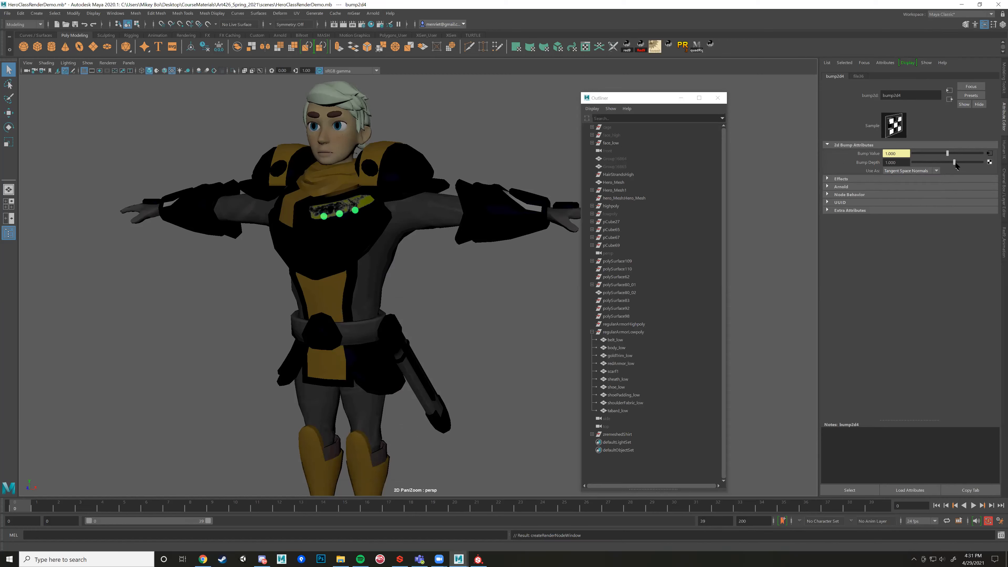
Load RedArmorLow_aiStandardSurface3_Normal.png as the image of the file texture feeding the bump value.
left_click(990, 154)
left_click(991, 180)
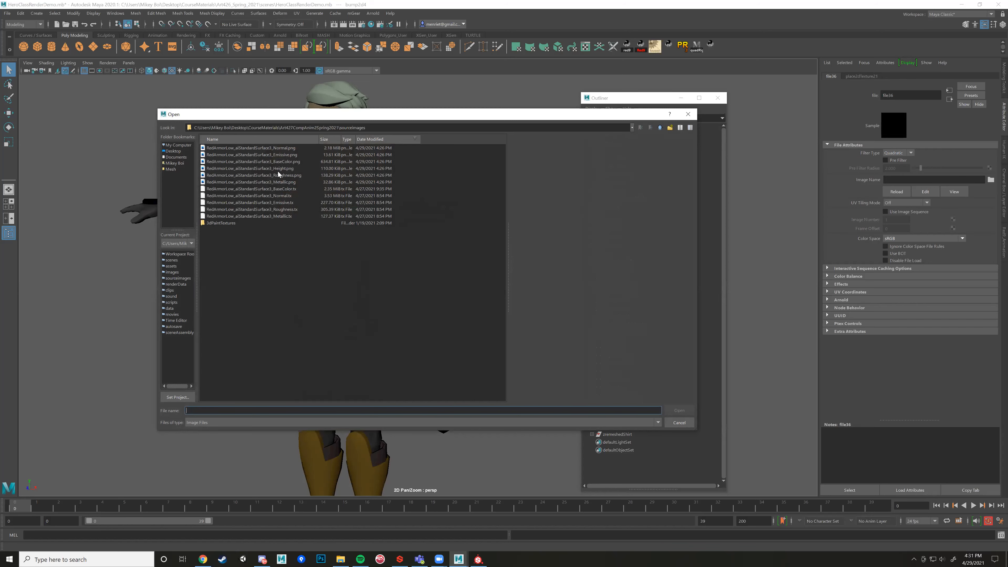
left_click(276, 147)
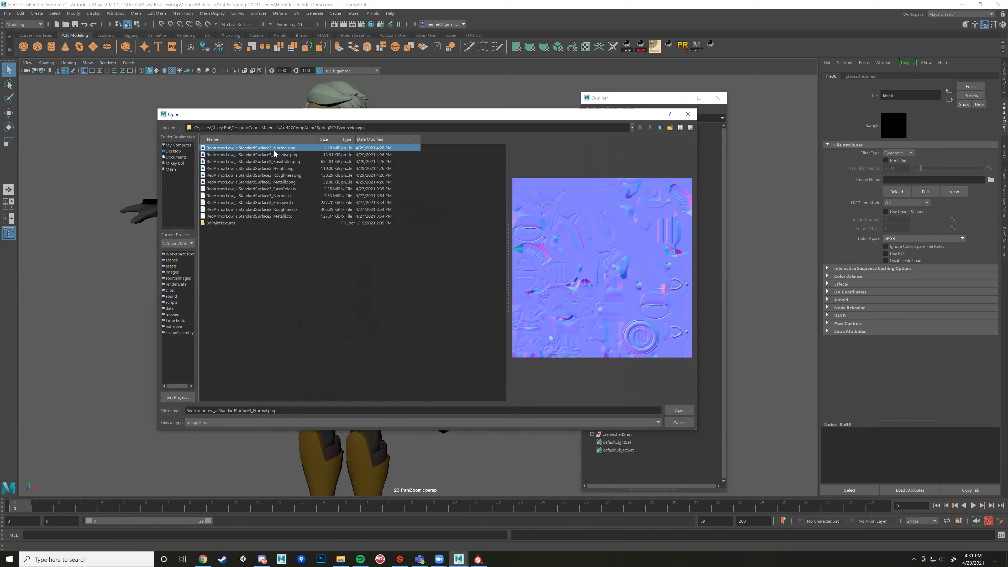
left_click(678, 410)
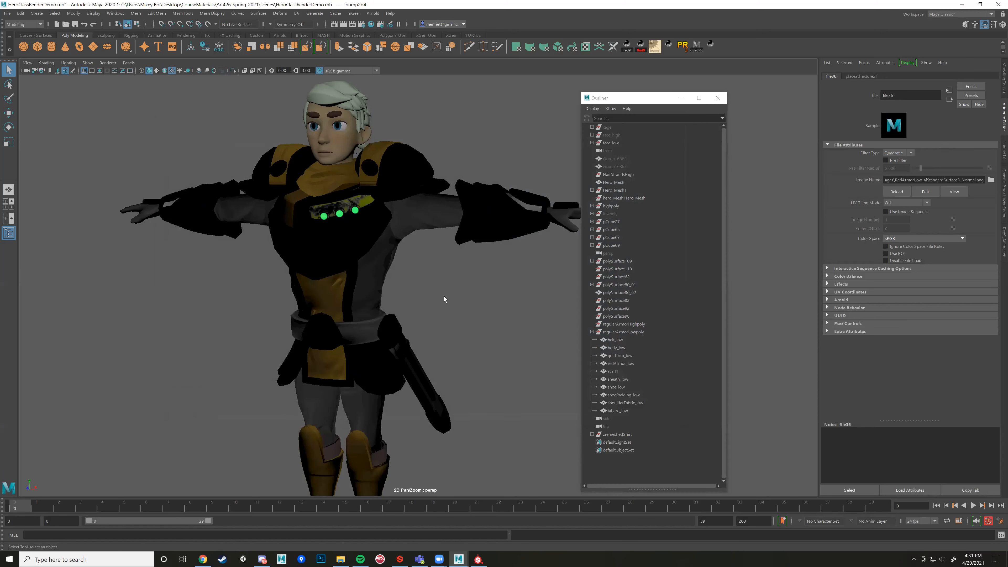
Return to the armor material's attributes and break its bump mapping connection.
left_click_drag(473, 351, 379, 328, "alt")
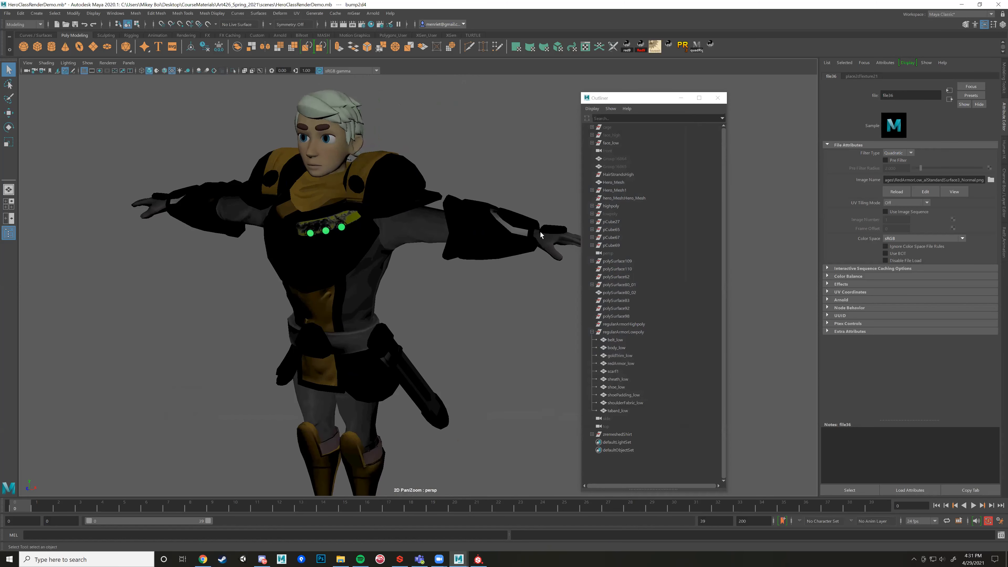
left_click(396, 177)
left_click(402, 159)
right_click_drag(402, 159, 397, 348)
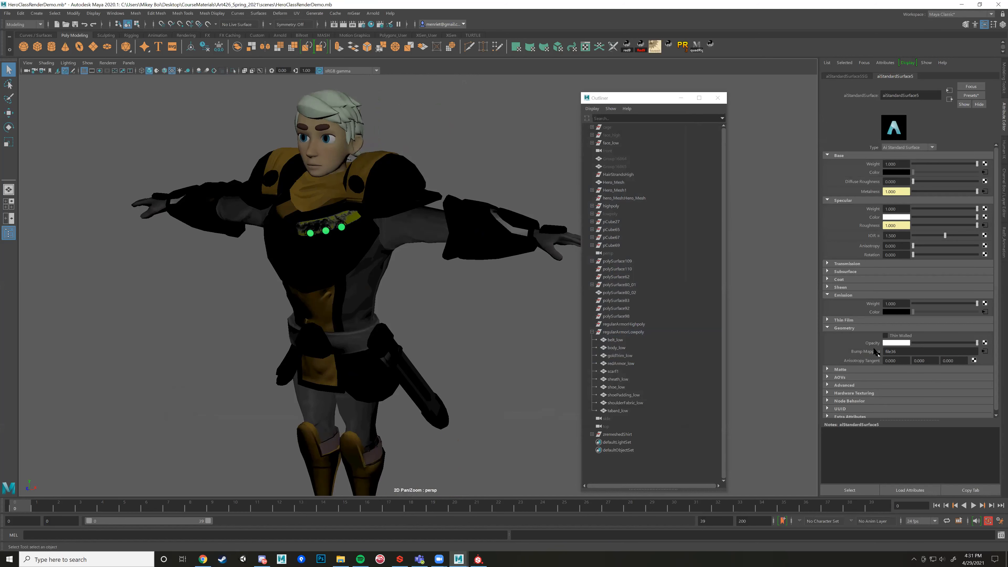
right_click(868, 357)
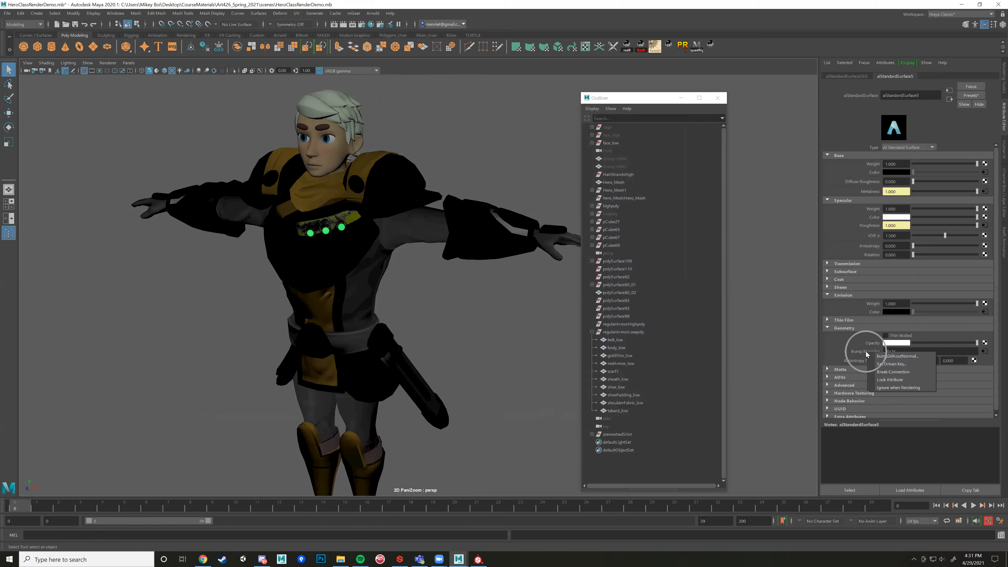
left_click(891, 374)
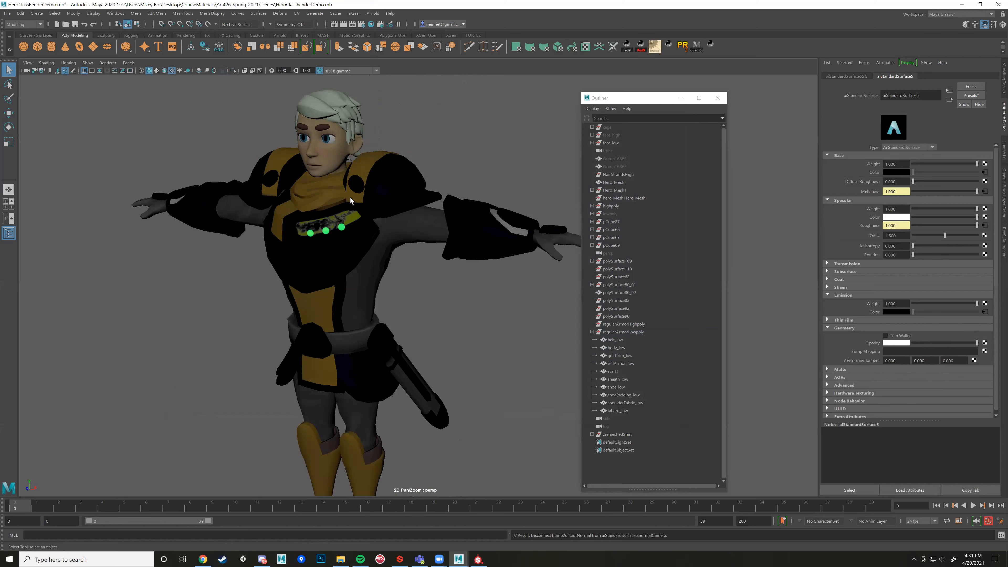
Map a new File texture to the armor material's bump mapping and set the bump node to Tangent Space Normals.
left_click(850, 328)
left_click(855, 329)
left_click(985, 351)
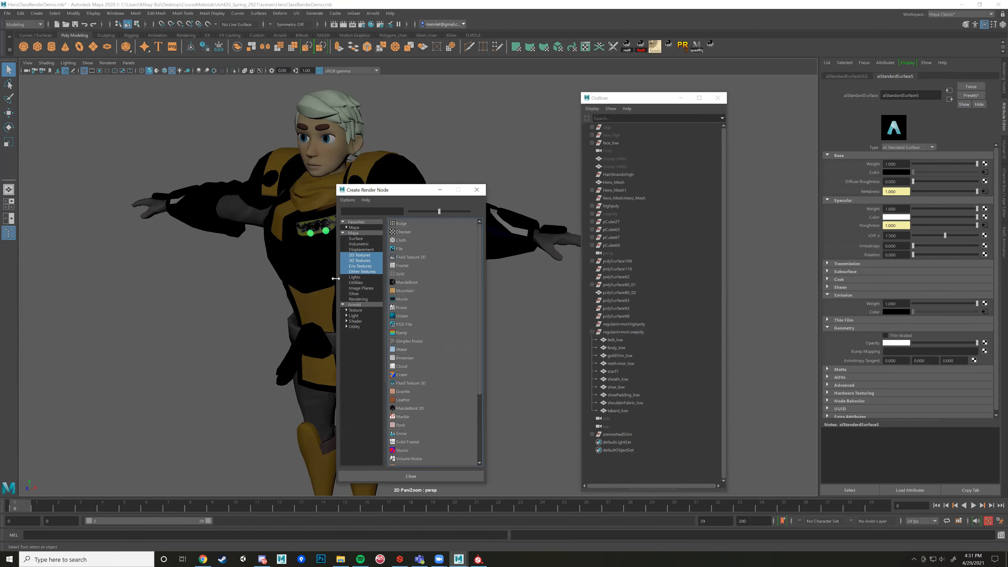
left_click(402, 249)
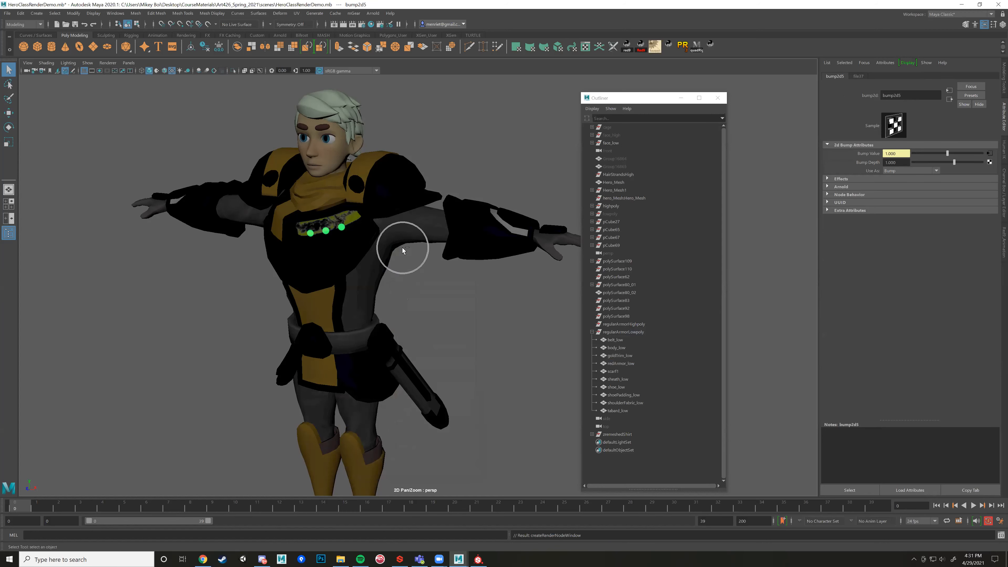
left_click(937, 171)
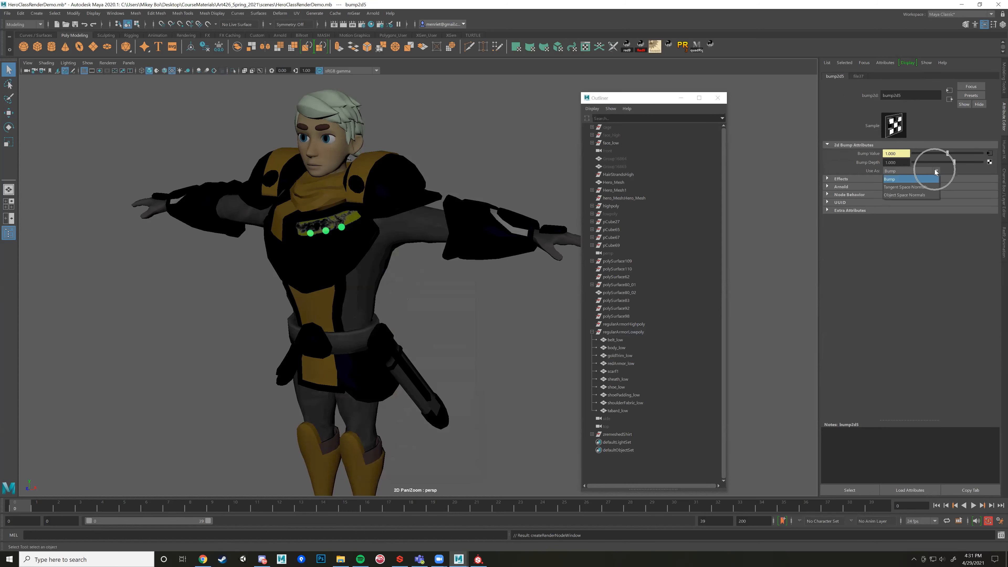
left_click(902, 187)
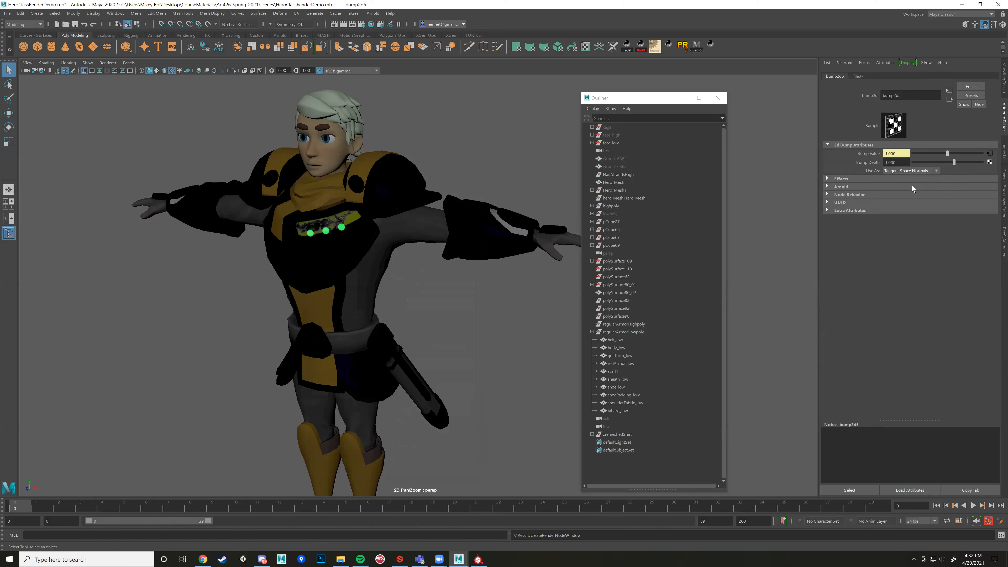
Load RedArmorLow_aiStandardSurface3_Normal.png into the file texture feeding the bump value and set its color space to Raw.
left_click(989, 154)
left_click(990, 154)
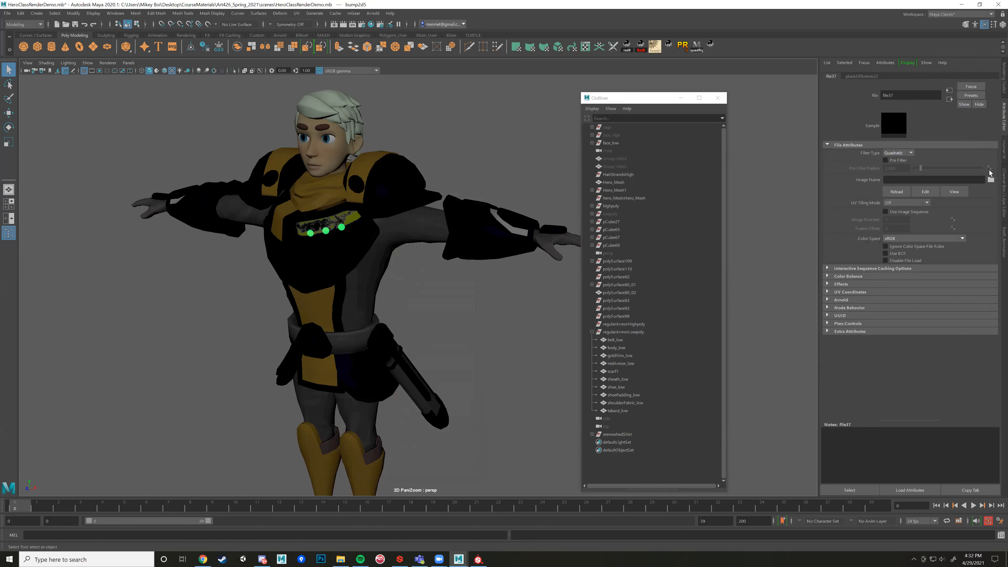
left_click(991, 180)
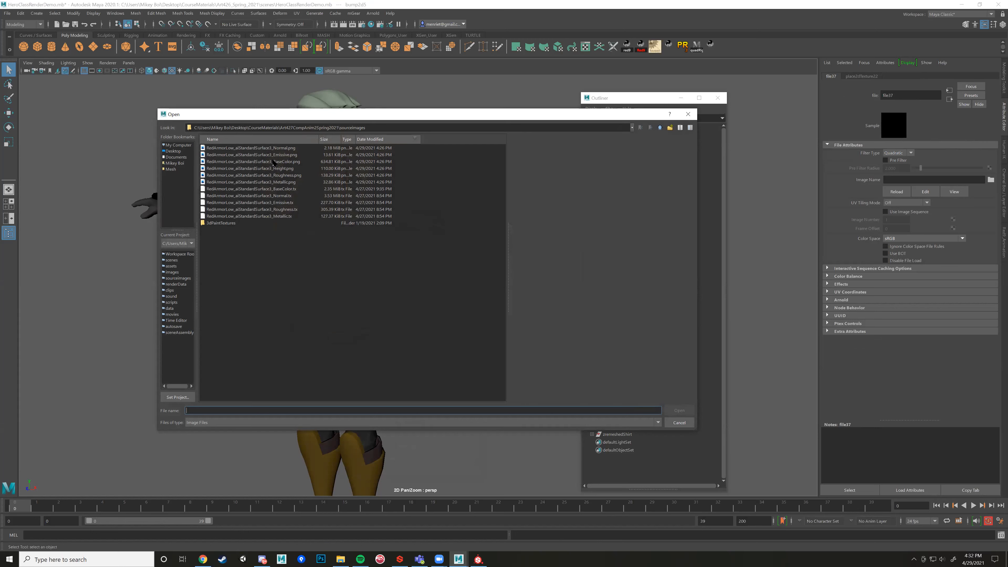
left_click(275, 148)
left_click(679, 410)
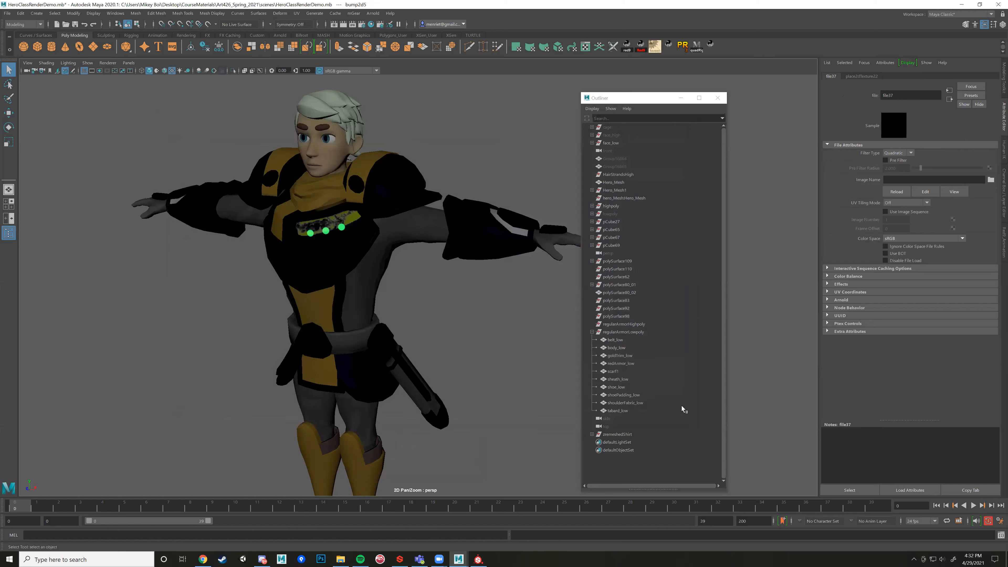
left_click_drag(453, 318, 461, 258, "alt")
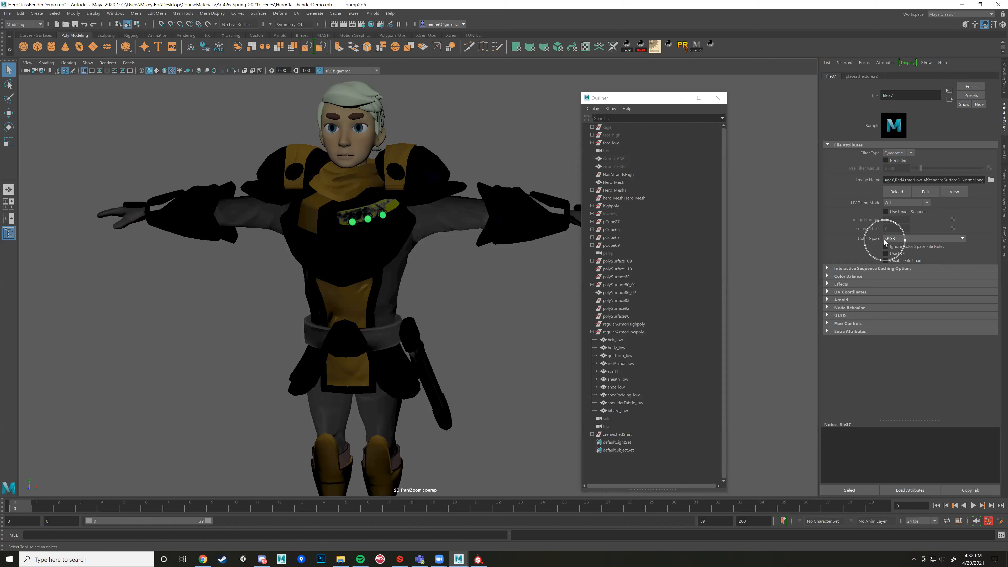
left_click(963, 238)
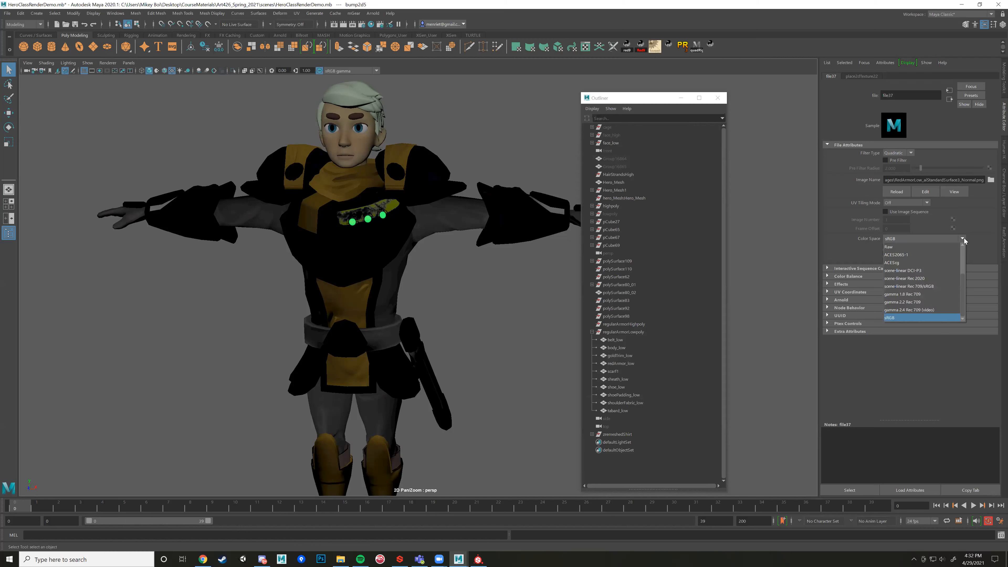
left_click(901, 247)
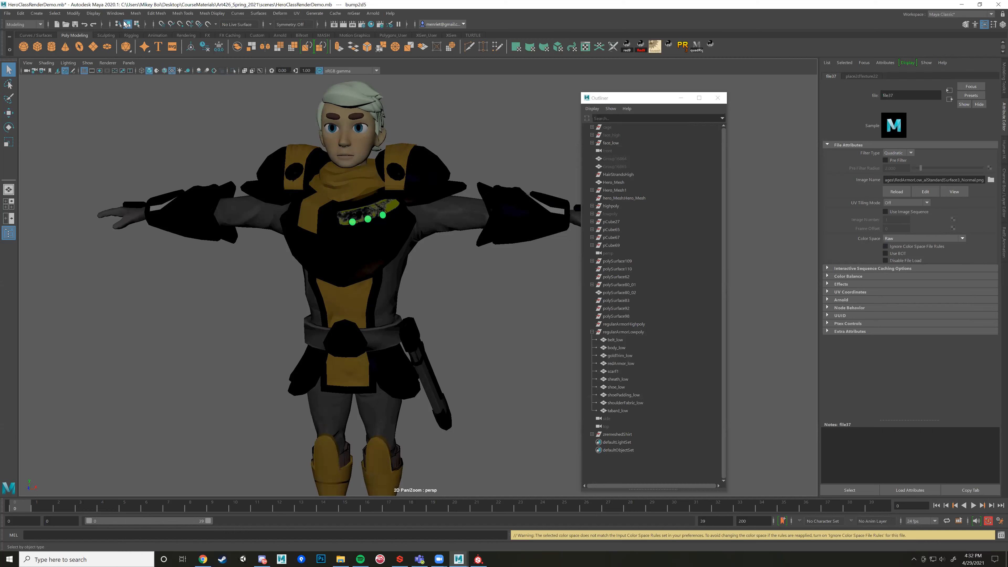
Open the Hypershade and bring its whole existing node graph into view.
left_click(116, 14)
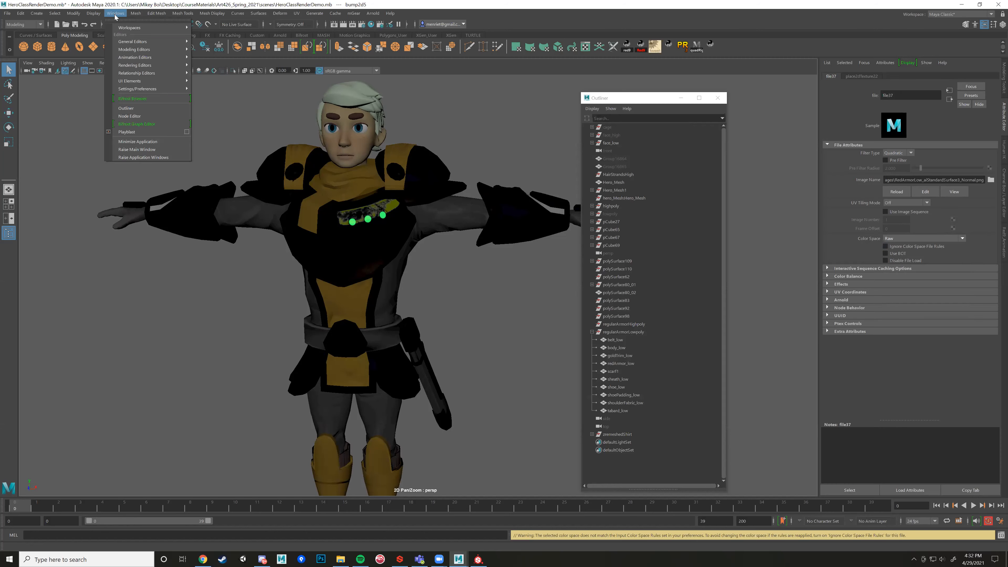
mouse_move(141, 67)
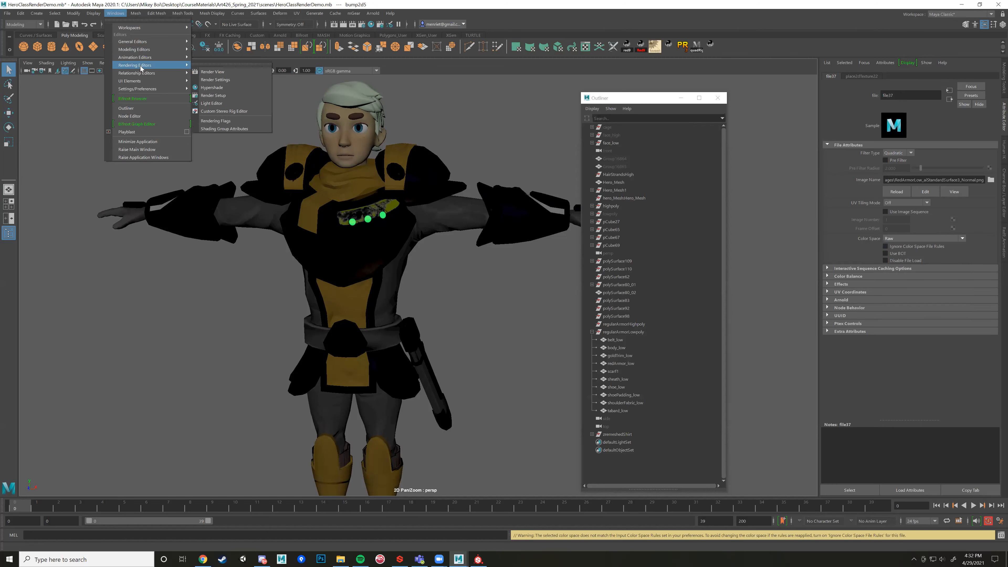
left_click(221, 89)
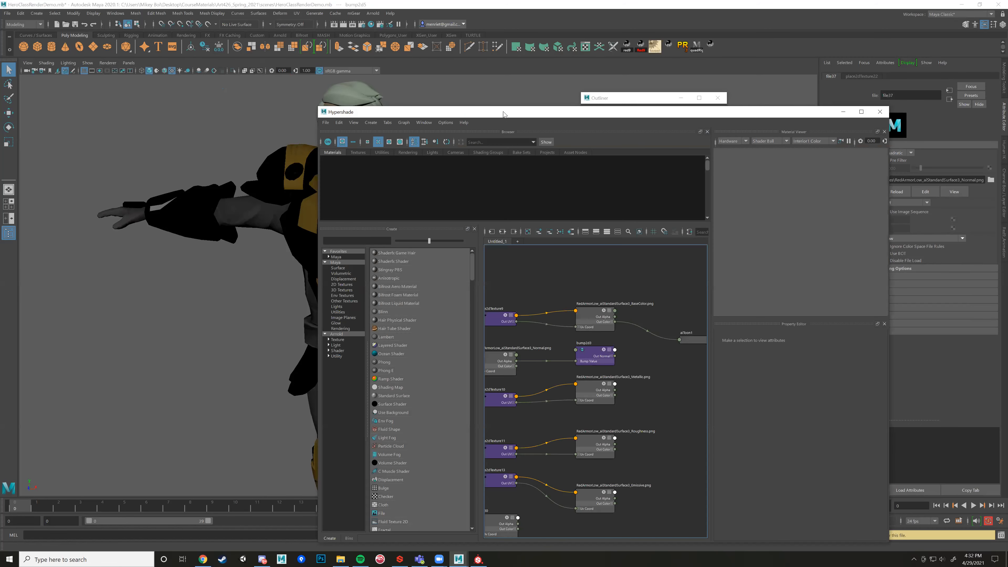
left_click_drag(503, 112, 459, 74)
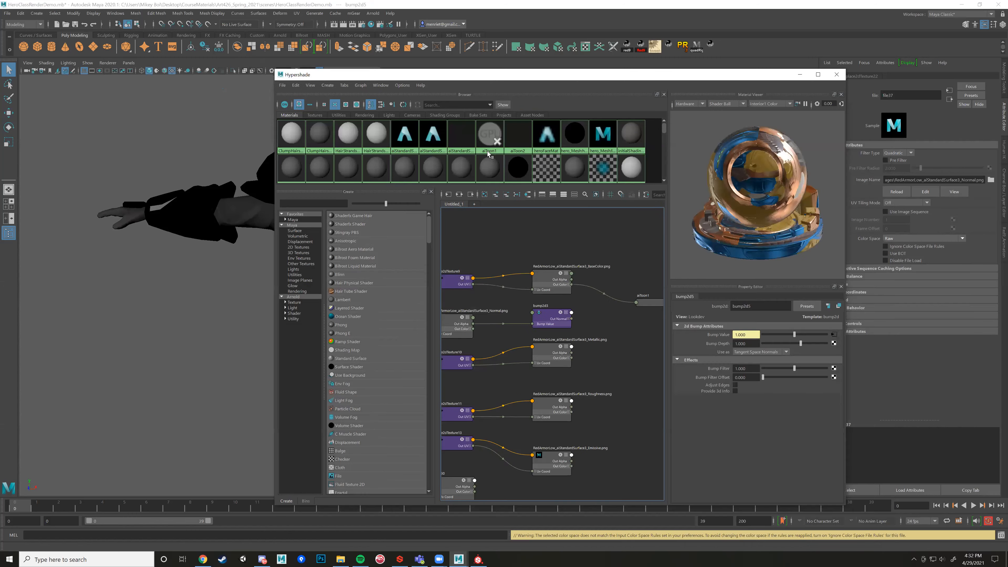
scroll(636, 365, "down", 2)
scroll(551, 274, "down", 2)
scroll(554, 274, "down", 1)
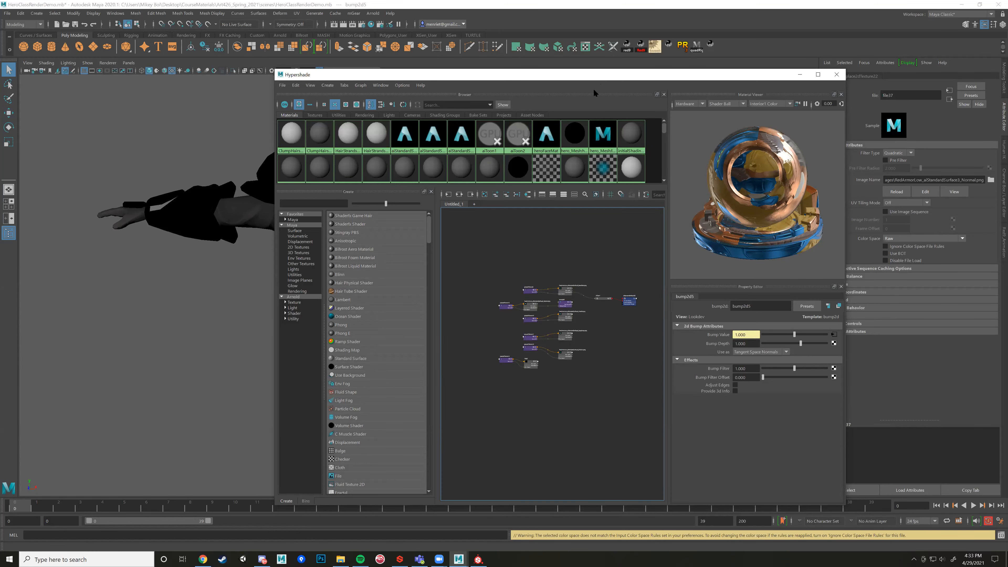
Show the material attributes of the character's armor mesh and rename its material to BlueArmor.
left_click_drag(594, 74, 600, 260)
left_click(417, 162)
right_click_drag(417, 163, 415, 352)
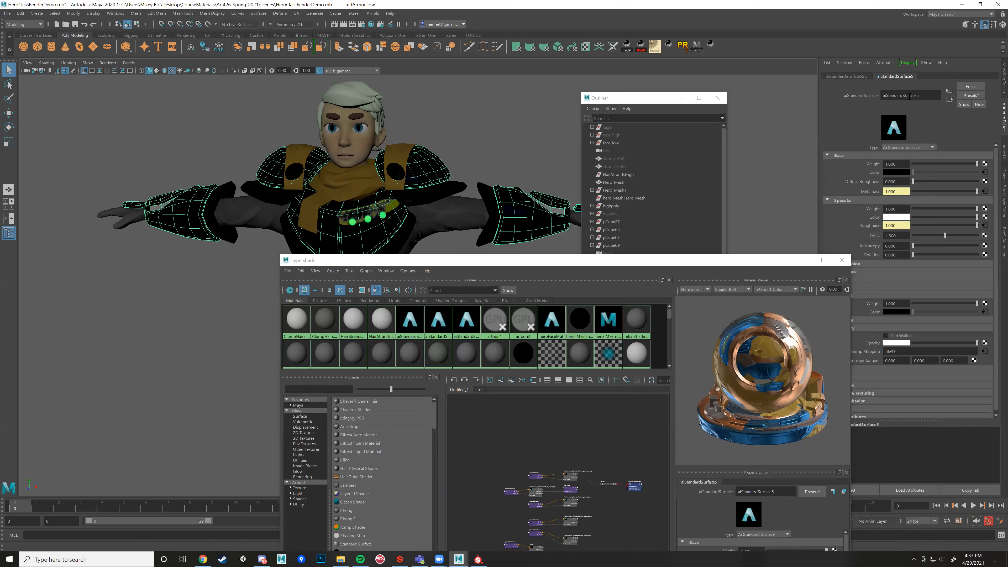
double_click(923, 95)
type("BlueArmor")
key("Return")
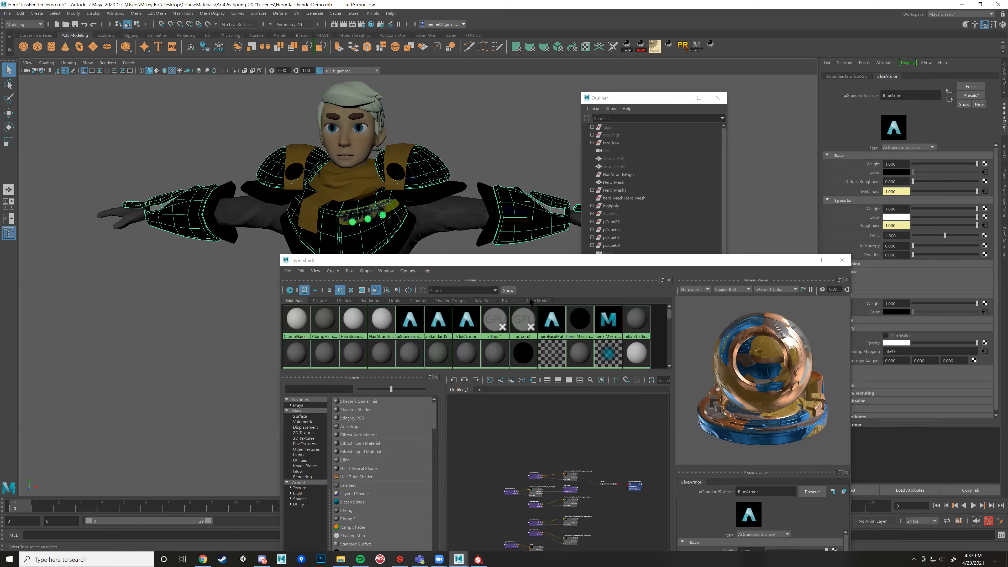
Find the BlueArmor material in the Hypershade's material browser and graph its input and output connections.
scroll(369, 360, "down", 3)
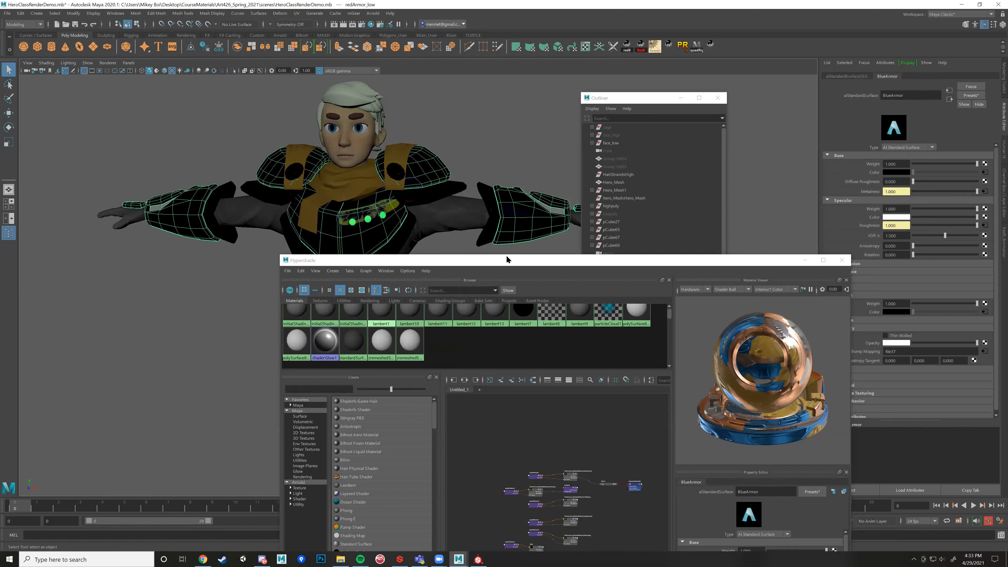
left_click_drag(507, 256, 515, 144)
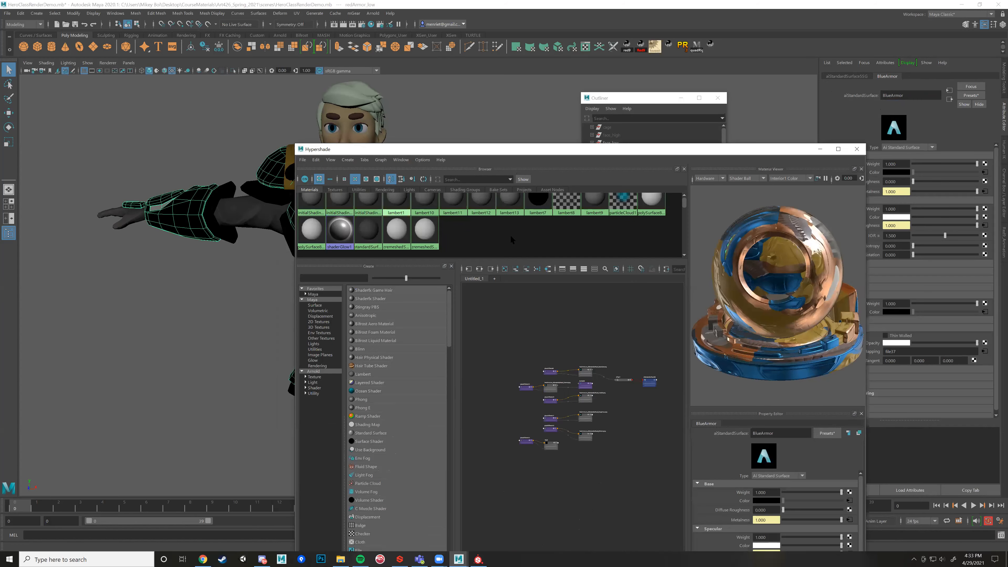
left_click_drag(512, 267, 511, 375)
left_click(485, 214)
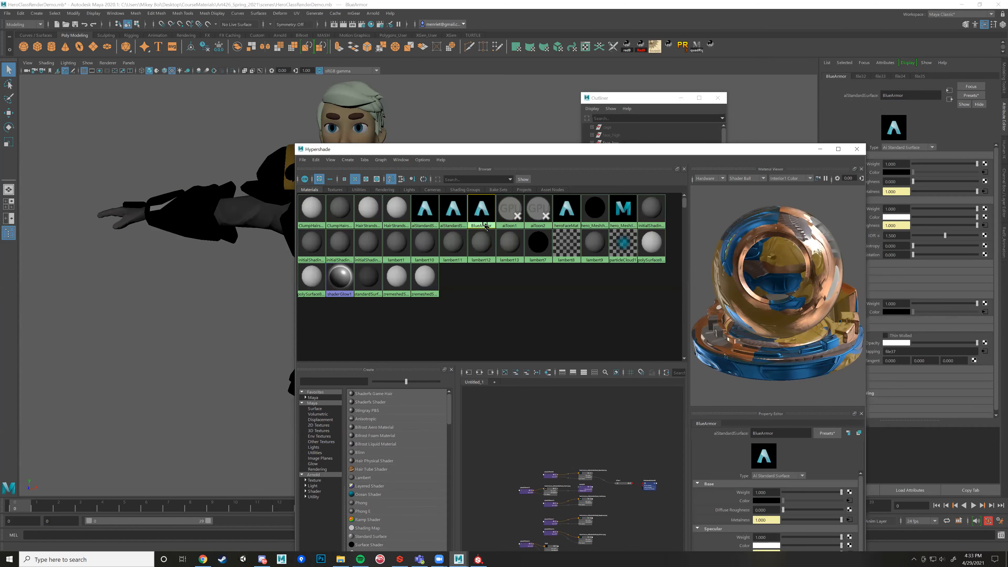
left_click_drag(542, 153, 546, 93)
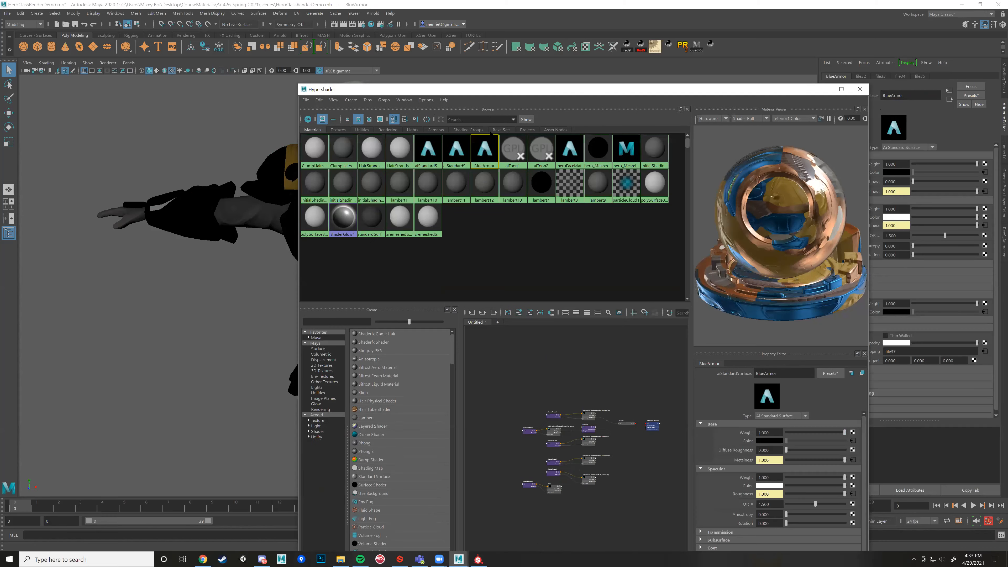
left_click(481, 313)
left_click(481, 313)
scroll(621, 496, "up", 3)
scroll(621, 497, "down", 5)
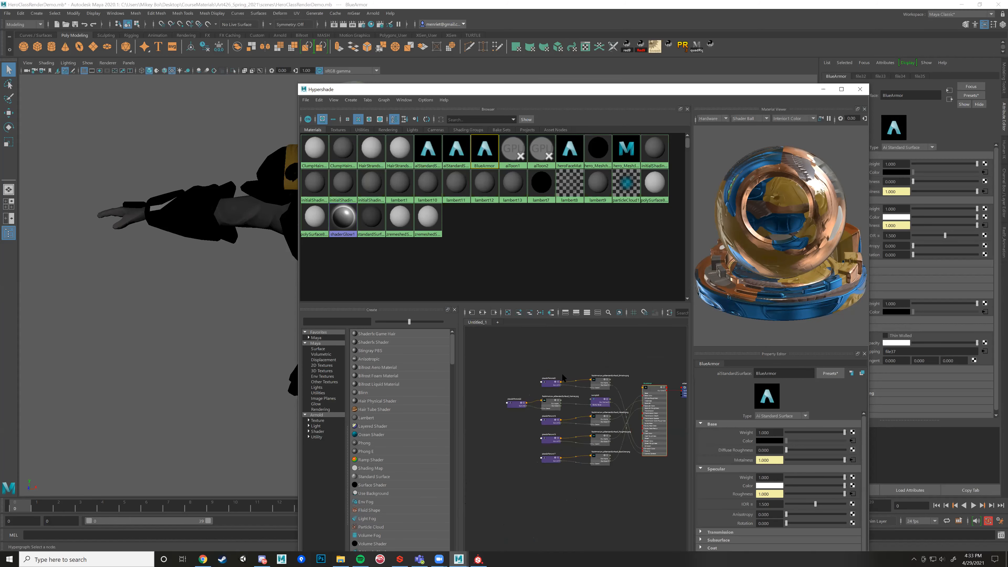
Rearrange the Hypershade layout to give the node graph more room and frame the BlueArmor network.
left_click_drag(502, 89, 489, 17)
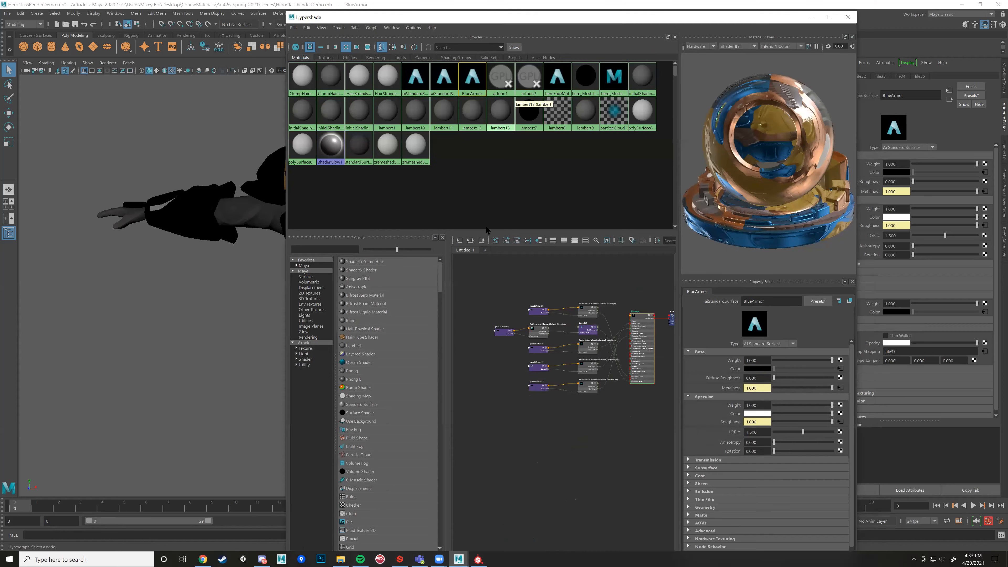
left_click_drag(515, 227, 515, 154)
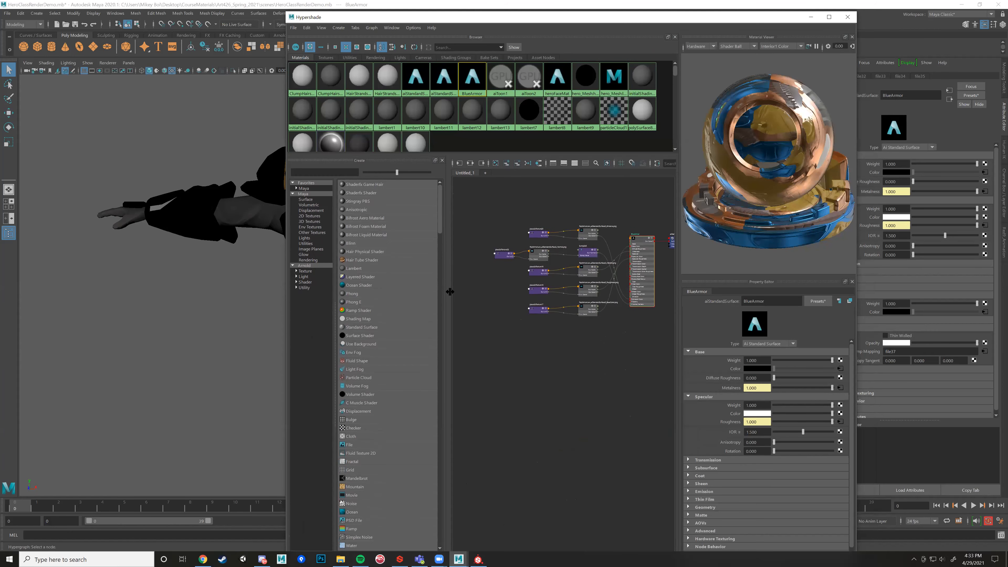
left_click_drag(447, 293, 71, 266)
scroll(284, 248, "up", 3)
scroll(565, 296, "down", 1)
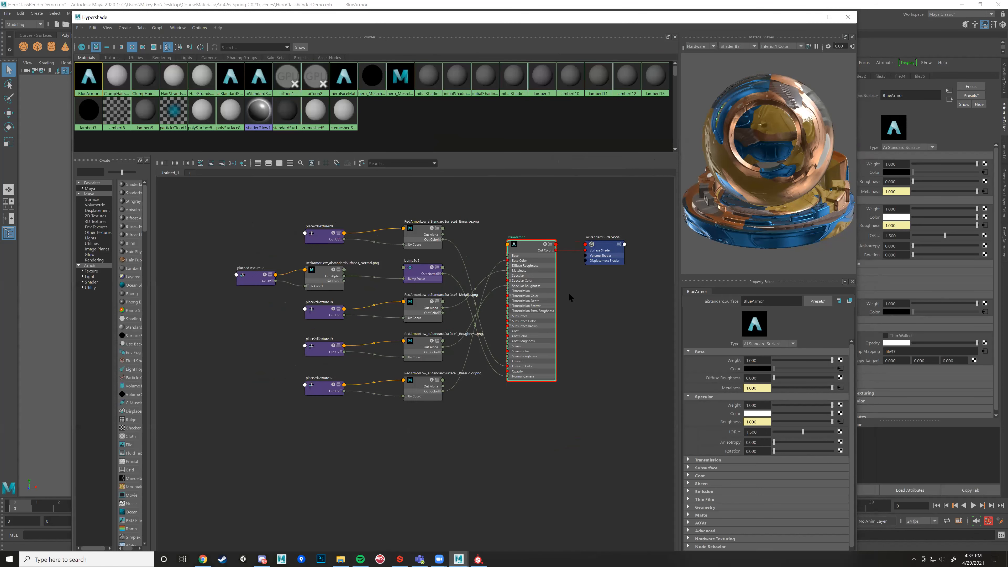
scroll(403, 292, "up", 1)
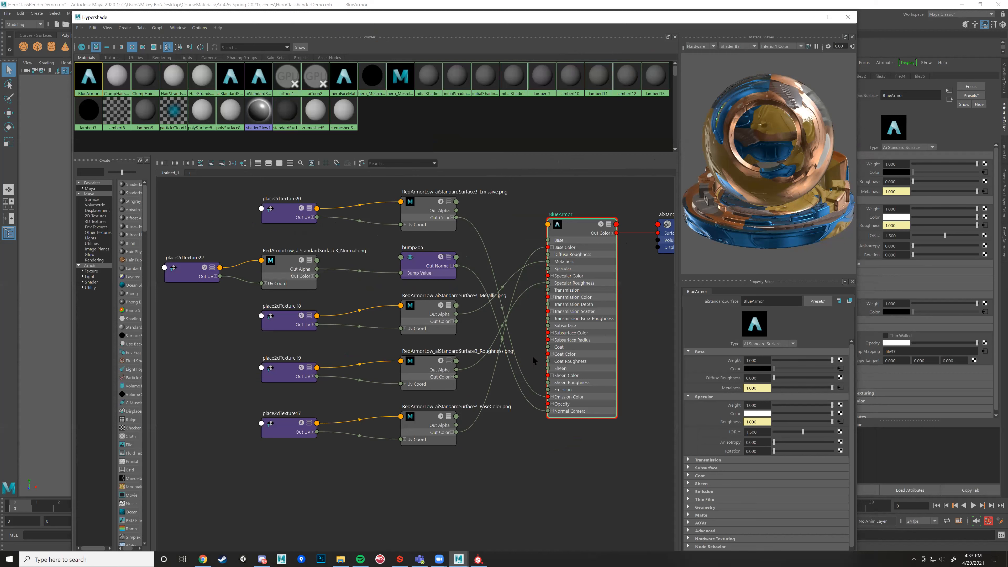
Examine the Emissive, Normal and Metallic file nodes and how the BlueArmor material looks up close on the shader ball.
left_click(421, 207)
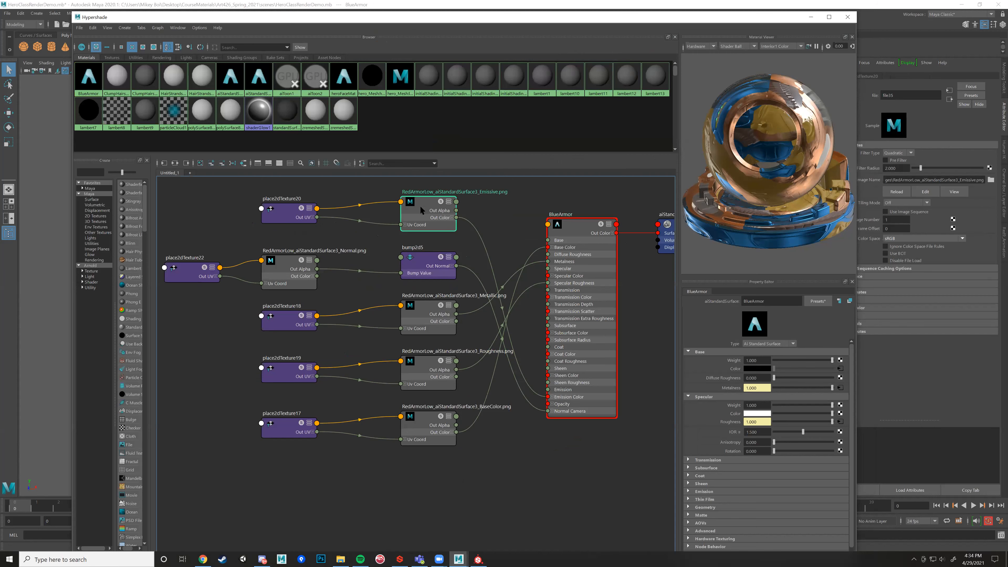
left_click(804, 176)
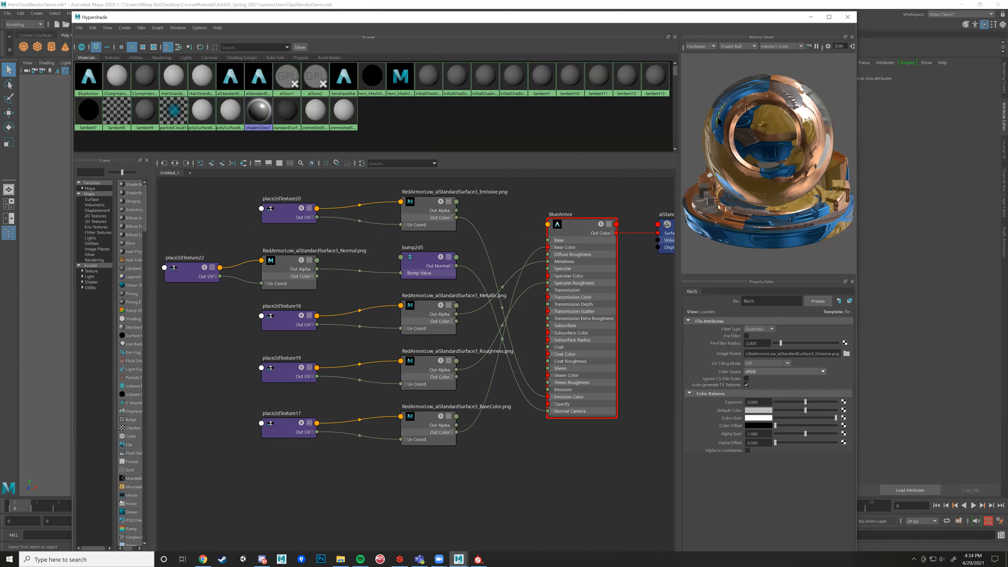
left_click_drag(709, 199, 786, 218, "alt")
scroll(811, 100, "up", 5)
left_click_drag(813, 101, 768, 121, "alt")
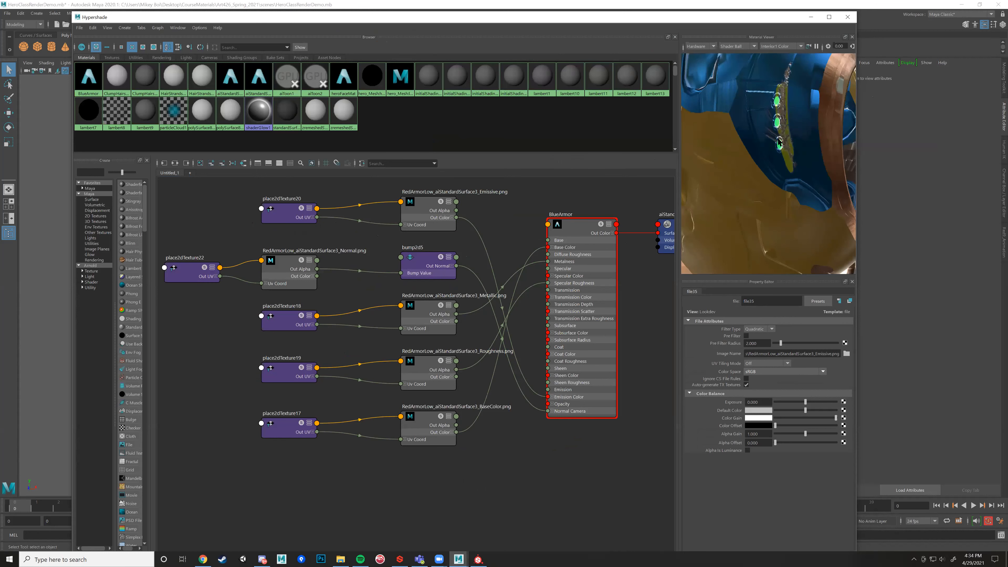
left_click(277, 266)
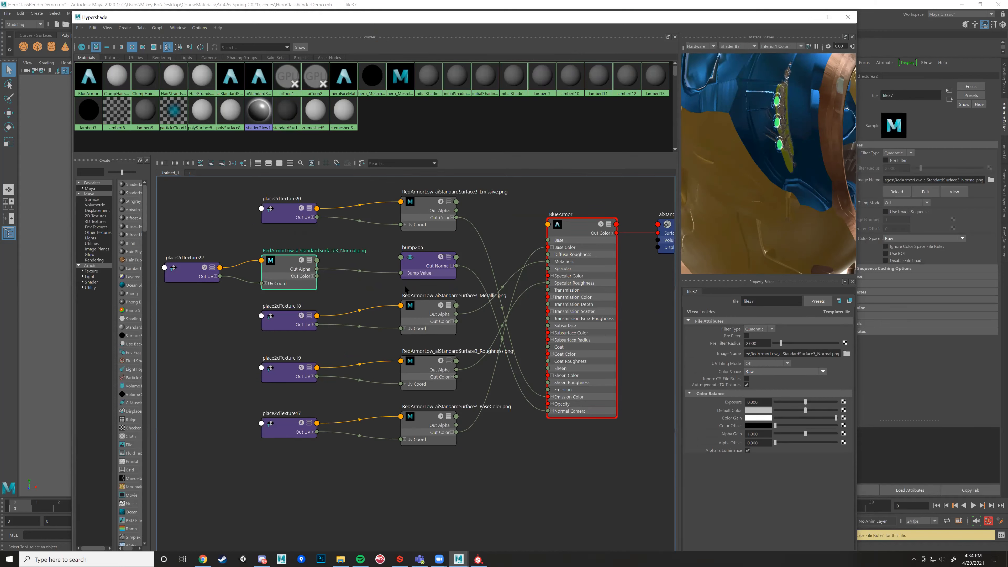
left_click(427, 305)
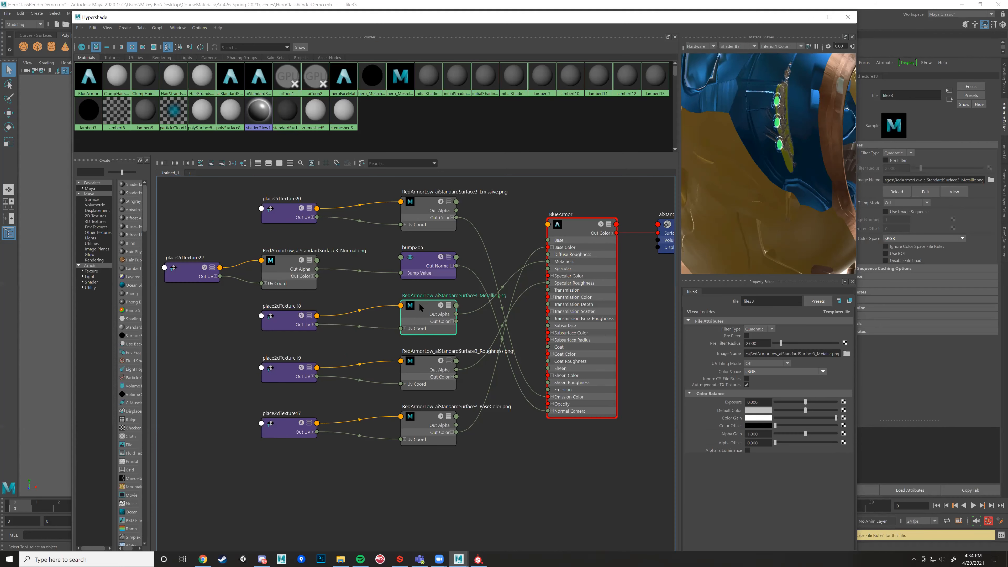
left_click_drag(797, 183, 770, 189, "alt")
scroll(770, 189, "up", 4)
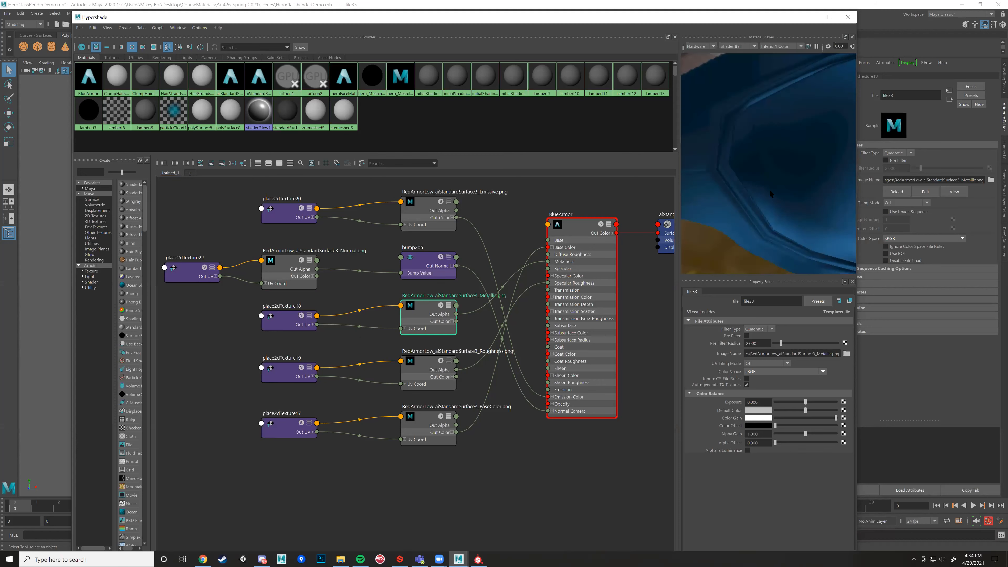
scroll(770, 189, "down", 8)
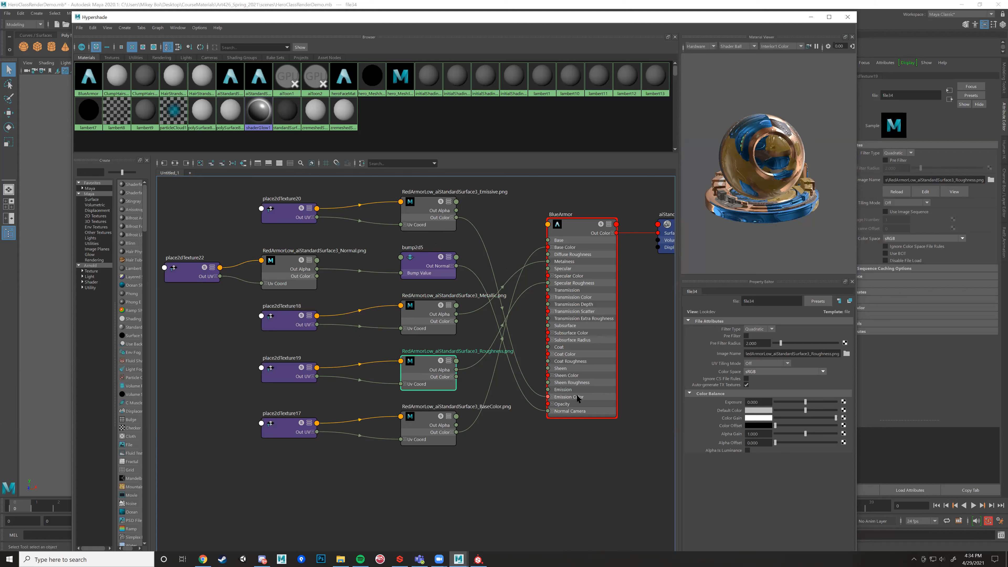
Move the BaseColor file node farther down the graph and expand the Roughness file node's Out Color channels.
left_click_drag(432, 440, 431, 487)
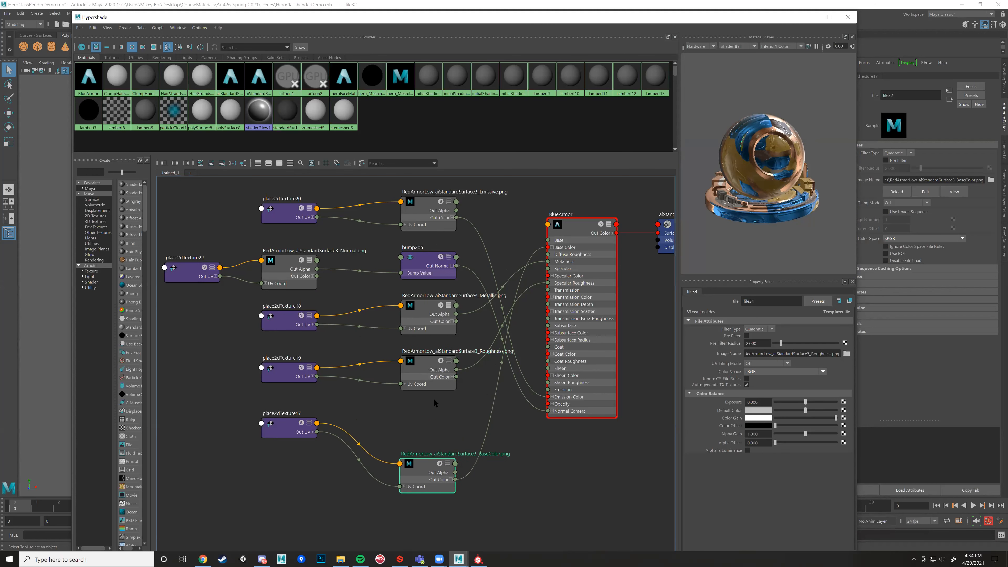
left_click(452, 377)
left_click(421, 364)
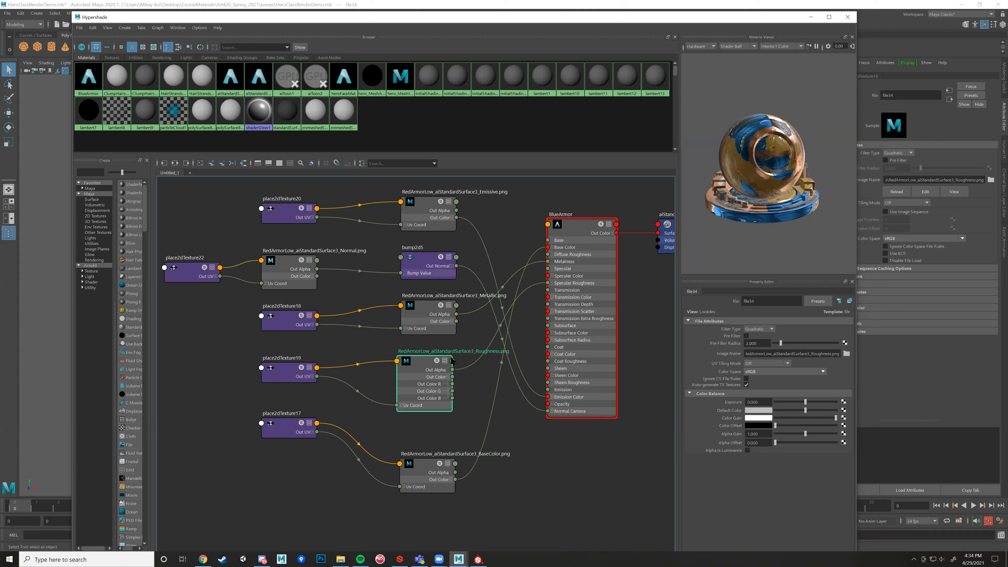
Connect the Roughness file node's Out Color R to the BlueArmor material's Specular Roughness.
key("ctrl")
key("ctrl")
key("ctrl")
key("ctrl")
left_click_drag(454, 386, 547, 282)
Expand the Metallic file node's Out Color channels and connect Out Color R to the BlueArmor material's Metalness.
left_click(453, 321)
left_click_drag(431, 305, 428, 295)
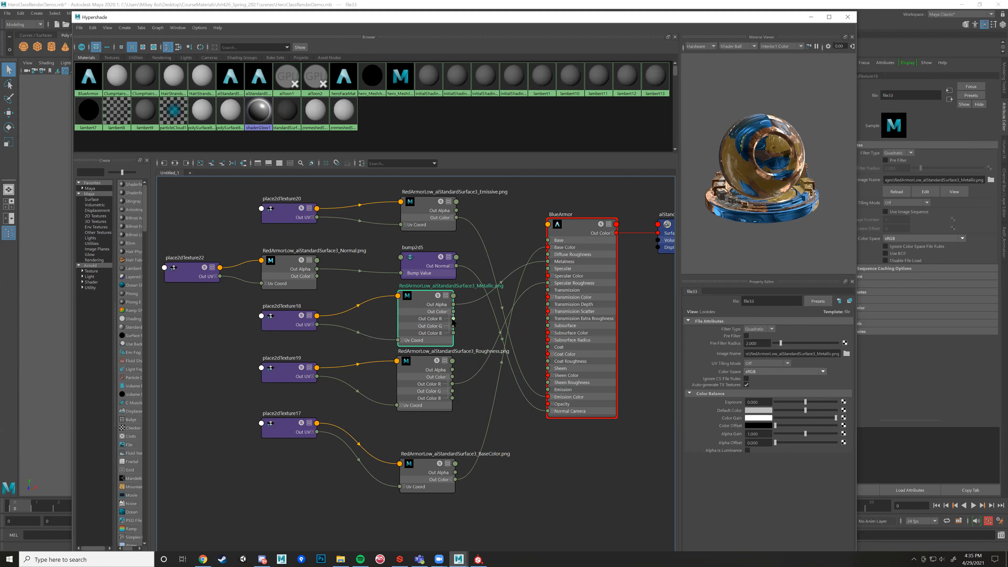
left_click_drag(453, 319, 550, 261)
Set the color space of the Roughness and Metallic file nodes to Raw and enable Alpha Is Luminance on the Metallic node.
left_click(421, 365)
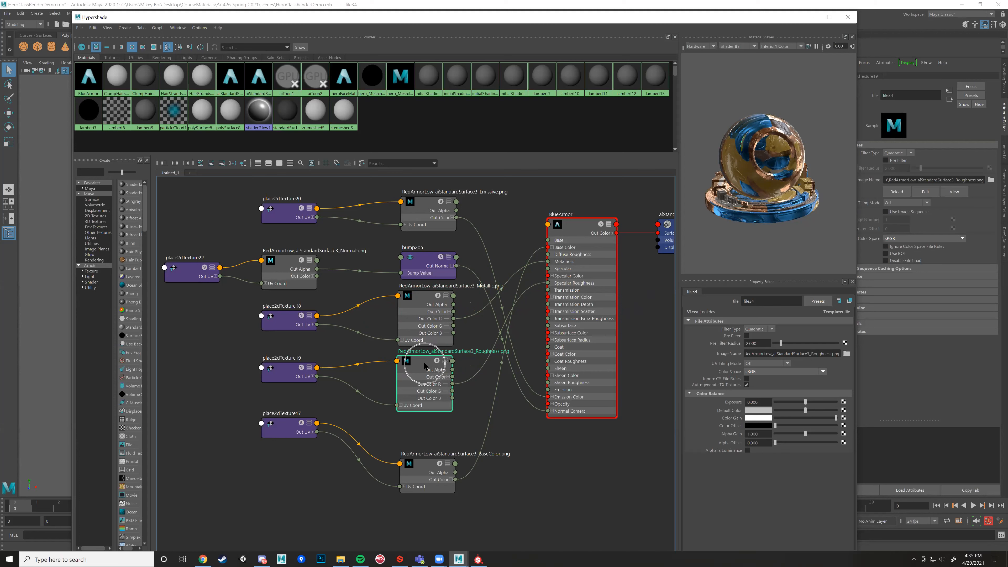
left_click(768, 371)
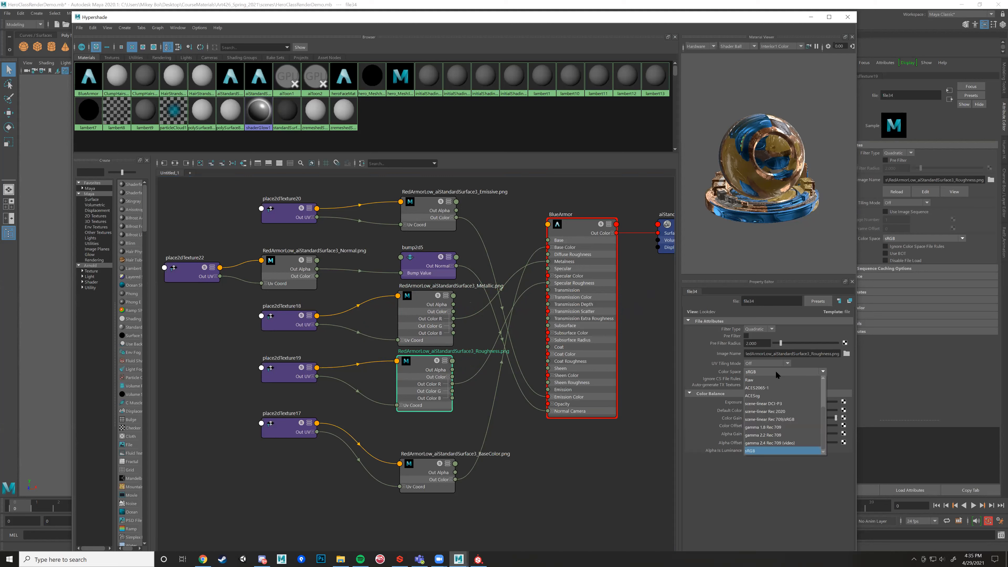
left_click(765, 380)
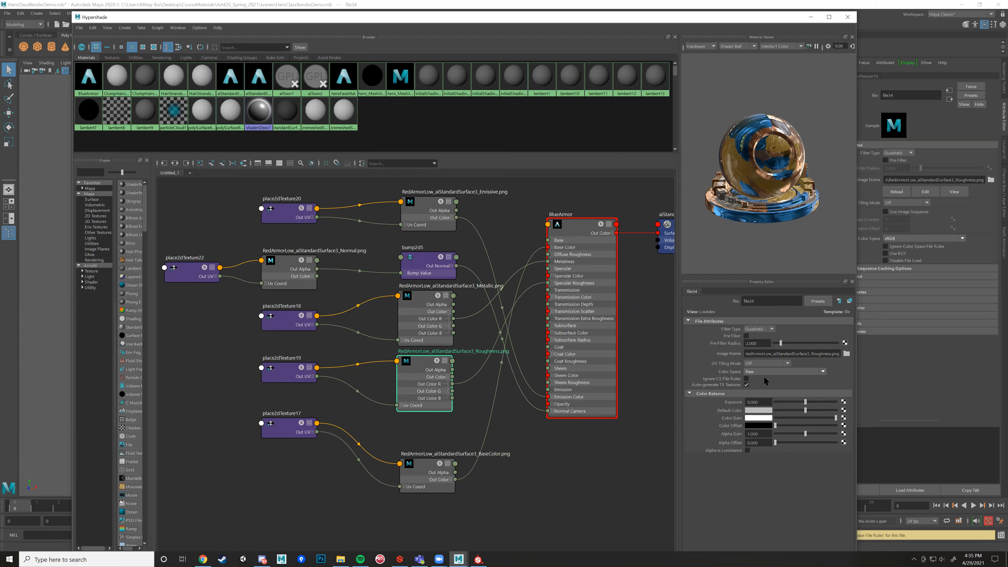
left_click(419, 303)
left_click(422, 301)
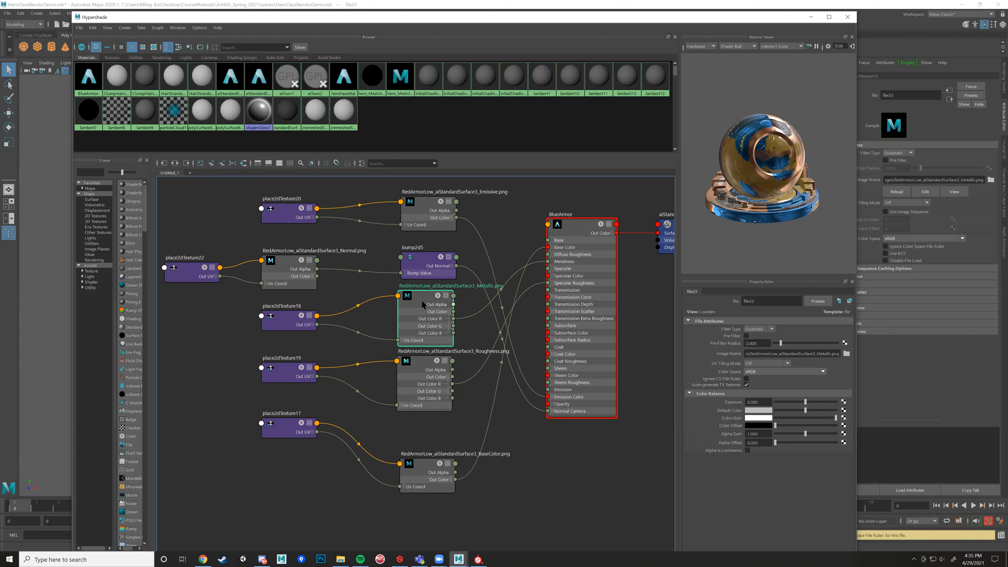
left_click(802, 371)
left_click(760, 377)
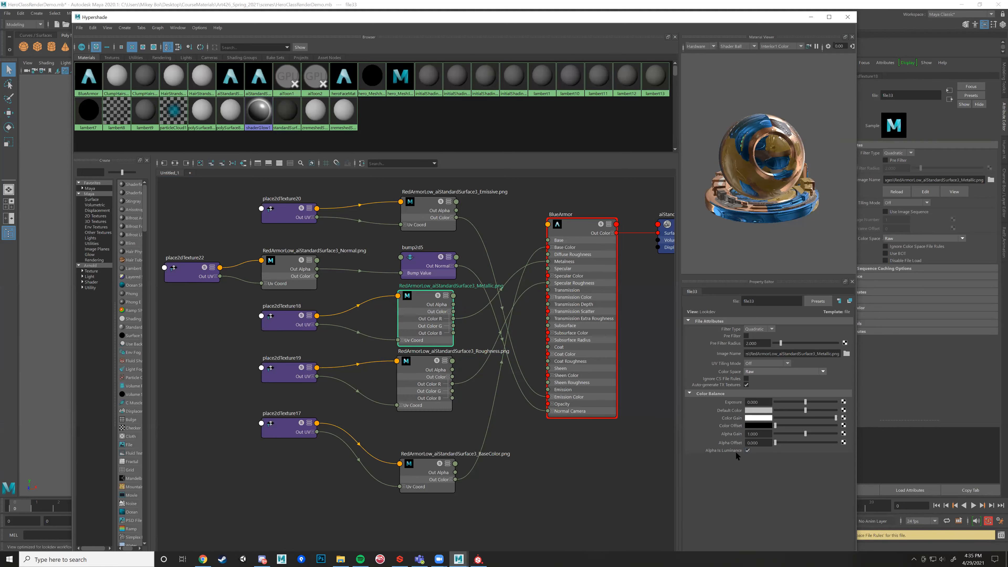
Enable Alpha Is Luminance on the Roughness file node.
left_click(423, 363)
left_click(748, 450)
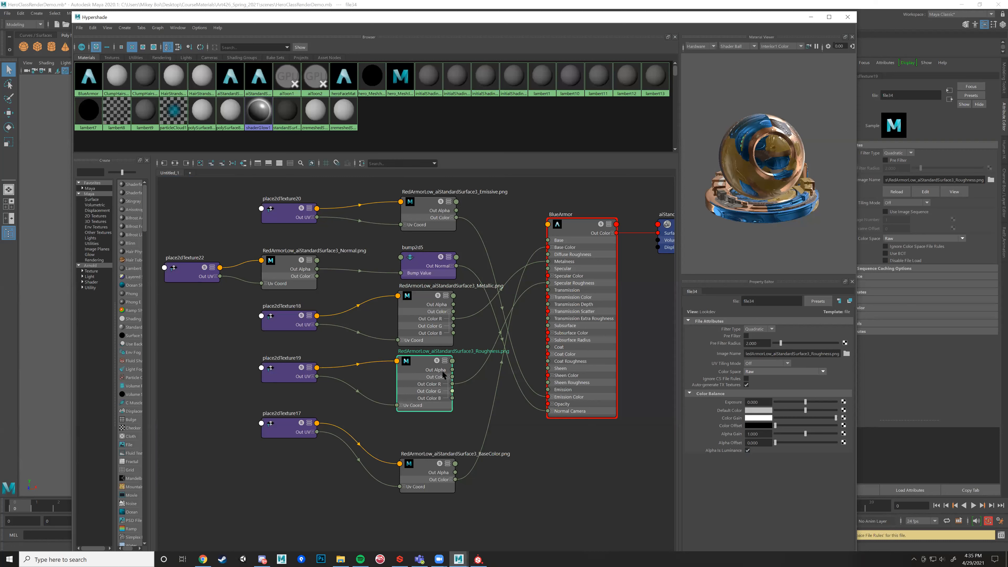
key("ctrl")
key("ctrl")
key("ctrl")
Check the color space settings of the Metallic, Emissive, BaseColor and Normal file nodes.
left_click(421, 300)
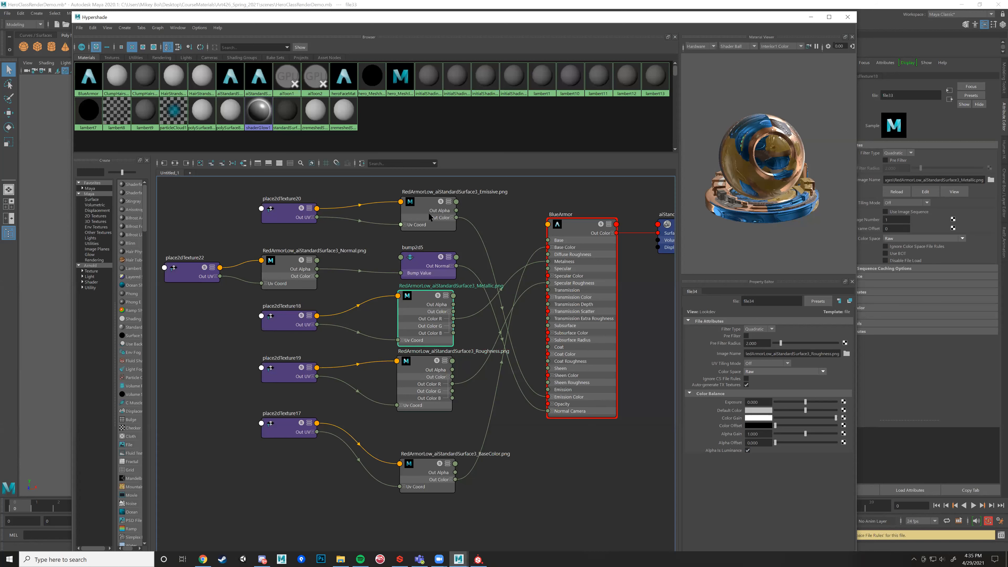
left_click(426, 212)
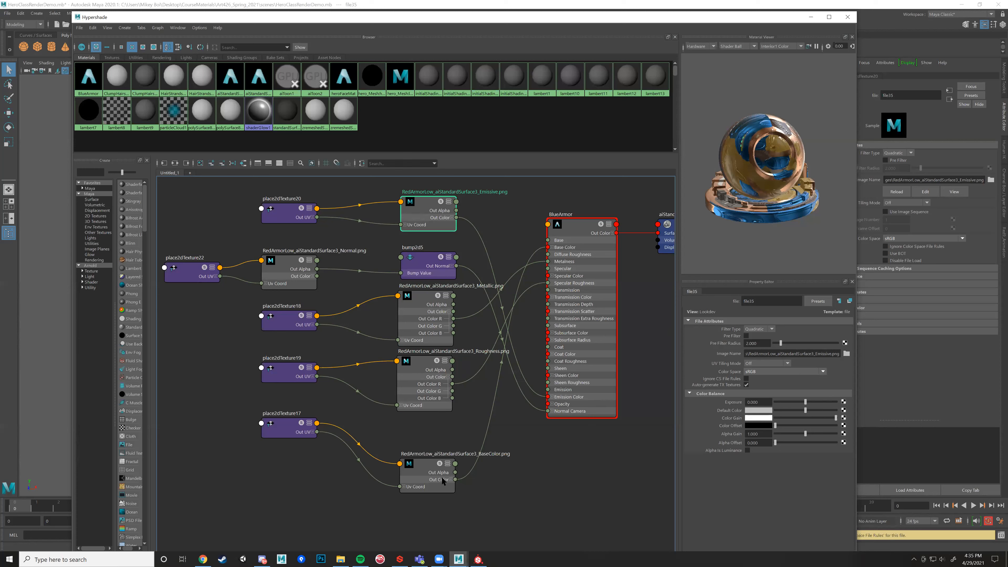
left_click(421, 471)
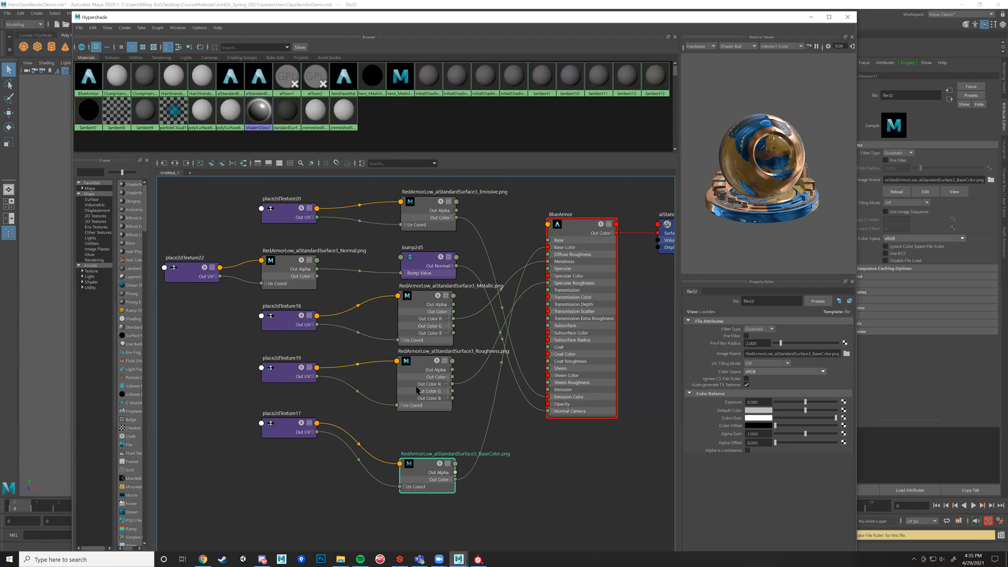
left_click(281, 267)
left_click(280, 267)
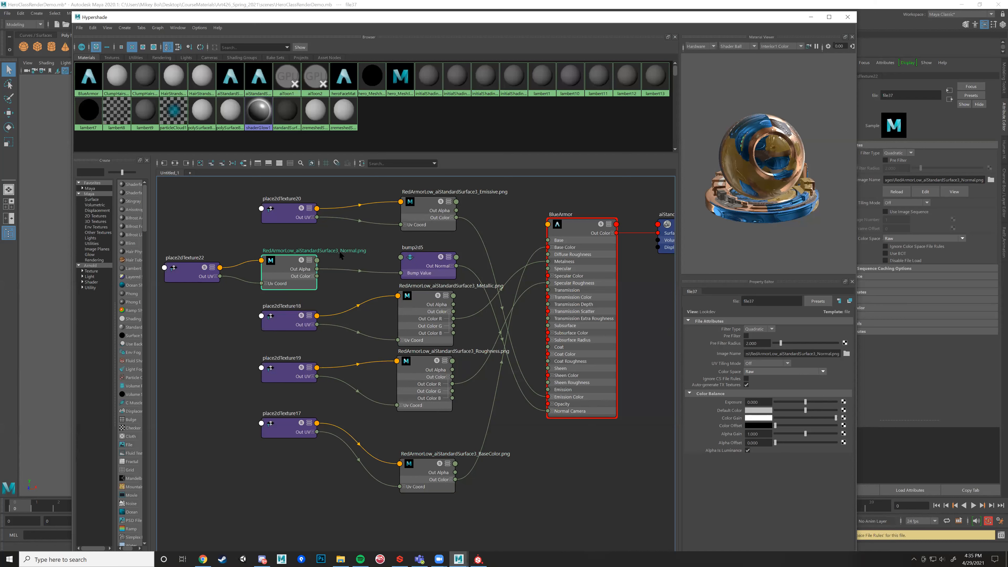
left_click(318, 250)
left_click(785, 370)
left_click(783, 371)
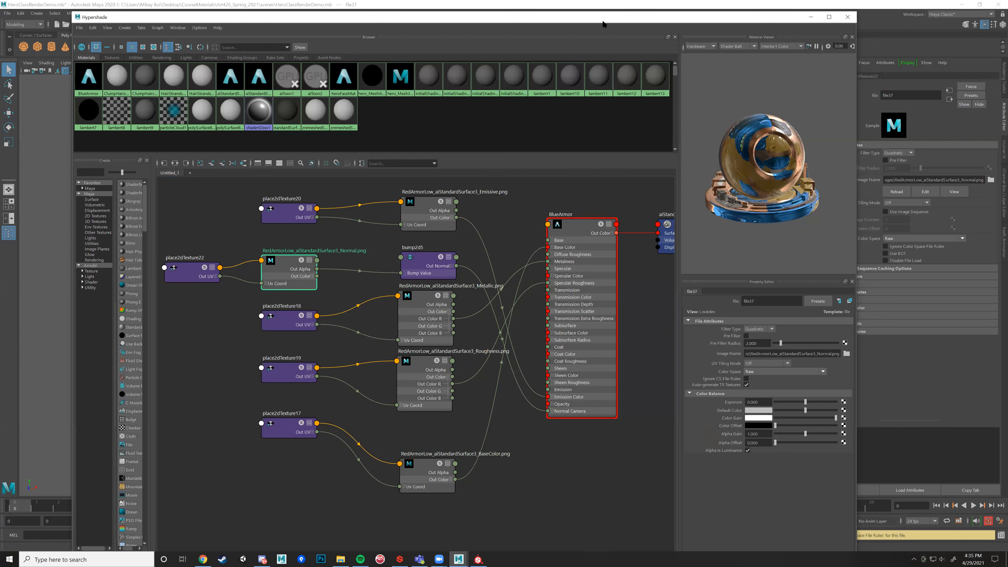
Move the Hypershade window aside and check the resources channel in Discord before returning to the Maya scene.
left_click_drag(603, 23, 699, 187)
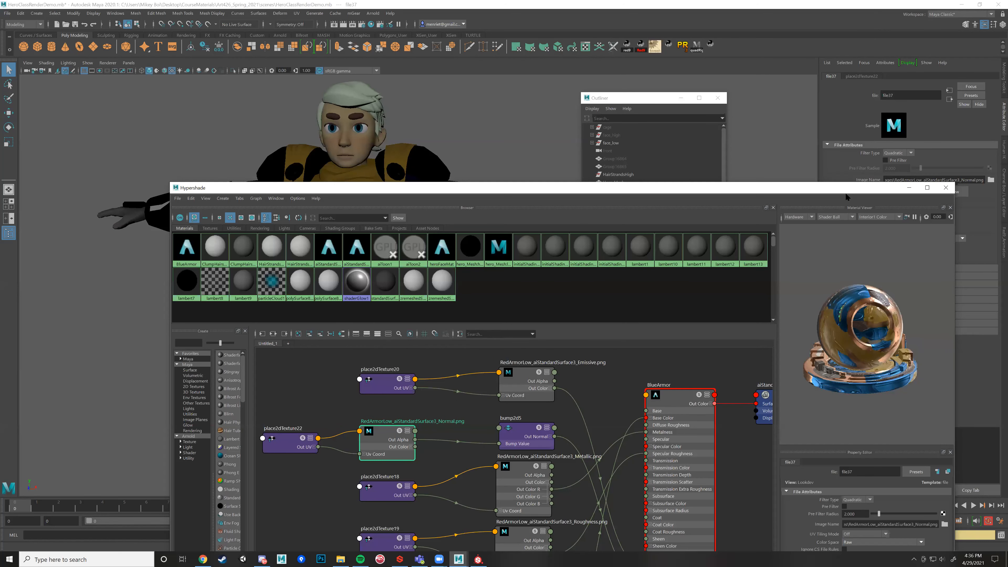
left_click_drag(735, 180, 703, 114)
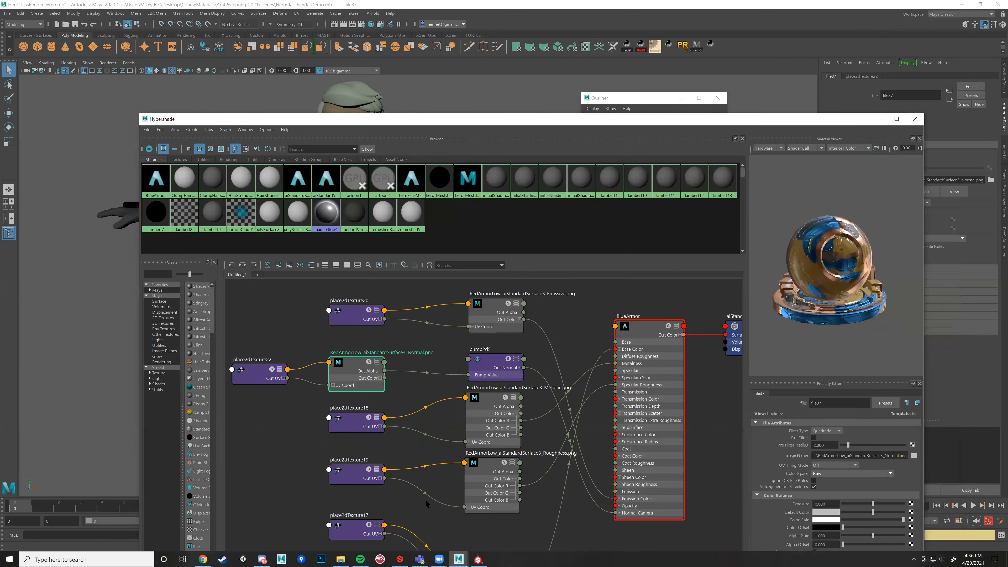
left_click(263, 560)
key("ctrl")
key("ctrl")
key("ctrl")
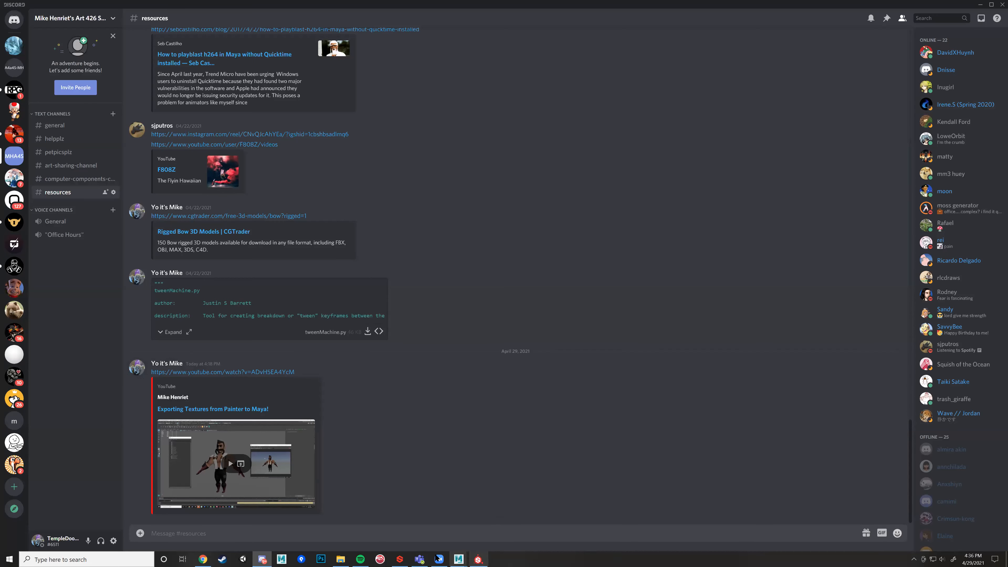
mouse_move(460, 558)
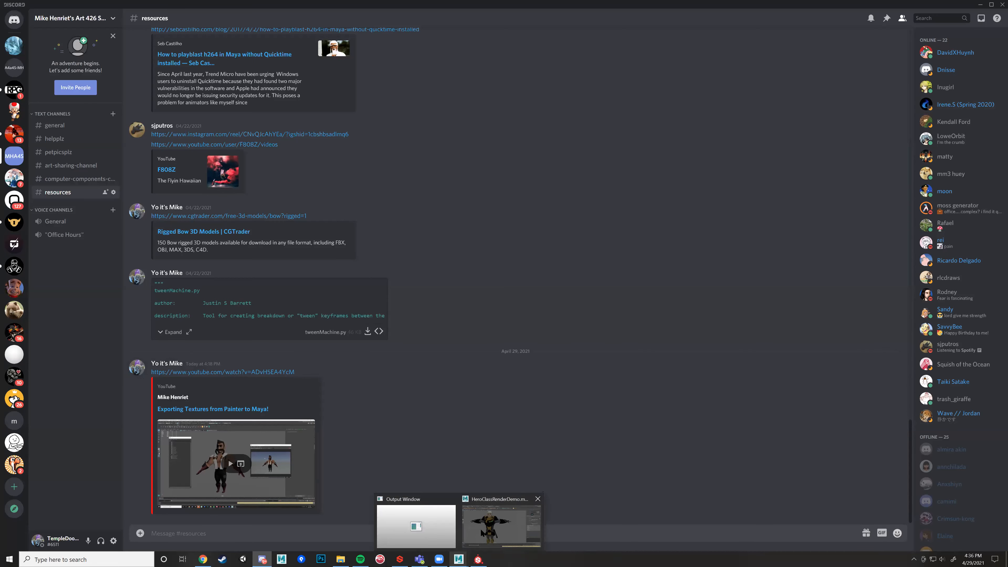
left_click(481, 531)
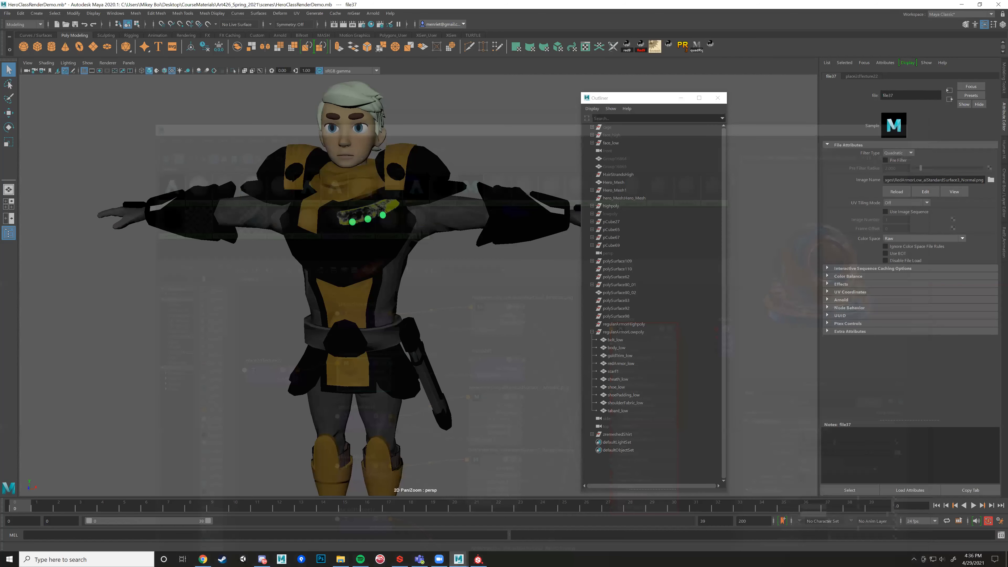
Close the Outliner and examine the armored hero character from several angles in the perspective view.
scroll(428, 331, "down", 5)
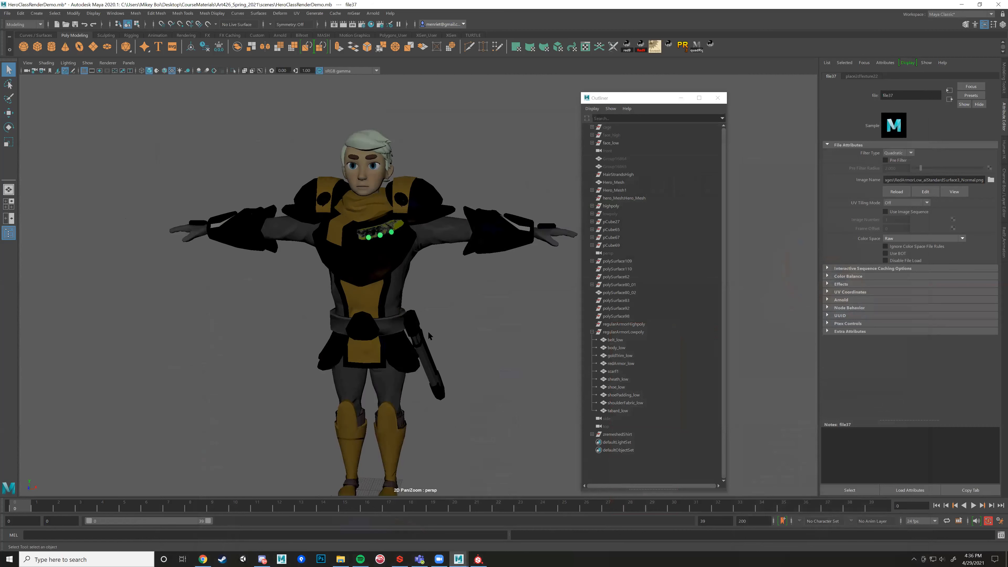
scroll(429, 331, "up", 2)
left_click_drag(429, 332, 428, 289, "alt")
scroll(322, 306, "up", 2)
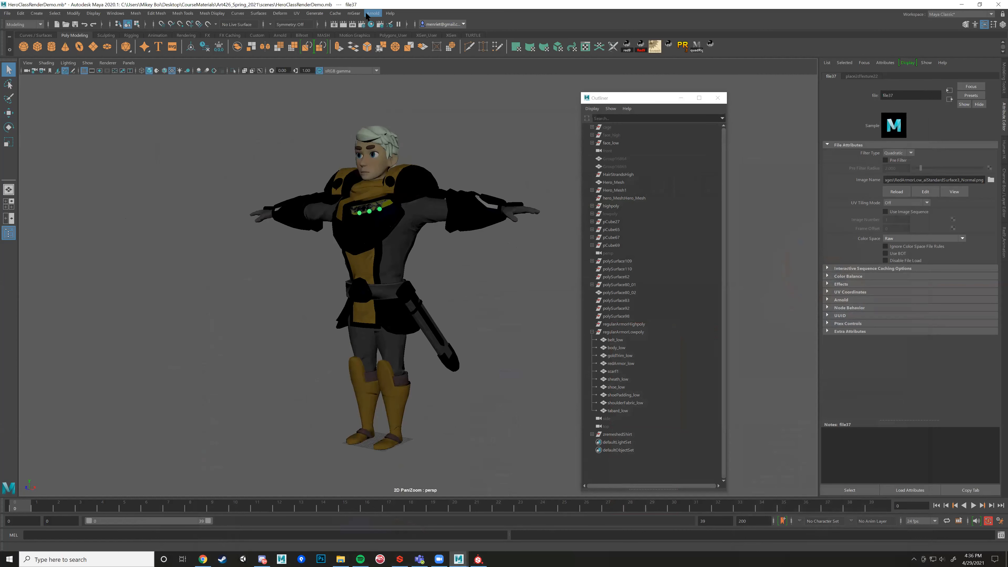
left_click(718, 98)
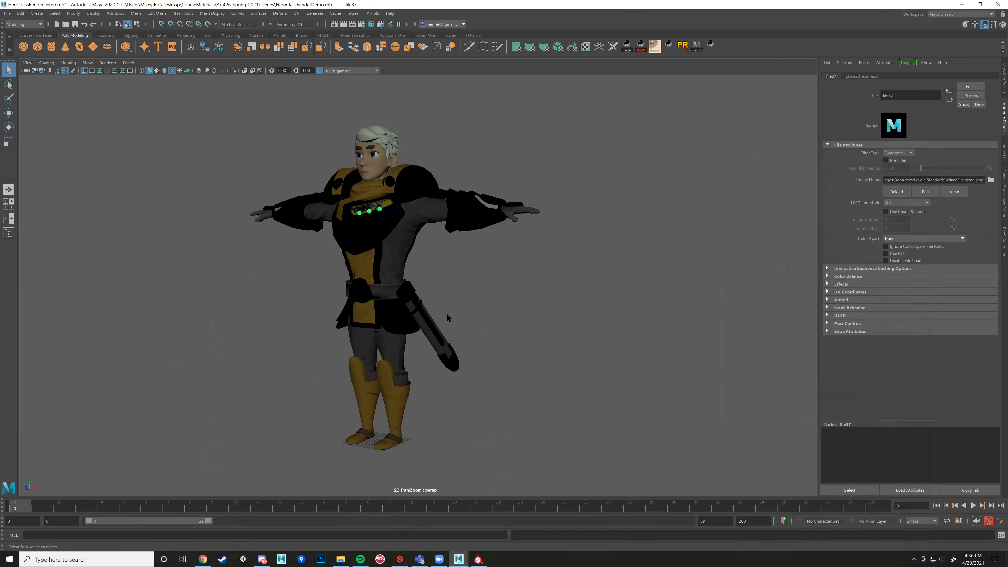
left_click_drag(495, 290, 546, 298, "alt")
right_click_drag(545, 298, 572, 292, "alt")
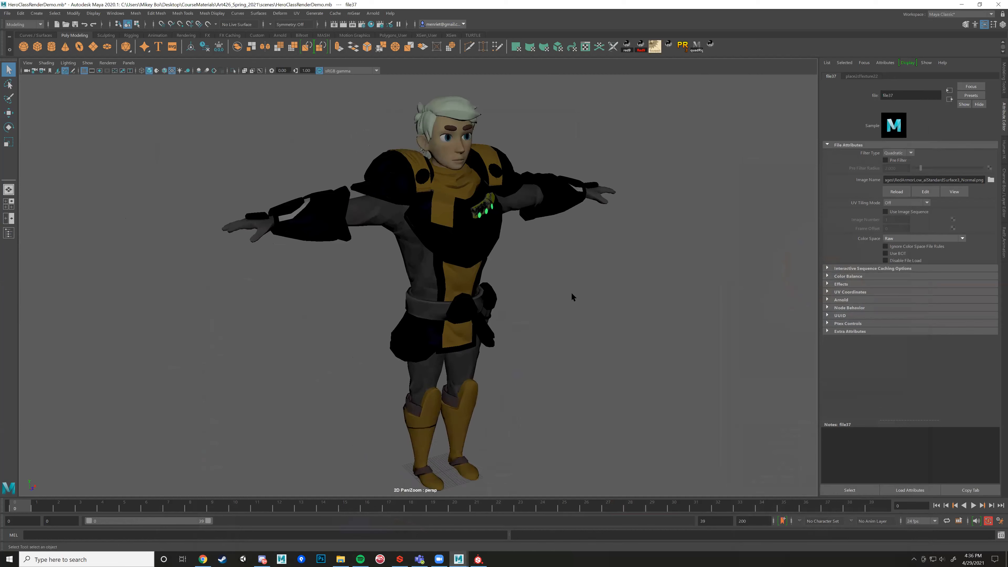
left_click_drag(572, 292, 517, 306, "alt")
middle_click_drag(517, 306, 535, 281, "alt")
right_click_drag(536, 282, 519, 293, "alt")
left_click_drag(519, 293, 507, 297, "alt")
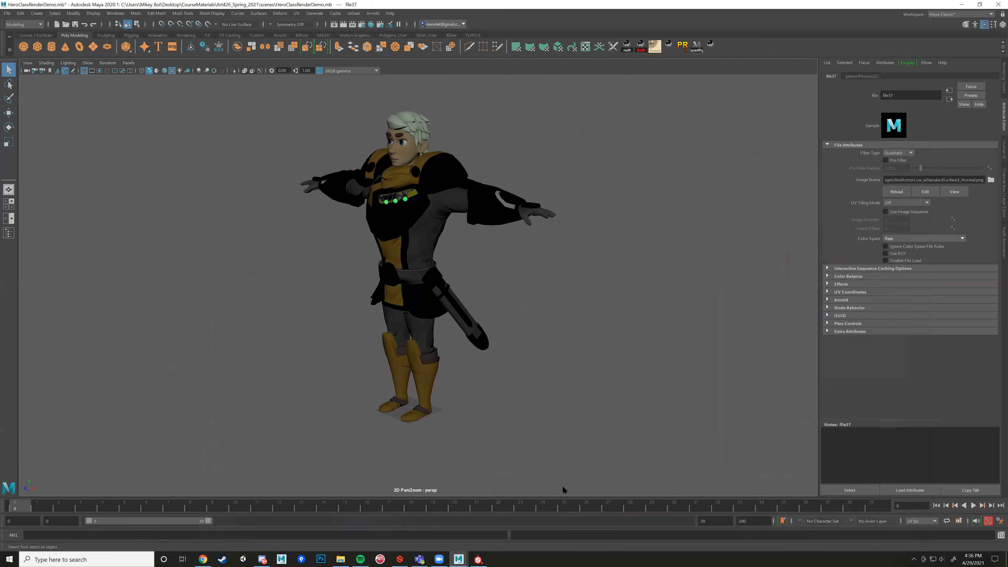
Switch to Substance Painter and view the whole textured blue armor from an angle matching the Maya view.
left_click(479, 559)
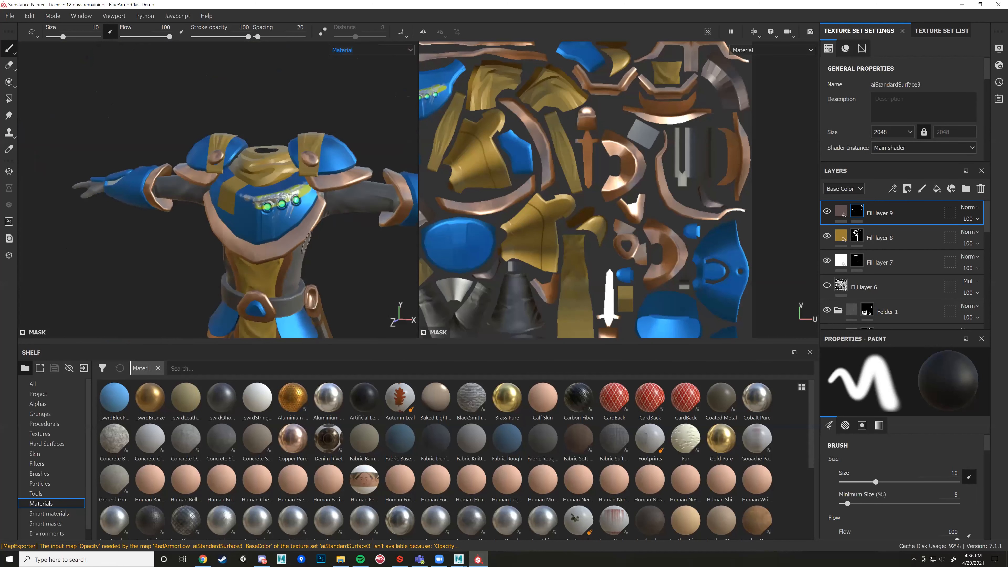
scroll(338, 239, "down", 5)
left_click_drag(355, 296, 282, 278, "alt")
middle_click_drag(282, 278, 198, 232, "alt")
left_click_drag(199, 232, 211, 232, "alt")
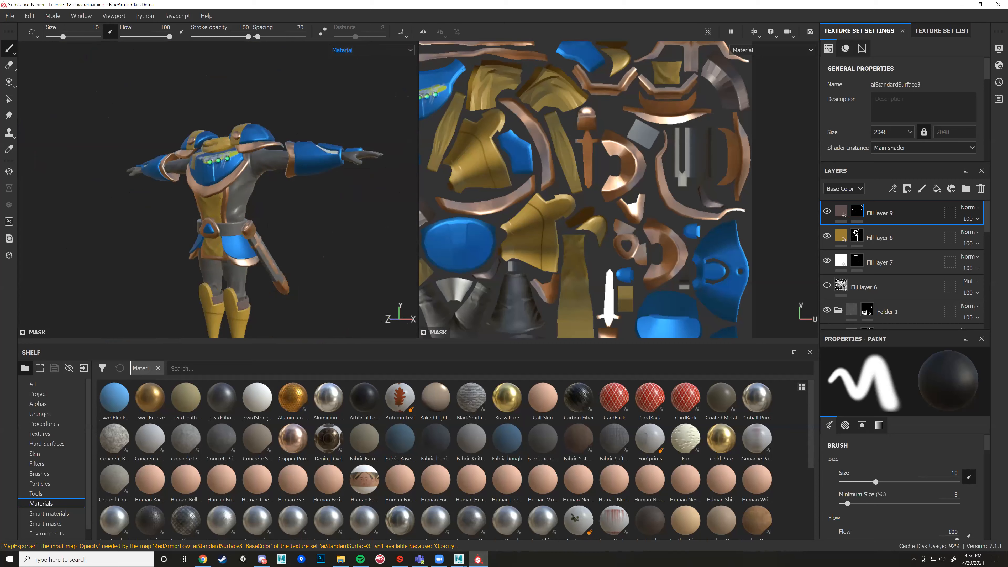
Switch back to Maya and add an Arnold Physical Sky light to the scene.
left_click(458, 559)
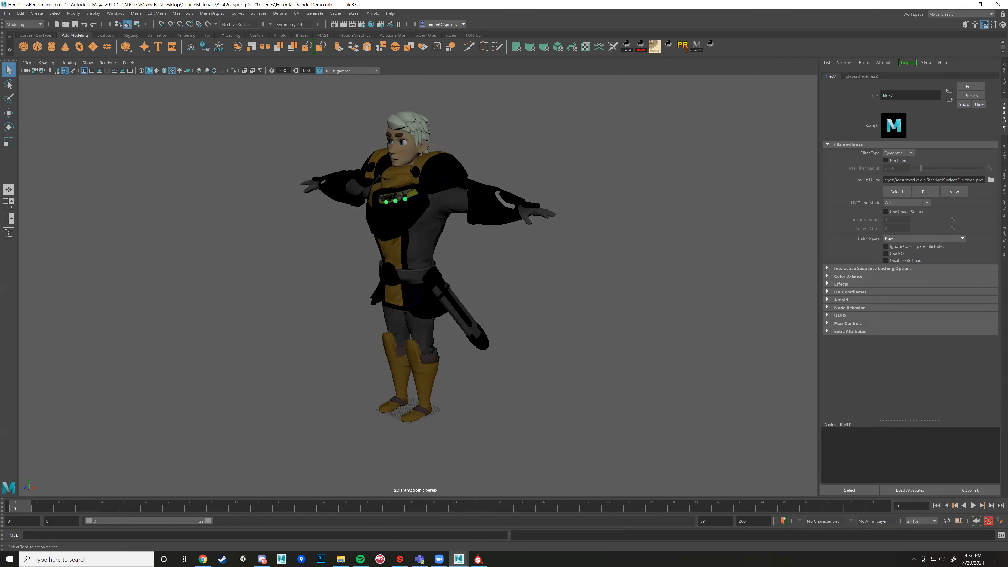
left_click(374, 13)
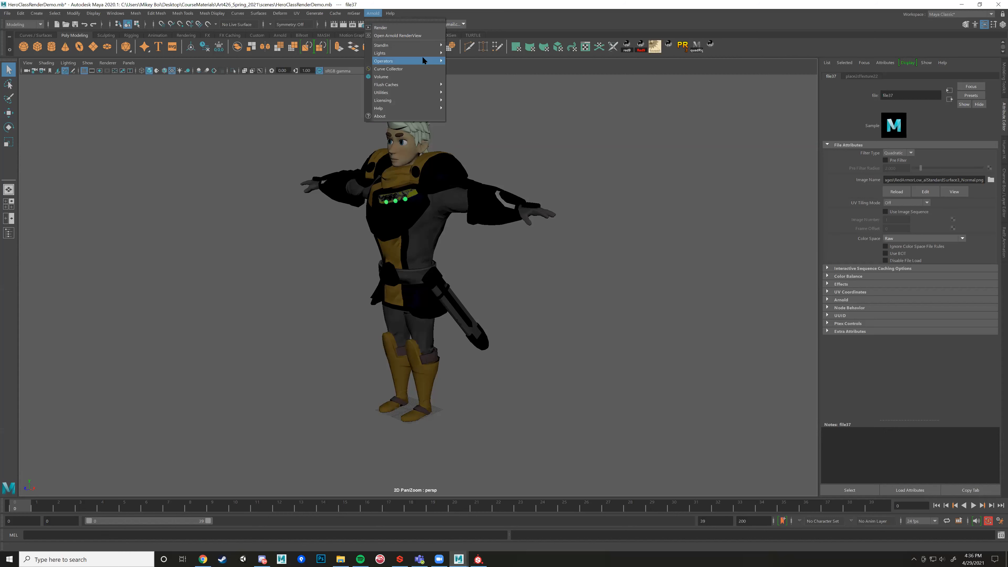
mouse_move(425, 55)
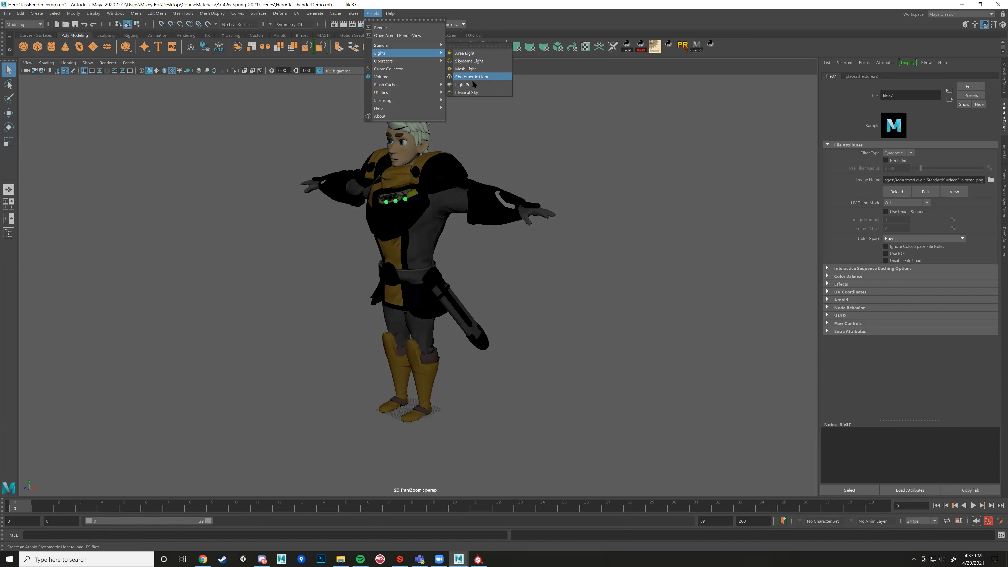
left_click(472, 93)
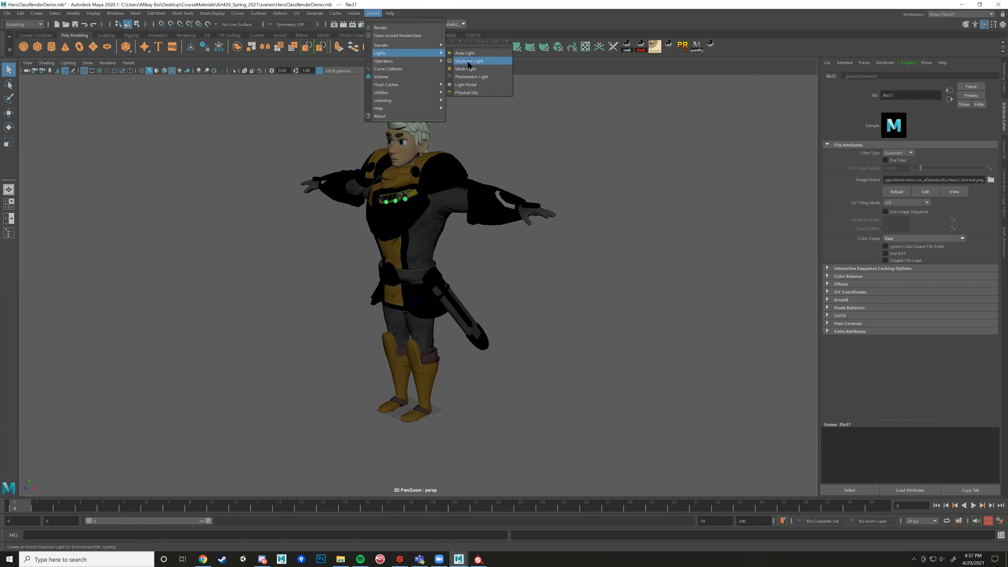
key("ctrl")
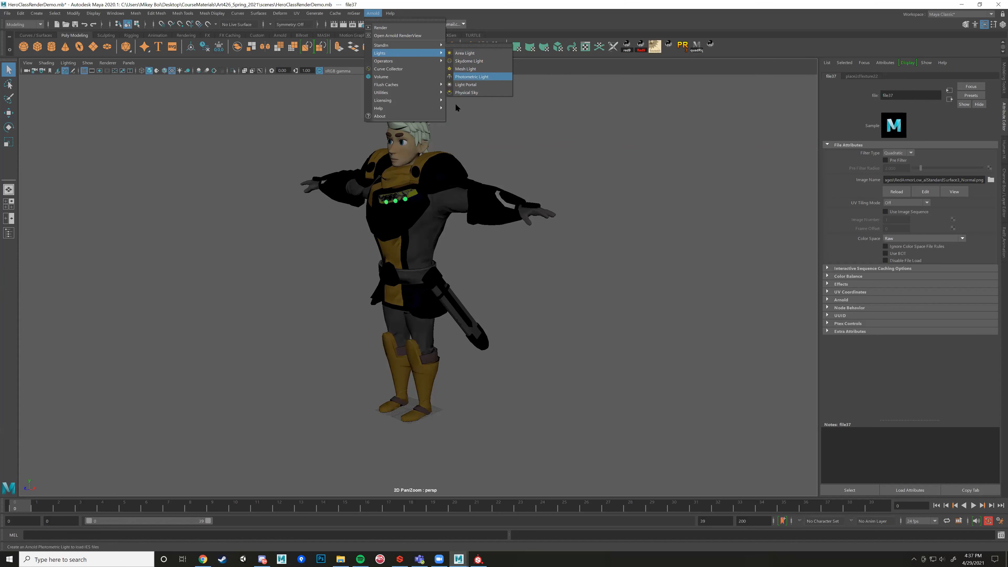
left_click(469, 94)
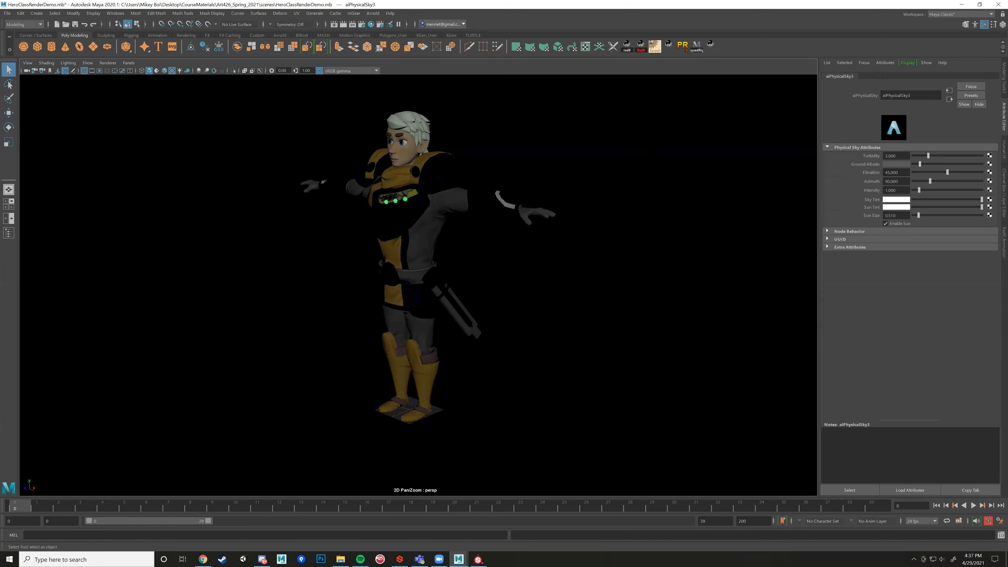
Render the character from the perspective camera in the Arnold RenderView and move the render window clear of the viewport.
left_click(371, 14)
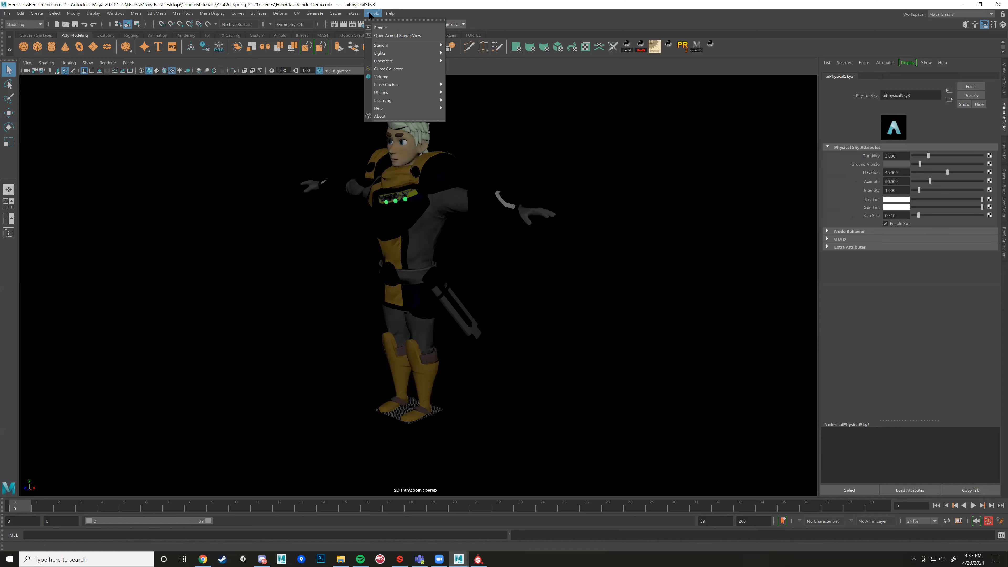
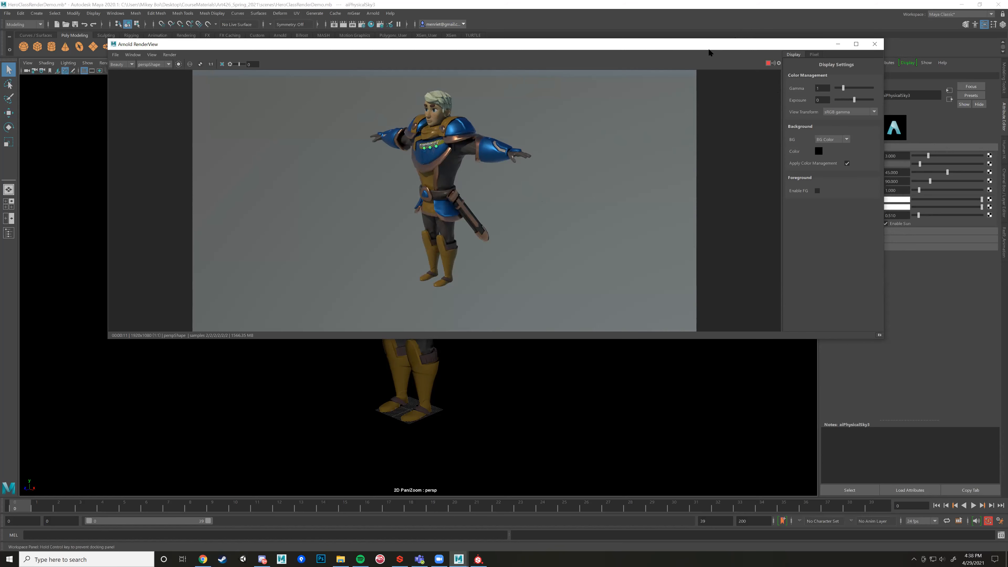
left_click_drag(710, 53, 681, 106)
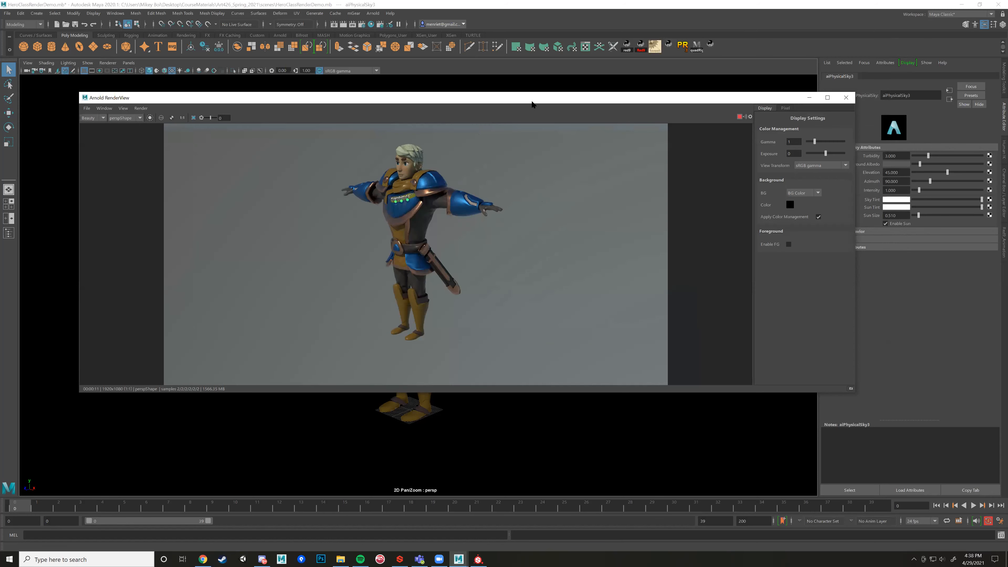
left_click_drag(532, 104, 888, 423)
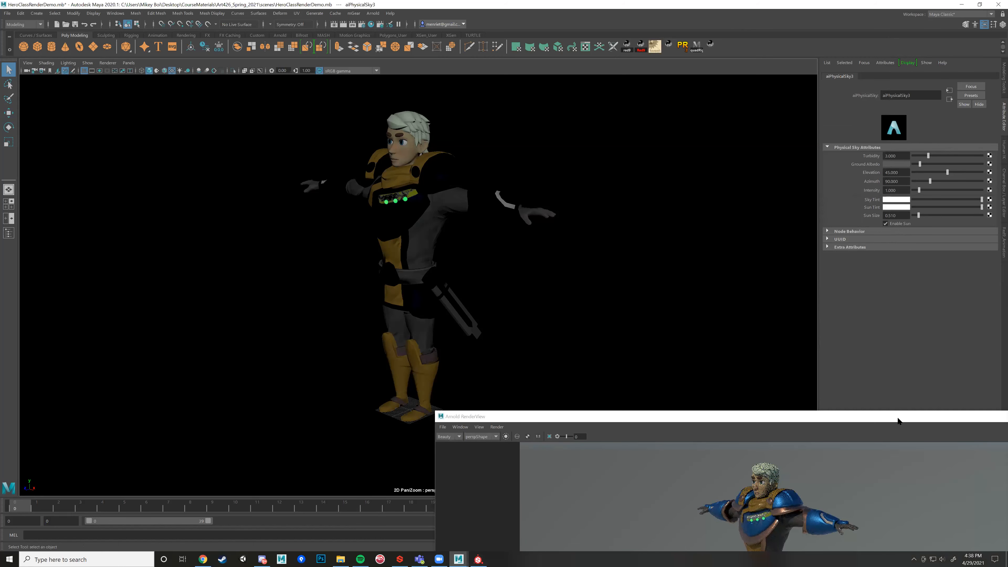
left_click(898, 420)
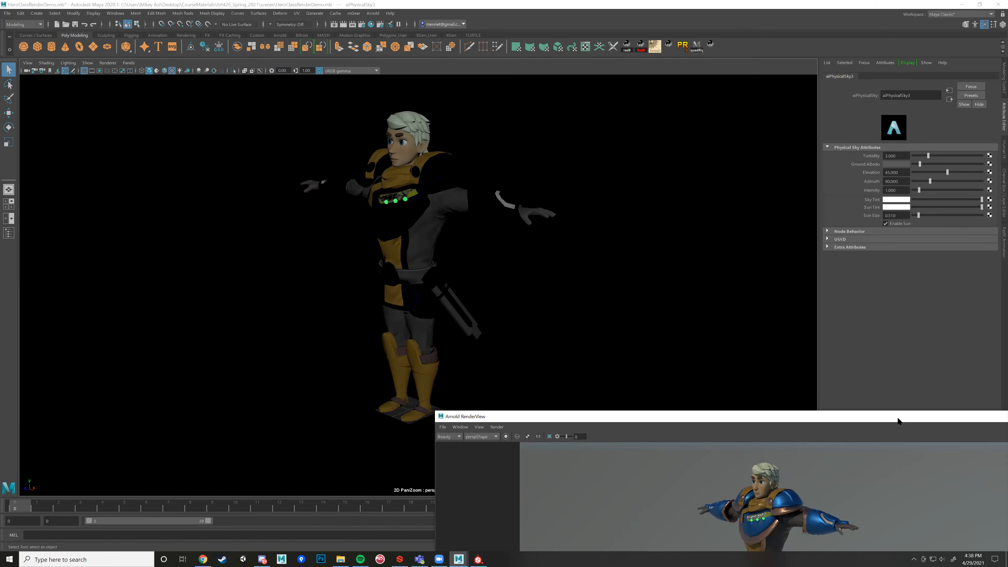
Try the Arnold RenderView at different positions beside the viewport and close it to uncover the character's feet.
left_click_drag(898, 418, 743, 182)
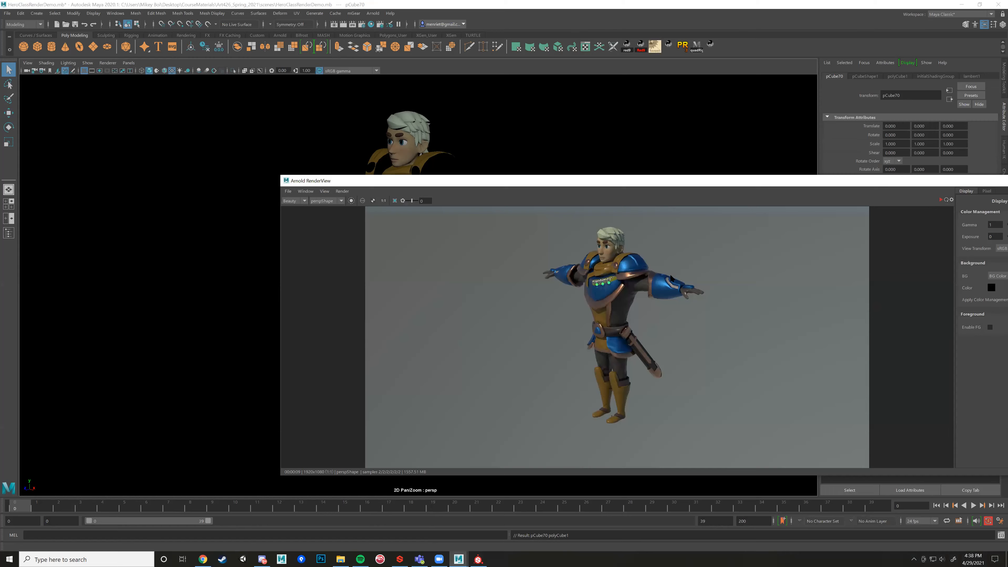
key("super+Right")
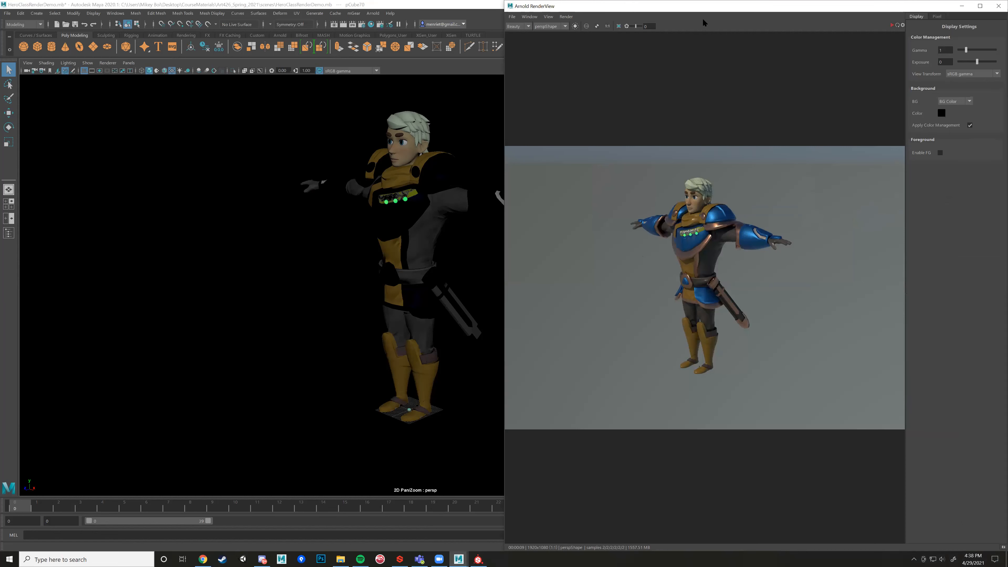
key("super+Down")
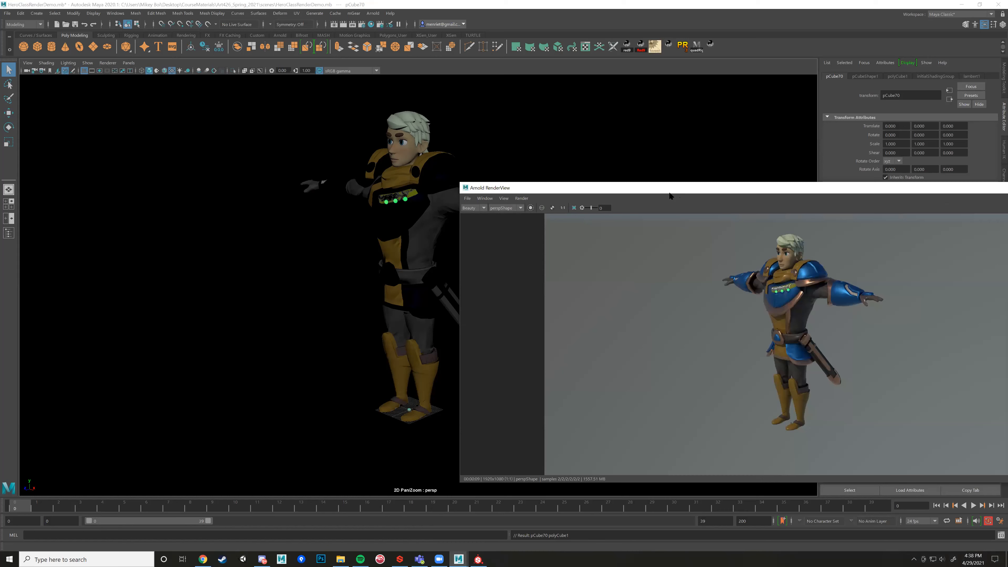
left_click_drag(669, 195, 372, 136)
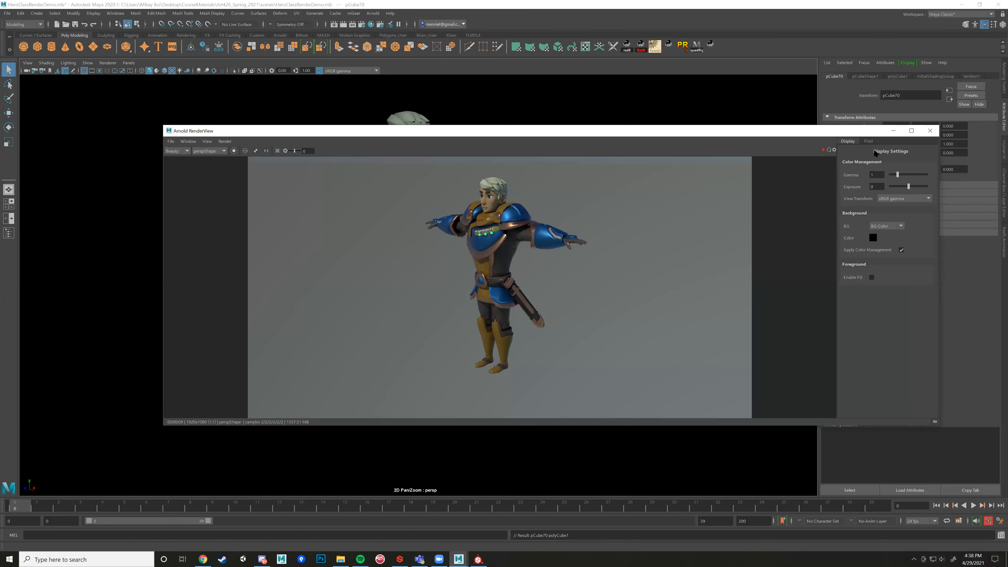
left_click(930, 130)
Scale the cube at the character's feet uniformly to about 48 and lower it to about -23.6 in Y as a pedestal.
key("r")
left_click_drag(409, 411, 675, 411)
left_click_drag(448, 412, 492, 413)
key("w")
left_click_drag(411, 376, 402, 421)
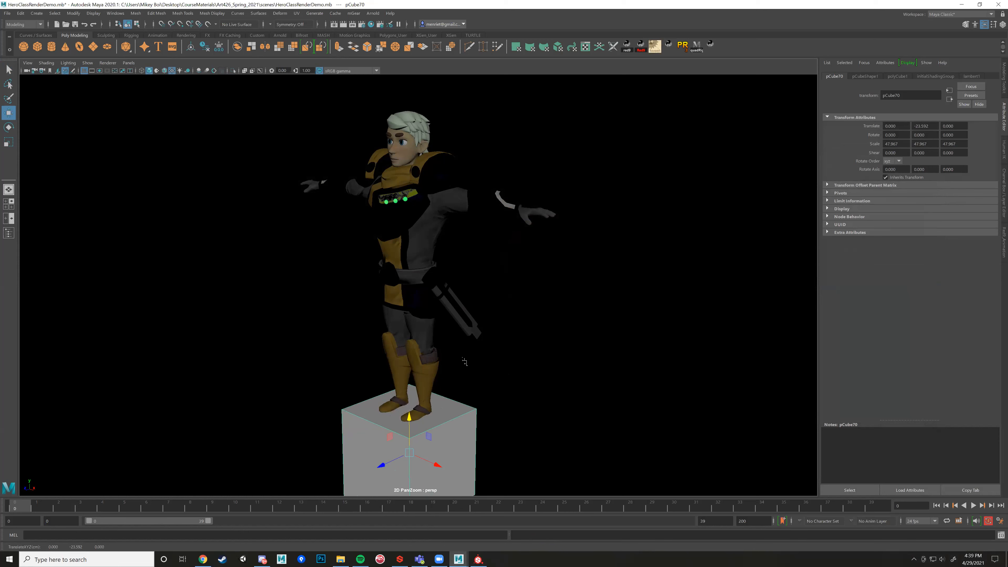
Create a polygon disc as the ground, lower it to about -3.2 in Y and scale it uniformly to about 413.
left_click(107, 47)
left_click(36, 13)
mouse_move(69, 44)
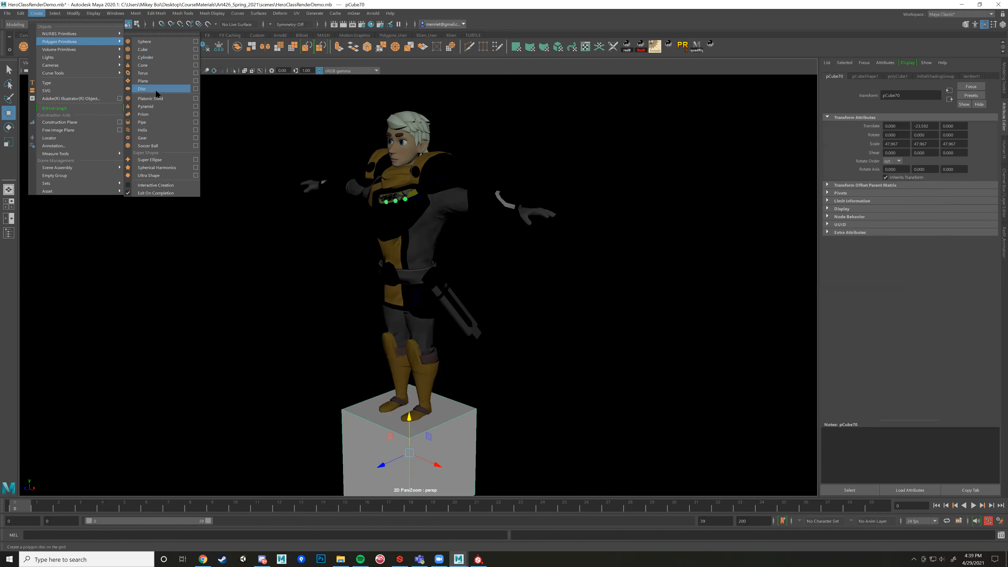
left_click(156, 94)
left_click_drag(409, 386, 672, 450)
key("r")
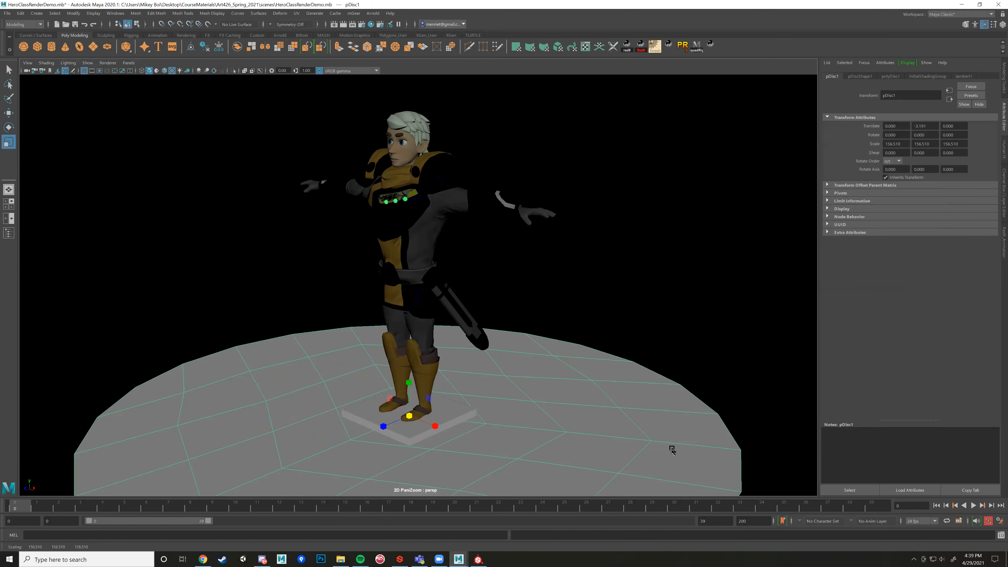
left_click_drag(410, 416, 939, 353)
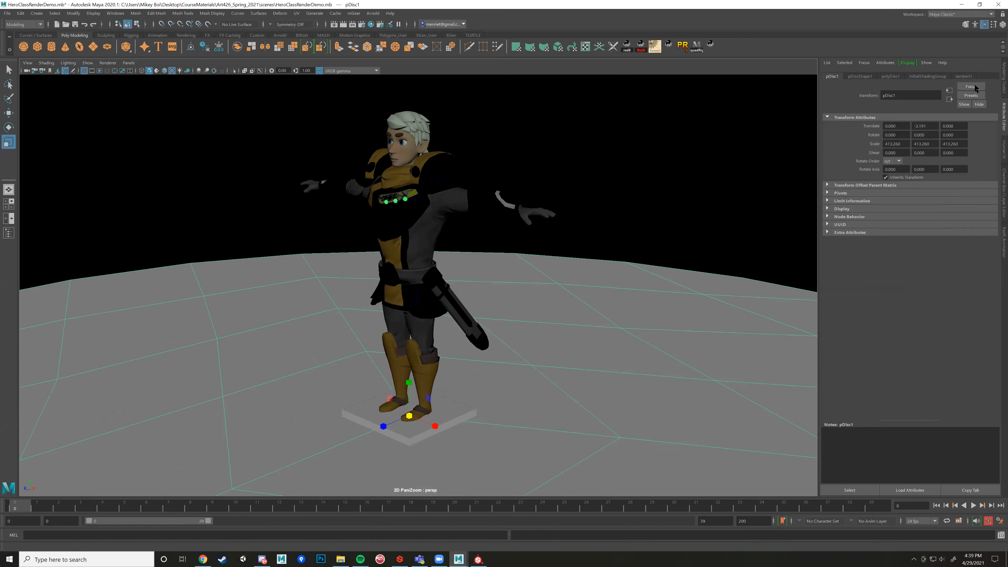
Set the ground disc's Scale X, Y and Z to 10000.
left_click(1003, 187)
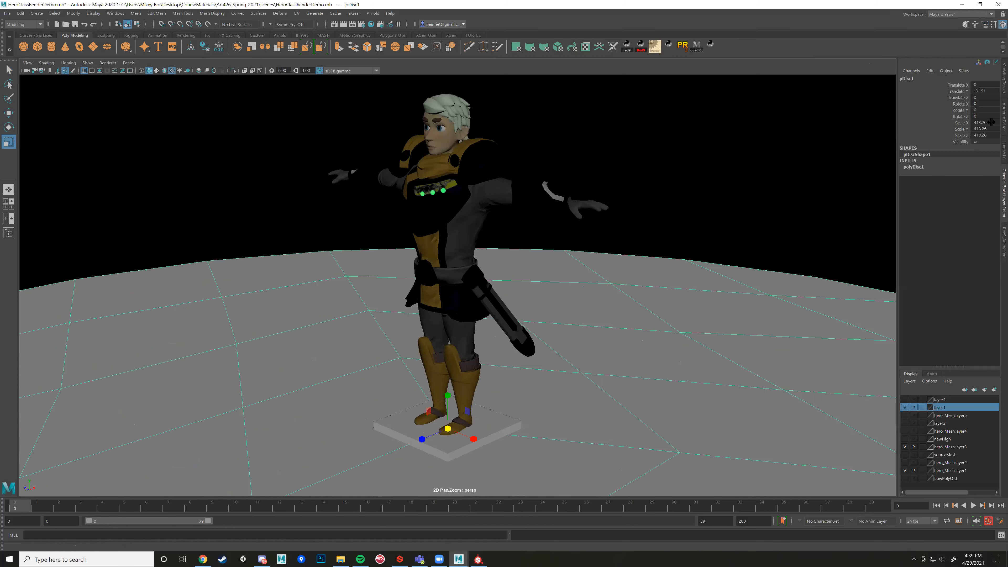
left_click(964, 122)
left_click(963, 135, "shift")
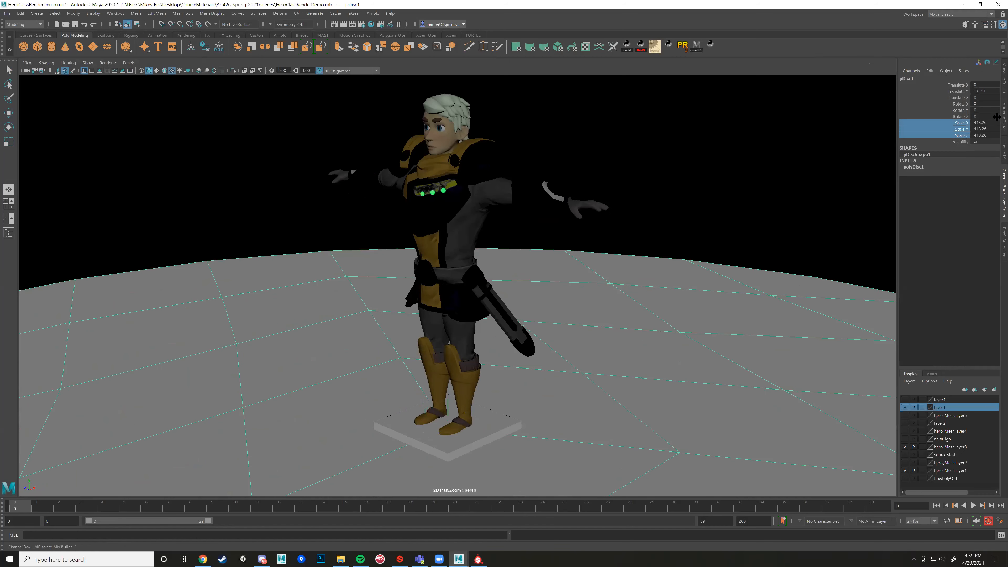
left_click_drag(982, 122, 985, 138)
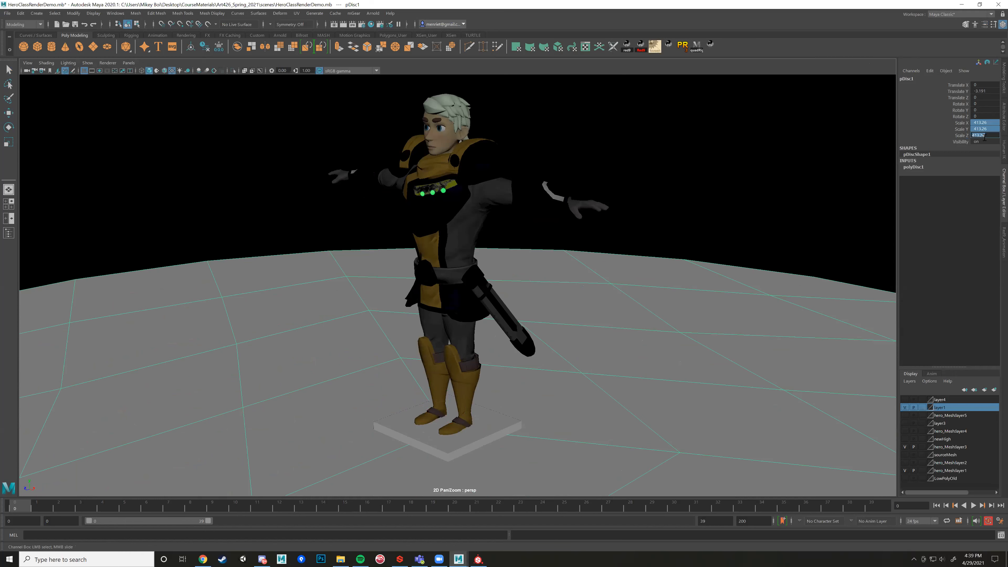
type("10000")
key("Return")
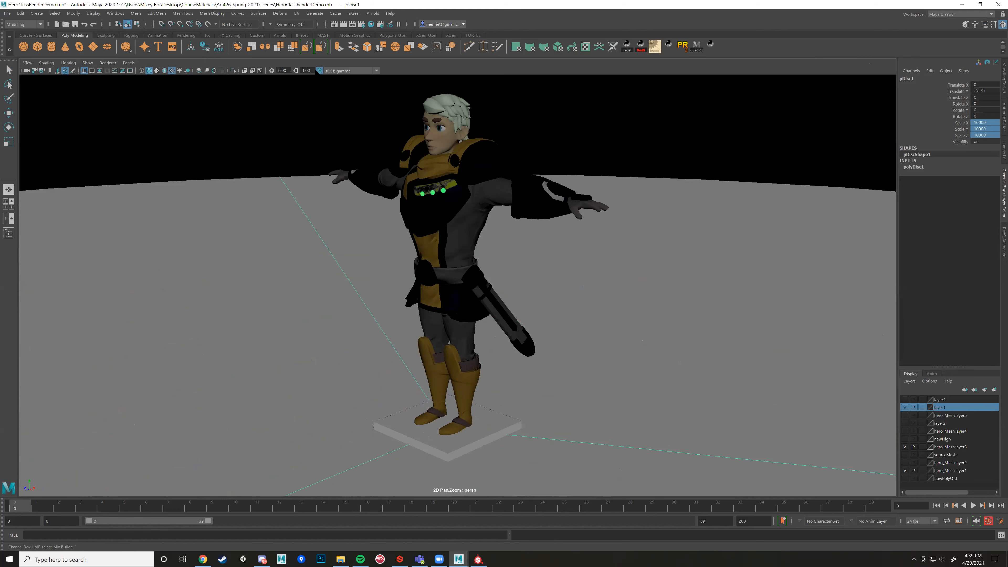
Display the 1920 x 1080 resolution gate in the perspective view and frame the whole character and pedestal inside it.
left_click(372, 13)
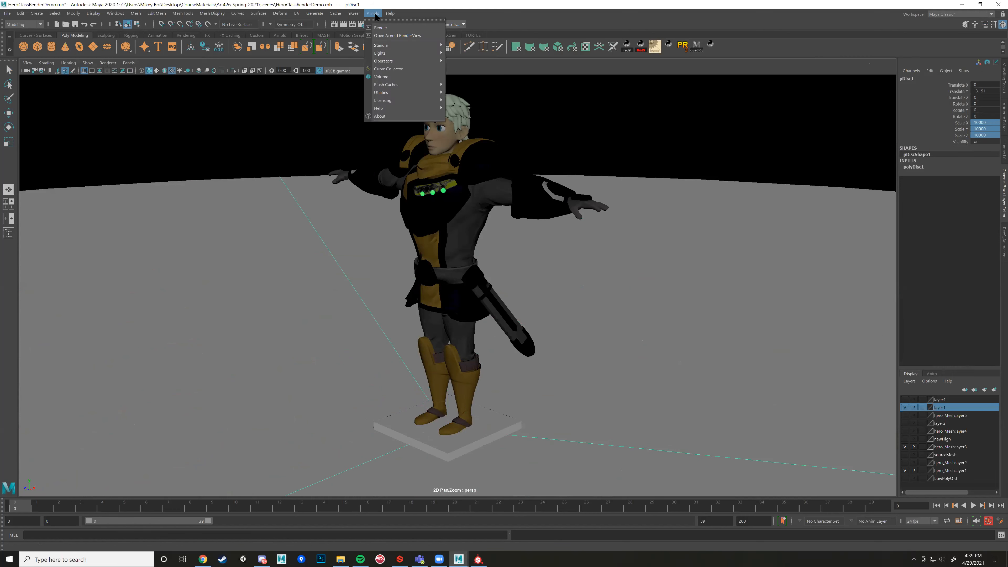
left_click(399, 35)
key("ctrl")
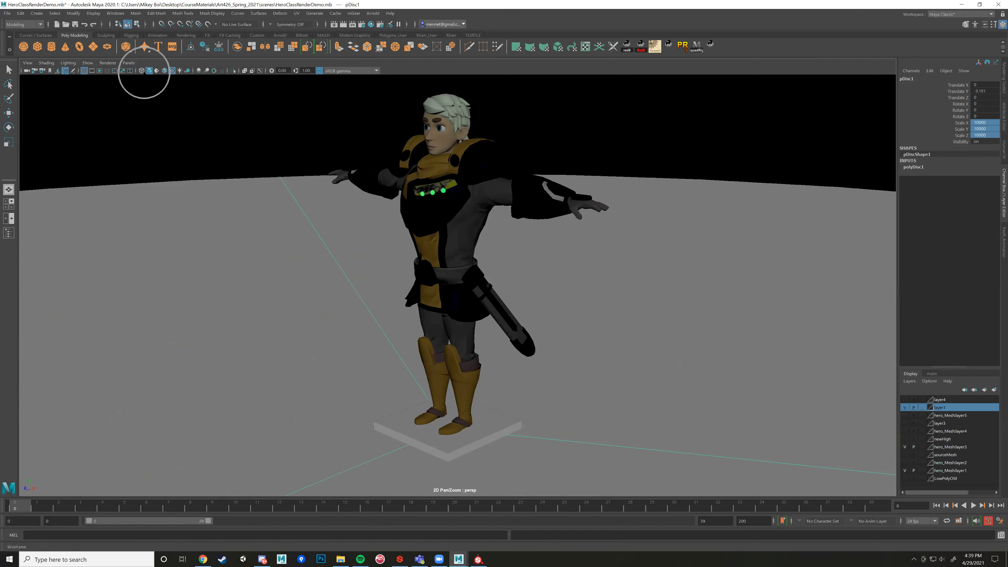
key("ctrl")
left_click(100, 71)
mouse_move(403, 283)
left_mouse_down("alt")
mouse_move(394, 273)
mouse_move(400, 280)
left_mouse_up("alt")
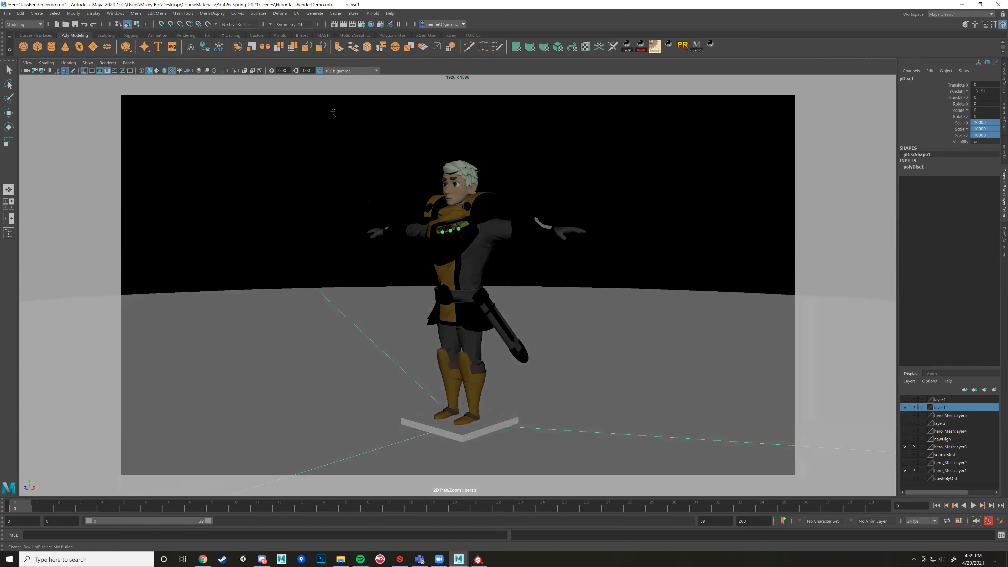
Reopen the Arnold RenderView and render the character on the pedestal and ground disc.
left_click(373, 13)
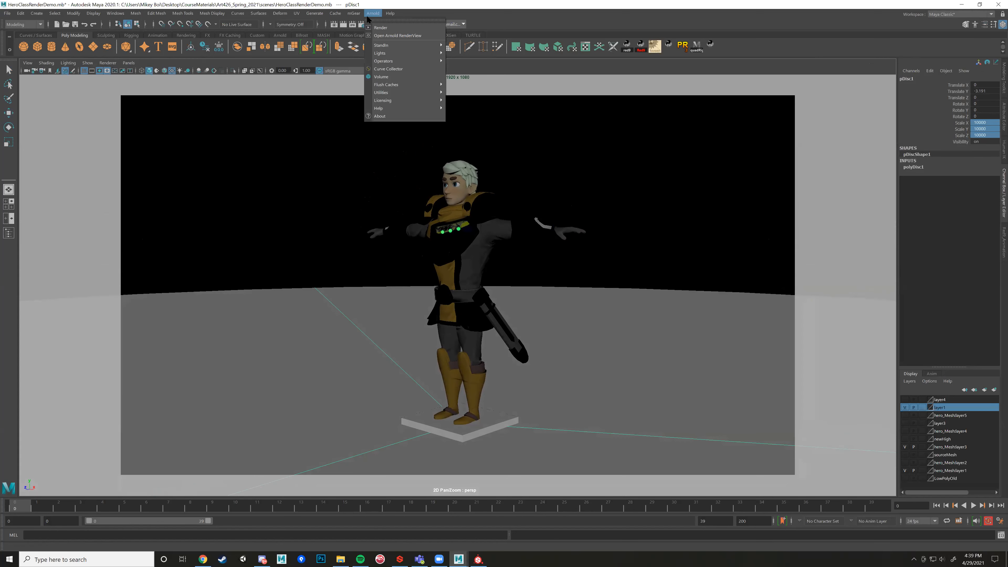
left_click(405, 37)
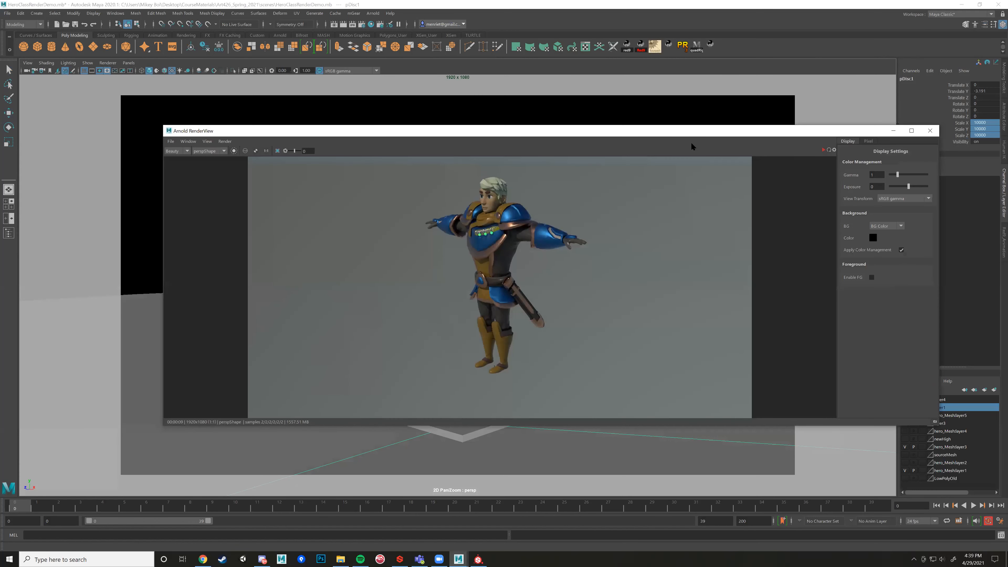
left_click(823, 151)
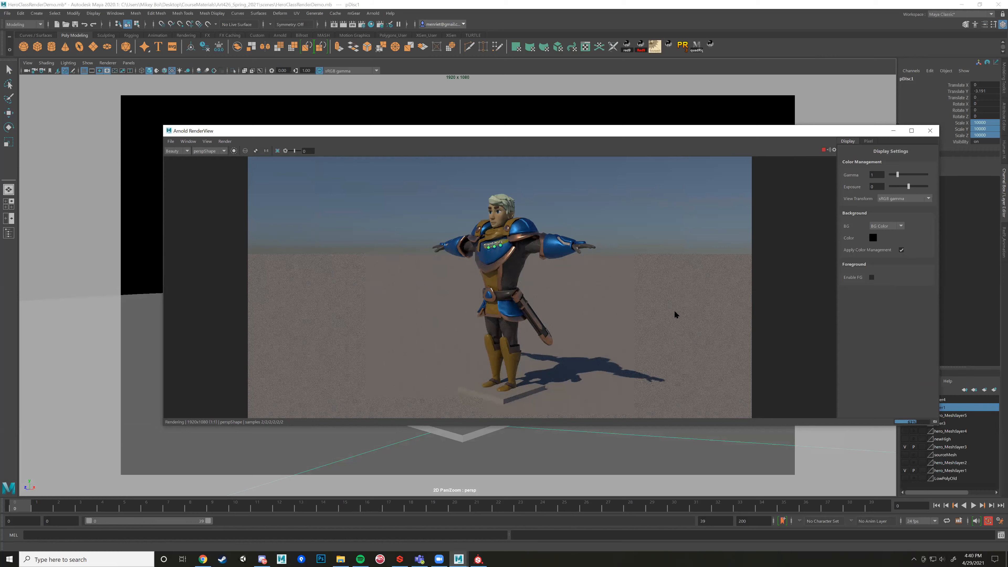
Examine the render up close and as a whole, checking ground noise, armor, face, cast shadow and render time.
scroll(772, 309, "up", 2)
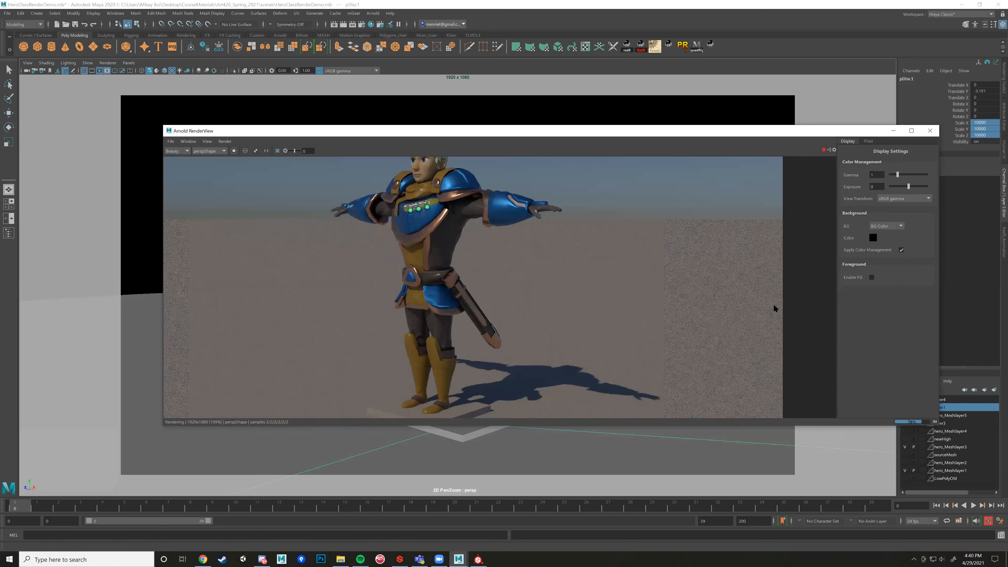
scroll(774, 308, "up", 2)
scroll(772, 307, "up", 1)
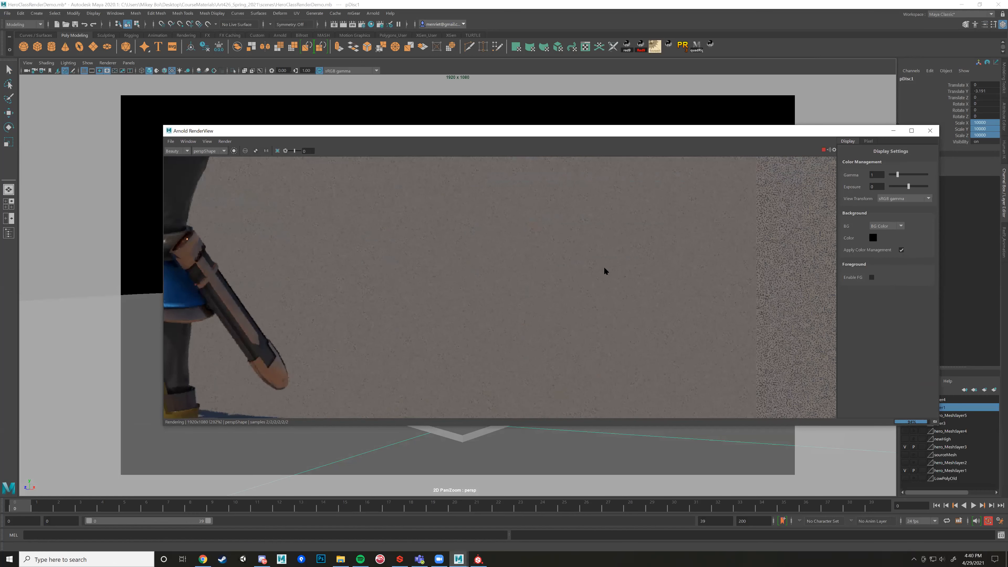
scroll(523, 274, "down", 1)
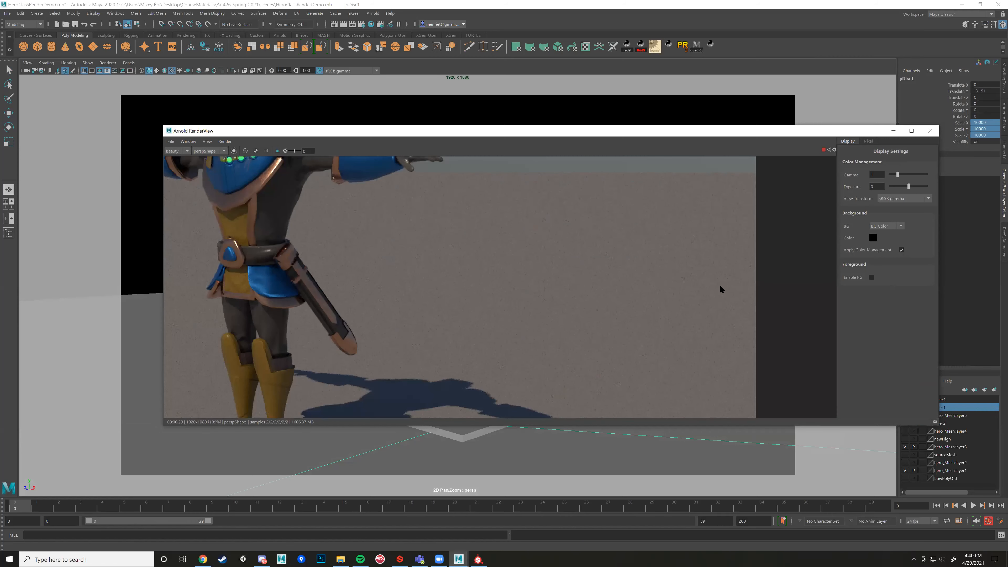
scroll(721, 289, "down", 1)
scroll(722, 290, "down", 1)
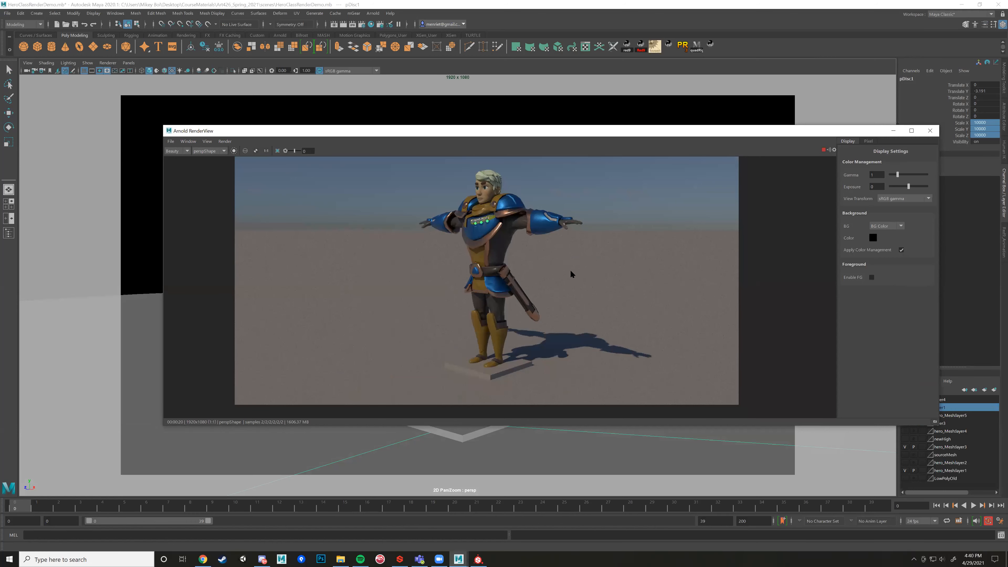
scroll(572, 278, "up", 4)
scroll(504, 325, "down", 2)
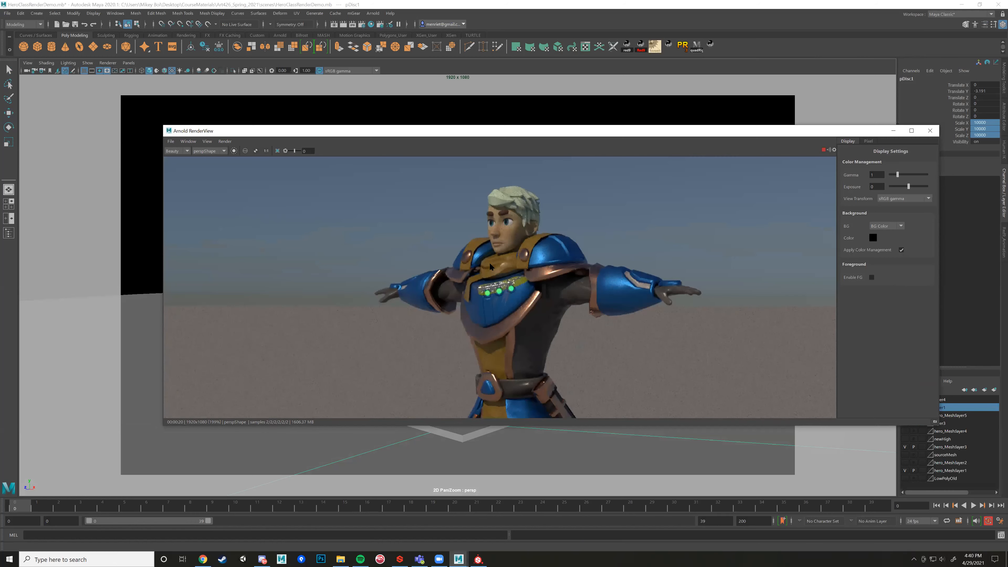
scroll(493, 269, "up", 2)
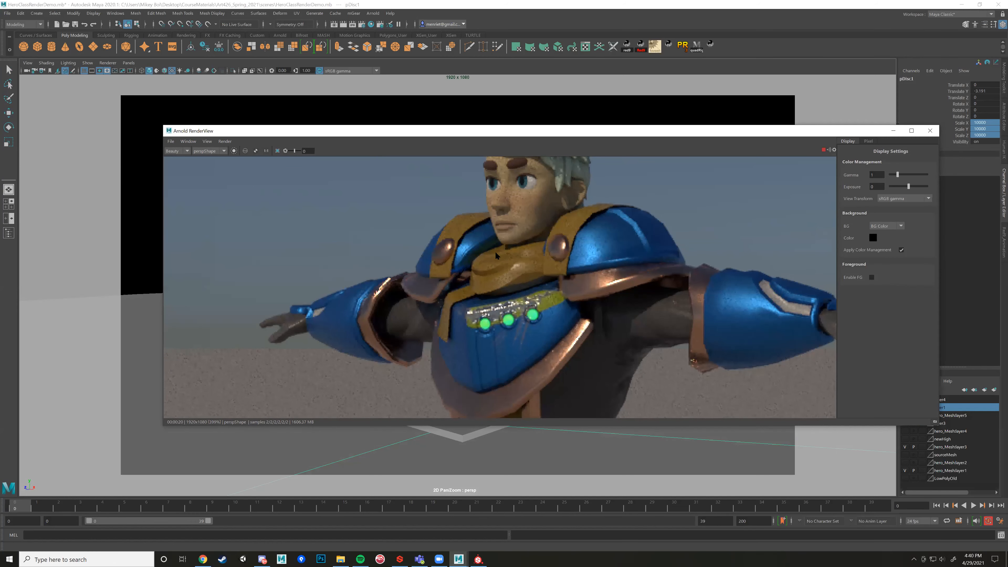
scroll(524, 210, "down", 1)
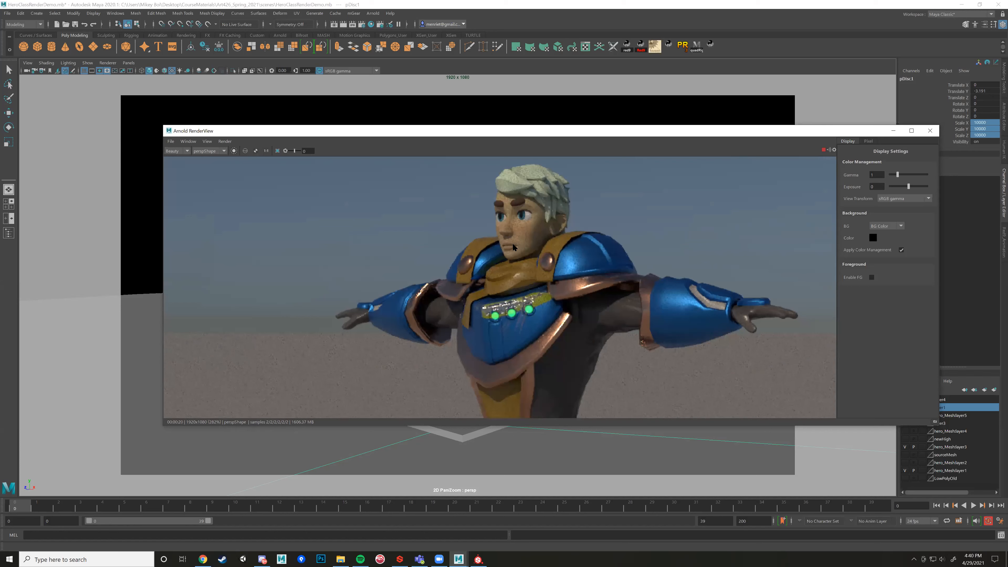
scroll(505, 247, "down", 3)
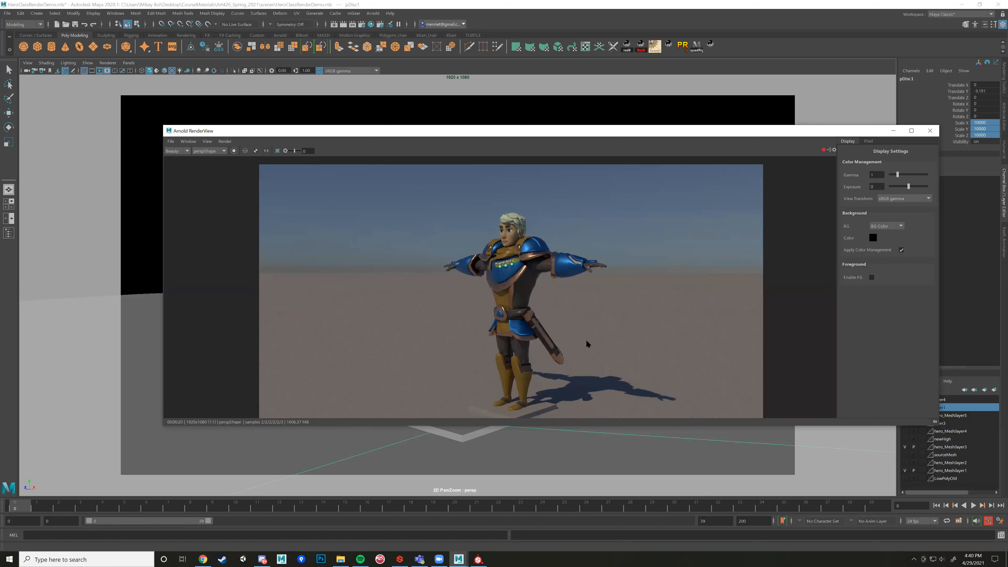
scroll(595, 359, "up", 1)
scroll(492, 293, "down", 1)
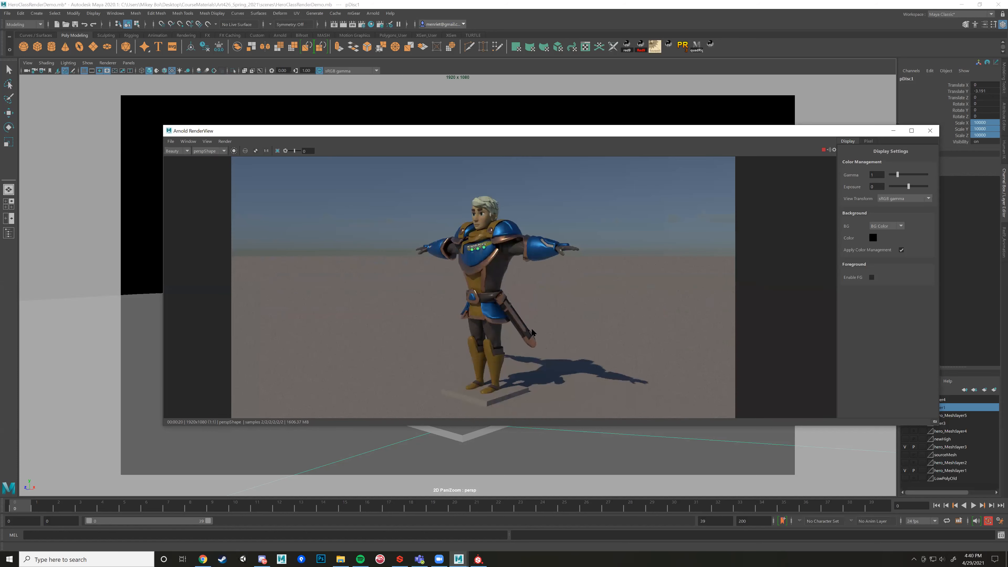
scroll(516, 381, "down", 1)
scroll(516, 387, "up", 1)
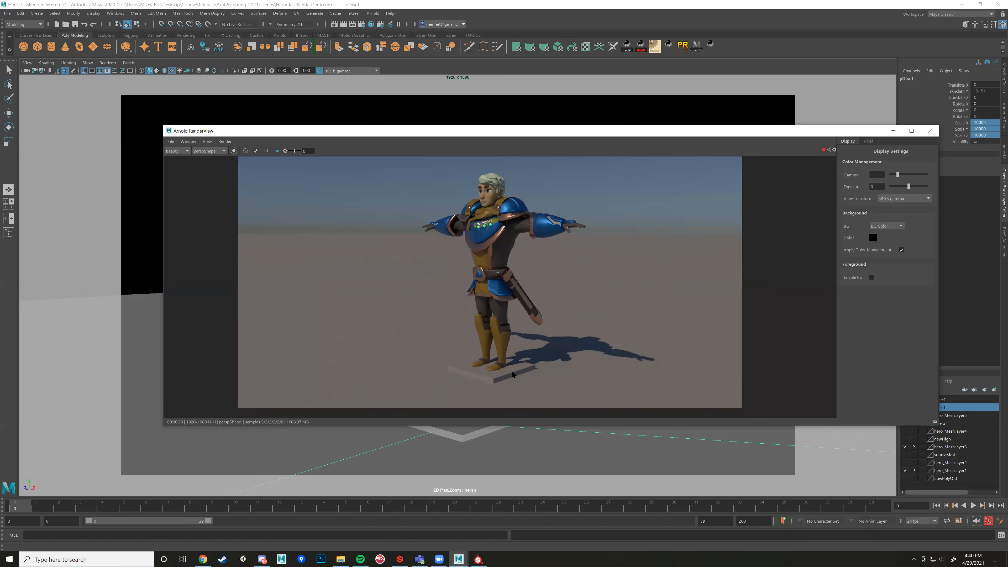
scroll(501, 377, "down", 1)
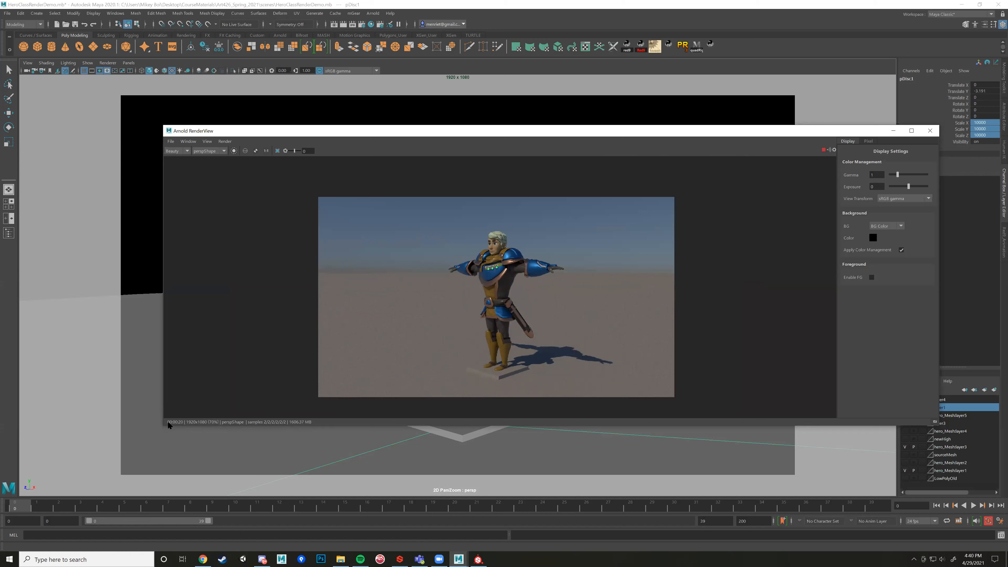
key("ctrl")
key("ctrl")
key("ctrl")
key("ctrl")
key("ctrl")
Open the Windows Calculator and multiply 120 by 20 to estimate the total render time of a frame sequence.
key("XF86Calculator")
left_click(617, 438)
left_click(651, 441)
left_click(650, 461)
left_click(723, 395)
left_click(648, 439)
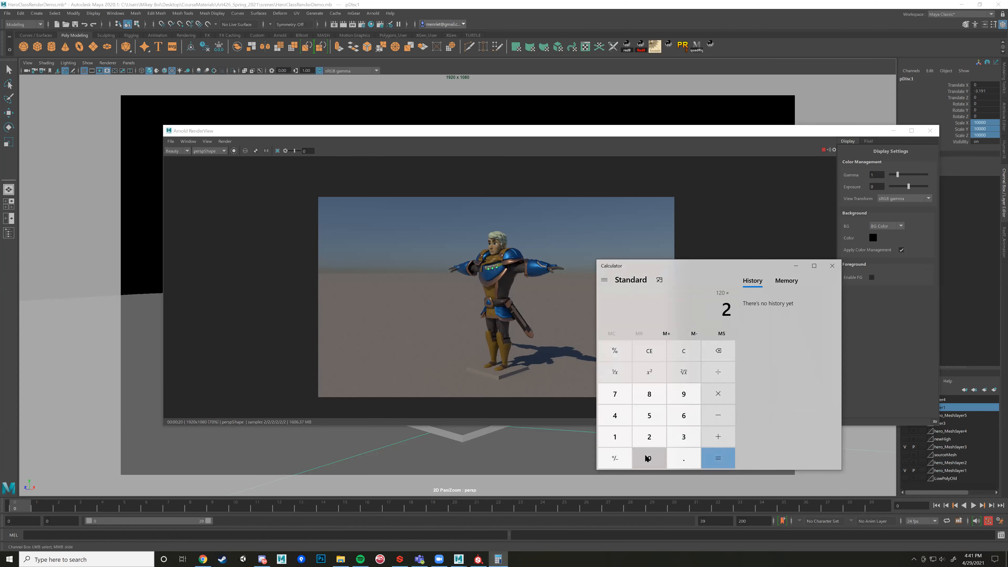
left_click(648, 458)
left_click(713, 461)
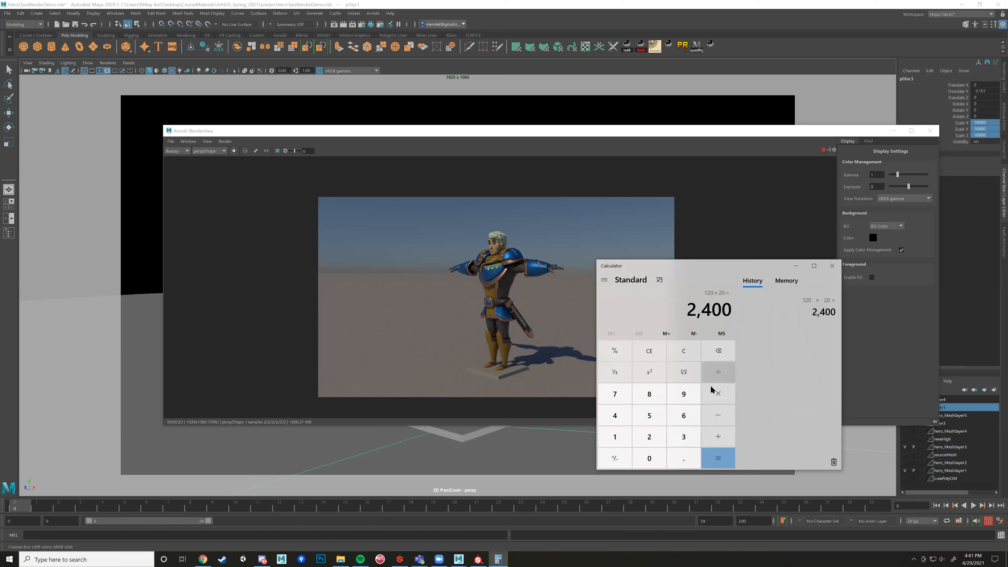
Divide the calculated product by 60, move the calculator clear of the render and inspect the character's upper body.
left_click(720, 375)
left_click(683, 416)
left_click(651, 458)
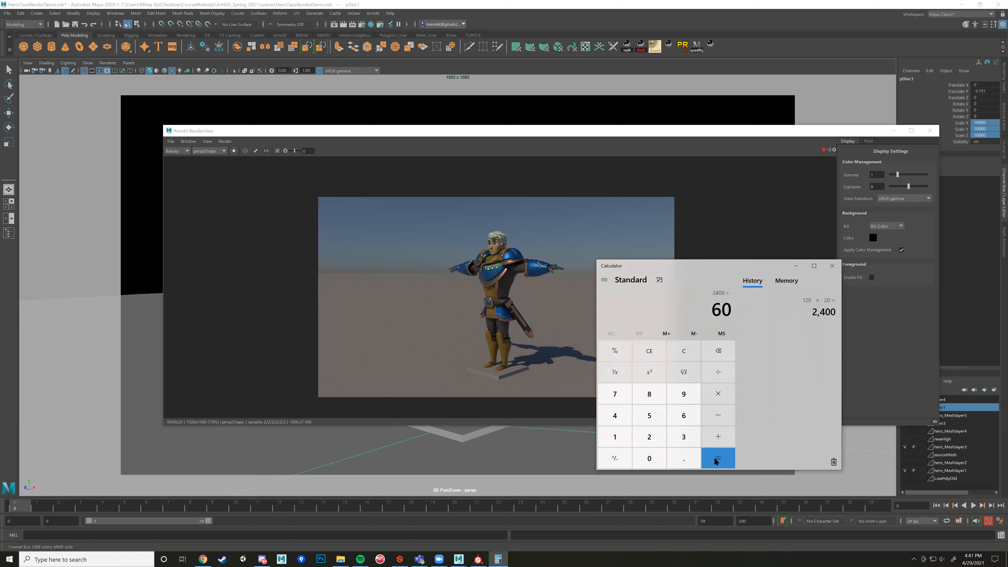
left_click(715, 461)
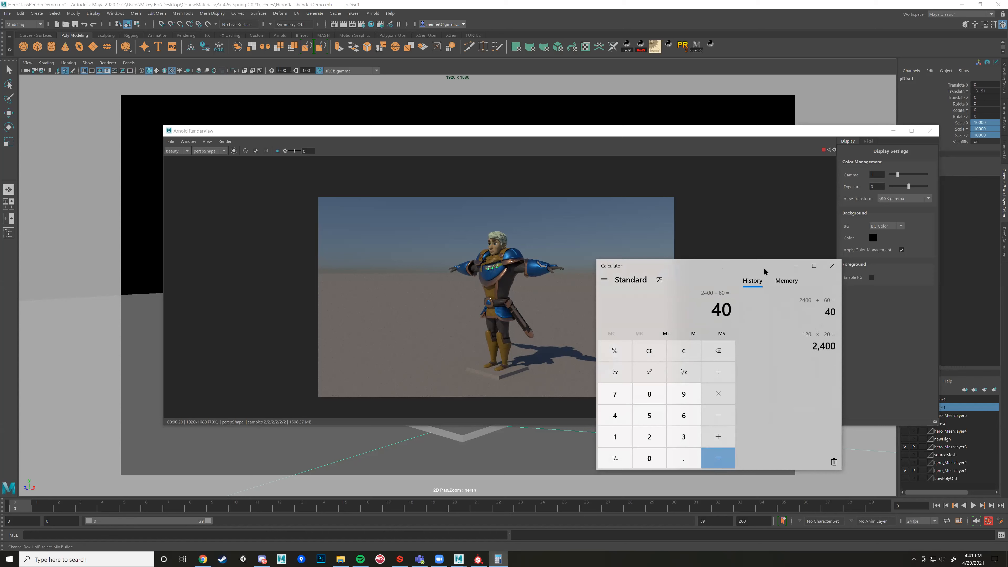
left_click_drag(765, 272, 915, 288)
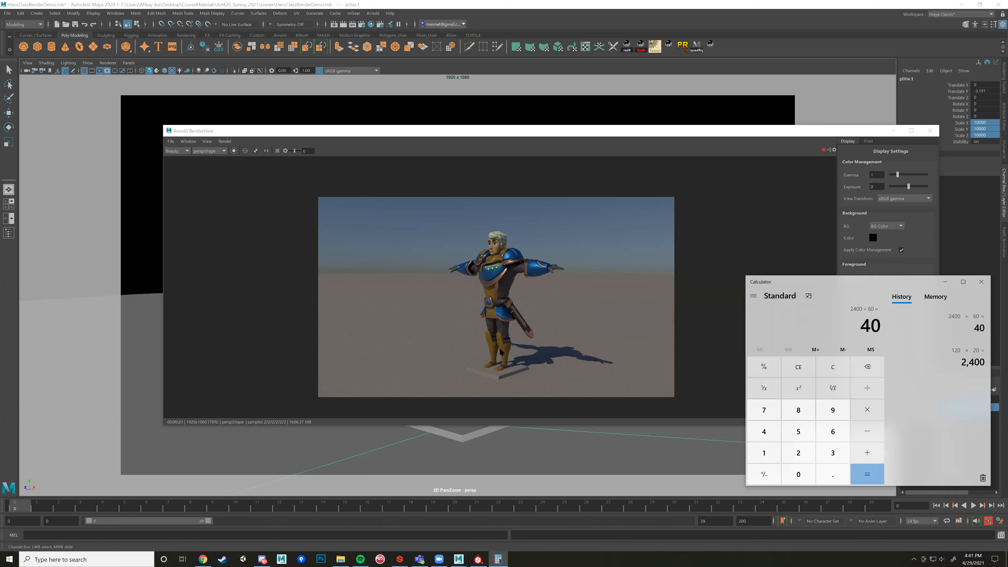
scroll(518, 287, "up", 2)
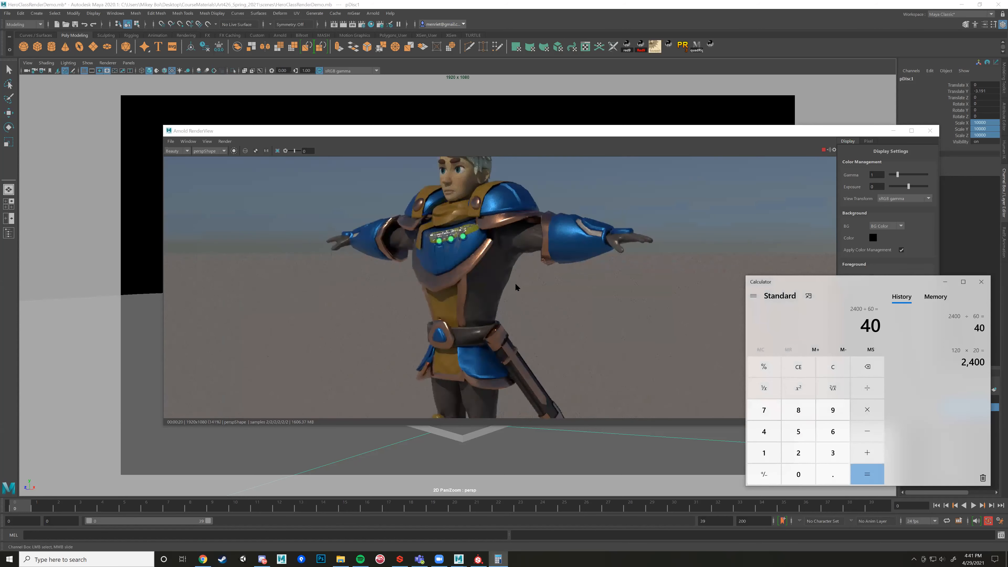
Inspect the rendered armor up close and the whole figure, and close the calculator.
scroll(517, 286, "up", 1)
scroll(599, 306, "up", 1)
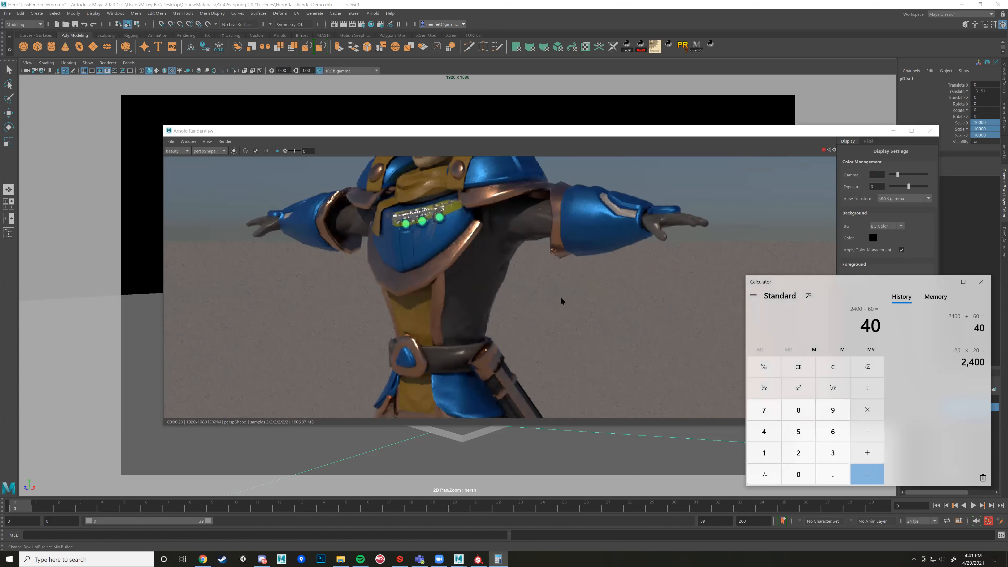
scroll(560, 300, "down", 2)
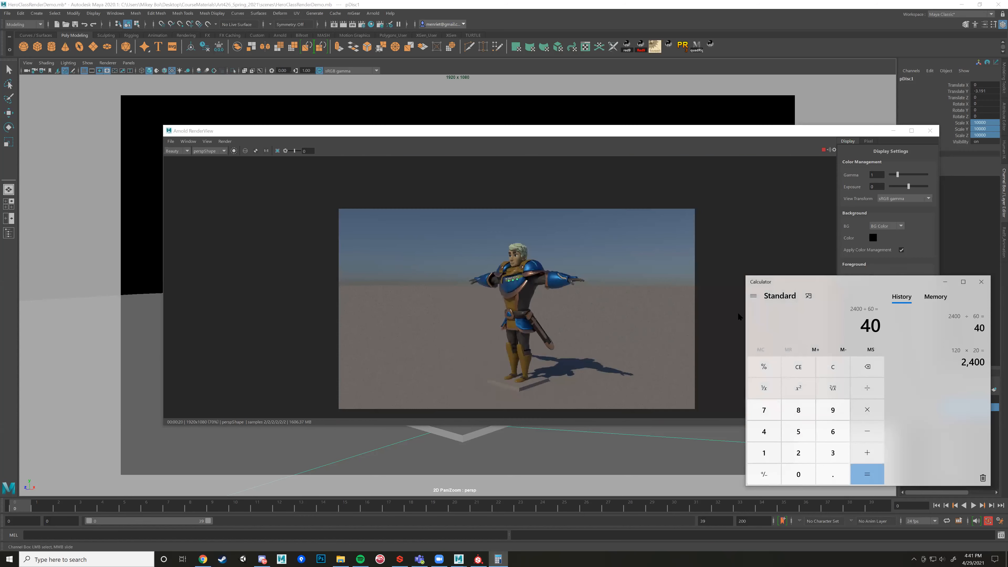
left_click(982, 282)
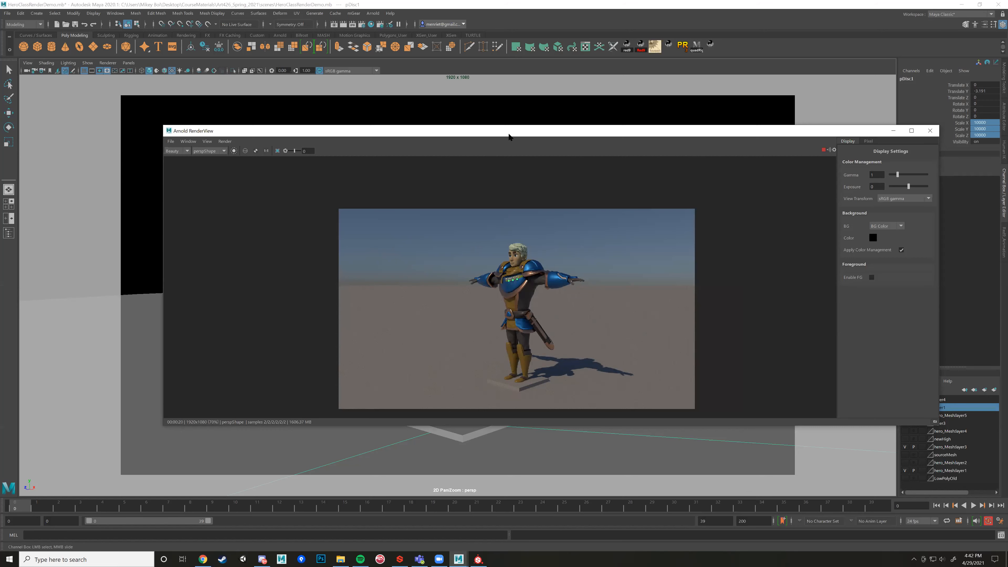
Move the render window clear of the character in the viewport and create an Arnold area light.
left_click_drag(509, 135, 530, 308)
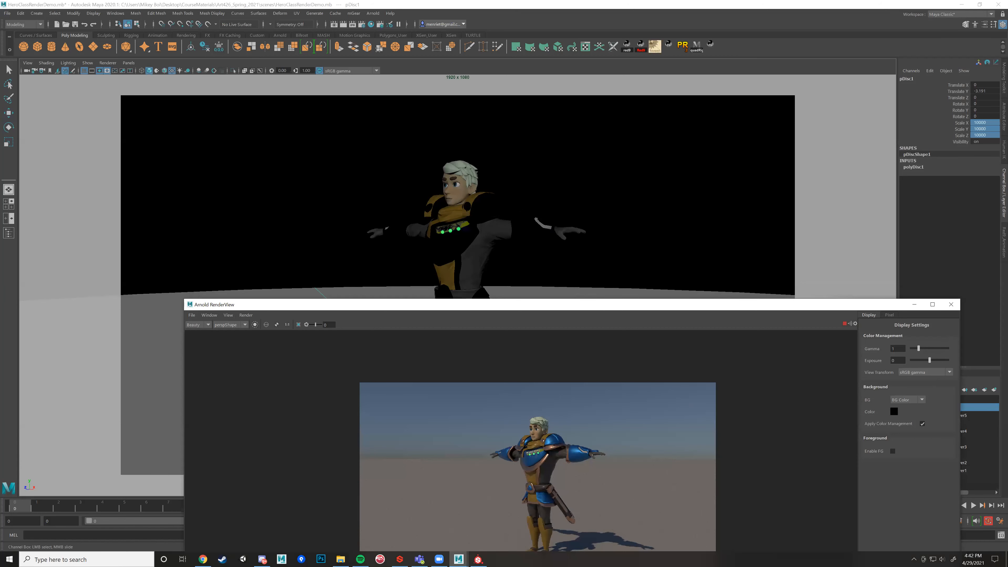
left_click_drag(582, 306, 515, 202)
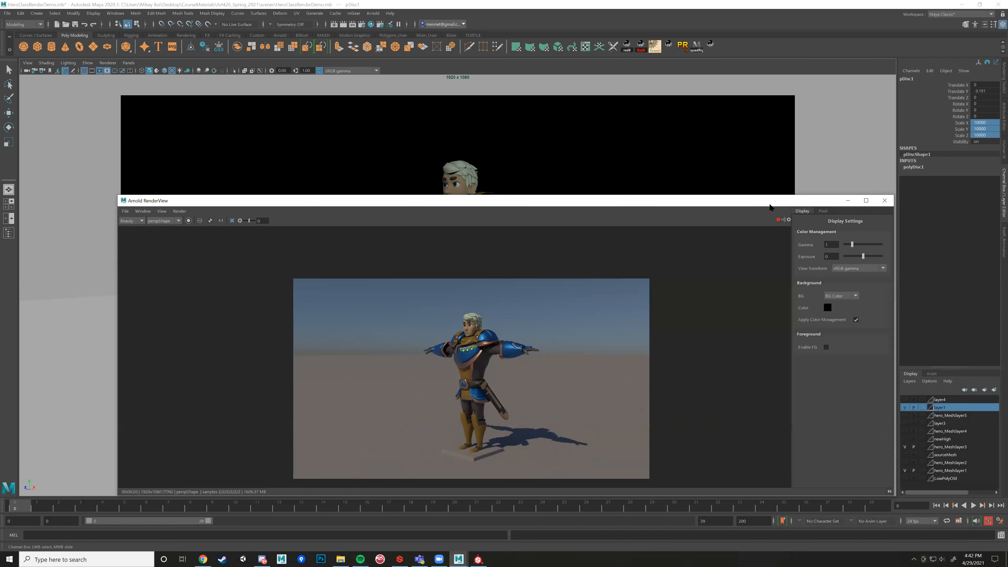
left_click_drag(777, 201, 863, 223)
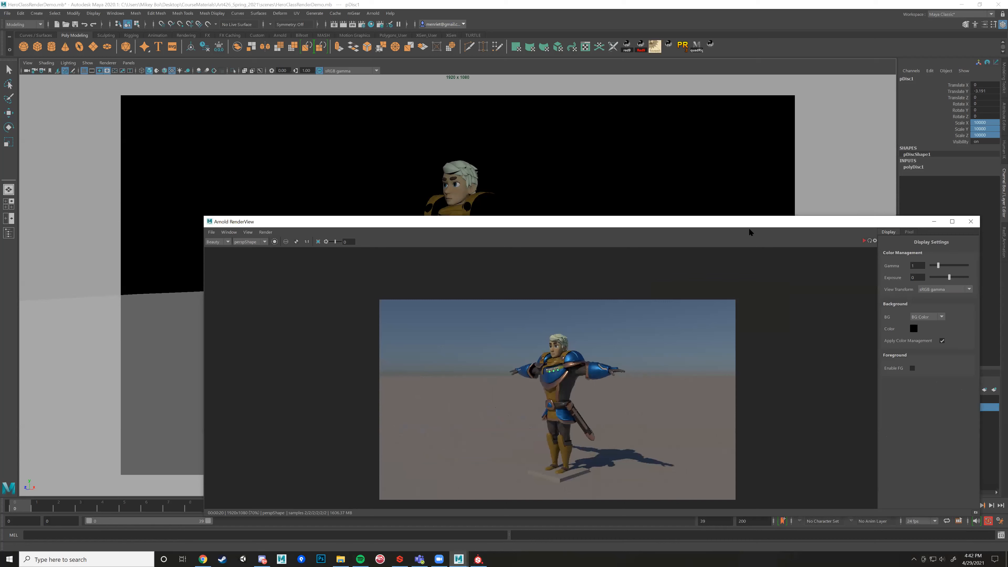
left_click_drag(749, 228, 789, 404)
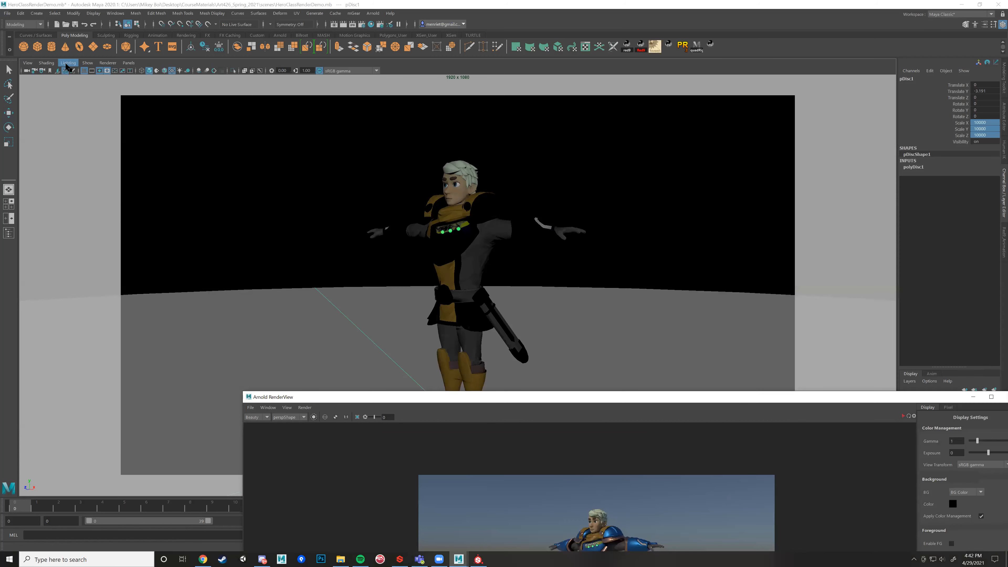
left_click(373, 13)
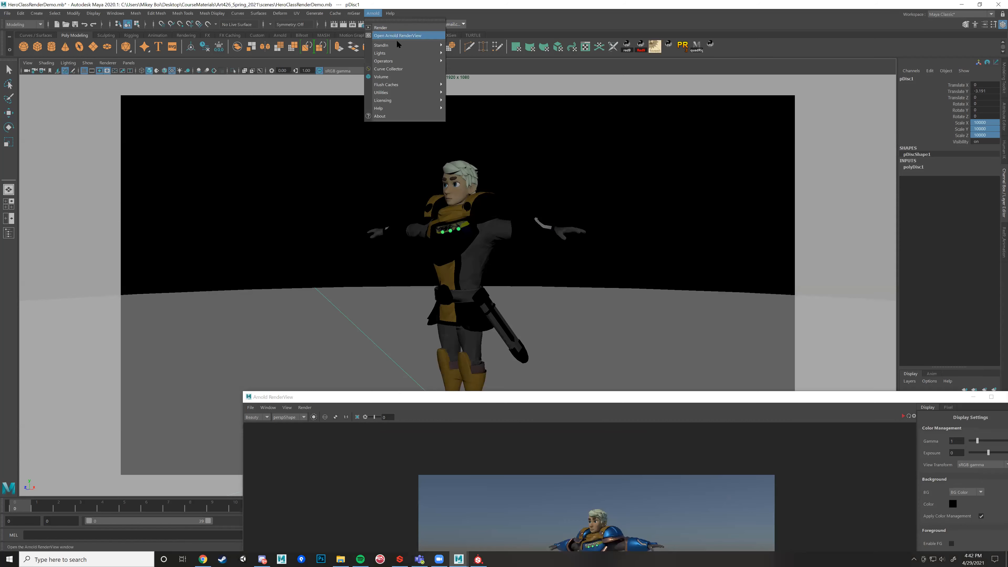
mouse_move(421, 53)
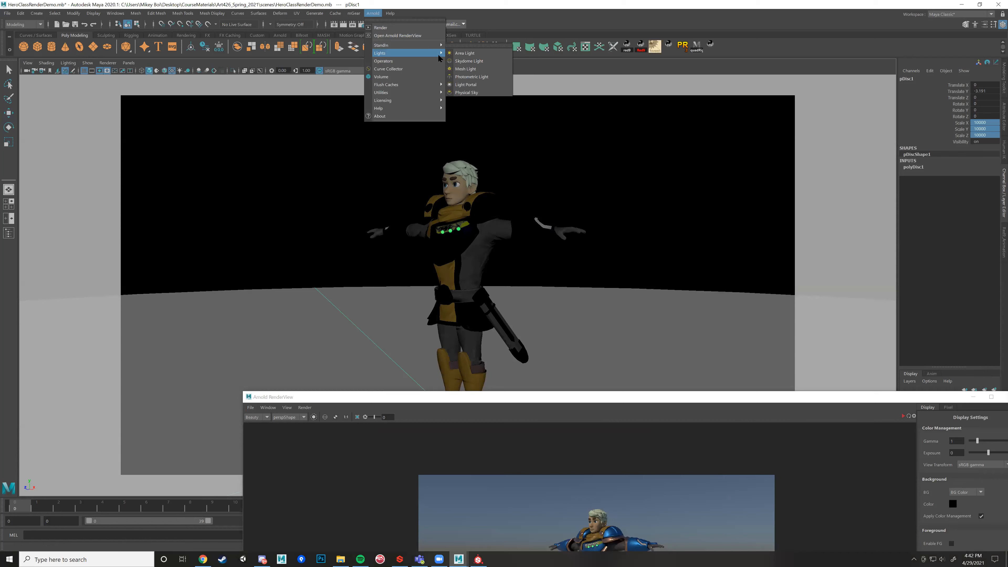
left_click(459, 53)
Enlarge the area light, raise it to about 128 units behind the character and rotate it to about -170 degrees in X.
key("r")
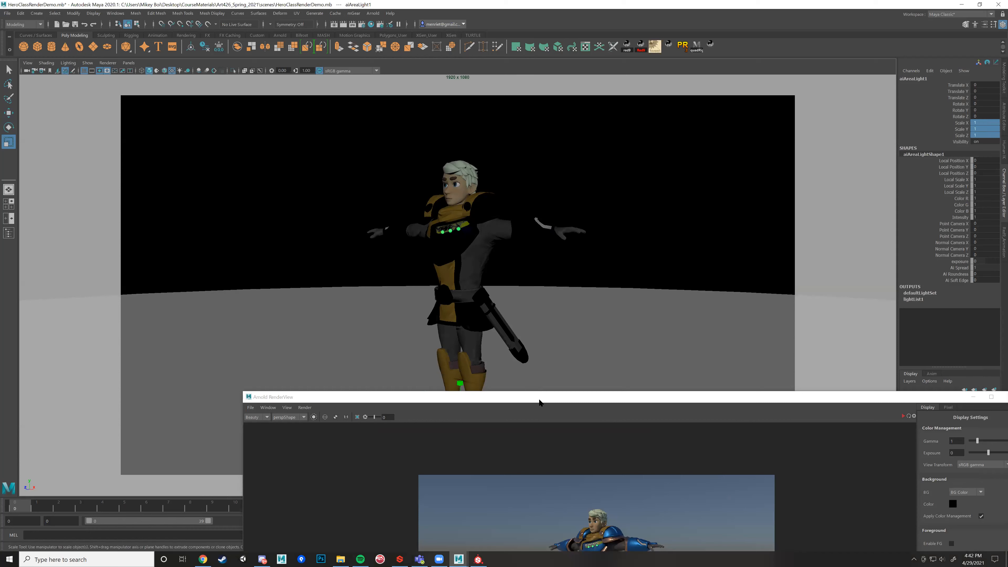
left_click_drag(540, 402, 543, 545)
left_click_drag(545, 387, 619, 281, "alt")
key("w")
key("r")
right_click_drag(619, 281, 455, 245, "alt")
key("e")
left_click_drag(434, 236, 448, 290)
right_click_drag(448, 290, 461, 271, "alt")
left_click_drag(460, 272, 465, 265, "alt")
left_click_drag(393, 212, 598, 175)
key("w")
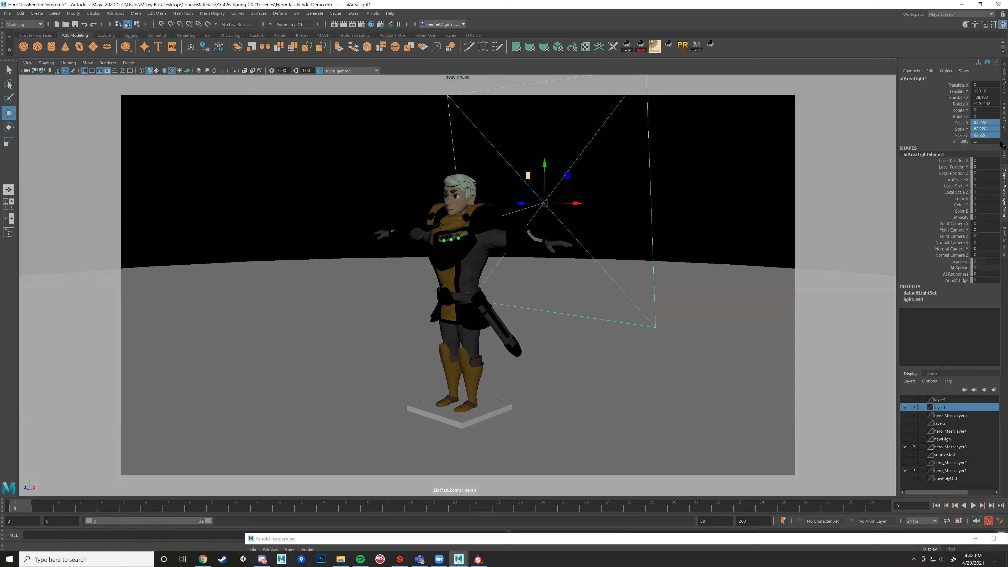
Raise the area light's intensity and set its exposure to 10 in its shape attributes.
left_click(1003, 126)
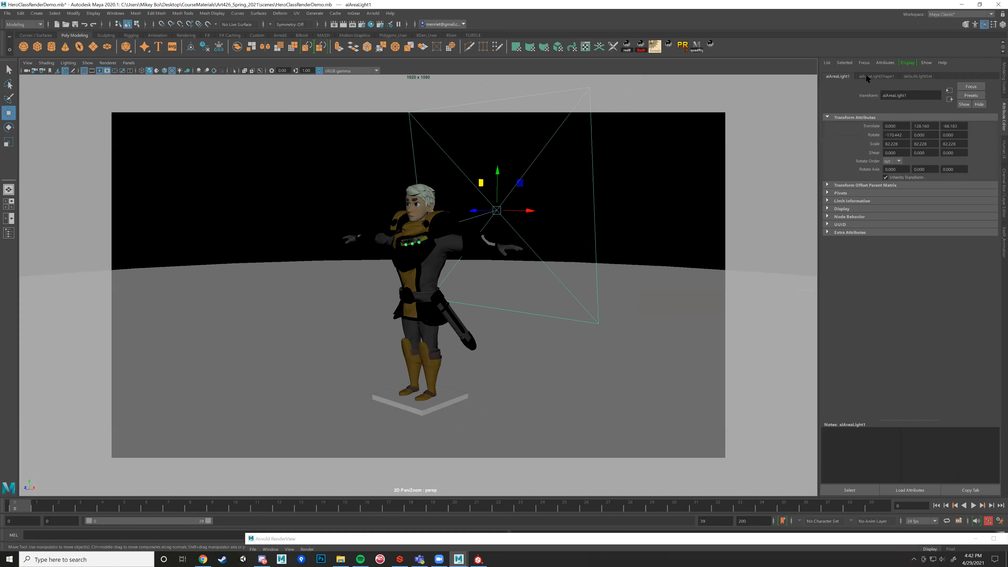
left_click(882, 75)
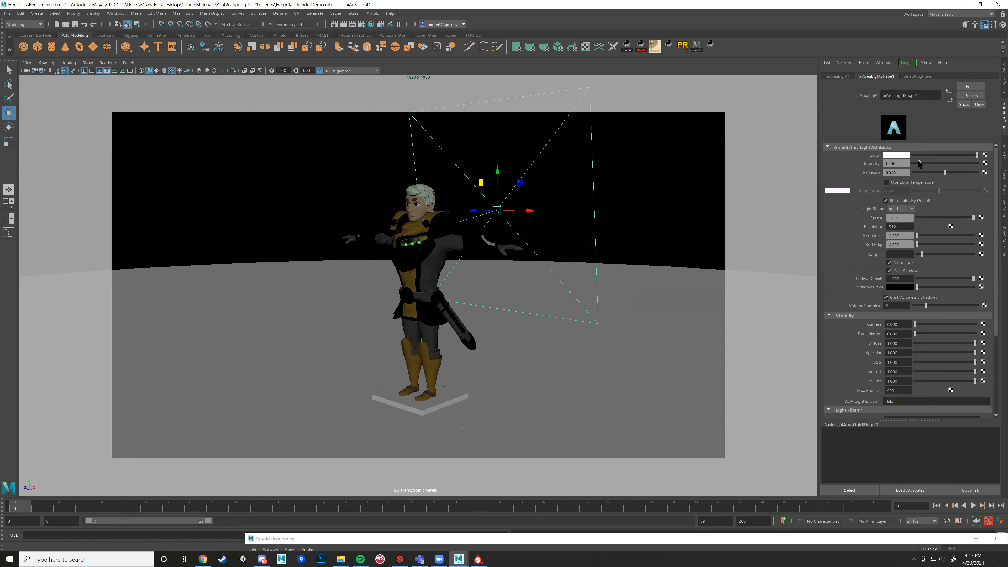
left_click_drag(919, 162, 934, 164)
left_click(902, 173)
Bring the Arnold RenderView back up and start a live render with the area light.
left_click(695, 542)
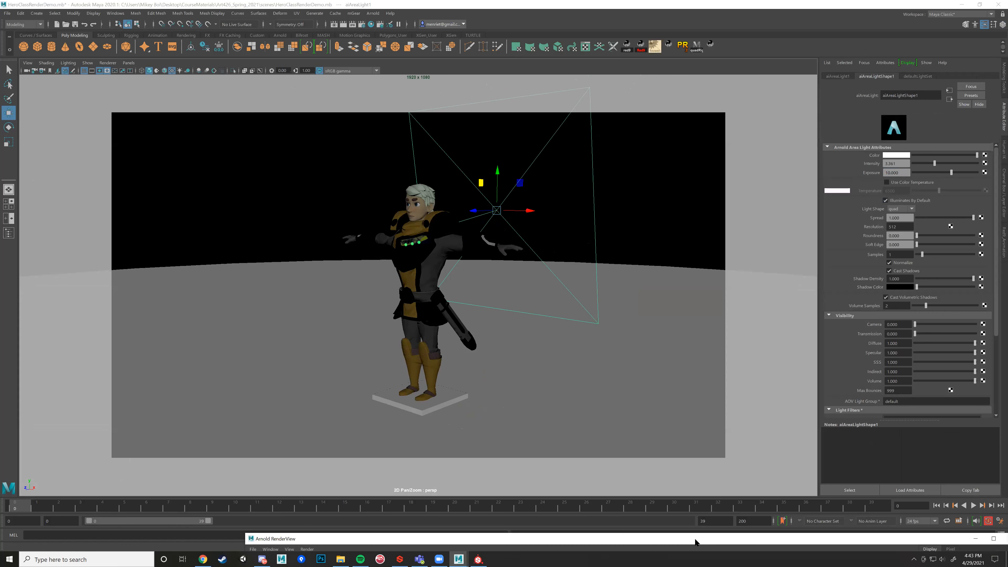
left_click_drag(696, 542, 657, 158)
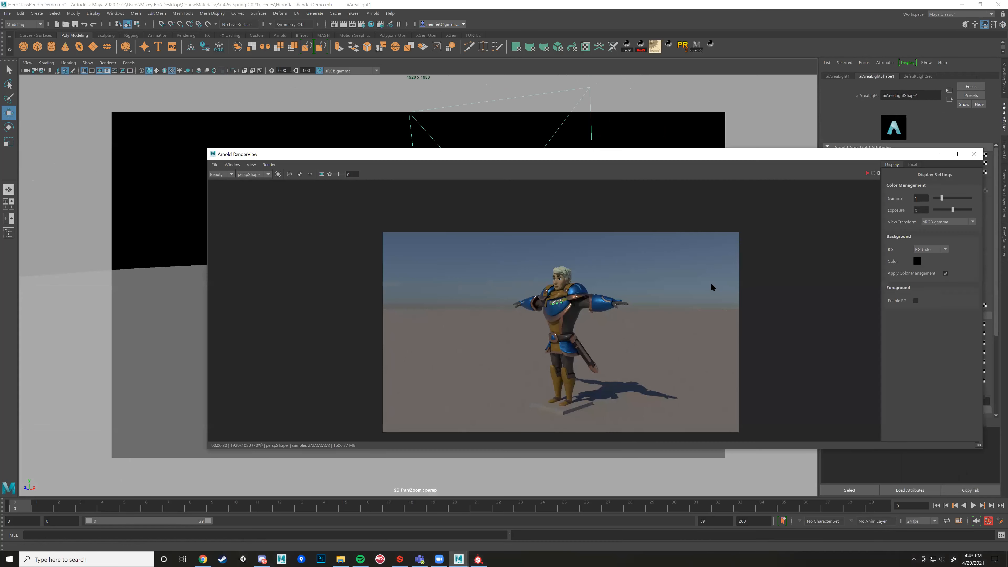
left_click(868, 173)
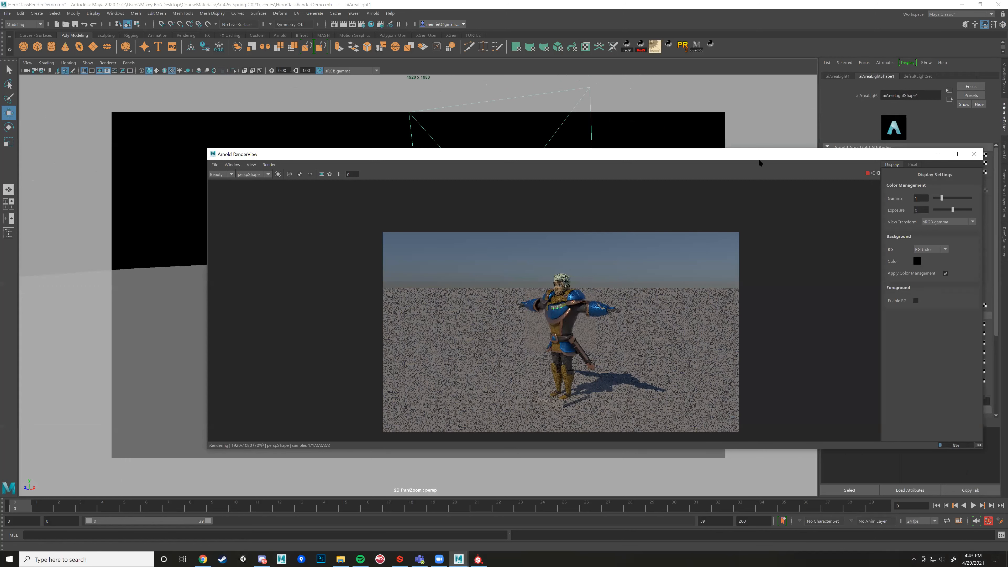
Uncover the area light's attributes and increase its intensity to about 8.4 and exposure to about 13.3 during the live render.
left_click_drag(885, 155, 794, 214)
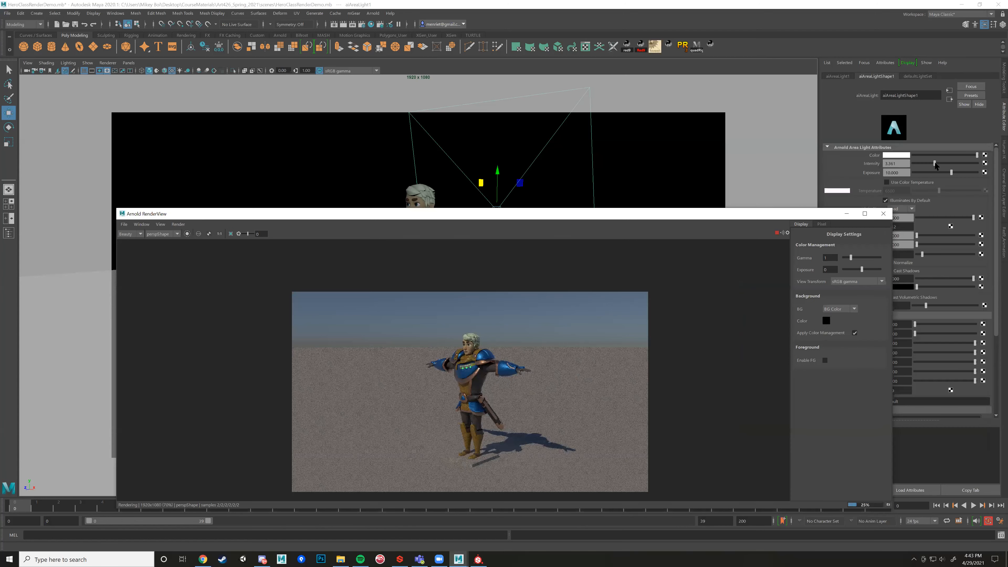
left_click_drag(940, 164, 968, 168)
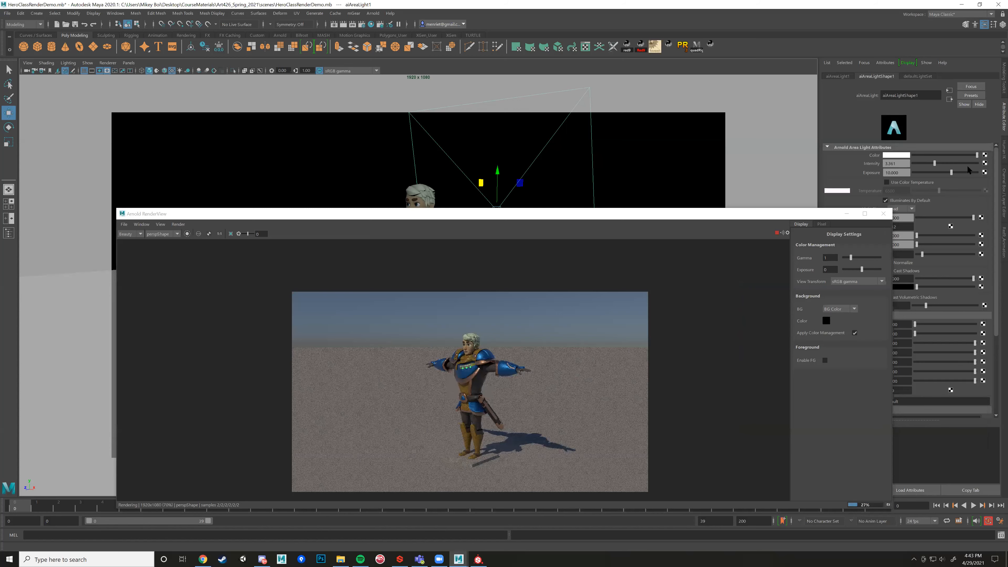
left_click(967, 167)
left_click_drag(968, 168, 967, 167)
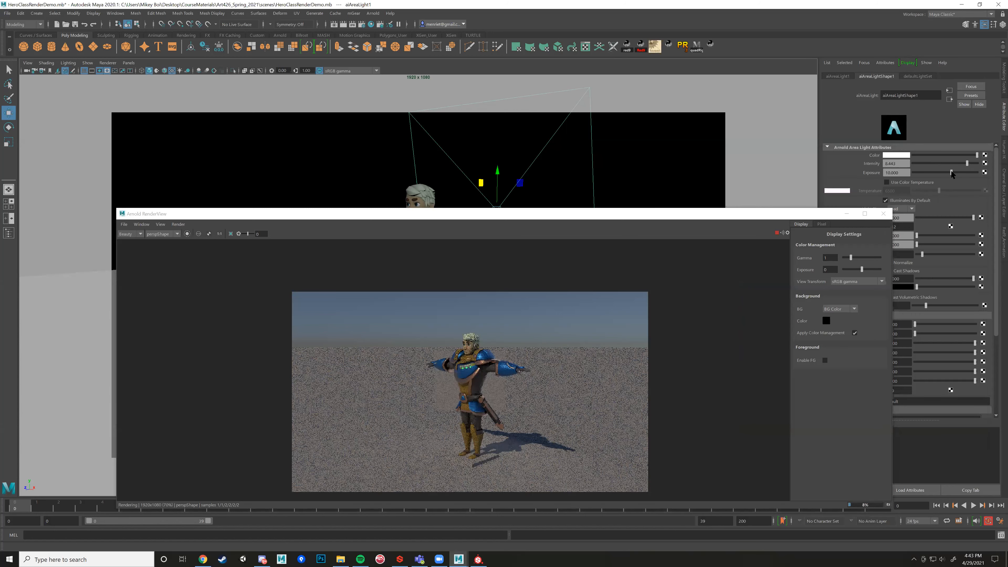
left_click_drag(954, 172, 960, 174)
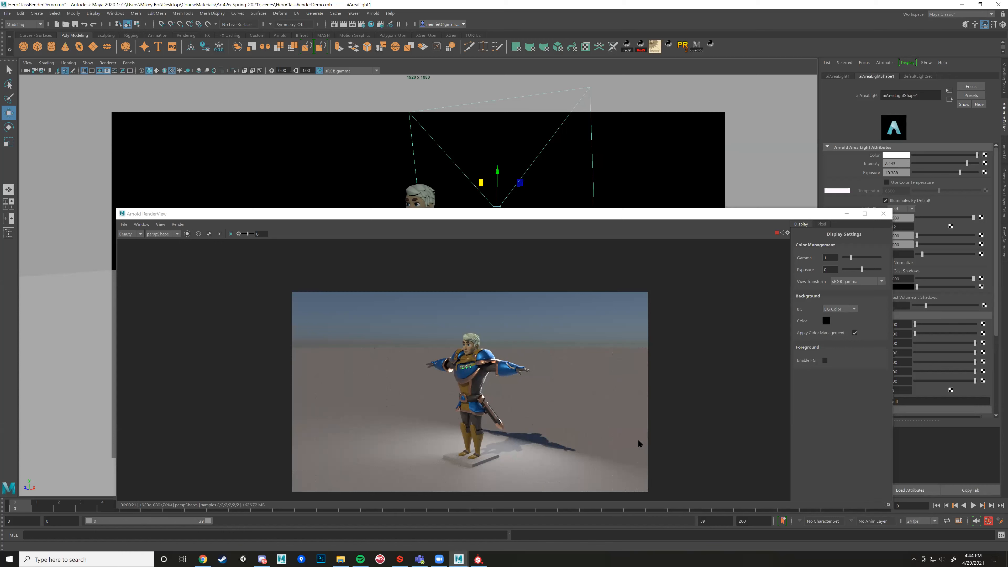
Examine the render as a whole and up close, checking the area light's effect on the face, armor and ground.
scroll(561, 403, "up", 1)
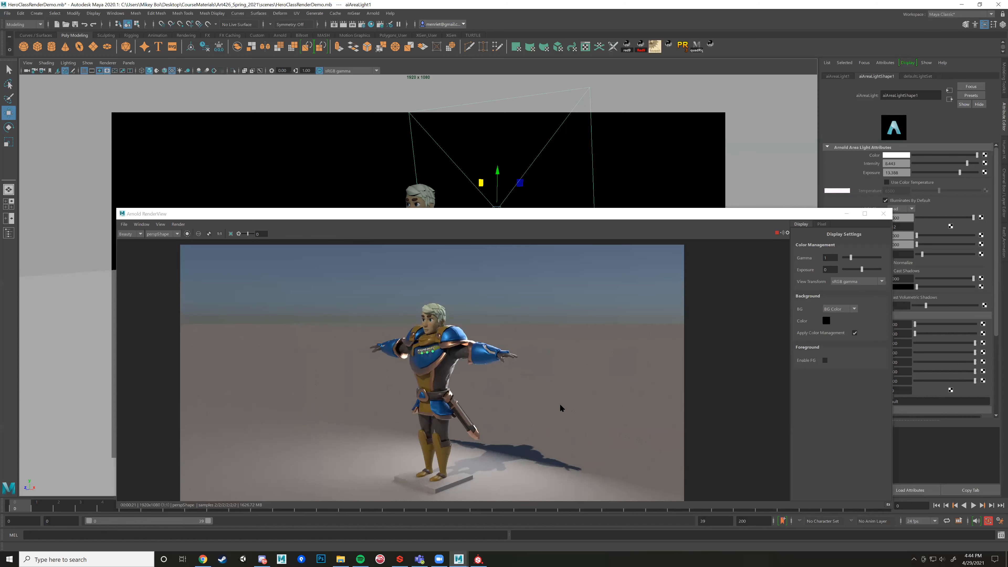
scroll(550, 407, "down", 1)
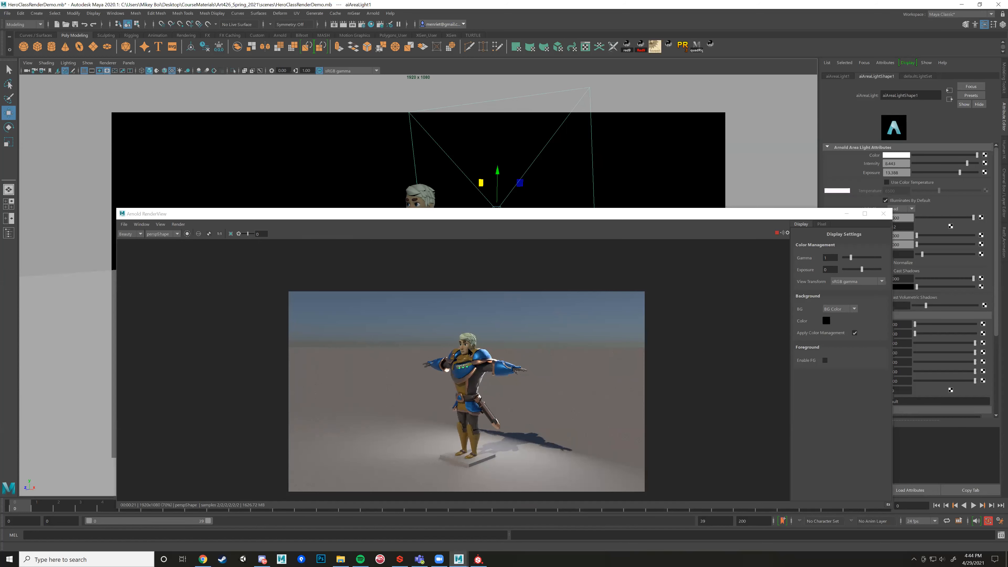
scroll(431, 332, "up", 2)
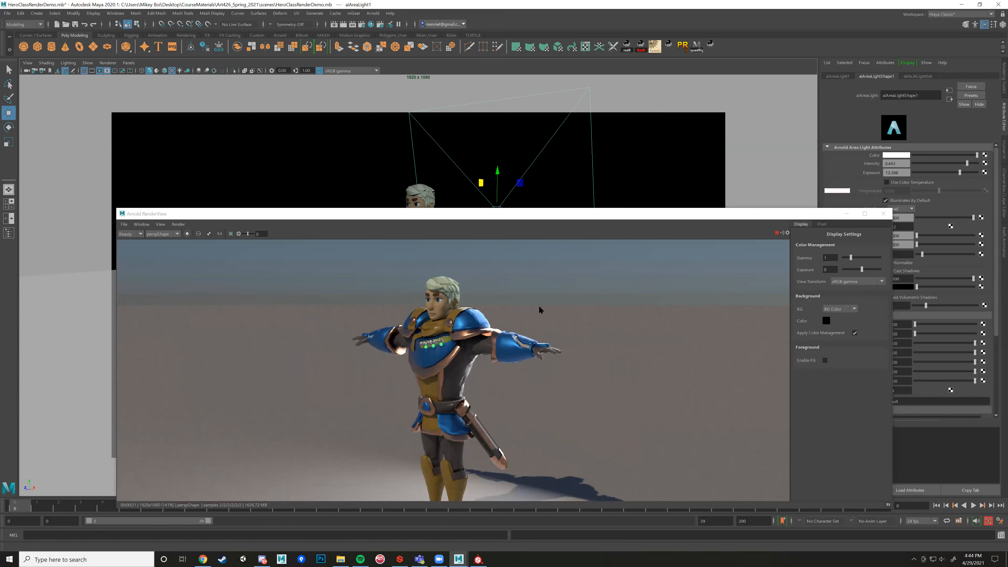
scroll(595, 306, "down", 1)
scroll(487, 308, "up", 4)
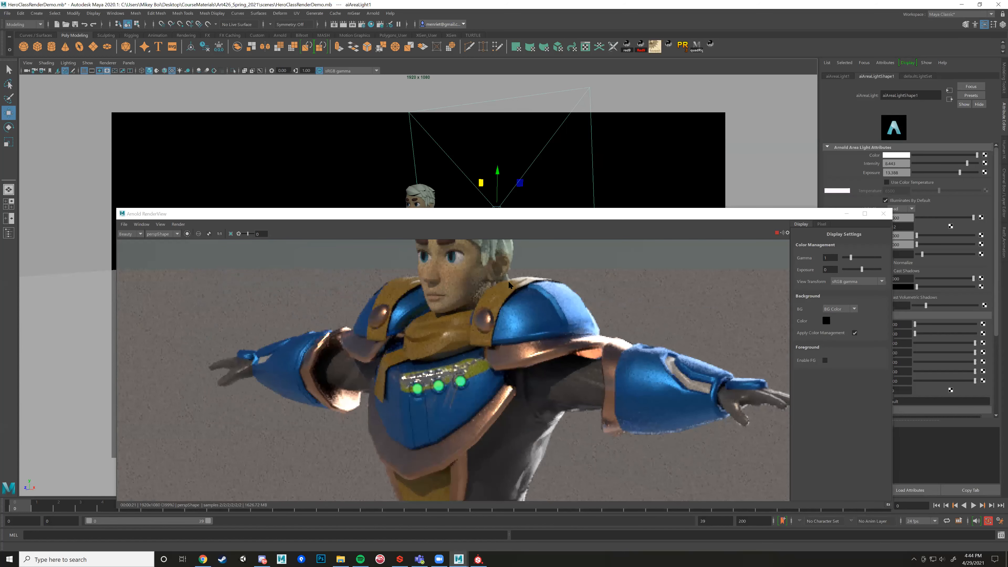
scroll(509, 285, "down", 1)
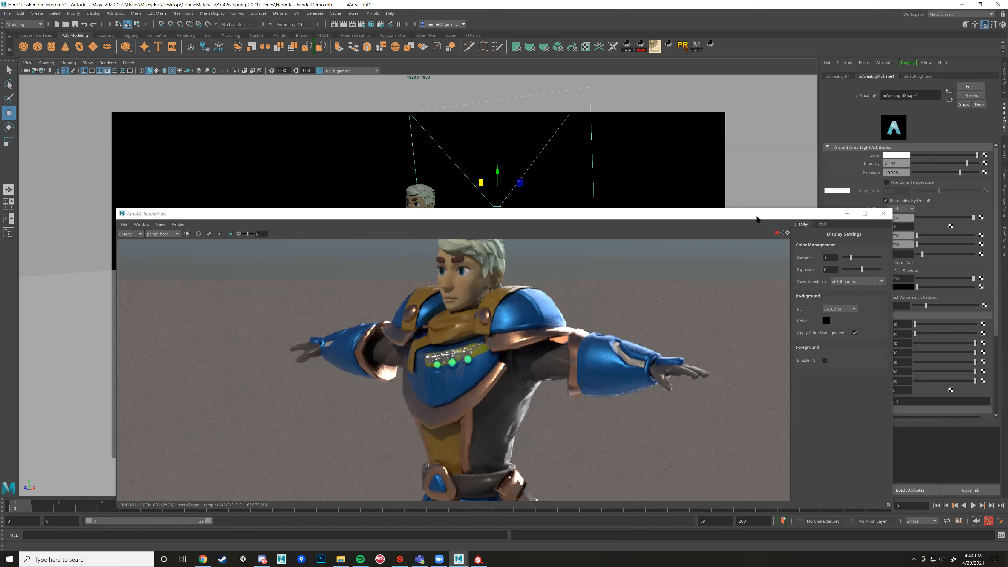
Select the skydome light, set its samples to 4, and start and stop the live render.
left_click_drag(757, 218, 678, 203)
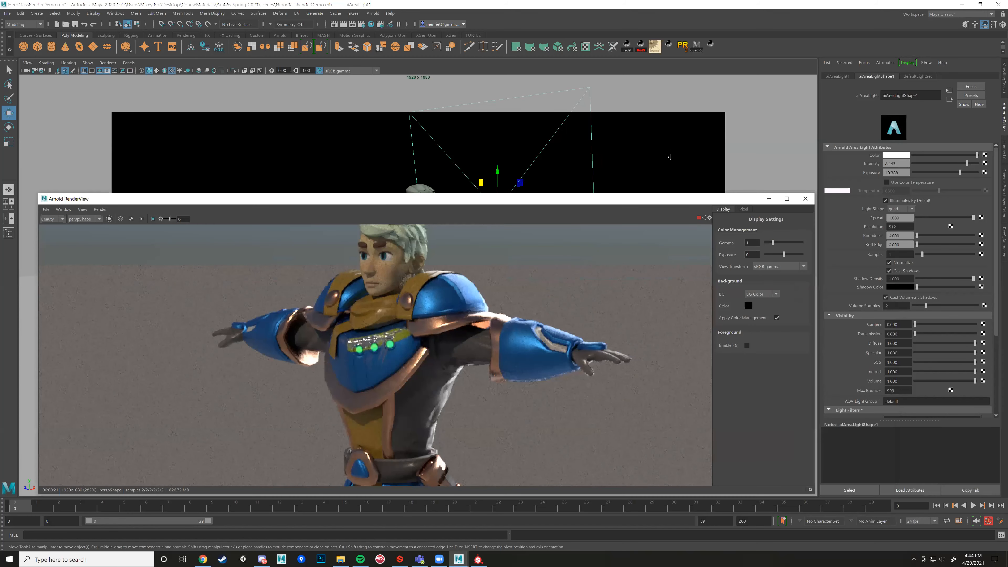
left_click(669, 157)
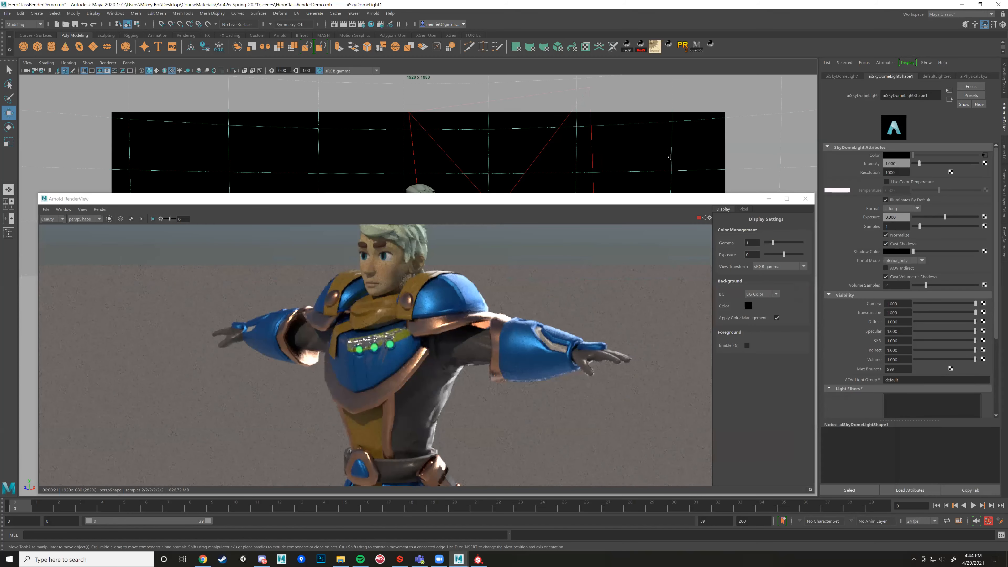
left_click(919, 226)
left_click(698, 218)
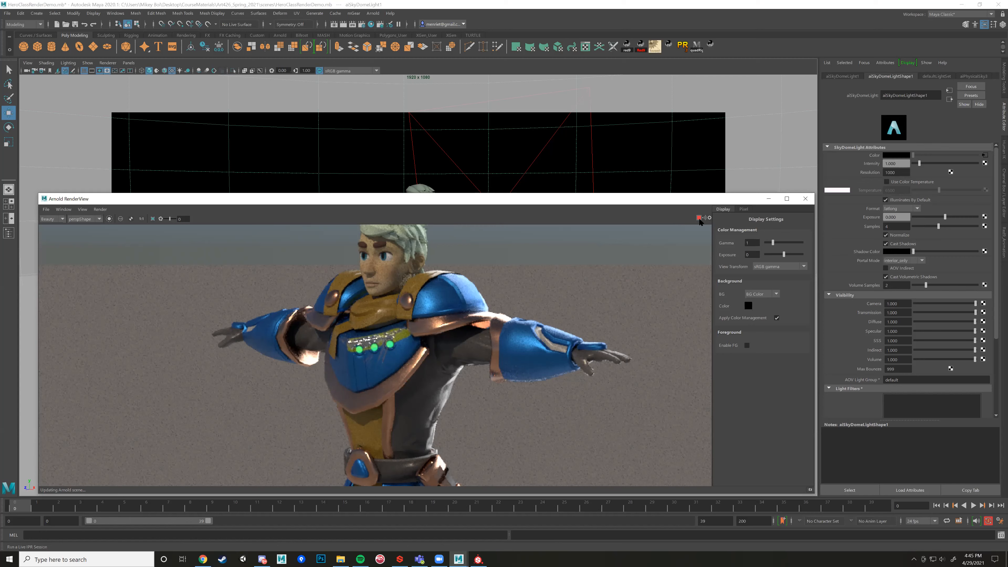
left_click(699, 218)
Close Substance Painter, discarding the project changes, and close the Chrome window showing SyncSketch.
left_click(489, 507)
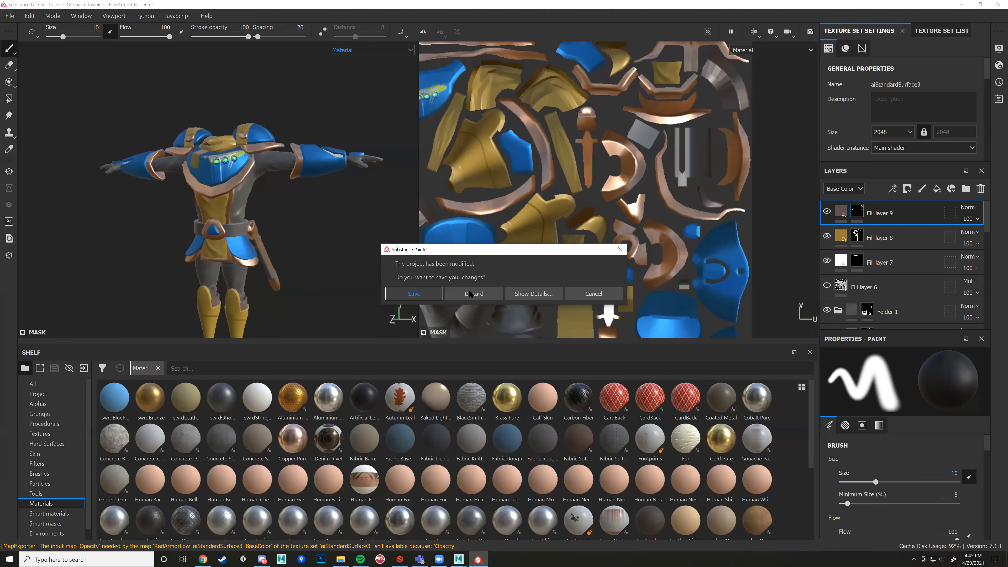
left_click(457, 294)
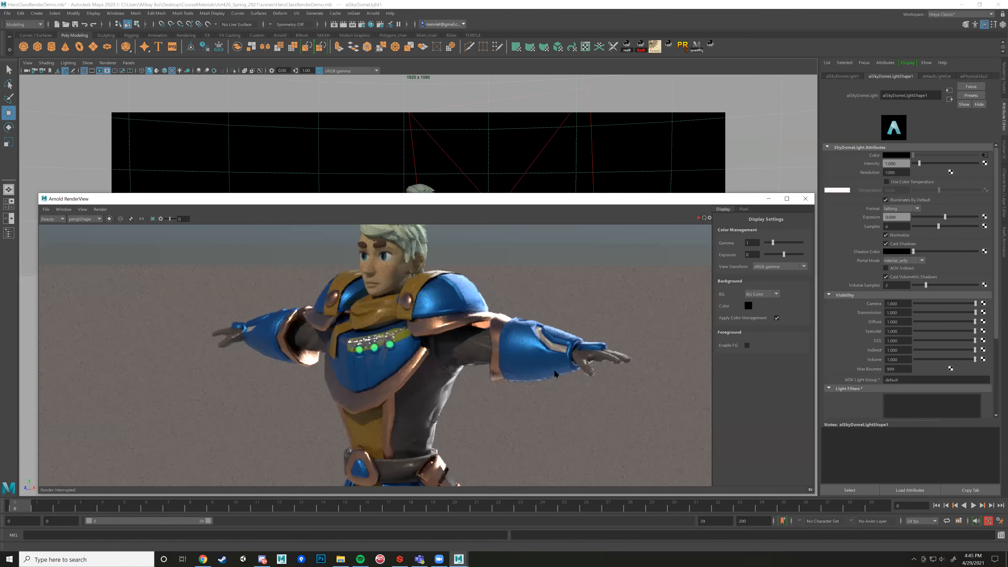
mouse_move(203, 559)
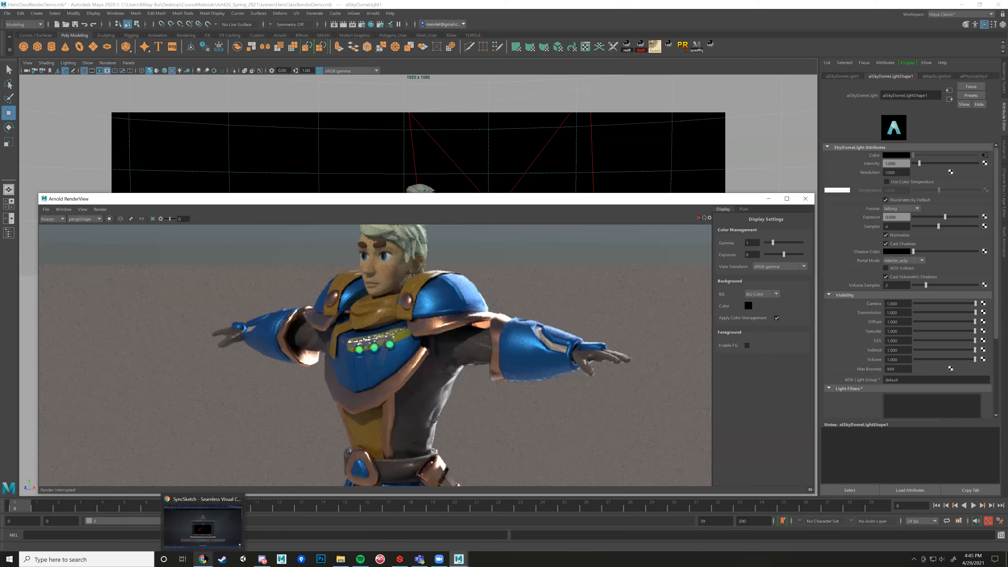
left_click(229, 509)
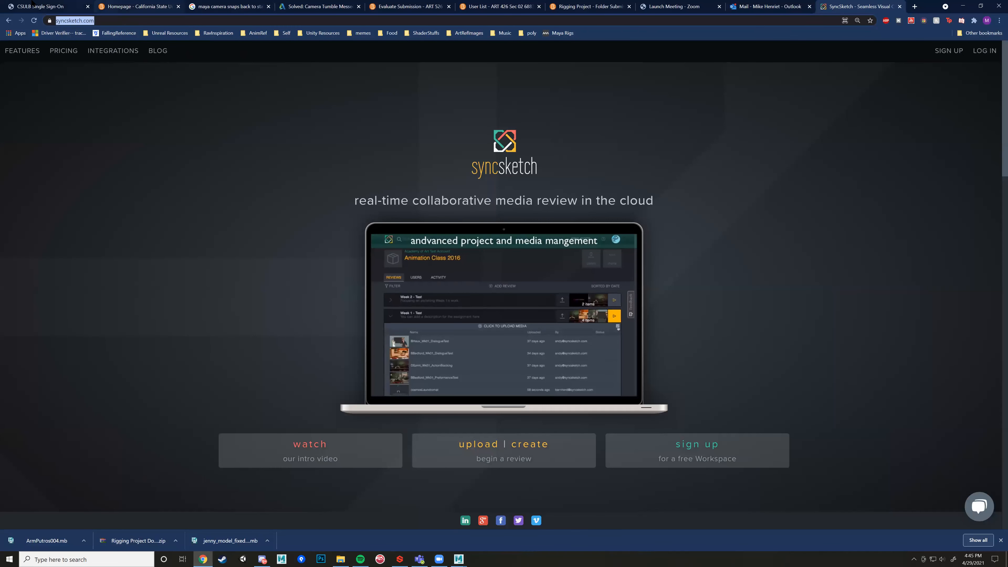
left_click(999, 6)
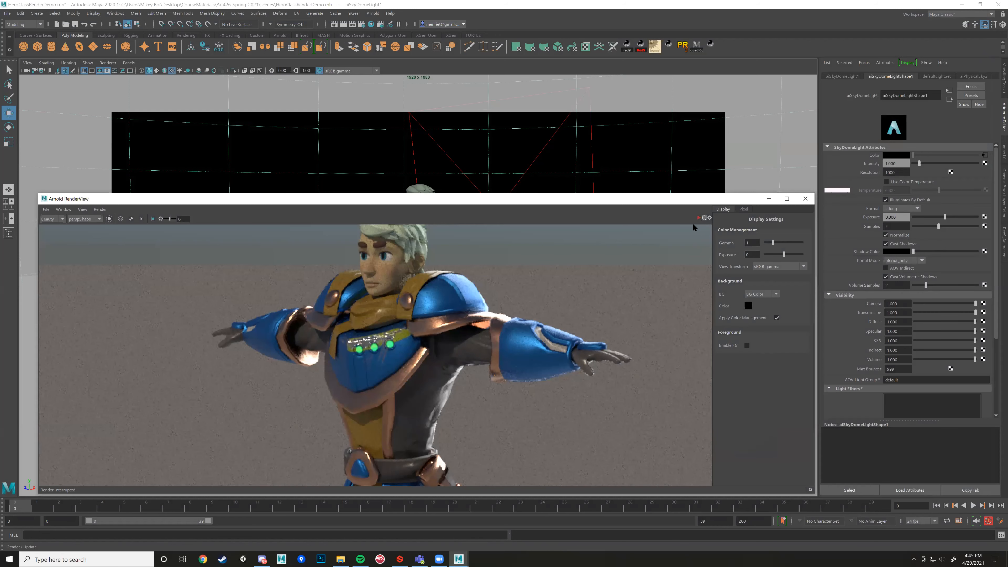
Frame more of the character in the RenderView and render again with the increased skydome samples.
scroll(541, 342, "down", 3)
scroll(612, 264, "down", 2)
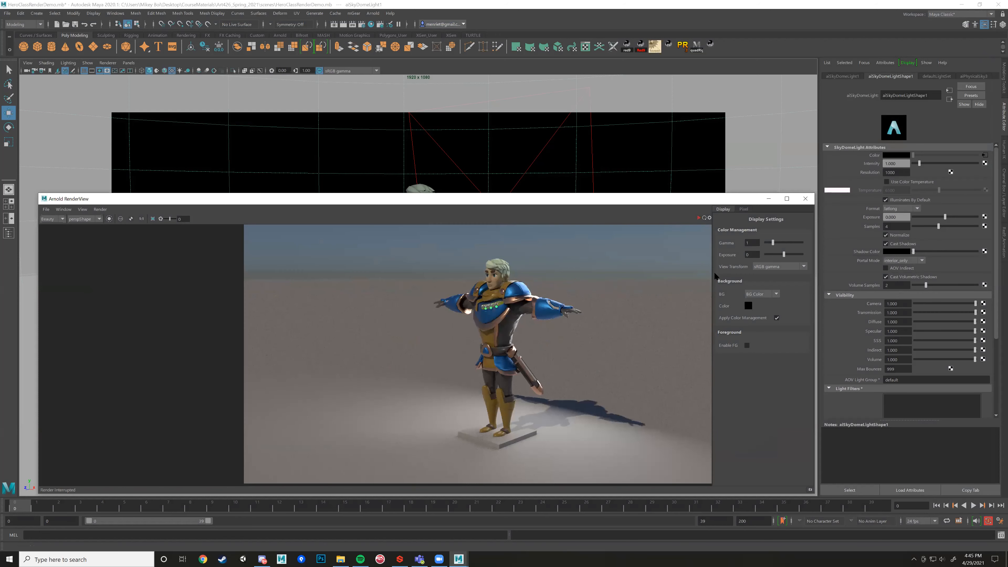
scroll(689, 262, "up", 1)
left_click(699, 218)
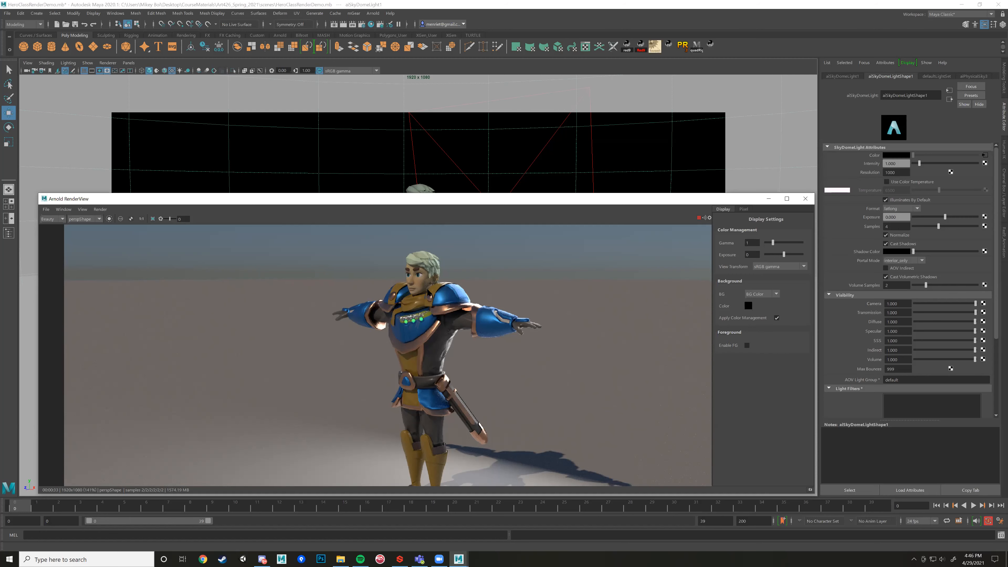
Examine the hero's face, hair and armor up close in the render, checking noise and shading quality.
scroll(420, 278, "up", 5)
scroll(431, 281, "down", 2)
scroll(494, 313, "up", 2)
scroll(439, 307, "up", 1)
scroll(604, 384, "down", 1)
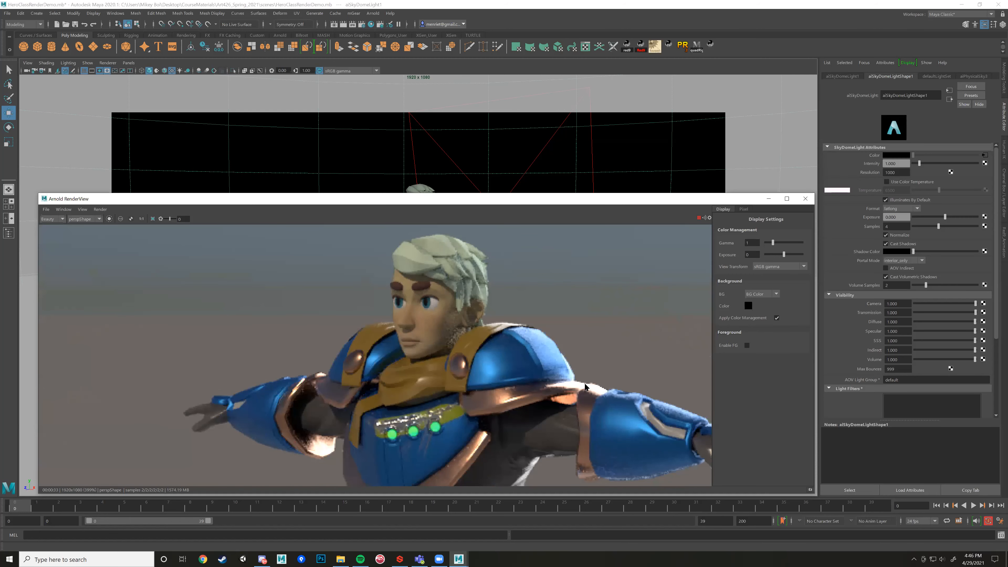
scroll(532, 355, "down", 1)
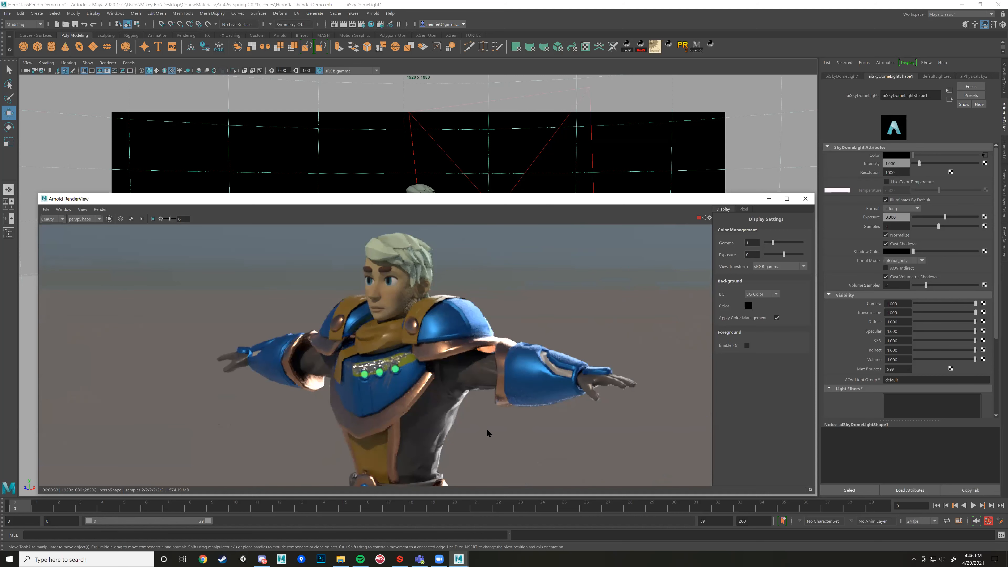
Select the area light and set its samples to 4 for the next render.
left_click(473, 185)
left_click(472, 184)
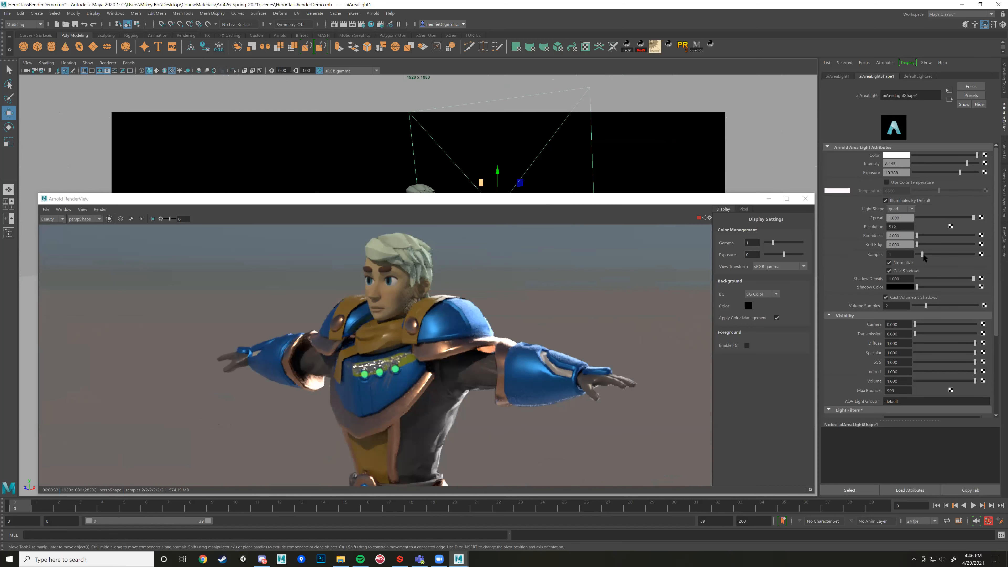
left_click(943, 254)
Examine the new render up close and as a whole, checking the armor, face and ground shadow for noise.
scroll(476, 312, "up", 3)
scroll(542, 333, "down", 6)
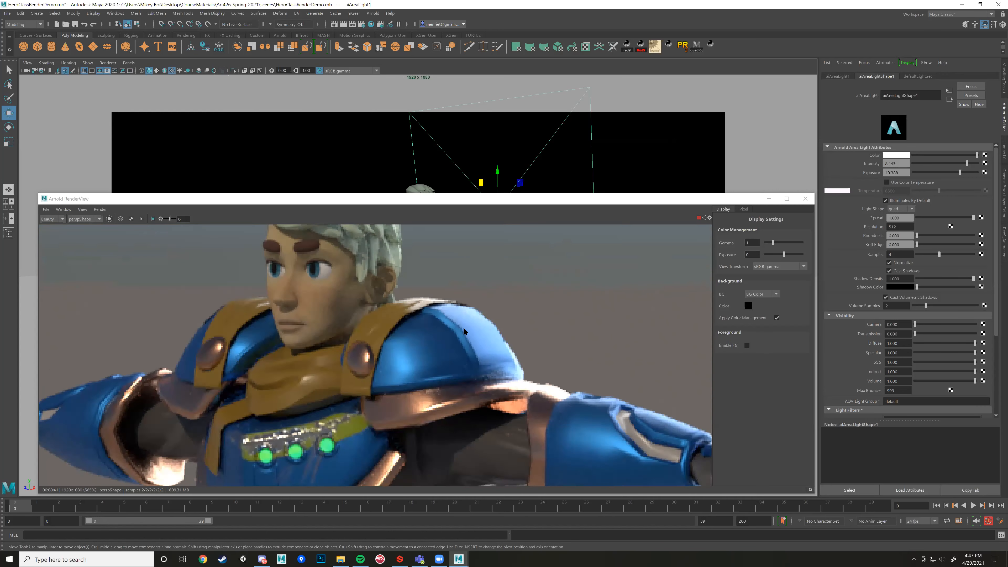
scroll(497, 429, "up", 2)
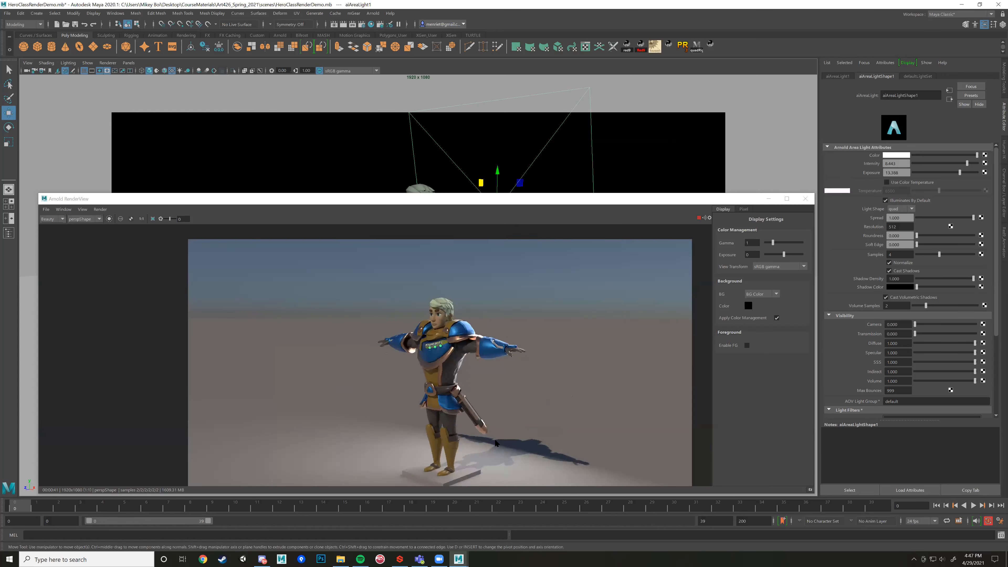
scroll(485, 363, "down", 1)
scroll(481, 413, "up", 1)
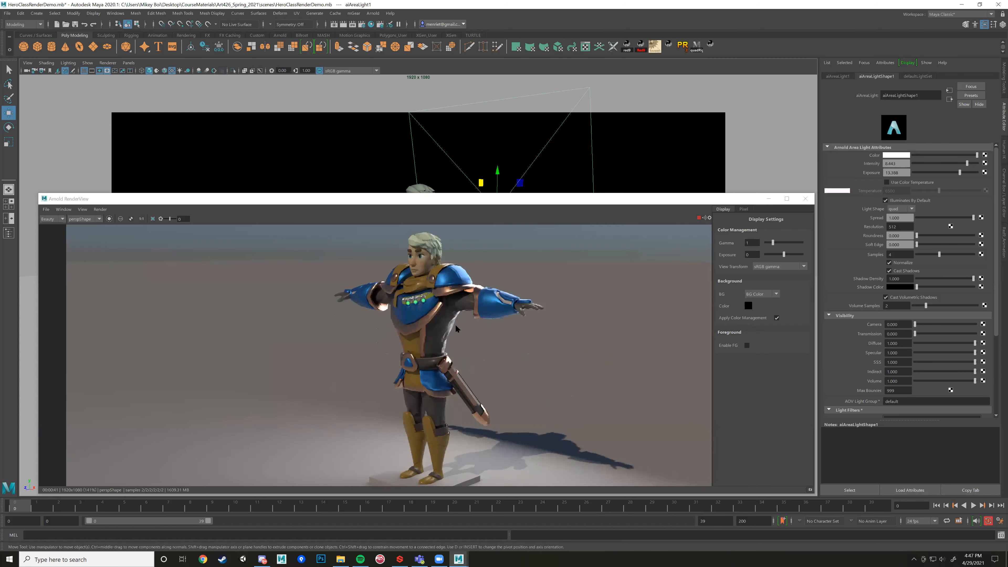
scroll(452, 319, "down", 1)
scroll(461, 412, "up", 1)
scroll(461, 401, "down", 1)
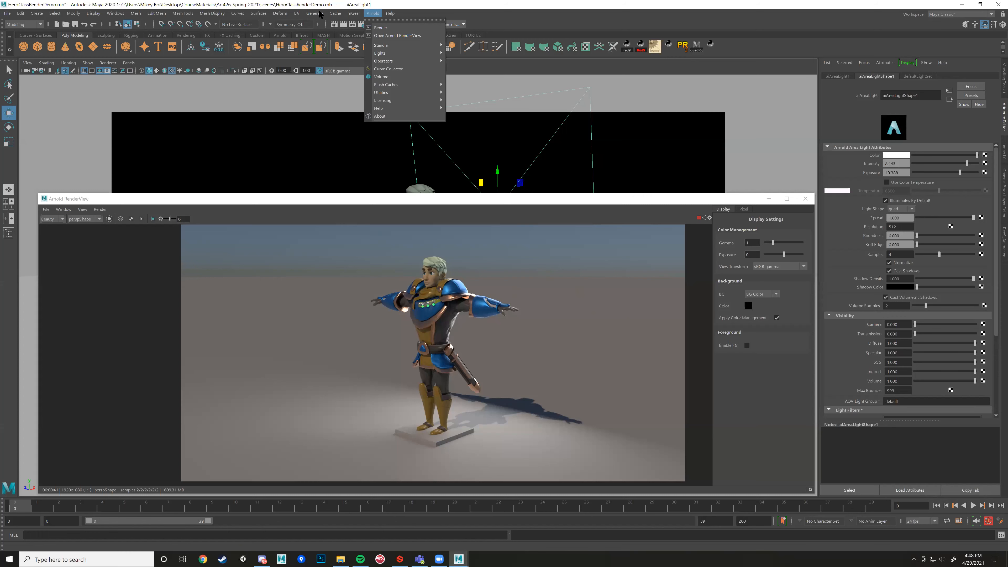
left_click(369, 15)
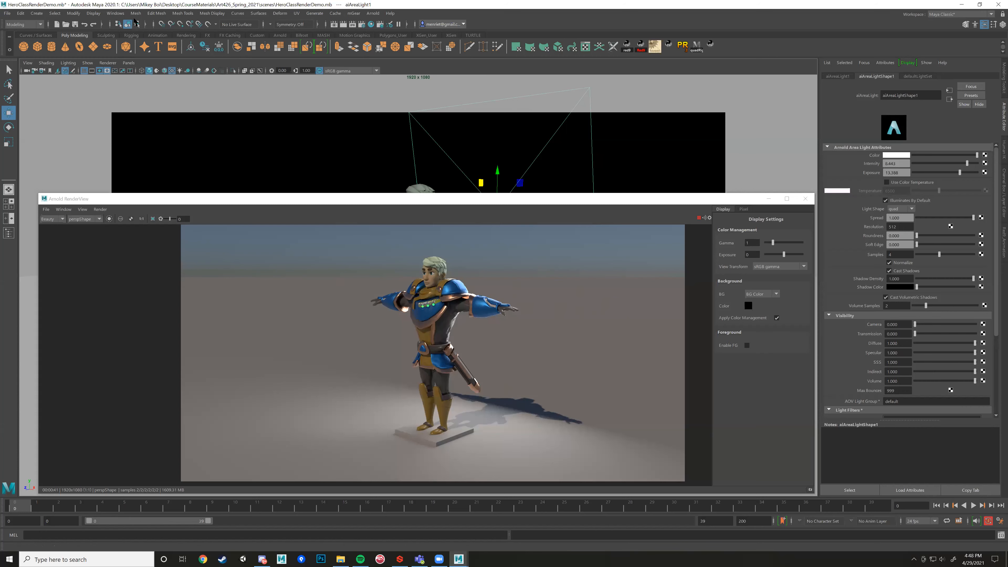
left_click(111, 13)
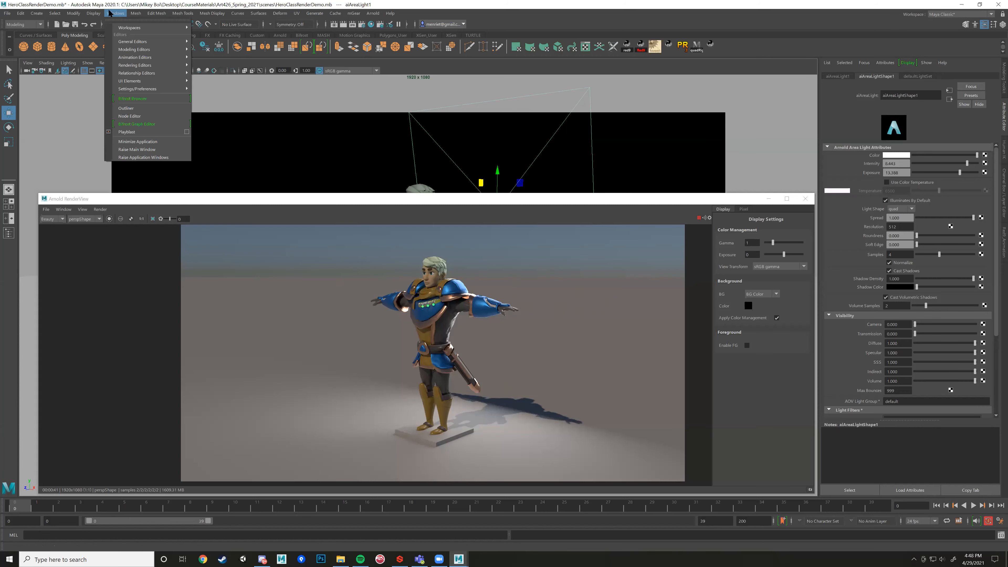
left_click(111, 13)
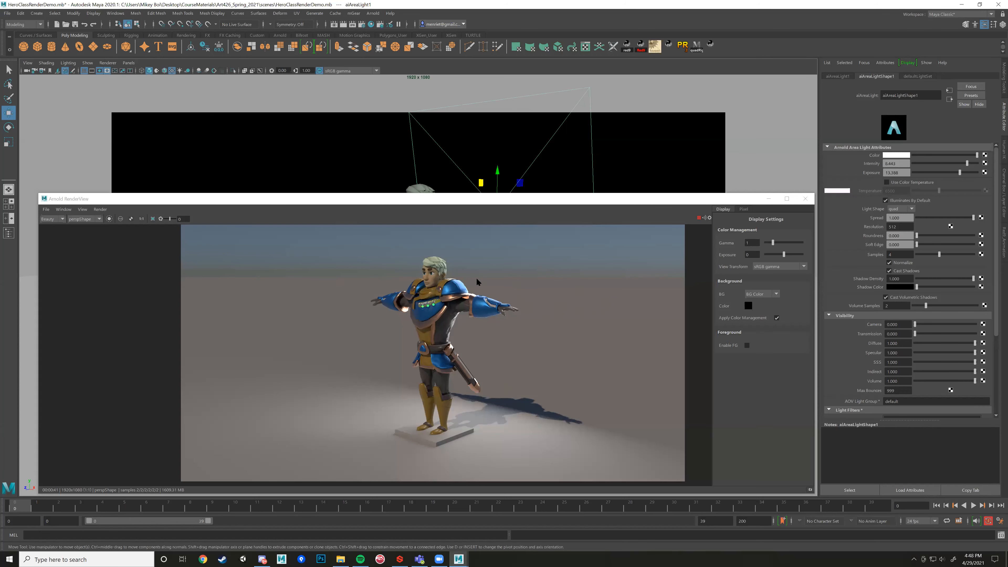
scroll(478, 283, "up", 5)
scroll(490, 333, "down", 4)
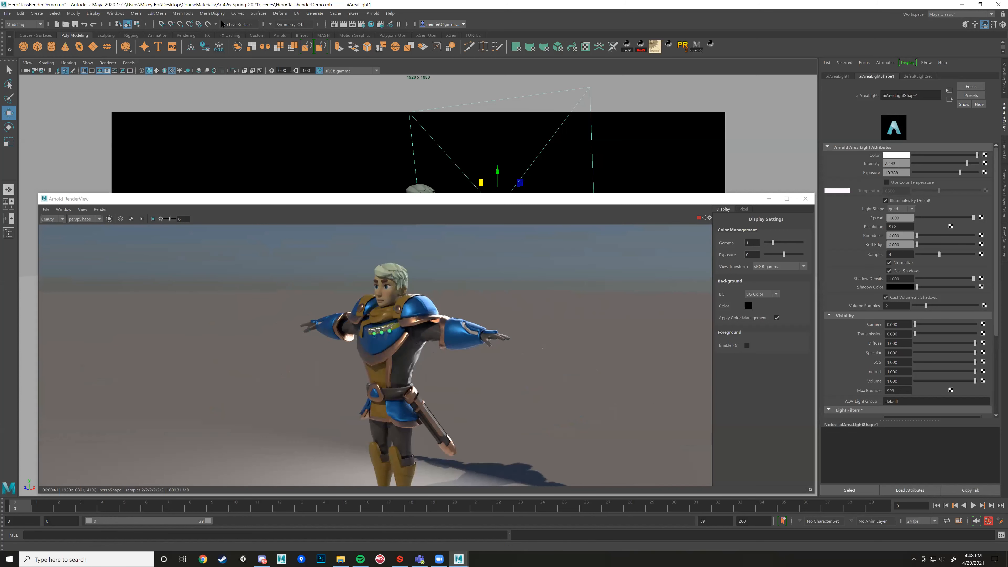
left_click(115, 13)
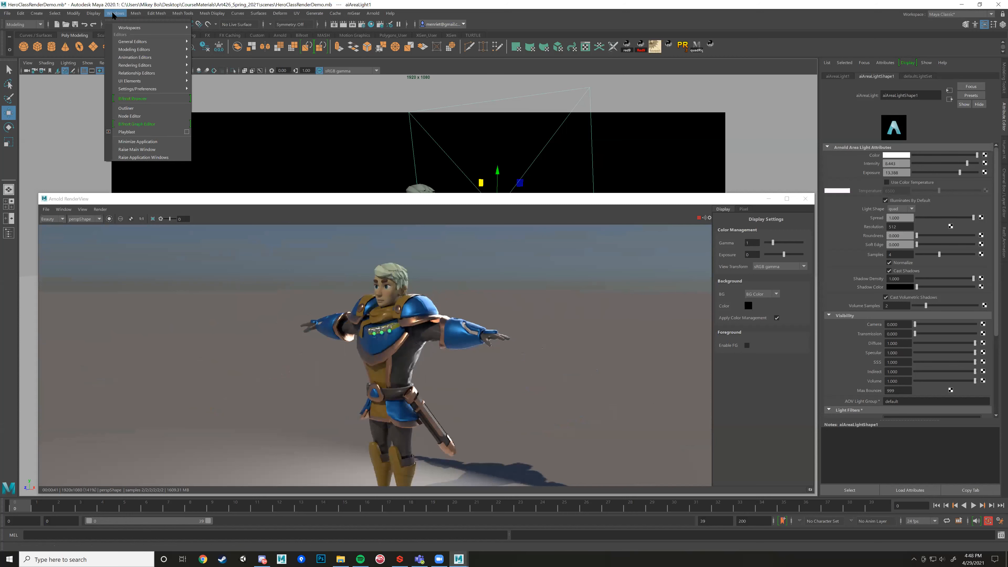
mouse_move(154, 89)
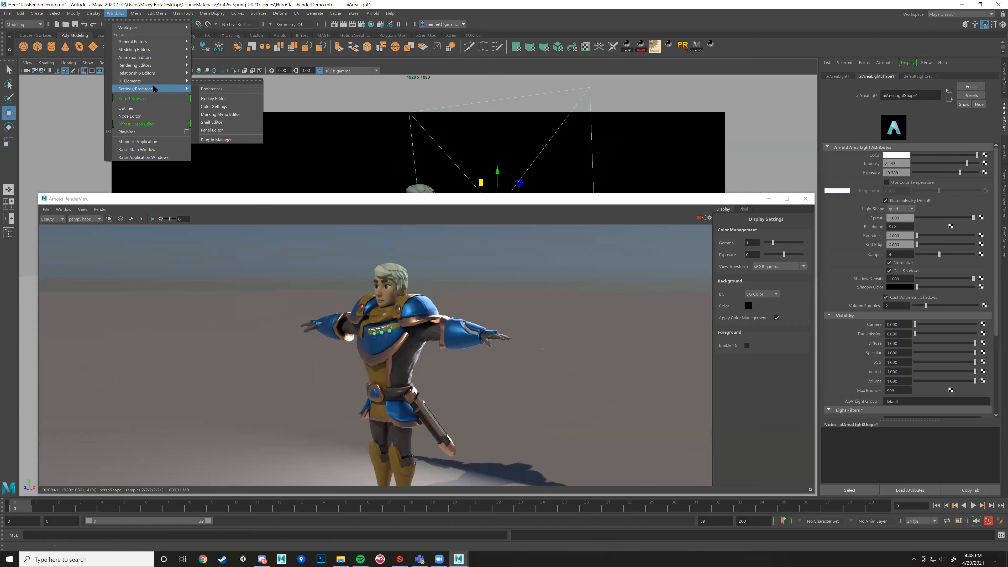
mouse_move(157, 65)
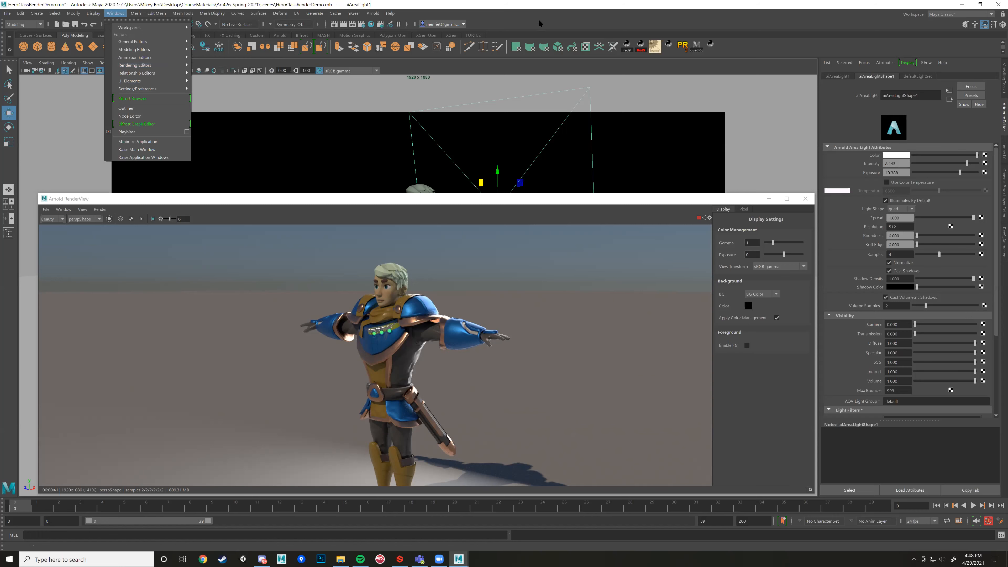
key("Escape")
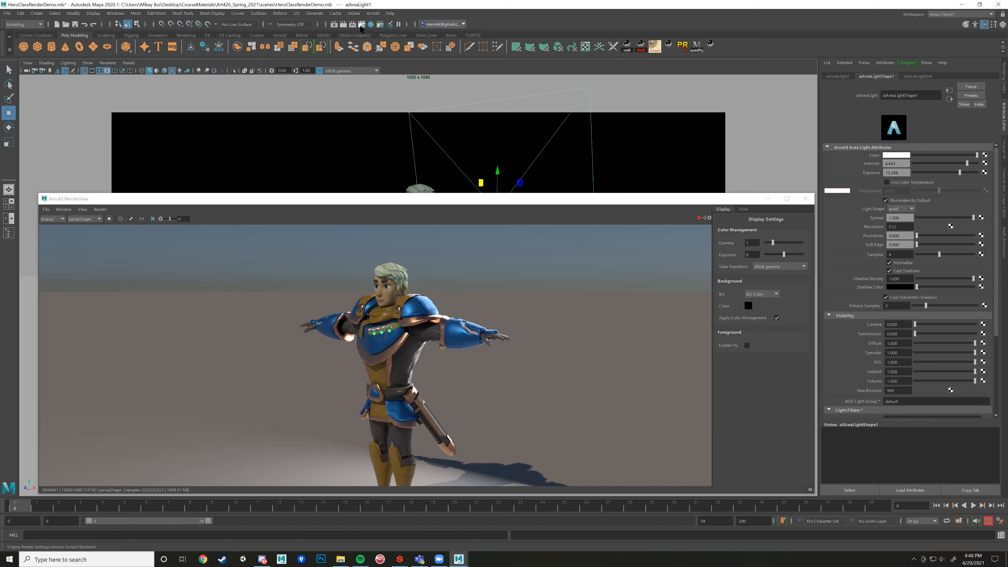
Open the Render Settings, place the window clear of the character and review the output and frame range options.
left_click(362, 24)
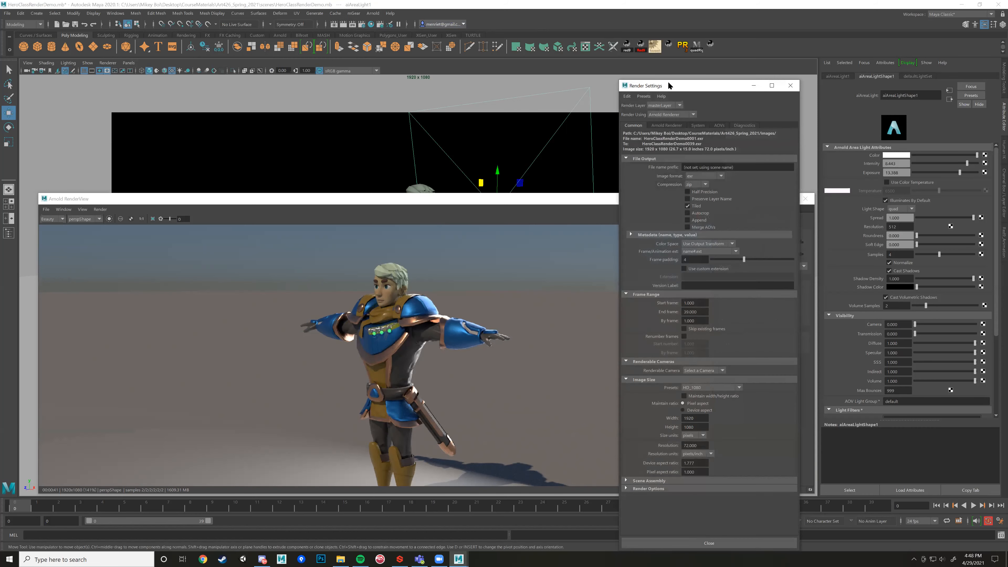
left_click_drag(668, 81, 707, 80)
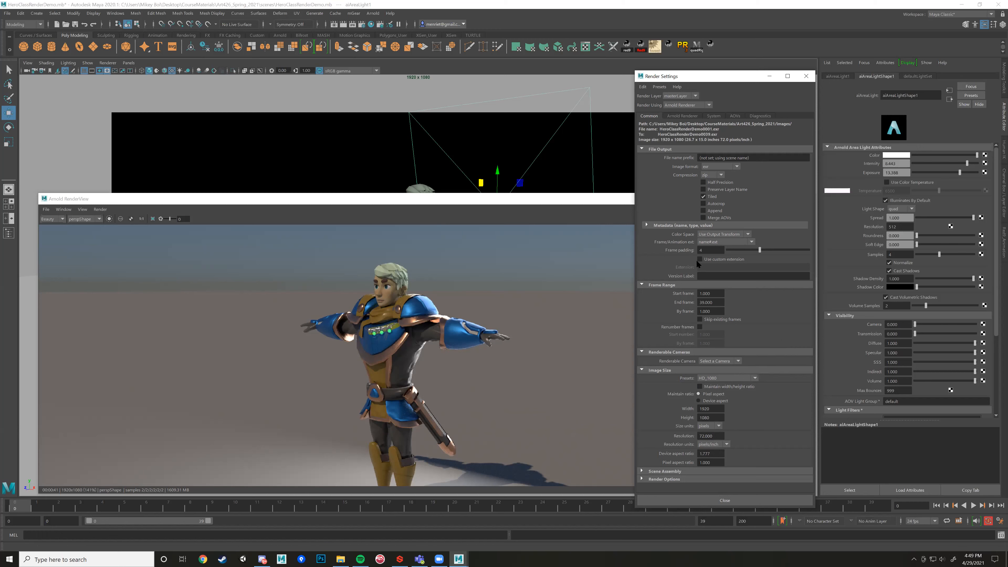
left_click(709, 303)
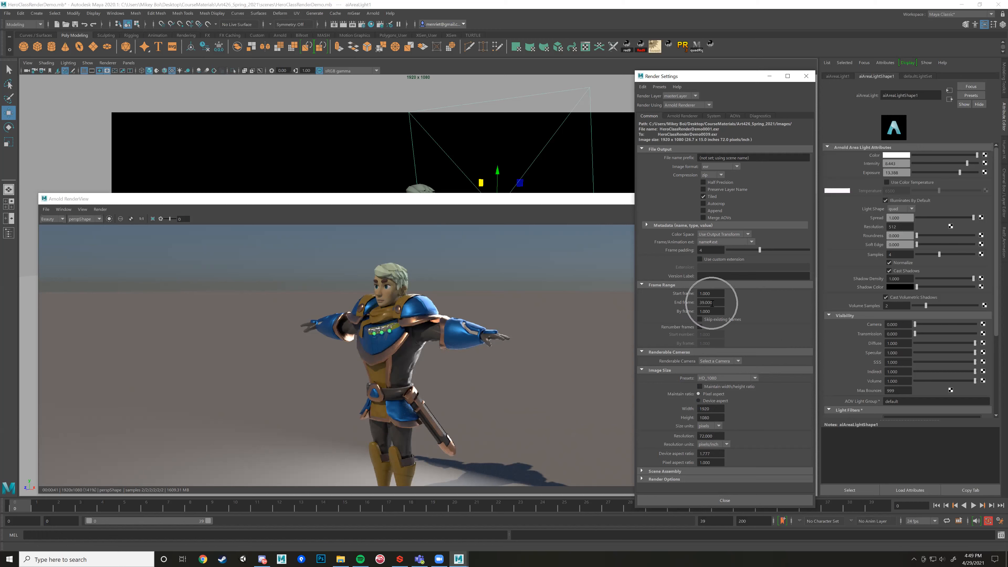
Try the HD_540 image size preset, return it to HD_1080 and stop the restarted render.
left_click(755, 379)
scroll(722, 425, "down", 1)
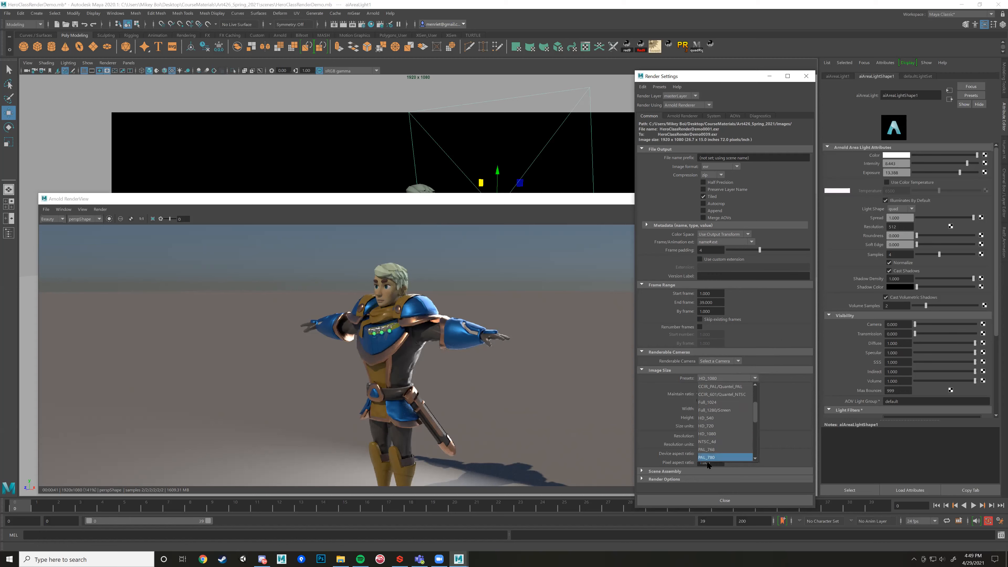
left_click(709, 418)
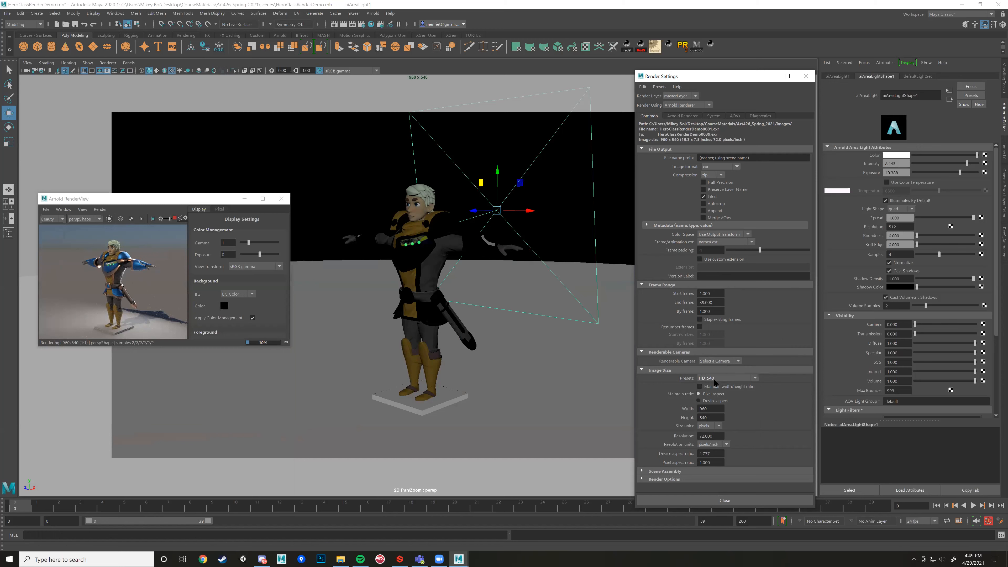
left_click(715, 380)
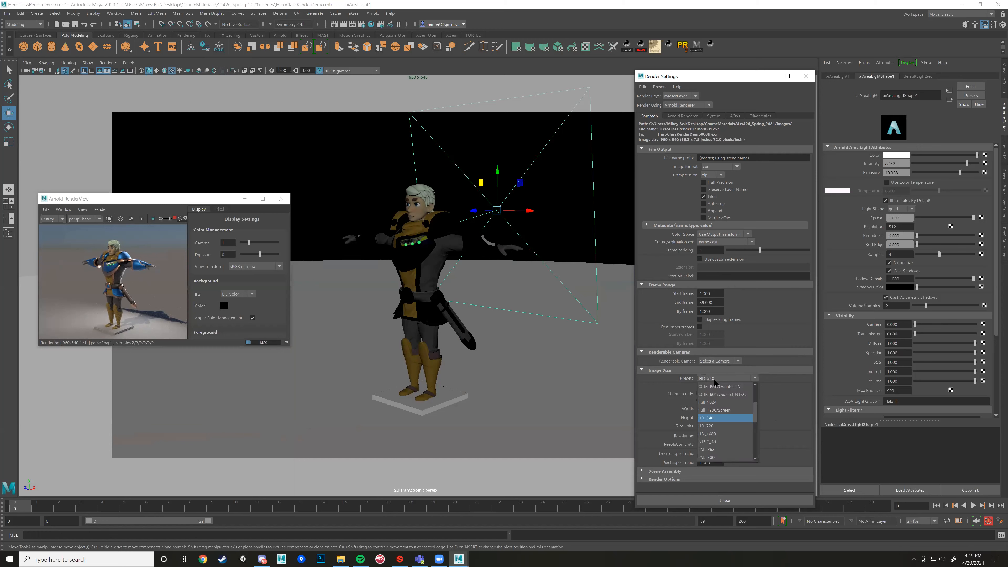
key("Down")
key("Down")
key("Return")
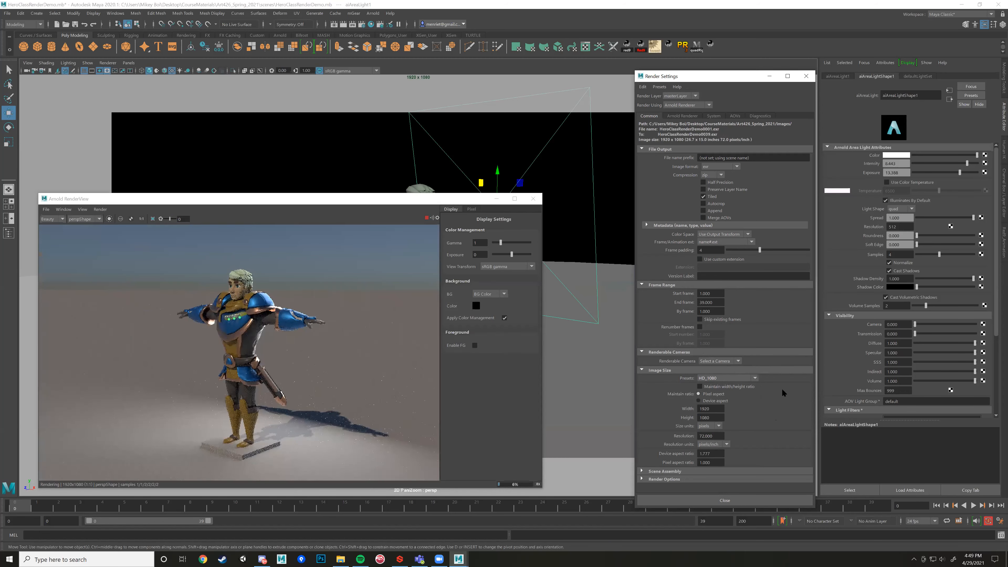
key("Escape")
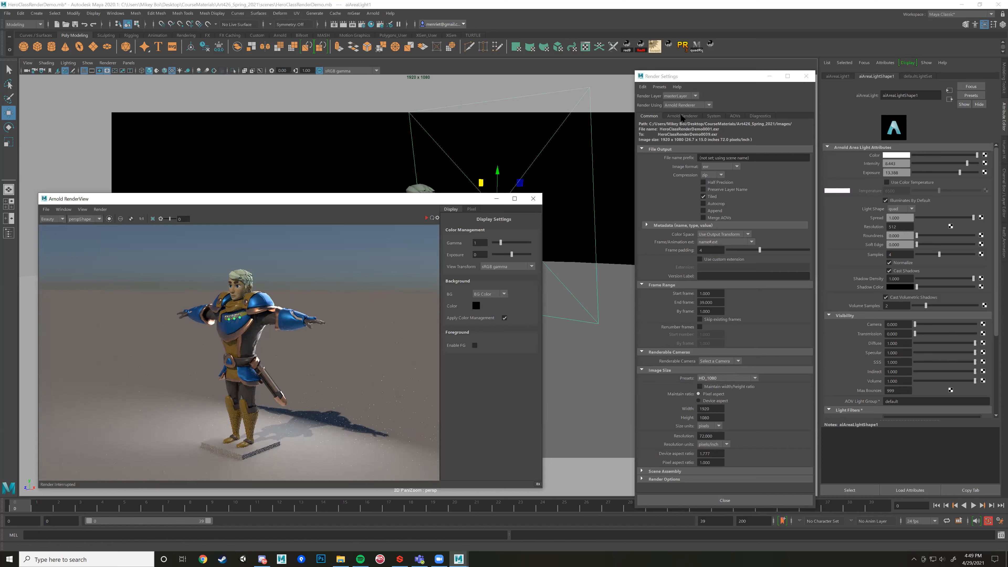
Set the Arnold Camera (AA) samples to 3 and render the hero again.
left_click(682, 116)
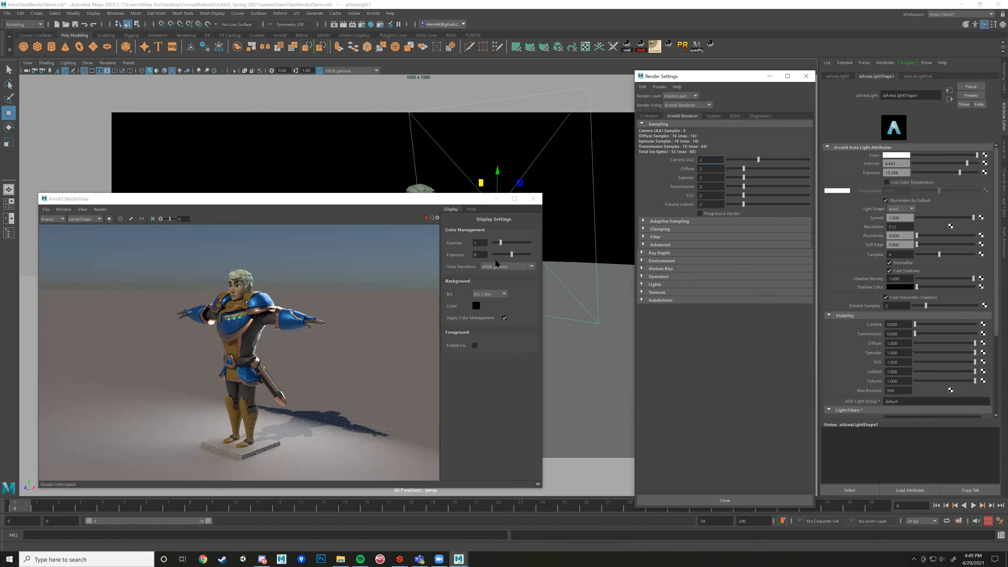
left_click(709, 160)
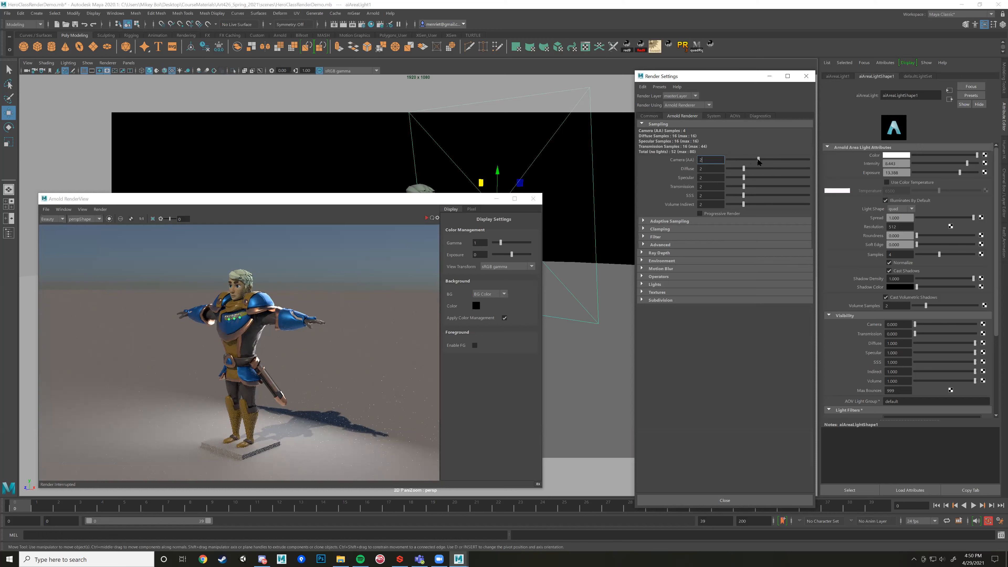
left_click_drag(759, 160, 762, 159)
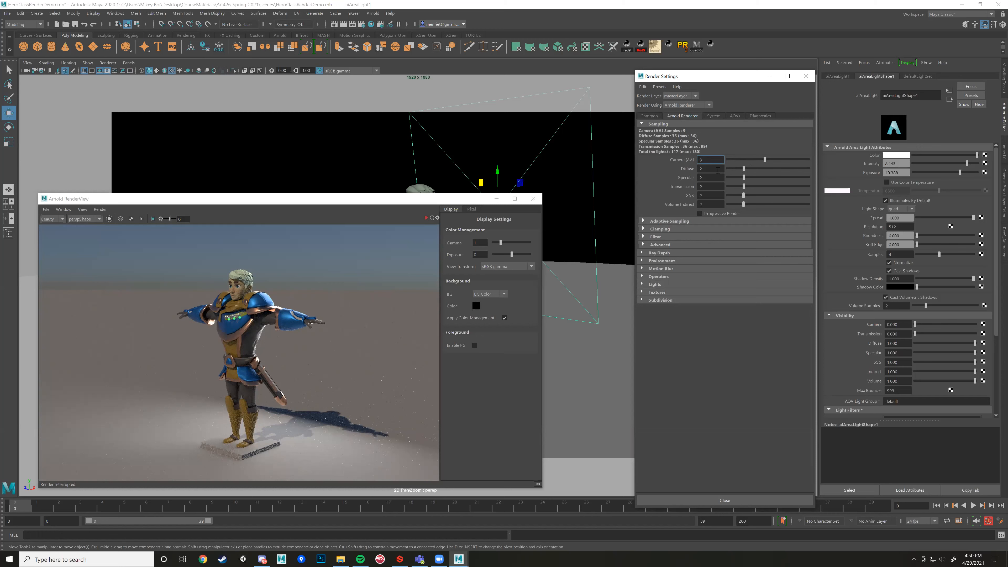
left_click(426, 218)
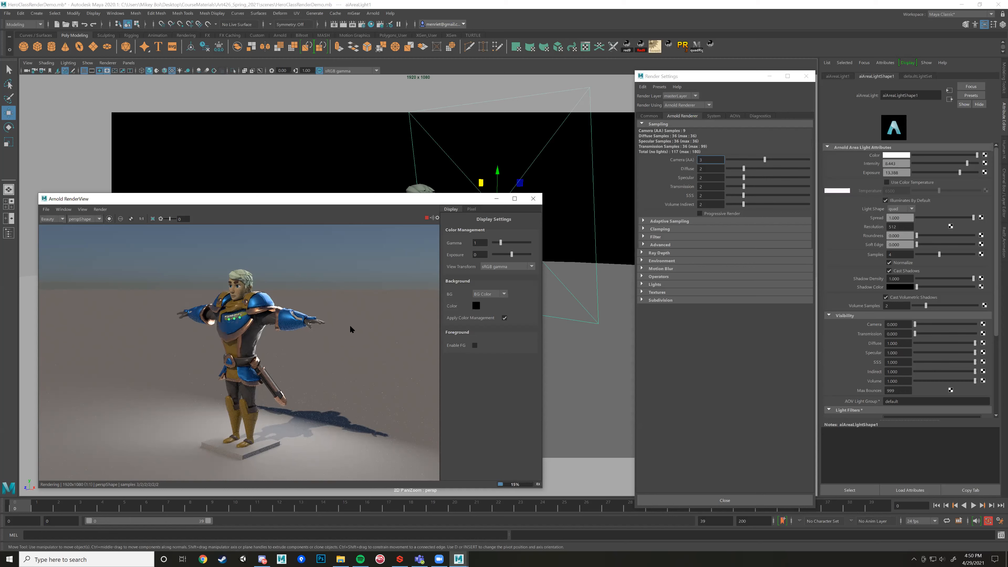
Review the render device options in the system settings and the Arnold sampling settings while the render runs.
left_click(714, 116)
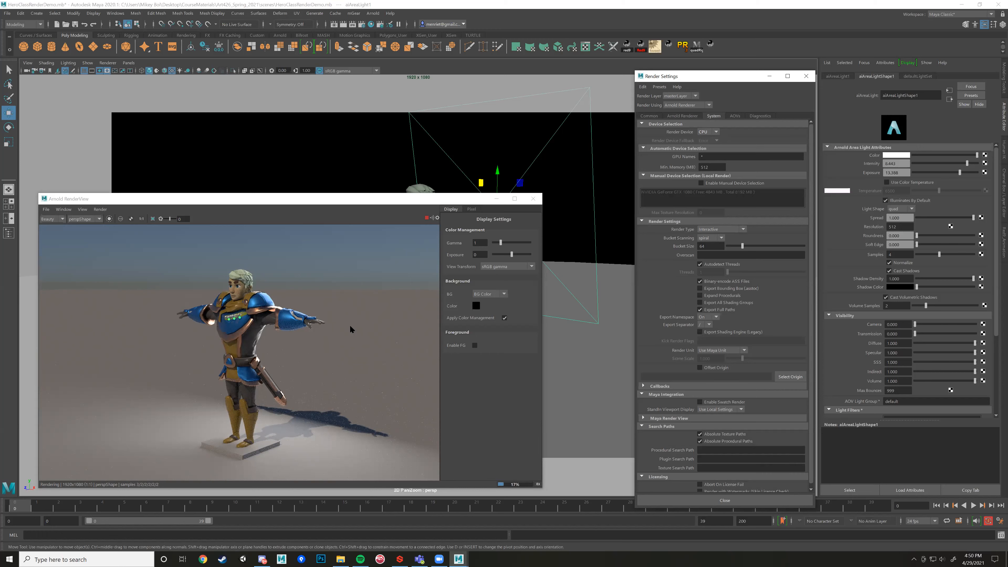
left_click(708, 131)
left_click(709, 139)
left_click(682, 116)
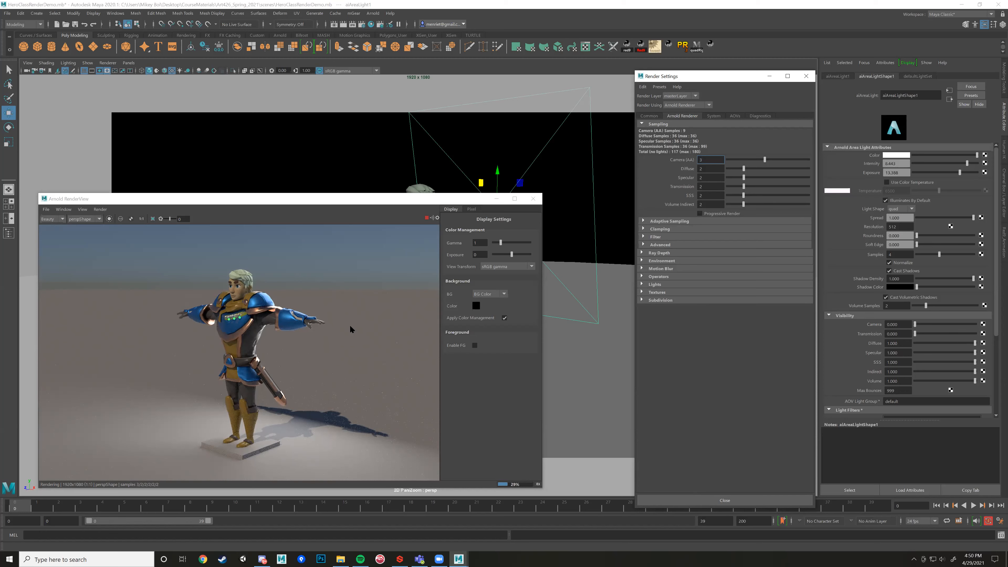
left_click(714, 116)
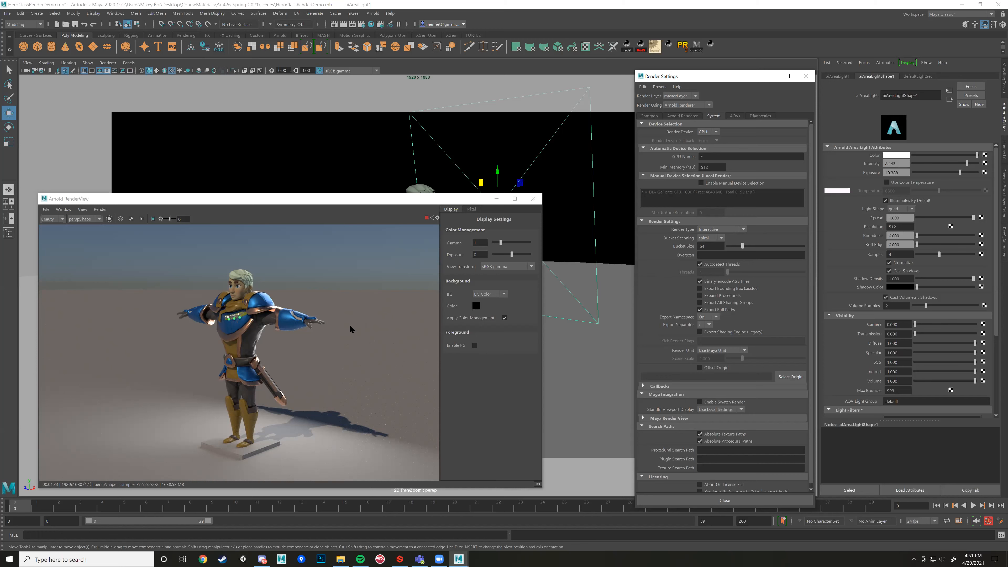
Examine the finished render around the arm and chest armor and as a whole, checking the effect of the higher camera samples.
left_click(350, 326)
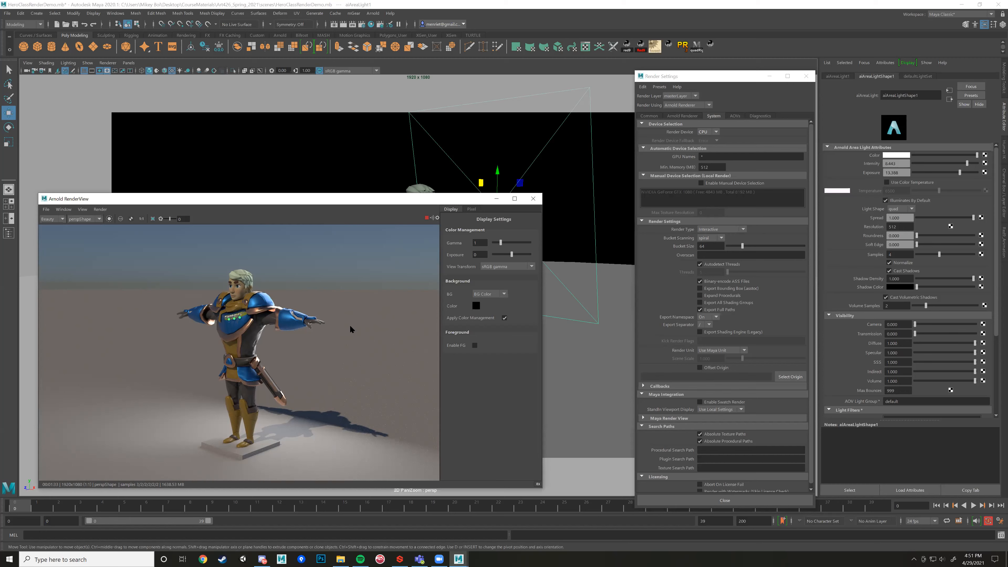
scroll(318, 328, "up", 3)
scroll(318, 328, "up", 2)
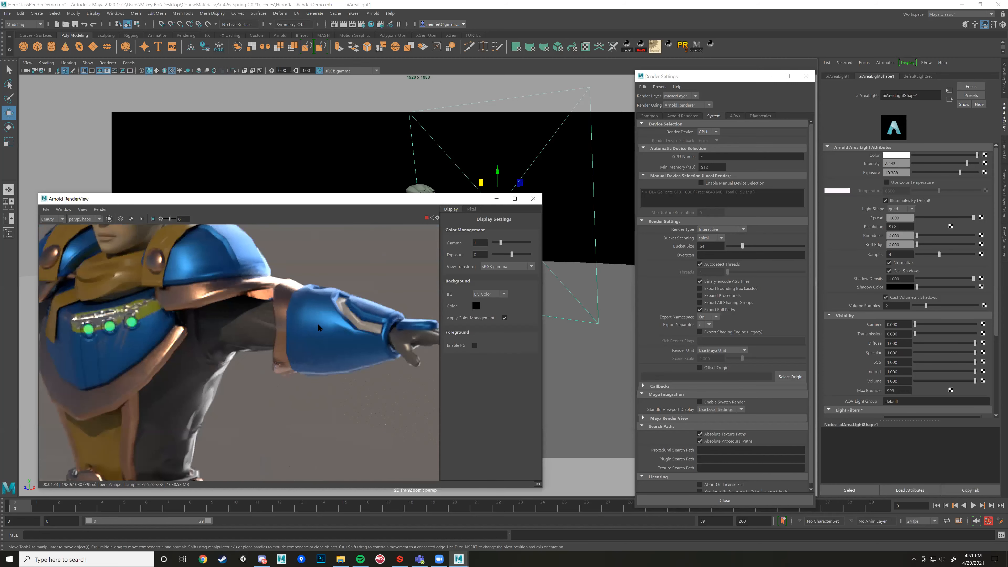
scroll(342, 388, "down", 1)
scroll(343, 326, "down", 6)
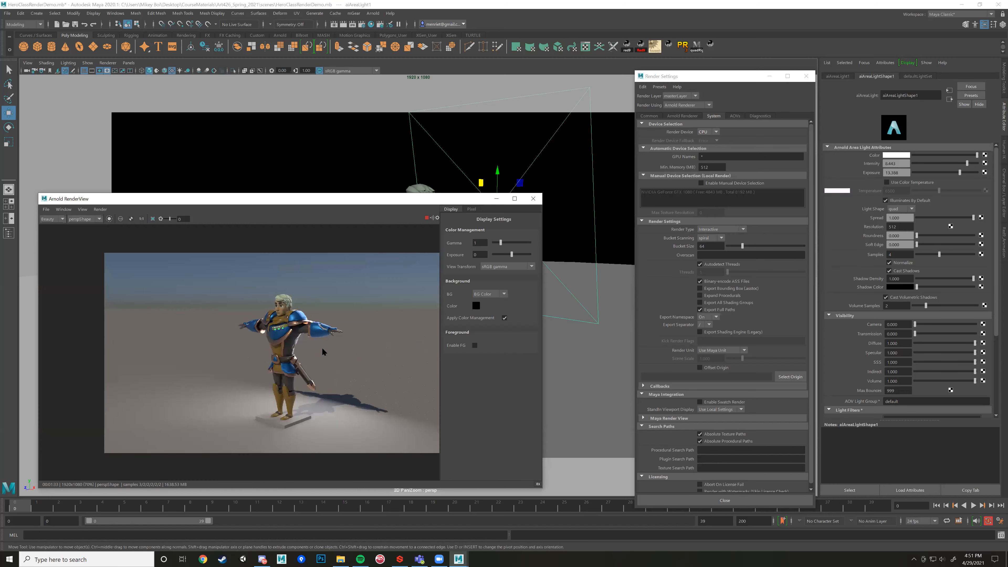
Move and enlarge the Arnold RenderView window, and inspect the full character render in it.
left_click_drag(469, 199, 502, 171)
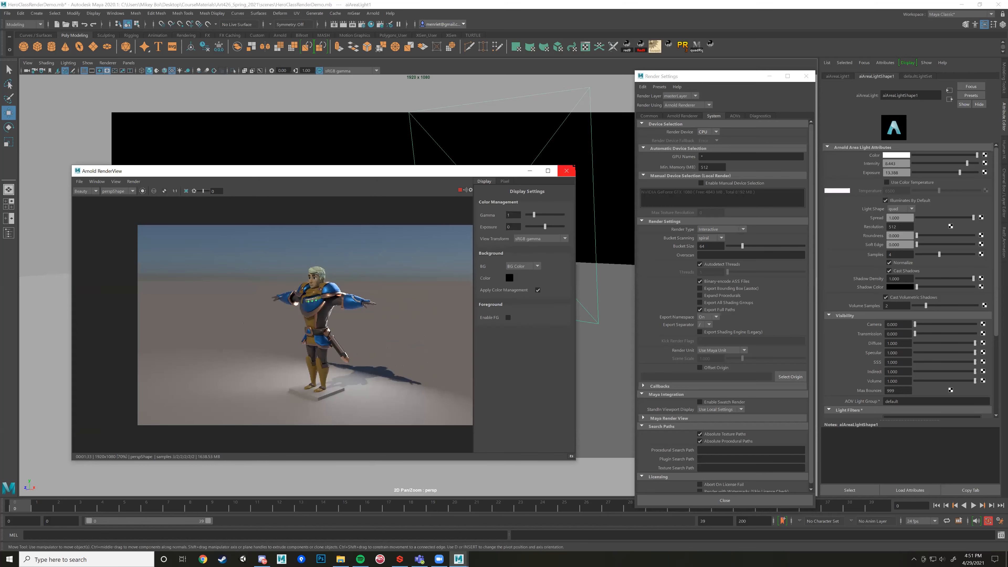
left_click_drag(574, 167, 785, 100)
scroll(428, 235, "up", 3)
scroll(420, 227, "up", 3)
scroll(397, 254, "down", 3)
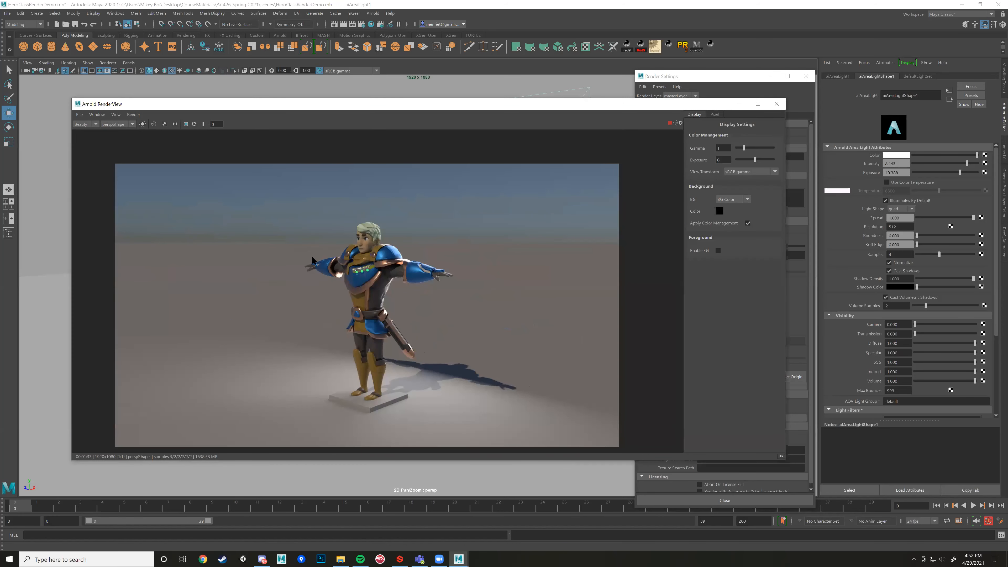
Open the Windows Calculator over the finished render and multiply 120 by 93 to estimate the total render time.
scroll(313, 262, "down", 2)
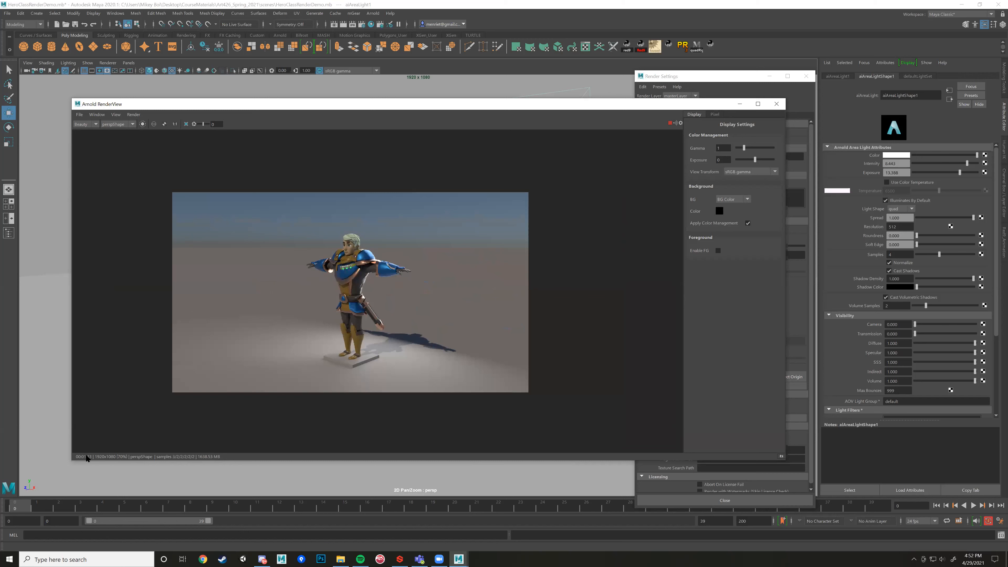
key("ctrl")
key("ctrl")
mouse_move(440, 559)
key("XF86Calculator")
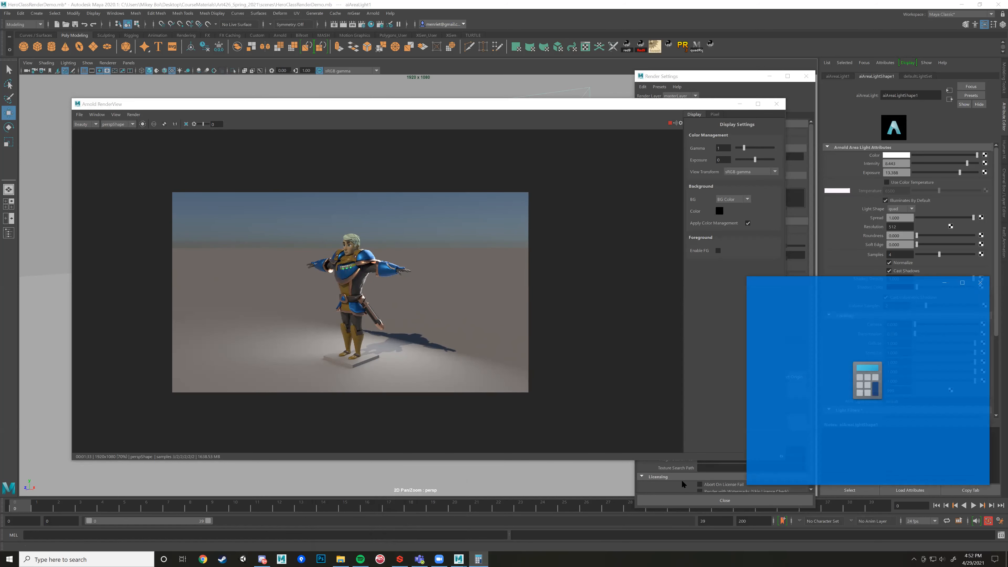
left_click_drag(843, 281, 652, 171)
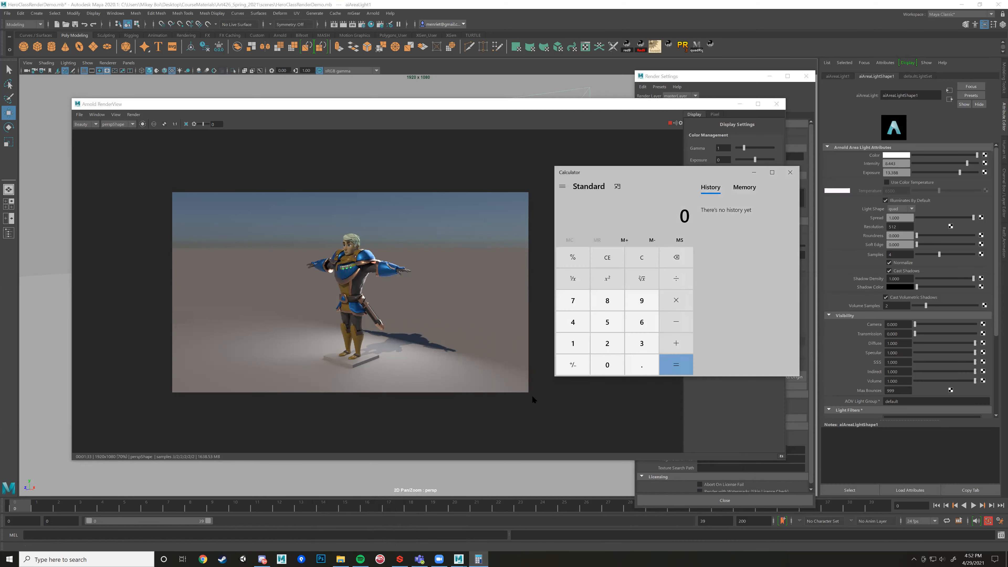
left_click(578, 343)
left_click(608, 344)
left_click(606, 362)
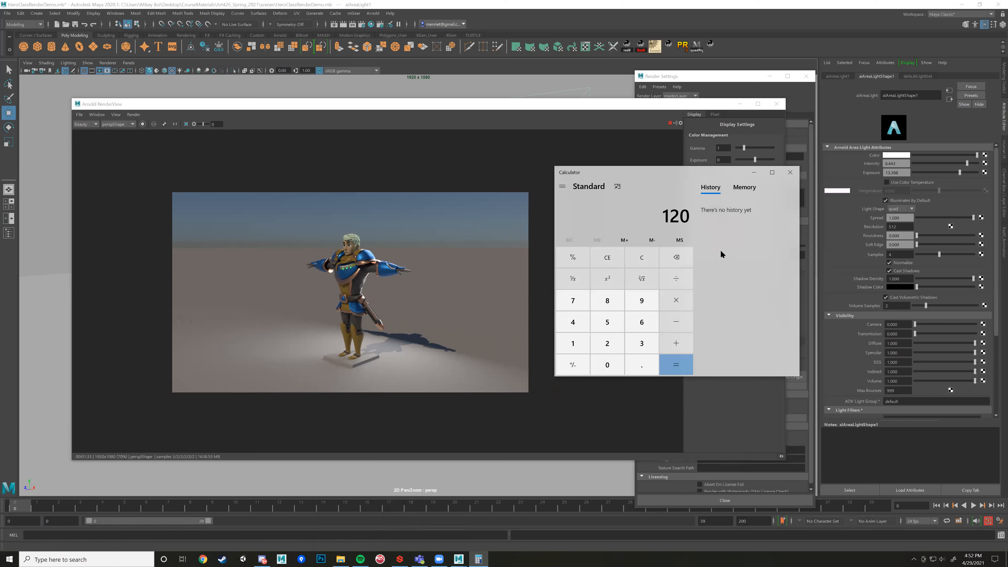
left_click(675, 302)
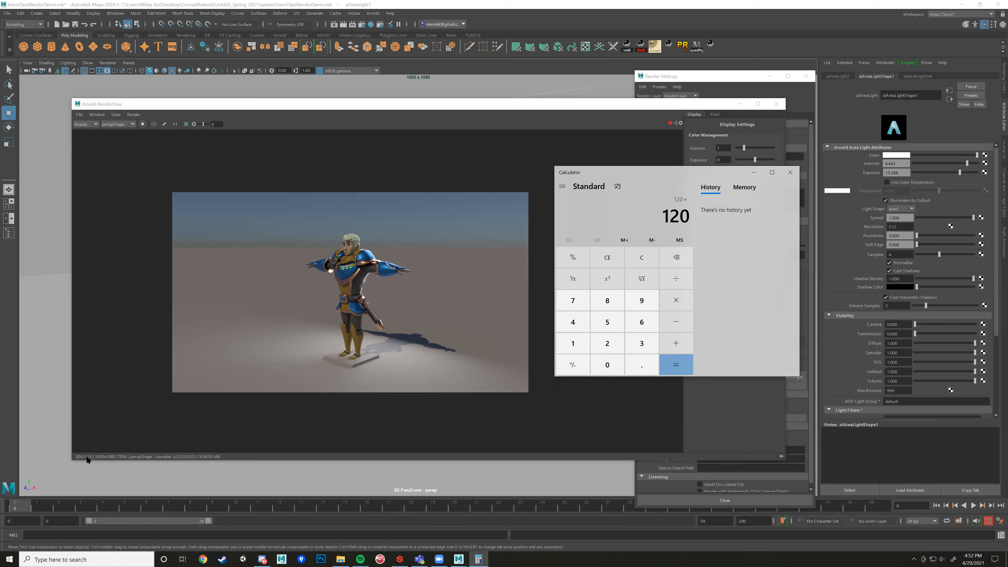
left_click(641, 303)
left_click(642, 344)
left_click(680, 364)
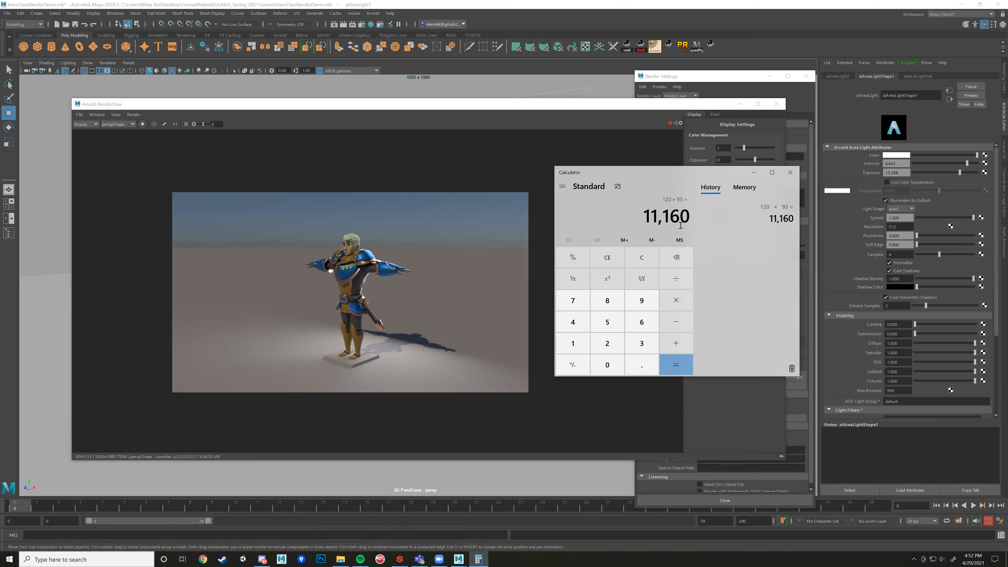
Divide the product by 60 and by 60 again to convert the render time estimate into hours.
left_click(676, 278)
left_click(644, 328)
left_click(608, 367)
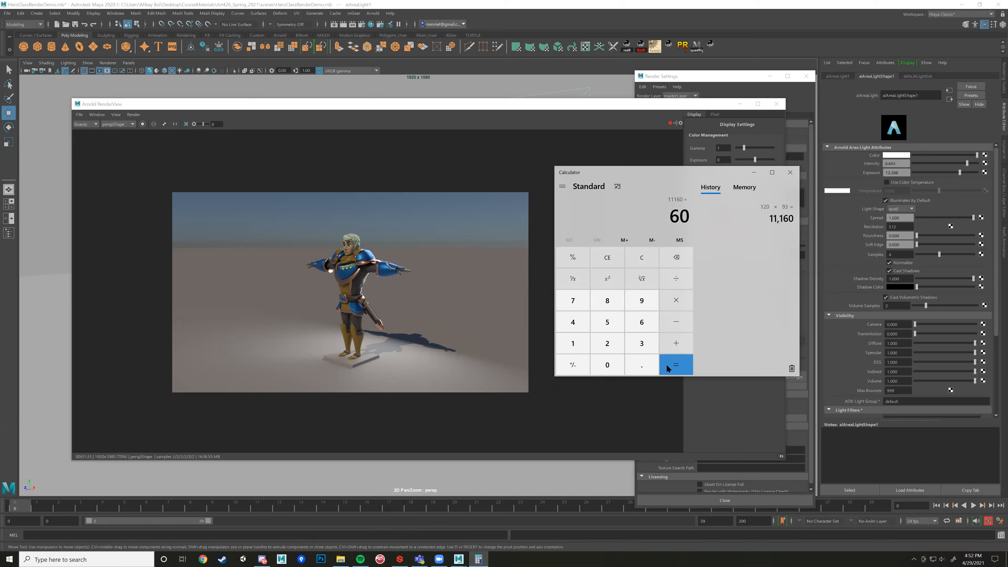
left_click(670, 363)
left_click(685, 279)
left_click(642, 322)
left_click(607, 365)
left_click(679, 370)
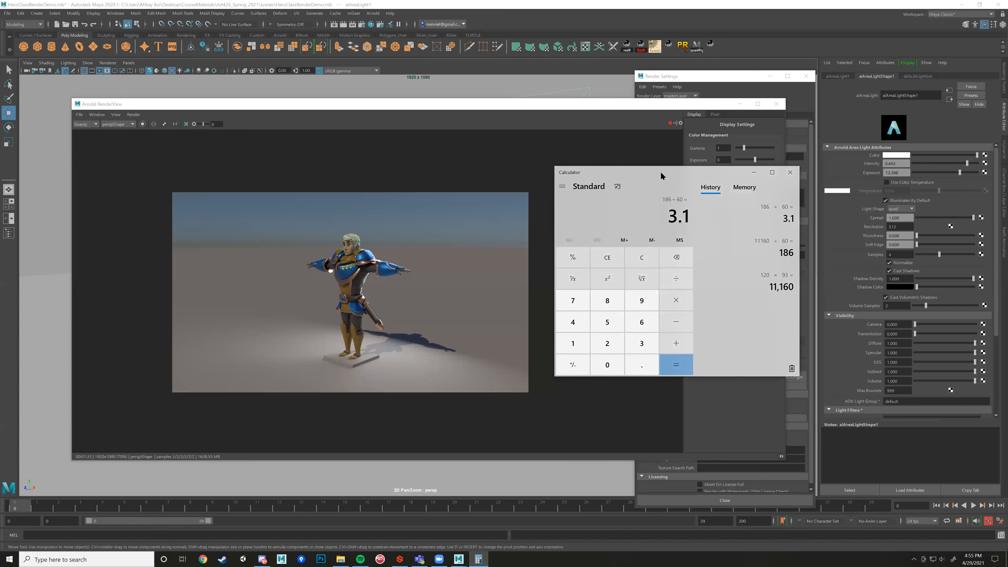
Move the calculator aside, close the Arnold RenderView window, and briefly play the timeline.
left_click_drag(661, 172, 743, 207)
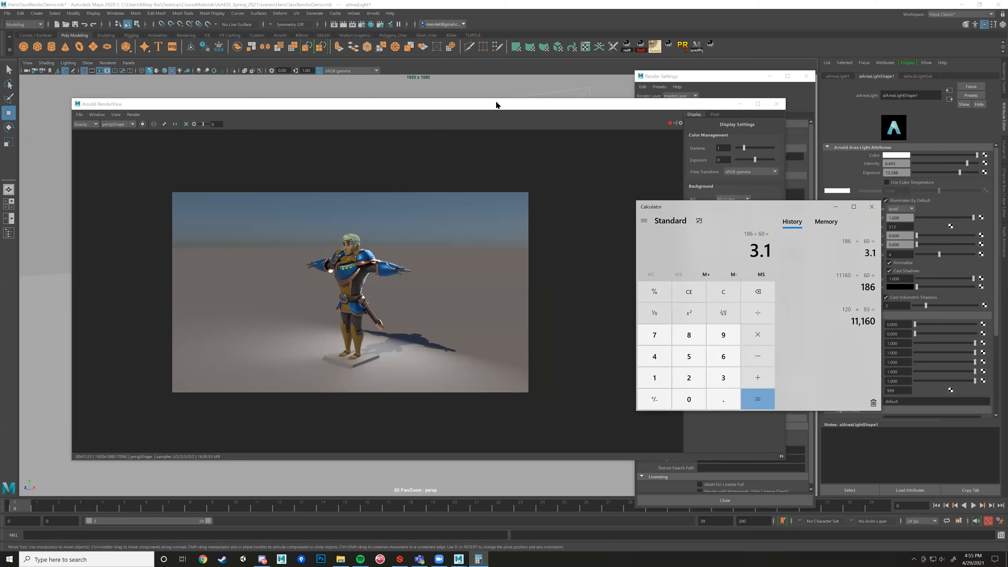
left_click(670, 123)
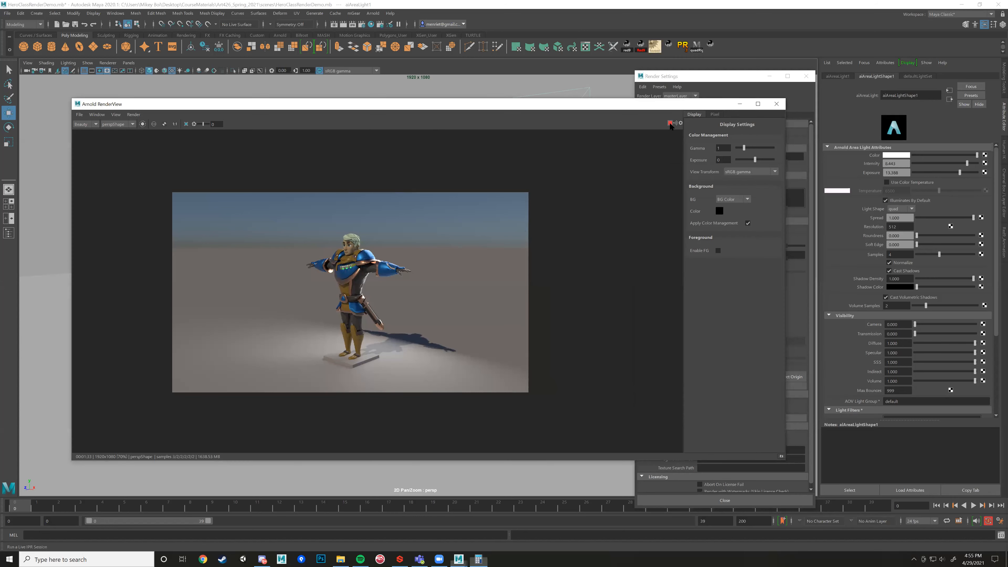
left_click(777, 104)
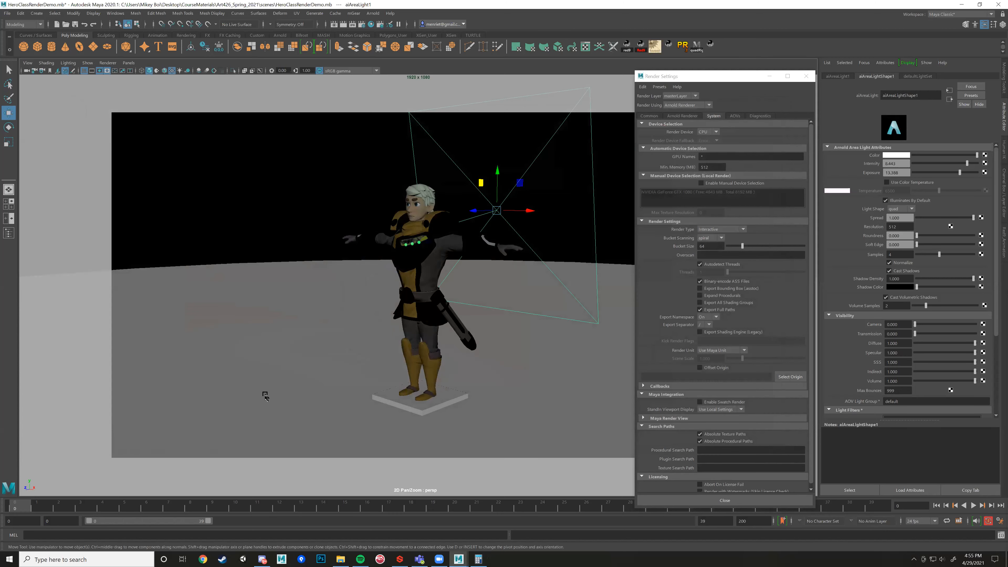
key("alt+v")
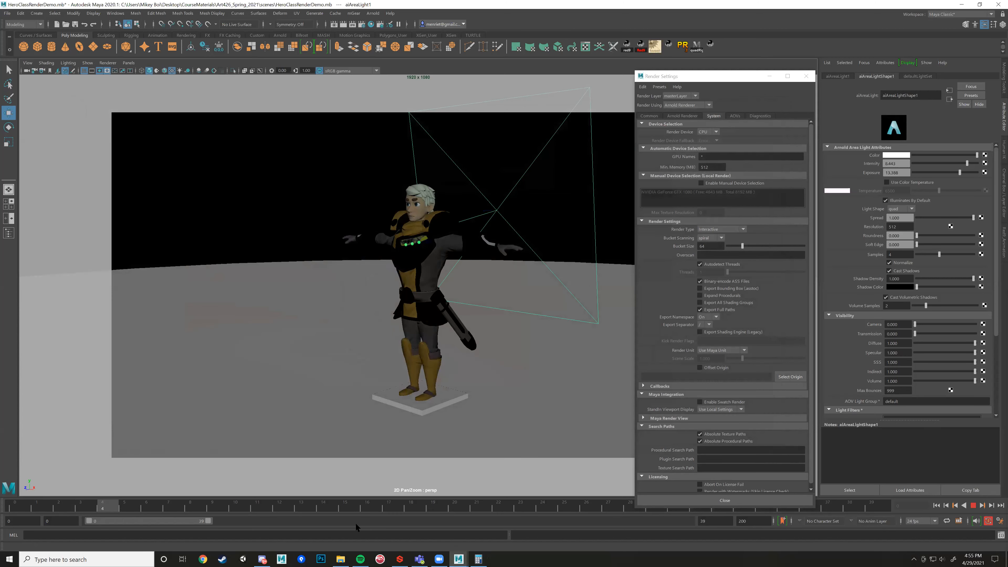
key("alt+v")
Review the frame range in the common render settings and close the Render Settings window.
left_click_drag(328, 314, 579, 317, "alt")
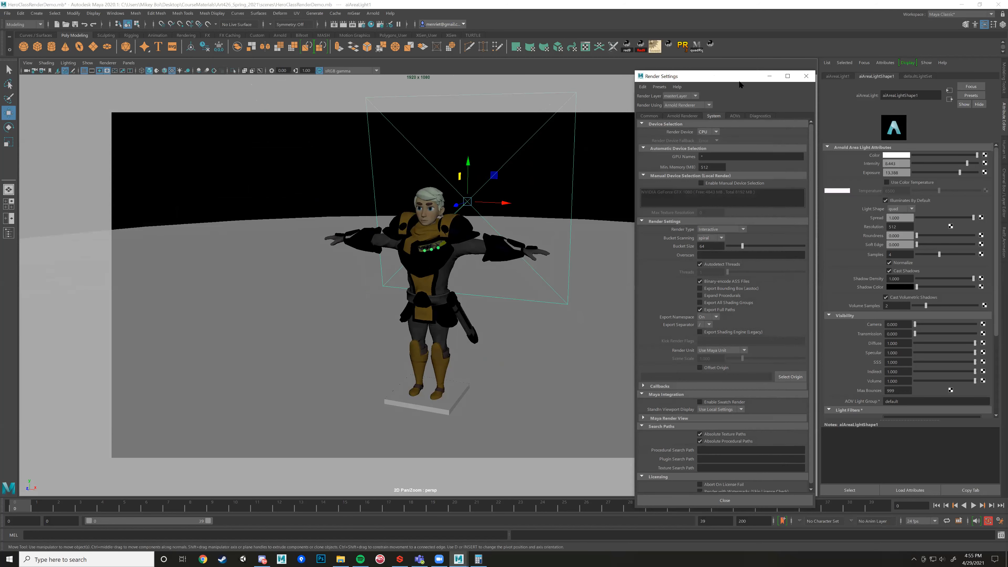
left_click_drag(740, 84, 830, 90)
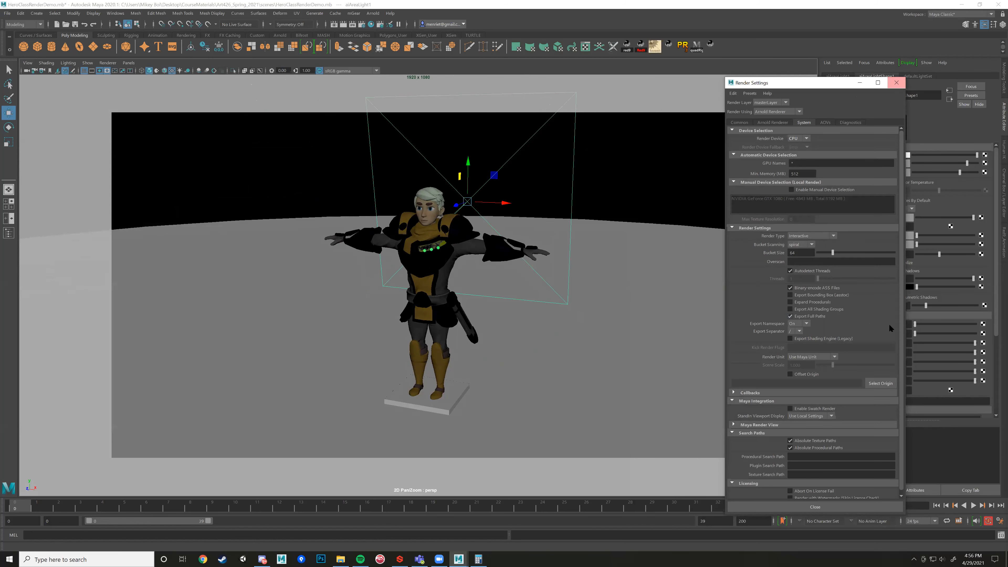
left_click(741, 123)
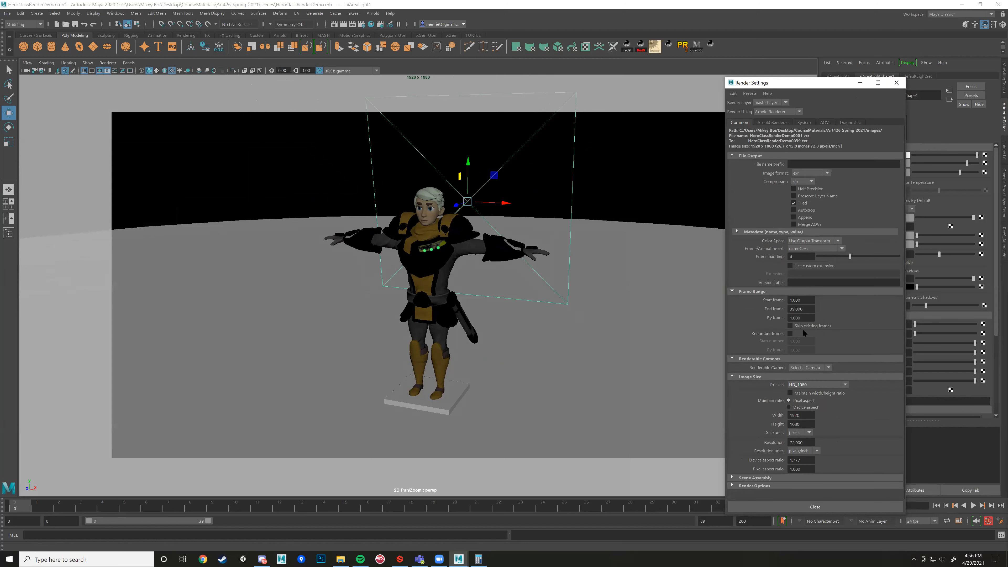
left_click(793, 308)
left_click(897, 83)
Switch to the Rendering menu set and look over its render commands.
left_click(40, 24)
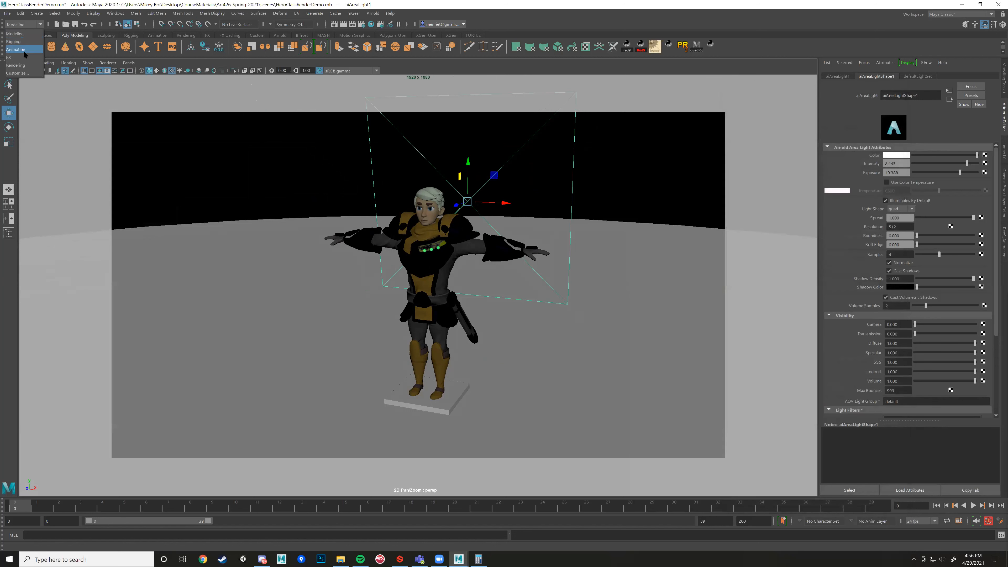
left_click(22, 66)
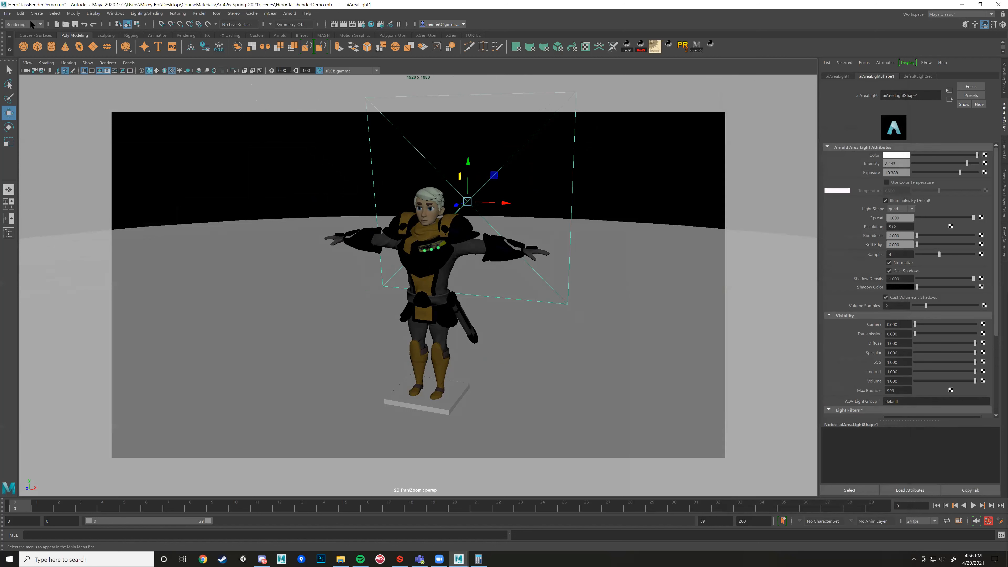
left_click(199, 13)
left_click(238, 118)
left_click(649, 148)
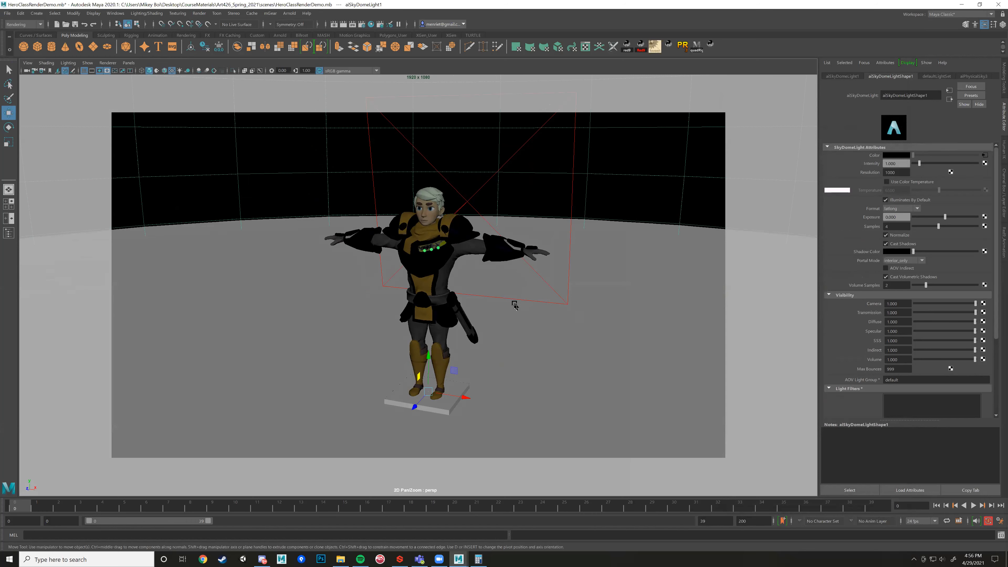
mouse_move(507, 304)
left_mouse_down("alt")
mouse_move(378, 299)
mouse_move(494, 307)
left_mouse_up("alt")
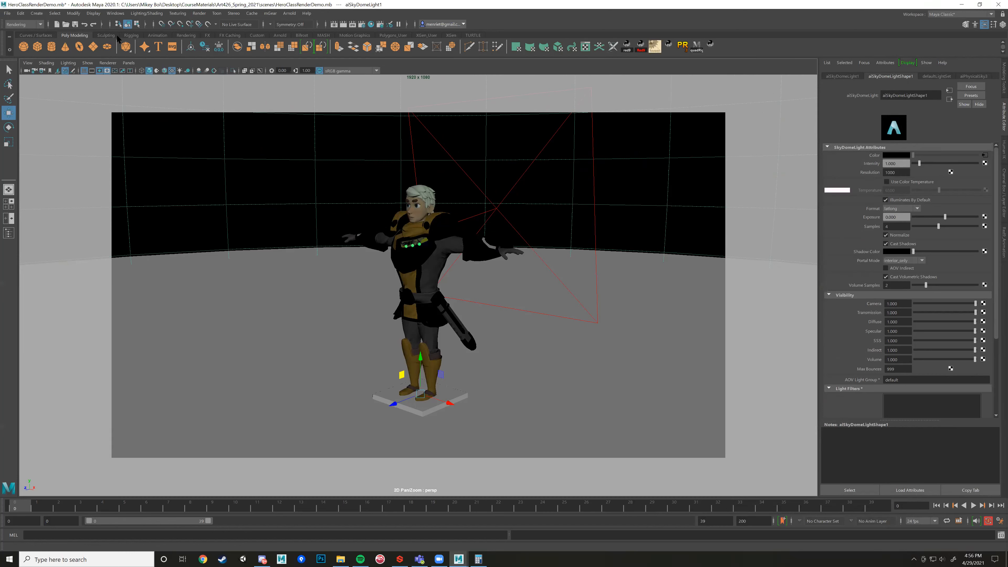
mouse_move(409, 244)
left_mouse_down("alt")
mouse_move(448, 243)
mouse_move(395, 241)
left_mouse_up("alt")
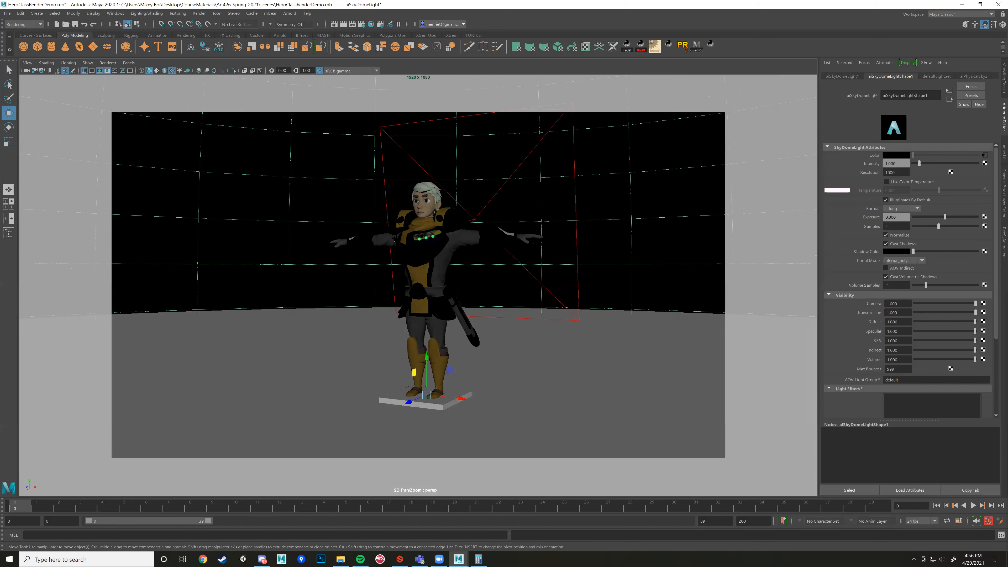
scroll(394, 237, "up", 1)
middle_click_drag(451, 292, 448, 288, "alt")
scroll(448, 289, "up", 1)
scroll(448, 289, "down", 1)
left_click_drag(448, 284, 446, 292, "alt")
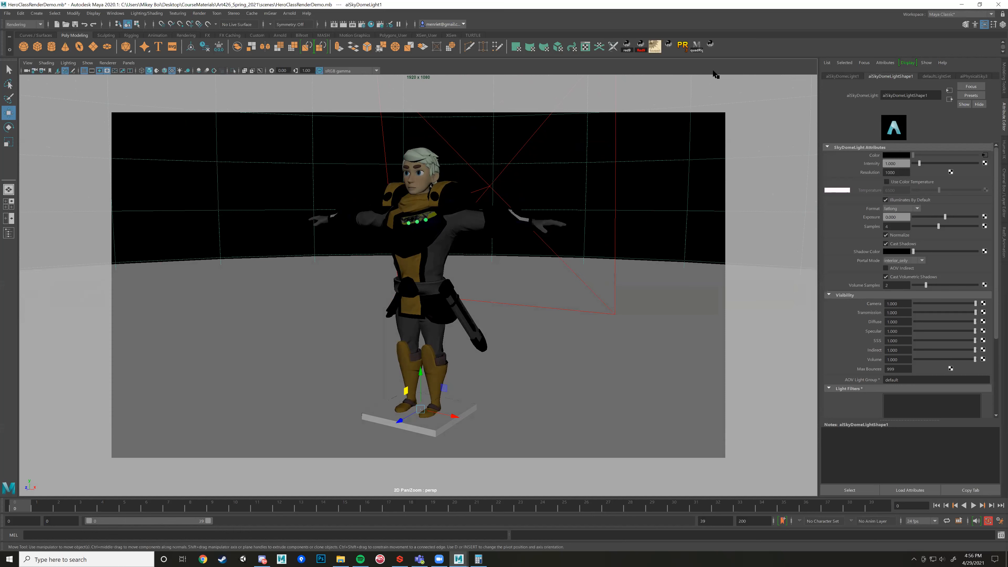
Create a new camera in the scene and look through camera1 in the viewport.
left_click(35, 16)
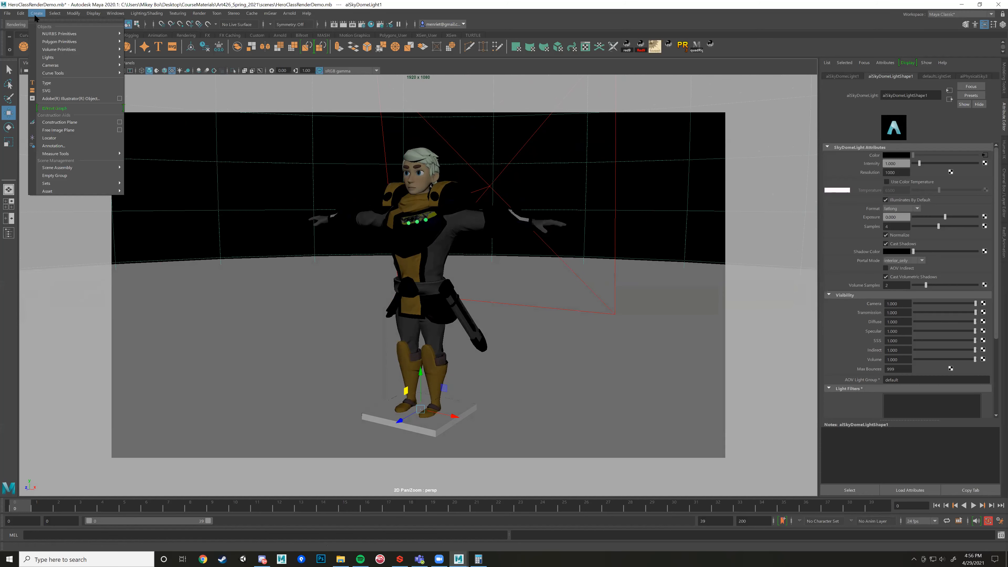
left_click(95, 66)
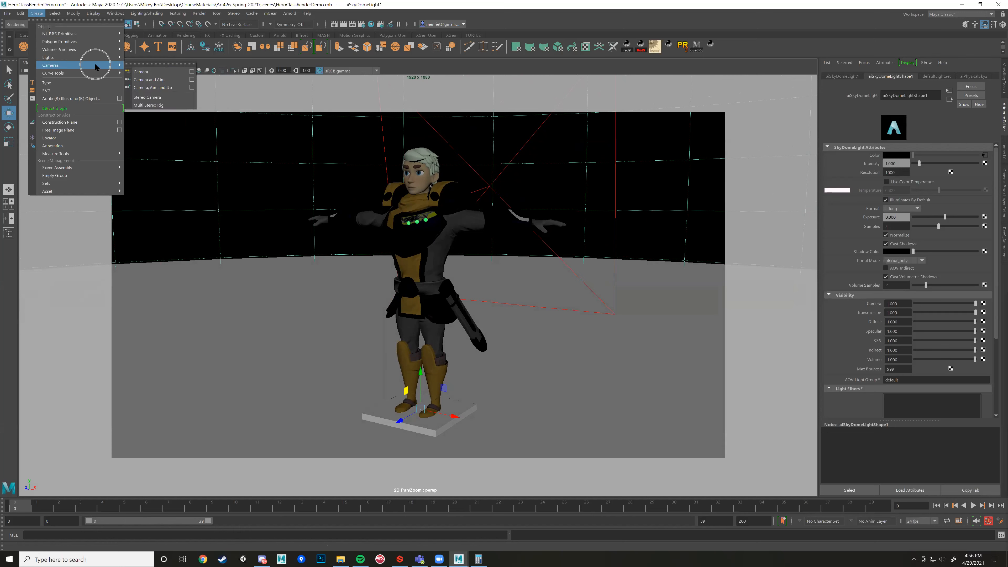
left_click(158, 74)
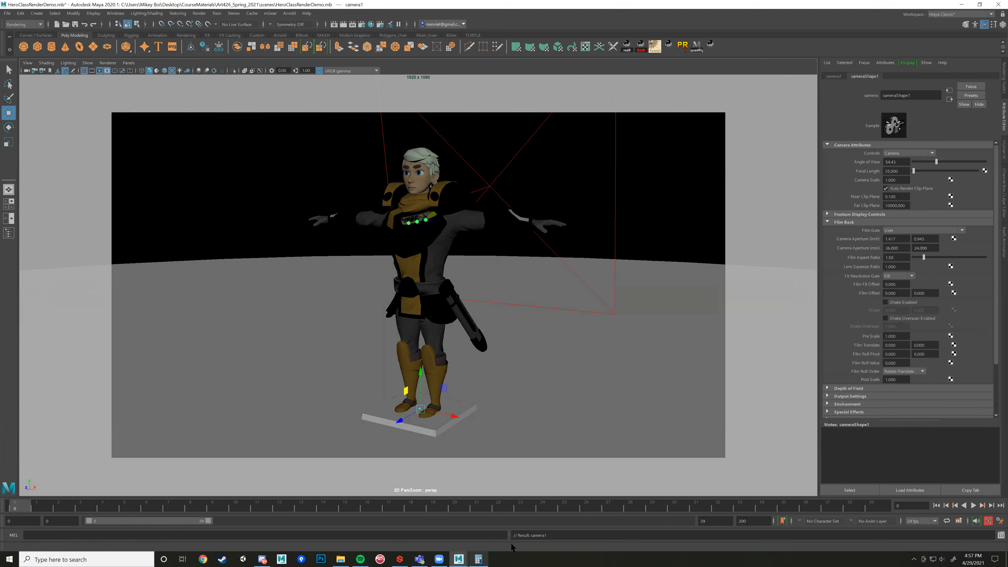
left_click(548, 536)
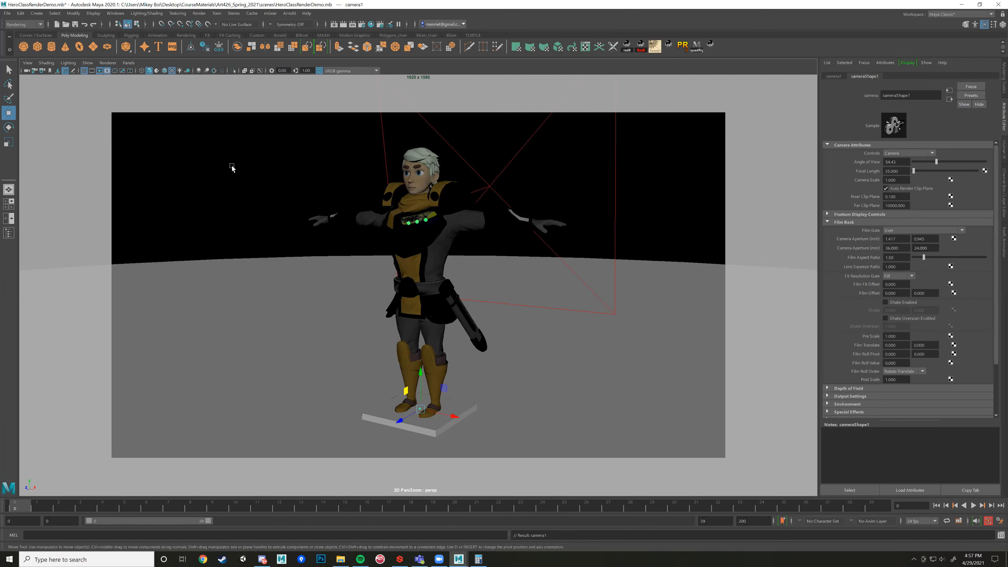
left_click(128, 62)
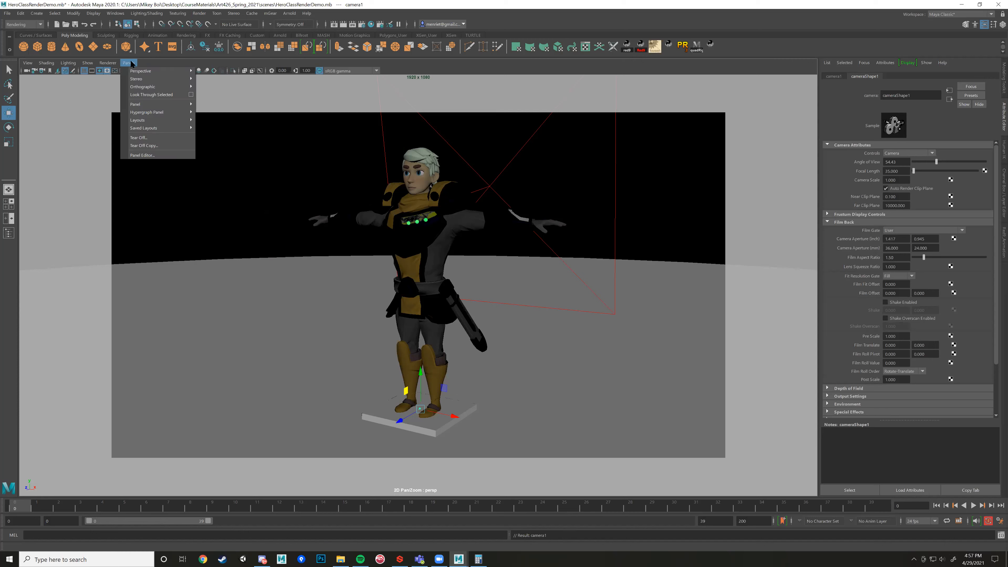
mouse_move(170, 75)
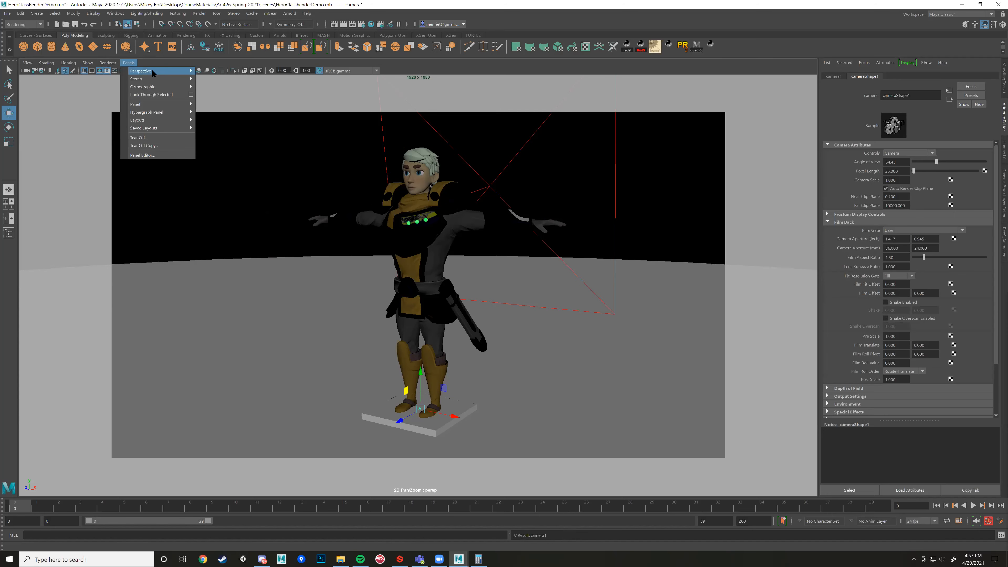
left_click(214, 71)
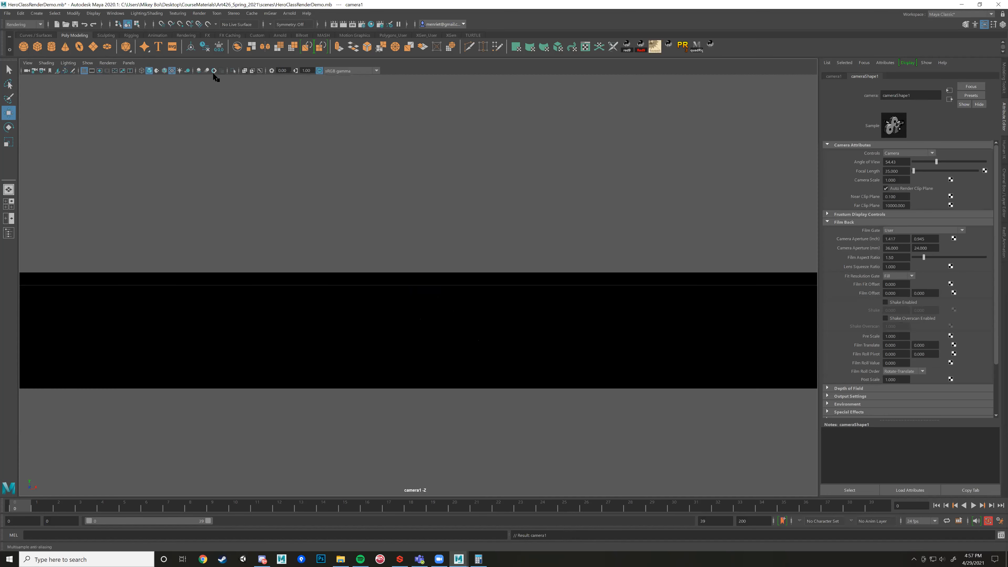
Pull camera1 back and angle it to show the full hero, with the resolution gate displayed.
scroll(440, 298, "down", 15)
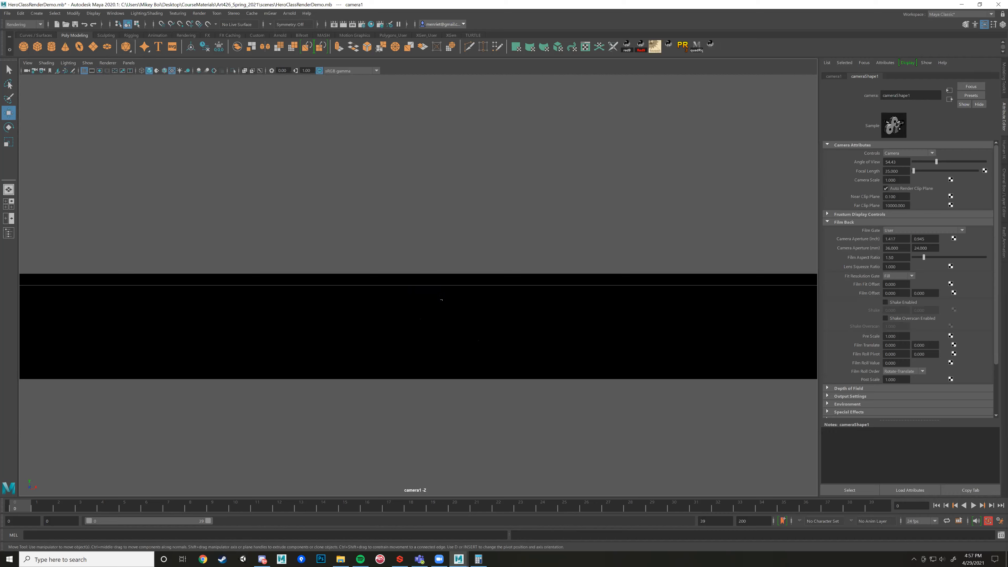
scroll(439, 297, "down", 10)
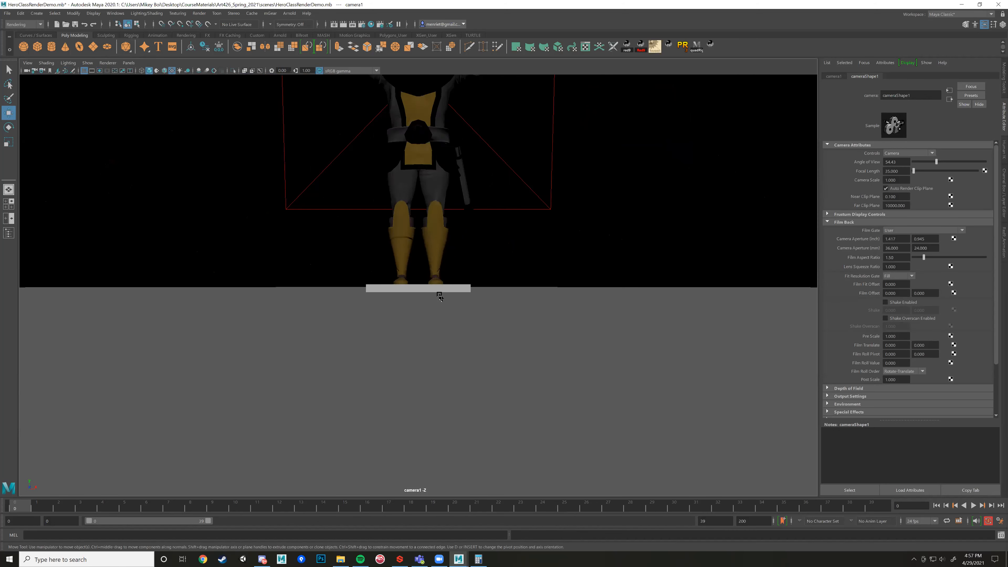
left_click_drag(423, 295, 398, 300, "alt")
middle_click_drag(398, 305, 400, 355, "alt")
left_click_drag(400, 354, 399, 346, "alt")
middle_click_drag(399, 346, 399, 390, "alt")
left_click(99, 71)
scroll(401, 322, "up", 3)
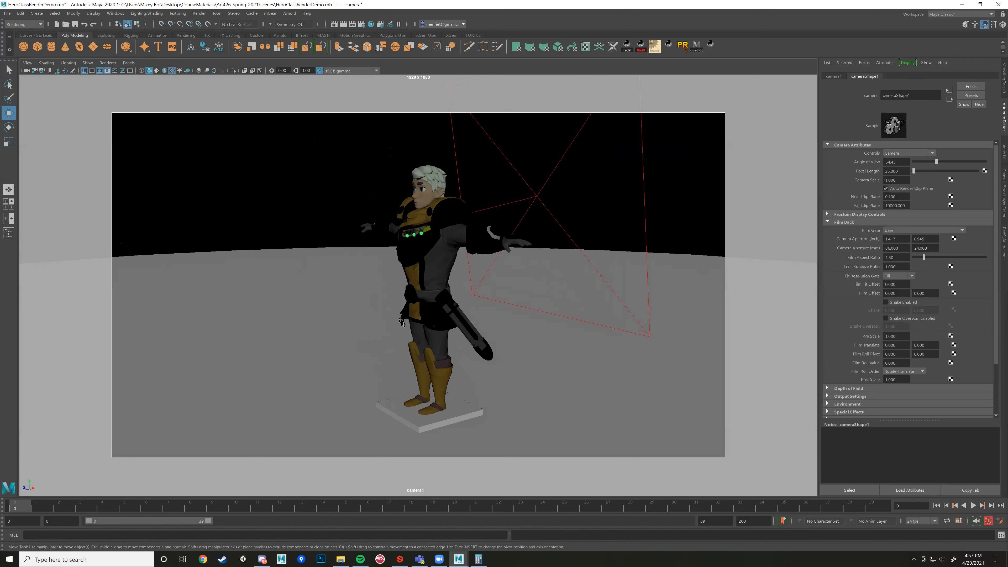
Refine the camera1 framing so the hero and his base fill the frame in a three-quarter view.
scroll(404, 321, "up", 3)
left_click_drag(404, 321, 422, 316, "alt")
scroll(422, 316, "down", 4)
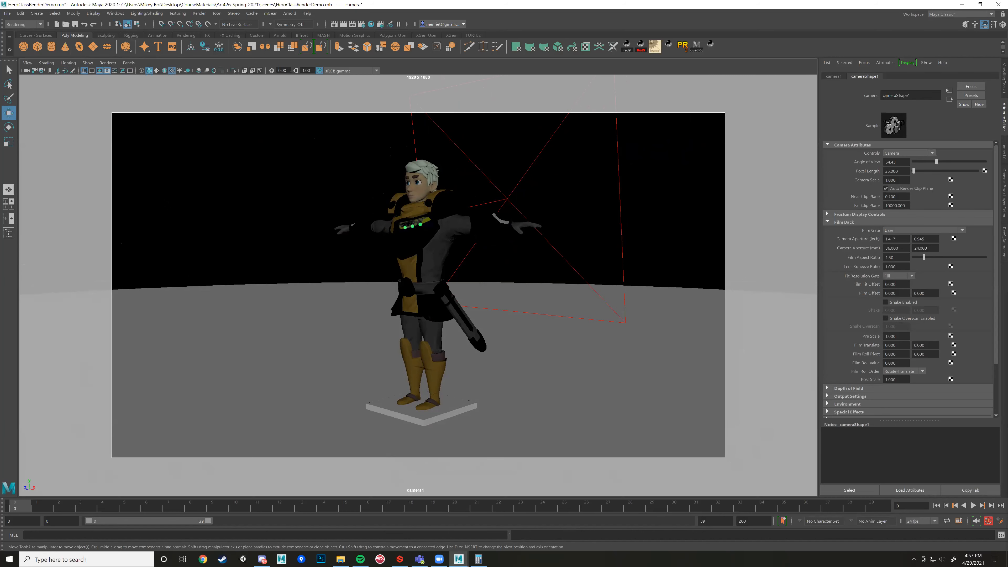
scroll(351, 255, "up", 2)
left_click_drag(366, 241, 348, 251, "alt")
scroll(358, 244, "down", 1)
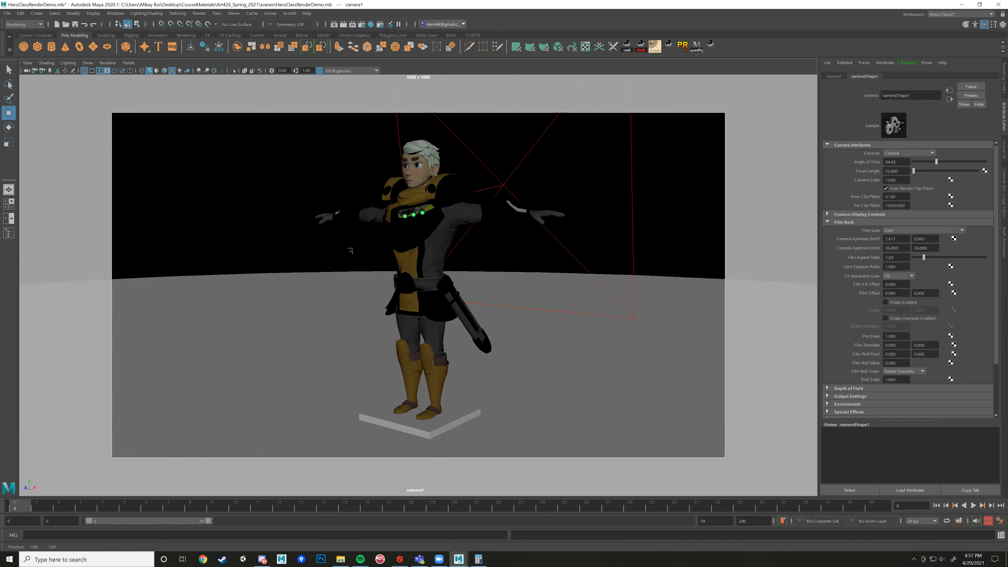
scroll(349, 252, "up", 1)
middle_click_drag(350, 251, 352, 248, "alt")
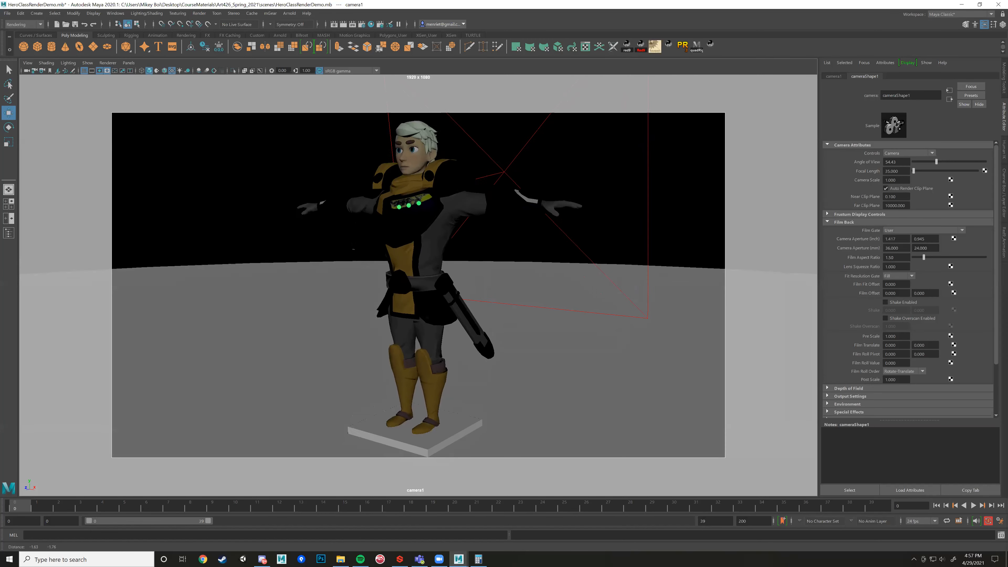
scroll(351, 248, "down", 1)
left_click_drag(329, 257, 323, 255, "alt")
left_click_drag(378, 187, 383, 189, "alt")
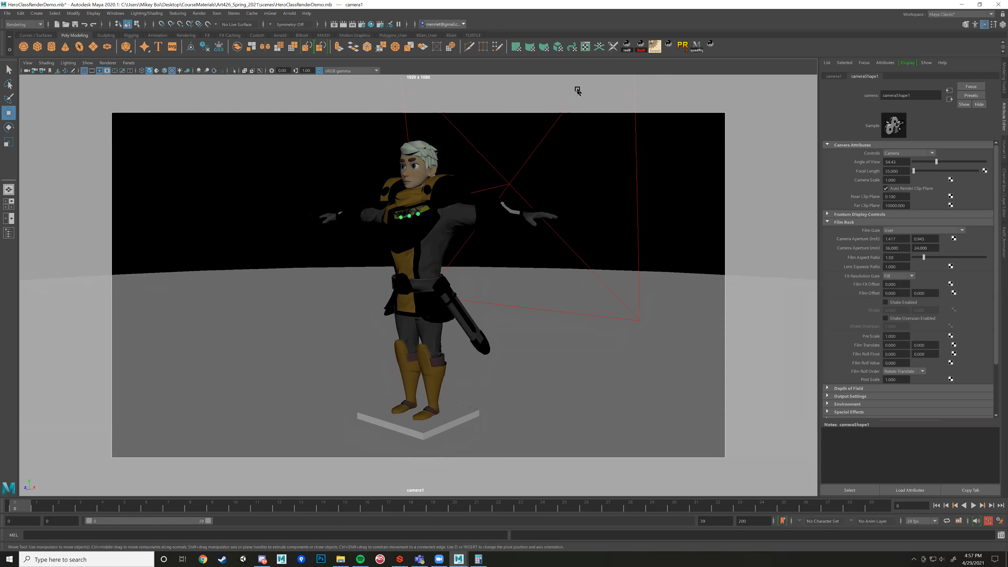
Return the viewport to the persp camera and scale up the camera1 icon to about 19.27 so it is easy to see.
left_click(128, 64)
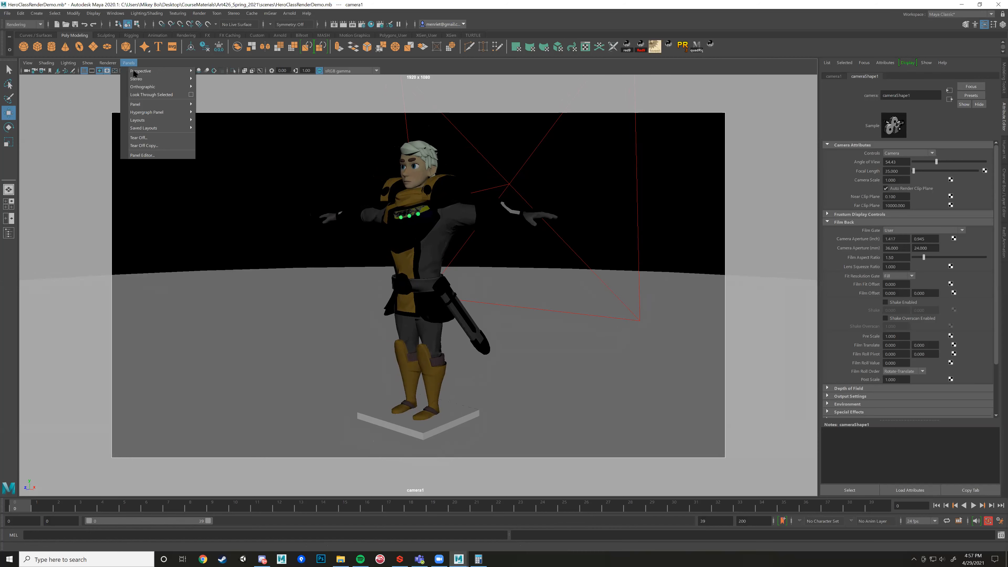
mouse_move(134, 73)
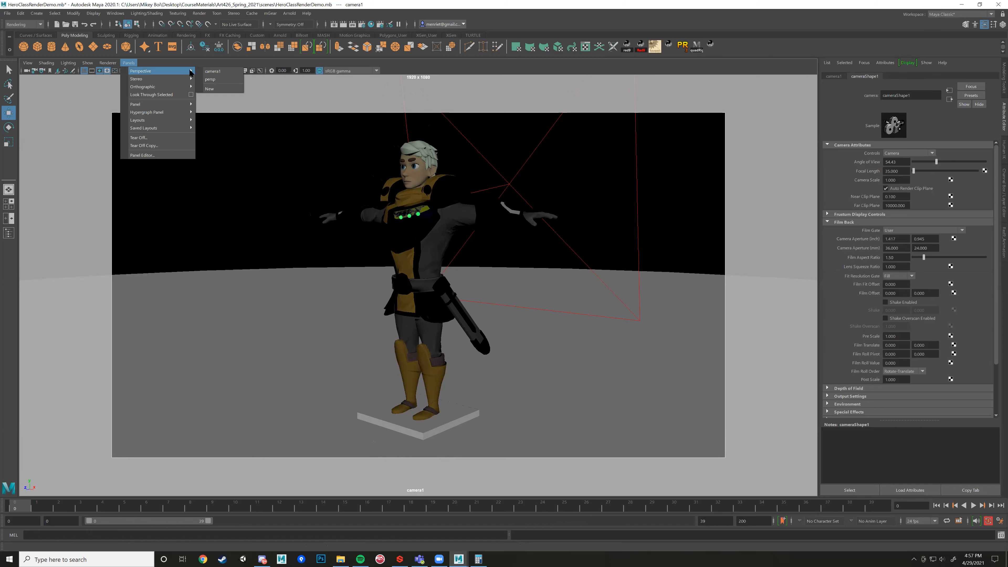
left_click(225, 80)
left_click_drag(382, 302, 427, 274, "alt")
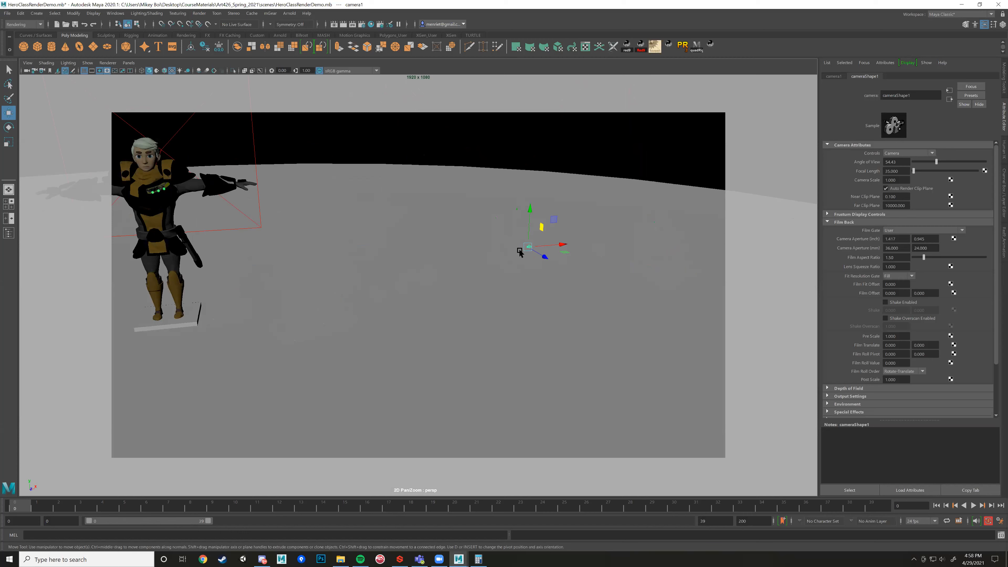
key("r")
left_click_drag(528, 253, 653, 269)
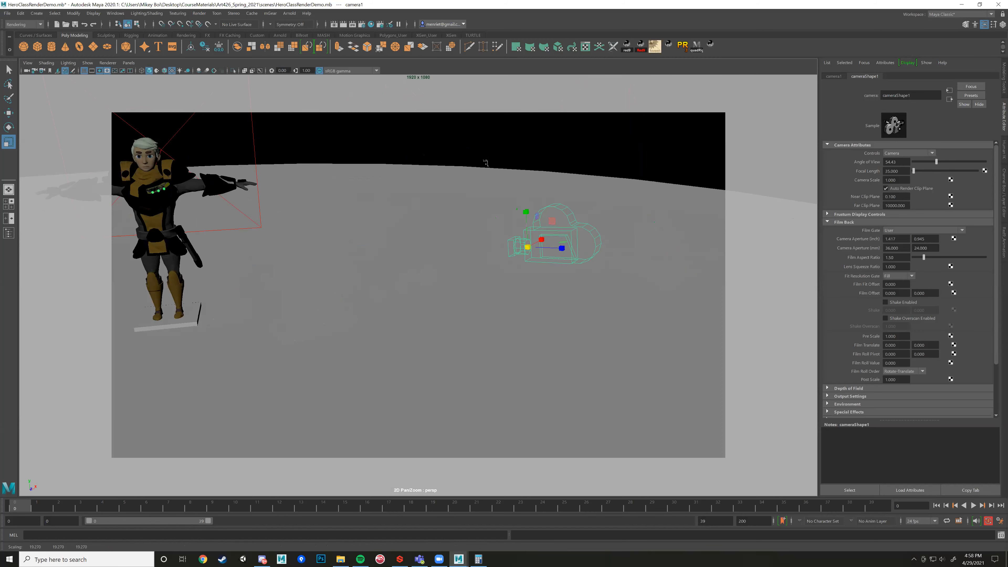
Show the four-view layout and make the side view look through camera1.
key("space")
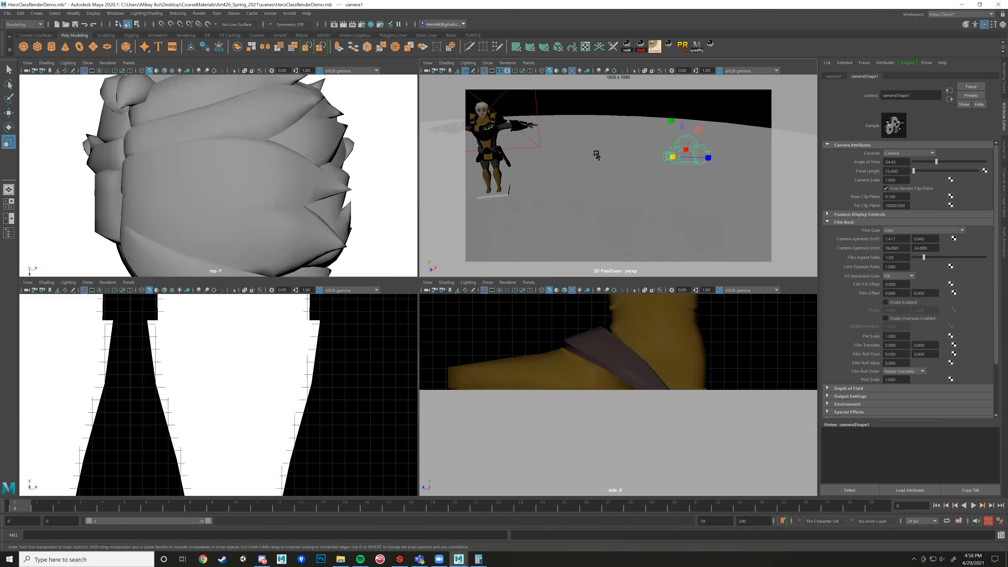
left_click(531, 282)
mouse_move(564, 290)
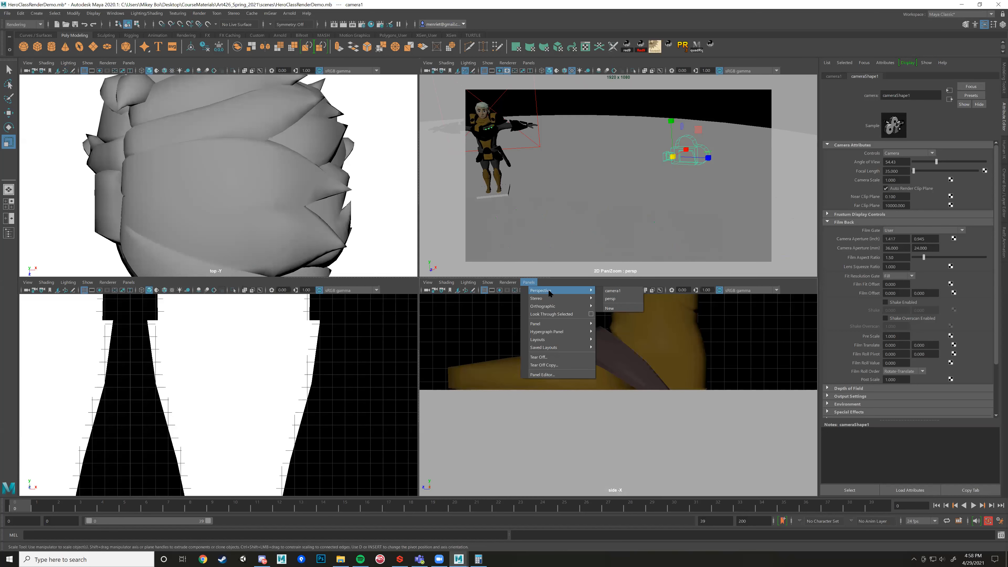
left_click(620, 293)
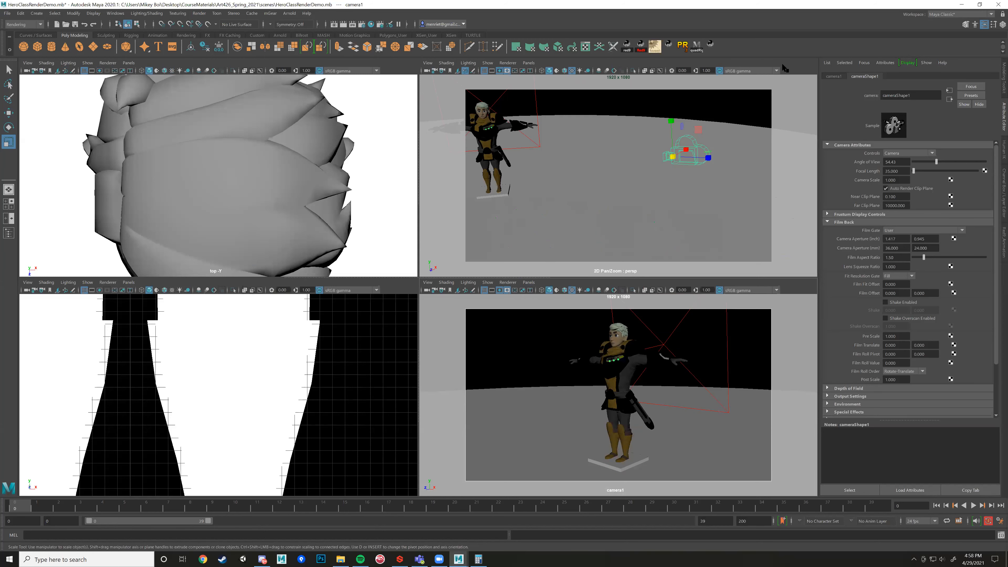
Examine camera1's position relative to the hero from several angles in the enlarged perspective view.
key("space")
left_click_drag(425, 246, 516, 306, "alt")
middle_click_drag(516, 306, 814, 385, "alt")
left_click_drag(556, 317, 441, 288, "alt")
right_click_drag(440, 288, 470, 294, "alt")
left_click_drag(471, 294, 488, 239, "alt")
middle_click_drag(489, 239, 338, 210, "alt")
scroll(585, 250, "down", 1)
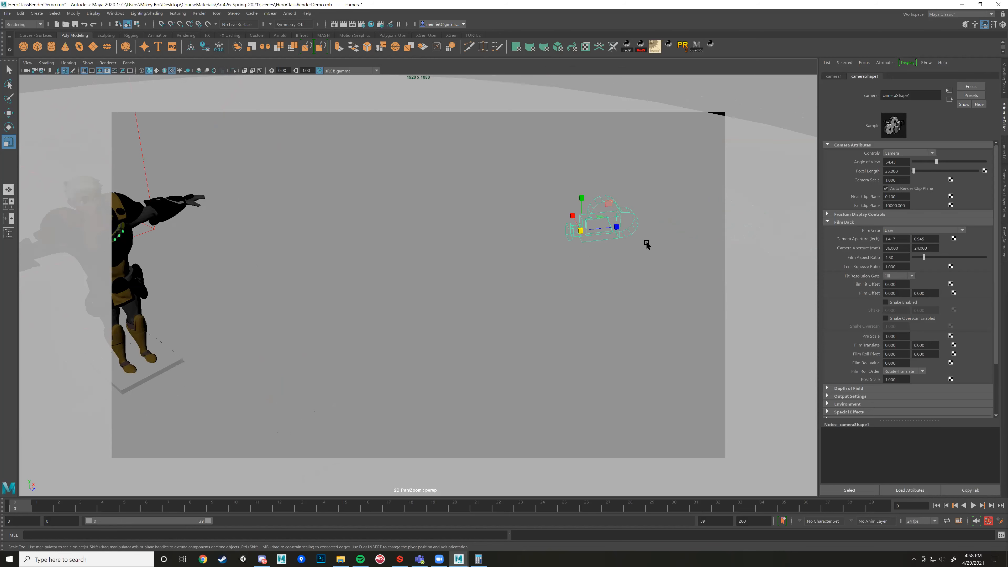
scroll(538, 245, "down", 2)
left_click_drag(474, 274, 369, 258, "alt")
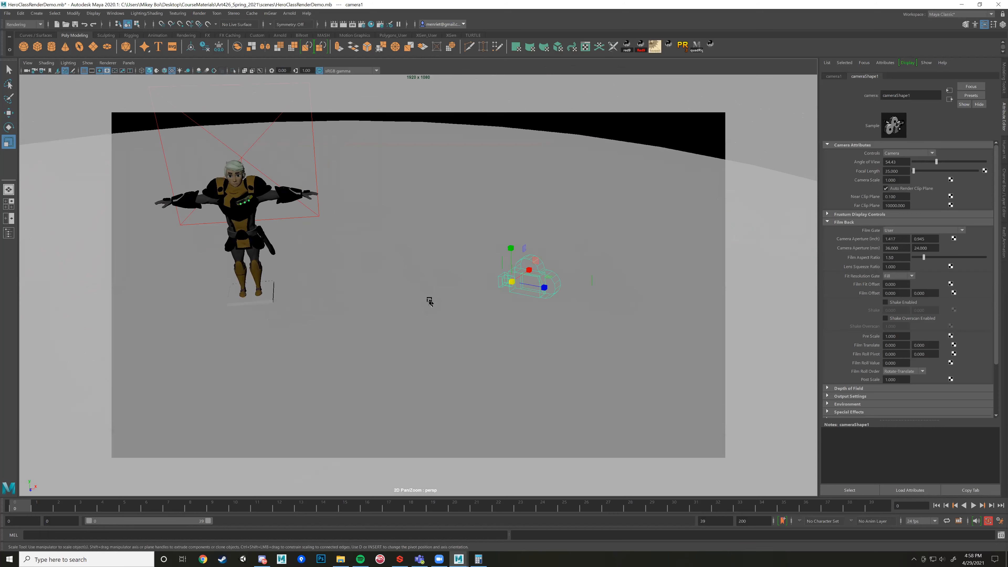
Frame the whole scene in the perspective view and compare it with the enlarged camera1 view.
key("space")
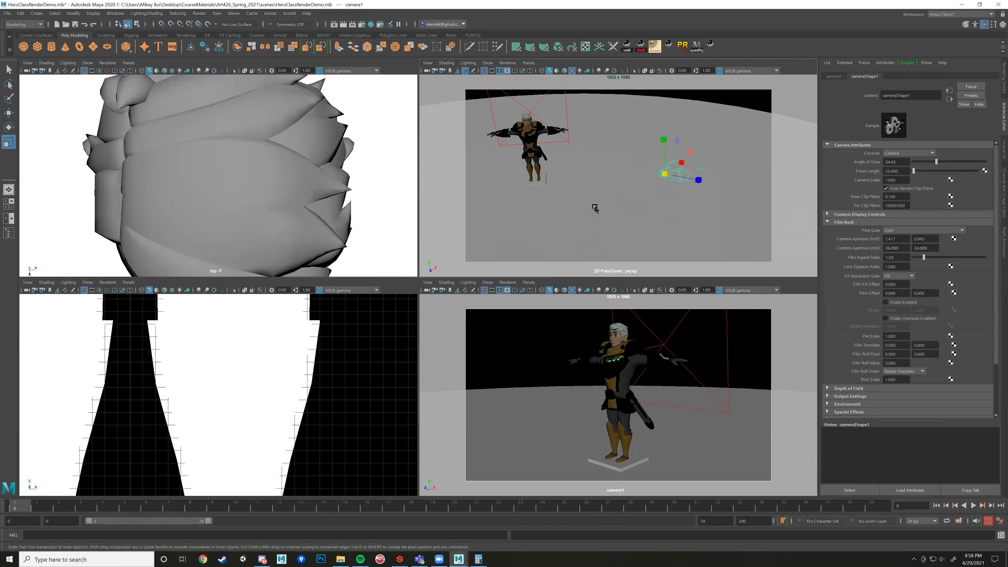
key("space")
key("a")
key("space")
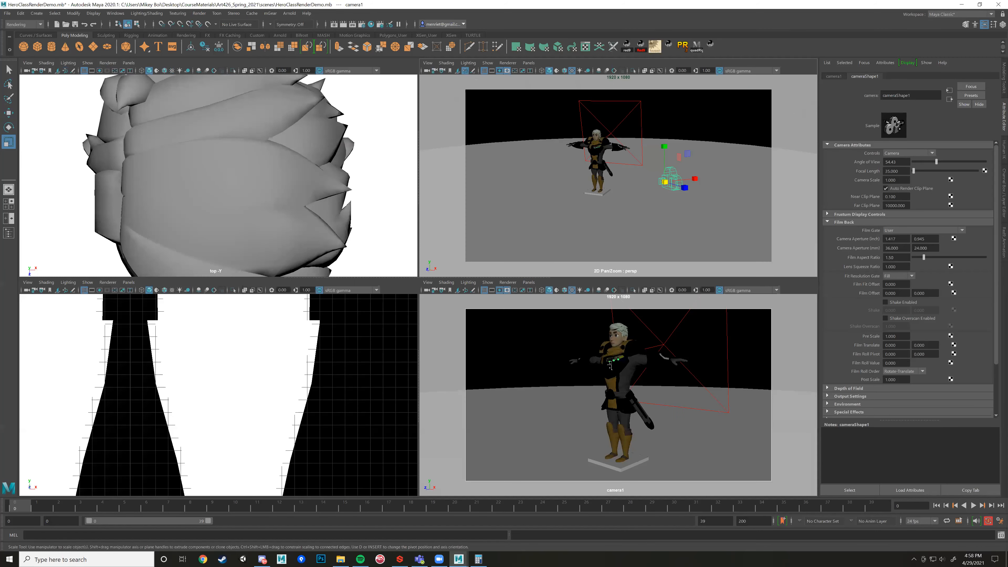
key("space")
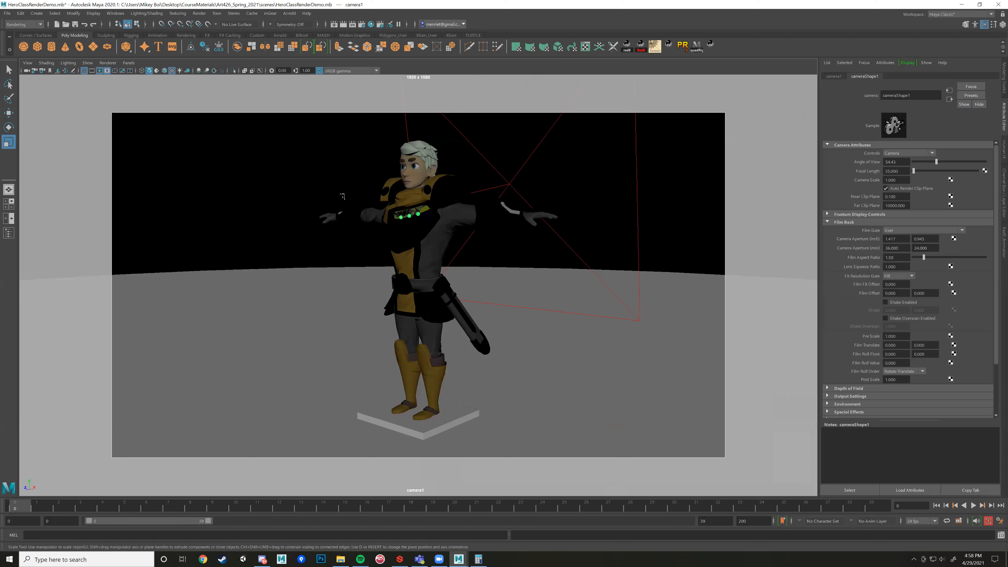
key("space")
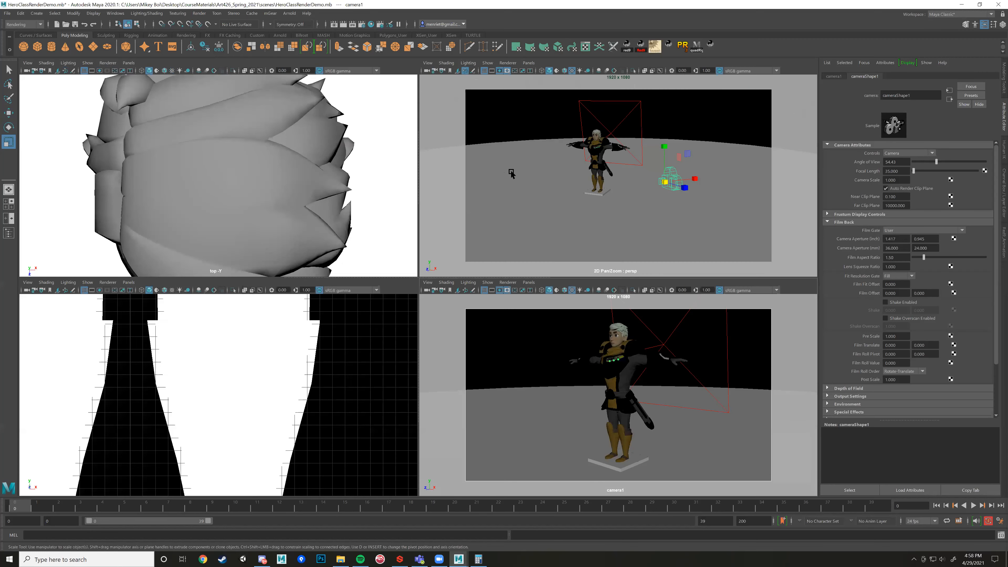
Select camera1 in the perspective view and place it in its own group.
left_click_drag(627, 198, 651, 198, "alt")
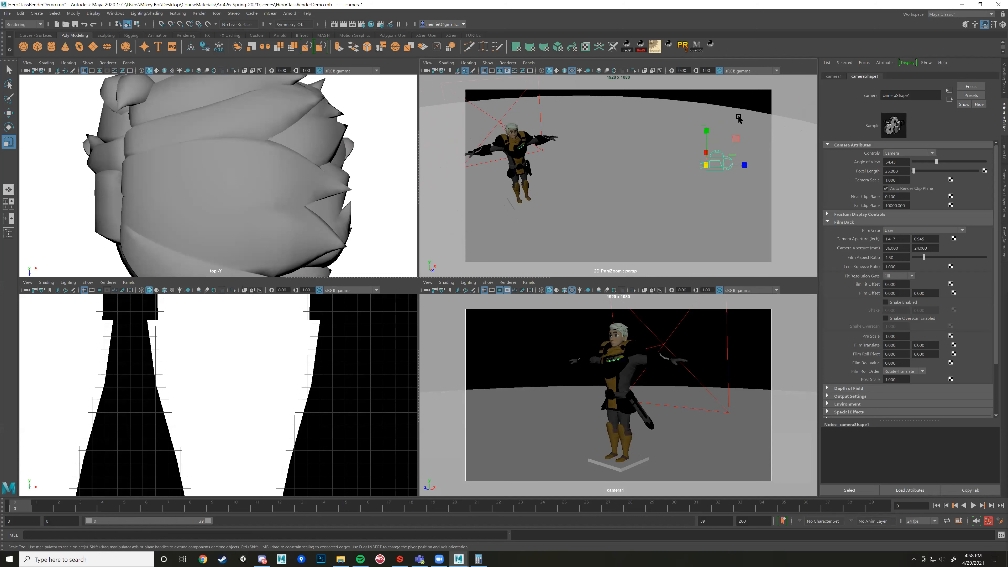
left_click(704, 162)
left_click_drag(651, 172, 661, 165, "alt")
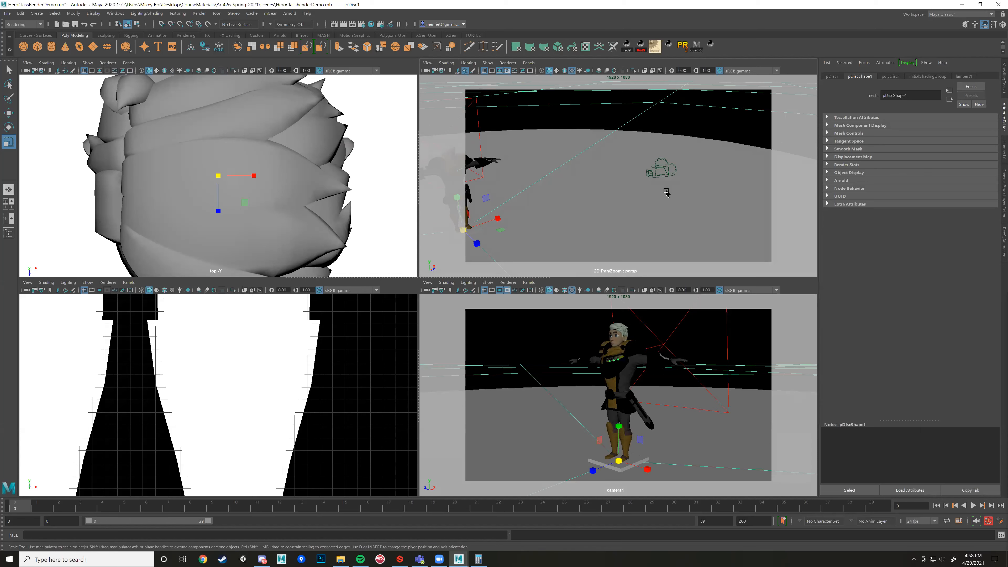
left_click(656, 164)
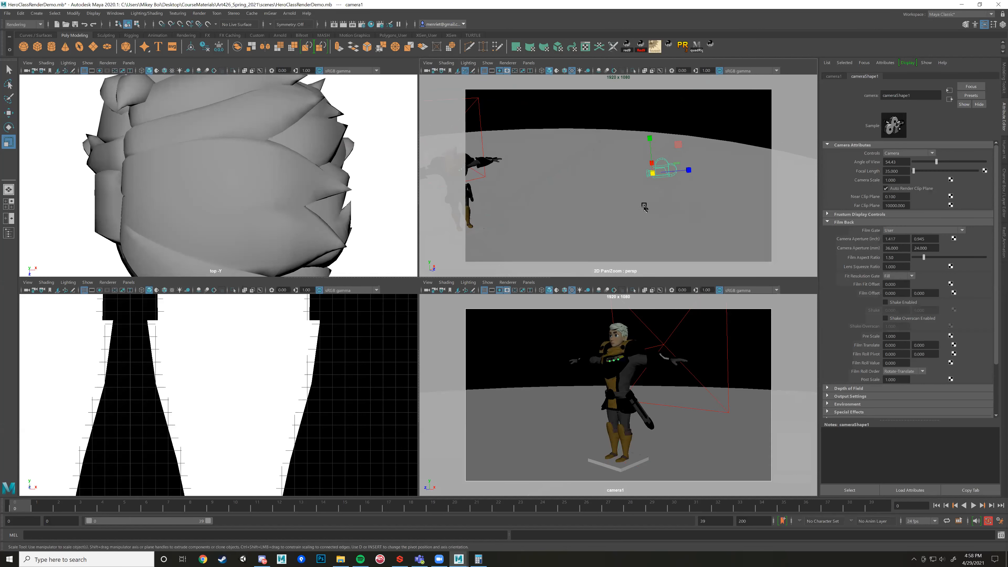
left_click_drag(644, 207, 644, 185, "alt")
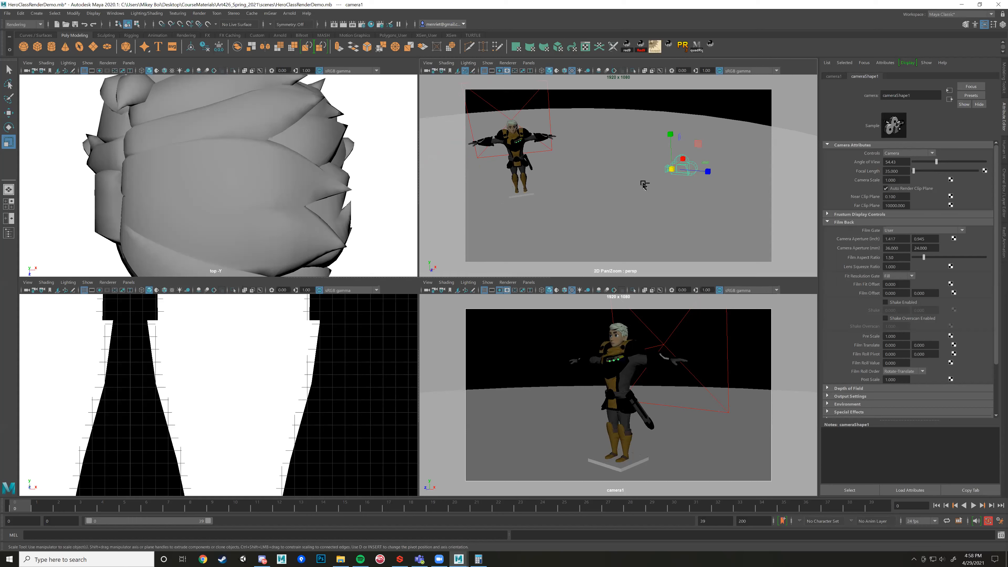
key("ctrl+g")
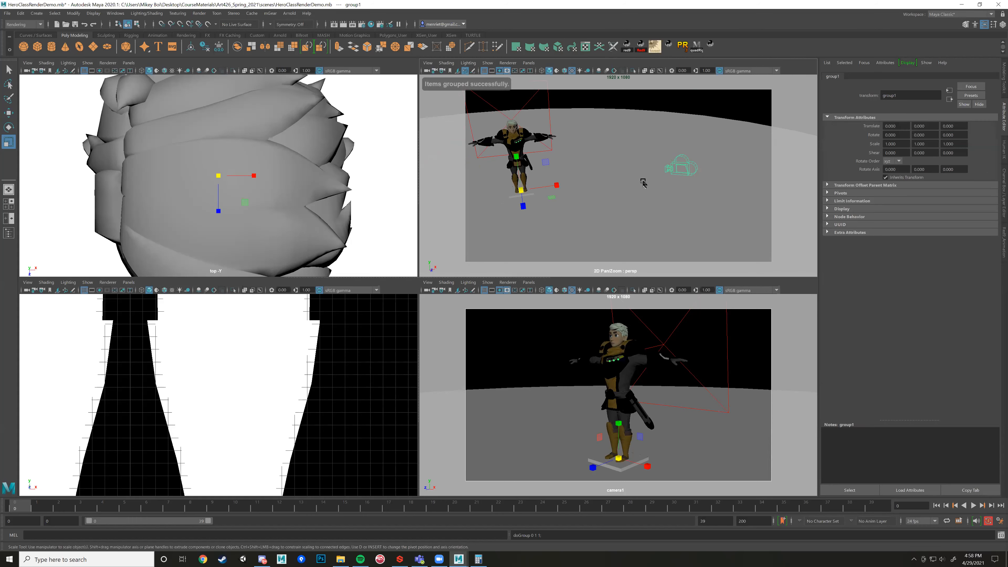
Open the Outliner beside the perspective view and expand group1 to inspect the camera1 node inside it.
left_click_drag(644, 181, 662, 189, "alt")
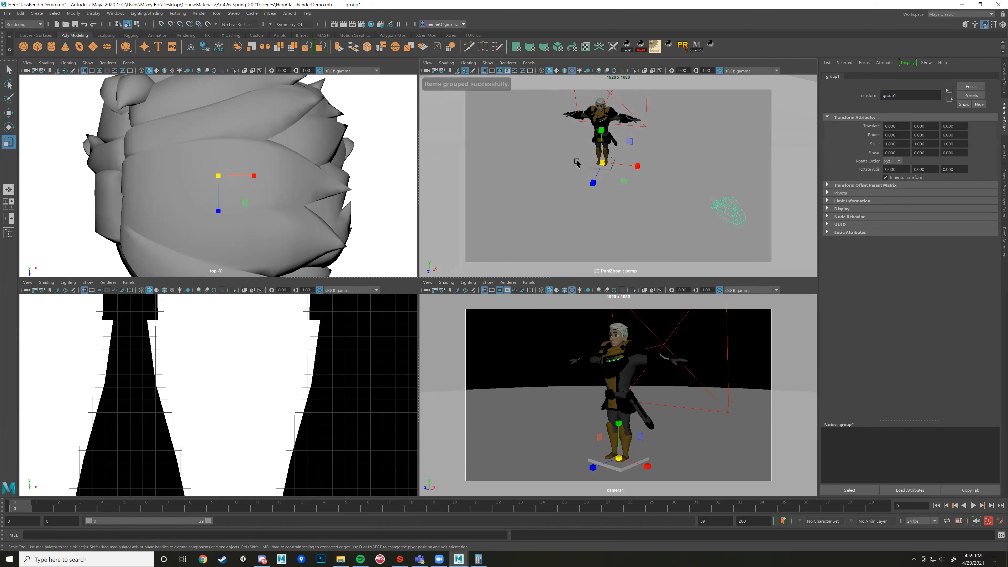
left_click(115, 13)
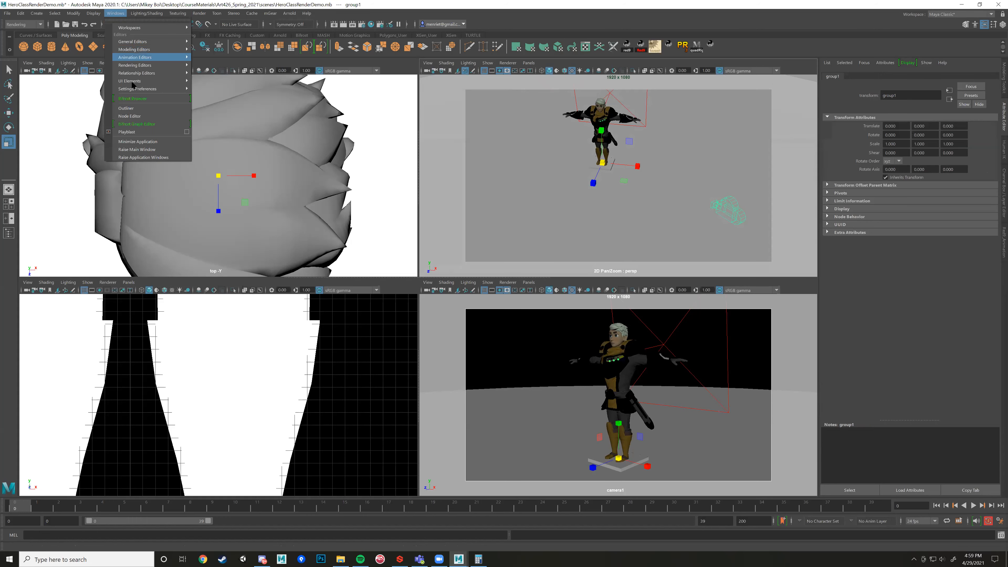
left_click(126, 109)
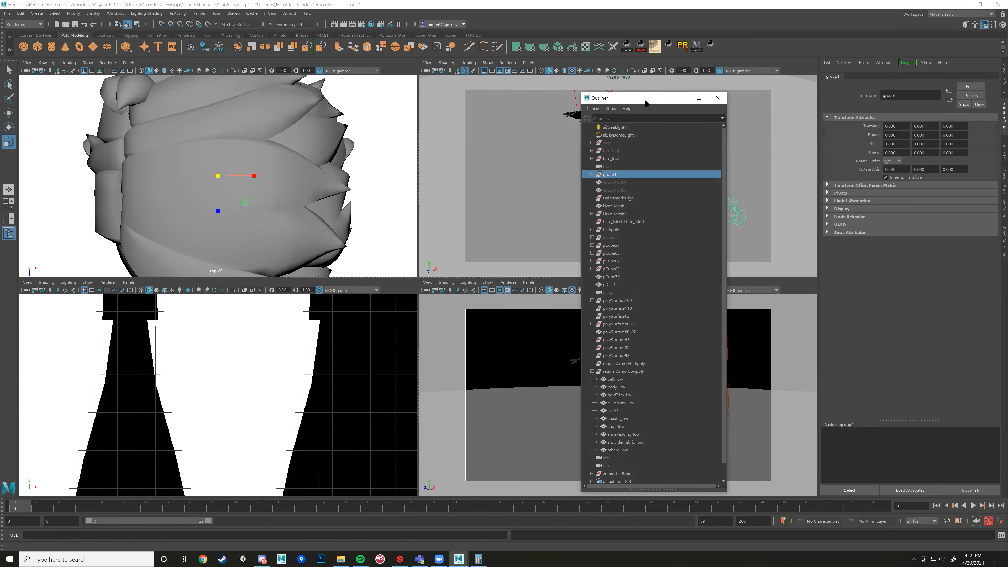
left_click_drag(612, 97, 418, 96)
left_click(378, 167)
left_click(403, 175)
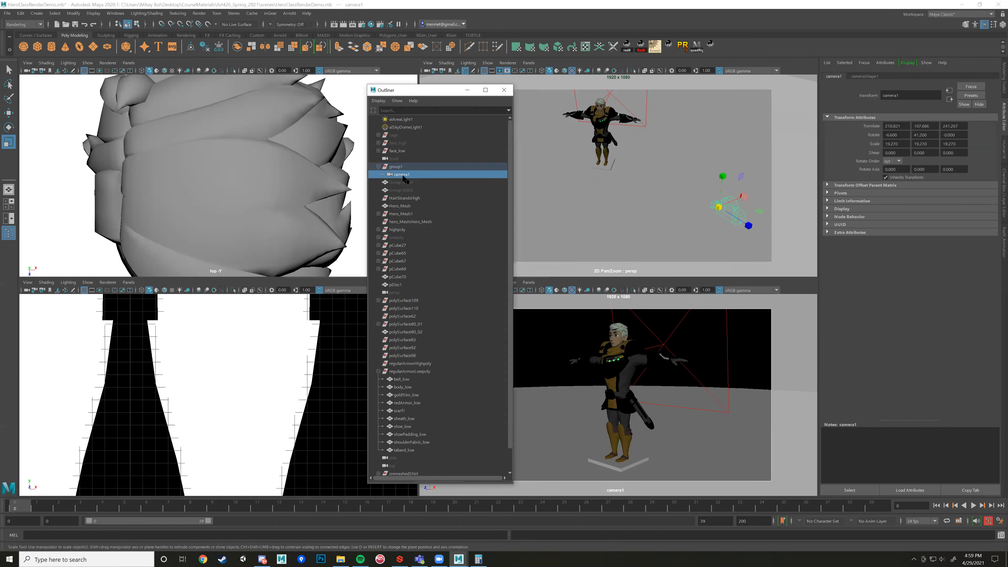
Try moving group1 down along Y to see camera1 follow, and undo the move.
left_click(396, 167)
key("w")
left_click_drag(601, 127, 622, 144)
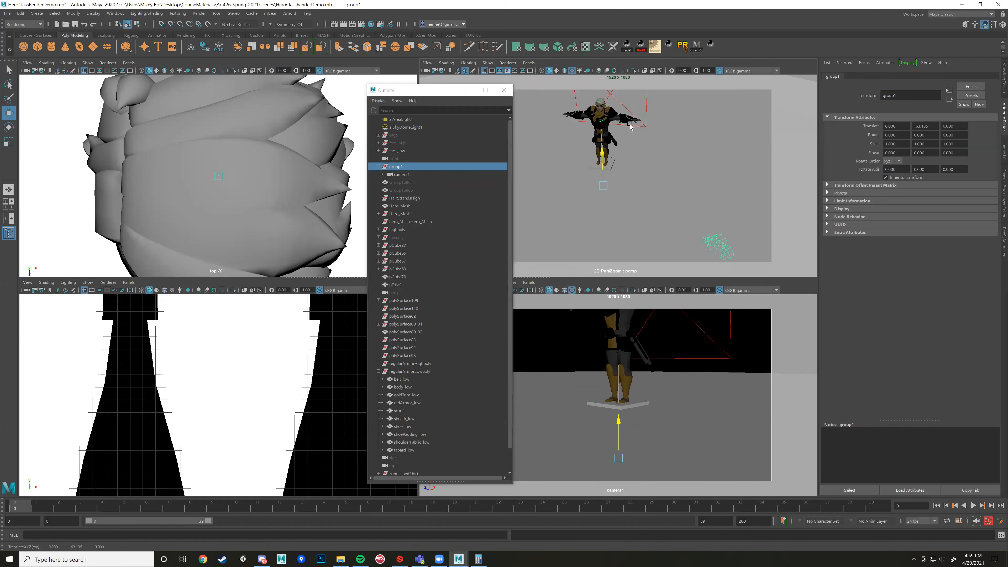
key("ctrl+z")
key("ctrl+z")
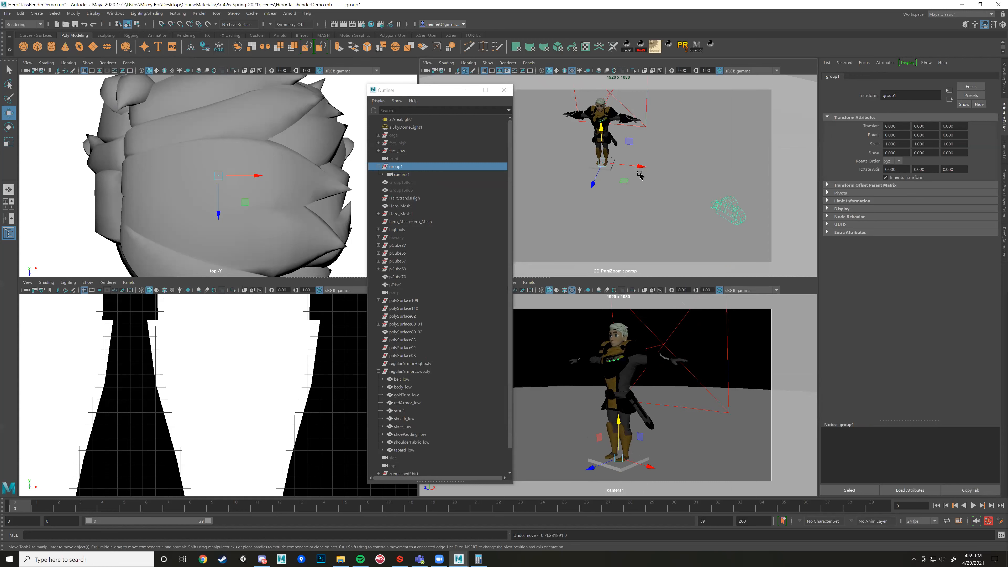
Rename group1 as camOrbitGroup.
double_click(405, 167)
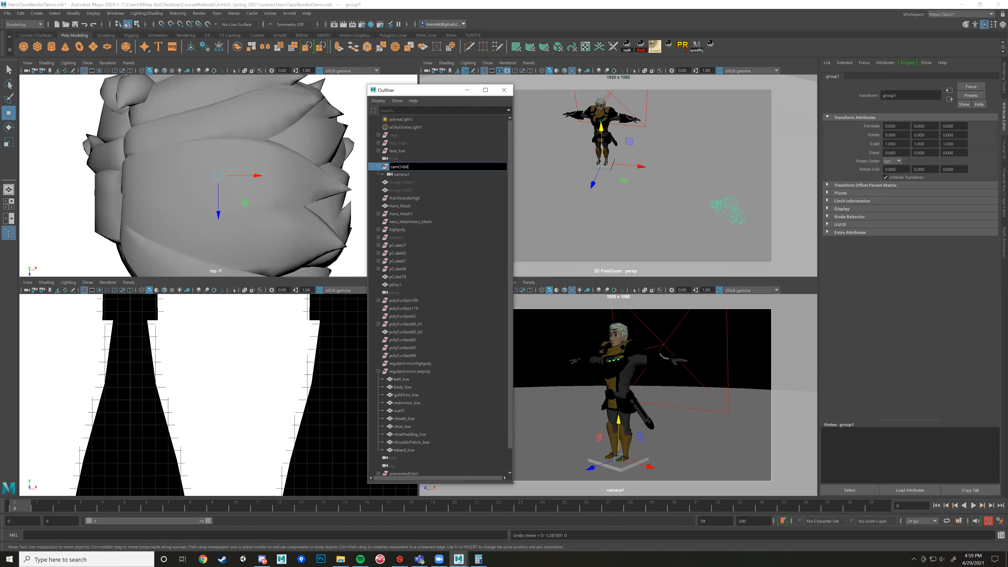
key("Return")
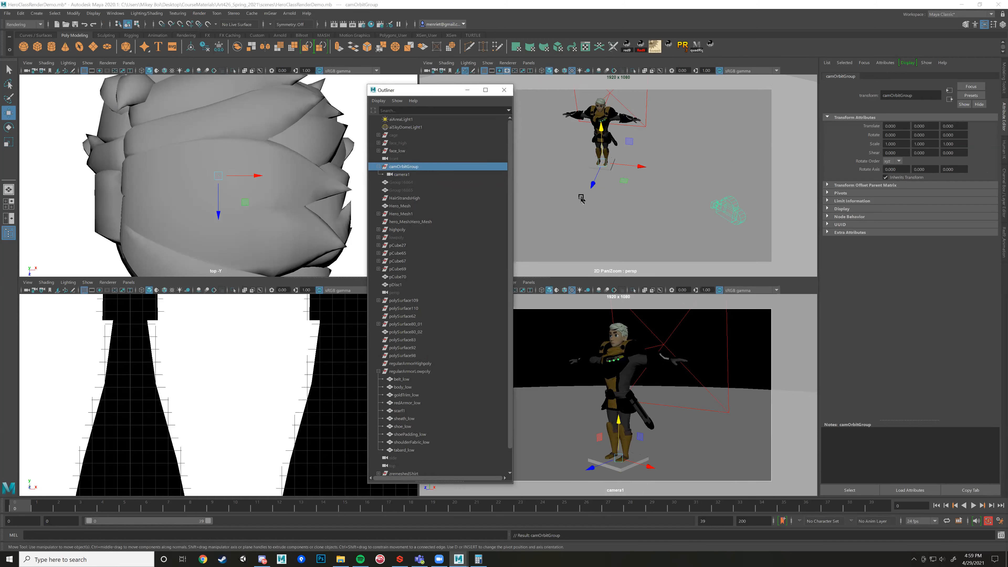
Try rotating camOrbitGroup about Y to swing the camera around the hero, and undo the rotation.
key("e")
left_click_drag(618, 183, 660, 225)
key("ctrl+z")
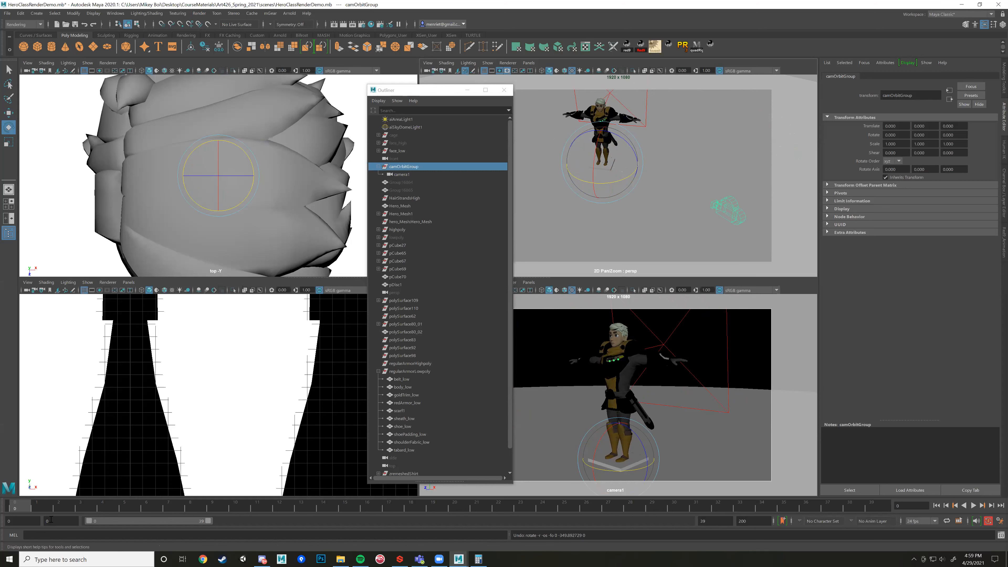
Set a key on camOrbitGroup's transforms at frame 0.
key("alt+v")
left_click_drag(22, 510, 14, 510)
left_click(411, 168)
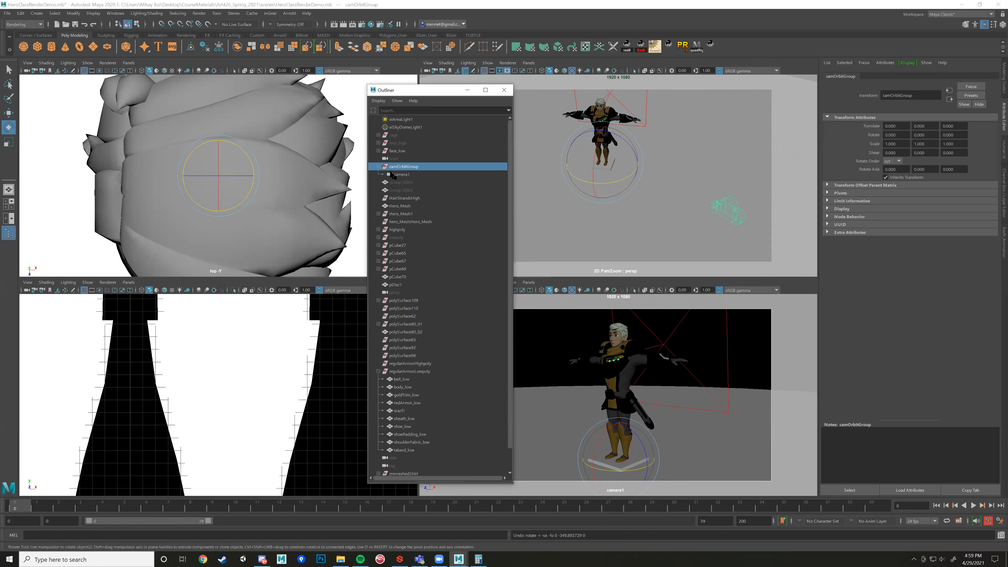
key("s")
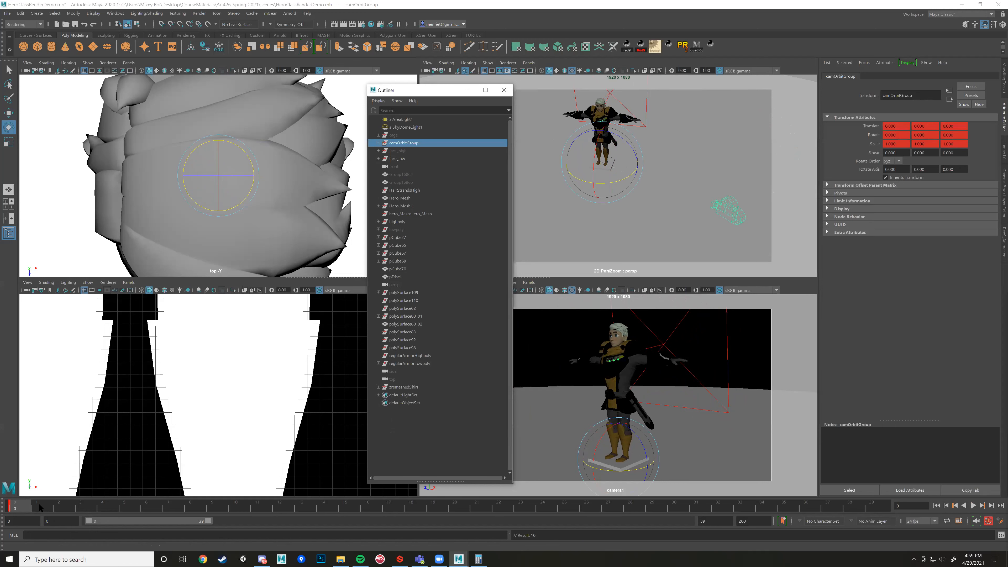
Set the end of the playback range to frame 40 and go to that frame.
key("alt+v")
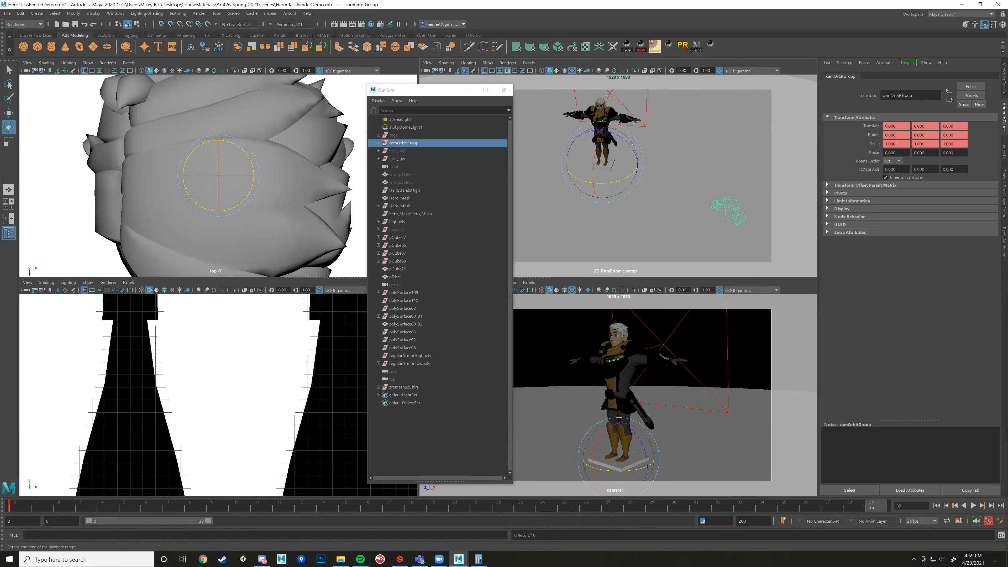
key("Return")
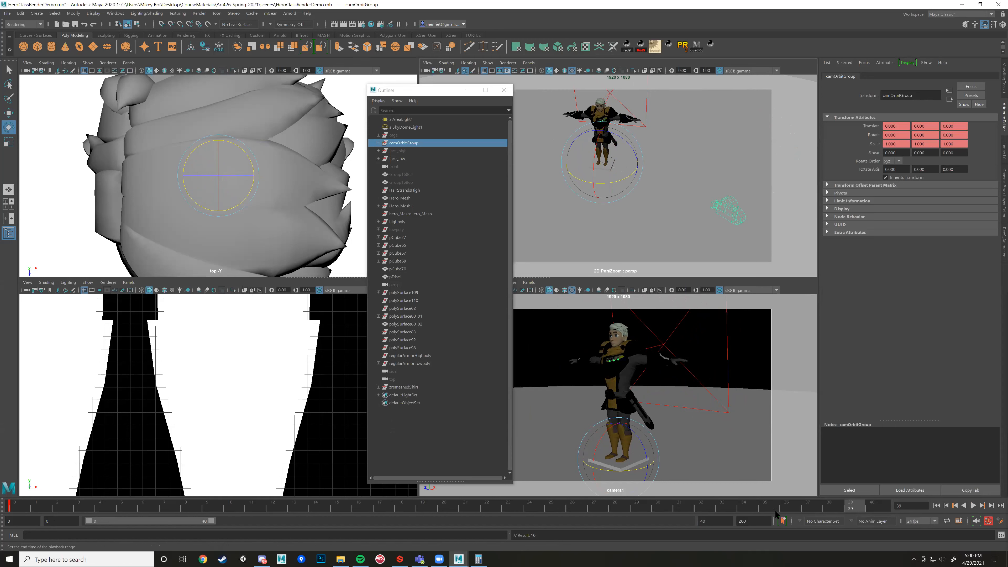
left_click(881, 509)
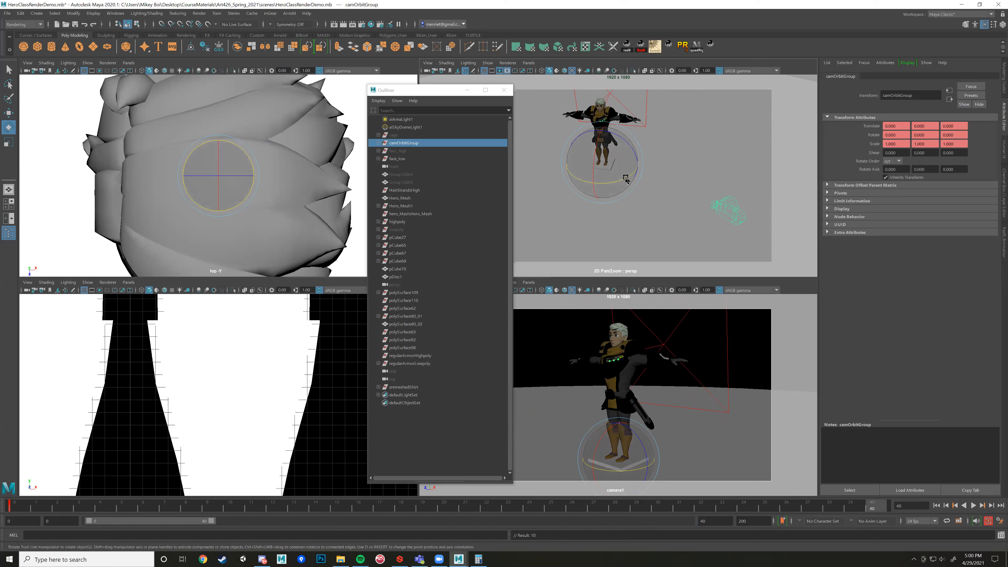
Rotate camOrbitGroup around the hero and key it at frame 40 with Rotate Y set to -360.
left_click_drag(625, 181, 641, 209)
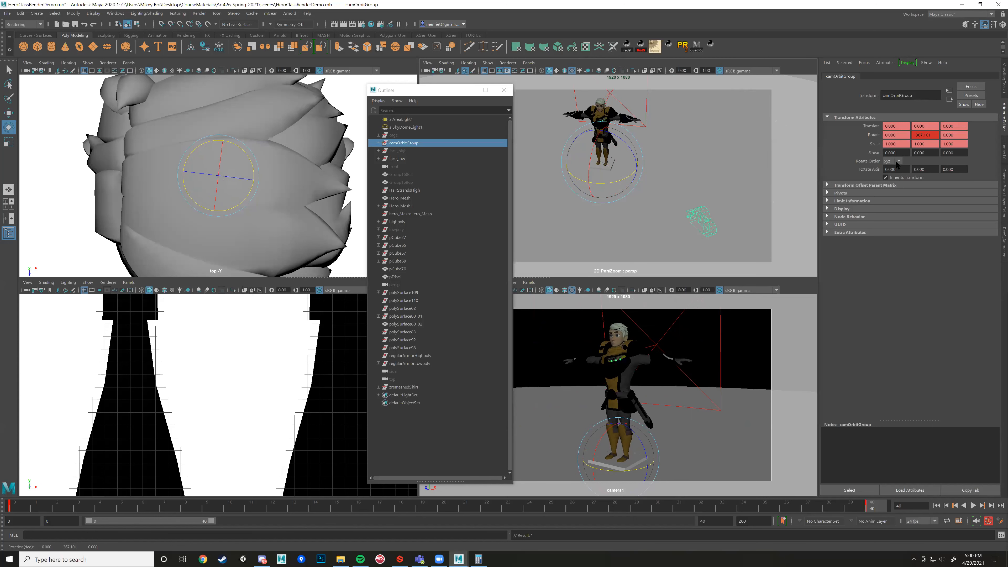
left_click(1001, 200)
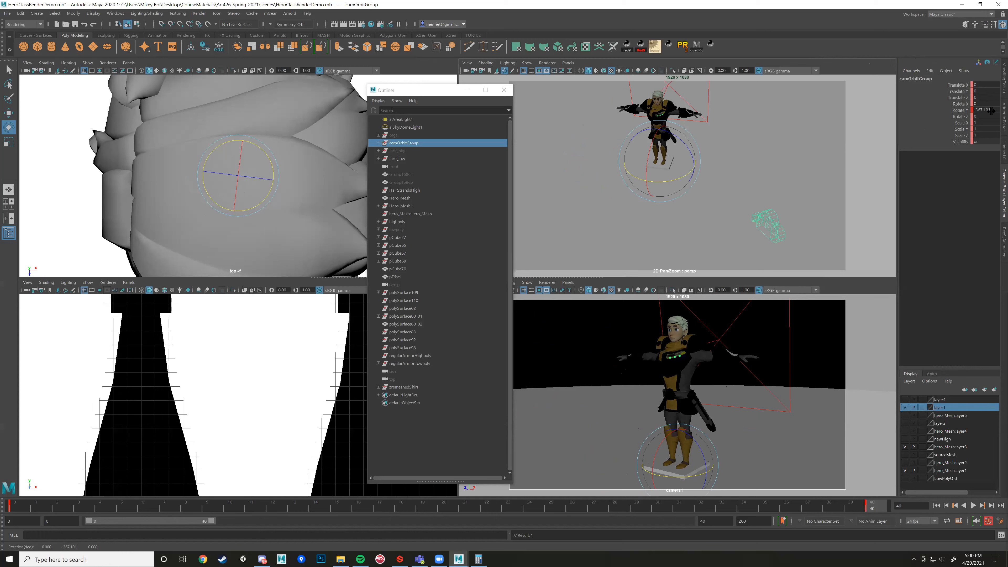
left_click(978, 111)
type("-360")
key("Return")
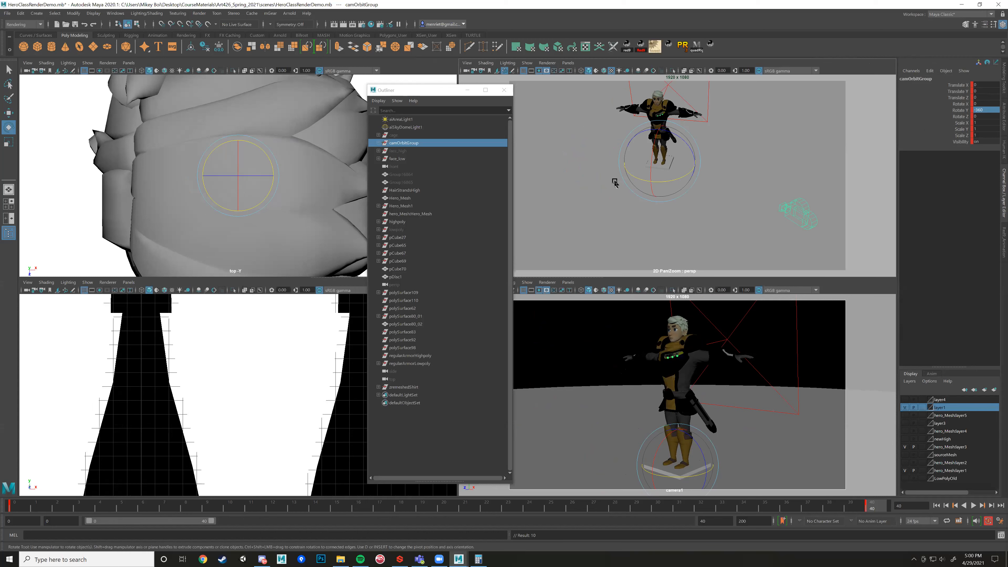
Expand camOrbitGroup in the Outliner to check the camera1 inside it, and reselect the group.
left_click(378, 143)
left_click(399, 150)
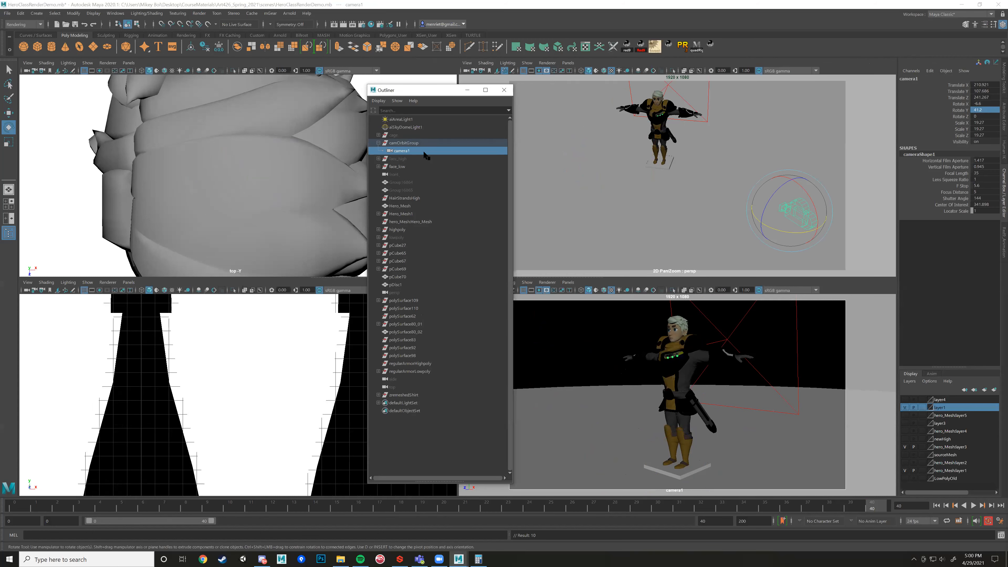
left_click(415, 143)
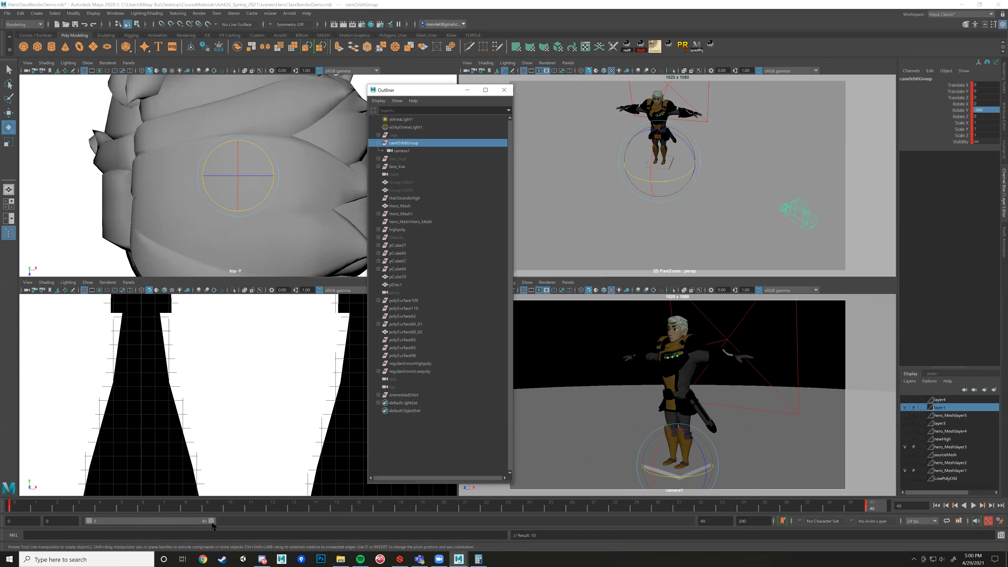
Maximize the camera1 view, move the Outliner out of the way and play the camera orbit from frame 0.
left_click(21, 507)
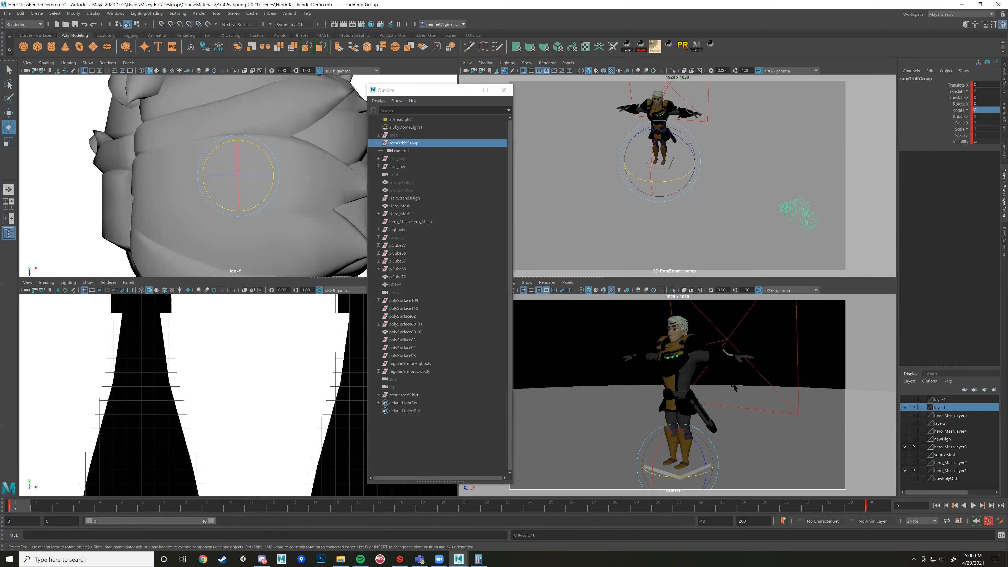
key("space")
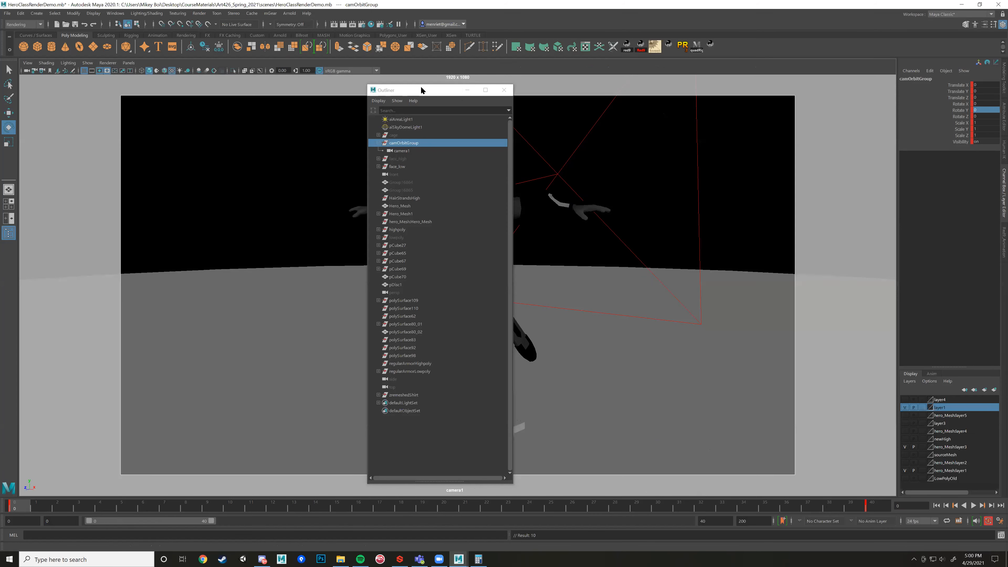
left_click_drag(422, 89, 99, 77)
left_click(974, 506)
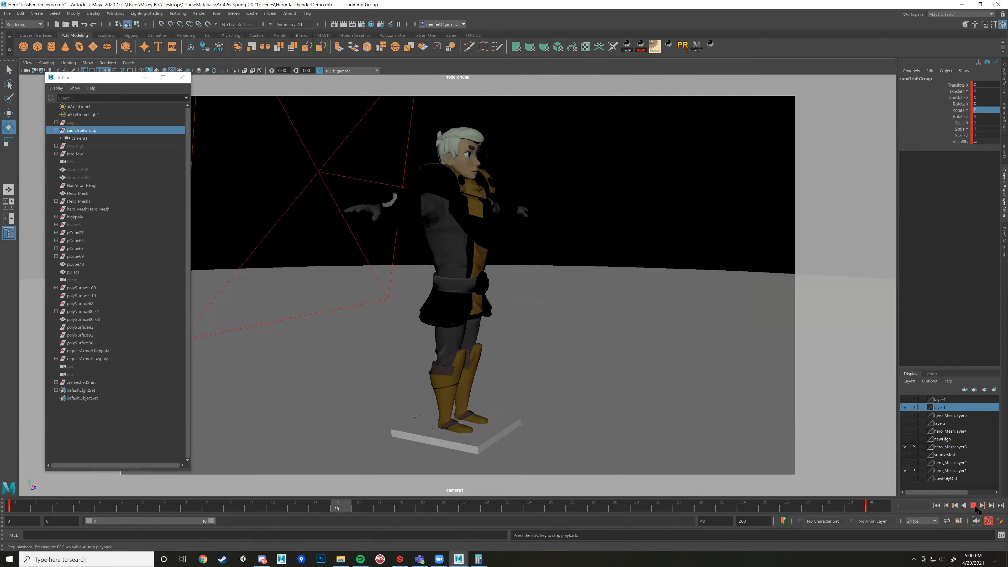
left_click(973, 505)
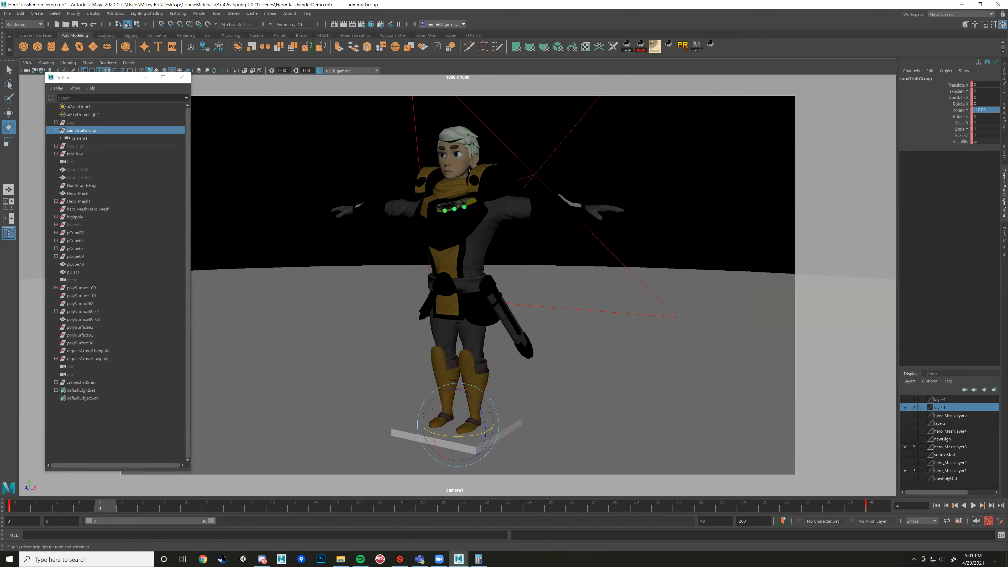
Set the tangents of camOrbitGroup's key at frame 0 to Linear.
left_click(13, 510)
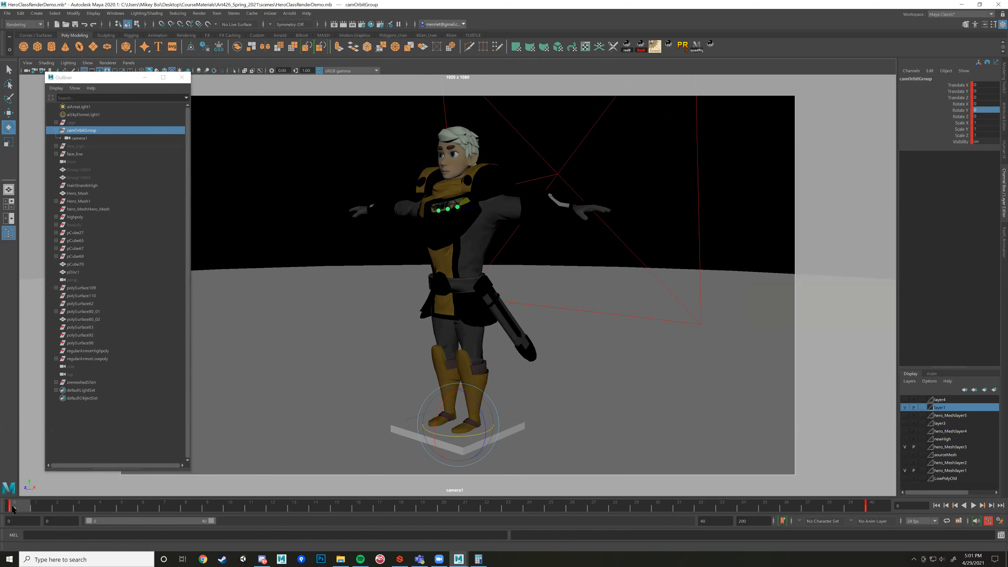
right_click(14, 509)
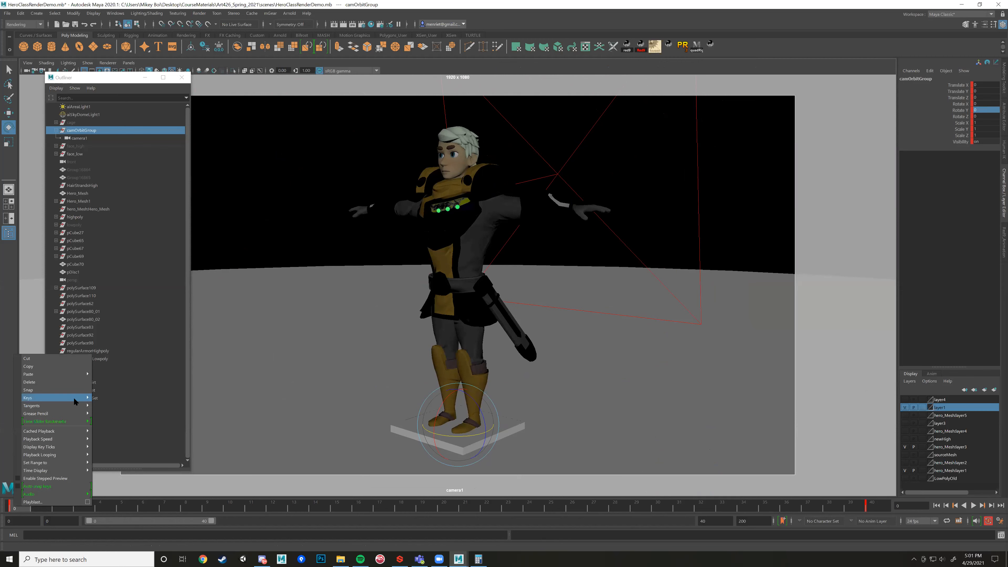
mouse_move(79, 406)
left_click(115, 414)
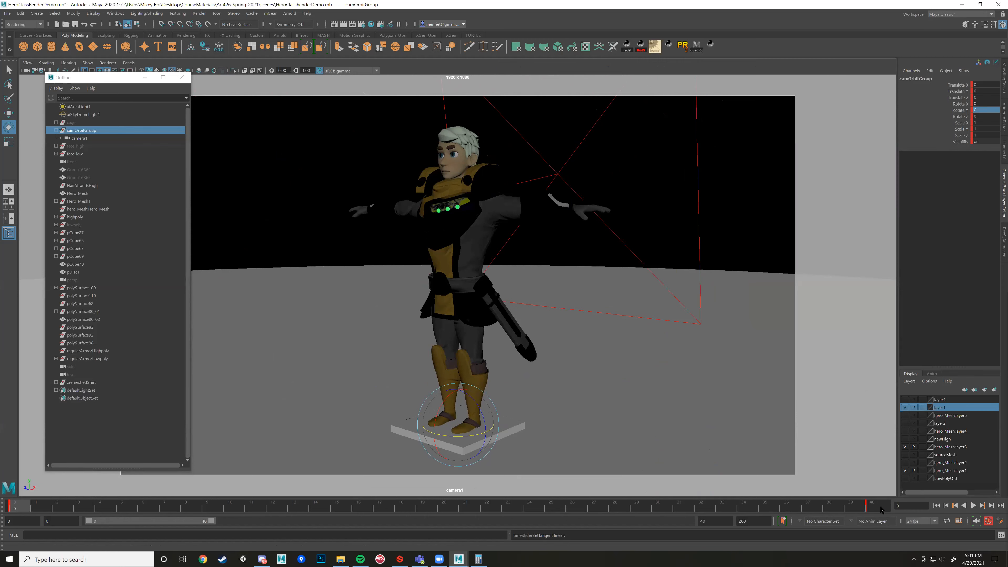
Set the tangents of camOrbitGroup's key at frame 40 to Linear.
left_click(867, 508)
right_click(868, 511)
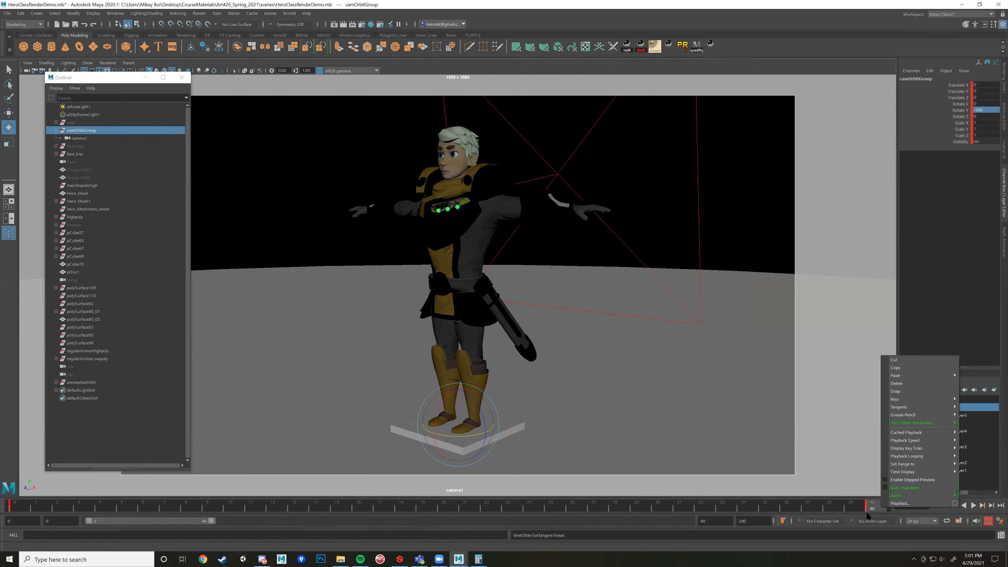
left_click(876, 512)
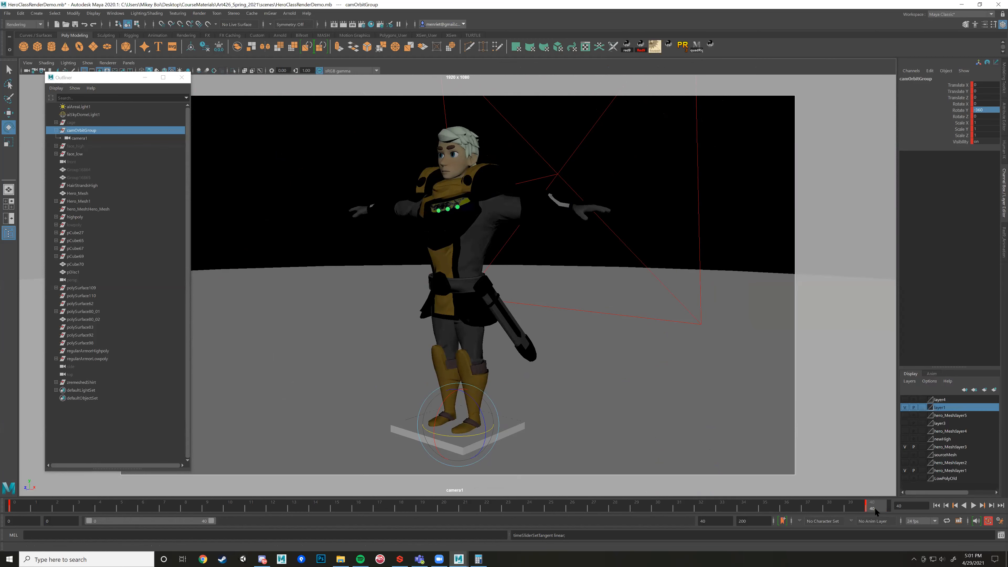
right_click(877, 511)
mouse_move(921, 409)
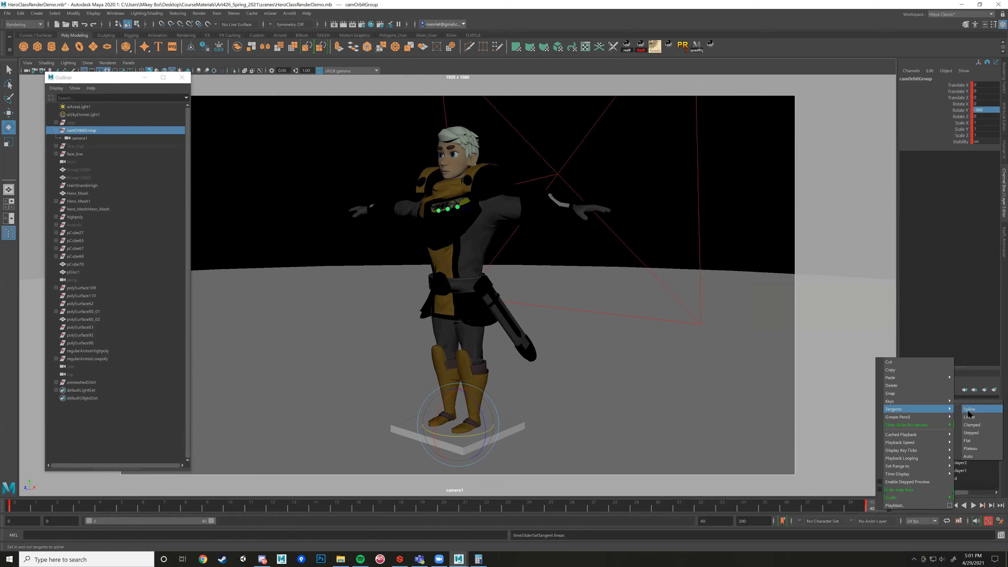
left_click(978, 418)
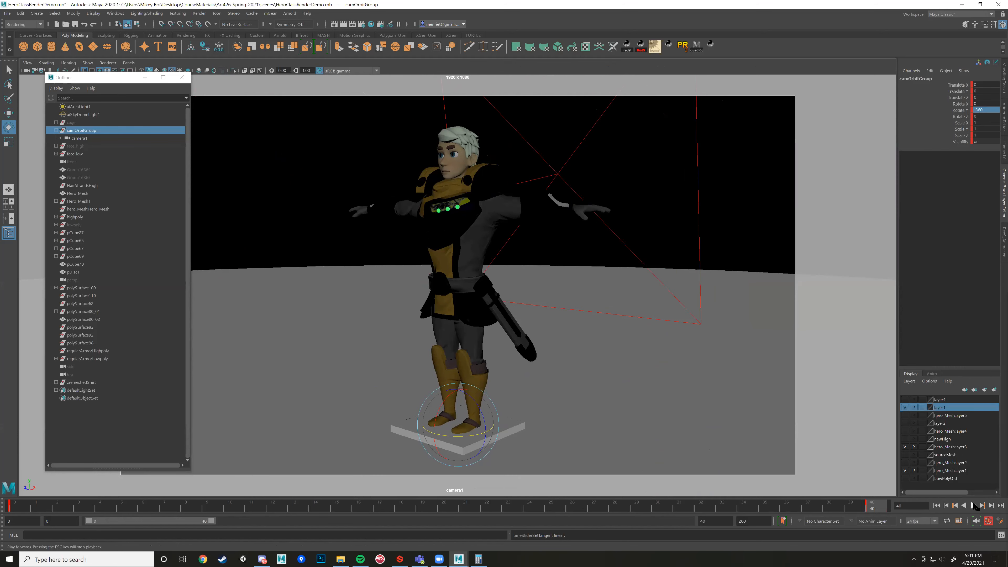
Play the orbit again to check its constant speed, and compare the first frame with frame 40.
left_click(973, 505)
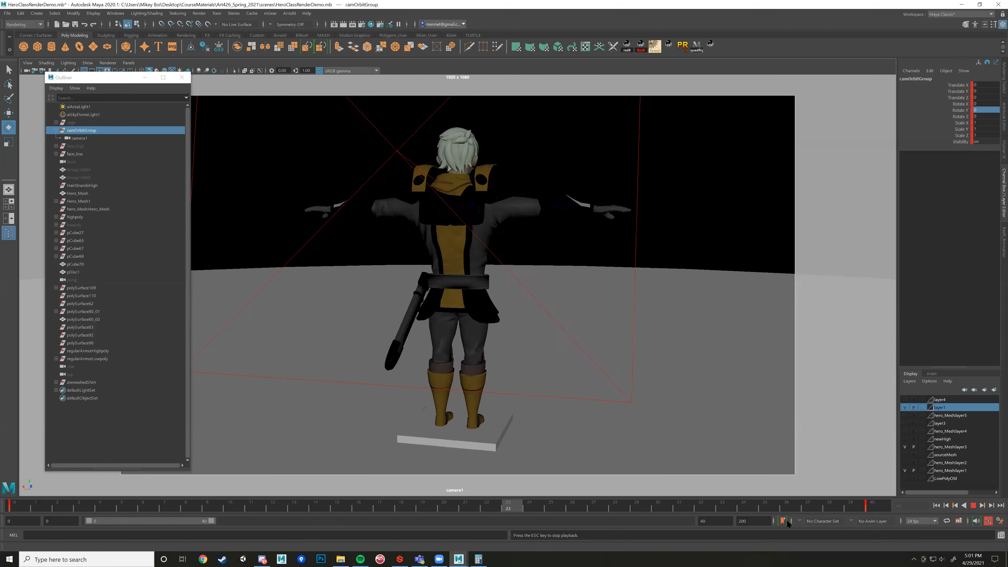
left_click(973, 506)
left_click(873, 506)
left_click(19, 508)
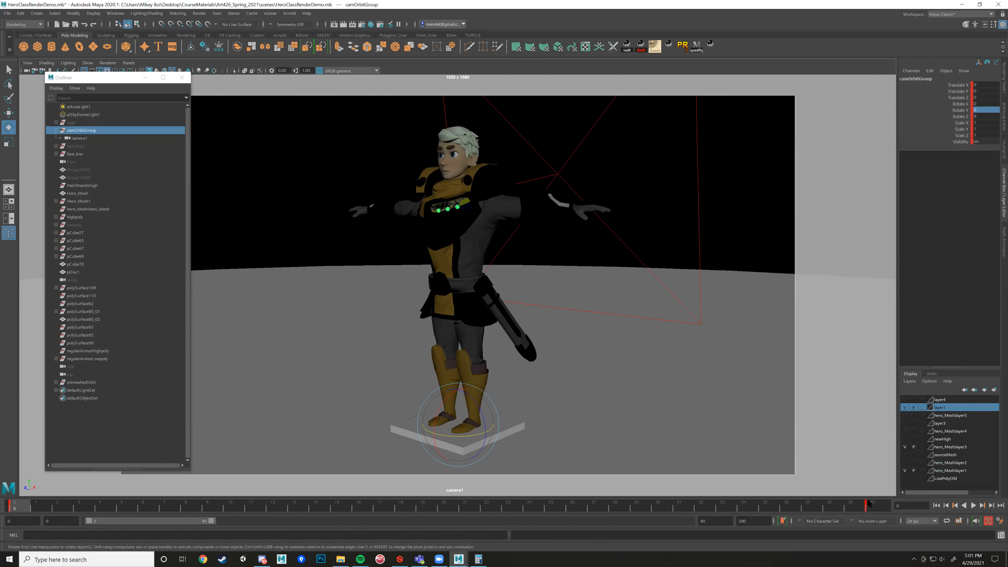
left_click(872, 507)
Set the playback range to end at frame 39, play the loop and return to frame 0.
left_click(701, 521)
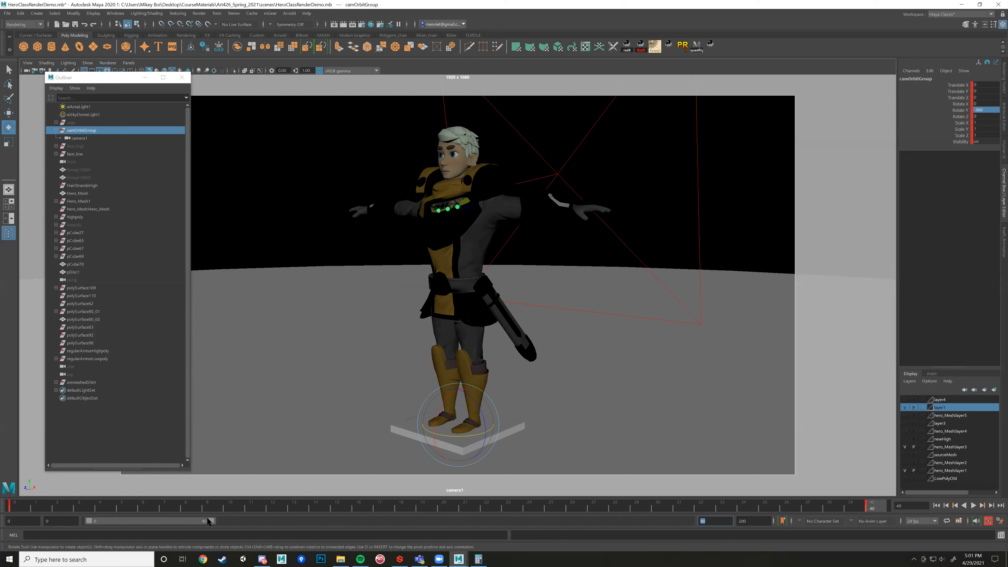
left_click_drag(209, 522, 208, 522)
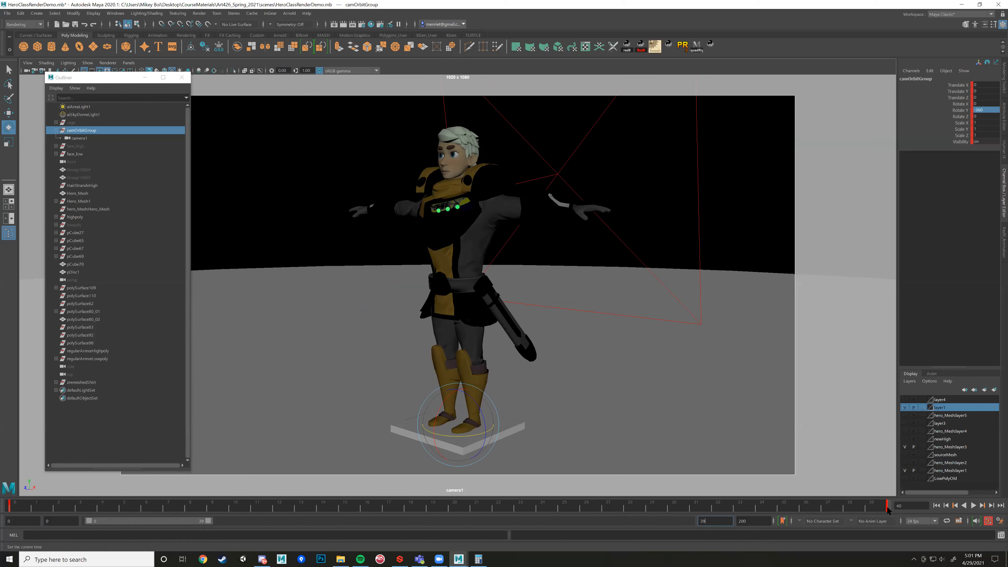
key("alt+v")
key("alt+v")
left_click(973, 505)
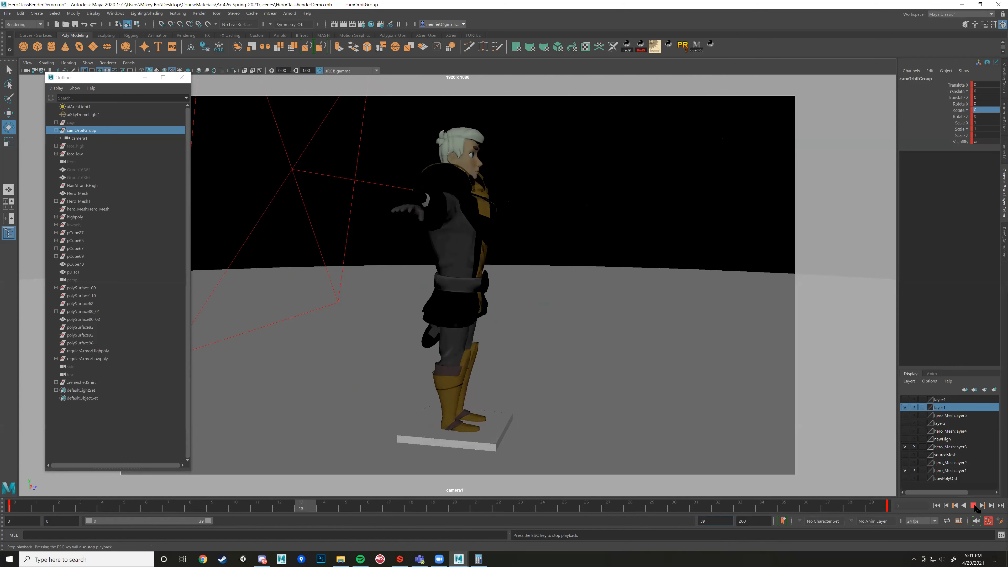
left_click(973, 505)
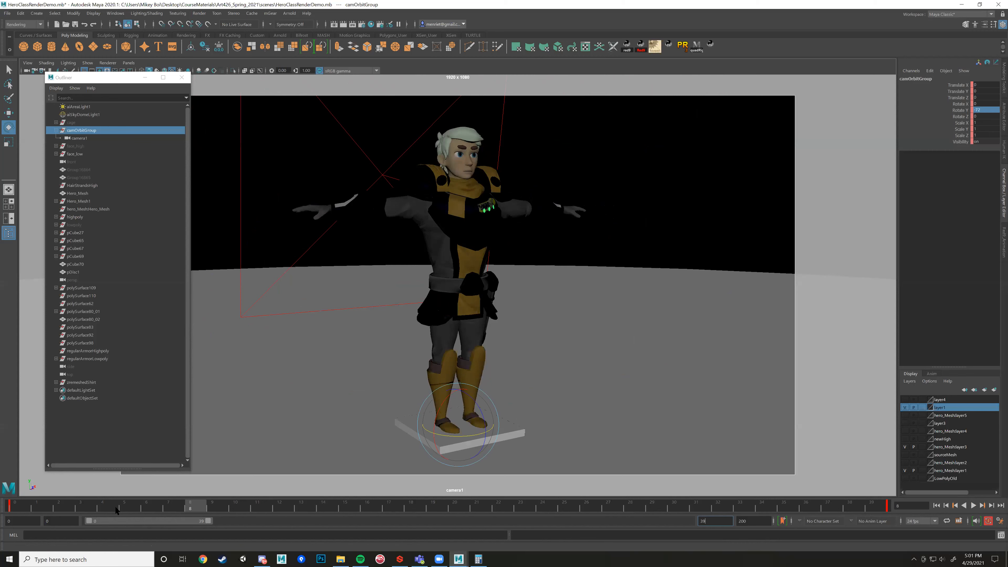
left_click(16, 508)
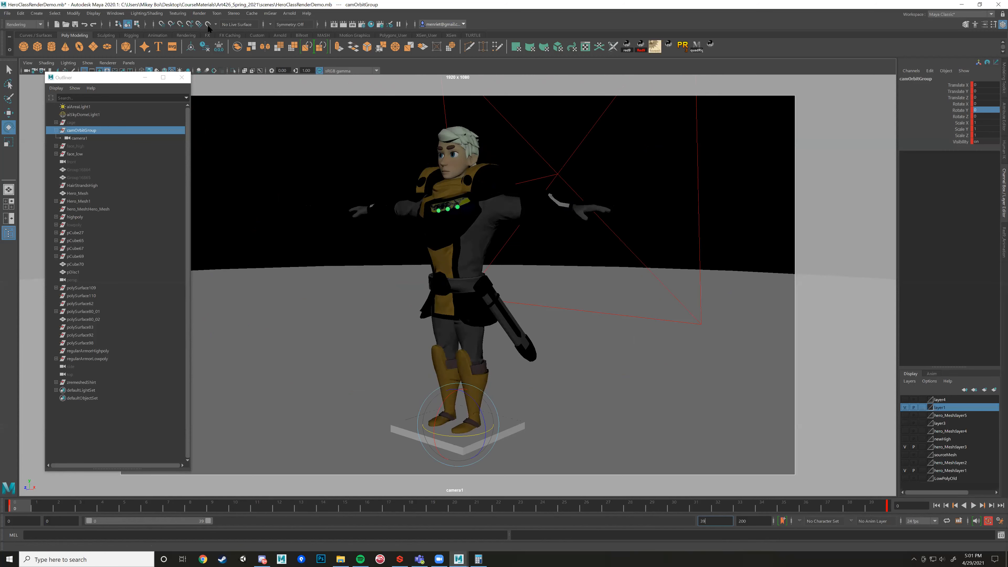
Open the Render Settings window.
left_click(199, 13)
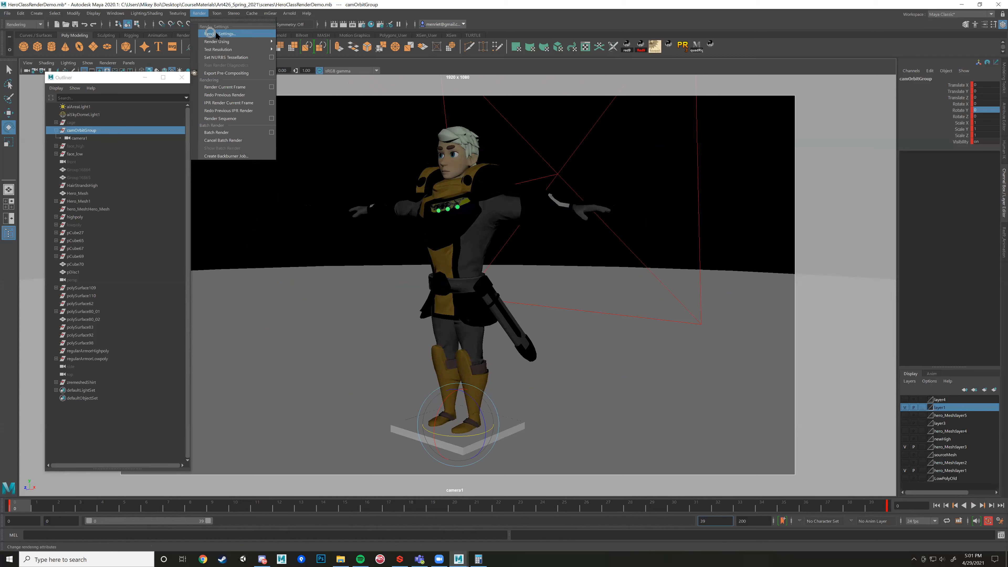
left_click(362, 25)
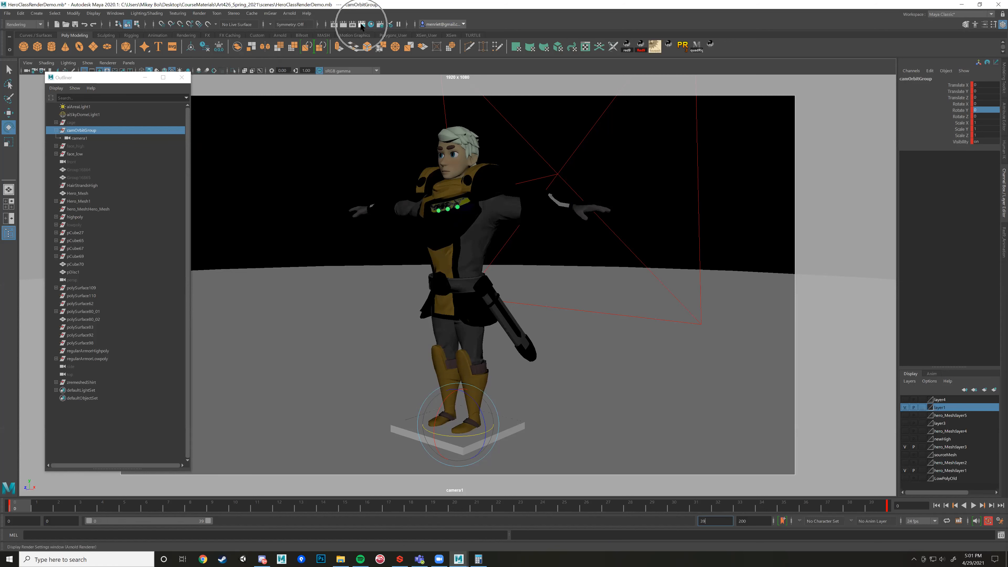
left_click(114, 13)
mouse_move(159, 66)
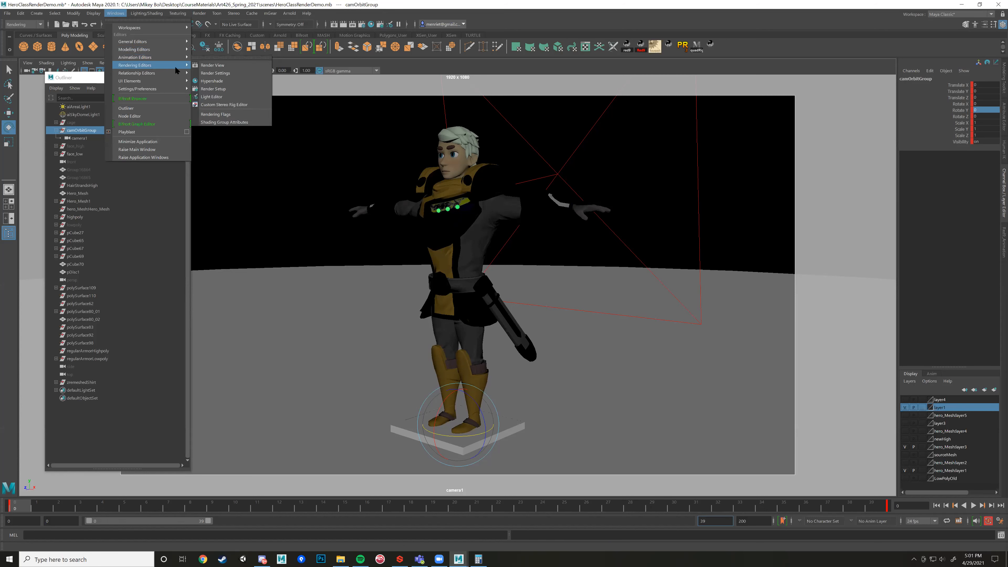
left_click(229, 74)
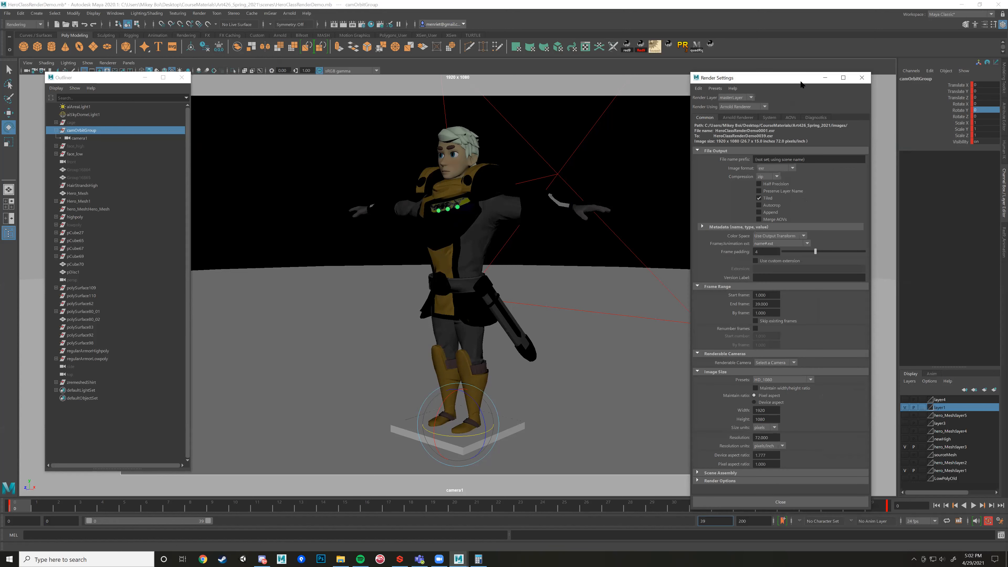
Choose camera1 as the renderable camera in the common render settings.
left_click(734, 110)
left_click(747, 364)
left_click(747, 364)
left_click(747, 364)
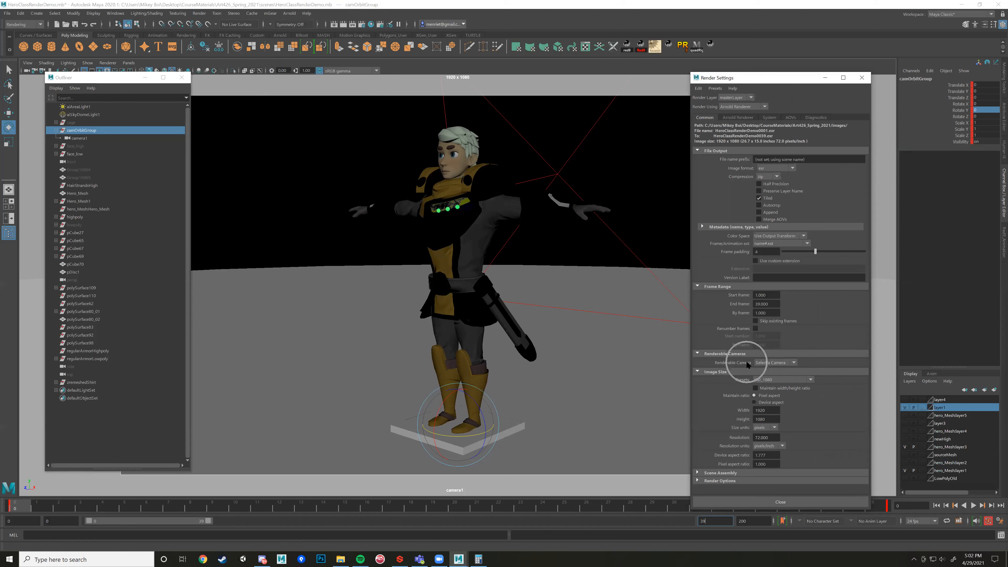
left_click(795, 361)
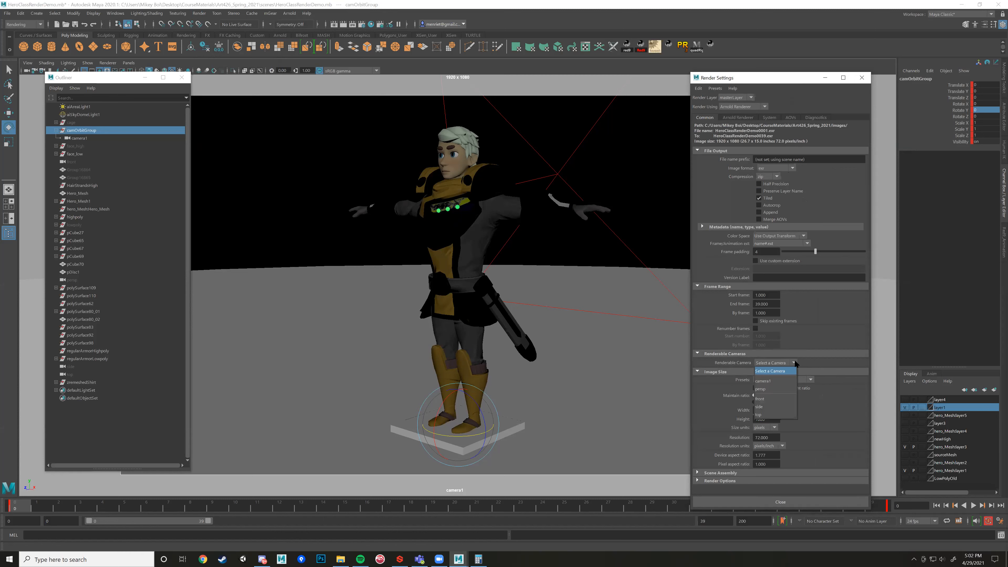
left_click(763, 381)
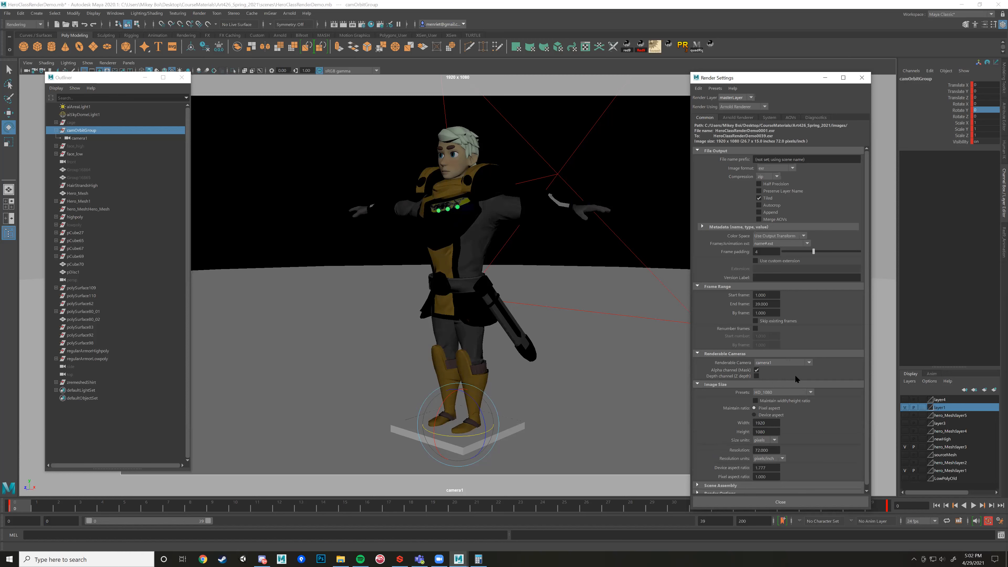
Set the start frame of the render's frame range to 0.
double_click(770, 297)
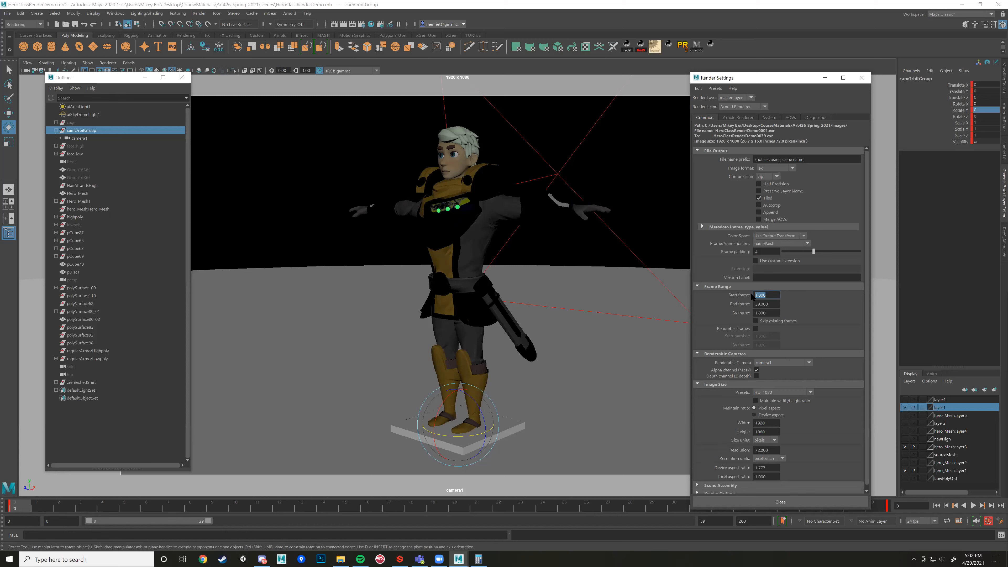
type("0")
key("Return")
left_click(802, 362)
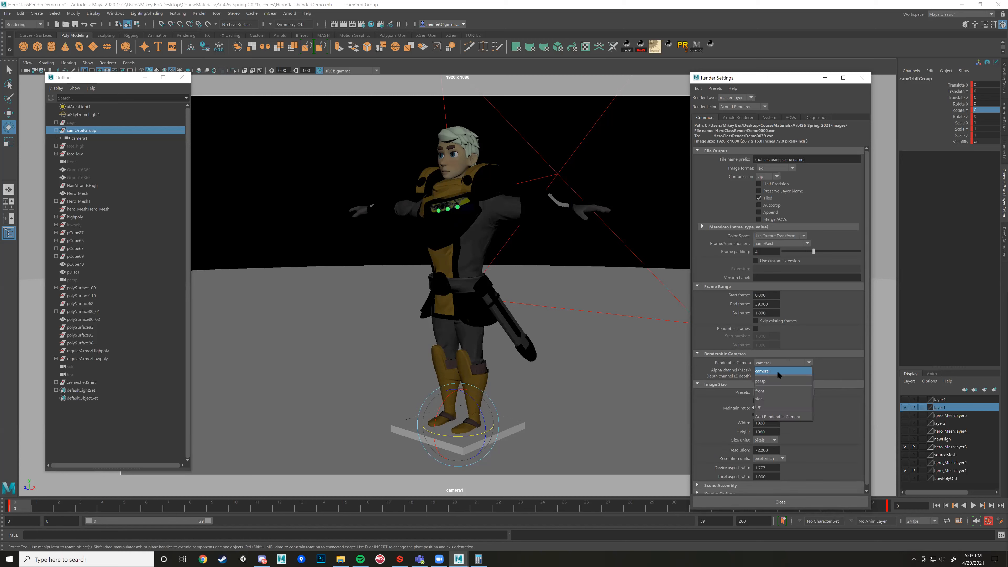
left_click(818, 361)
left_click(796, 362)
left_click(795, 362)
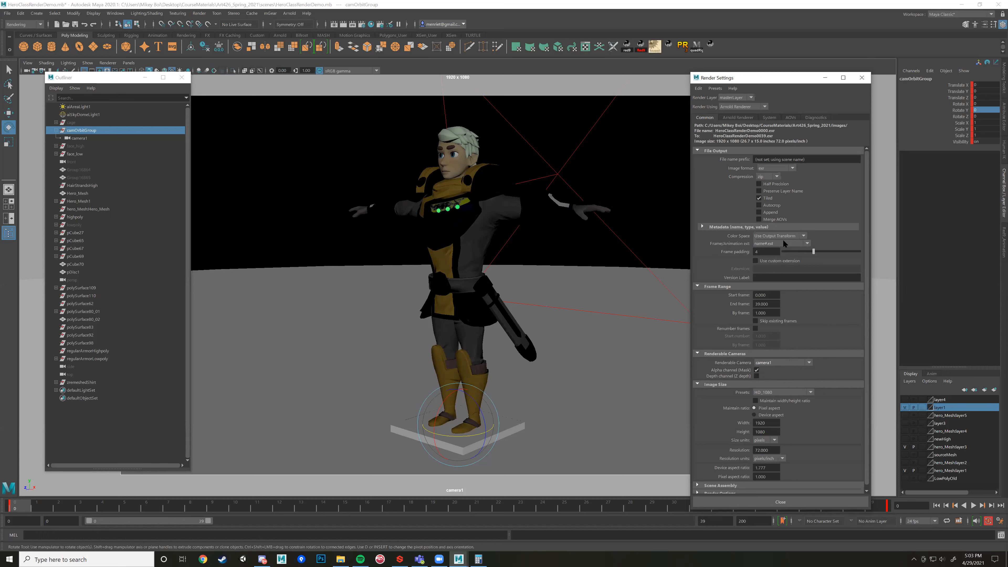
key("ctrl")
key("ctrl")
key("ctrl")
Switch the Frame/Animation extension to name (Single Frame), and set it back to name#.ext.
left_click(786, 244)
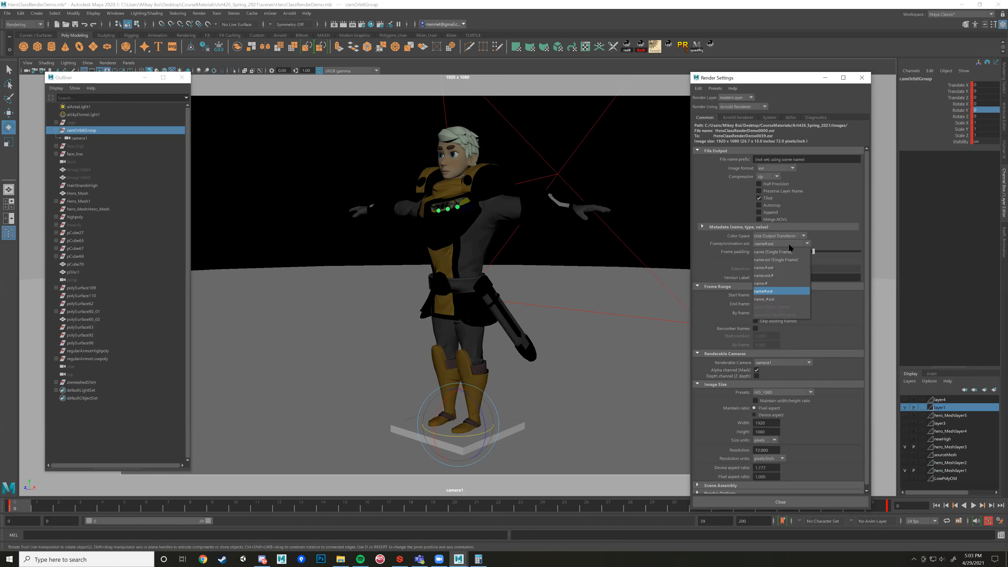
left_click(779, 253)
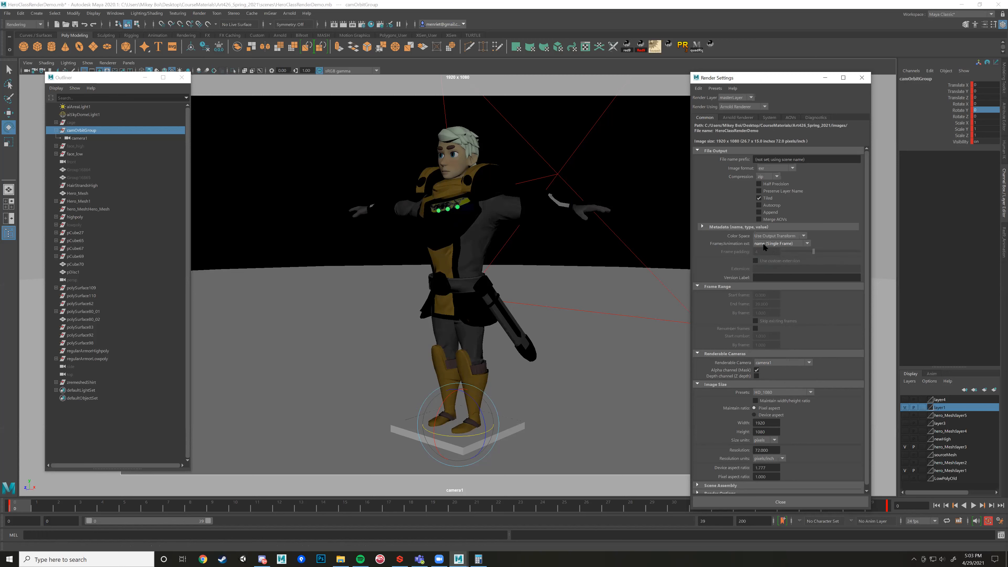
key("ctrl")
left_click(774, 246)
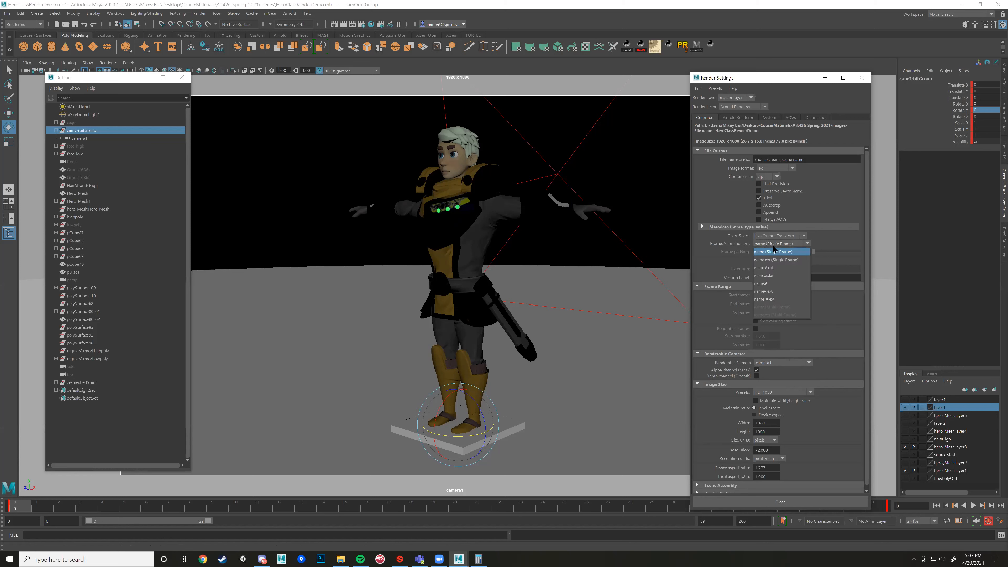
left_click(768, 291)
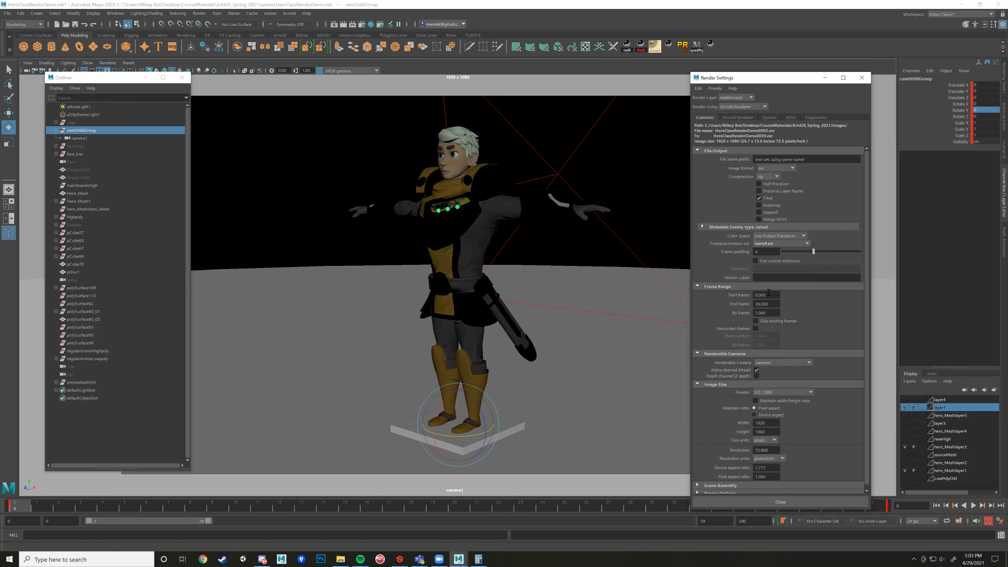
left_click(779, 244)
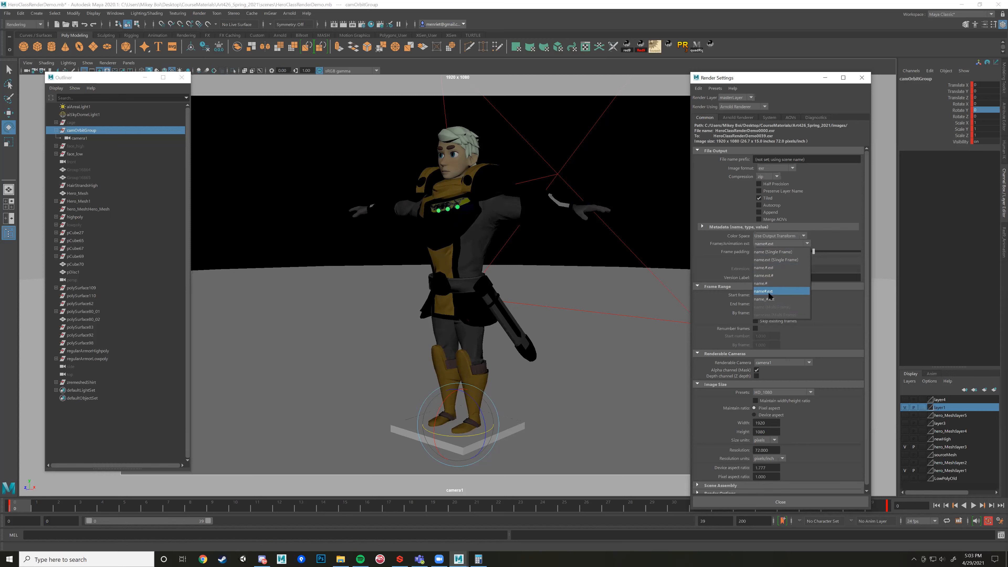
left_click(765, 293)
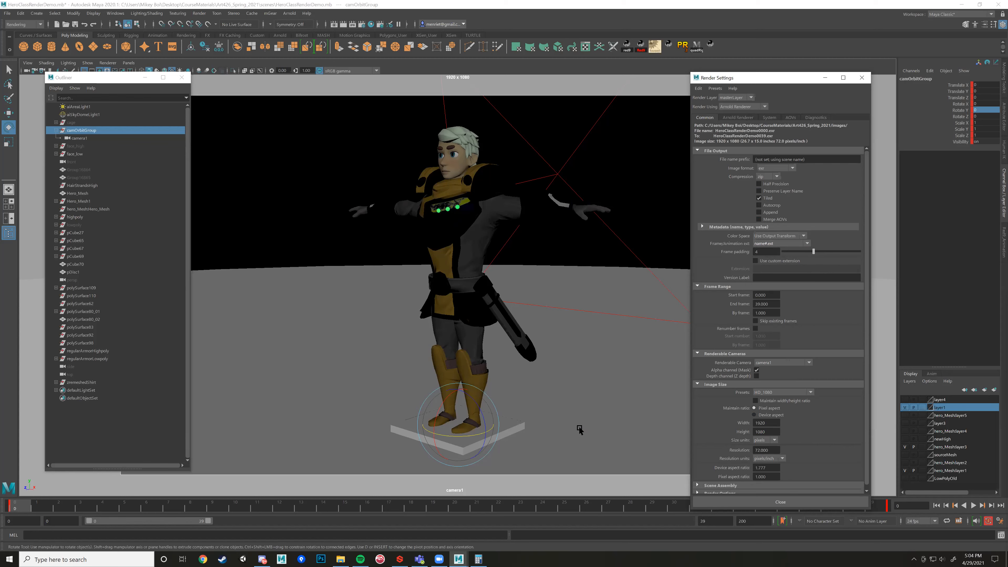
Show the Arnold Renderer sampling settings.
left_click(748, 118)
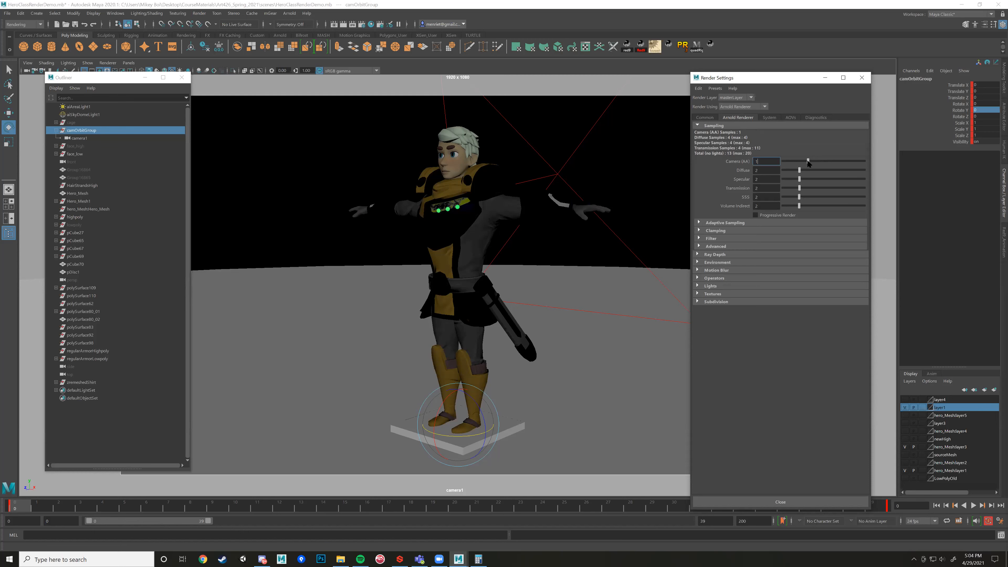
Set the Arnold Camera (AA) sampling to 1 and choose the HD_540 image size preset.
left_click_drag(825, 164, 821, 163)
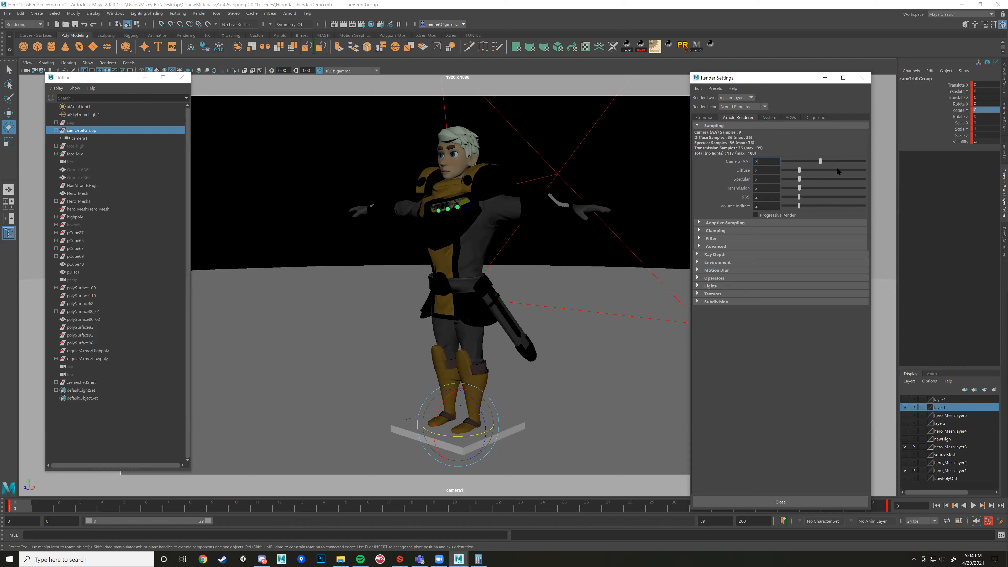
left_click_drag(821, 161, 808, 163)
left_click(705, 117)
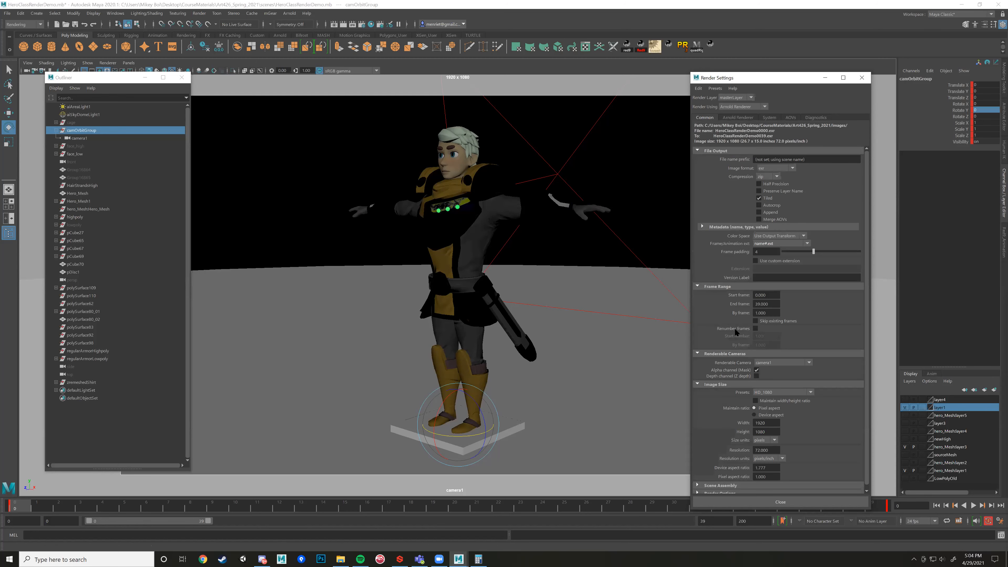
scroll(846, 354, "down", 1)
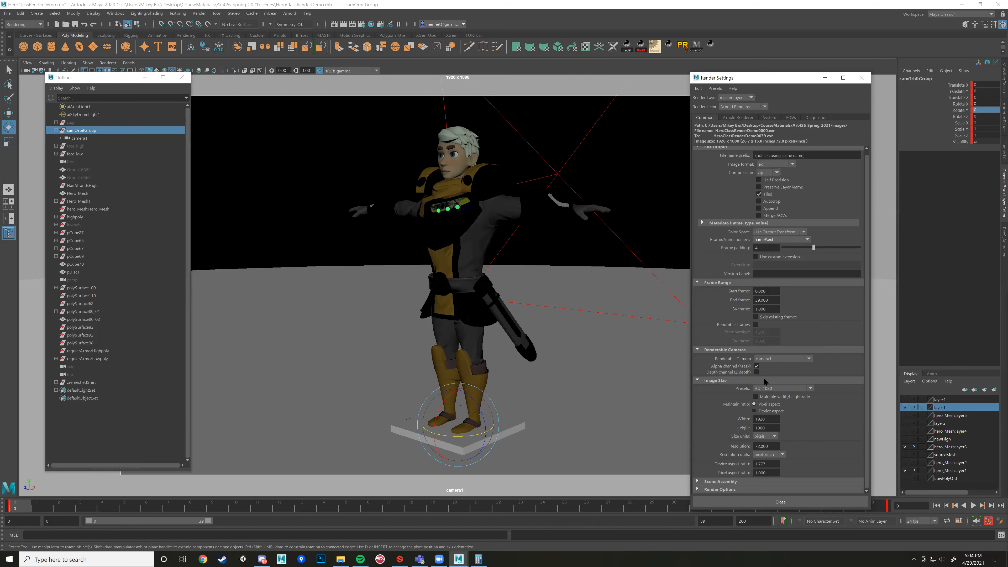
left_click(788, 390)
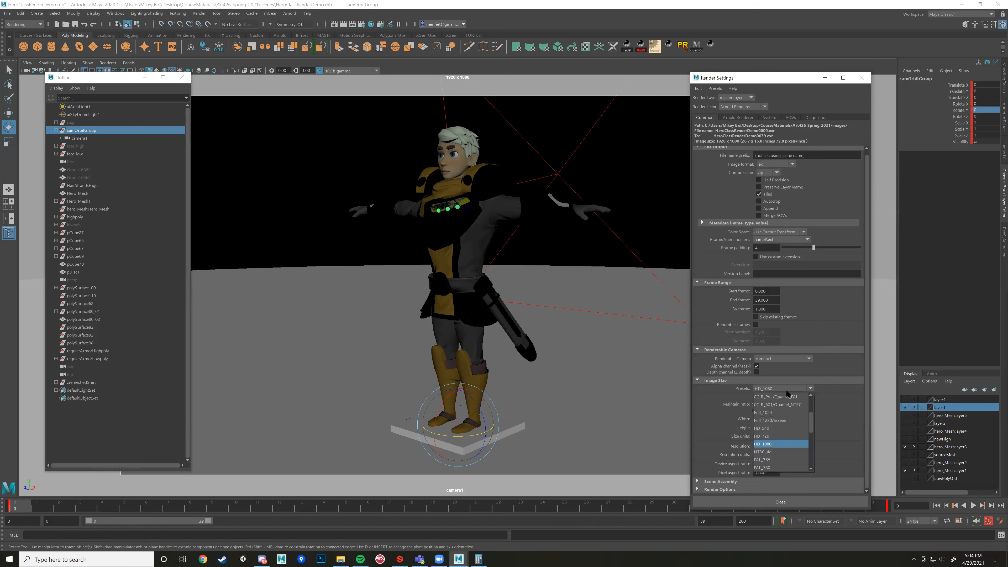
left_click(772, 429)
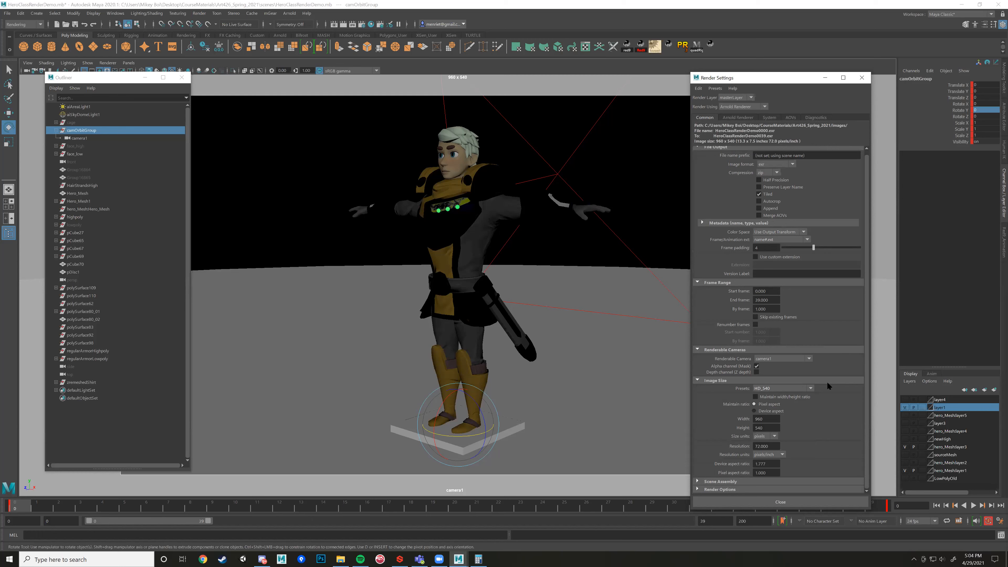
Switch the image size preset to HD_1080 and return it to HD_540.
left_click(772, 391)
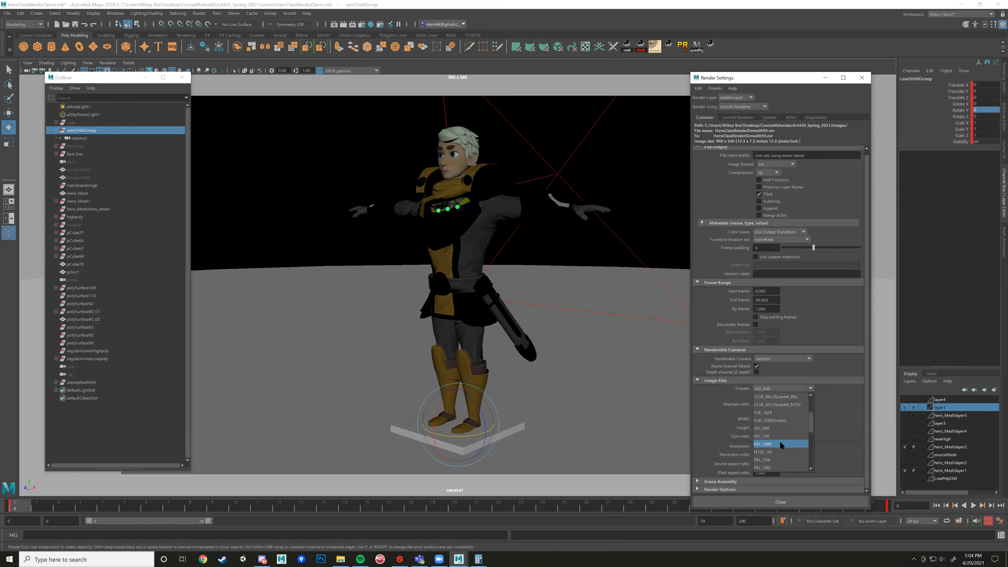
left_click(780, 442)
left_click(770, 388)
scroll(775, 432, "up", 2)
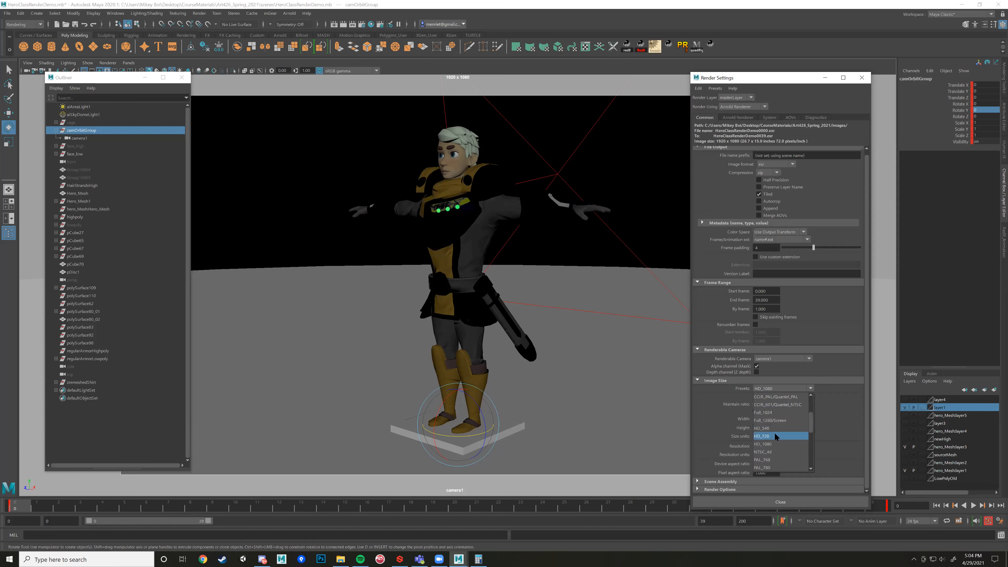
left_click(774, 430)
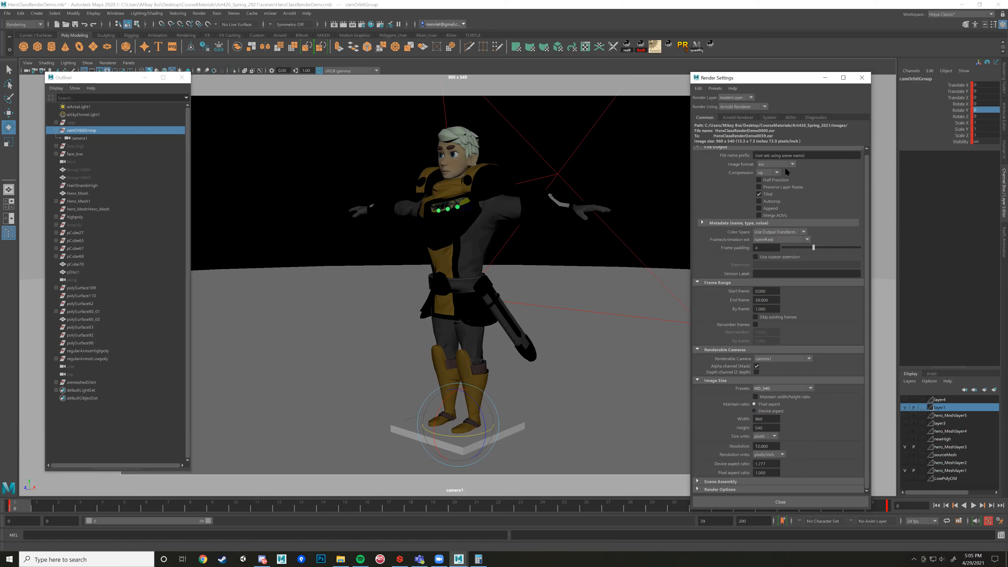
Close the render settings and open the Render Sequence options, moving the dialog clear of the character.
left_click(779, 502)
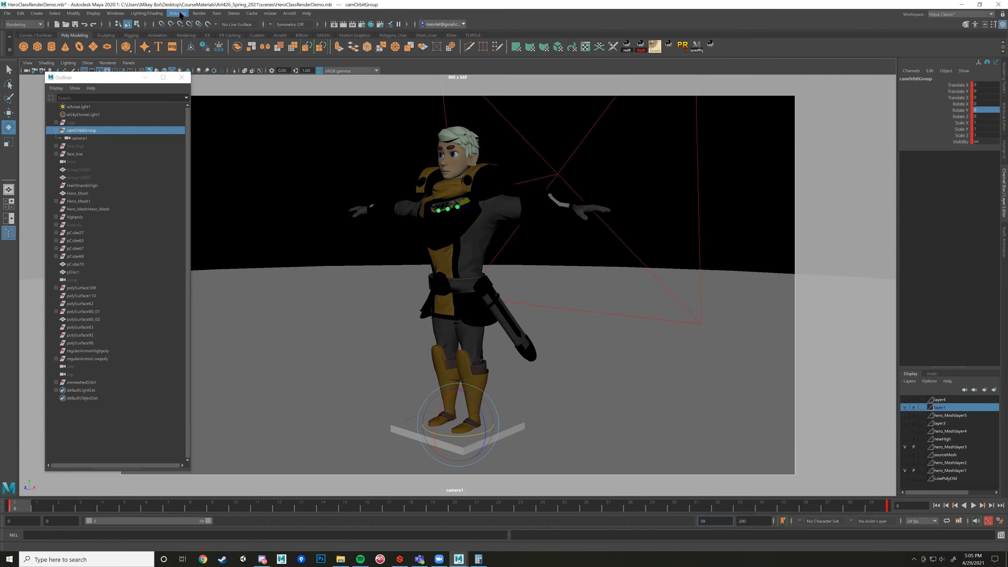
left_click(199, 13)
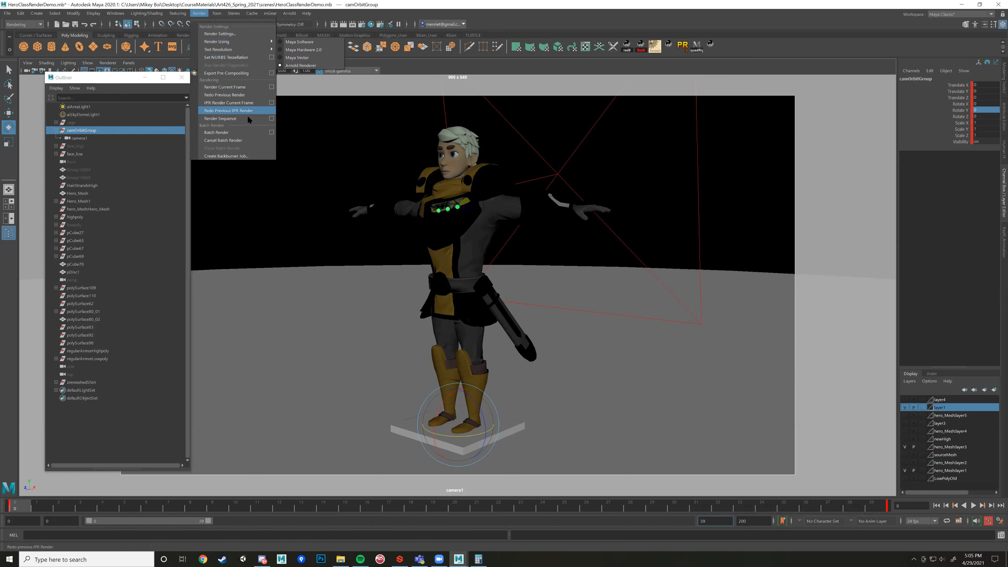
left_click(271, 119)
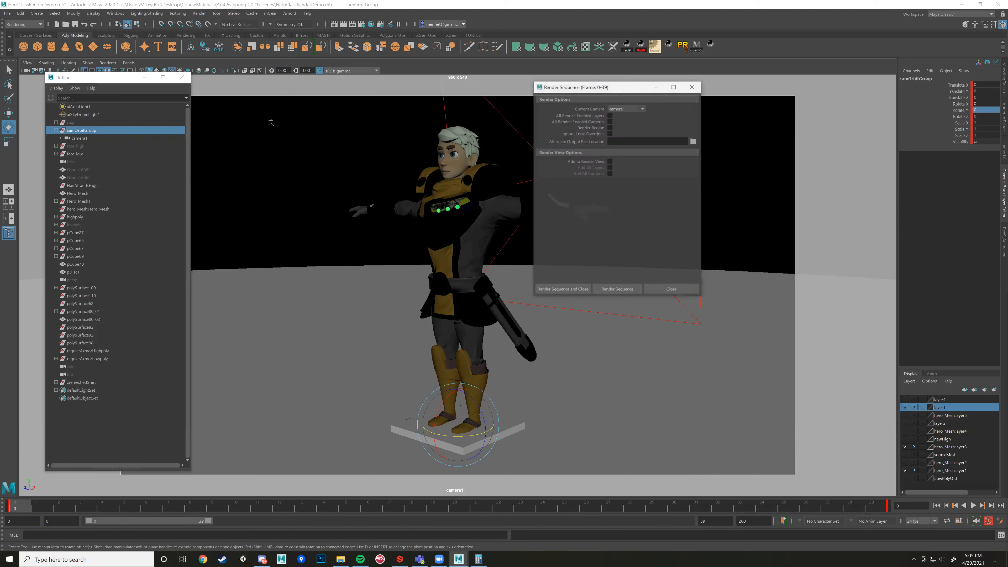
left_click_drag(605, 91, 681, 112)
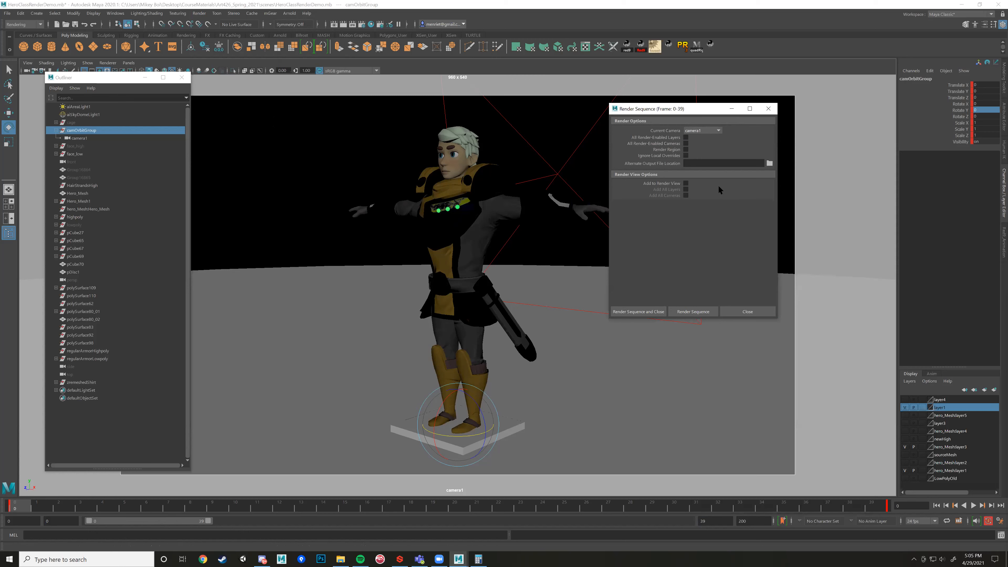
Create a folder named 426RenderDemo in the project's images directory and select it as the alternate output file location.
left_click(770, 163)
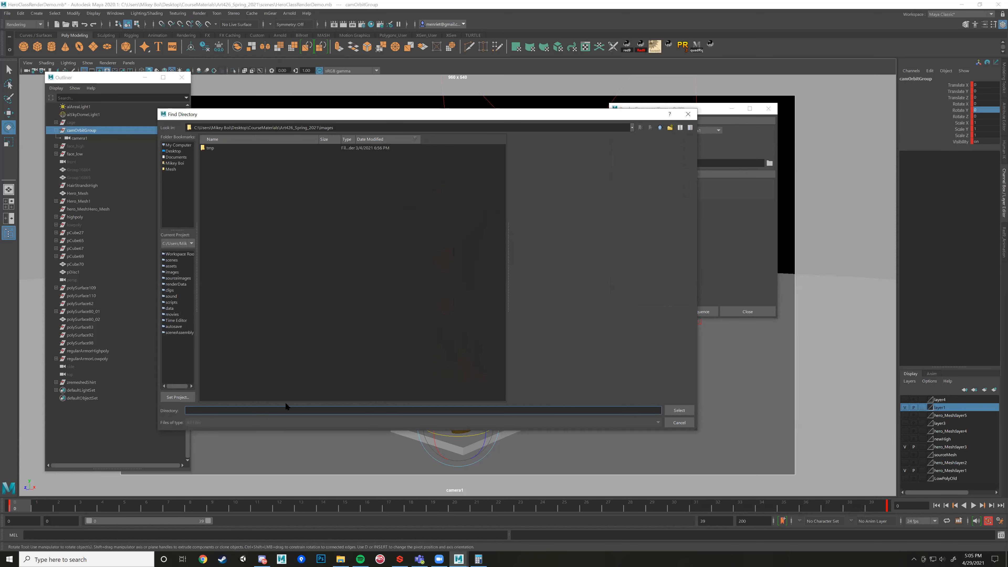
right_click(225, 159)
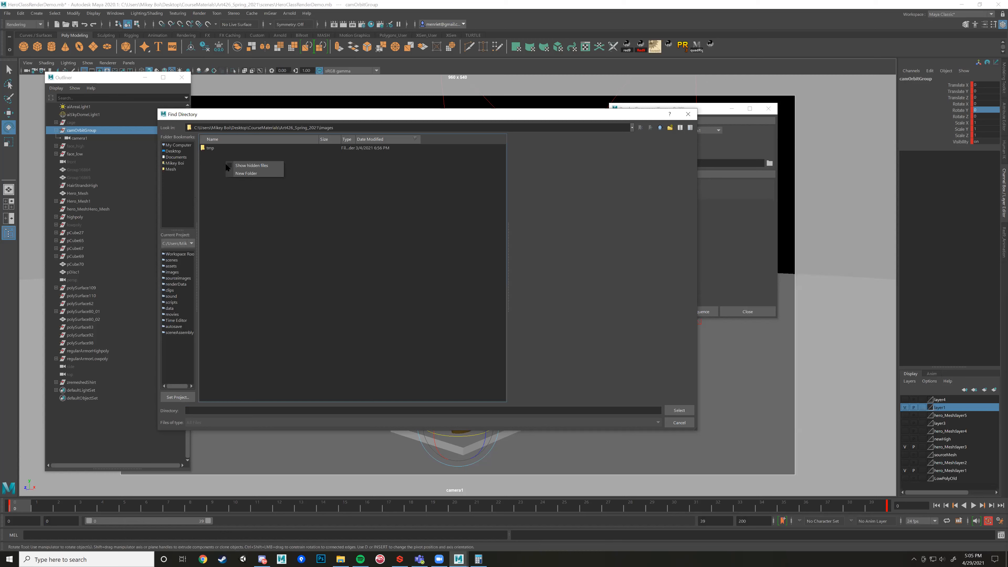
left_click(244, 174)
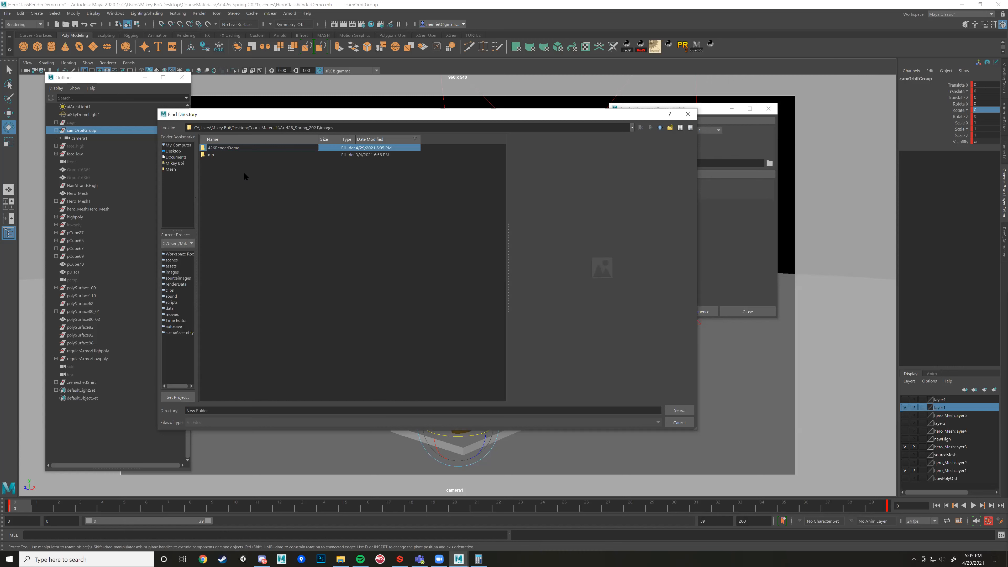
key("Return")
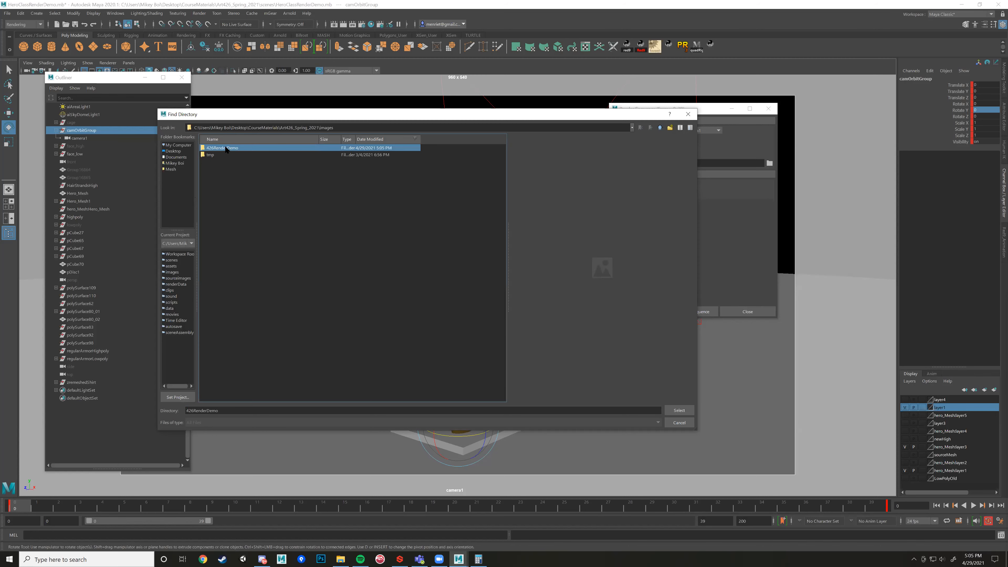
left_click(679, 410)
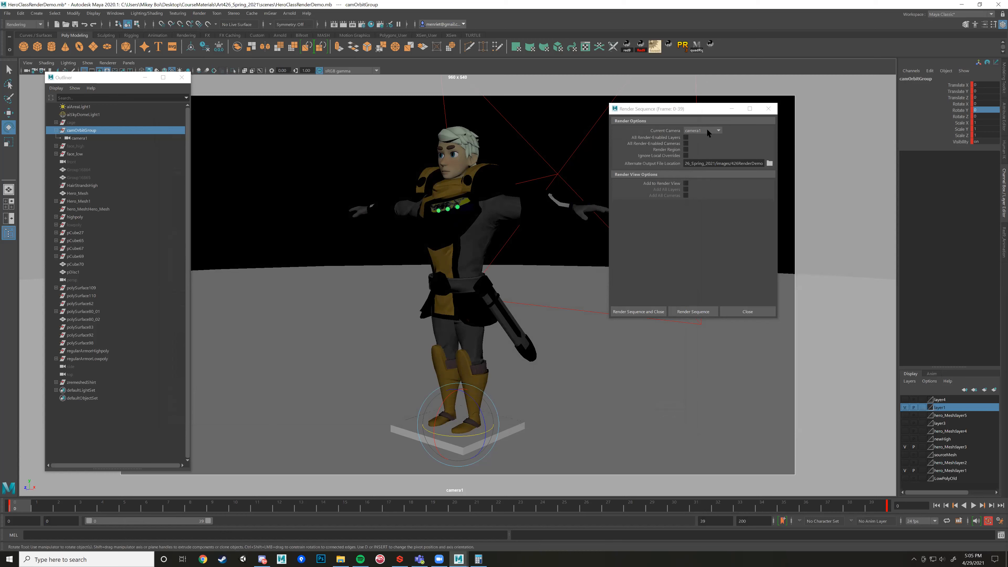
Render the sequence from camera1 and close the Render Sequence options.
left_click(674, 115)
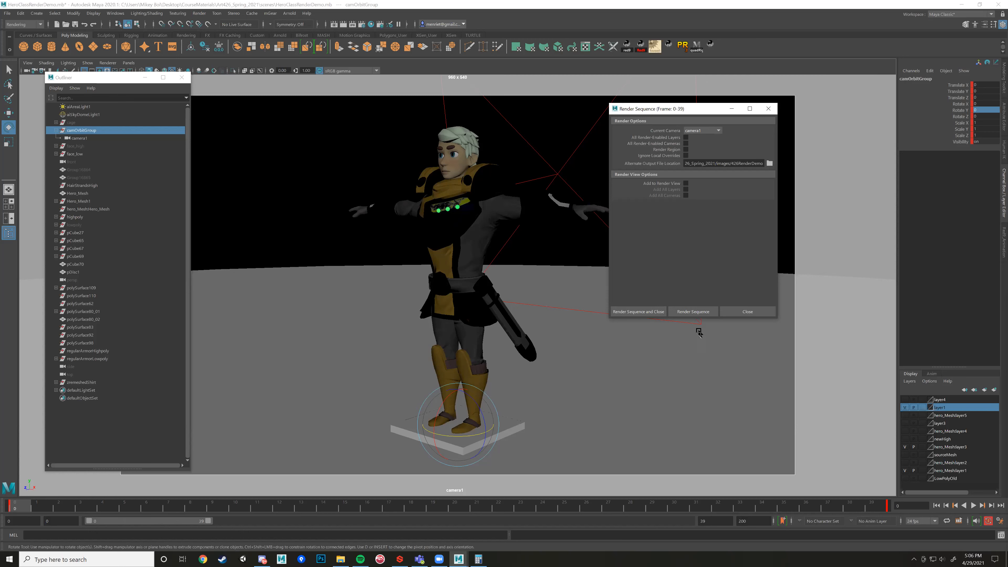
left_click(644, 313)
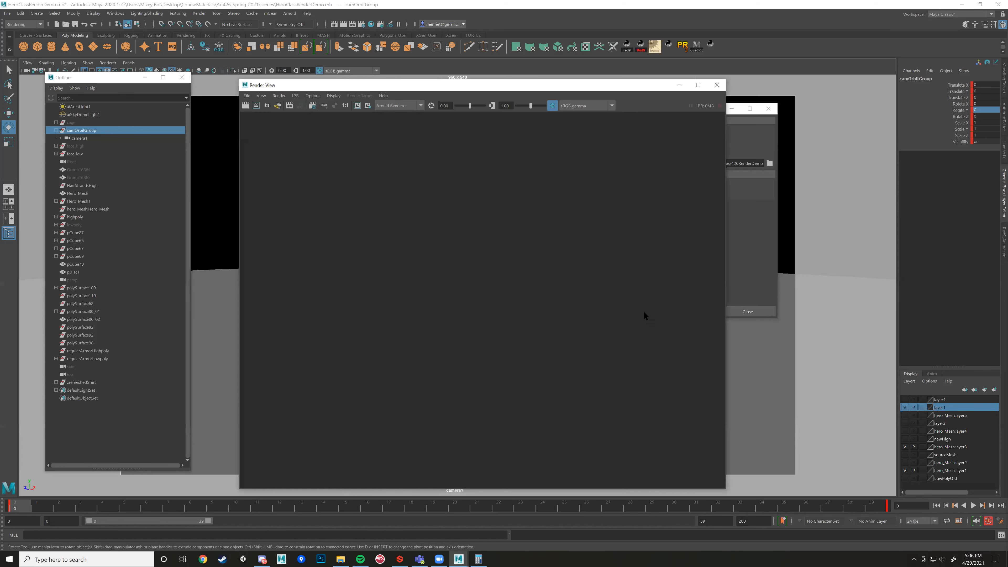
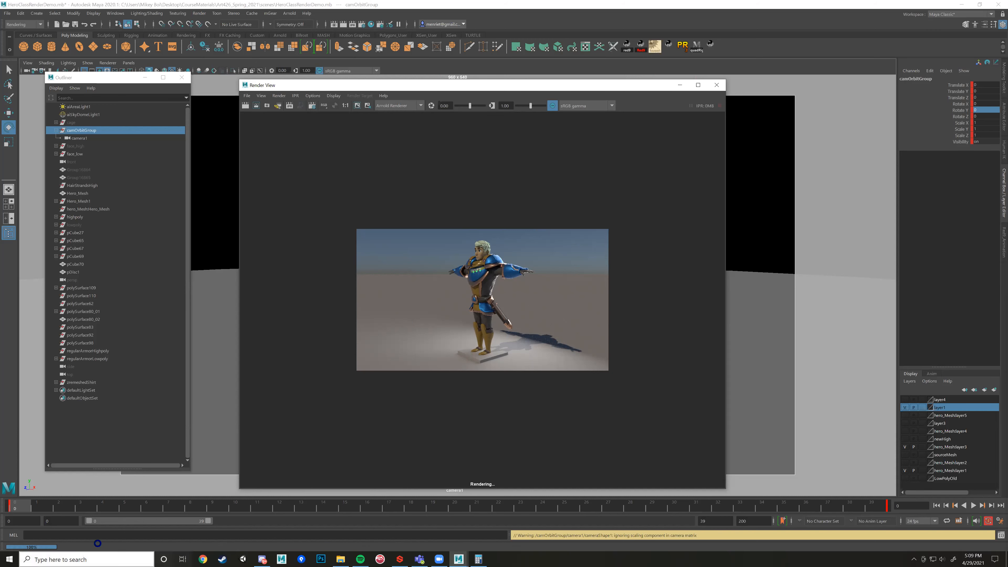
Switch to File Explorer and examine the rendered EXR frames in Desktop > CourseMaterials > Art426_Spring_2021 > images > 426RenderDemo.
left_click(349, 558)
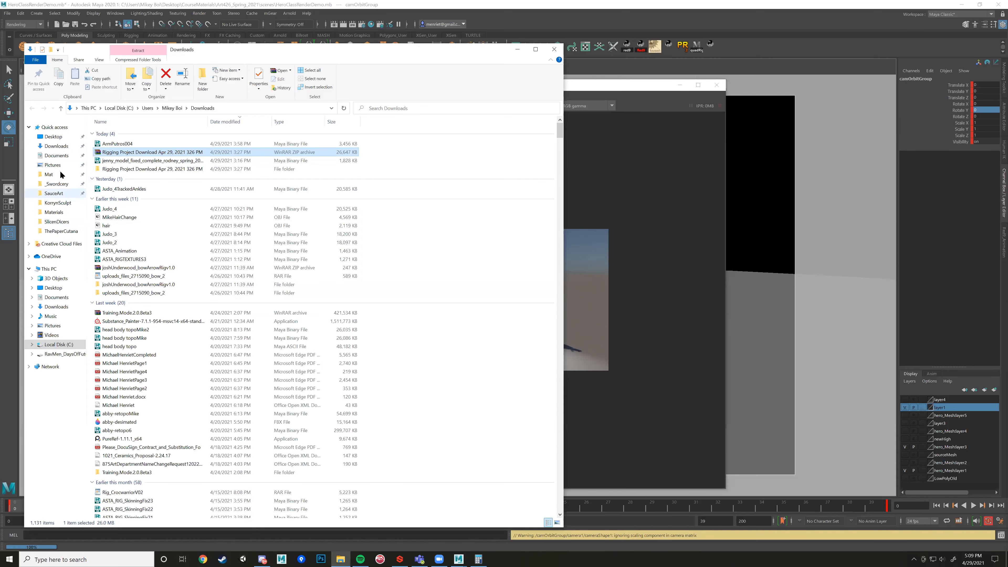
left_click(50, 138)
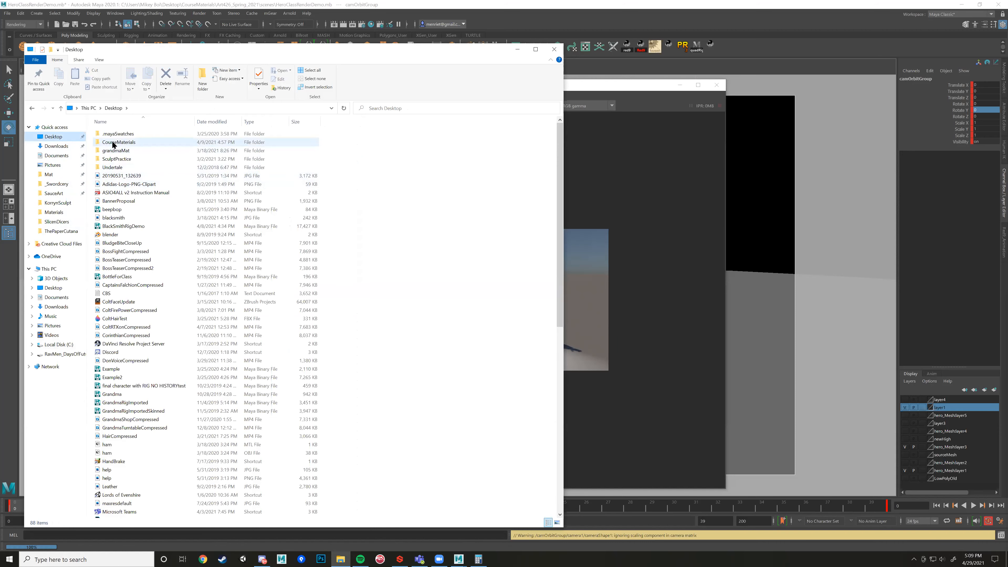
double_click(112, 141)
double_click(131, 150)
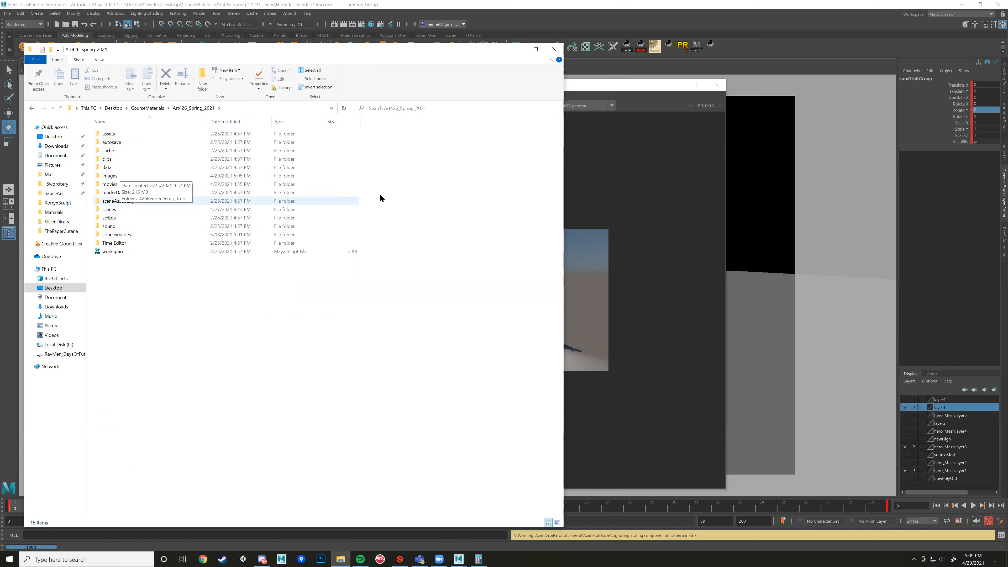
double_click(117, 175)
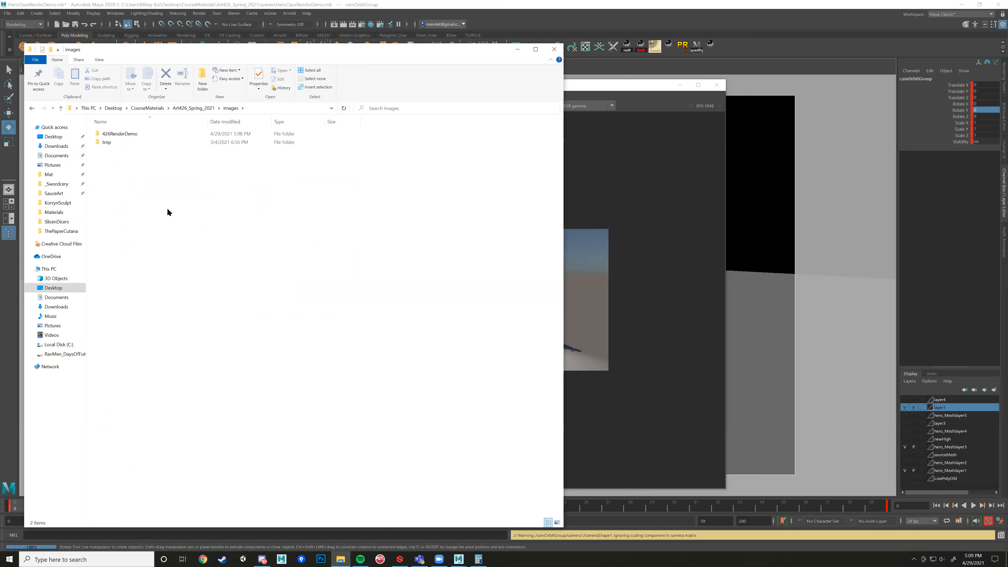
double_click(119, 133)
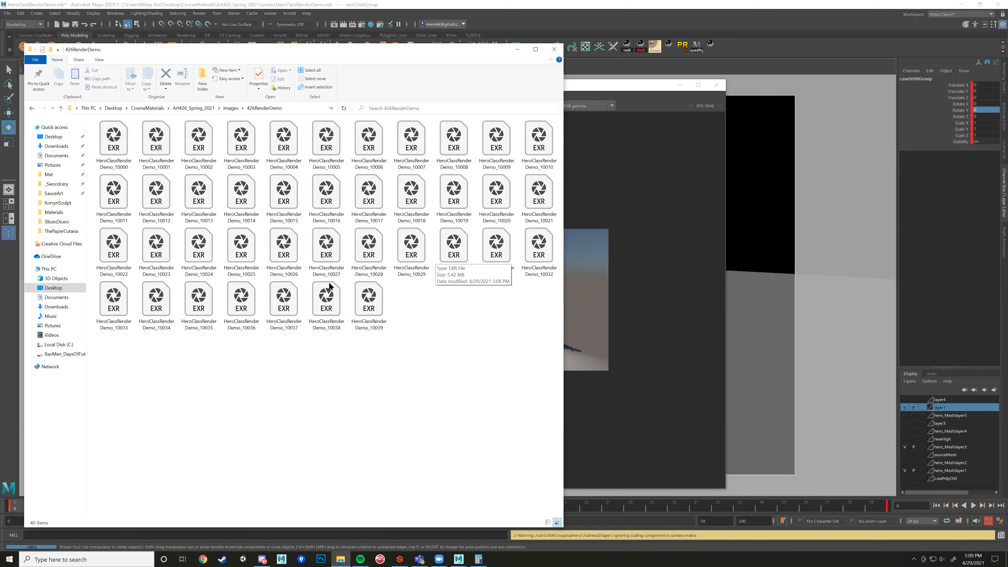
left_click(116, 165)
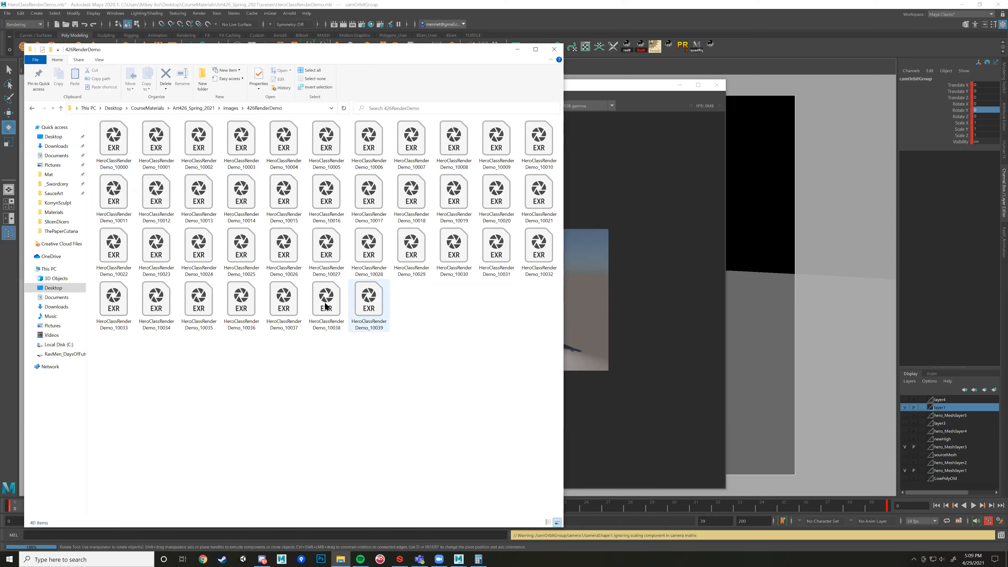
Launch Adobe Premiere Pro 2020 and open the recent project Class427FinalRenderDemo.
left_click(118, 558)
type("p")
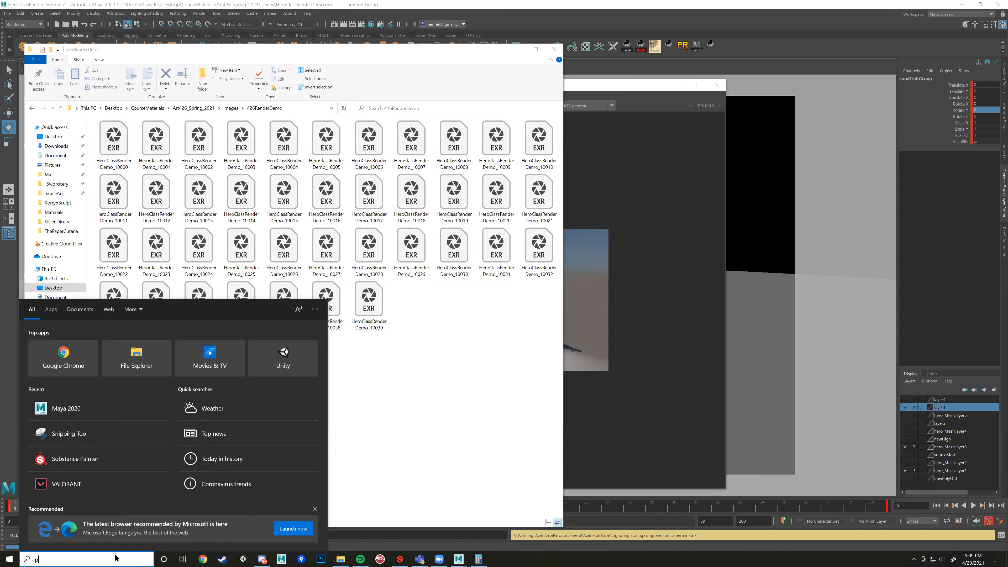
type("rem")
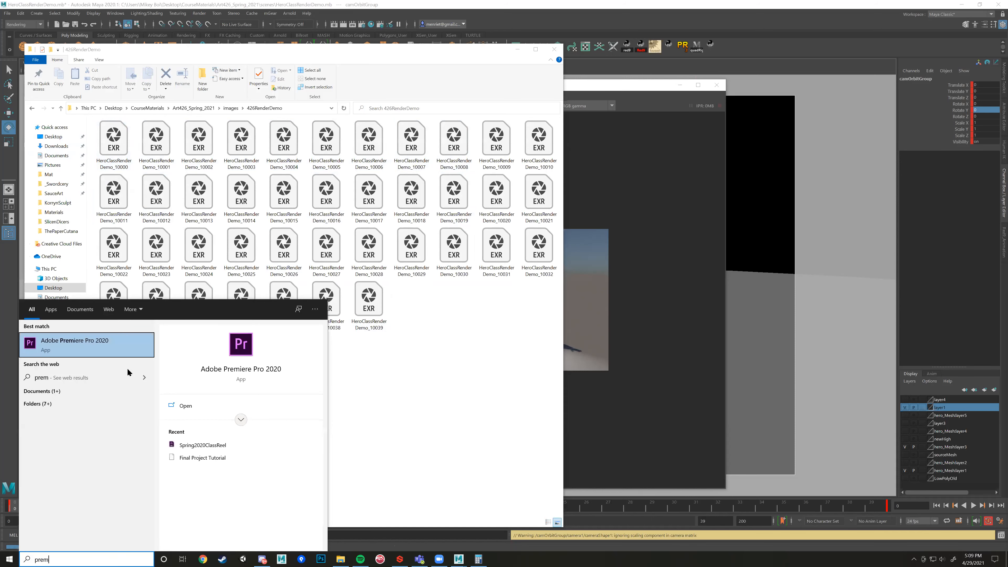
left_click(90, 341)
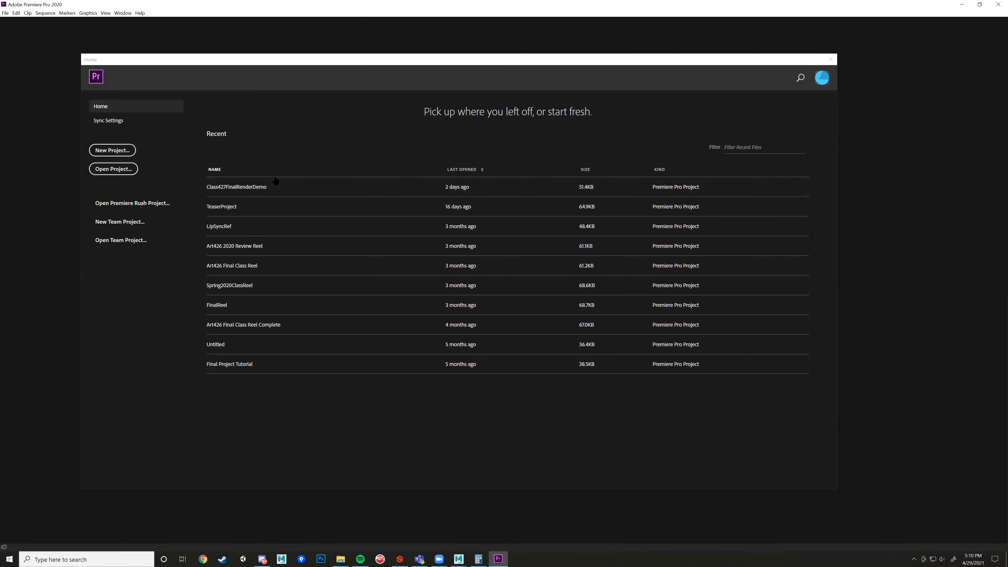
left_click(274, 187)
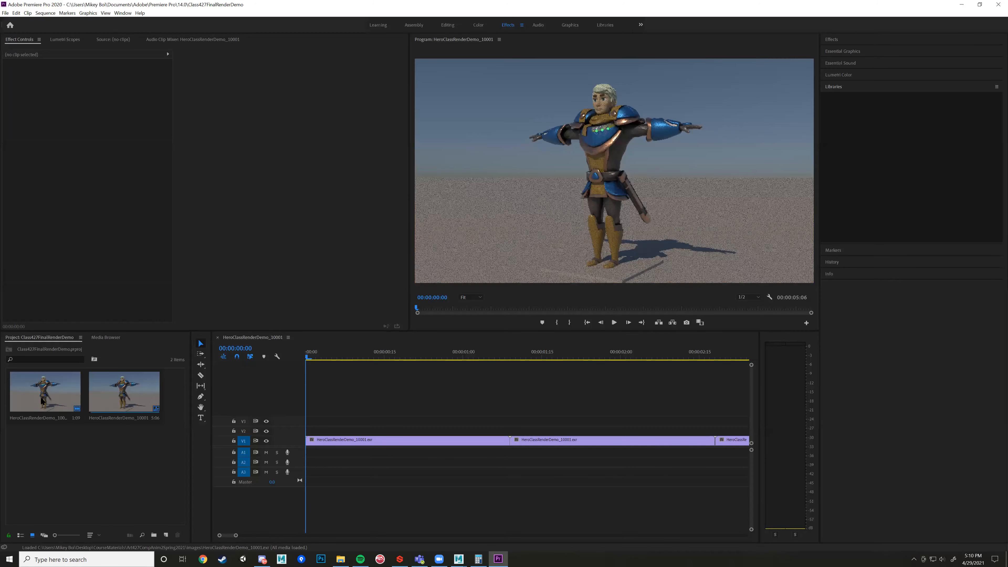
Delete the old HeroClassRenderDemo image sequence clip from the project along with its references in the timeline.
left_click(105, 402)
left_click(38, 397, "shift")
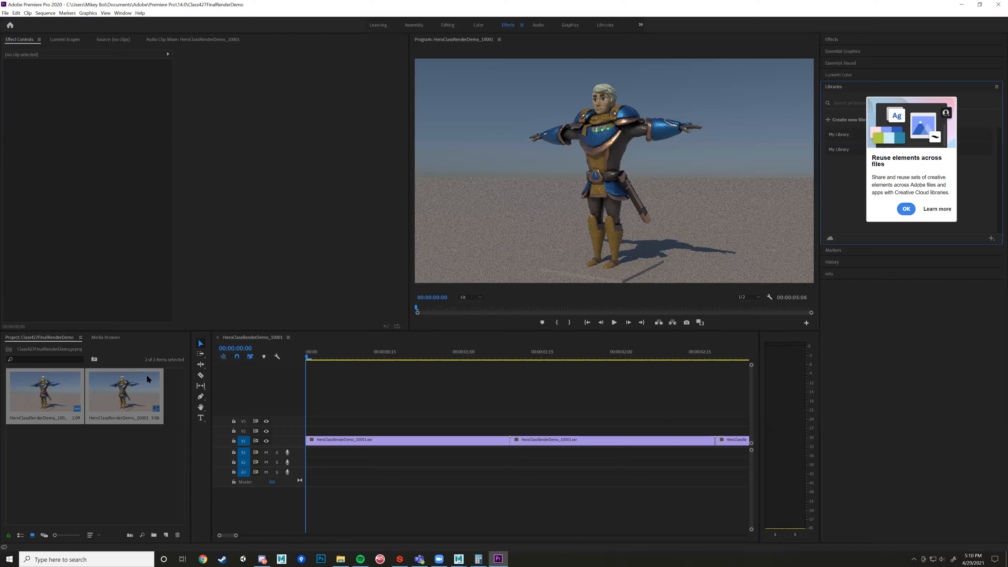
left_click(124, 440)
left_click(55, 398)
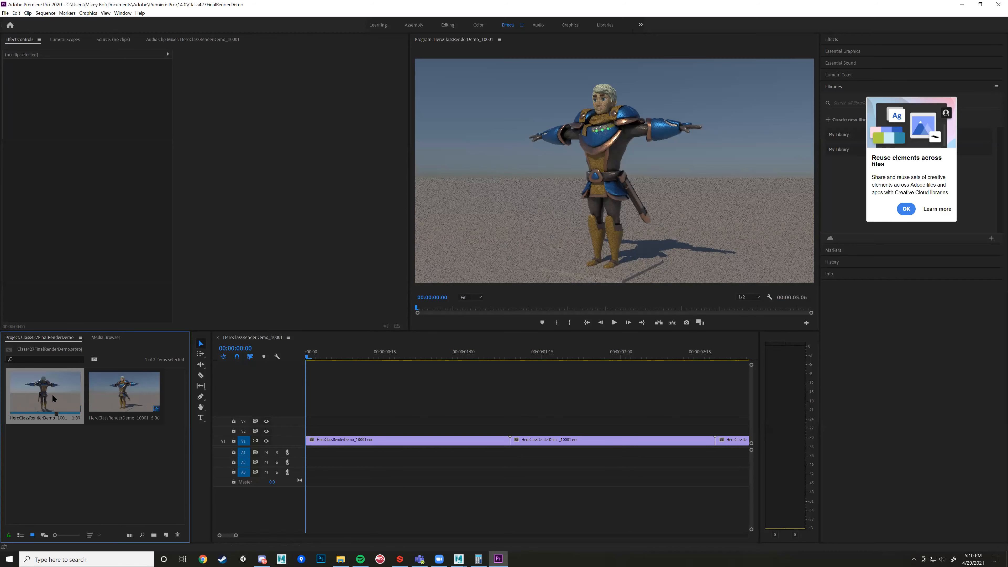
key("Delete")
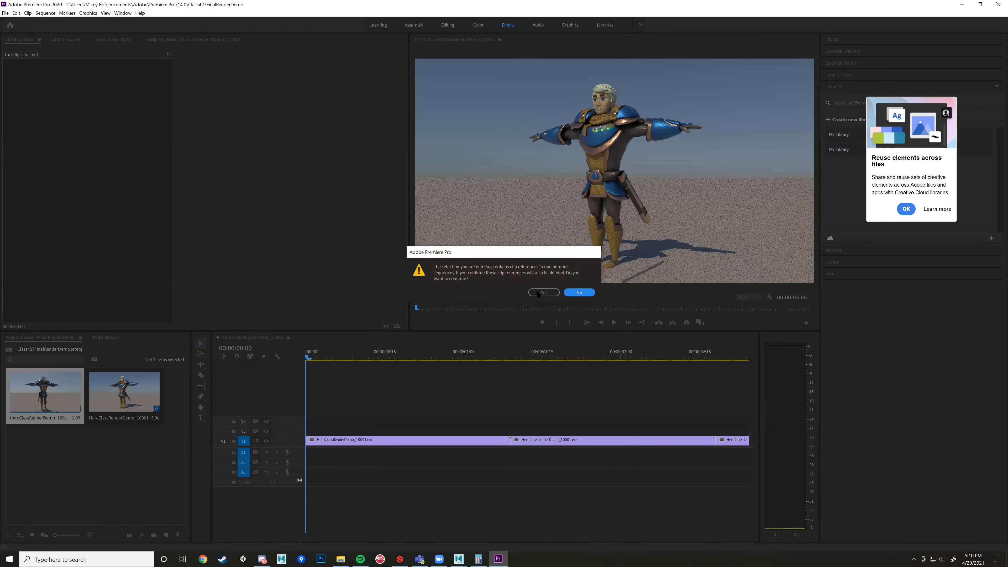
key("Return")
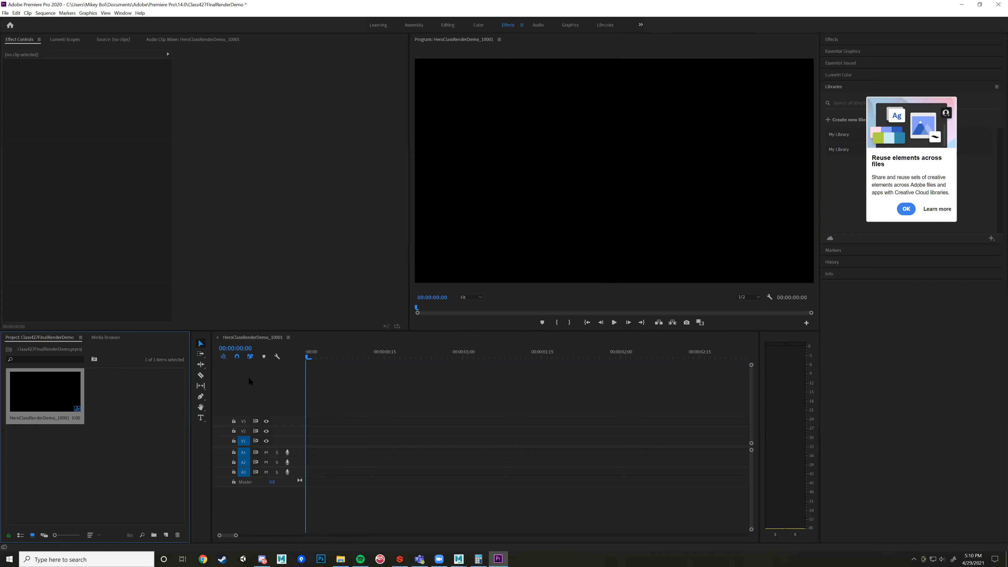
Start a media import and browse to Desktop > CourseMaterials > Art426_Spring_2021 > images > 426RenderDemo.
right_click(144, 388)
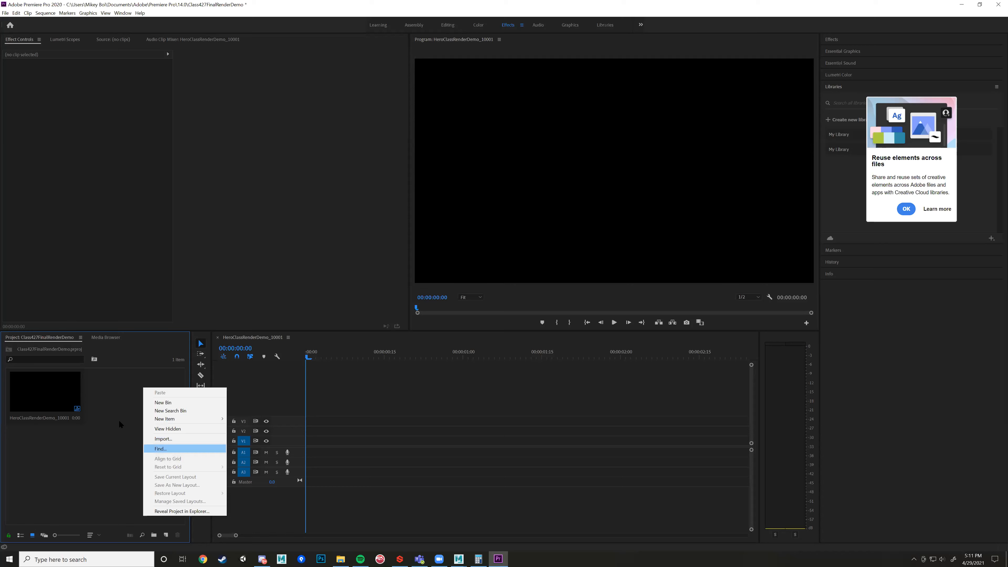
key("Up")
key("Return")
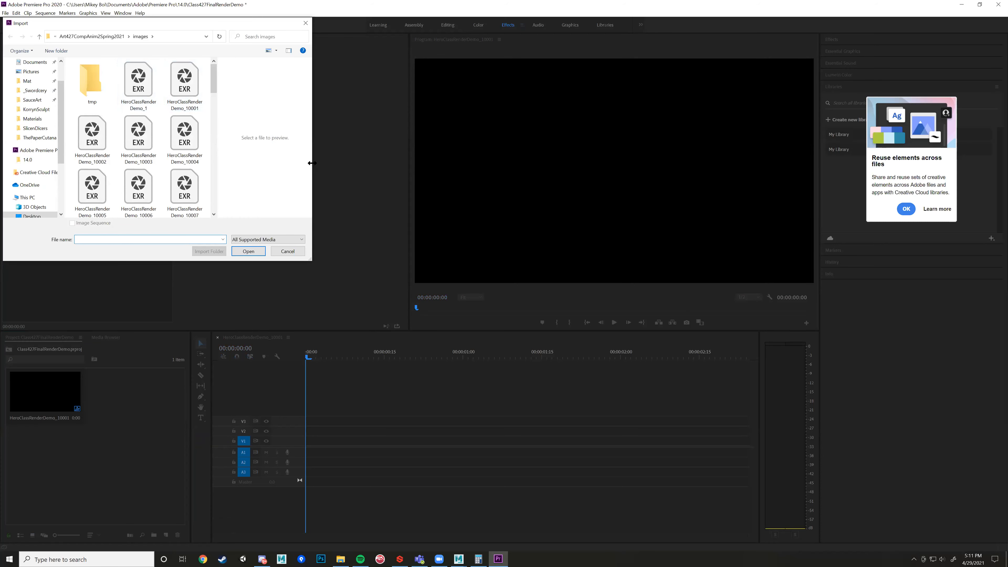
left_click_drag(312, 163, 529, 163)
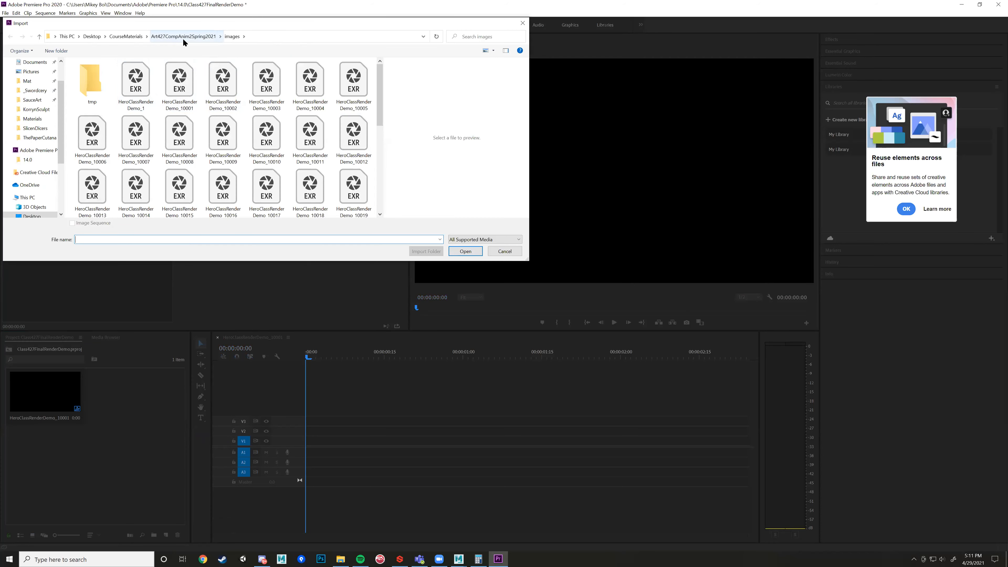
left_click(187, 97)
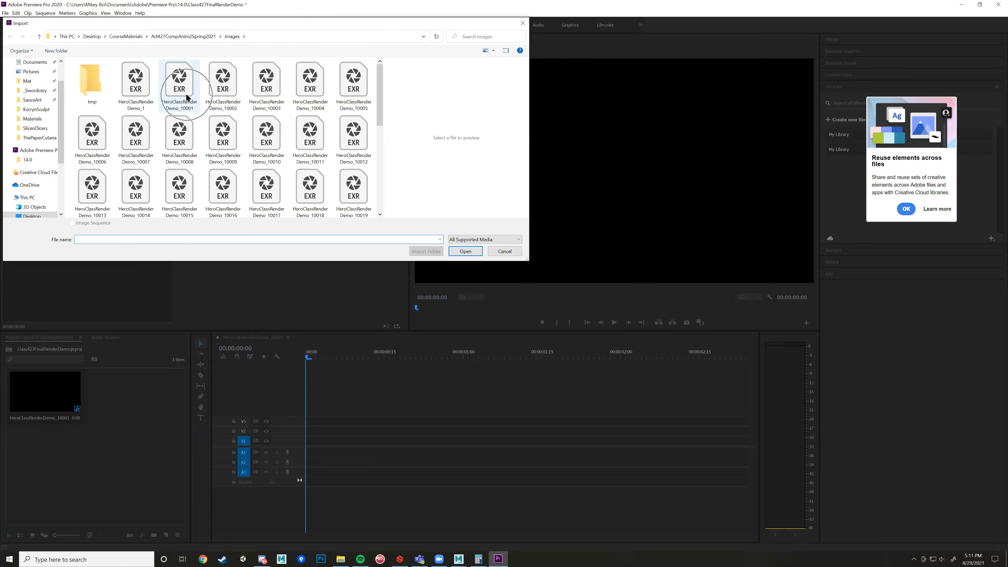
left_click(181, 36)
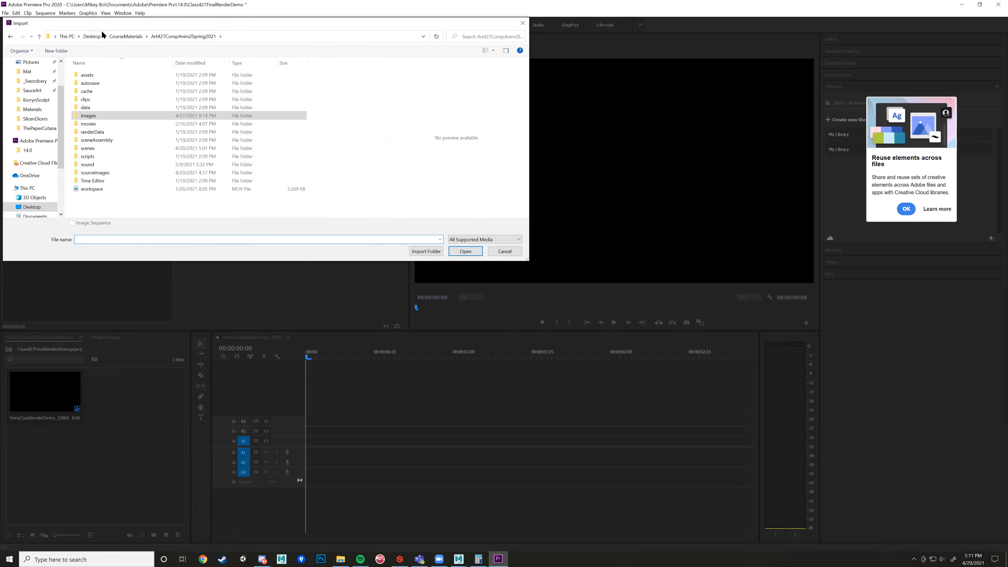
left_click(125, 37)
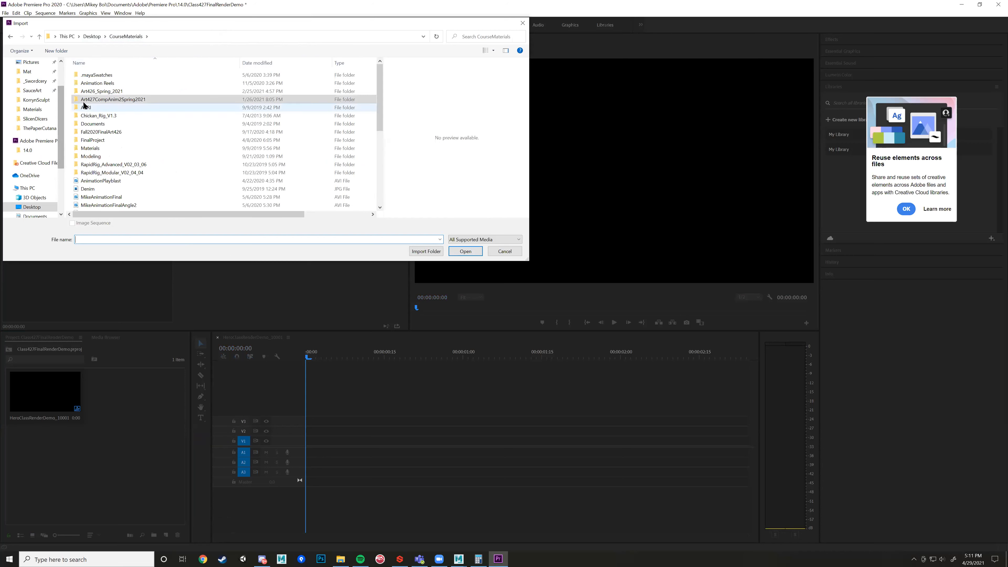
double_click(94, 91)
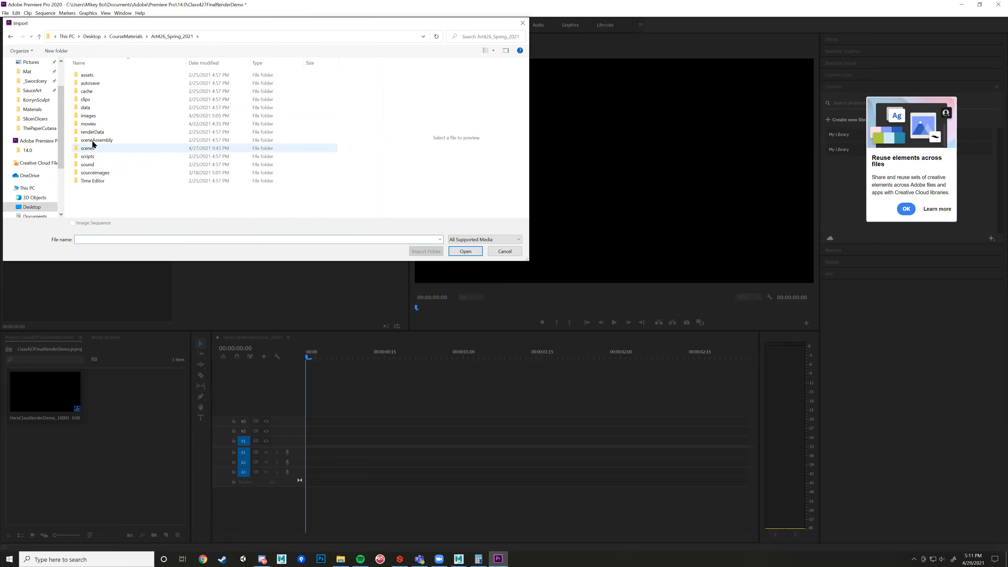
left_click(93, 113)
double_click(93, 115)
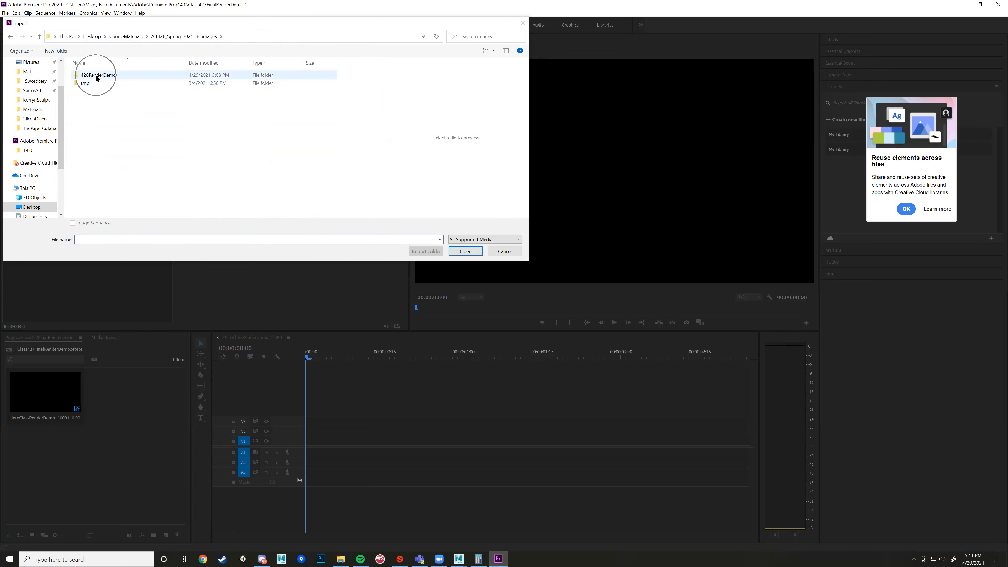
double_click(95, 75)
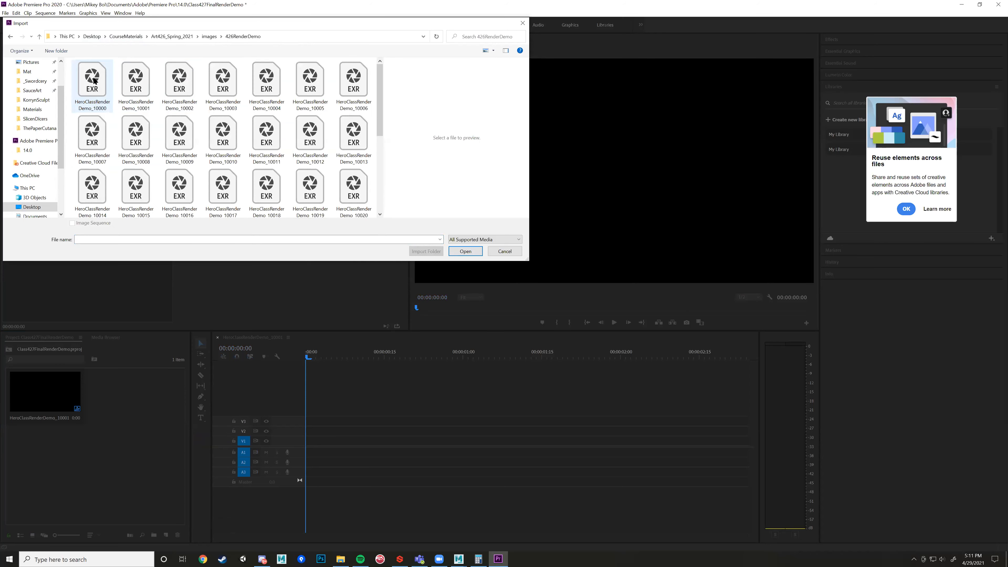
Import the EXR frames as an image sequence starting from HeroClassRenderDemo_10000.
left_click(84, 85)
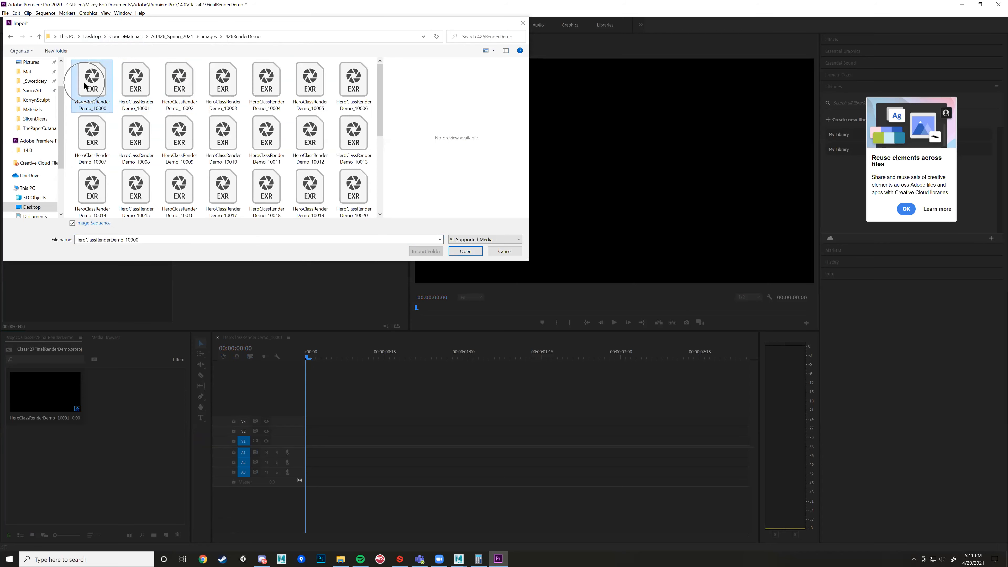
left_click(74, 223)
left_click(457, 249)
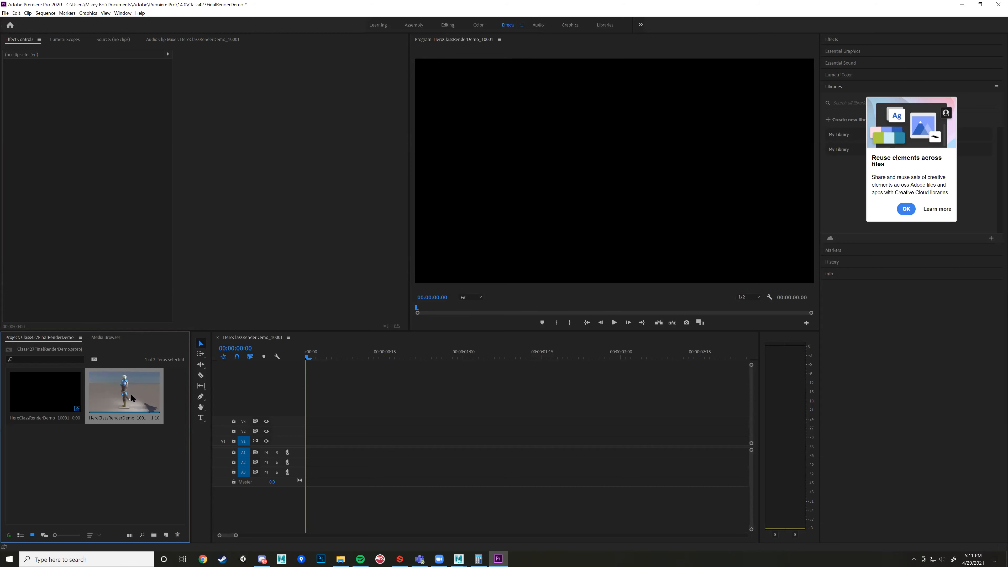
Place the imported image sequence at the start of track V1 and play back the turntable.
left_click_drag(111, 400, 308, 441)
left_click(614, 322)
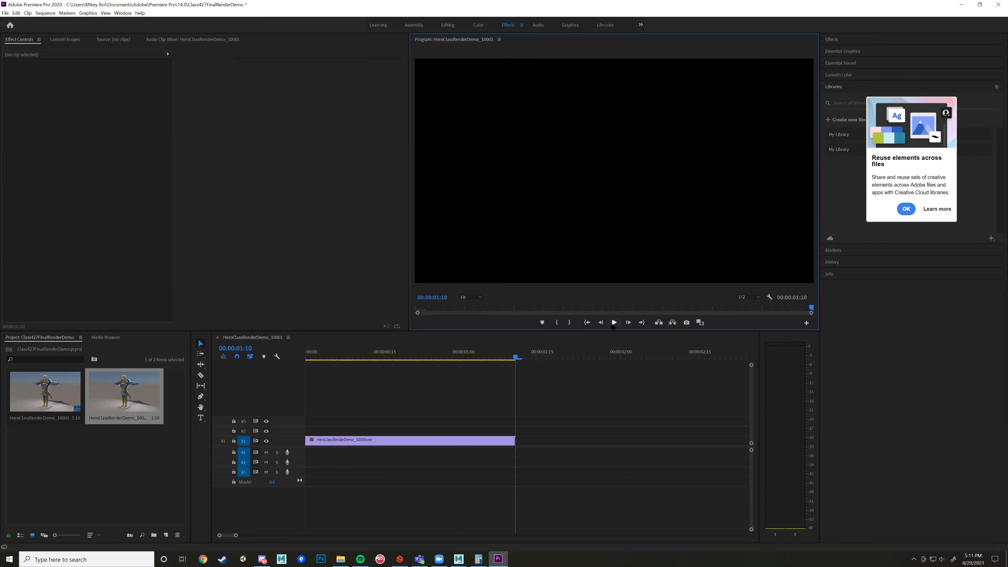
left_click(614, 322)
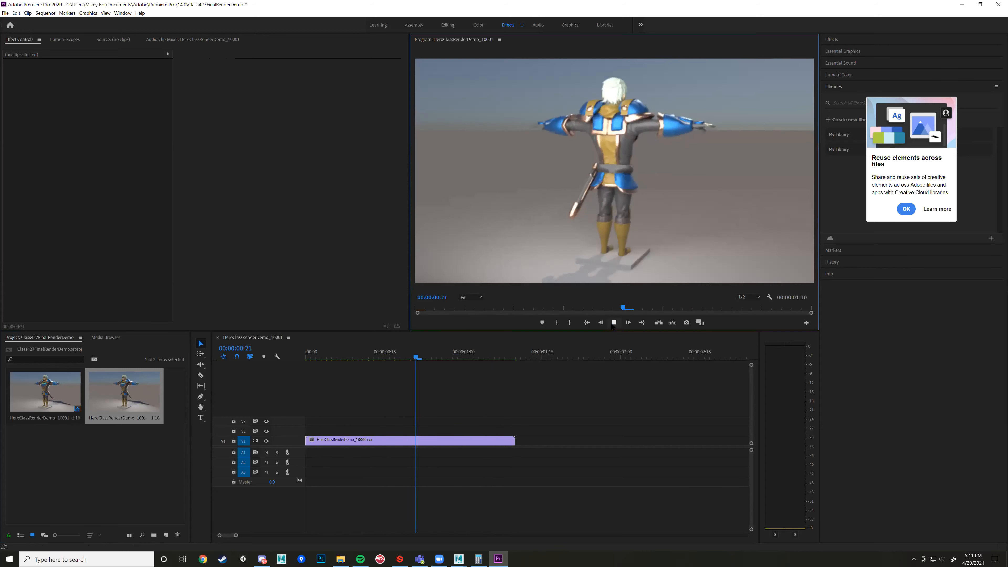
left_click(614, 322)
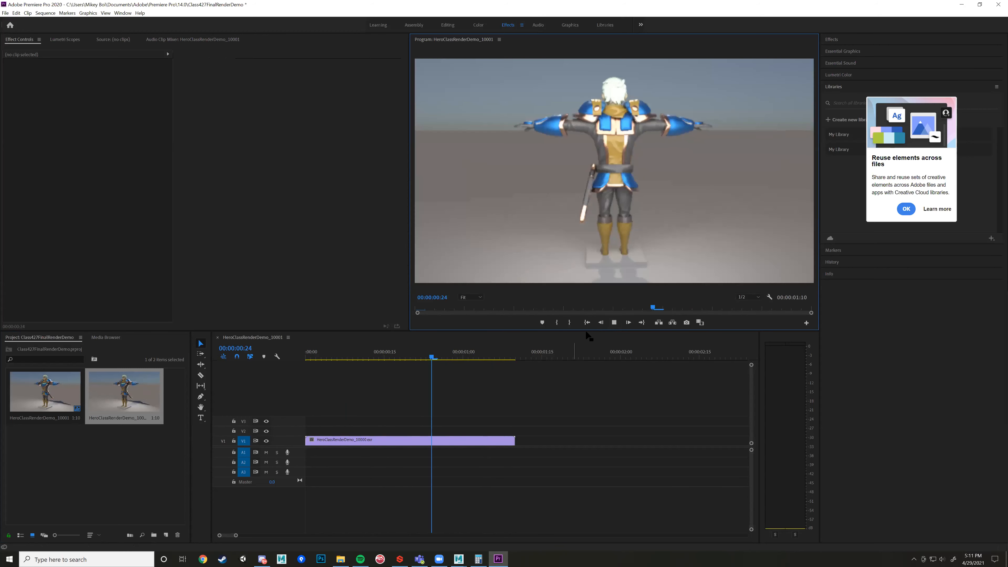
key("space")
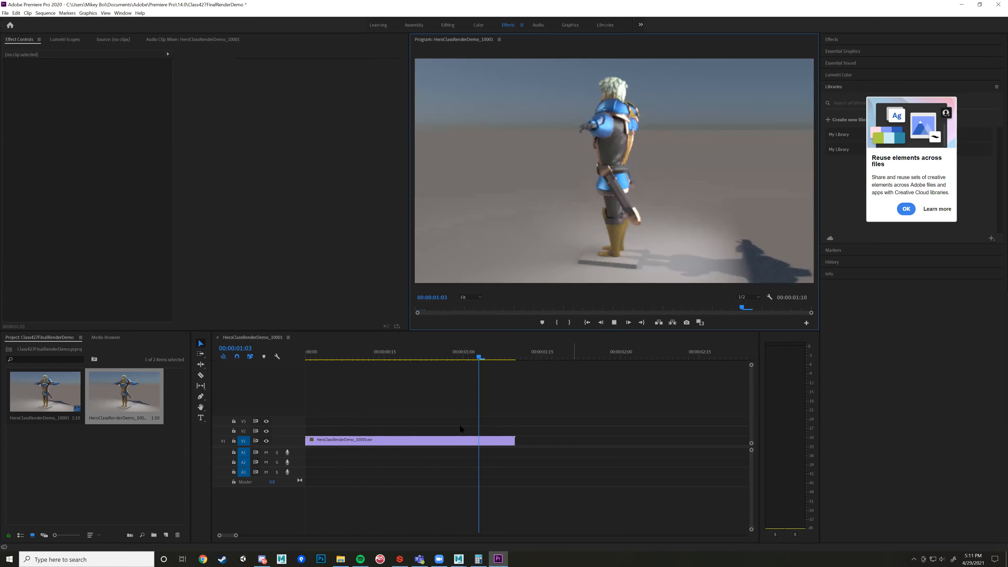
Duplicate the turntable clip twice on track V1, placing the copies end to end after the original.
left_click(481, 441)
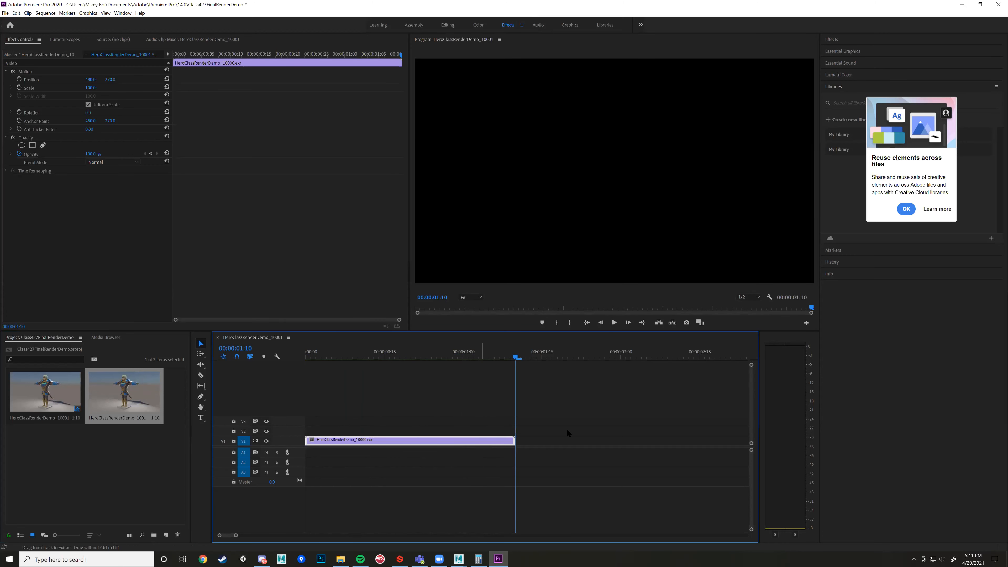
key("ctrl+v")
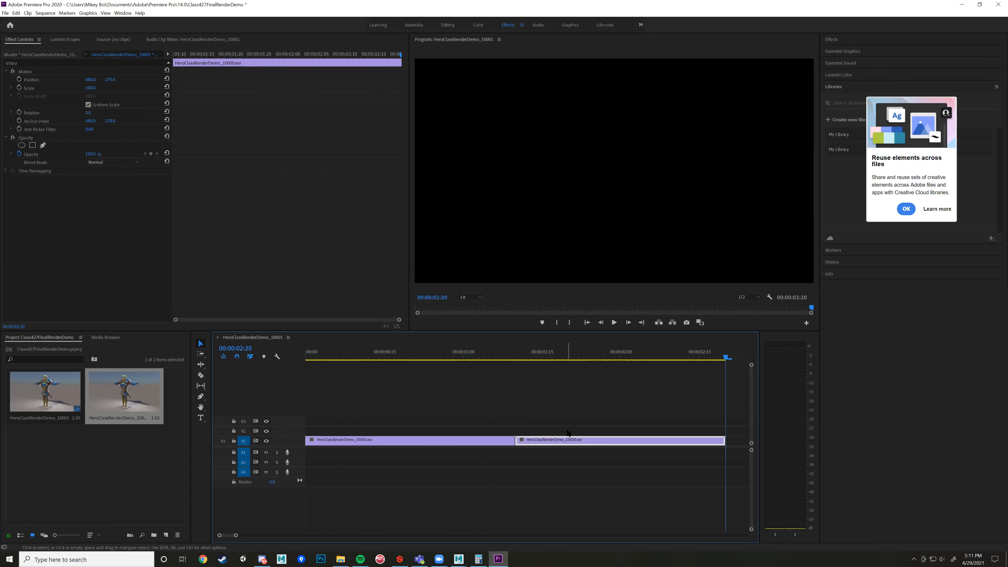
key("ctrl+v")
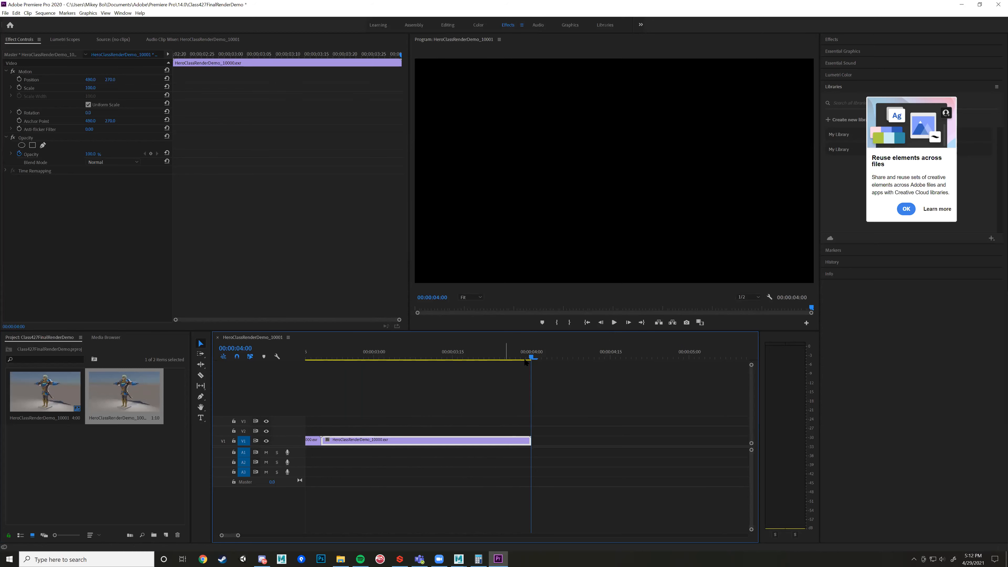
Play the looped turntable clips repeatedly from the start of the timeline to check the rotation.
left_click_drag(531, 358, 227, 382)
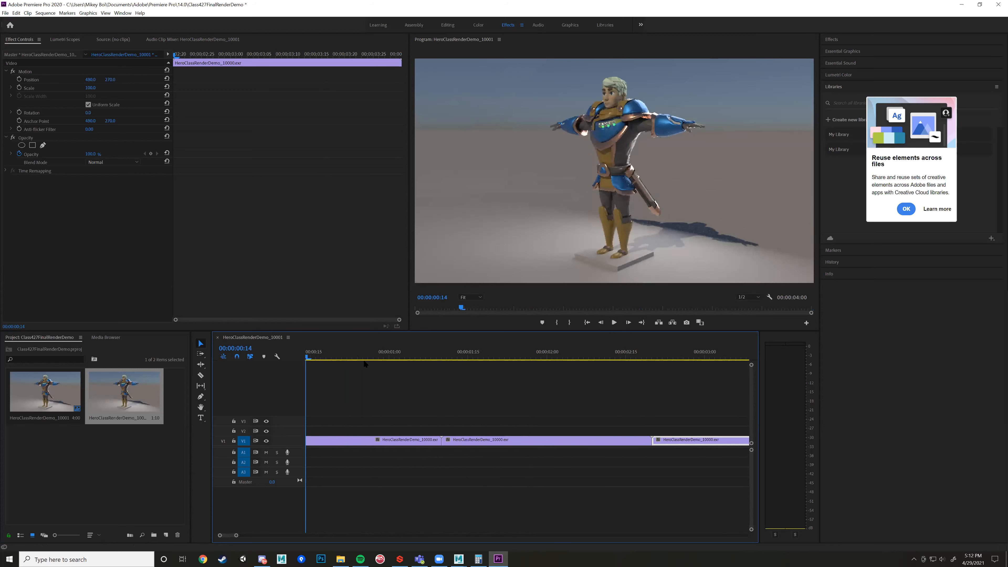
left_click(615, 322)
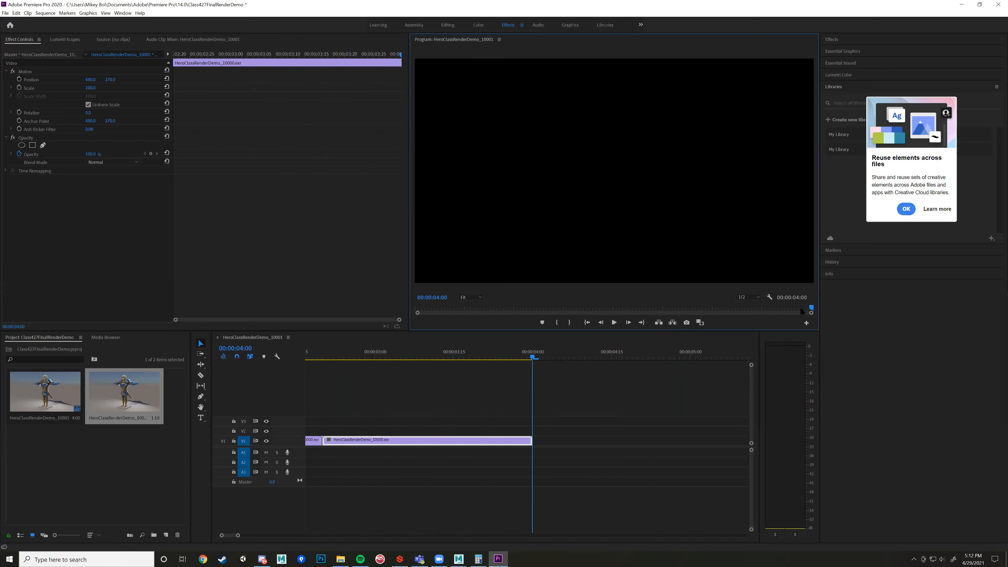
left_click_drag(532, 357, 259, 376)
left_click(615, 323)
left_click_drag(533, 362, 244, 368)
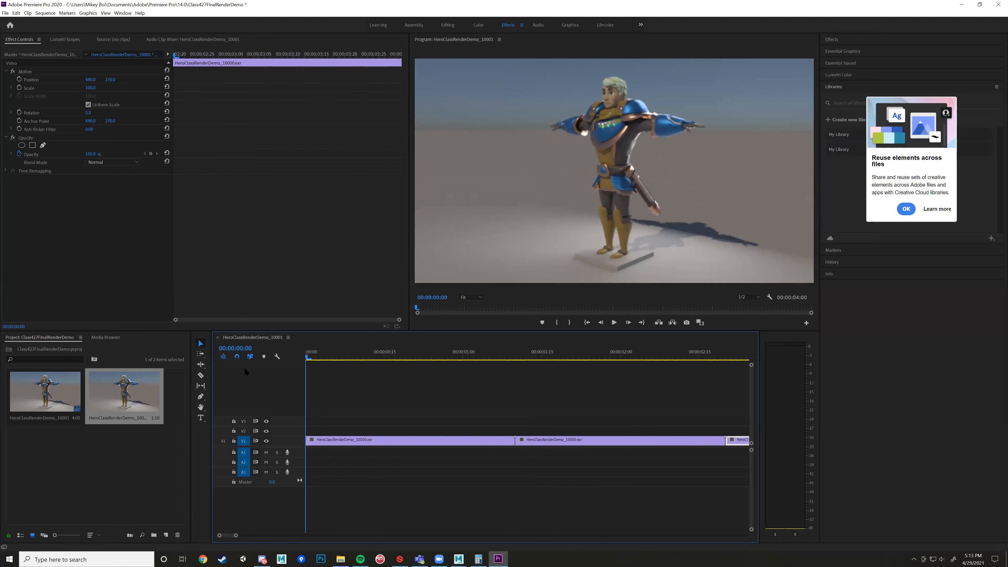
left_click(614, 323)
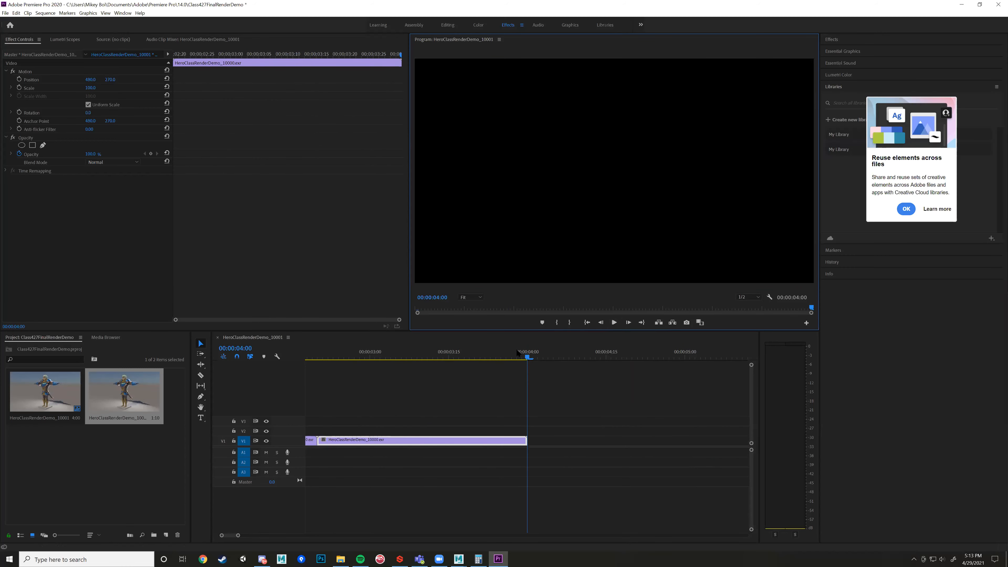
left_click_drag(529, 358, 289, 385)
left_click(614, 322)
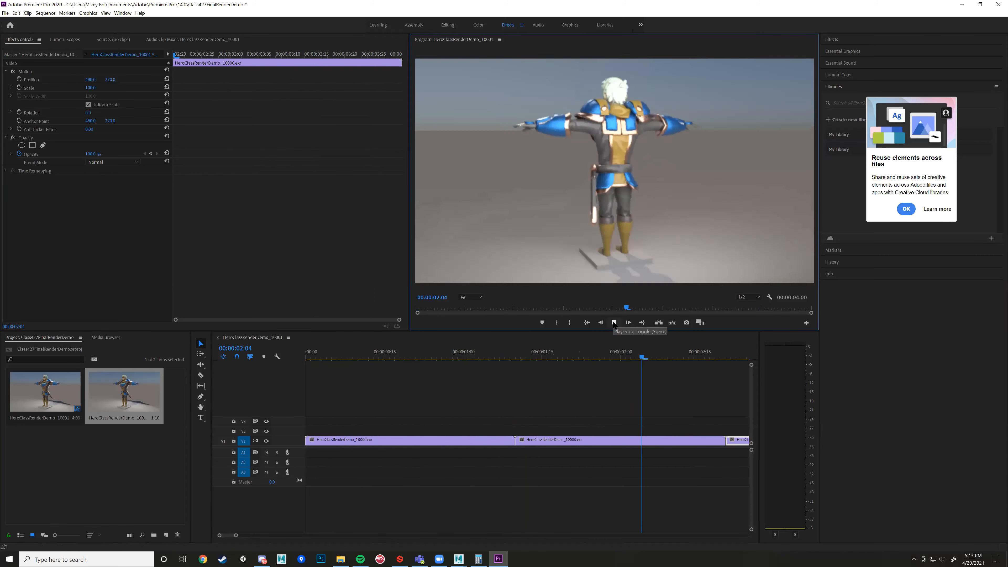
key("space")
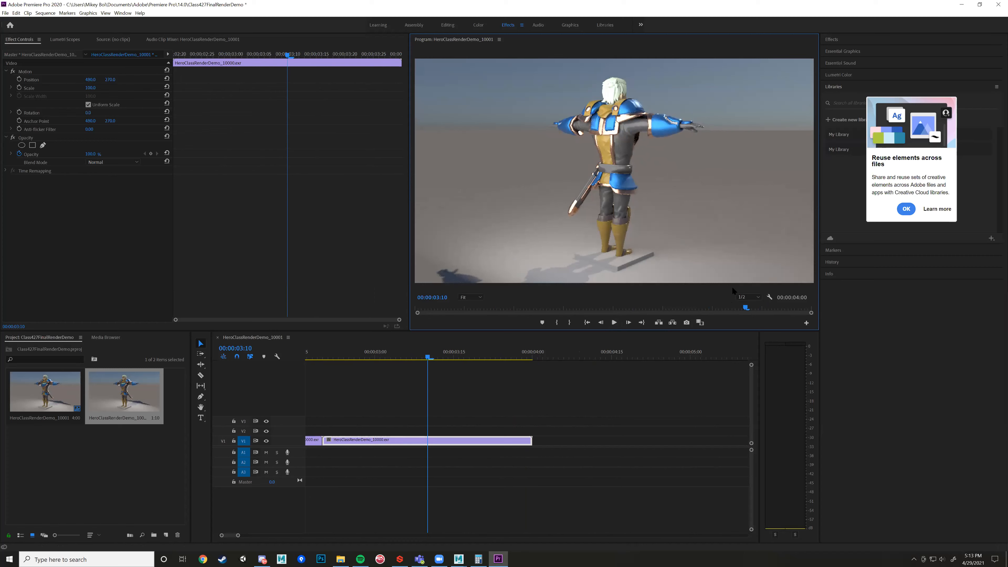
left_click(615, 323)
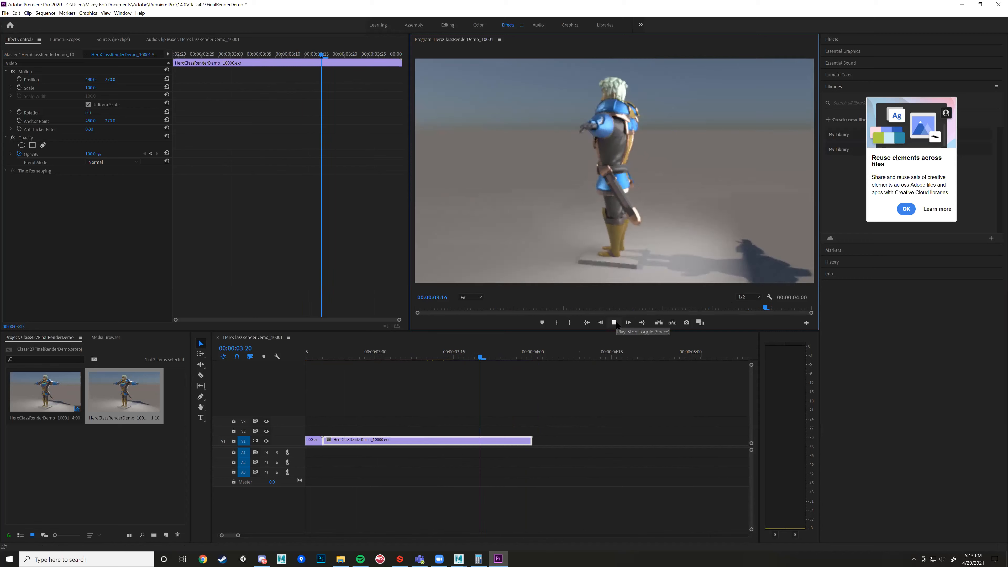
left_click_drag(532, 357, 241, 357)
Switch to Maya and close the Render View.
mouse_move(459, 559)
left_click(500, 519)
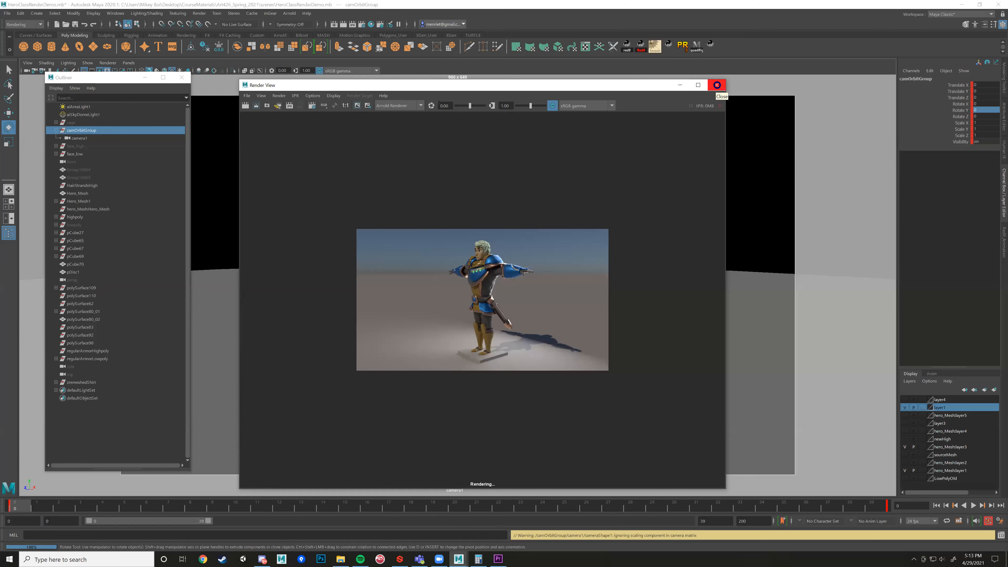
left_click(716, 85)
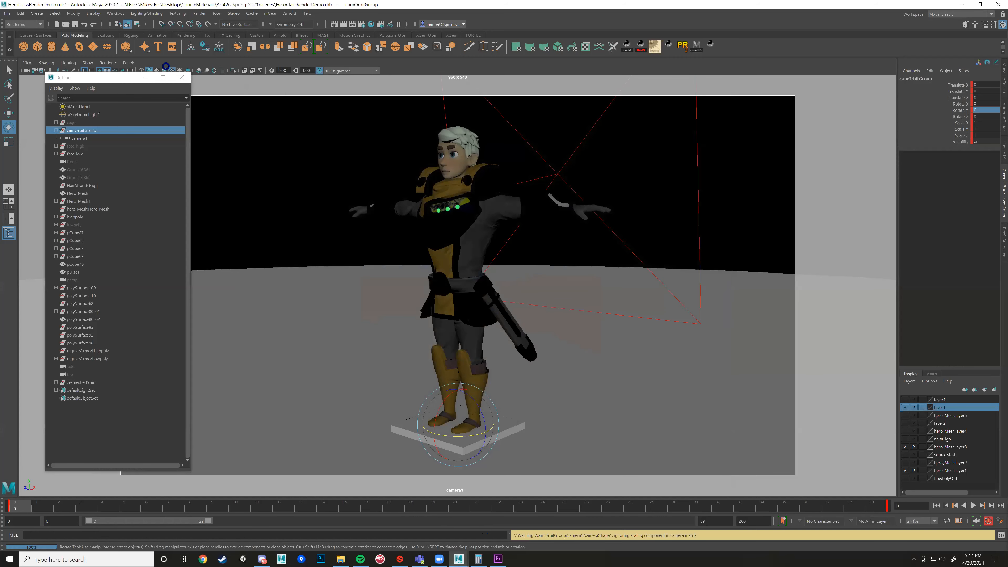
Review the Frame/Animation ext and Renderable Camera options in the Render Settings, selecting name#.ext and leaving camera1 as the camera.
left_click(362, 24)
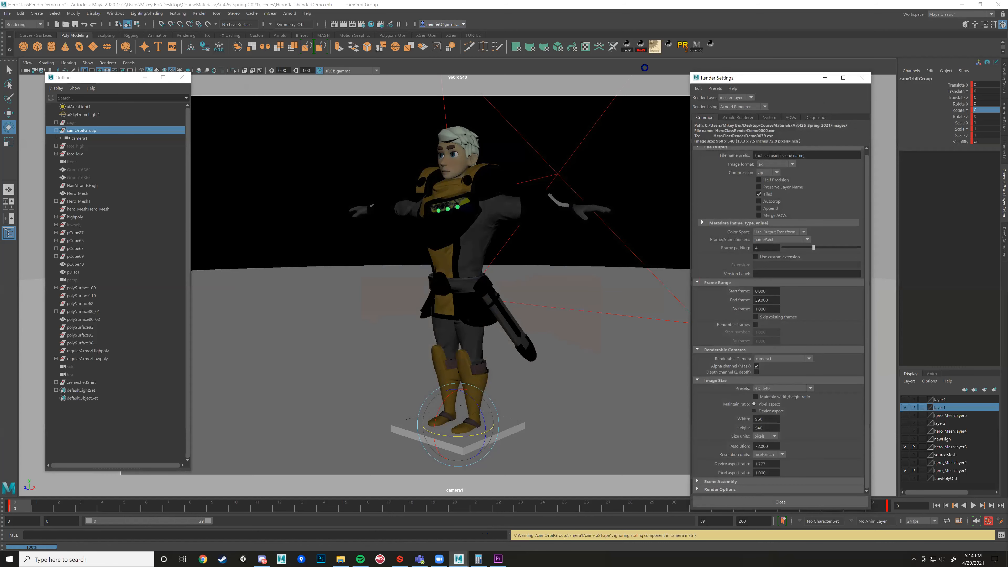
key("w")
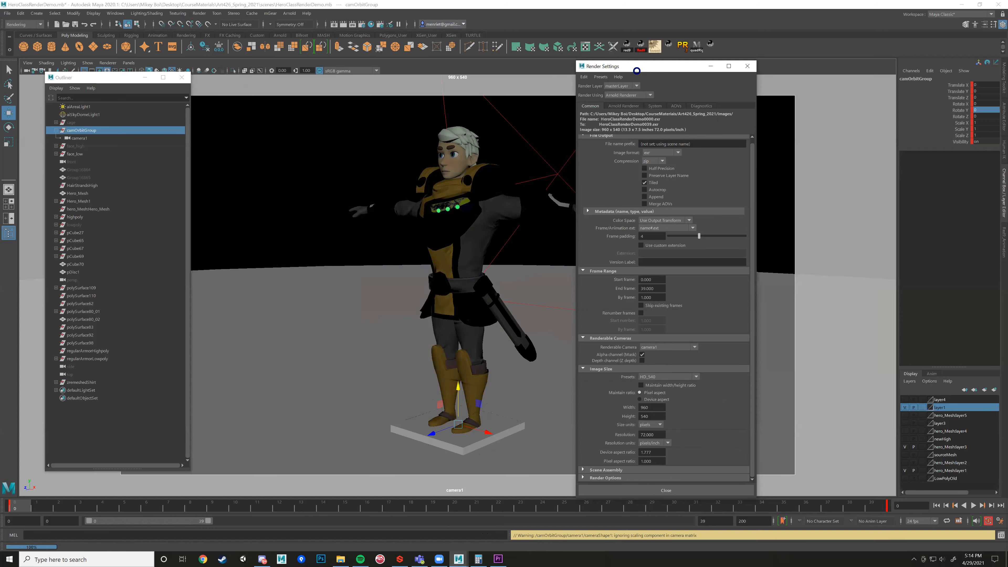
left_click_drag(637, 71, 554, 67)
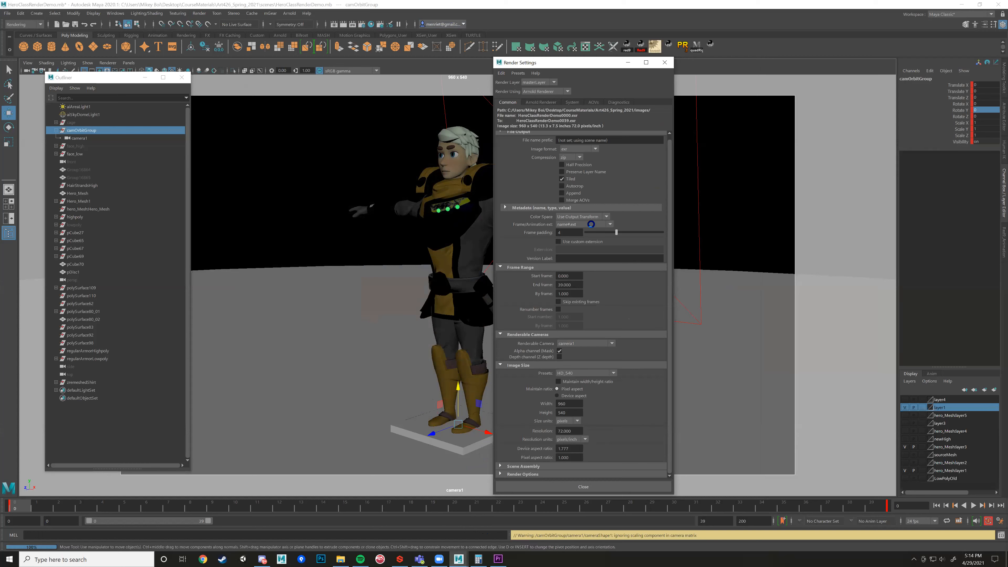
left_click(593, 224)
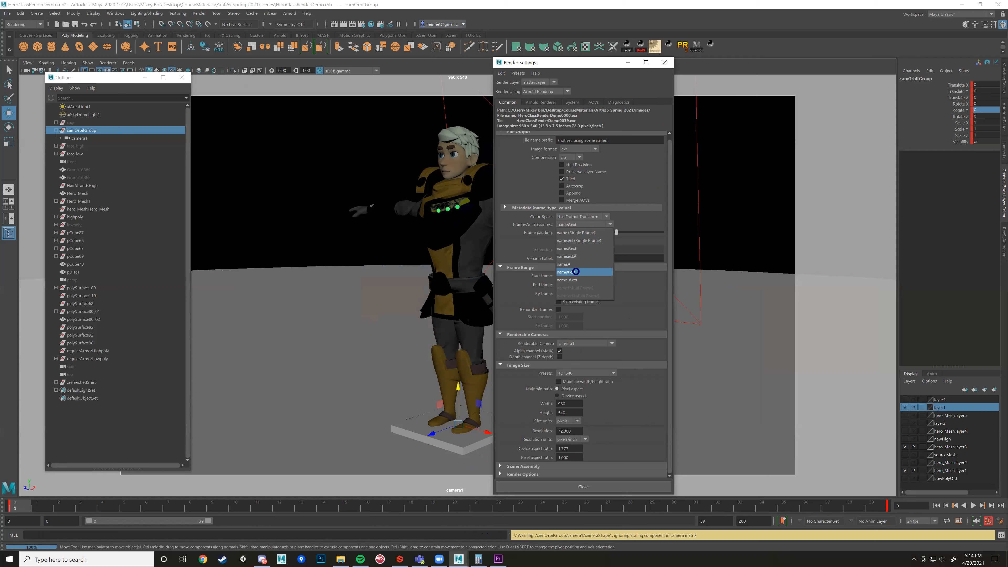
left_click(576, 272)
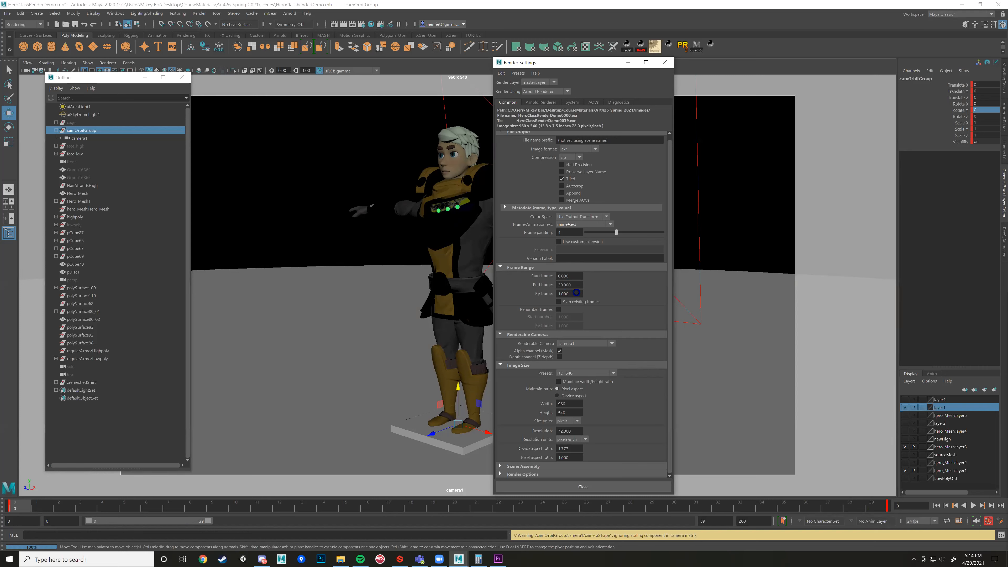
left_click(613, 343)
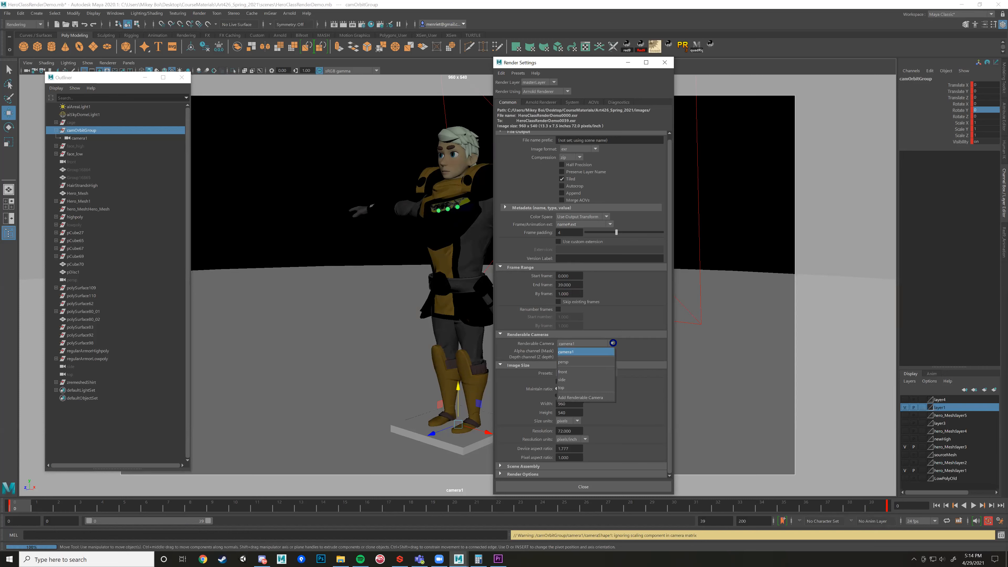
left_click(613, 344)
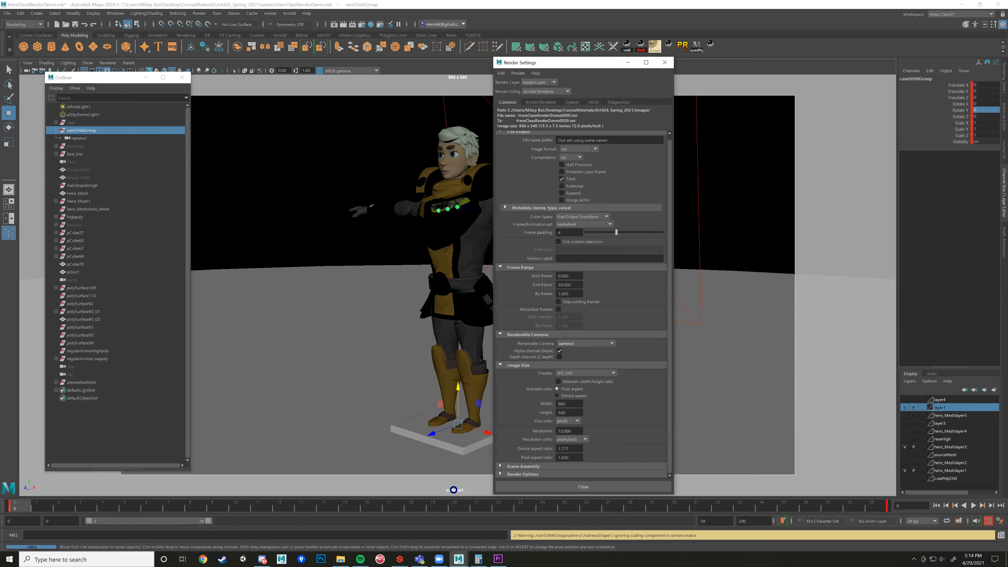
Set the render image size preset to HD_1080.
left_click(36, 13)
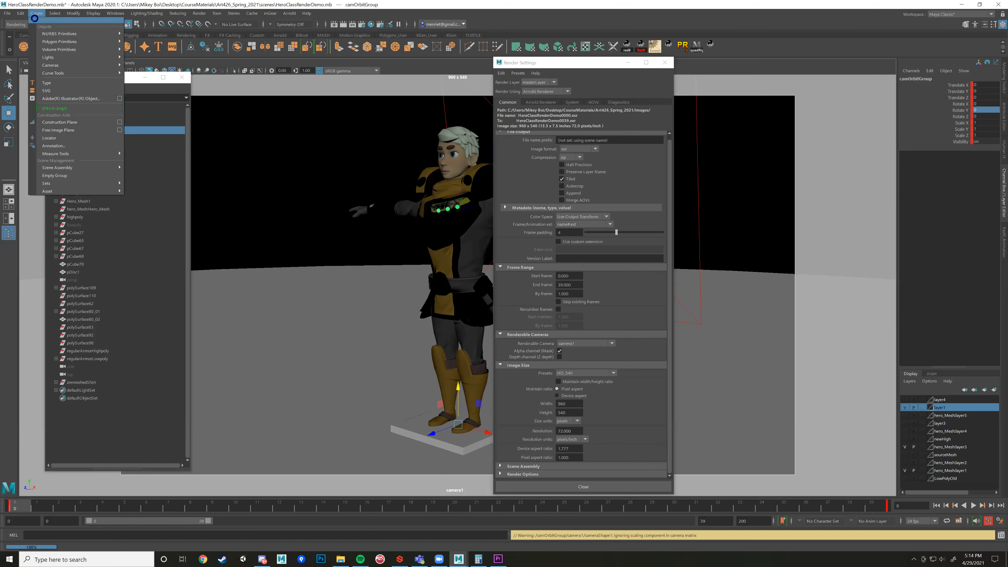
mouse_move(89, 42)
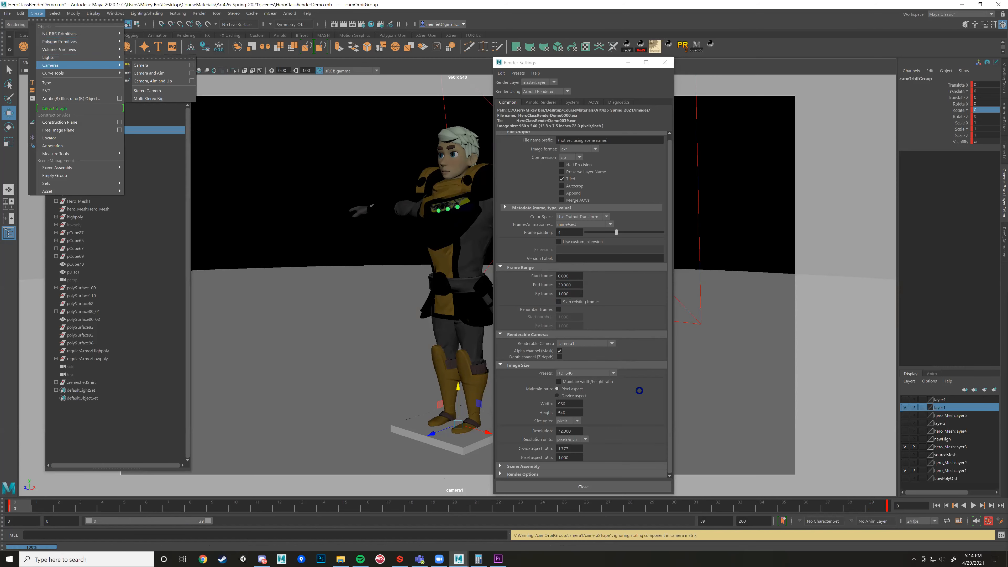
left_click(595, 373)
left_click(595, 373)
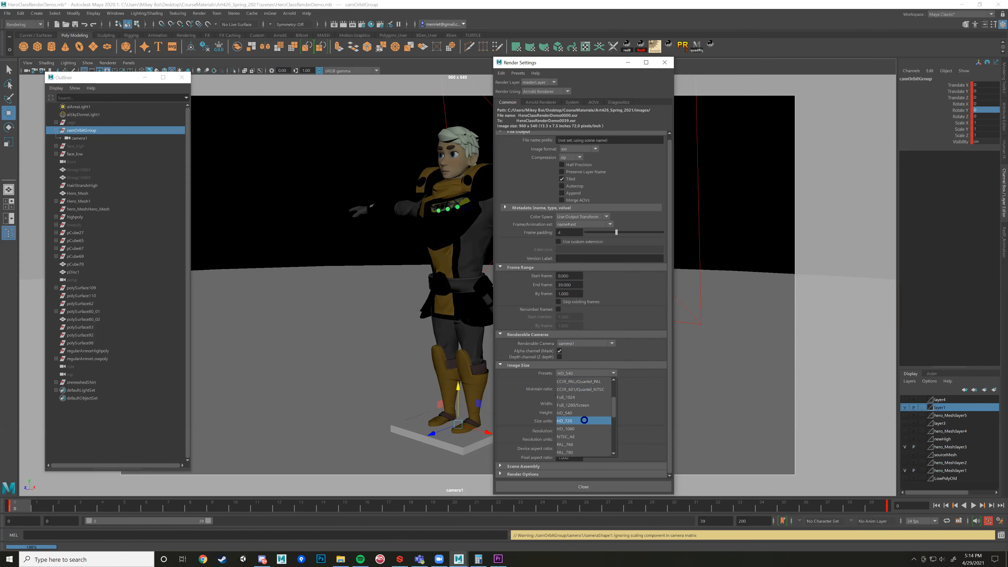
left_click(582, 427)
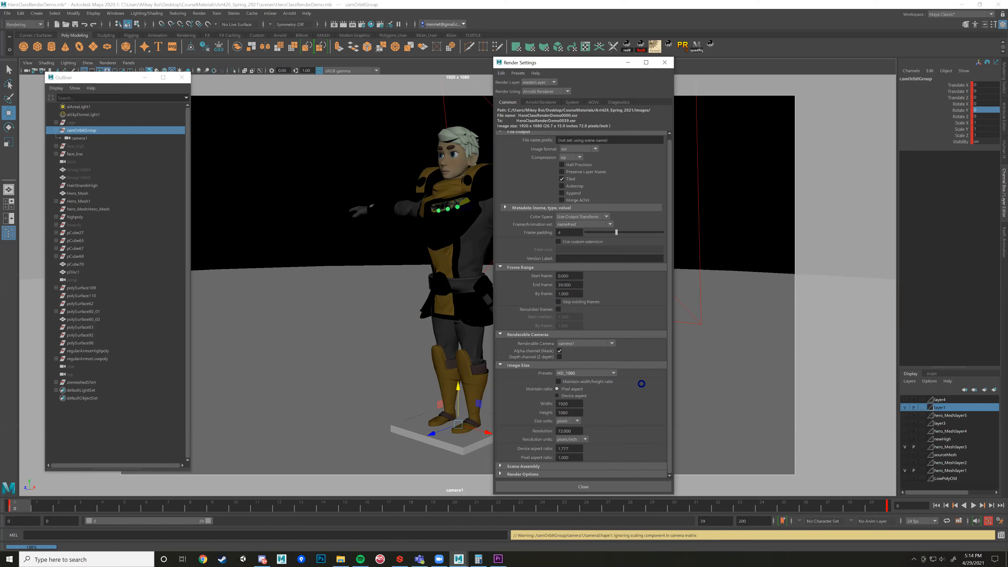
Set the Arnold Renderer's Camera (AA) samples to 3 and check the Render Device options in the System settings.
left_click(538, 91)
left_click(540, 102)
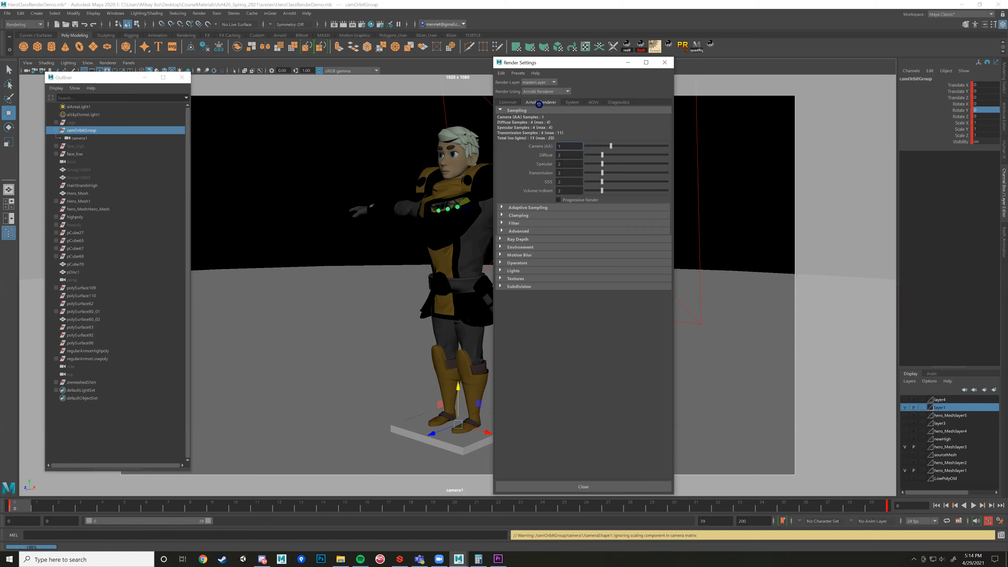
left_click_drag(618, 148, 623, 147)
left_click_drag(588, 61, 418, 121)
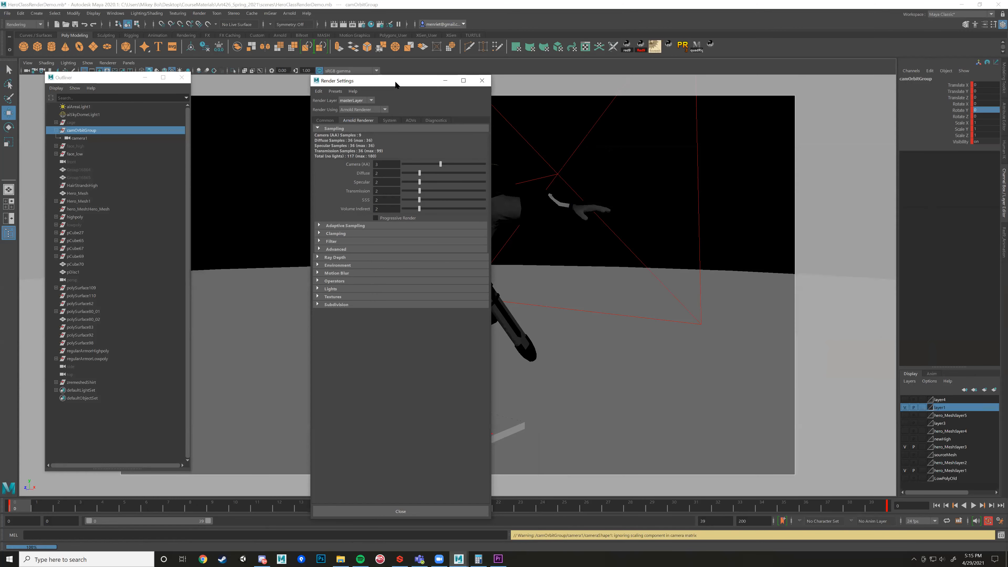
left_click_drag(379, 84, 347, 85)
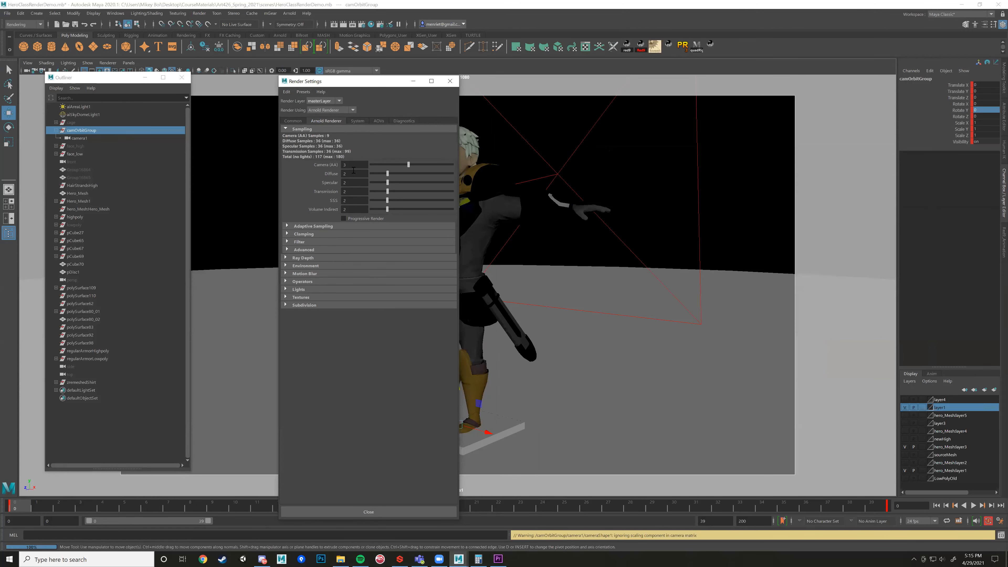
left_click(357, 121)
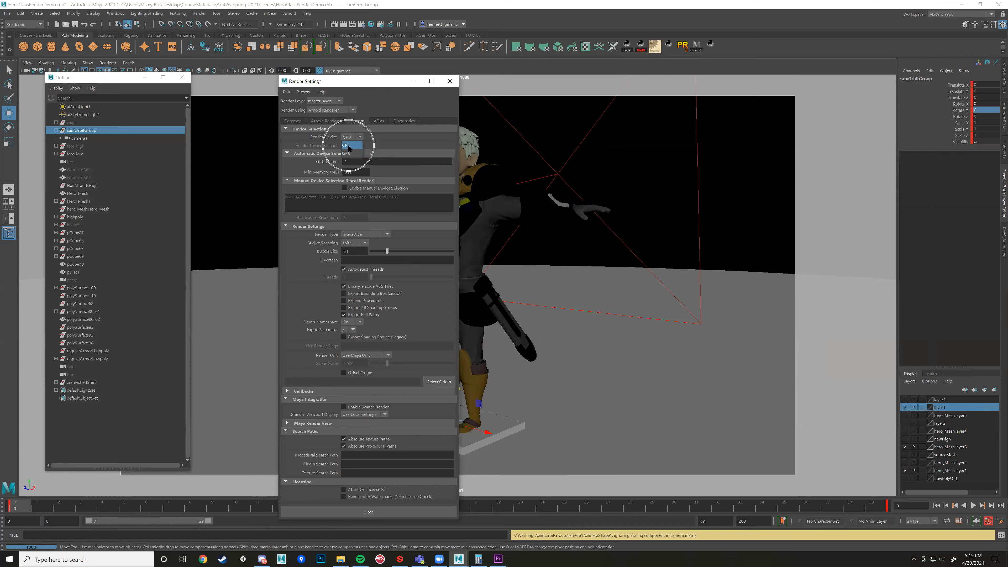
left_click(326, 121)
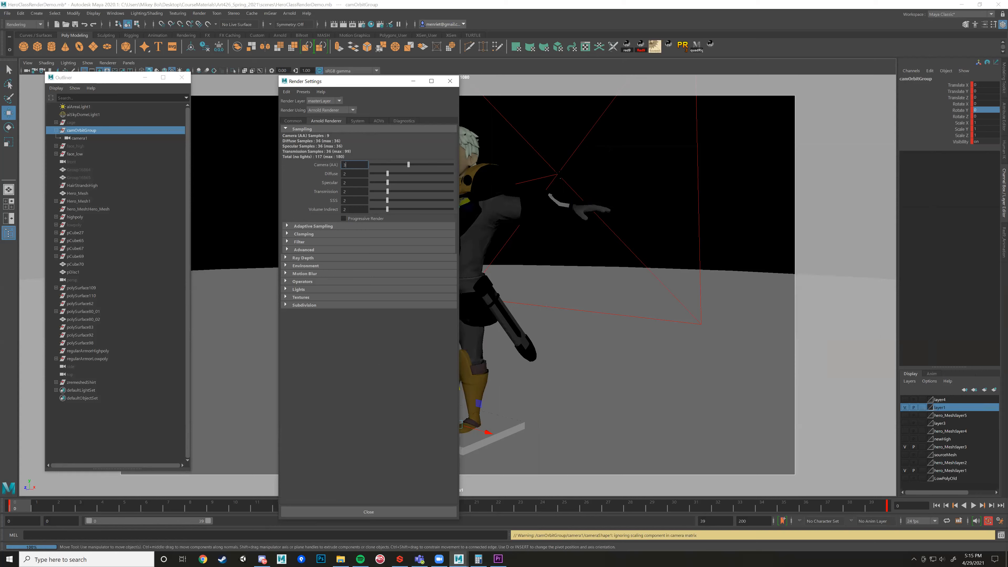
Inspect the Samples attribute of the area light and the sky dome light in their shape attributes.
left_click(559, 174)
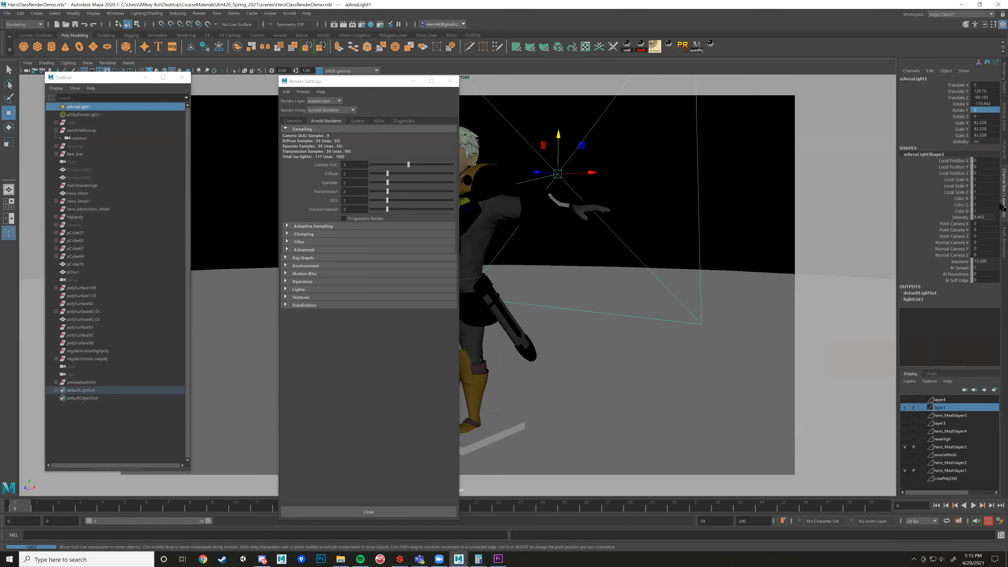
left_click(1003, 123)
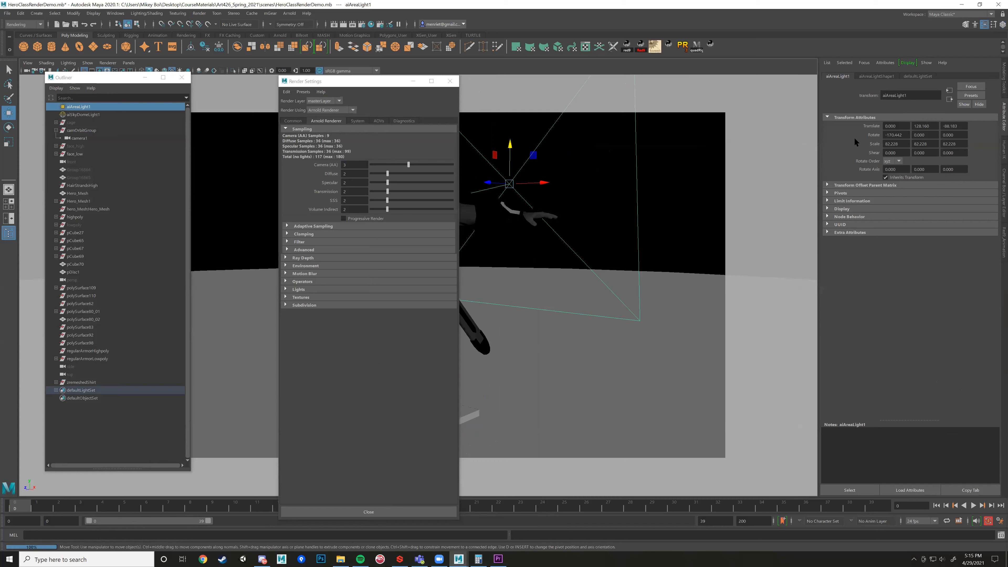
left_click(873, 76)
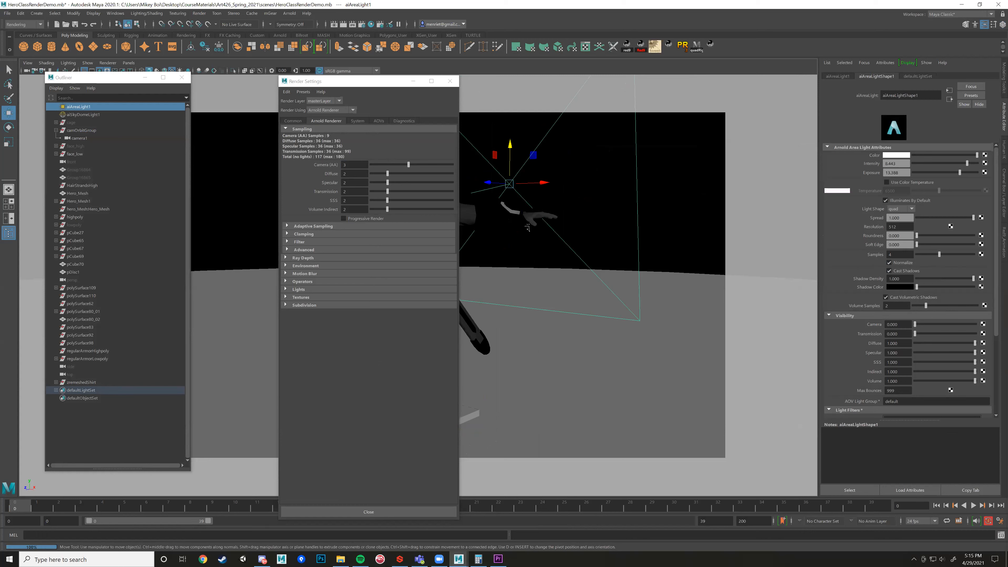
left_click(898, 255)
key("ctrl")
key("ctrl")
key("ctrl")
key("Down")
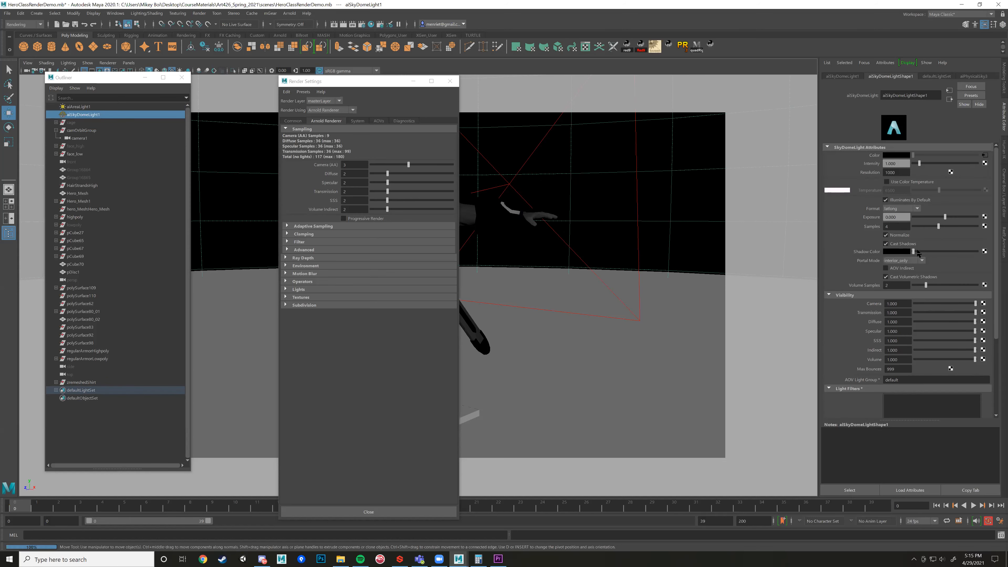
key("ctrl")
Return to the Common render settings and enlarge the Render Settings window so all its sections fit.
left_click_drag(372, 84, 306, 81)
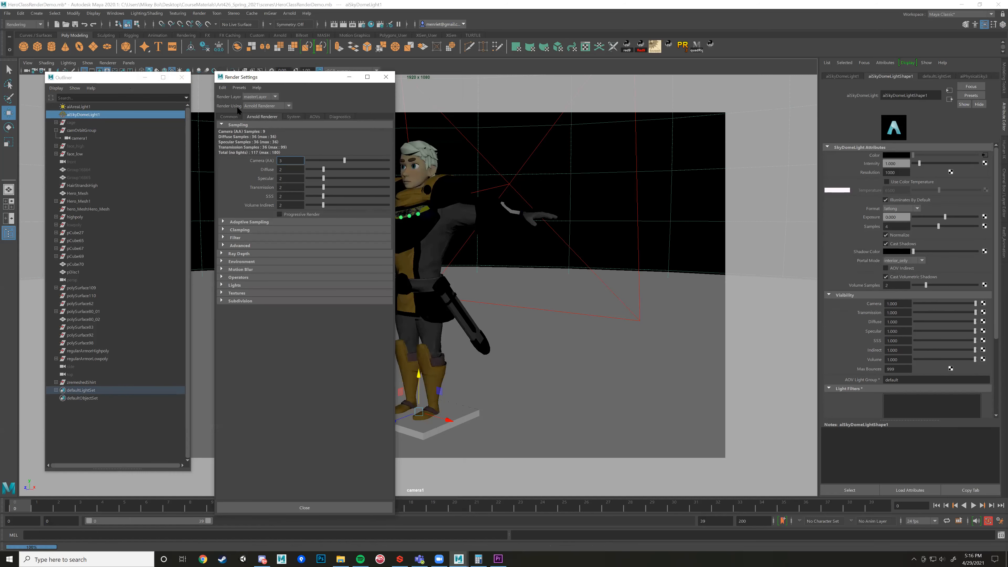
mouse_move(266, 79)
left_mouse_down()
mouse_move(248, 86)
mouse_move(251, 99)
mouse_move(257, 93)
left_mouse_up()
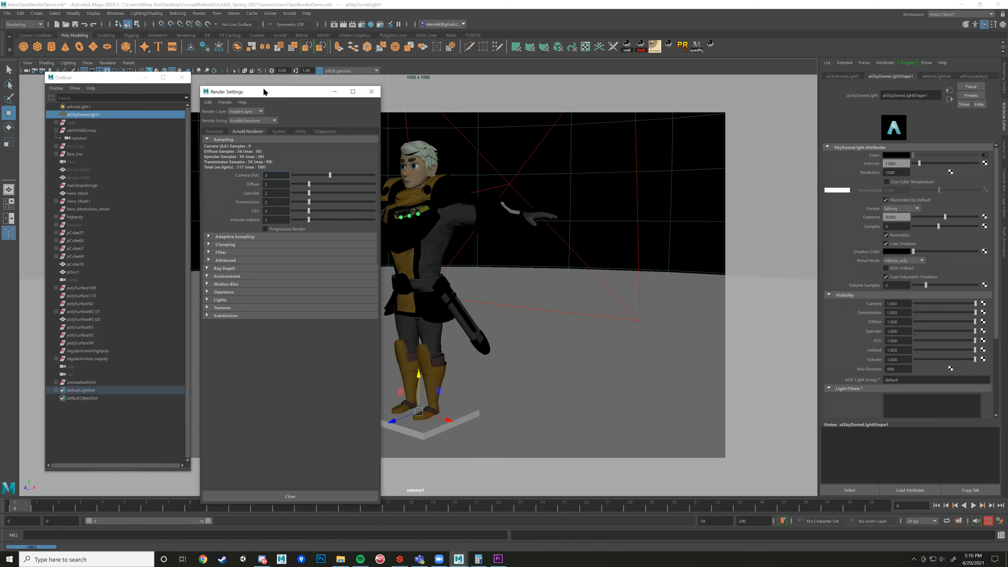
left_click(215, 132)
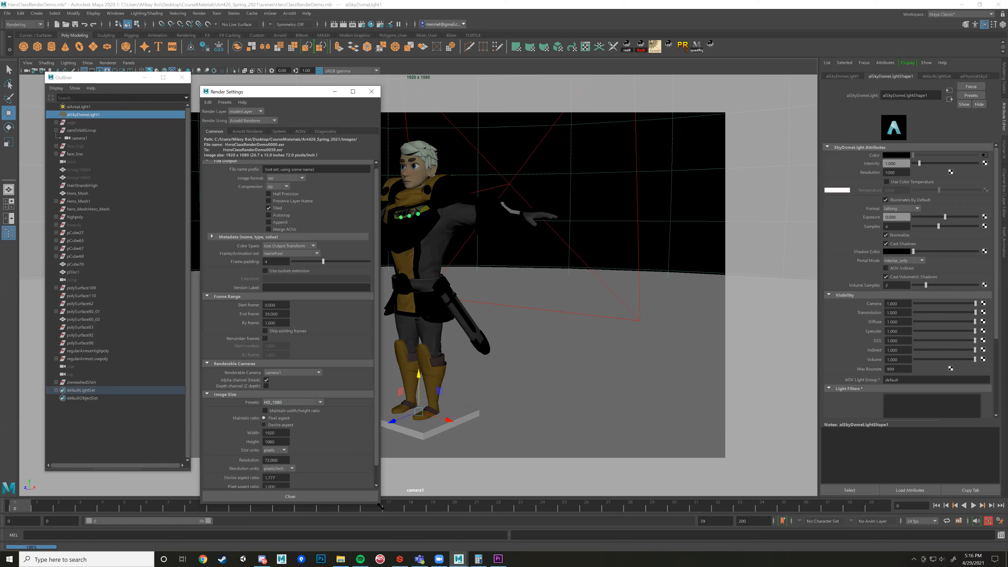
left_click_drag(380, 507, 418, 531)
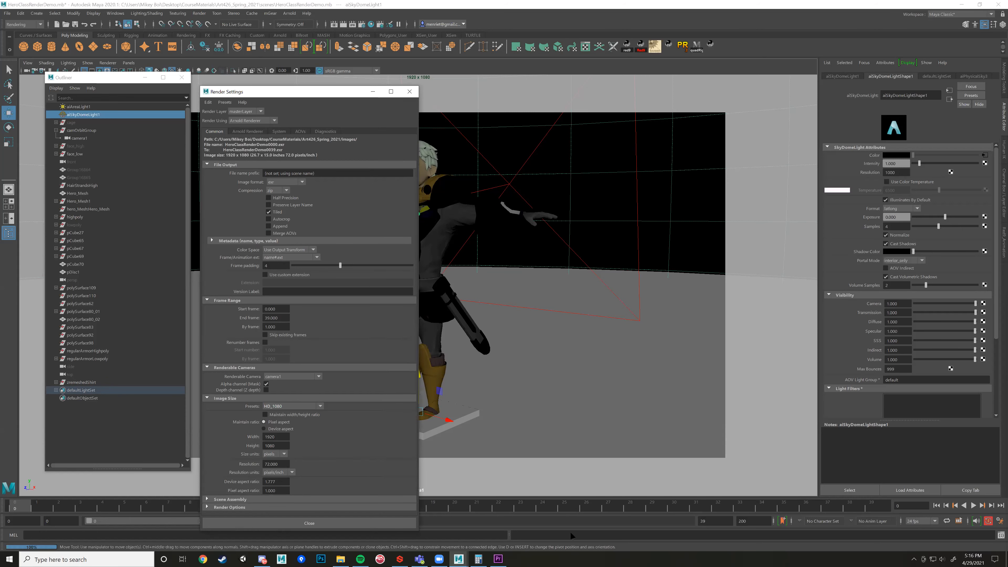
Open the Snipping Tool and capture the whole Render Settings window.
left_click(110, 558)
type("sn")
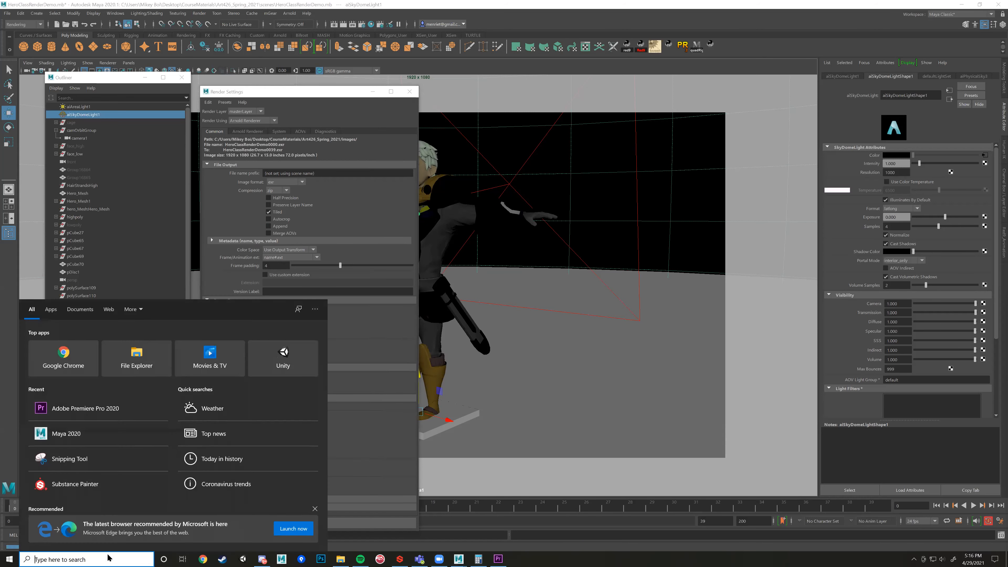
type("ip")
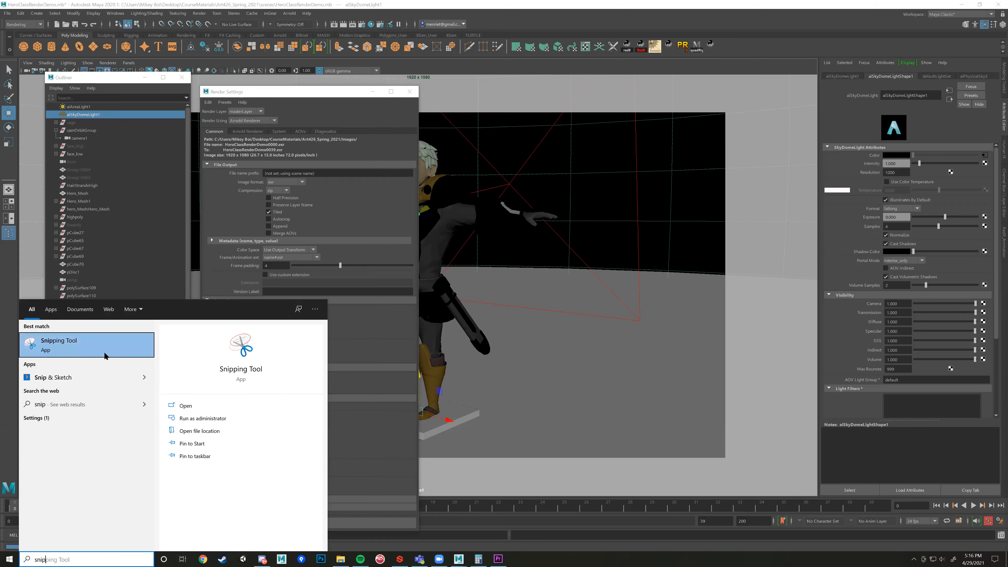
key("Return")
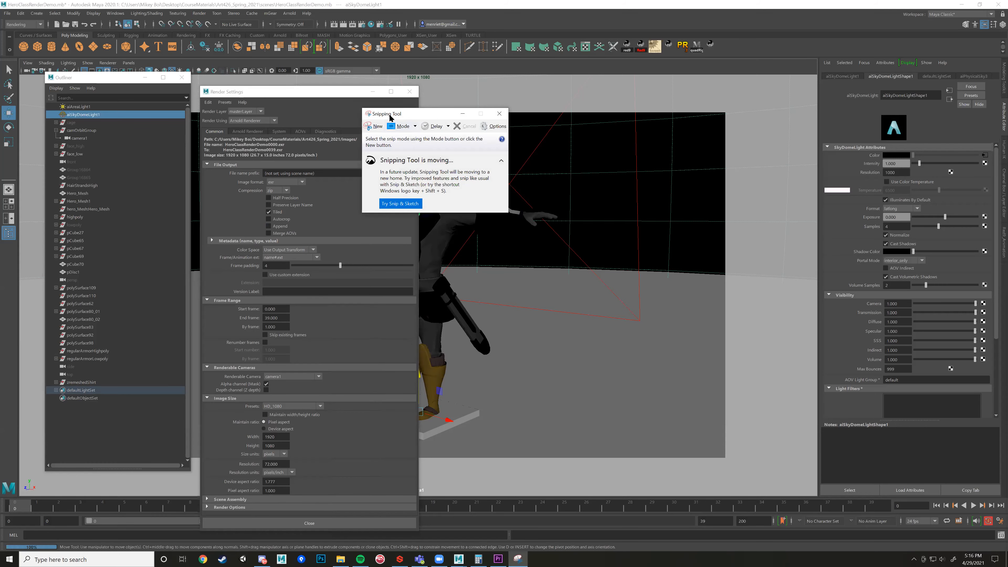
left_click(376, 125)
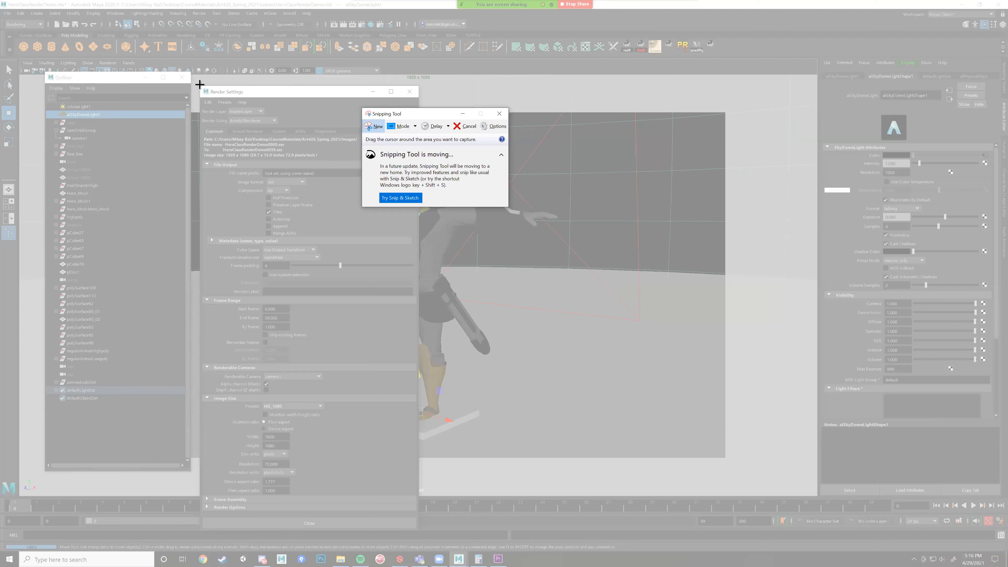
left_click_drag(200, 85, 426, 522)
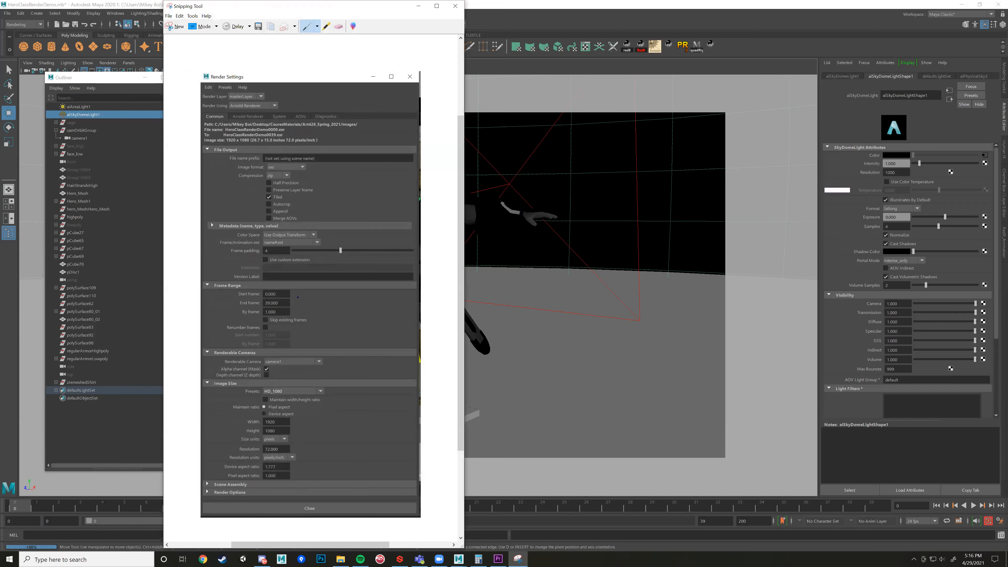
Circle the frame range, Frame/Animation ext, image size preset and renderable camera fields on the snip with the pen.
mouse_move(270, 285)
left_mouse_down()
mouse_move(262, 288)
mouse_move(291, 312)
left_mouse_up()
left_click_drag(277, 249, 327, 243)
mouse_move(332, 389)
left_mouse_down()
mouse_move(273, 385)
mouse_move(310, 400)
mouse_move(331, 391)
left_mouse_up()
mouse_move(329, 357)
left_mouse_down()
mouse_move(258, 362)
mouse_move(328, 361)
left_mouse_up()
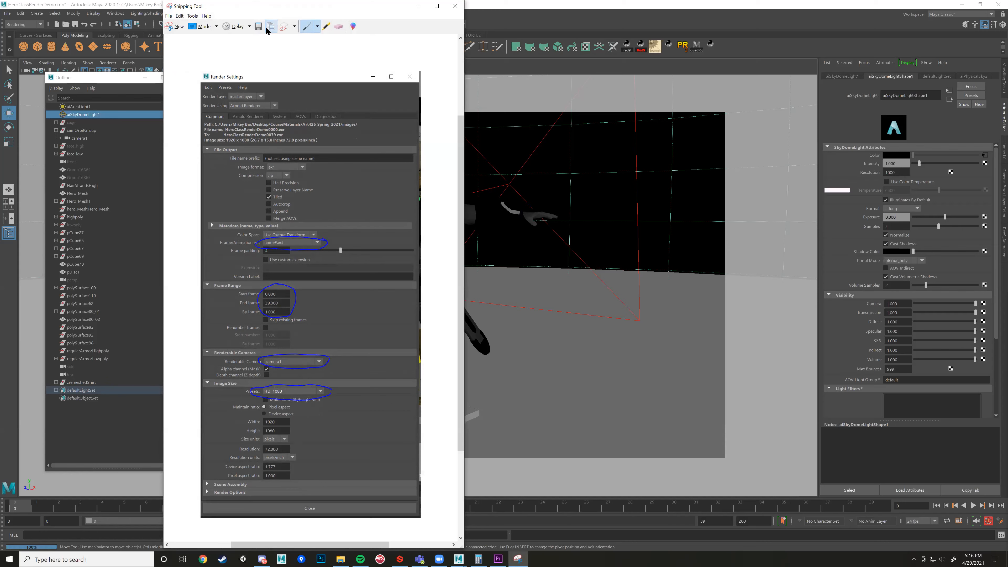
Switch to Discord and post the annotated snip in the resources channel with the comment "Common Render Settings".
left_click(262, 559)
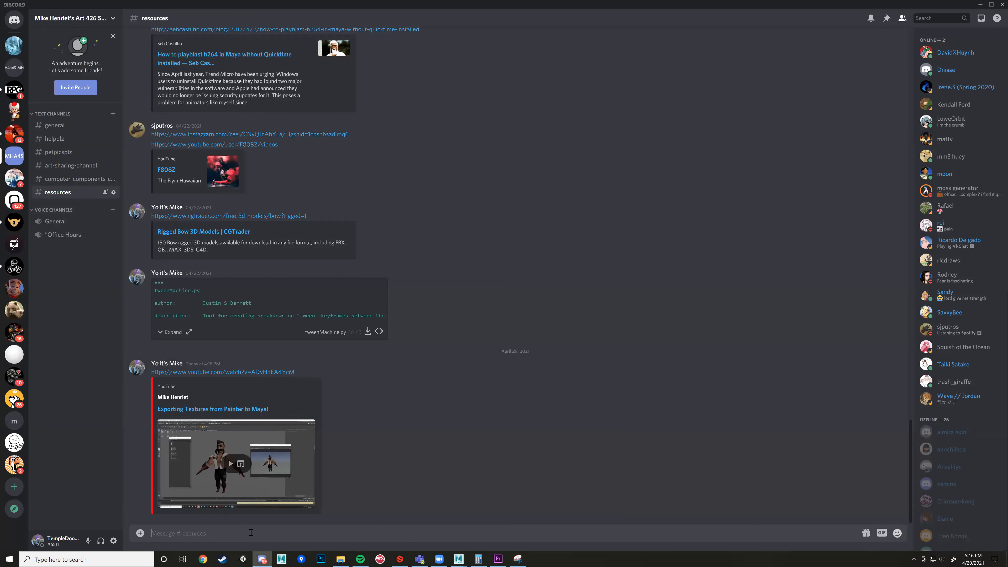
key("ctrl+v")
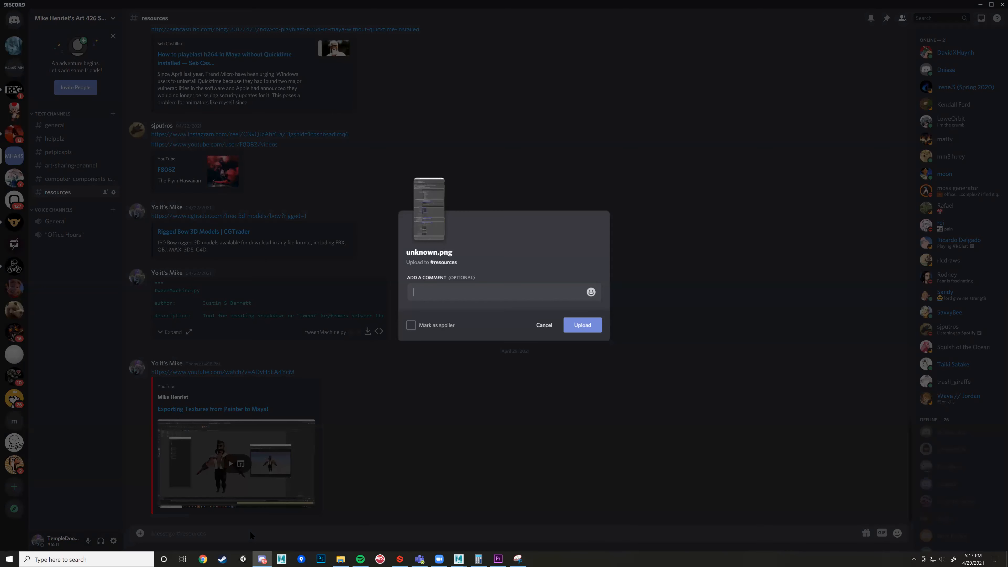
type("Render")
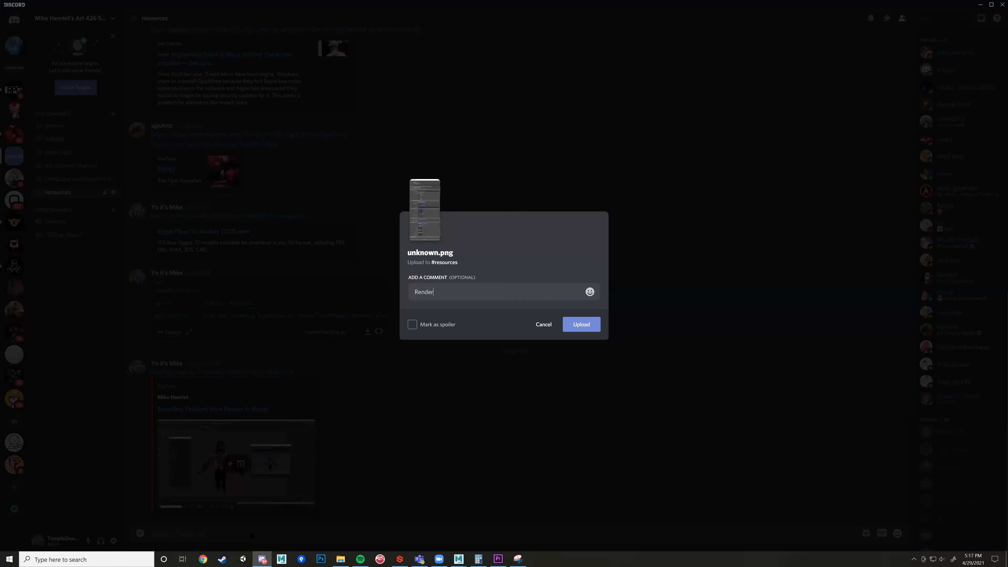
key("ctrl+BackSpace")
type("Comm")
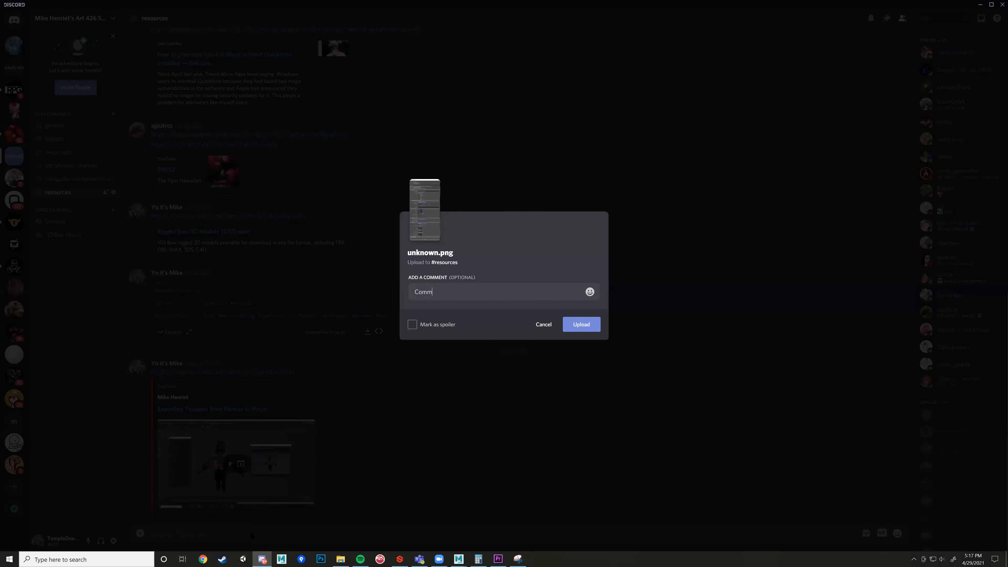
type("on Render Settings")
key("Return")
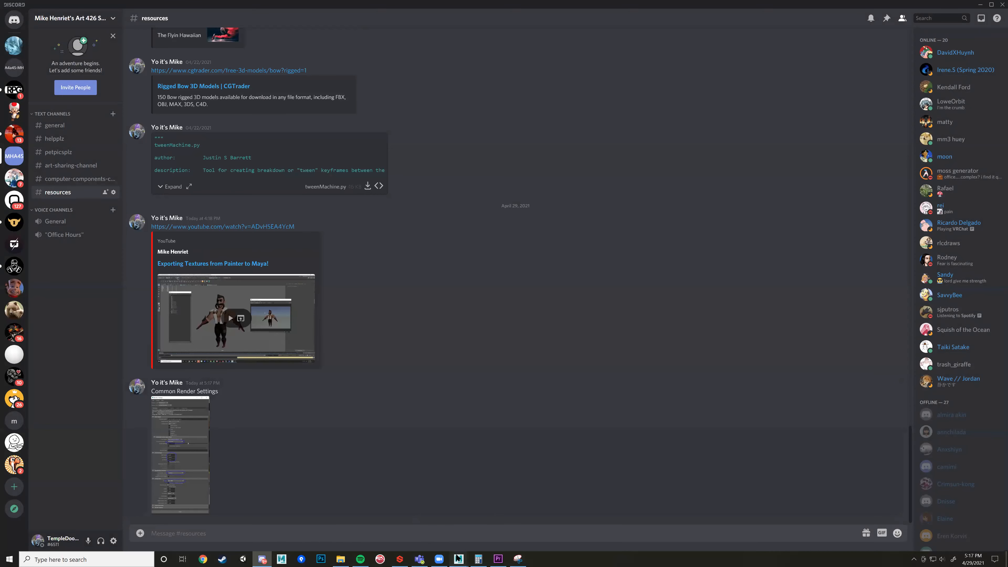
Snip Maya's Arnold Renderer sampling settings and mark it up by circling Arnold Renderer and Camera (AA) and writing "maybe 4!".
left_click(459, 559)
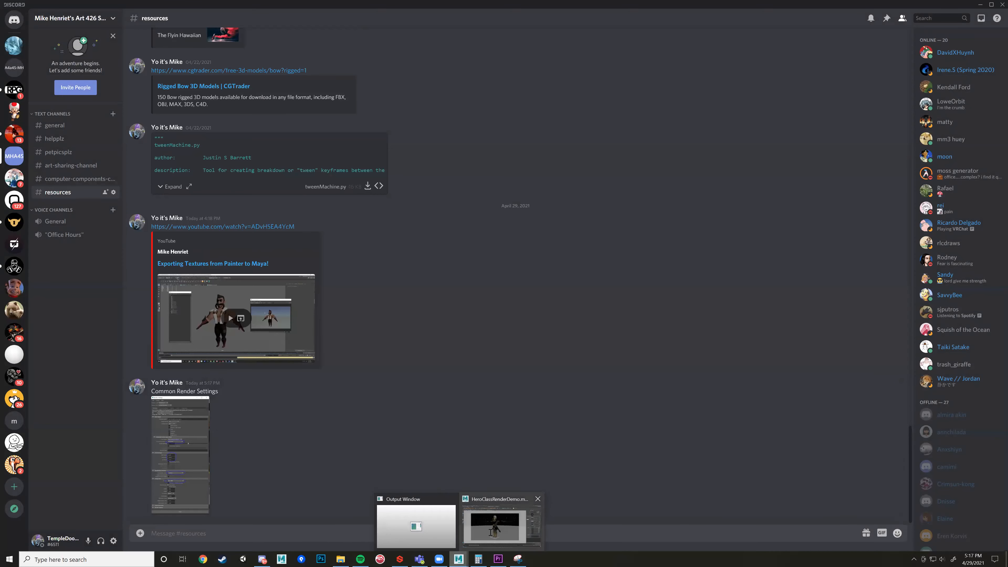
left_click(487, 526)
left_click(254, 132)
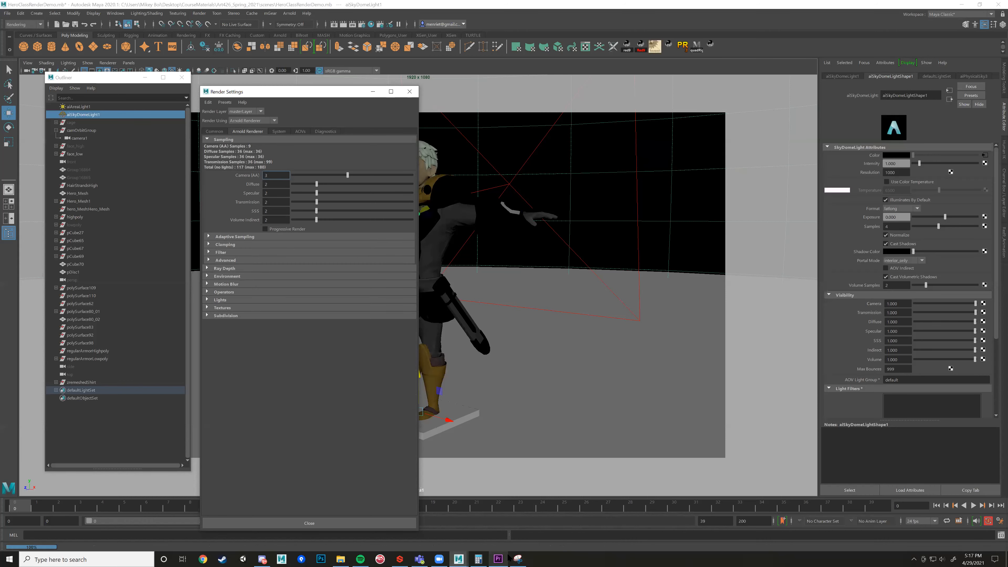
left_click(517, 559)
left_click(176, 27)
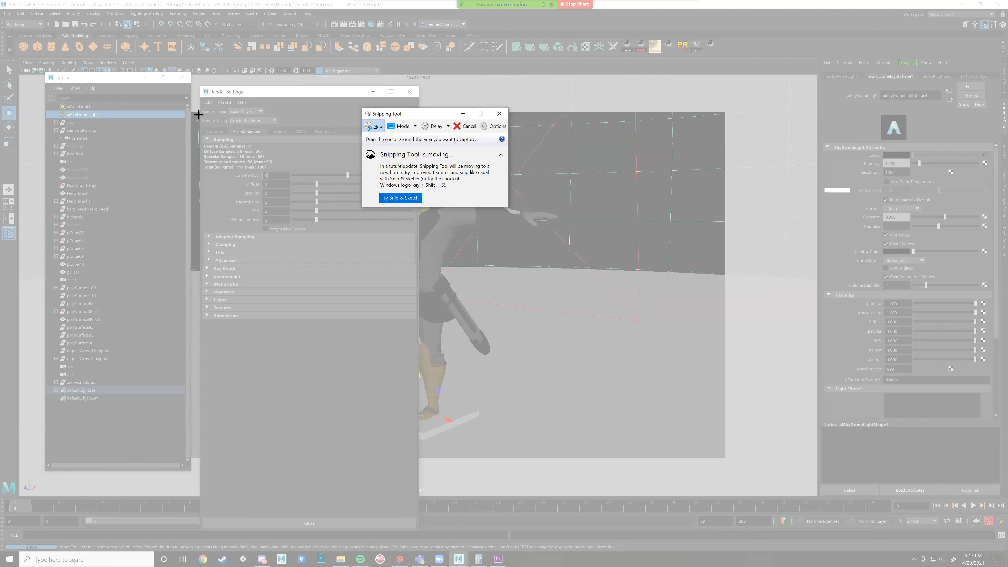
left_click_drag(200, 108, 420, 239)
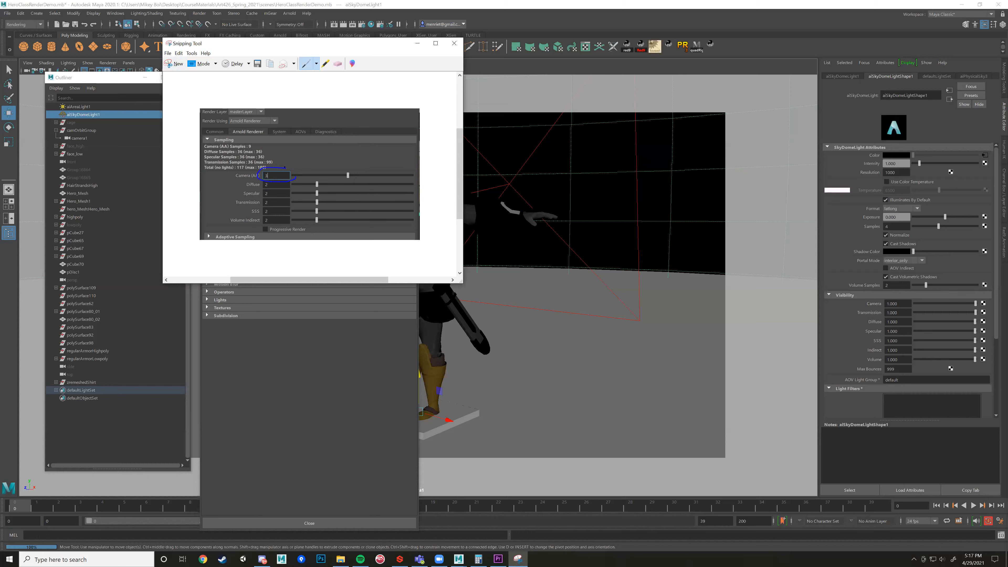
left_click_drag(265, 118, 221, 121)
Switch to Discord and post the annotated Arnold sampling snip in the resources channel.
left_click(262, 559)
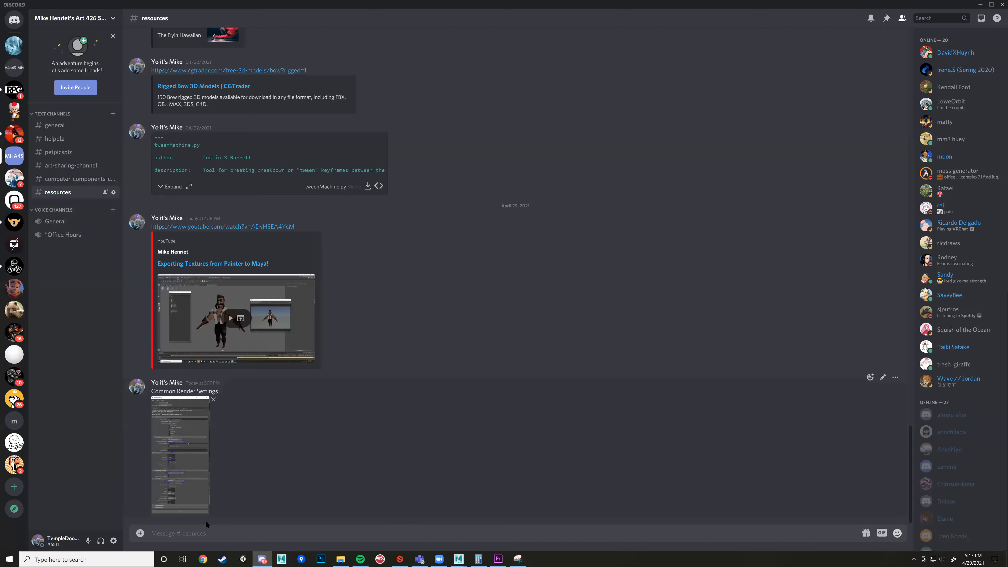
key("ctrl+v")
key("Return")
View both posted render settings images enlarged to check their markings.
left_click(184, 350)
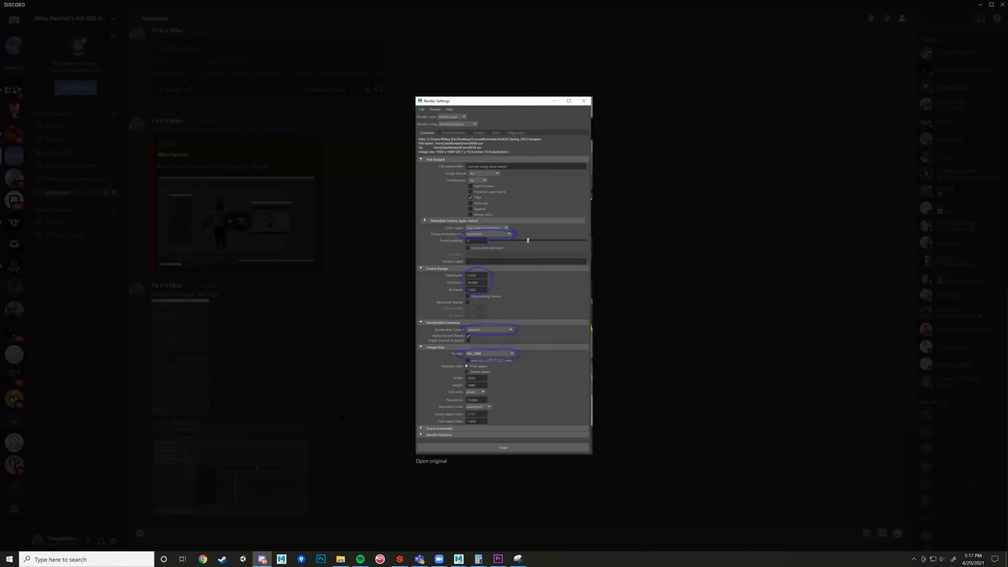
left_click(340, 411)
left_click(293, 485)
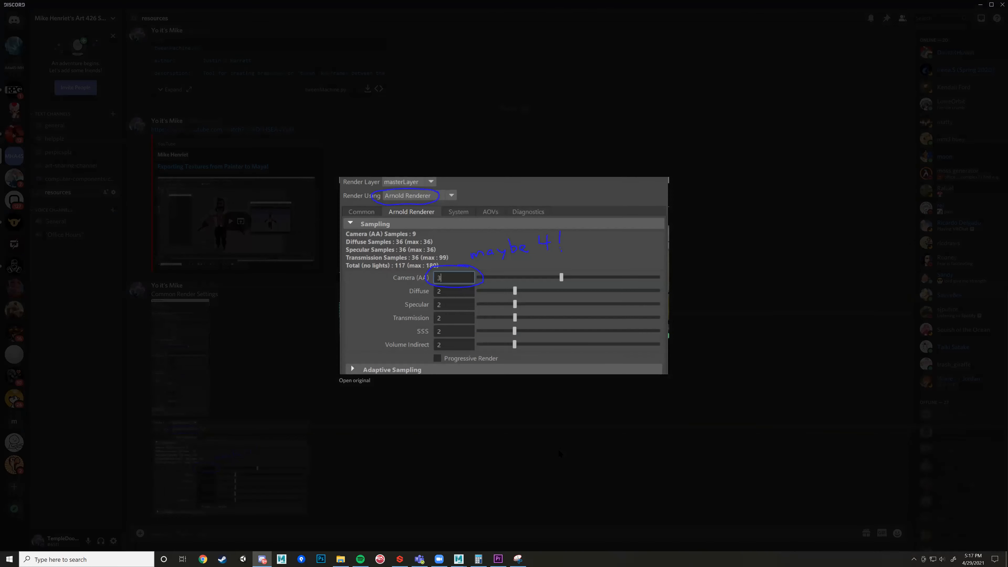
Switch to Maya, snip the sky dome light's attributes, and mark up the snip by circling Samples and Volume Samples.
left_click(558, 450)
left_click(492, 534)
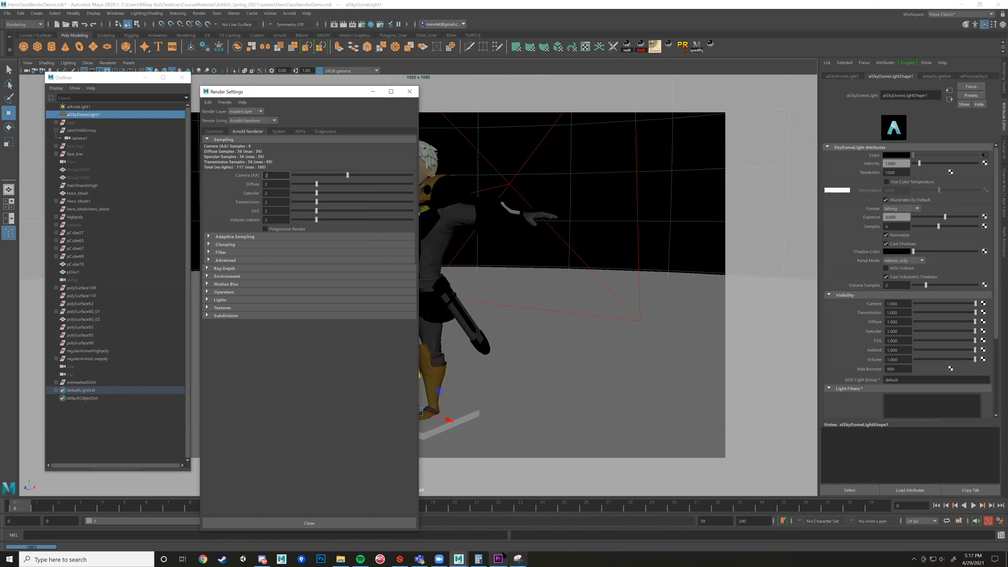
left_click(518, 558)
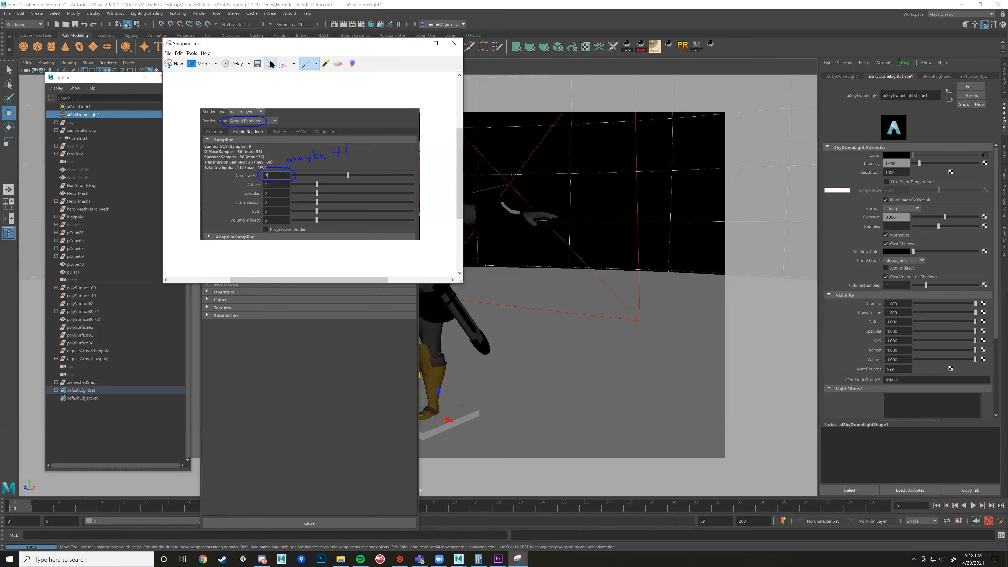
left_click(175, 64)
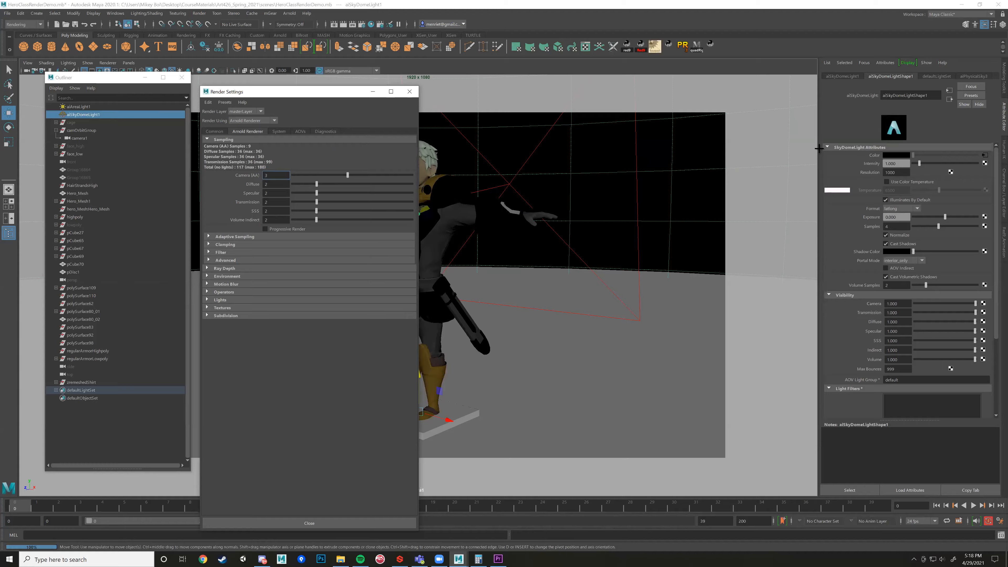
left_click_drag(818, 72, 994, 293)
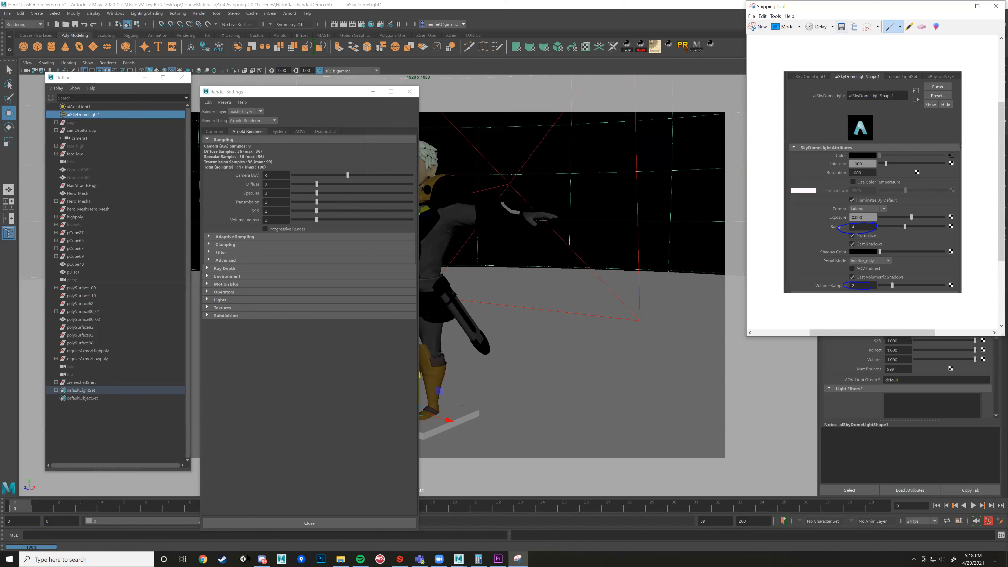
Switch to Discord, post the annotated light snip in the resources channel with the comment "Light Settings", and view the posted sampling image enlarged.
left_click(262, 558)
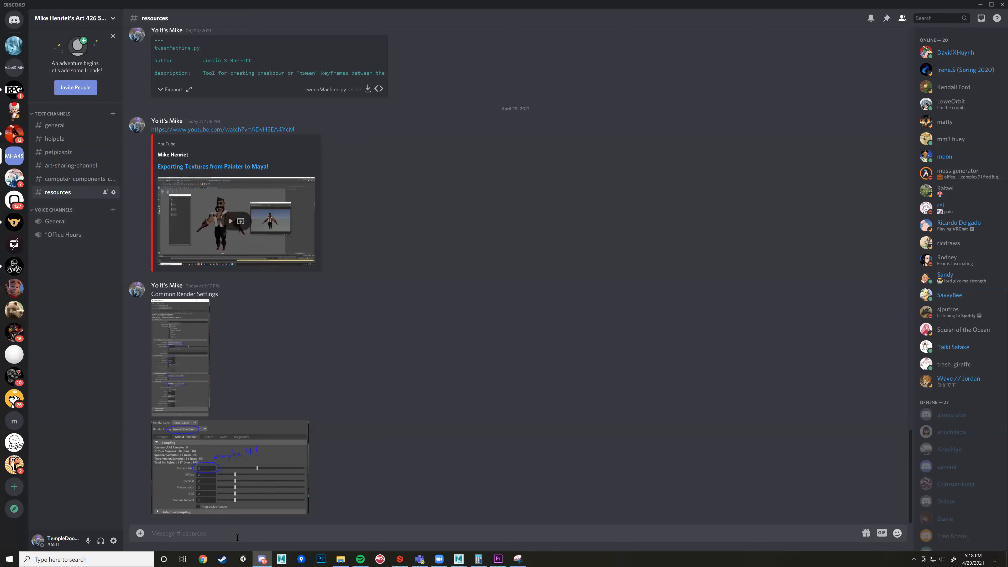
key("ctrl+v")
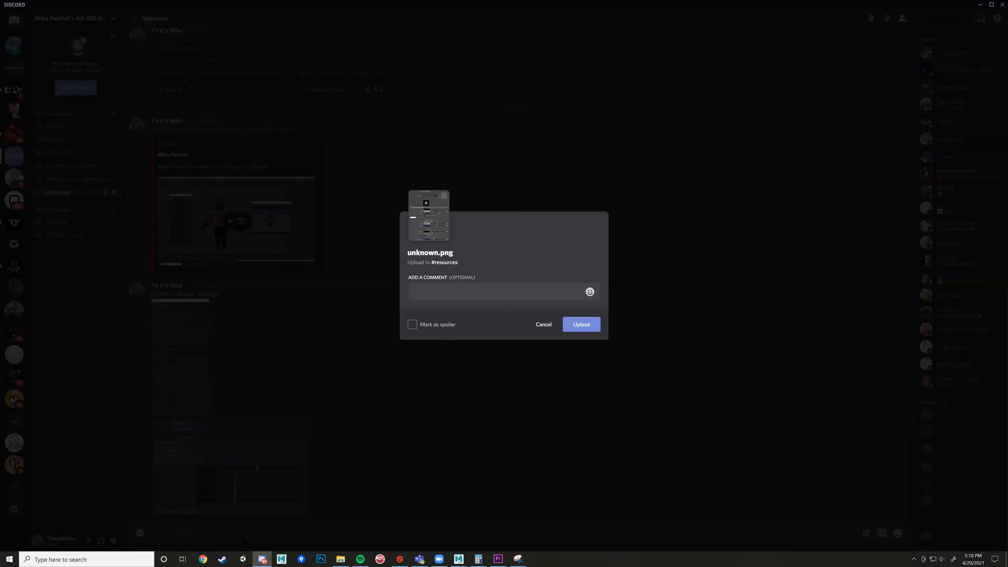
type("Light Settings")
key("Return")
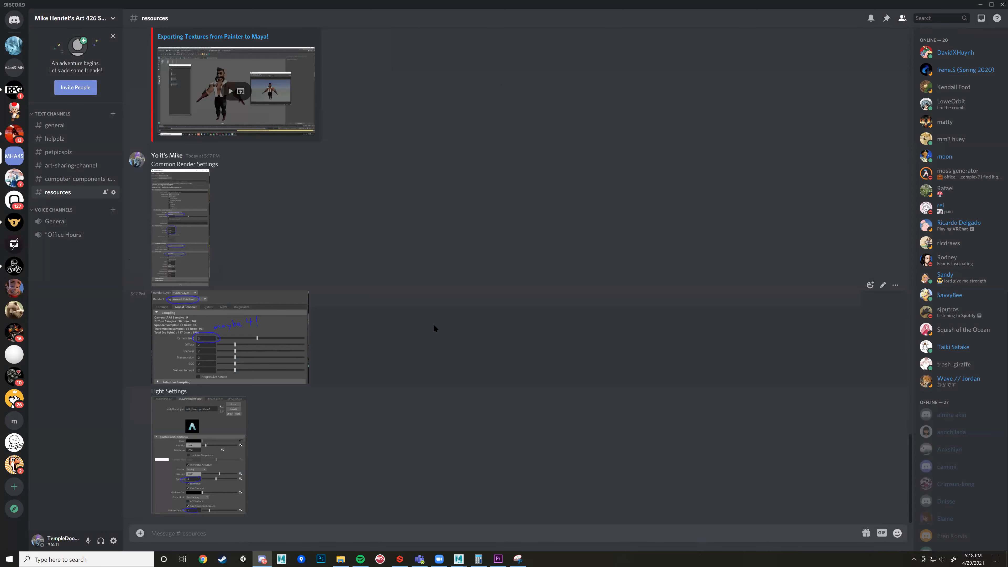
left_click(248, 323)
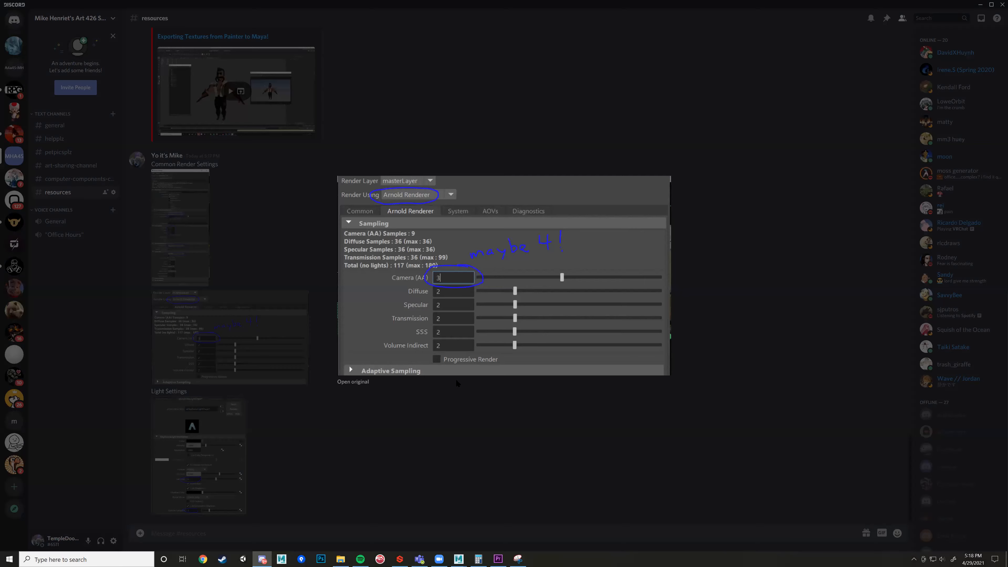
left_click(496, 396)
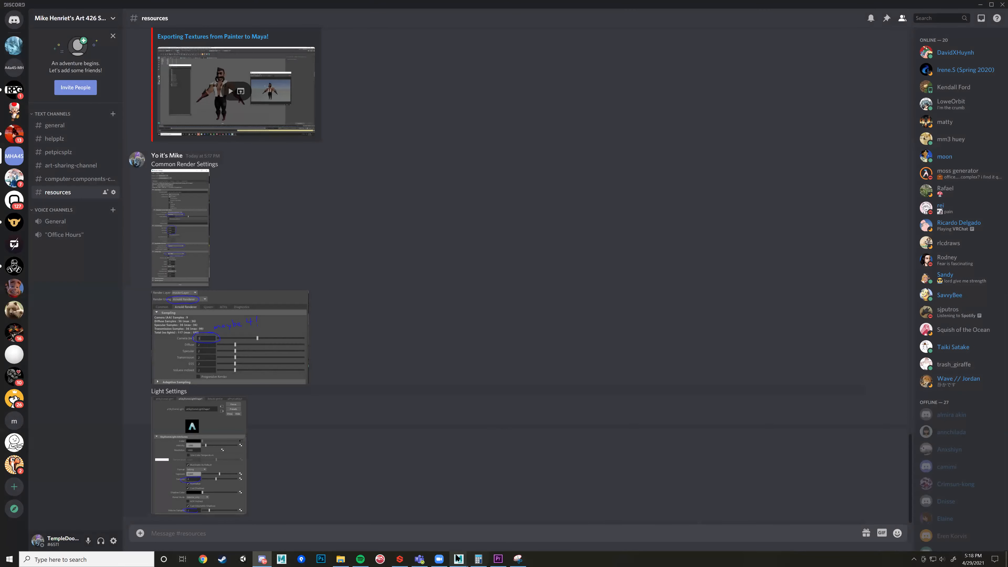
Switch back to Maya and move the Outliner and Render Settings windows away from the character.
mouse_move(457, 555)
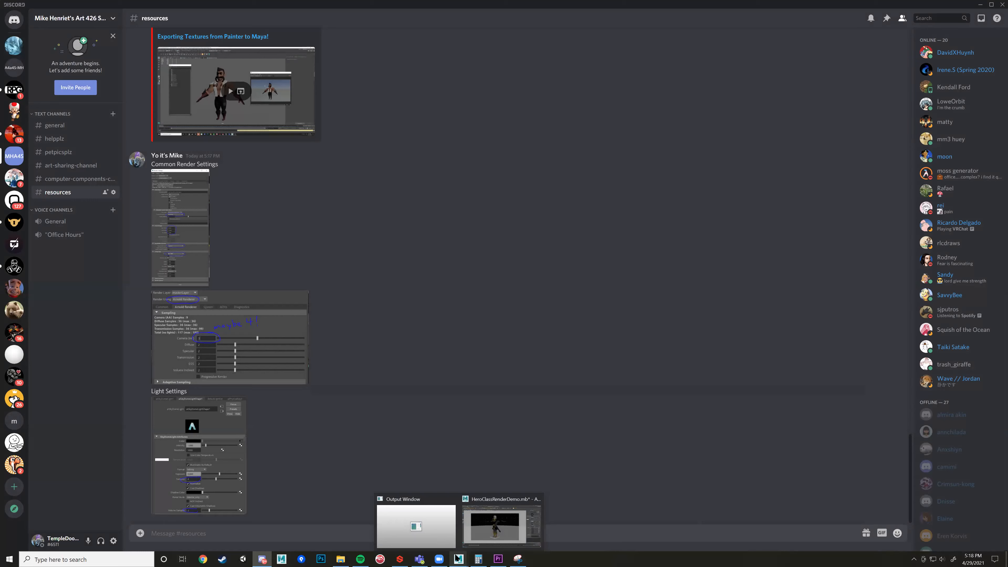
left_click(493, 534)
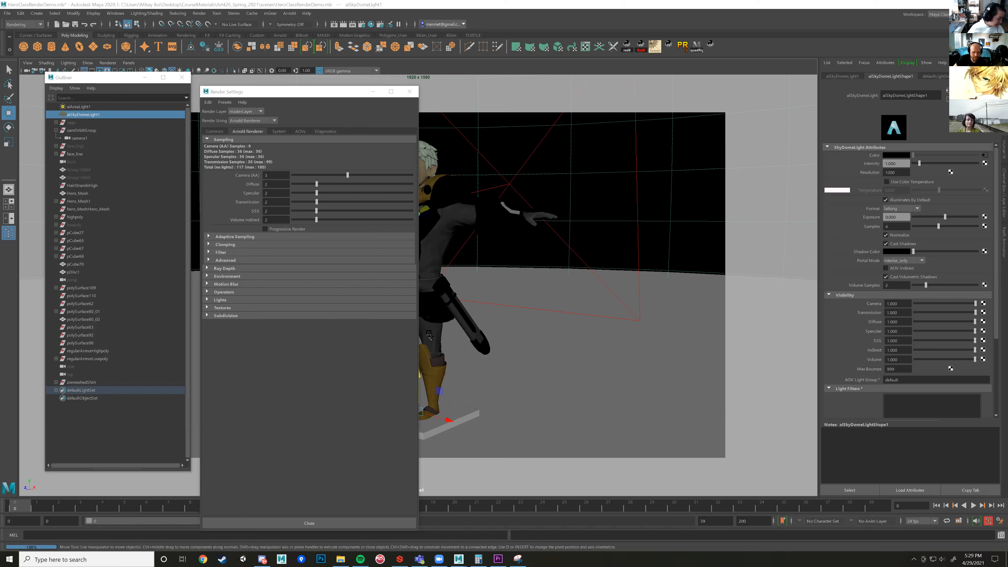
mouse_move(502, 555)
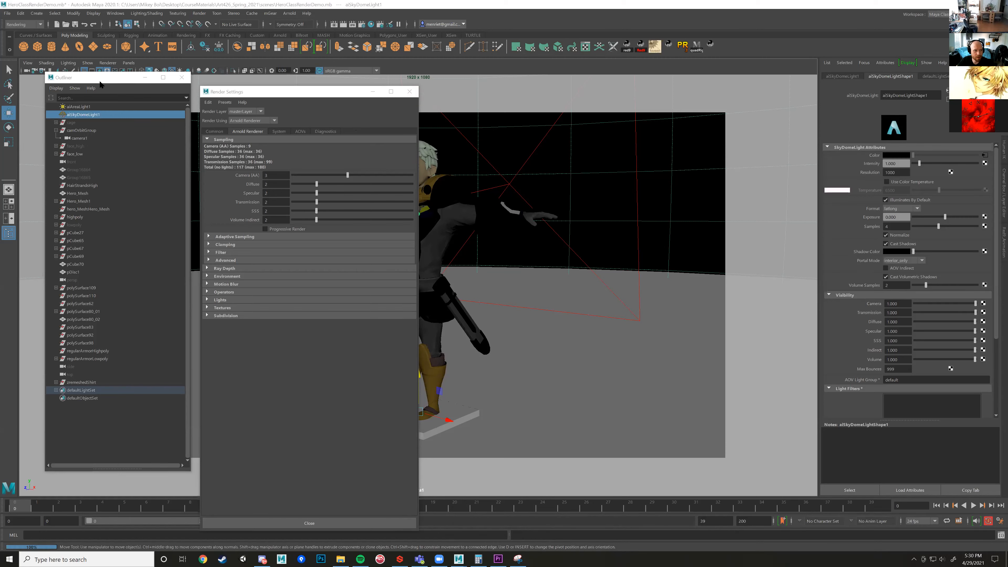
left_click_drag(94, 81, 74, 88)
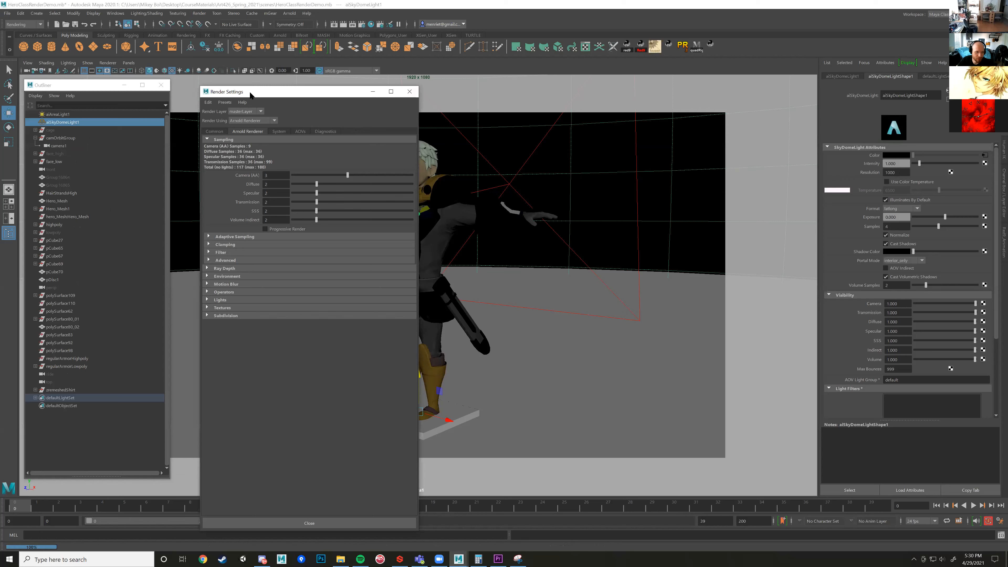
left_click_drag(250, 94, 225, 87)
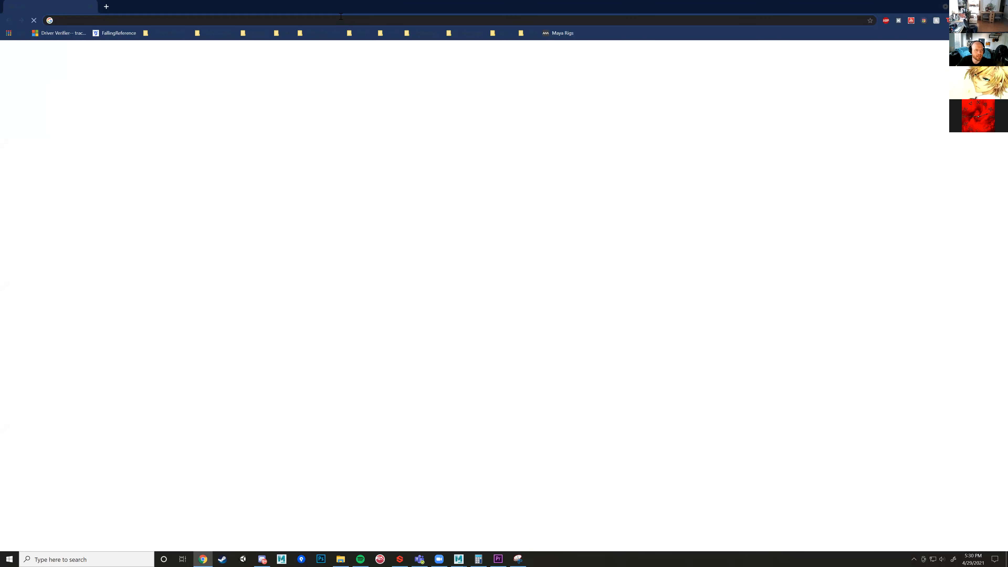
Switch to Chrome and open the SyncSketch website at syncsketch.com.
left_click(341, 16)
type("sync")
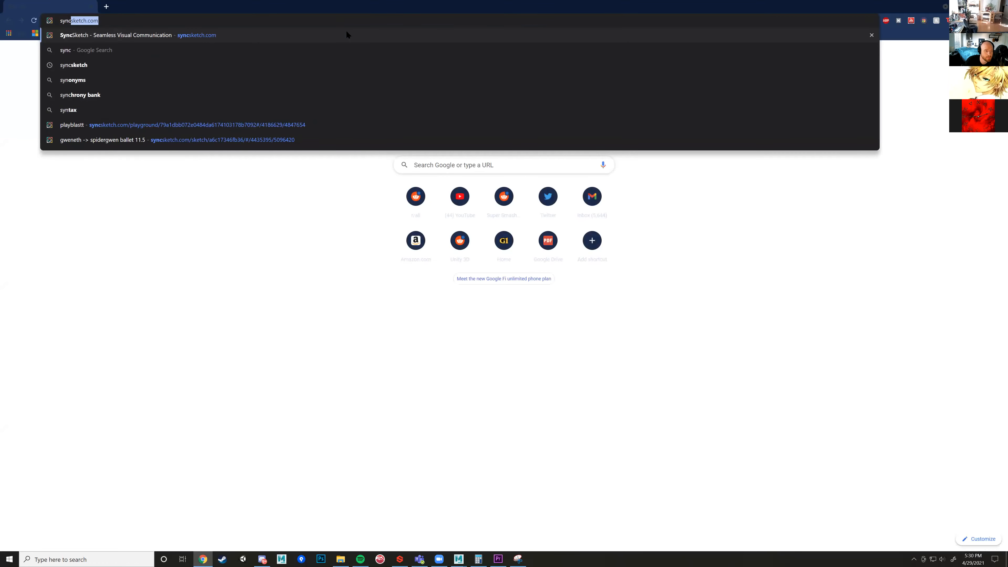
left_click(348, 34)
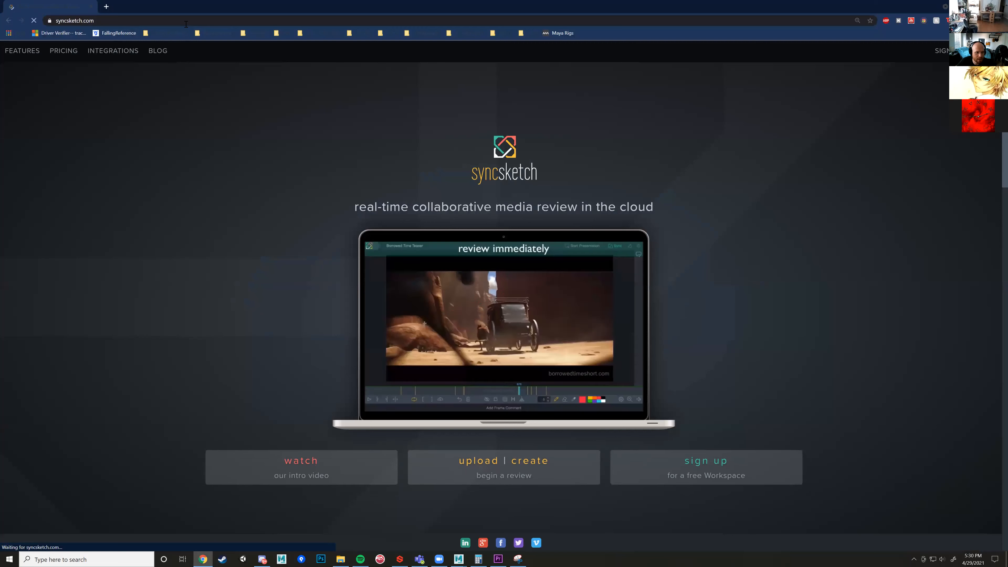
left_click(186, 23)
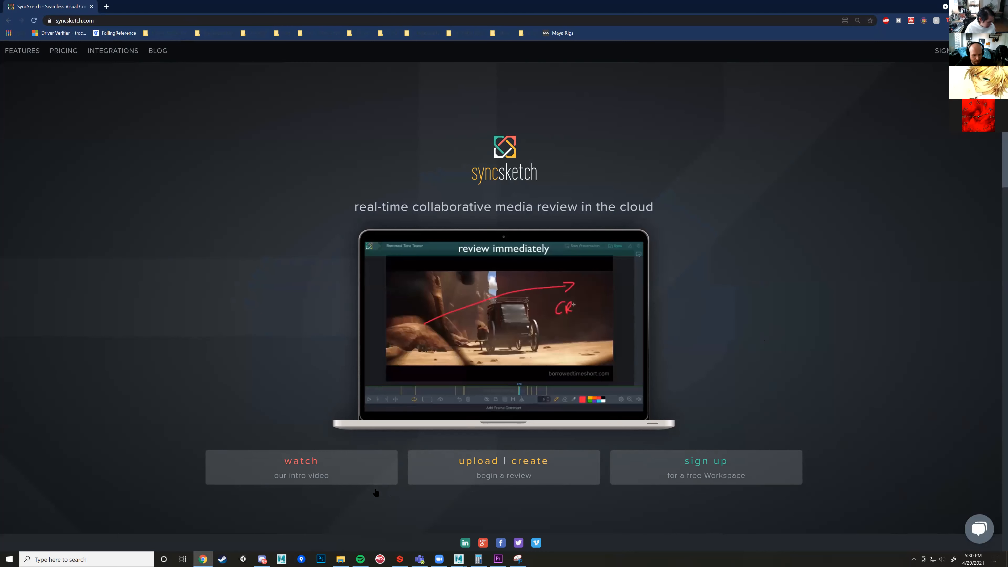
Switch back to Maya and close the Render Settings and Outliner windows.
mouse_move(459, 559)
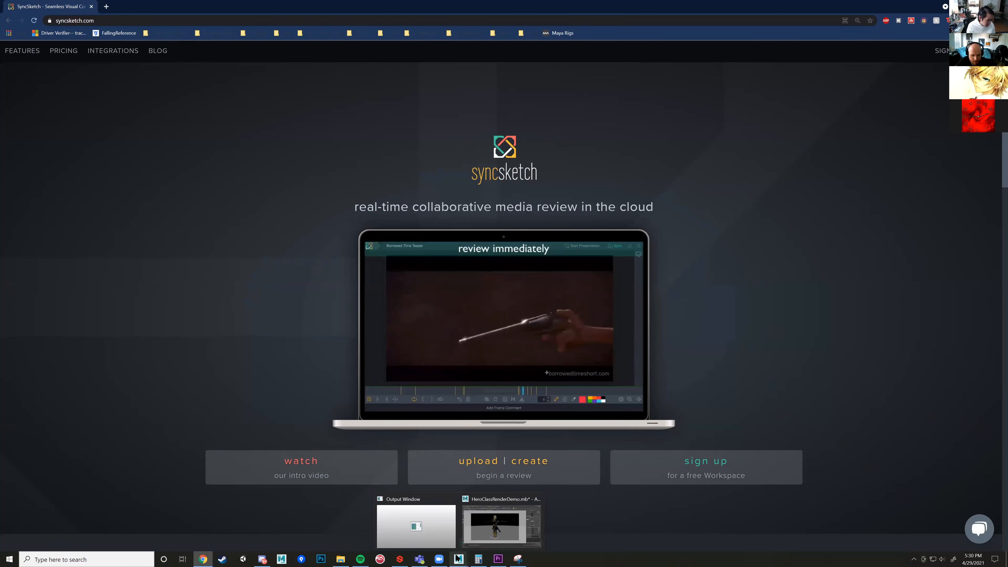
left_click(502, 524)
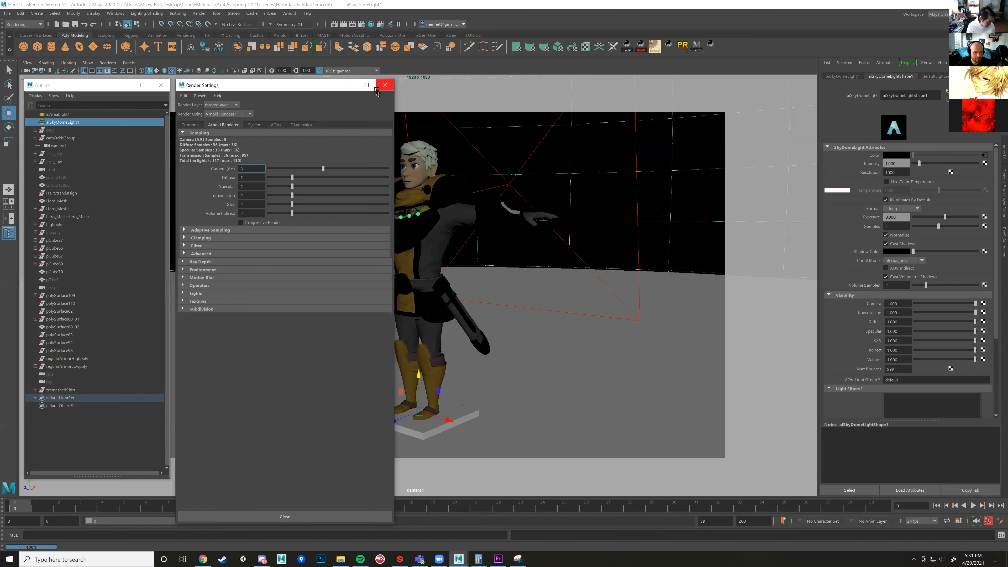
left_click(385, 85)
left_click(161, 85)
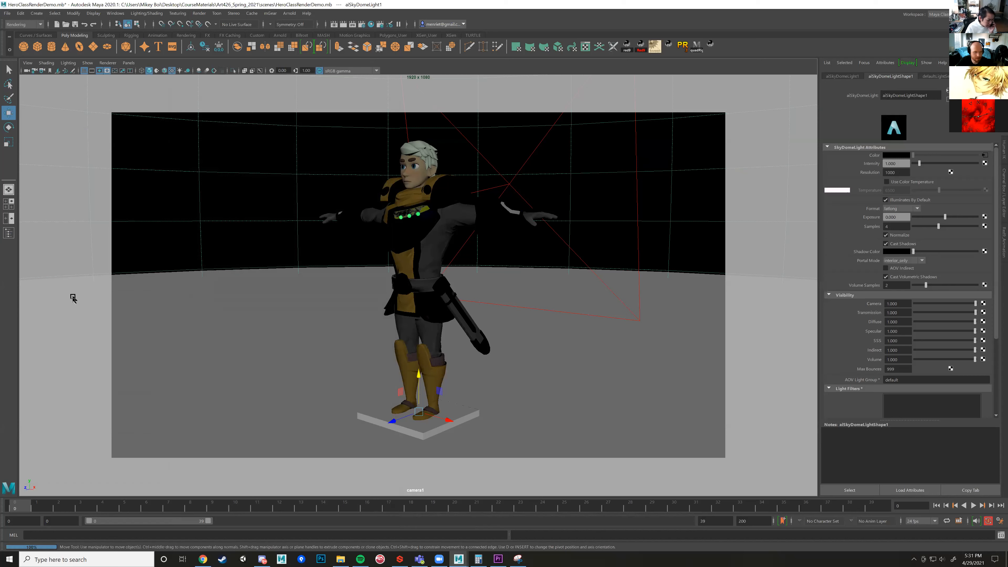
Start opening another scene and browse through the user folders to the Downloads folder.
left_click(7, 14)
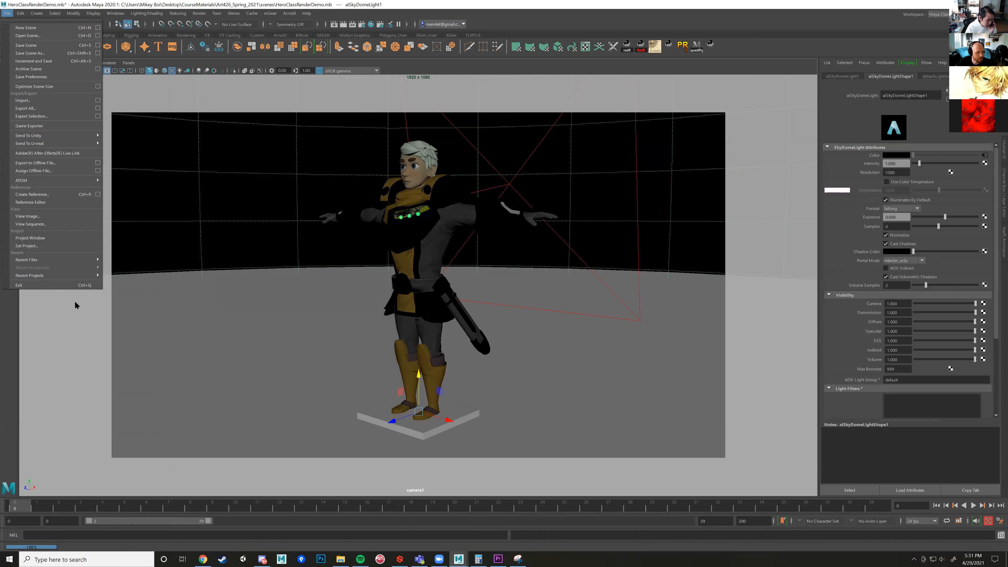
mouse_move(73, 265)
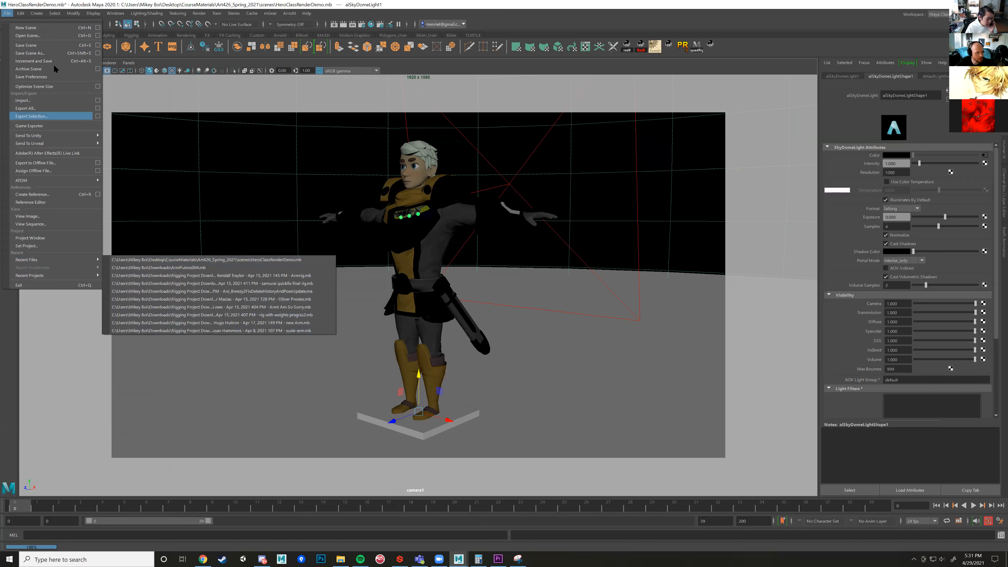
left_click(28, 36)
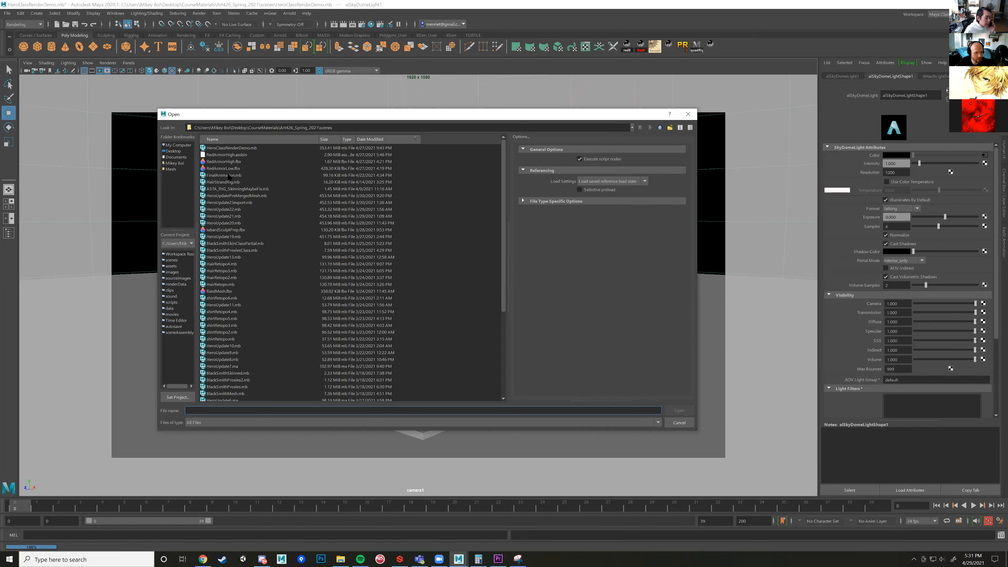
scroll(251, 283, "down", 7)
scroll(251, 282, "up", 7)
left_click(172, 151)
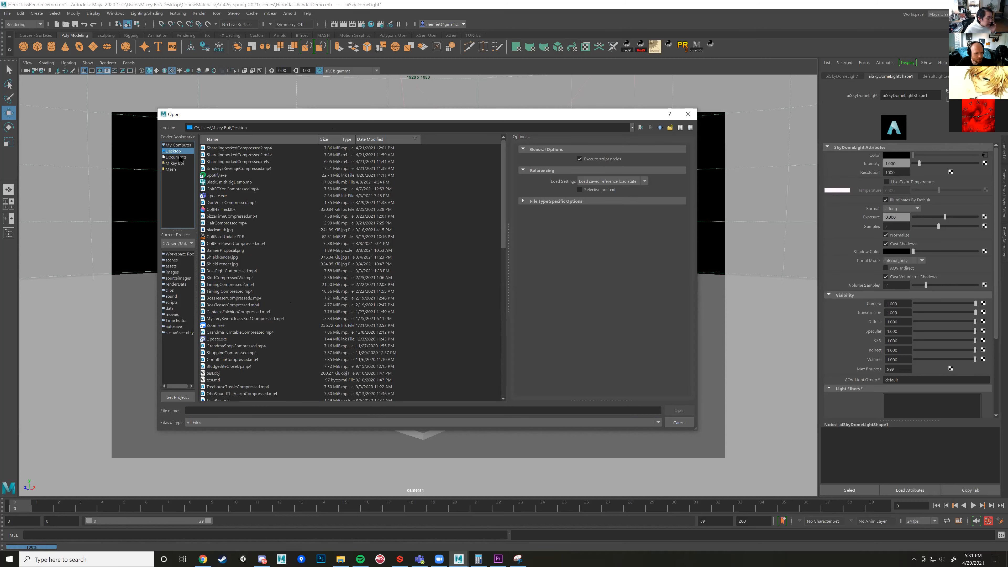
left_click(179, 157)
left_click(660, 128)
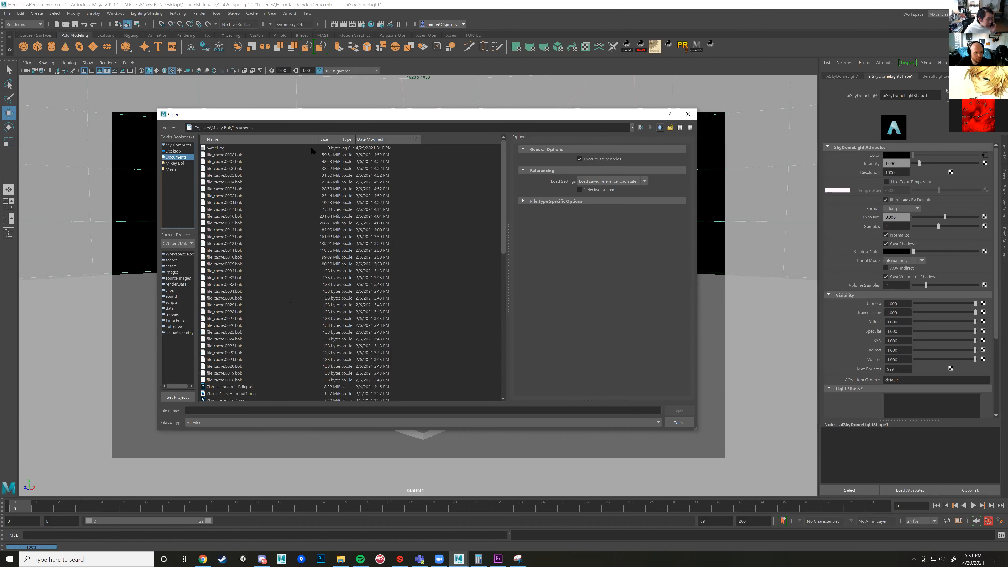
left_click(215, 189)
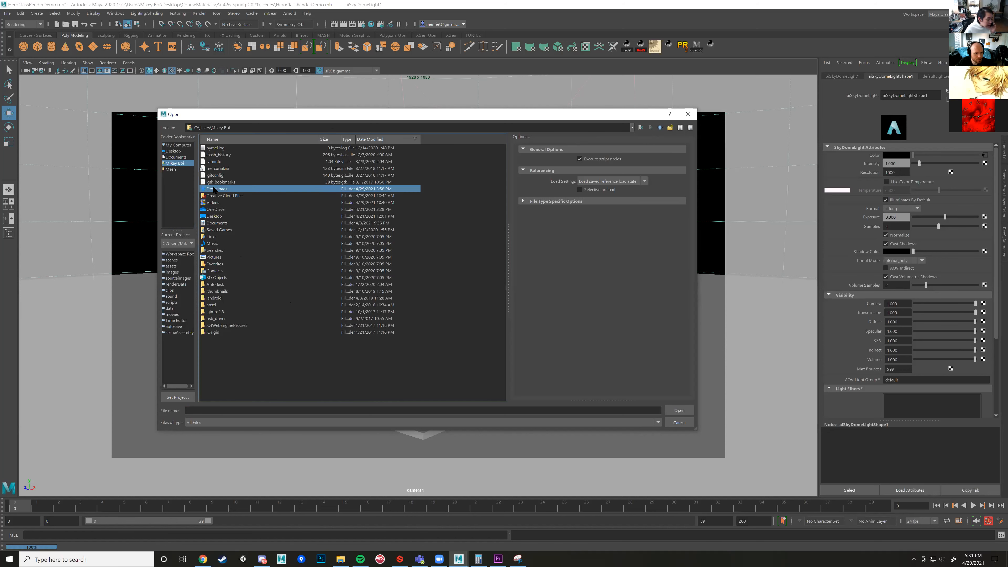
double_click(221, 191)
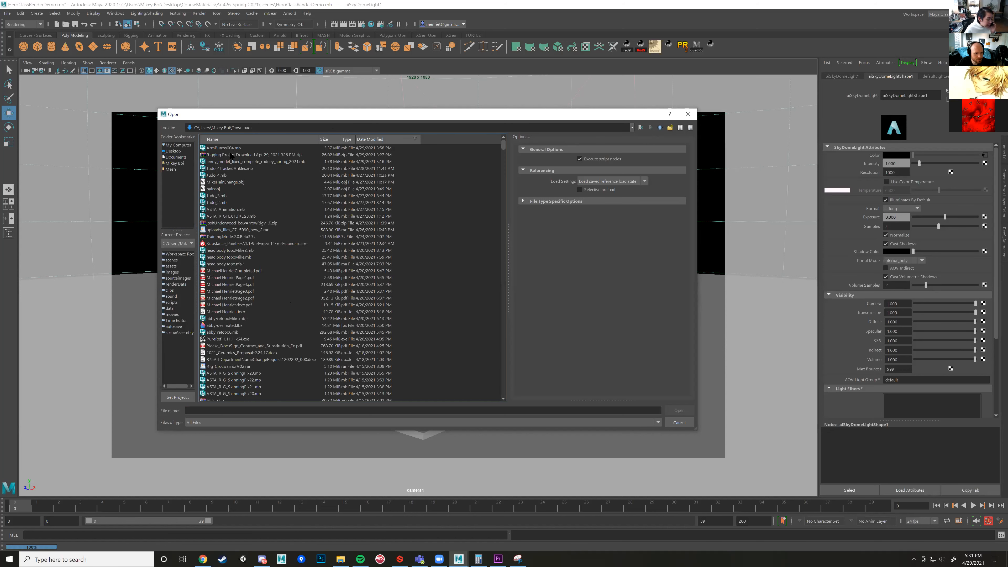
Open the student's "samurai quickfix final rig" scene from the Rigging Project Download Apr 29, 2021 folder, discarding changes to the current scene.
left_click(373, 140)
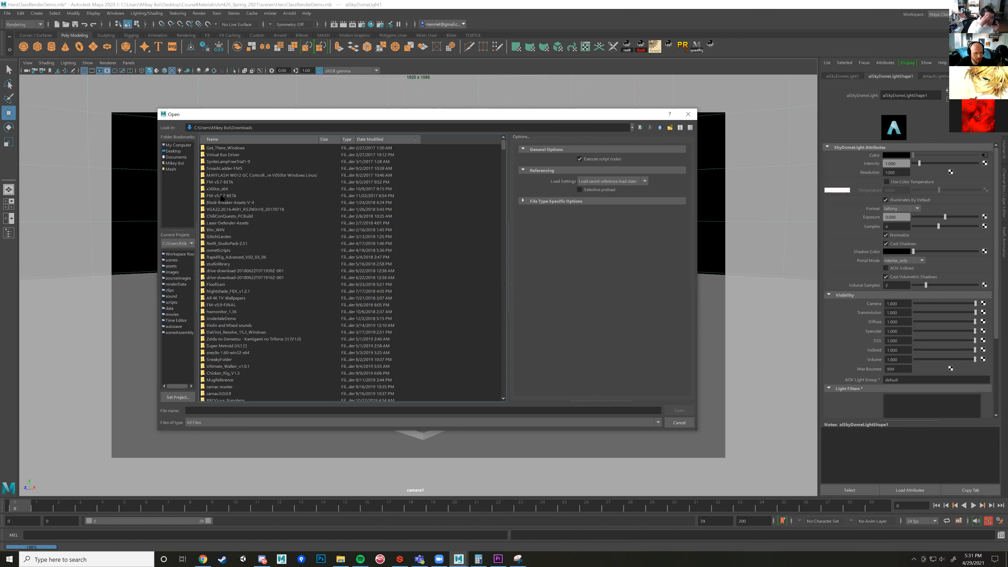
scroll(247, 219, "down", 20)
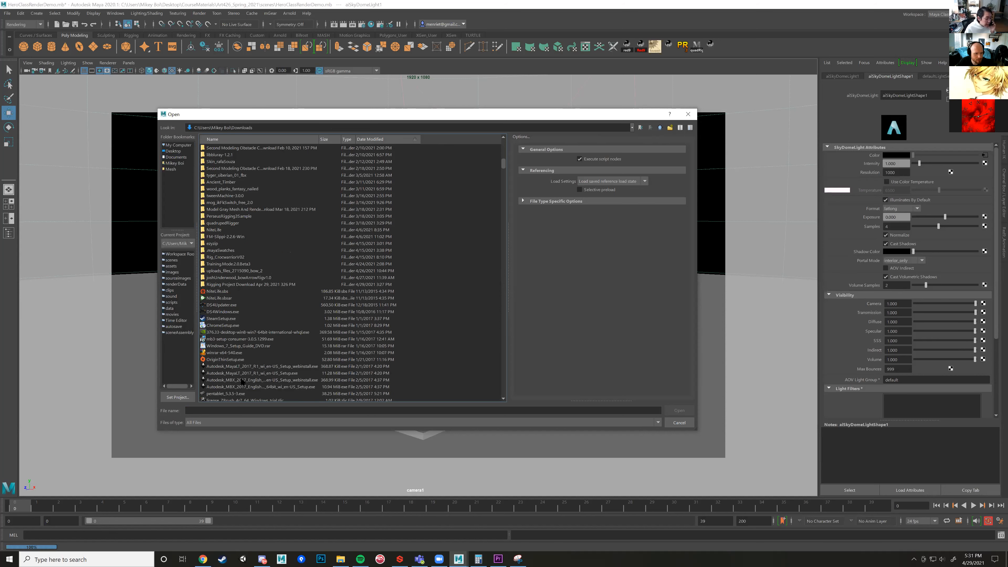
double_click(230, 285)
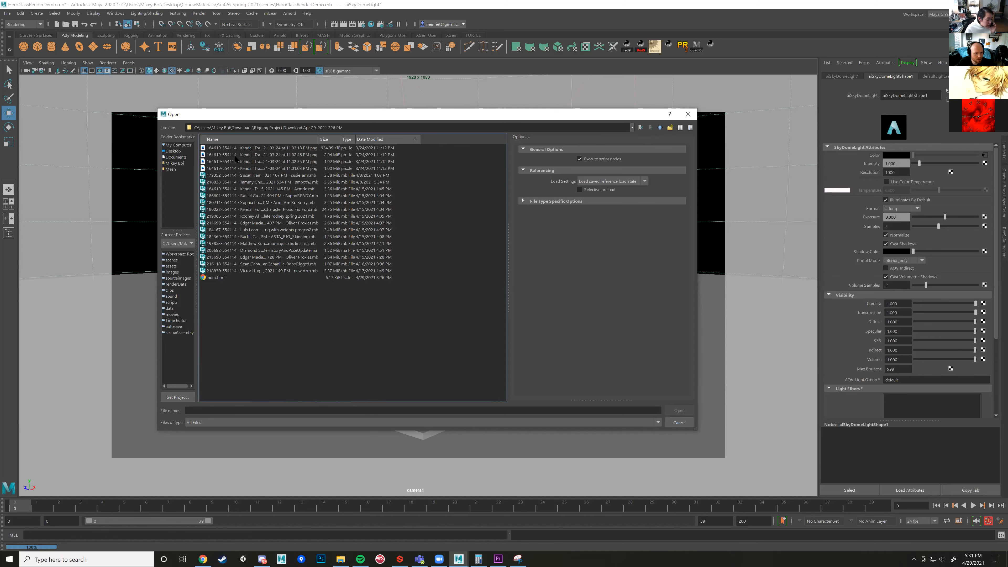
left_click(255, 244)
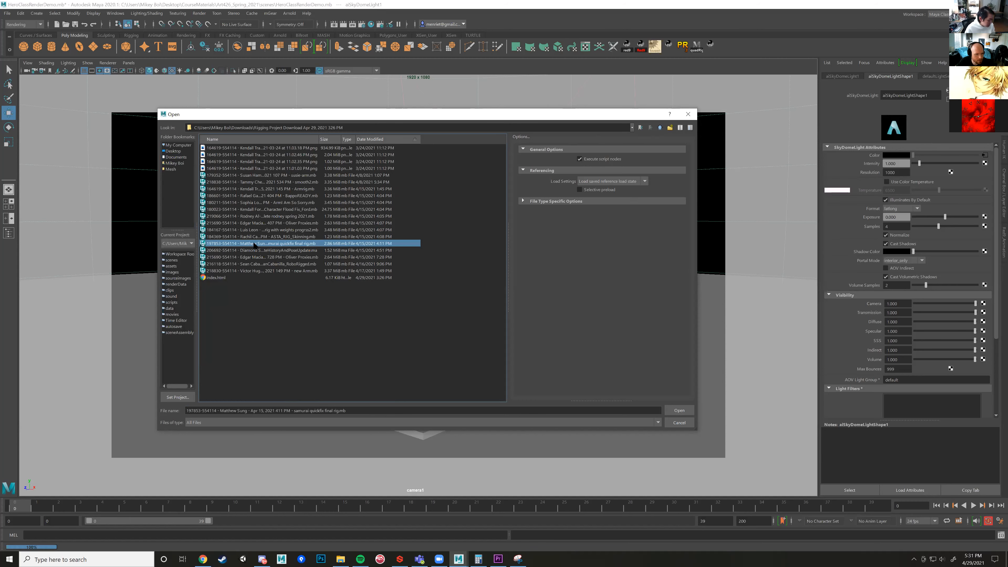
left_click(681, 410)
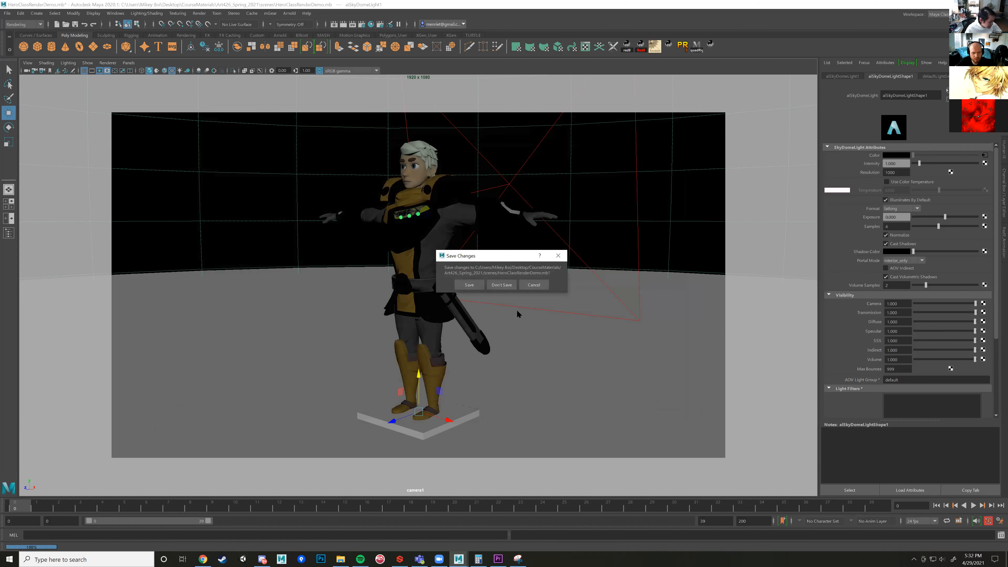
left_click(502, 285)
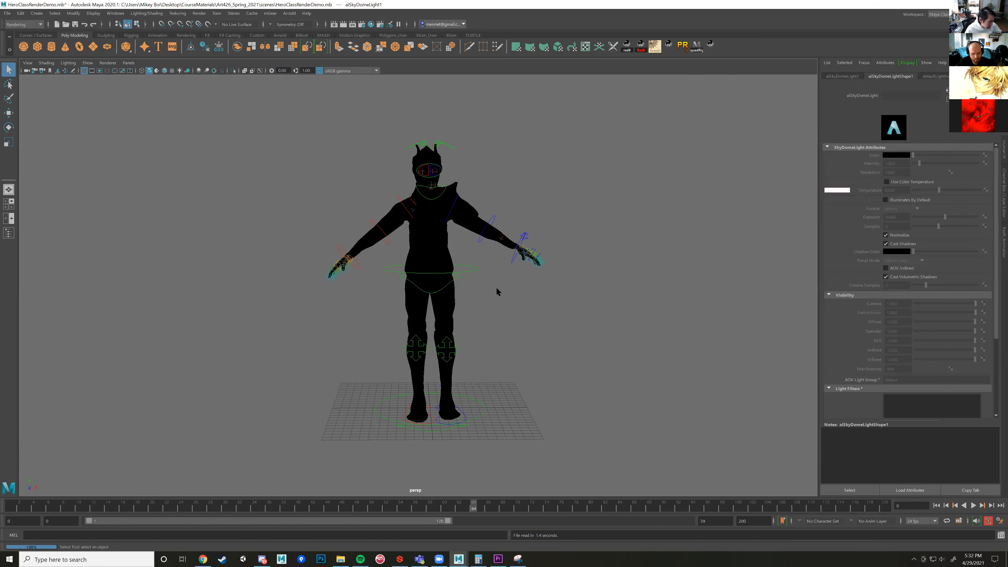
Show the samurai rig in shaded display and frame the whole character in the viewport.
key("5")
key("f")
left_click_drag(499, 282, 528, 303, "alt")
left_click(416, 304)
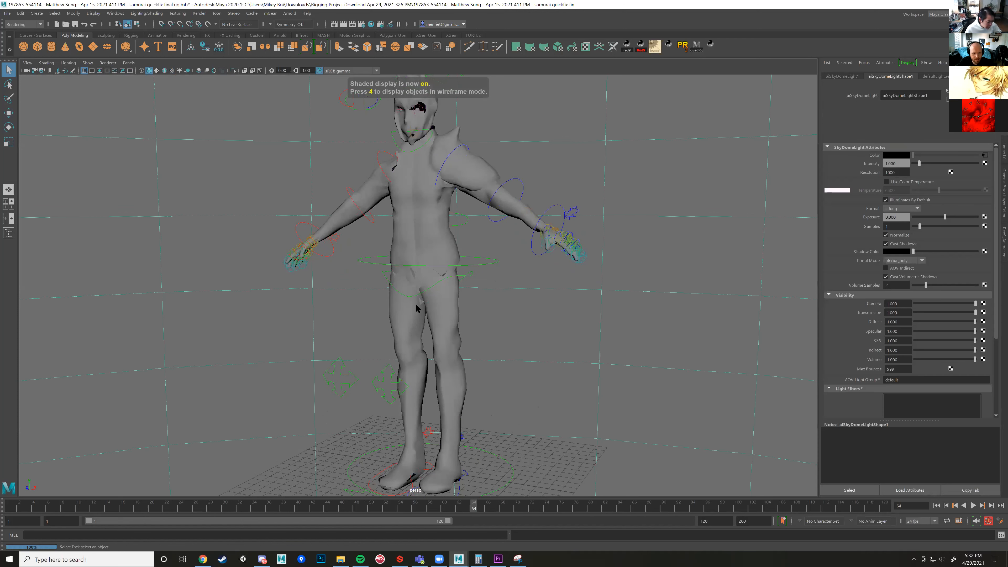
Lower the root control at the hips so the legs bend into a crouch, and select the left foot control.
left_click(537, 352)
left_click_drag(480, 256, 492, 281)
key("w")
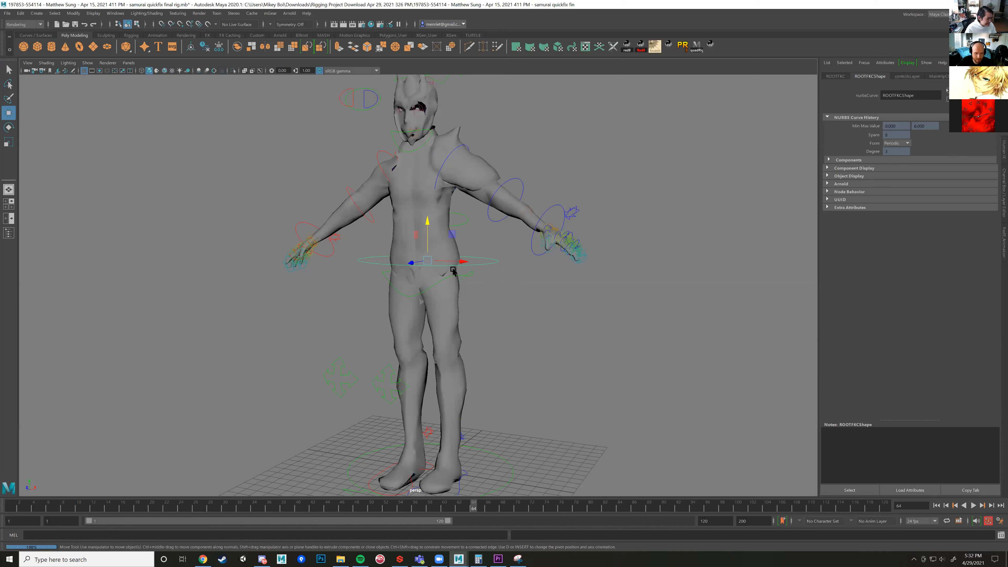
left_click_drag(426, 246, 375, 377)
middle_click_drag(384, 411, 398, 297, "alt")
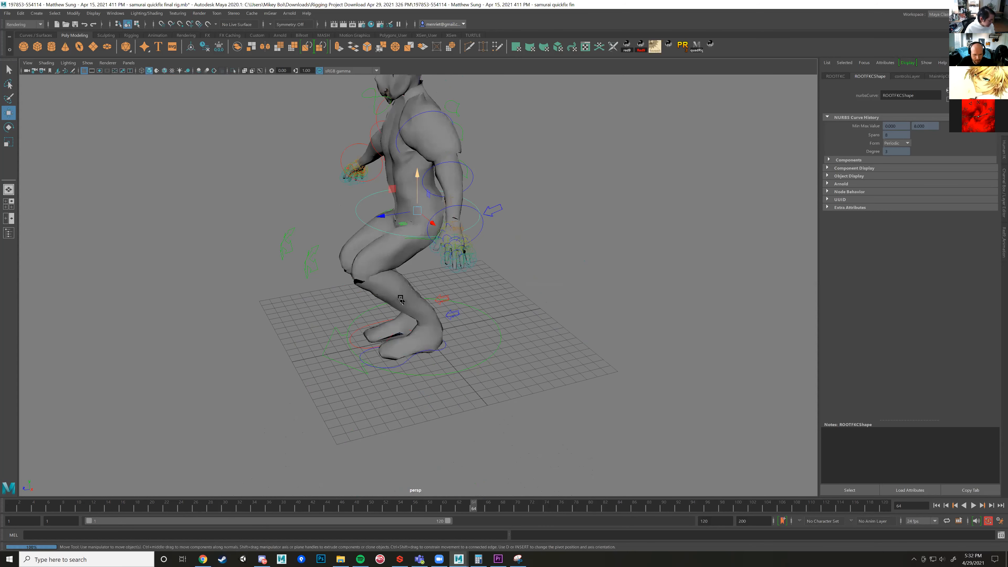
left_click(403, 364)
left_click_drag(403, 305, 420, 270)
scroll(400, 201, "up", 3)
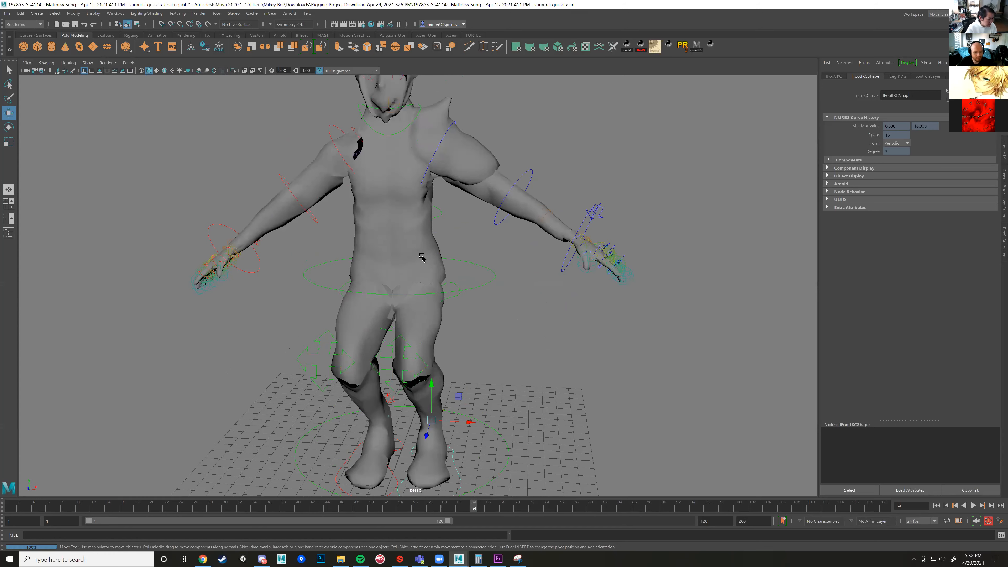
Switch to wireframe display and select the upper spine and left shoulder joints to check the skeleton inside the mesh.
key("4")
scroll(422, 257, "up", 3)
middle_click_drag(422, 257, 381, 371, "alt")
left_click_drag(361, 223, 351, 238, "alt")
left_click(349, 237)
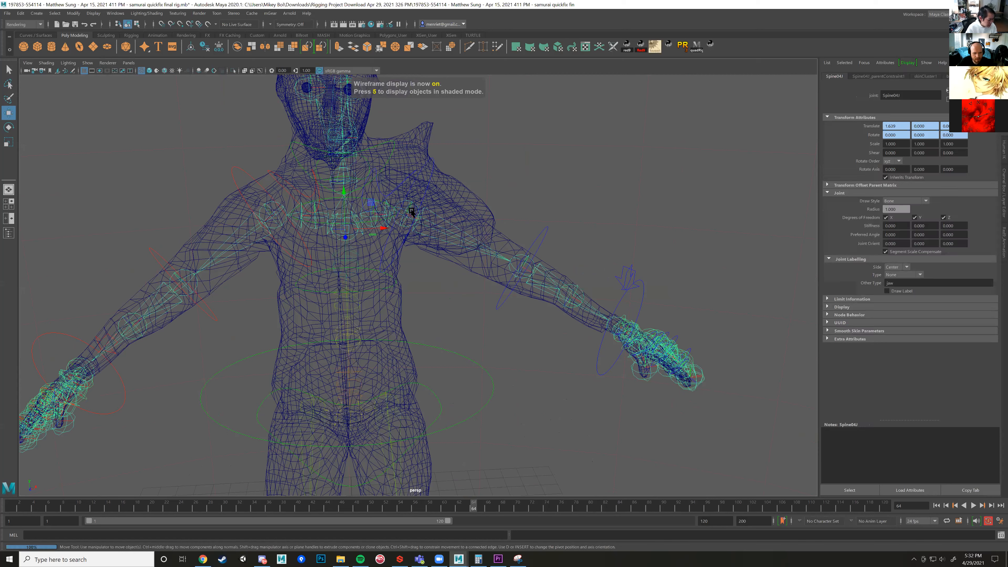
left_click(434, 226)
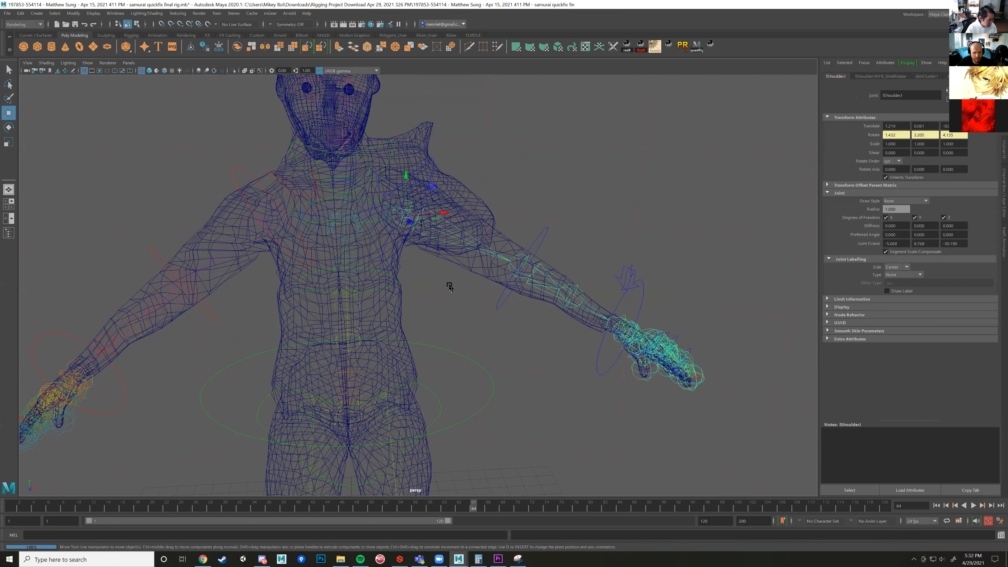
Hide the joints in the viewport and return to shaded display.
left_click(97, 78)
left_click(88, 63)
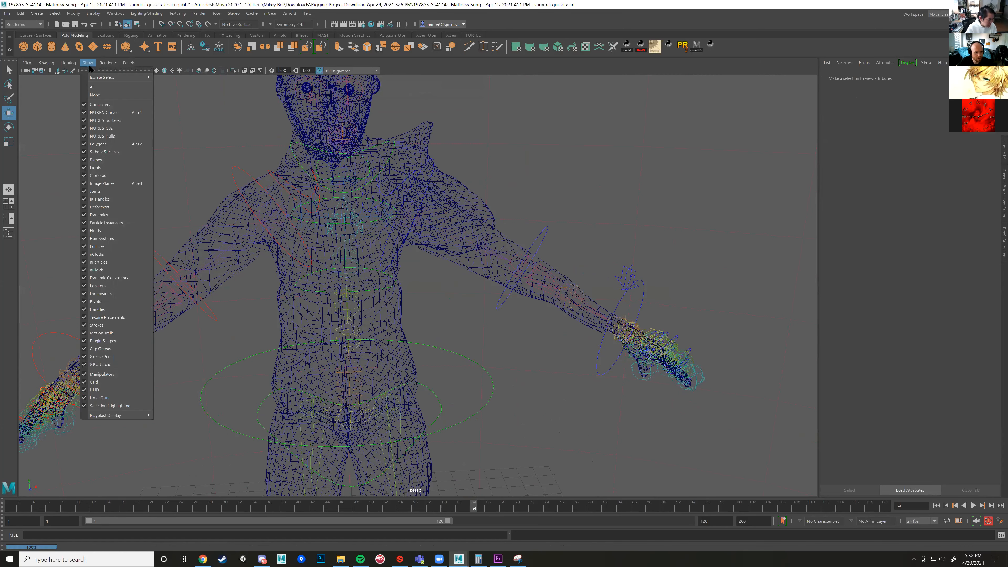
left_click(84, 191)
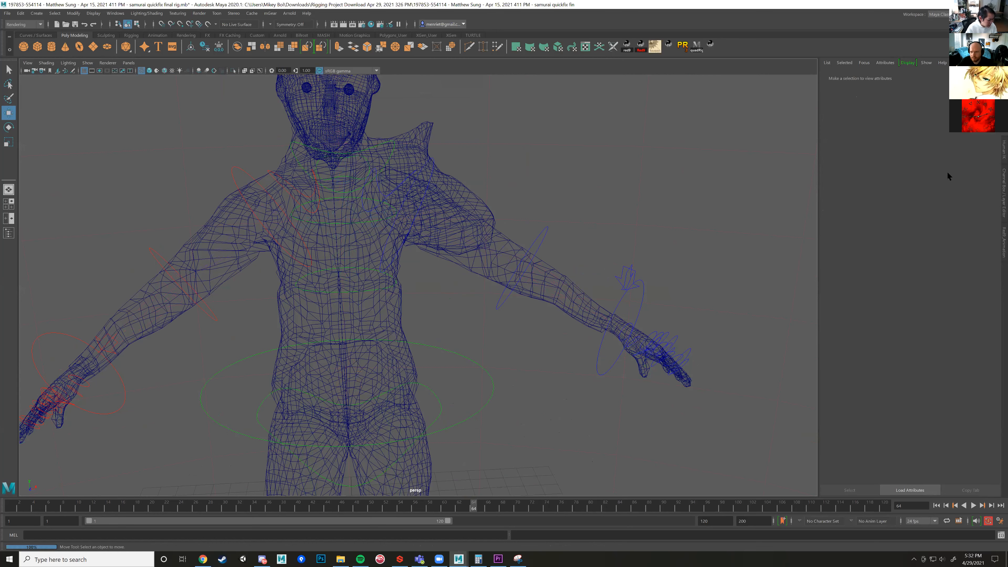
left_click(637, 181)
key("5")
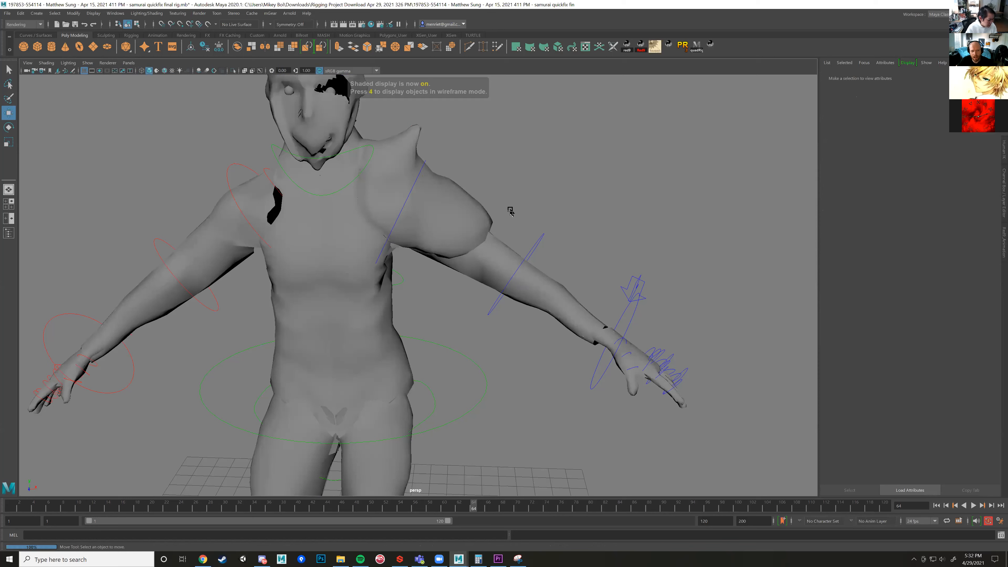
Rotate the left shoulder control to lower the arm beside the body, checking the deformation around the shoulder.
left_click(416, 180)
left_click_drag(518, 237, 415, 217, "alt")
key("e")
key("ctrl+z")
left_click_drag(445, 174, 319, 282, "alt")
left_click(333, 300)
mouse_move(385, 311)
left_mouse_down("alt")
mouse_move(421, 313)
mouse_move(374, 311)
mouse_move(369, 321)
left_mouse_up("alt")
left_click_drag(428, 317, 524, 324, "alt")
middle_click_drag(487, 417, 484, 261, "alt")
Select the left wrist control to check the hand, and rotate the left index finger control.
left_click(480, 260)
left_click_drag(481, 265, 544, 274, "alt")
left_click_drag(468, 243, 510, 294)
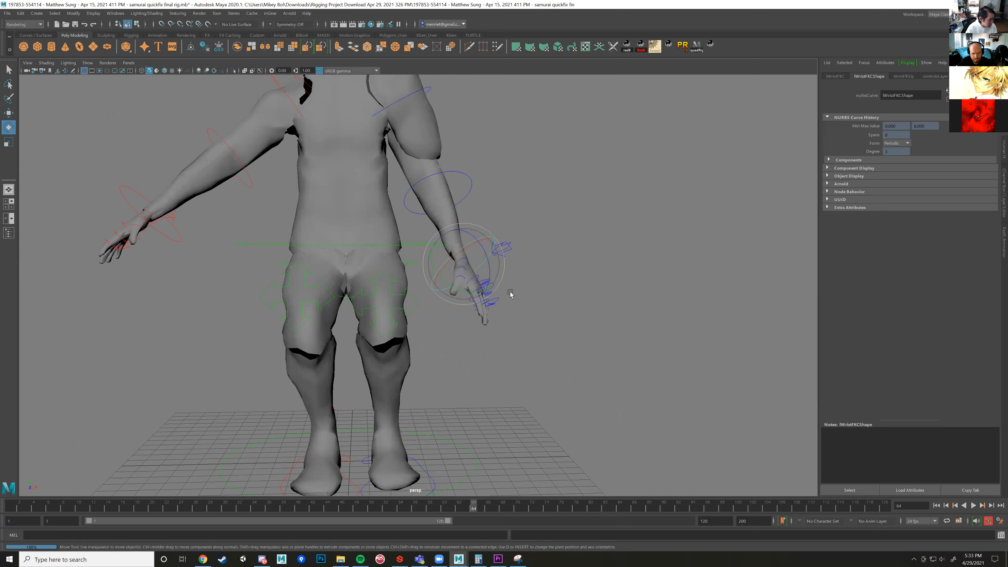
key("w")
scroll(515, 284, "up", 3)
left_click(518, 270)
key("e")
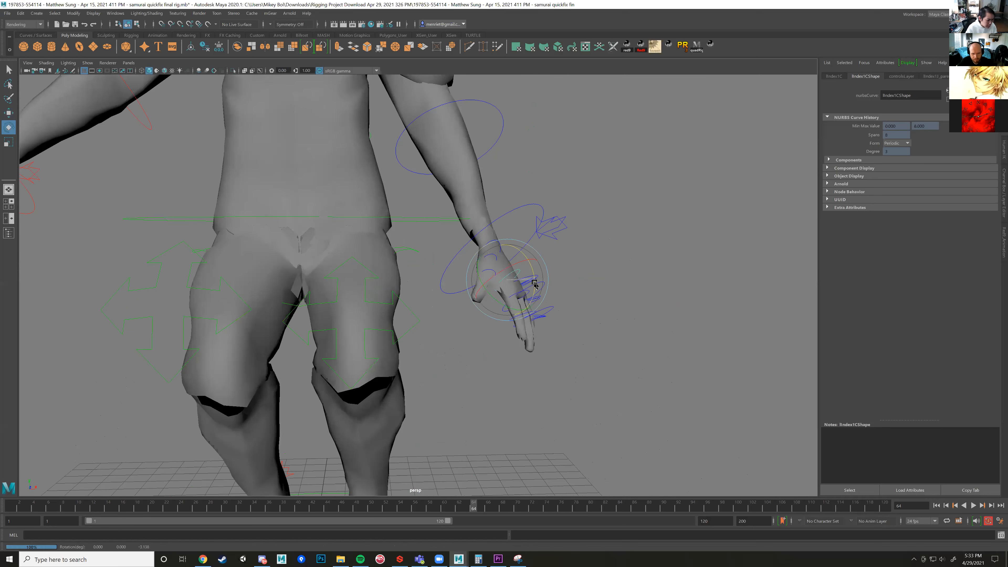
left_click_drag(516, 286, 682, 322, "alt")
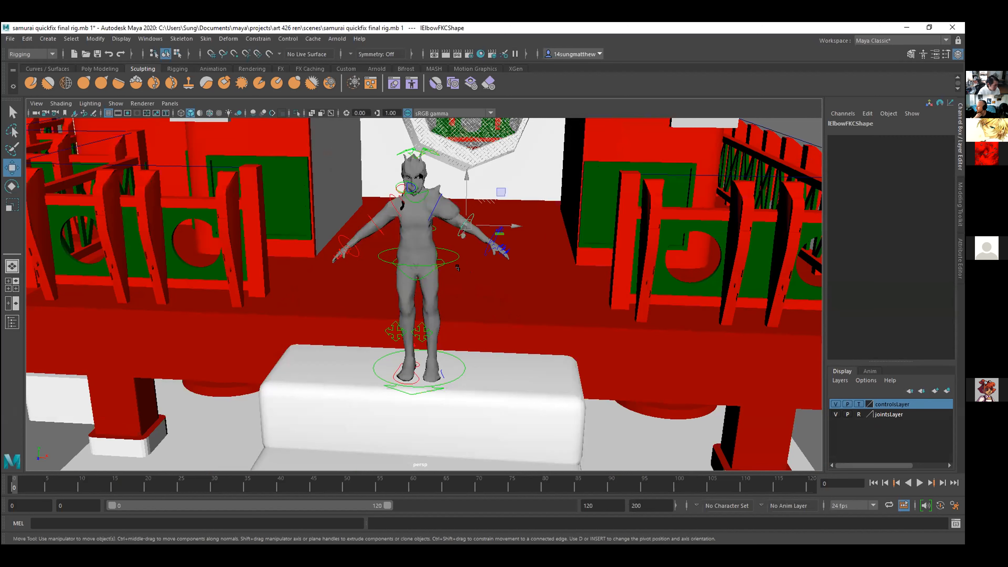
Try rotating the left elbow control of the samurai standing on the temple steps, and undo the rotations.
scroll(457, 270, "up", 3)
left_click_drag(378, 283, 369, 310, "alt")
left_click(394, 300)
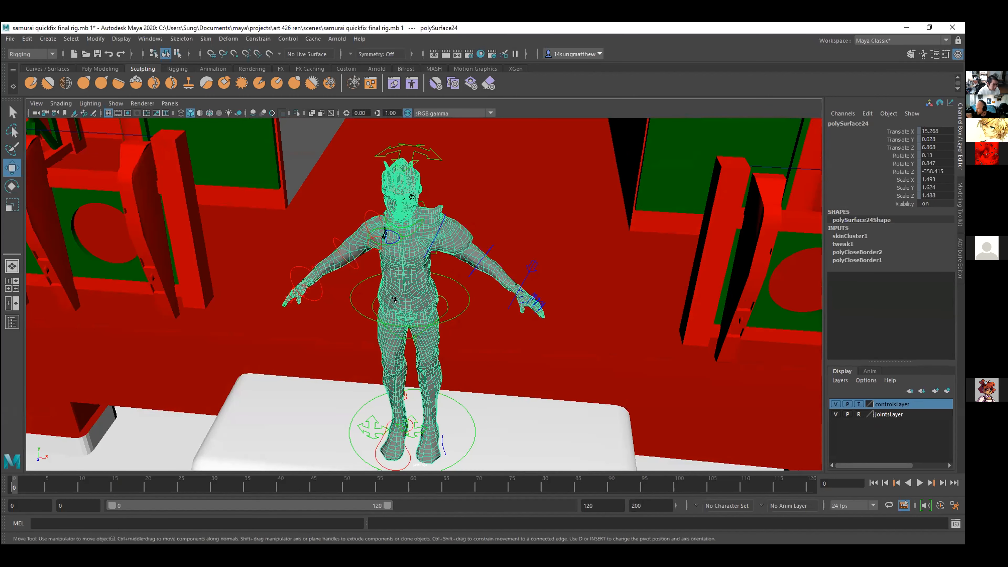
left_click_drag(395, 307, 474, 209, "alt")
left_click(466, 210)
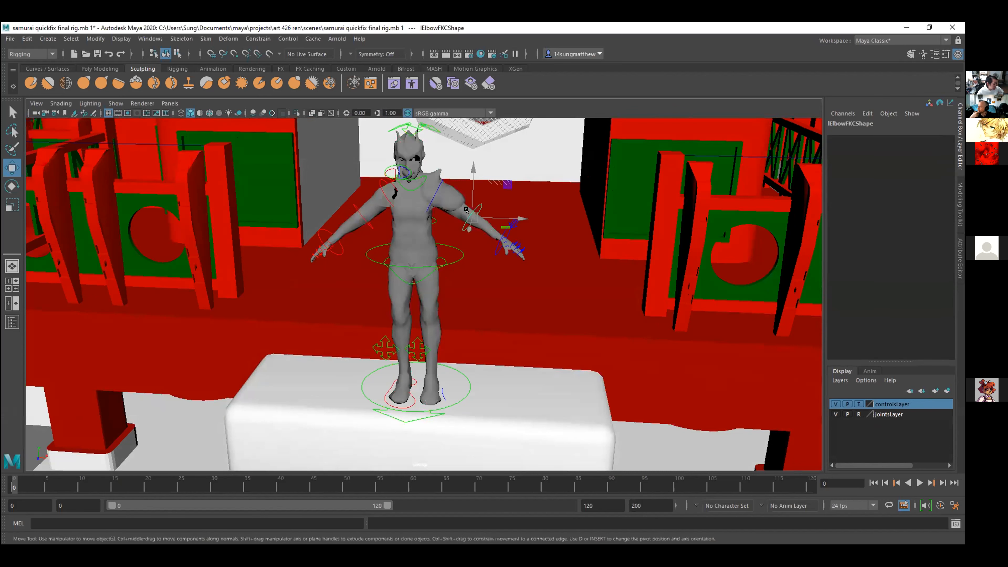
key("e")
left_click_drag(443, 234, 447, 227)
key("ctrl+z")
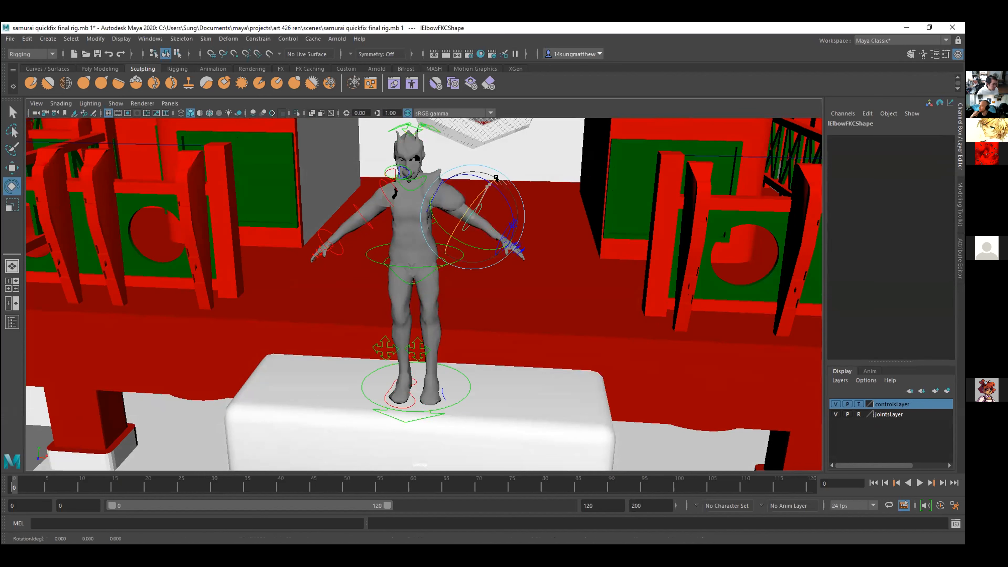
mouse_move(521, 197)
left_mouse_down()
mouse_move(516, 229)
mouse_move(515, 206)
left_mouse_up()
key("ctrl+z")
Try rotating the left shoulder control and undo the rotation.
left_click(429, 192)
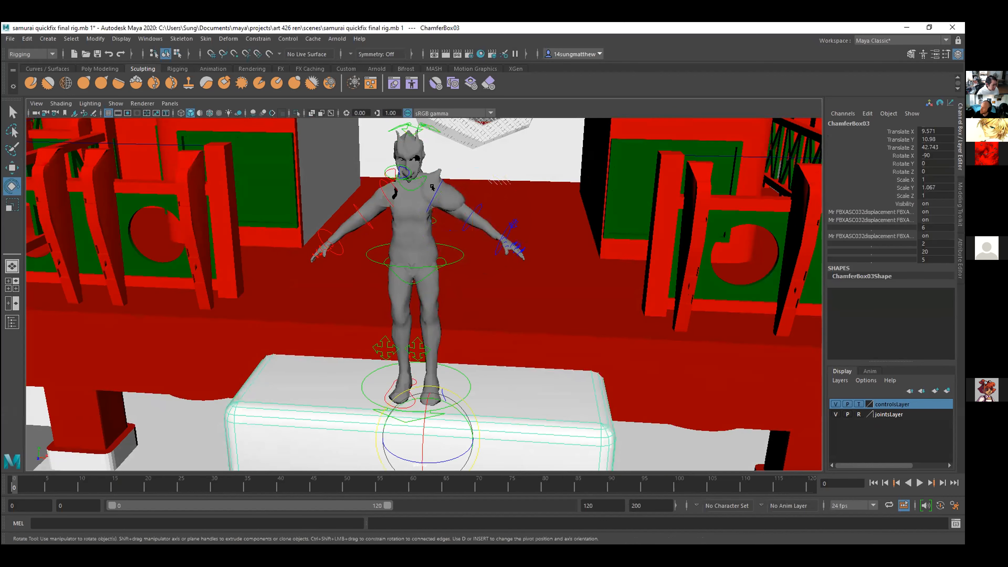
left_click(427, 187)
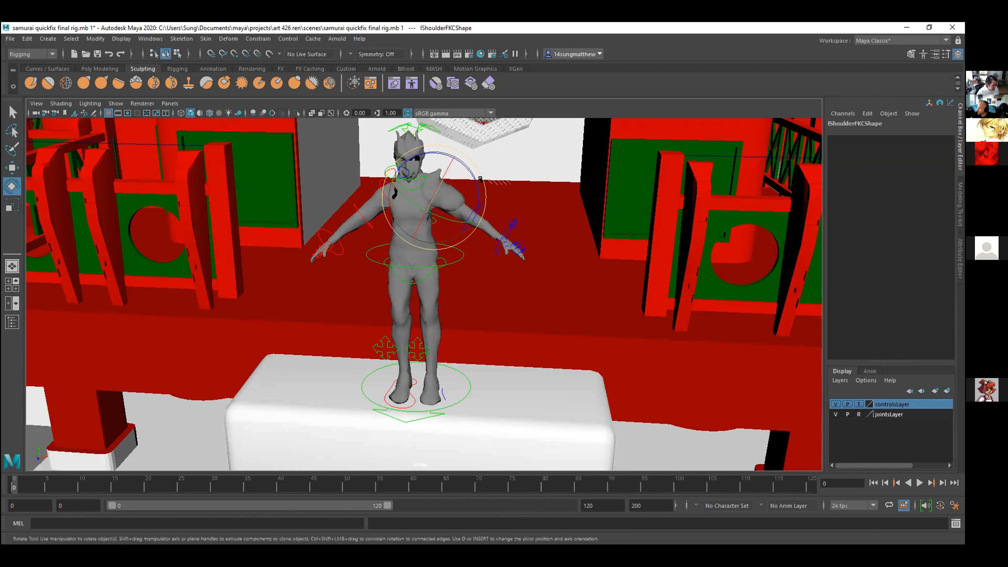
left_click_drag(480, 181, 475, 228)
key("ctrl+z")
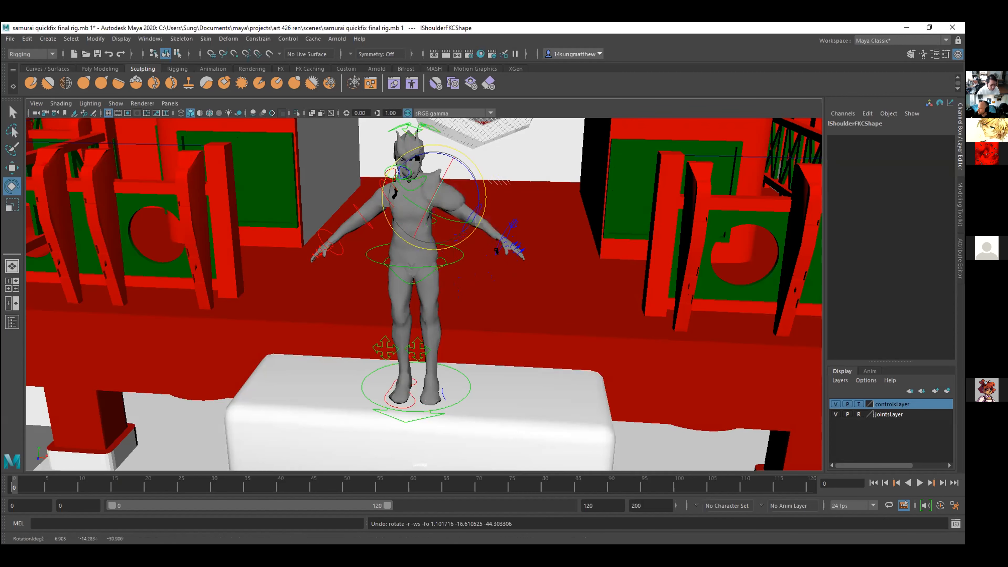
Examine the samurai's legs, feet and body on the temple steps from several angles.
left_click(417, 411)
left_click_drag(417, 409, 411, 332, "alt")
middle_click_drag(325, 421, 338, 351, "alt")
scroll(382, 290, "up", 5)
scroll(401, 293, "down", 3)
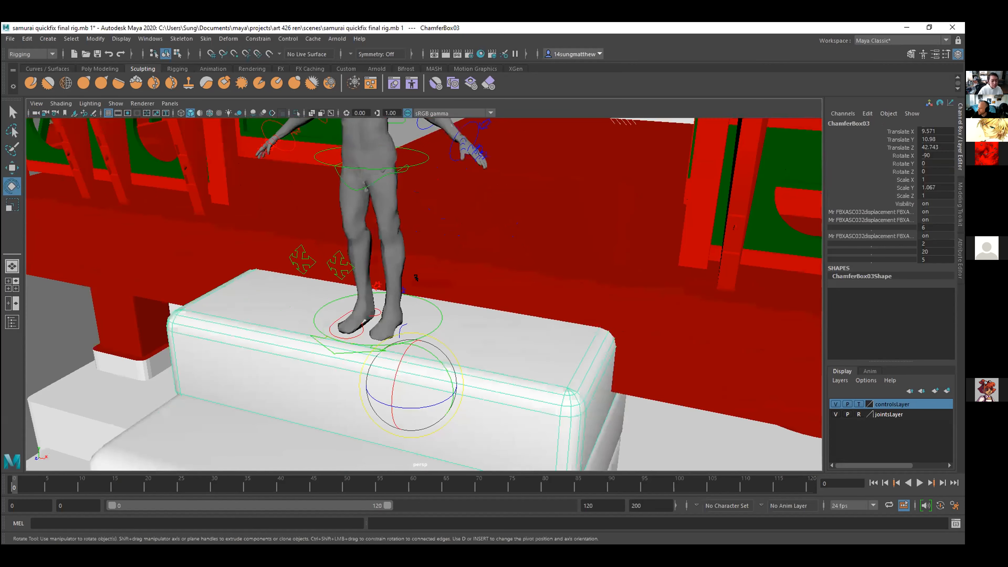
left_click_drag(417, 277, 441, 279, "alt")
middle_click_drag(441, 279, 416, 300, "alt")
scroll(415, 299, "down", 3)
left_click(451, 252)
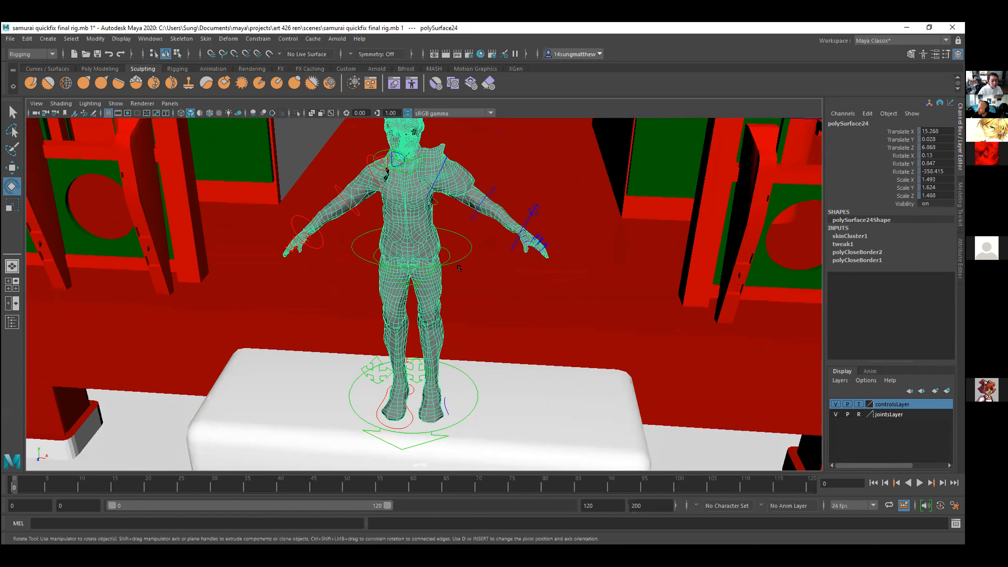
scroll(497, 304, "down", 2)
left_click_drag(498, 302, 374, 303, "alt")
key("q")
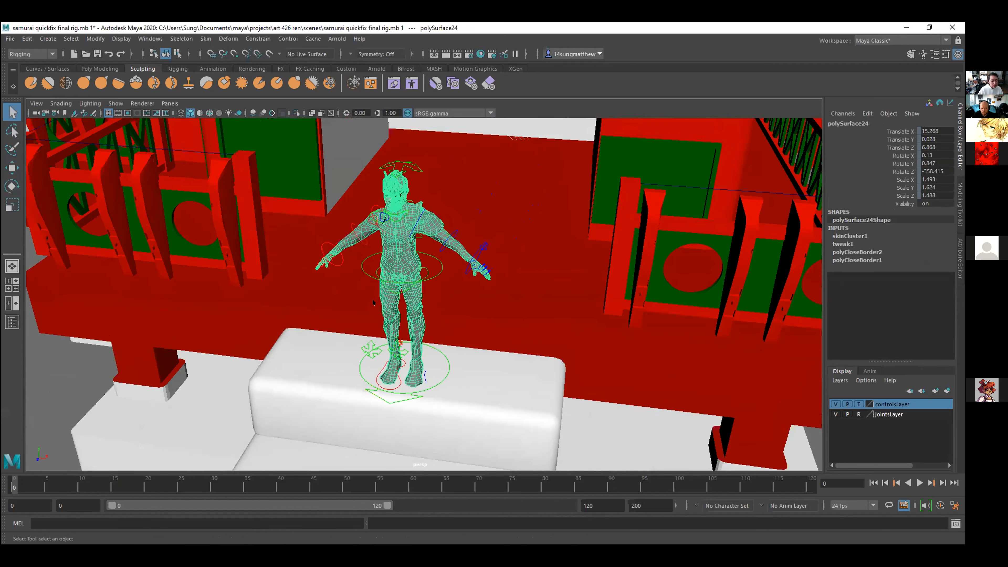
left_click(374, 303)
scroll(407, 252, "up", 2)
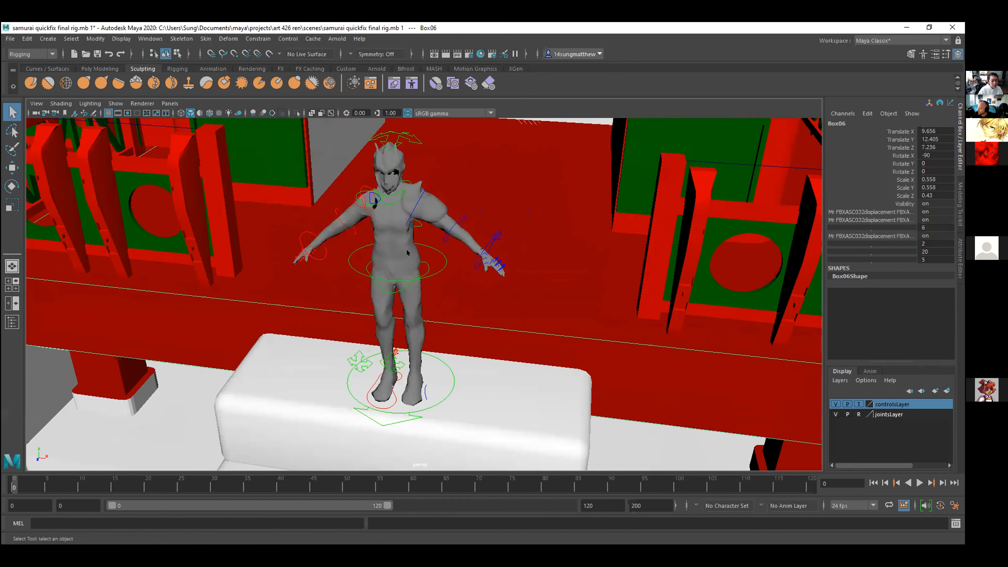
Select the root control at the samurai's hips with the Move tool.
left_click(392, 277)
left_click_drag(390, 274, 422, 230, "alt")
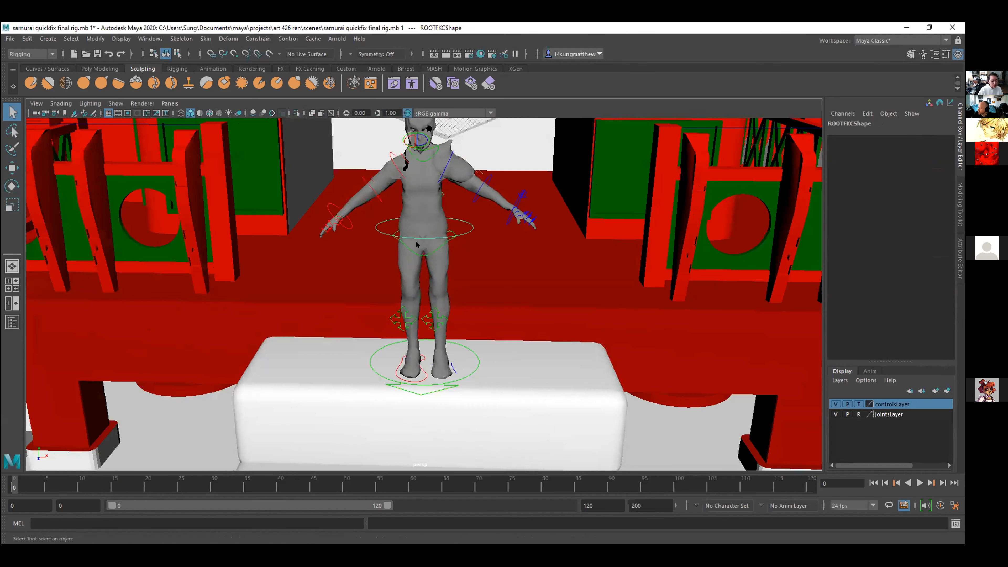
left_click(422, 229)
key("w")
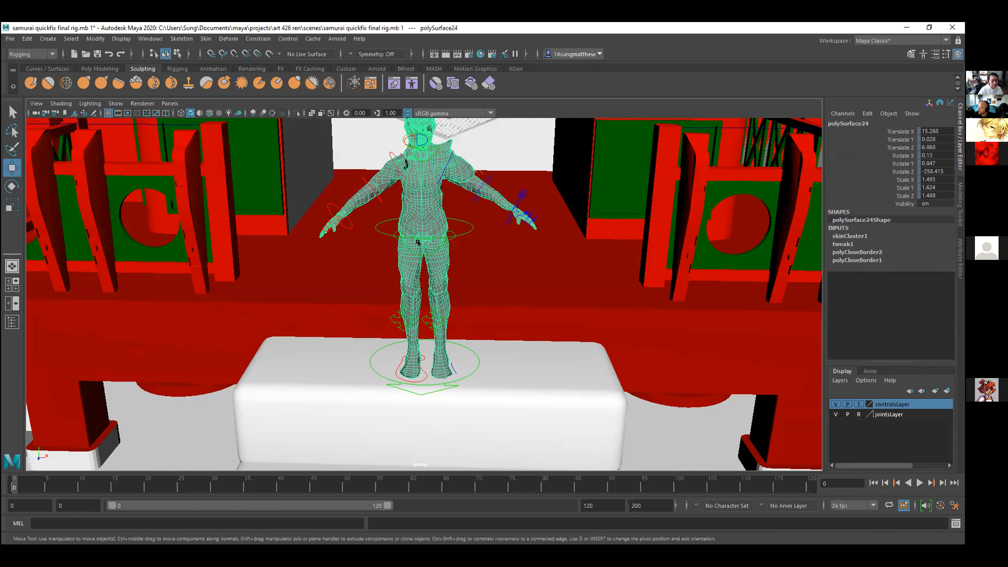
left_click(499, 261)
left_click(417, 236)
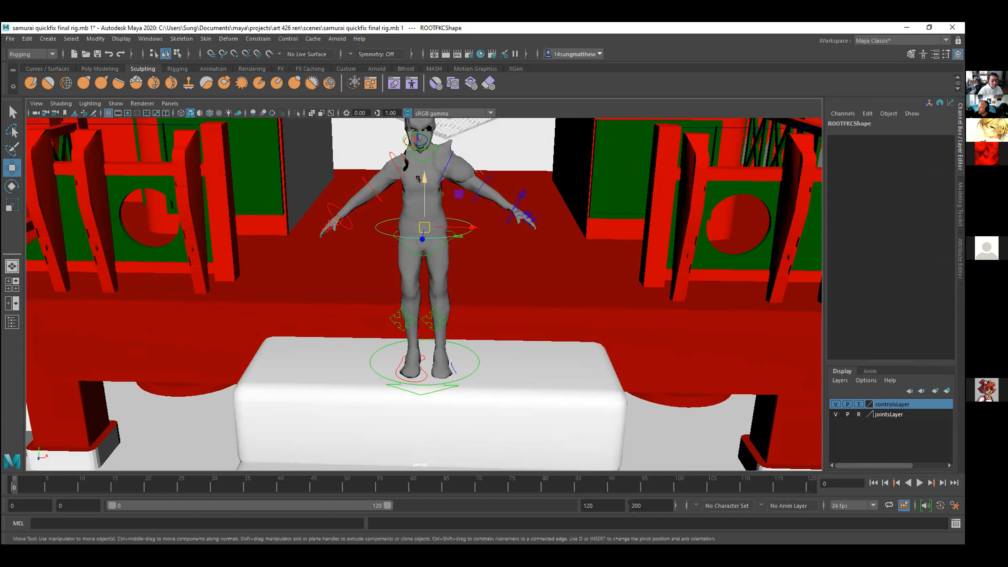
mouse_move(417, 179)
left_mouse_down()
mouse_move(416, 202)
mouse_move(416, 185)
left_mouse_up()
Examine the samurai and the surrounding temple environment from close and distant viewpoints.
left_click_drag(457, 226, 432, 259, "alt")
scroll(397, 254, "up", 5)
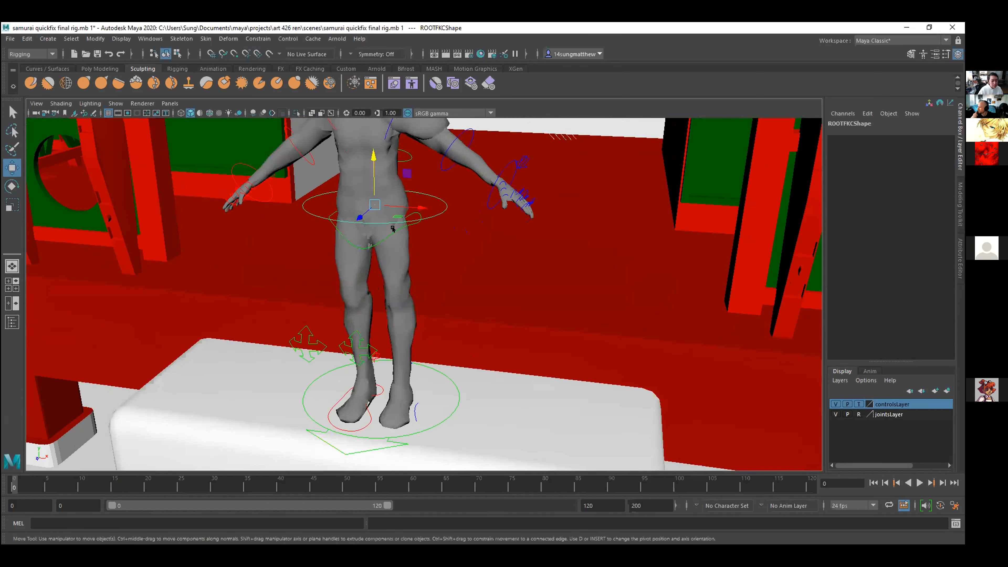
scroll(405, 238, "down", 2)
left_click_drag(442, 258, 442, 235, "alt")
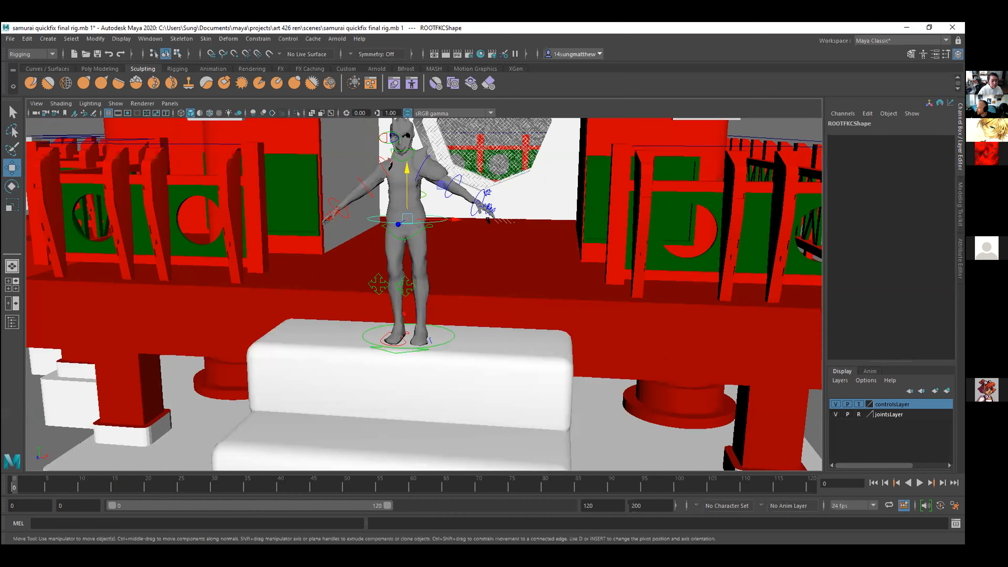
scroll(488, 220, "down", 8)
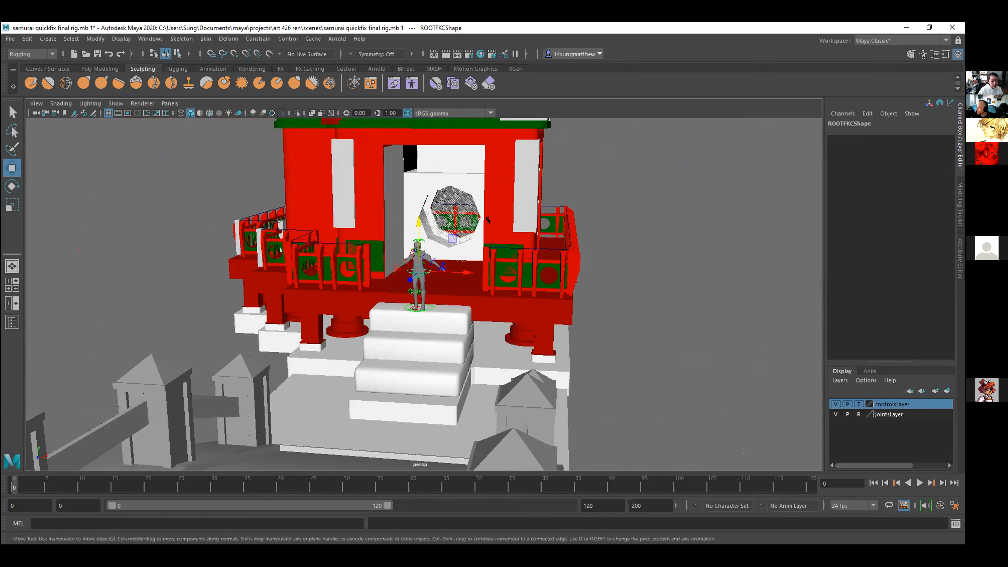
middle_click_drag(463, 253, 465, 219, "alt")
scroll(465, 219, "down", 3)
left_click_drag(465, 219, 459, 333, "alt")
scroll(459, 219, "up", 5)
left_click_drag(473, 388, 419, 349, "alt")
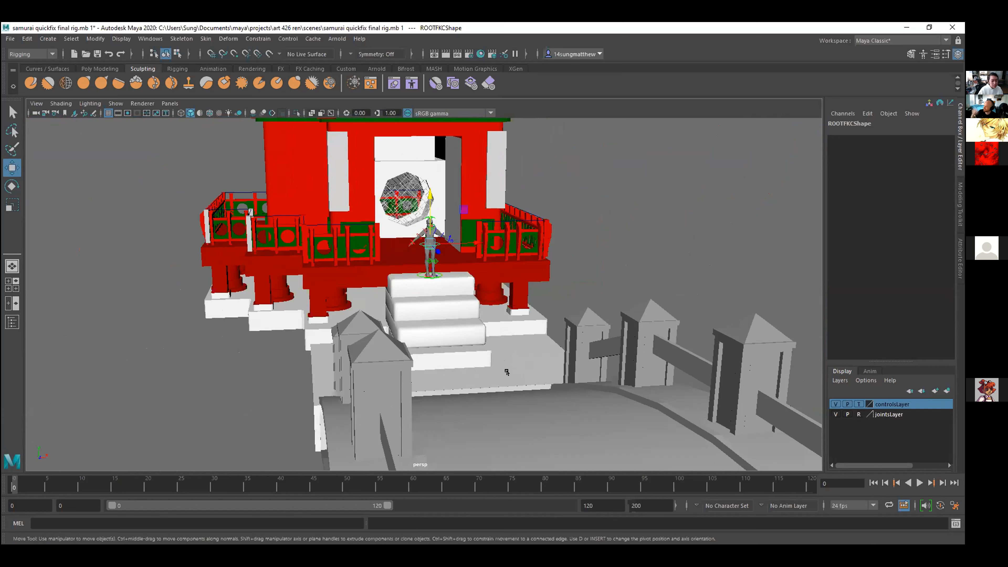
scroll(511, 274, "up", 3)
scroll(506, 291, "down", 3)
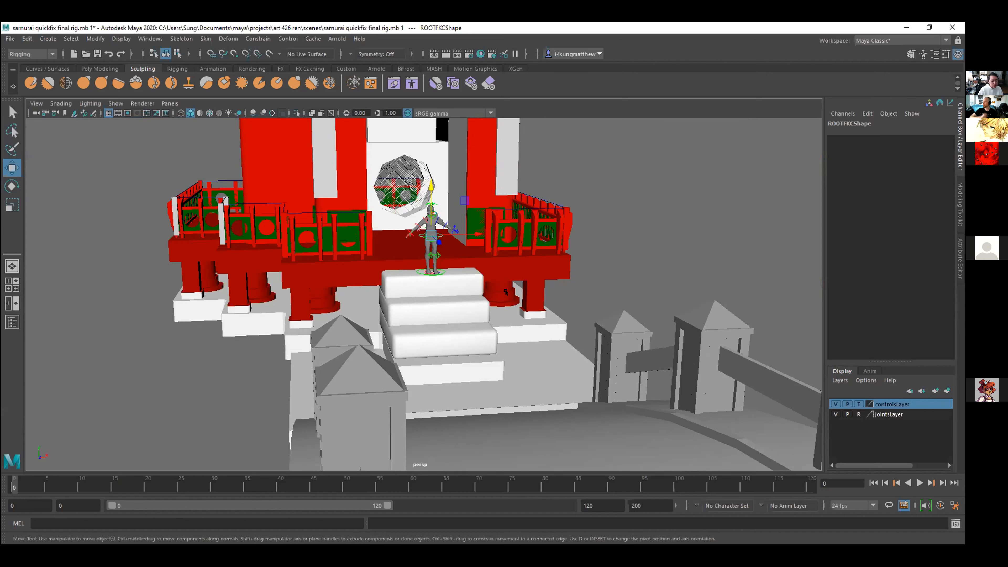
scroll(439, 351, "up", 5)
middle_click_drag(423, 362, 413, 412, "alt")
mouse_move(597, 285)
left_mouse_down("alt")
mouse_move(499, 332)
mouse_move(520, 365)
mouse_move(490, 365)
mouse_move(634, 234)
left_mouse_up("alt")
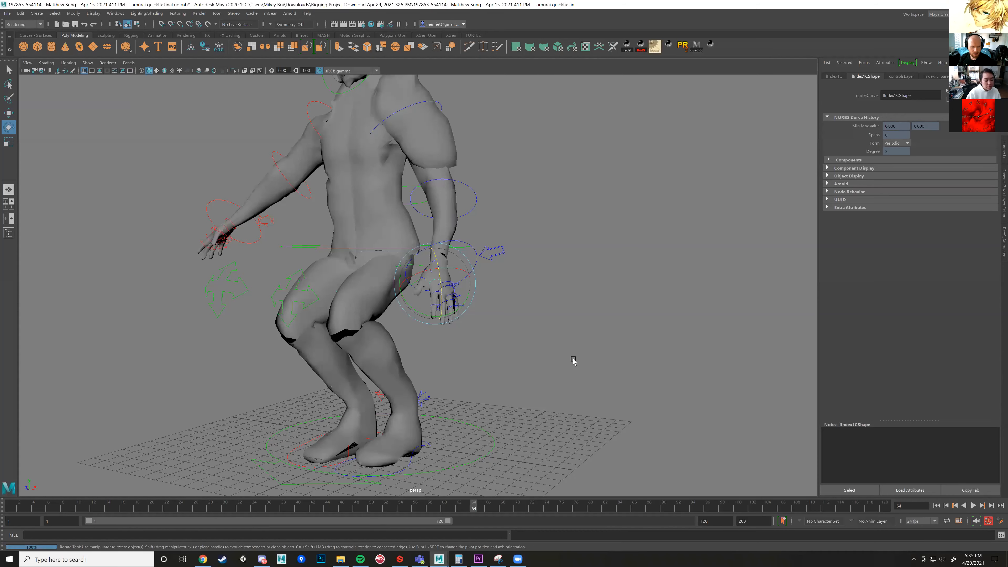
Show the Channel Box for the root control and bring the character back up from the crouch.
left_click_drag(571, 361, 429, 415, "alt")
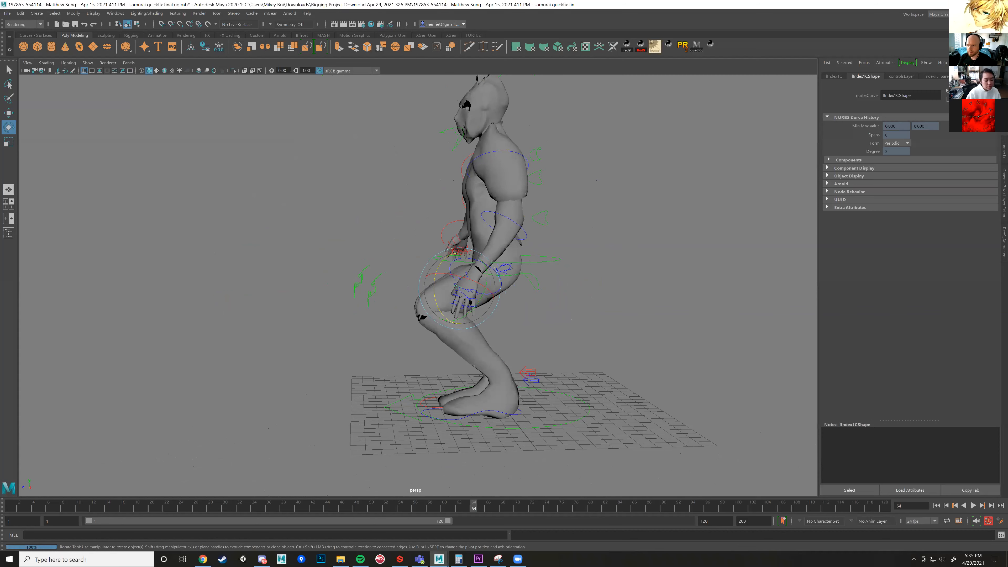
left_click(1003, 187)
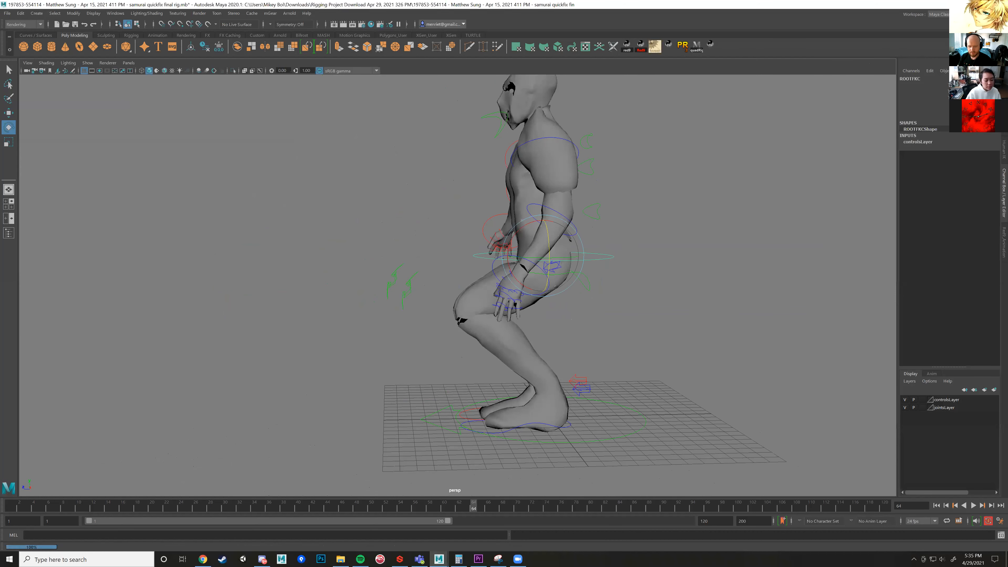
key("ctrl+z")
Raise the left foot control with the Move tool to lift and bend the leg.
left_click(520, 416)
key("w")
left_click_drag(546, 359, 564, 313)
Try moving the left knee control to swing the raised knee, and undo the moves.
left_click(469, 287)
key("ctrl+z")
left_click_drag(535, 368, 533, 326)
key("ctrl+z")
left_click_drag(596, 361, 632, 322, "alt")
key("ctrl+z")
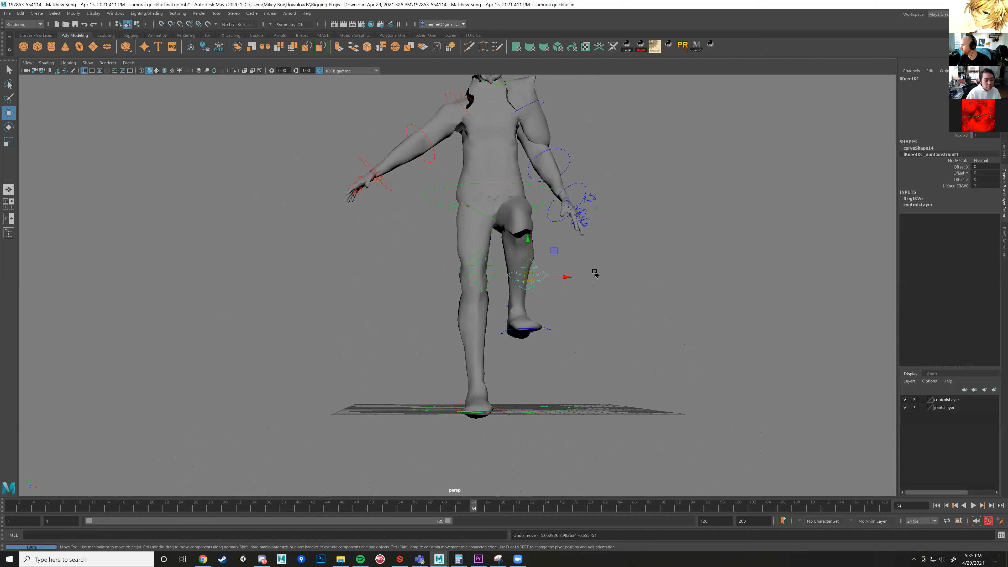
Select the left foot control, bring the foot back to the ground, and view the whole standing character.
left_click_drag(595, 273, 526, 272, "alt")
left_click(478, 362)
mouse_move(544, 338)
left_mouse_down("alt")
mouse_move(530, 276)
mouse_move(541, 354)
left_mouse_up("alt")
scroll(538, 266, "down", 5)
middle_click_drag(538, 266, 517, 328, "alt")
scroll(538, 266, "up", 1)
left_click_drag(538, 266, 297, 279, "alt")
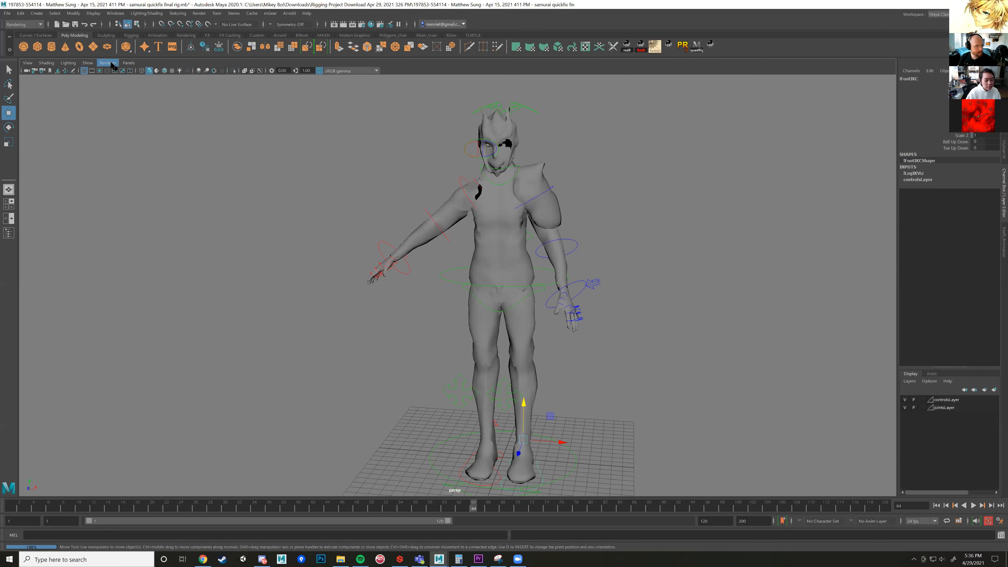
left_click(8, 14)
left_click(27, 35)
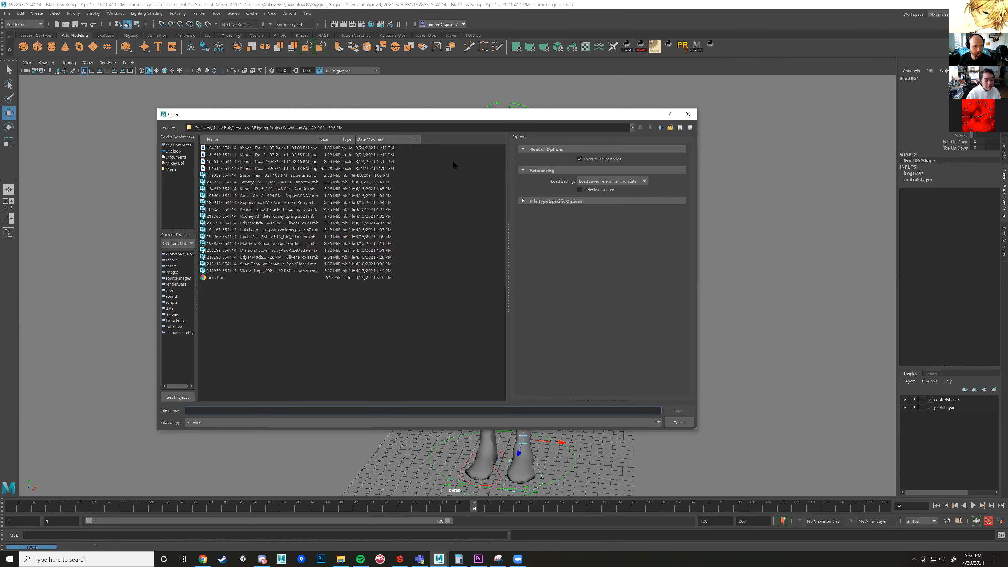
left_click(660, 129)
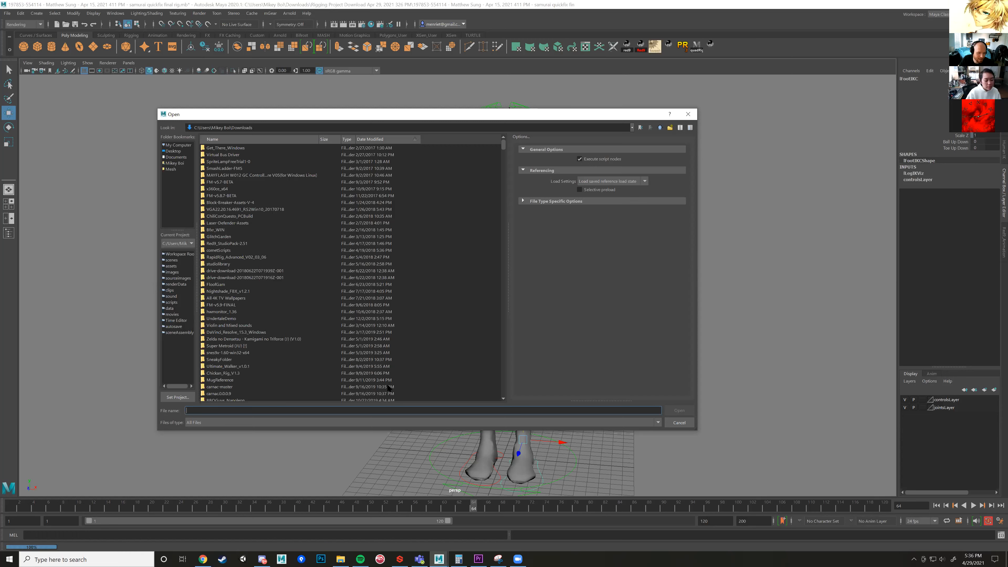
scroll(327, 356, "down", 6)
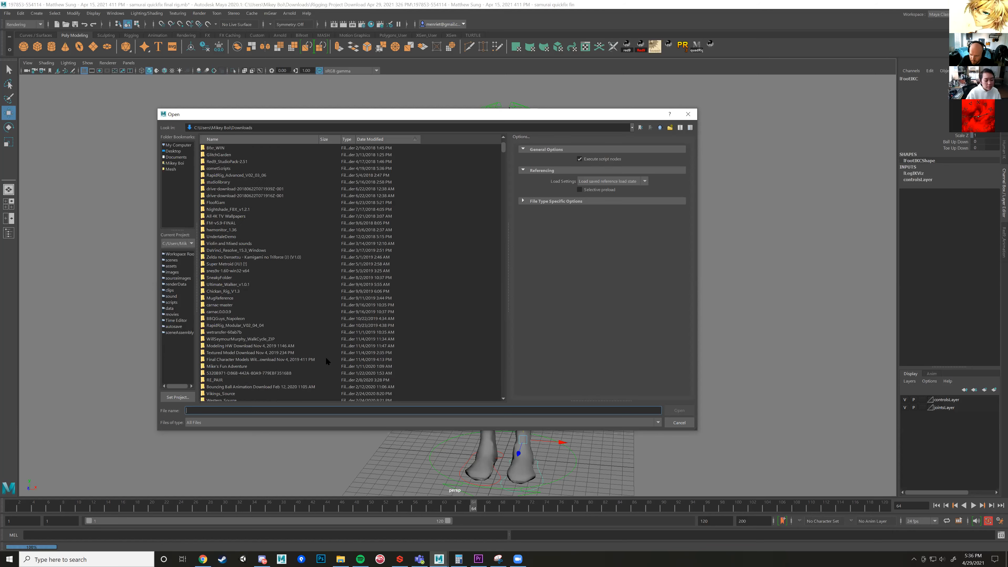
scroll(323, 369, "down", 5)
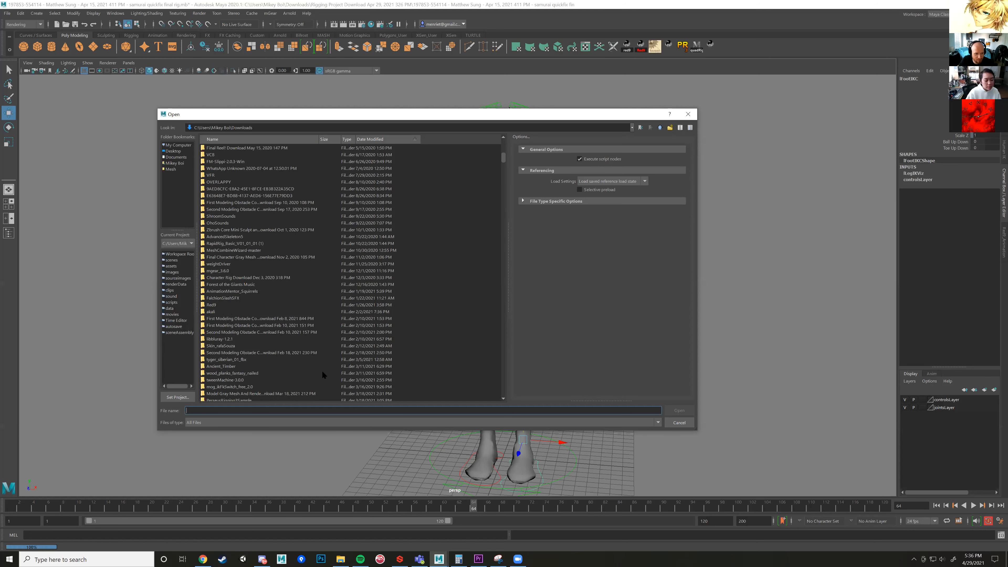
scroll(323, 371, "up", 11)
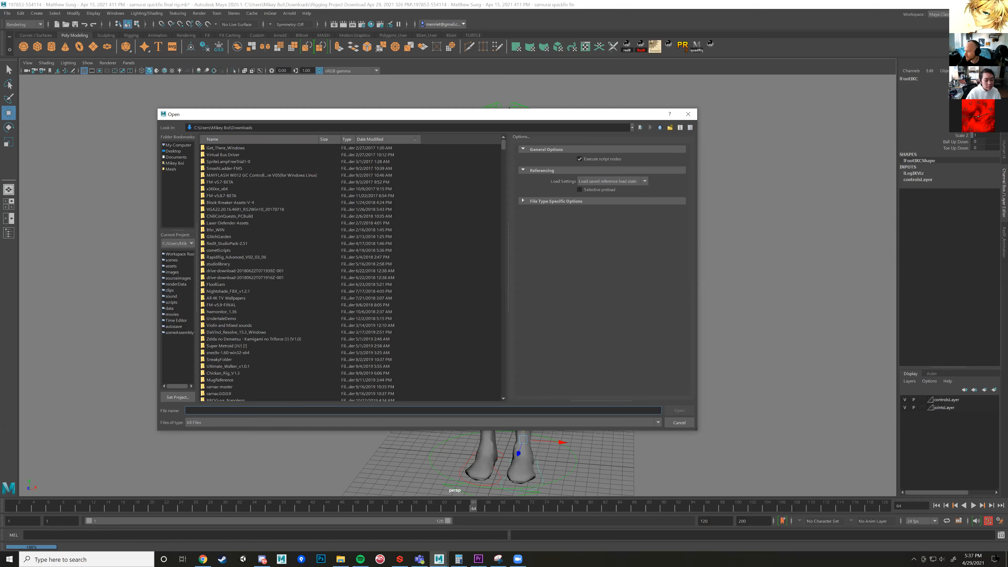
left_click(262, 559)
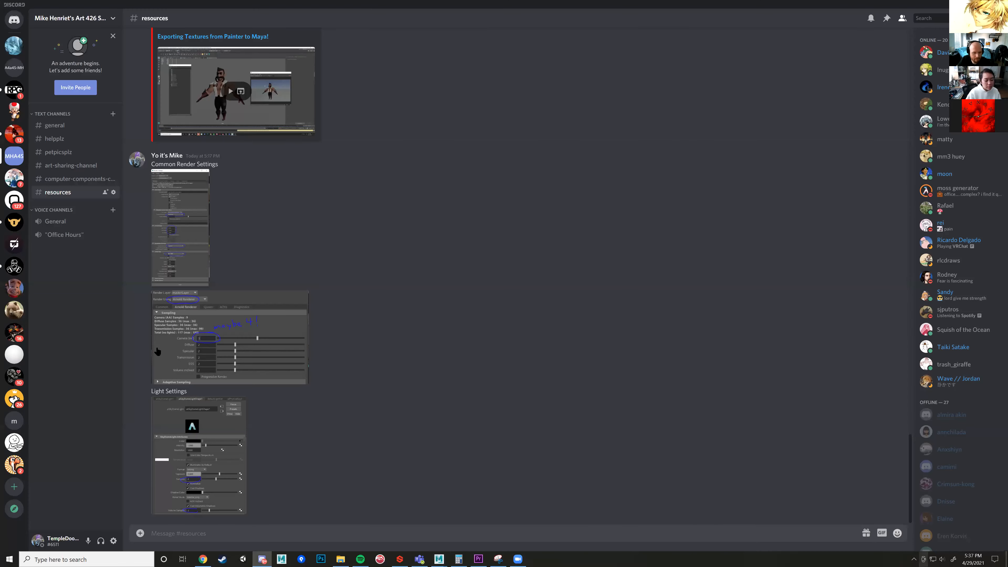
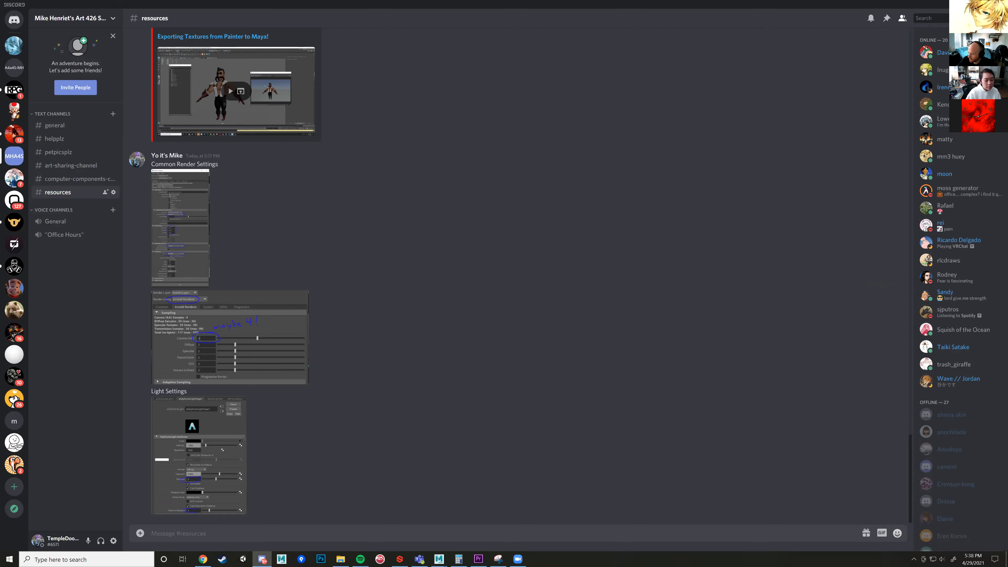
left_click(439, 559)
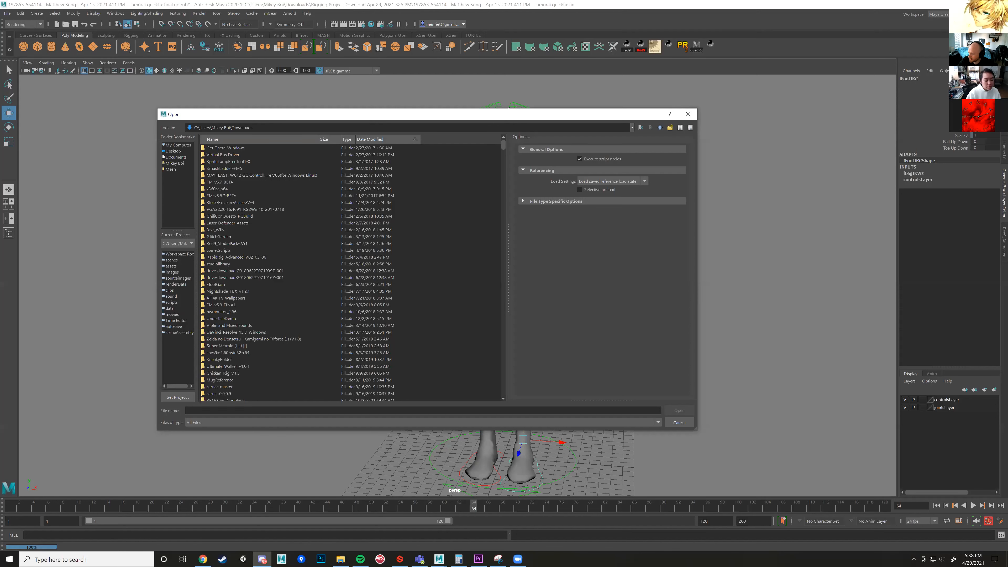
left_click(688, 116)
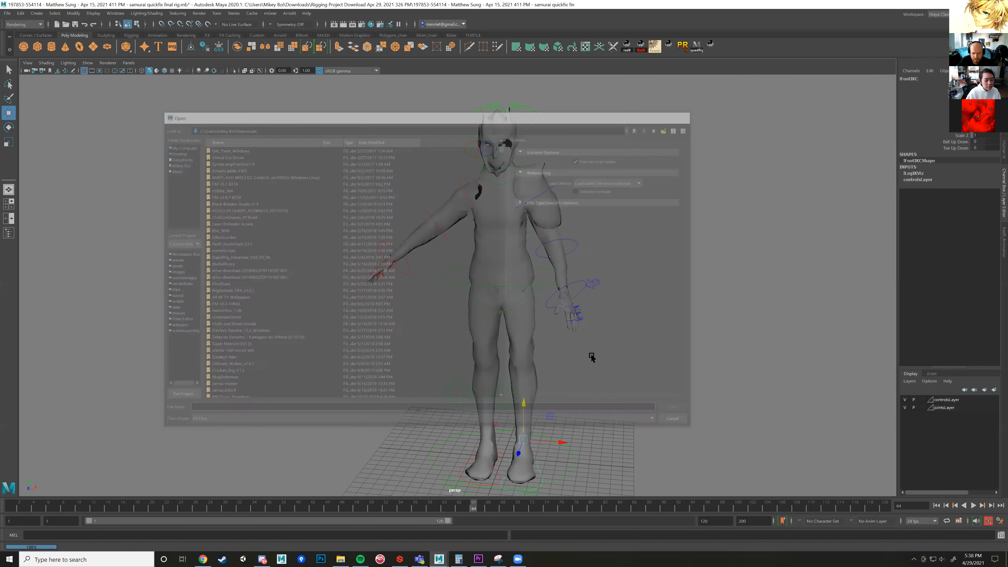
Try raising the samurai's left foot control slightly with the Move tool, and undo the move.
left_click_drag(552, 364, 506, 371, "alt")
middle_click_drag(507, 371, 469, 282, "alt")
scroll(470, 282, "up", 2)
left_click_drag(470, 282, 465, 379, "alt")
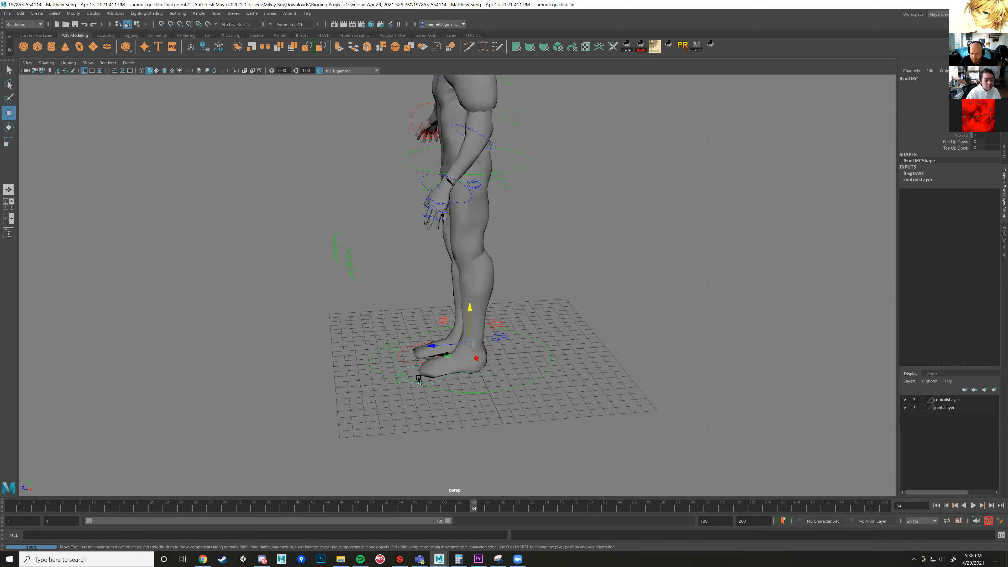
right_click_drag(414, 379, 483, 379, "alt")
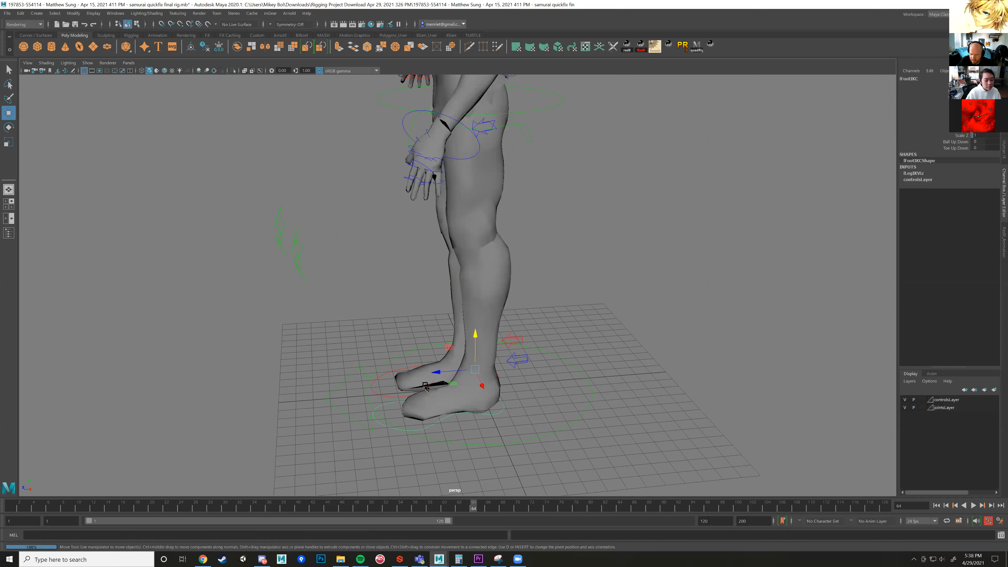
left_click(541, 432)
left_click_drag(541, 432, 524, 414, "alt")
left_click(504, 416)
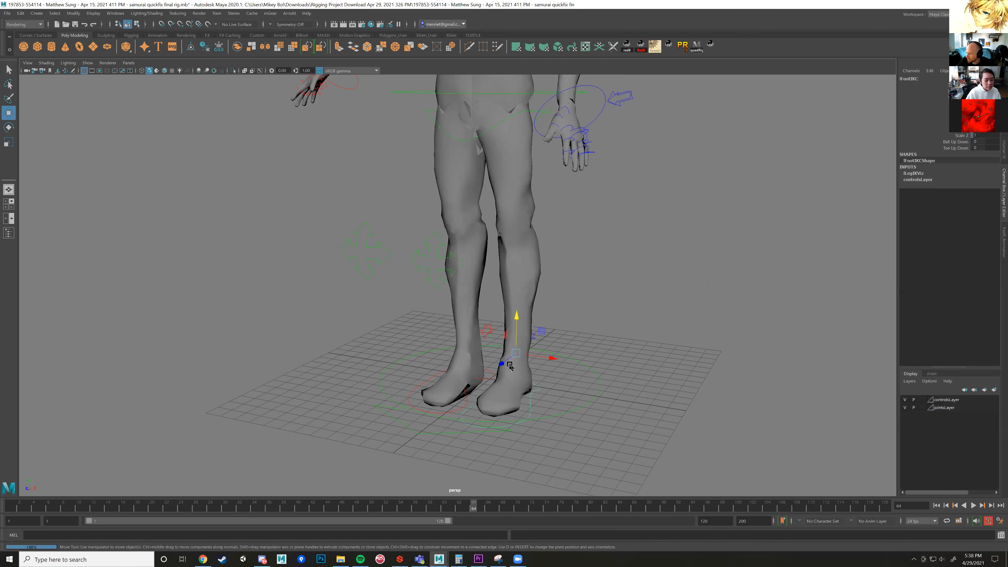
left_click_drag(517, 317, 517, 292)
key("ctrl+z")
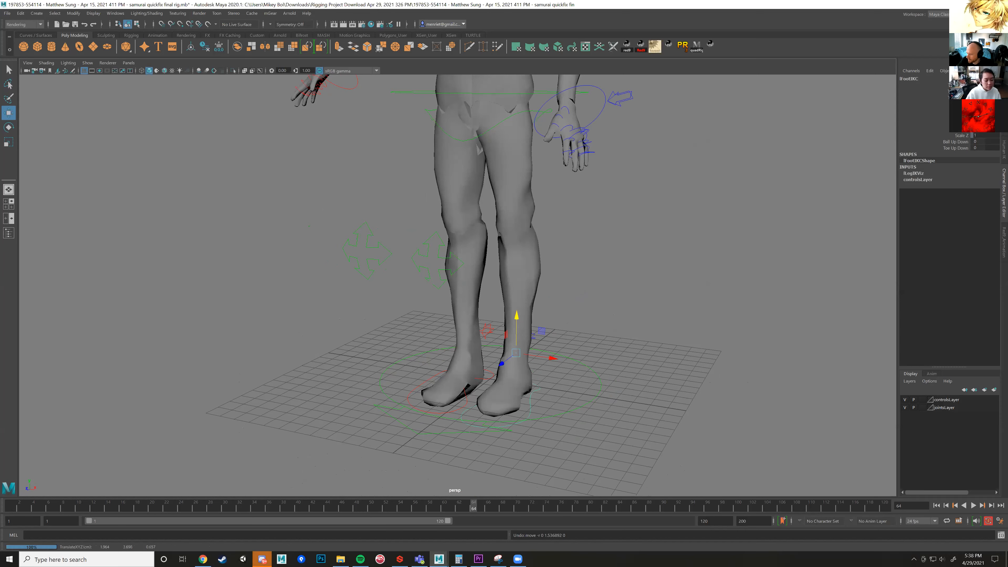
Switch to Discord and play Amanda_Animation.mov from the art-sharing-channel in full screen.
left_click(262, 559)
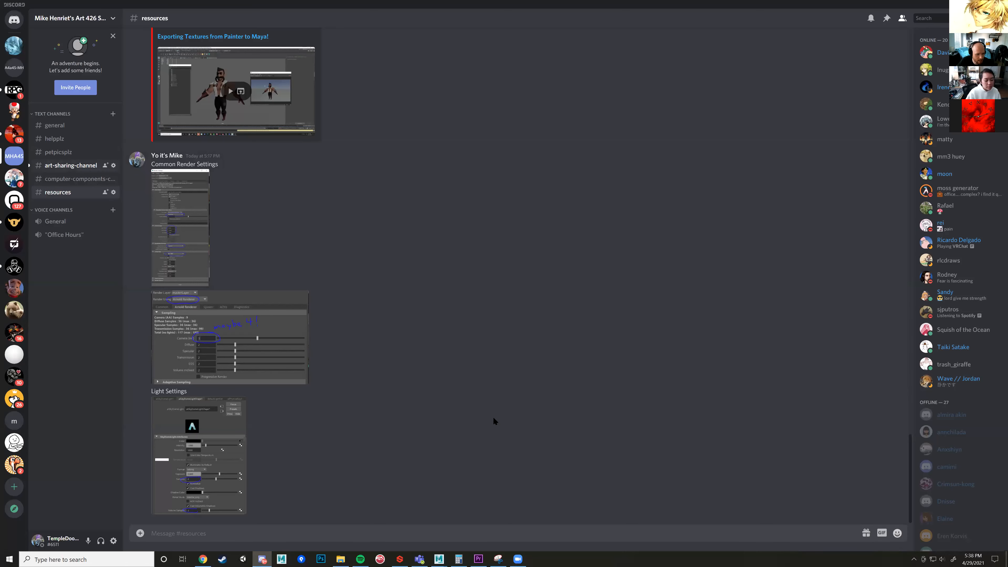
left_click(71, 166)
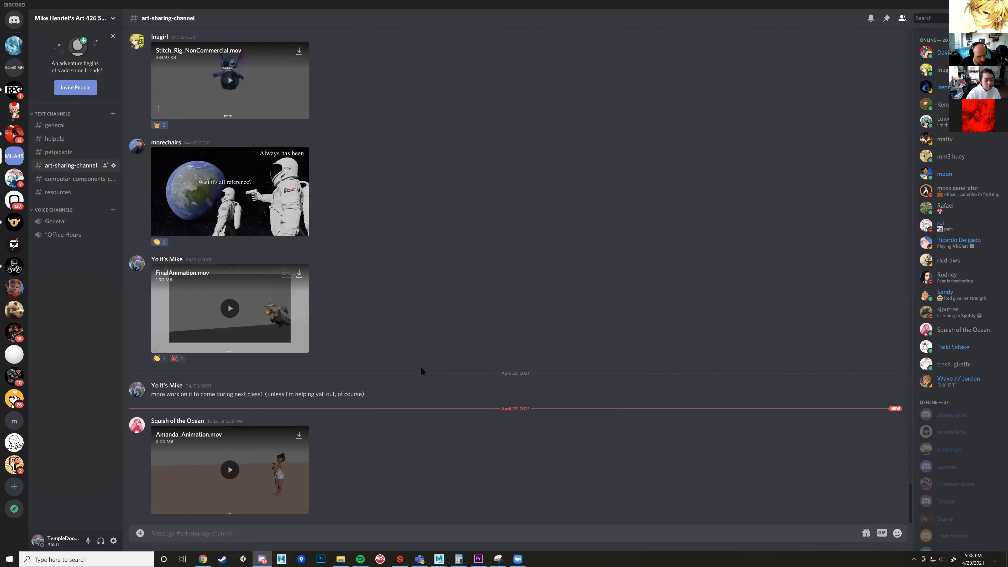
left_click(230, 470)
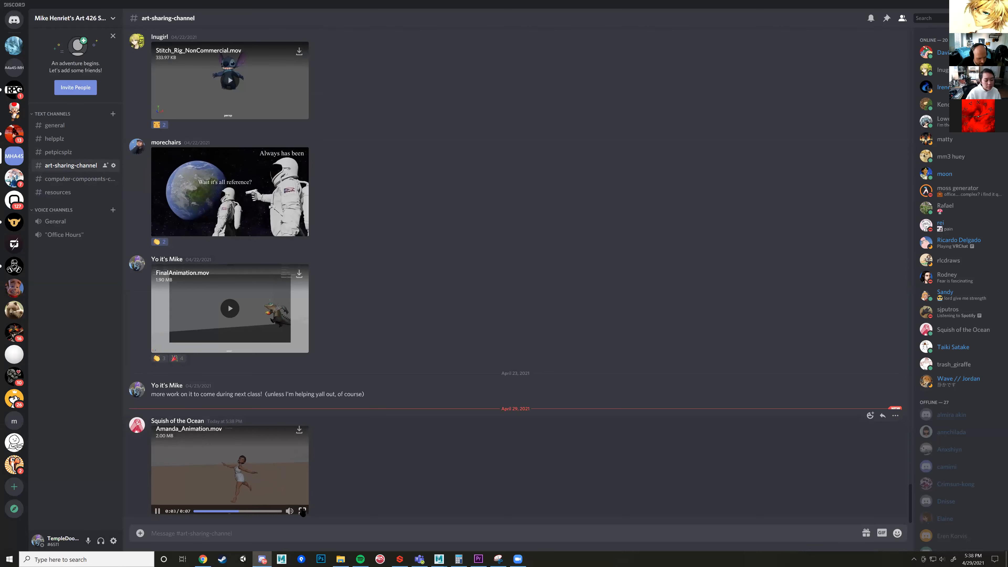
left_click(305, 511)
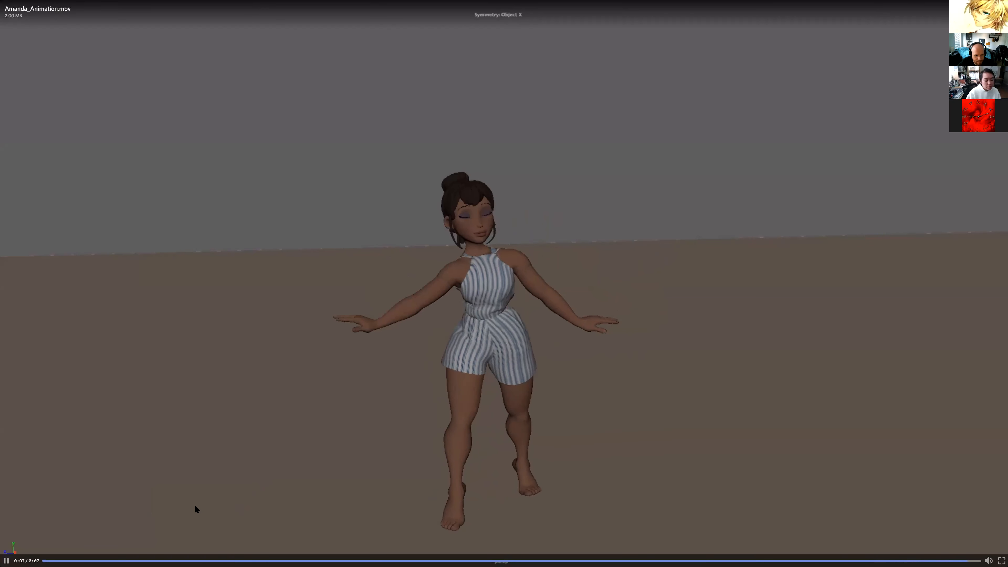
Pause the dancer animation and scrub from its start through the middle, examining the poses around the one-second leg lift.
left_click(6, 560)
left_click(43, 560)
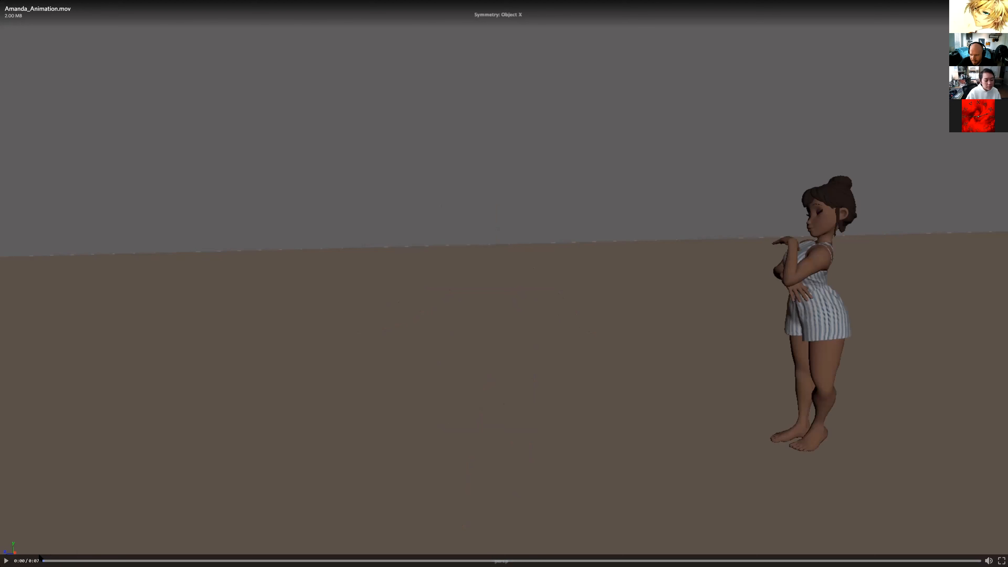
left_click_drag(45, 560, 547, 558)
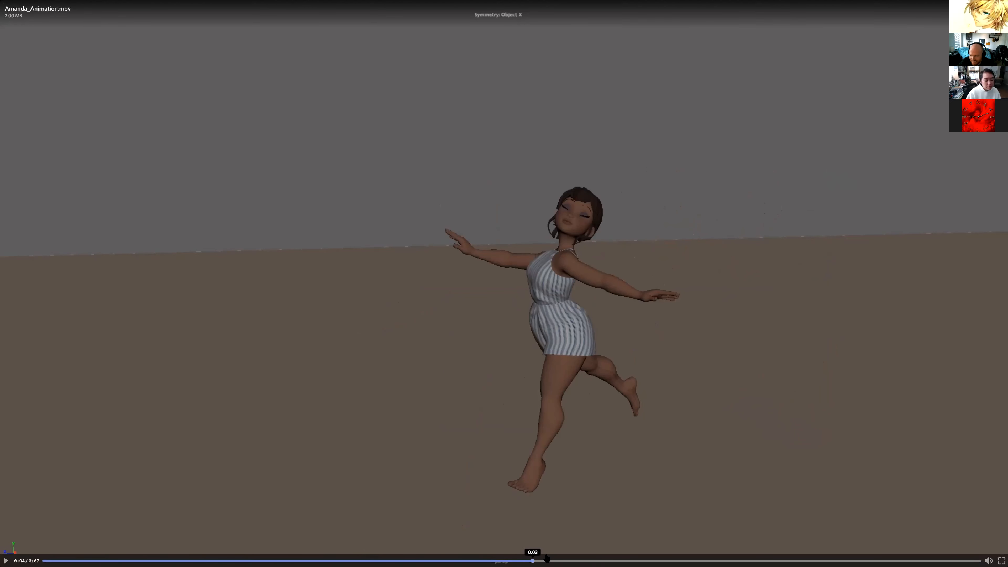
left_click_drag(547, 558, 107, 540)
left_click(204, 559)
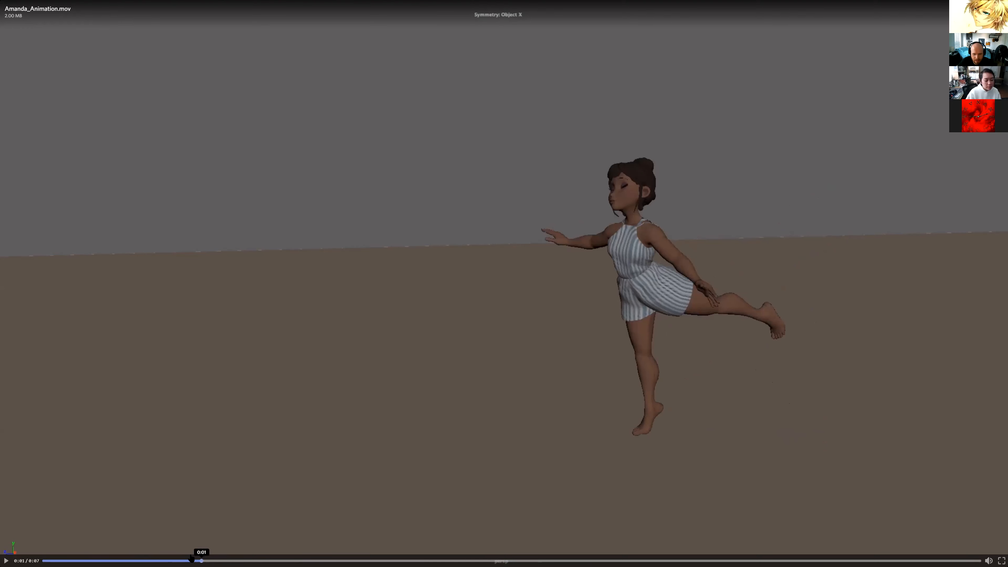
left_click(190, 560)
left_click(235, 560)
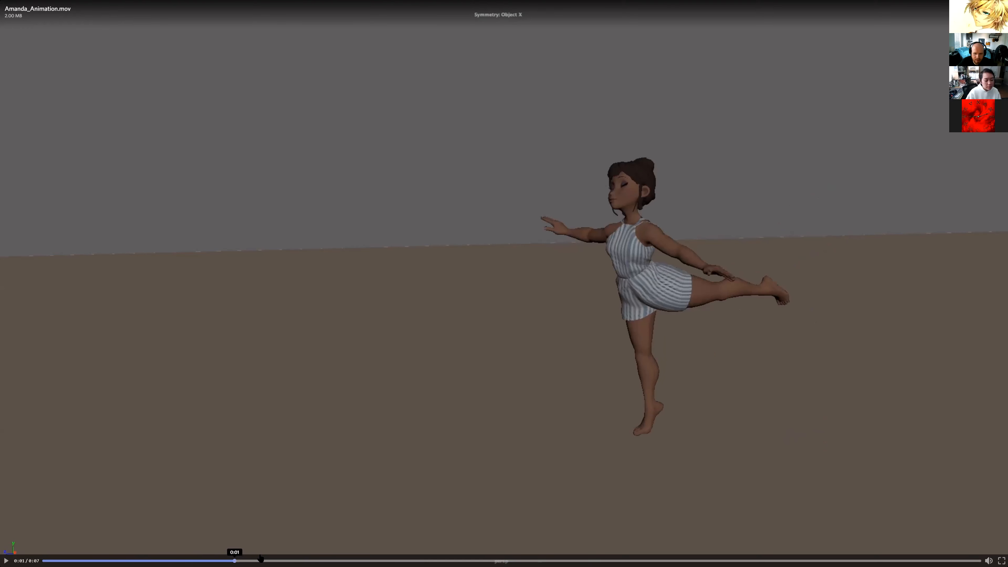
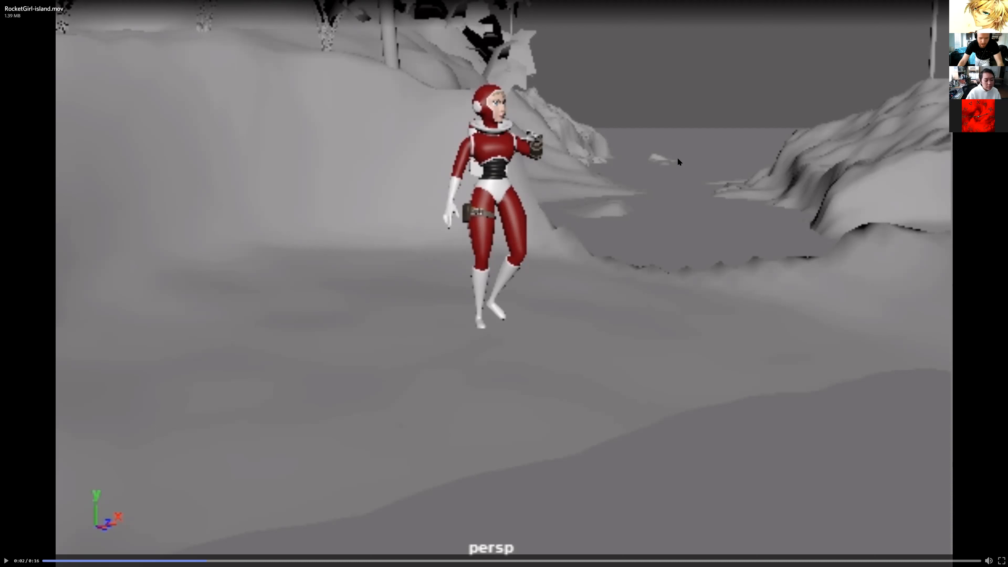
Scrub through the rocket girl's bending-over pose near the end of RocketGirl-island.mov and leave full screen.
left_click(804, 560)
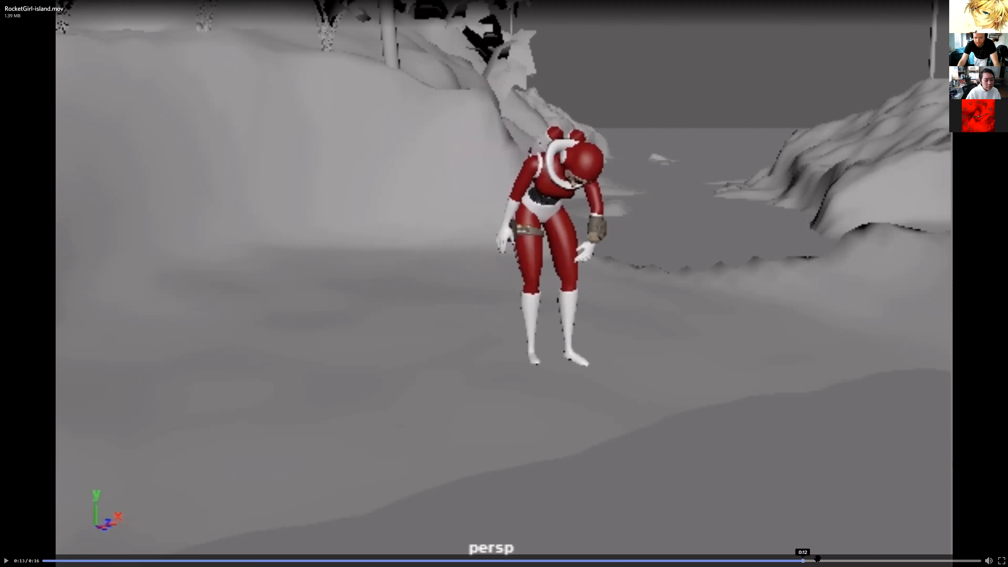
left_click_drag(825, 559, 861, 559)
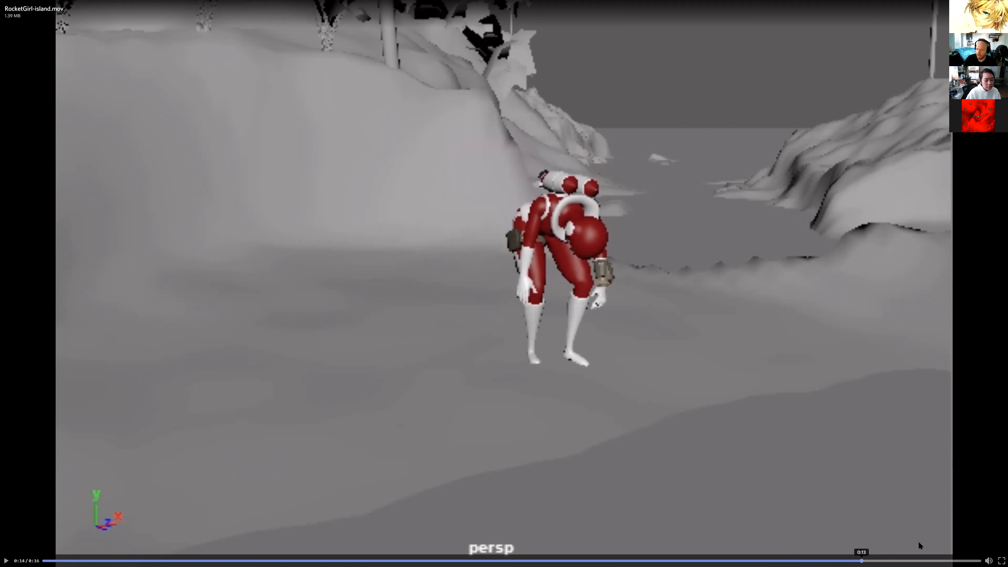
key("Escape")
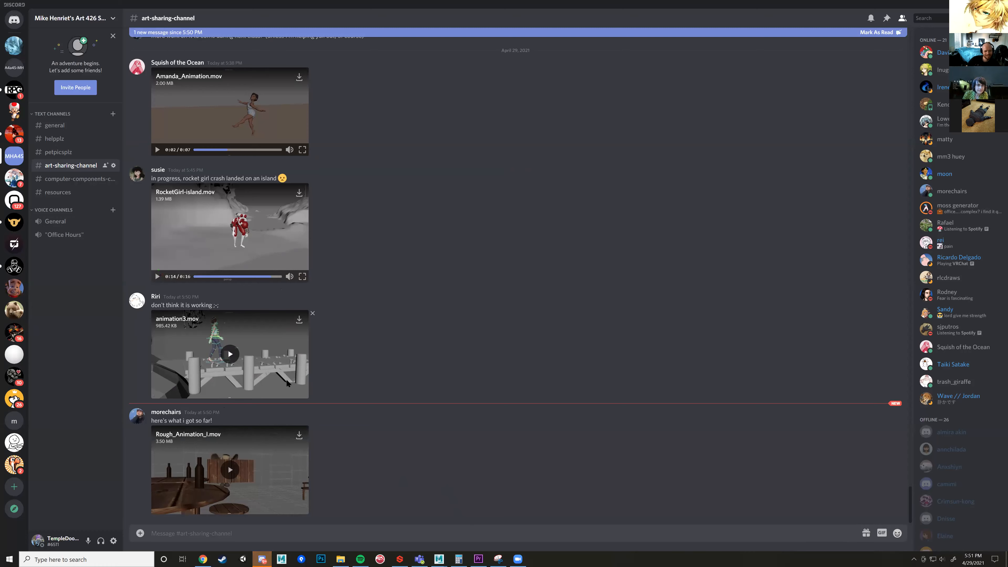
Play animation3.mov in full screen and scrub through the first half of the walk cycle to examine the leg poses.
left_click(230, 353)
left_click(303, 392)
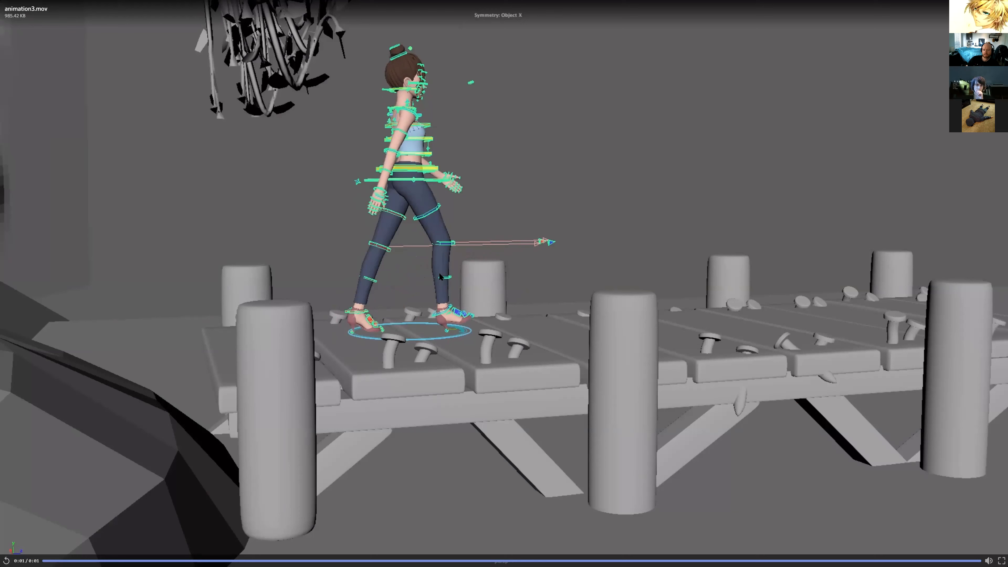
left_click_drag(58, 560, 185, 560)
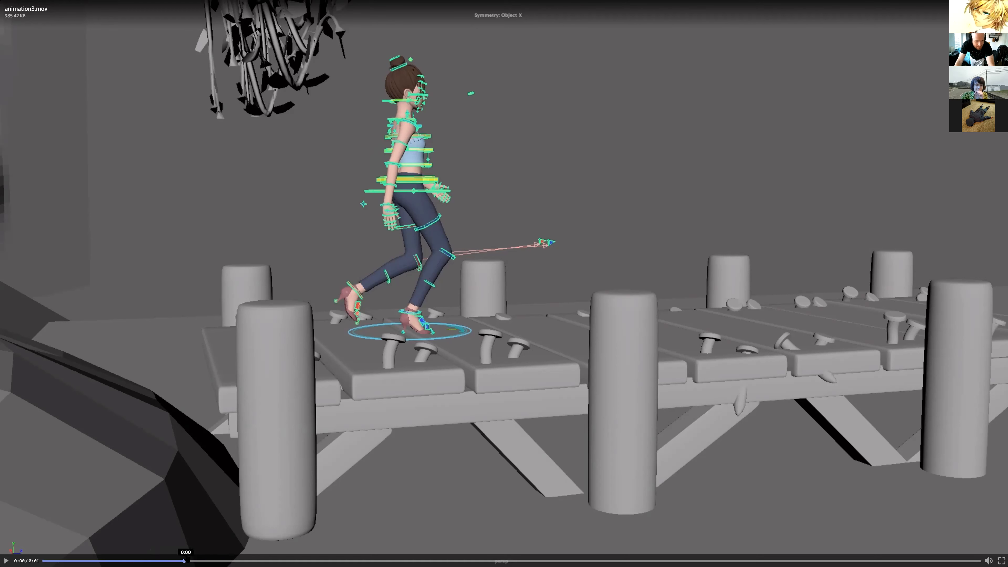
left_click_drag(201, 560, 251, 561)
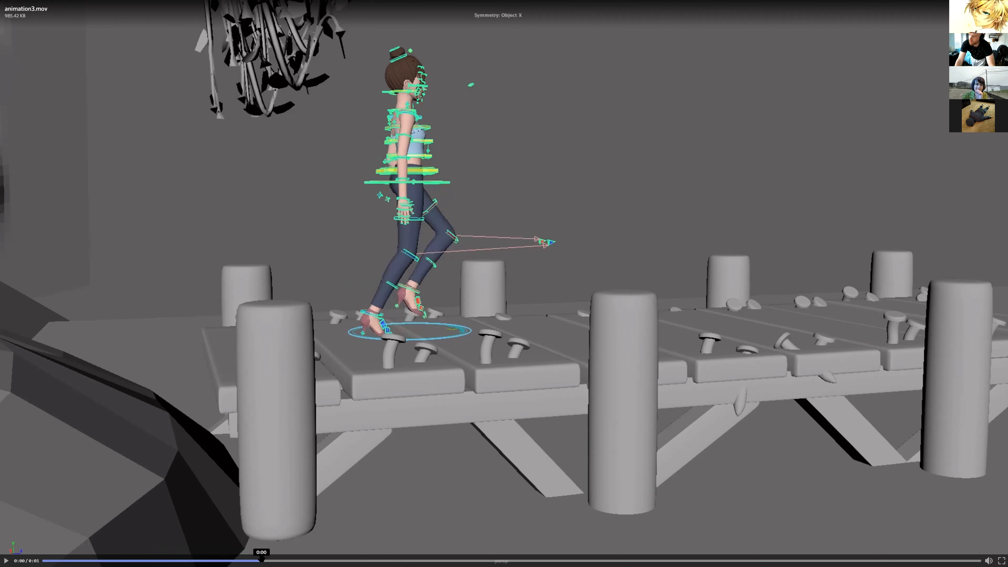
mouse_move(266, 558)
left_mouse_down()
mouse_move(335, 559)
mouse_move(217, 558)
mouse_move(277, 558)
left_mouse_up()
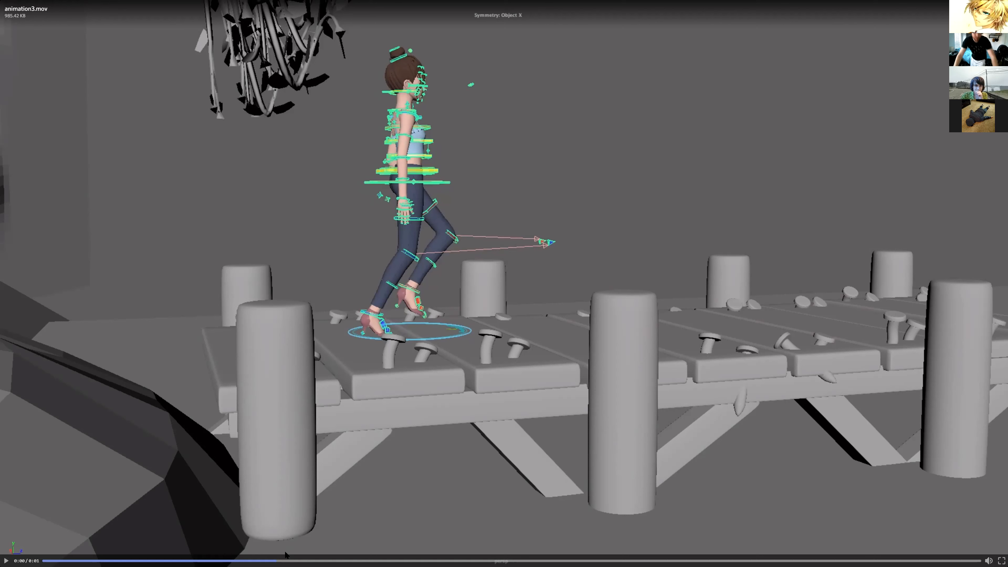
left_click_drag(305, 560, 560, 559)
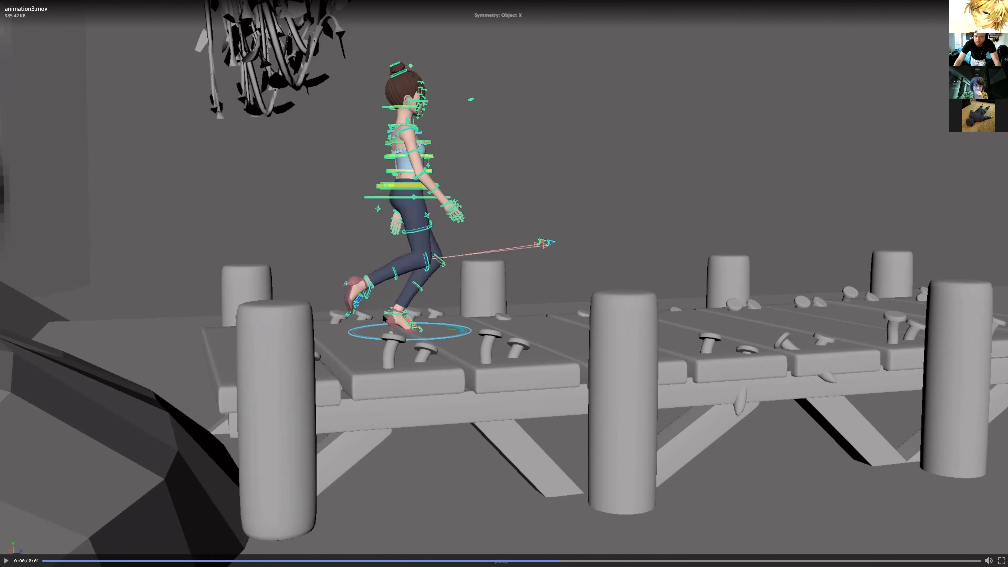
right_click(396, 318)
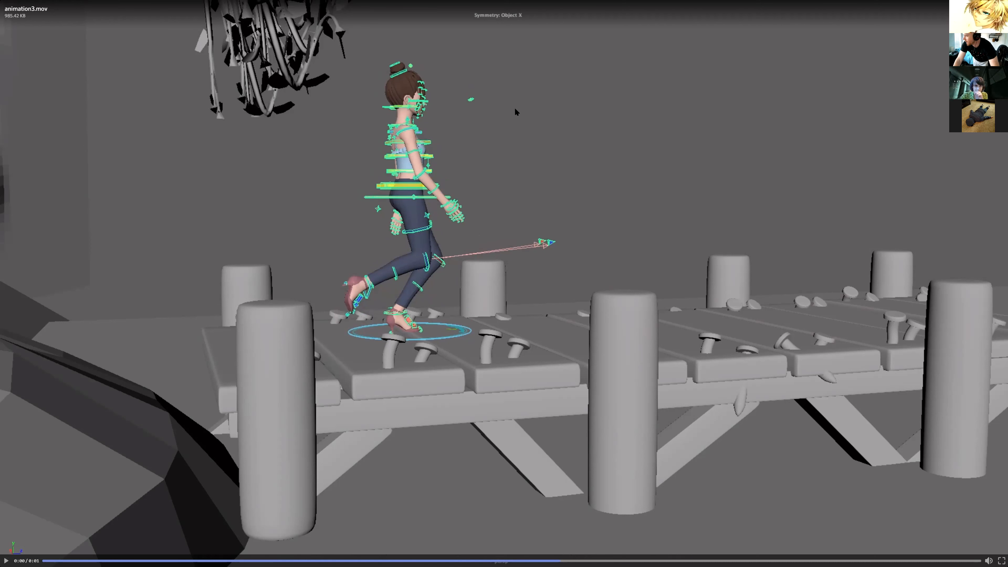
Scrub through the second half of the walk on the dock, return to the start, and recheck the opening stride.
left_click_drag(566, 559, 808, 559)
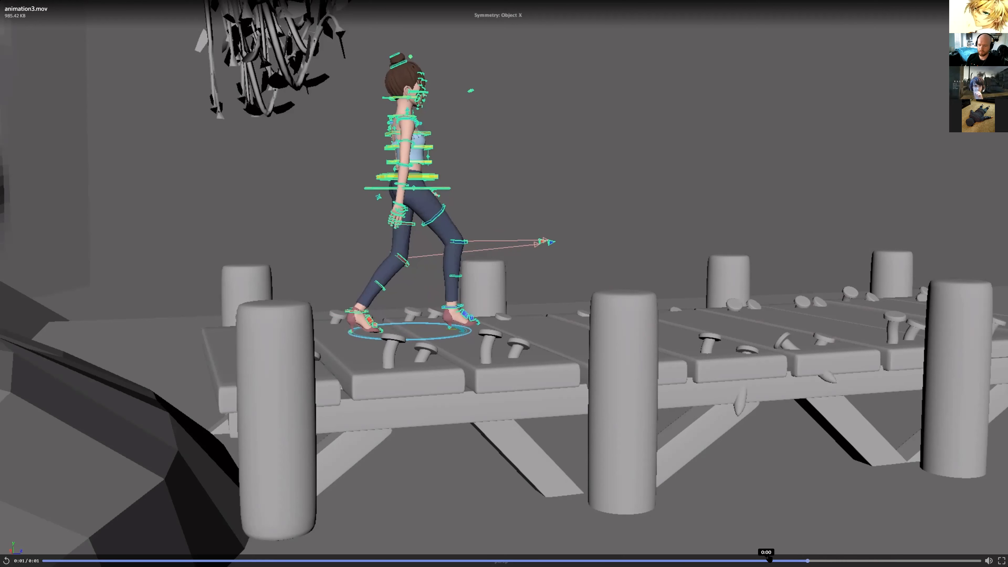
left_click(759, 559)
left_click_drag(666, 559, 31, 520)
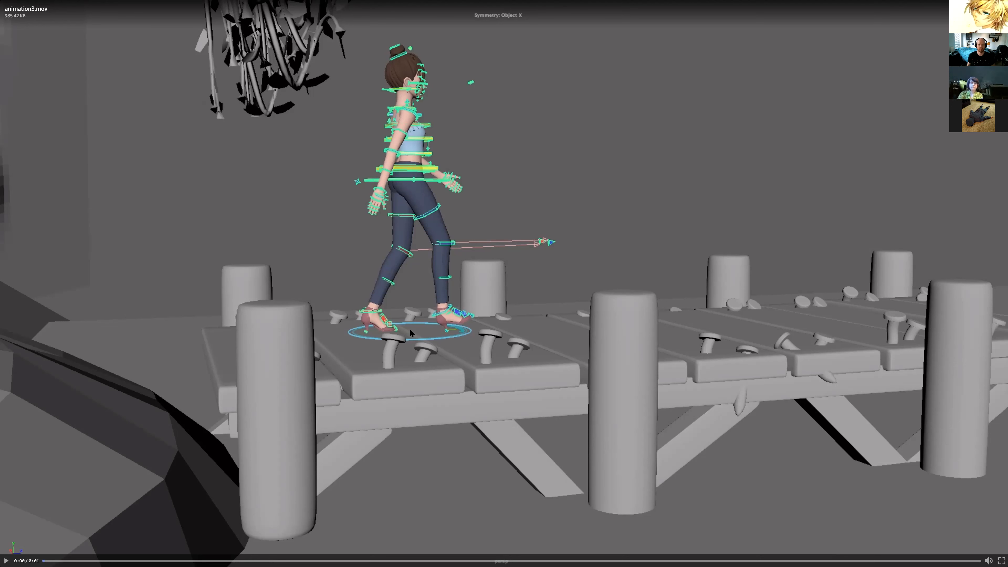
left_click_drag(118, 560, 293, 541)
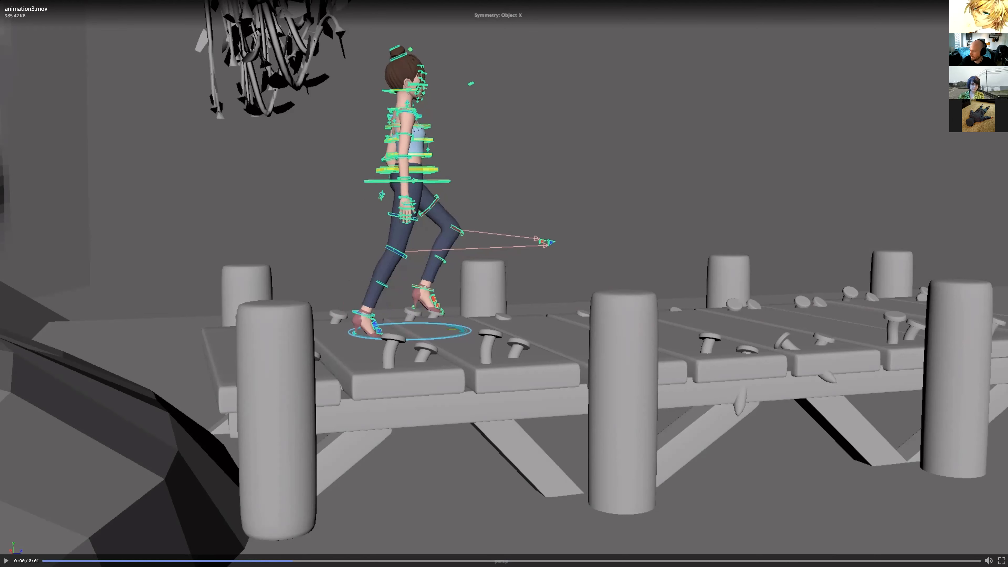
Switch to the SyncSketch website in Chrome.
key("alt+Tab")
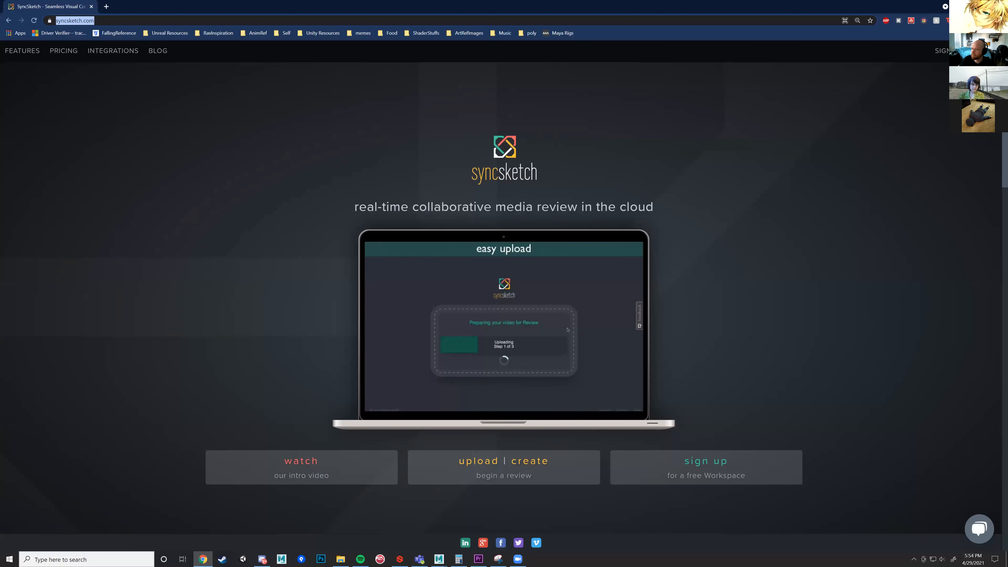
Open gmail.com in a new browser tab.
left_click(106, 6)
type("gmail.com")
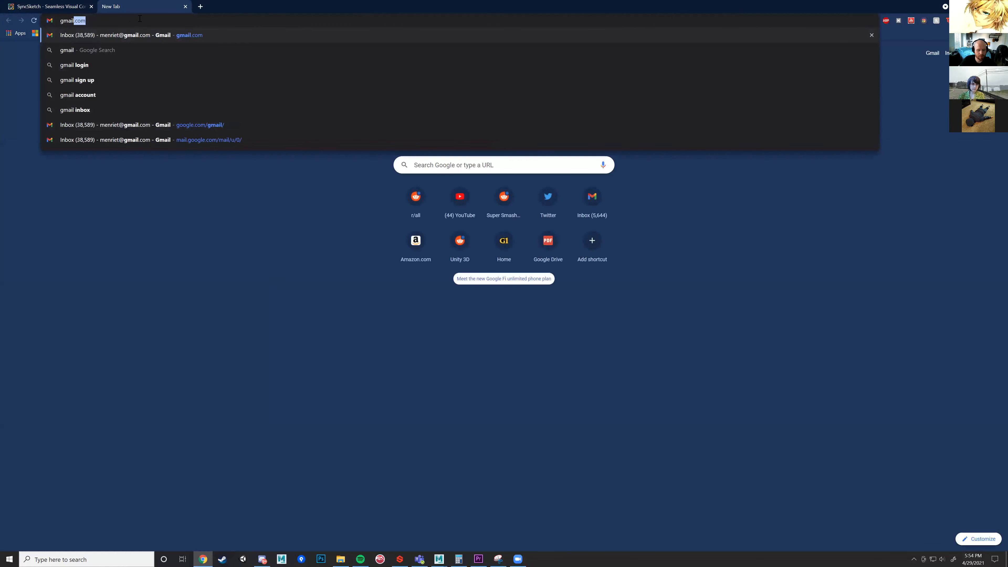
key("Return")
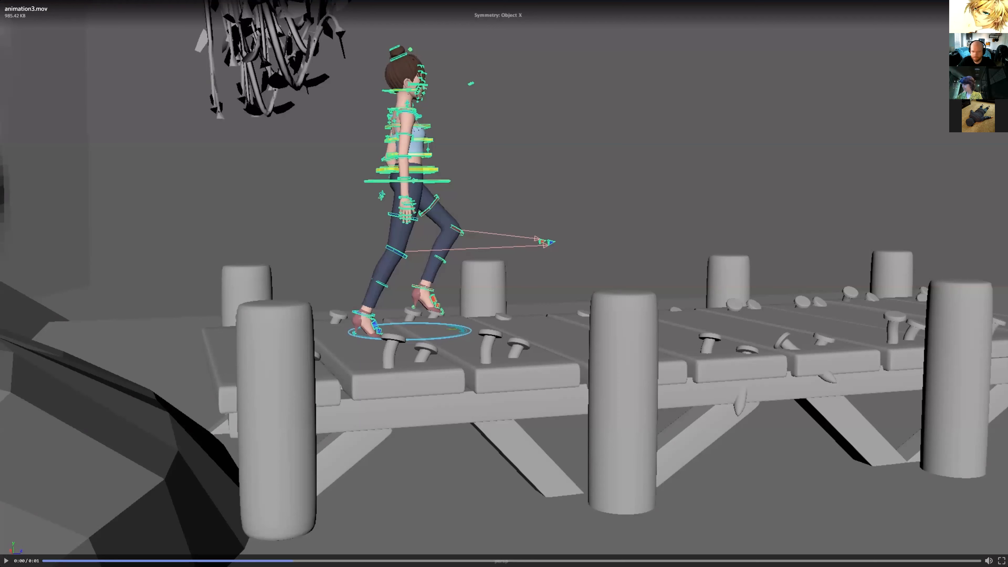
Switch to Maya, open Neka_Rig.ma from the Downloads folder without saving the current scene, and close the Outliner window.
key("alt+Tab")
left_click(5, 15)
left_click(25, 44)
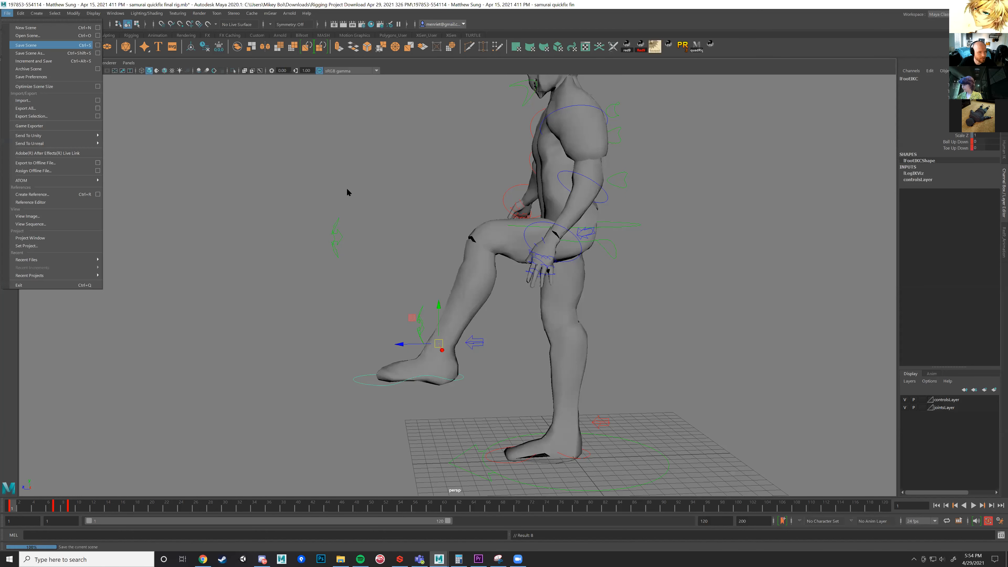
key("ctrl+o")
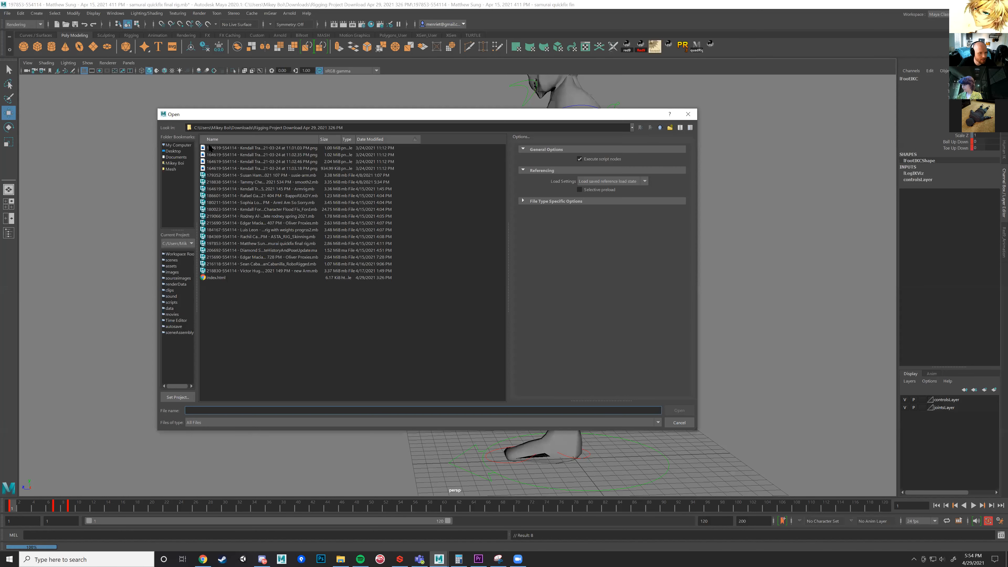
left_click(659, 128)
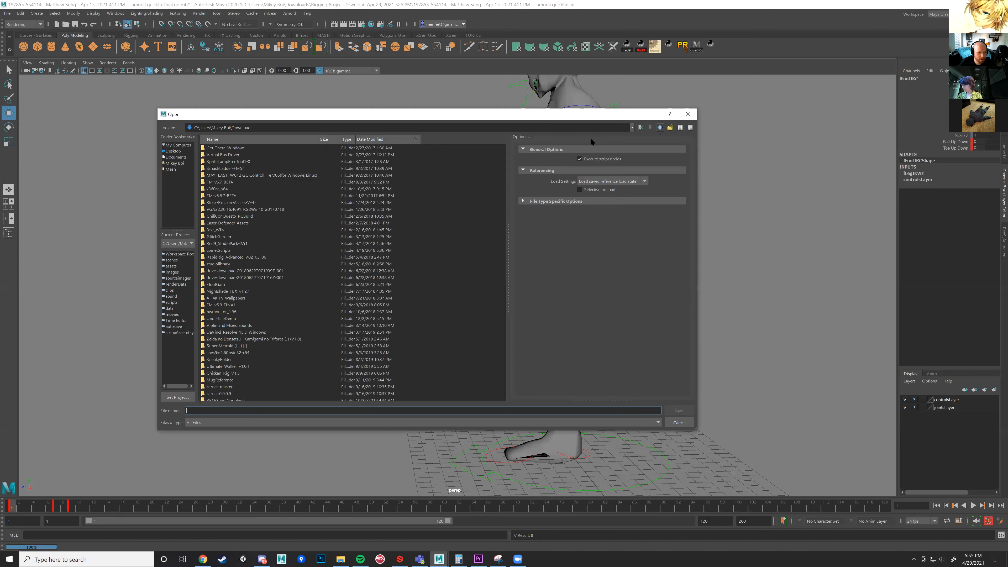
left_click(383, 138)
left_click(228, 148)
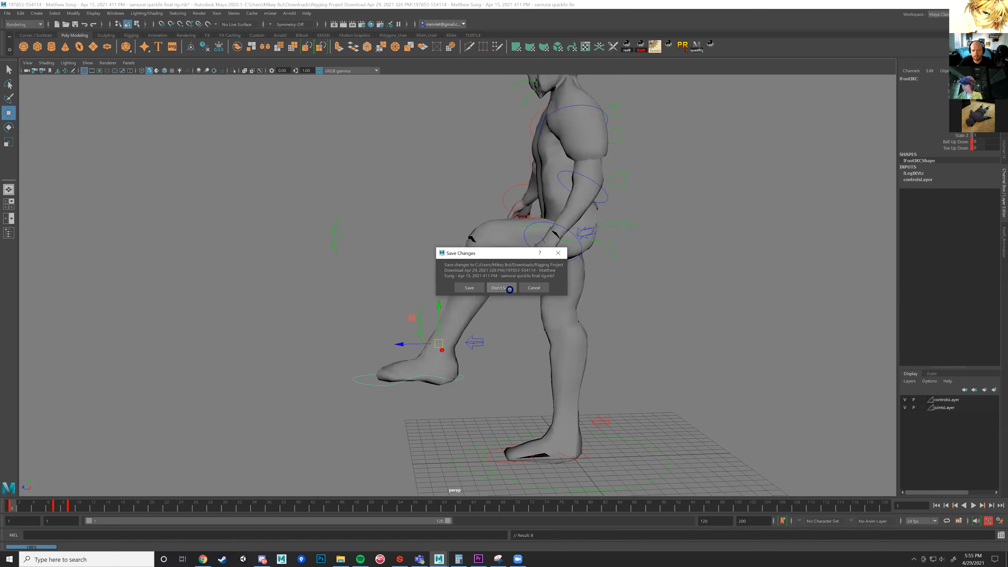
left_click(507, 284)
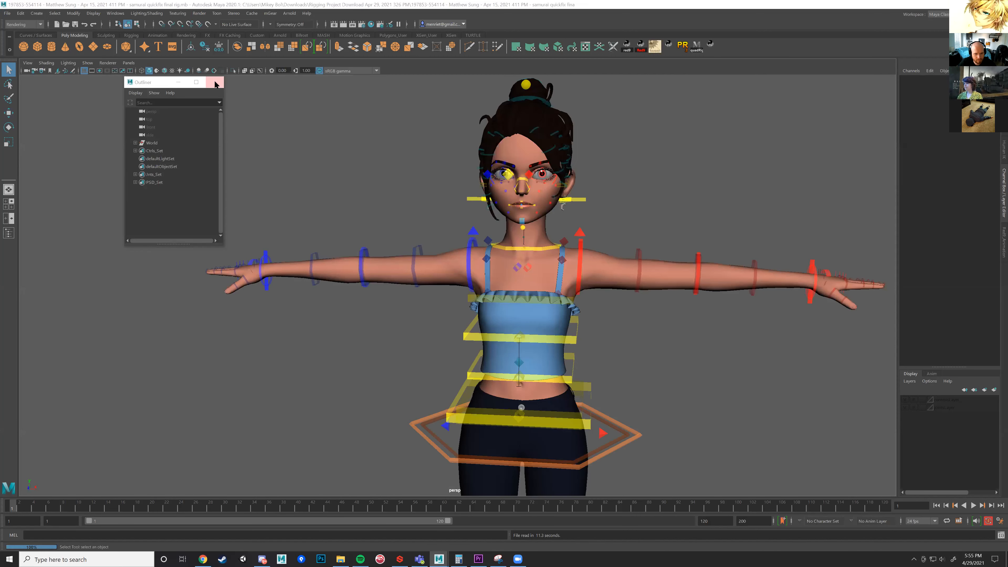
left_click(215, 83)
Inspect the character rig from several sides and select the COG control around the hips for moving.
left_click_drag(302, 294, 363, 276, "alt")
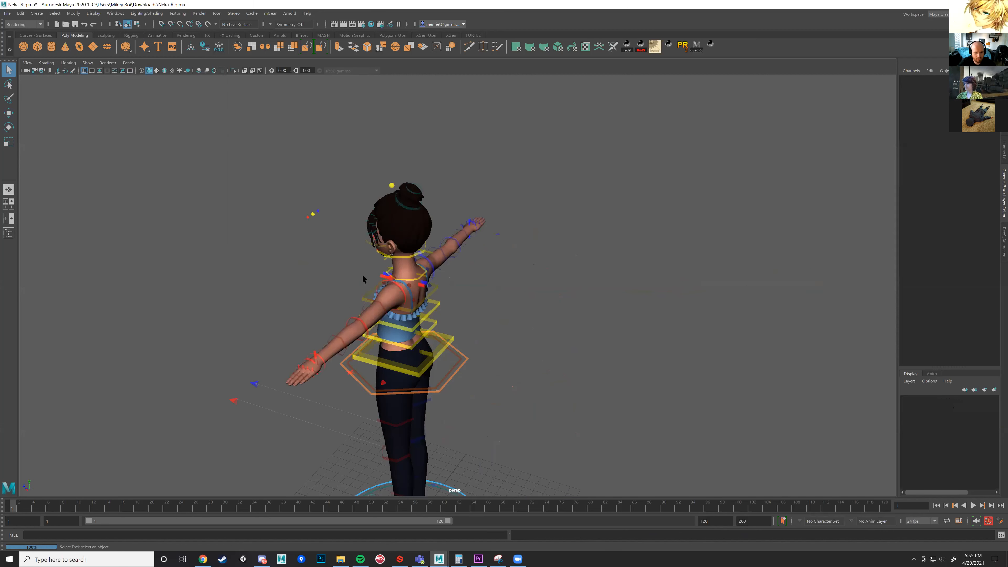
middle_click_drag(425, 284, 453, 159, "alt")
left_click_drag(425, 252, 461, 241, "alt")
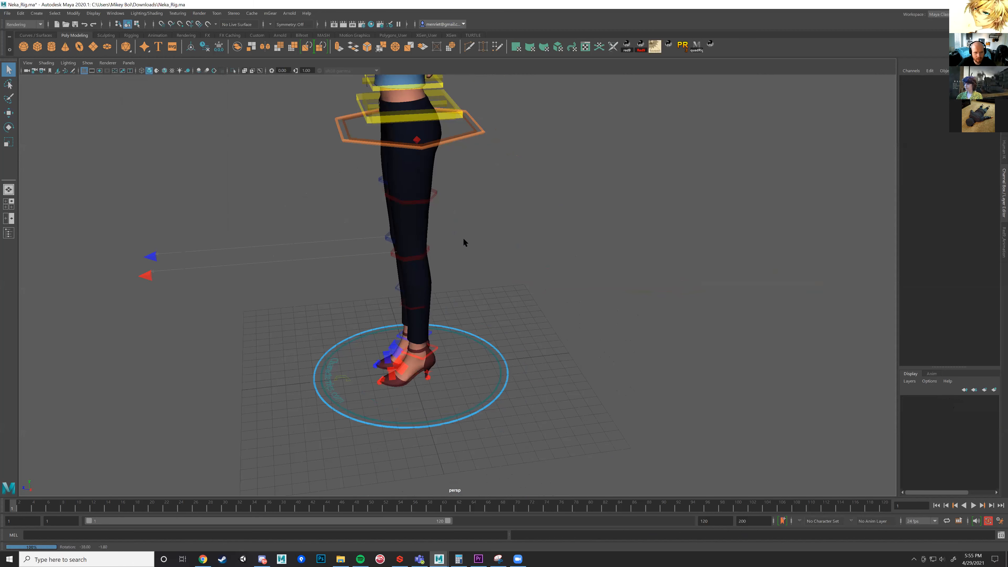
middle_click_drag(466, 241, 512, 359, "alt")
left_click_drag(371, 252, 457, 294, "alt")
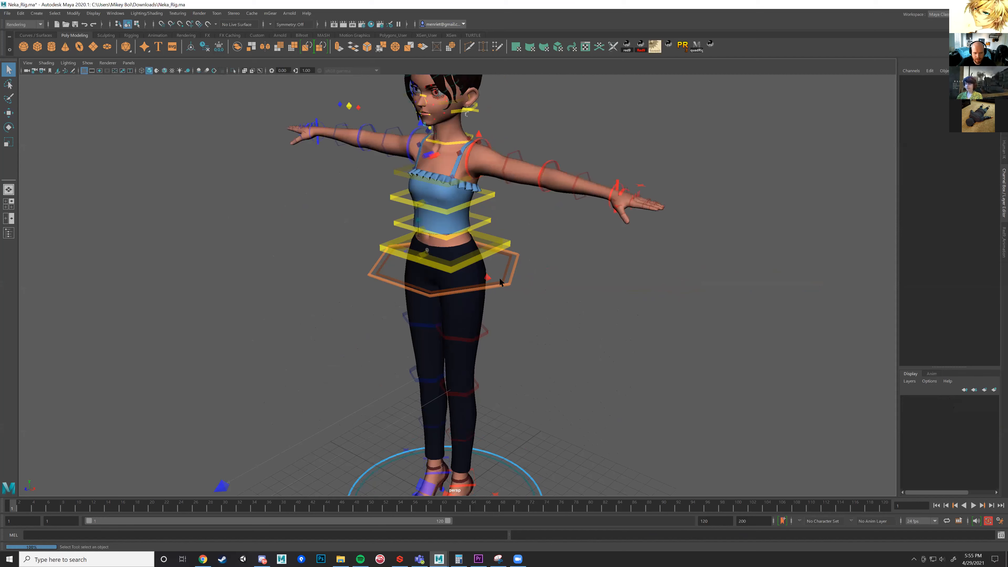
left_click(513, 280)
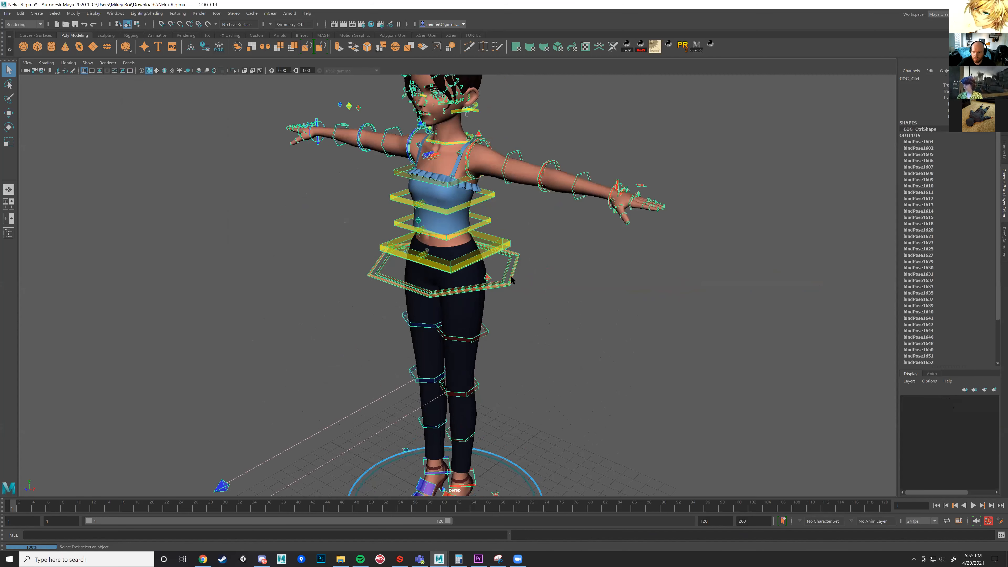
key("w")
left_click_drag(513, 280, 513, 265, "alt")
scroll(519, 290, "up", 10)
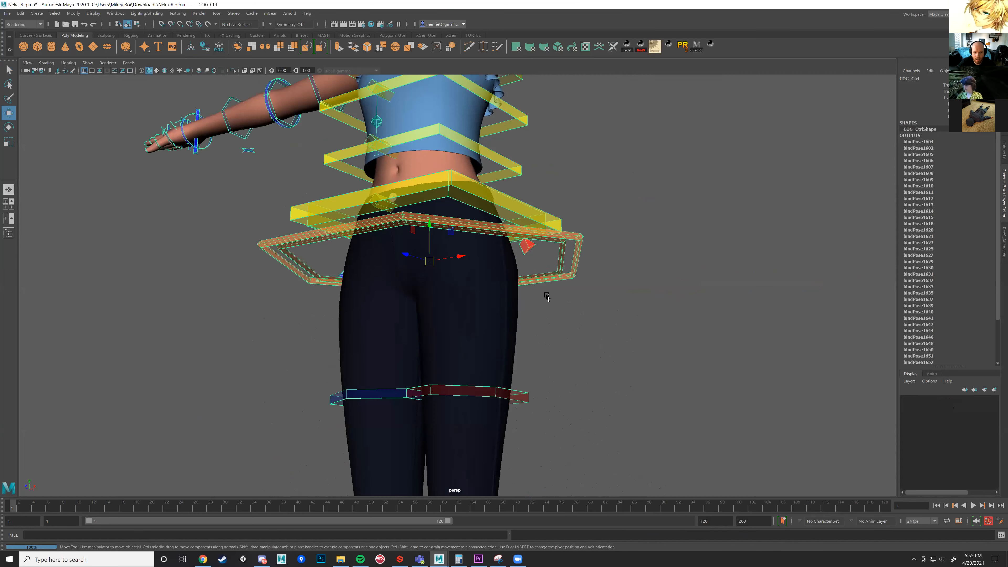
left_click_drag(564, 326, 101, 56, "alt")
Hide NURBS curves in the viewport and toggle the polygon display off and back on.
left_click(88, 63)
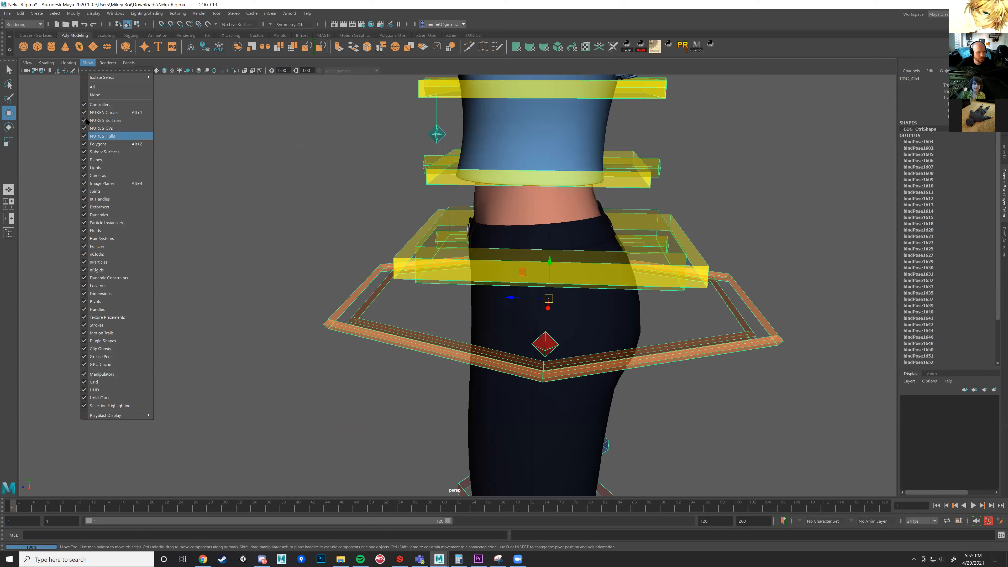
left_click(84, 113)
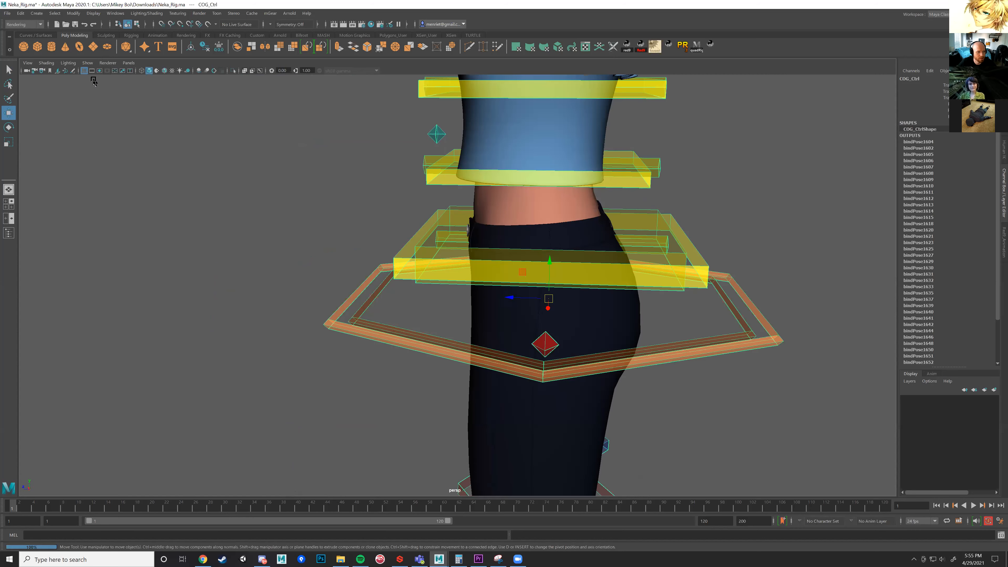
left_click(88, 63)
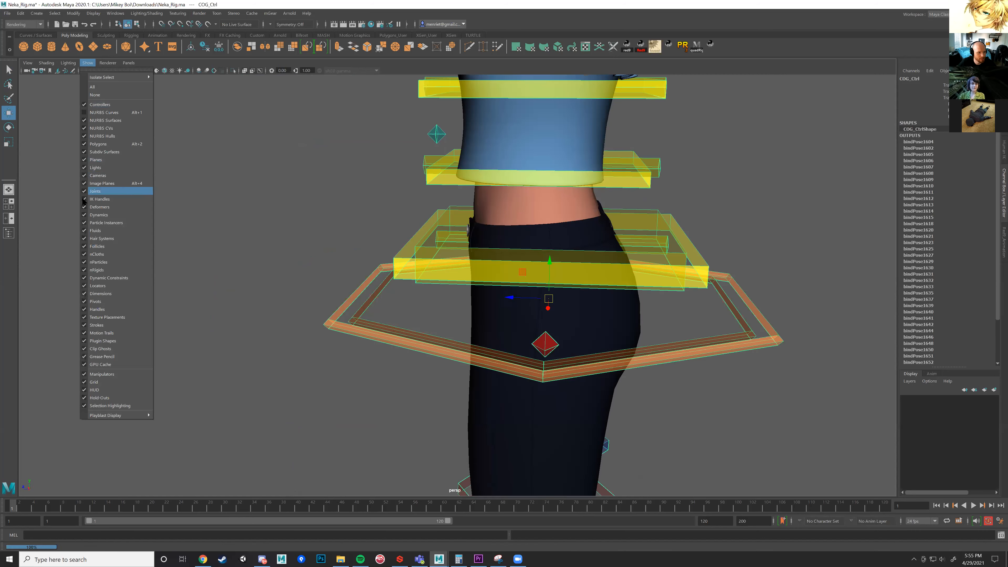
left_click(83, 144)
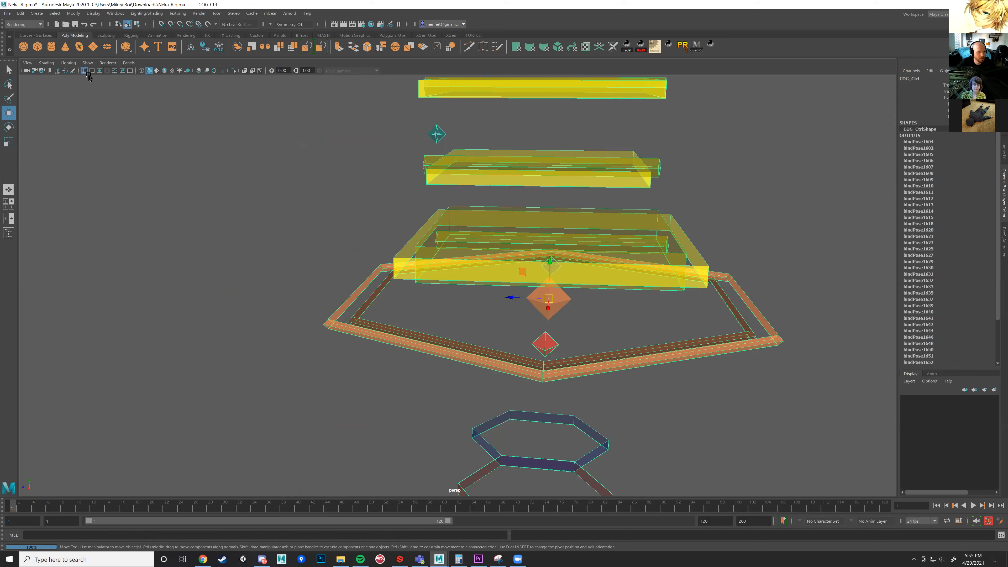
left_click(88, 63)
left_click(84, 144)
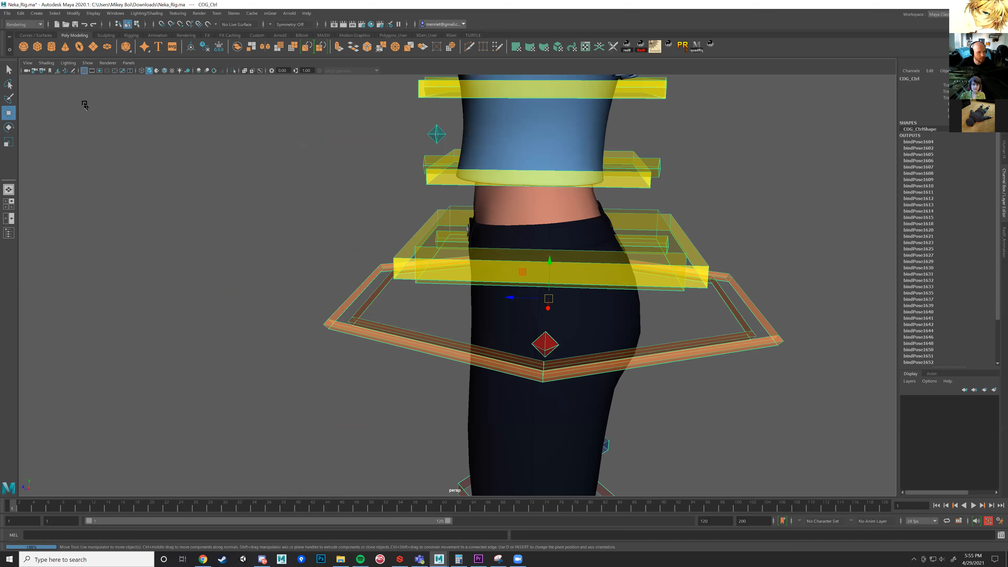
Hide NURBS hulls, NURBS CVs and NURBS surfaces in the viewport so only the character mesh is displayed.
left_click(88, 63)
left_click(84, 136)
left_click(88, 62)
left_click(84, 113)
left_click(88, 63)
left_click(84, 120)
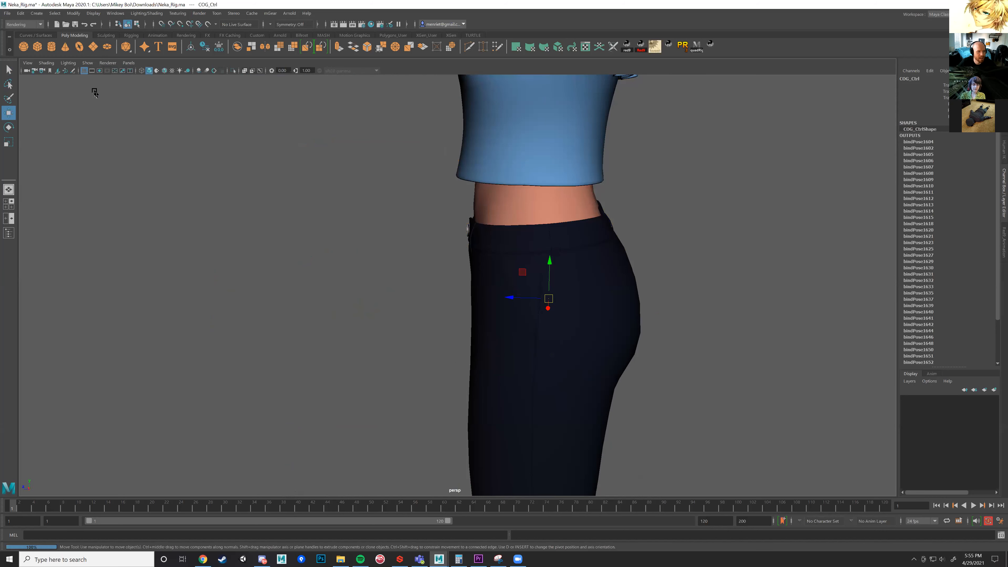
Toggle the NURBS surface display on and off again, and check the legs and feet without their controls.
left_click(88, 63)
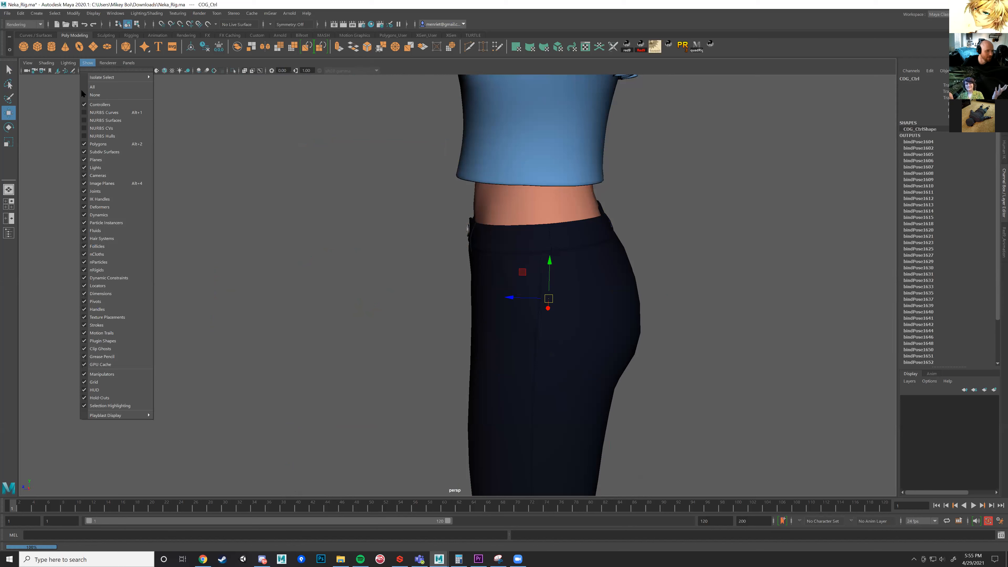
left_click(85, 121)
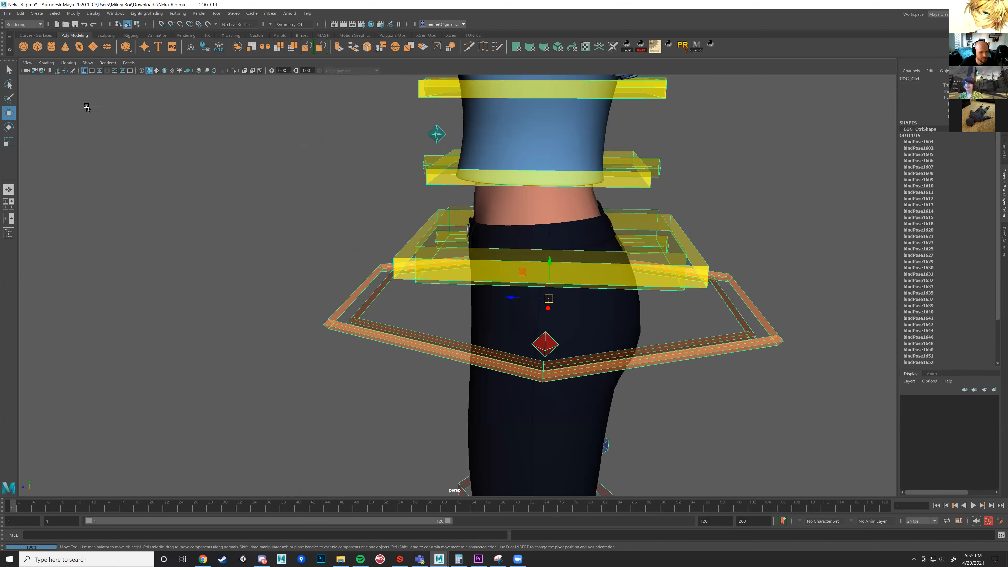
left_click(86, 64)
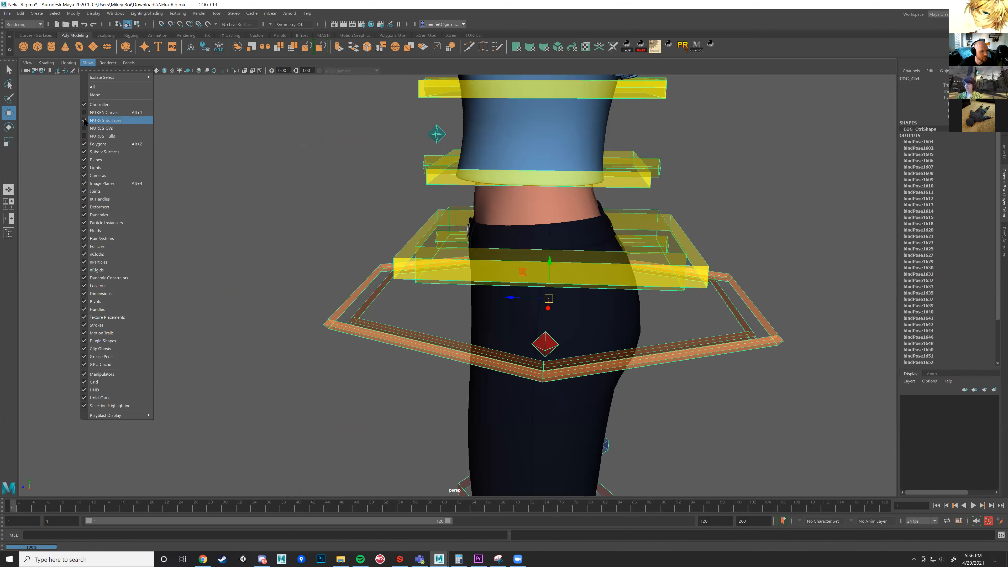
left_click(86, 121)
scroll(366, 238, "up", 3)
scroll(366, 238, "down", 5)
left_click_drag(360, 236, 490, 372, "alt")
middle_click_drag(396, 275, 341, 225, "alt")
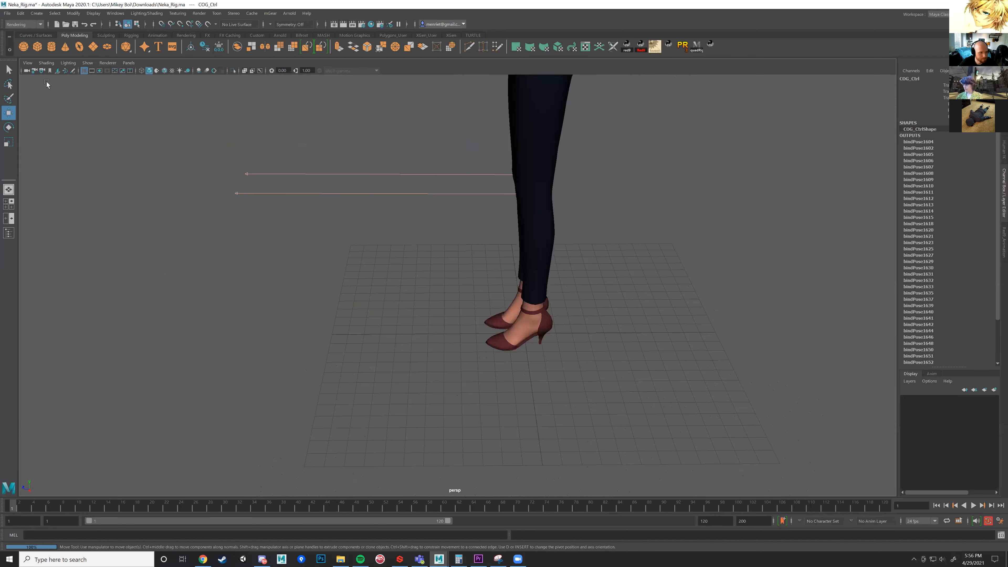
Show the rig's NURBS controls again and raise the left foot's IK control forward to bend the knee.
left_click(88, 63)
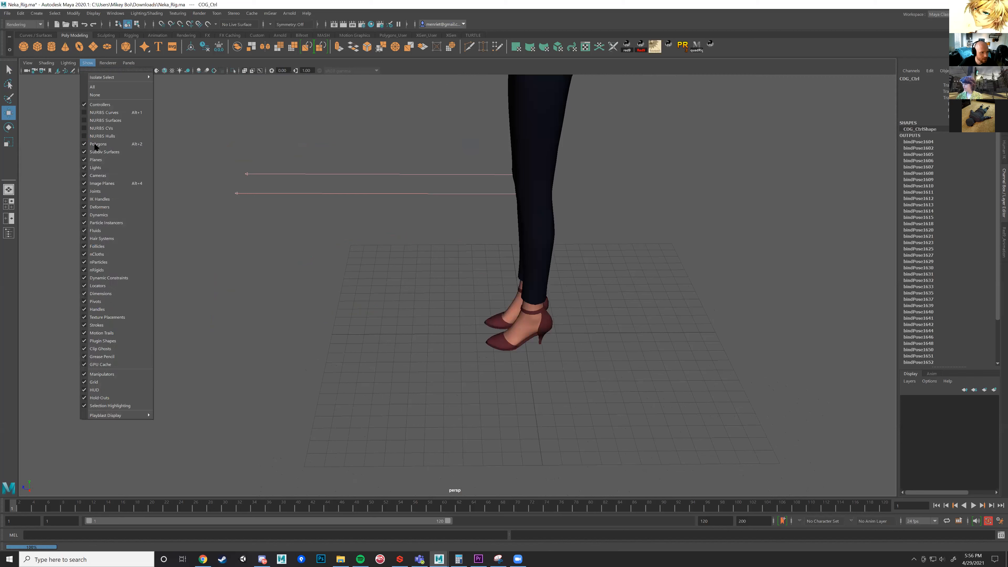
left_click(86, 113)
left_click(558, 312)
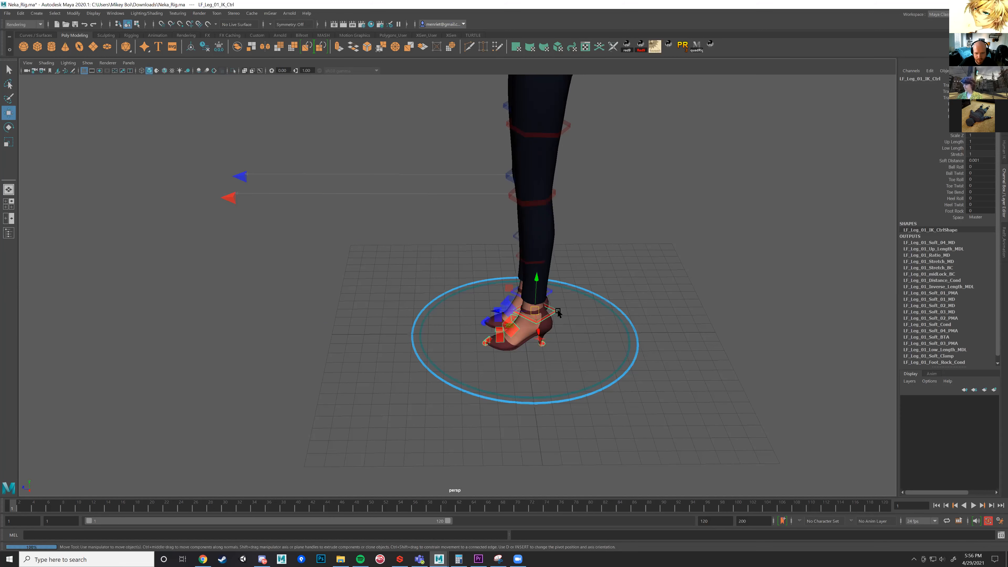
left_click_drag(543, 295, 517, 248)
left_click_drag(511, 214, 478, 213)
Try swinging the left knee sideways with its pole vector control, and undo the last move.
left_click_drag(359, 215, 453, 197, "alt")
left_click(355, 296)
left_click_drag(395, 309, 328, 287, "alt")
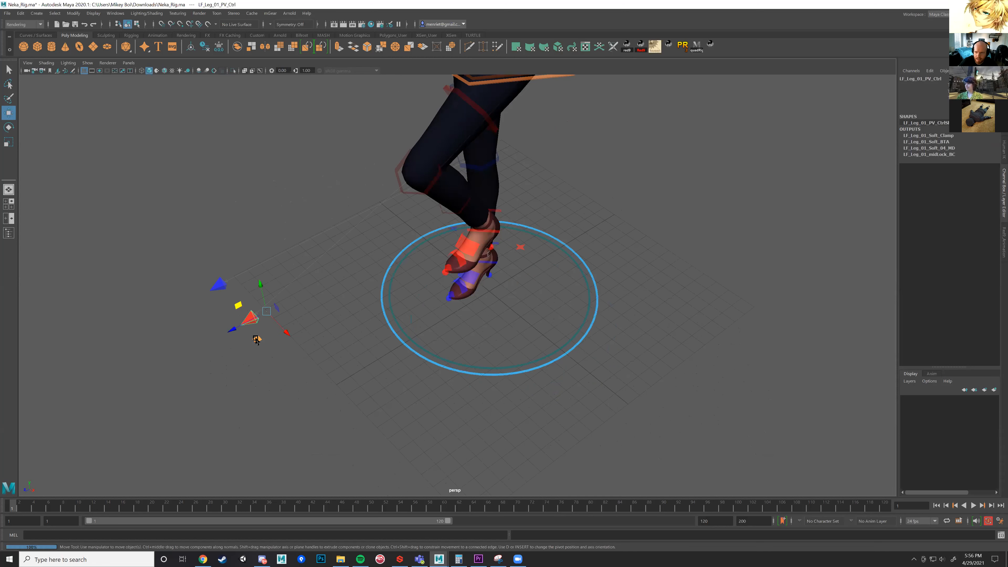
left_click_drag(254, 341, 584, 300)
left_click_drag(534, 341, 215, 324)
key("ctrl+z")
middle_click_drag(215, 324, 223, 338, "alt")
scroll(223, 338, "down", 5)
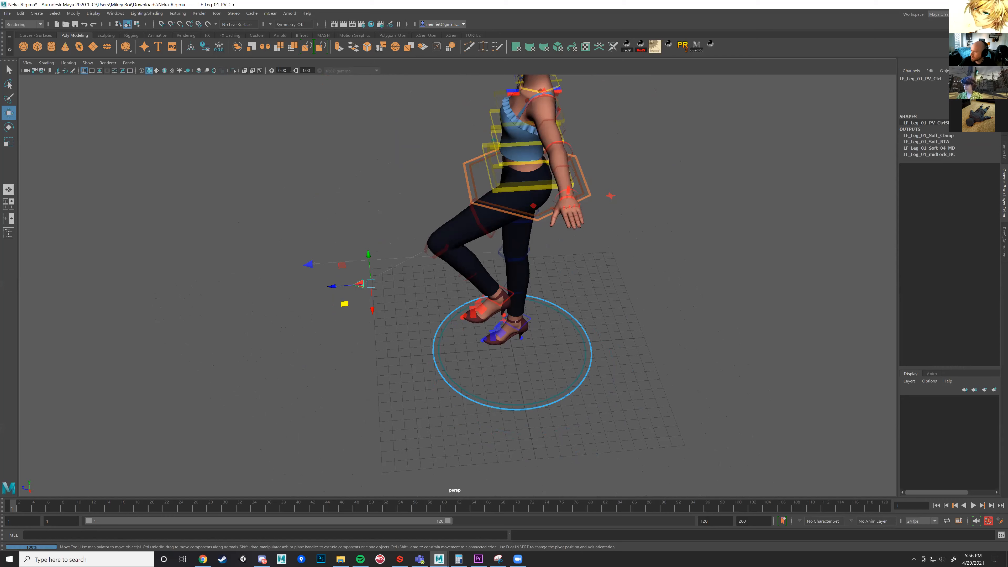
Check the left arm's IK/FK switch control and move the left hand up so the elbow bends.
left_click_drag(592, 284, 624, 279, "alt")
middle_click_drag(624, 278, 569, 383, "alt")
scroll(607, 358, "up", 4)
left_click(688, 278)
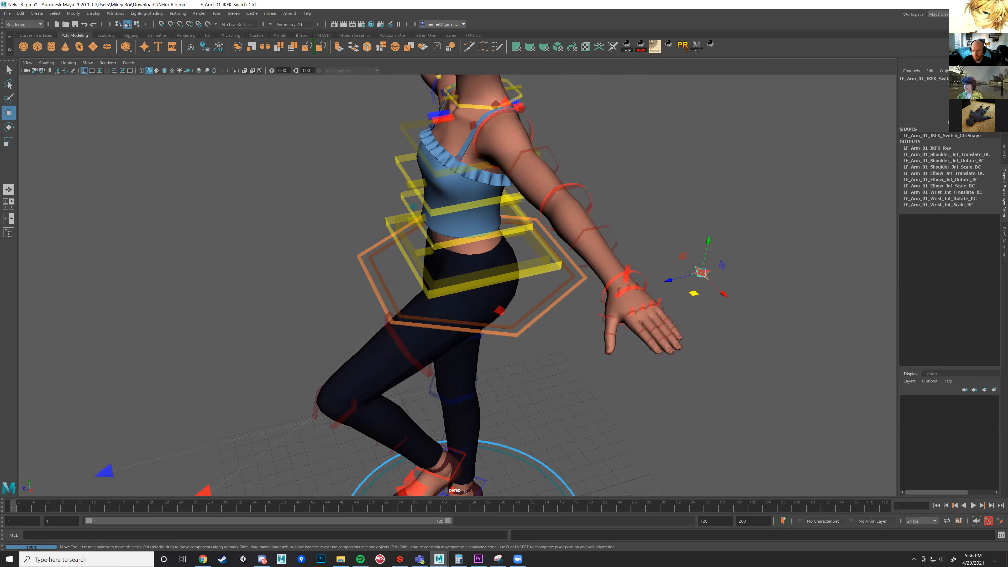
left_click_drag(801, 225, 707, 179, "alt")
left_click(594, 289)
key("e")
left_click(732, 134)
middle_click_drag(706, 191, 706, 336, "alt")
left_click_drag(687, 296, 678, 316, "alt")
key("w")
left_click_drag(666, 254, 594, 134)
Select the right arm's FK shoulder control for rotation, and rotate the right FK elbow control to bend the forearm forward.
left_click_drag(468, 238, 385, 216, "alt")
scroll(445, 174, "up", 4)
left_click(453, 174)
left_click_drag(453, 175, 508, 286, "alt")
key("e")
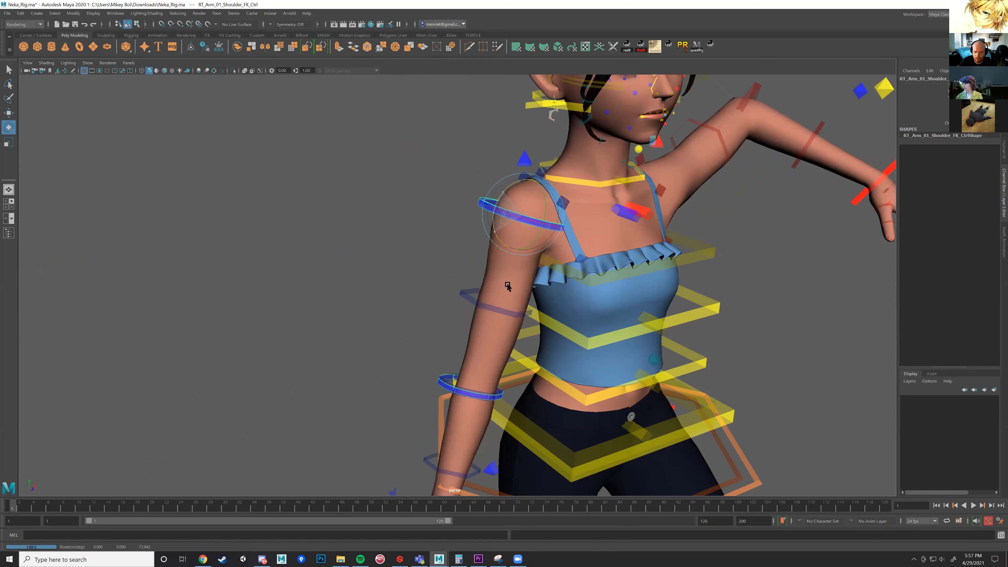
scroll(508, 286, "down", 3)
scroll(480, 256, "up", 3)
left_click(480, 256)
left_click_drag(479, 242, 524, 234)
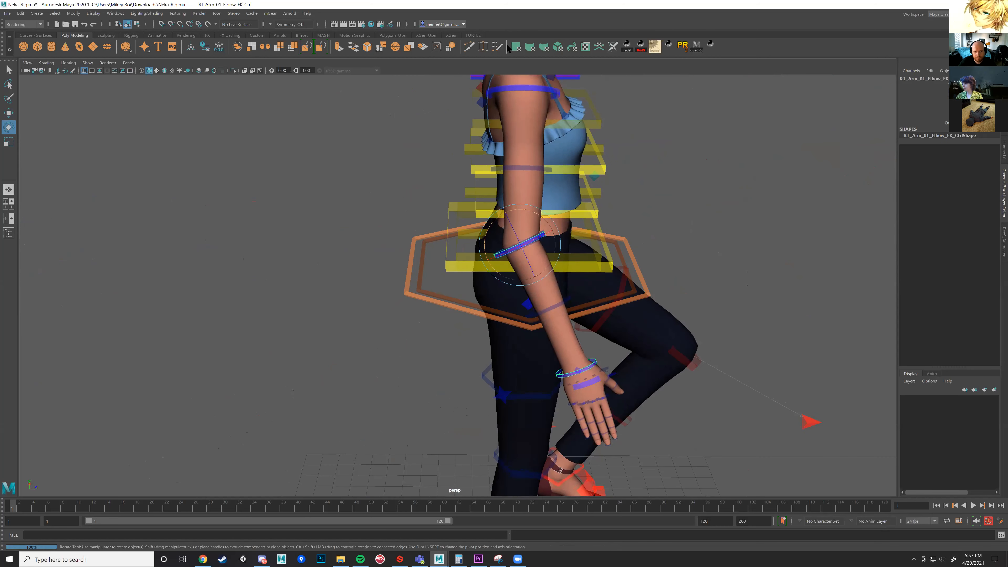
middle_click_drag(516, 250, 510, 347, "alt")
Switch back to Discord and replay the walk cycle in animation3.mov.
left_click(266, 557)
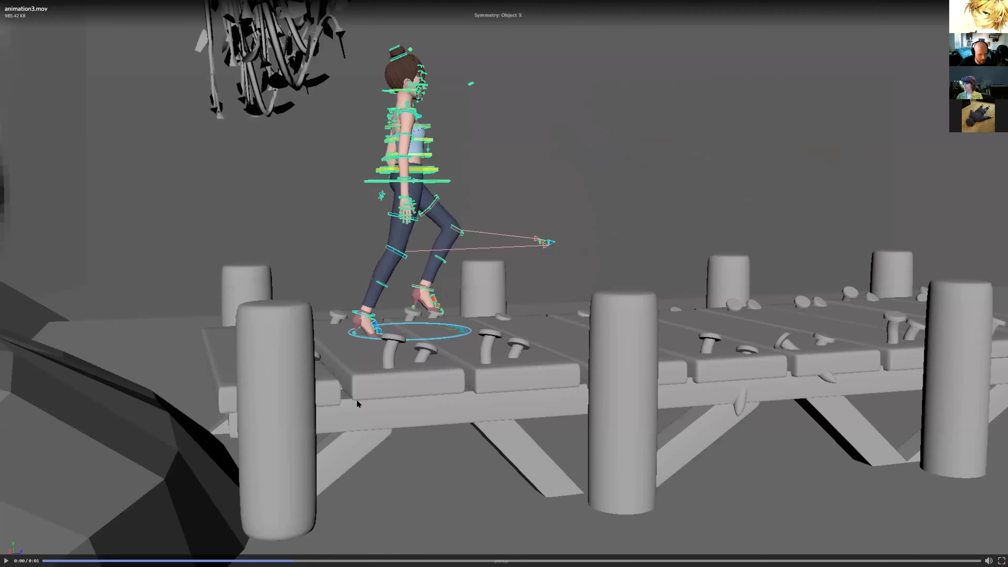
left_click(6, 560)
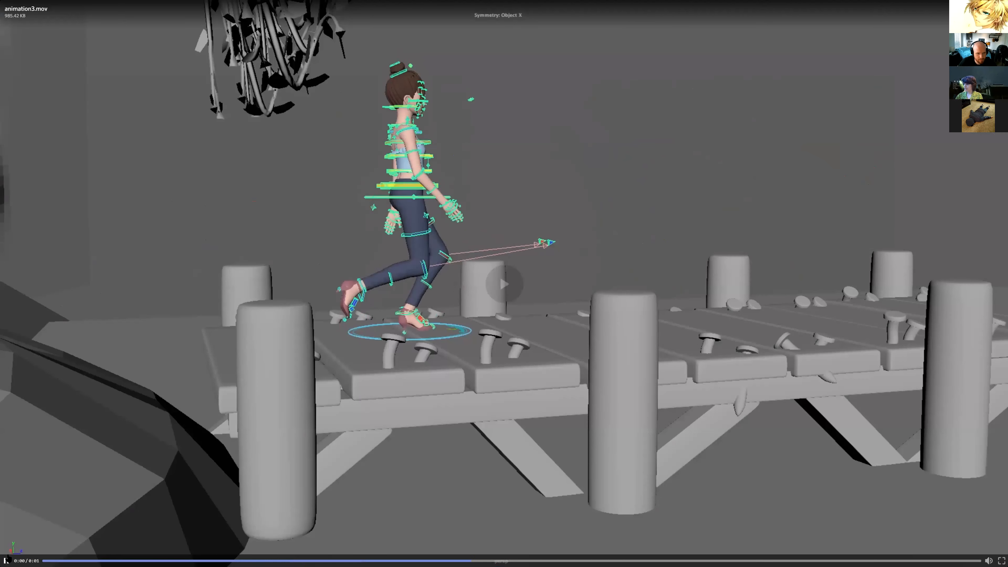
left_click(7, 560)
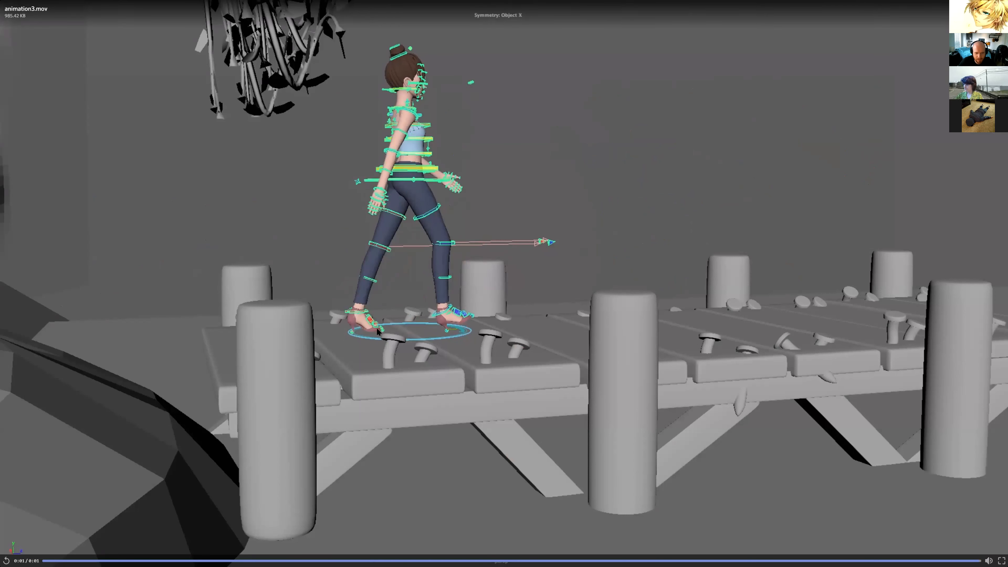
Scrub animation3.mov back to the start and through the walk to compare the leg poses, ending at the first frame.
left_click_drag(593, 559, 217, 561)
left_click_drag(272, 518, 37, 558)
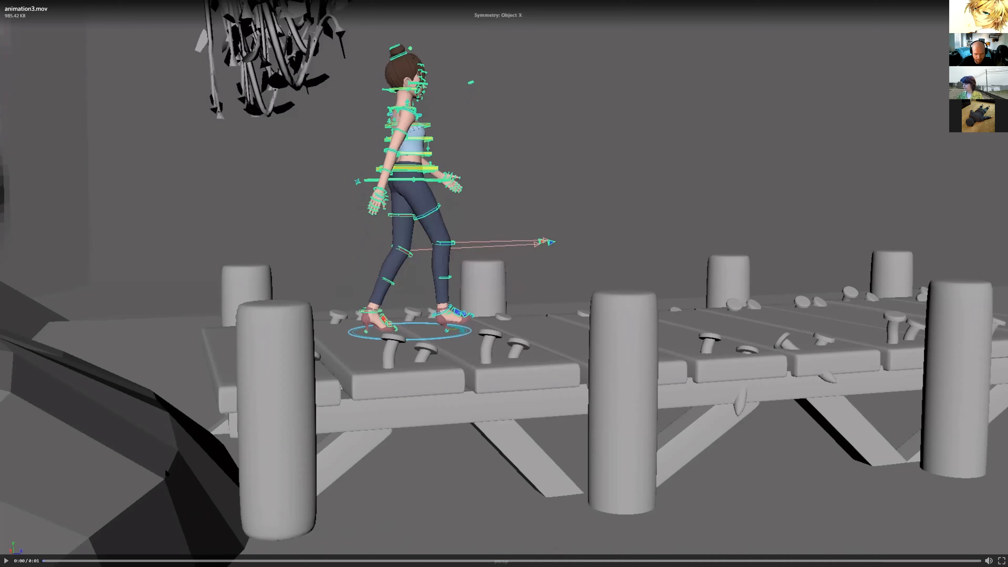
left_click_drag(46, 561, 826, 559)
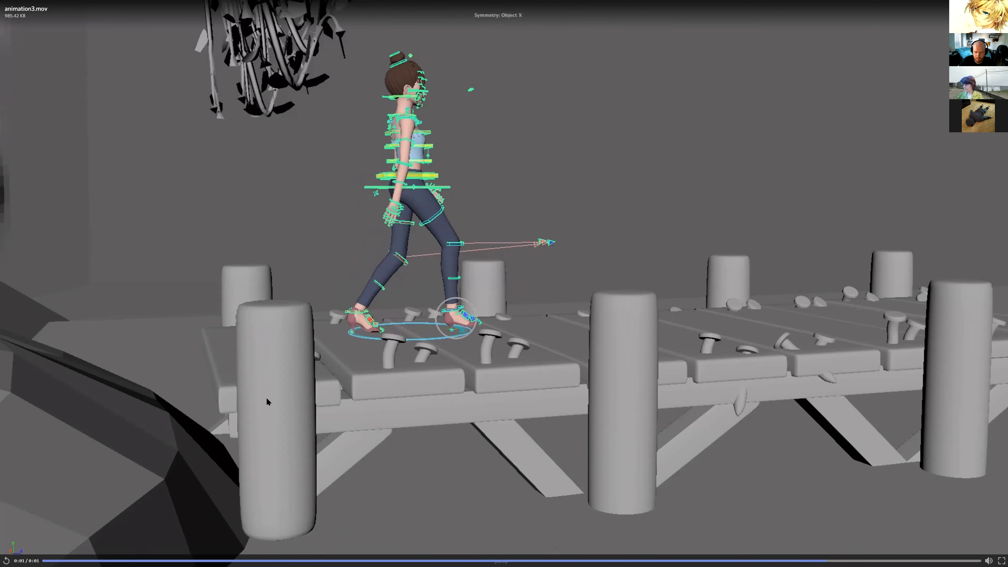
left_click(45, 560)
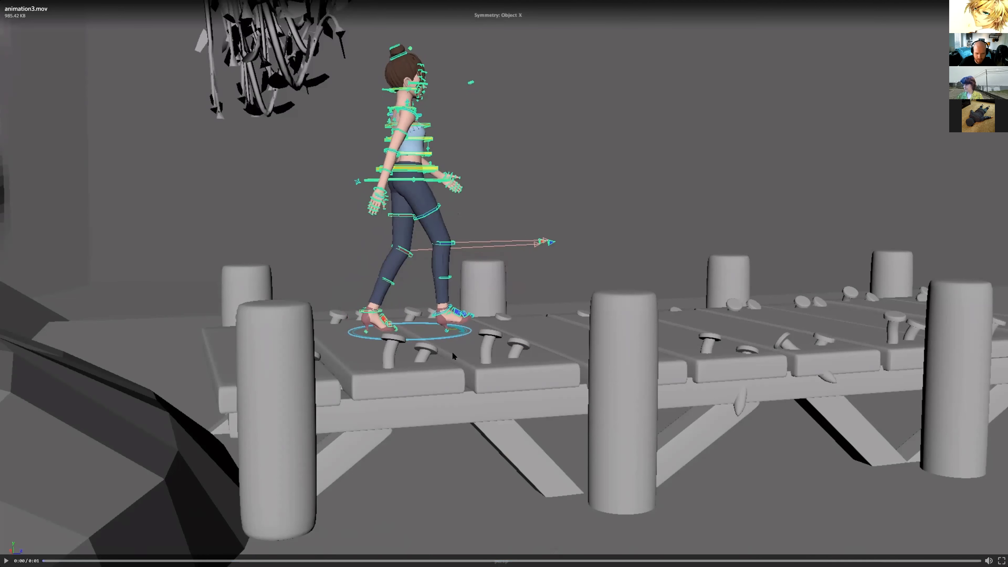
Scrub animation3.mov between its first frame and the lifted-leg poses to examine the walk, and leave the full-screen view.
left_click(748, 560)
left_click(43, 560)
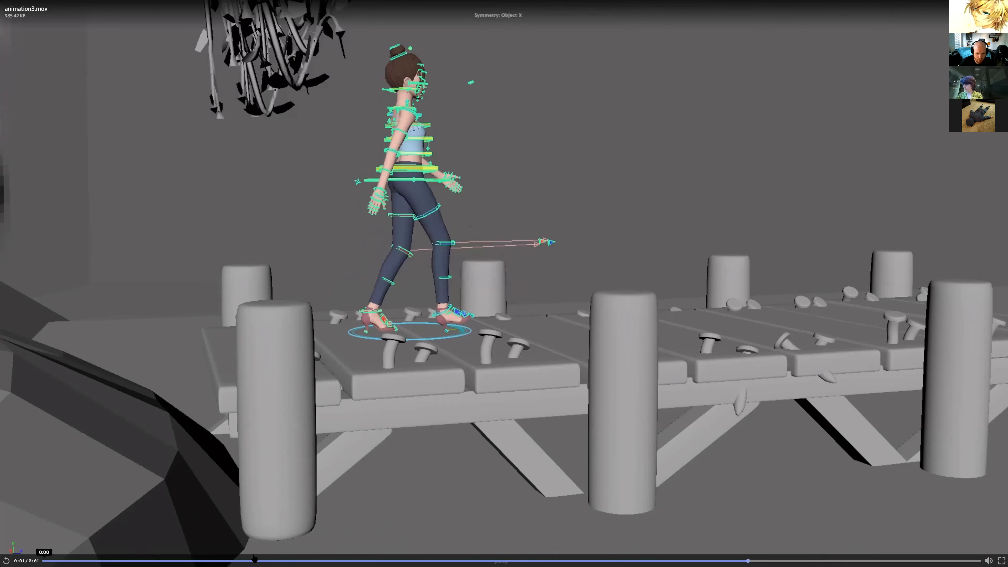
left_click(775, 560)
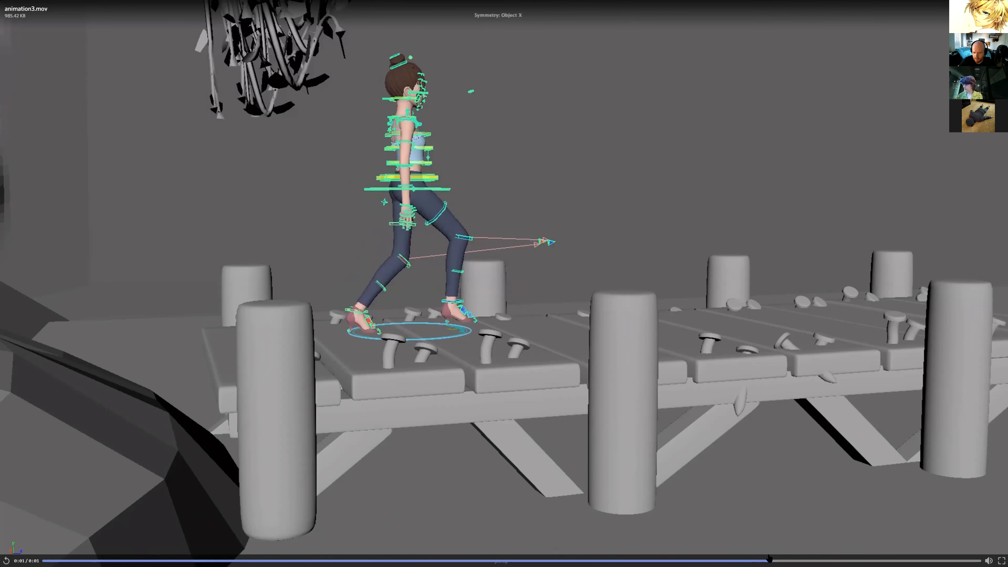
left_click(976, 560)
left_click_drag(999, 558, 717, 559)
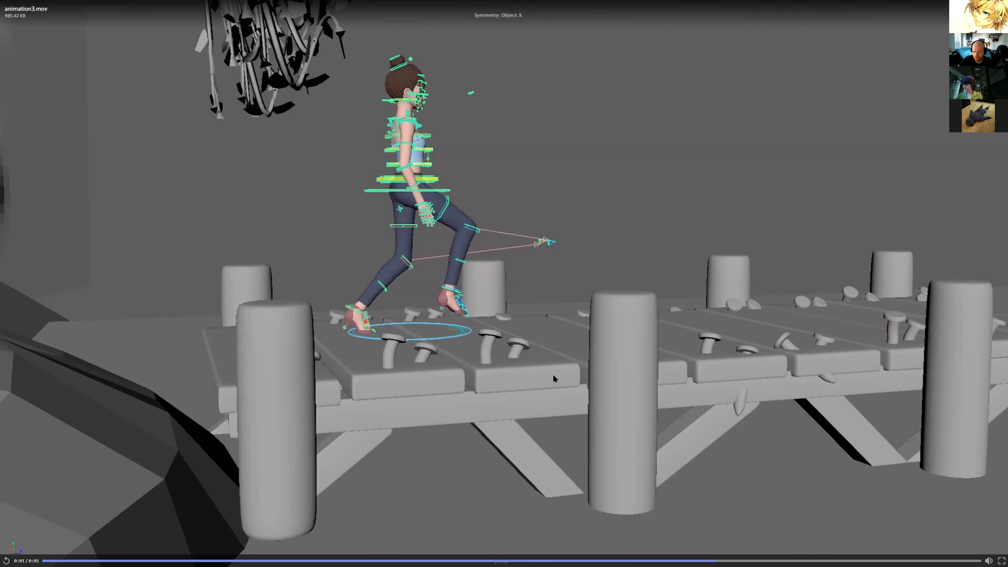
left_click(741, 560)
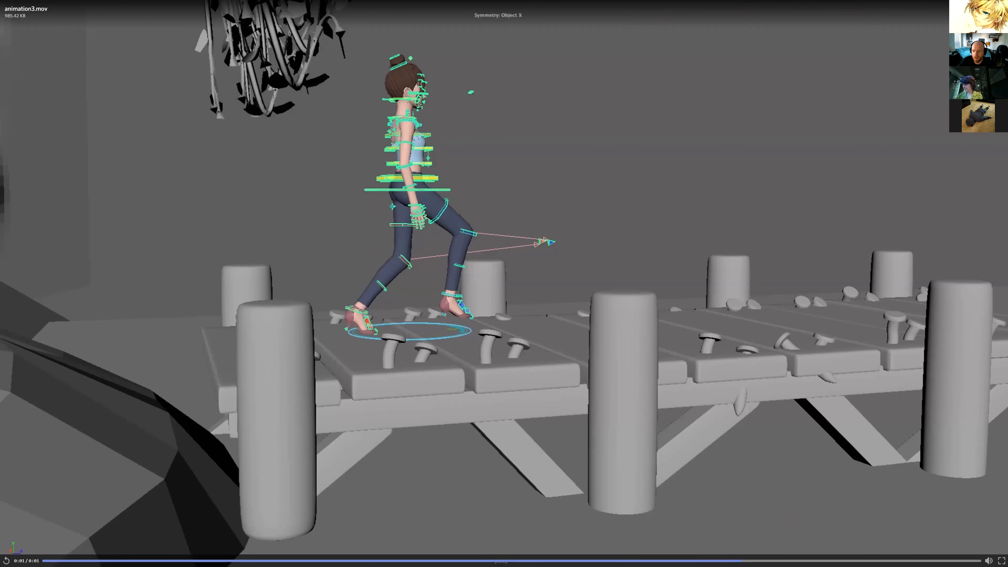
left_click(1001, 560)
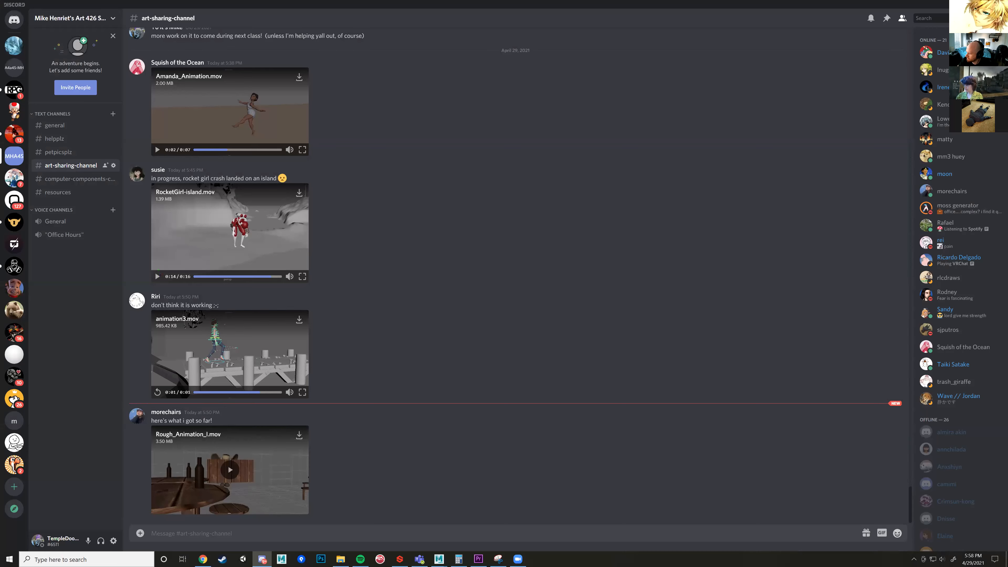
Switch to Maya, select the left arm's IK/FK switch control and set the arm to FK.
key("alt+Tab")
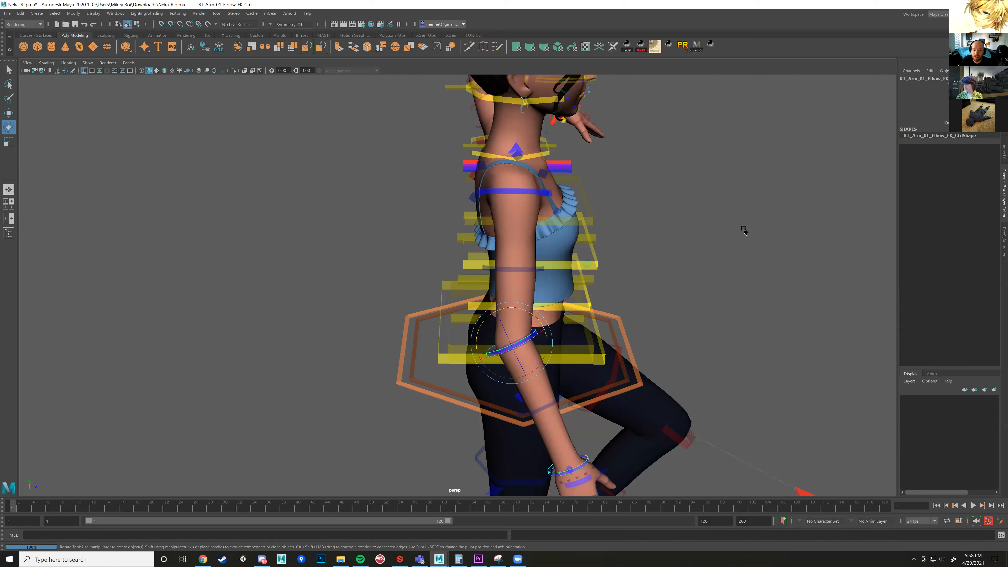
left_click_drag(744, 228, 633, 228, "alt")
middle_click_drag(633, 269, 559, 302, "alt")
right_click_drag(559, 303, 517, 295, "alt")
left_click_drag(518, 296, 694, 323, "alt")
left_click(716, 298)
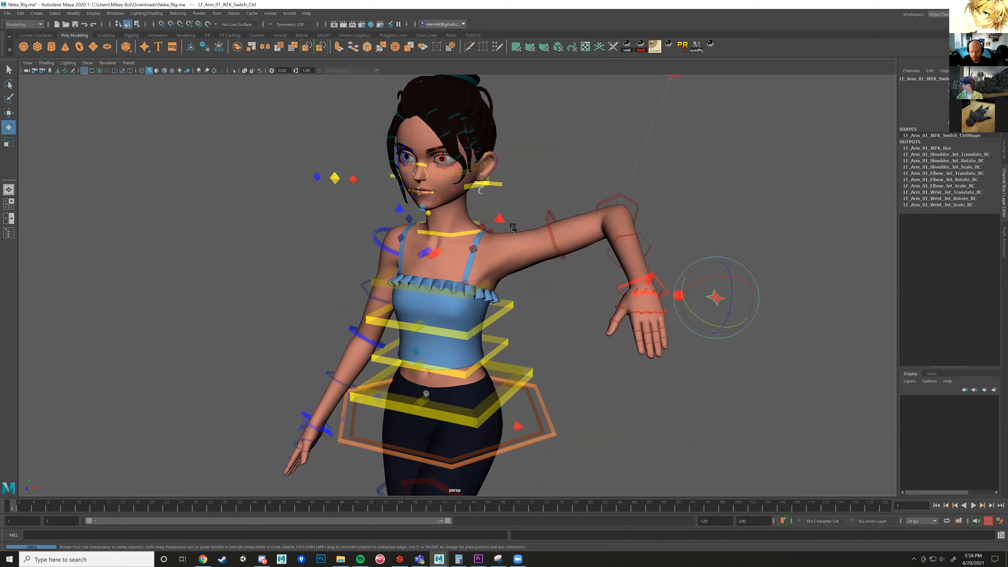
key("Return")
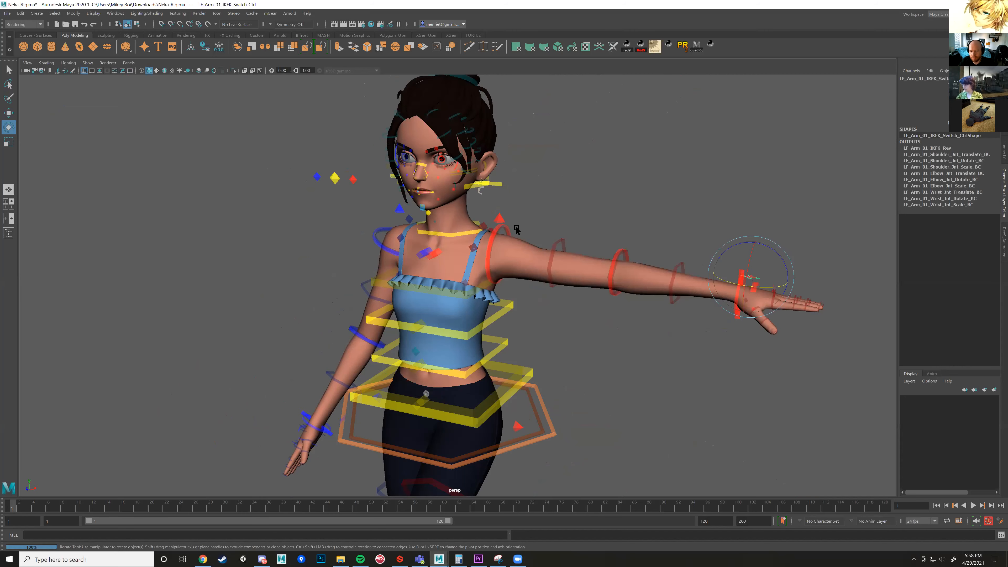
Select the left foot's IK control and move the raised foot down to the ground beside the right foot.
left_click(508, 227)
left_click_drag(644, 246, 658, 176, "alt")
scroll(657, 176, "down", 4)
middle_click_drag(611, 481, 598, 318, "alt")
left_click_drag(597, 318, 572, 333, "alt")
middle_click_drag(615, 316, 774, 292, "alt")
scroll(495, 367, "up", 3)
left_click_drag(311, 347, 486, 372, "alt")
left_click(484, 400)
left_click(615, 319)
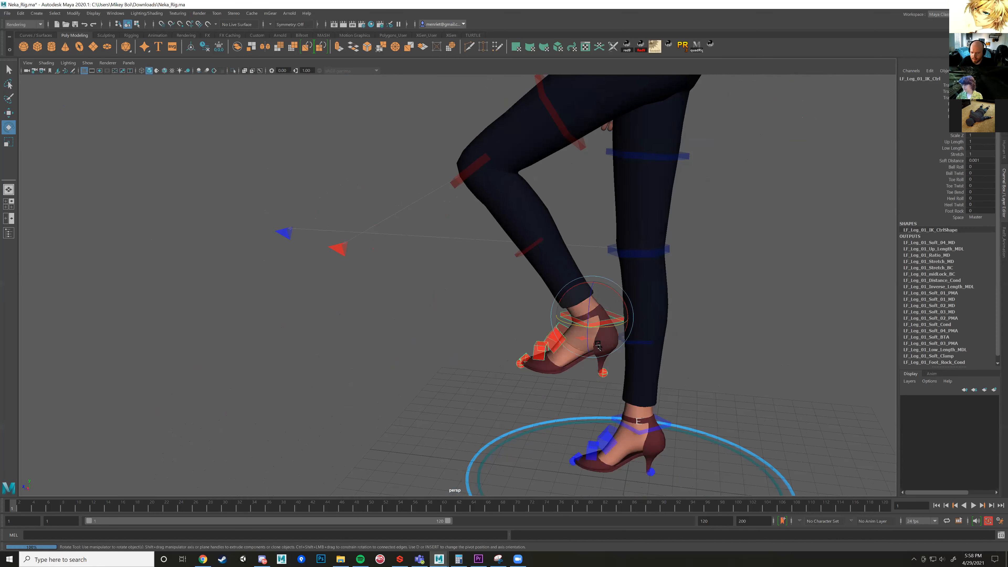
left_click_drag(599, 352, 585, 333, "alt")
right_click_drag(572, 354, 576, 394, "alt")
middle_click_drag(576, 393, 540, 333, "alt")
right_click_drag(540, 333, 520, 254, "alt")
key("w")
middle_click_drag(509, 248, 600, 333)
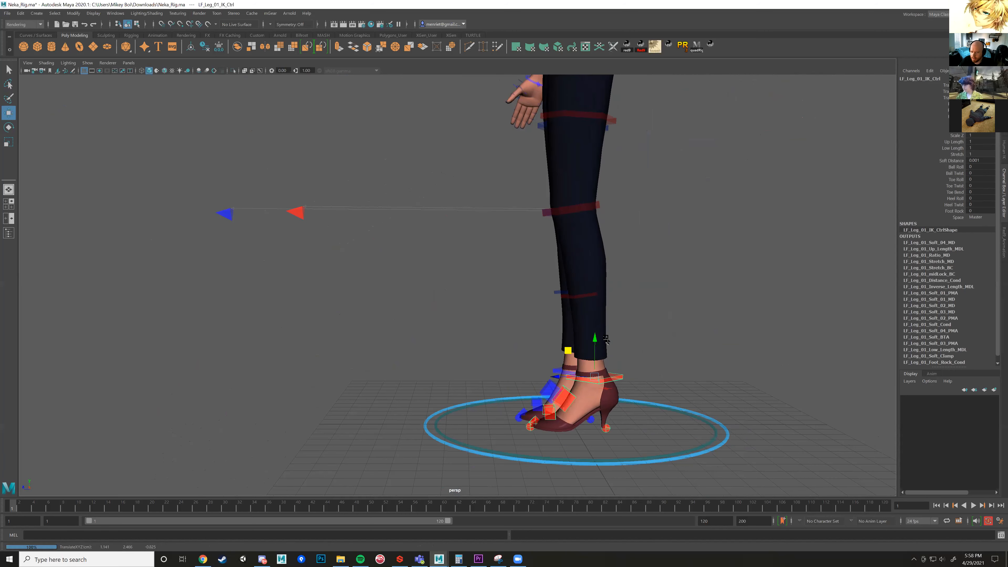
Inspect the planted feet from the side and behind, and select the left leg's IK/FK switch control.
right_click_drag(607, 340, 598, 266, "alt")
left_click_drag(504, 267, 552, 304, "alt")
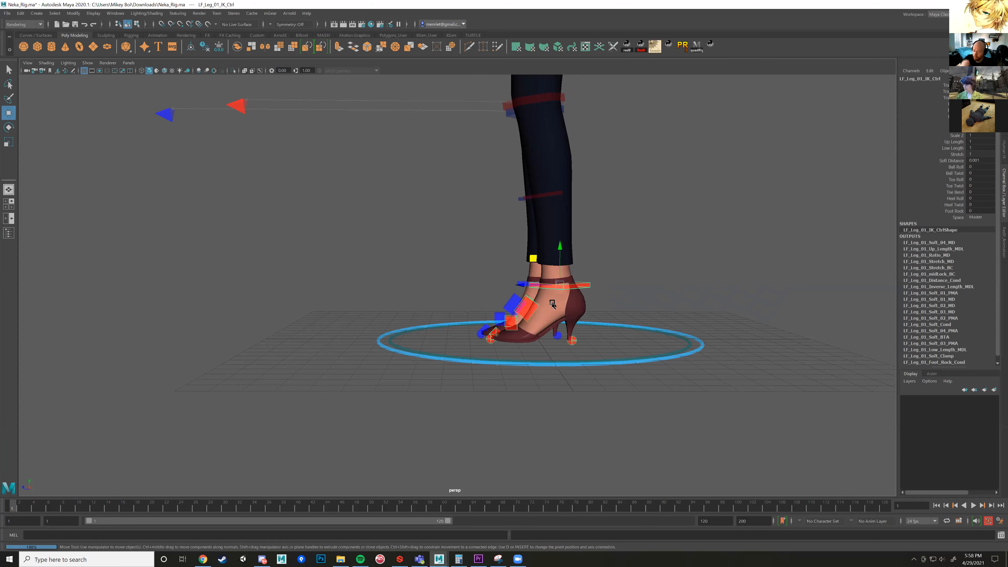
left_click_drag(558, 320, 557, 315, "alt")
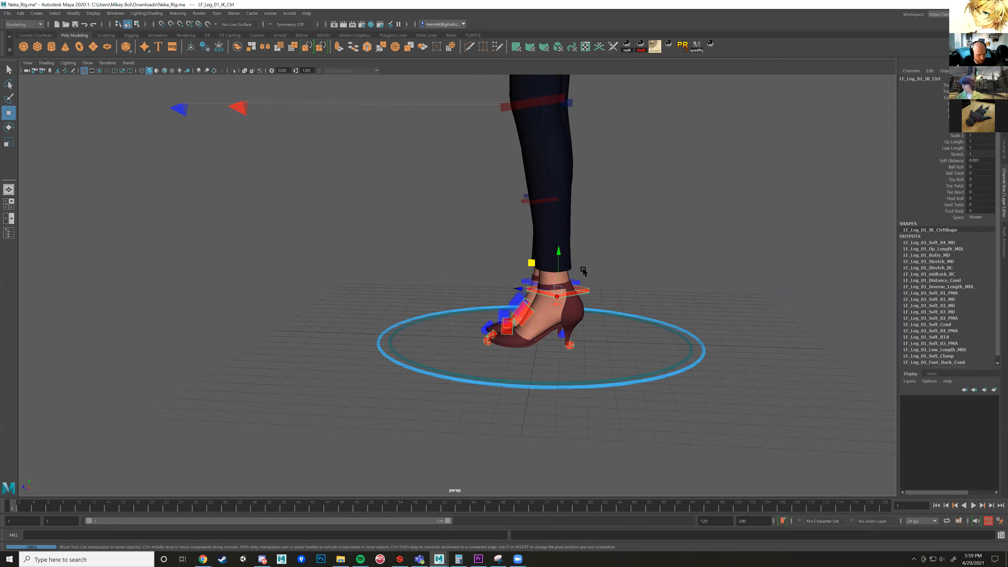
left_click_drag(524, 336, 449, 337, "alt")
scroll(533, 322, "up", 2)
scroll(481, 328, "up", 3)
left_click(449, 337)
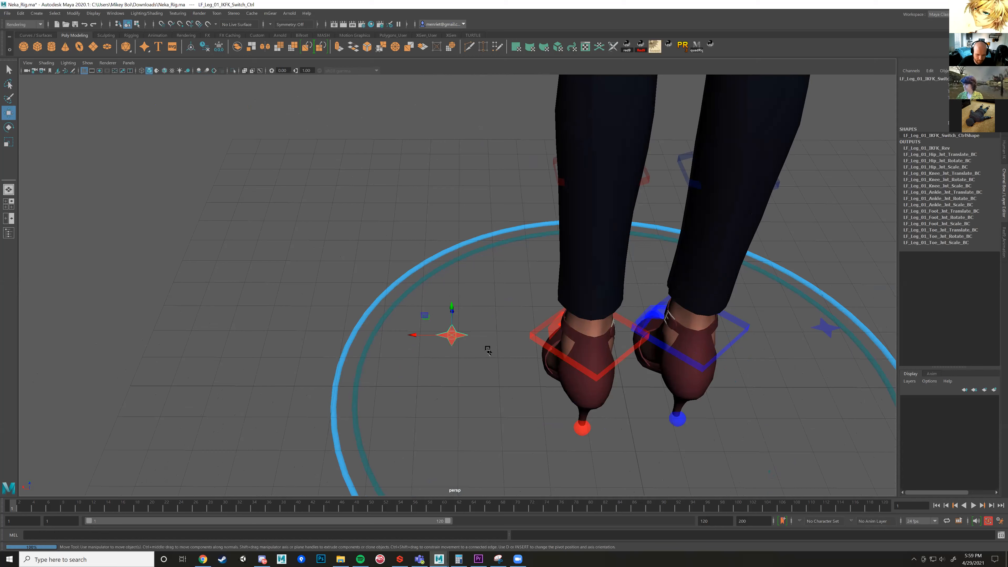
Switch to Discord, open Rough_Animation_I.mov in full screen and replay it from the start.
left_click(262, 559)
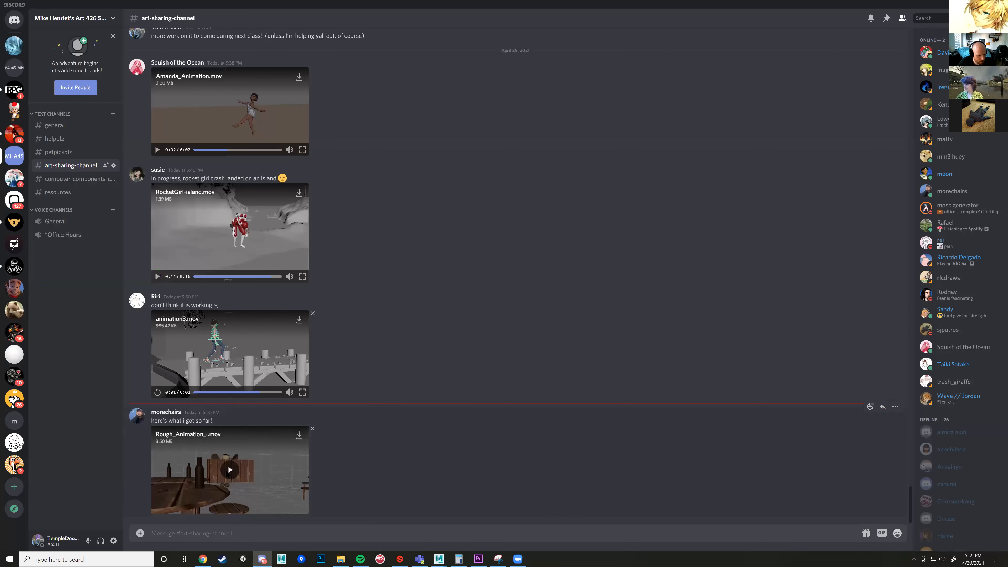
left_click(296, 502)
left_click(303, 508)
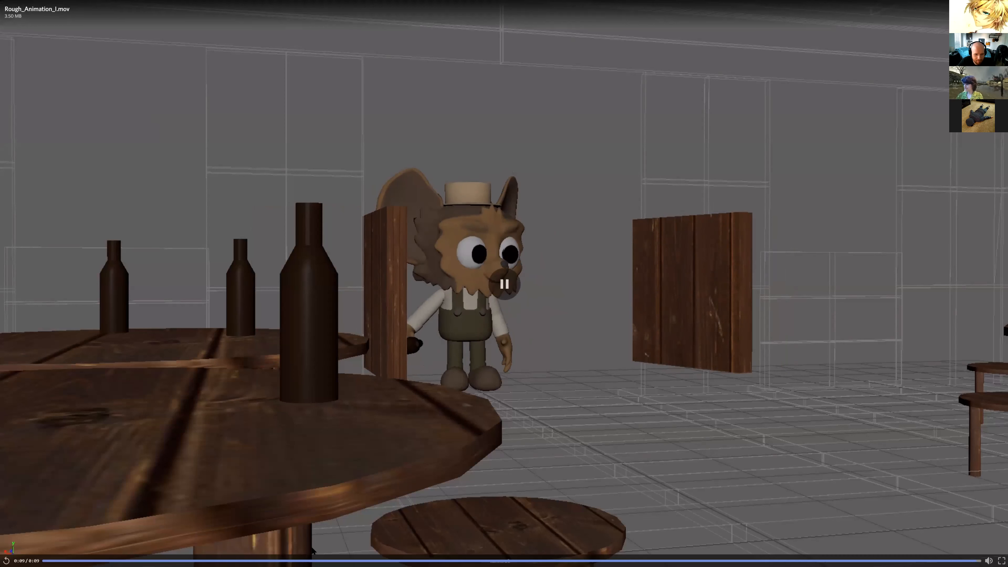
left_click(47, 561)
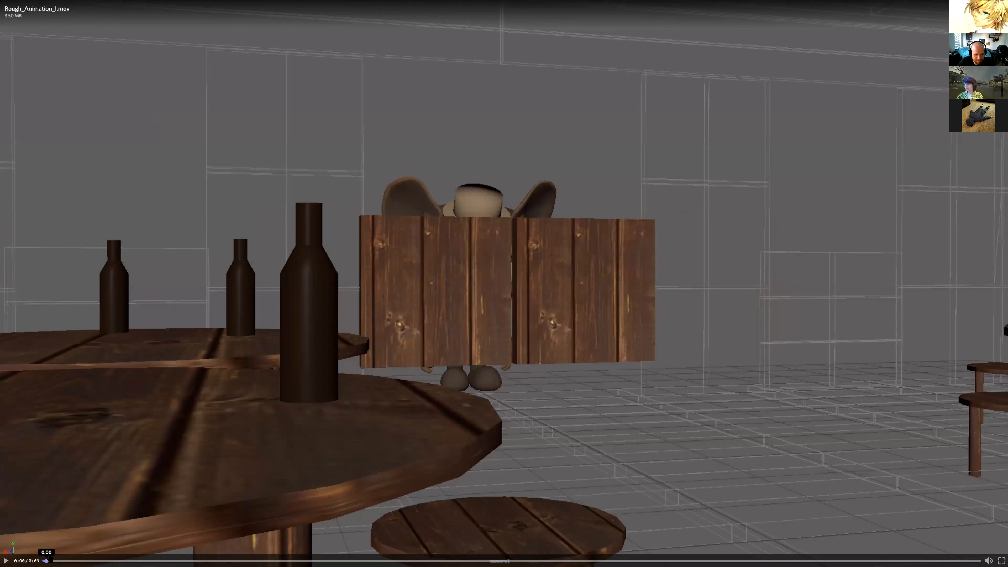
left_click(7, 560)
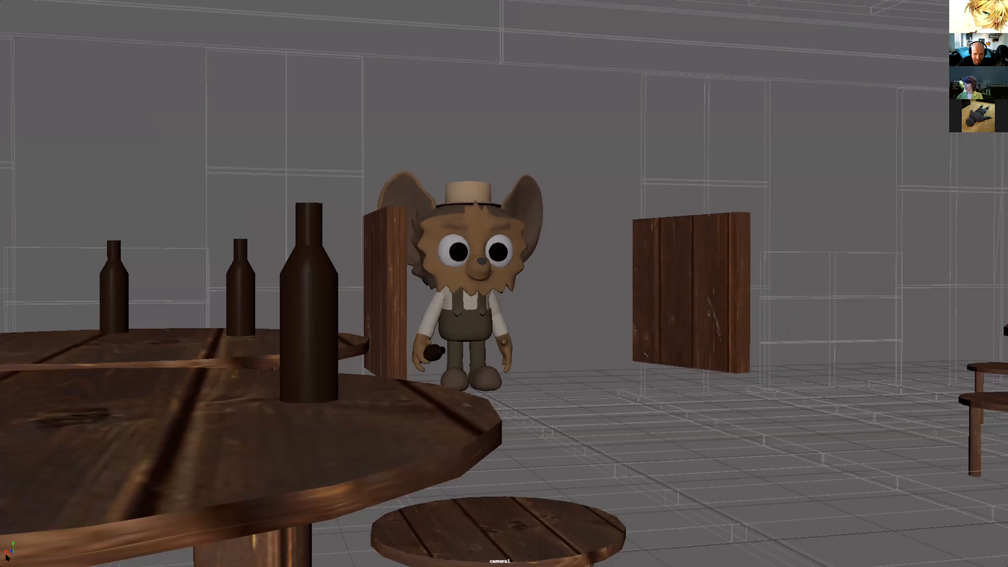
mouse_move(8, 557)
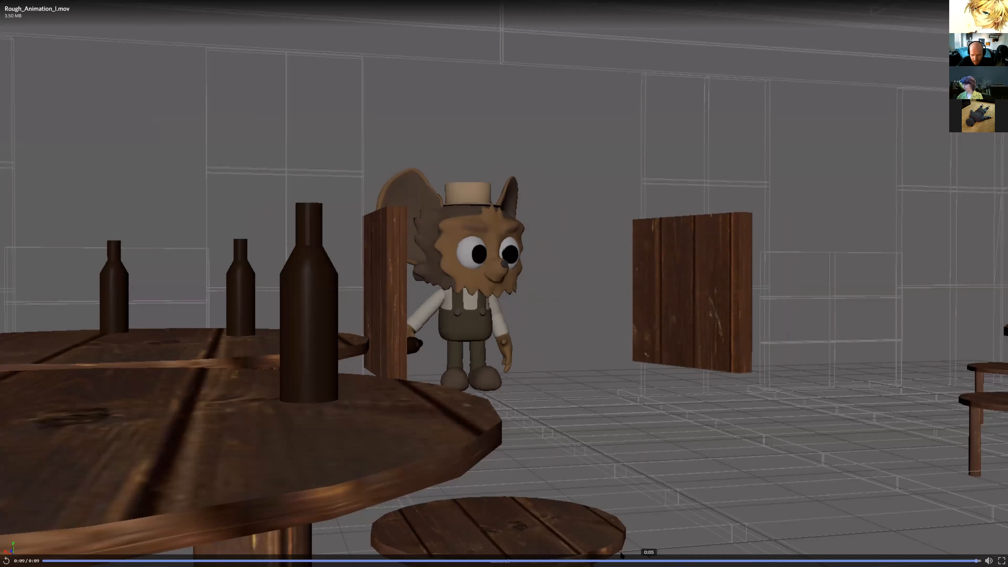
Scrub Rough_Animation_I.mov around the two-second mark to examine the character's raised arm and the swinging doors.
left_click_drag(469, 560, 309, 561)
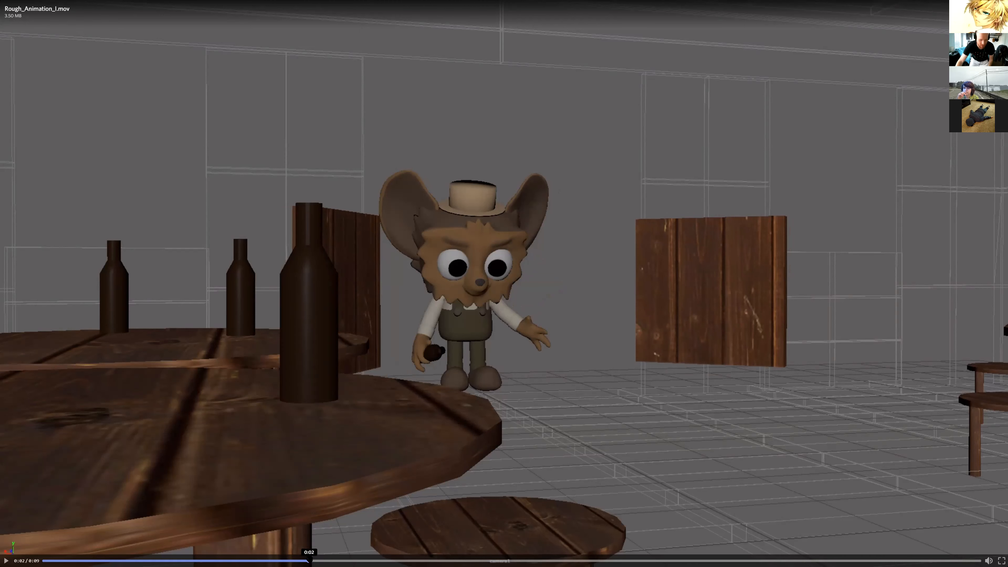
mouse_move(290, 560)
left_mouse_down()
mouse_move(181, 560)
mouse_move(306, 560)
left_mouse_up()
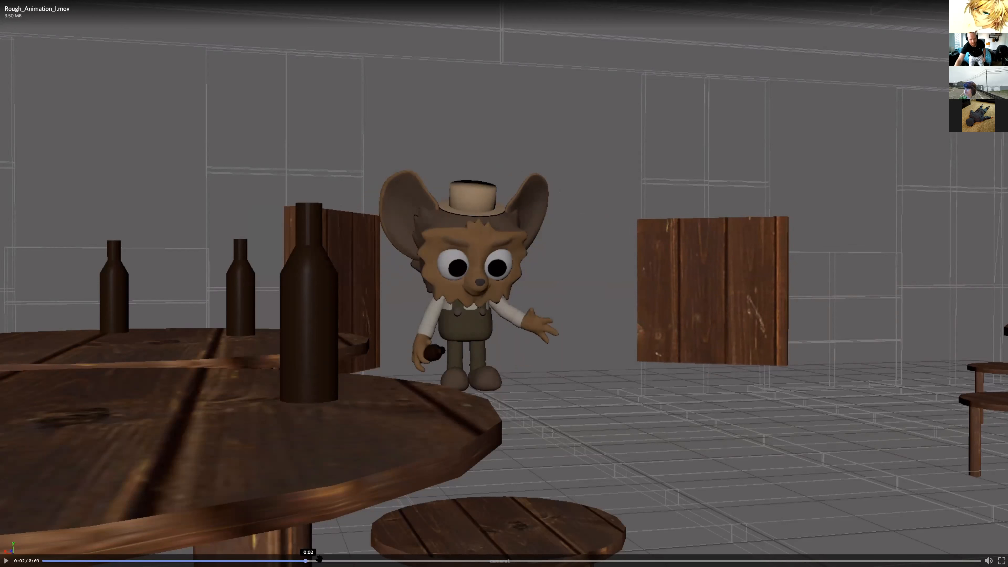
left_click_drag(319, 559, 325, 559)
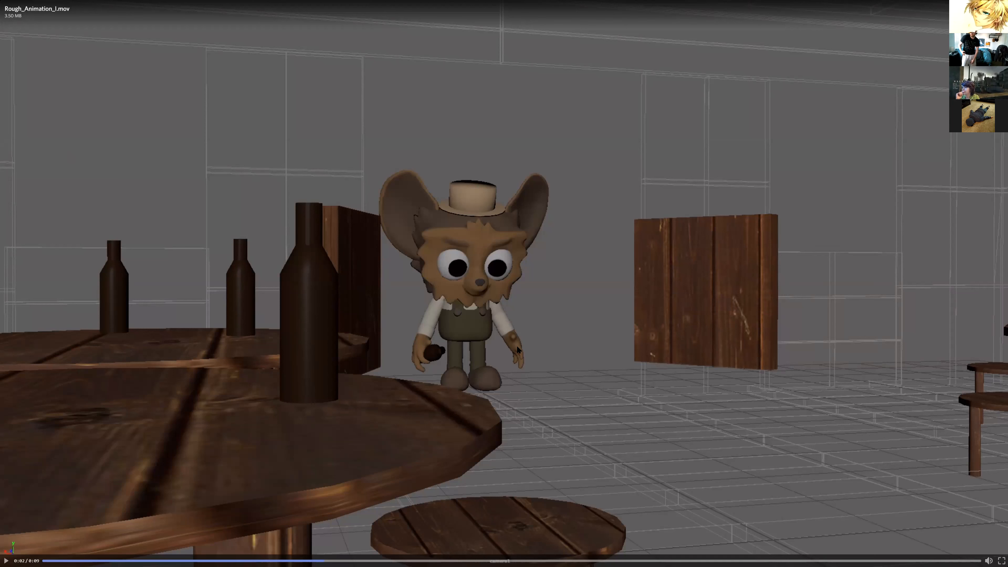
left_click_drag(319, 558, 262, 560)
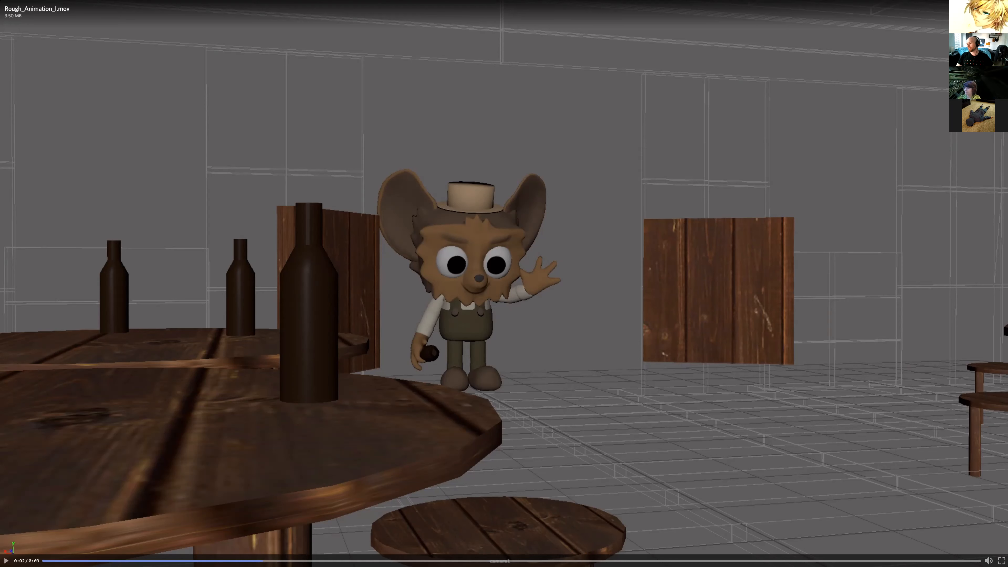
Switch to Maya and select the Neka rig's stacked torso FK controls together with the chest control.
key("alt+Tab")
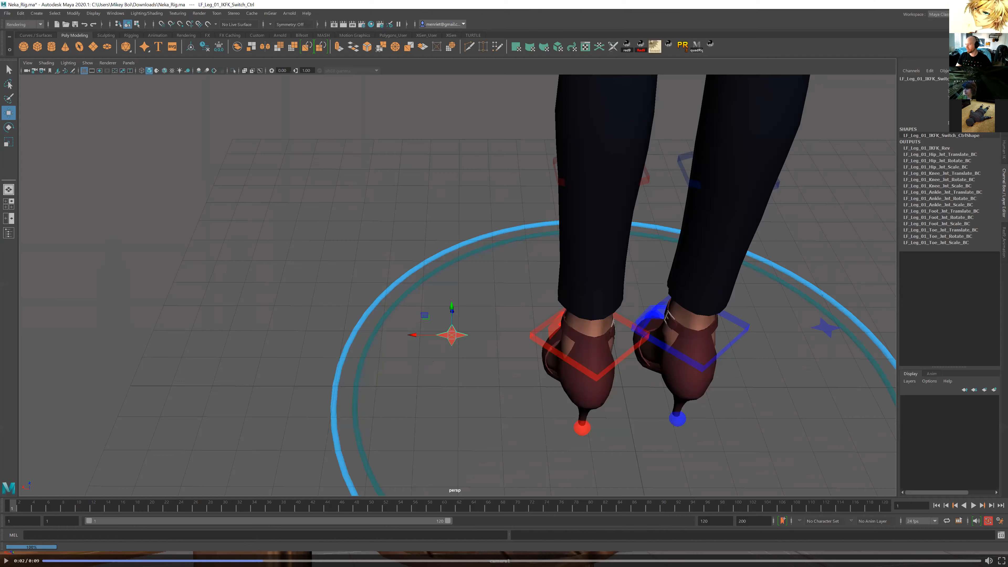
scroll(480, 240, "down", 8)
scroll(513, 242, "down", 3)
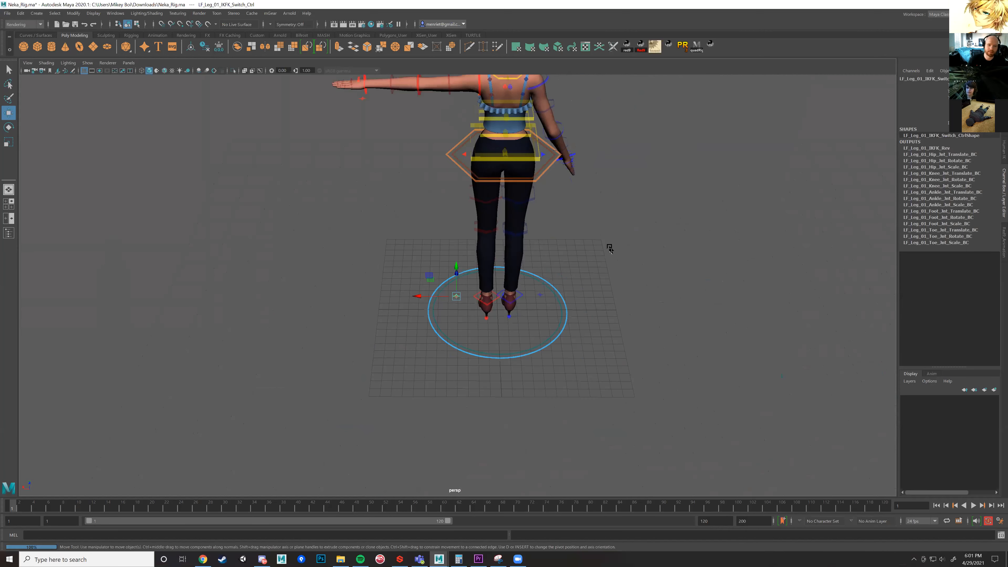
middle_click_drag(457, 264, 406, 344, "alt")
left_click_drag(407, 345, 598, 209, "alt")
middle_click_drag(599, 209, 543, 399, "alt")
left_click_drag(575, 338, 570, 277, "alt")
left_click(573, 291)
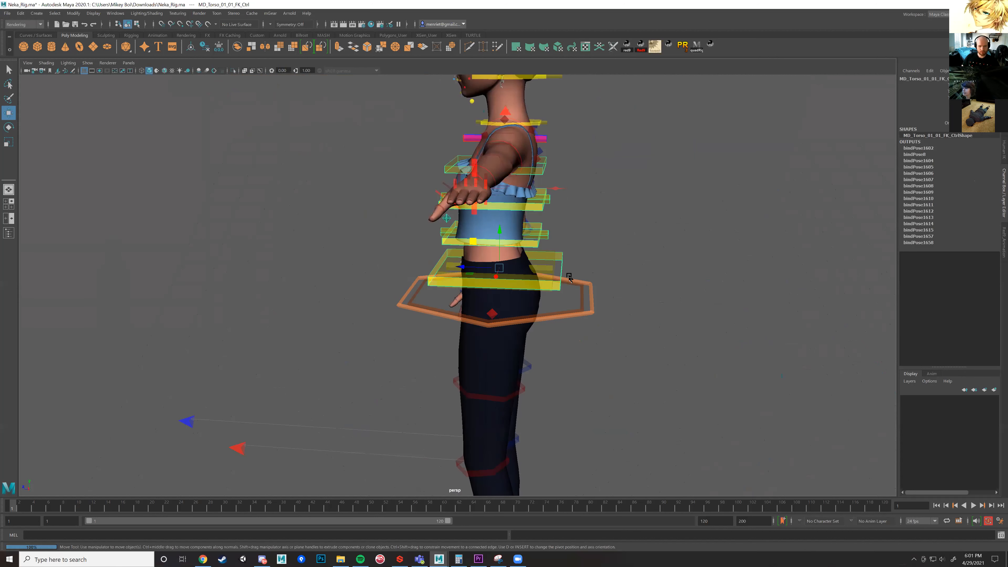
left_click(542, 245)
mouse_move(542, 245)
left_mouse_down("alt")
mouse_move(560, 241)
mouse_move(539, 229)
left_mouse_up("alt")
left_click(534, 217)
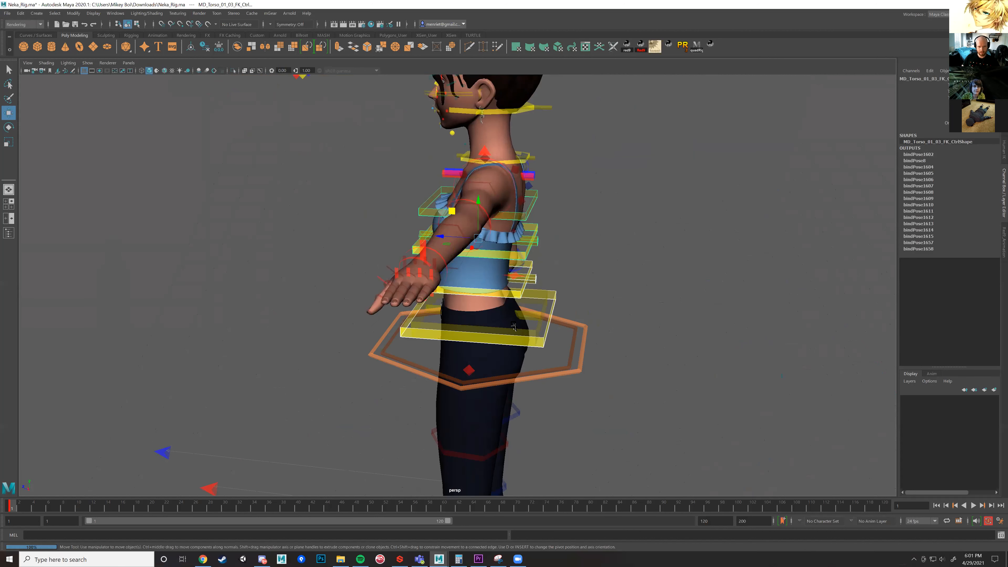
Key the selected torso controls at spaced frames along the timeline, ending at frame 116.
left_click(90, 507)
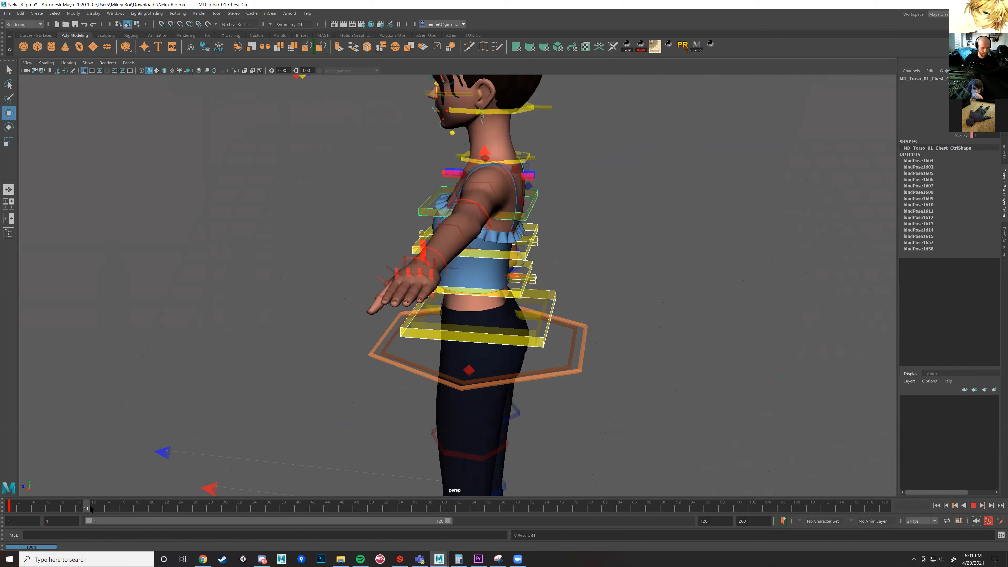
key("s")
left_click(401, 508)
key("s")
left_click(599, 509)
key("s")
left_click_drag(776, 502, 855, 503)
key("s")
Select the left arm's FK shoulder control and rotate the outstretched arm down beside the body.
right_click_drag(469, 389, 310, 369, "alt")
left_click_drag(309, 370, 396, 369, "alt")
scroll(397, 369, "up", 6)
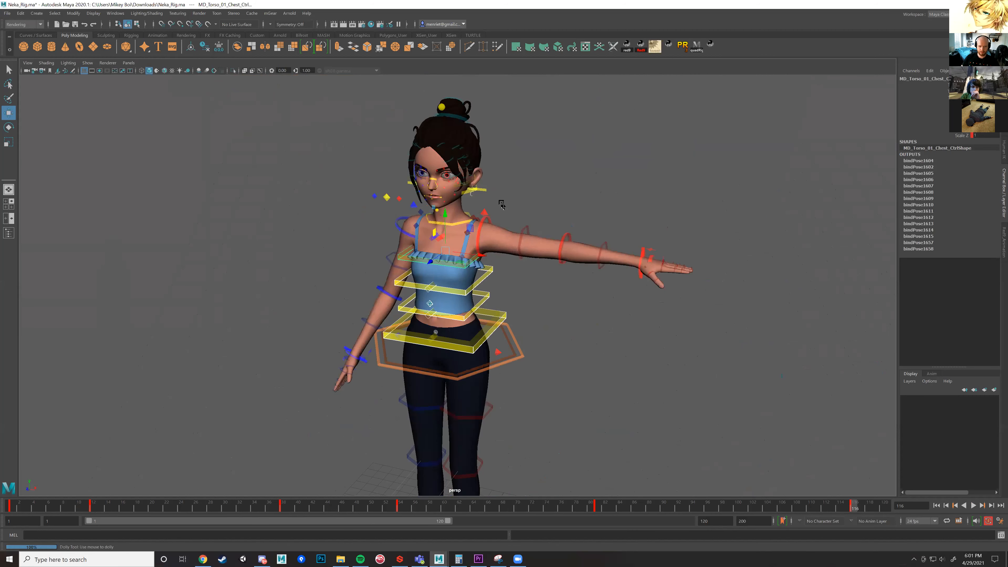
left_click(512, 172)
key("e")
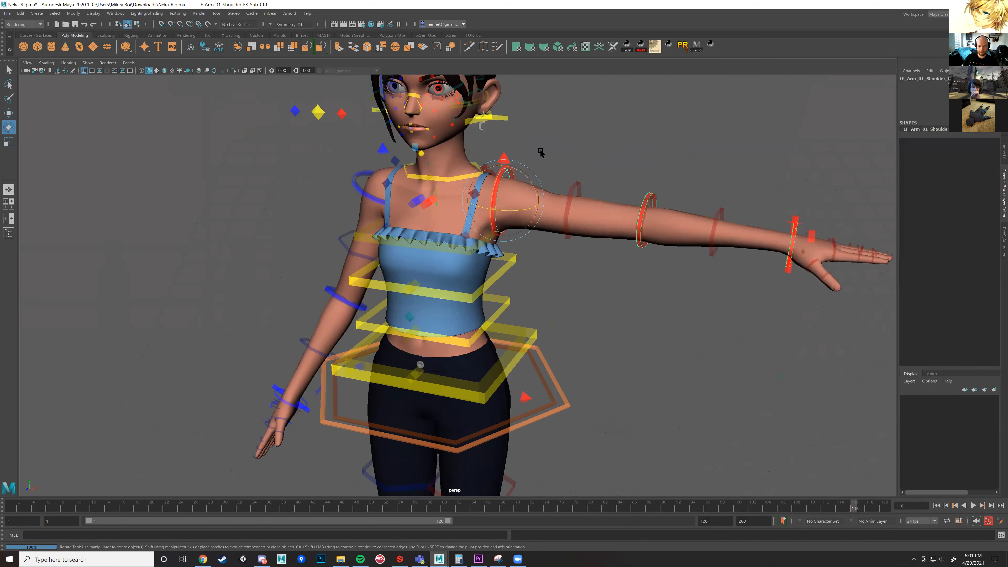
left_click(518, 173)
left_click_drag(521, 175, 522, 217)
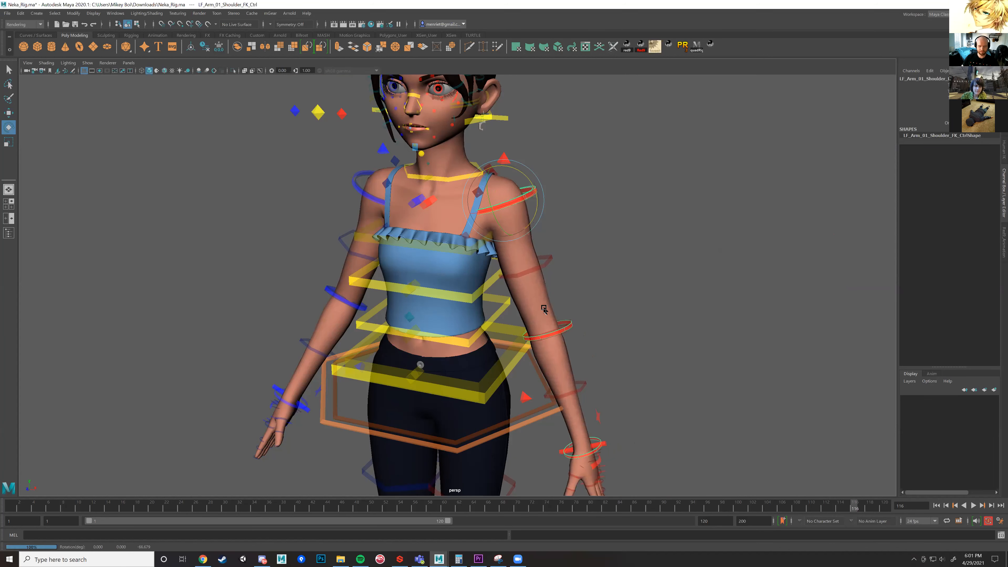
Reselect the mid-torso FK controls and the chest control from behind the character.
scroll(543, 308, "down", 3)
middle_click_drag(548, 317, 560, 289, "alt")
left_click_drag(560, 289, 424, 291, "alt")
middle_click_drag(424, 291, 426, 326, "alt")
left_click_drag(426, 327, 491, 308, "alt")
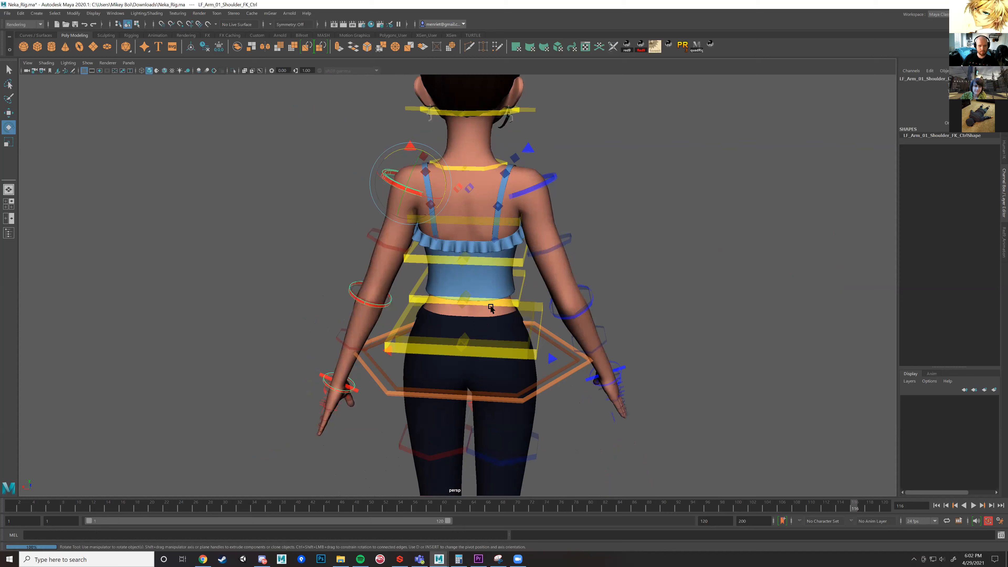
left_click(505, 304)
left_click(514, 241)
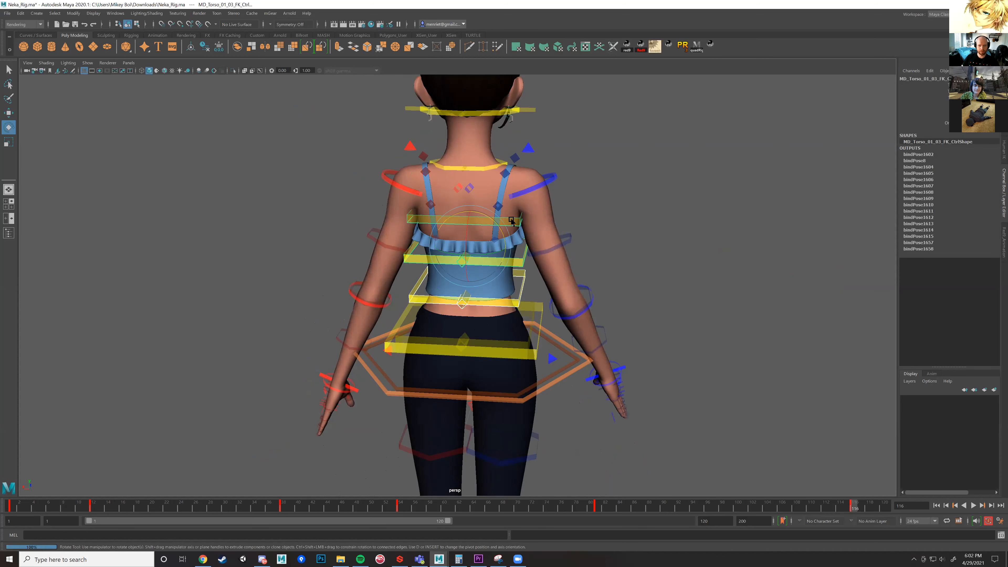
Scrub the timeline back to the start and forward to frame 12 with the torso controls selected.
left_click_drag(541, 240, 470, 344, "alt")
middle_click_drag(470, 343, 451, 316, "alt")
left_click_drag(451, 316, 464, 316, "alt")
left_click_drag(95, 510, 16, 511)
left_click_drag(80, 512, 94, 511)
scroll(513, 296, "down", 4)
mouse_move(516, 297)
left_mouse_down("alt")
mouse_move(476, 305)
mouse_move(564, 306)
mouse_move(526, 307)
left_mouse_up("alt")
scroll(526, 308, "up", 4)
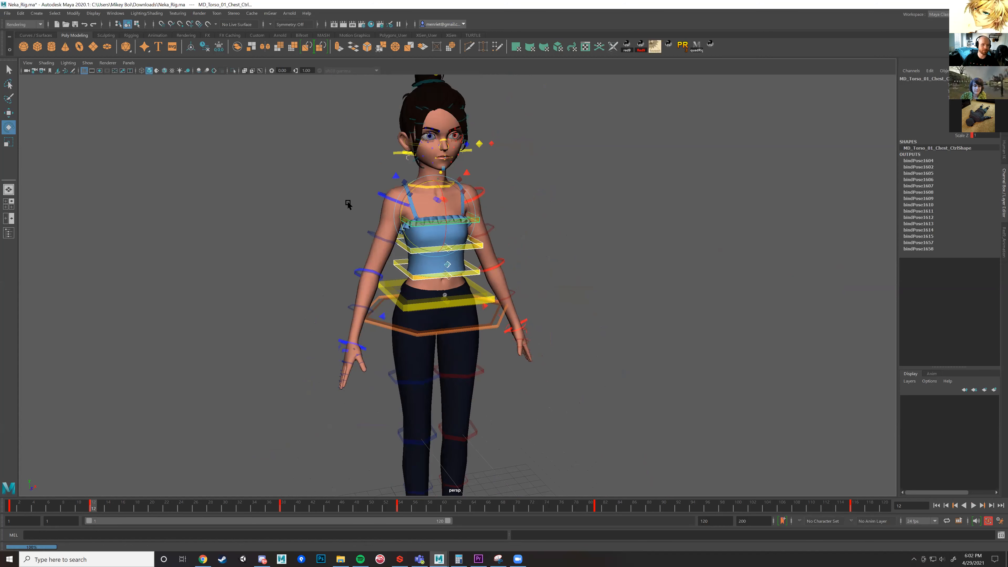
Select the chest control and the two mid-torso FK controls beneath it from behind the character.
left_click_drag(397, 258, 538, 267, "alt")
scroll(538, 267, "up", 5)
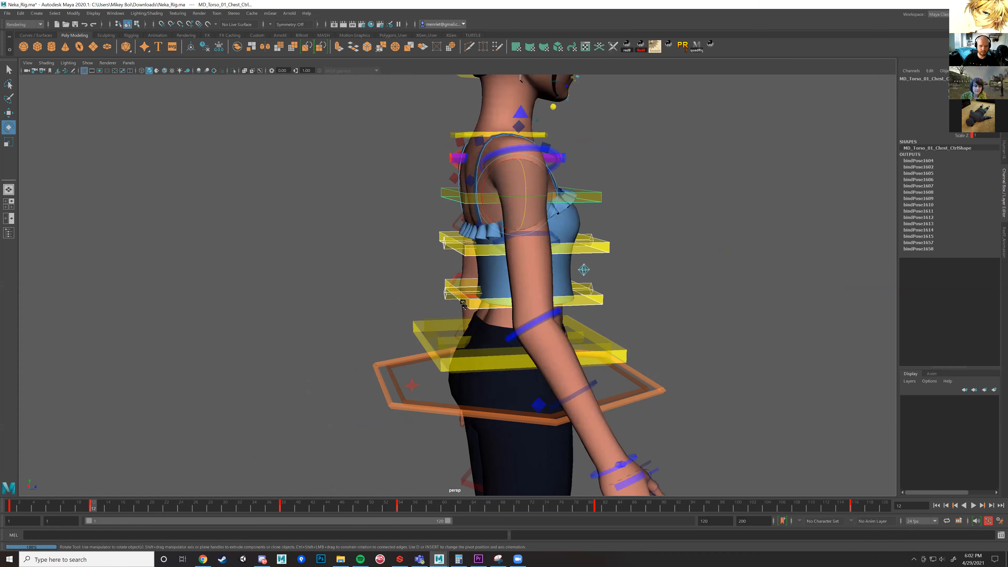
left_click(467, 300)
left_click(456, 192)
left_click_drag(448, 203, 449, 231, "alt")
left_click(457, 290)
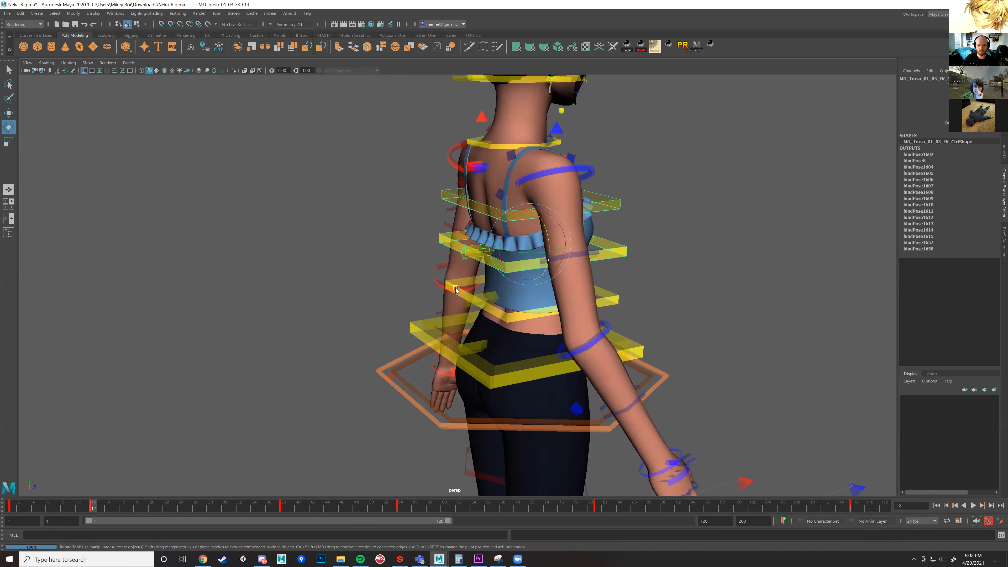
left_click(456, 290)
Open the Graph Editor for the selected torso controls and place it beside the character.
left_click(115, 13)
mouse_move(156, 60)
left_click(210, 57)
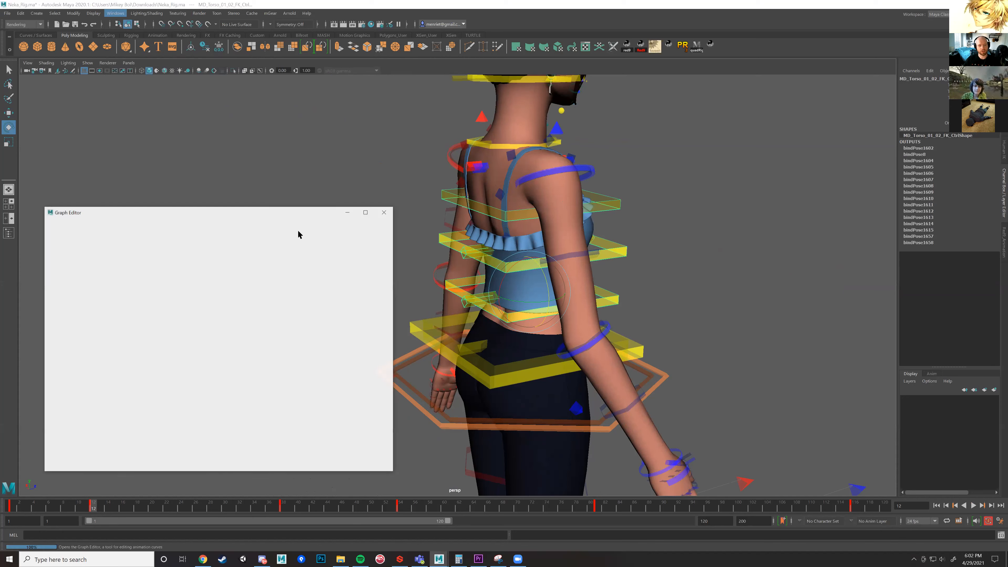
left_click_drag(210, 211, 208, 129)
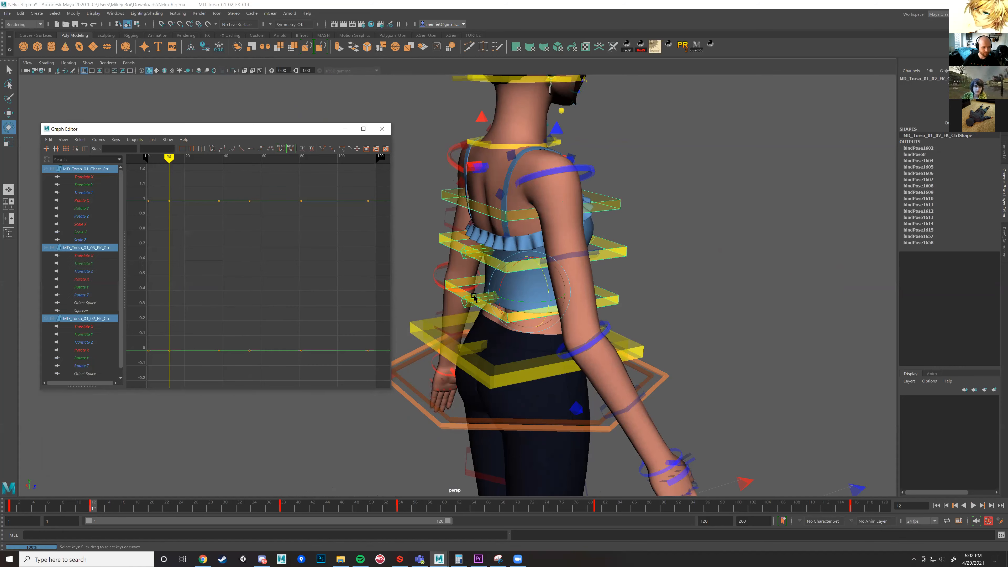
Bend the torso forward at frame 12 by rotating the three selected controls about 7 degrees in Rotate X.
scroll(474, 296, "down", 5)
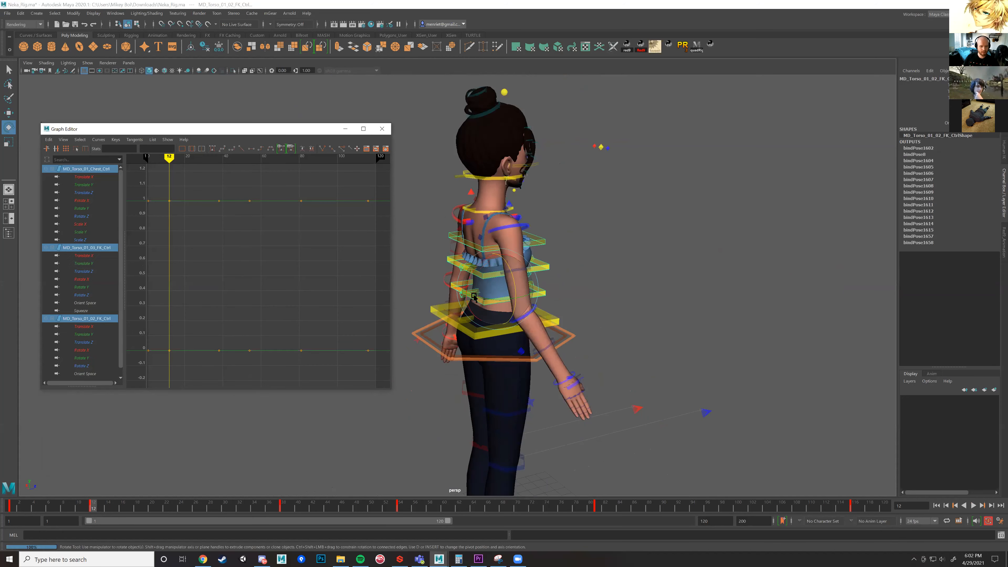
left_click_drag(474, 296, 422, 295, "alt")
scroll(474, 296, "up", 3)
left_click_drag(474, 271, 478, 274)
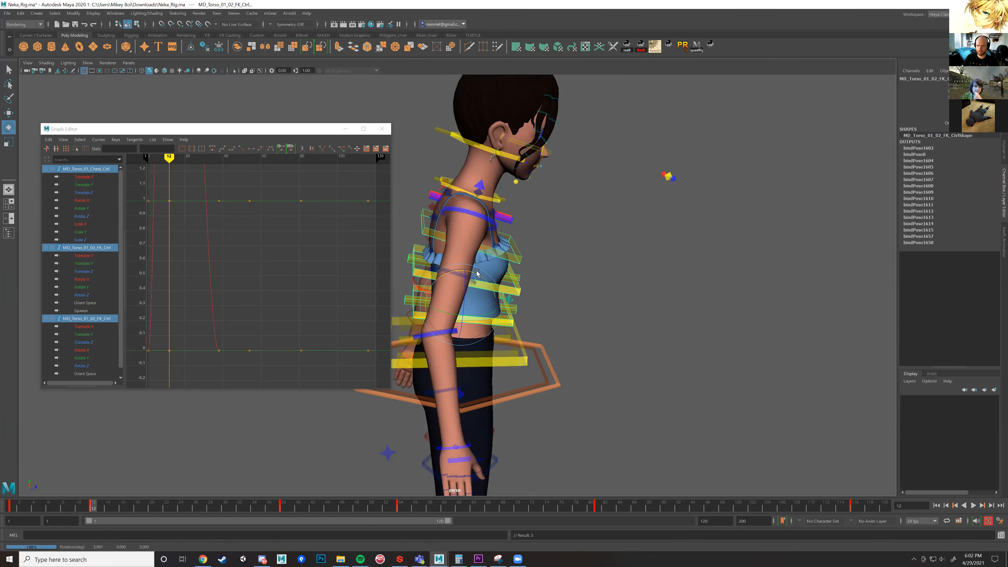
right_click(93, 511)
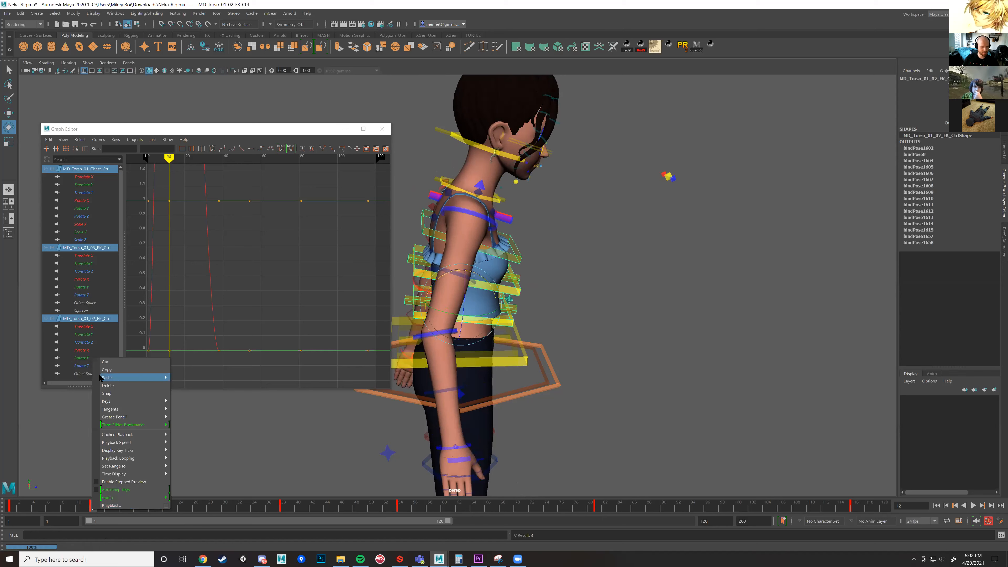
left_click(119, 378)
left_click_drag(481, 275, 482, 276)
Copy the torso keys at frame 12 and paste them onto the keys at frame 38.
right_click(96, 507)
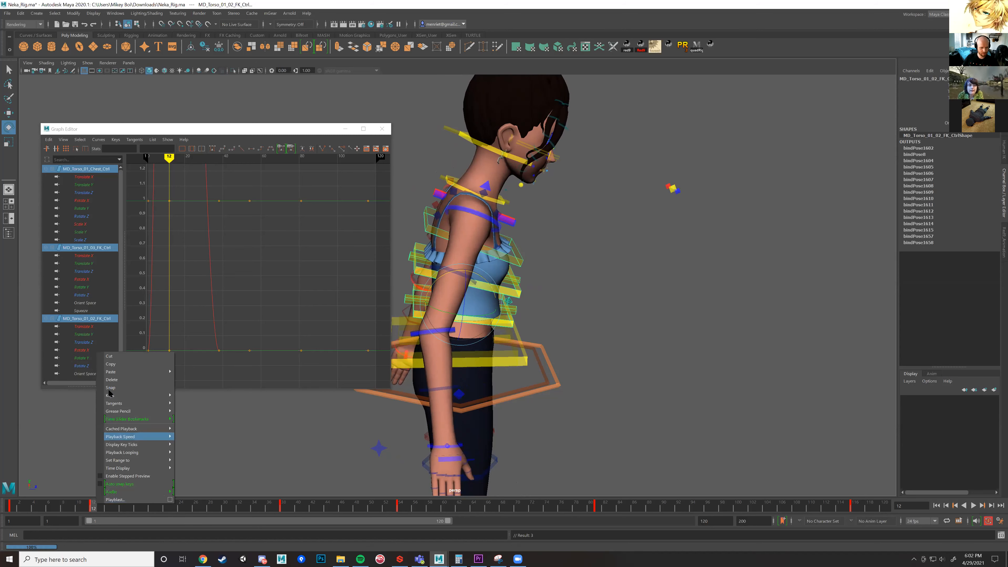
left_click(127, 372)
left_click(283, 508)
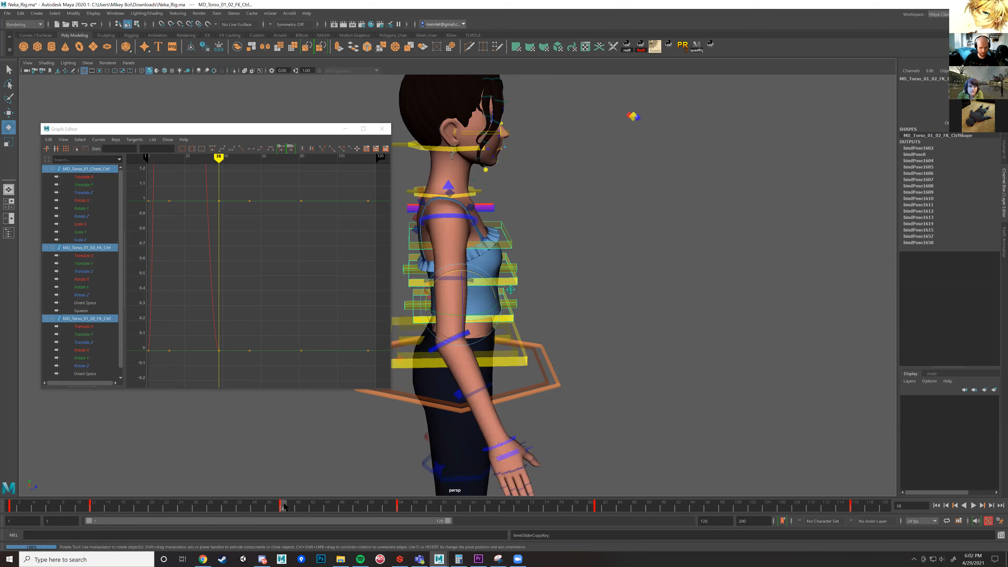
right_click(283, 508)
left_click(409, 372)
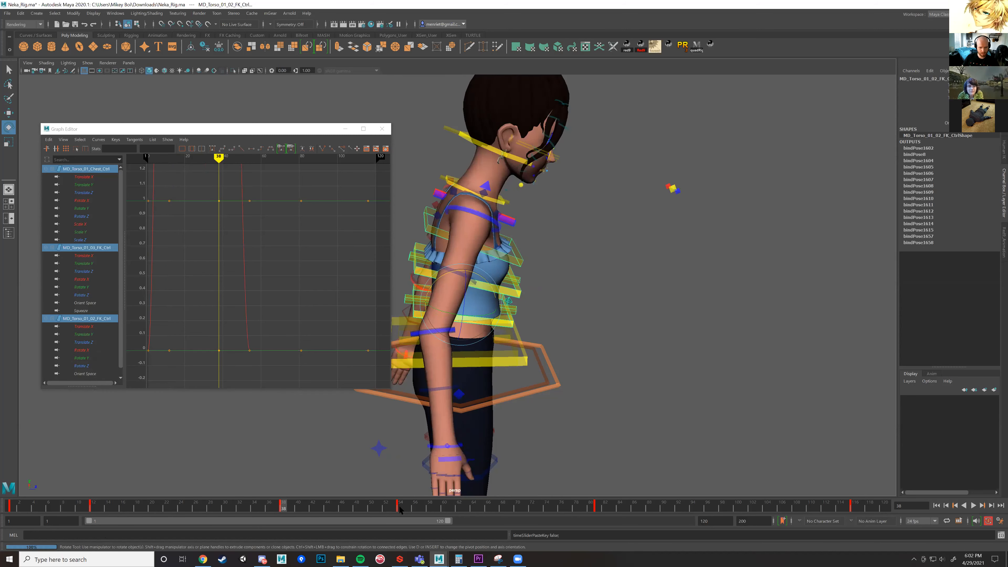
Paste the copied torso keys onto each remaining keyed frame on the timeline, including frames 81 and 116.
left_click(400, 508)
right_click(400, 508)
left_click(497, 376)
left_click(598, 507)
right_click(598, 507)
mouse_move(664, 375)
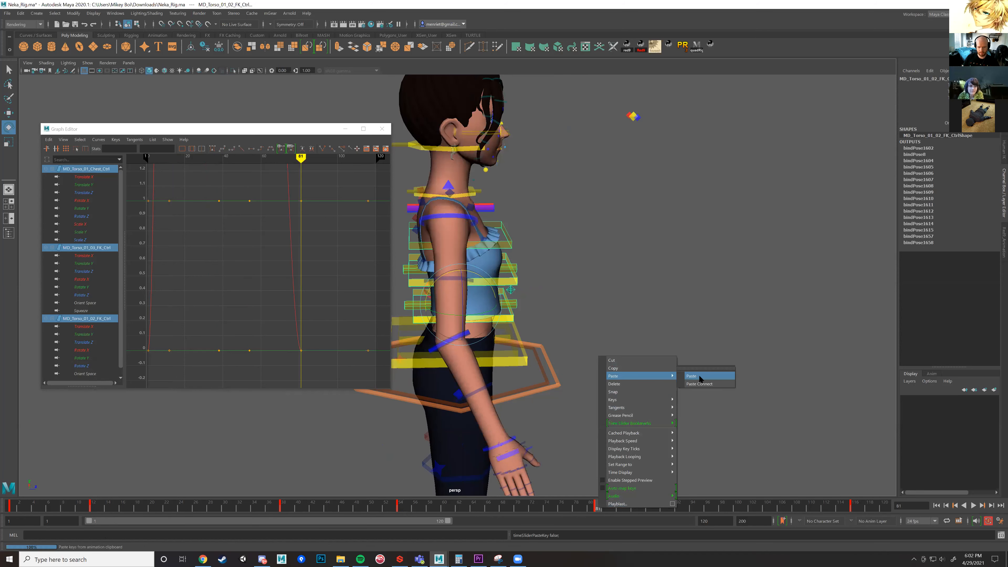
left_click(699, 376)
left_click(852, 509)
right_click(852, 510)
mouse_move(908, 379)
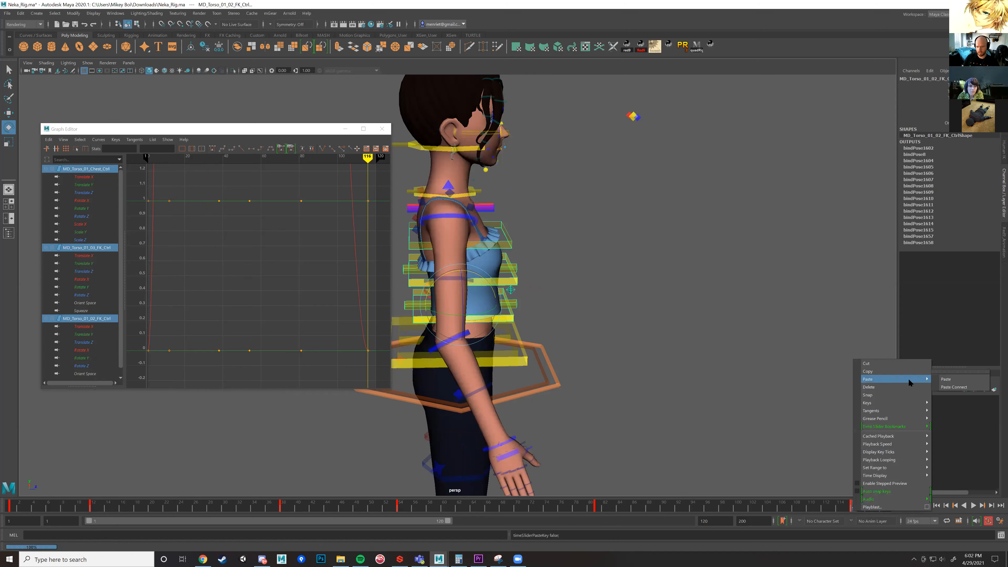
left_click(948, 380)
Isolate the Rotate X, Y and Z curves of all three torso controls in the Graph Editor.
left_click_drag(561, 340, 509, 330, "alt")
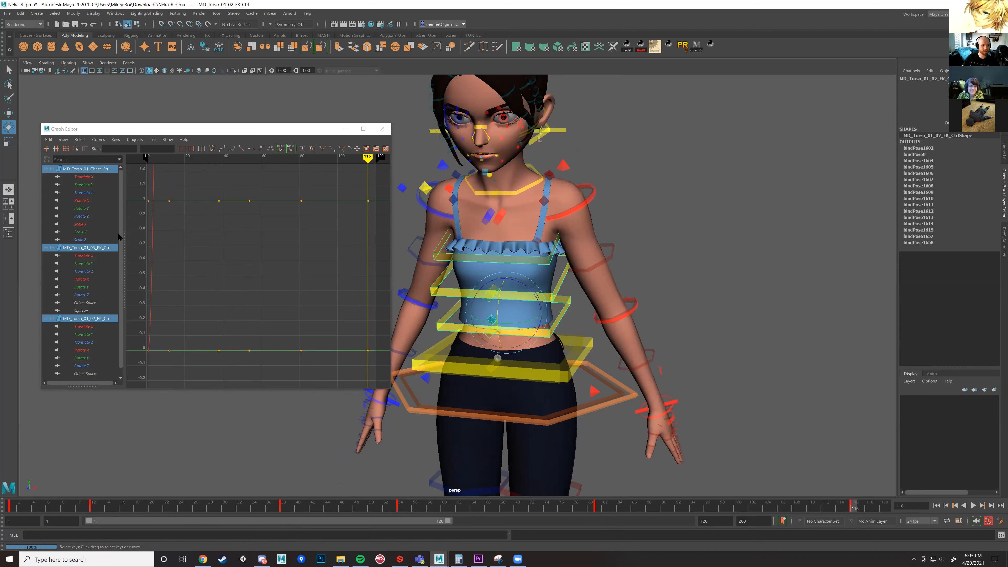
left_click(85, 200)
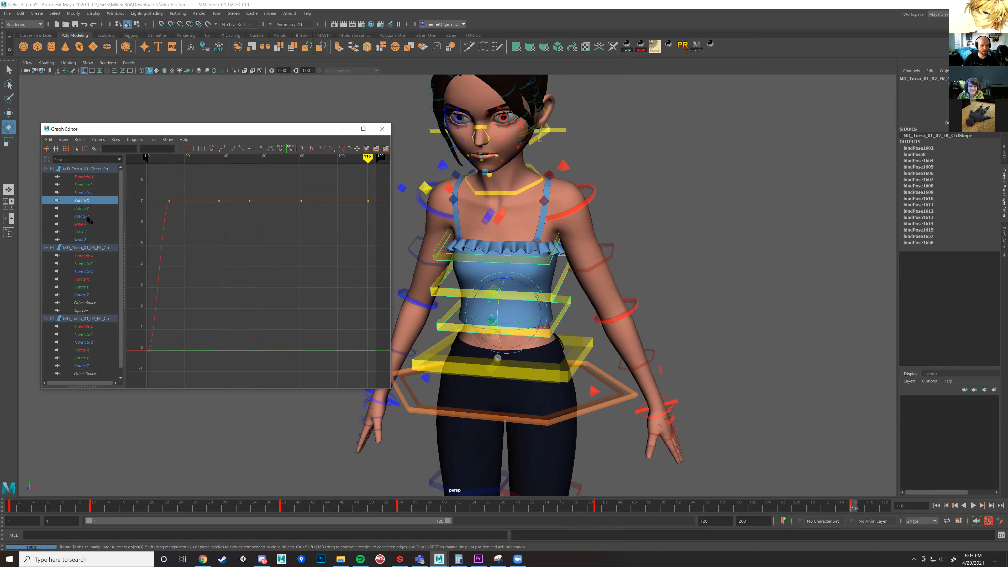
left_click(87, 217, "shift")
left_click_drag(82, 280, 83, 295, "ctrl")
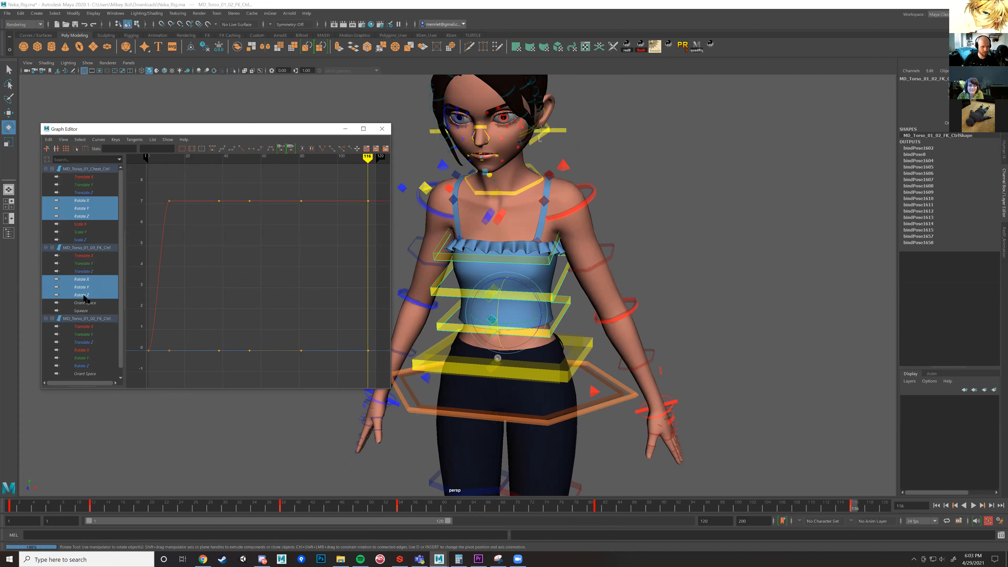
left_click_drag(88, 350, 89, 367, "ctrl")
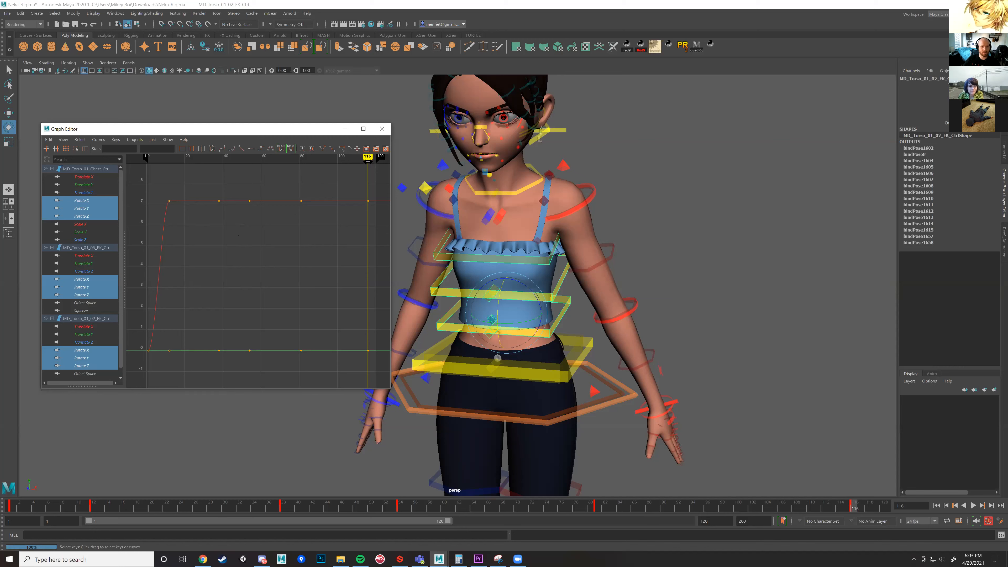
Select the torso rotation keys at frame 38 and raise the Rotate X value to about 8.2.
left_click_drag(371, 200, 224, 229)
key("alt+v")
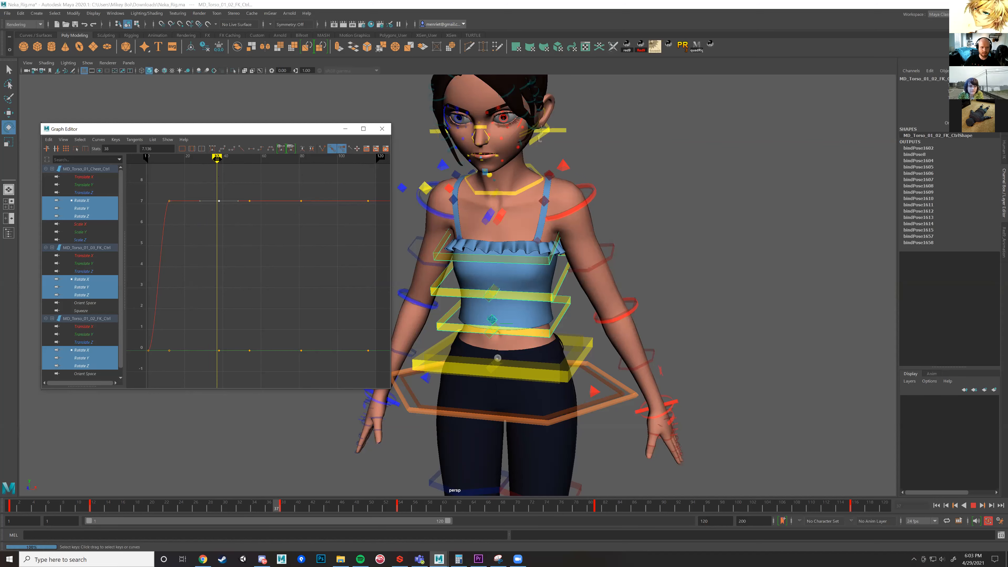
left_click_drag(405, 235, 451, 231, "alt")
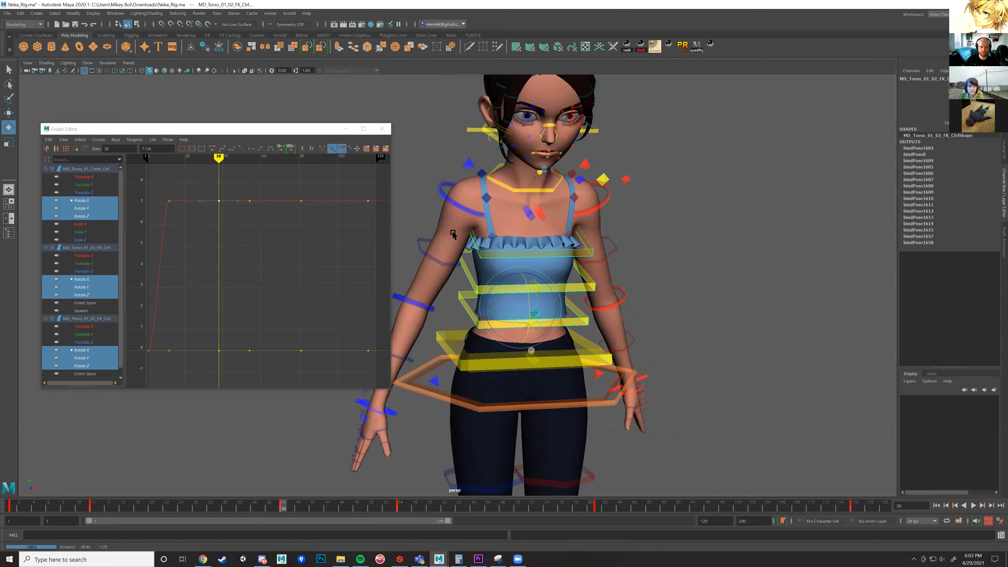
left_click_drag(208, 186, 231, 231)
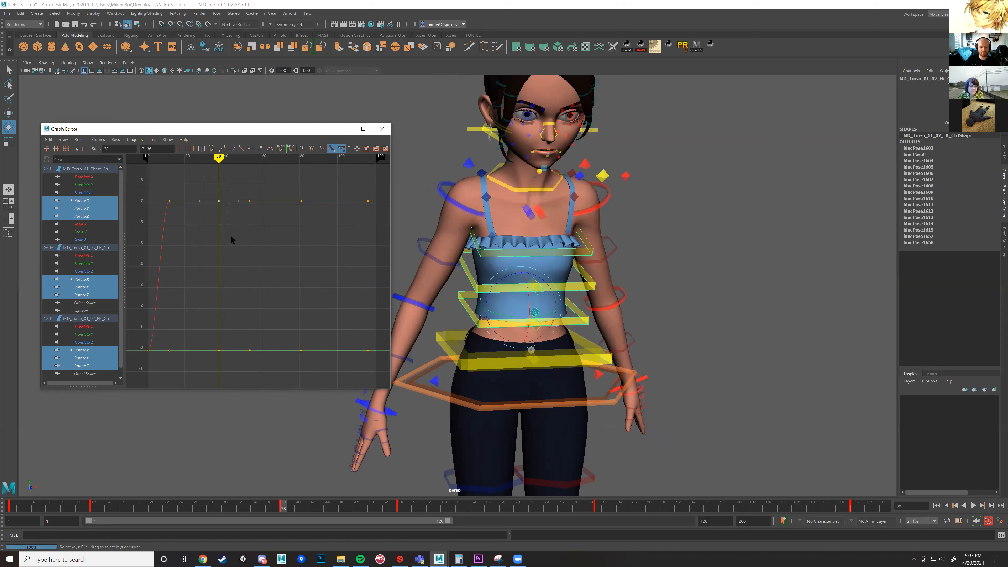
key("w")
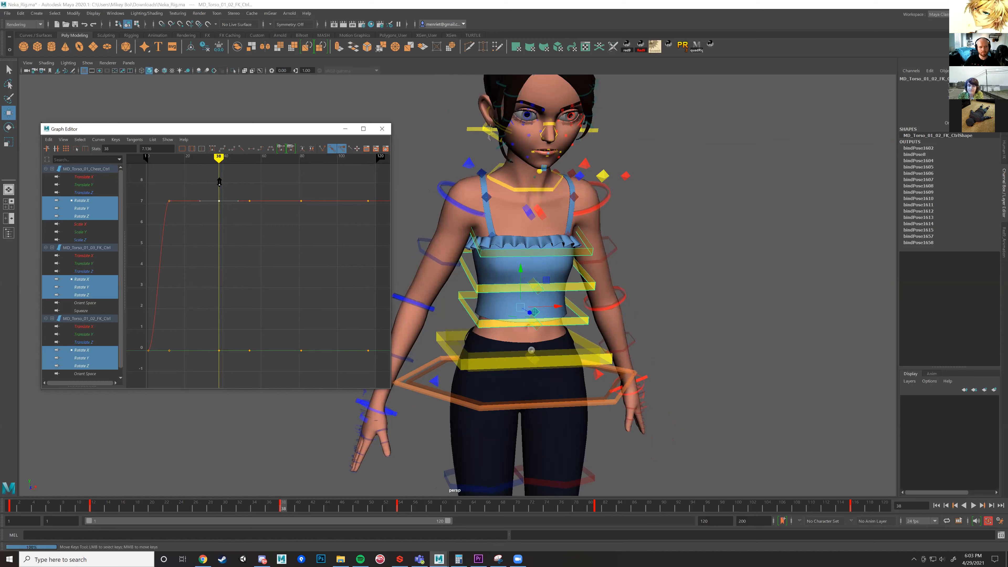
mouse_move(219, 182)
middle_mouse_down()
mouse_move(219, 240)
mouse_move(218, 167)
mouse_move(218, 218)
mouse_move(219, 175)
mouse_move(218, 186)
middle_mouse_up()
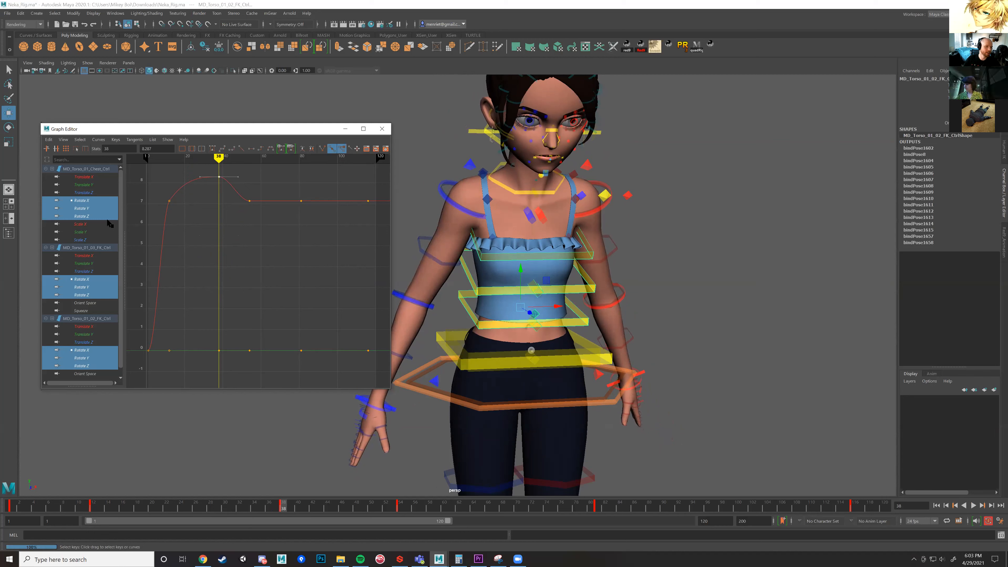
Isolate the Rotate Z curves of the chest and both torso FK controls and select their keys at frame 38.
left_click(83, 208)
left_click(83, 216)
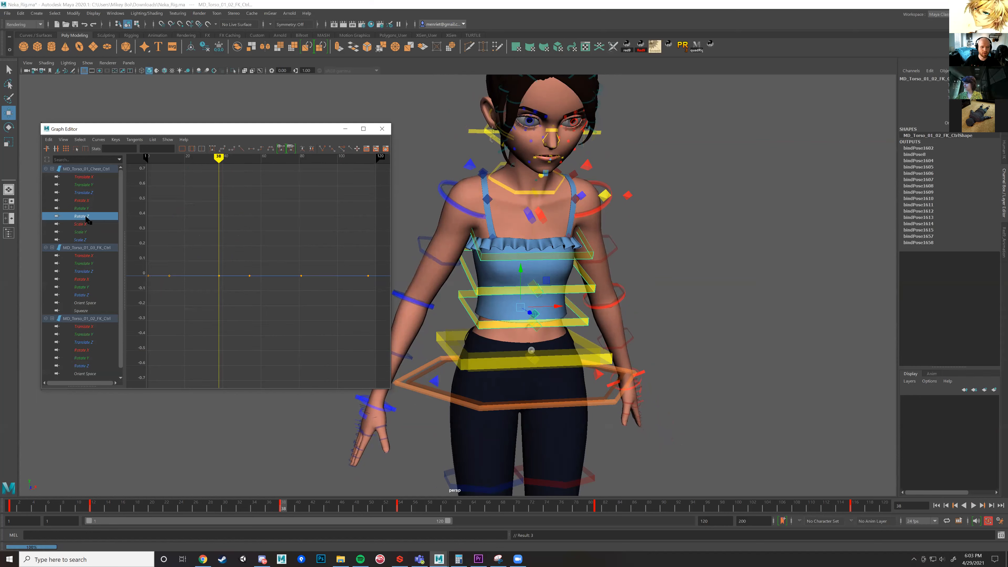
left_click(86, 295, "ctrl")
left_click(86, 366, "ctrl")
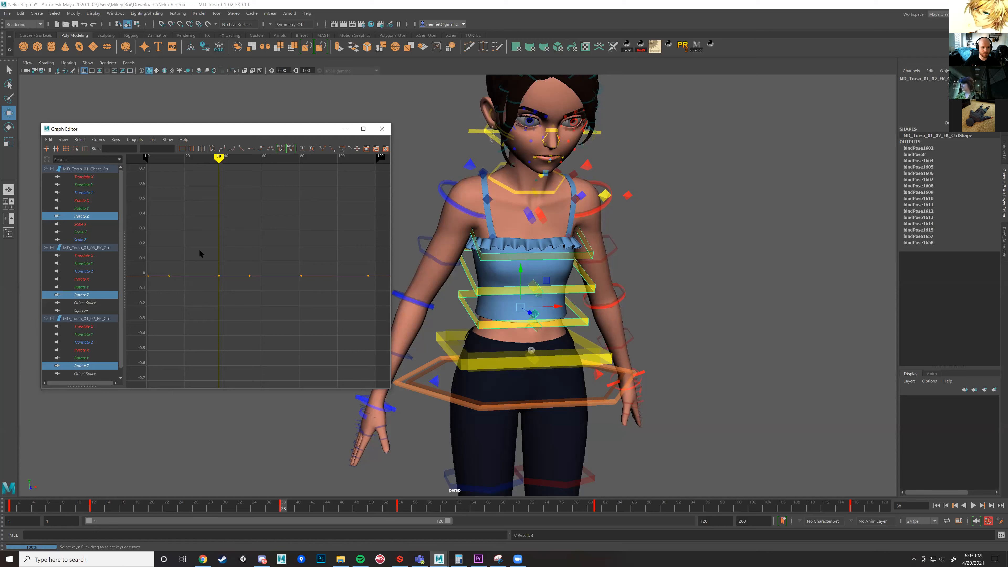
left_click_drag(229, 312, 229, 312)
left_click(82, 217)
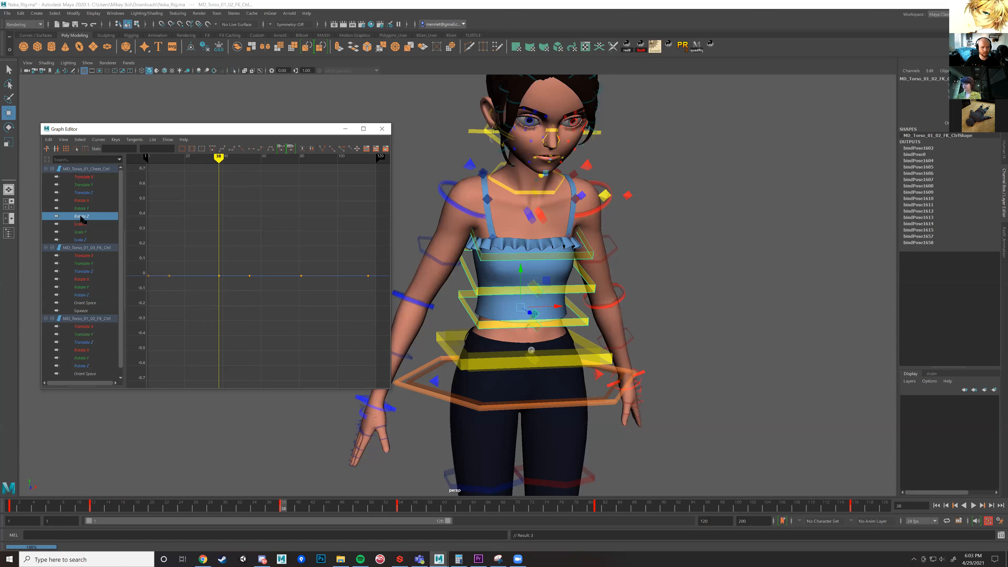
left_click(83, 296, "ctrl")
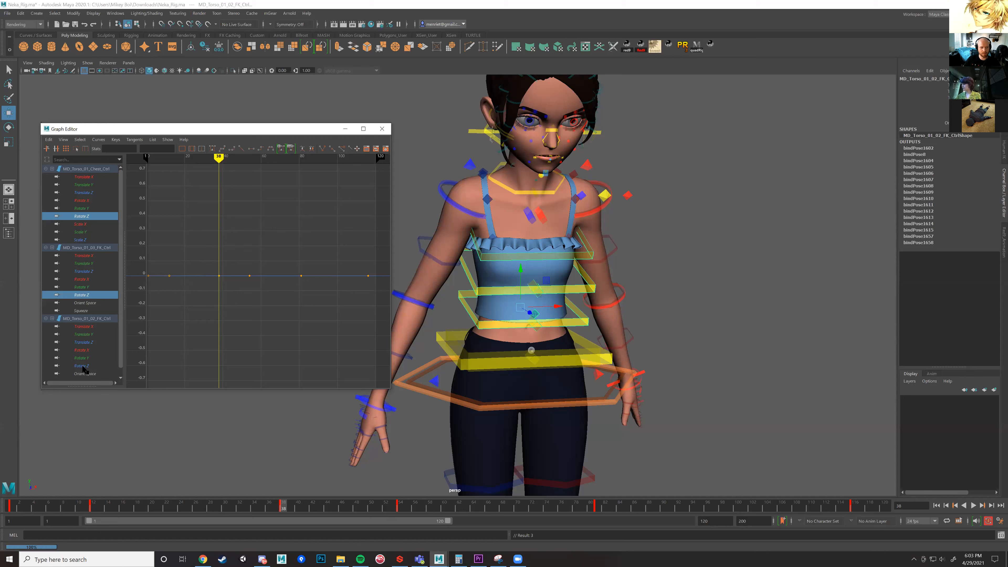
left_click(82, 366, "ctrl")
left_click_drag(233, 306, 219, 304)
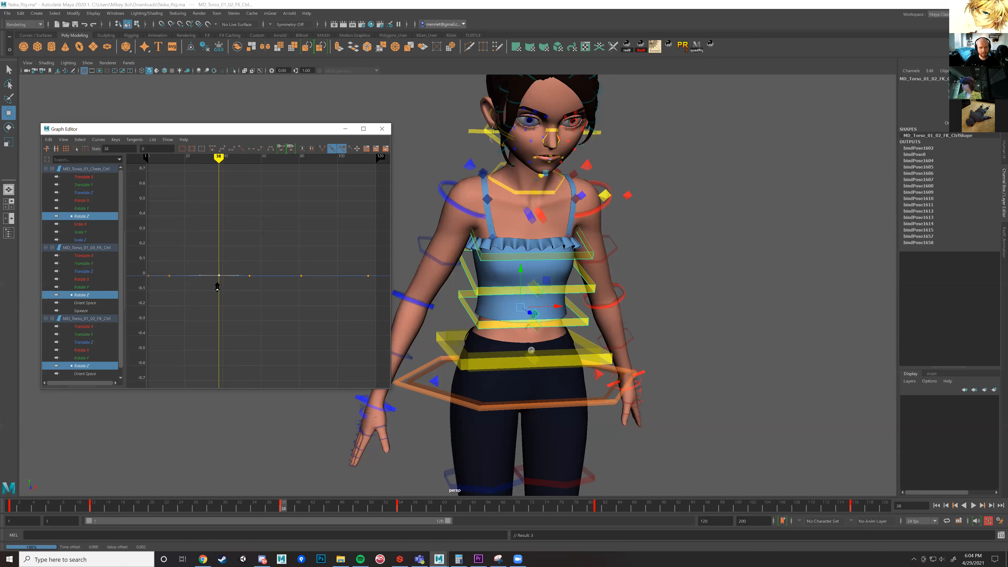
Try shifting only the frame 38 Rotate Z keys of the torso controls up and down.
middle_click_drag(218, 285, 217, 280, "shift")
middle_click_drag(217, 213, 218, 245, "shift")
key("ctrl+z")
key("ctrl+z")
key("ctrl+z")
key("ctrl+z")
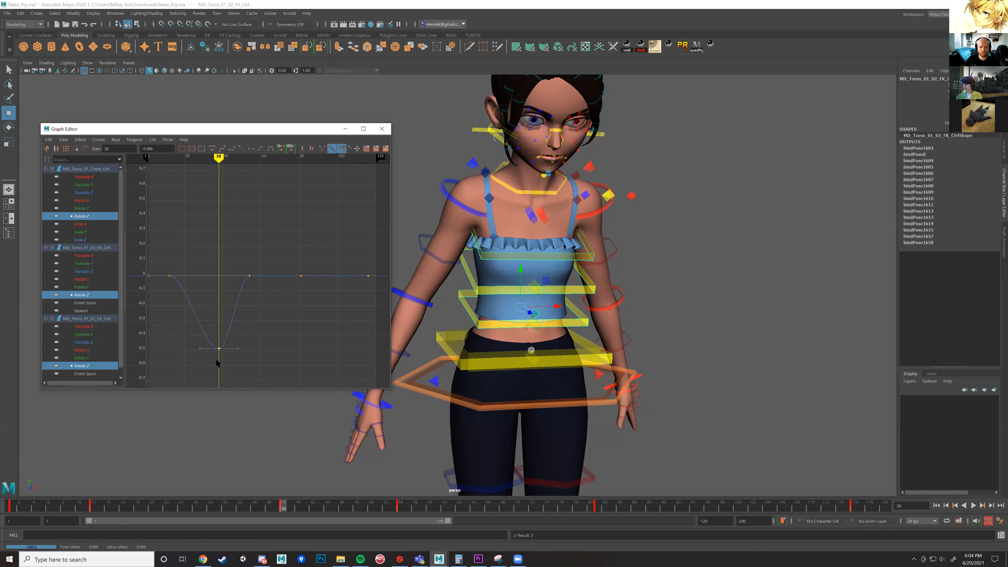
Select the torso Rotate Z keys from frame 38 onward and lower them together to about -7.
key("f")
middle_click_drag(238, 336, 231, 332, "alt")
right_click_drag(230, 332, 223, 237, "alt")
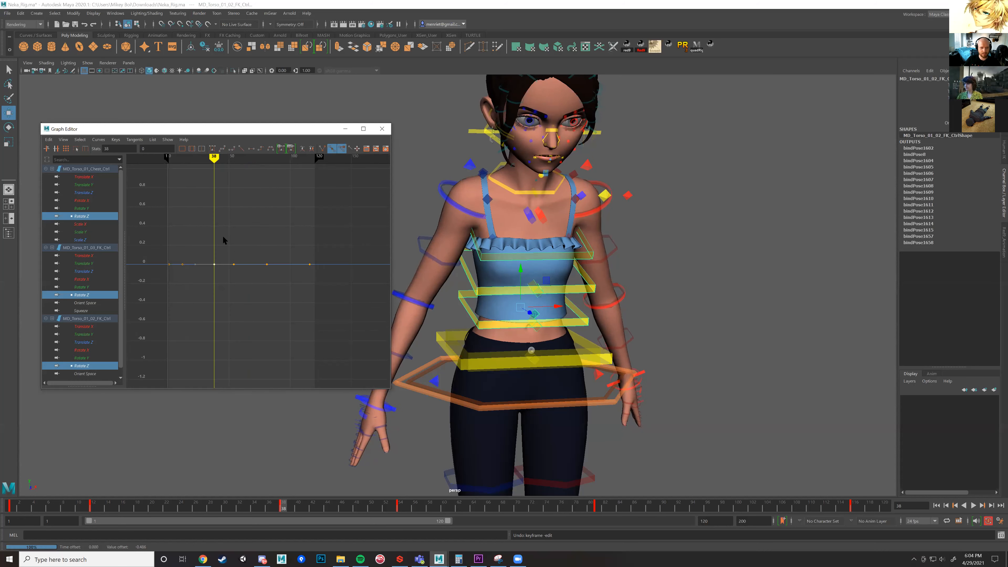
left_click_drag(200, 226, 343, 291)
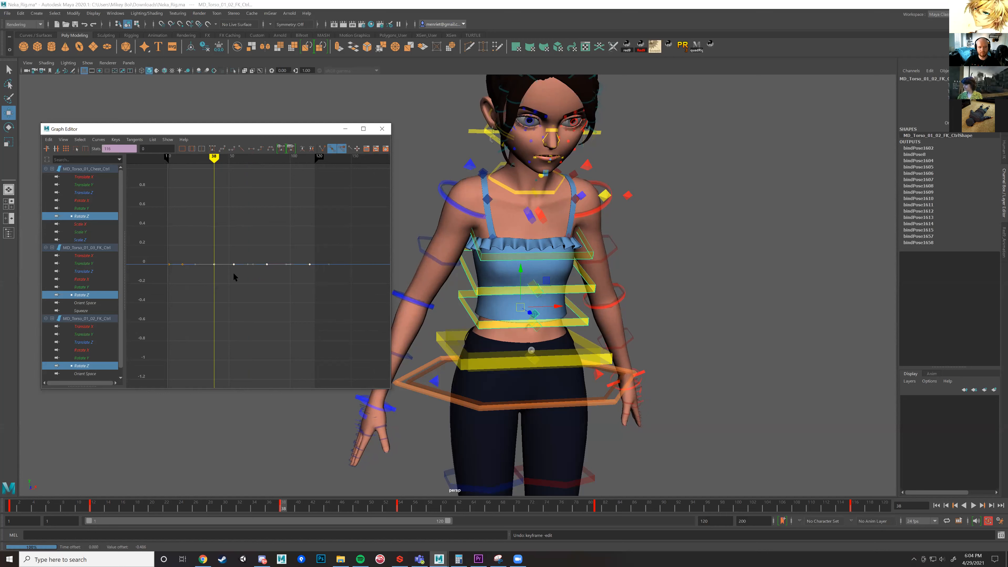
middle_click_drag(234, 270, 229, 417, "shift")
scroll(228, 265, "down", 8)
middle_click_drag(232, 283, 261, 353, "alt")
scroll(248, 236, "up", 3)
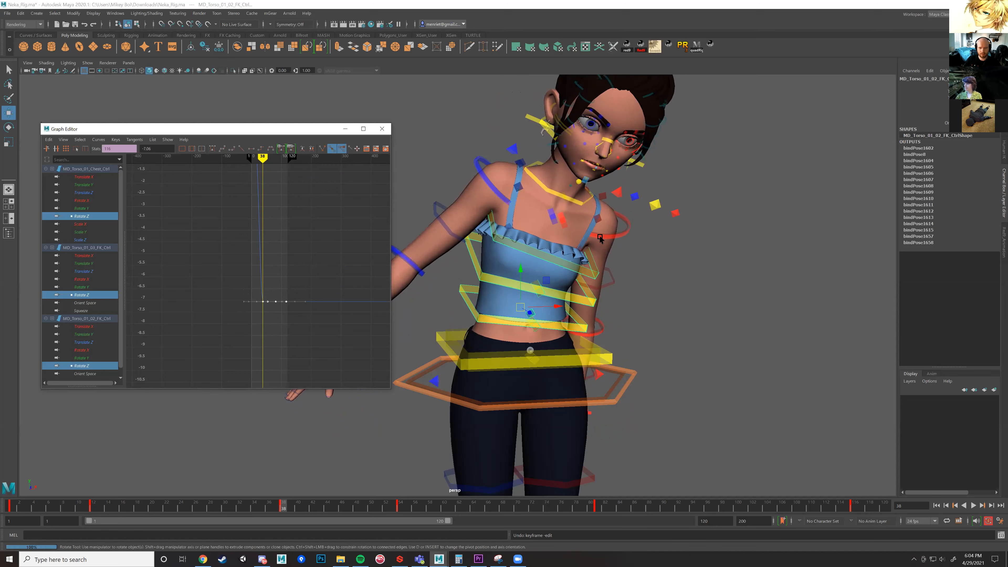
Bend the right arm at its FK elbow control and rotate the wrist control to angle the hand near the hip.
left_click_drag(601, 238, 599, 239, "alt")
left_click(541, 267)
left_click_drag(541, 266, 571, 261, "alt")
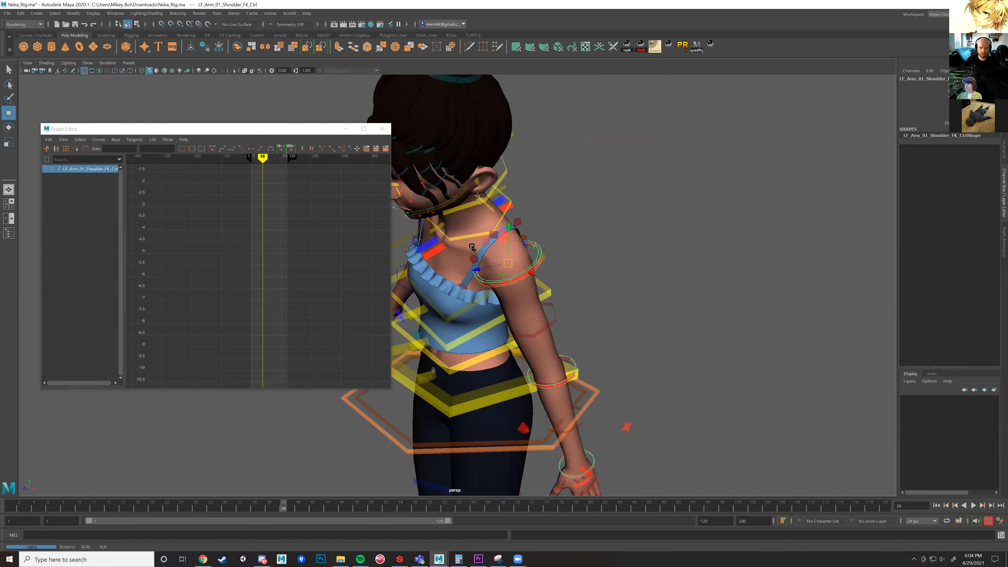
left_click_drag(473, 248, 467, 233, "alt")
middle_click_drag(481, 241, 487, 244, "alt")
left_click(488, 244)
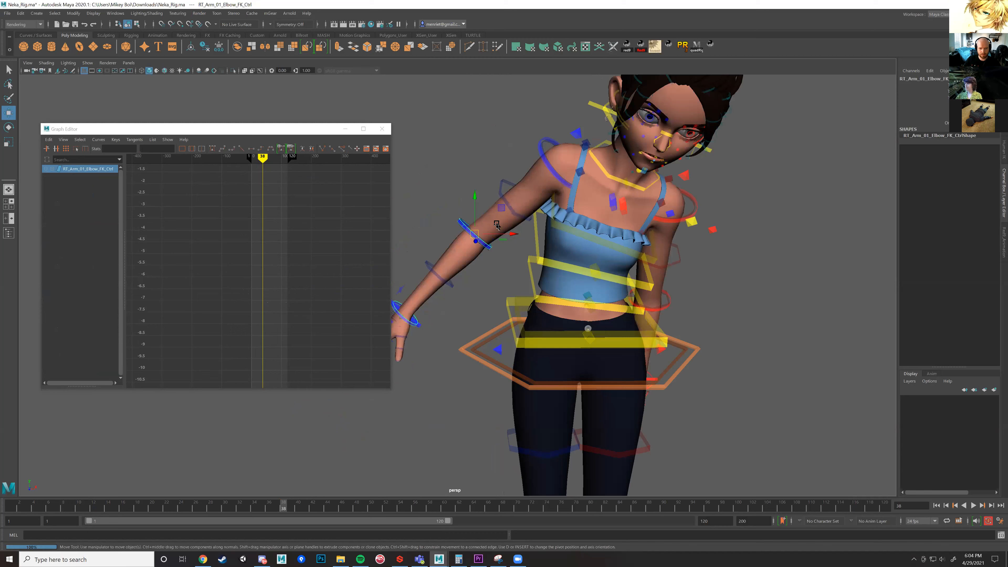
key("e")
left_click_drag(498, 225, 502, 202)
left_click_drag(461, 290, 525, 298)
left_click(476, 279)
middle_click_drag(556, 229, 540, 261)
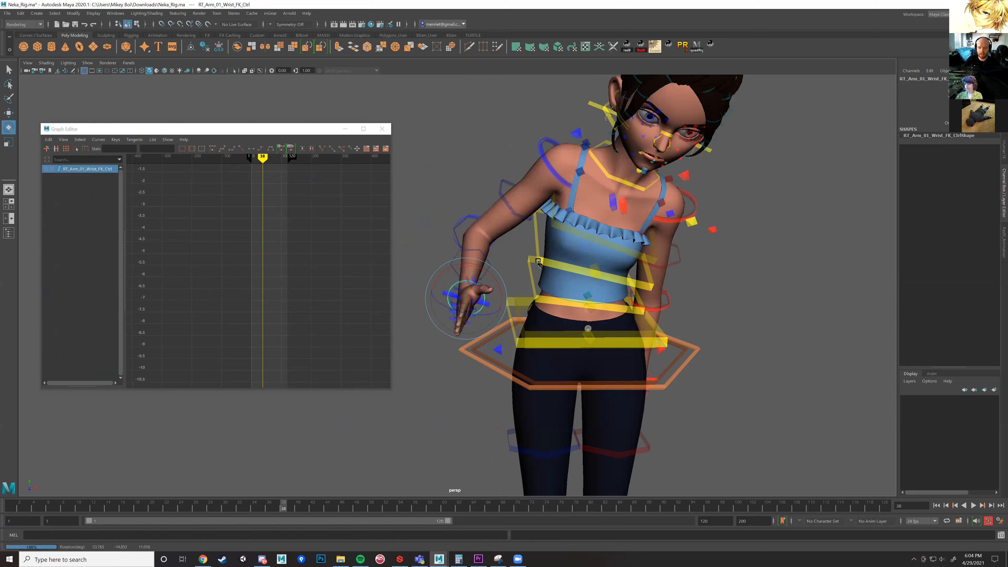
Reselect the chest and mid-torso FK controls to show their animation curves again.
left_click(538, 263)
left_click(535, 296, "shift")
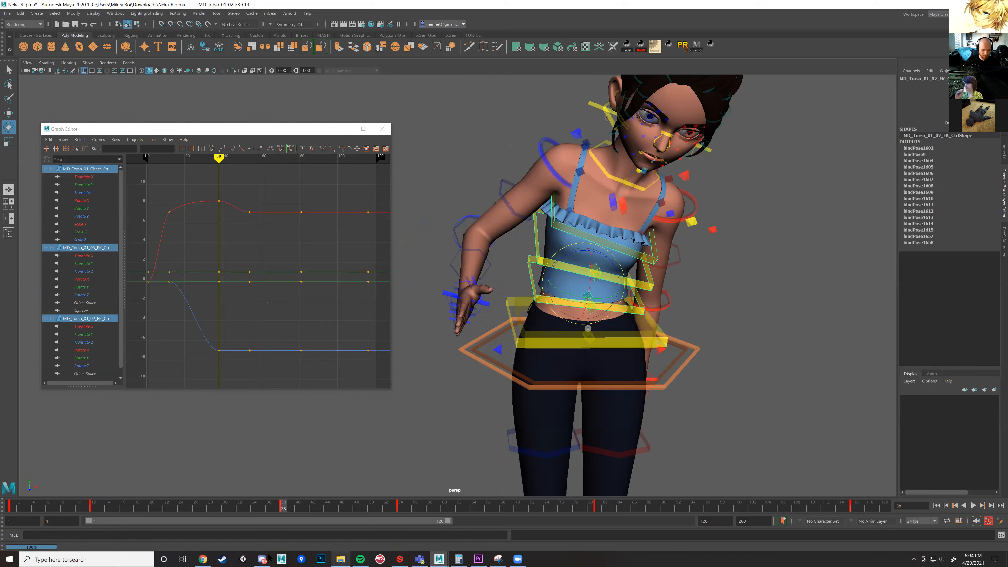
Switch to Discord and scrub the full-screen Rough_Animation_I.mov video to about 2 seconds.
left_click(259, 560)
left_click_drag(266, 561, 294, 493)
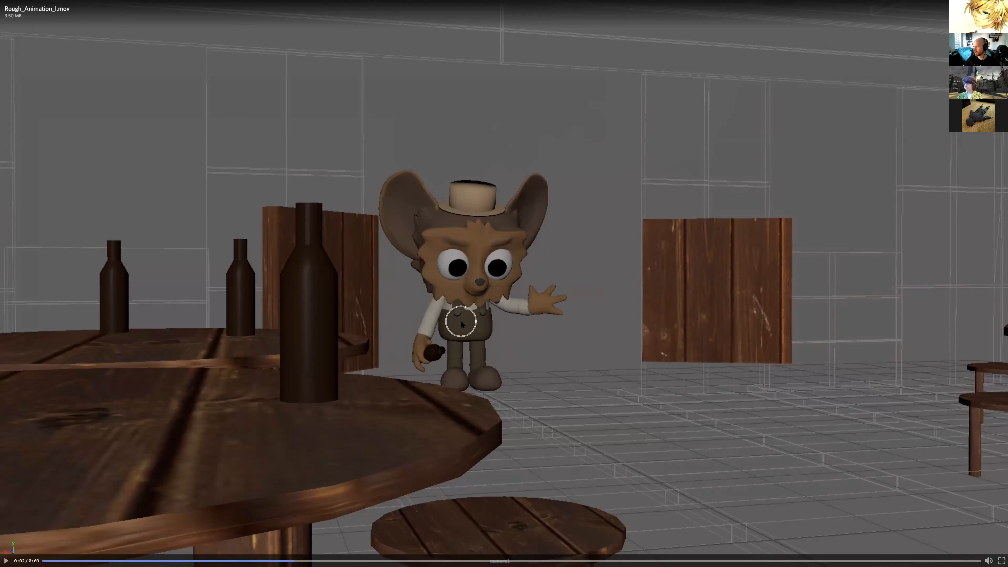
Switch back to Maya and delete the selected torso controls' keys after frame 38.
mouse_move(285, 561)
left_mouse_down()
mouse_move(806, 559)
mouse_move(304, 559)
left_mouse_up()
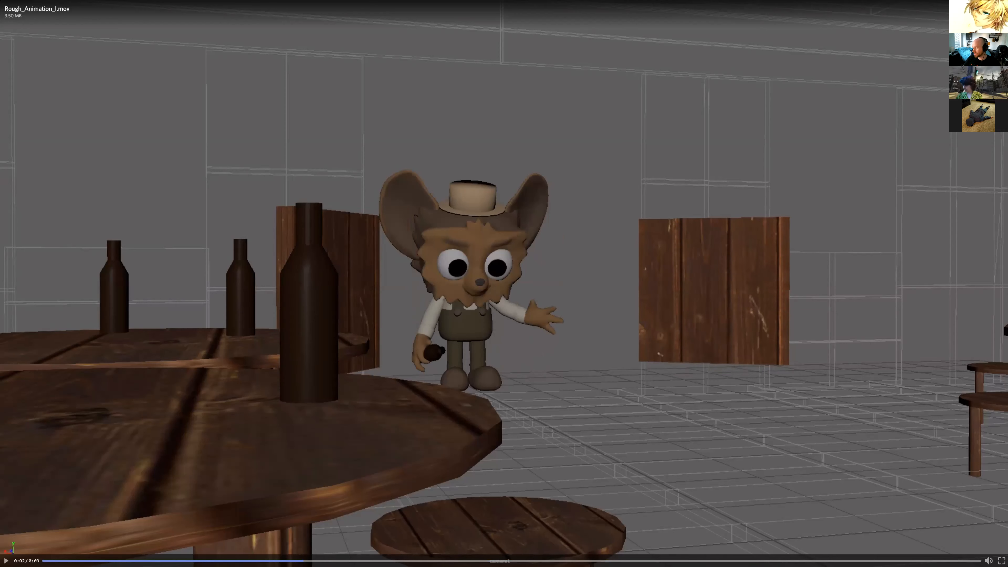
key("alt+Tab")
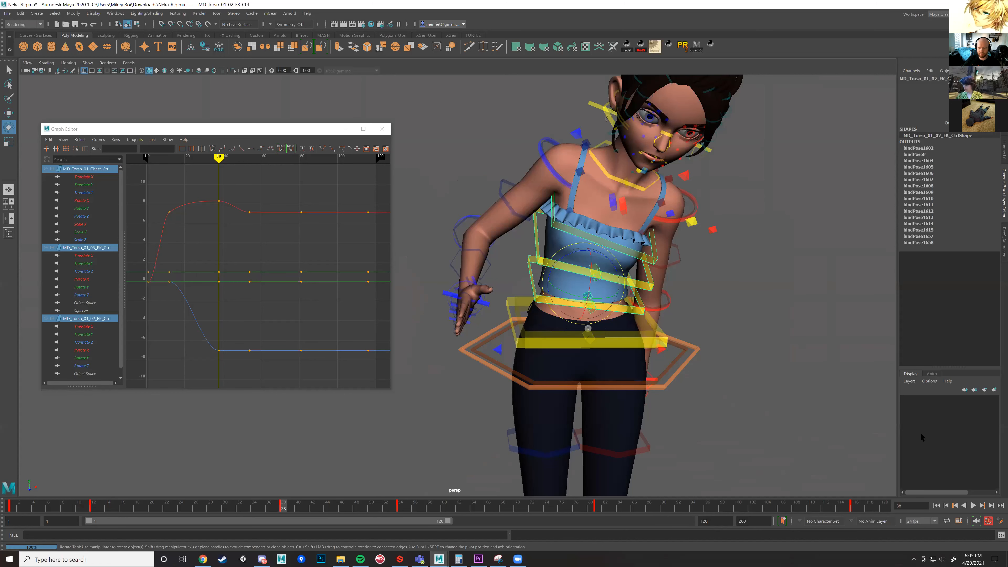
right_click_drag(678, 447, 561, 460, "alt")
left_click_drag(381, 508, 865, 508, "shift")
right_click(866, 507)
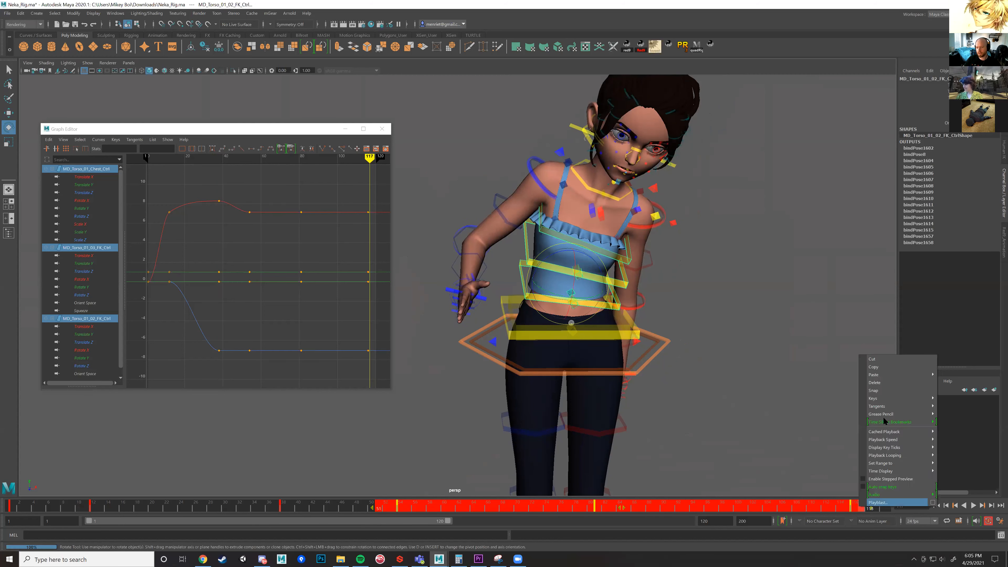
left_click(875, 383)
left_click(286, 509)
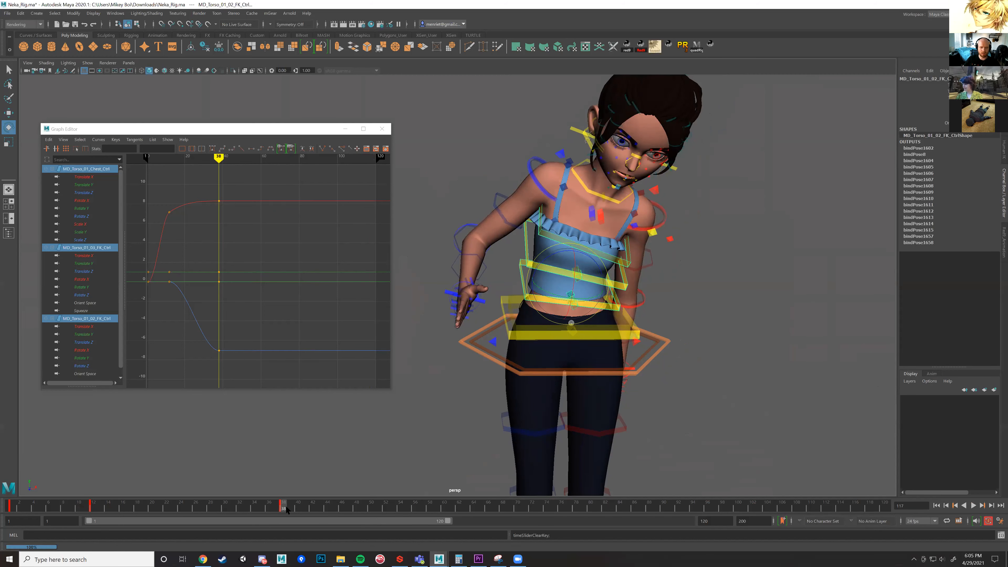
left_click_drag(391, 508, 871, 508, "shift")
right_click(807, 510)
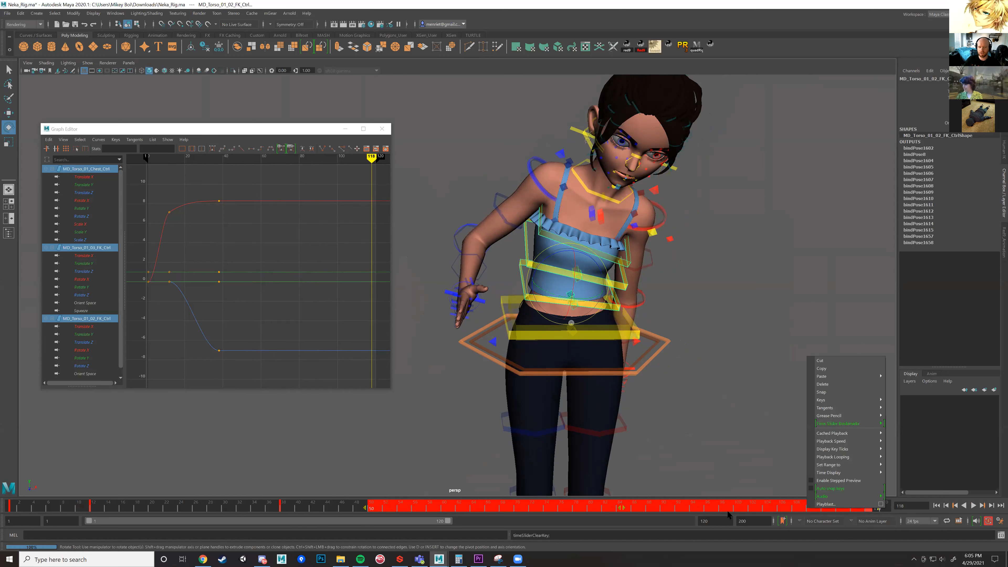
Rotate the torso controls further at frame 38, to about -10 on Rotate Z, and key them at frame 63.
left_click_drag(328, 510, 283, 510)
left_click_drag(586, 254, 510, 362)
key("alt+v")
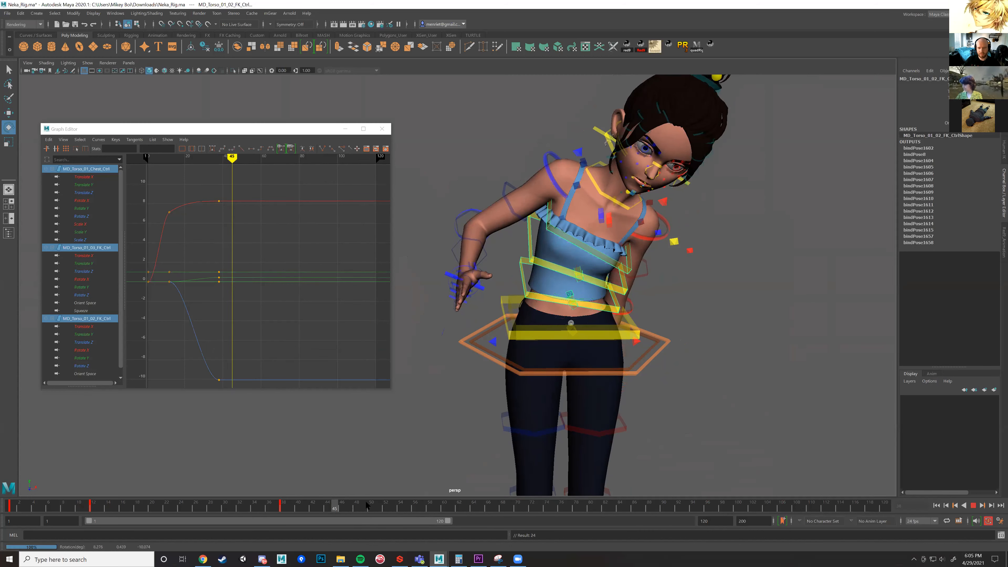
left_click_drag(474, 504, 468, 503)
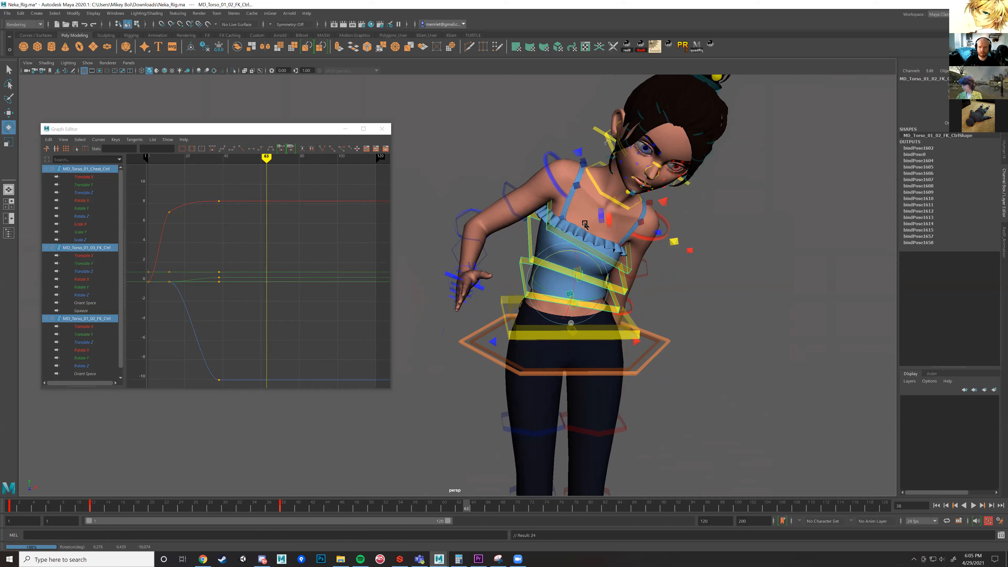
scroll(644, 288, "down", 3)
left_click_drag(711, 262, 650, 251, "alt")
key("s")
Select the neck control MD_Neck_01_02_FK_Ctrl and key it at frames 51 and 63.
scroll(661, 247, "up", 3)
left_click(521, 247)
left_click_drag(515, 290, 502, 303)
key("ctrl+z")
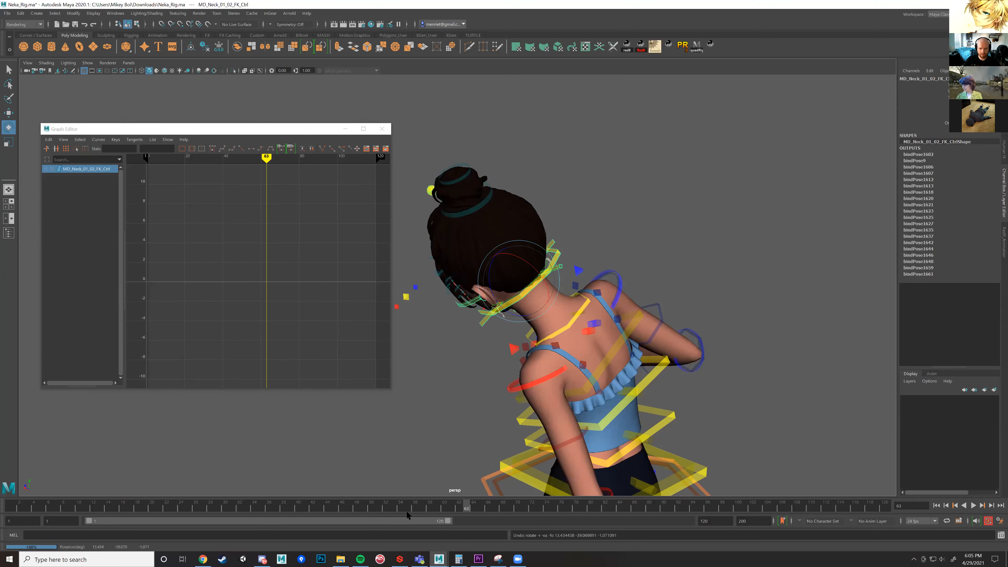
key("s")
left_click(376, 511)
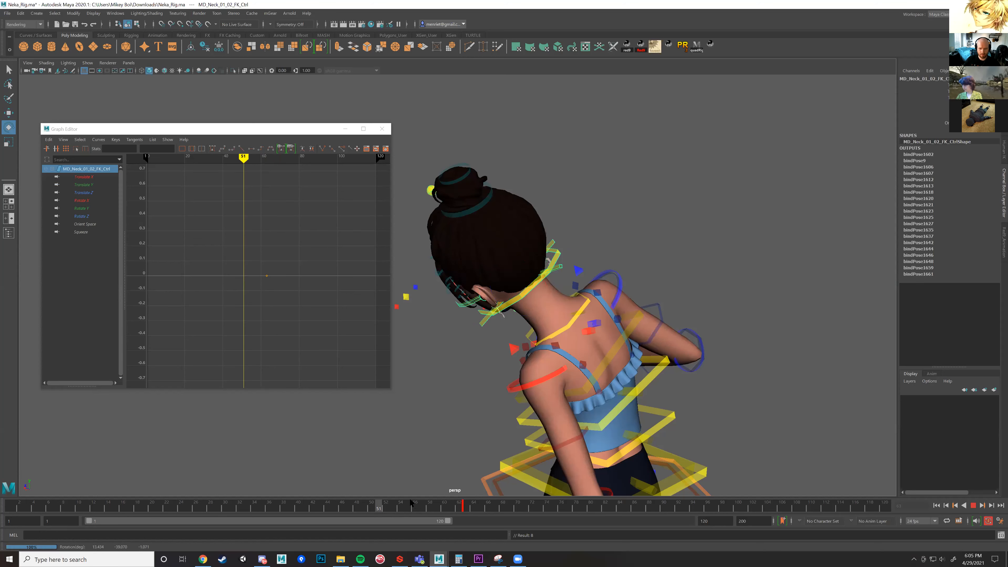
key("period")
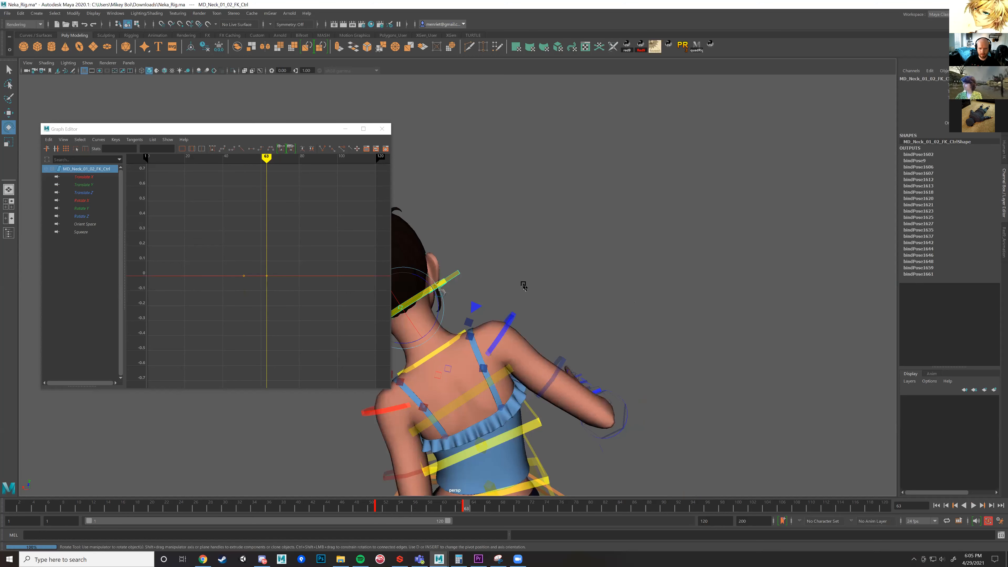
Turn the head over the shoulder at frame 63 by rotating the neck control to about -50 on Rotate Y.
left_click_drag(516, 287, 498, 275)
left_click(531, 331)
left_click(512, 272)
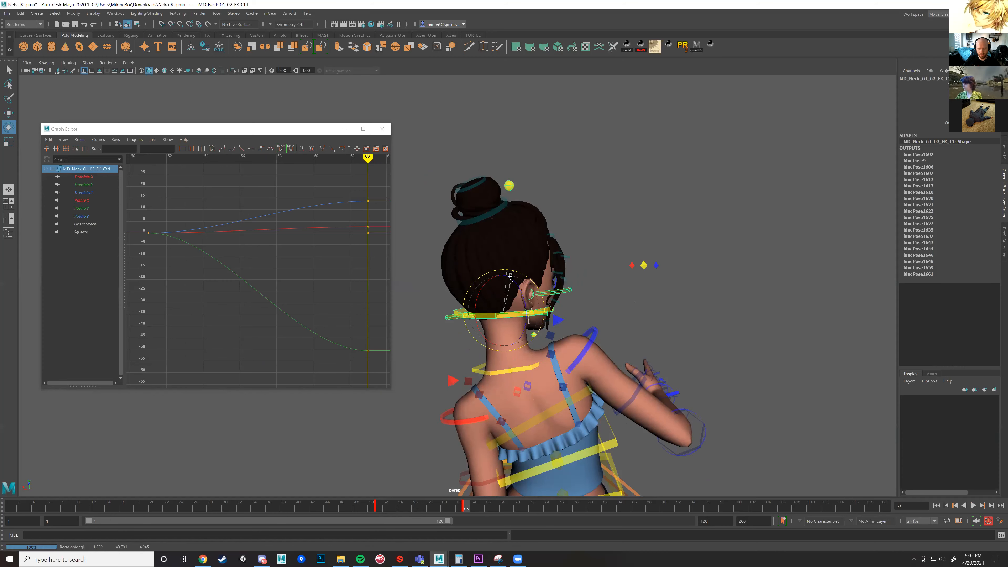
left_click_drag(566, 311, 489, 326, "alt")
key("bracketleft")
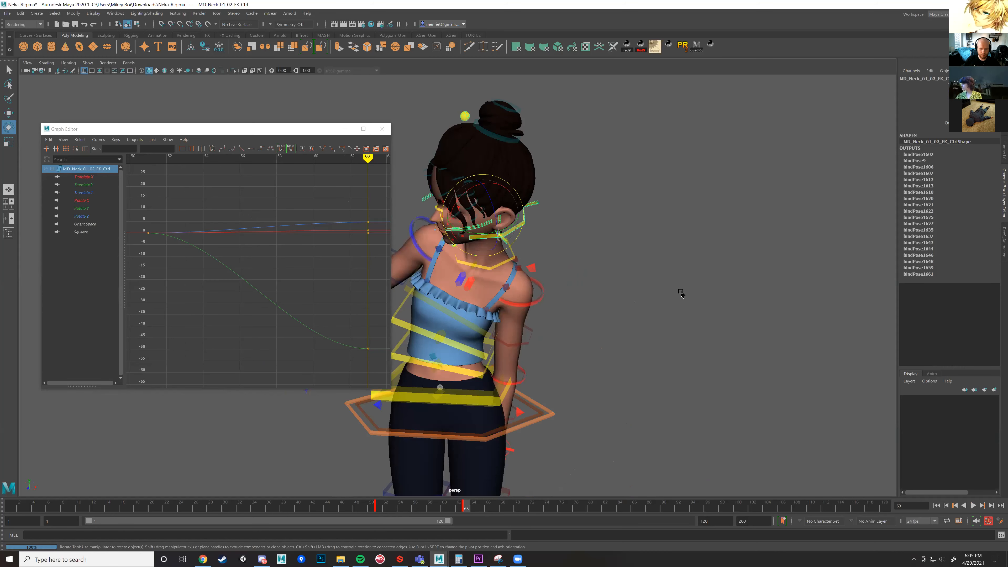
key("bracketleft")
Select the chest and both torso FK controls and key them at frames 63 and 54.
left_click(515, 279)
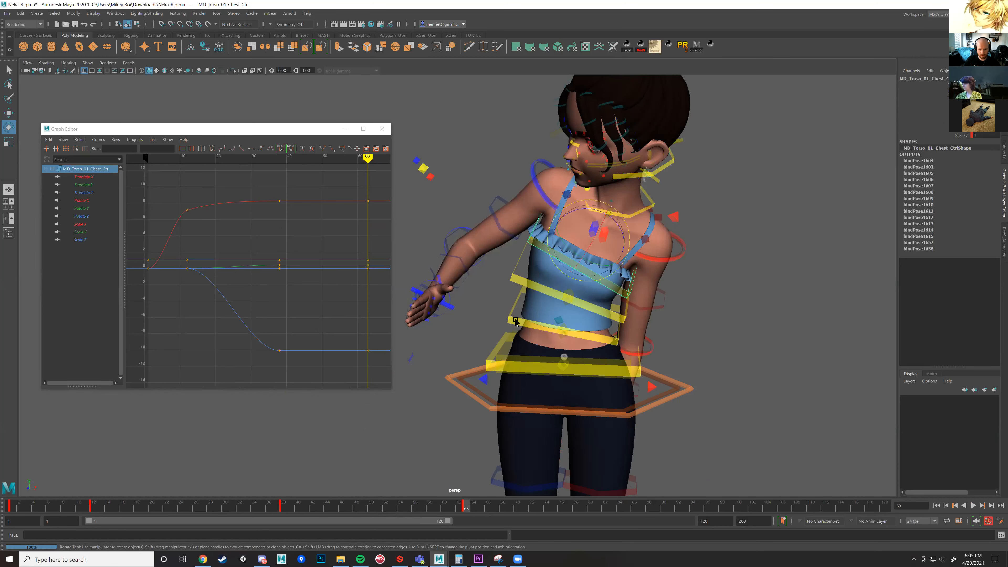
left_click(516, 320, "shift")
left_click(512, 321, "shift")
key("s")
left_click(402, 506)
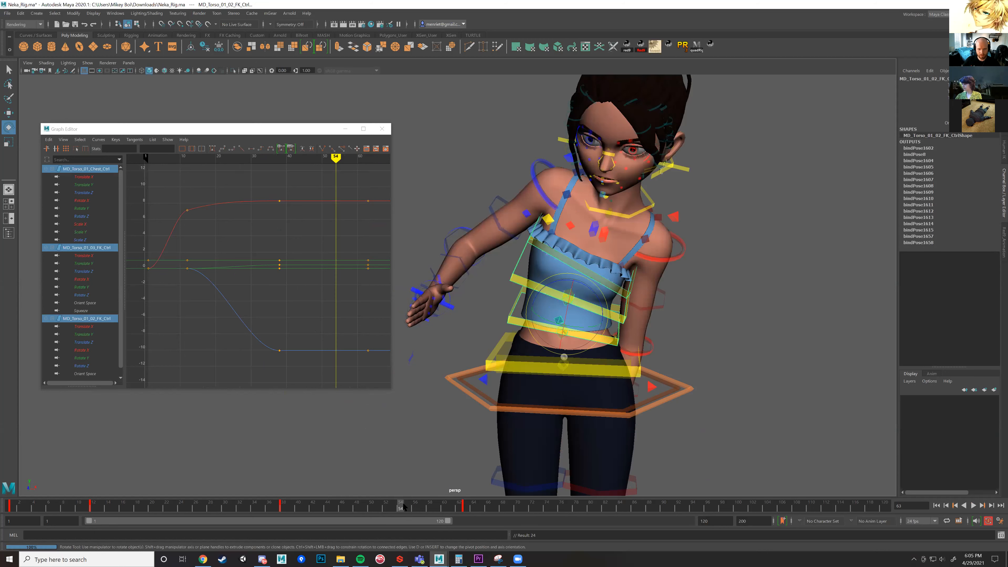
Rotate the torso controls at frame 63 so the upper body leans towards the opposite side.
left_click_drag(411, 508, 466, 508)
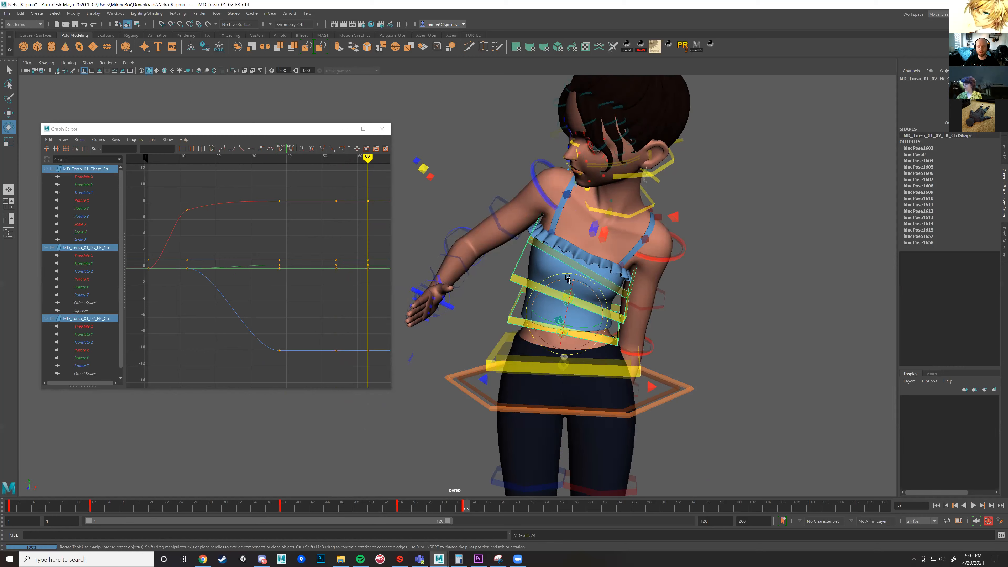
left_click_drag(558, 283, 579, 142)
left_click_drag(581, 284, 576, 284)
Rotate the neck control at frame 63 to about -32 on Rotate X and -60 on Rotate Y, and key it.
left_click(542, 128)
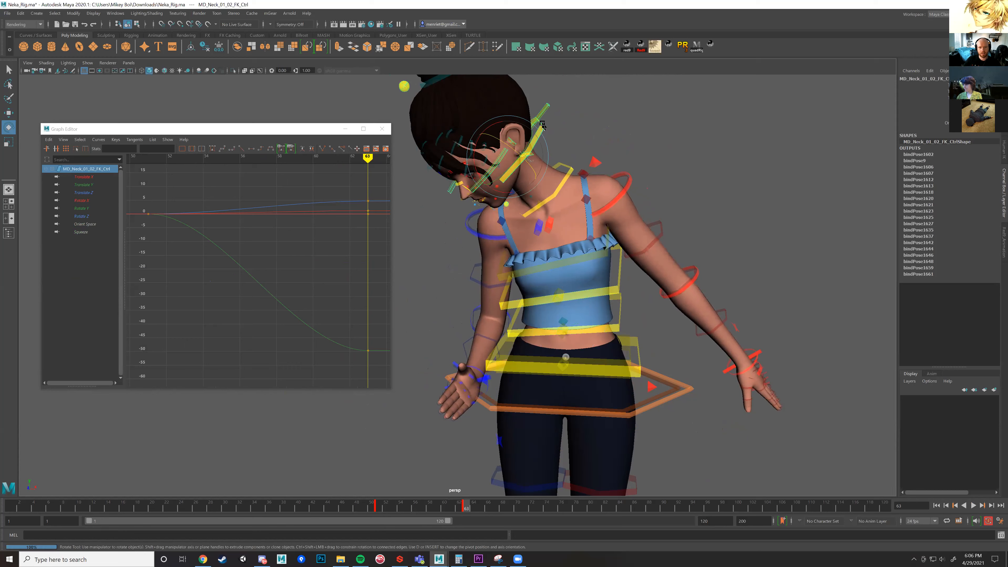
scroll(517, 130, "down", 1)
left_click_drag(509, 138, 536, 148)
key("s")
mouse_move(463, 507)
left_mouse_down()
mouse_move(402, 506)
mouse_move(477, 510)
mouse_move(360, 511)
mouse_move(459, 508)
left_mouse_up()
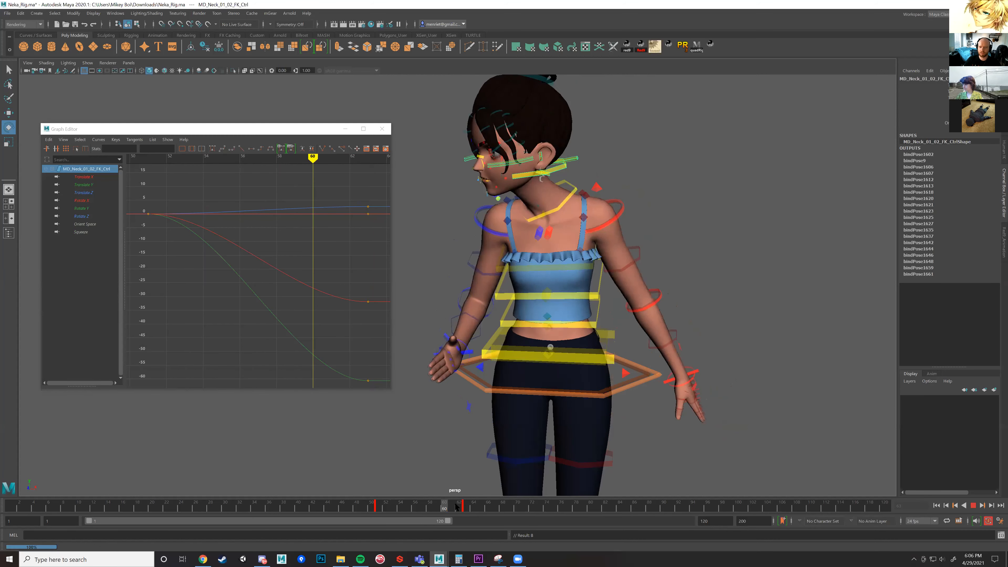
Shift COG_Ctrl sideways with keys at about 0.4 at frame 62 and about -0.26 at frame 54.
left_click(666, 393)
key("w")
key("s")
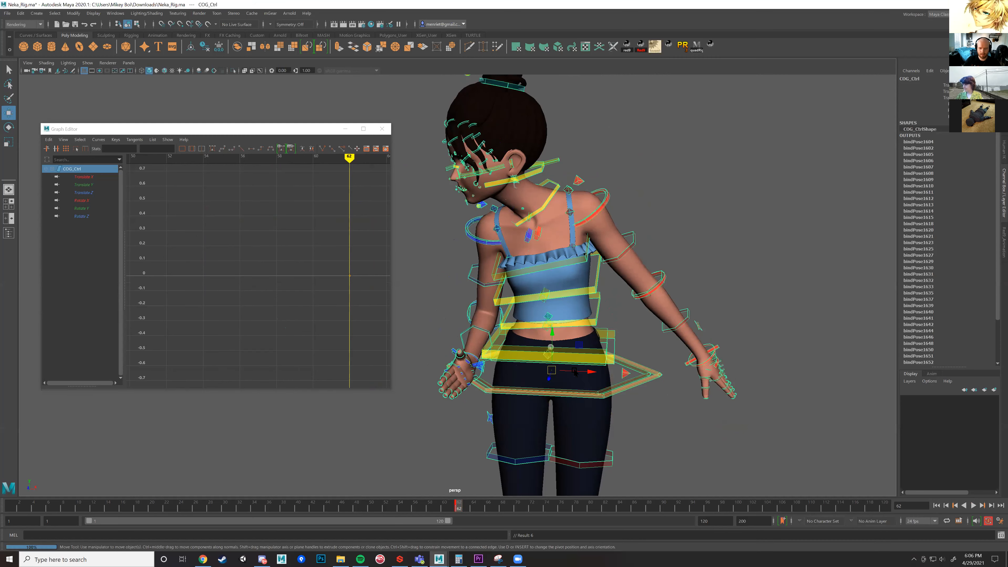
right_click_drag(576, 373, 515, 385, "alt")
left_click_drag(564, 372, 563, 327, "alt")
key("s")
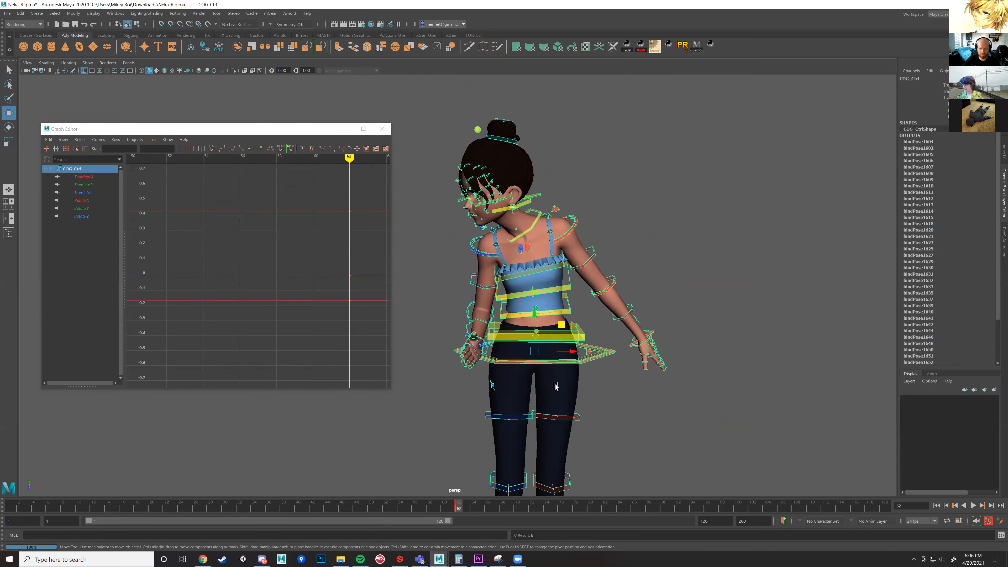
left_click(399, 509)
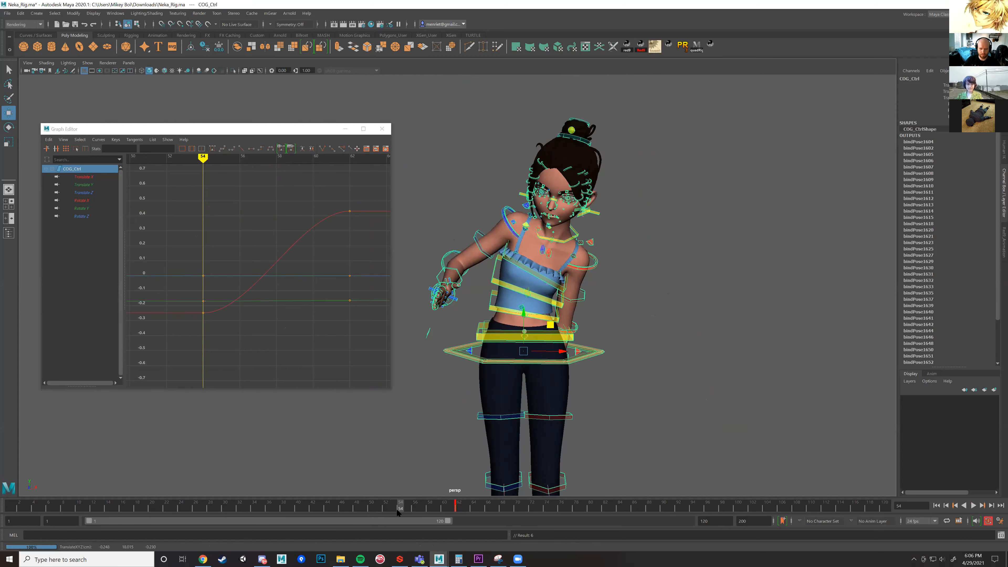
Play back the COG weight shift and leave the full-screen Rough_Animation_I.mov video in Discord.
key("alt+v")
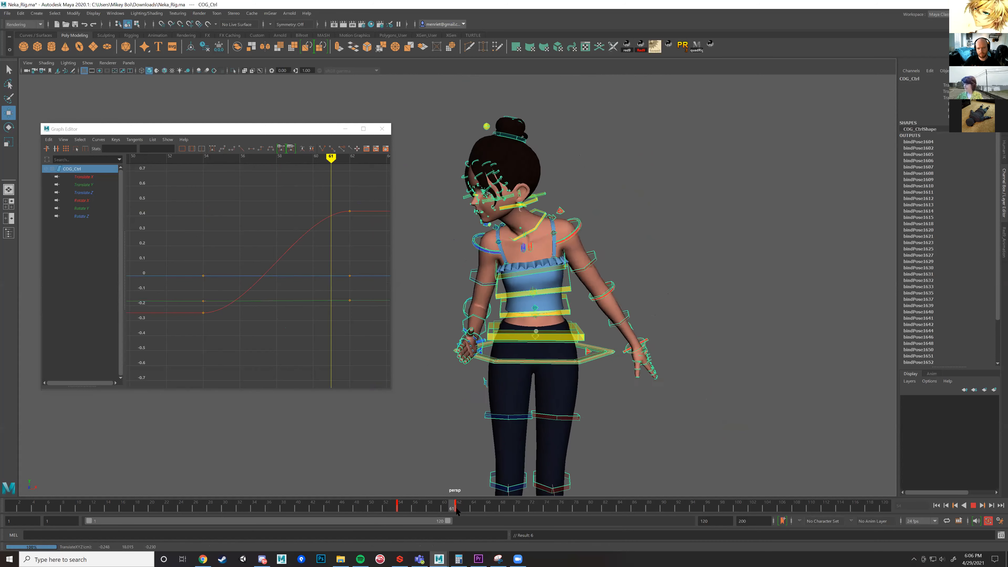
key("alt+v")
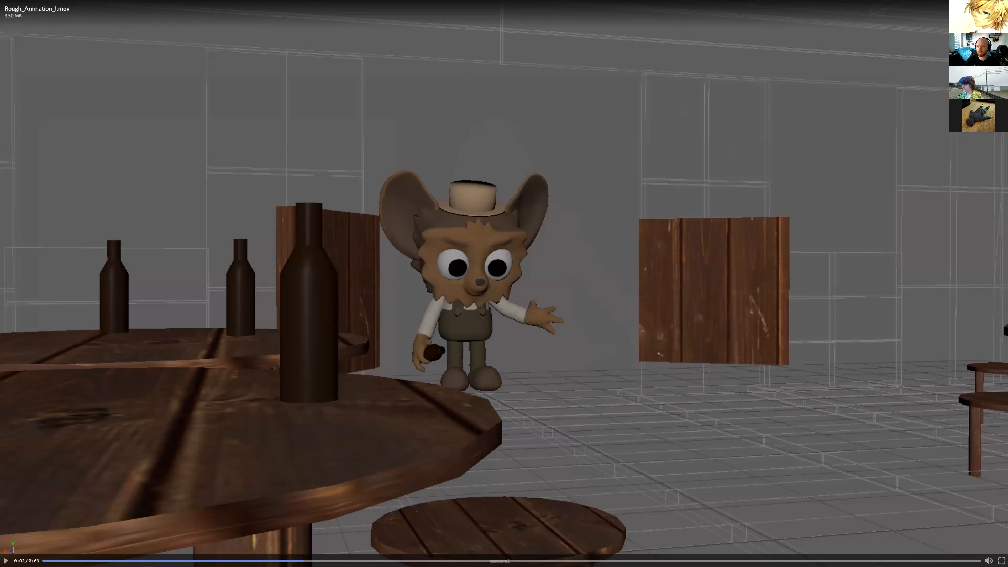
key("Escape")
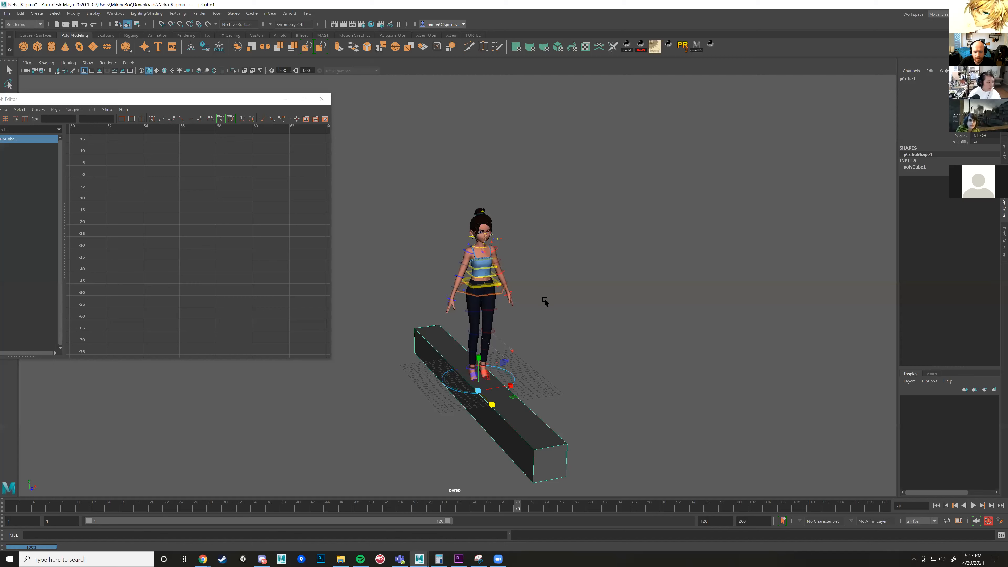
Lower the cube beneath the character's feet and enlarge it into a long floor, to about 722 in Scale Z.
left_click_drag(534, 290, 694, 354, "alt")
key("w")
left_click_drag(428, 296, 465, 355, "alt")
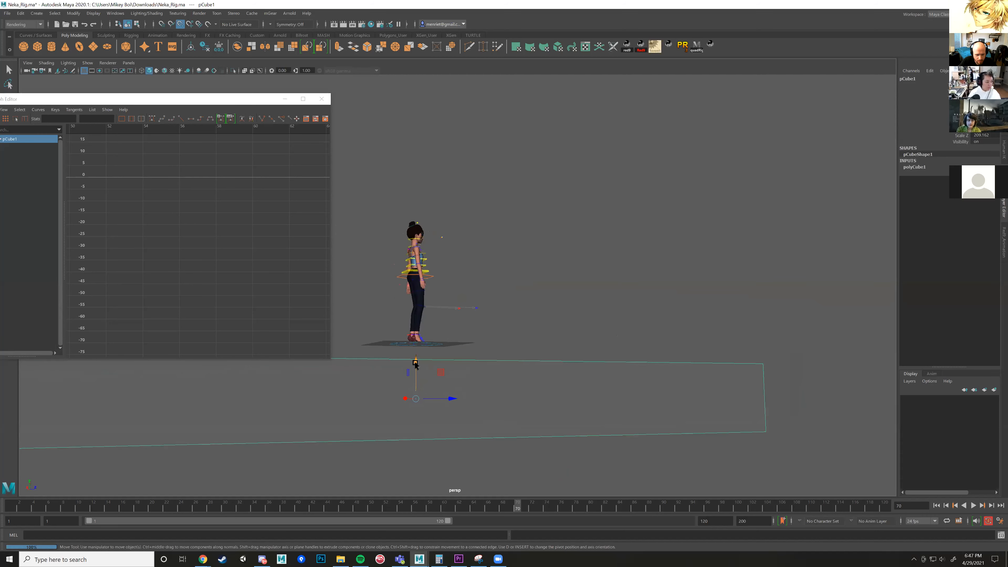
middle_click_drag(465, 355, 497, 367)
left_click_drag(417, 305, 493, 277)
scroll(421, 336, "up", 3)
key("r")
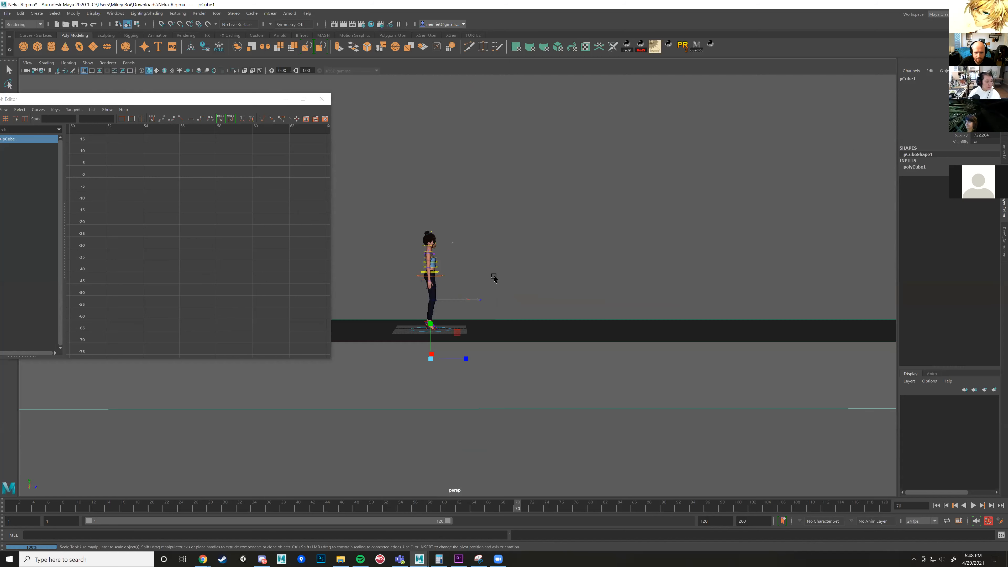
left_click(500, 272)
Close the Graph Editor and reopen it beside the side view of the character.
scroll(500, 273, "up", 4)
middle_click_drag(455, 305, 510, 305, "alt")
scroll(510, 306, "up", 1)
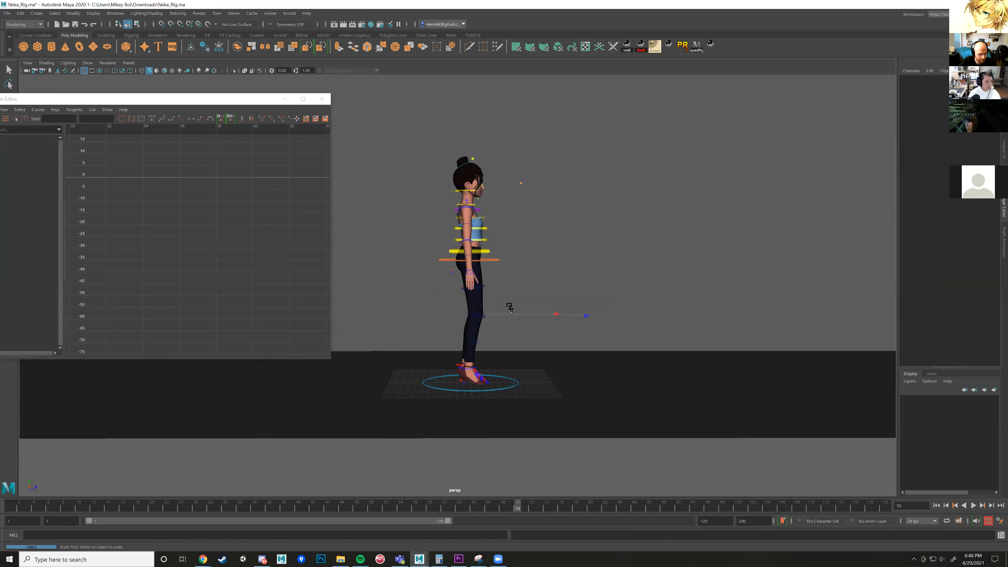
left_click_drag(510, 306, 500, 314, "alt")
left_click(320, 98)
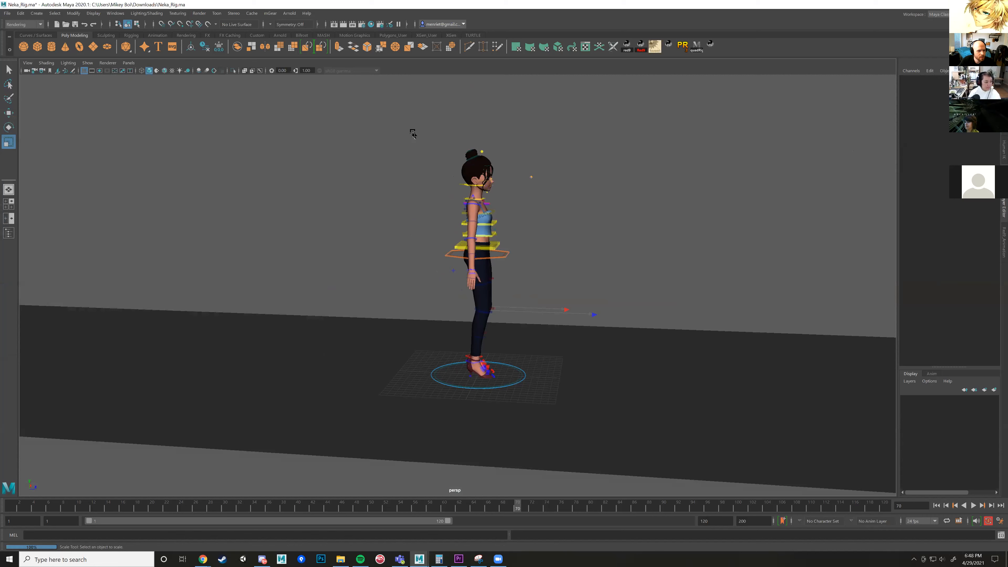
left_click(115, 13)
mouse_move(156, 61)
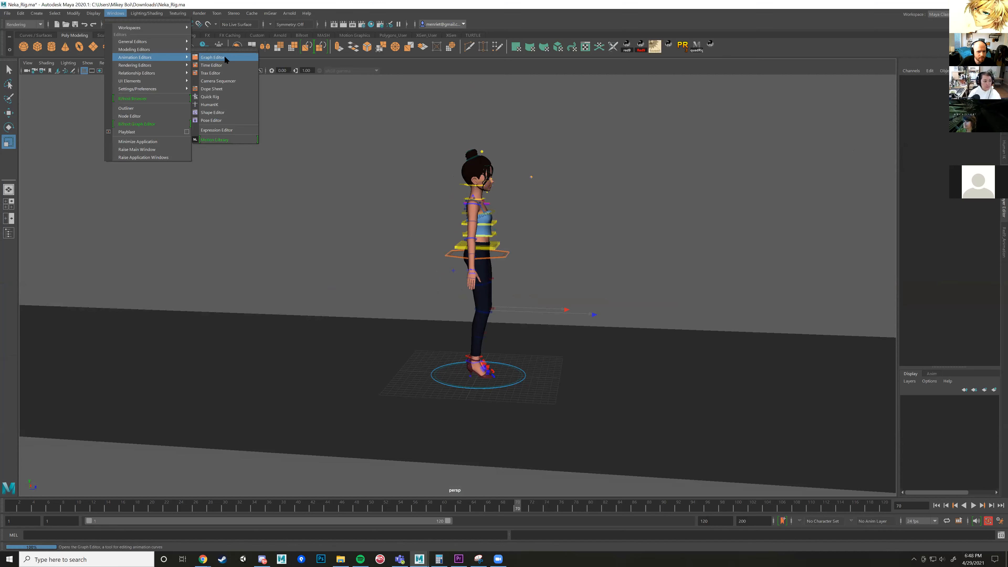
left_click(212, 58)
left_click_drag(193, 98, 228, 86)
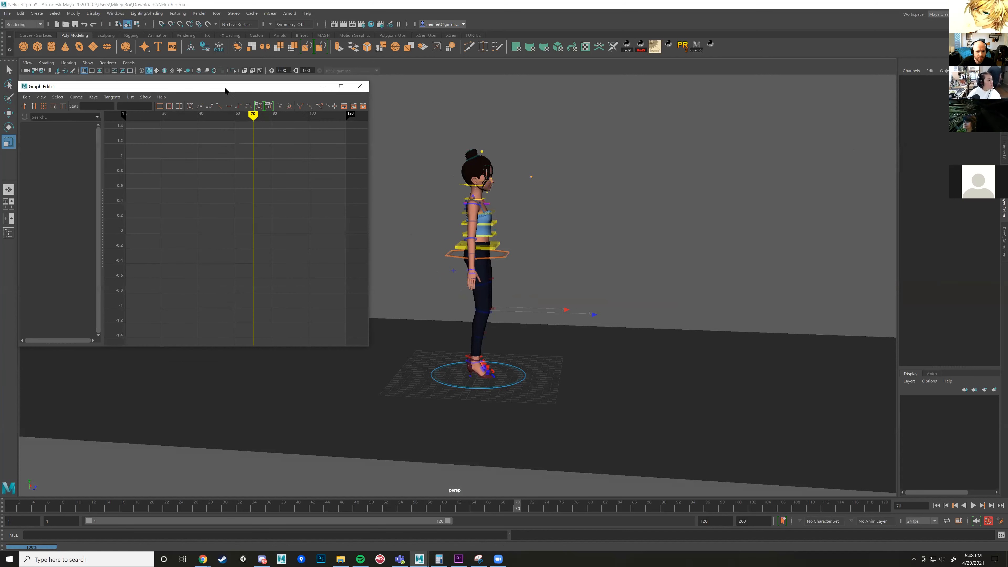
Select COG_Ctrl to show its animation curves.
scroll(512, 275, "up", 2)
middle_click_drag(551, 260, 526, 256, "alt")
scroll(512, 275, "up", 2)
left_click(464, 258)
left_click_drag(526, 256, 532, 245, "alt")
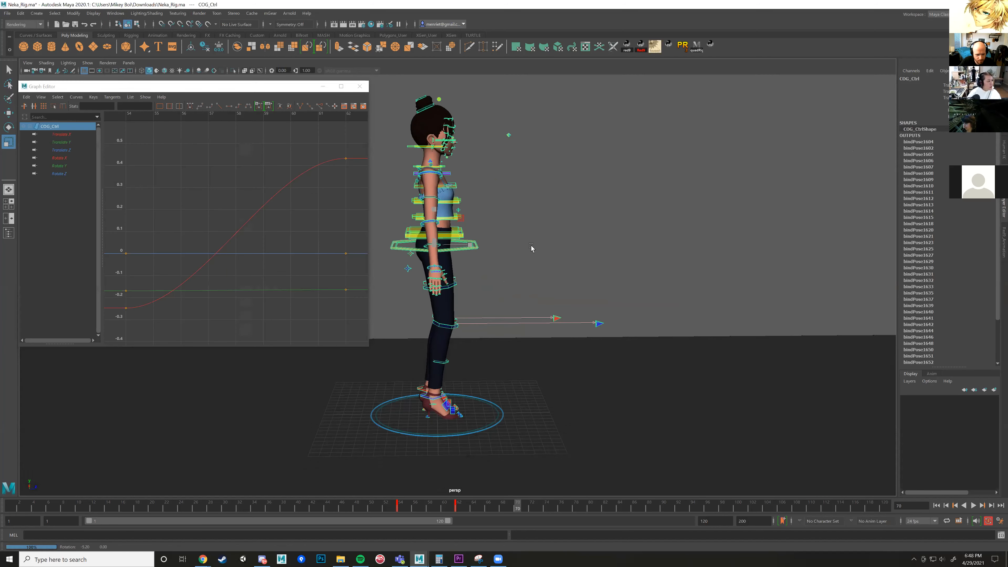
Put the floor cube on a new display layer and set that layer to Reference.
left_click_drag(487, 304, 594, 434, "alt")
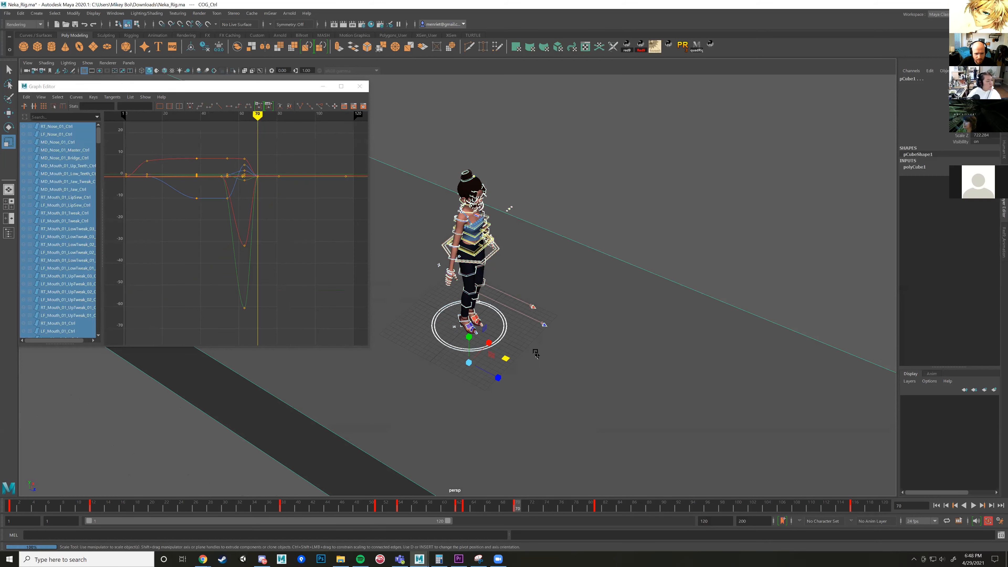
left_click(664, 309)
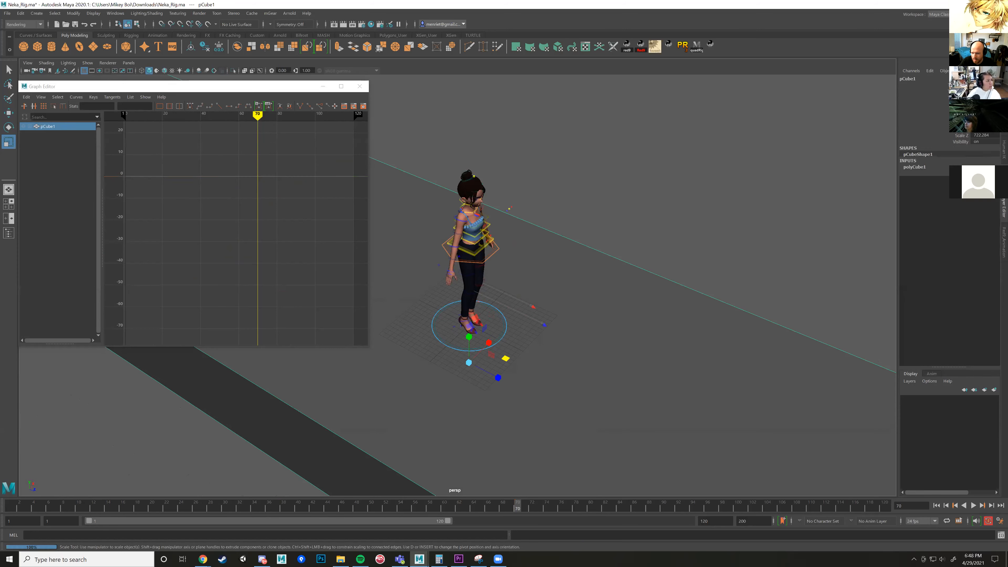
left_click(995, 390)
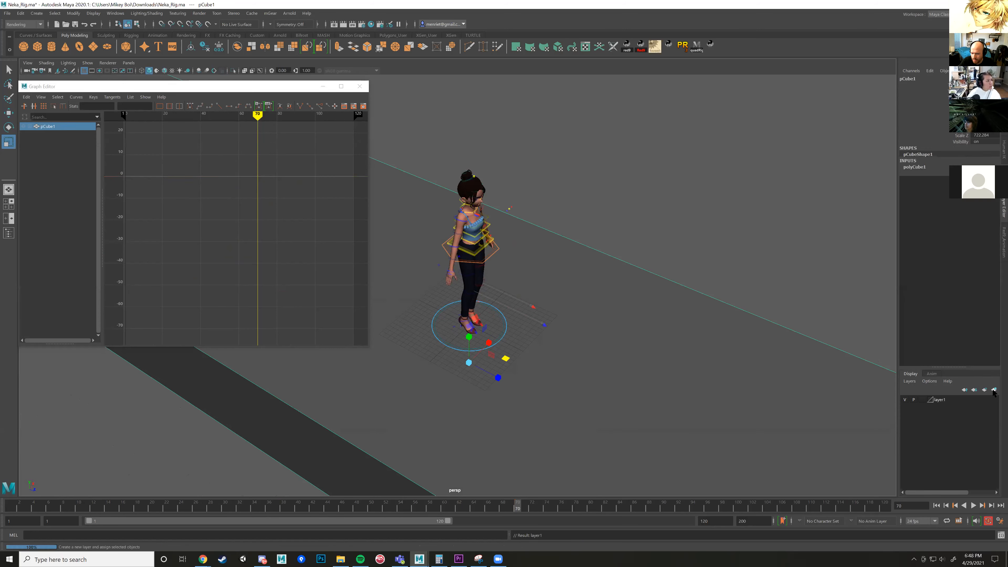
left_click(905, 400)
left_click(905, 401)
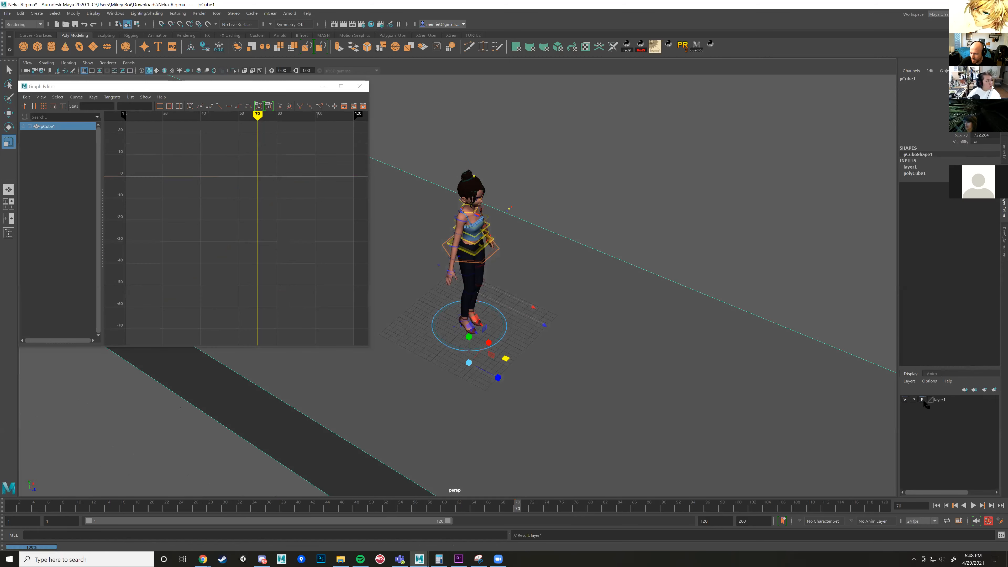
Delete the keys of all the character's controls from the timeline beyond frame 1 and return to frame 1.
left_click_drag(851, 409, 557, 389, "alt")
left_click_drag(550, 347, 567, 351, "alt")
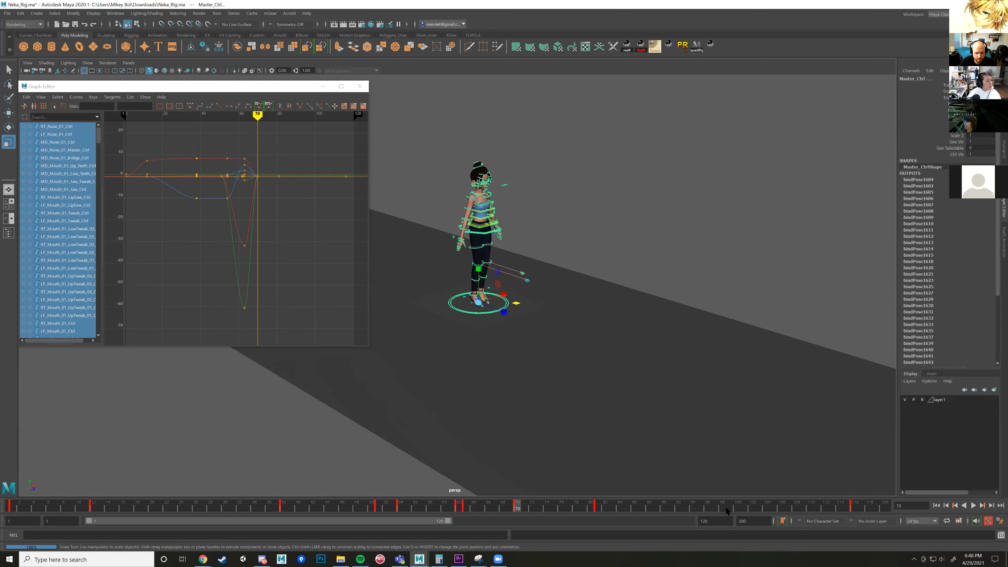
left_click_drag(865, 507, 44, 508, "shift")
right_click(46, 507)
left_click(70, 387)
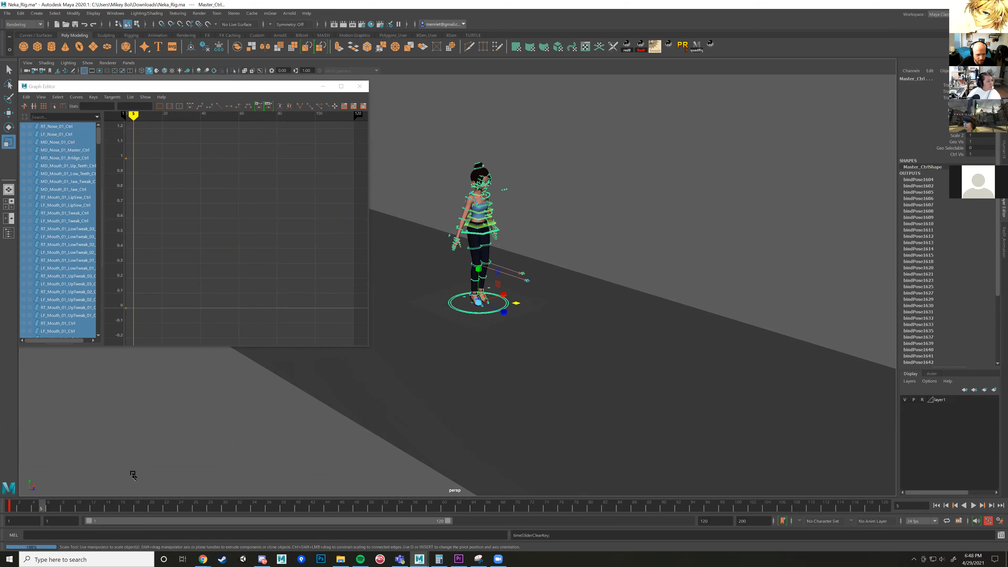
left_click(9, 509)
Move the right foot control RT_Leg_01_IK_Ctrl backward to begin a stride pose.
scroll(516, 348, "up", 3)
scroll(516, 348, "up", 6)
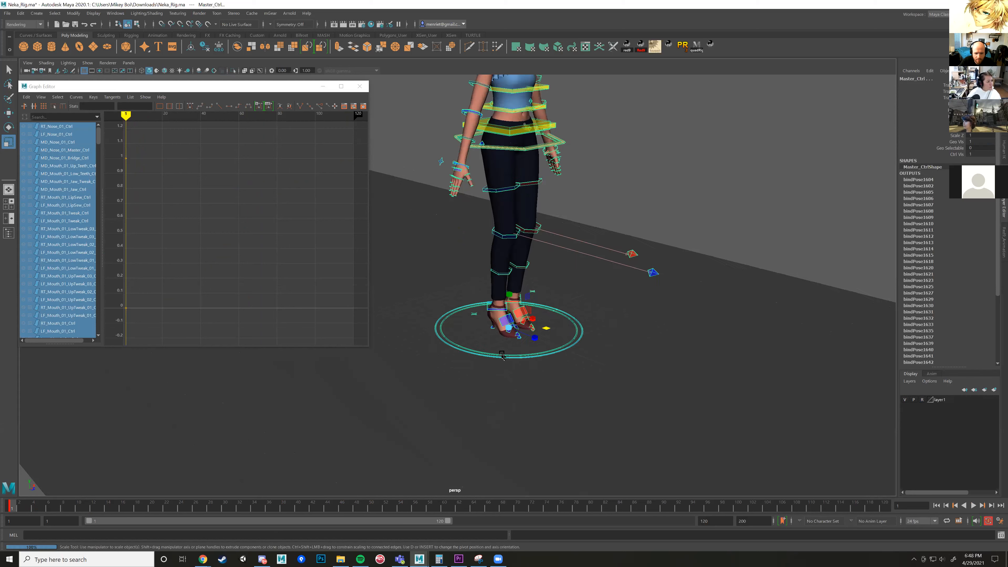
left_click(436, 387)
key("w")
left_click_drag(483, 384, 449, 377)
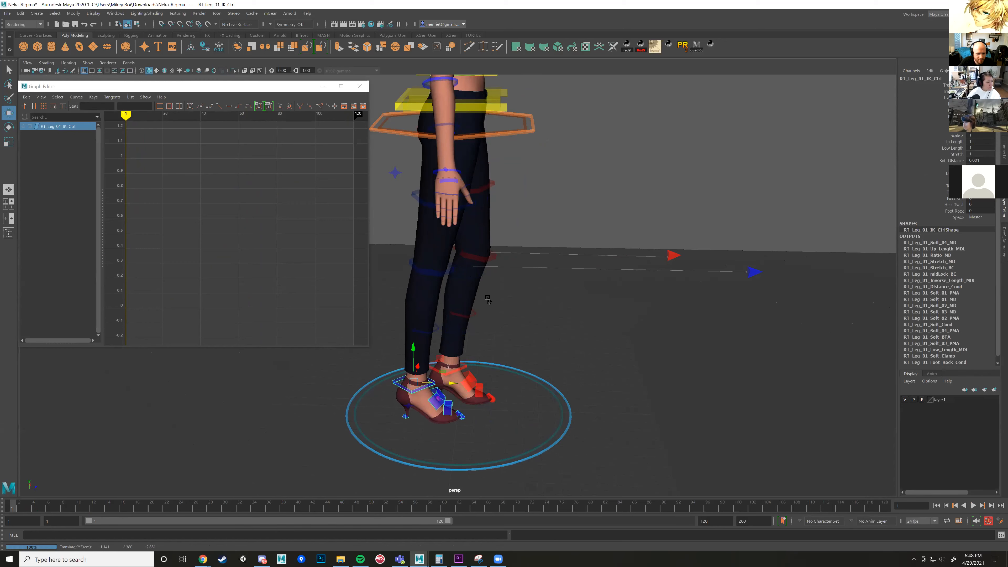
Lower the COG control slightly and move the left foot control LF_Leg_01_IK_Ctrl forward into a stride.
left_click(526, 138)
scroll(526, 138, "down", 3)
left_click_drag(455, 129, 454, 136)
left_click(412, 357)
left_click_drag(472, 362, 535, 350)
left_click(451, 350)
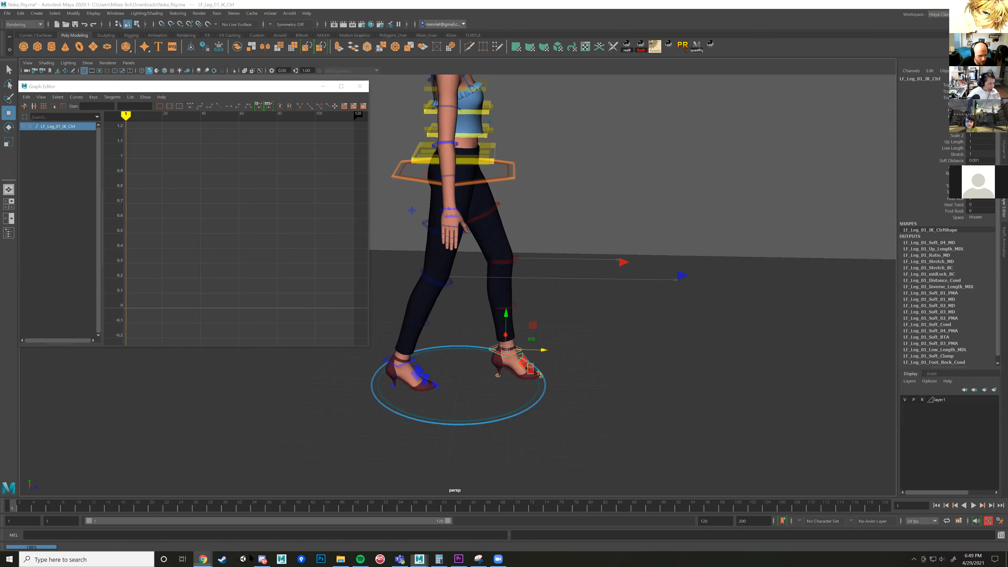
Switch to Chrome and enter "animator" as a search in a new tab.
mouse_move(203, 559)
left_click(314, 521)
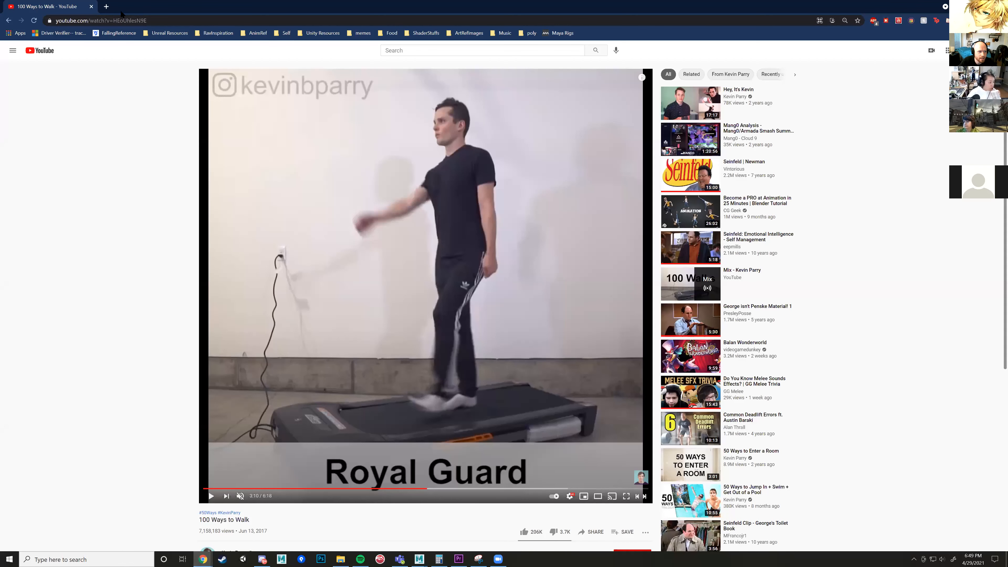
key("ctrl+t")
type("a")
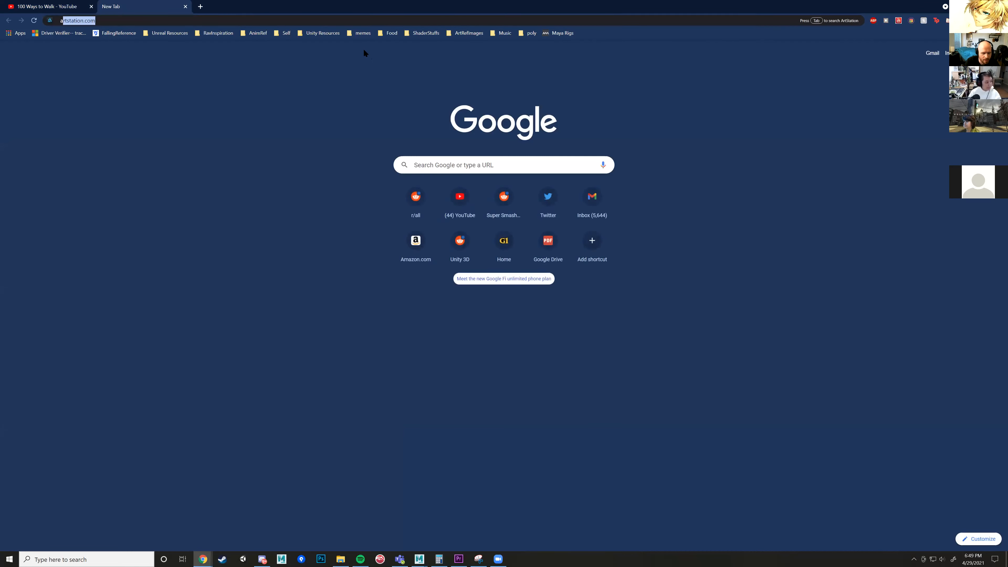
type("nimator")
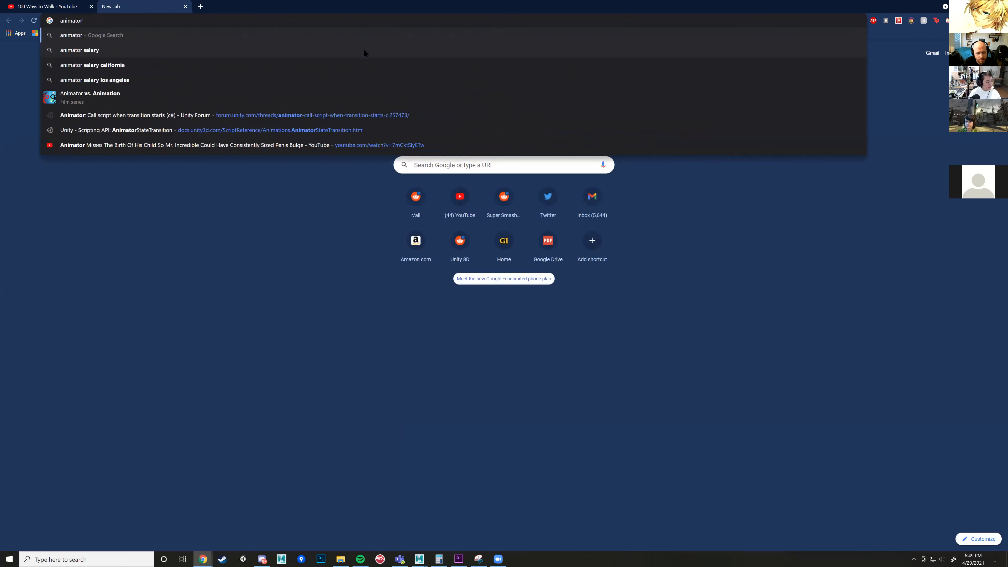
Search Google for "animator's survival kit walk cycle".
type("'s survival")
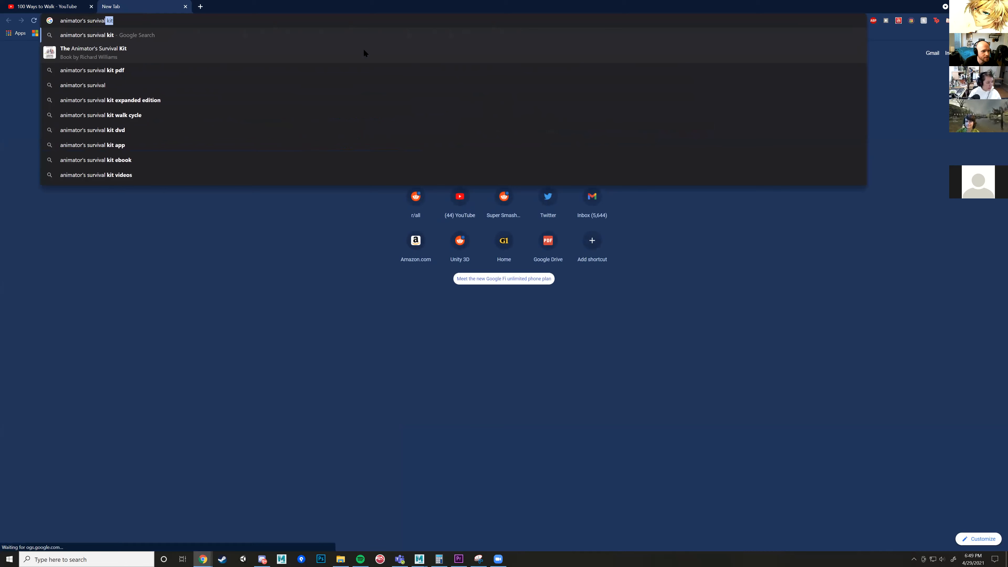
key("Down")
type("walk cycle")
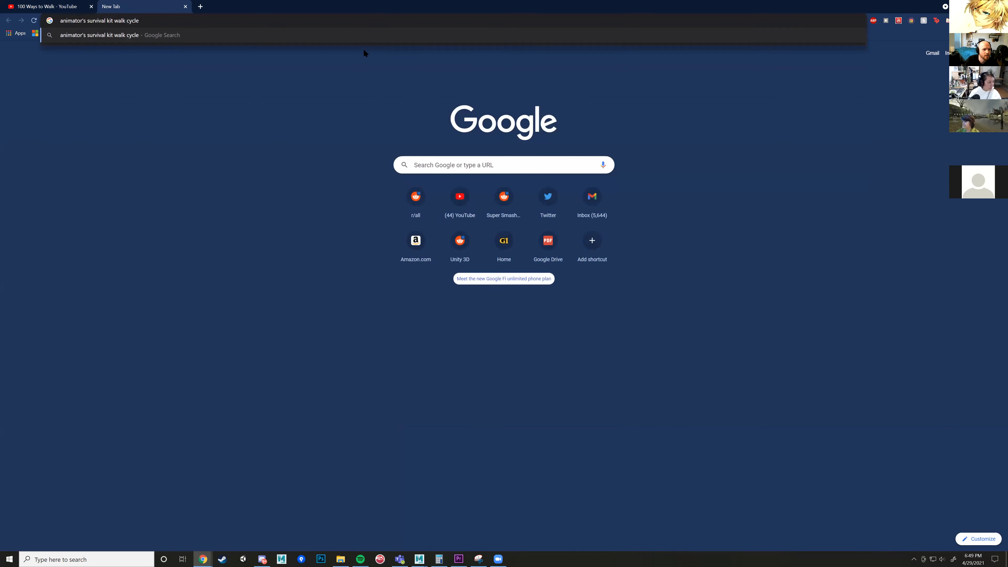
key("Return")
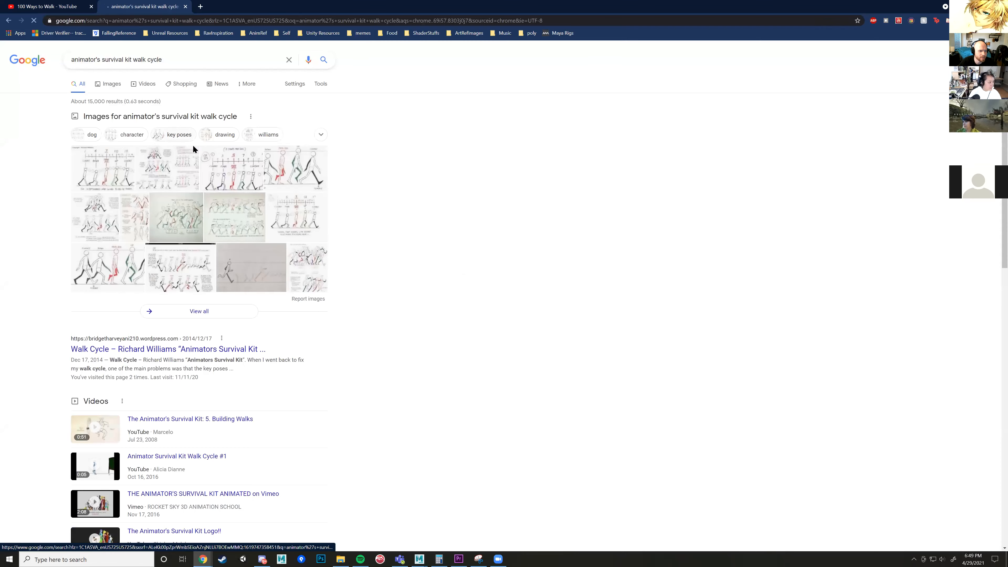
Preview the Richard Williams walk cycle images and return to the first chart with the numbered contact, down, passing and up poses.
left_click(104, 167)
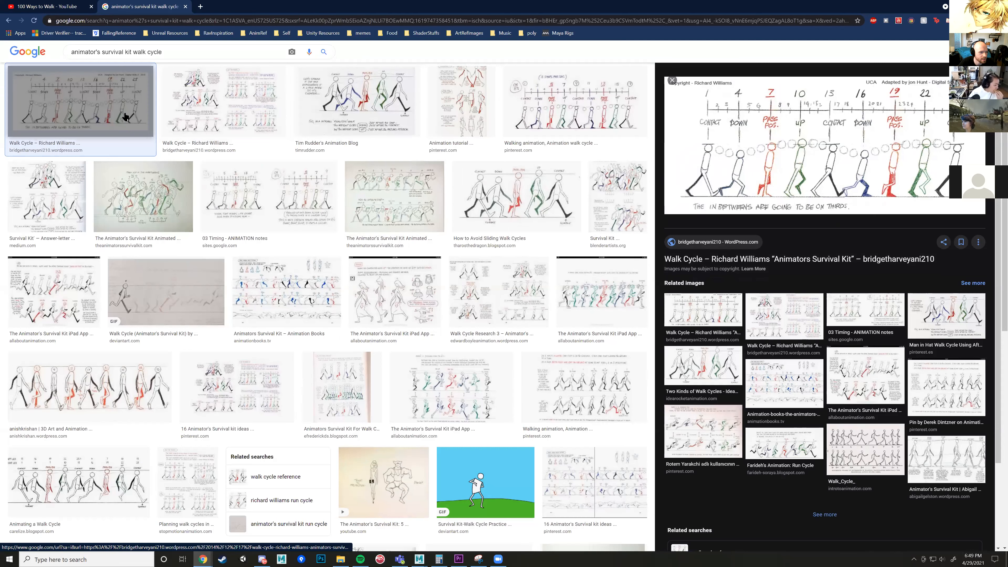
left_click(234, 117)
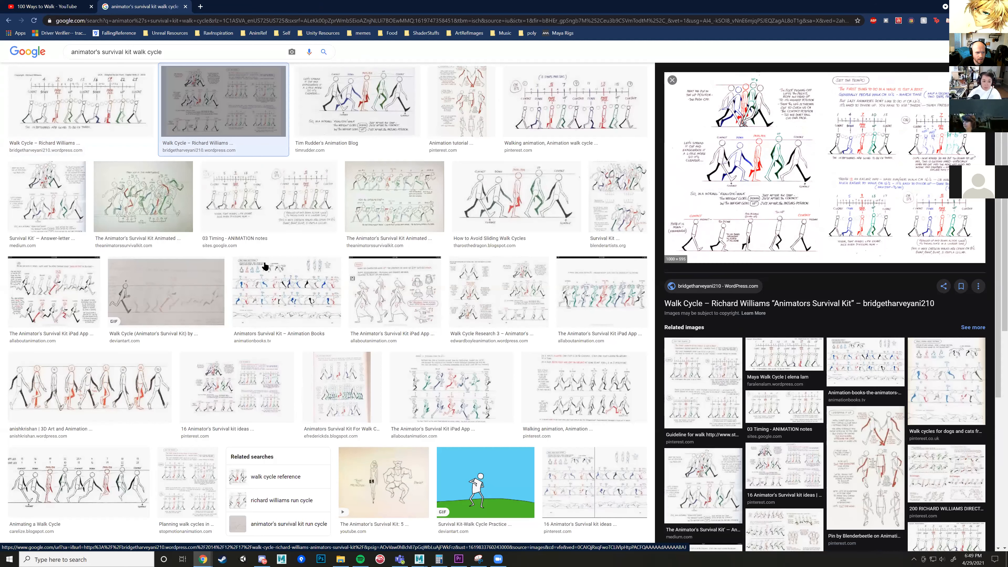
left_click(90, 101)
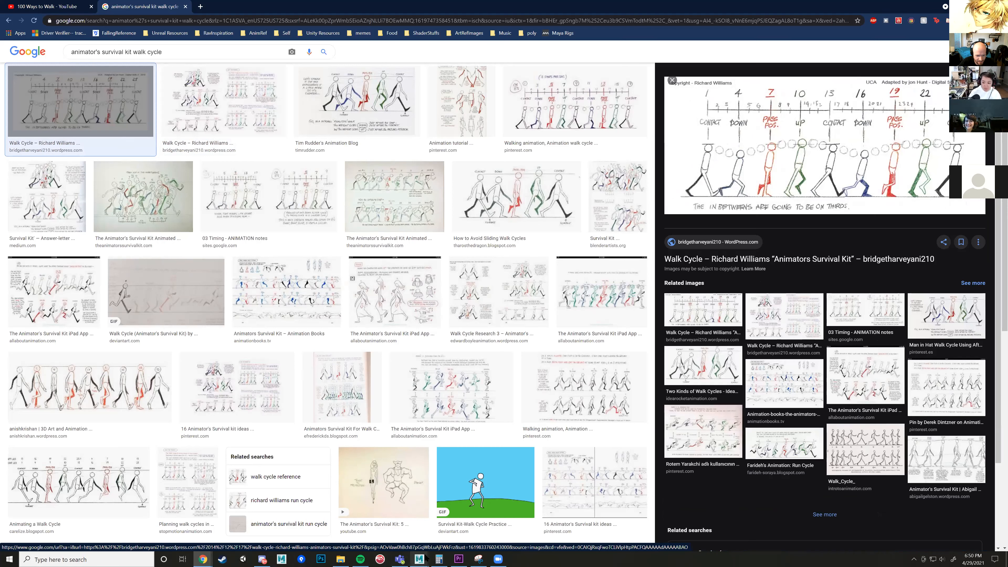
Switch to the Maya rig scene and adjust the left foot's IK control for the walk's contact pose.
mouse_move(427, 559)
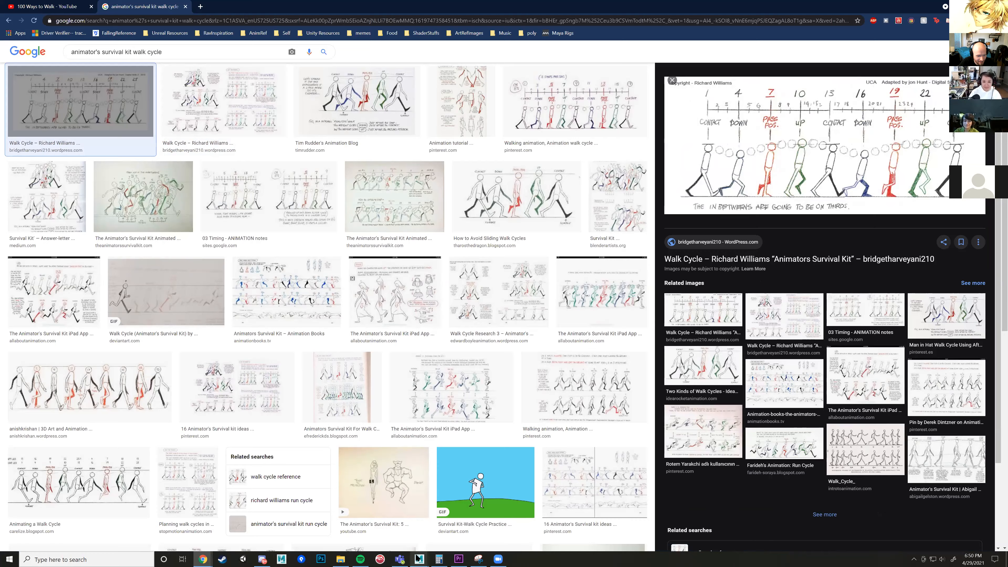
left_click(420, 559)
left_click(465, 528)
left_click_drag(534, 392, 503, 394, "alt")
left_click_drag(574, 383, 614, 349)
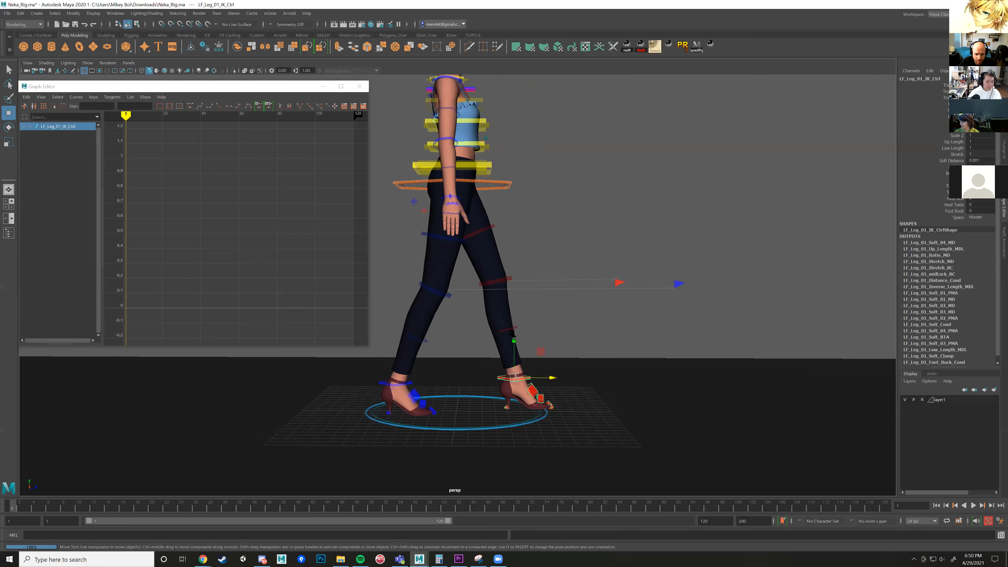
Lower the hips with the COG control so that the knees bend in the contact pose.
middle_click_drag(512, 333, 530, 344, "alt")
left_click(530, 204)
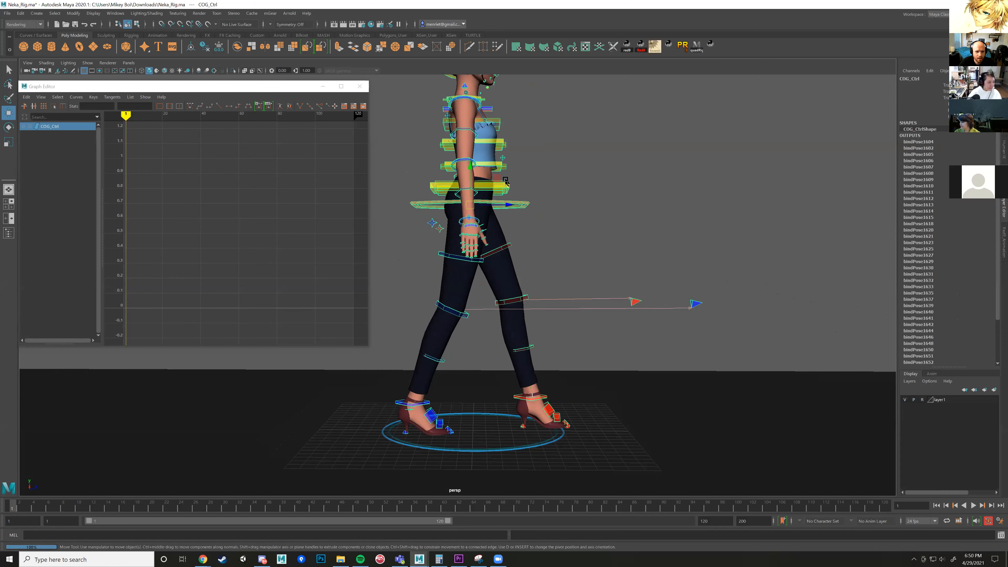
left_click_drag(493, 188, 492, 195, "alt")
middle_click_drag(492, 195, 491, 230, "alt")
mouse_move(491, 230)
left_mouse_down("alt")
mouse_move(493, 213)
mouse_move(503, 227)
left_mouse_up("alt")
left_click_drag(544, 380, 545, 388, "alt")
middle_click_drag(544, 387, 533, 341, "alt")
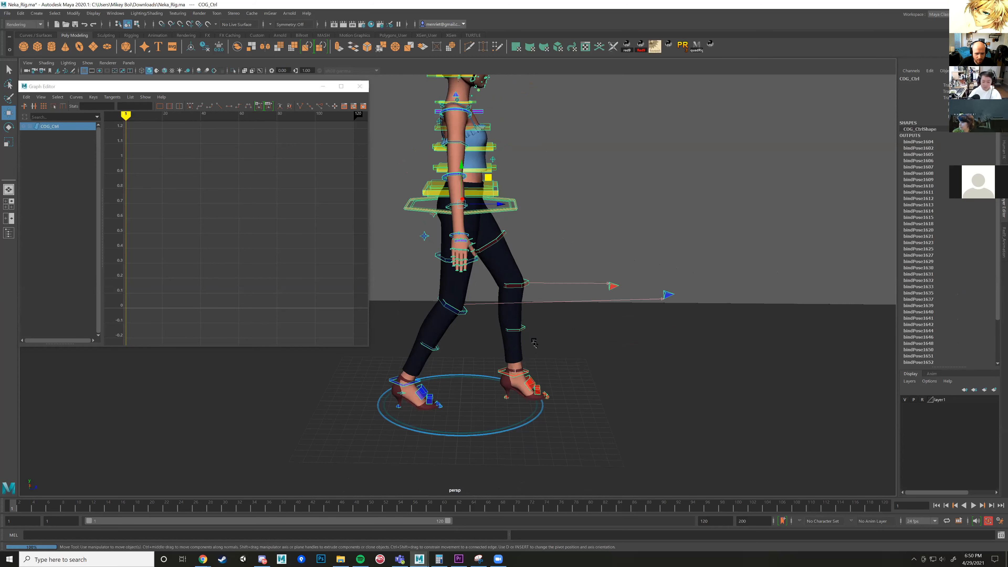
left_click_drag(534, 342, 532, 349, "alt")
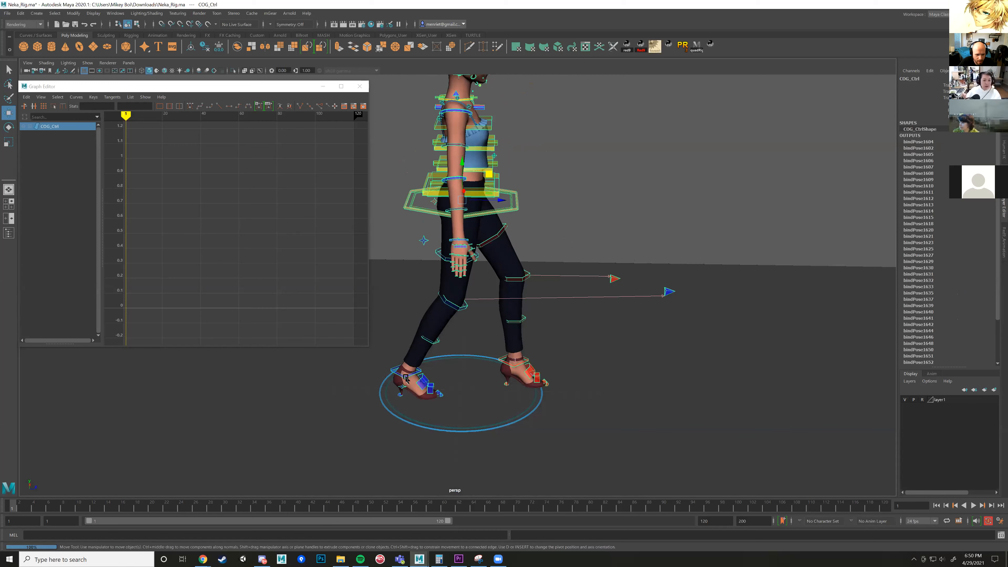
Move the right foot's IK control backward and the left foot's slightly forward, and key the left foot control at frame 1.
left_click(403, 378)
left_click_drag(443, 373, 433, 374)
left_click(506, 365)
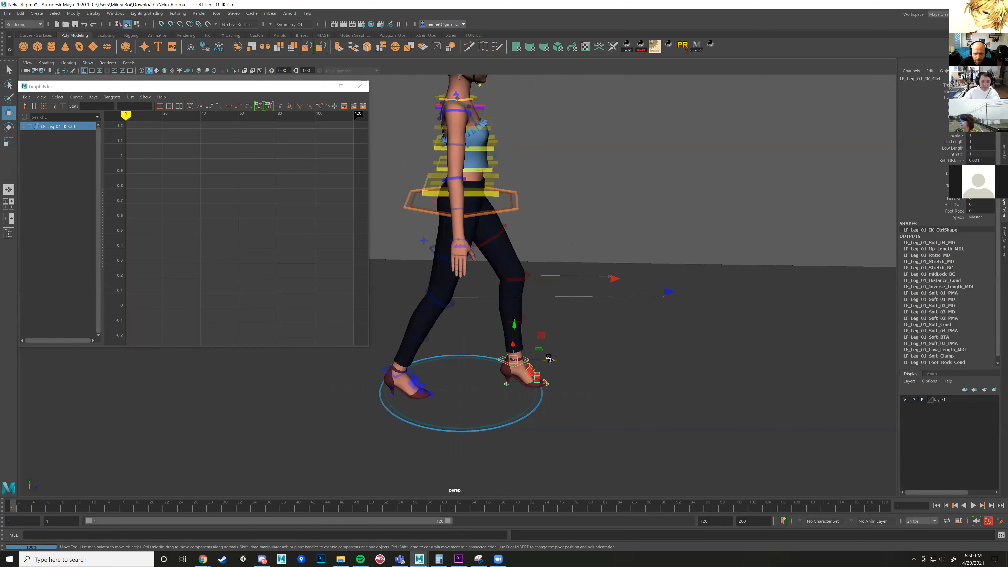
key("s")
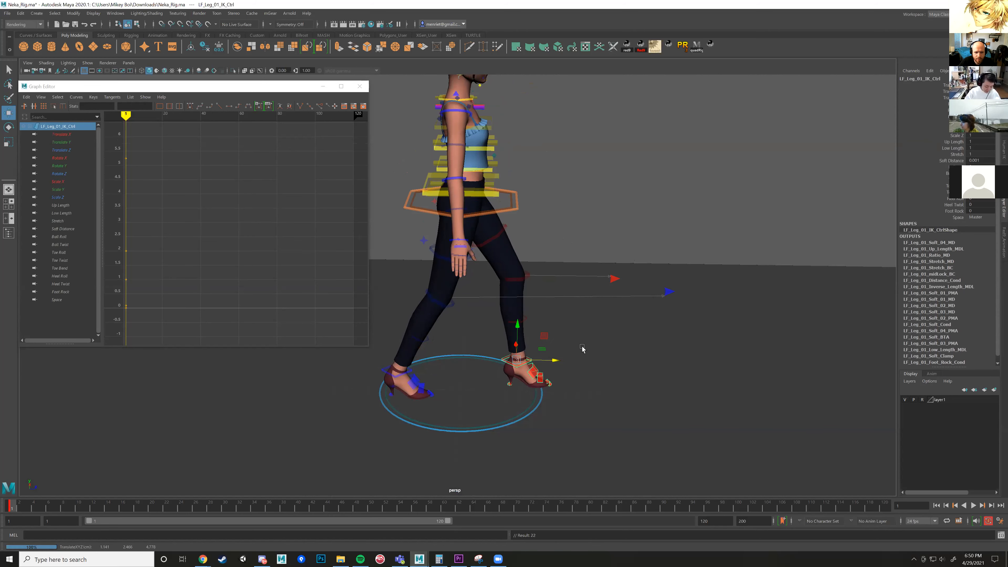
key("a")
Select all of the character's rig controls and key the contact pose at frame 1.
left_click_drag(566, 339, 534, 372, "alt")
middle_click_drag(478, 433, 479, 352, "alt")
right_click_drag(479, 352, 460, 313, "alt")
left_click_drag(409, 146, 659, 373)
left_click_drag(523, 326, 519, 371, "alt")
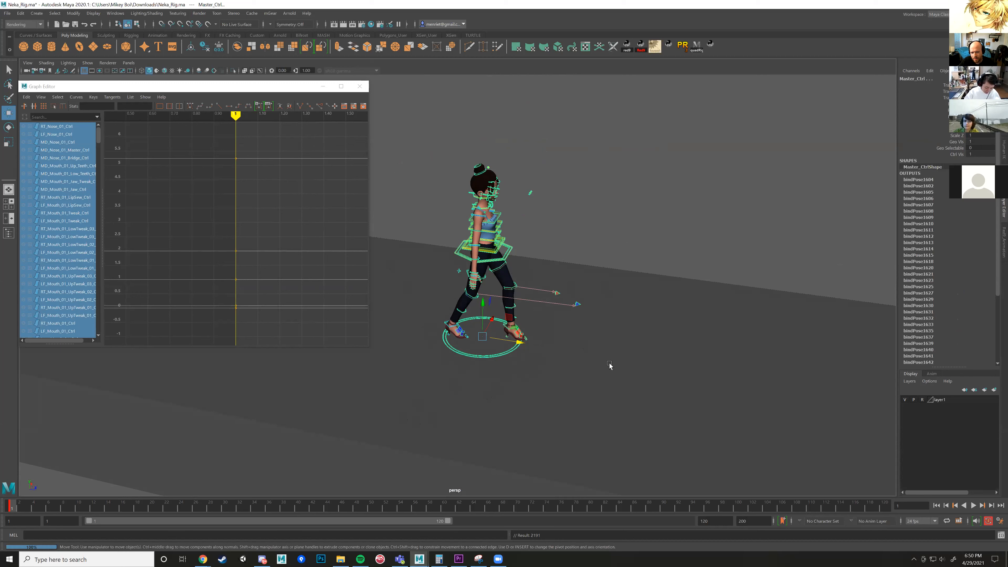
left_click_drag(417, 151, 635, 367)
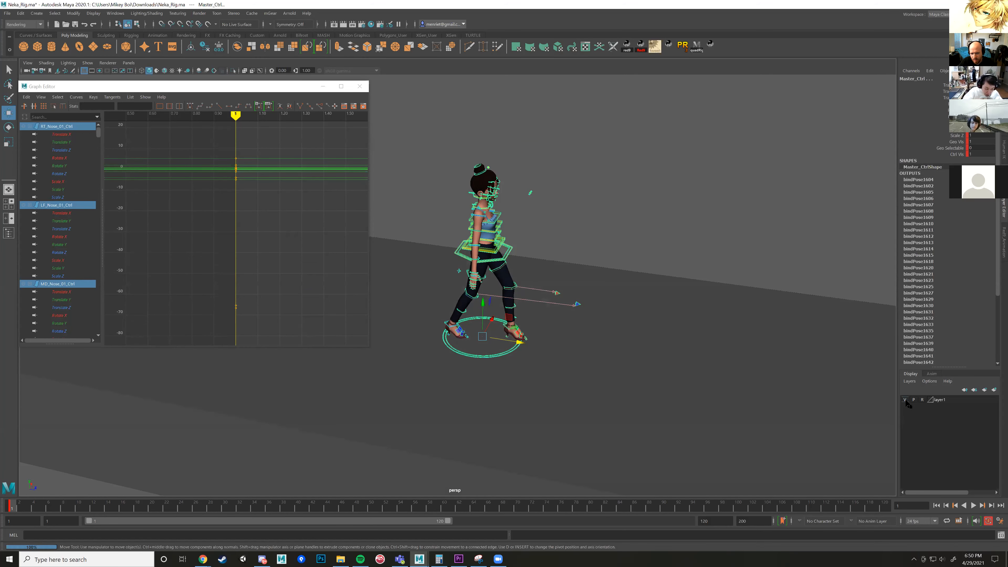
Toggle the visibility of layer1 back and forth and toggle the display of joints in the viewport.
left_click(906, 400)
left_click(906, 400)
left_click(905, 400)
left_click(906, 400)
left_click(905, 400)
left_click(905, 400)
left_click(87, 63)
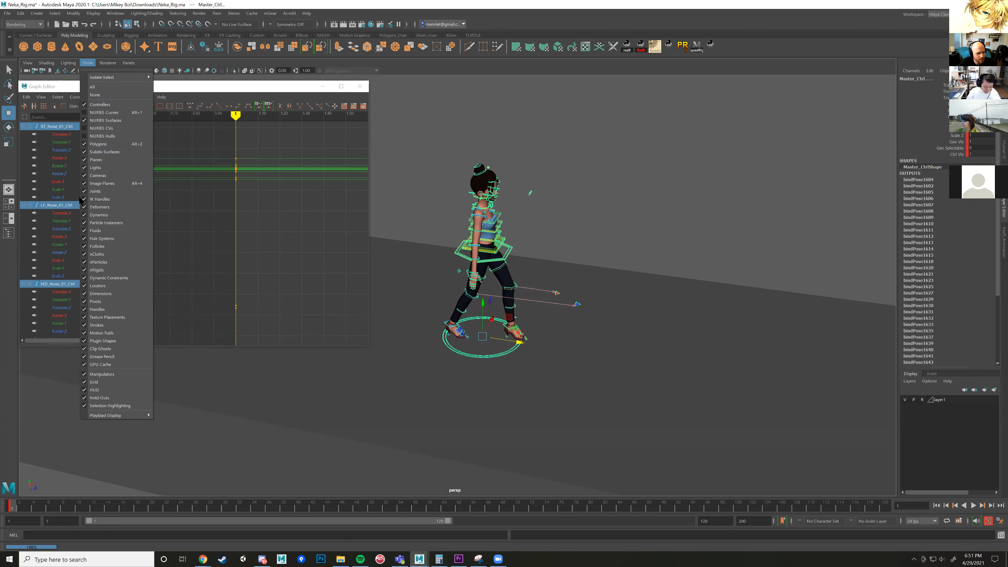
left_click(86, 191)
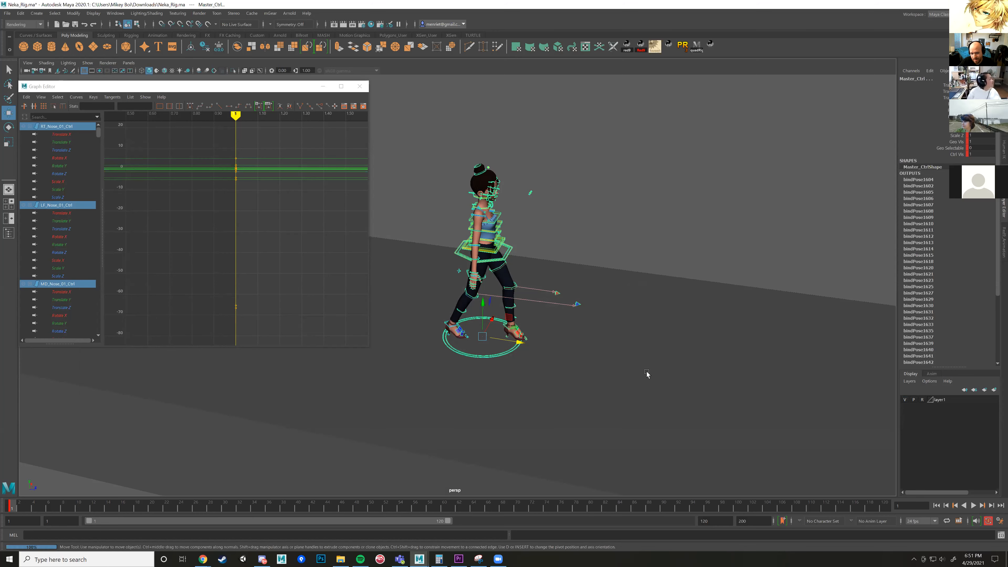
Examine the character's contact pose from several angles, including the feet, legs and full body.
scroll(573, 368, "up", 7)
left_click_drag(576, 389, 635, 401, "alt")
scroll(594, 367, "down", 2)
left_click_drag(590, 366, 557, 377, "alt")
middle_click_drag(556, 378, 497, 363, "alt")
scroll(497, 363, "up", 2)
left_click_drag(493, 427, 511, 409, "alt")
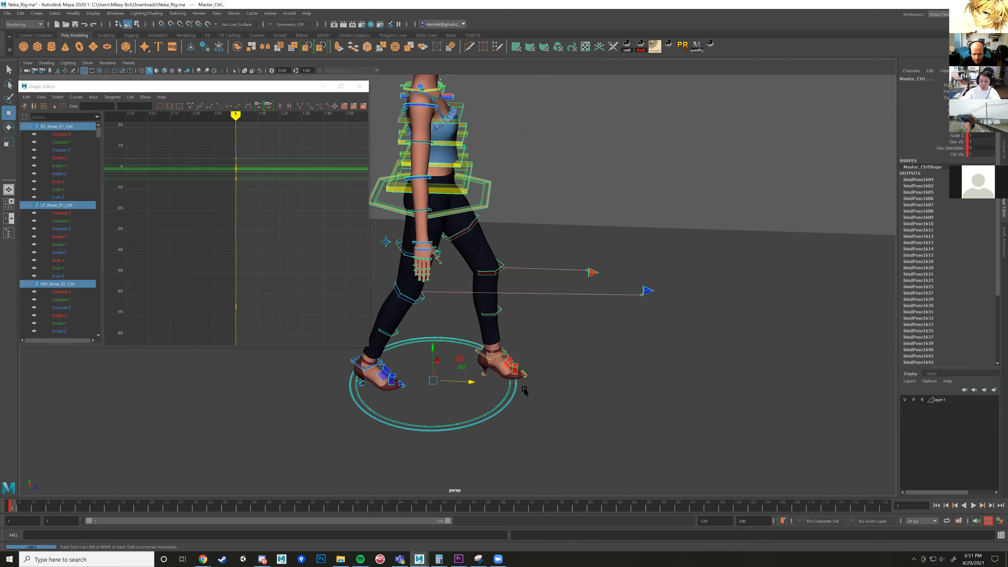
middle_click_drag(511, 409, 565, 357, "alt")
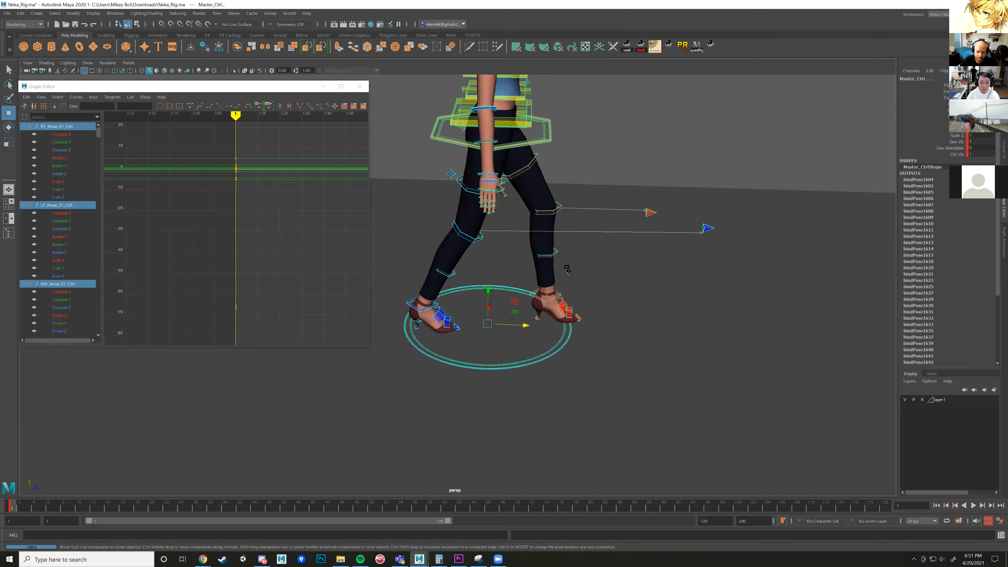
left_click_drag(572, 342, 556, 356, "alt")
scroll(556, 356, "down", 3)
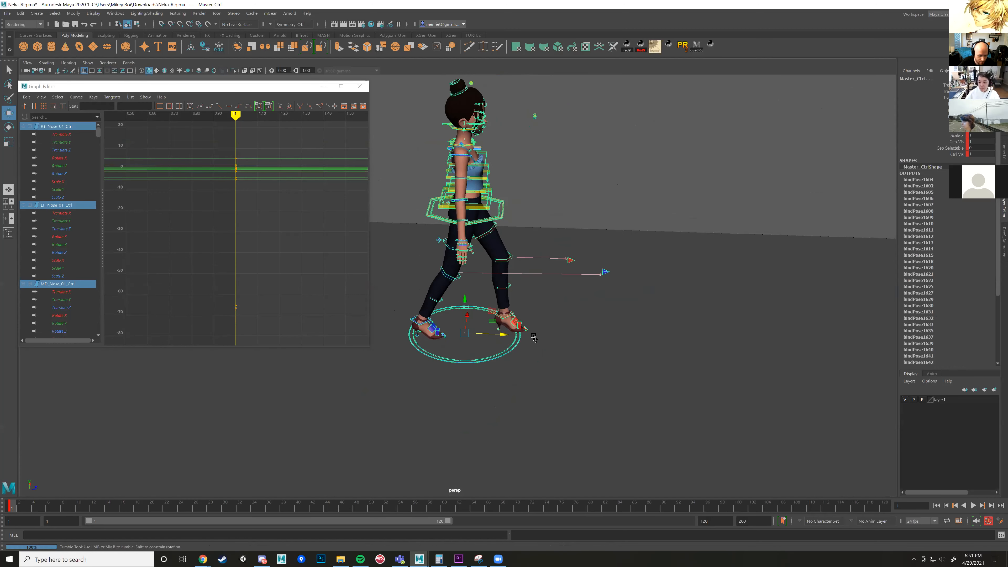
left_click_drag(482, 343, 460, 365, "alt")
middle_click_drag(461, 365, 444, 416, "alt")
key("alt+v")
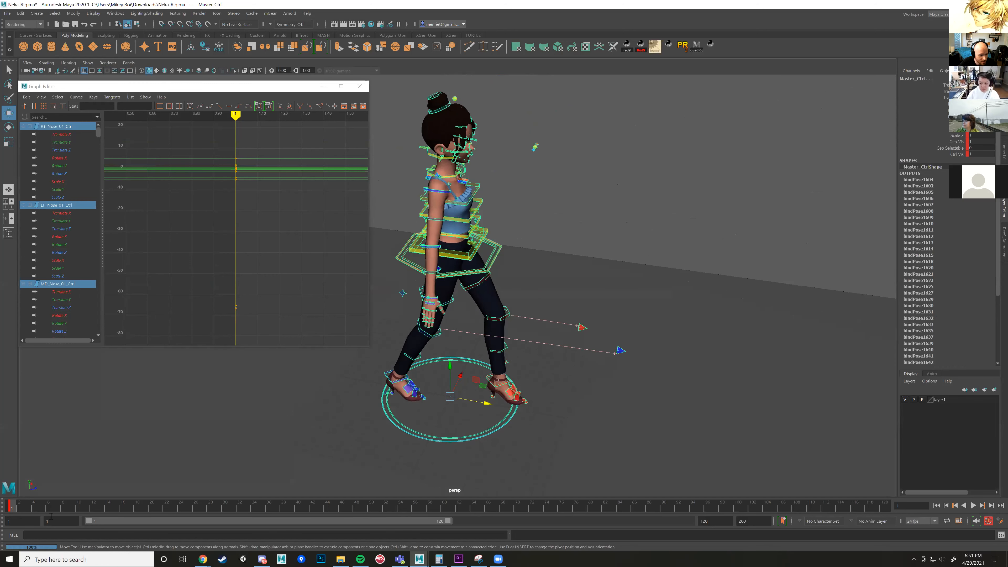
scroll(541, 494, "down", 3)
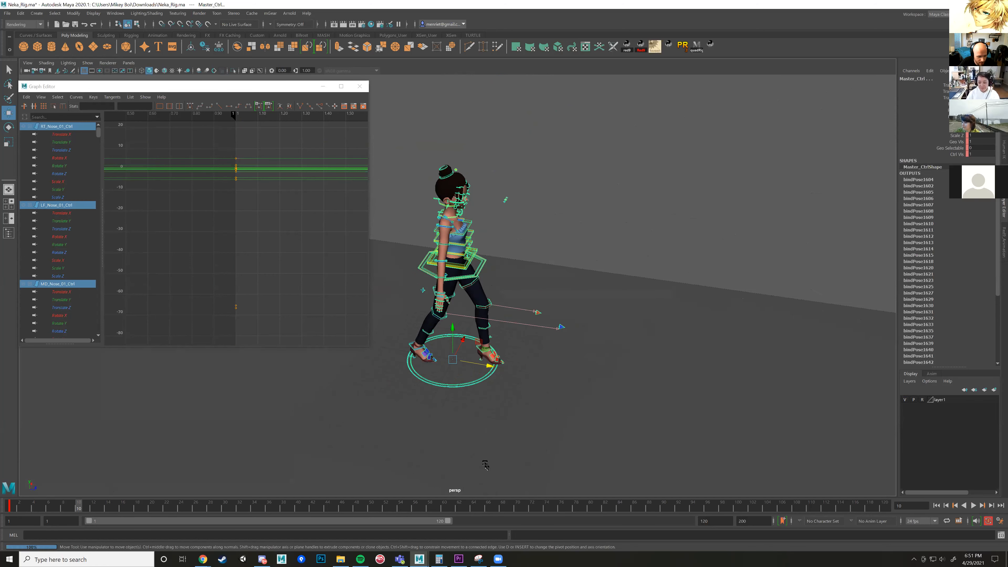
left_click_drag(486, 466, 508, 442, "alt")
left_click_drag(290, 495, 263, 487, "alt")
middle_click_drag(373, 428, 436, 369, "alt")
right_click_drag(436, 369, 485, 349, "alt")
left_click_drag(484, 349, 445, 334, "alt")
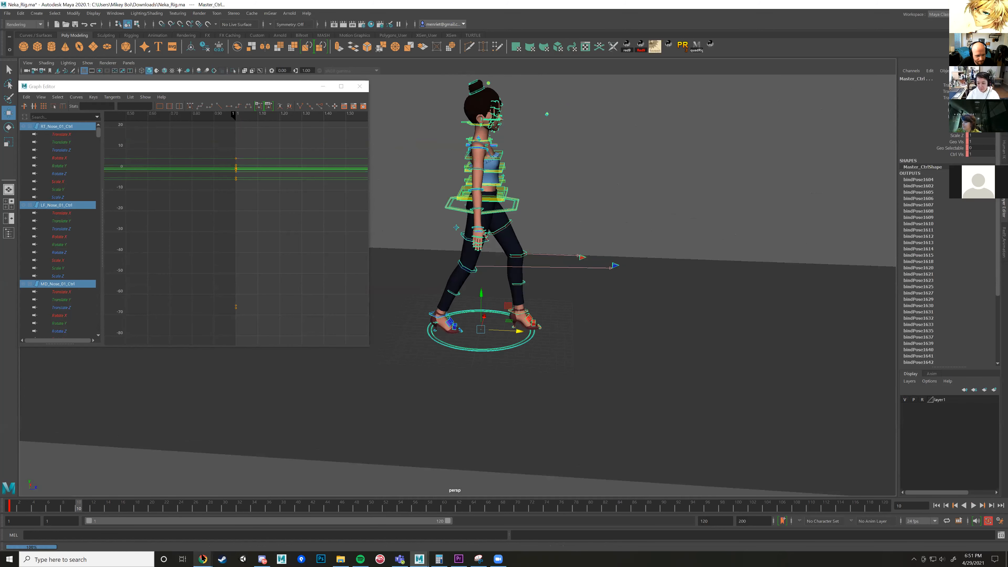
Check the frame numbers on the walk cycle chart in Chrome, and return to Maya.
mouse_move(205, 556)
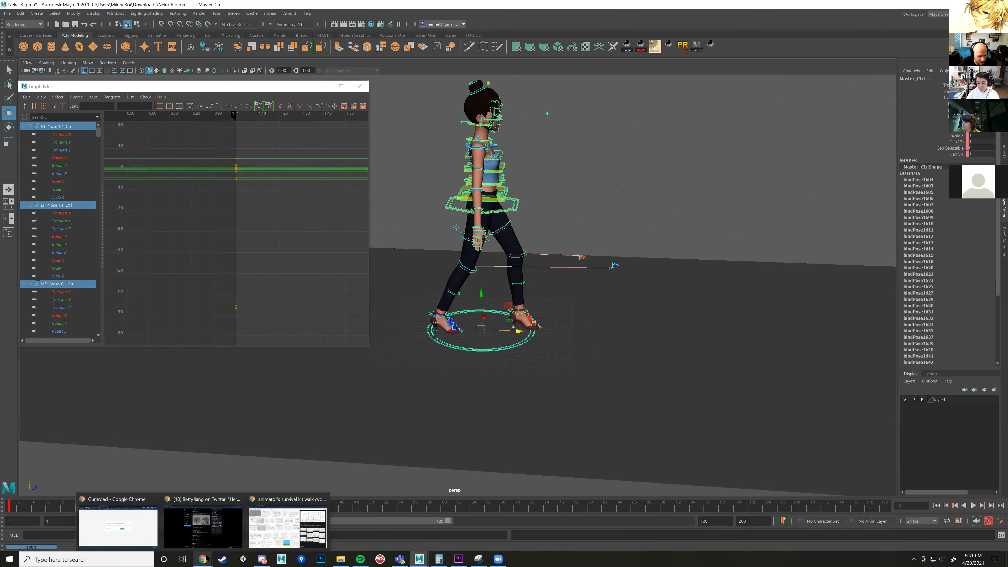
left_click(273, 528)
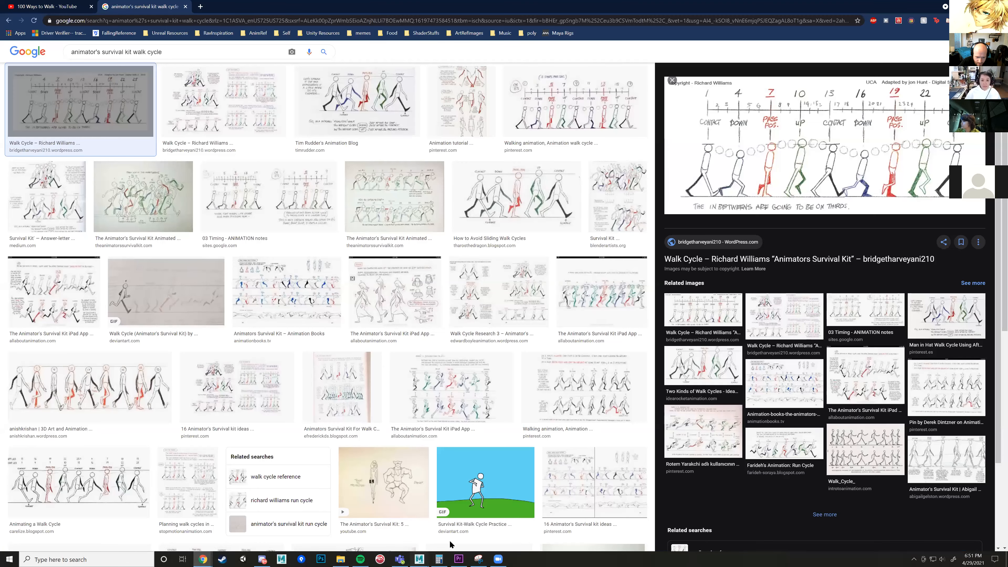
left_click(419, 558)
Key all of the character's rig controls at frame 13.
left_click(100, 509)
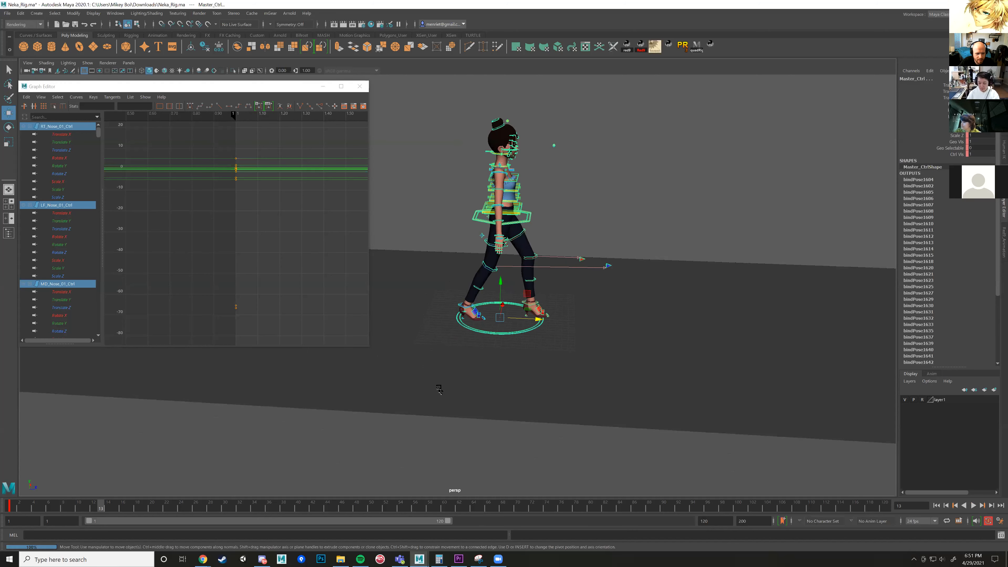
scroll(439, 389, "down", 2)
left_click_drag(407, 120, 667, 362)
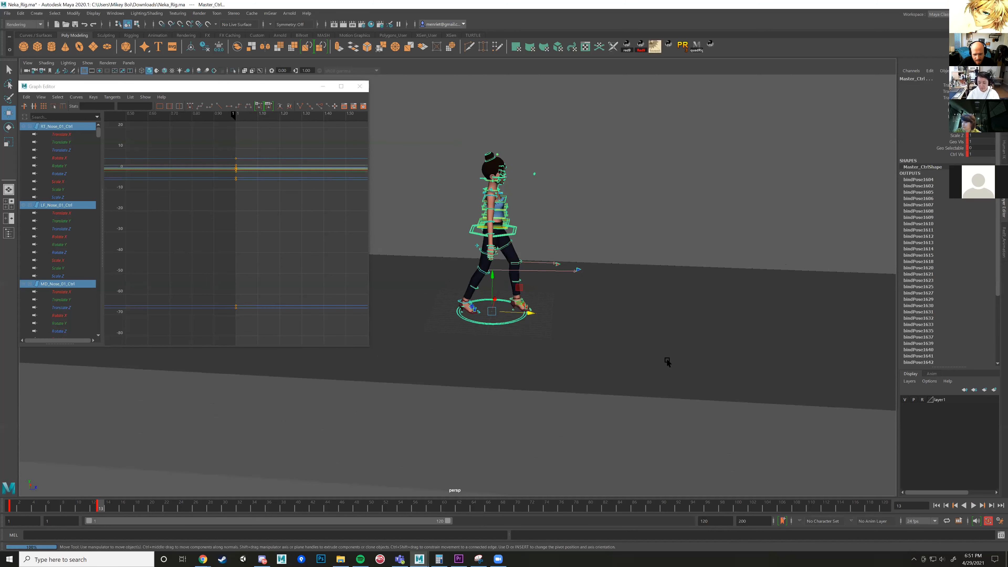
Return to frame 1 and rotate the right arm's FK shoulder and elbow controls to swing the arm forward.
scroll(585, 360, "up", 8)
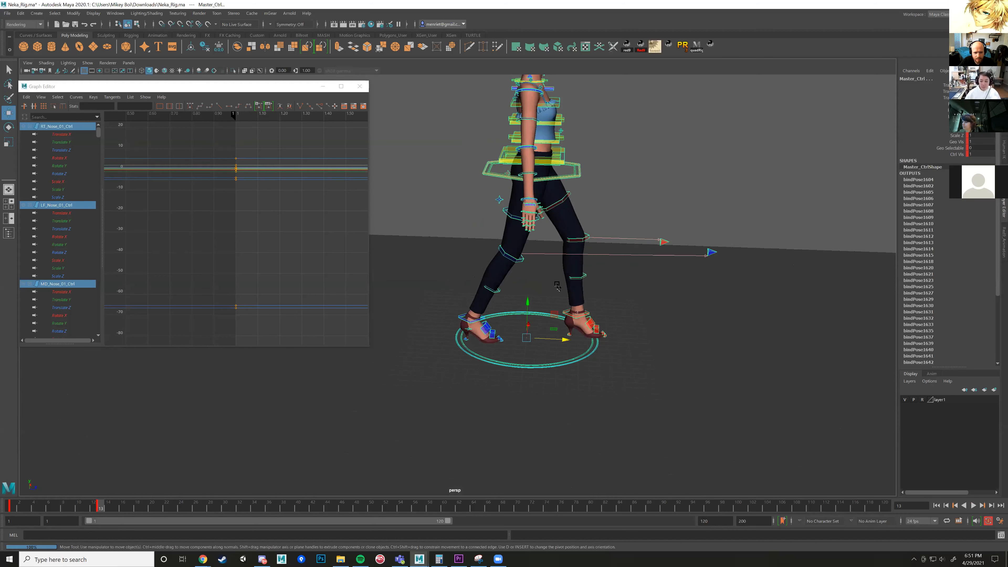
left_click_drag(501, 373, 507, 213, "alt")
key("comma")
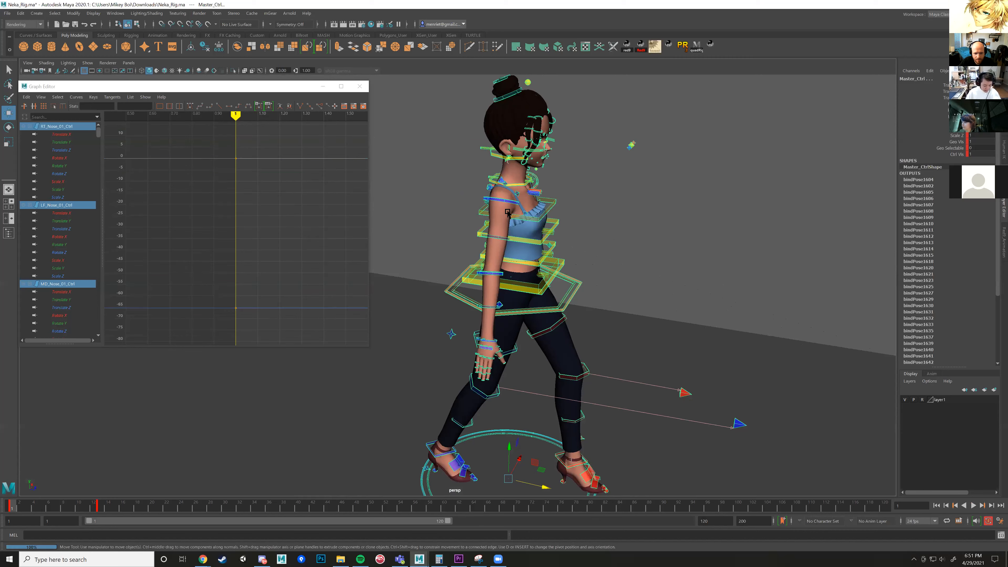
left_click(509, 202)
key("e")
left_click_drag(519, 246, 558, 258, "alt")
left_click(532, 265)
Copy the right shoulder, elbow and wrist FK keys from frame 1 and paste them at frame 13.
left_click(515, 193, "shift")
key("w")
left_click(557, 323, "shift")
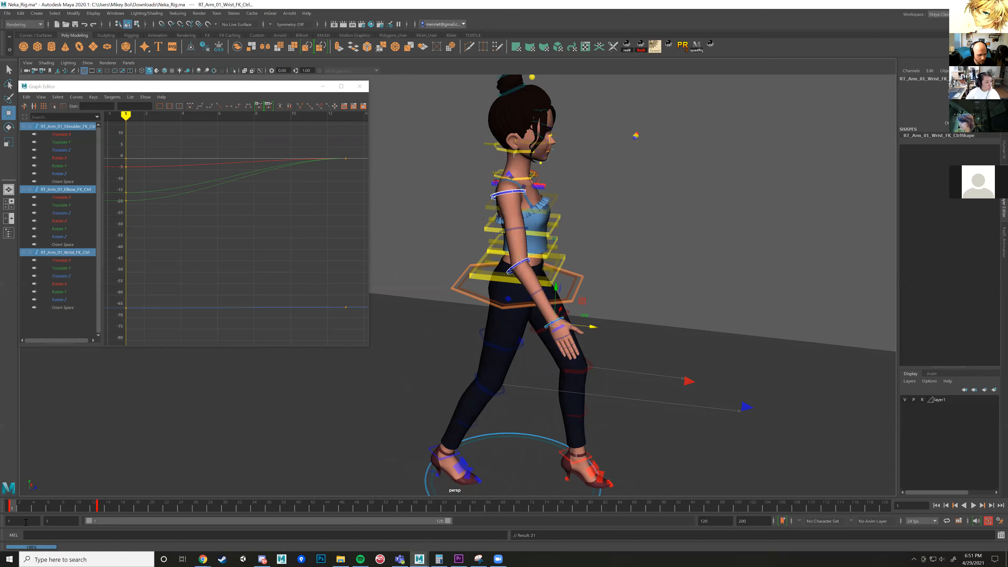
right_click(12, 510)
left_click(43, 374)
left_click(100, 507)
right_click(100, 507)
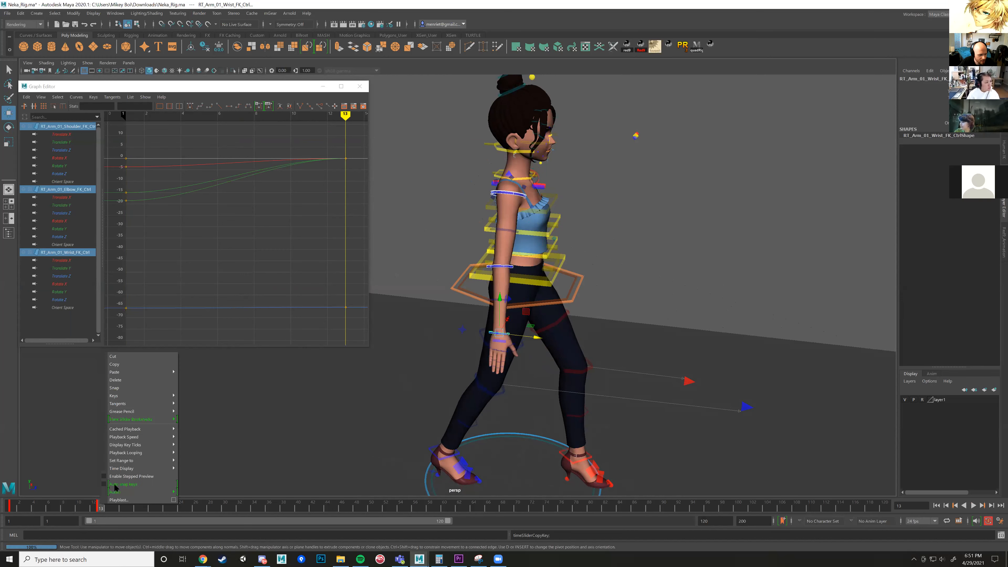
mouse_move(139, 372)
left_click(193, 374)
Rotate the left shoulder FK control at frame 1 to swing the left arm backward.
left_click_drag(639, 321, 456, 321, "alt")
left_click(474, 234)
left_click_drag(541, 258, 506, 258, "alt")
left_click(15, 509)
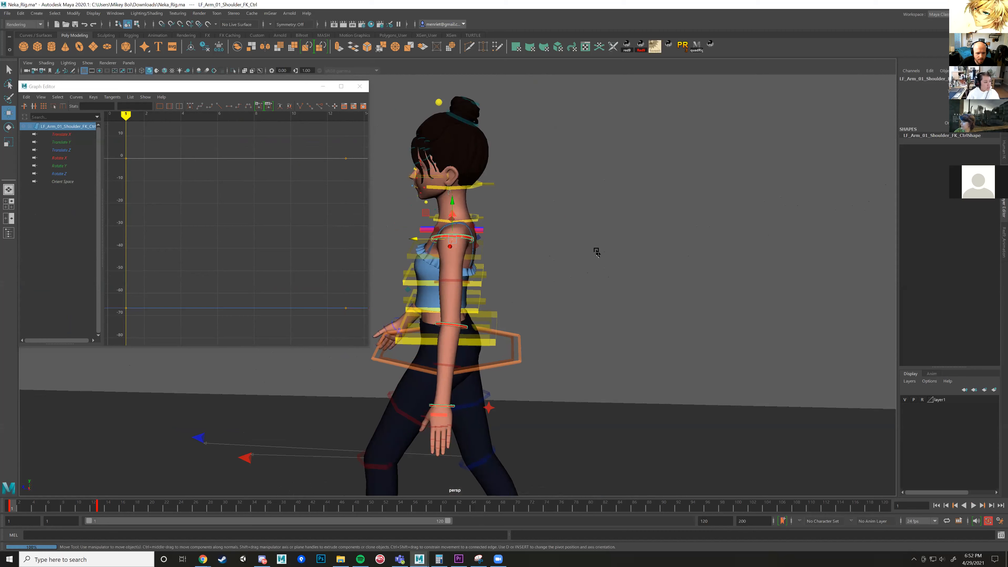
key("e")
left_click_drag(476, 207, 460, 200)
scroll(507, 298, "down", 2)
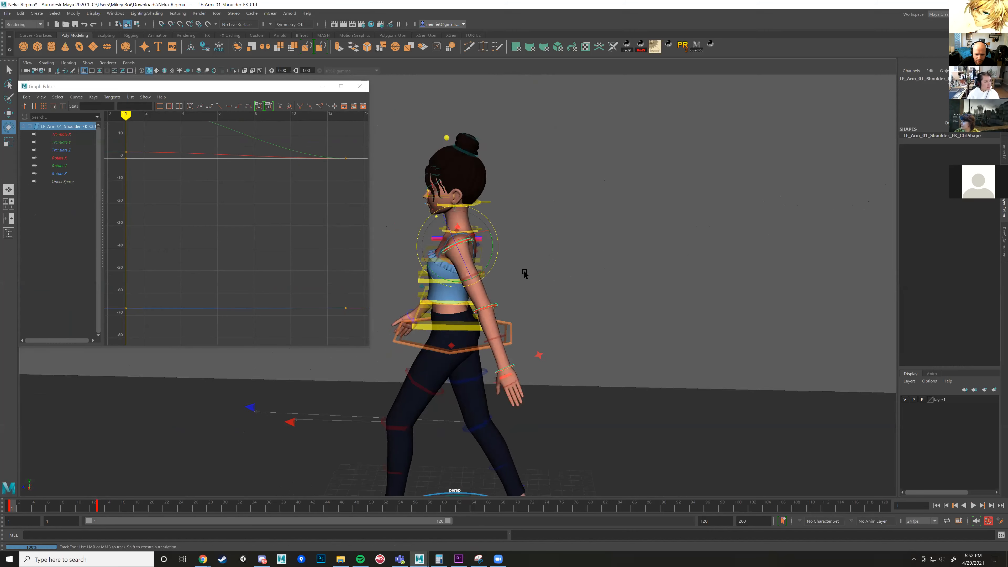
Reselect the left shoulder FK control and rotate it to swing the left arm forward at frame 1.
scroll(528, 275, "up", 2)
left_click_drag(534, 278, 425, 348, "alt")
left_click(546, 274)
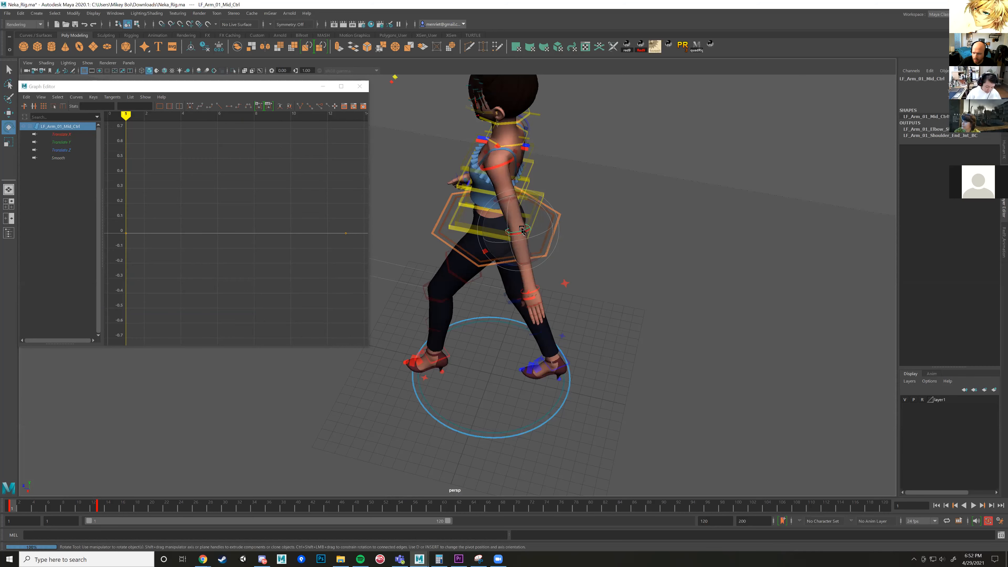
left_click(501, 166)
left_click_drag(501, 166, 548, 242, "alt")
left_click_drag(573, 270, 560, 289, "alt")
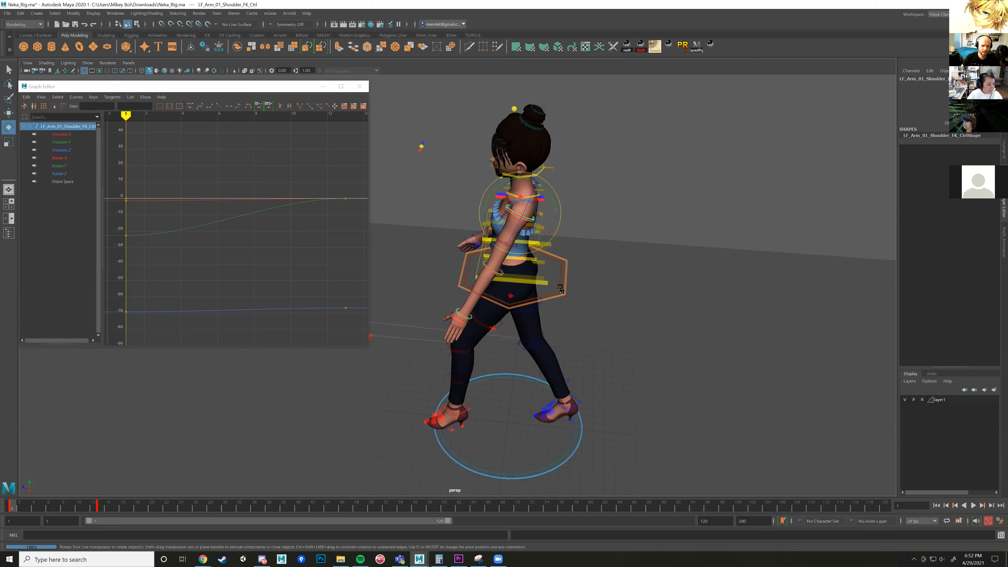
Rotate the left shoulder FK control at frame 1 so the left arm swings back behind the torso.
left_click_drag(523, 196, 568, 175, "alt")
right_click_drag(567, 175, 629, 236, "alt")
left_click(629, 234)
left_click(483, 226)
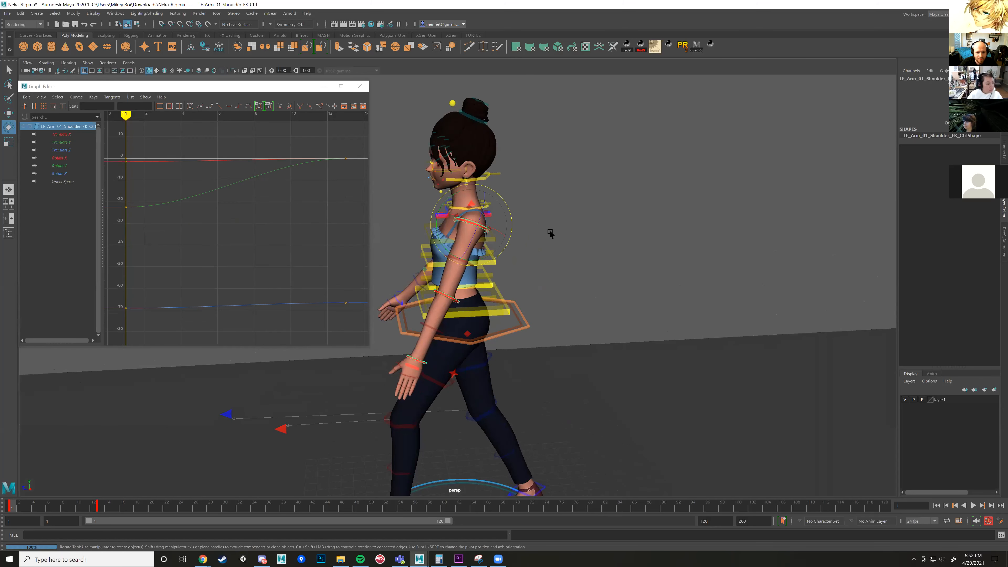
left_click_drag(549, 231, 529, 225, "alt")
right_click_drag(529, 225, 543, 247, "alt")
left_click_drag(506, 214, 545, 310)
Rotate the left elbow FK control at frame 1 to bend the forearm slightly.
left_click(541, 317)
middle_click_drag(554, 293, 517, 249, "alt")
right_click_drag(517, 249, 530, 256, "alt")
left_click_drag(531, 283, 506, 296)
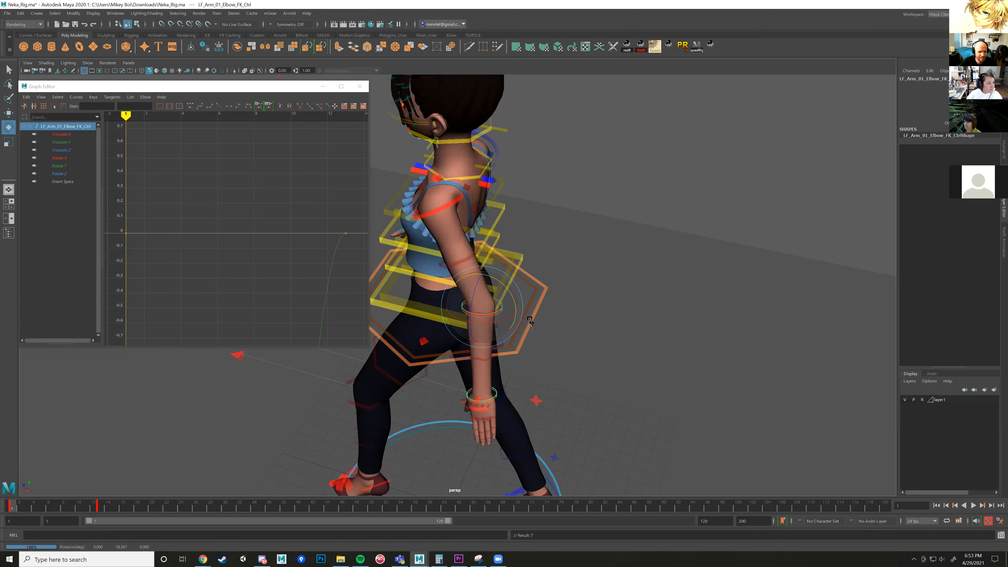
Select the left wrist, elbow and shoulder FK controls and examine the frame 1 contact pose from several angles.
left_click_drag(494, 393, 519, 364, "alt")
left_click(524, 378)
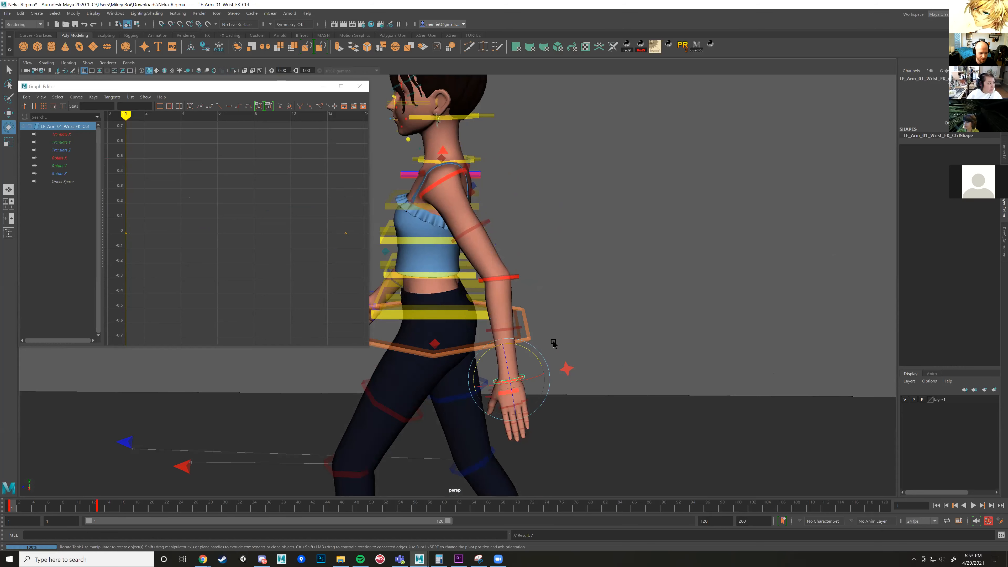
middle_click_drag(516, 293, 561, 327, "alt")
left_click(562, 327, "shift")
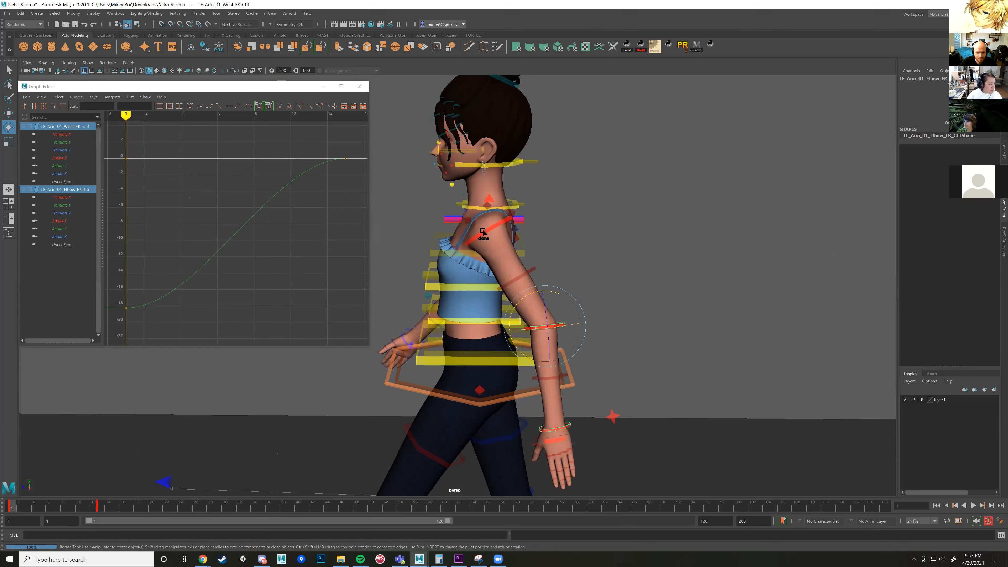
left_click(506, 221, "shift")
left_click_drag(483, 262, 524, 275, "alt")
right_click_drag(354, 398, 440, 370, "alt")
left_click_drag(440, 370, 97, 484, "alt")
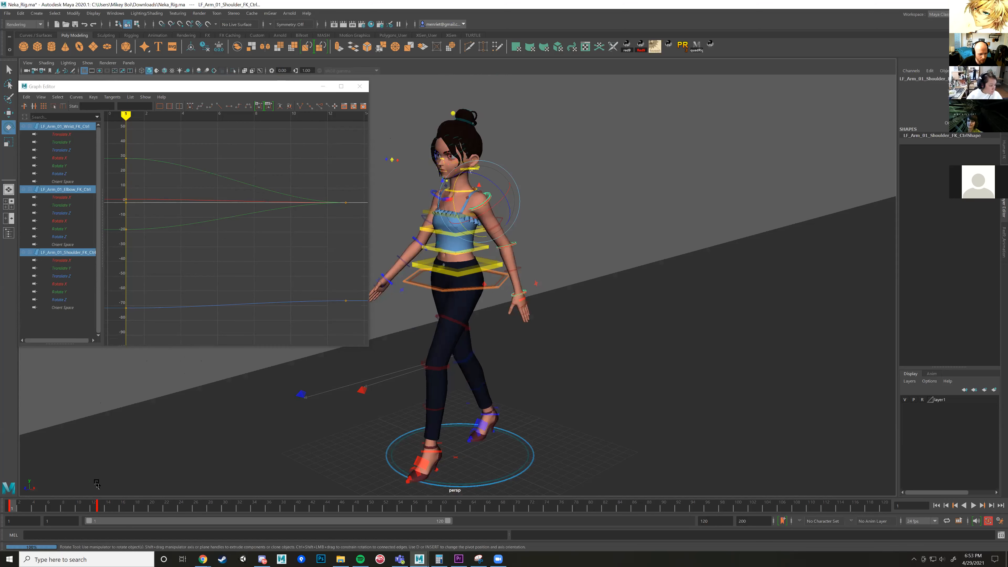
right_click_drag(543, 323, 358, 313, "alt")
left_click_drag(334, 293, 383, 274, "alt")
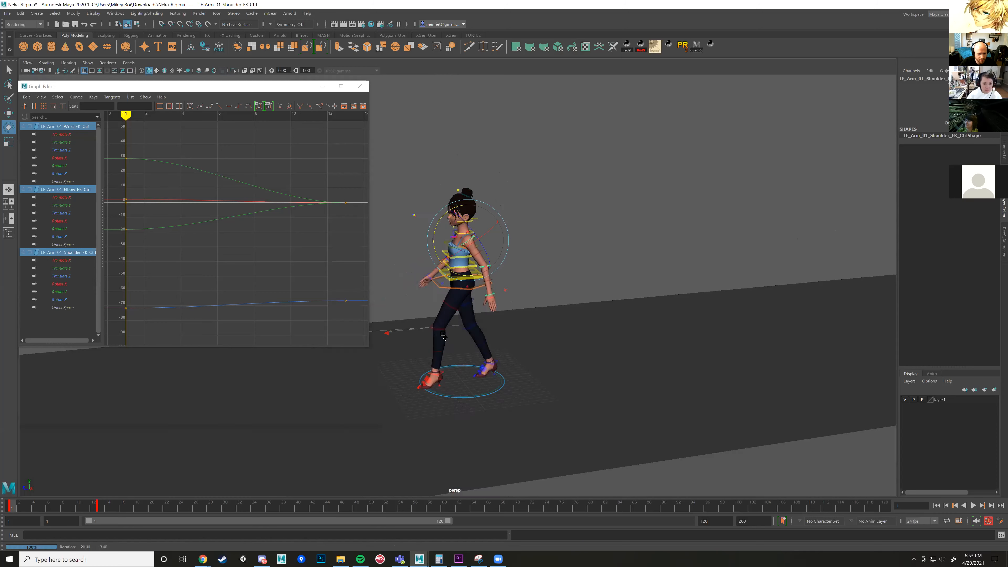
middle_click_drag(382, 274, 461, 271, "alt")
Select all the rig's controls, copy their keys at frame 1 and paste them at frame 13.
left_click_drag(404, 152, 625, 372)
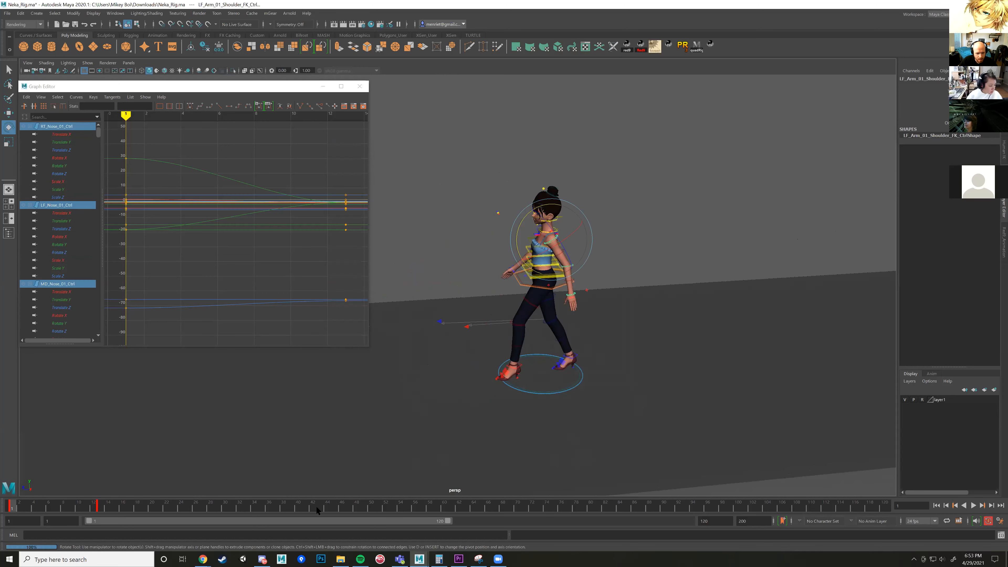
right_click(35, 509)
left_click(30, 367)
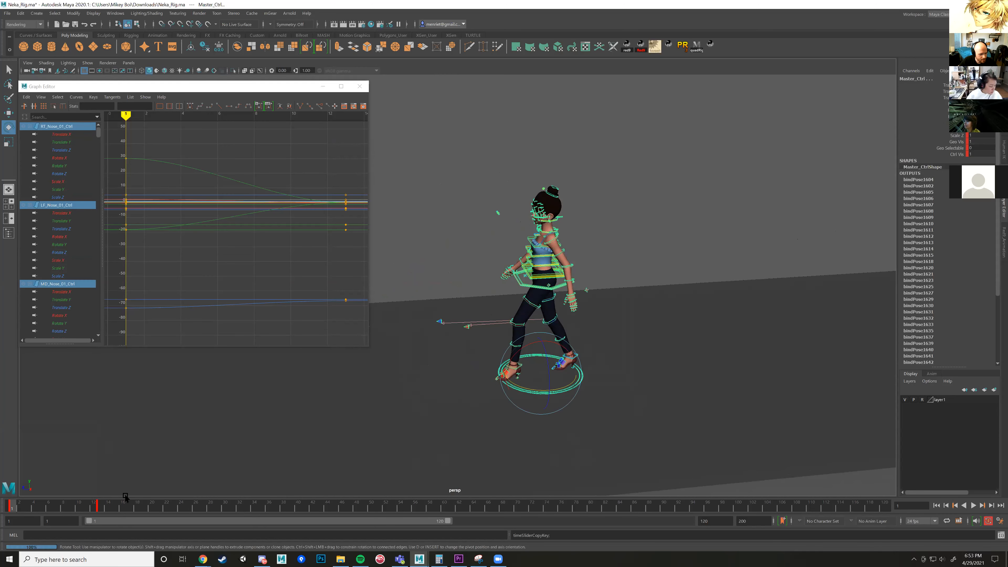
left_click(105, 508)
right_click(106, 508)
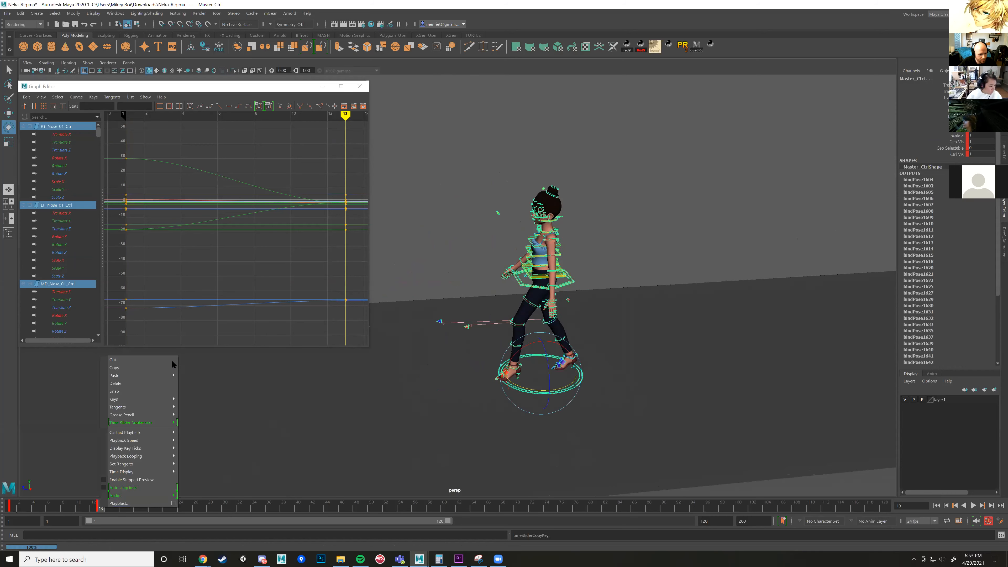
mouse_move(159, 375)
left_click(198, 376)
Switch to the browser to check the Animator's Survival Kit walk cycle chart, then return to Maya.
left_click_drag(437, 359, 222, 459, "alt")
left_click_drag(360, 439, 405, 425, "alt")
mouse_move(203, 559)
left_click(294, 536)
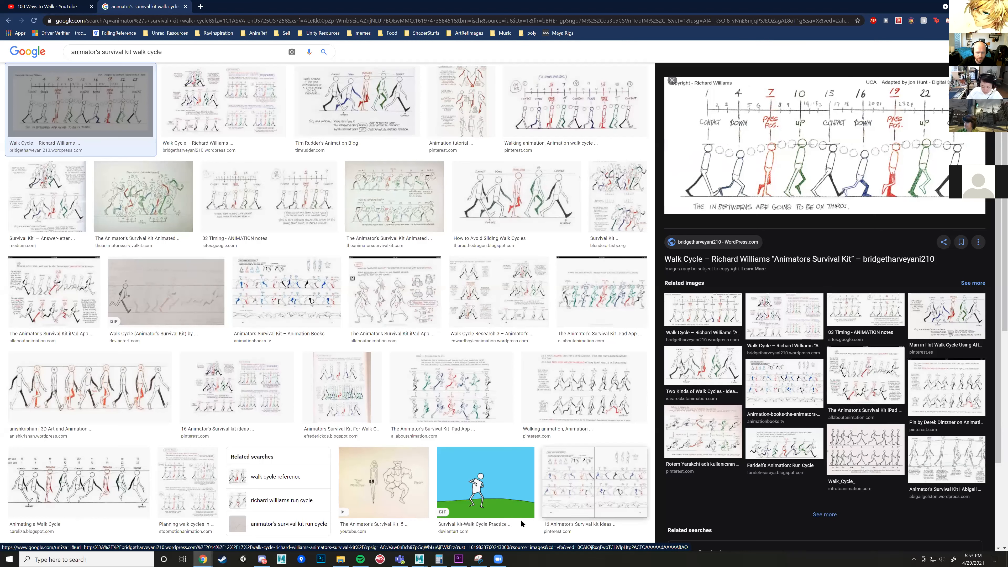
left_click(419, 560)
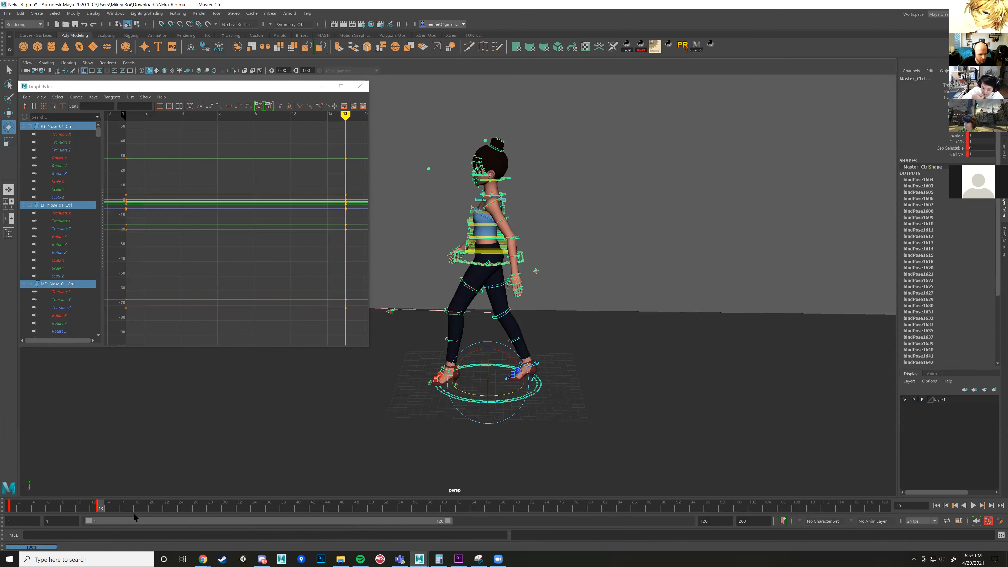
Move the left foot IK control backward at frame 13, alongside the right foot.
left_click(102, 509)
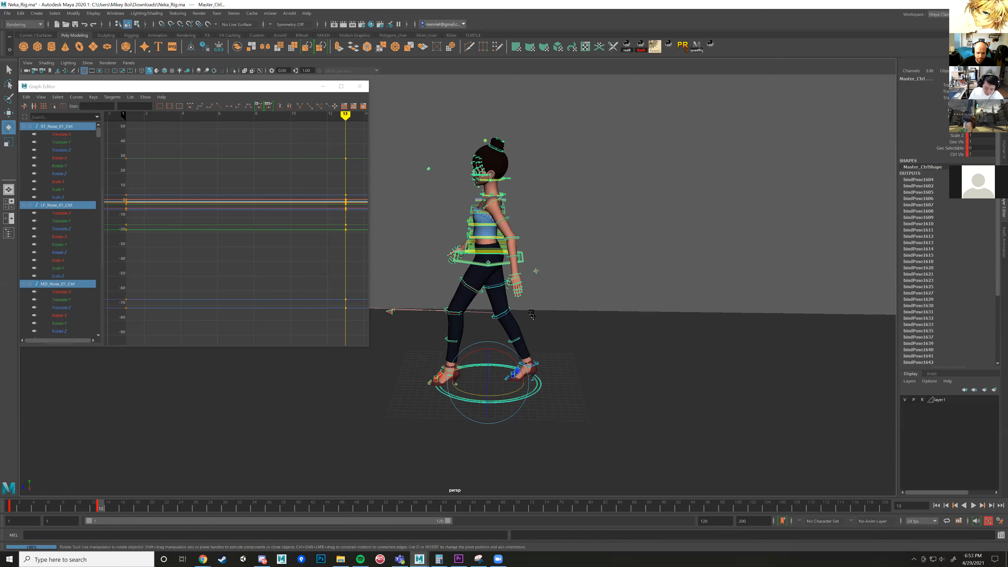
scroll(477, 358, "up", 4)
left_click(449, 402)
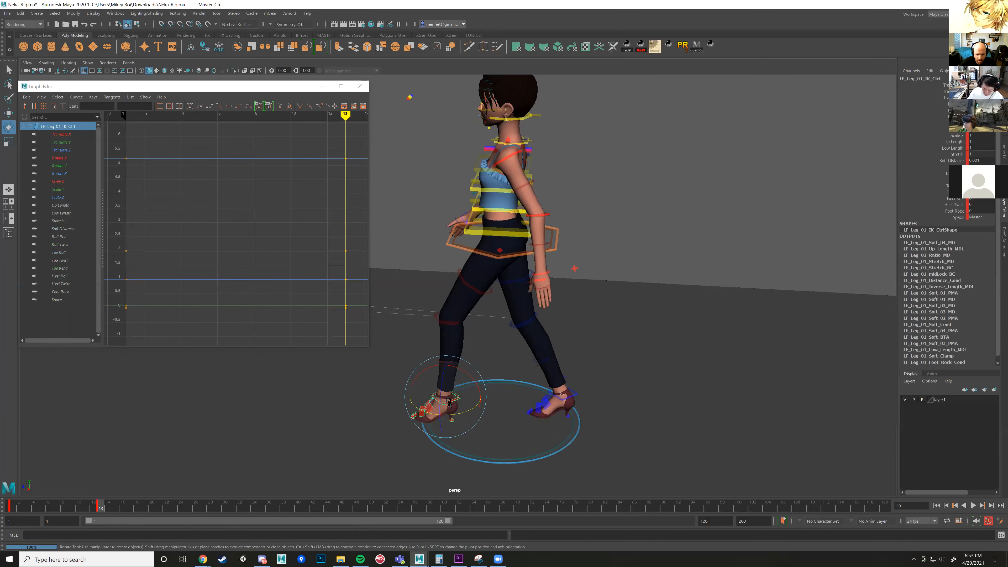
key("w")
scroll(548, 354, "up", 3)
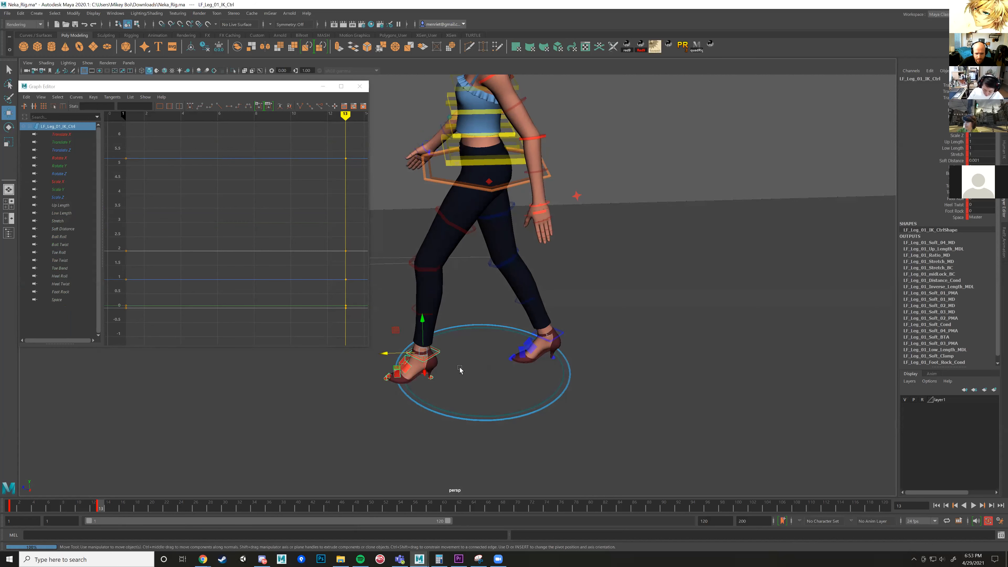
left_click_drag(422, 357, 525, 355)
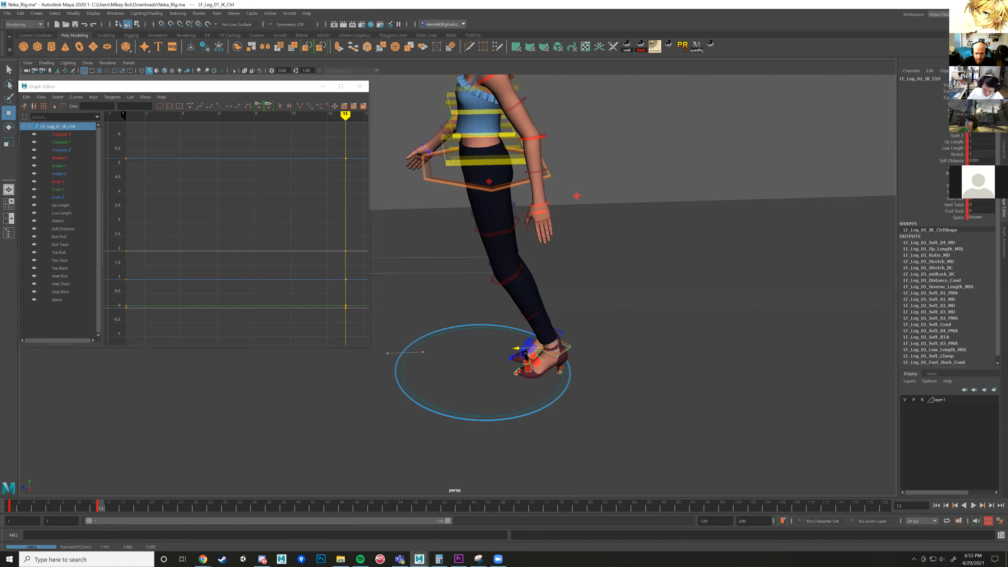
Select the right foot IK control, try moving it forward at frame 13 and undo the move.
left_click_drag(596, 373, 573, 310, "alt")
middle_click_drag(546, 334, 530, 327, "alt")
left_click_drag(530, 327, 524, 349, "alt")
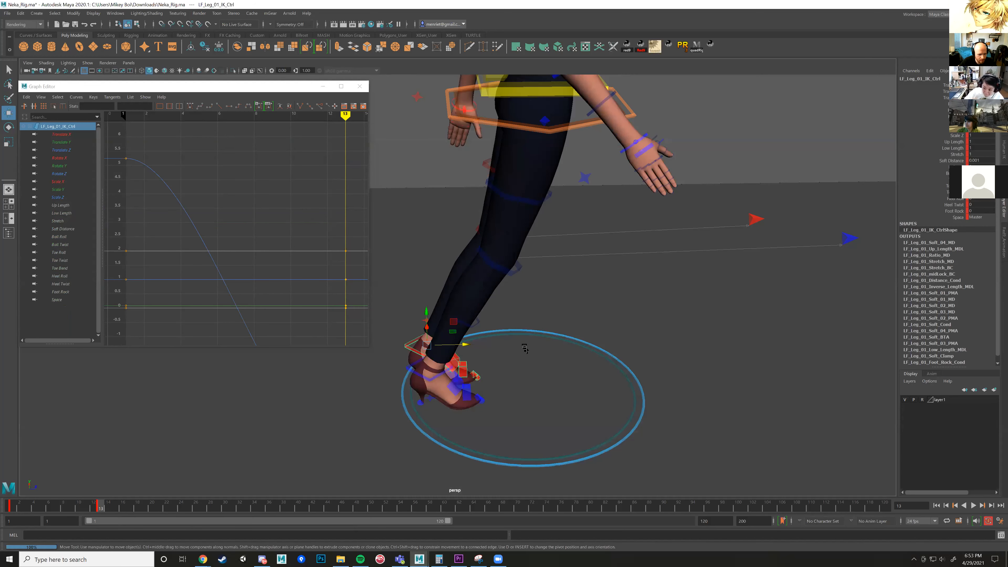
left_click(432, 377)
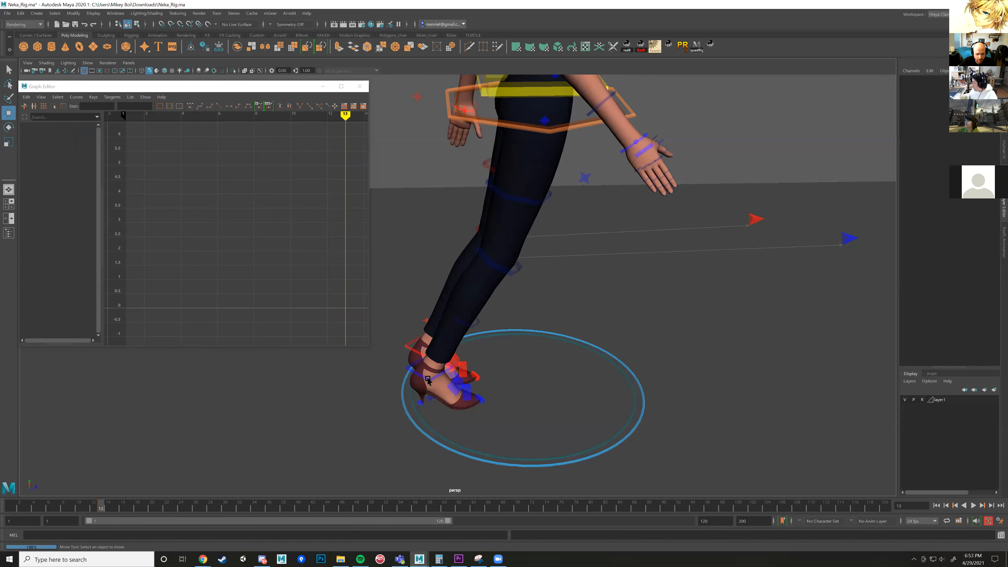
left_click(428, 379)
left_click_drag(554, 407, 538, 398, "alt")
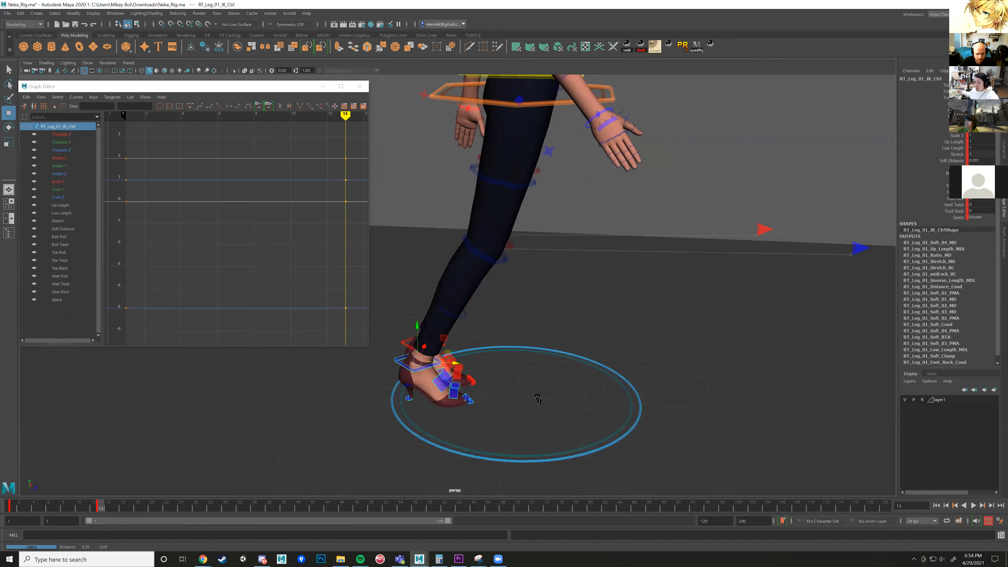
left_click(11, 505)
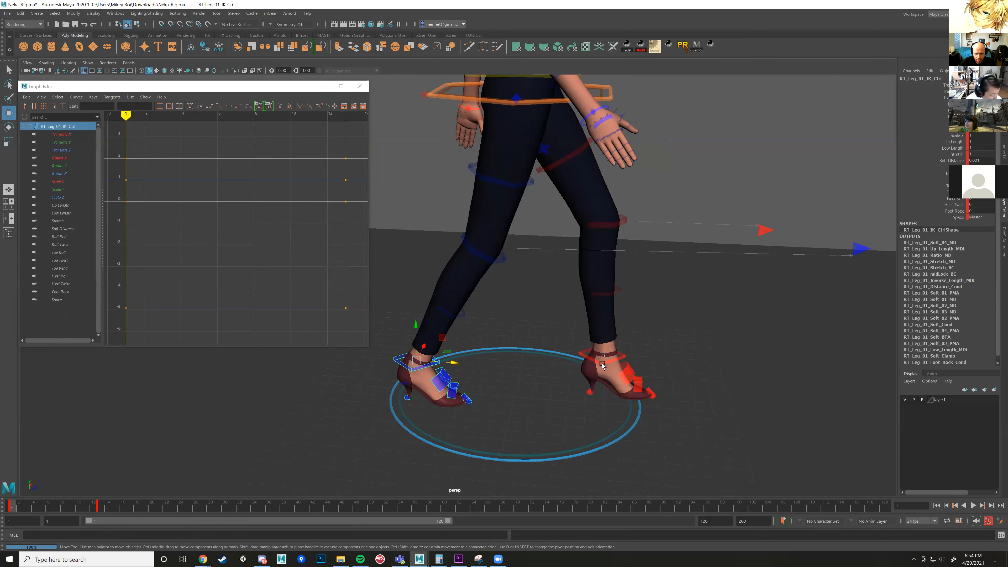
key("period")
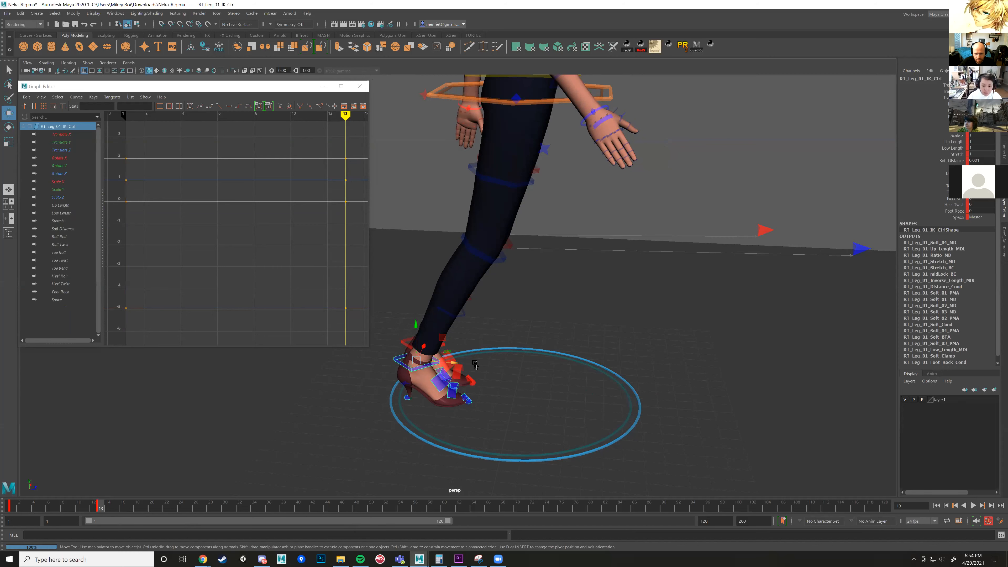
left_click_drag(454, 363, 558, 370)
key("ctrl+z")
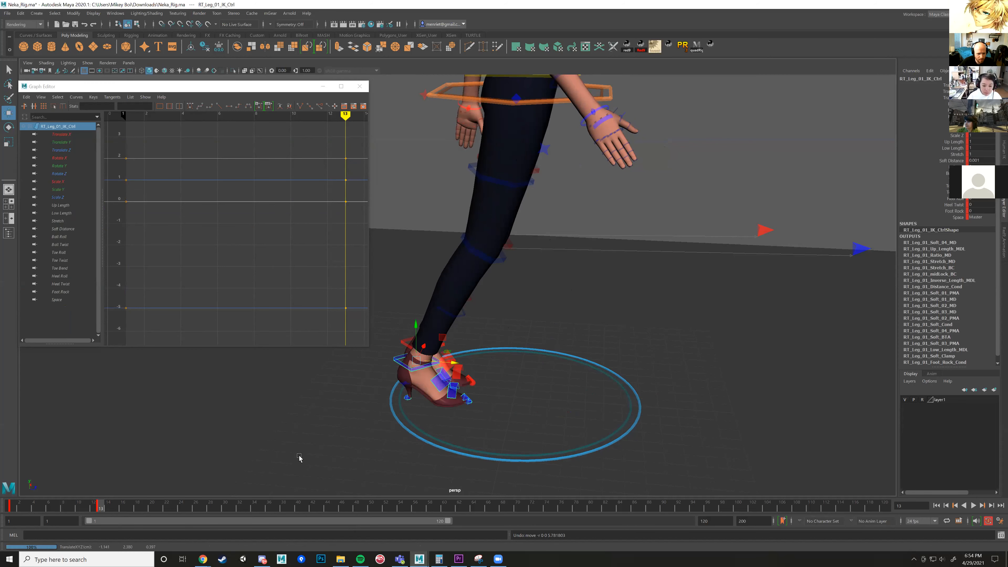
Compare frames 1 and 13, then move the right foot IK control forward at frame 13 to the left foot's frame 1 position.
key("comma")
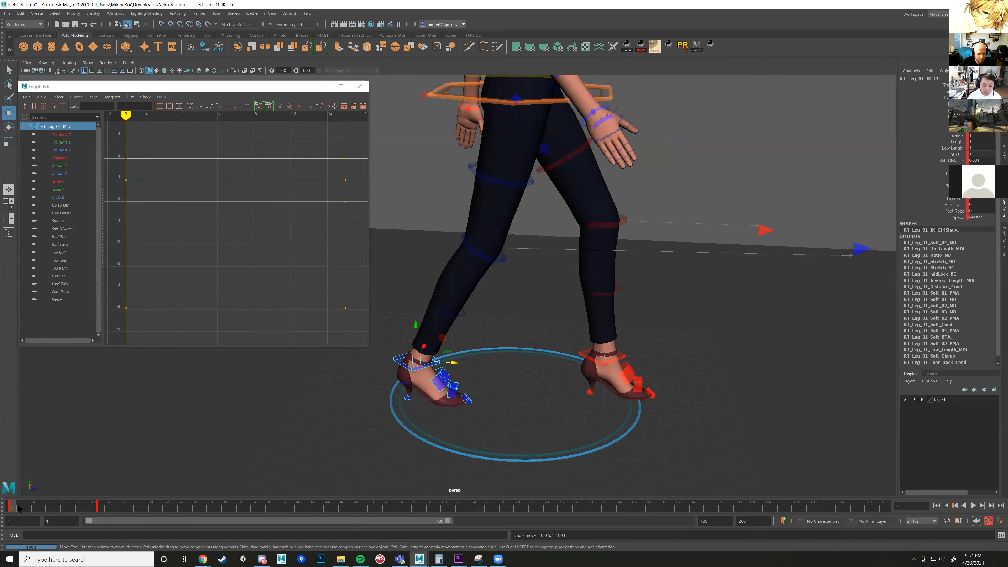
key("period")
key("comma")
key("period")
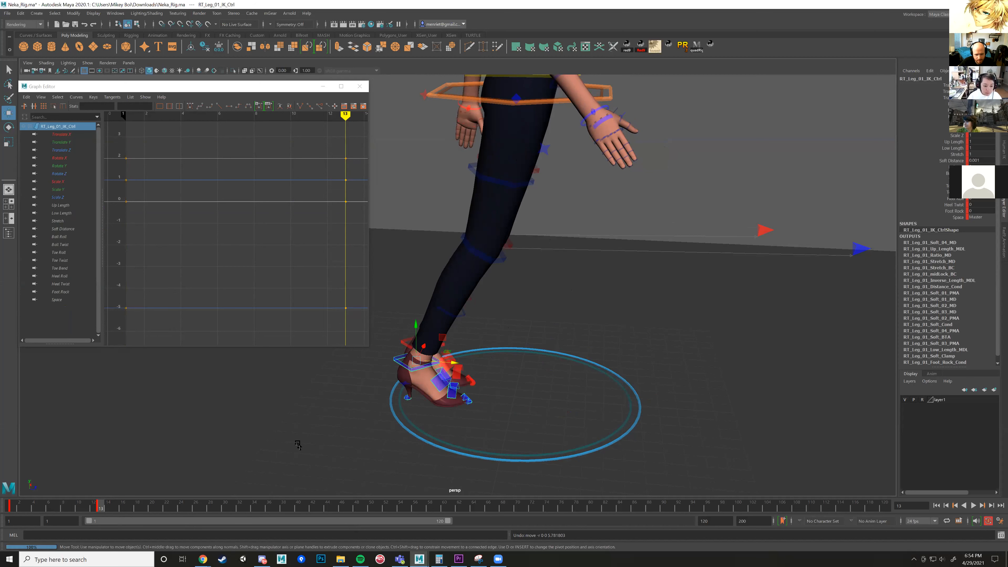
key("comma")
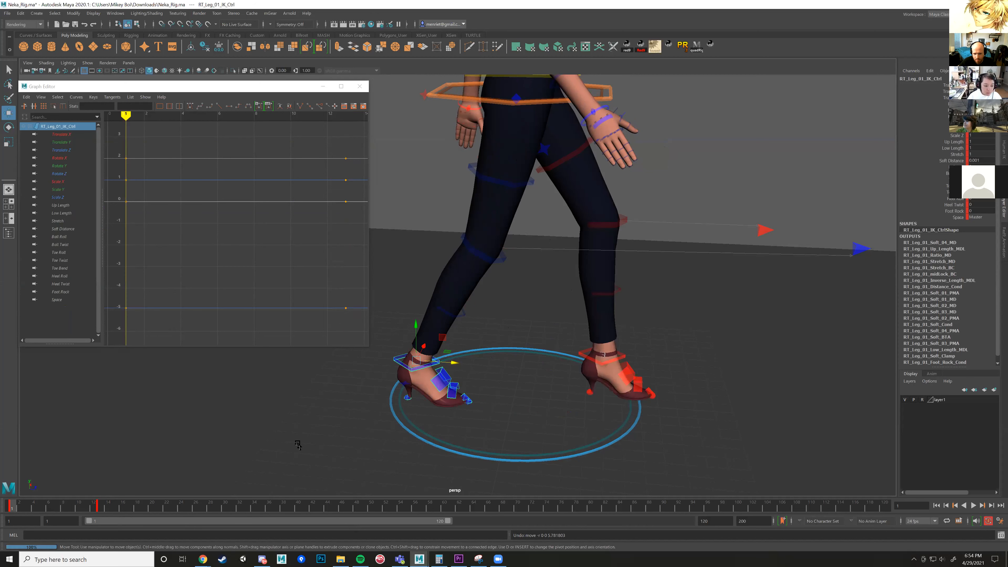
key("period")
key("comma")
key("period")
key("comma")
key("period")
left_click_drag(455, 365, 641, 374)
Flip between frames 1 and 13 to compare the foot placement of the two contact poses from different angles.
key("comma")
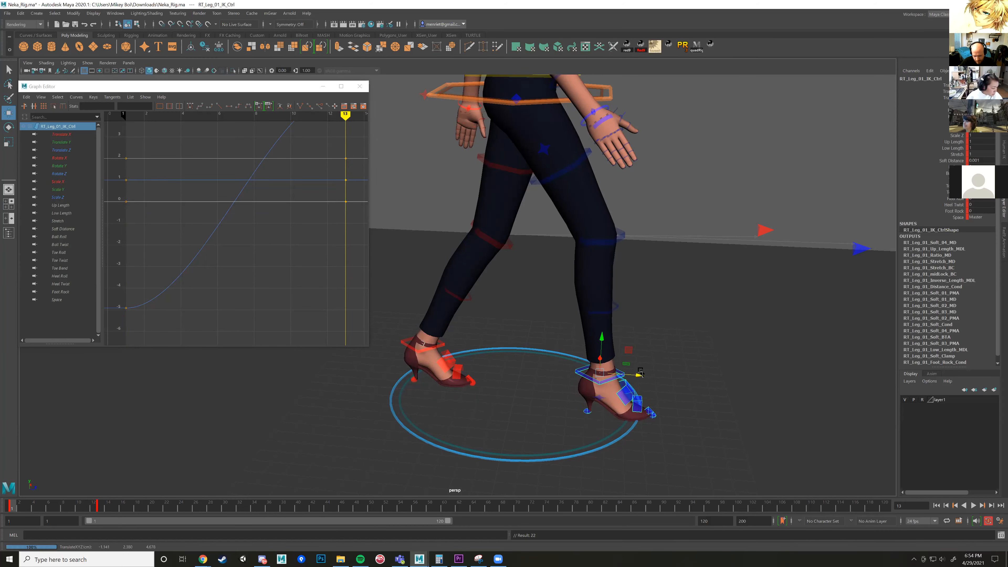
key("period")
key("comma")
key("period")
key("comma")
key("period")
left_click_drag(635, 389, 654, 364, "alt")
key("comma")
middle_click_drag(655, 364, 631, 356, "alt")
left_click_drag(631, 356, 602, 328, "alt")
key("period")
key("comma")
key("period")
key("comma")
key("period")
key("comma")
key("period")
key("comma")
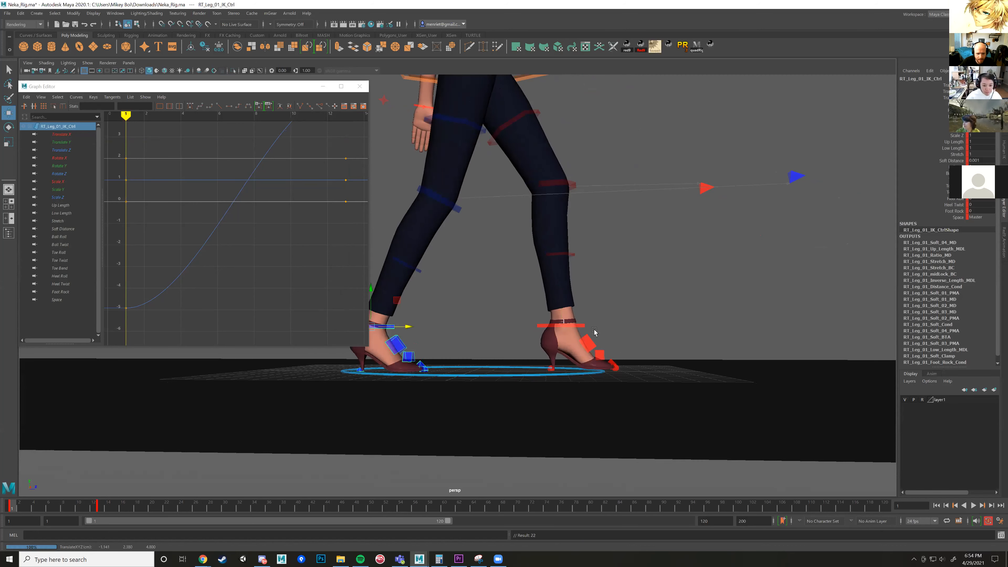
Rotate the right shoulder FK control at frame 13 to swing the right arm backward, and select the right wrist FK control.
scroll(580, 335, "down", 6)
left_click_drag(578, 331, 520, 336, "alt")
middle_click_drag(384, 82, 412, 139, "alt")
scroll(411, 139, "up", 3)
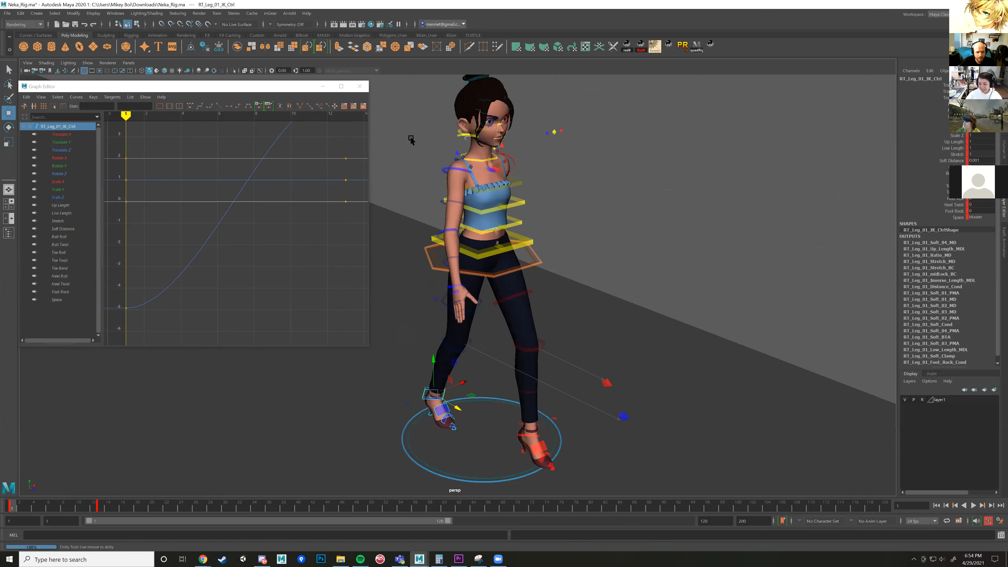
left_click(439, 158)
left_click_drag(459, 173, 460, 223, "alt")
key("period")
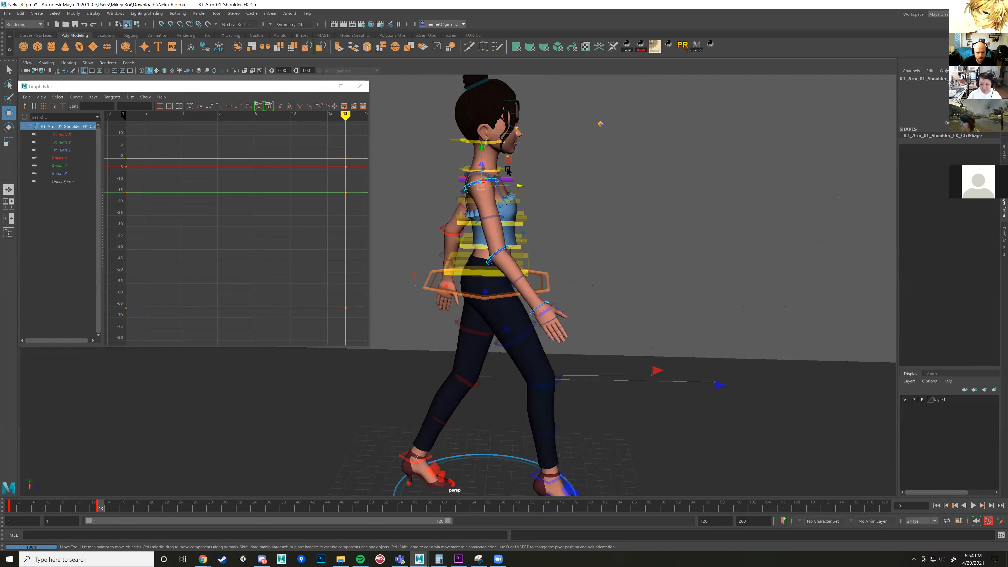
key("e")
left_click_drag(517, 206, 464, 311)
left_click(451, 250)
left_click(459, 316)
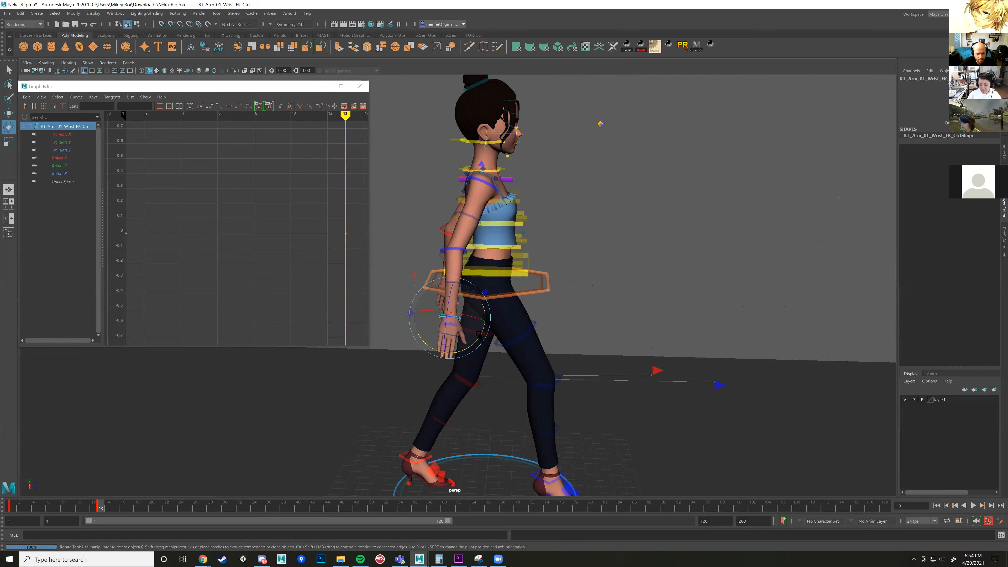
Rotate the left shoulder FK control at frame 13 to swing the left arm forward.
left_click_drag(622, 307, 516, 318, "alt")
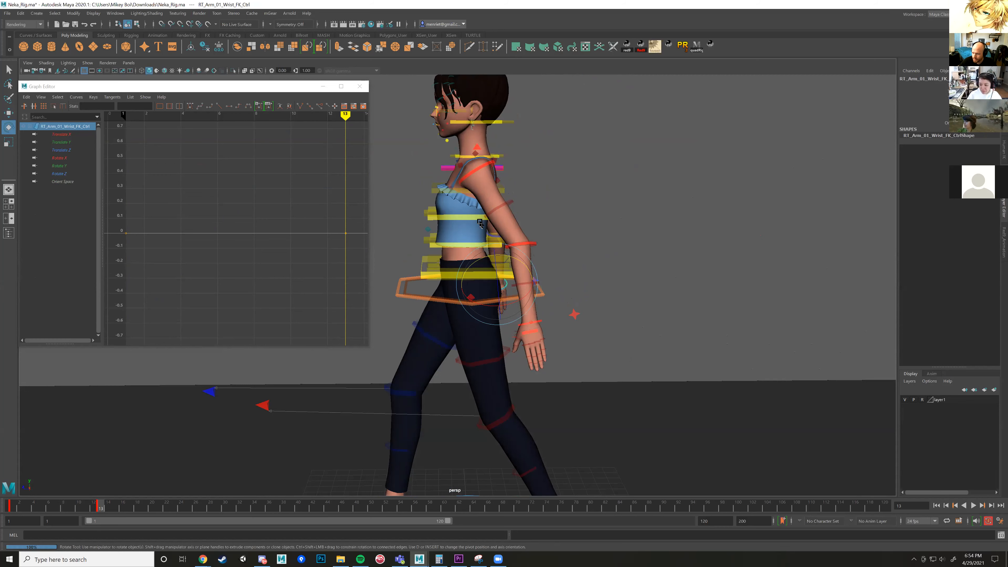
left_click(492, 164)
mouse_move(520, 185)
left_mouse_down("alt")
mouse_move(538, 214)
mouse_move(536, 178)
left_mouse_up("alt")
left_click_drag(494, 116, 488, 151)
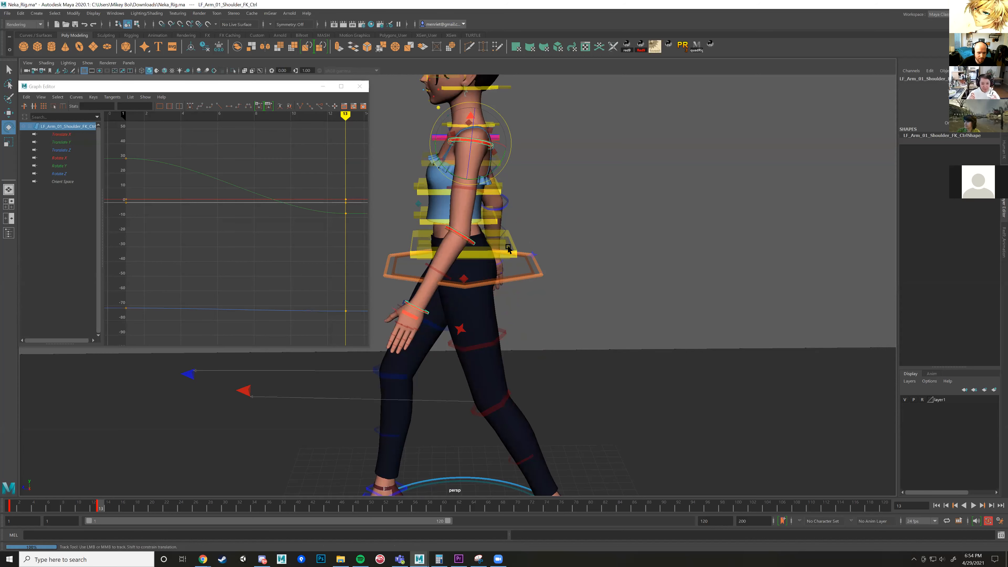
Reselect the left shoulder FK control and fine-tune its rotation at frame 13.
scroll(509, 248, "up", 3)
left_click_drag(509, 249, 477, 268, "alt")
scroll(477, 268, "down", 3)
left_click(465, 233)
left_click_drag(465, 233, 498, 141, "alt")
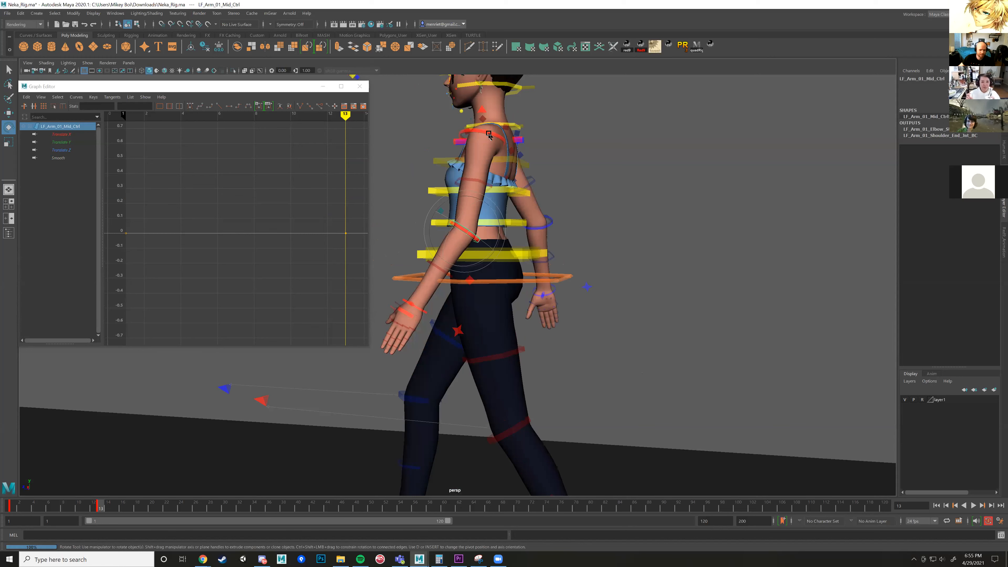
left_click(497, 136)
left_click_drag(498, 136, 514, 158, "alt")
middle_click_drag(512, 117, 513, 150, "alt")
left_click_drag(514, 149, 518, 155)
left_click_drag(518, 155, 521, 173, "alt")
Rotate the left elbow and wrist FK controls at frame 13 to shape the forward-swinging arm, and check the pose.
left_click(471, 271)
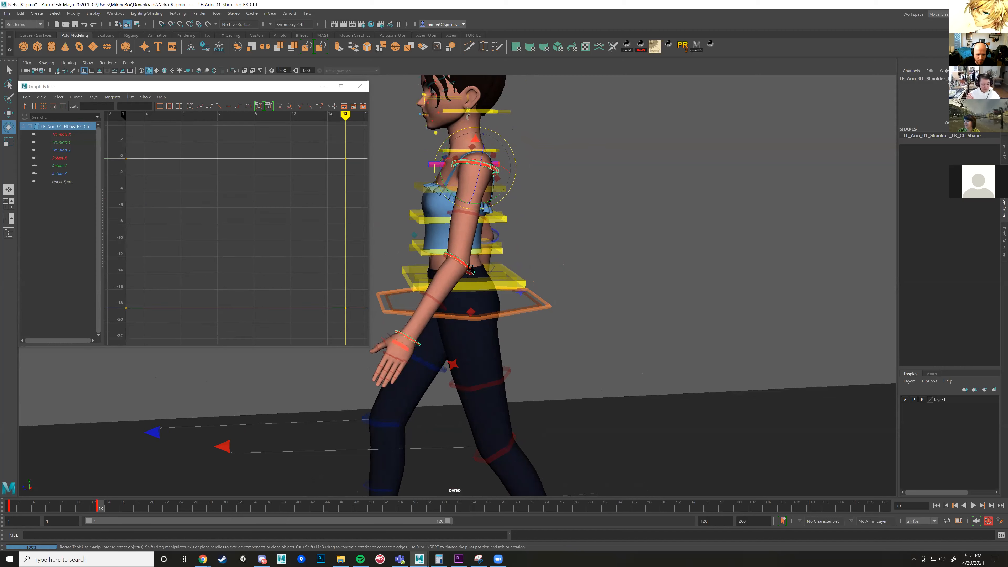
left_click_drag(461, 296, 460, 314)
left_click_drag(433, 384, 528, 347, "alt")
left_click(519, 301)
left_click_drag(543, 366, 311, 393, "alt")
right_click_drag(310, 393, 101, 458, "alt")
scroll(467, 390, "down", 4)
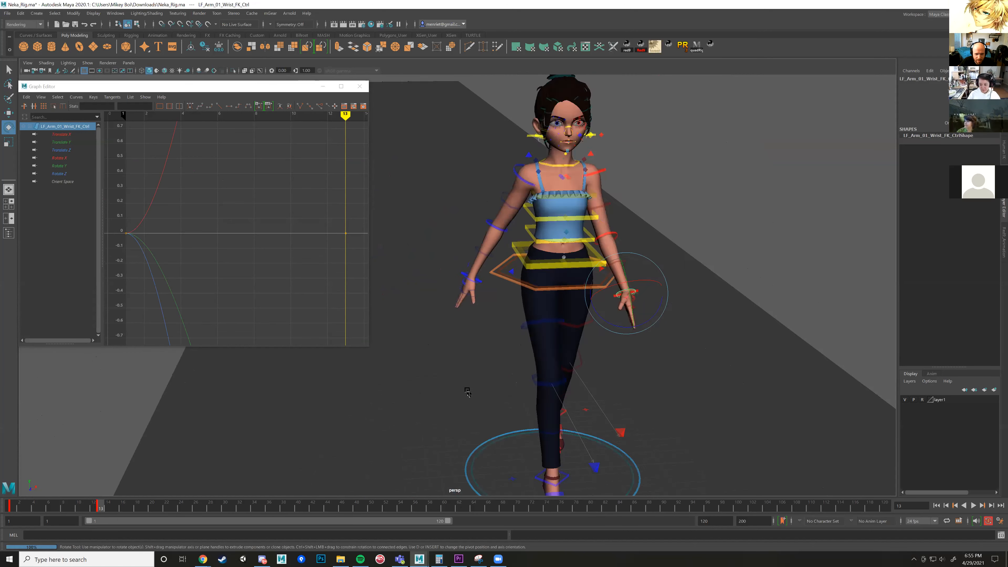
left_click_drag(466, 389, 509, 385, "alt")
middle_click_drag(453, 375, 487, 364, "alt")
scroll(487, 363, "down", 1)
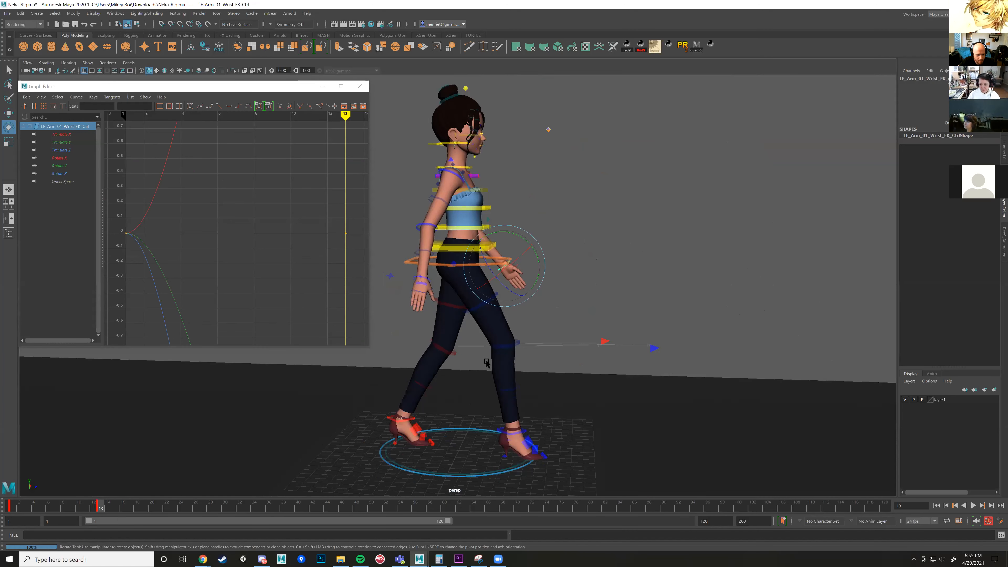
Select all of the character's rig controls, including the master control, for keying the whole pose.
scroll(523, 312, "down", 4)
left_click_drag(522, 313, 570, 314, "alt")
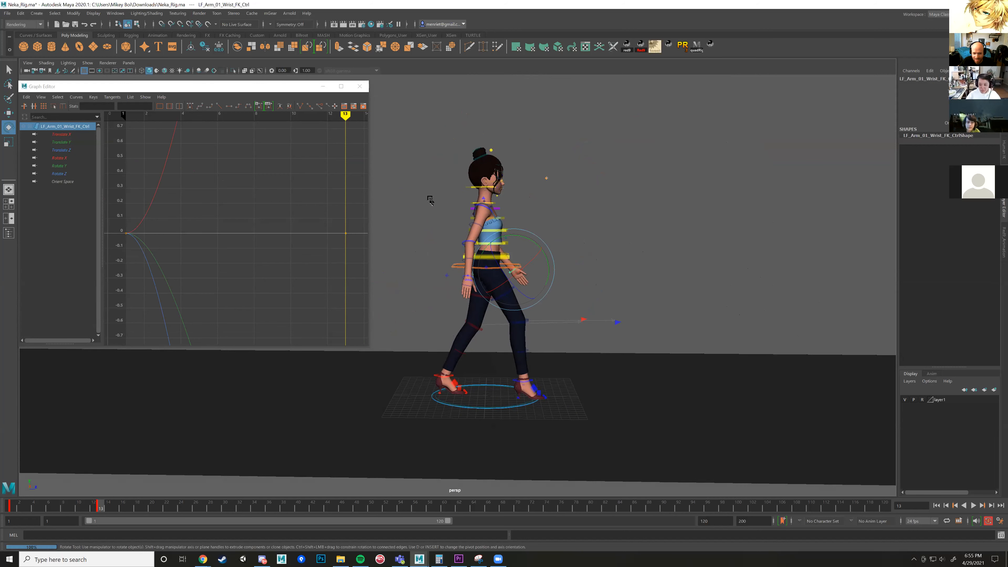
left_click_drag(396, 134, 694, 439)
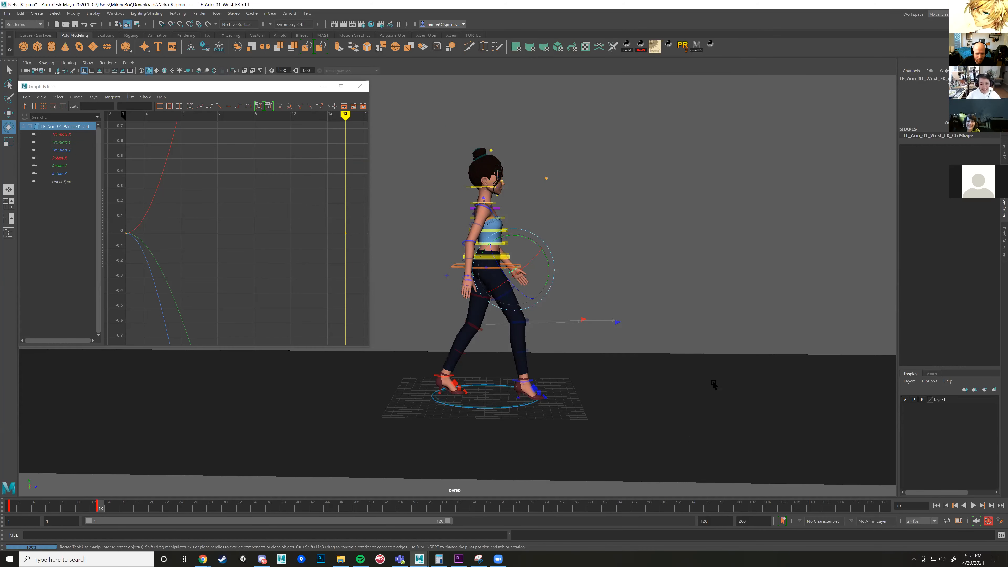
left_click_drag(725, 381, 683, 384, "alt")
middle_click_drag(683, 385, 665, 381, "alt")
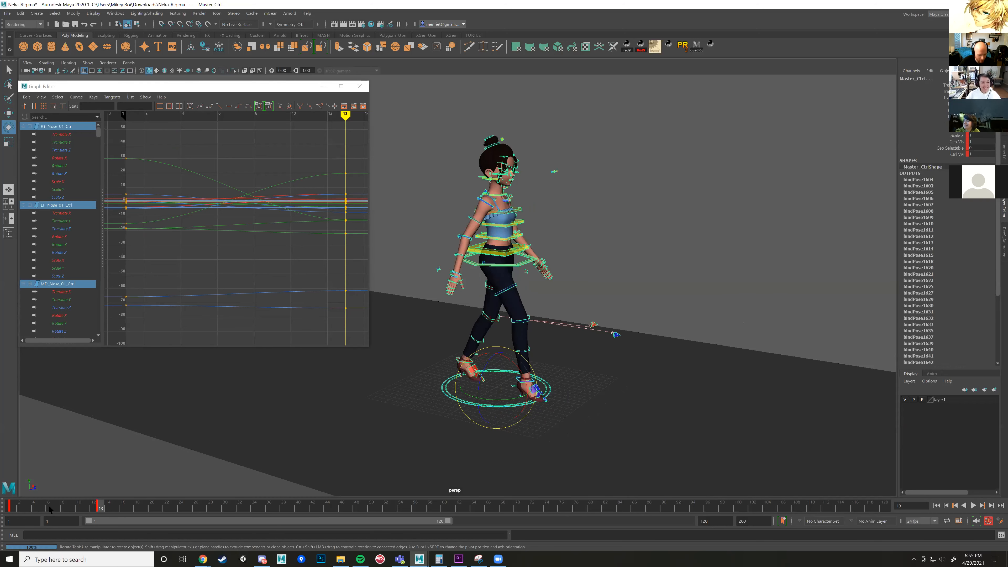
left_click_drag(321, 364, 274, 409, "alt")
left_click_drag(333, 397, 321, 406, "alt")
Play back and flip between frames 1 and 13 to compare the two opposite contact poses.
mouse_move(20, 509)
left_mouse_down()
mouse_move(11, 507)
mouse_move(124, 510)
mouse_move(12, 512)
left_mouse_up()
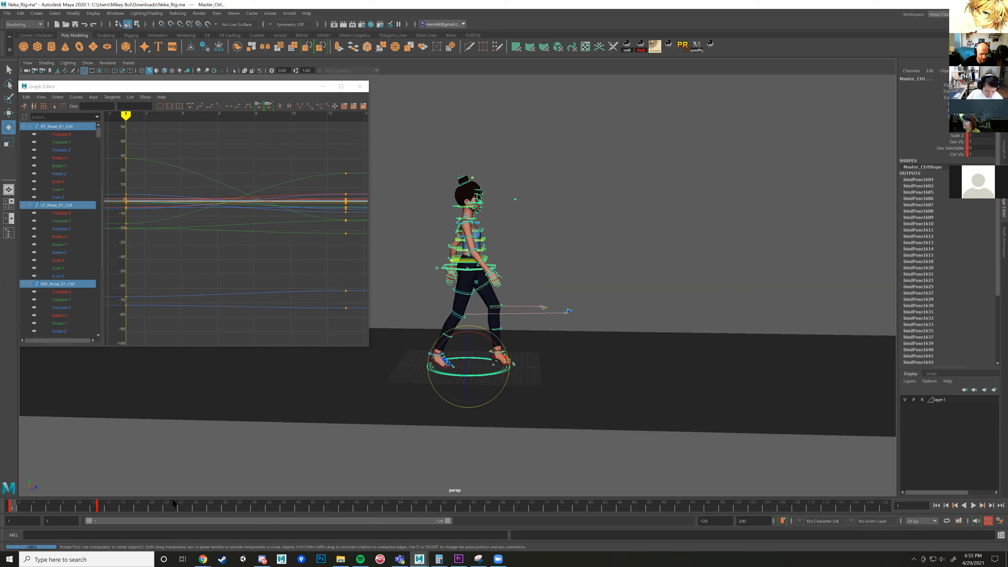
left_click_drag(100, 509, 12, 511)
key("alt+v")
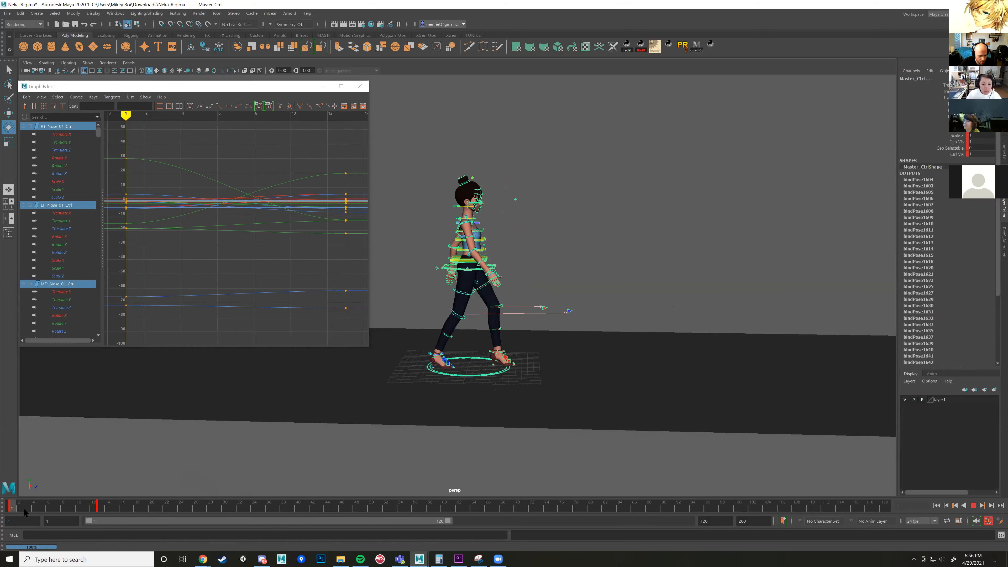
left_click(100, 510)
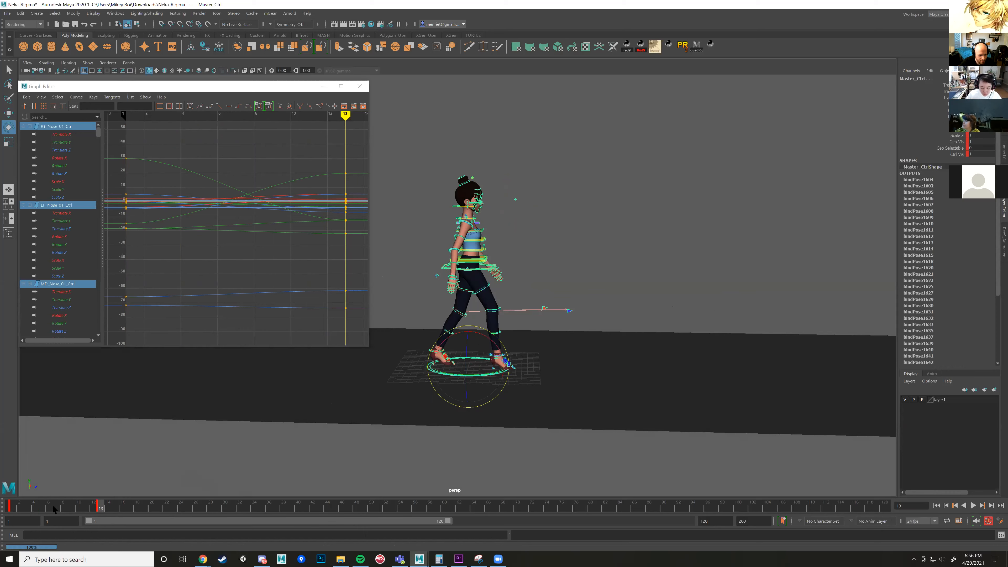
left_click(14, 508)
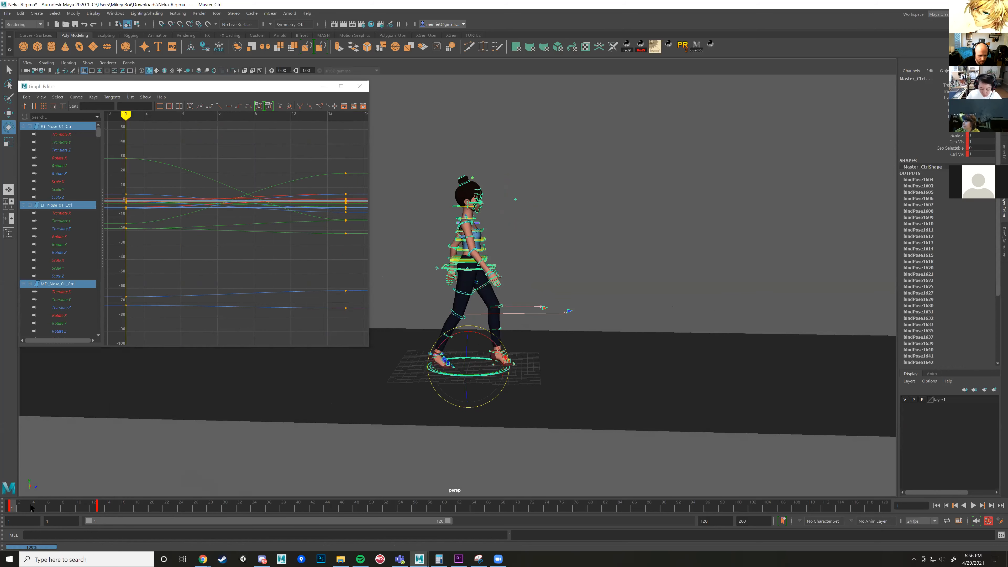
left_click(100, 510)
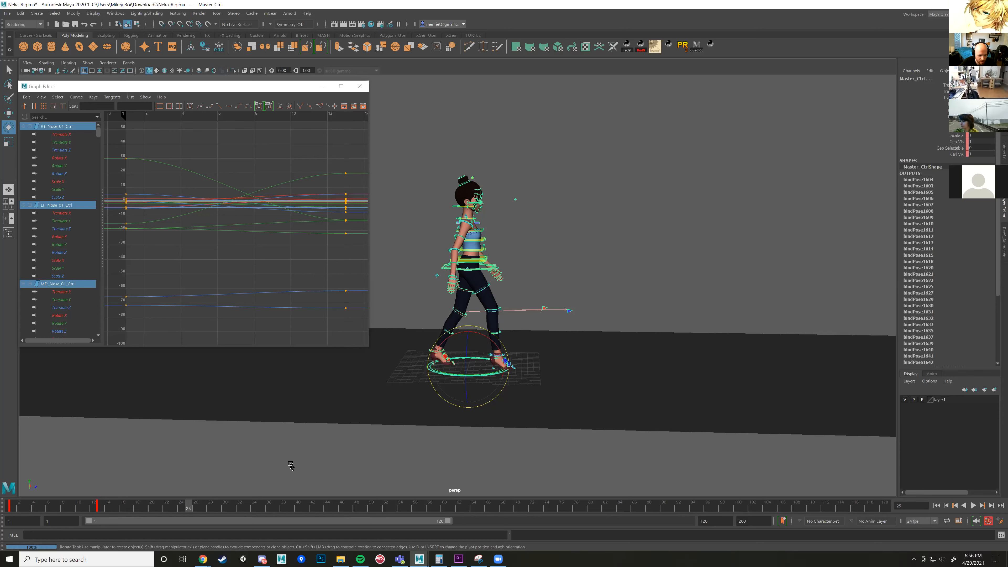
Copy the keys of all rig controls at frame 1 and paste them at frame 25 to close the cycle.
left_click(10, 507)
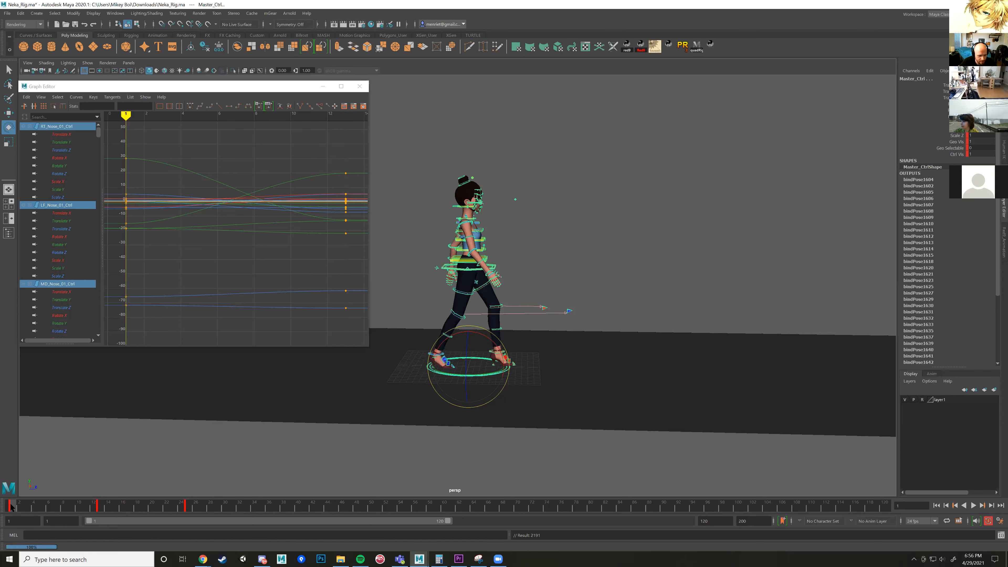
right_click(10, 507)
left_click(10, 509)
right_click(10, 510)
left_click(36, 372)
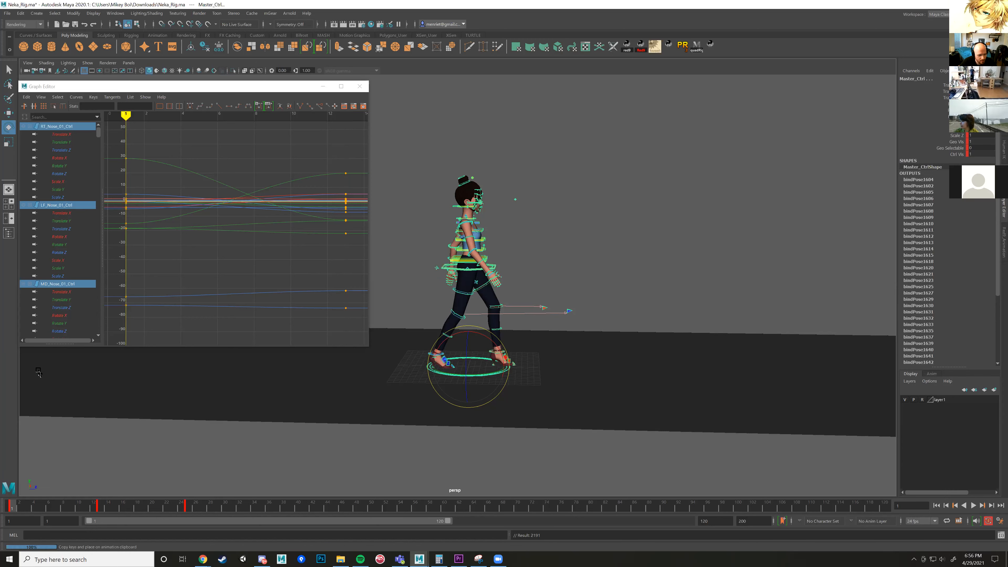
left_click(191, 512)
right_click(190, 510)
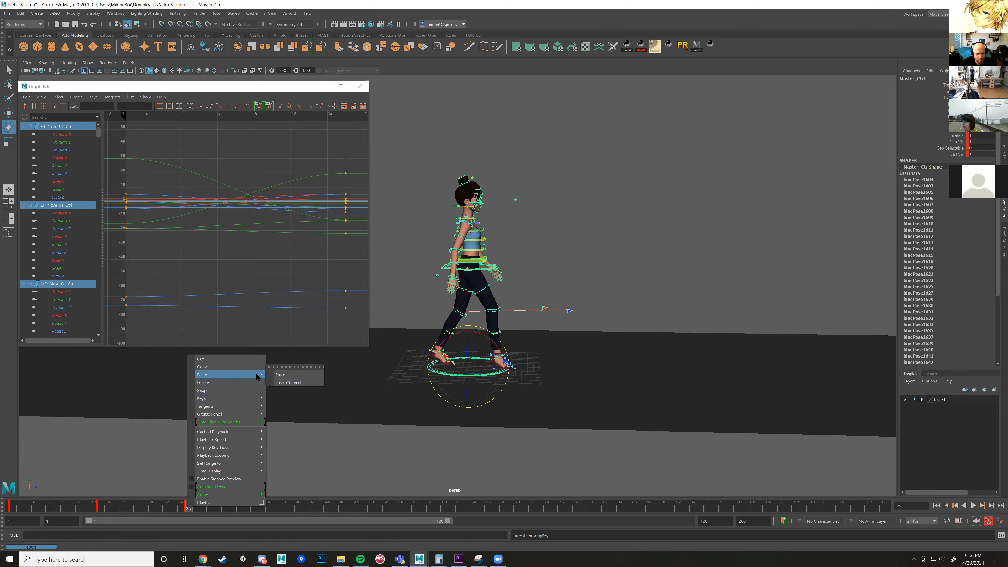
left_click(286, 375)
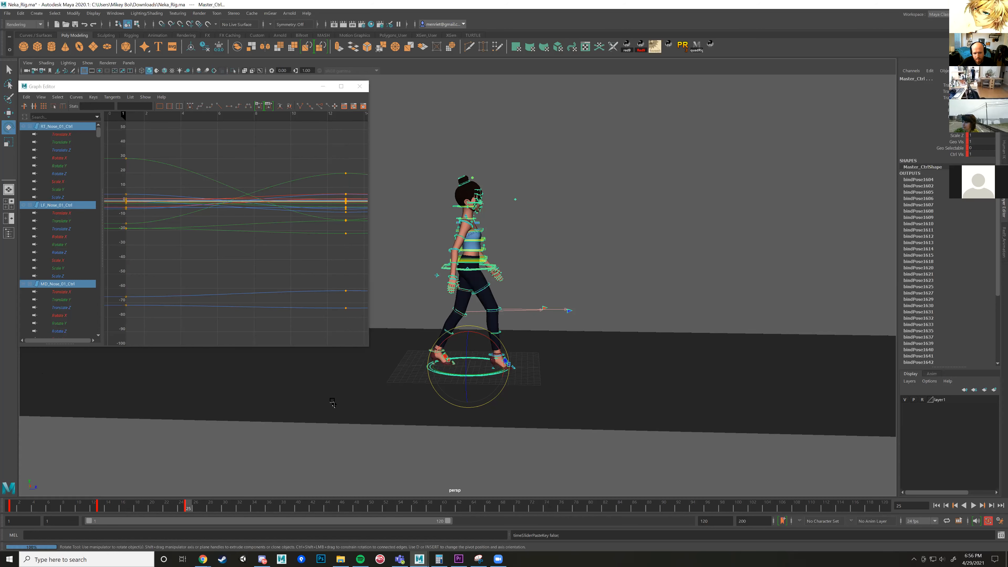
Set the playback range to end at frame 25 and return to frame 1.
left_click_drag(522, 398, 541, 390, "alt")
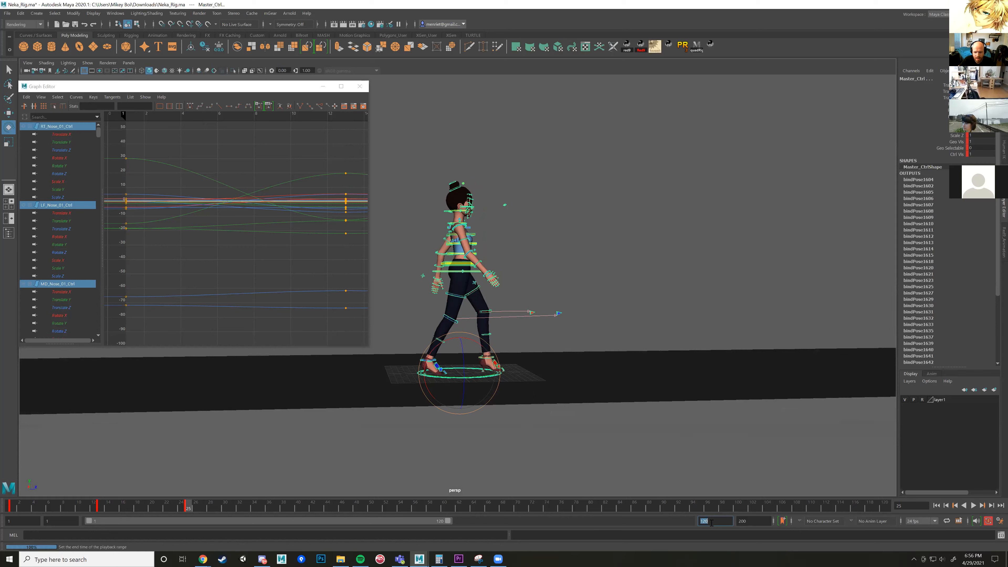
key("Return")
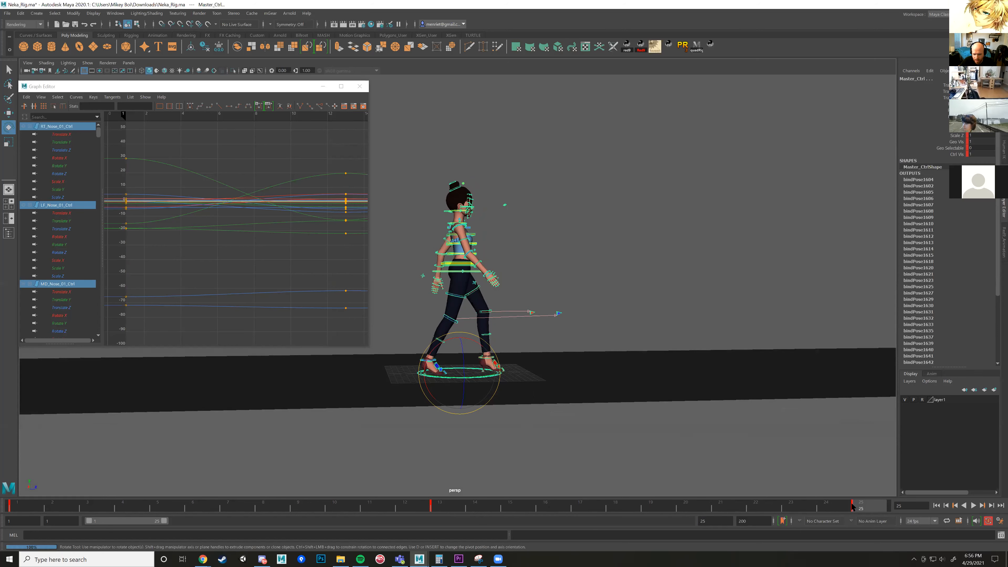
left_click_drag(778, 507, 11, 506)
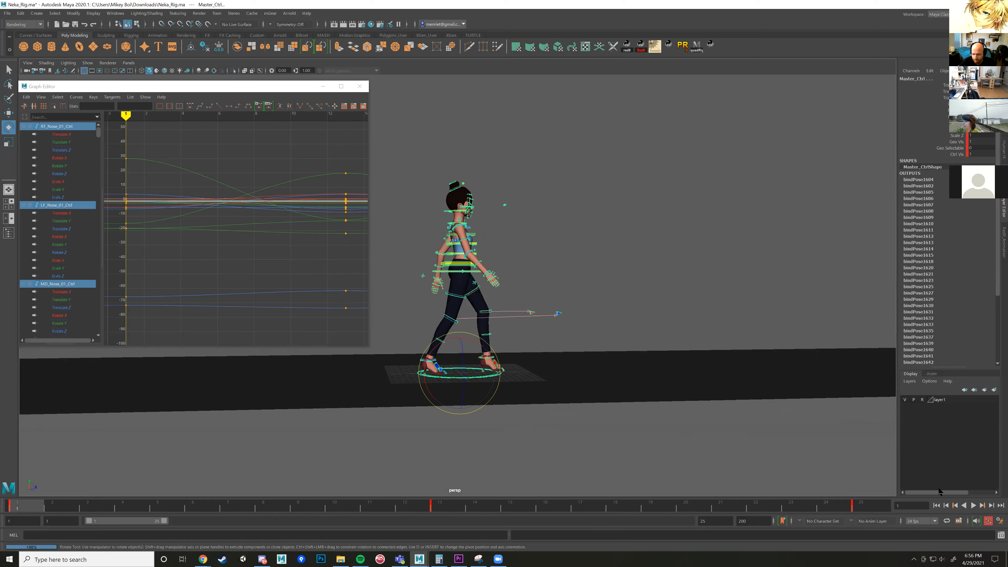
Play the looping walk and examine the motion from the side, three-quarter and front views.
left_click(974, 507)
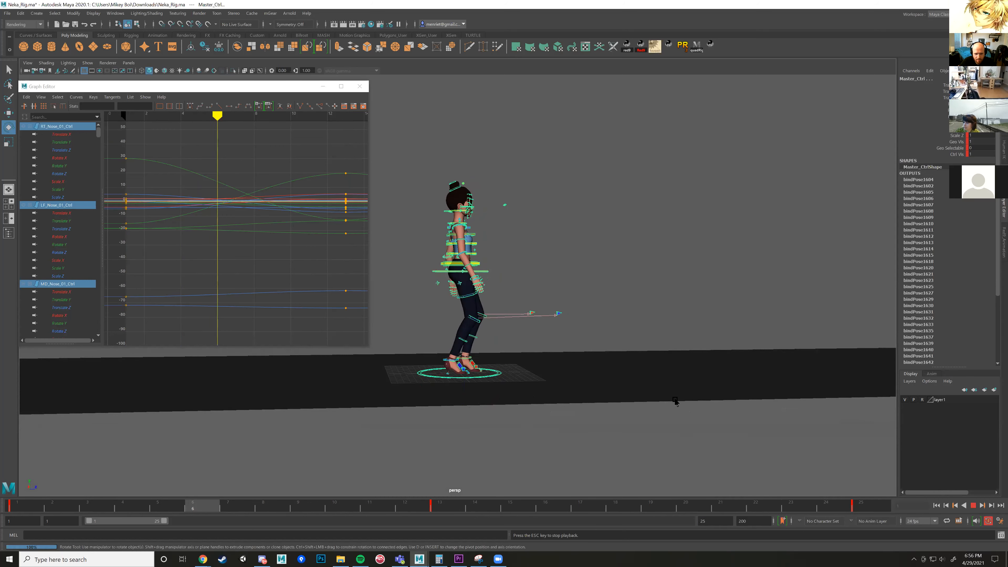
left_click_drag(630, 408, 590, 416, "alt")
right_click_drag(589, 416, 649, 412, "alt")
middle_click_drag(655, 392, 612, 413, "alt")
right_click_drag(612, 412, 608, 290, "alt")
scroll(608, 291, "down", 4)
left_click_drag(634, 311, 601, 303, "alt")
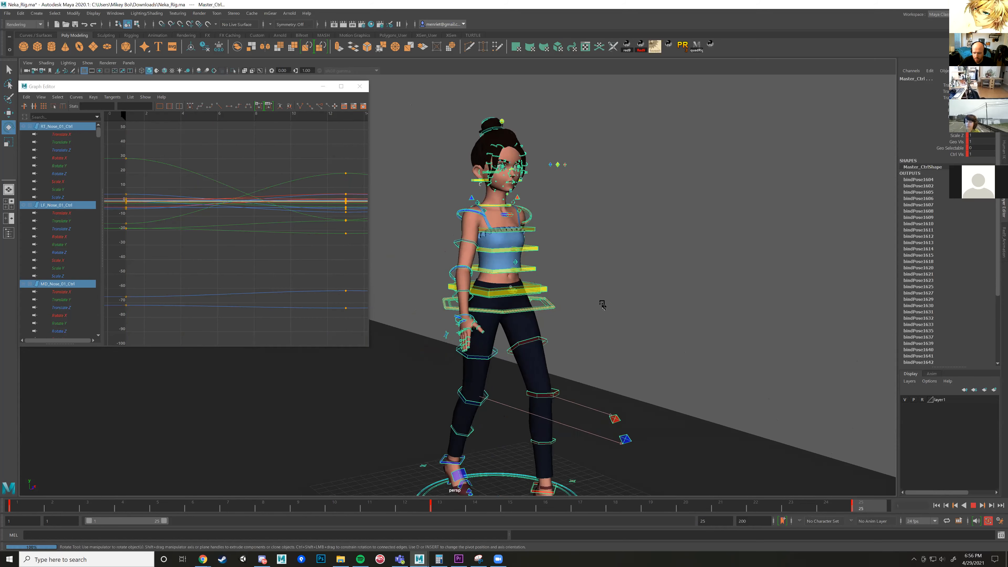
left_click_drag(591, 286, 585, 230, "alt")
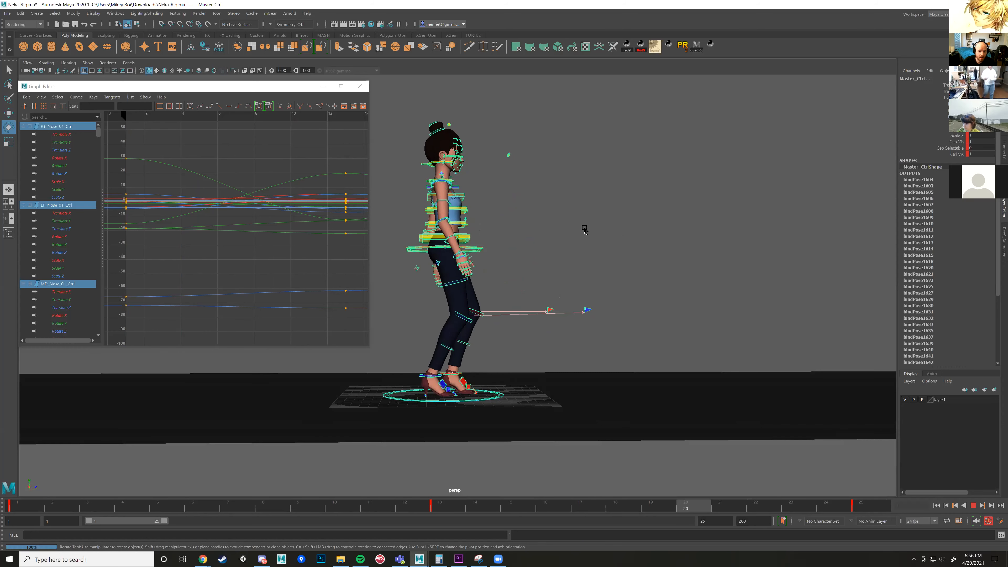
left_click_drag(524, 244, 514, 248, "alt")
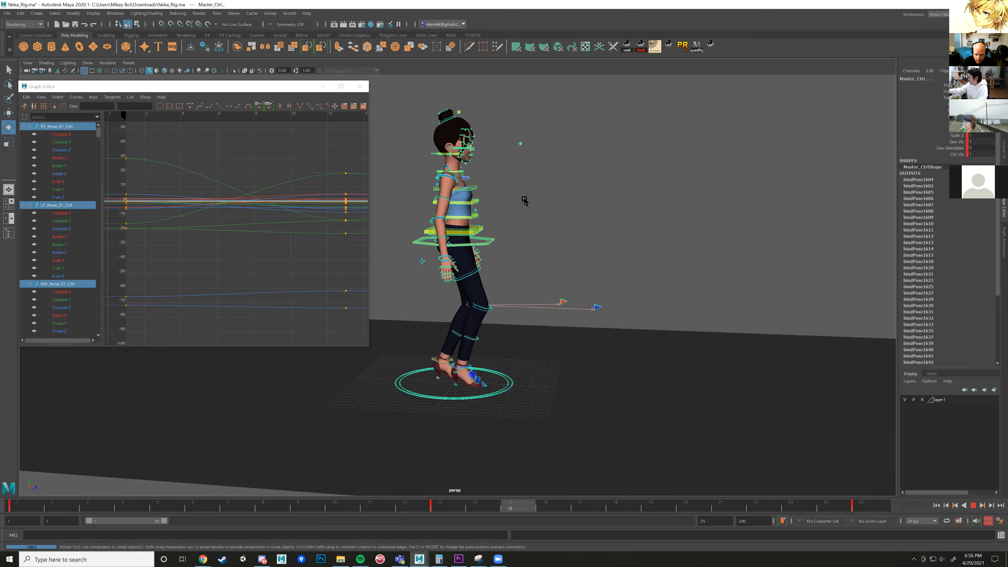
left_click_drag(566, 224, 616, 181, "alt")
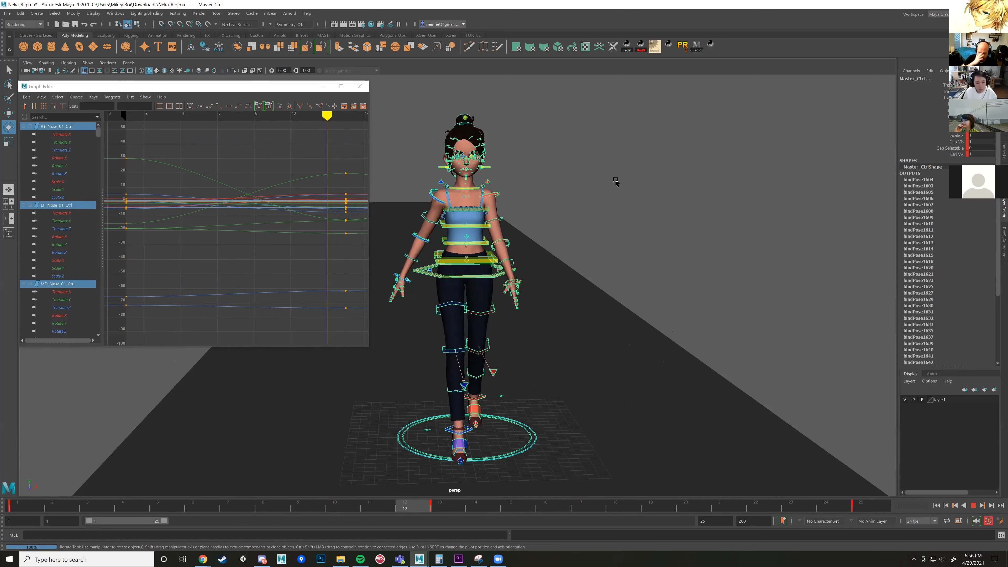
left_click_drag(669, 270, 711, 266, "alt")
right_click_drag(711, 266, 619, 372, "alt")
middle_click_drag(618, 373, 623, 356, "alt")
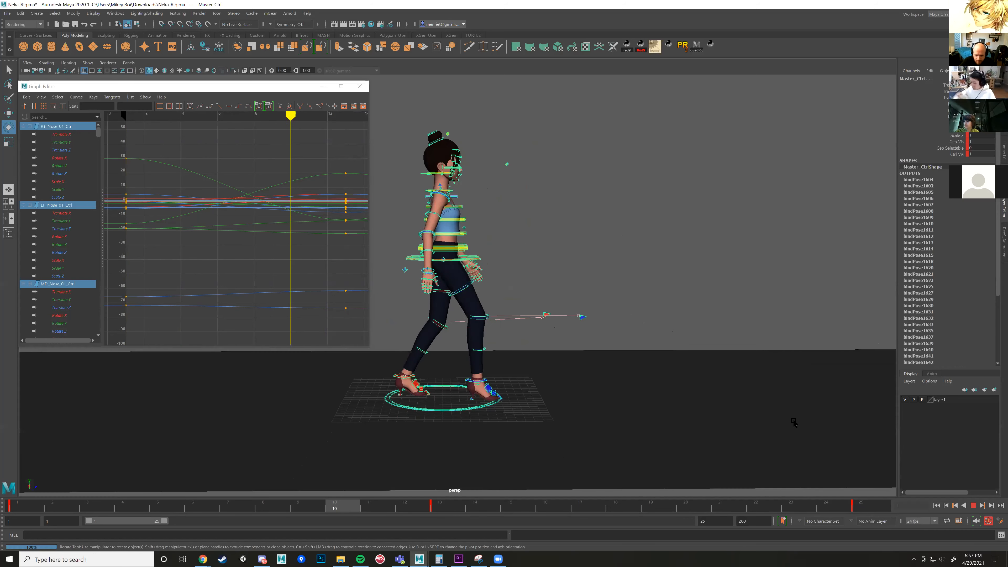
left_click(973, 506)
Scrub to frame 5 and check the in-between pose against the Animator's Survival Kit walk chart in Chrome.
left_click_drag(110, 509, 157, 509)
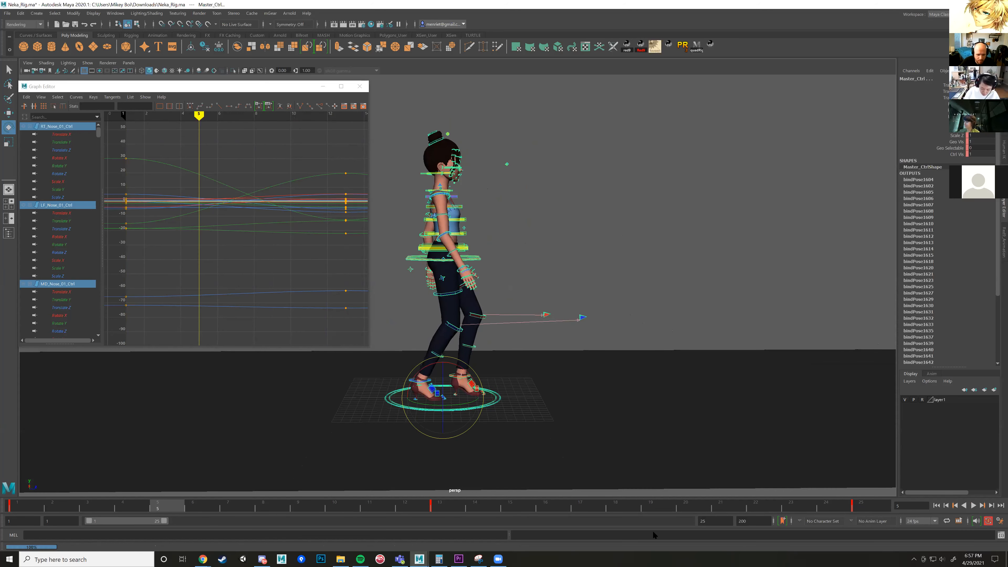
mouse_move(202, 558)
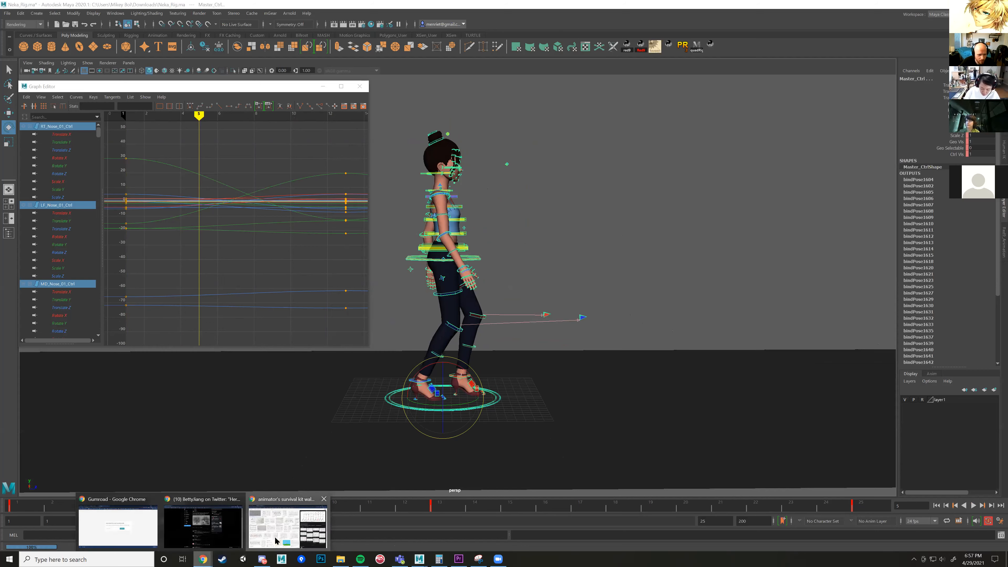
left_click(276, 541)
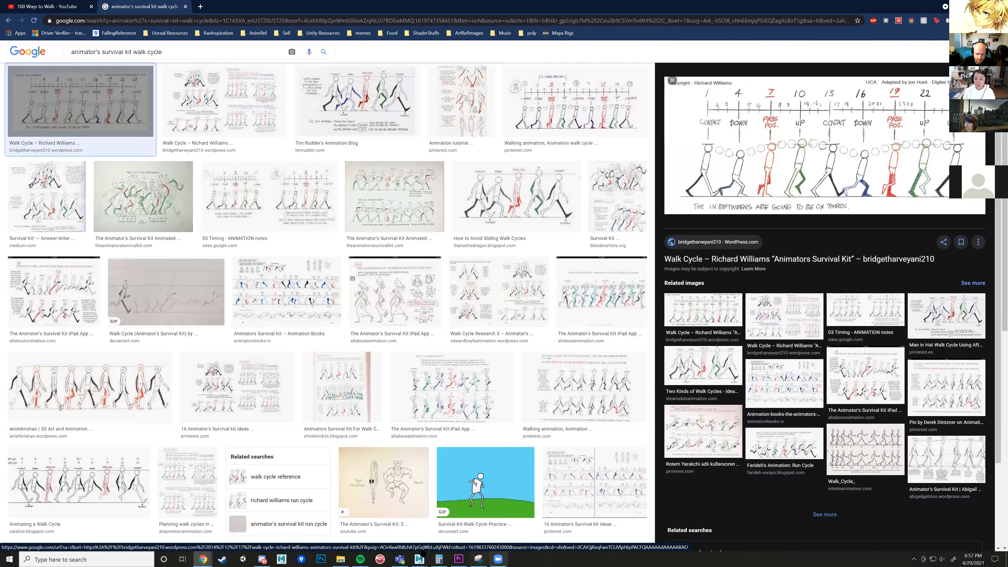
mouse_move(419, 559)
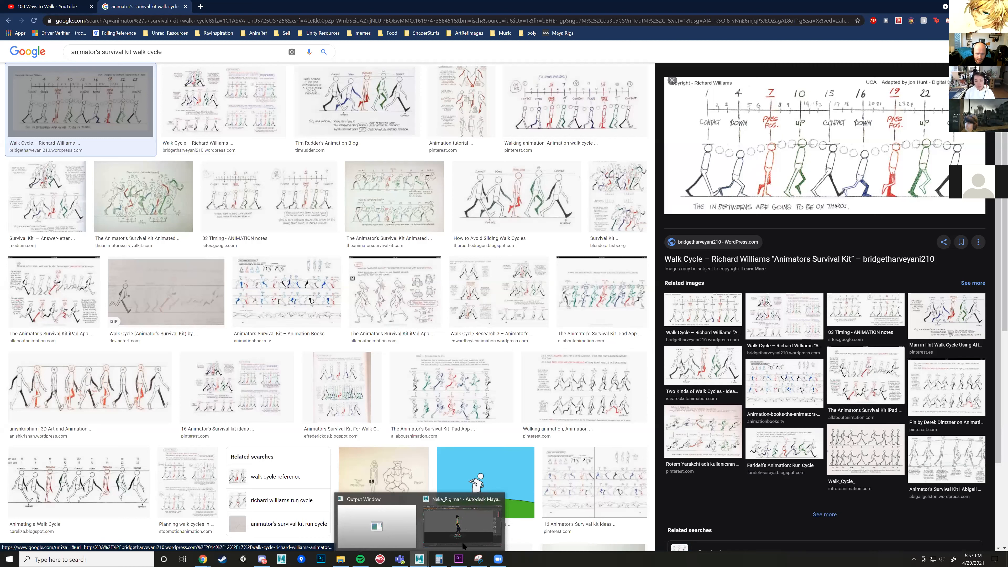
left_click(462, 525)
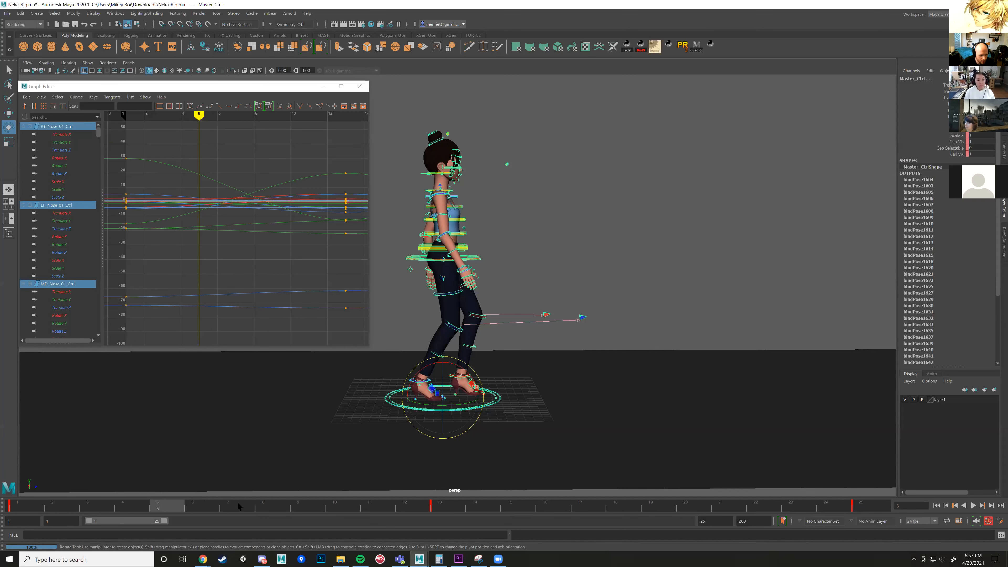
Inspect the rig's pose at frame 7 and consult the passing position in the Chrome walk chart, returning to Maya.
left_click(230, 507)
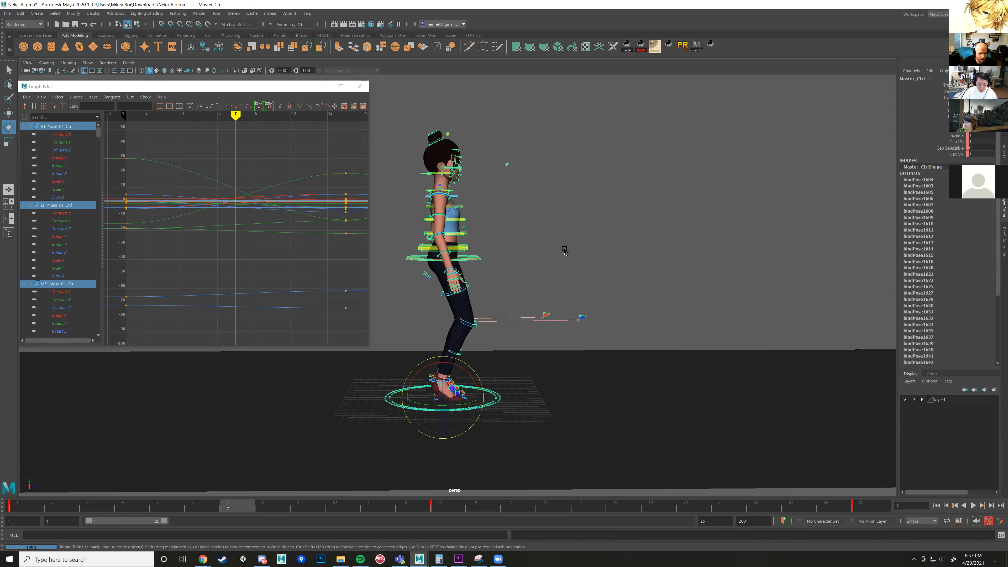
left_click_drag(503, 360, 396, 442, "alt")
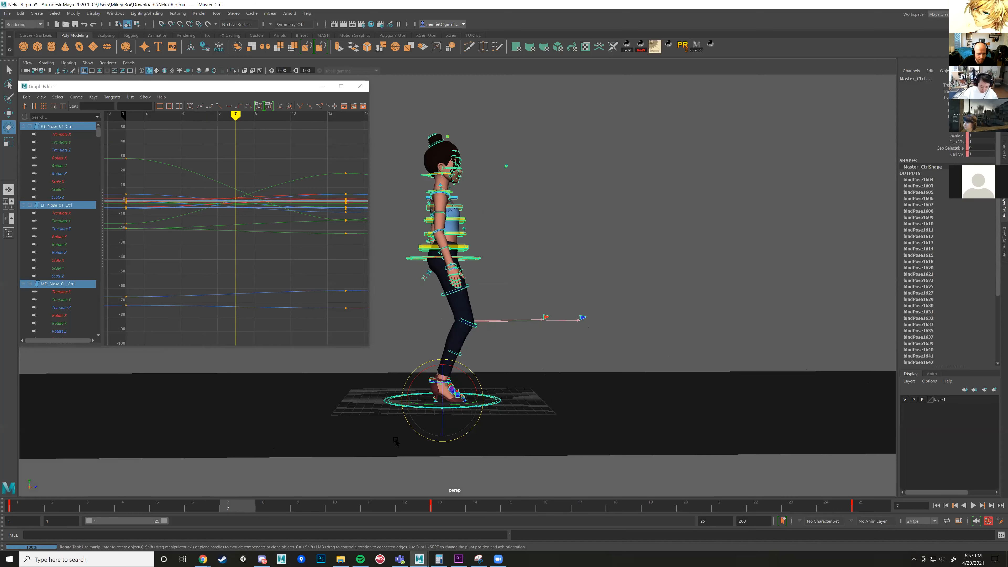
left_click_drag(467, 317, 522, 322, "alt")
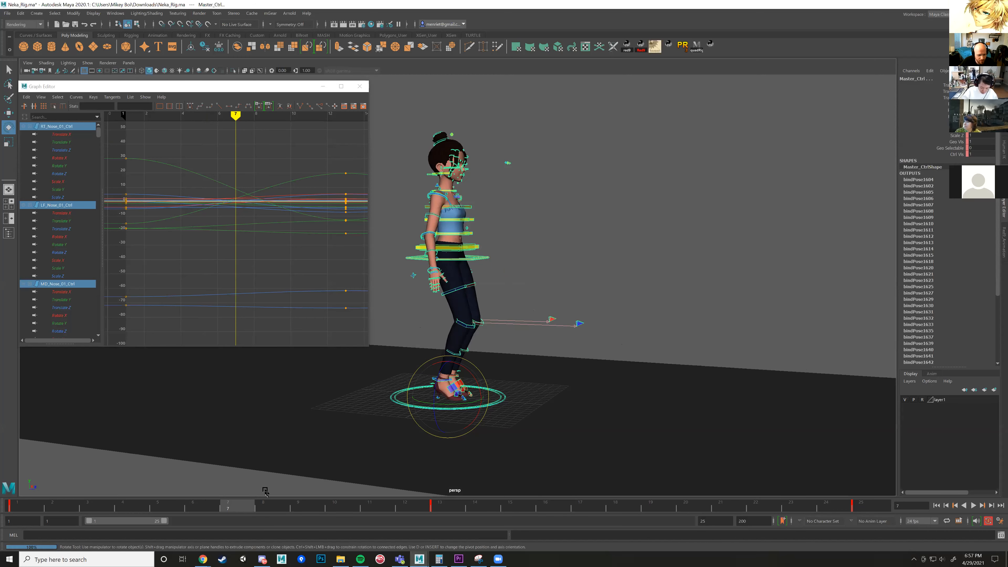
mouse_move(203, 559)
left_click(288, 521)
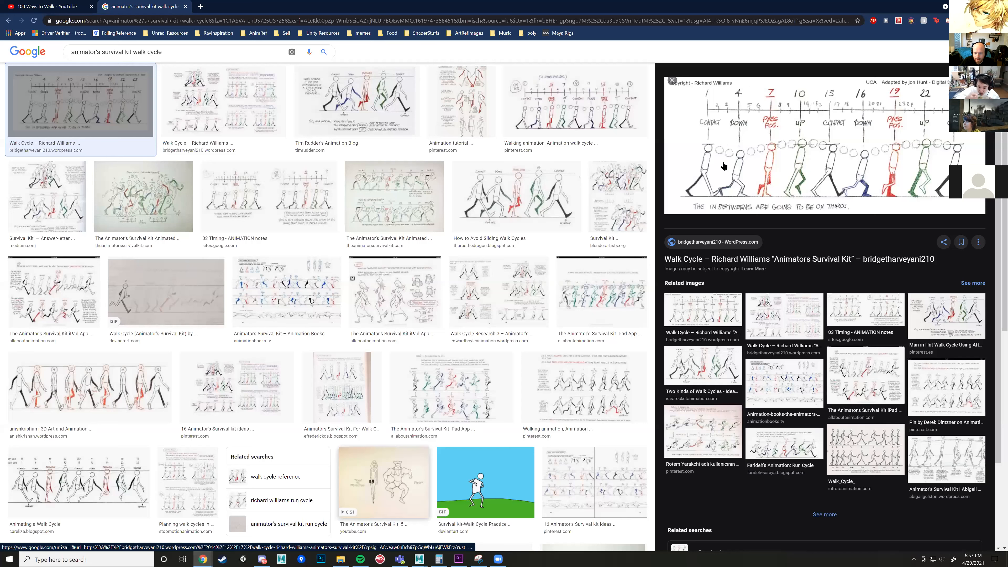
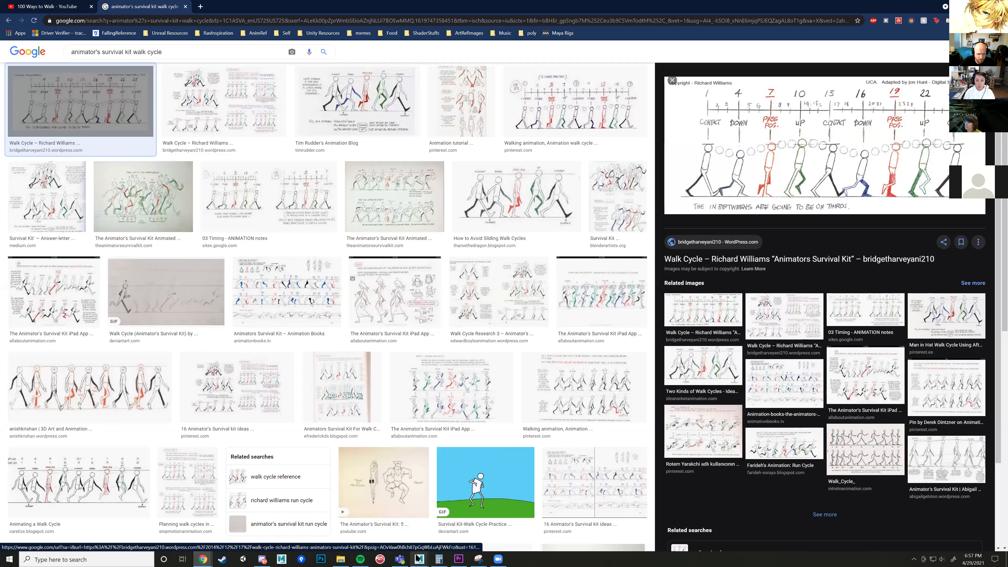
key("alt+Tab")
Move the COG control upward at frame 7 to straighten the legs for the passing position.
scroll(556, 391, "up", 3)
left_click(519, 215)
left_click_drag(528, 206, 516, 217, "alt")
key("w")
left_click_drag(445, 171, 453, 163)
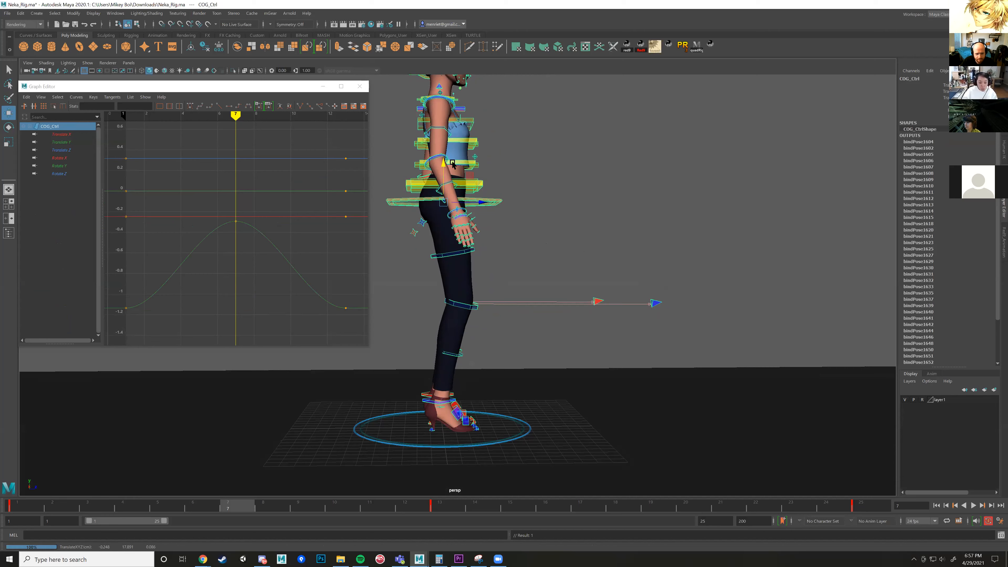
left_click_drag(570, 328, 310, 471, "alt")
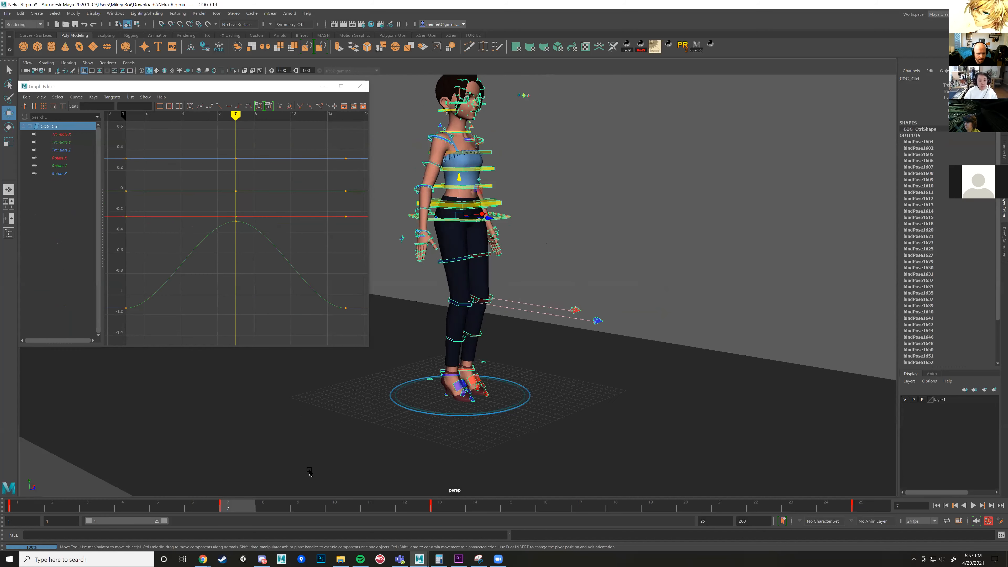
Raise the right leg IK control at frame 7 and rotate the foot toe-down for the passing position.
mouse_move(207, 501)
left_mouse_down()
mouse_move(24, 503)
mouse_move(225, 509)
left_mouse_up()
left_click_drag(477, 393, 510, 384, "alt")
left_click(445, 380)
left_click_drag(445, 375, 477, 349, "alt")
key("e")
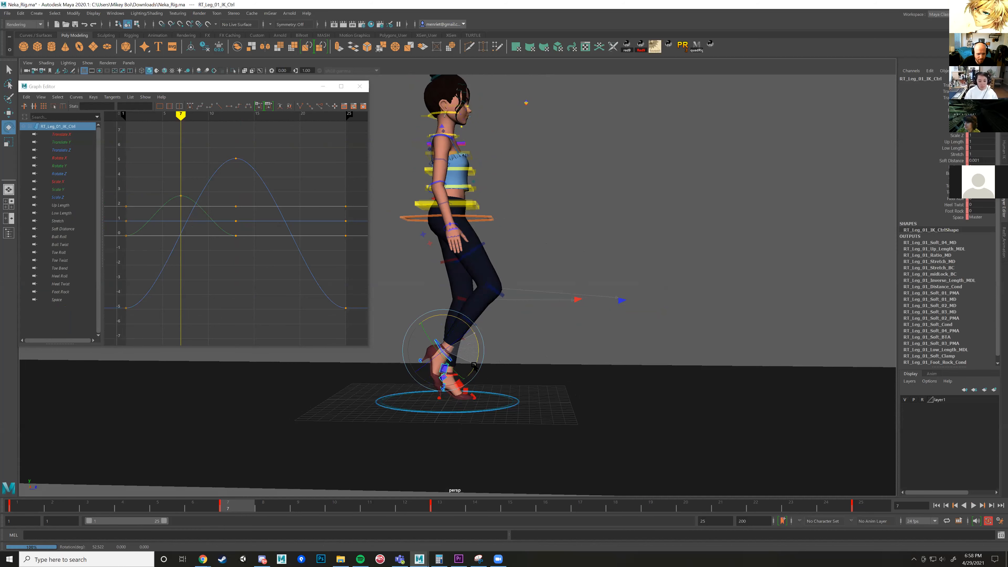
Scrub from frame 1 and play the cycle to check the new passing pose.
mouse_move(198, 506)
left_mouse_down()
mouse_move(32, 489)
mouse_move(196, 487)
mouse_move(474, 528)
mouse_move(237, 521)
mouse_move(920, 511)
mouse_move(13, 508)
left_mouse_up()
mouse_move(88, 508)
left_mouse_down()
mouse_move(177, 501)
mouse_move(443, 522)
left_mouse_up()
key("alt+v")
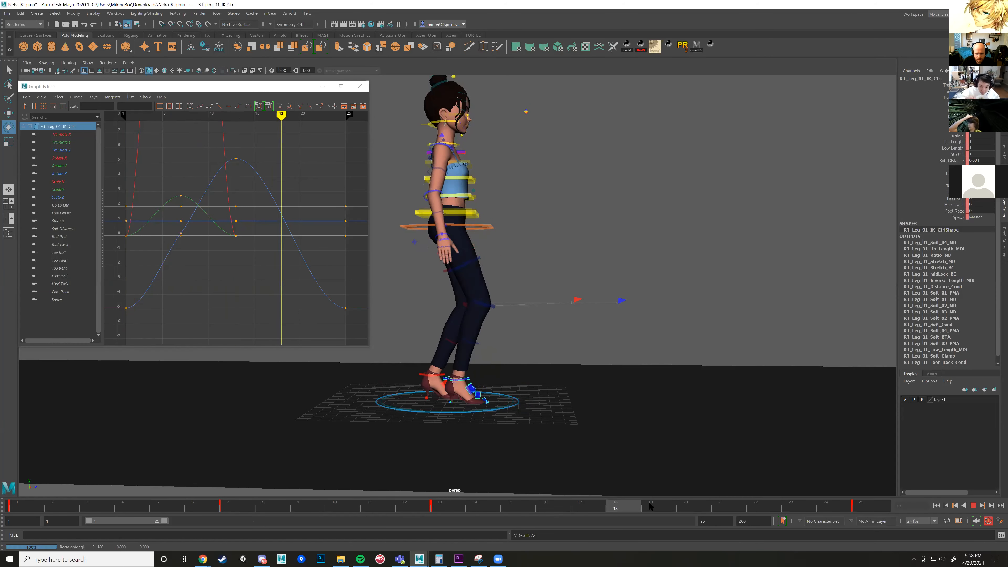
Scrub between the contact poses and compare the passing pose at frame 7 with the one at frame 19.
left_click(667, 504)
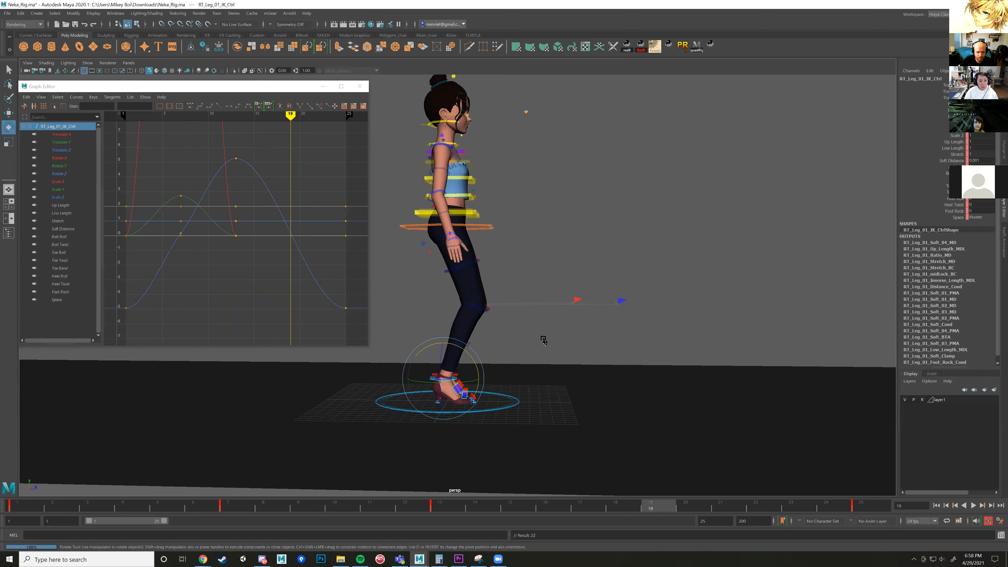
left_click_drag(534, 286, 506, 317, "alt")
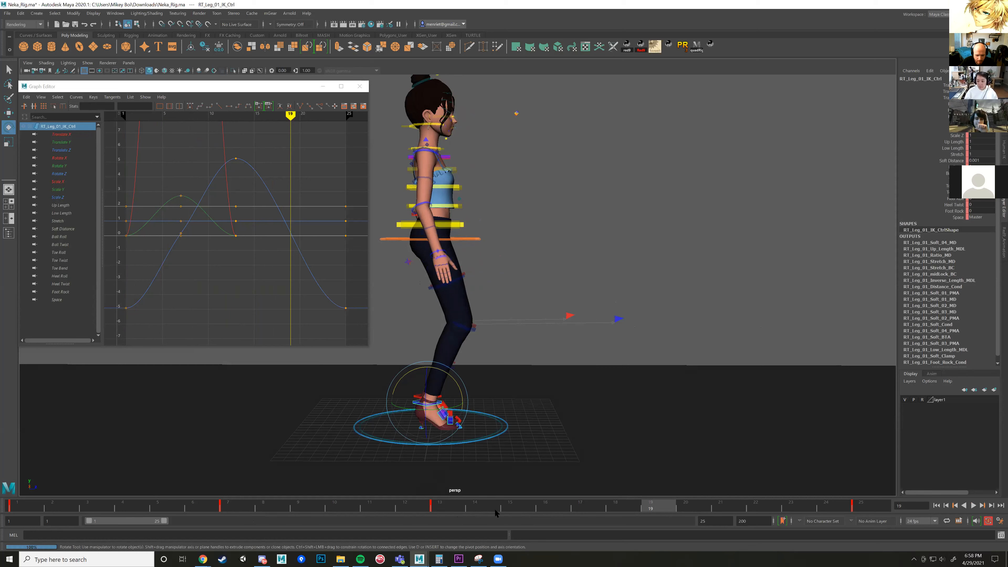
key("alt+v")
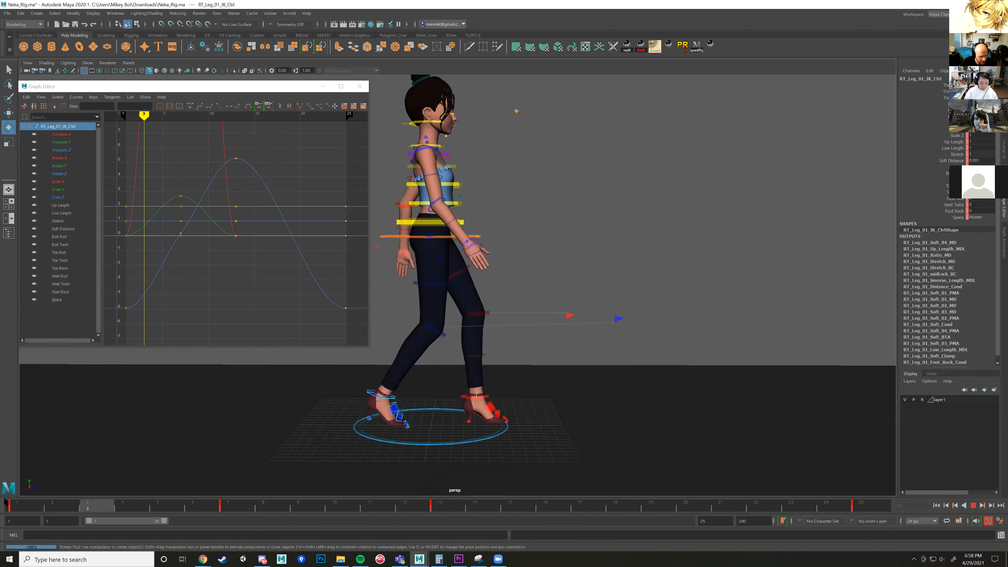
left_click_drag(231, 506, 448, 502)
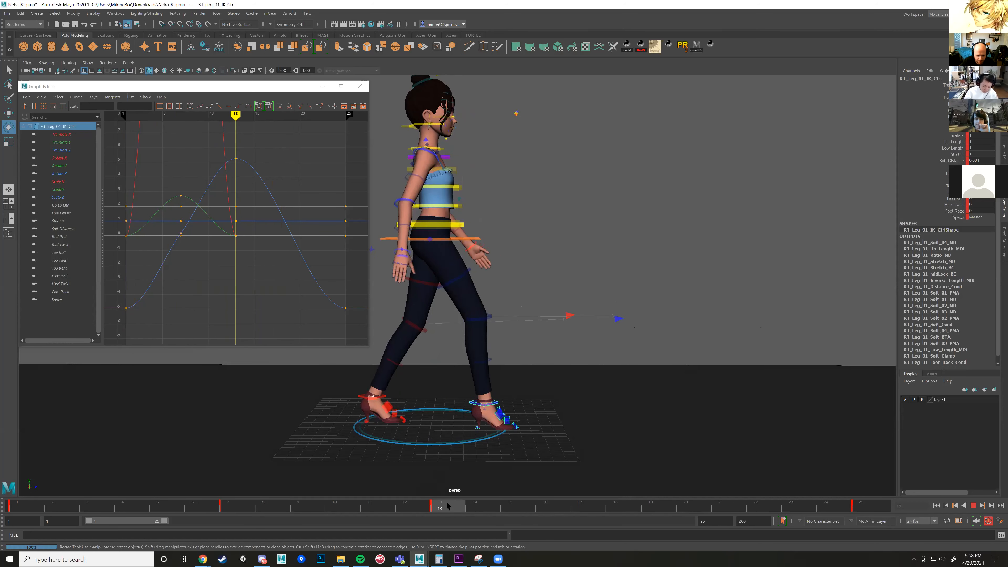
left_click_drag(228, 503, 201, 506)
left_click(24, 503)
left_click(236, 509)
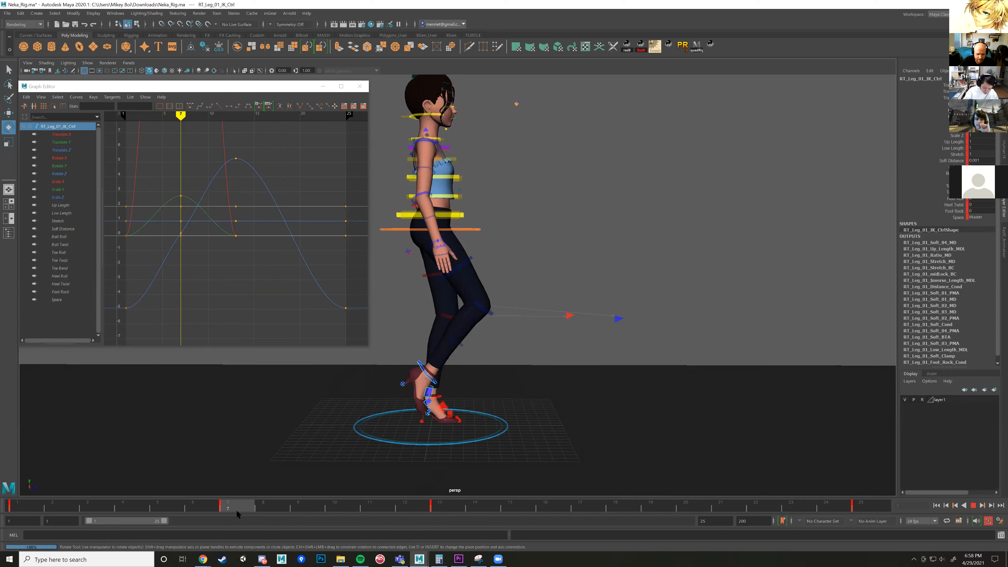
left_click(210, 507)
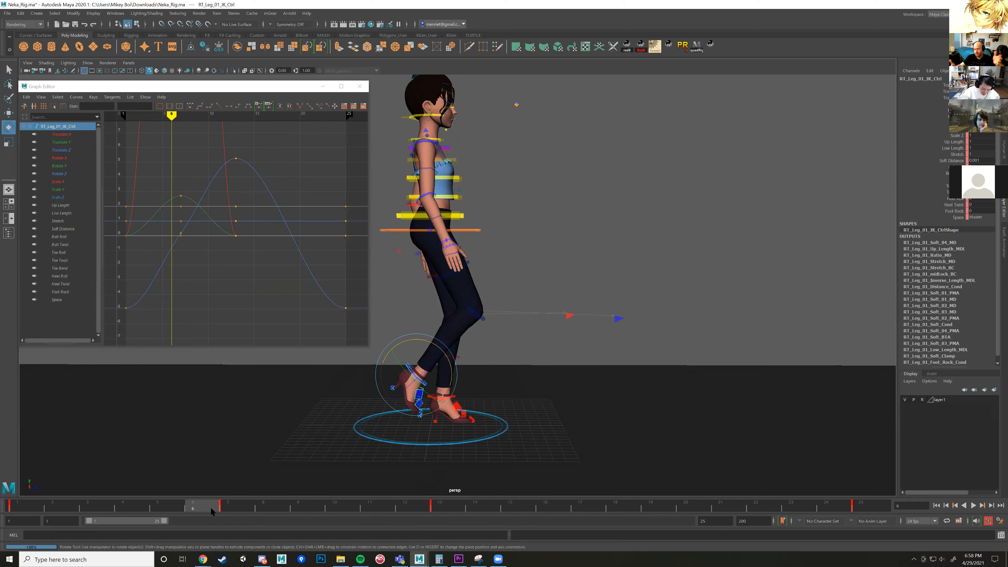
left_click(655, 510)
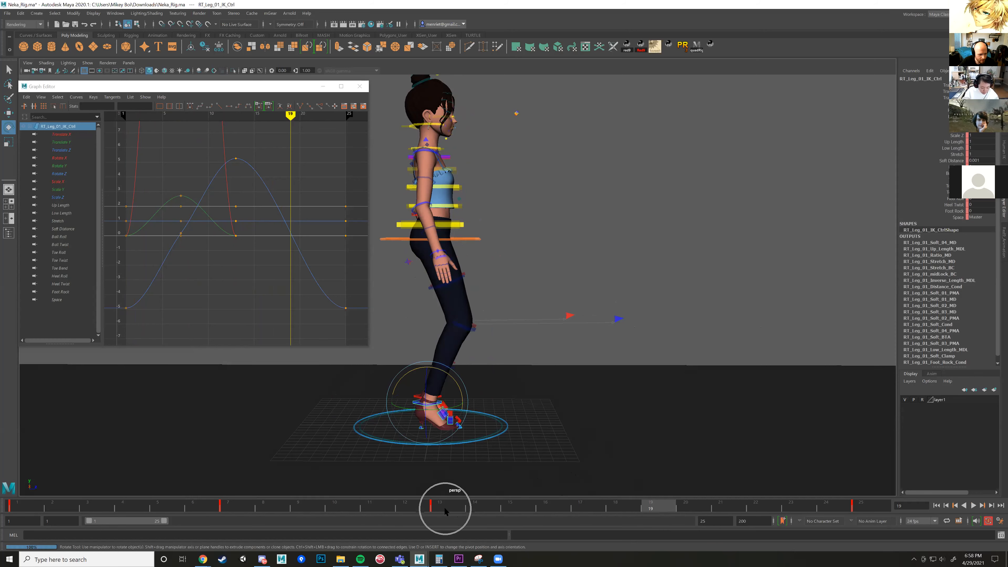
Raise the COG control at frame 19 to straighten the legs for the second passing pose and key it.
left_click_drag(564, 346, 474, 251, "alt")
left_click(456, 221)
key("w")
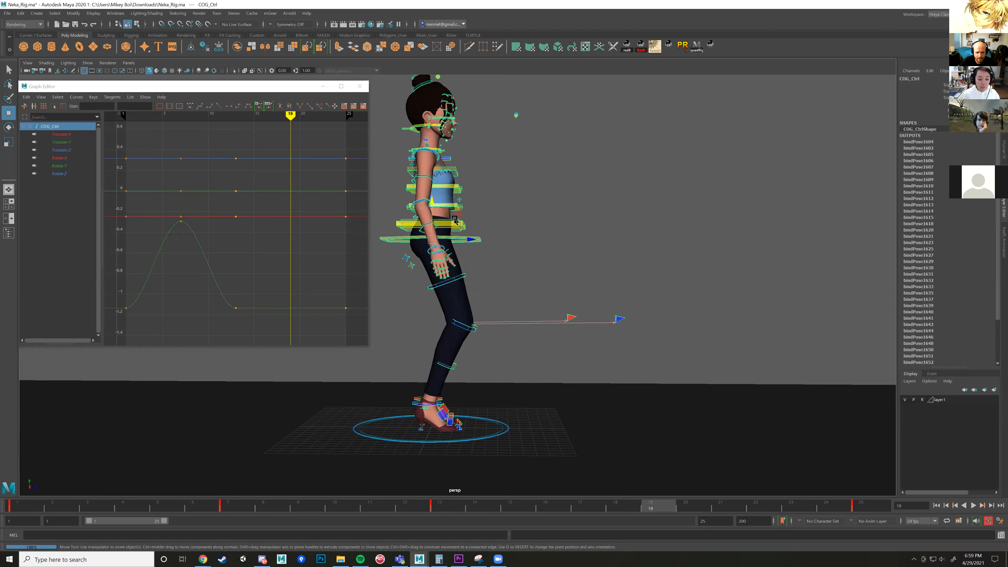
left_click_drag(433, 203, 439, 193)
key("s")
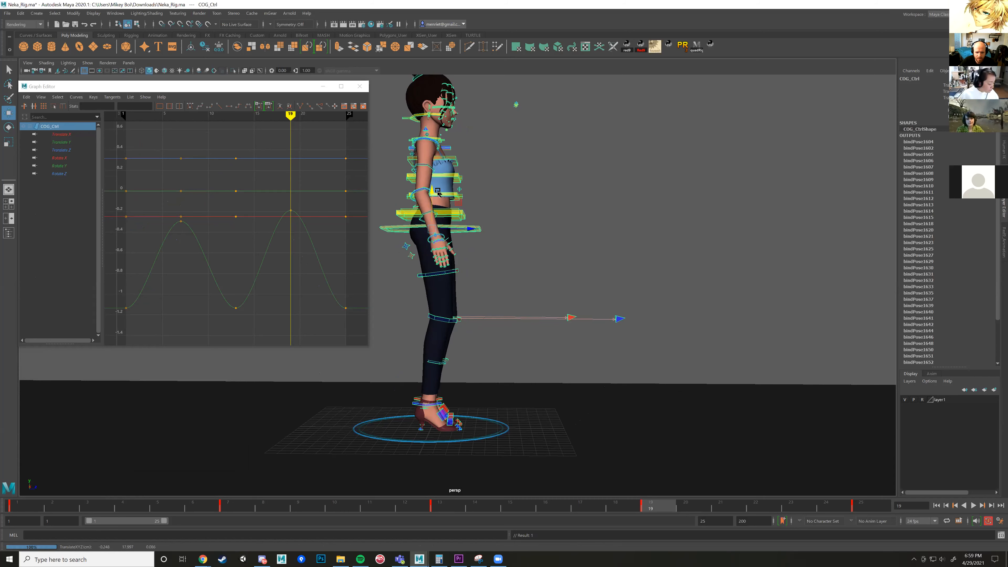
Lift the left leg IK control at frame 19, rotate the foot toe-down, and key the passing pose.
left_click_drag(421, 427, 475, 341, "alt")
left_click(491, 397)
key("s")
key("e")
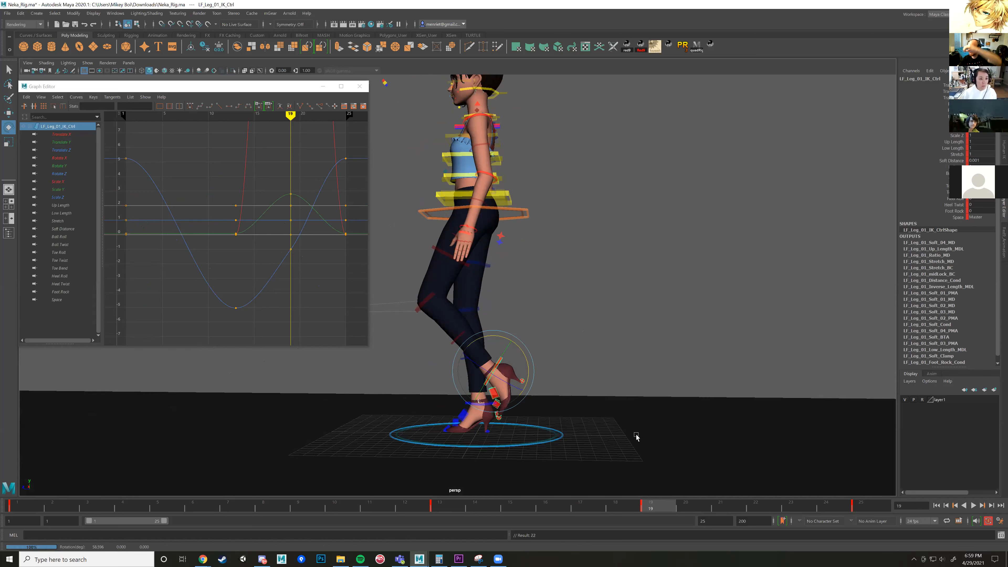
Scrub and play the walk cycle from both sides to check the two passing poses.
mouse_move(632, 510)
left_mouse_down()
mouse_move(480, 512)
mouse_move(862, 515)
left_mouse_up()
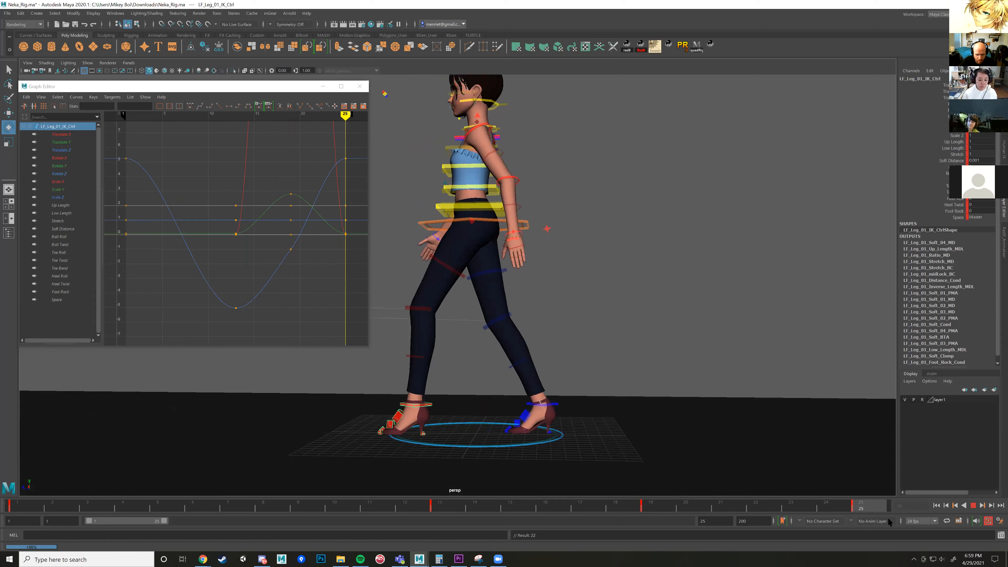
left_click(973, 506)
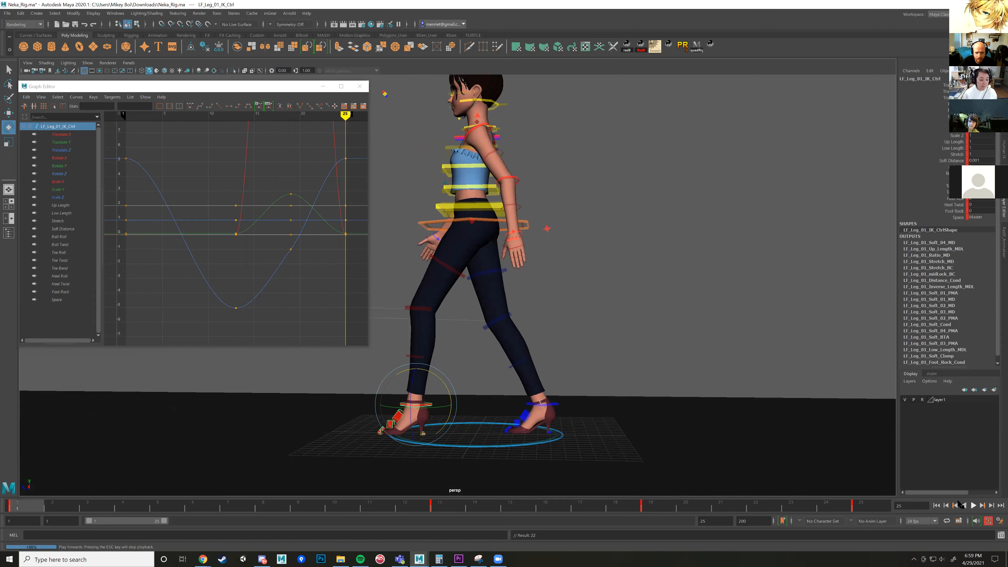
left_click_drag(496, 349, 646, 351, "alt")
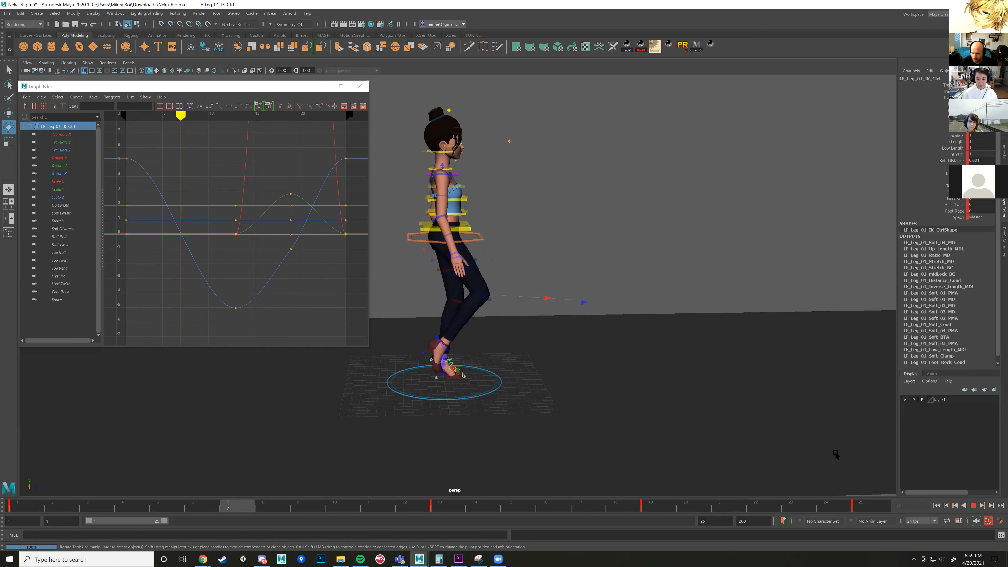
left_click(973, 506)
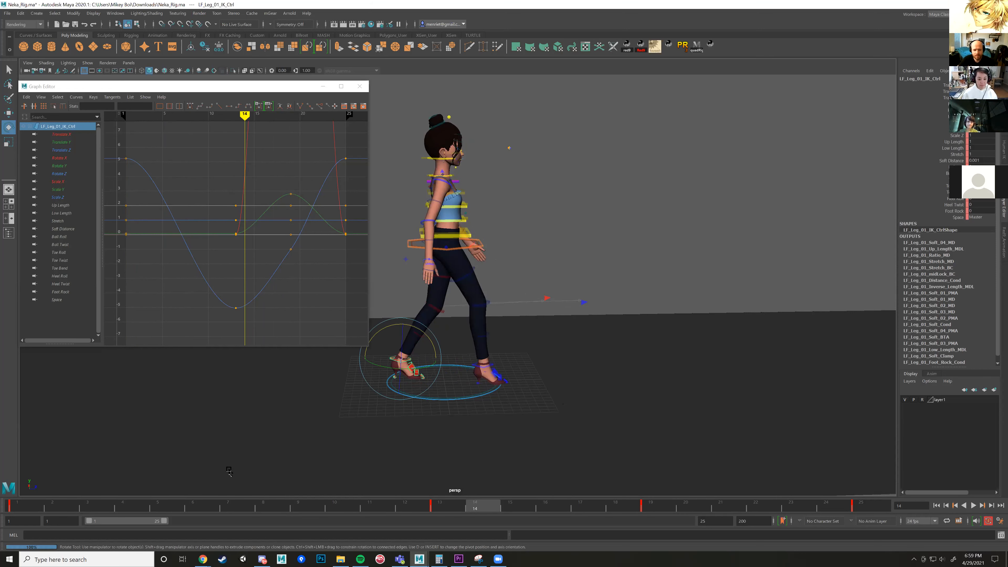
left_click_drag(688, 507, 8, 439)
left_click_drag(254, 480, 401, 480)
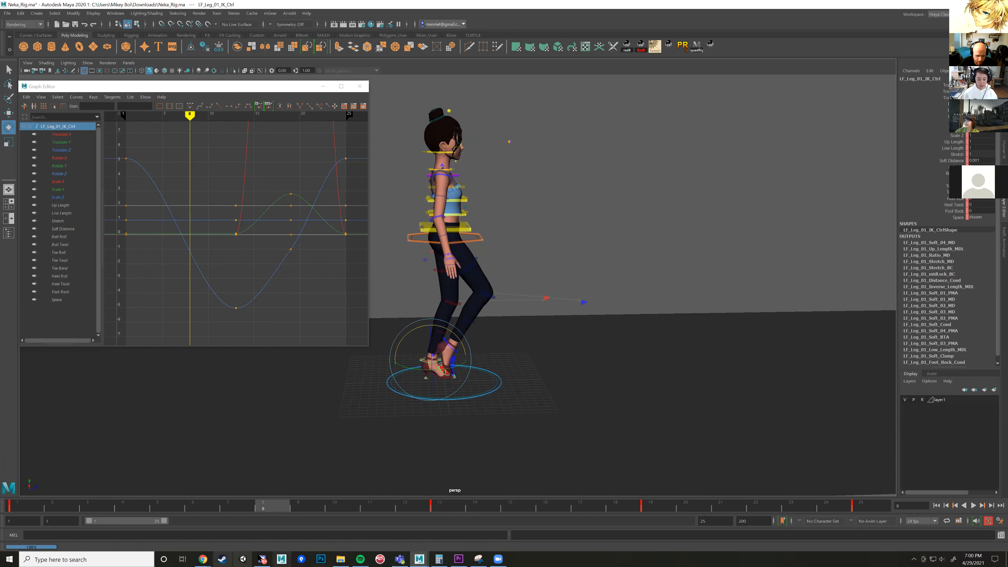
Consult the Animator's Survival Kit walk cycle chart in Chrome and return to Maya.
mouse_move(204, 560)
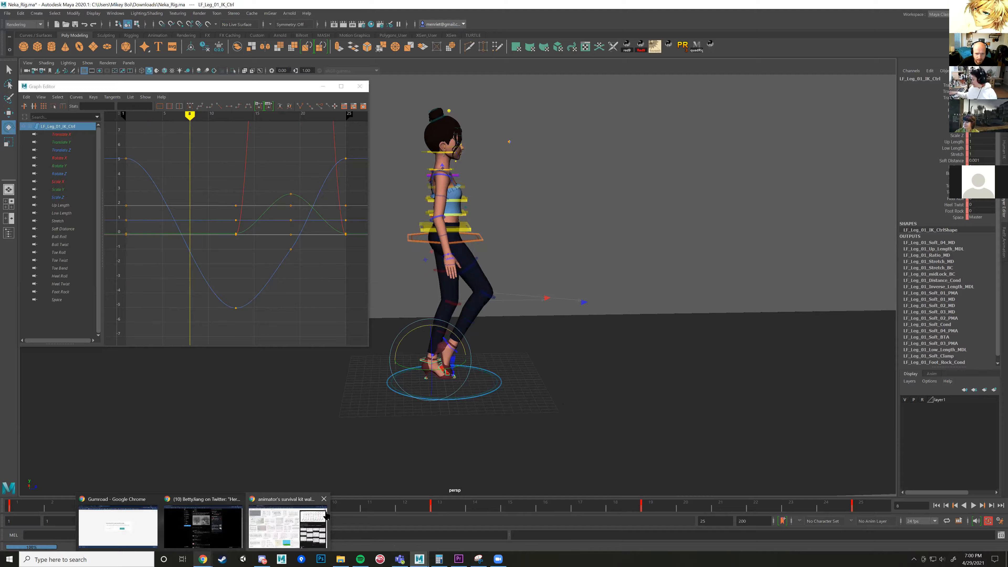
left_click(287, 527)
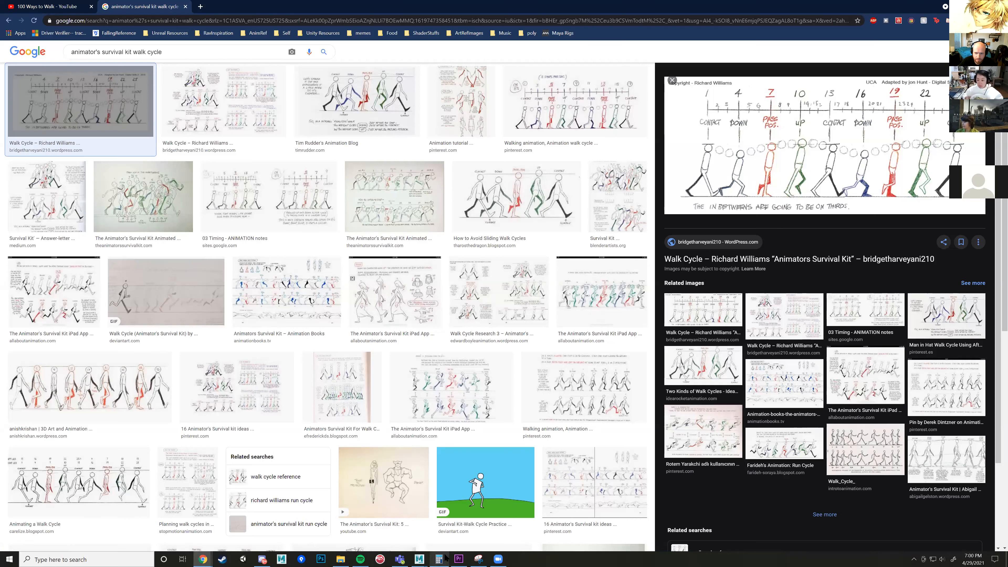
left_click(419, 558)
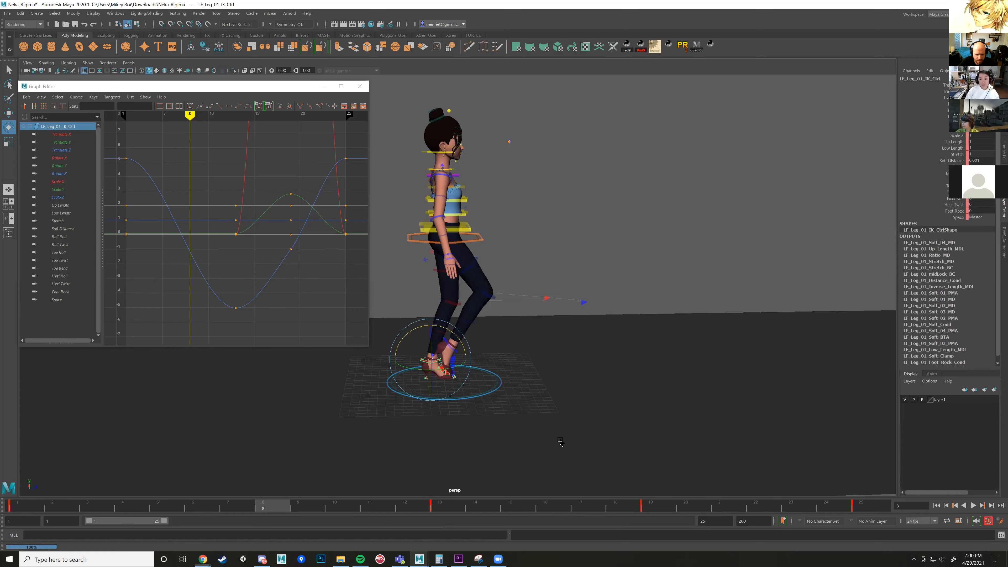
Select all of the character rig's controls and extend the visible playback range to frame 99.
left_click(415, 504)
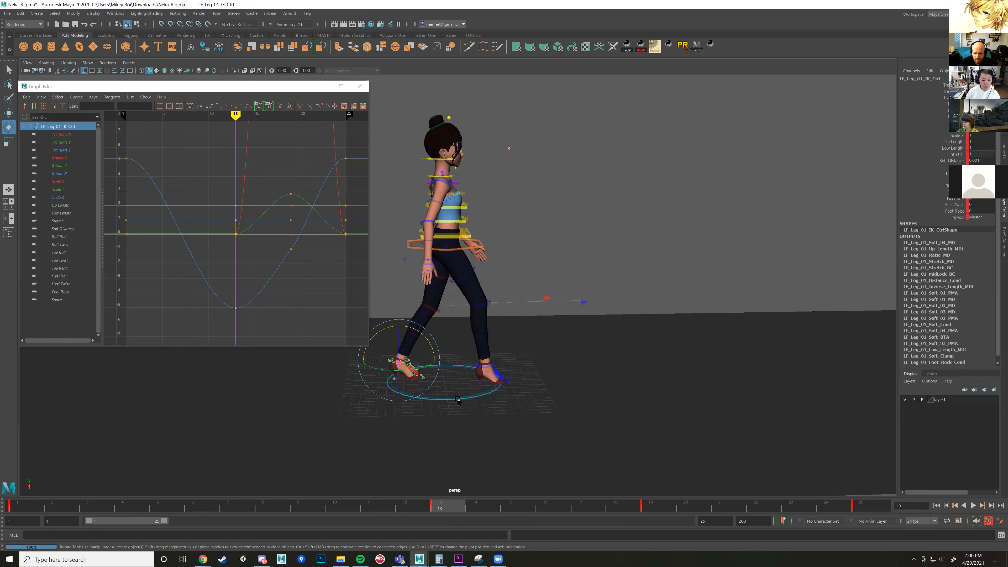
left_click_drag(458, 402, 448, 232, "alt")
left_click_drag(385, 158, 704, 436)
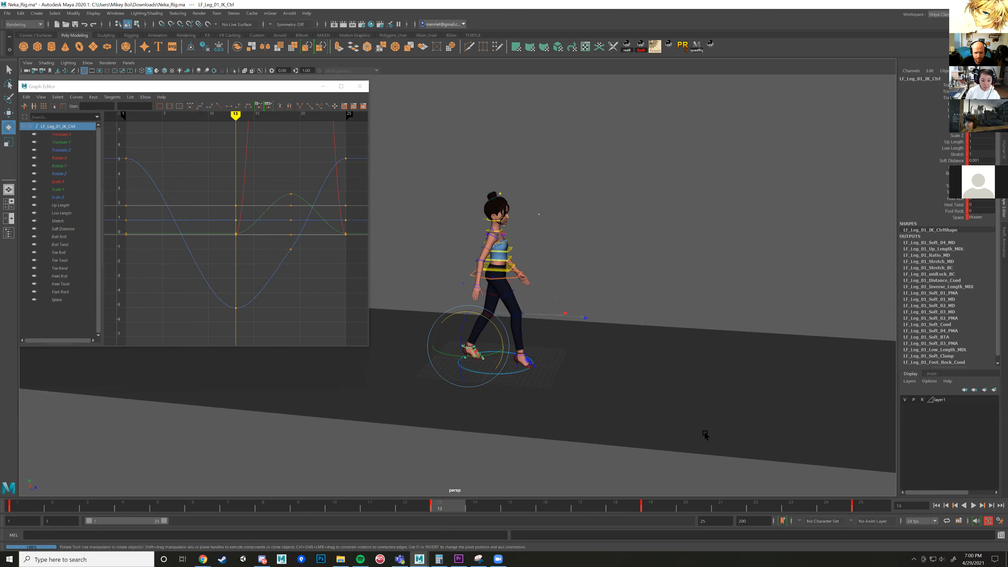
scroll(222, 293, "down", 5)
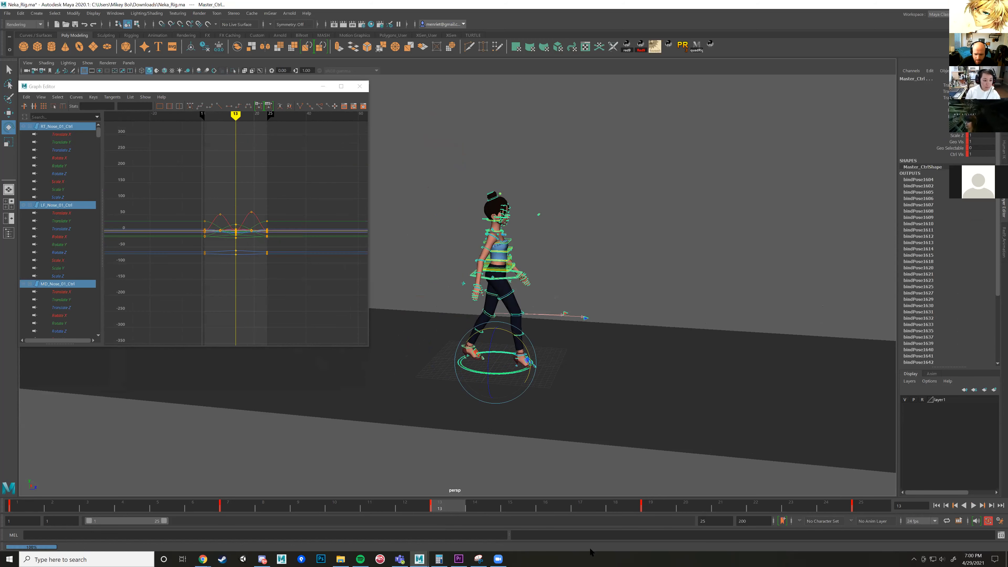
left_click_drag(163, 522, 391, 536)
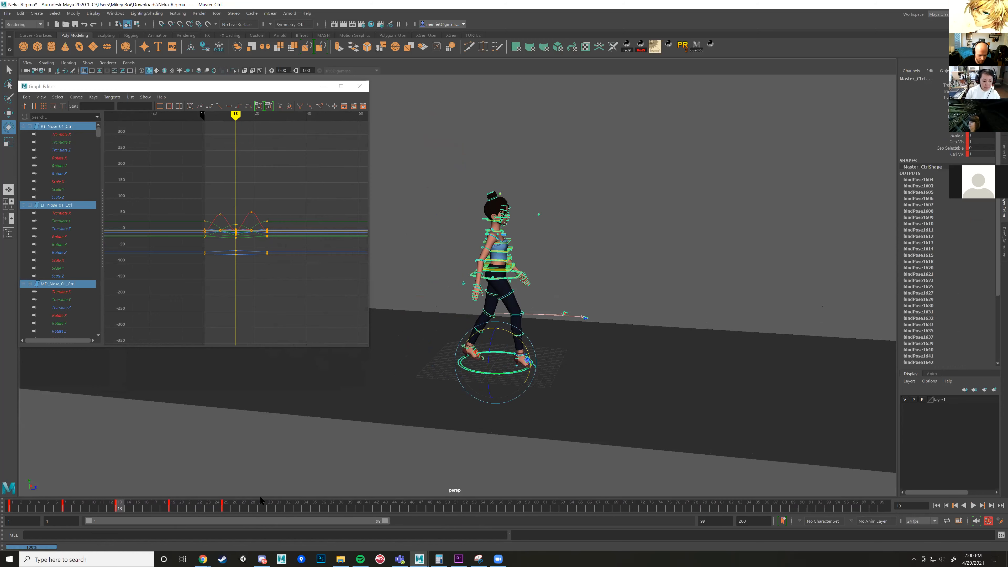
Frame the character and compare the contact poses at frames 1 and 25.
left_click(225, 509)
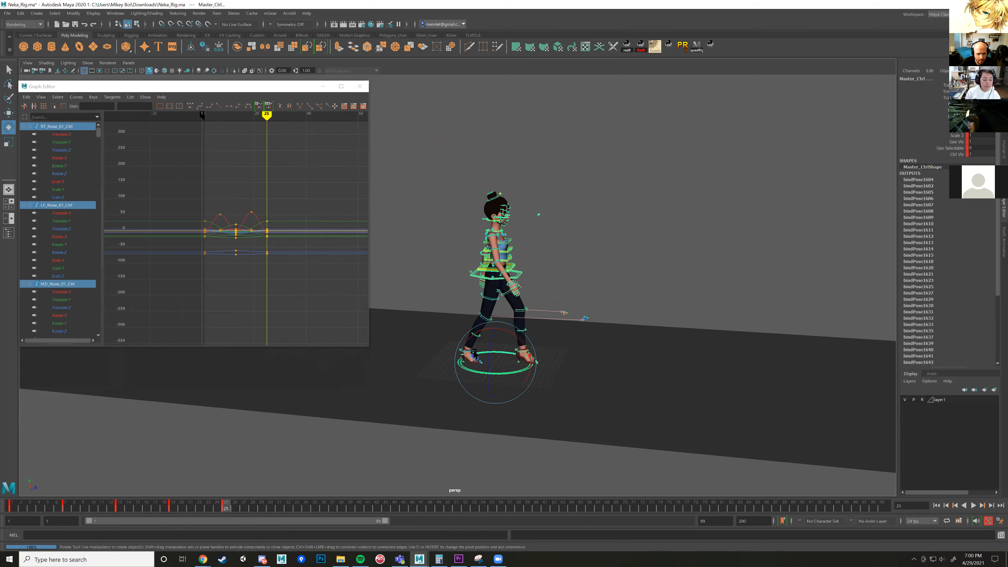
key("f")
left_click(13, 507)
left_click(227, 508)
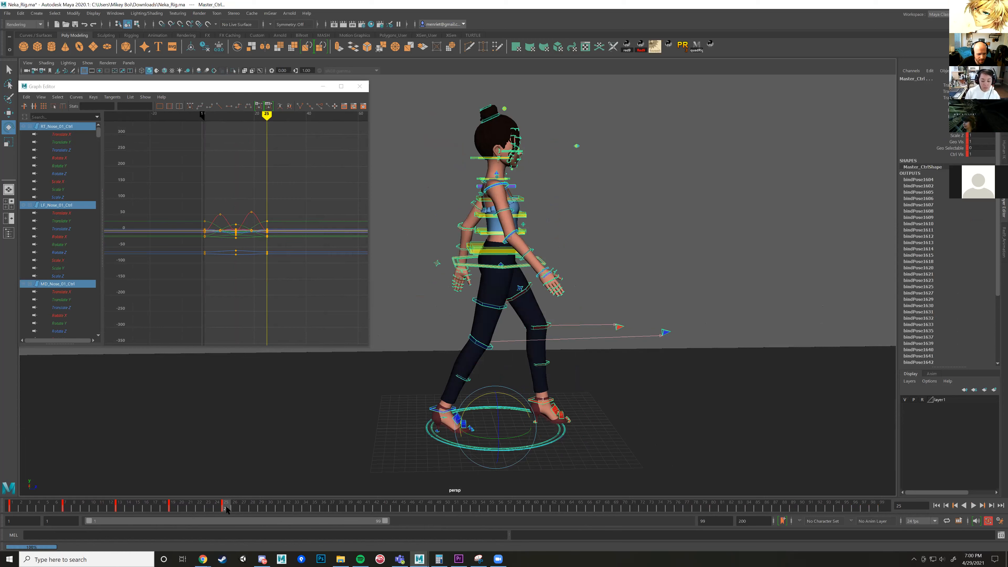
left_click(15, 505)
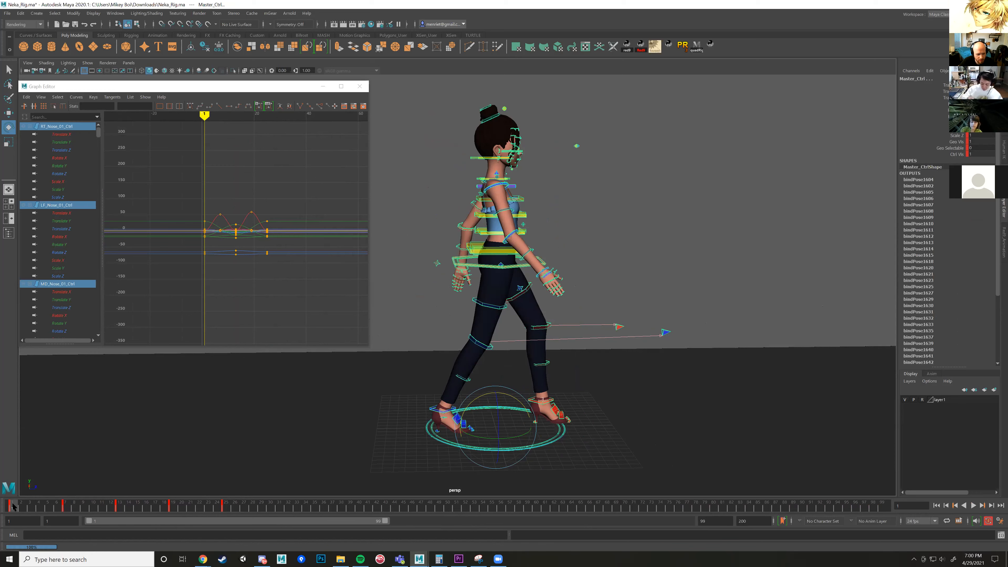
Copy the whole rig's keys from frames 1 to 25 and paste them at frame 25.
left_click_drag(14, 506, 228, 511, "shift")
key("e")
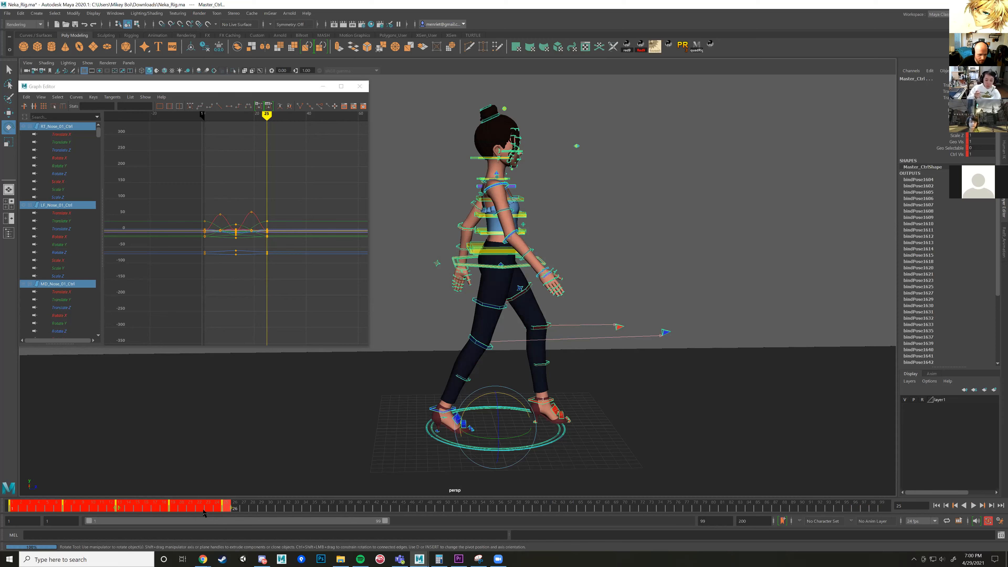
right_click(221, 508)
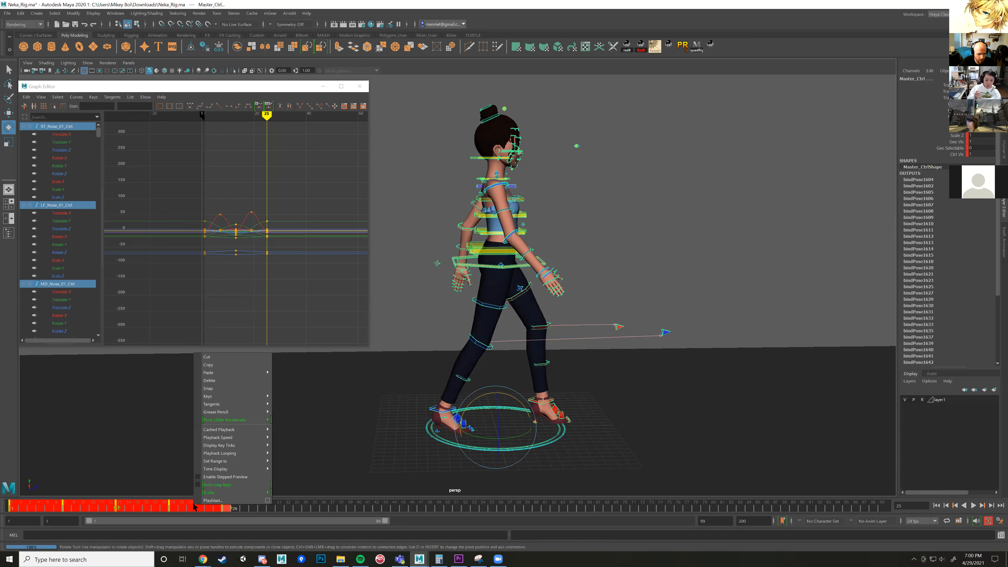
left_click(221, 366)
double_click(225, 507)
left_click(225, 507)
right_click(224, 508)
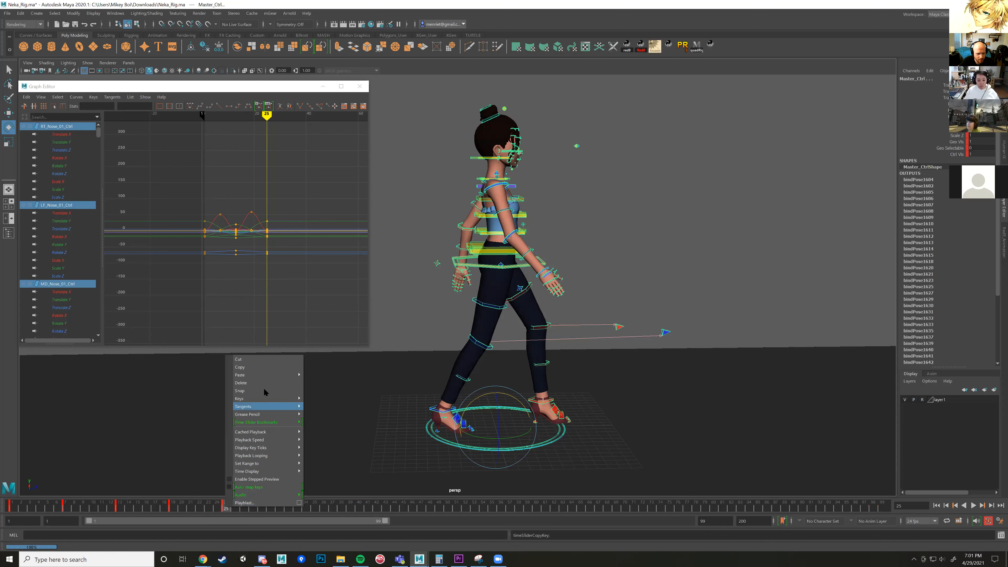
mouse_move(262, 374)
left_click(334, 375)
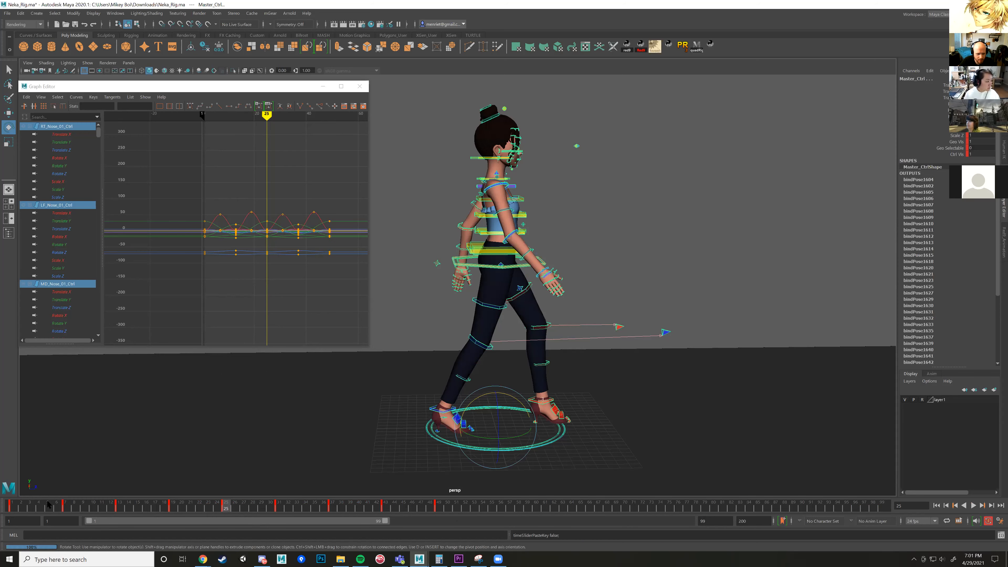
Play the extended animation from frame 1 to check the repeated walk cycle.
left_click(11, 505)
left_click(973, 506)
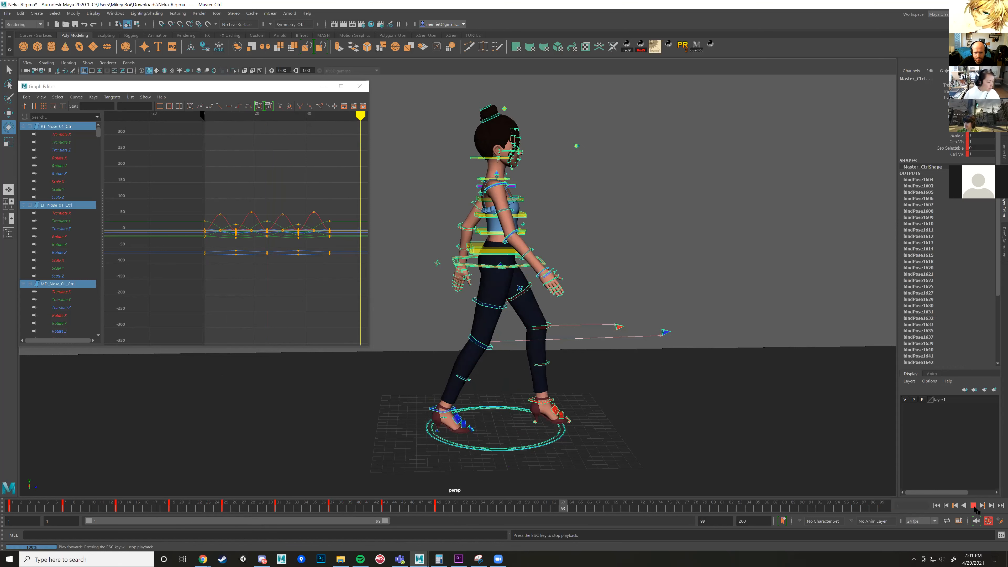
left_click(974, 506)
Paste the copied walk cycle keys at frames 49 and 73, and return the playhead to frame 1.
left_click(439, 509)
right_click(439, 510)
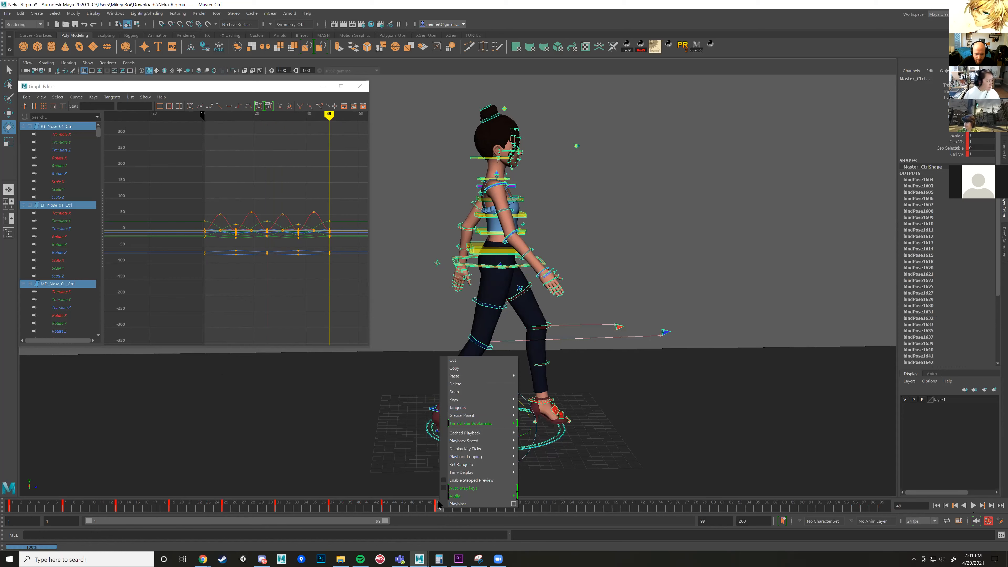
left_click(544, 376)
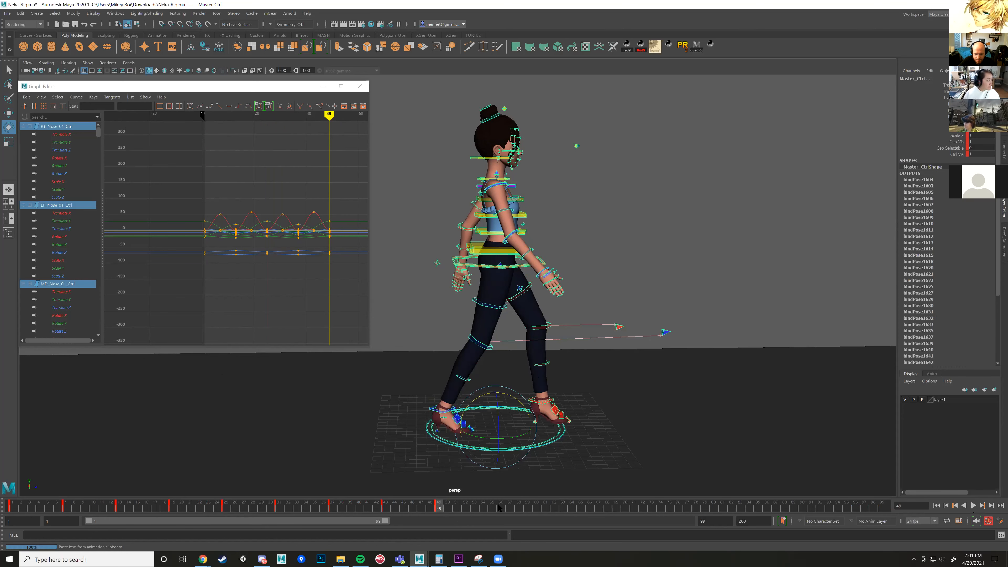
left_click_drag(496, 507, 651, 507)
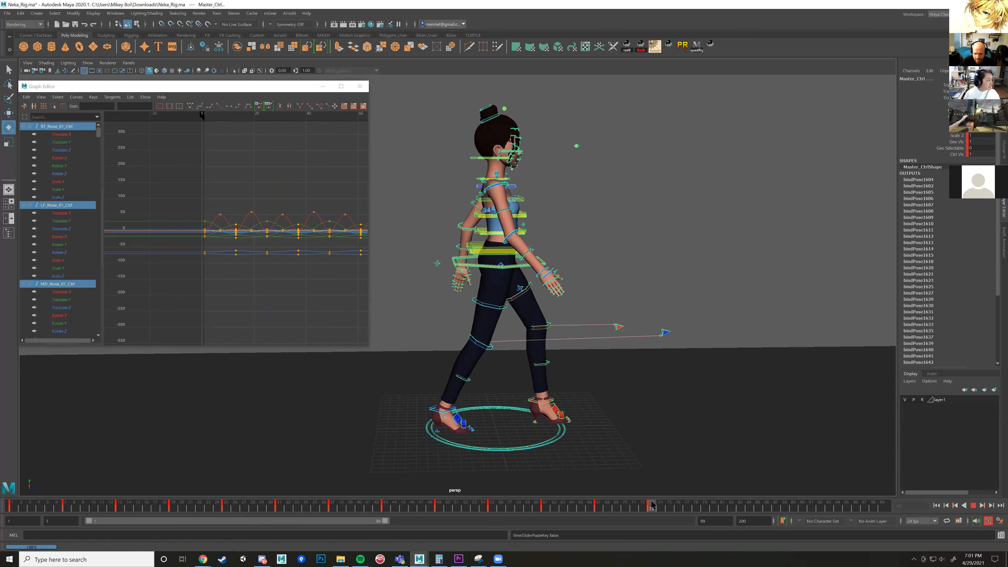
right_click(652, 507)
mouse_move(720, 370)
left_click(754, 370)
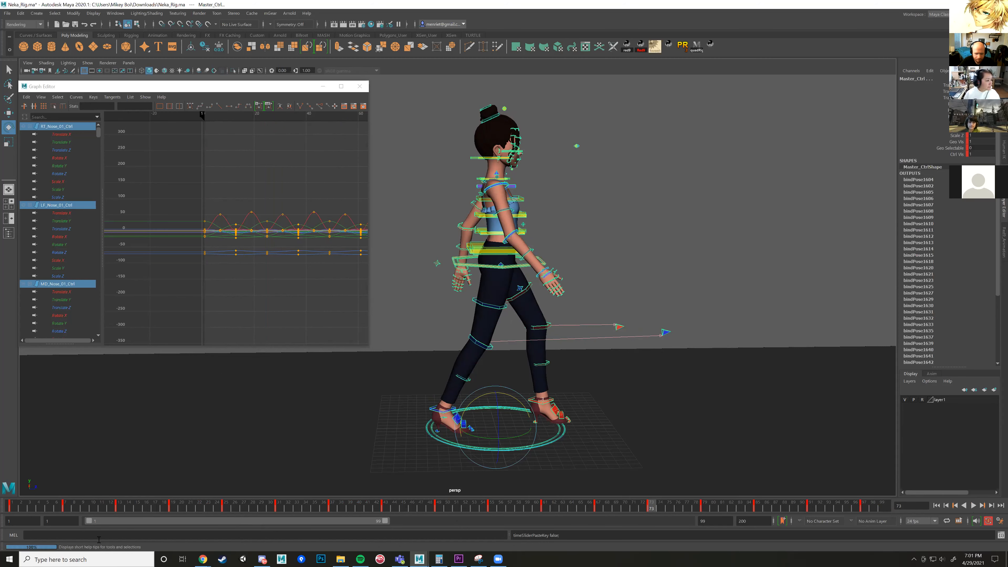
left_click_drag(65, 507, 6, 505)
right_click_drag(539, 457, 590, 404, "alt")
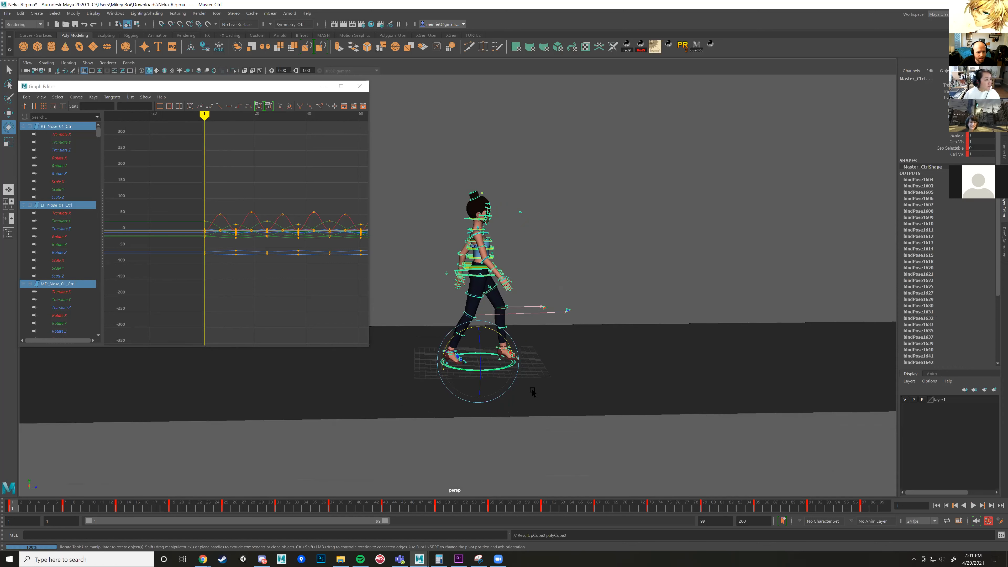
Duplicate the small cube, offset the copy forward along the walking direction, and repeat the spaced duplication to form a row of nine cubes.
left_click(522, 402)
key("w")
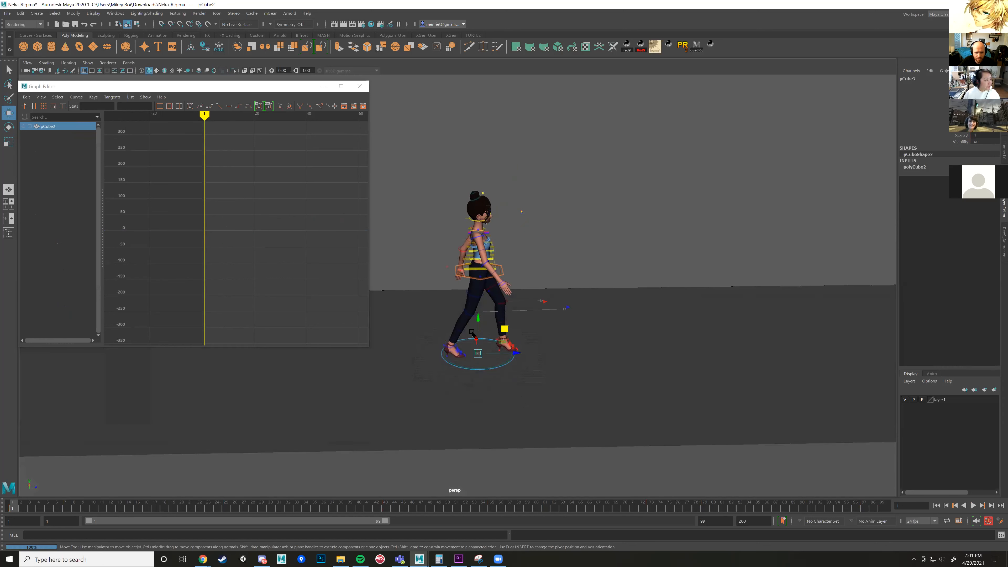
left_click_drag(474, 344, 615, 399)
key("ctrl+d")
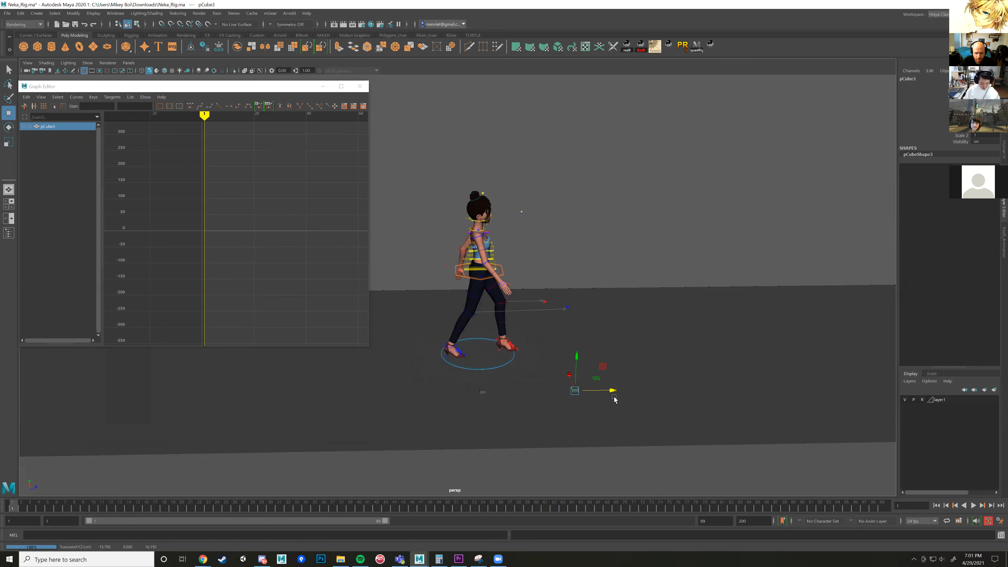
key("shift+d")
key("shift+d")
key("shift+d")
key("shift+d")
key("shift+d")
key("shift+d")
key("shift+d")
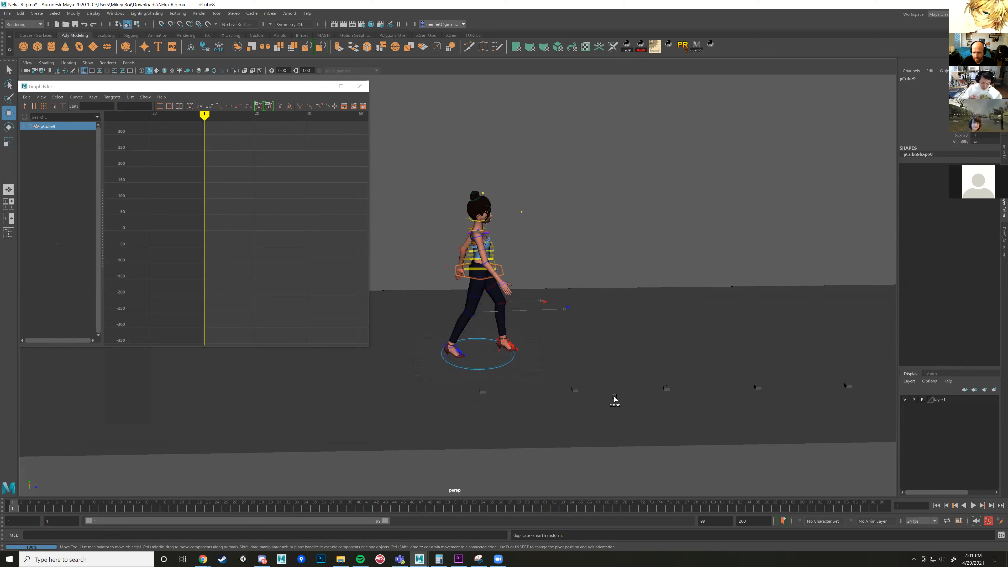
Select all nine cubes in the row and scale them sideways into bars across the floor.
scroll(625, 444, "down", 2)
left_click_drag(624, 442, 598, 432, "alt")
middle_click_drag(599, 432, 542, 405, "alt")
scroll(542, 405, "up", 3)
left_click_drag(556, 390, 568, 387, "alt")
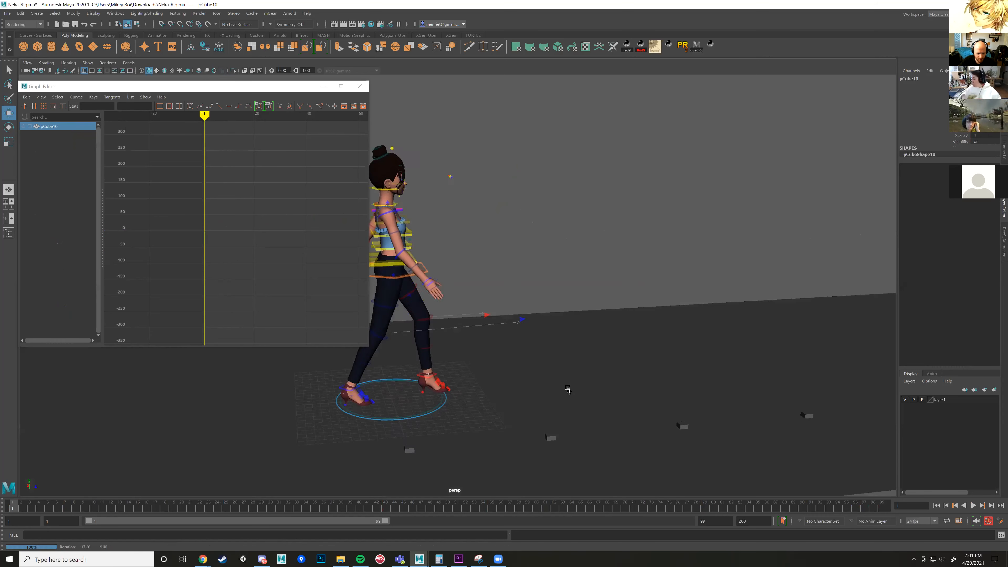
middle_click_drag(516, 453, 532, 404, "alt")
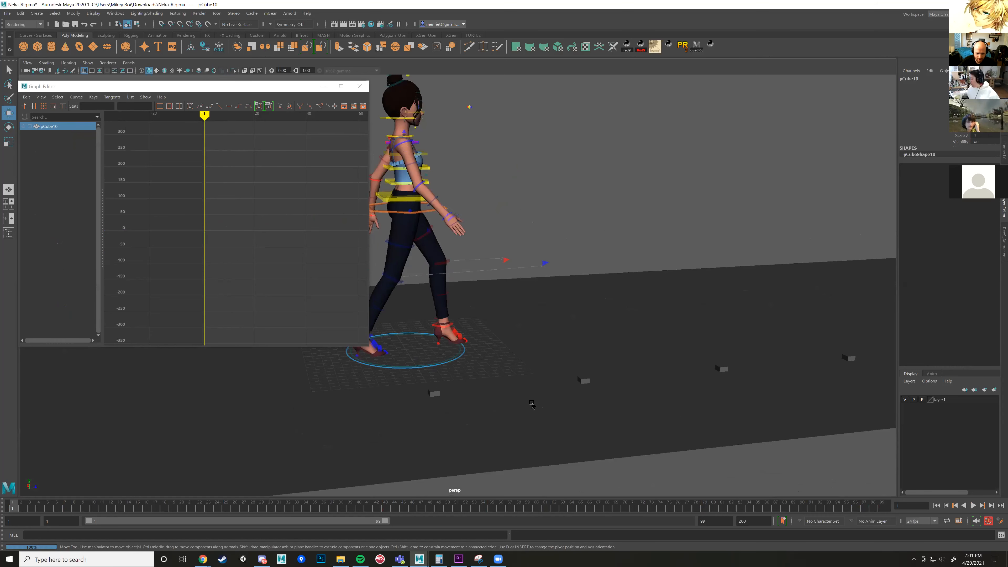
left_click(434, 395)
left_click_drag(605, 382, 627, 378, "alt")
right_click_drag(627, 378, 619, 329, "alt")
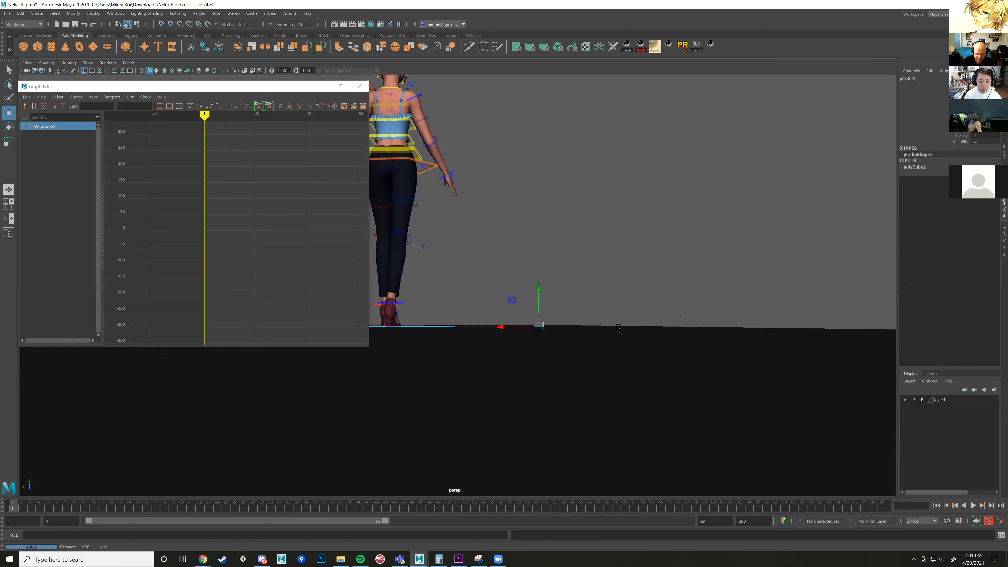
left_click_drag(527, 326, 533, 331)
key("r")
left_click_drag(538, 214, 215, 187)
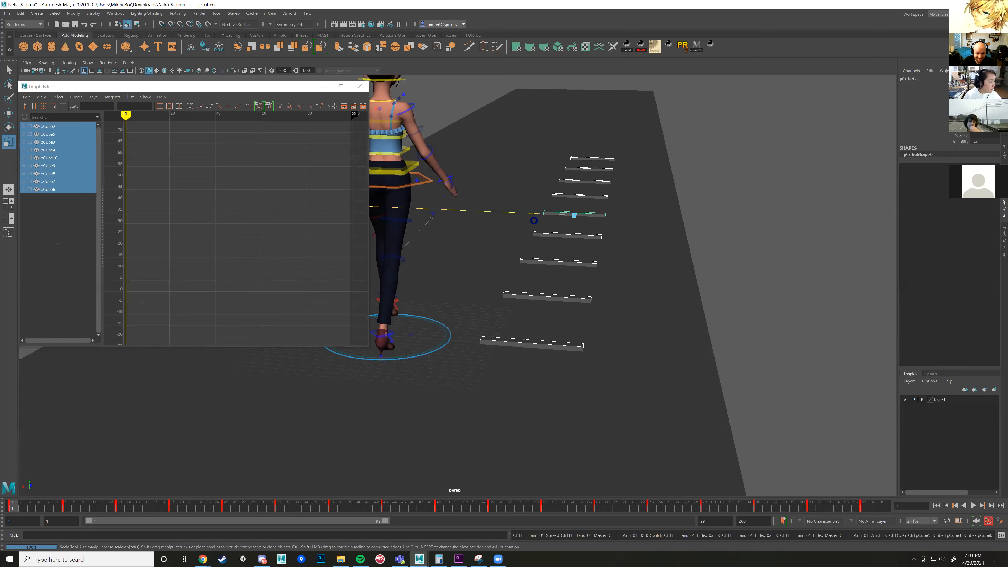
Enlarge the scale manipulator, stretch all nine bars further sideways into the character's walking path, and deselect them.
left_click_drag(547, 259, 620, 262, "alt")
key("ctrl+z")
scroll(586, 251, "down", 2)
key("ctrl+z")
left_click_drag(749, 267, 756, 264, "alt")
left_click_drag(587, 302, 586, 324)
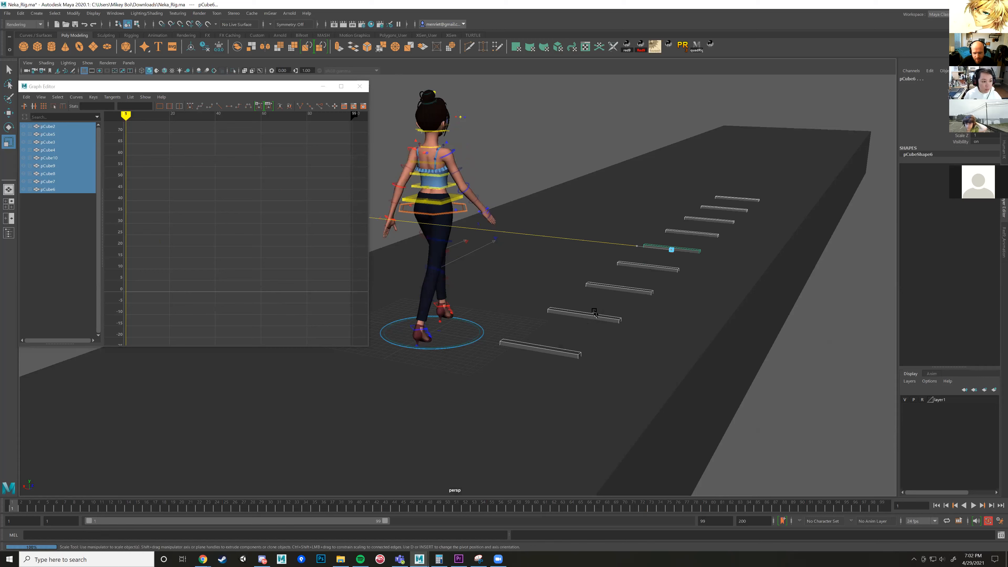
left_click_drag(632, 264, 632, 264)
key("w")
key("r")
key("equal")
key("equal")
key("equal")
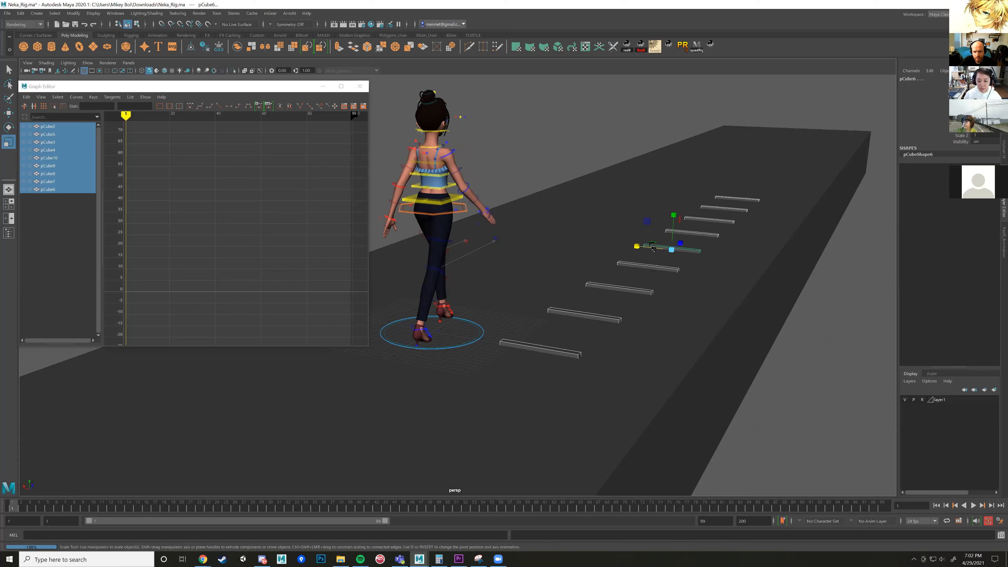
left_click_drag(671, 250, 578, 256)
left_click(628, 212)
Select the nearest bar and try out larger and smaller sizes of its transform manipulator.
scroll(495, 310, "up", 5)
left_click_drag(495, 309, 496, 274, "alt")
scroll(480, 274, "up", 4)
scroll(495, 276, "down", 3)
left_click_drag(493, 315, 541, 317, "alt")
scroll(492, 331, "down", 3)
left_click_drag(451, 342, 622, 345, "alt")
left_click(604, 348)
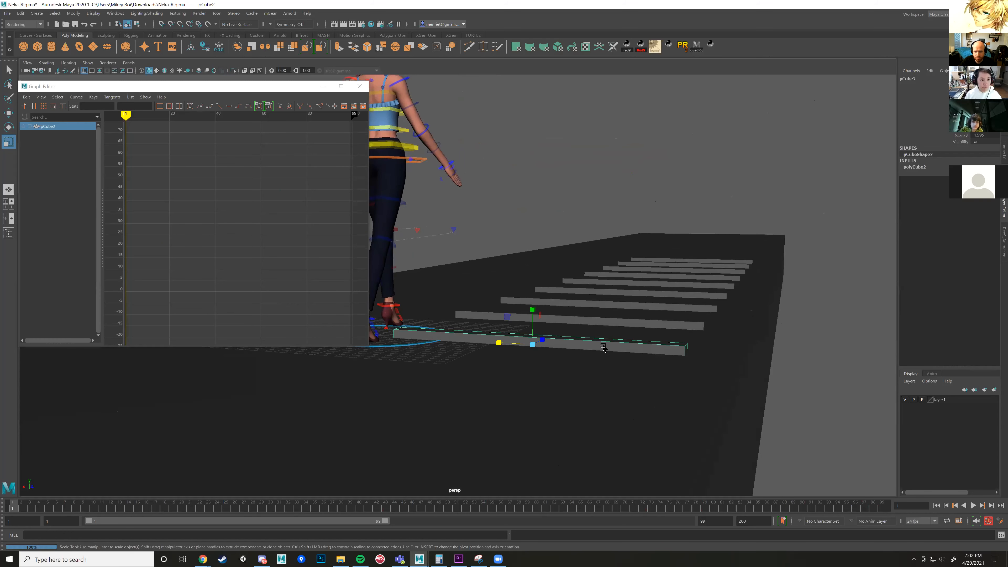
key("equal")
key("equal")
key("equal")
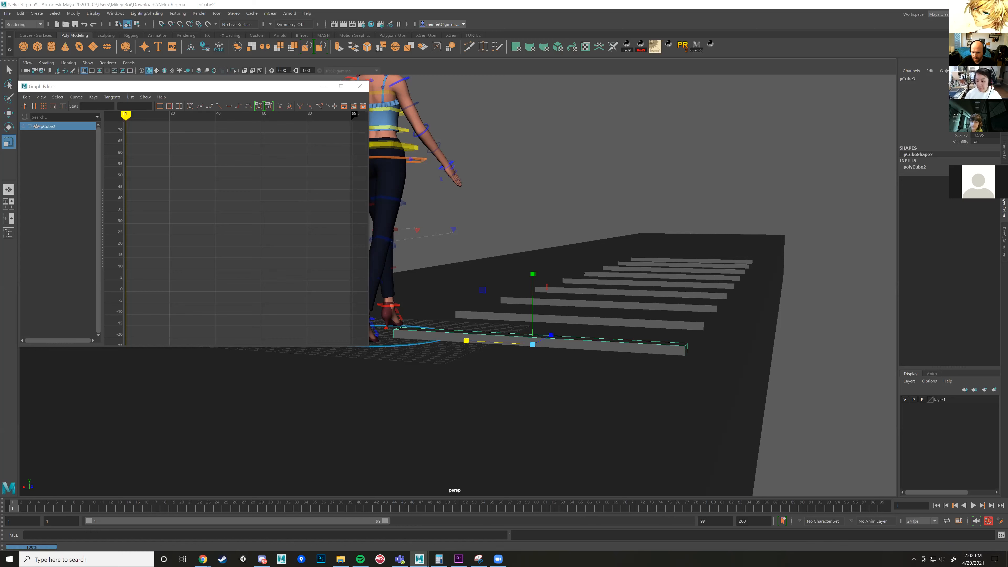
left_click(661, 10)
key("minus")
key("minus")
key("plus")
key("plus")
key("plus")
key("minus")
key("minus")
key("plus")
key("minus")
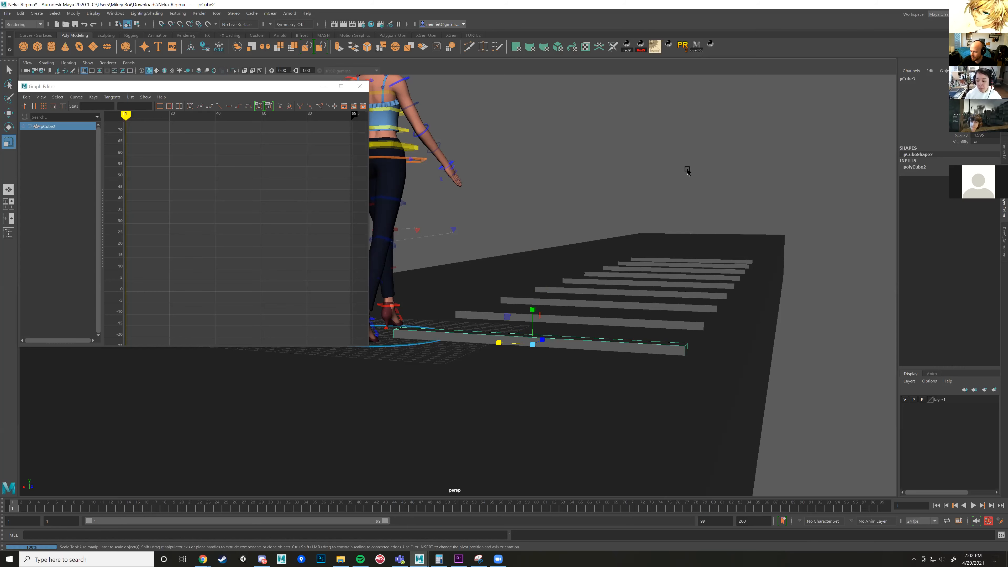
Select the rig's master control, activate the Move tool, and play the walk cycle beside the row of bars.
left_click_drag(675, 187, 558, 339, "alt")
left_click(442, 321)
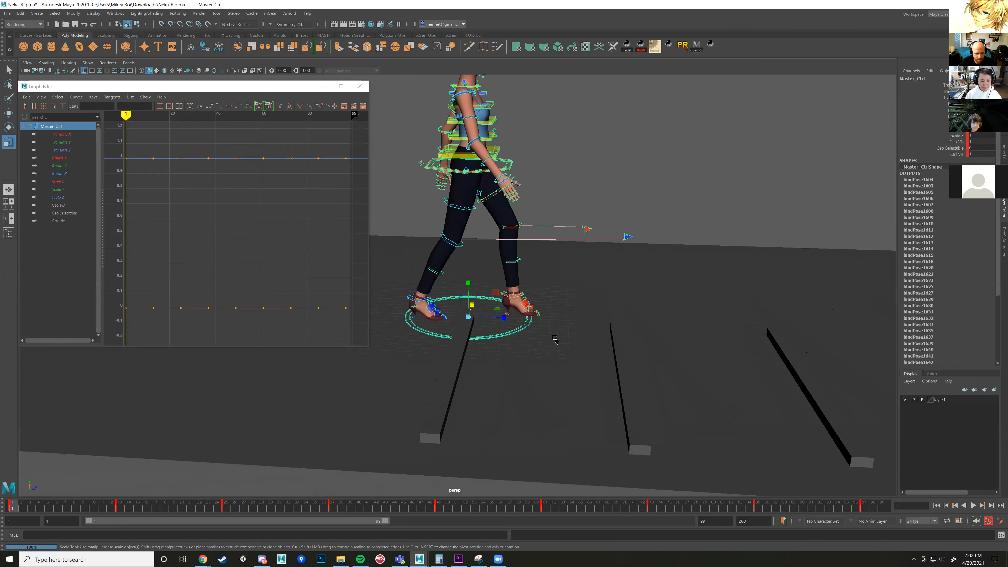
key("w")
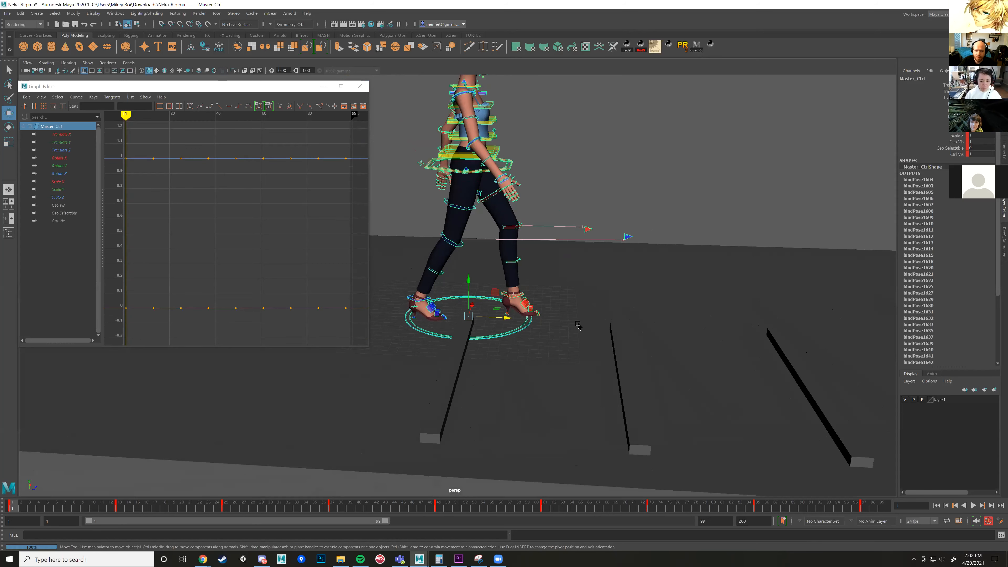
left_click_drag(636, 218, 566, 326, "alt")
scroll(566, 325, "down", 5)
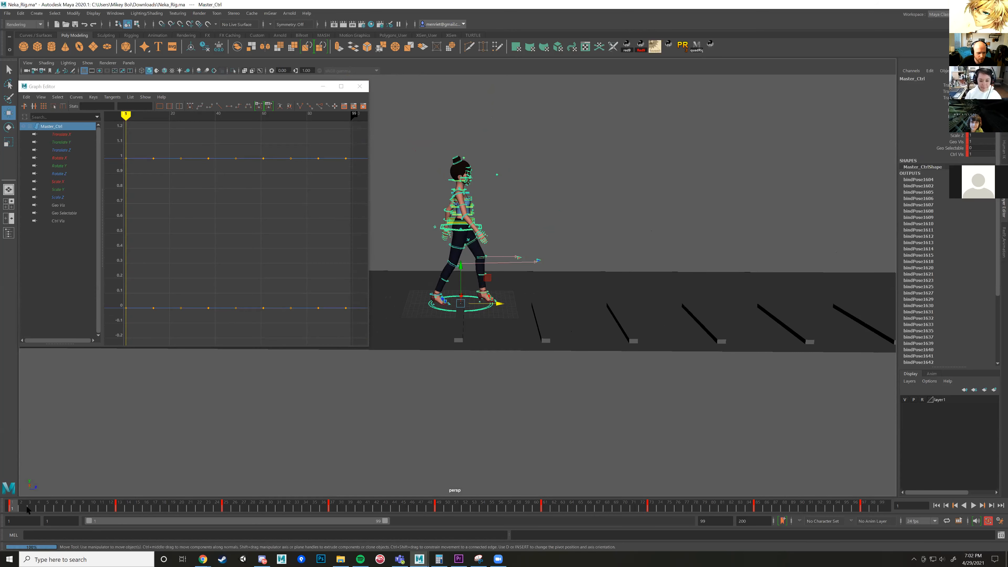
key("alt+v")
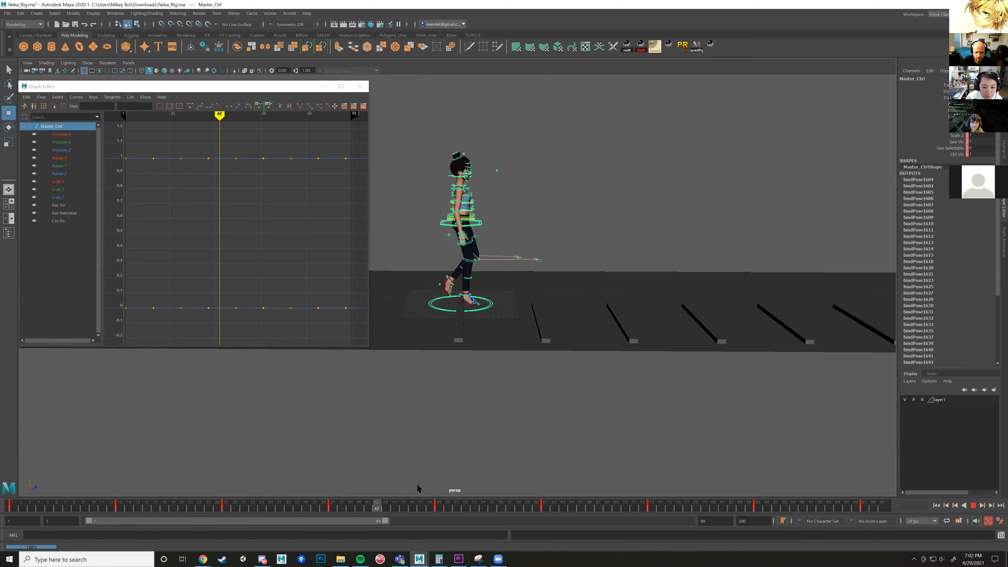
key("Escape")
Isolate and frame the master control's Translate Z curve in the Graph Editor.
scroll(492, 235, "up", 6)
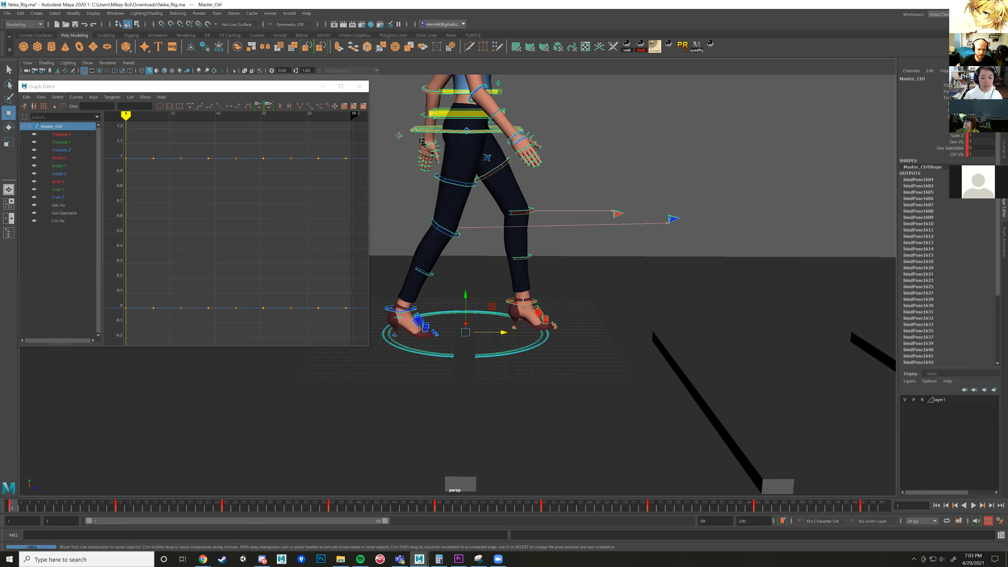
left_click_drag(489, 330, 494, 338, "alt")
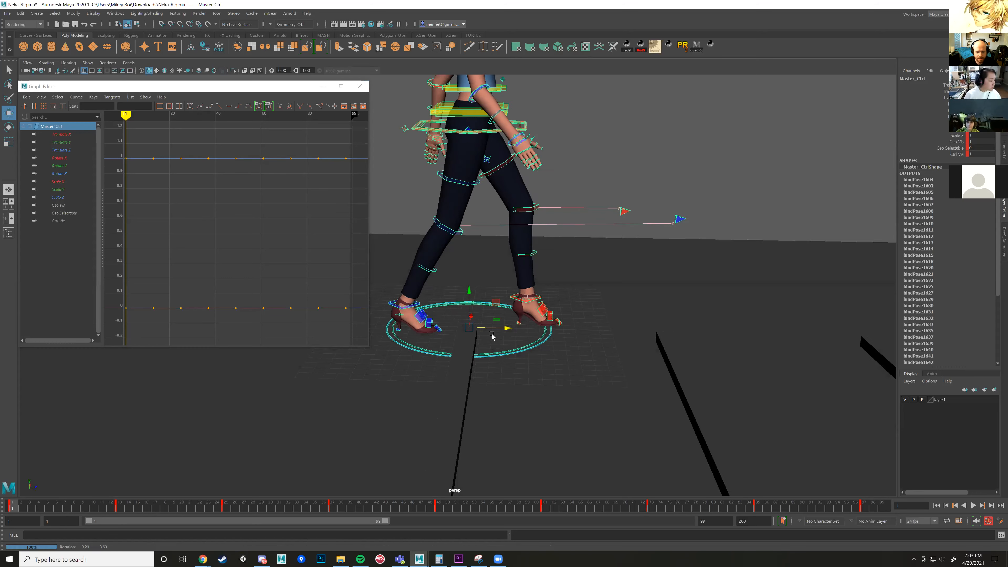
middle_click_drag(494, 339, 469, 337, "alt")
left_click_drag(469, 338, 456, 340, "alt")
scroll(456, 340, "down", 3)
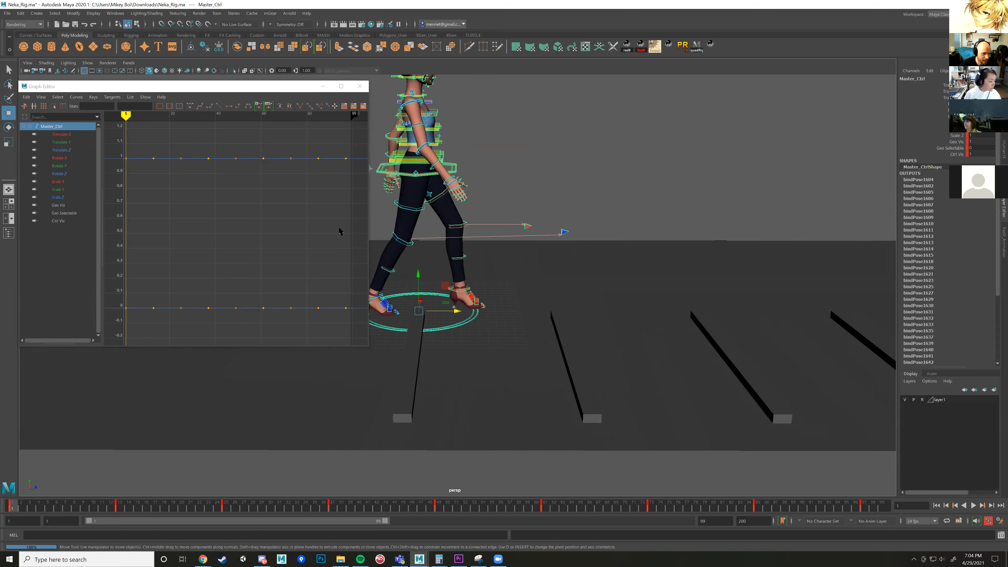
left_click(63, 150)
key("f")
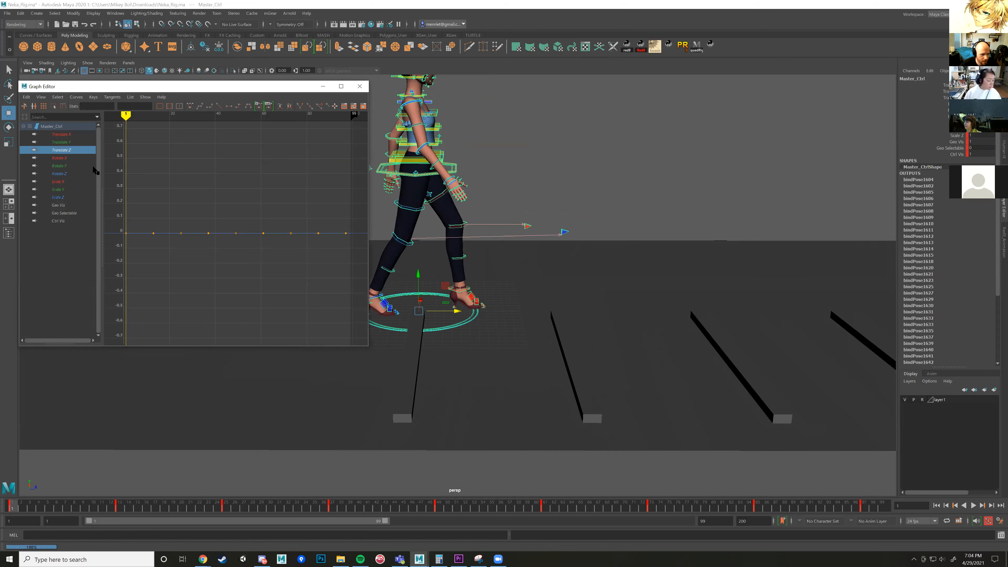
Try moving the master control forward along Z at frame 1, and undo the move.
mouse_move(516, 338)
left_mouse_down("alt")
mouse_move(466, 321)
mouse_move(506, 325)
left_mouse_up("alt")
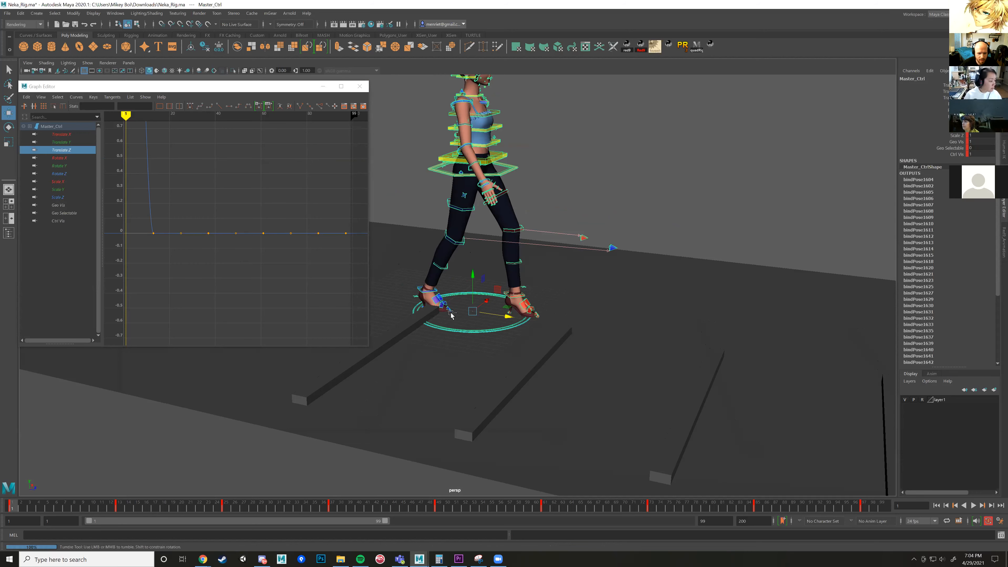
left_click_drag(440, 318, 469, 325, "alt")
key("ctrl+z")
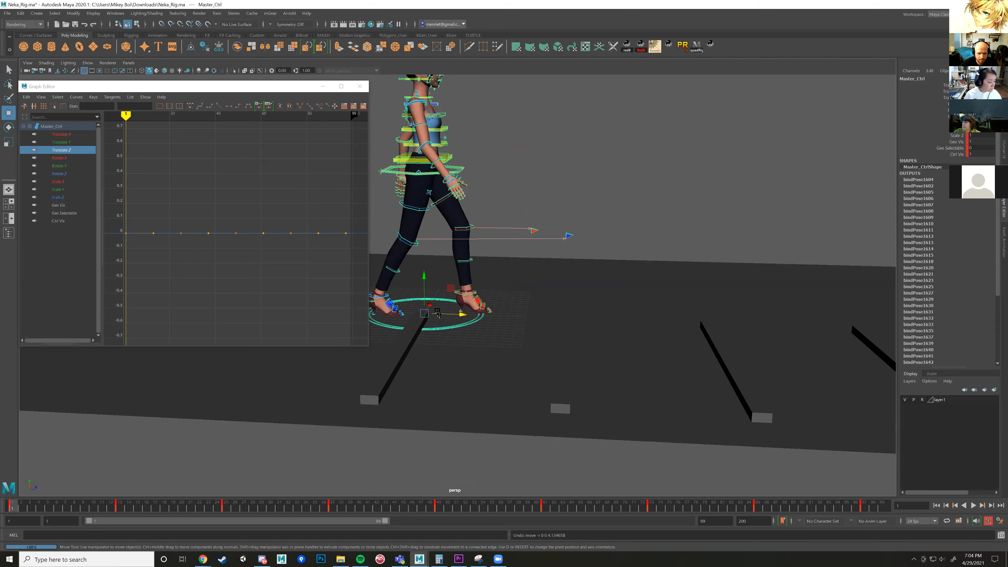
Delete the master control's Translate Z keys between the first and last keys.
left_click_drag(504, 320, 466, 305, "alt")
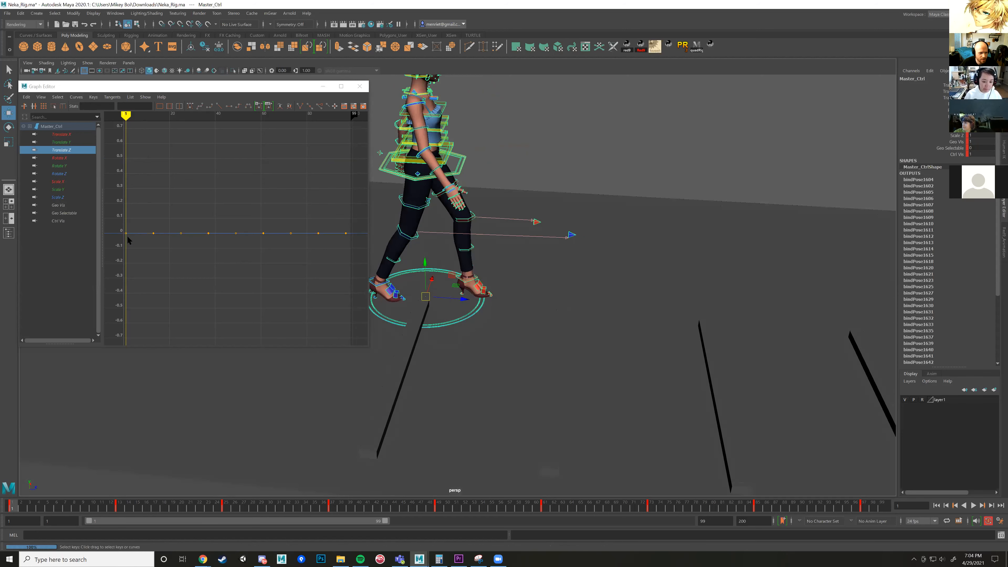
scroll(523, 325, "down", 3)
left_click_drag(133, 213, 331, 279)
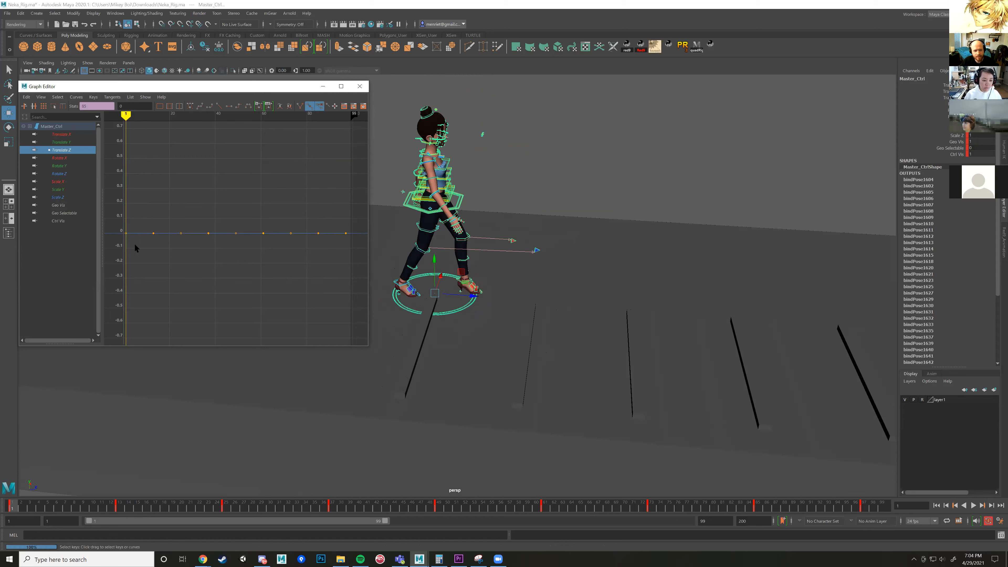
left_click_drag(133, 210, 327, 264)
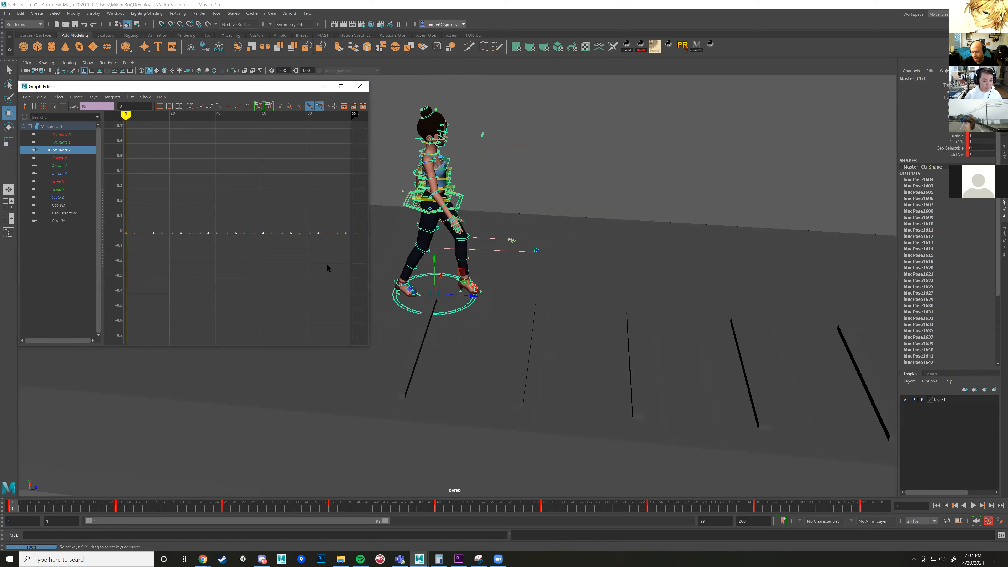
key("Delete")
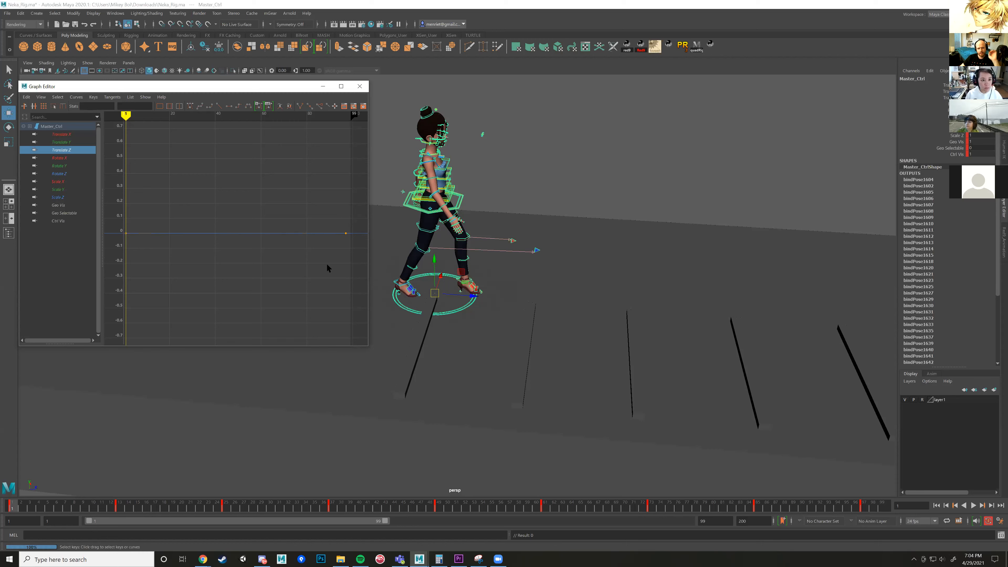
Raise the last Translate Z key at frame 97 to about 0.577 and play the animation to check the forward travel.
left_click_drag(355, 255, 354, 254)
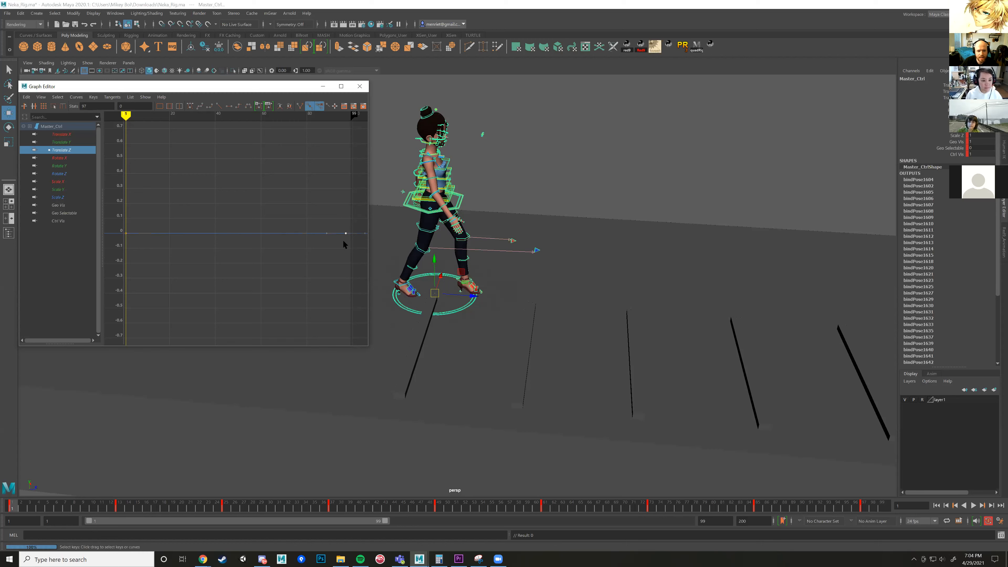
middle_click_drag(337, 271, 335, 185, "shift")
scroll(317, 217, "down", 5)
middle_click_drag(281, 252, 272, 266, "alt")
scroll(250, 235, "up", 7)
scroll(251, 233, "down", 5)
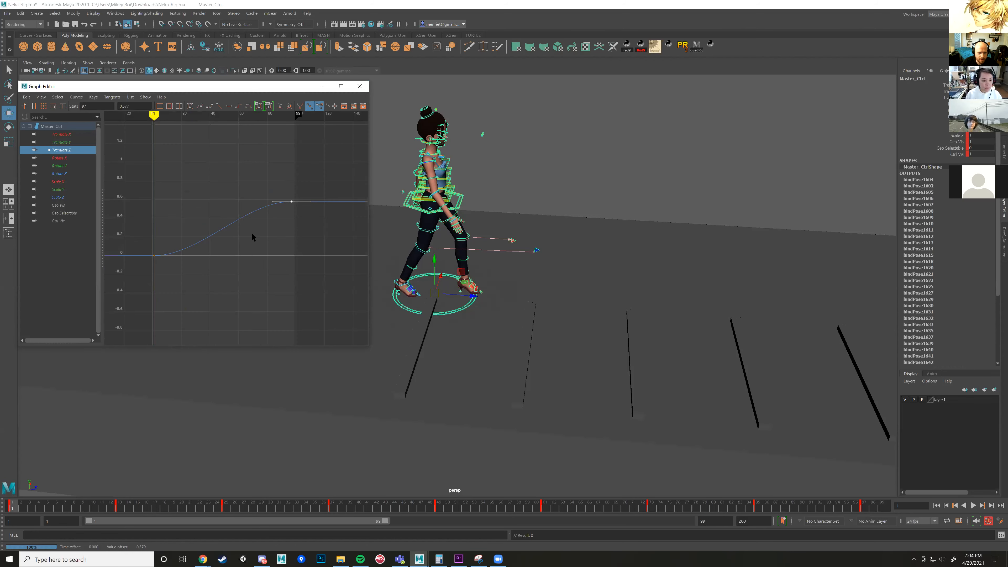
left_click(974, 506)
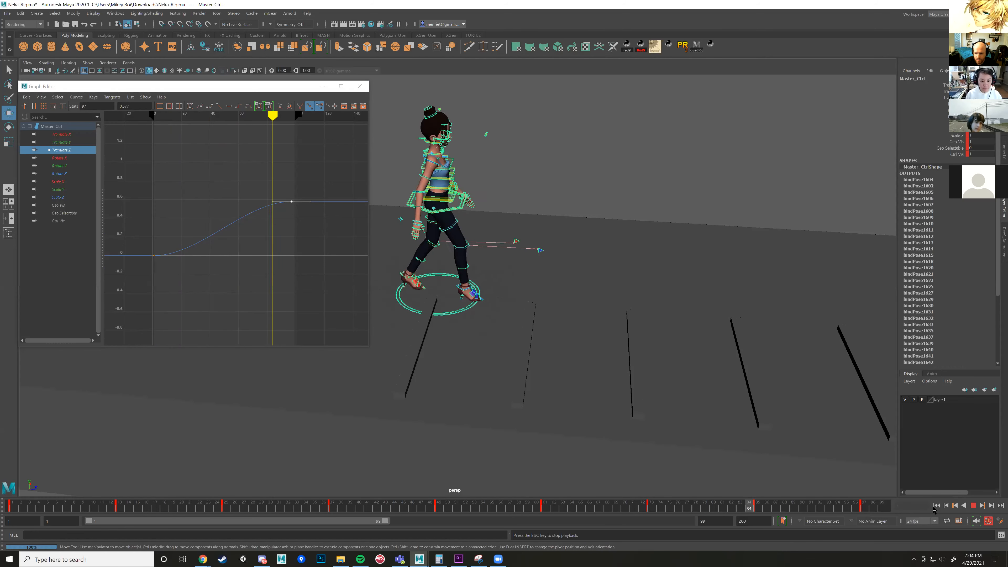
left_click(974, 507)
Raise the frame 97 Translate Z key to about 27.7 and replay the walk against the floor bars.
scroll(240, 232, "down", 10)
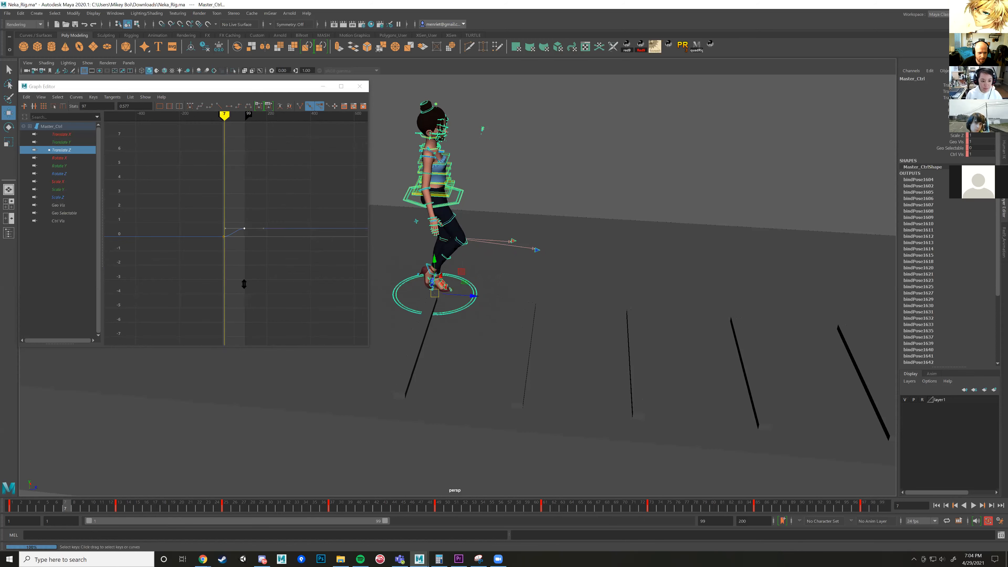
scroll(240, 232, "down", 8)
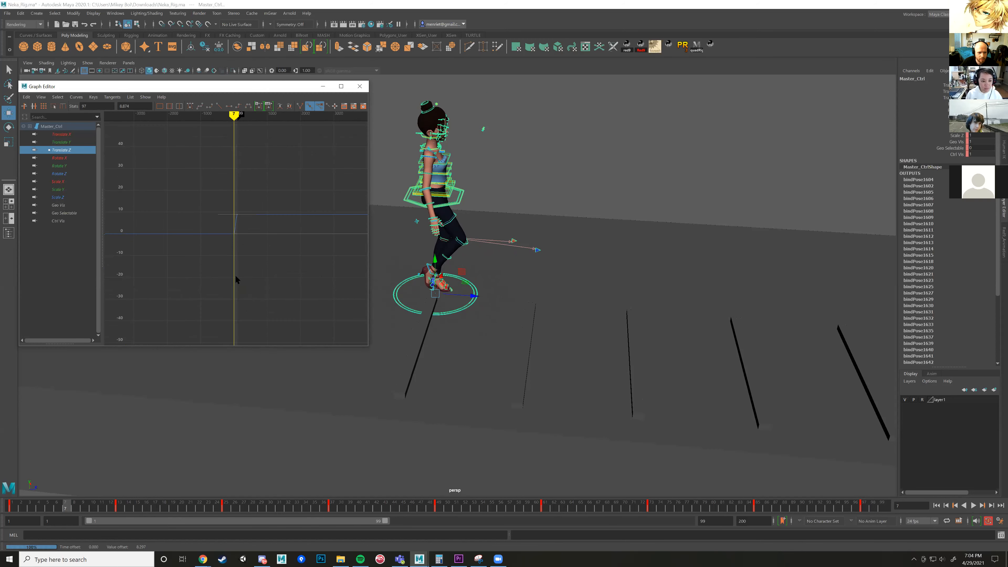
middle_click_drag(236, 259, 241, 222)
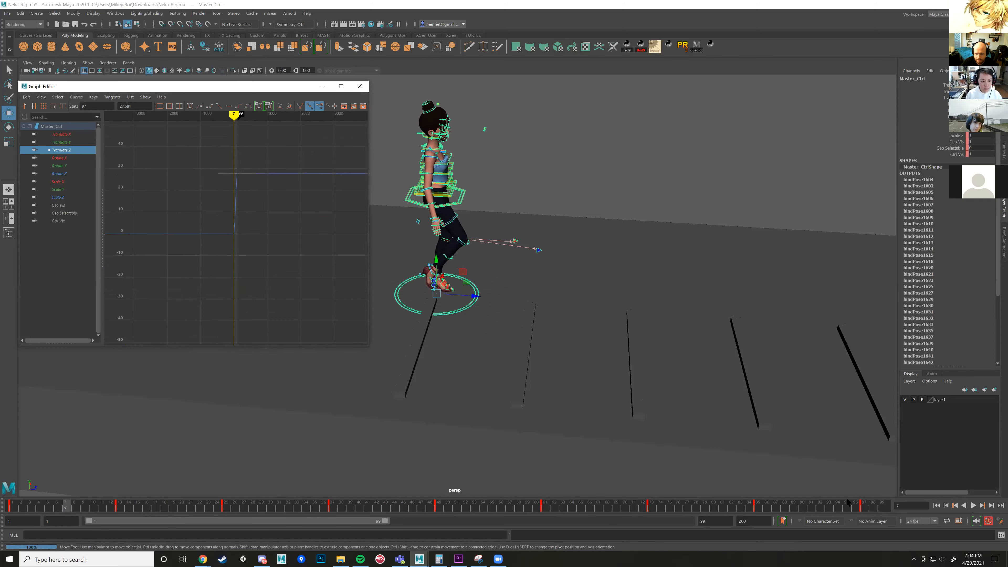
left_click(974, 507)
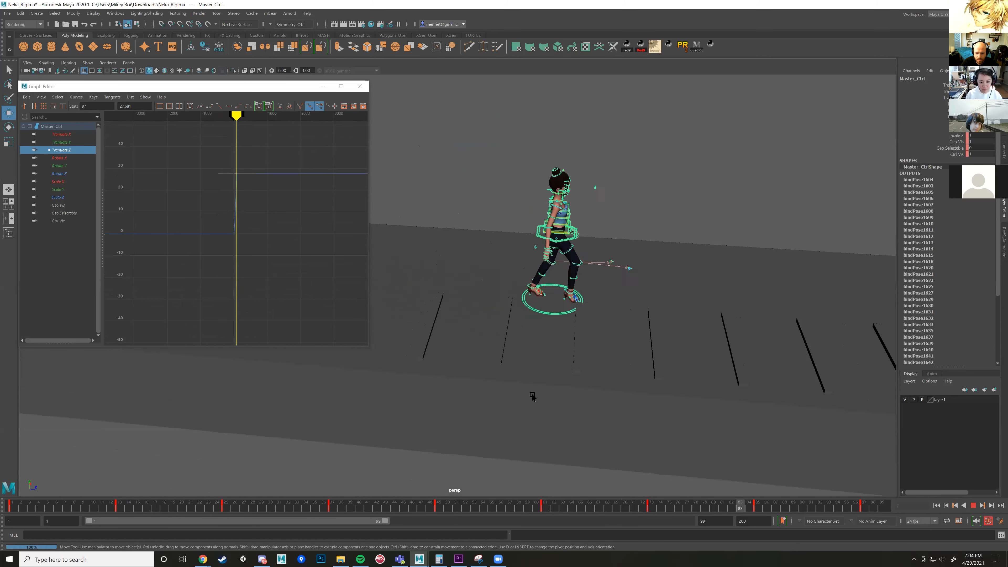
key("Escape")
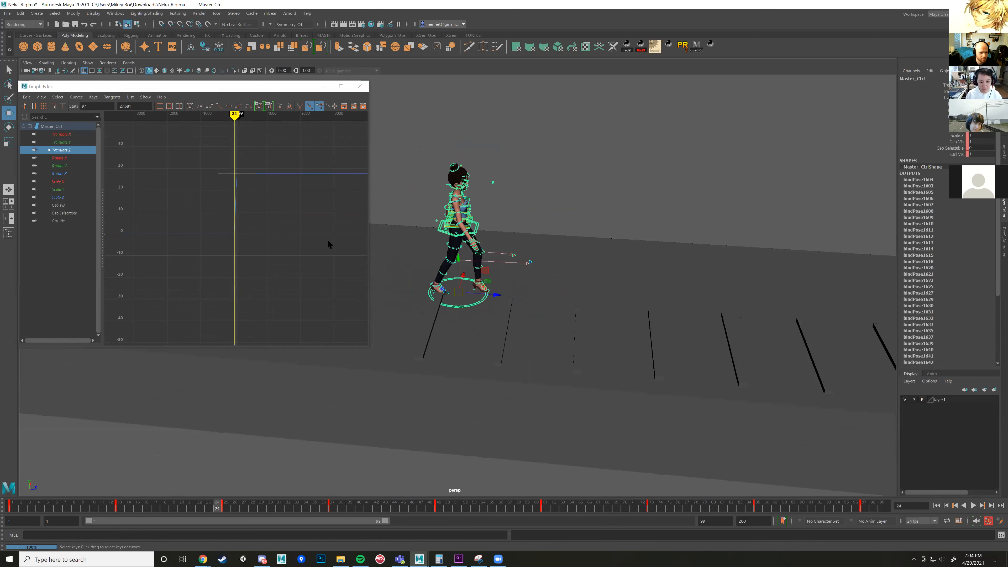
right_click_drag(470, 459, 370, 382, "alt")
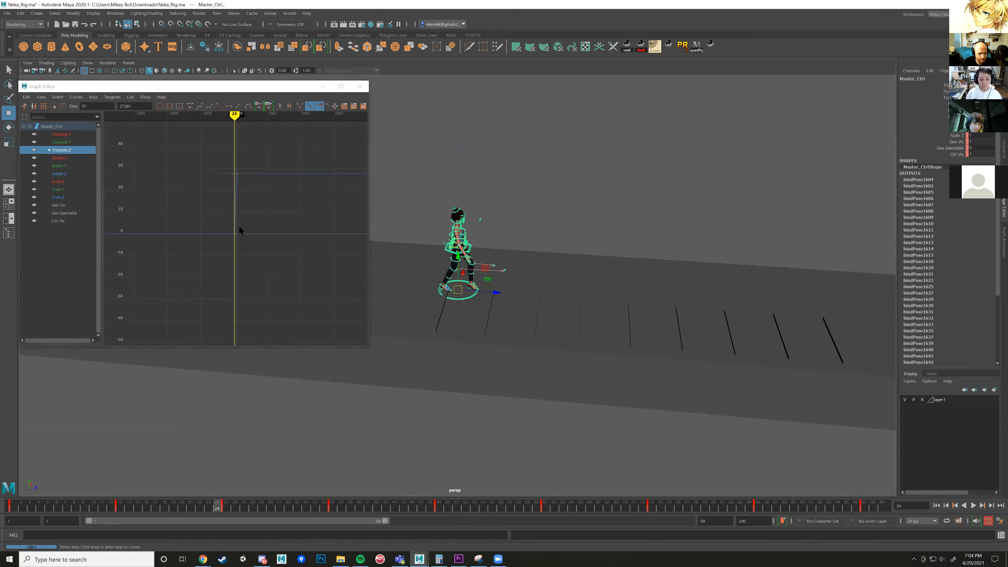
Raise the master control's frame 97 Translate Z key to about 522 and play the walk to check its forward travel.
key("a")
scroll(241, 239, "down", 8)
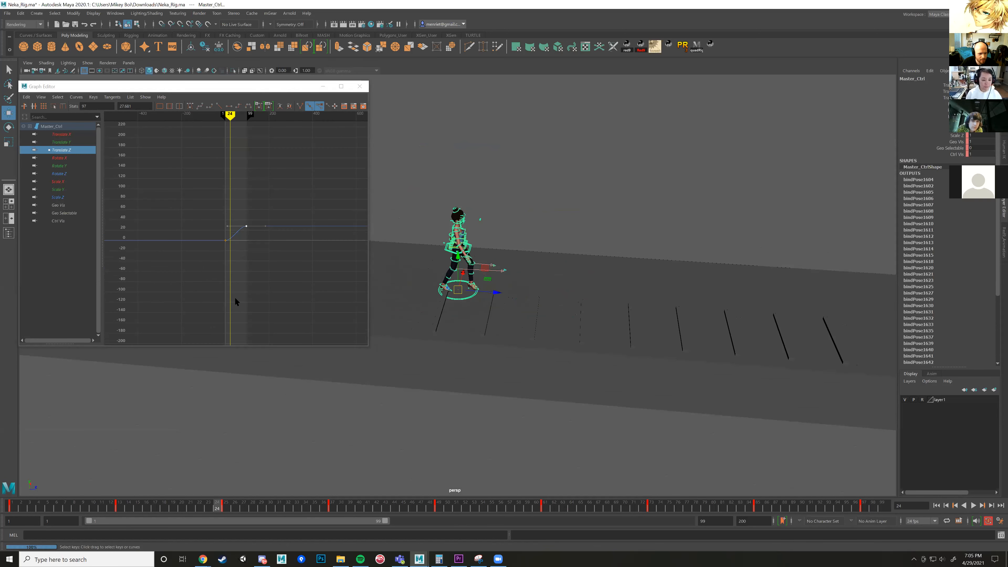
left_click_drag(235, 190, 267, 269)
middle_click_drag(239, 300, 241, 179, "shift")
middle_click_drag(243, 337, 248, 184, "shift")
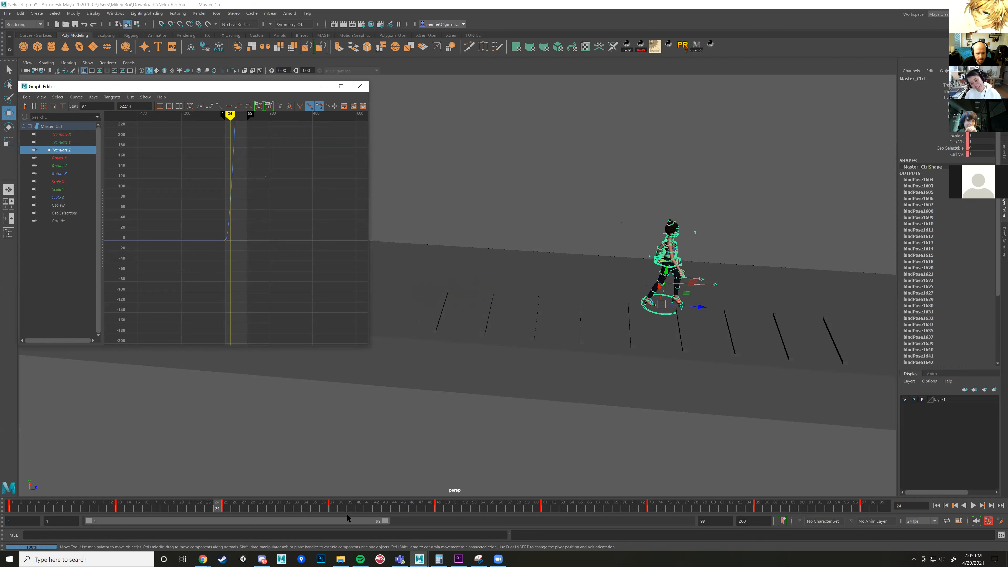
left_click_drag(221, 509, 5, 500)
left_click(974, 505)
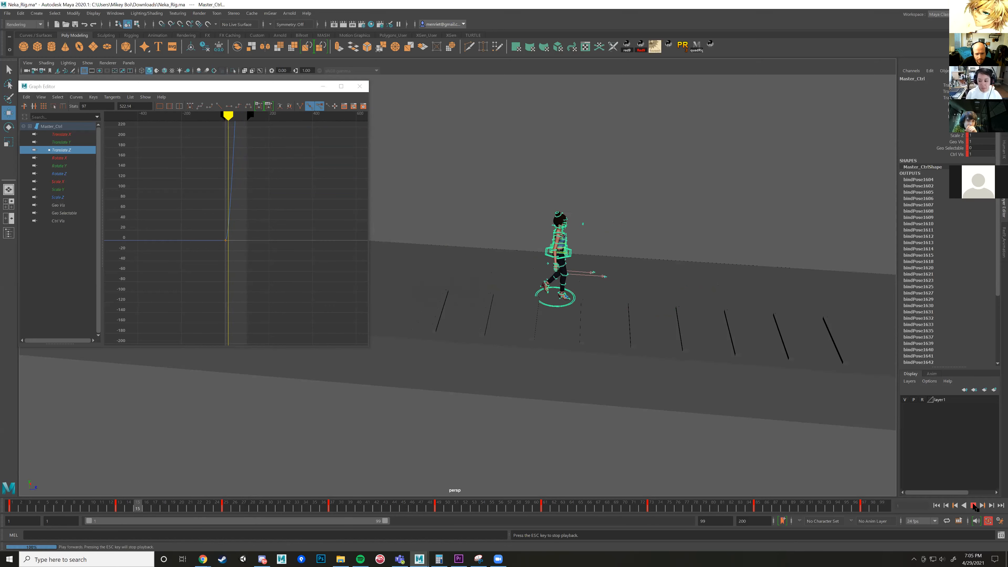
scroll(695, 408, "down", 5)
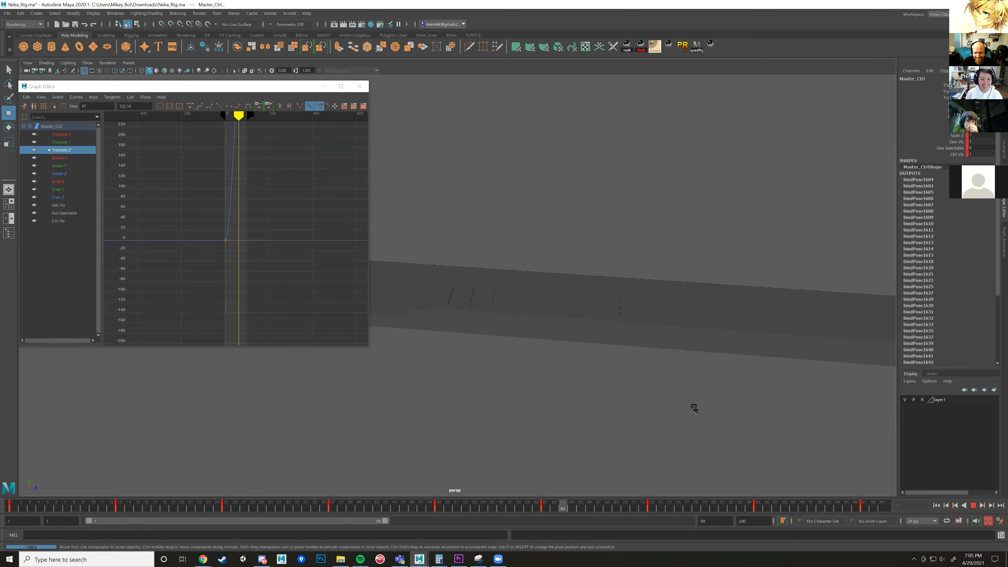
left_click_drag(695, 409, 731, 412, "alt")
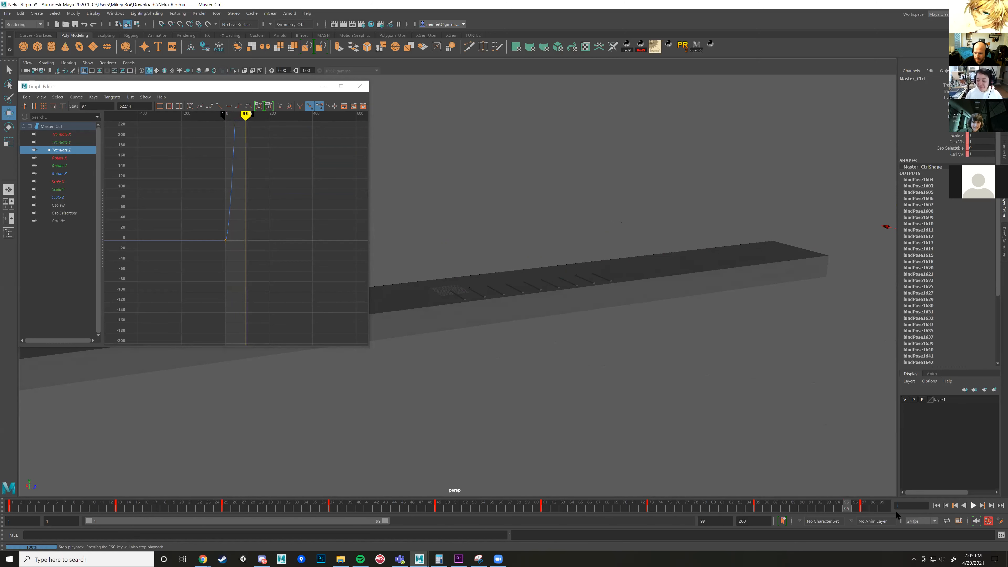
Move the master control back along Z at frame 97 to about 121, near the last floor bars.
left_click(974, 505)
key("f")
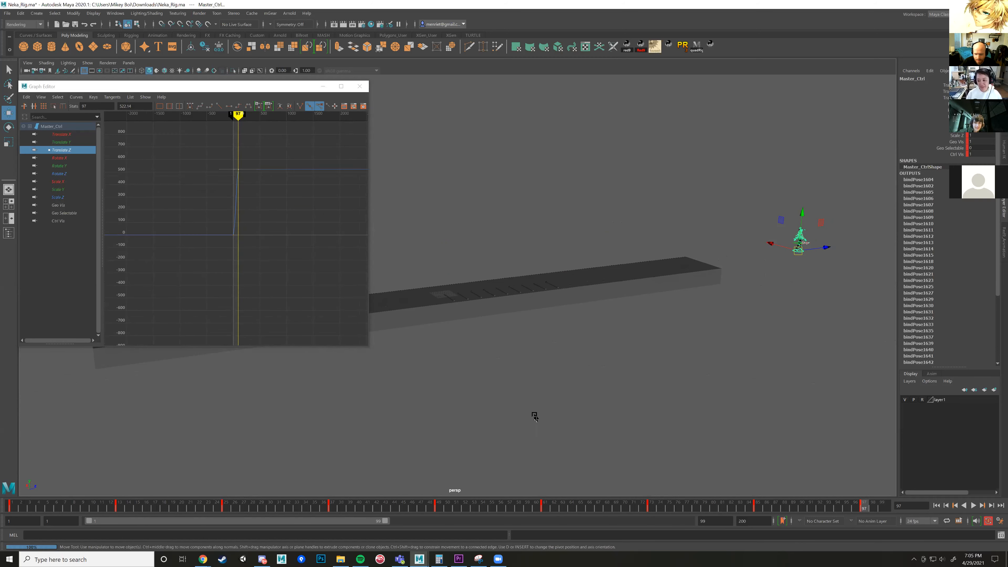
left_click_drag(827, 247, 586, 297)
scroll(590, 324, "up", 6)
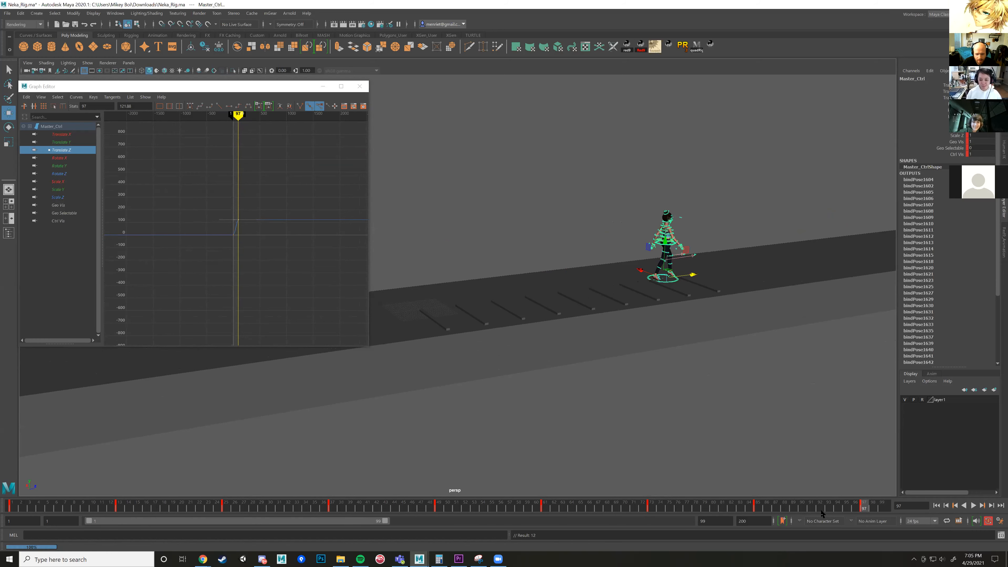
Play the walk from the start and check the character's travel along the floor bars.
key("alt+v")
left_click_drag(116, 507, 21, 506)
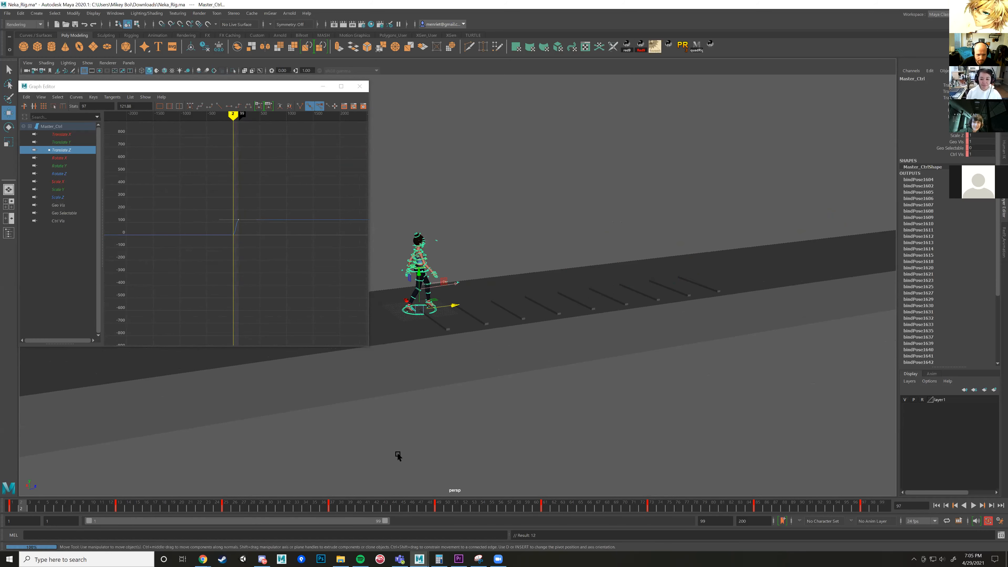
scroll(498, 373, "up", 5)
left_click_drag(498, 373, 466, 385, "alt")
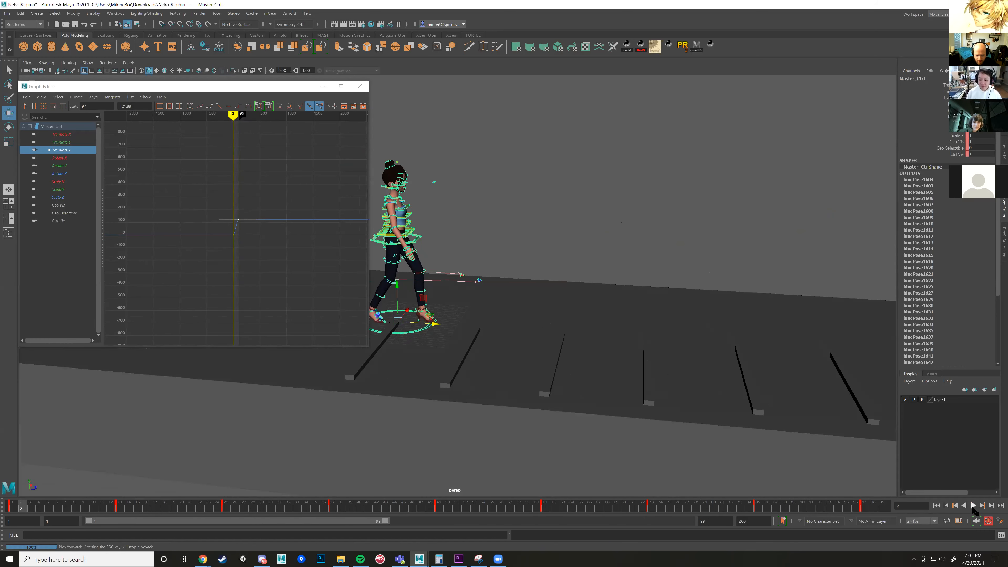
left_click(973, 506)
scroll(573, 369, "down", 3)
middle_click_drag(518, 356, 281, 328, "alt")
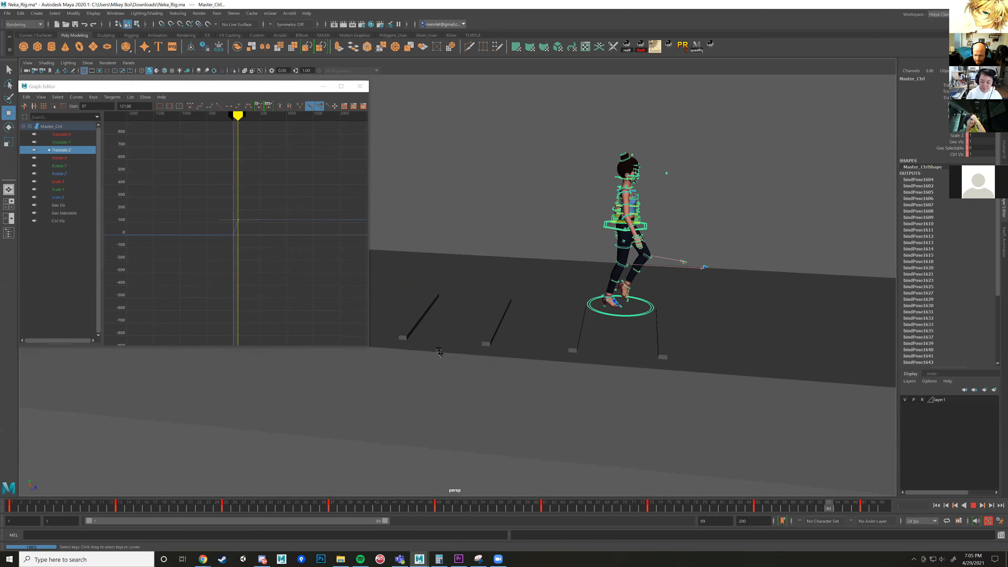
middle_click_drag(439, 349, 697, 357, "alt")
scroll(594, 351, "down", 2)
middle_click_drag(565, 337, 719, 351, "alt")
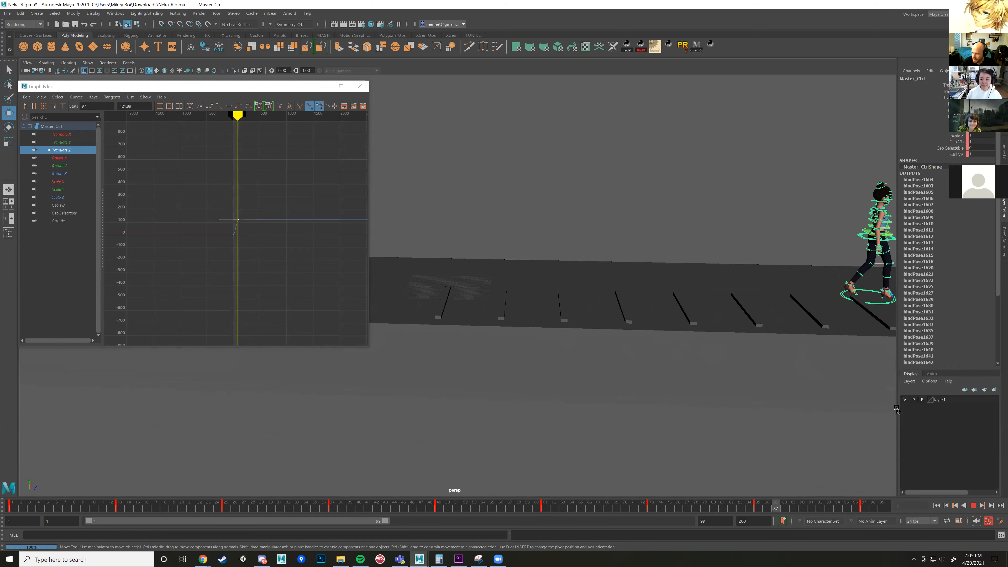
left_click(974, 506)
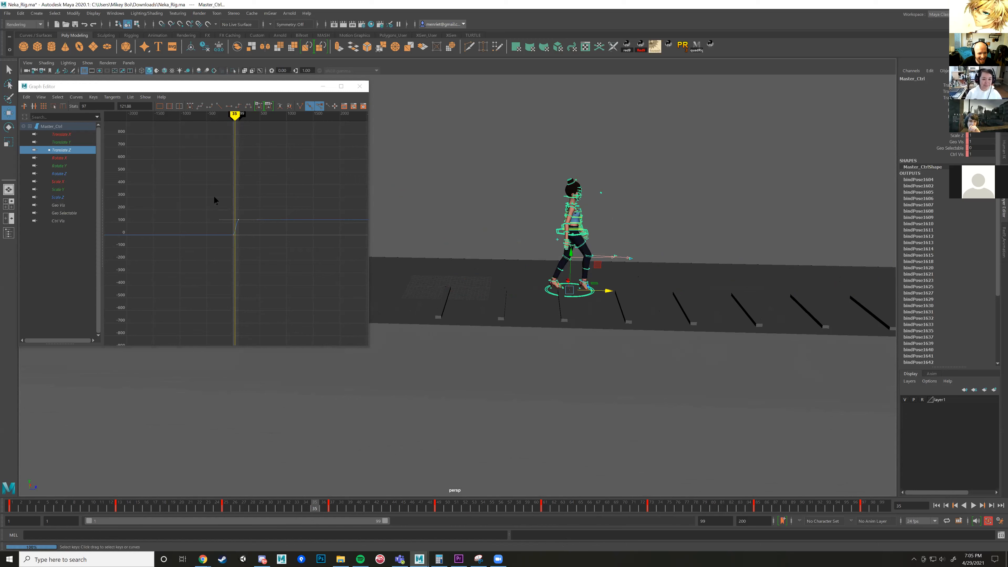
Set linear tangents on the master control's Translate Z curve and replay the walk.
key("f")
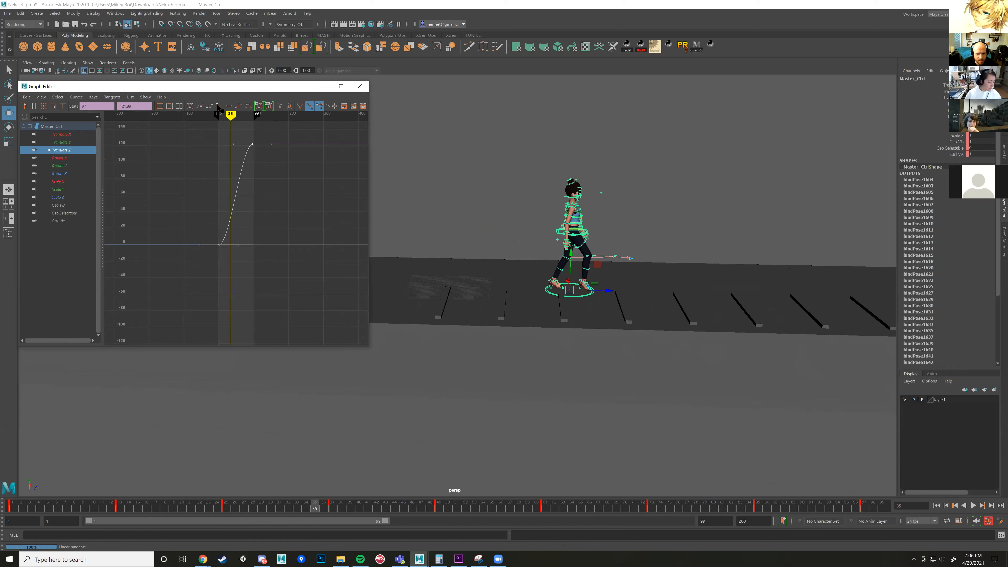
left_click(219, 106)
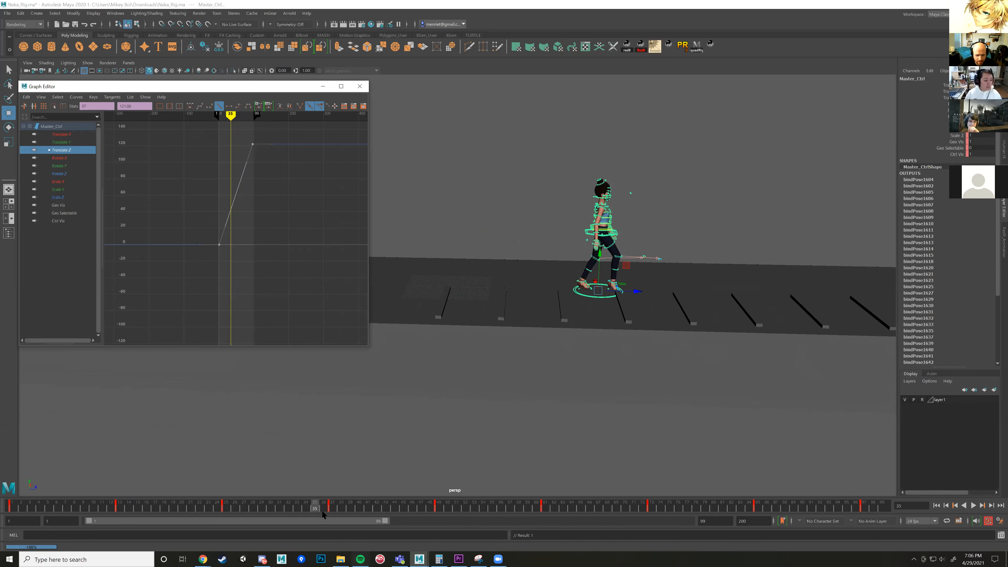
key("alt+v")
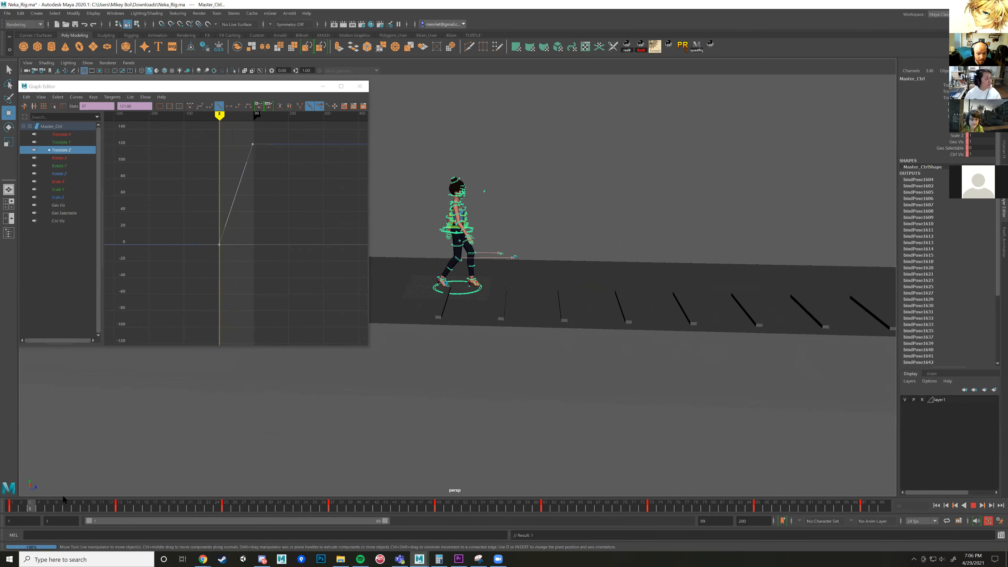
left_click_drag(250, 511, 9, 535)
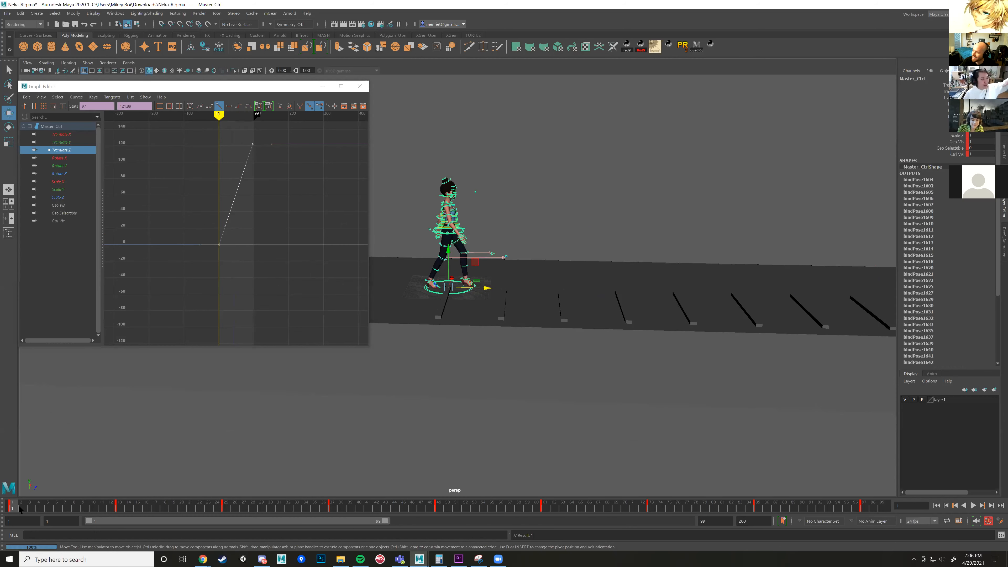
key("alt+v")
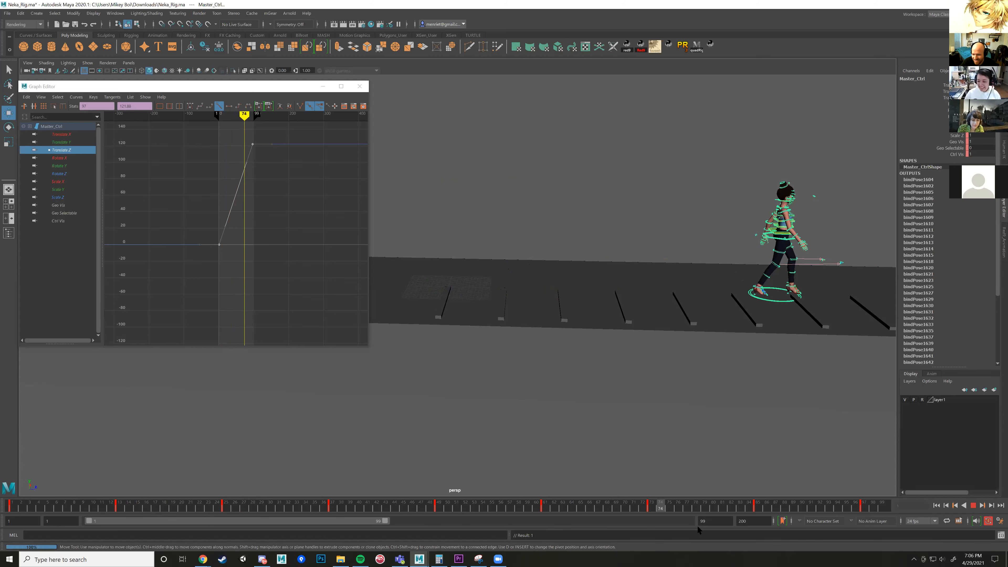
Compare foot sliding around frame 44 by switching the Translate Z keys to auto tangents, and restore the linear tangents.
left_click_drag(806, 520, 119, 507)
left_click_drag(45, 489, 397, 468)
middle_click_drag(436, 420, 329, 415, "alt")
right_click_drag(329, 414, 894, 474, "alt")
left_click_drag(272, 133, 203, 272)
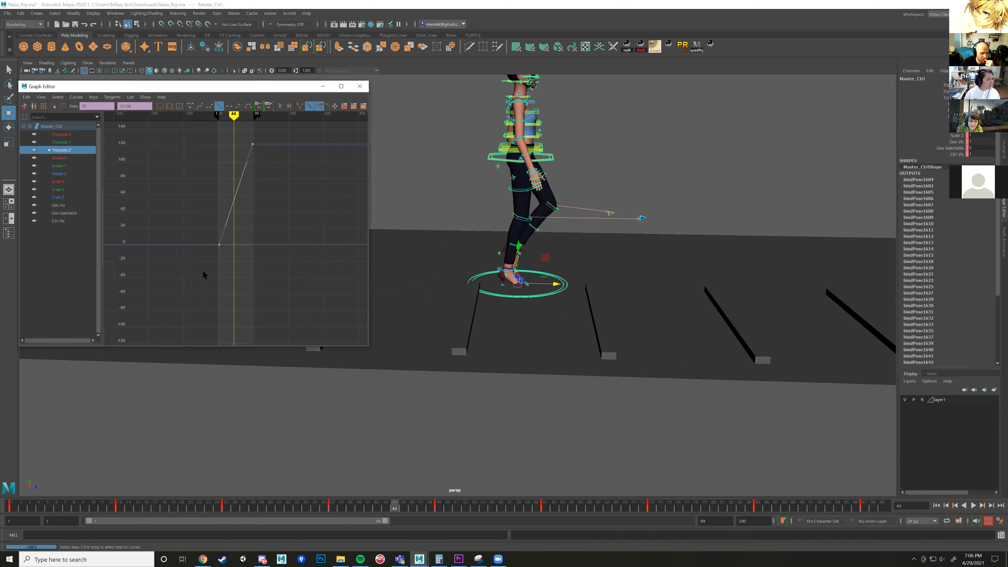
left_click(191, 106)
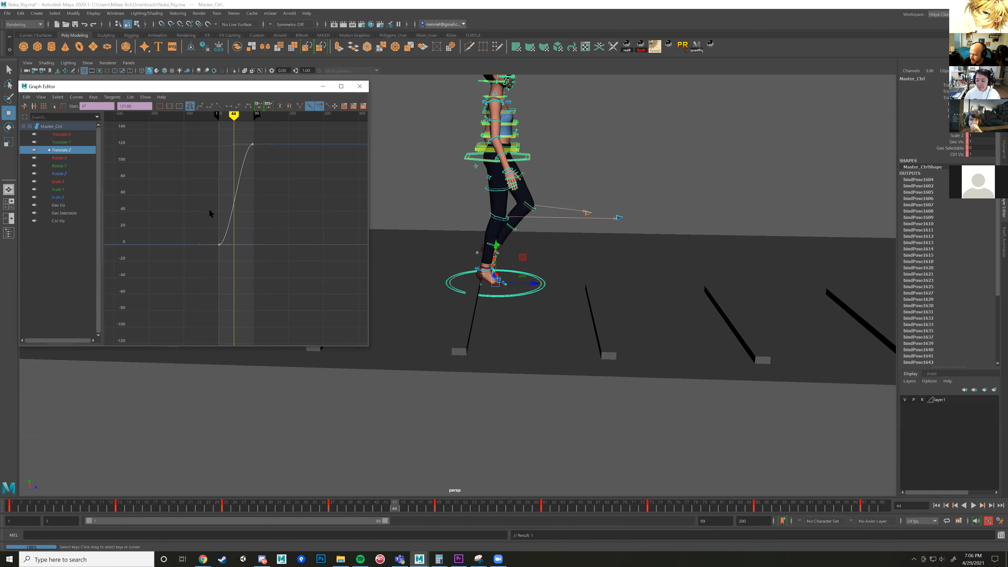
left_click(219, 107)
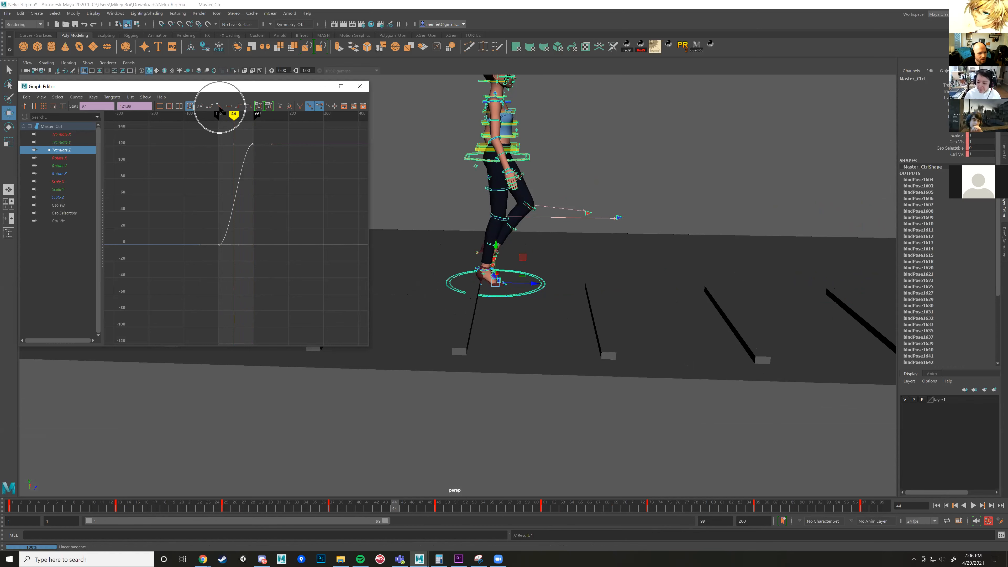
Replay the walk and scrub back to frame 27, checking the feet against the floor bars for sliding.
left_click(397, 504)
key("alt+v")
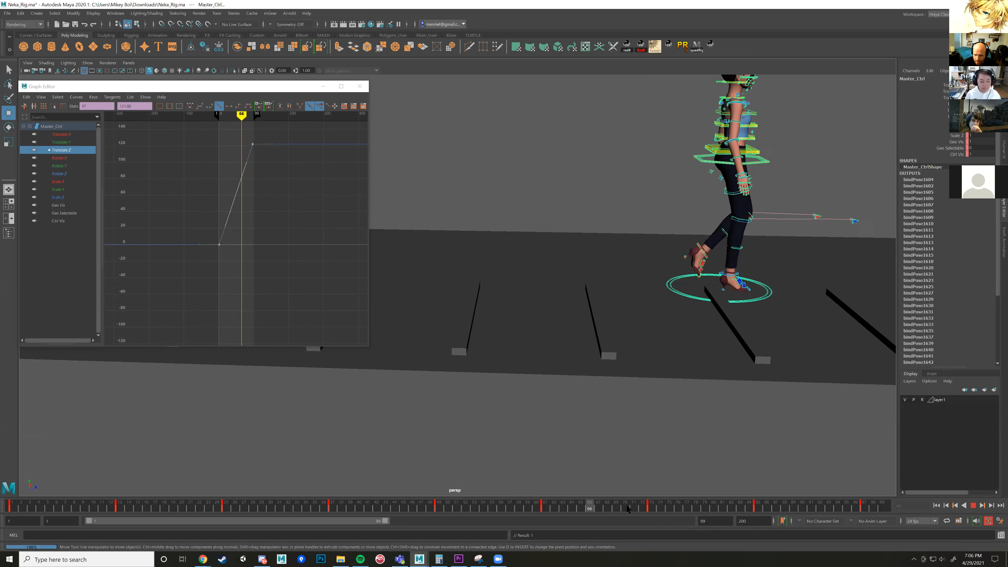
left_click(973, 505)
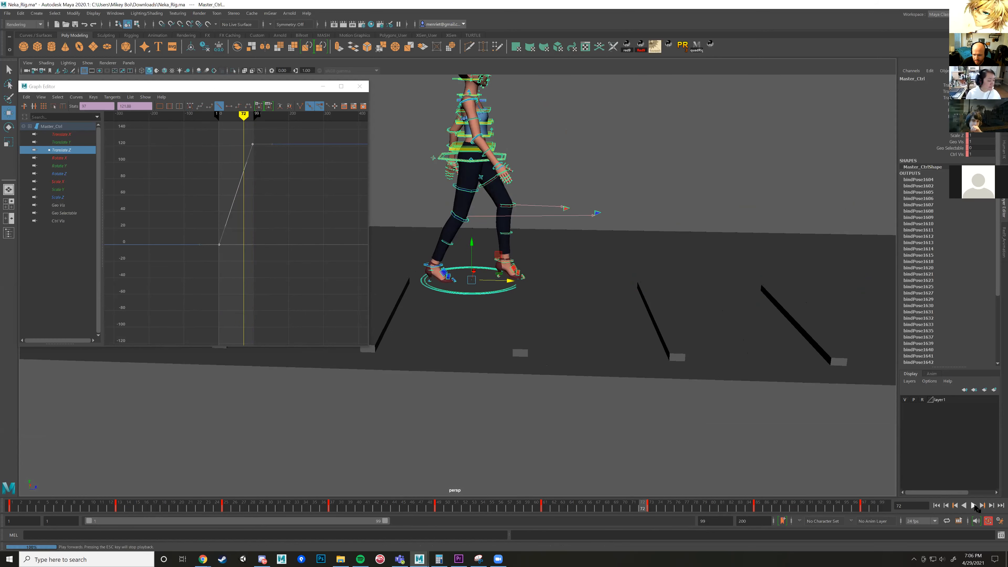
left_click(973, 505)
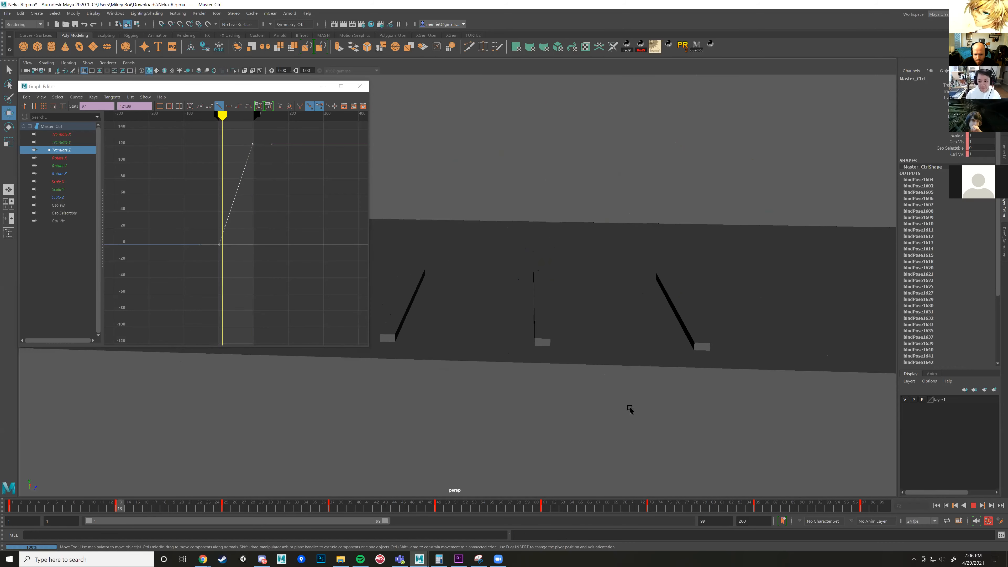
right_click_drag(630, 410, 567, 367, "alt")
middle_click_drag(556, 365, 762, 379, "alt")
middle_click_drag(683, 374, 356, 358, "alt")
middle_click_drag(512, 364, 824, 371, "alt")
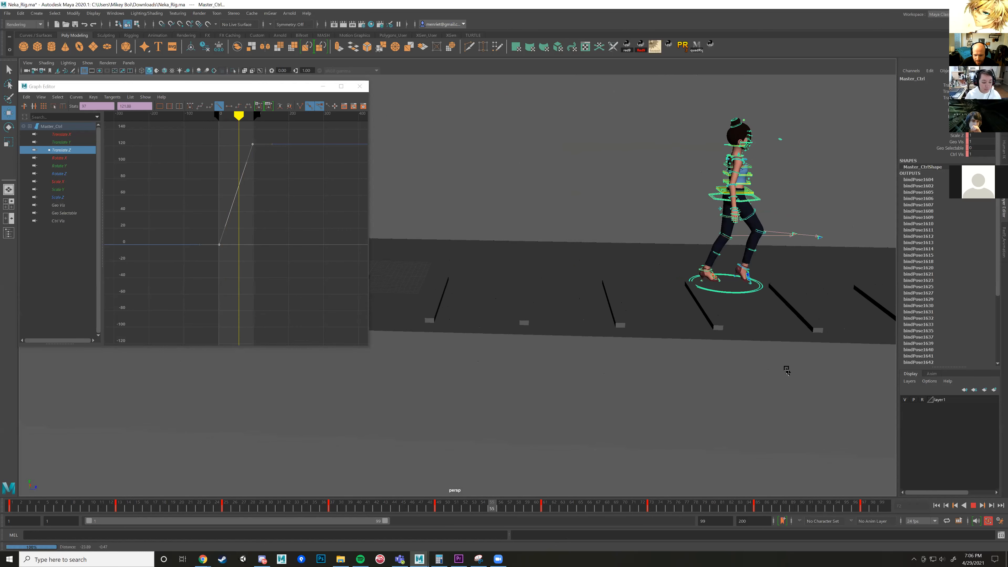
scroll(659, 338, "up", 5)
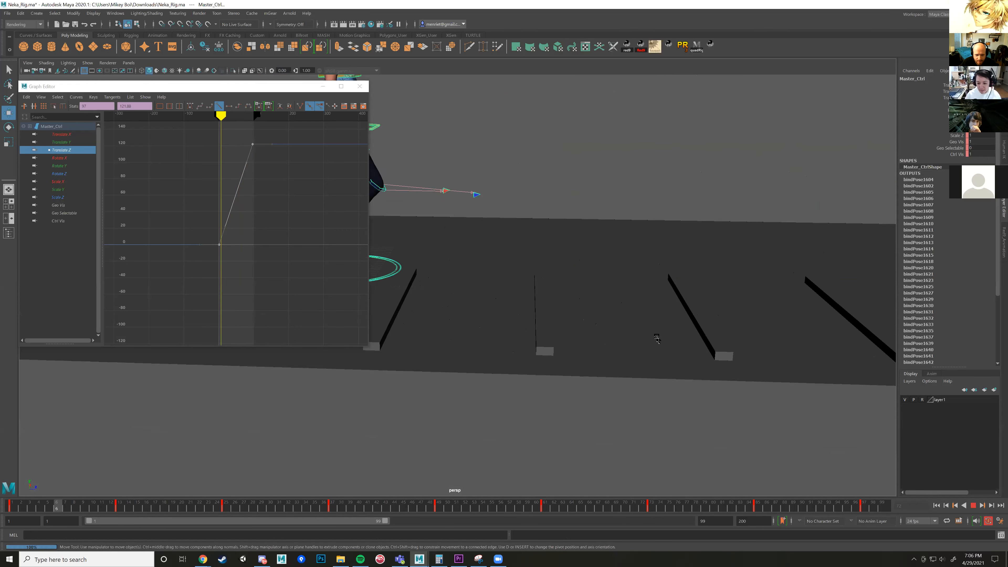
left_click(424, 509)
left_click_drag(423, 507, 244, 486)
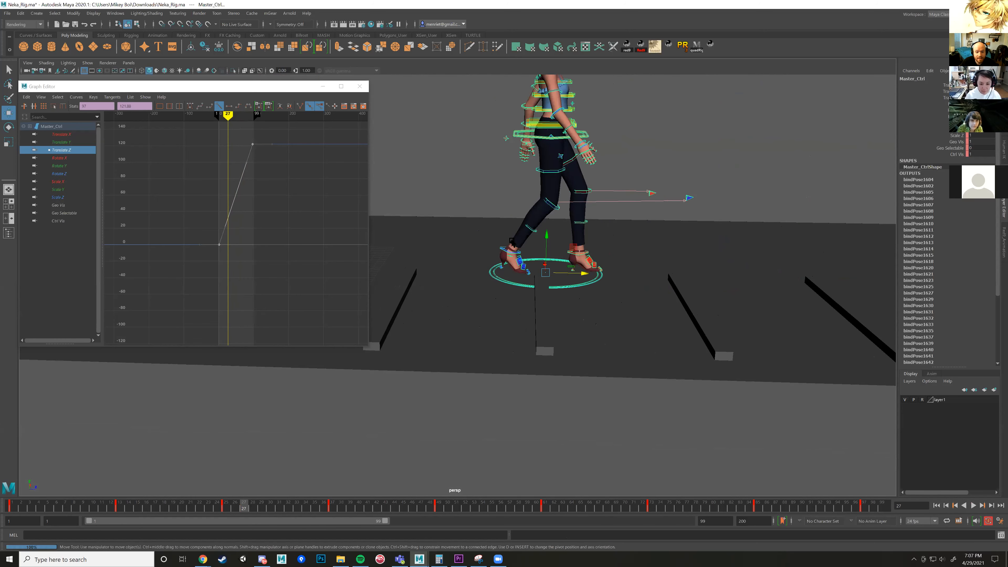
Select both leg IK controls and isolate their Translate Z curves in the Graph Editor.
left_click(507, 251)
left_click(582, 257, "shift")
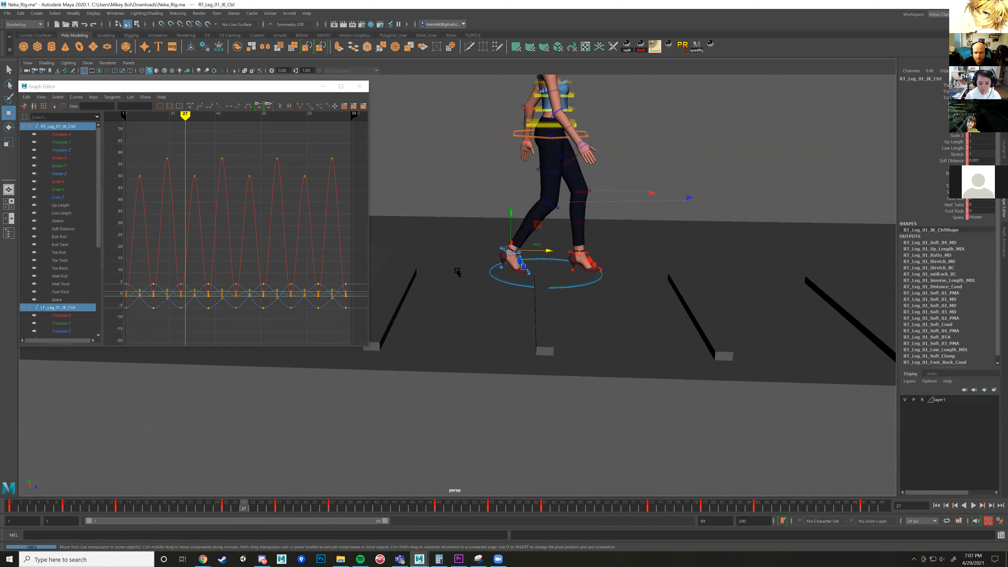
left_click(66, 151)
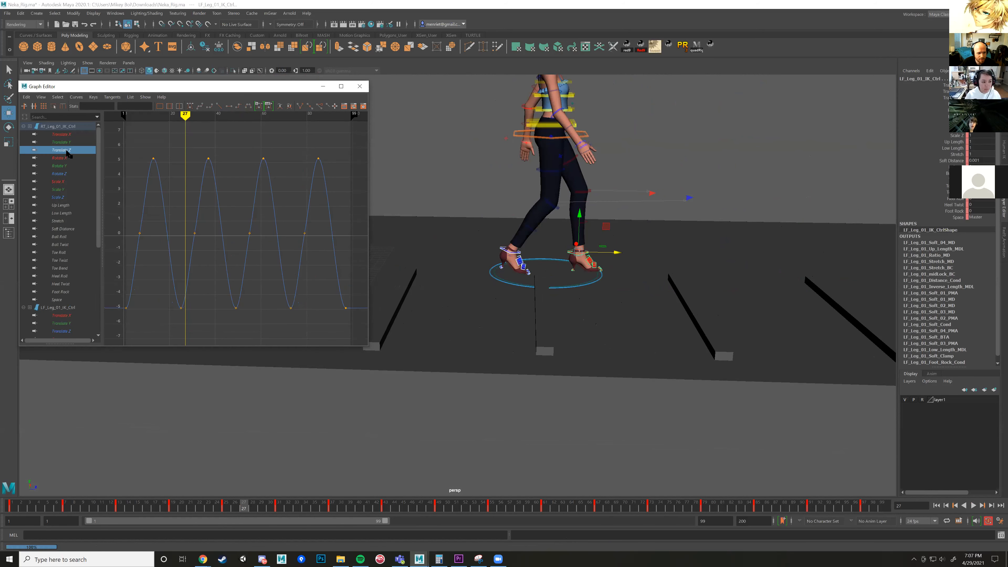
scroll(67, 320, "down", 2)
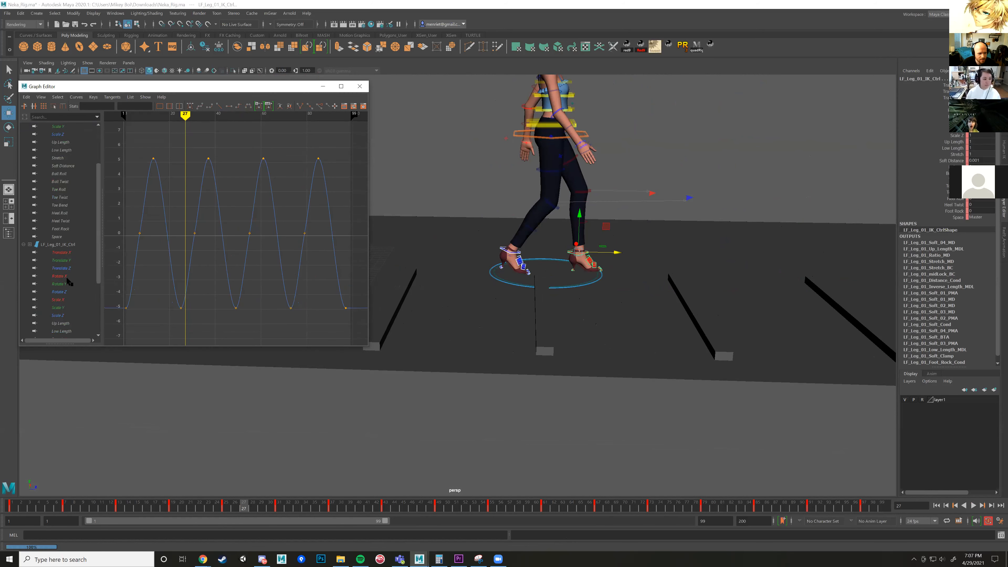
left_click(67, 268, "ctrl")
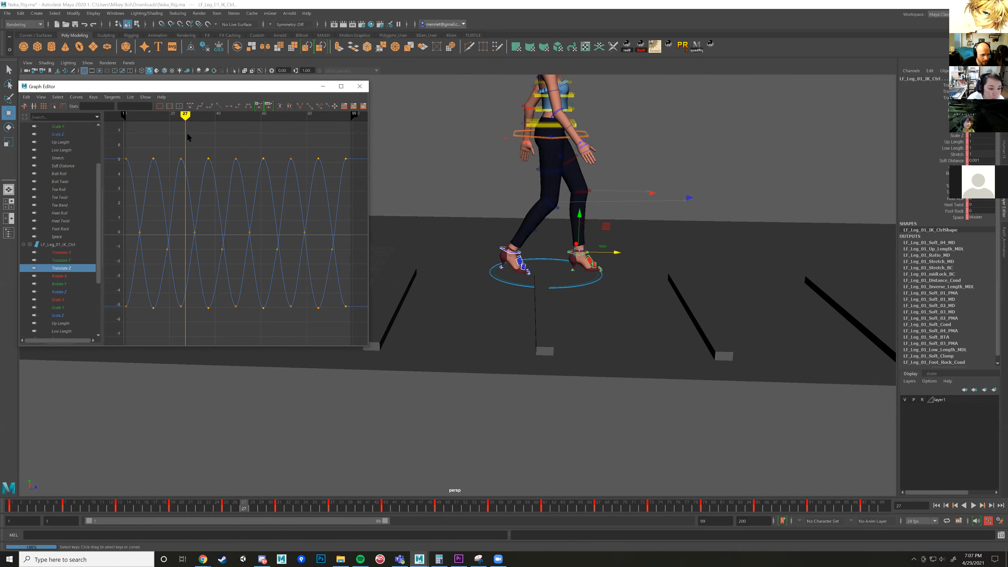
Scrub through the first step up to frame 10 and compare the feet's movement with their Translate Z curves.
mouse_move(183, 118)
left_mouse_down()
mouse_move(119, 135)
mouse_move(128, 135)
left_mouse_up()
key("alt+v")
key("alt+v")
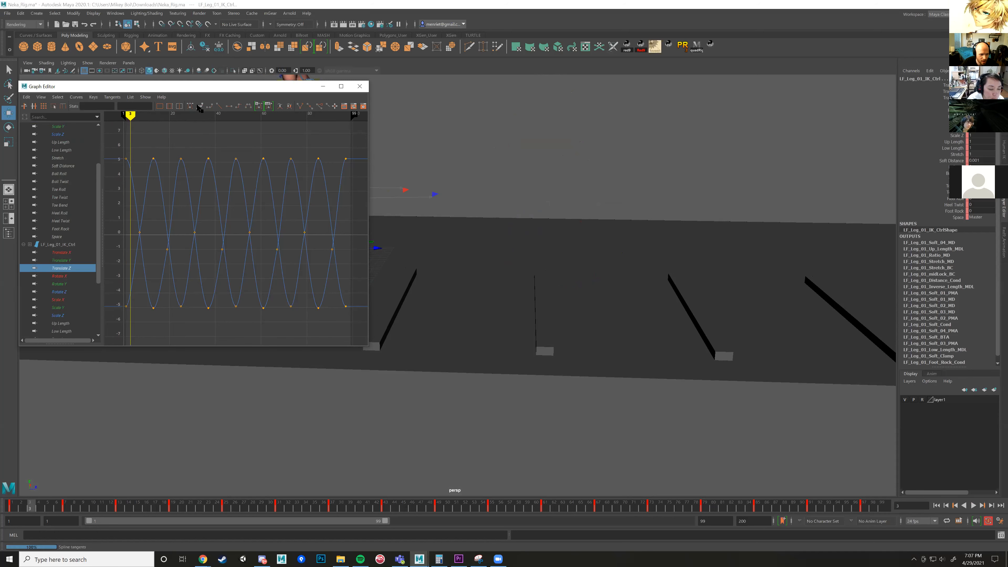
left_click_drag(130, 118, 138, 120)
middle_click_drag(485, 260, 615, 280, "alt")
scroll(616, 280, "up", 2)
left_click_drag(59, 508, 95, 511)
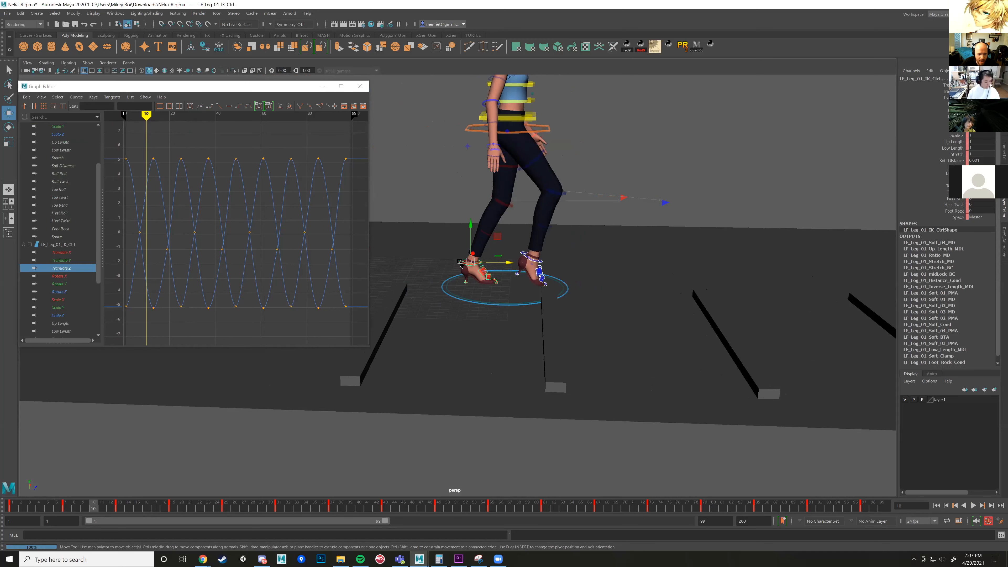
Try moving the left leg IK control forward along Z at frame 10, and undo the move.
left_click(460, 263)
mouse_move(508, 263)
left_mouse_down()
mouse_move(564, 263)
mouse_move(526, 261)
left_mouse_up()
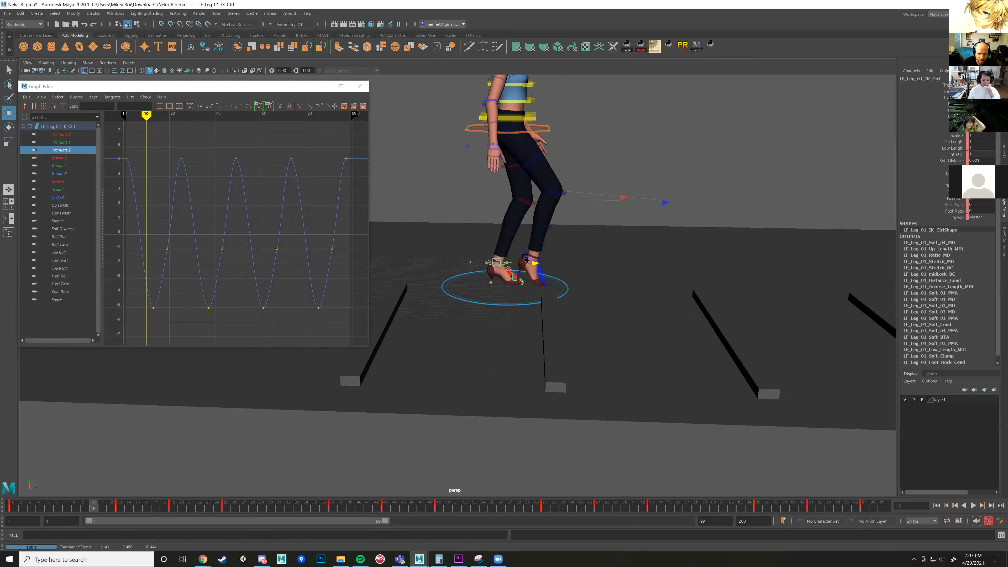
key("ctrl+z")
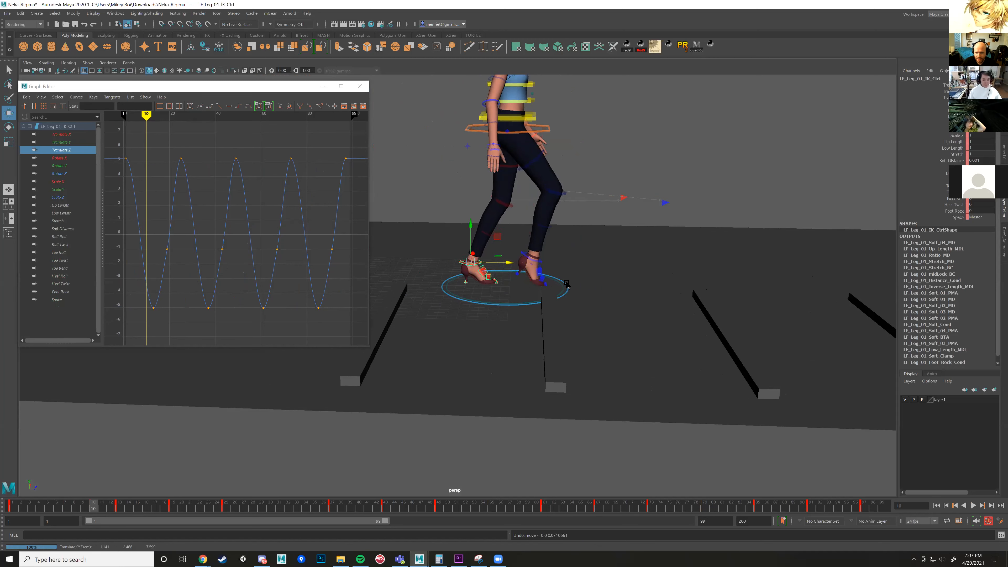
Isolate the left leg IK control's Translate Z curve and give the first downward section's keys linear tangents.
left_click(566, 284)
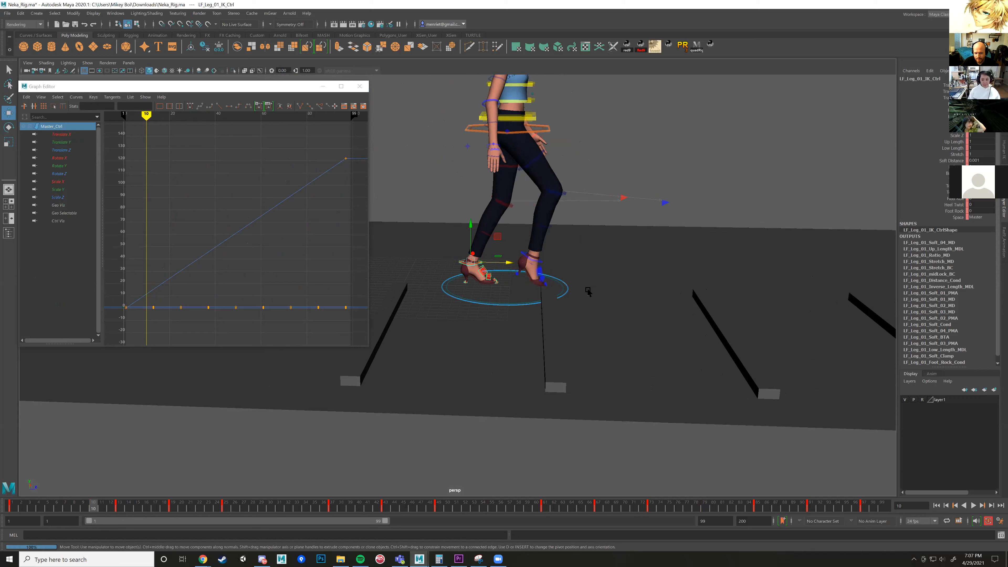
left_click(476, 267)
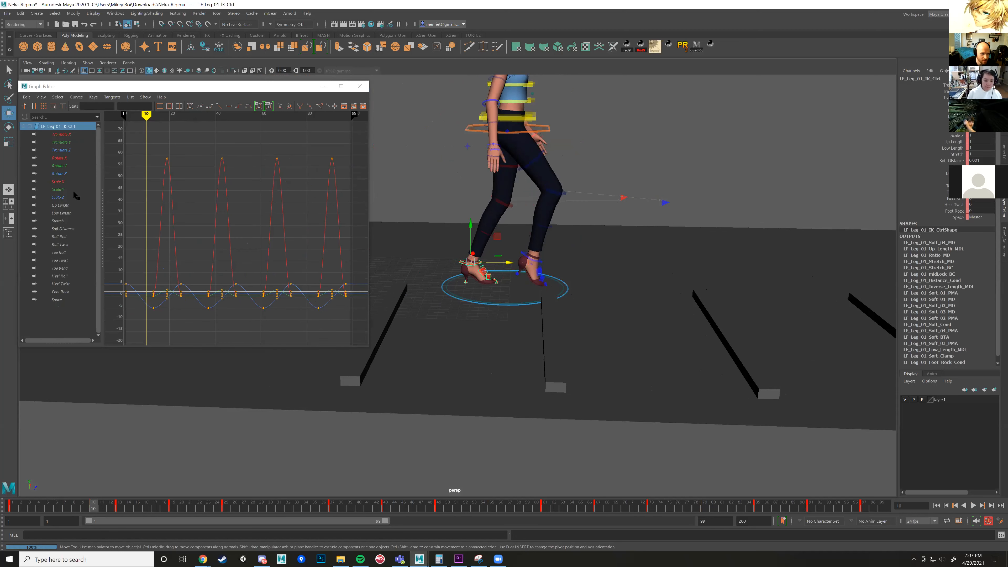
left_click(61, 150)
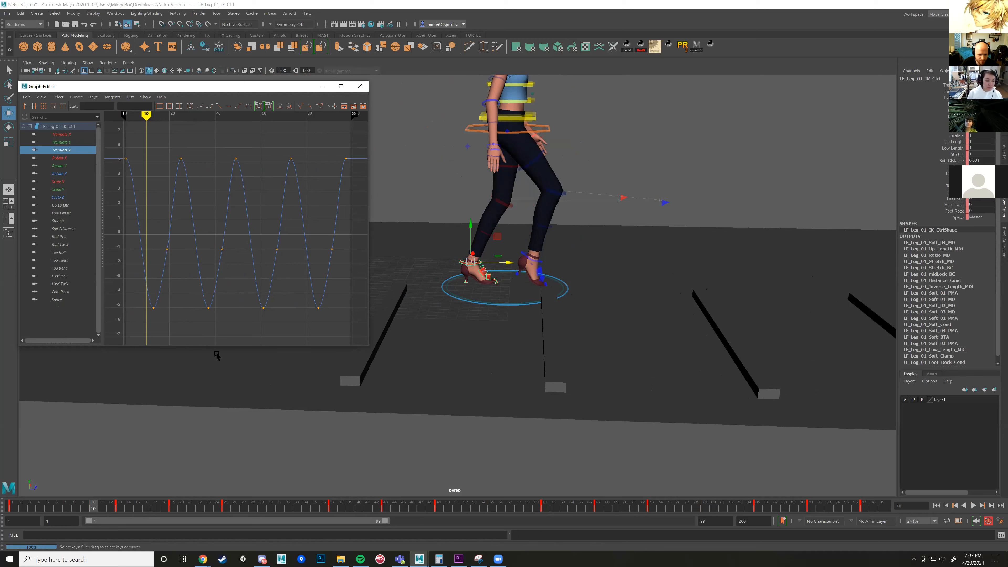
left_click_drag(99, 511, 67, 505)
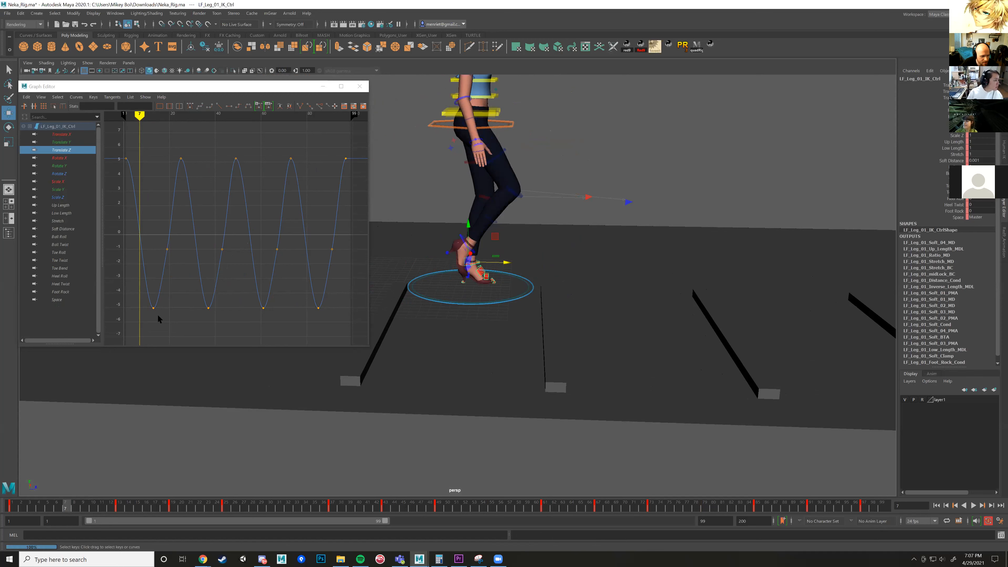
left_click(154, 308)
key("w")
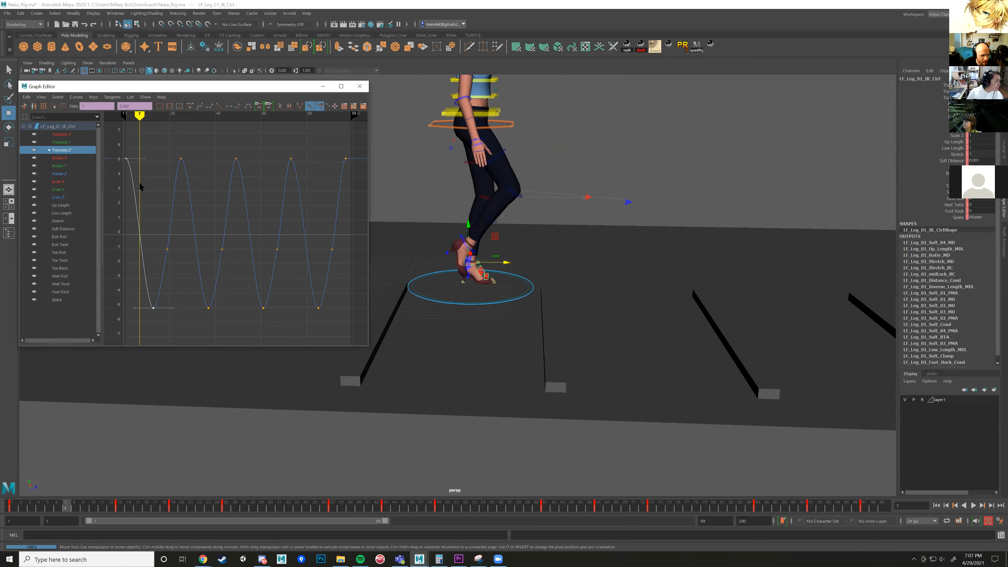
left_click(219, 106)
Apply linear tangents to the keys of the remaining downward sections on the left leg's Translate Z curve.
left_click_drag(178, 145, 222, 322)
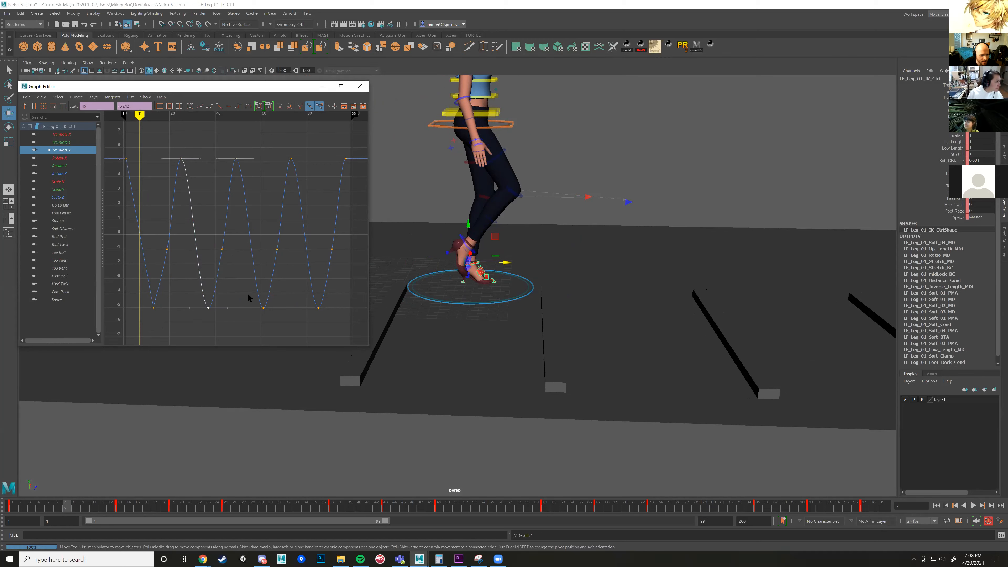
left_click_drag(322, 325, 322, 324)
left_click(218, 107)
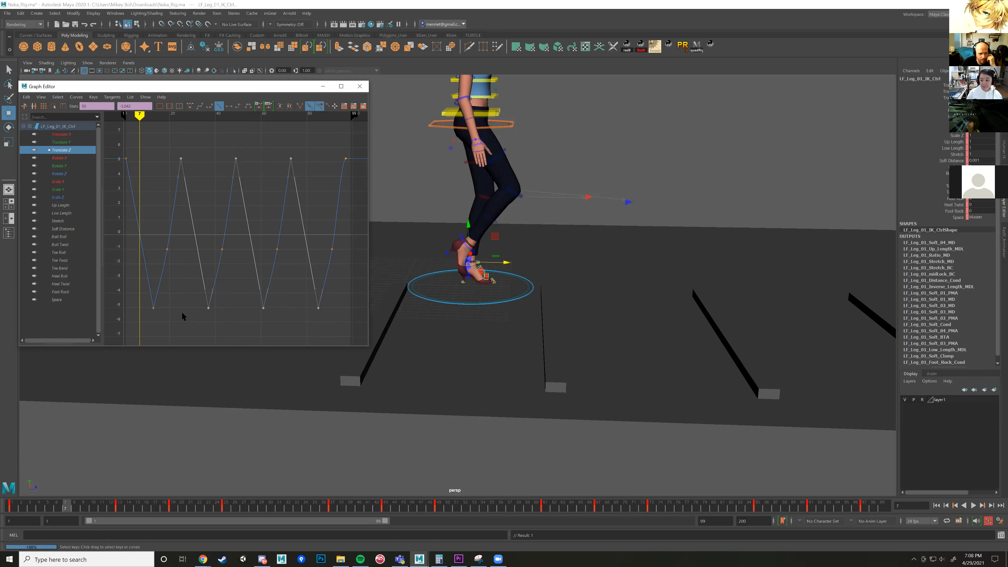
left_click(160, 312)
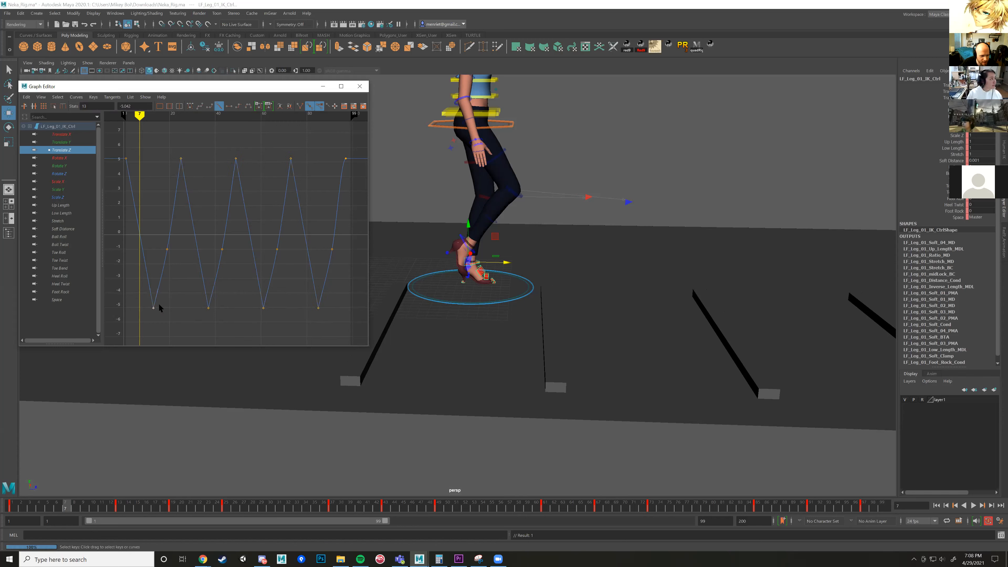
Play the walk and scrub around frames 12 to 16 to check the left foot for sliding.
key("alt+v")
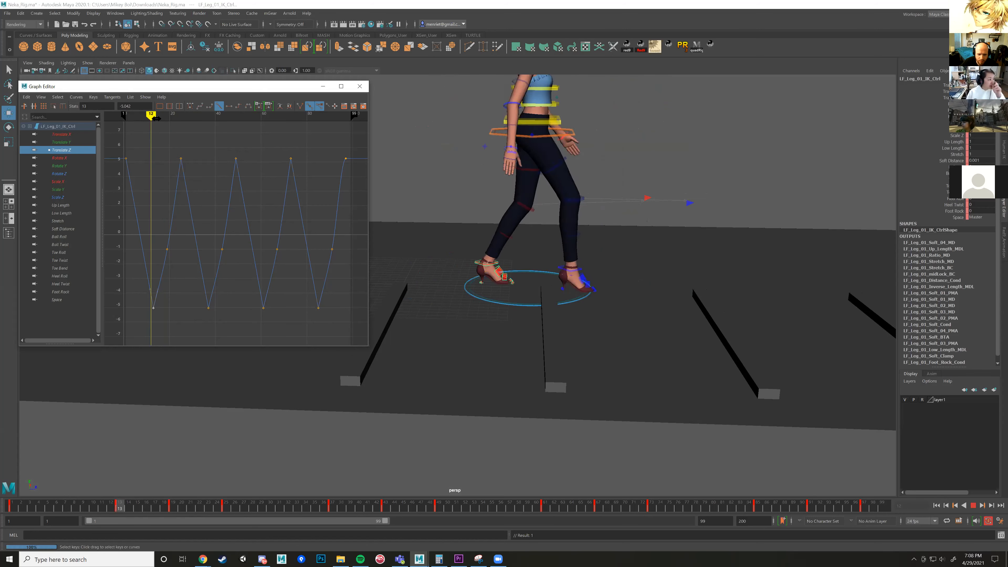
left_click_drag(172, 117, 153, 124)
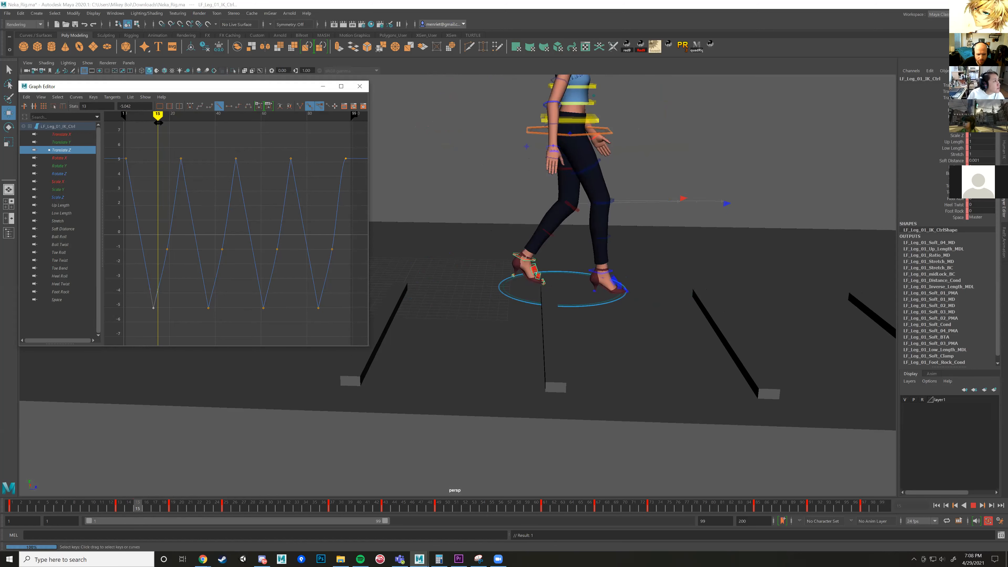
key("alt+v")
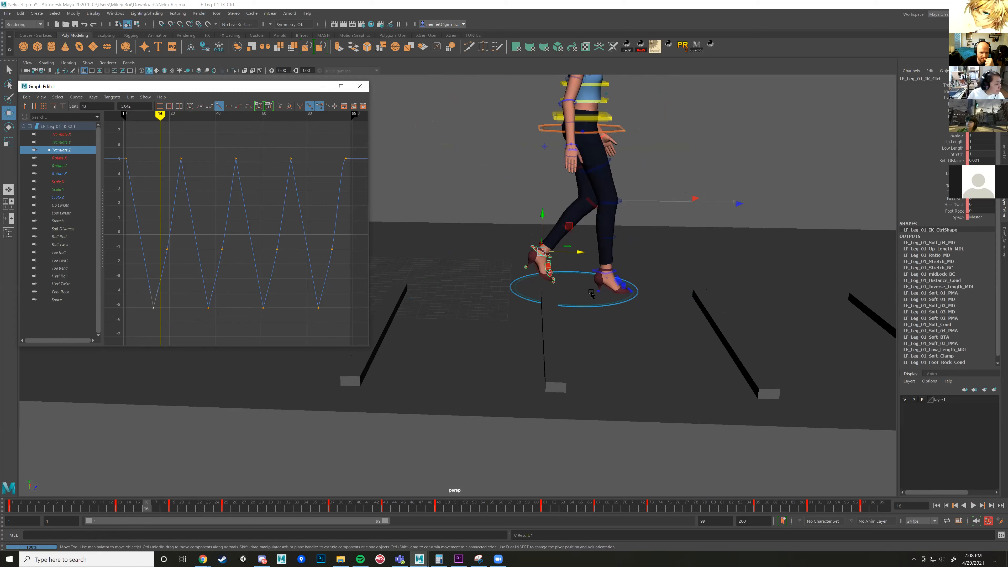
Isolate the right leg IK control's Translate Z curve and give all its downward sections linear tangents.
left_click(615, 276)
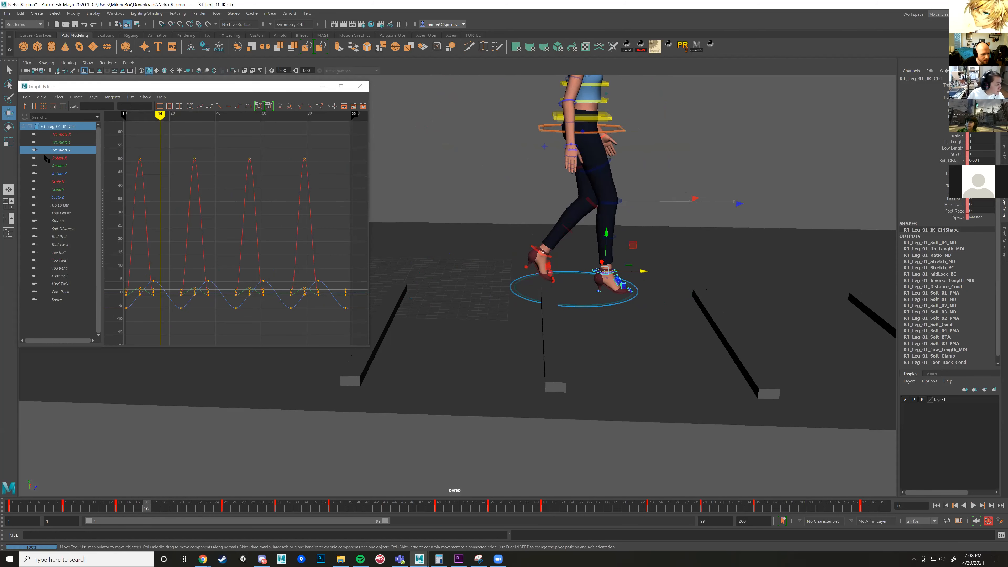
left_click(62, 153)
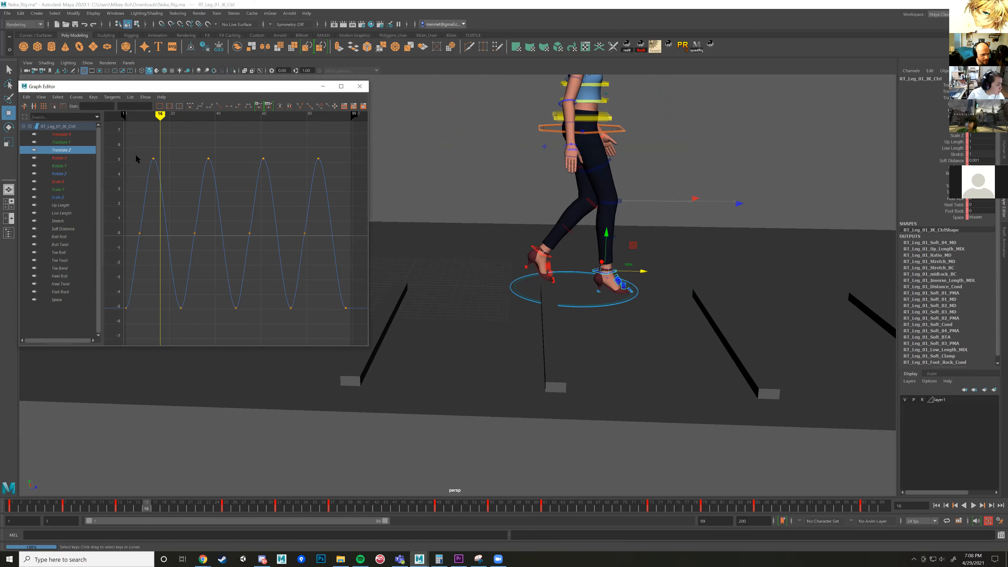
left_click_drag(169, 188, 169, 187)
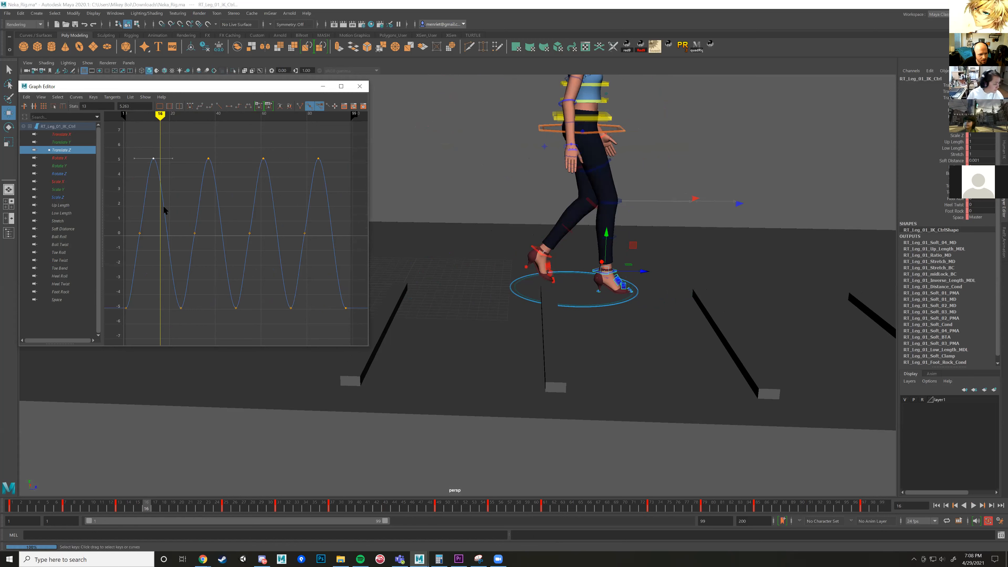
left_click_drag(147, 510, 199, 510)
left_click(181, 308, "shift")
left_click_drag(219, 182, 244, 317, "shift")
left_click_drag(274, 285, 352, 330, "shift")
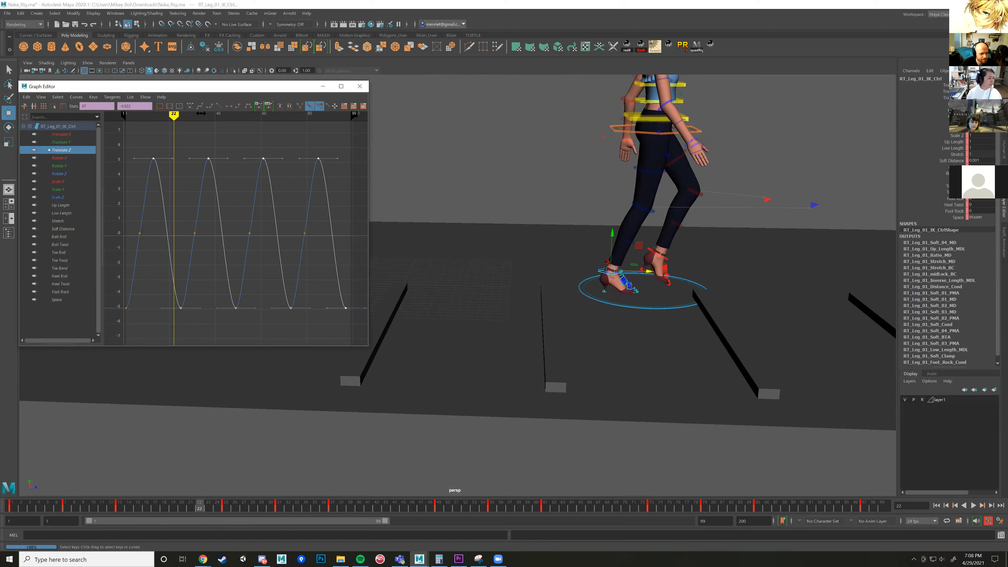
left_click(220, 106)
Scrub the walk up to frame 42 and back to frame 22, comparing both feet with the floor bars.
middle_click_drag(561, 351, 538, 346, "alt")
left_click_drag(200, 503, 185, 505)
left_click_drag(150, 503, 378, 493)
scroll(557, 433, "down", 3)
middle_click_drag(516, 428, 442, 417, "alt")
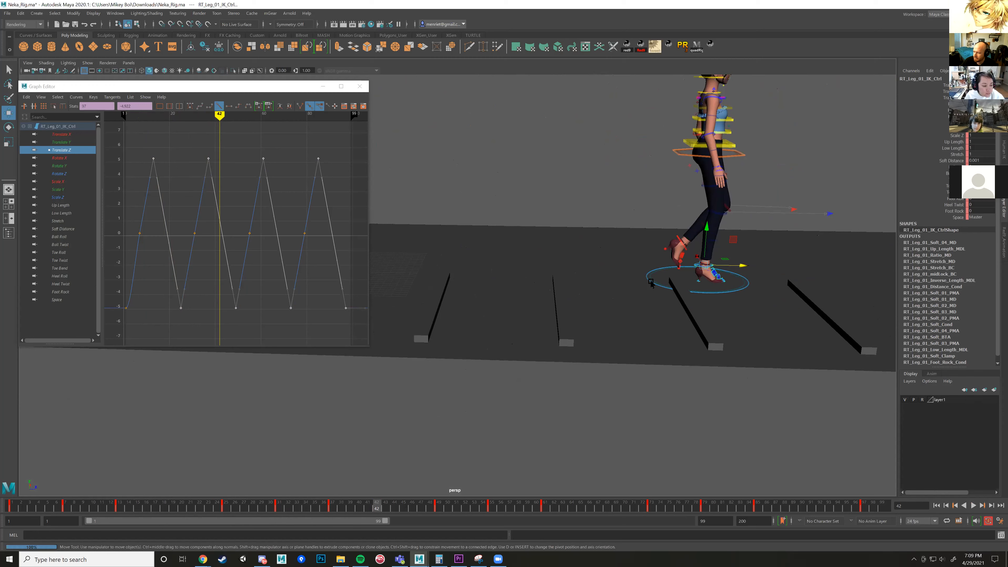
left_click_drag(377, 508, 198, 514)
Examine the right leg IK control's isolated Translate Z curve and replay the walk to check its foot contacts.
left_click(513, 288)
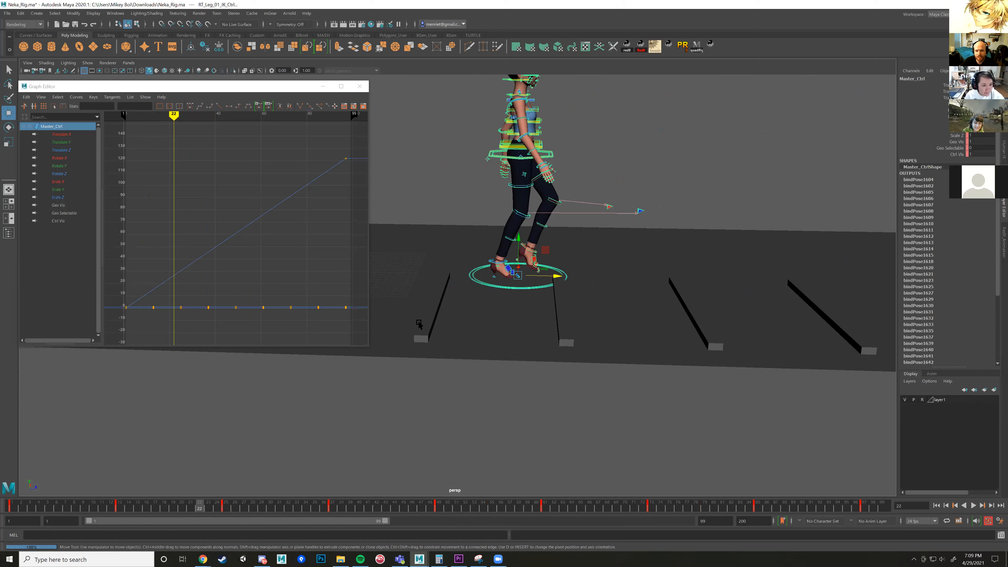
middle_click_drag(479, 357, 451, 373, "alt")
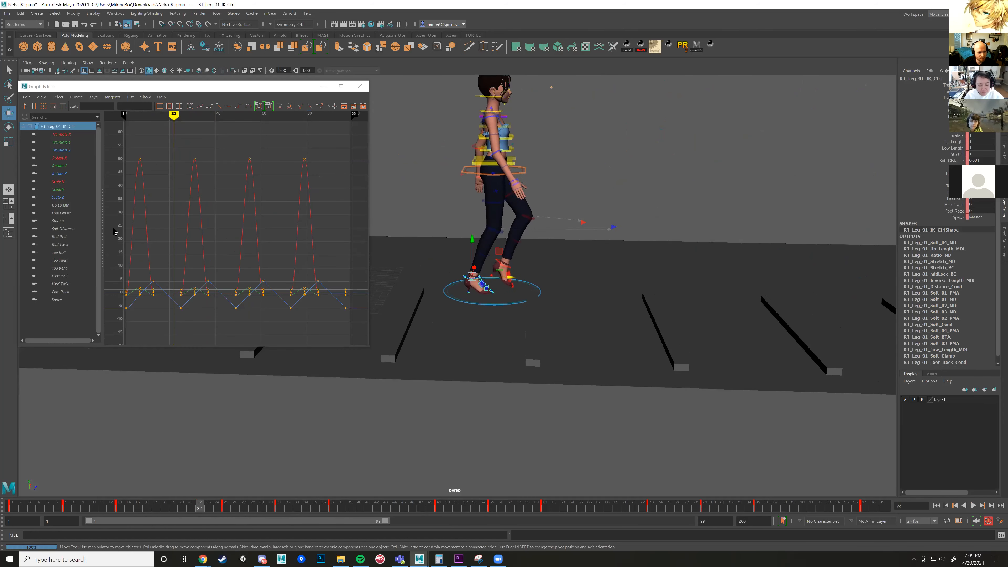
left_click(63, 150)
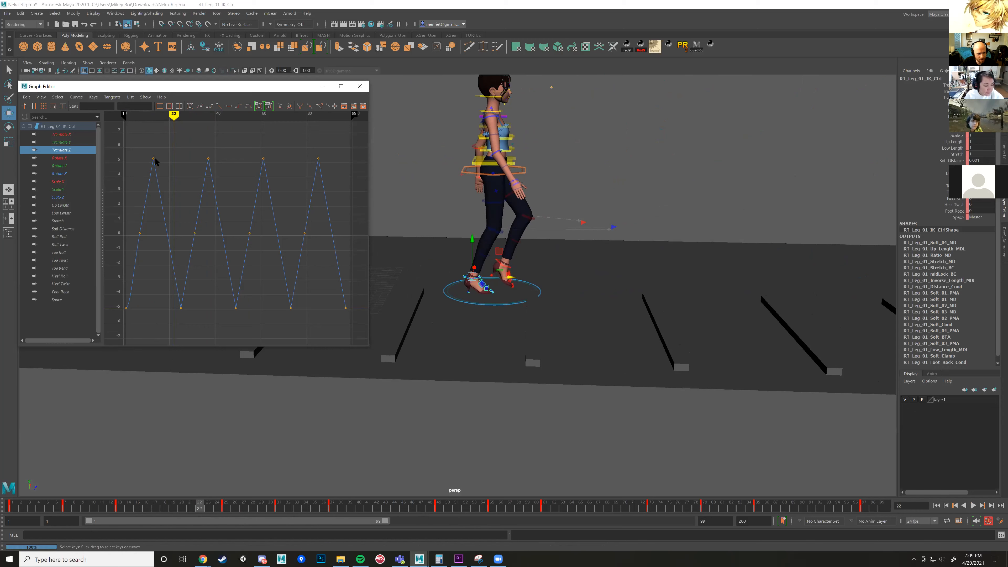
left_click(180, 308)
left_click(210, 158)
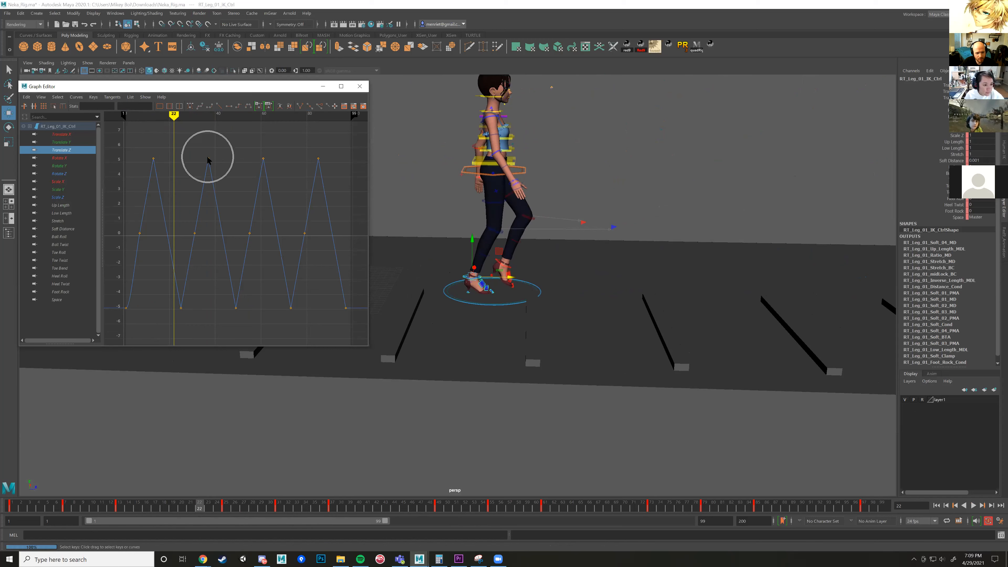
key("alt+v")
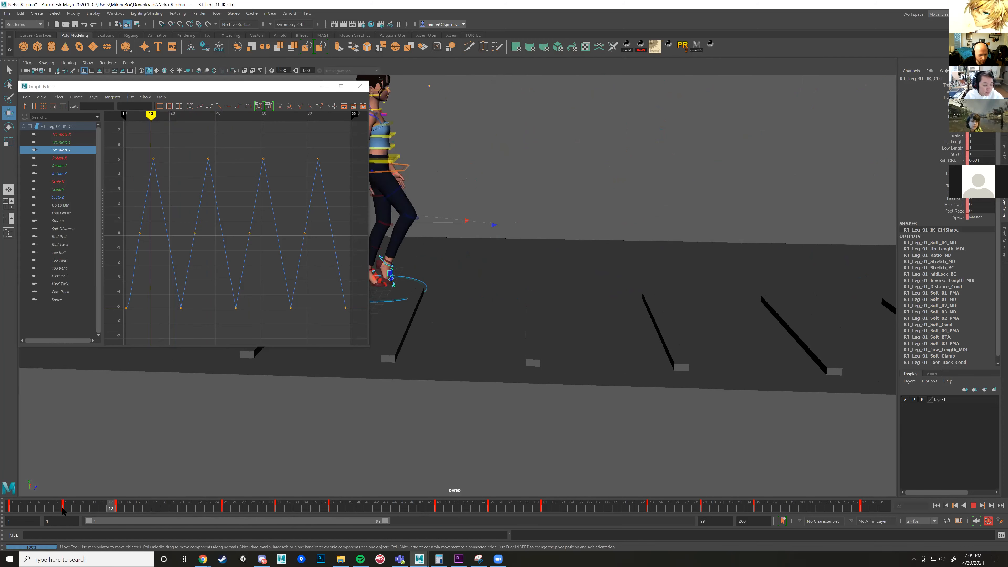
key("alt+v")
Lower the master control's last Translate Z key at frame 97 to about 110 and replay the walk.
left_click(501, 308)
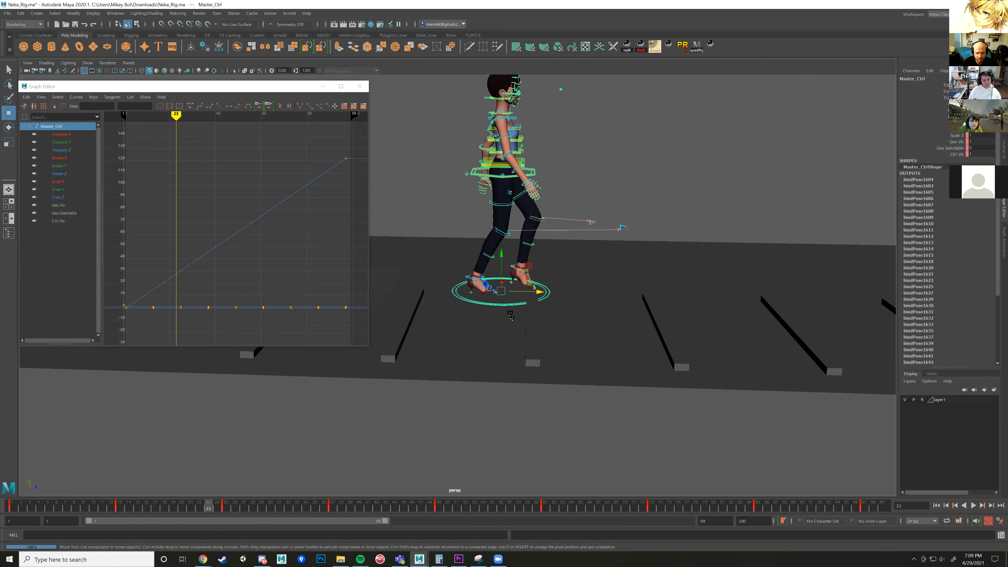
left_click_drag(327, 148, 353, 179)
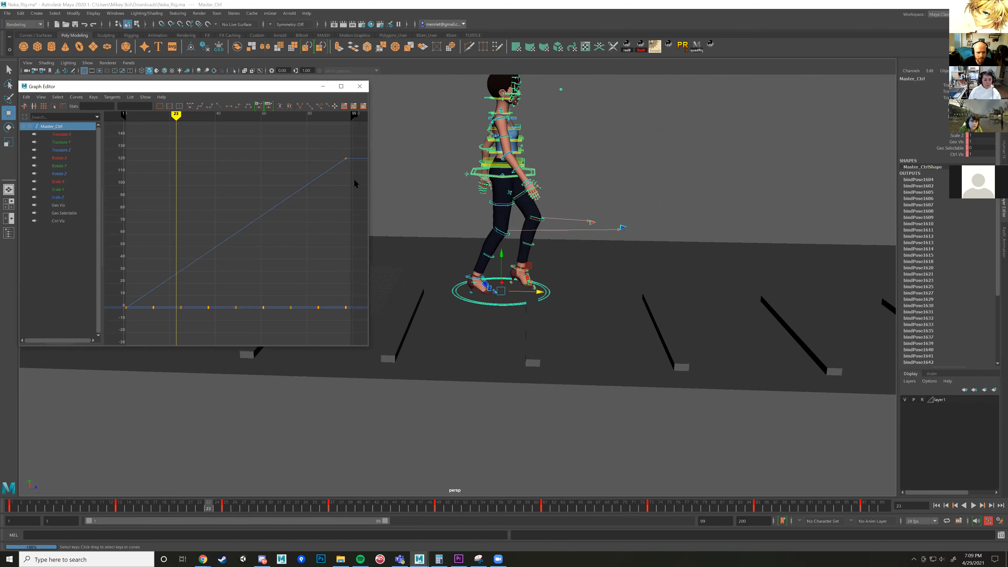
right_click_drag(289, 256, 260, 270, "alt")
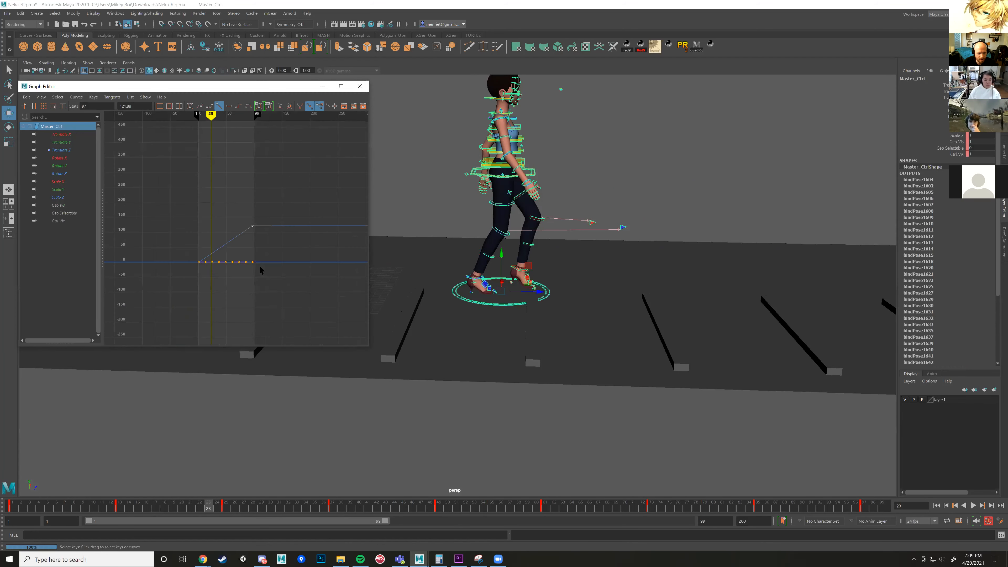
mouse_move(209, 505)
left_mouse_down()
mouse_move(118, 505)
mouse_move(173, 504)
left_mouse_up()
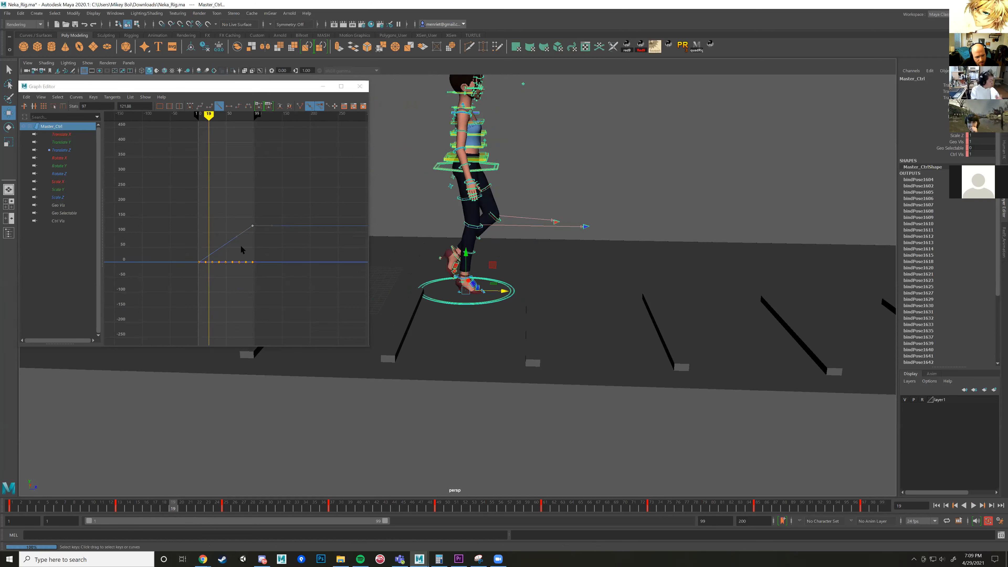
right_click_drag(255, 240, 281, 236, "alt")
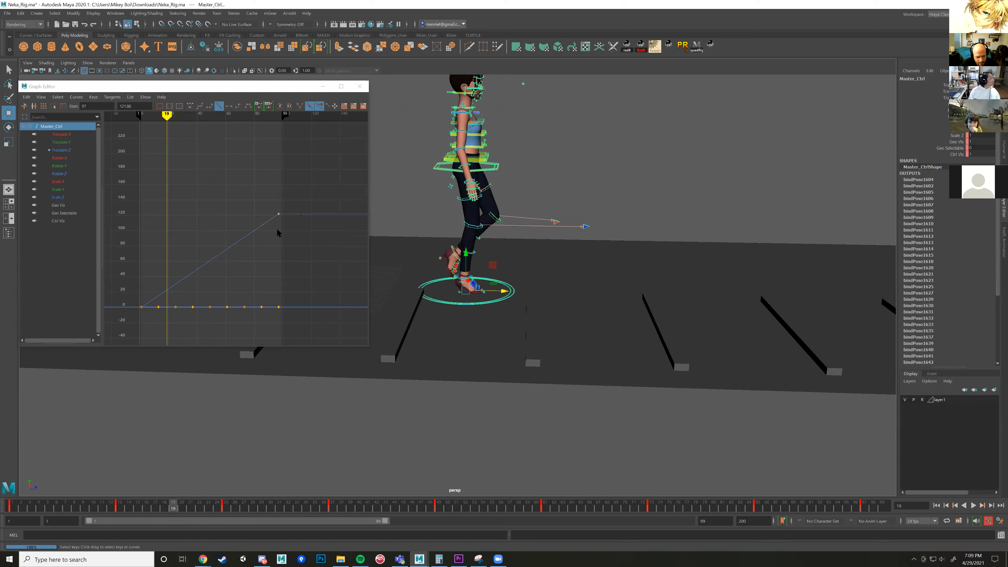
left_click_drag(265, 175, 301, 244)
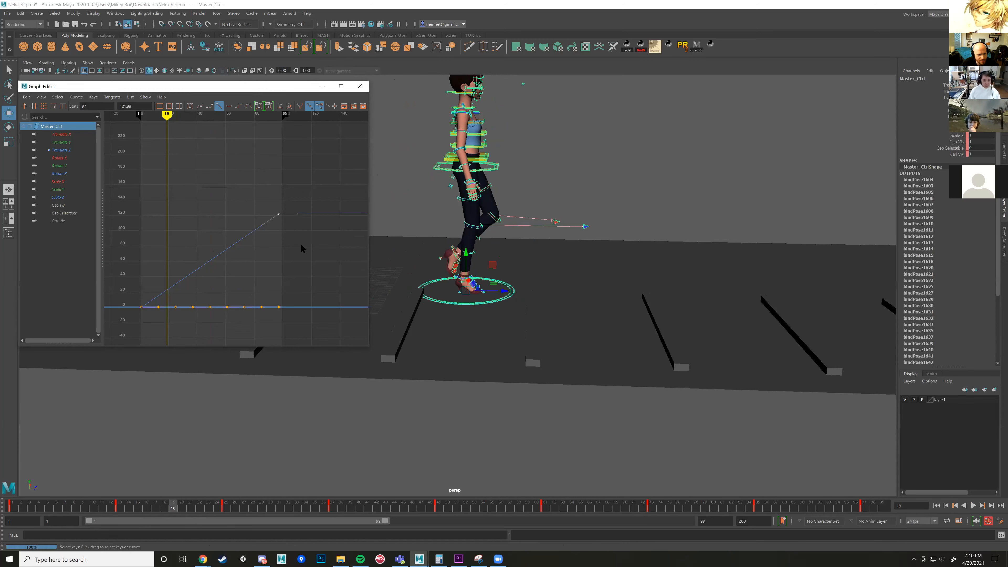
left_click(508, 296)
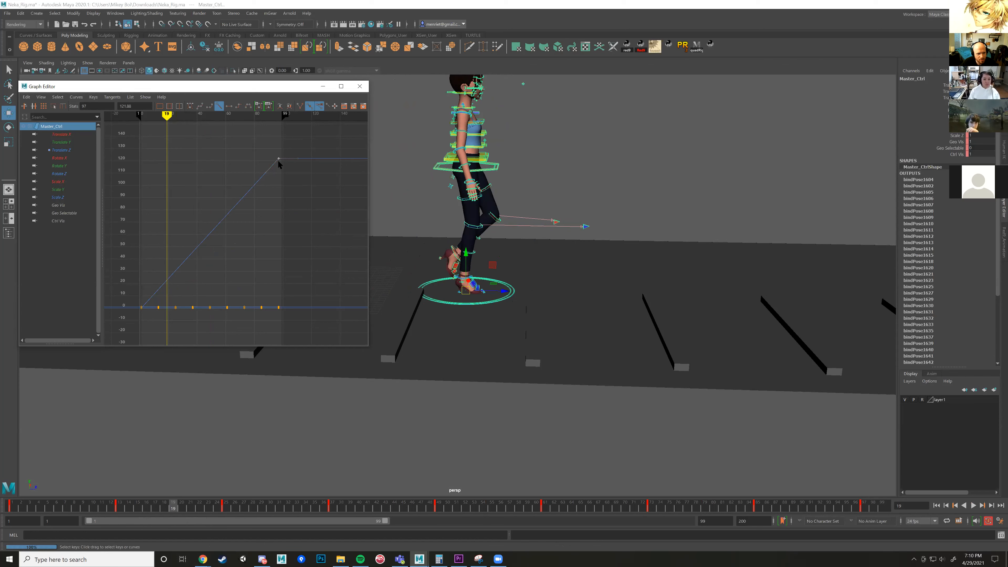
middle_click_drag(278, 163, 279, 179)
left_click(974, 506)
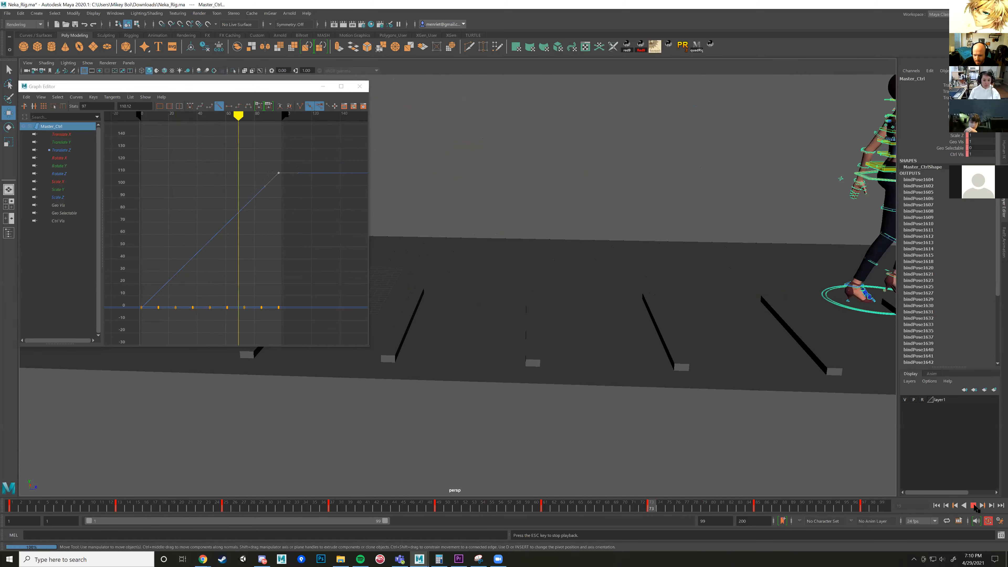
mouse_move(380, 506)
left_mouse_down()
mouse_move(131, 501)
mouse_move(175, 497)
mouse_move(213, 501)
mouse_move(93, 507)
mouse_move(206, 508)
mouse_move(226, 453)
left_mouse_up()
Lower the master control's last Translate Z key to about 93, checking the planted foot between frames 18 and 25.
left_click_drag(267, 159, 281, 212)
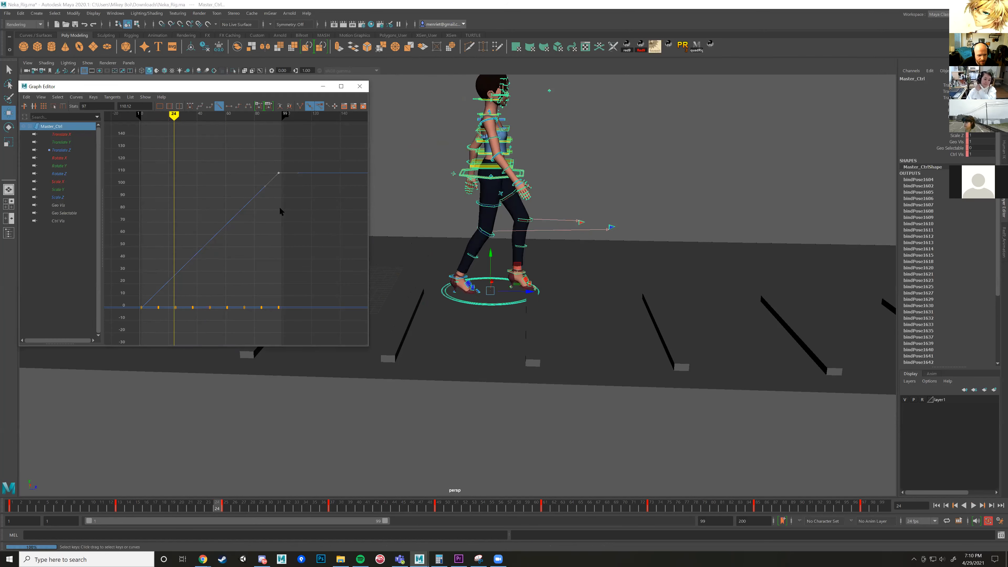
middle_click_drag(275, 198, 273, 211)
left_click_drag(213, 508, 185, 496)
mouse_move(263, 216)
middle_mouse_down()
mouse_move(272, 218)
mouse_move(264, 232)
middle_mouse_up()
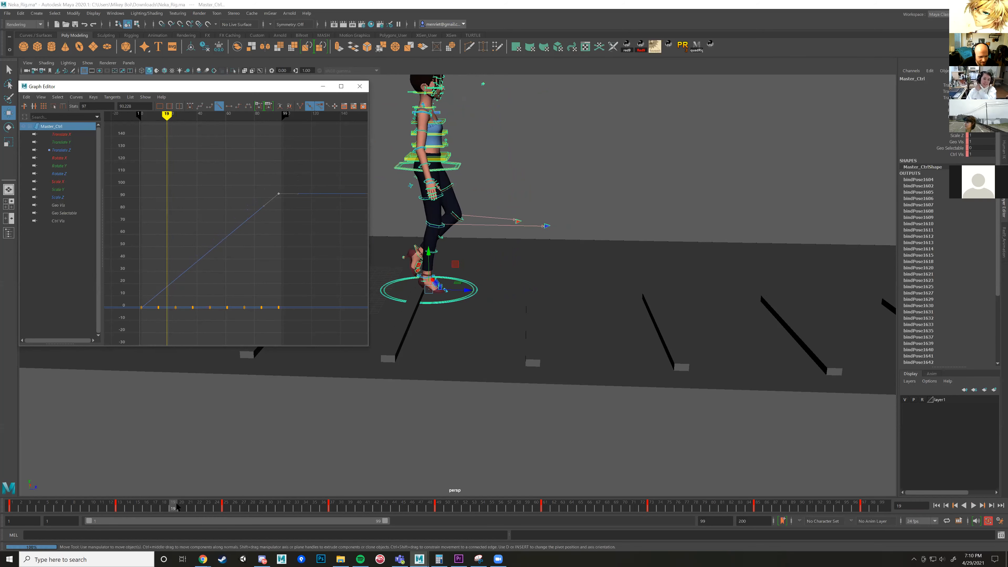
key("alt+v")
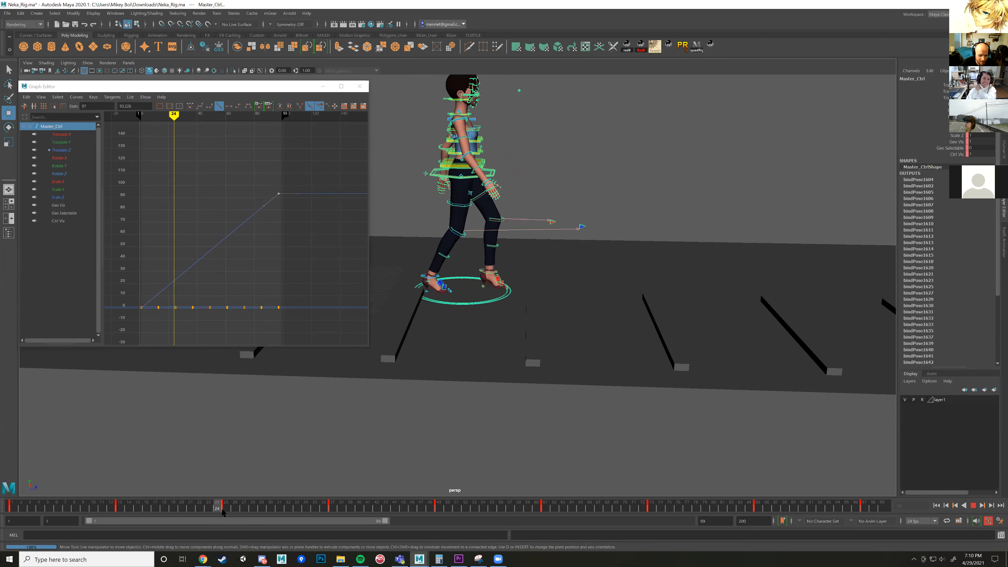
key("alt+v")
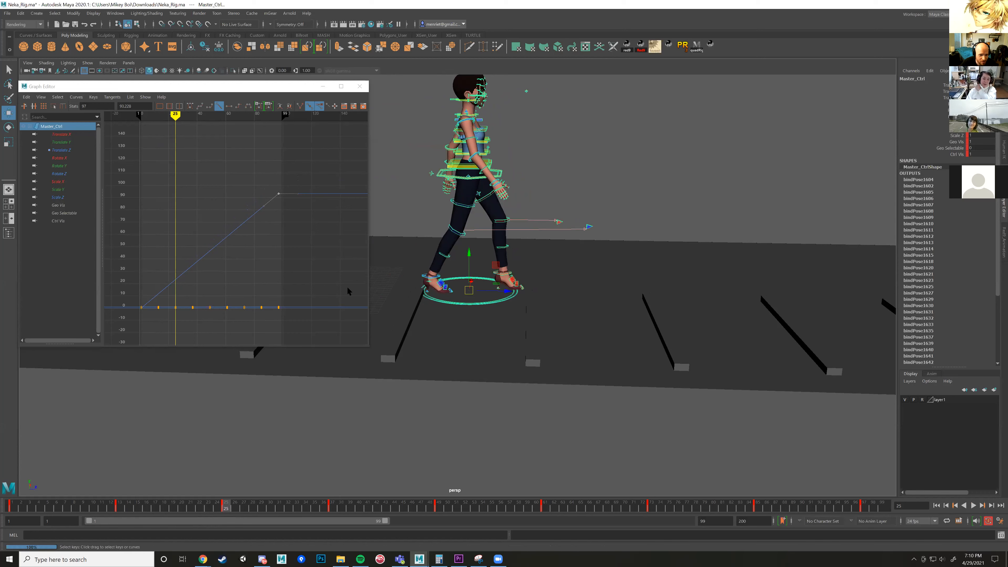
Copy the right leg IK control's Translate Z contact section between frames 13 and 25.
left_click(428, 280)
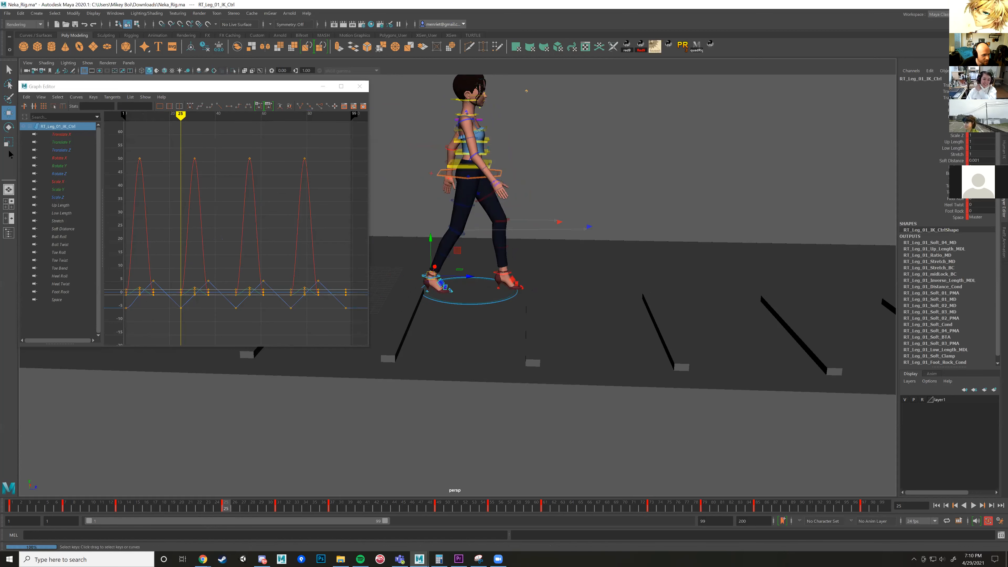
left_click(62, 150)
left_click_drag(144, 144, 187, 331)
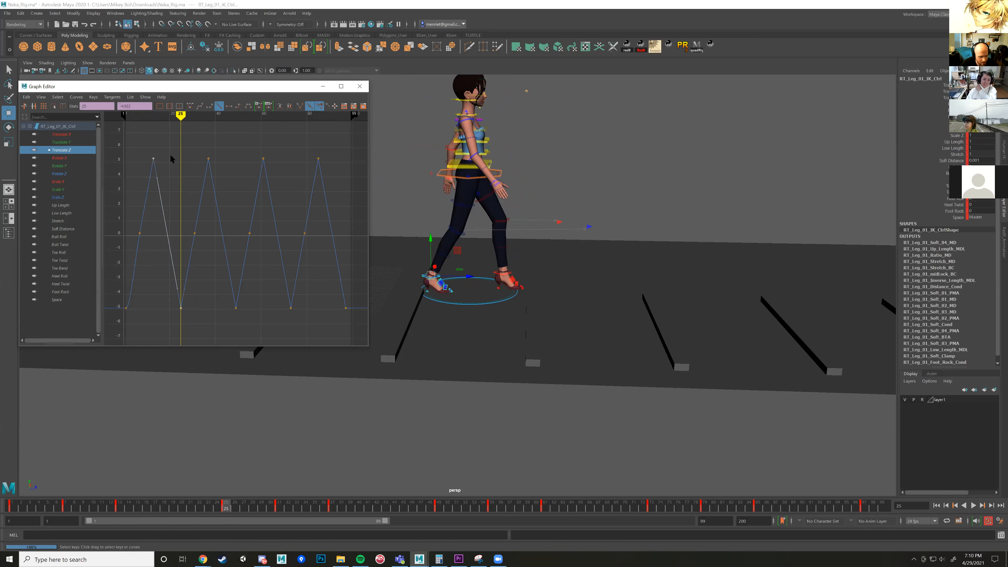
Delete all of the master control's Translate Z keys.
left_click(477, 308)
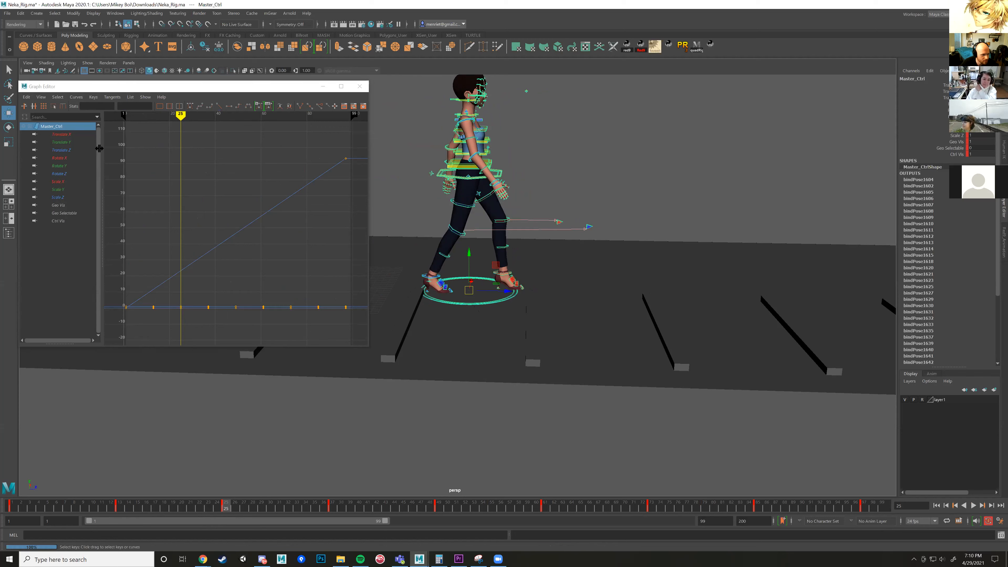
left_click(63, 151)
left_click_drag(363, 136, 110, 340)
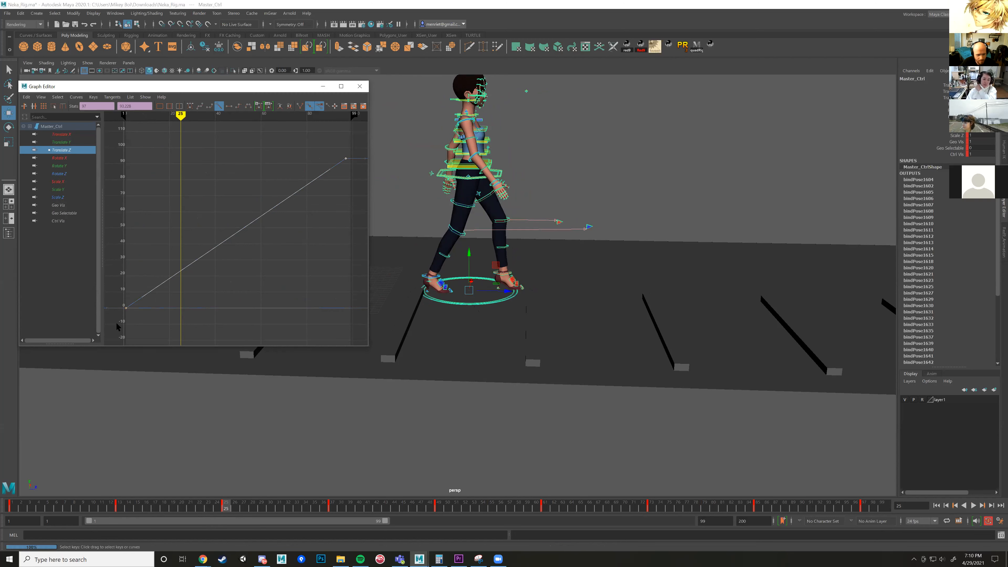
key("Delete")
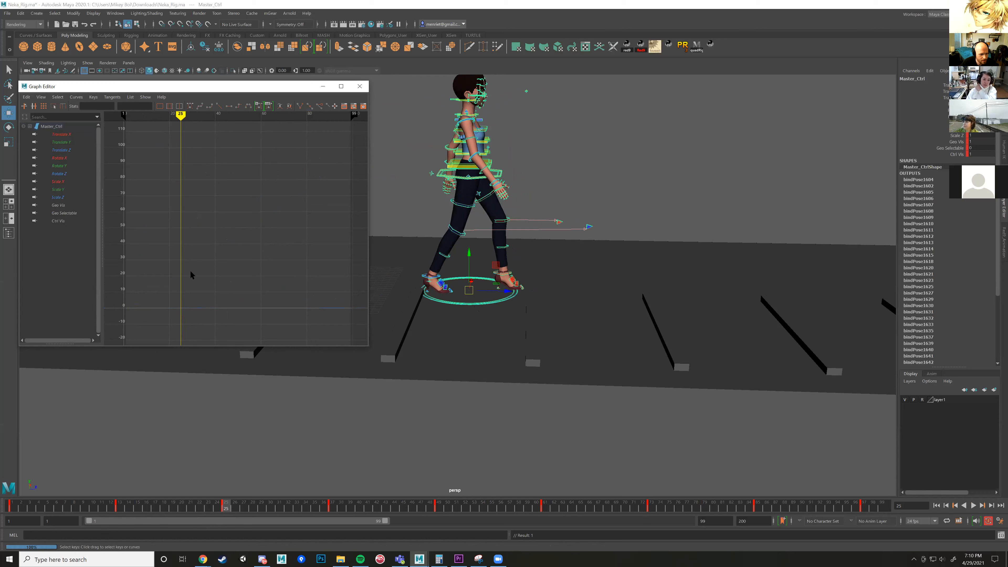
Paste the copied contact section onto the master control's Translate Z channel, starting at frame 25.
right_click_drag(519, 318, 490, 313, "alt")
middle_click_drag(529, 314, 603, 322, "alt")
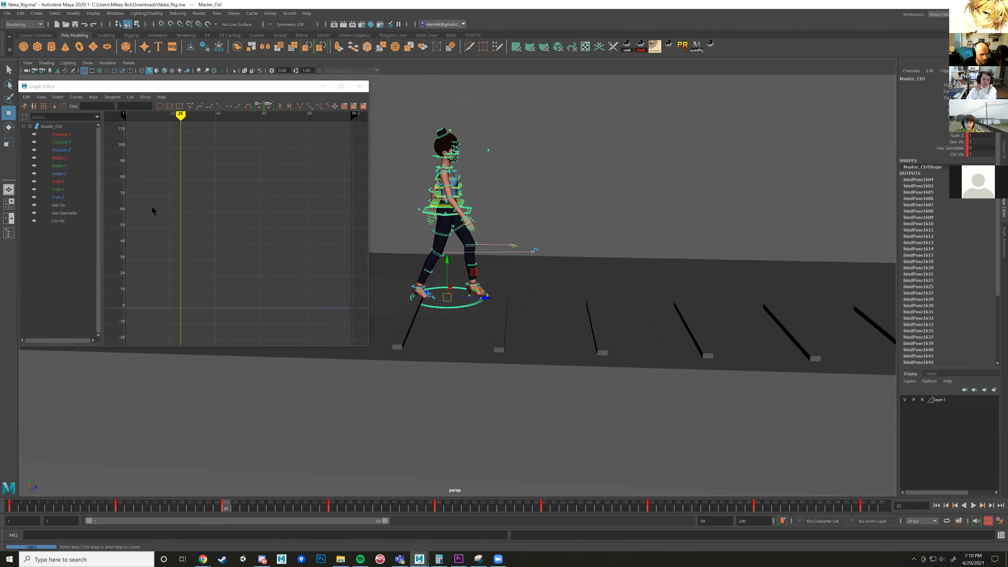
left_click(67, 151)
scroll(215, 238, "down", 2)
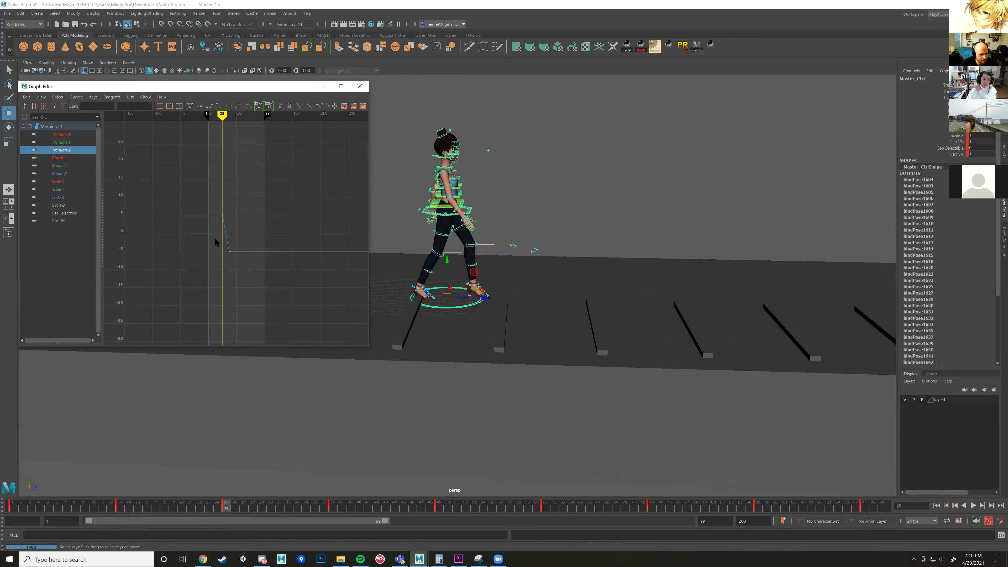
left_click_drag(185, 165, 244, 305)
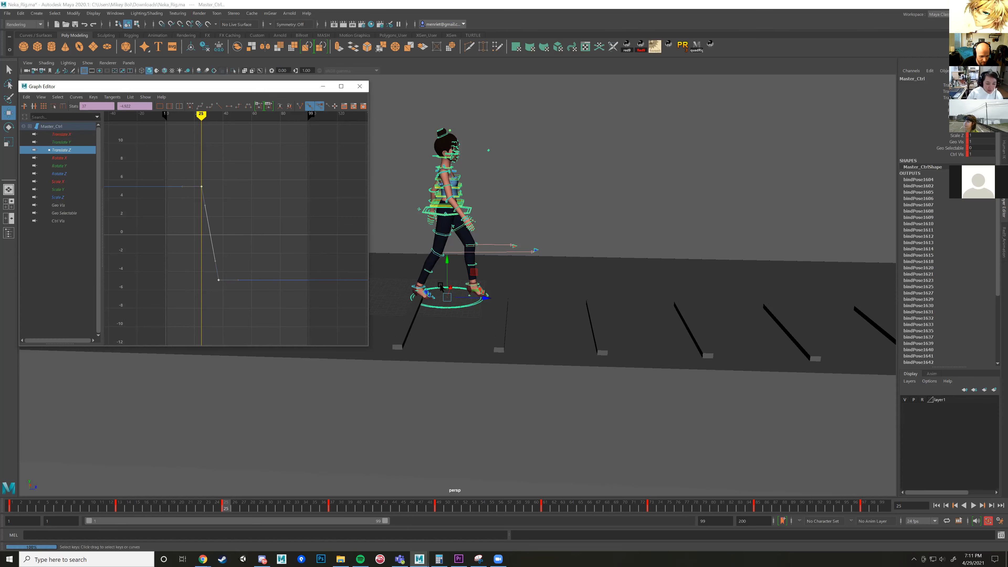
Compare the pasted section with the right leg IK control's Translate Z keys at frames 13 and 25.
middle_click_drag(440, 286, 582, 290, "alt")
scroll(580, 287, "up", 6)
left_click(584, 281)
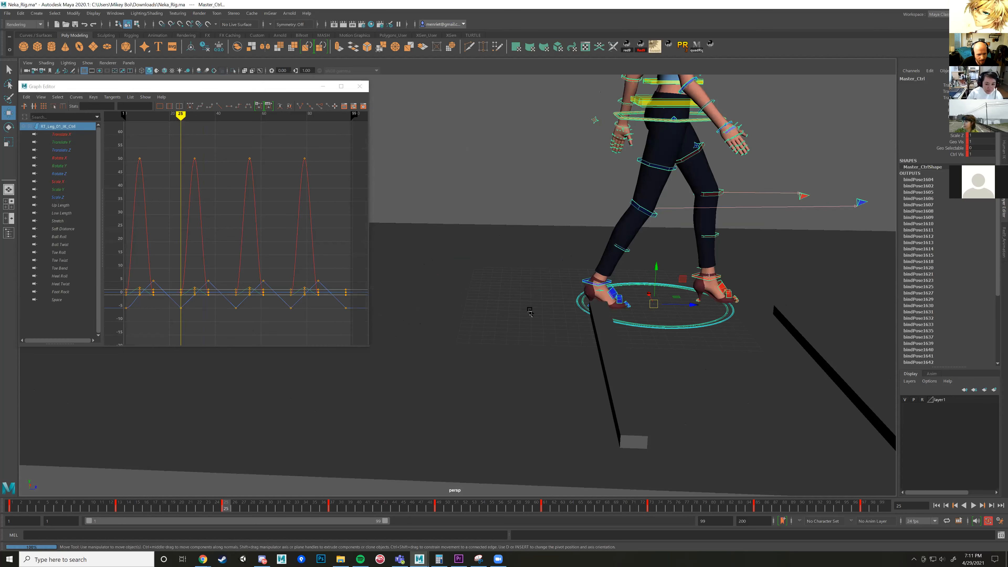
key("f")
left_click(61, 150)
left_click_drag(145, 152, 185, 328)
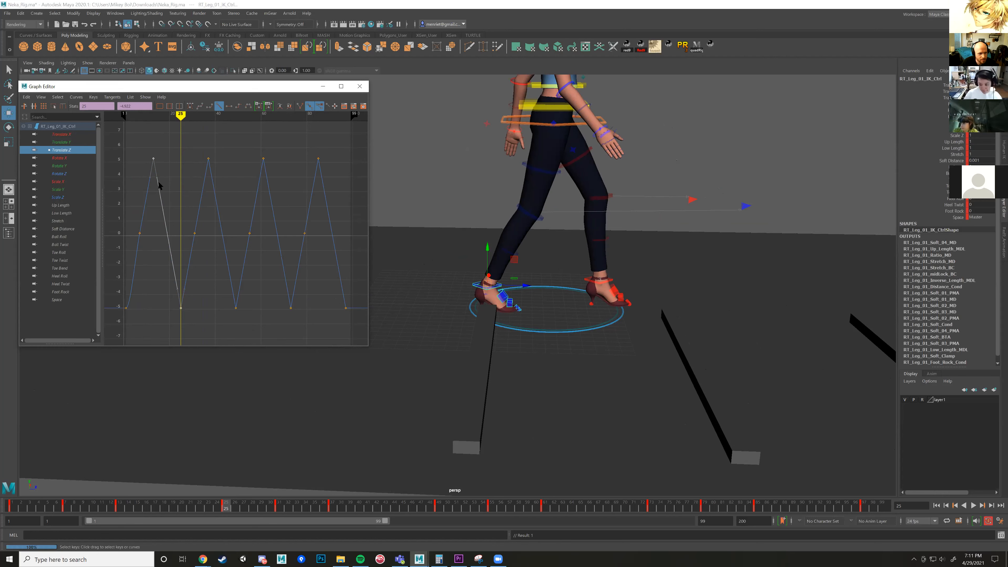
Flip the sign of the master control's Translate Z keys at frames 25 and 37 and make their tangents linear.
left_click(561, 333)
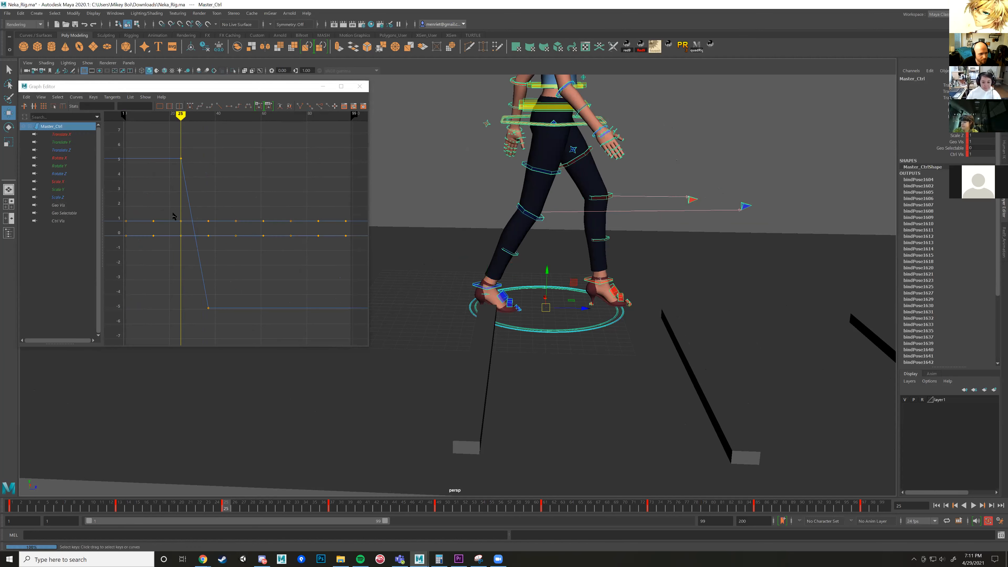
left_click_drag(154, 137, 245, 328)
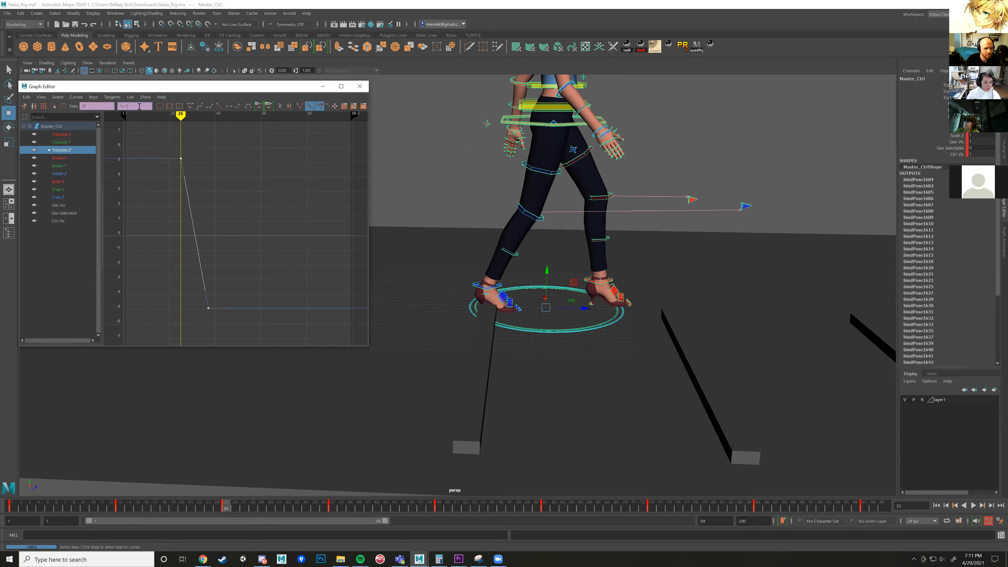
key("Return")
key("ctrl+z")
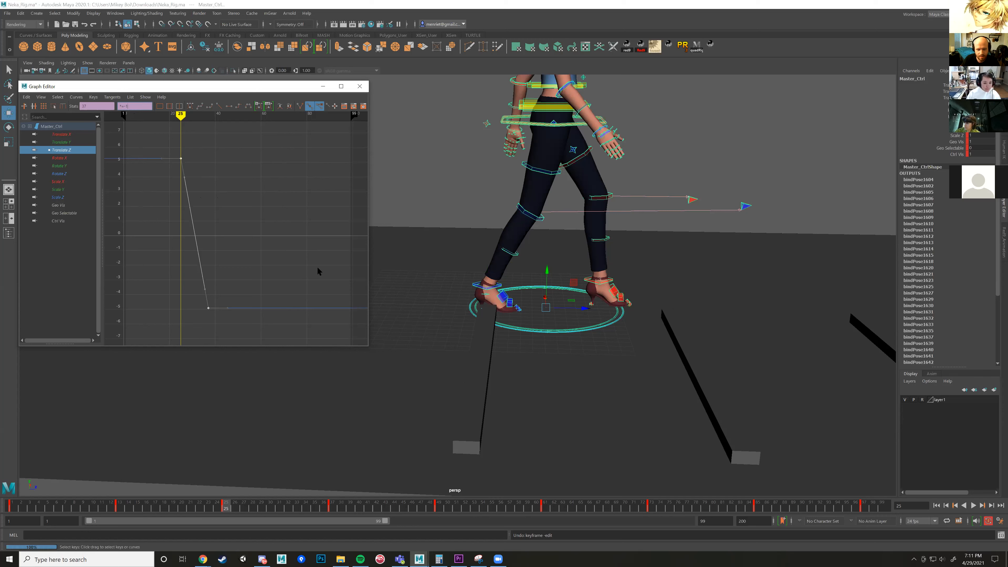
key("Return")
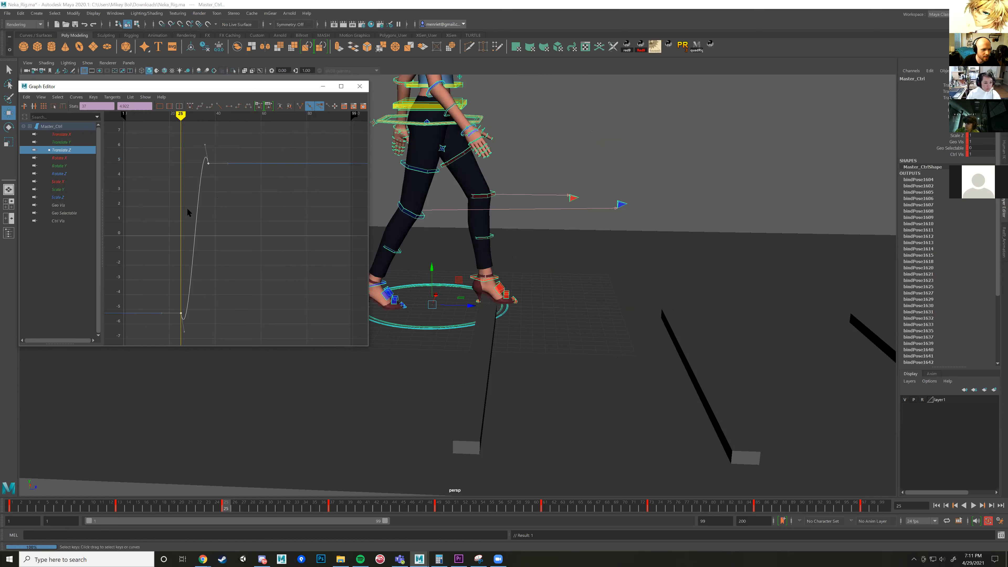
left_click(219, 105)
key("f")
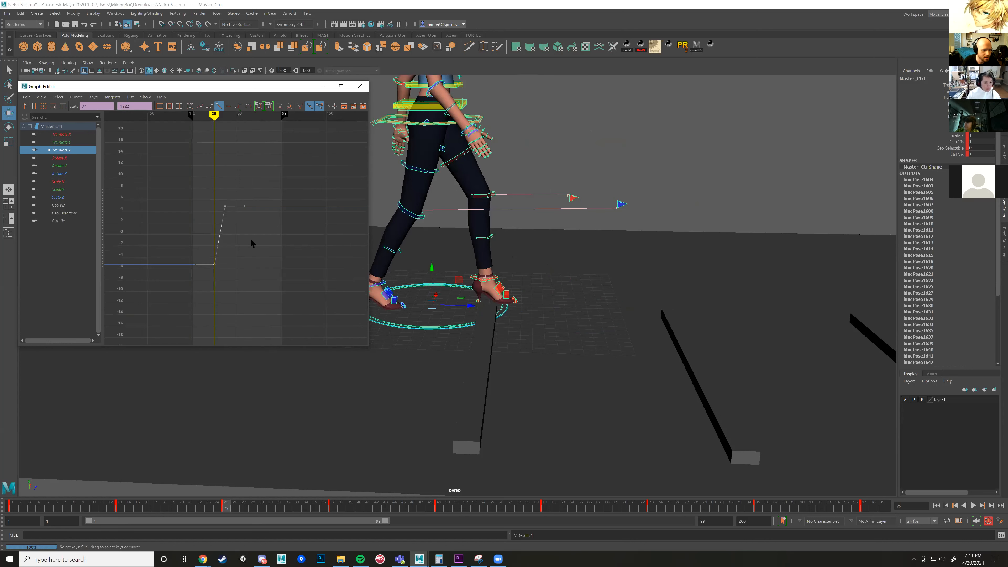
Set the master control's Translate Z curve to Cycle with Offset for both post and pre infinity.
left_click(112, 97)
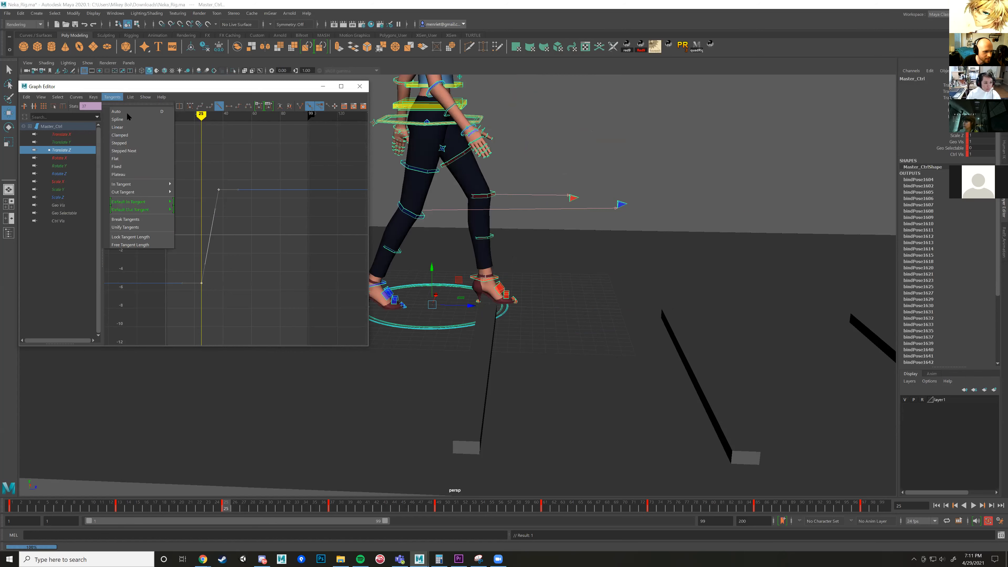
mouse_move(78, 98)
mouse_move(124, 119)
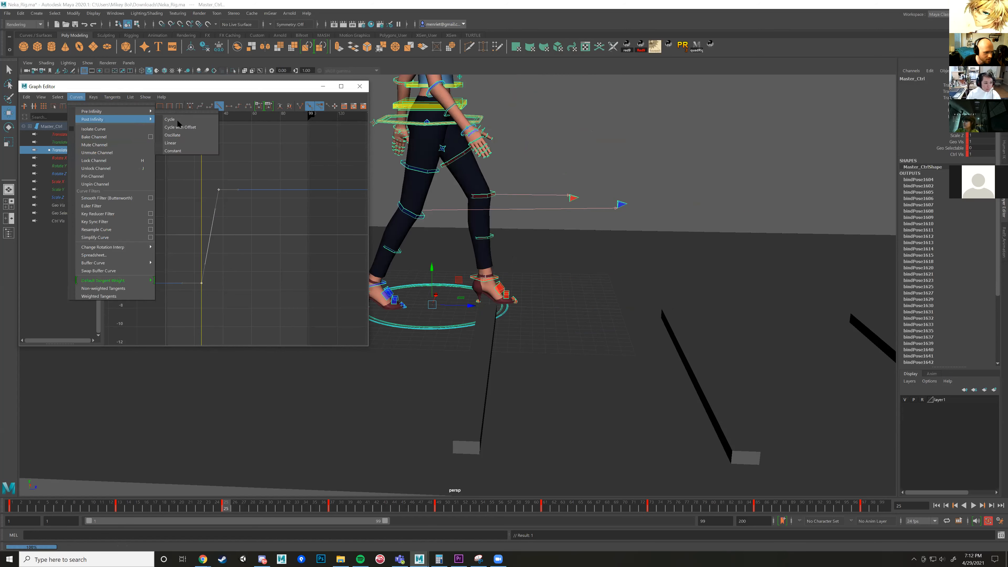
left_click(189, 127)
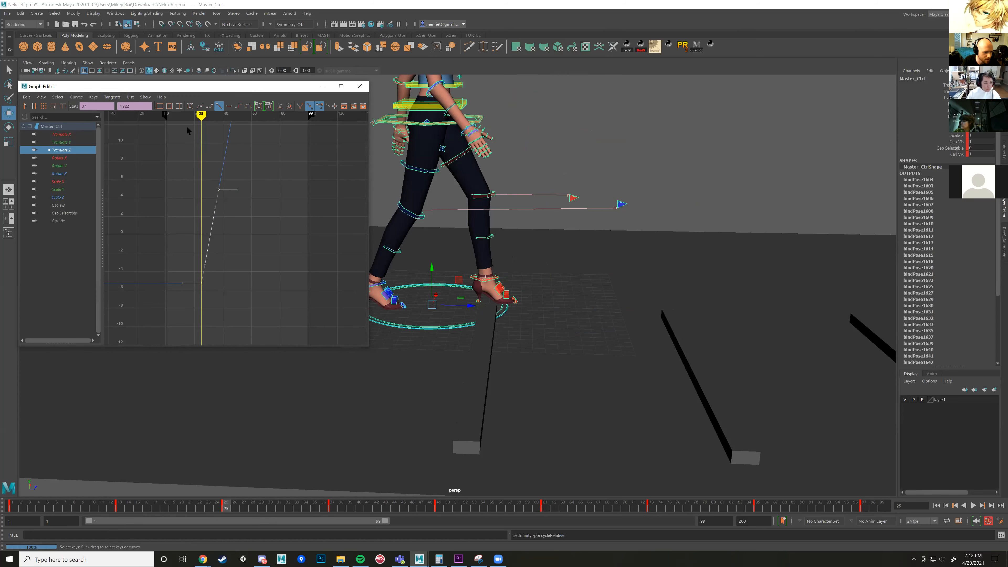
left_click(76, 97)
mouse_move(135, 119)
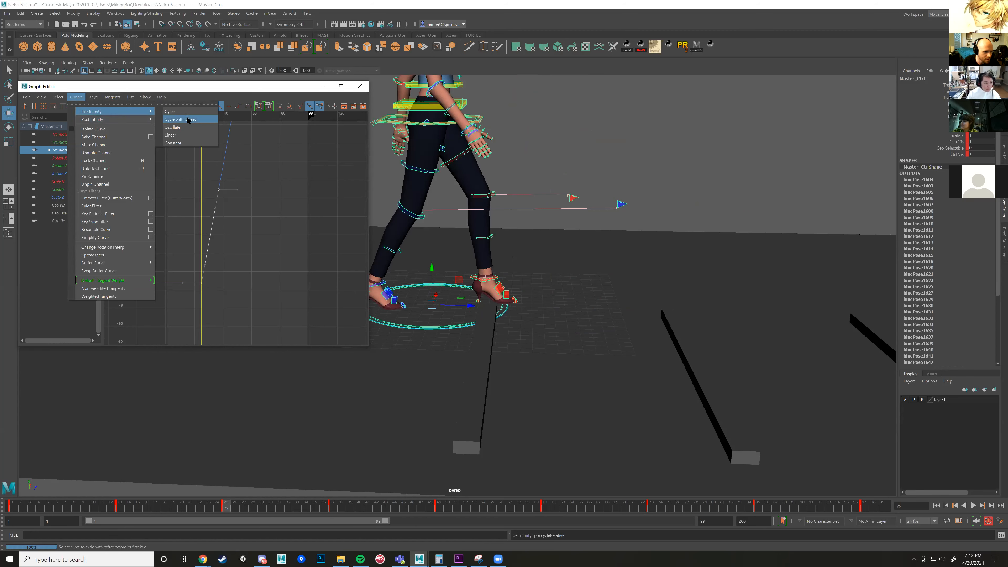
left_click(185, 118)
left_click(41, 97)
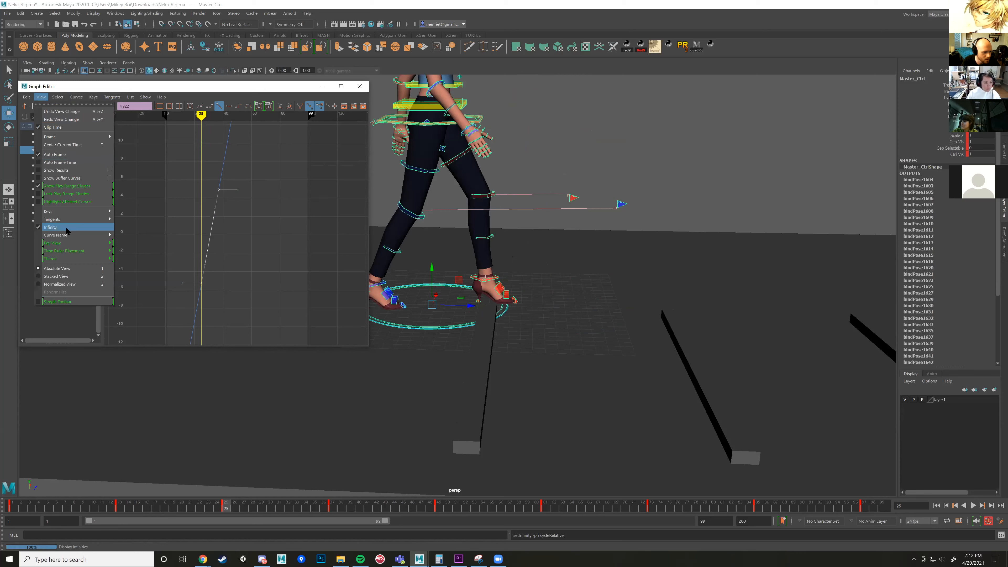
left_click(266, 239)
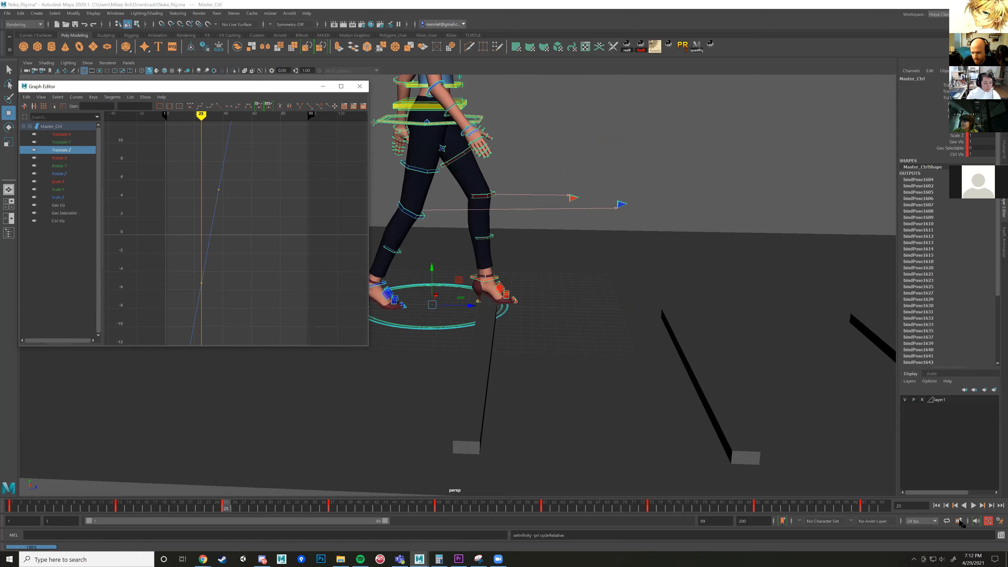
Play the walk through to frame 99, checking the feet against the floor bars, and show the animation layers.
key("alt+v")
scroll(469, 357, "down", 5)
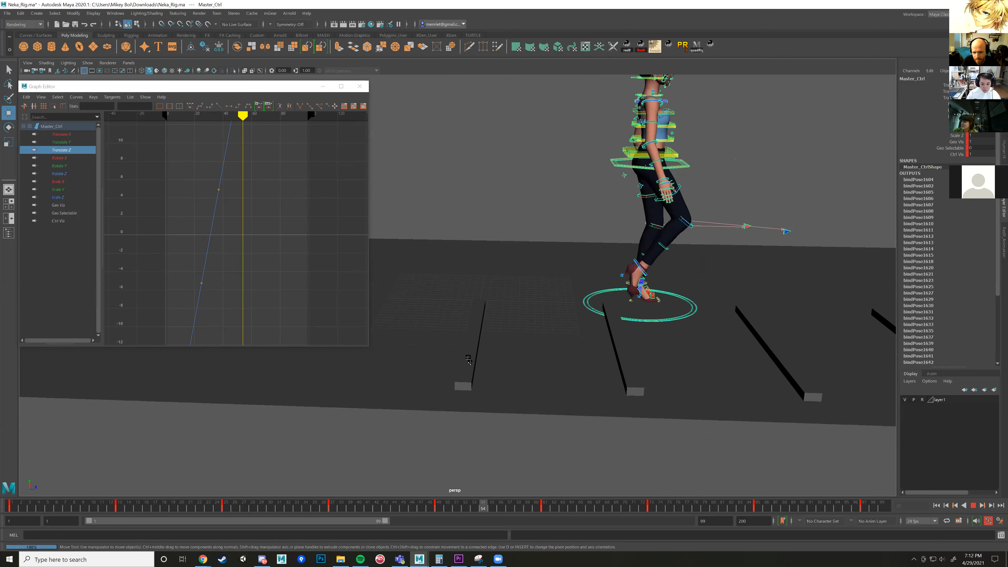
middle_click_drag(774, 363, 259, 345, "alt")
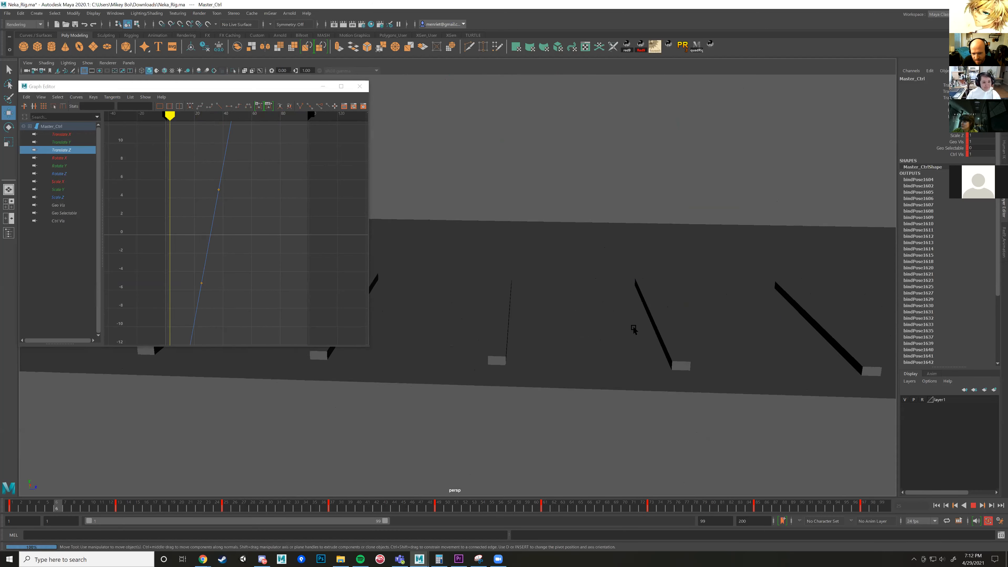
scroll(633, 331, "up", 2)
scroll(549, 342, "down", 4)
middle_click_drag(473, 317, 609, 316, "alt")
middle_click_drag(545, 317, 603, 317, "alt")
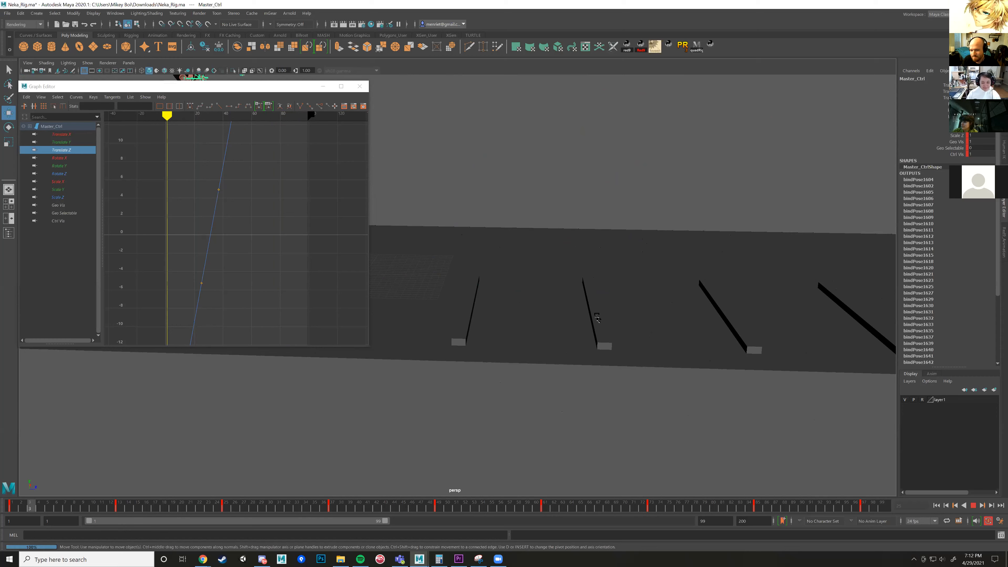
middle_click_drag(500, 315, 567, 317, "alt")
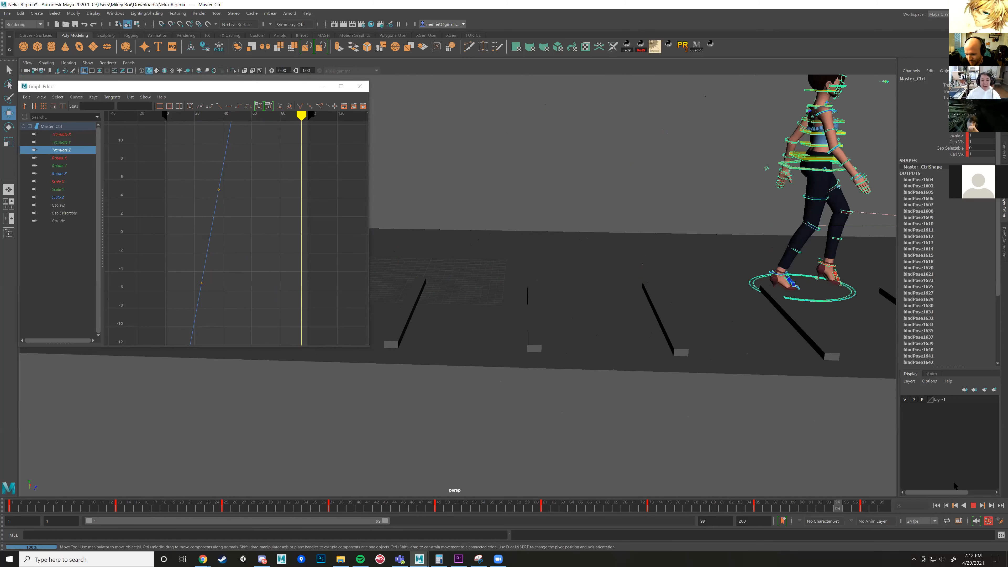
key("alt+v")
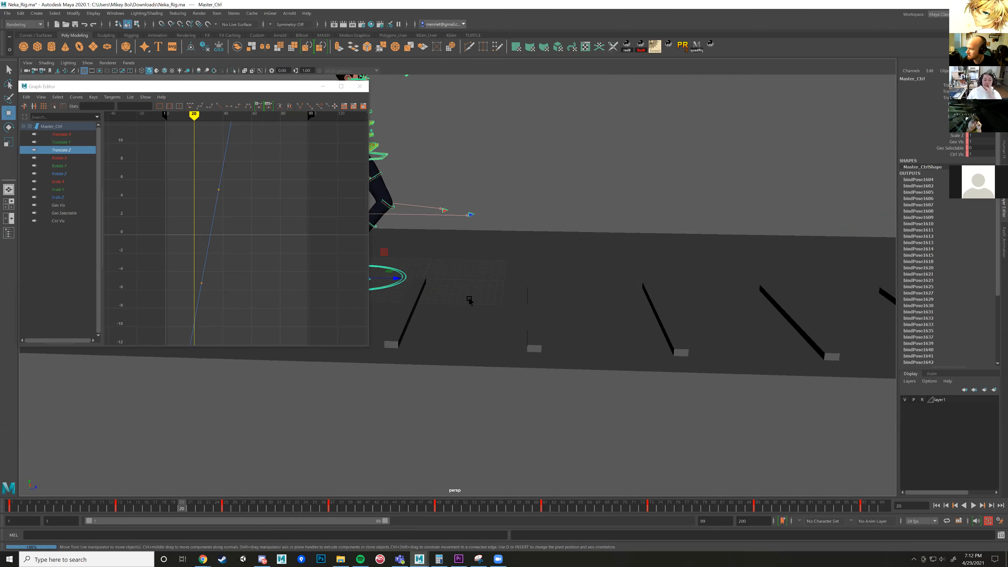
key("alt+v")
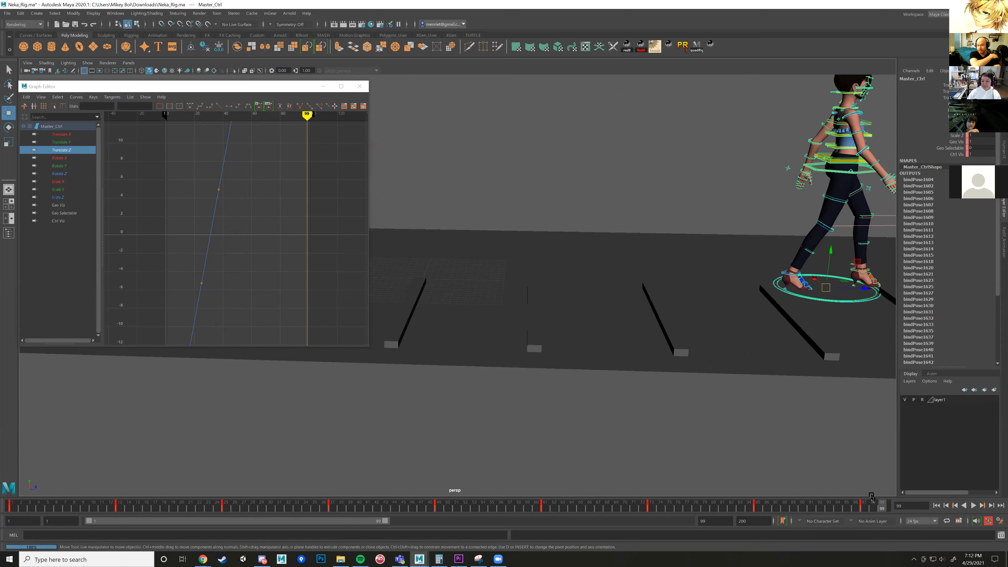
left_click(931, 374)
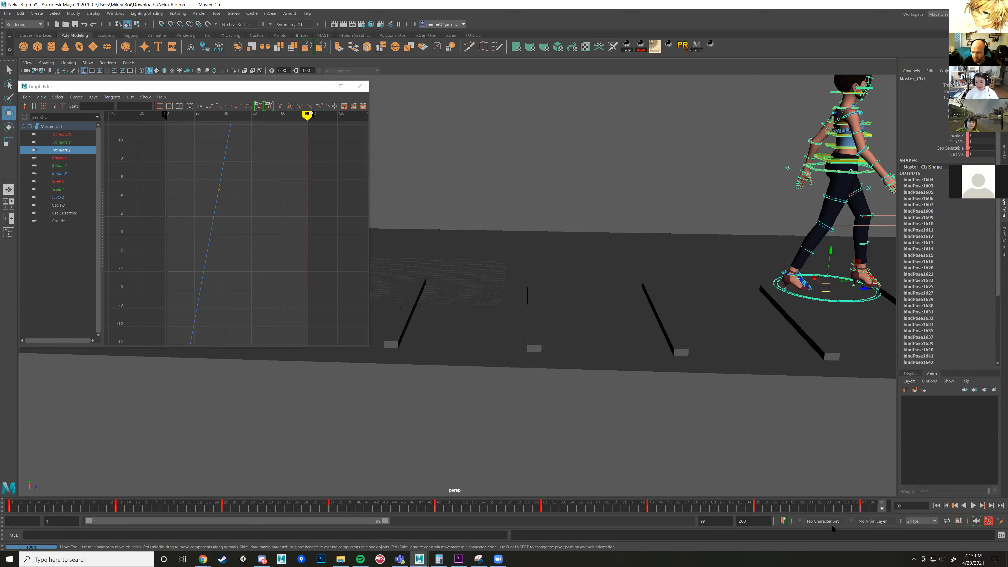
Return to frame 1 and play the walk up to frame 30, following the character with the camera.
left_click_drag(841, 507, 12, 506)
middle_click_drag(524, 281, 754, 292, "alt")
scroll(495, 328, "down", 2)
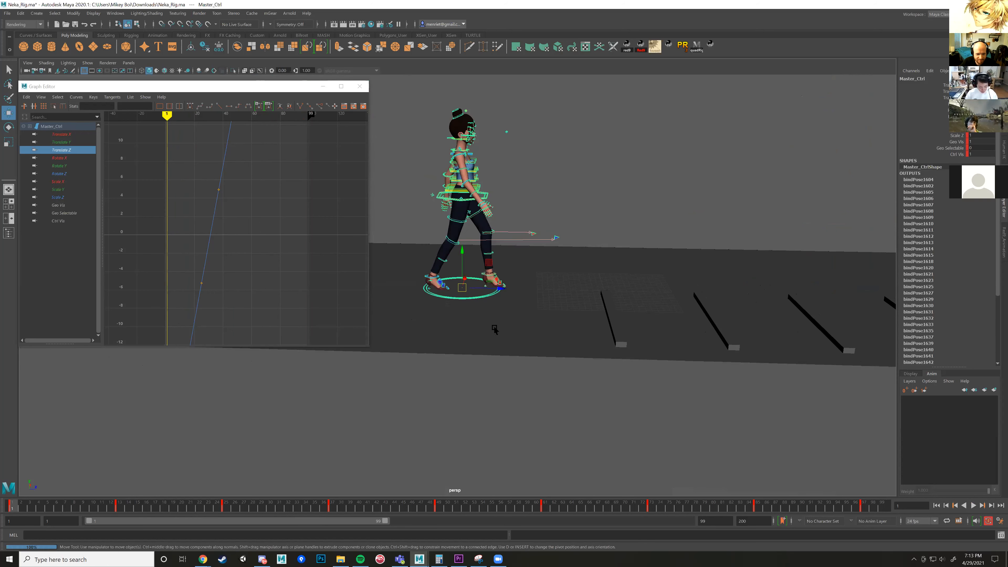
middle_click_drag(495, 328, 485, 339, "alt")
key("alt+v")
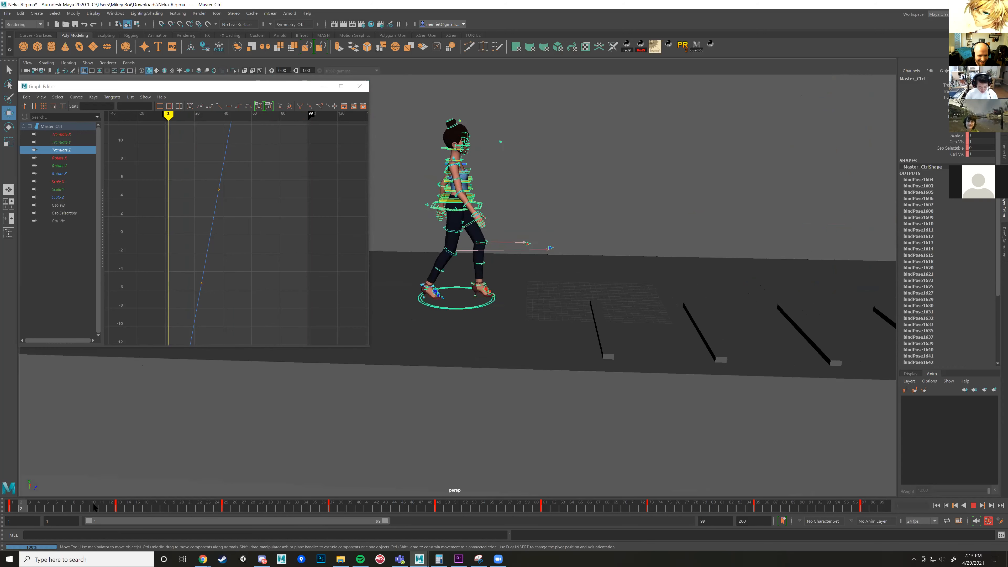
middle_click_drag(646, 422, 508, 420, "alt")
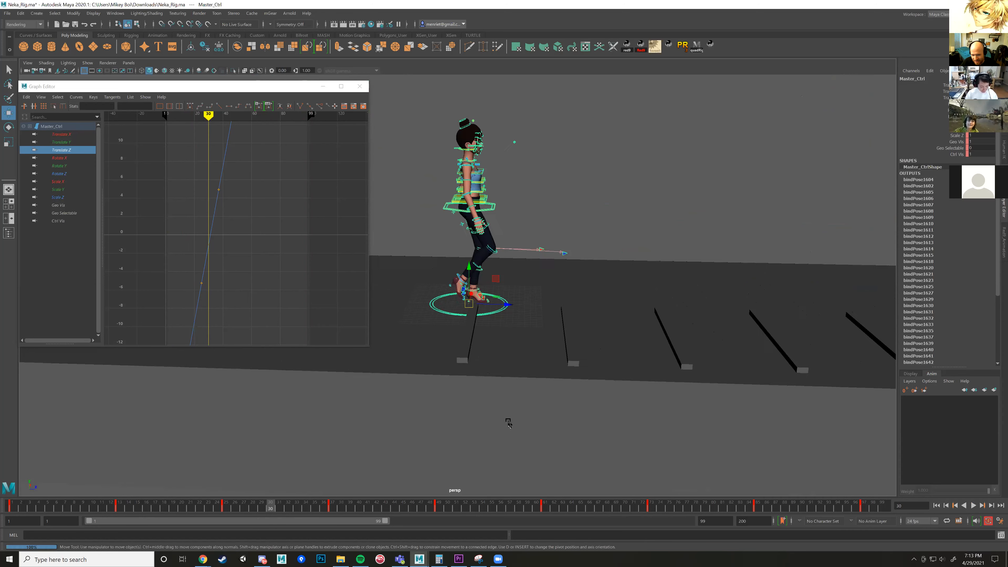
scroll(508, 420, "up", 3)
Rewind to frame 1 and replay the walk up to frame 40, checking the planted feet for sliding.
left_click_drag(244, 508, 6, 497)
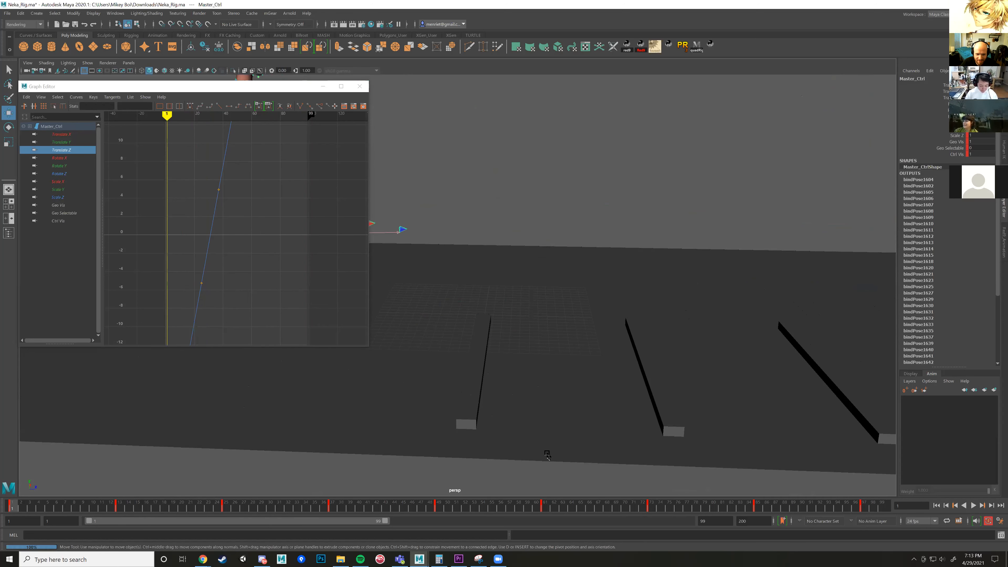
scroll(493, 352, "down", 3)
middle_click_drag(493, 351, 604, 357, "alt")
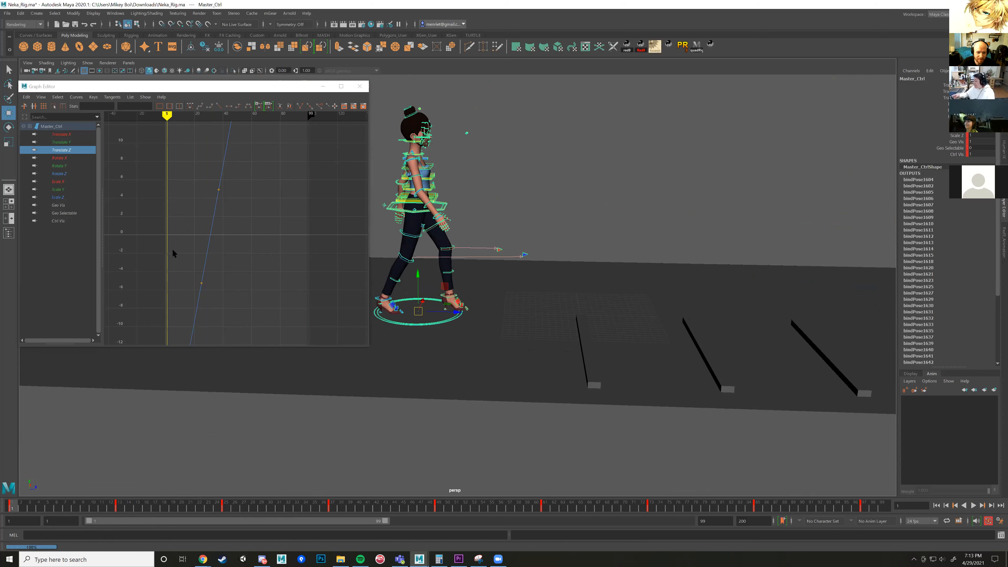
key("alt+v")
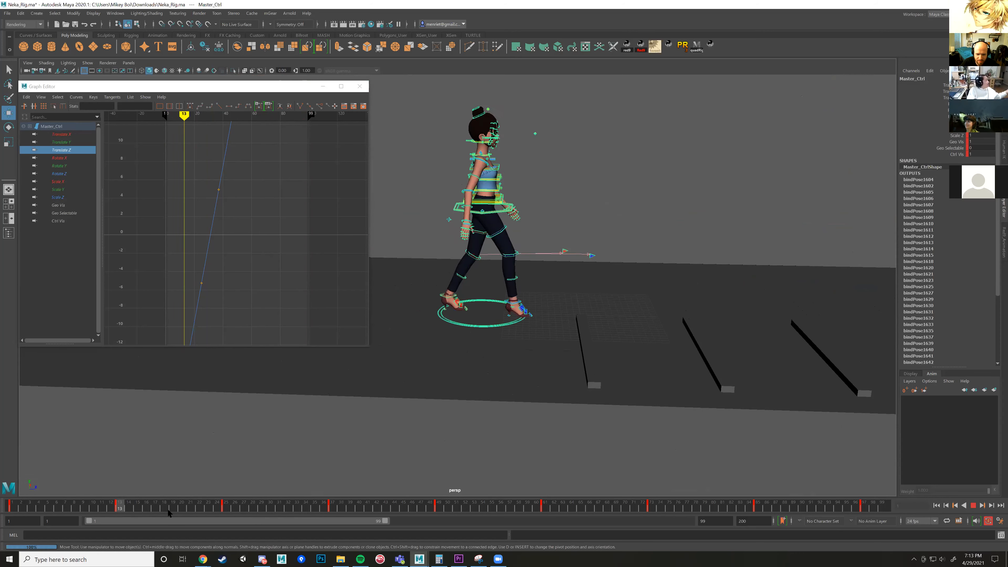
key("alt+v")
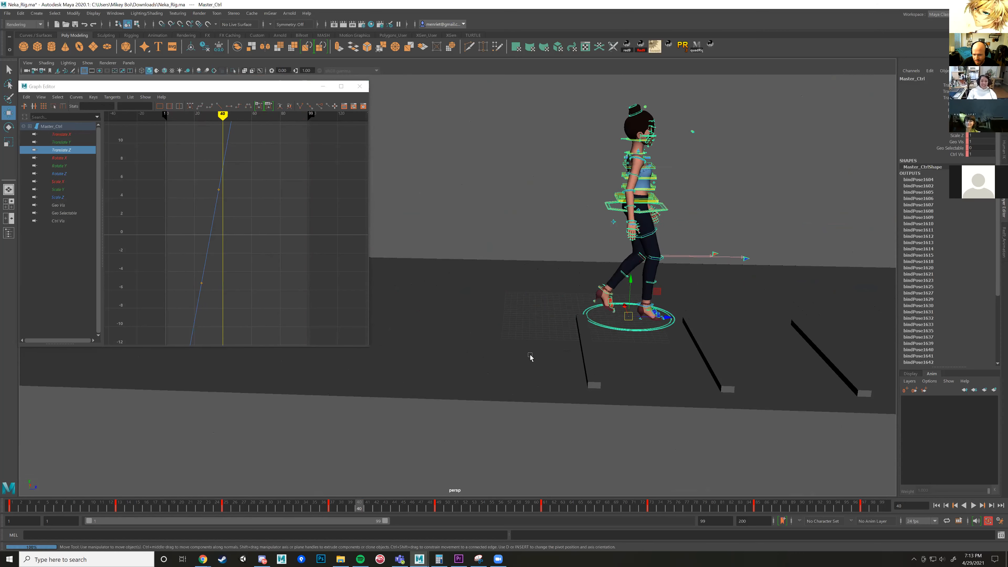
Examine the planted foot at frame 40 up close and select the right leg's IK control.
middle_click_drag(531, 358, 413, 353, "alt")
scroll(413, 354, "up", 2)
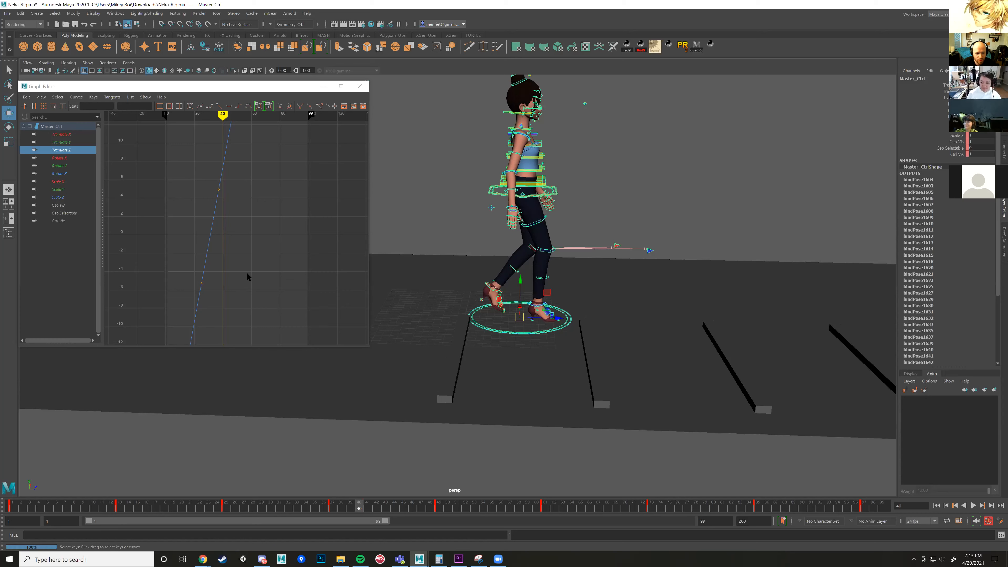
mouse_move(360, 506)
left_mouse_down()
mouse_move(217, 499)
mouse_move(359, 501)
left_mouse_up()
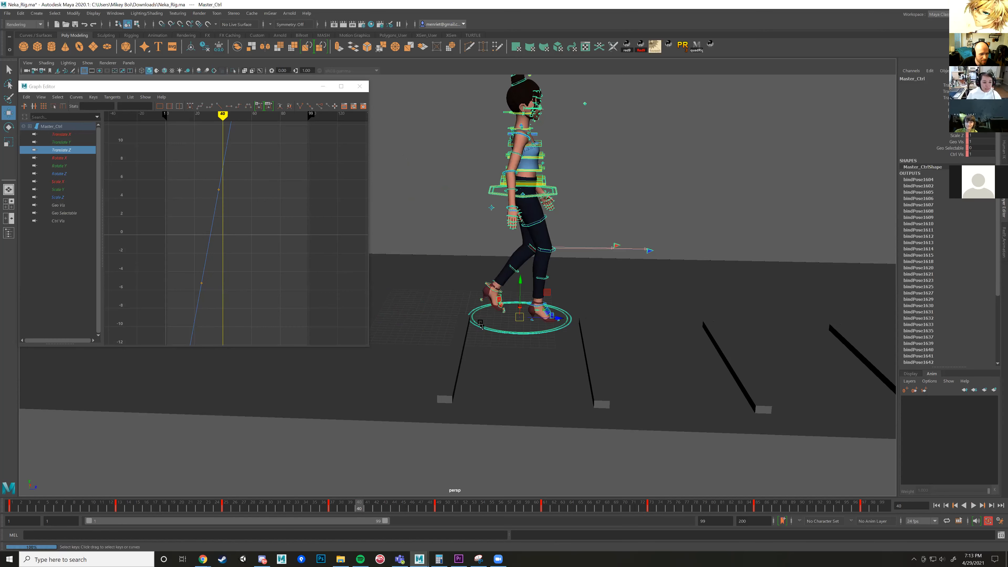
scroll(480, 324, "up", 6)
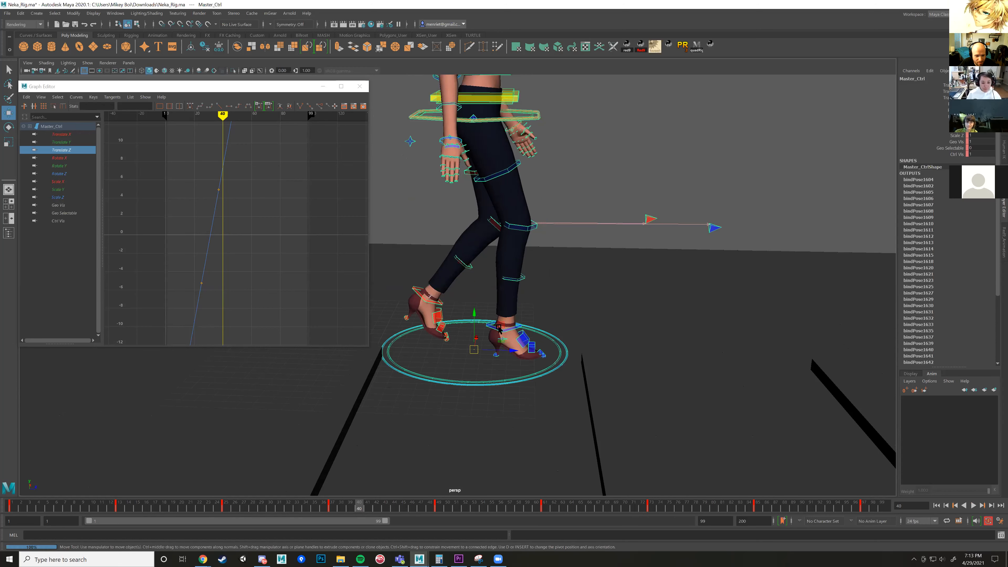
left_click(512, 329)
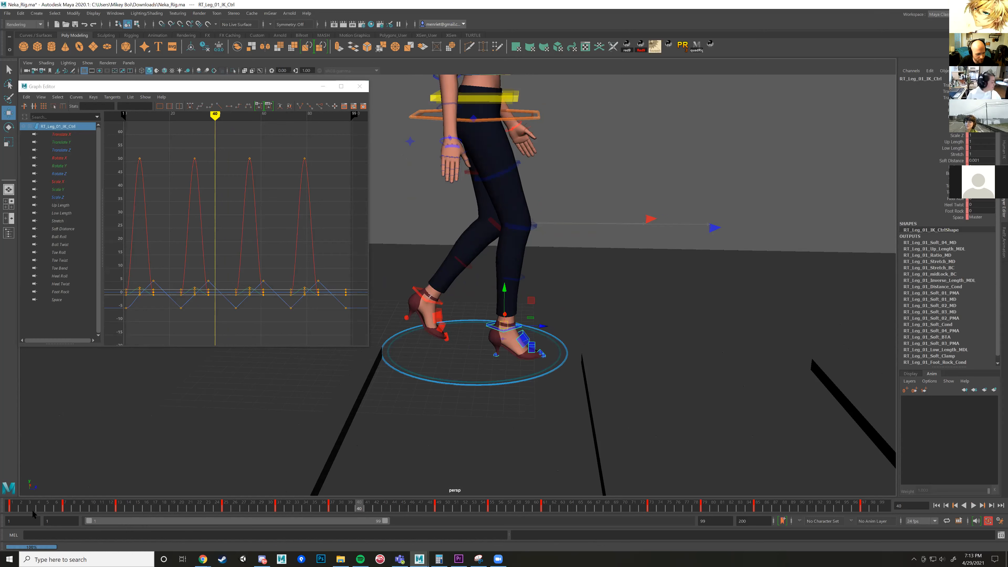
Return to frame 1, play the walk from the front, and set the playback range to end at frame 25.
left_click(12, 505)
middle_click_drag(468, 340, 477, 318, "alt")
left_click_drag(477, 318, 471, 378, "alt")
right_click_drag(471, 378, 499, 380, "alt")
left_click_drag(499, 380, 385, 410, "alt")
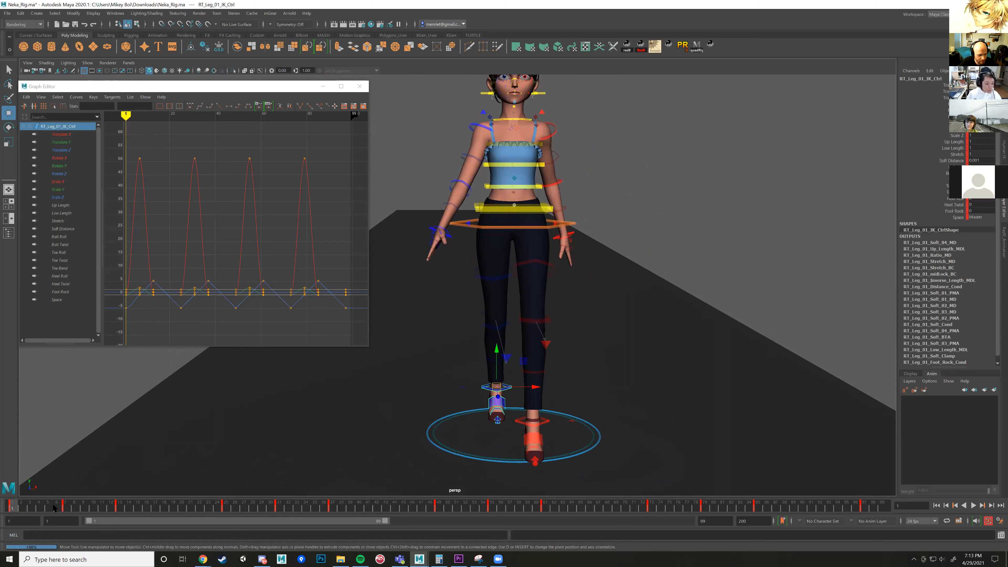
key("alt+v")
left_click(223, 508)
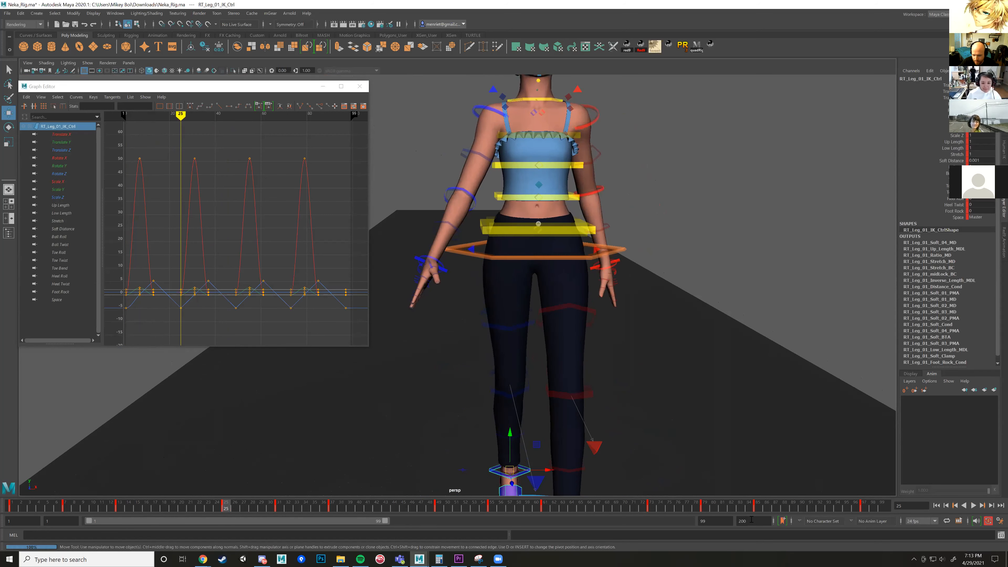
double_click(714, 521)
type("25")
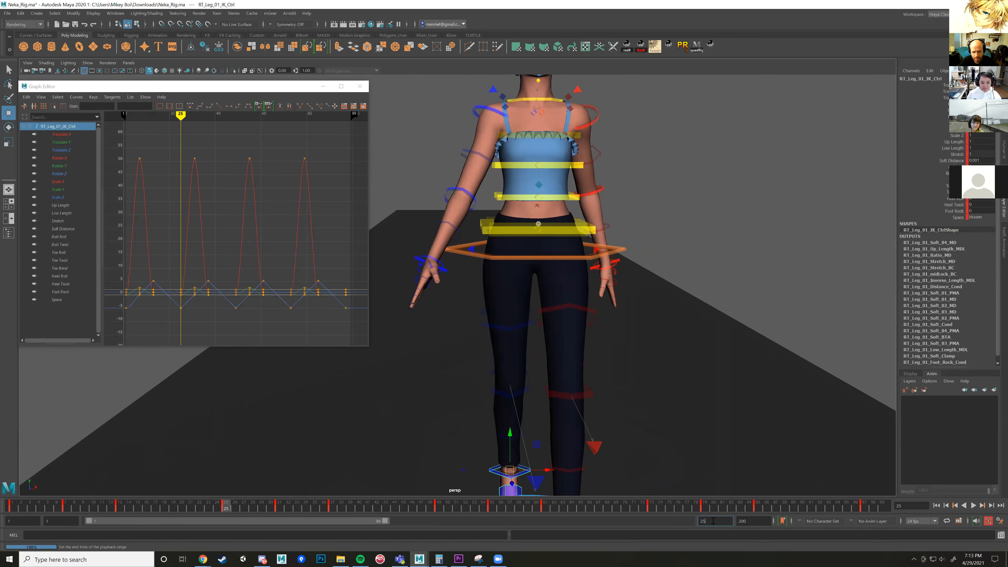
key("Return")
Play and scrub the shortened walk cycle to frame 13, examining the pose from the side and the front.
right_click_drag(614, 321, 501, 335, "alt")
left_click_drag(500, 335, 599, 342, "alt")
right_click_drag(457, 333, 504, 335, "alt")
middle_click_drag(504, 334, 447, 338, "alt")
left_click_drag(556, 338, 469, 334, "alt")
right_click_drag(468, 333, 497, 333, "alt")
left_click_drag(514, 261, 518, 395, "alt")
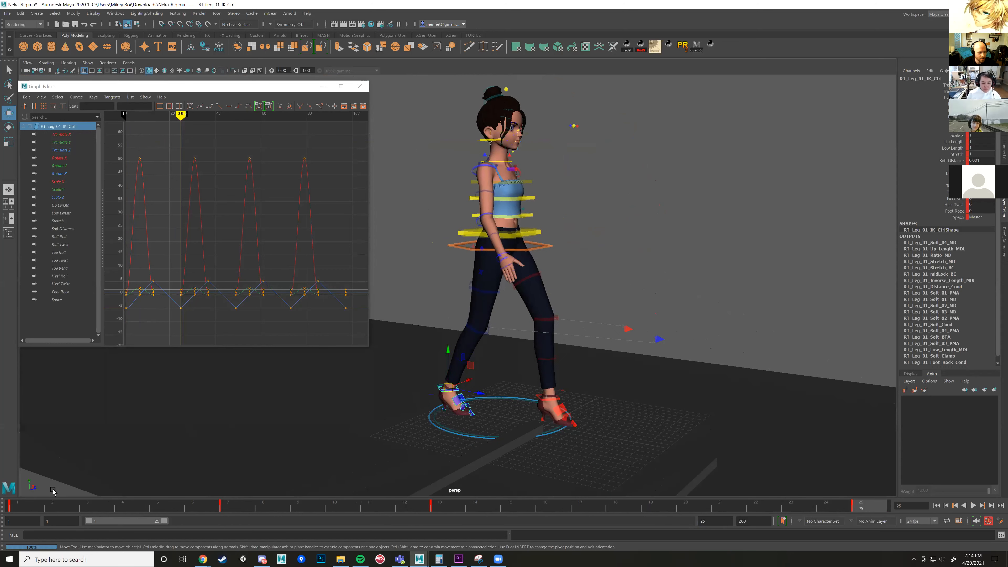
left_click(28, 503)
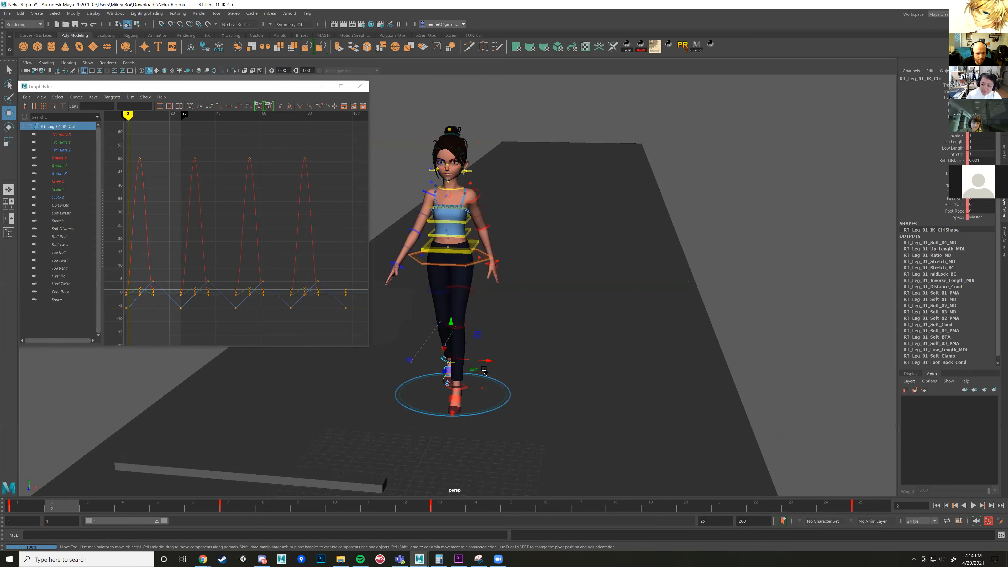
key("alt+v")
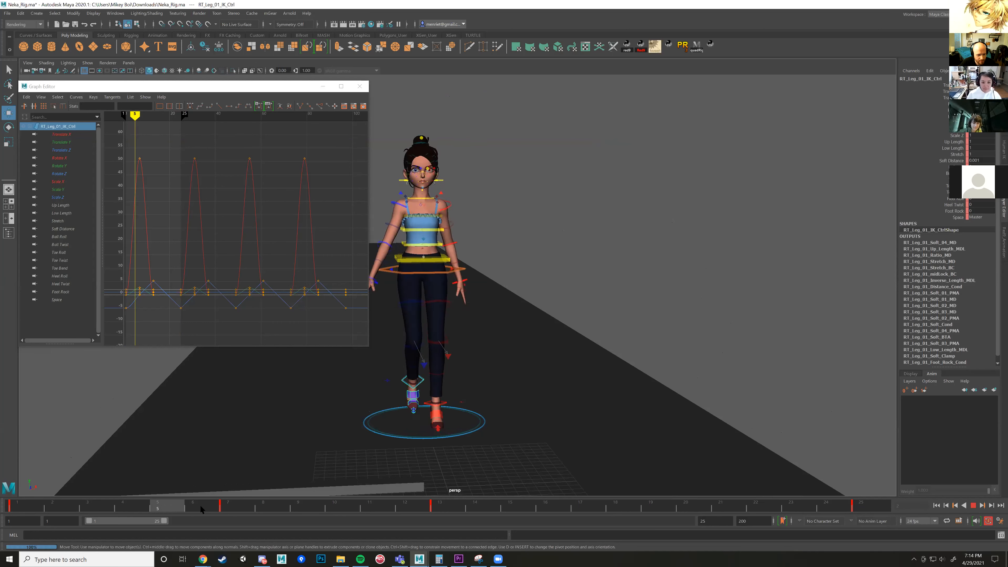
left_click_drag(277, 509, 439, 510)
mouse_move(556, 321)
right_mouse_down("alt")
mouse_move(529, 318)
mouse_move(551, 318)
right_mouse_up("alt")
left_click_drag(469, 294, 444, 288, "alt")
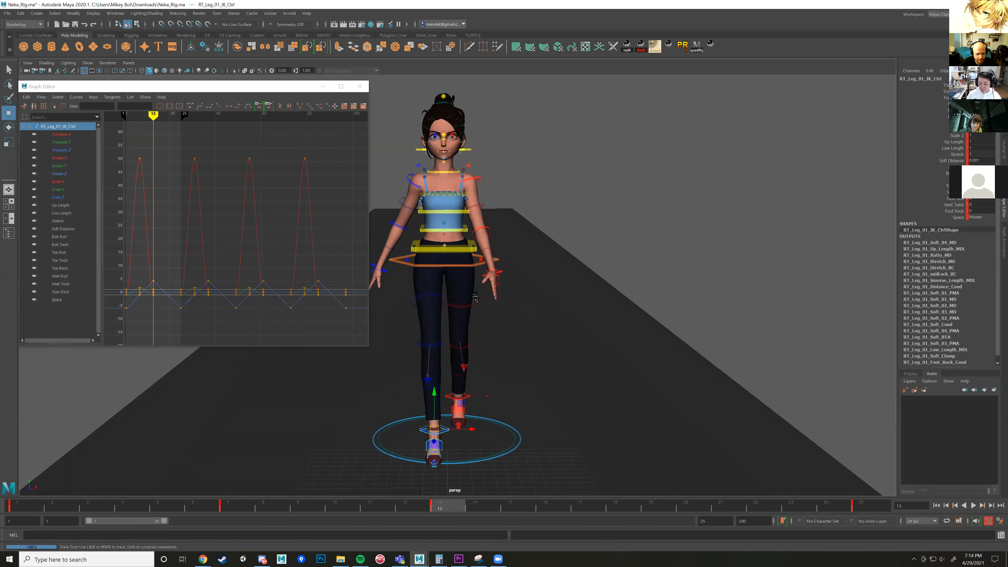
Select the COG control around the hips at frame 13 to show its animation curves.
middle_click_drag(427, 278, 449, 285, "alt")
left_click(425, 270)
left_click_drag(494, 362, 492, 366, "alt")
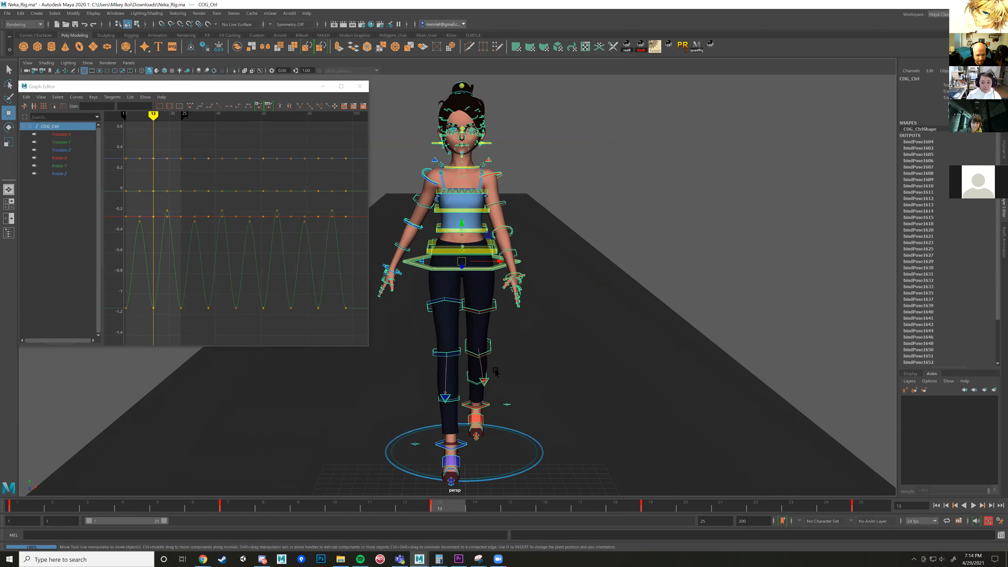
middle_click_drag(492, 366, 492, 323, "alt")
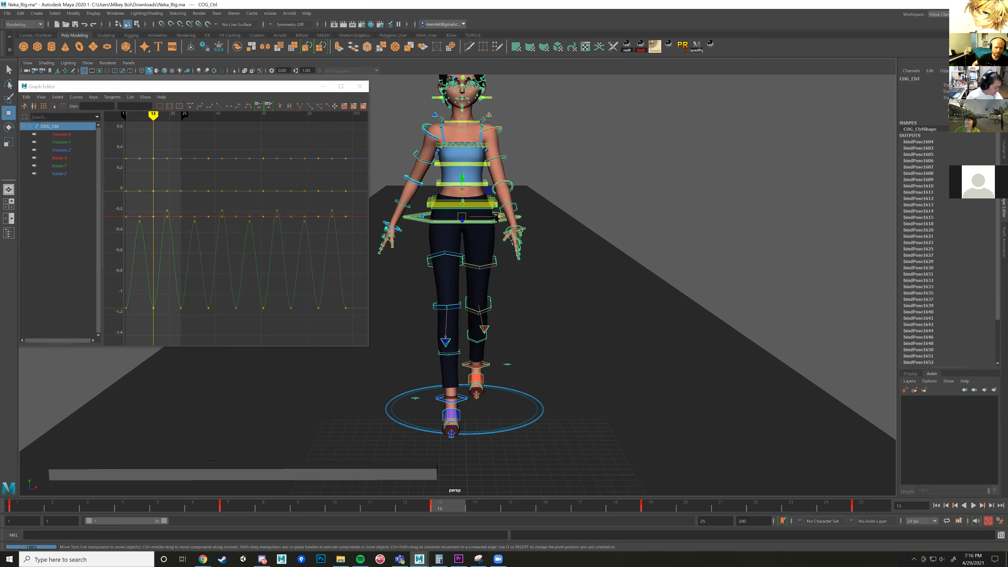
Select the chest control together with the third and second torso FK controls.
left_click_drag(523, 206, 480, 221, "alt")
middle_click_drag(479, 221, 480, 255, "alt")
right_click_drag(480, 255, 501, 258, "alt")
left_click(462, 167)
left_click(507, 206, "shift")
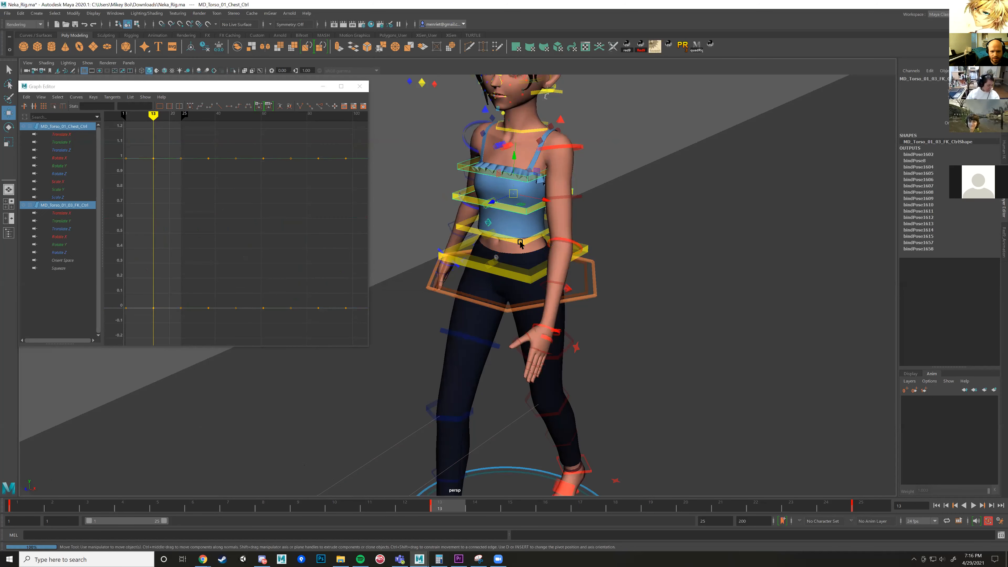
left_click(520, 244, "shift")
left_click_drag(520, 243, 505, 295, "alt")
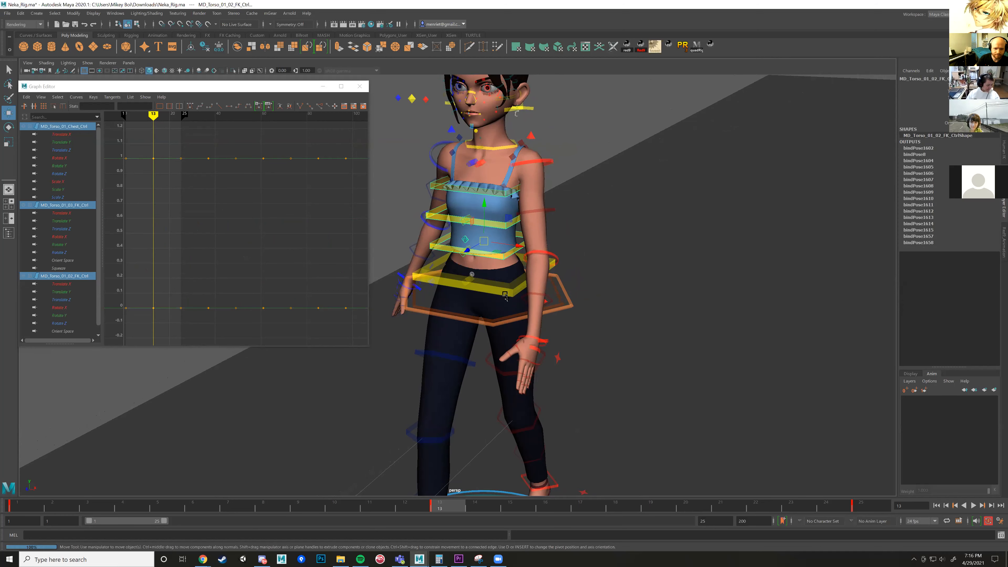
Rotate the three selected torso controls to twist the upper body at frame 13 and key them.
scroll(505, 294, "down", 3)
key("e")
scroll(522, 239, "up", 1)
middle_click_drag(523, 238, 499, 258, "alt")
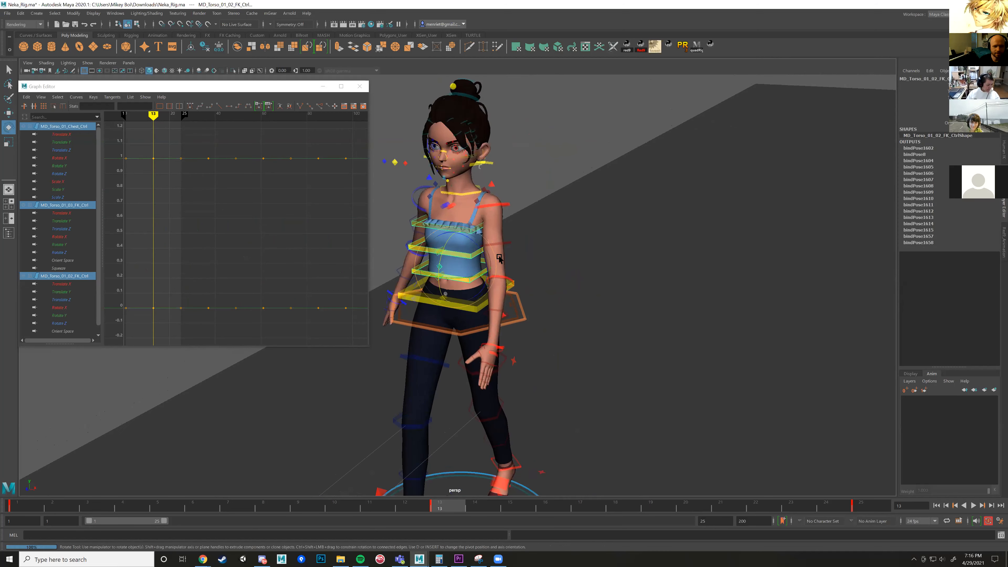
scroll(499, 257, "up", 3)
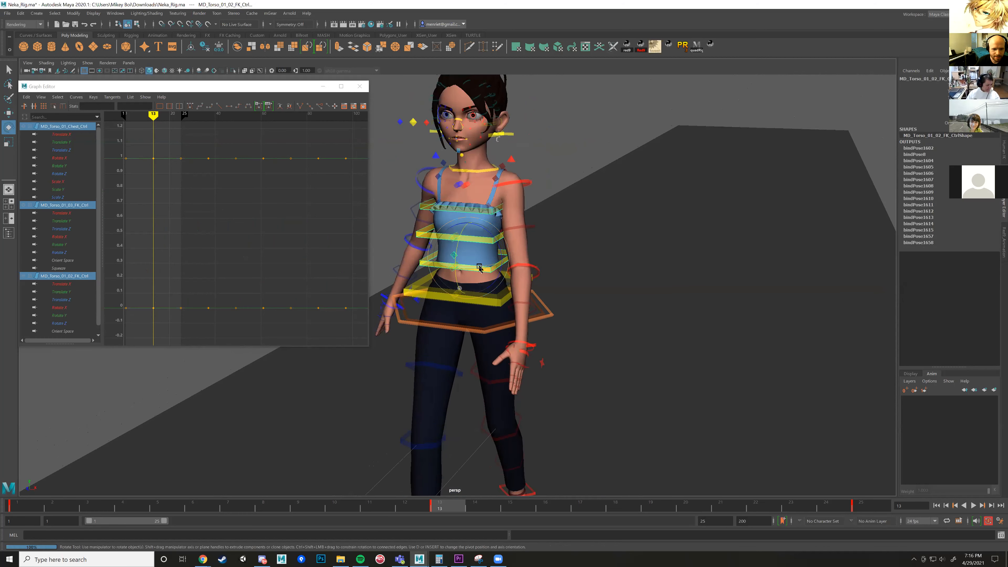
mouse_move(480, 269)
left_mouse_down()
mouse_move(493, 297)
mouse_move(490, 283)
left_mouse_up()
key("s")
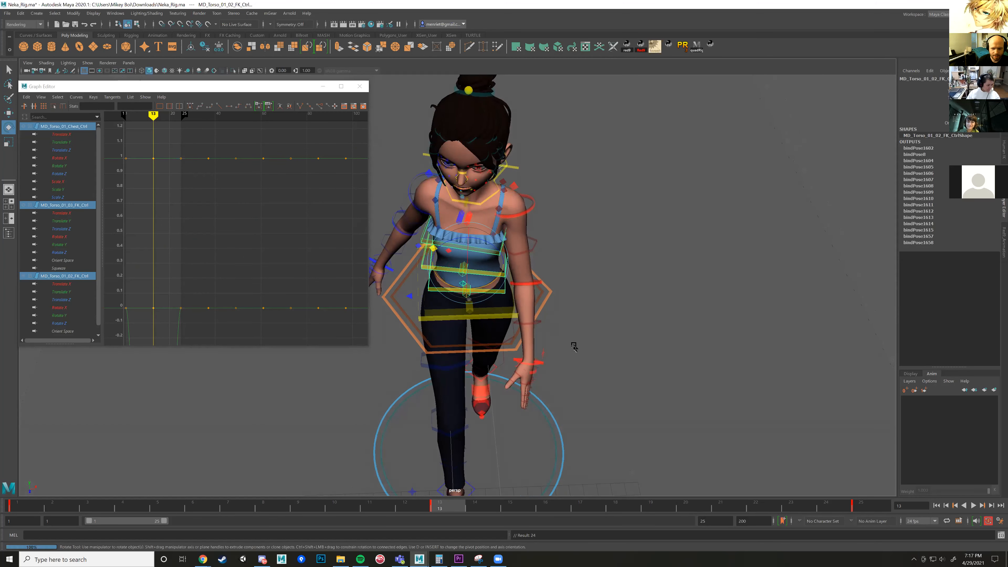
Twist the torso controls the opposite way at frame 1 and key them.
left_click_drag(573, 346, 574, 333, "alt")
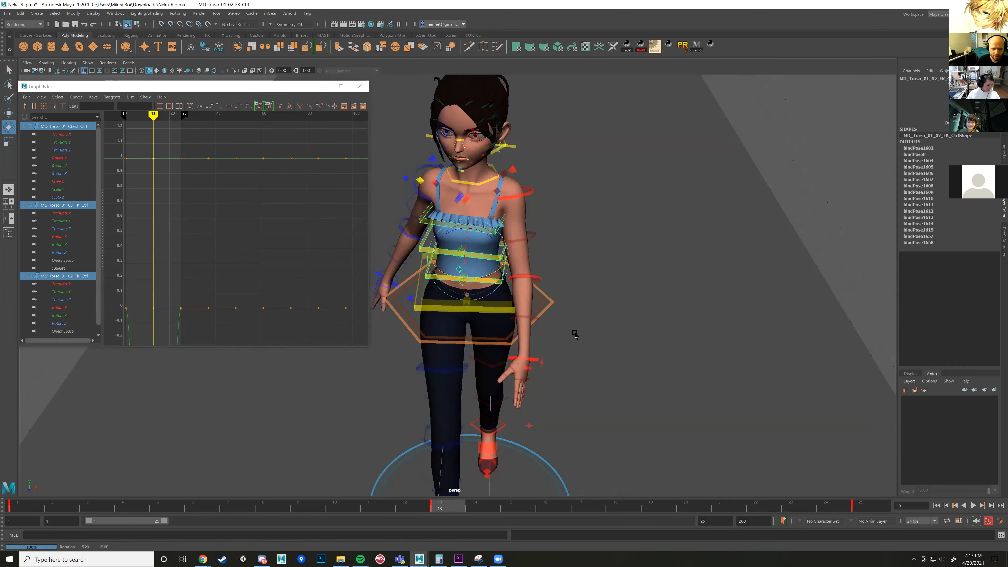
key("alt+shift+v")
left_click_drag(535, 299, 572, 210, "alt")
key("s")
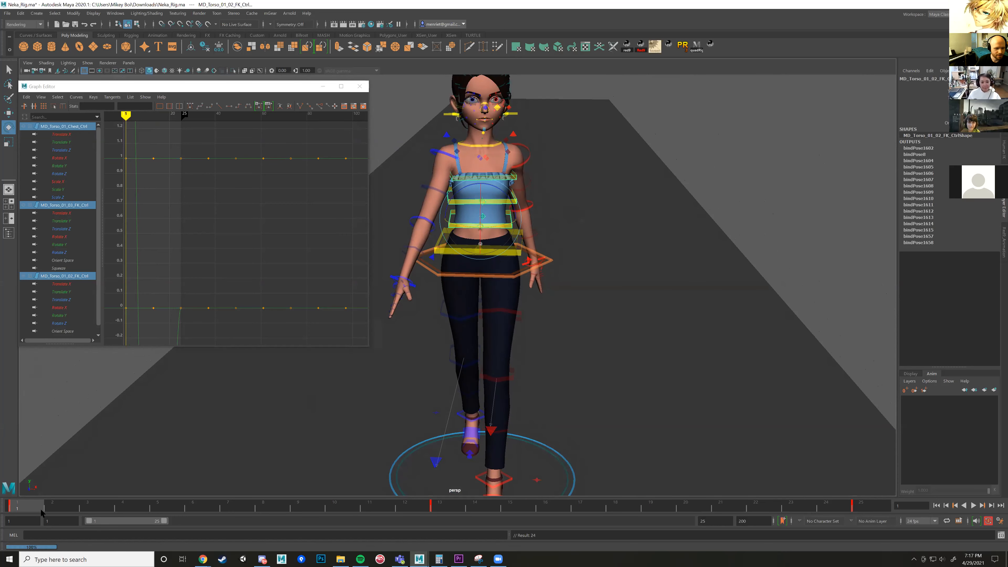
Play the cycle and twist the torso controls by hand at frame 25, opposite to the frame 13 pose.
key("alt+v")
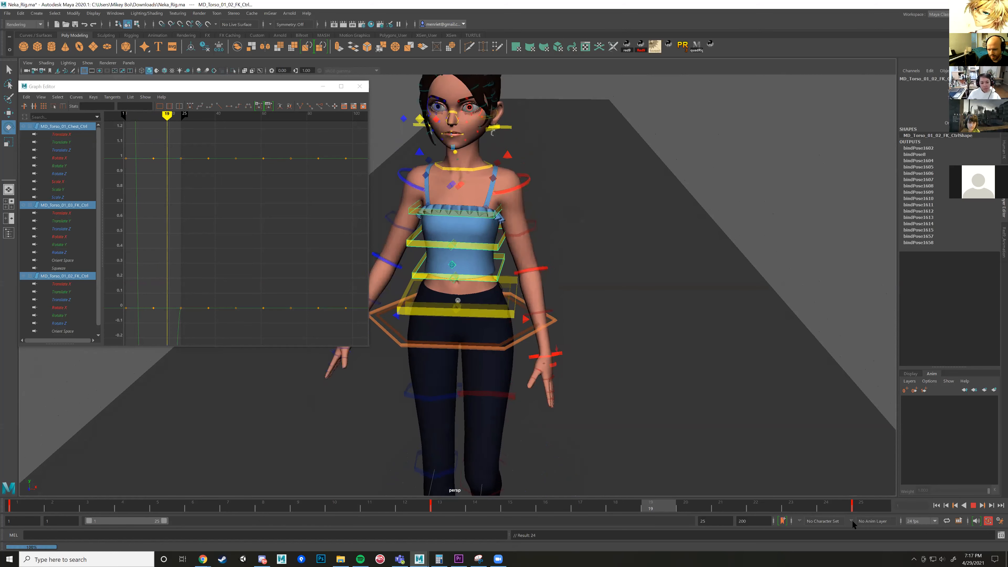
left_click(856, 511)
left_click_drag(471, 325, 481, 325)
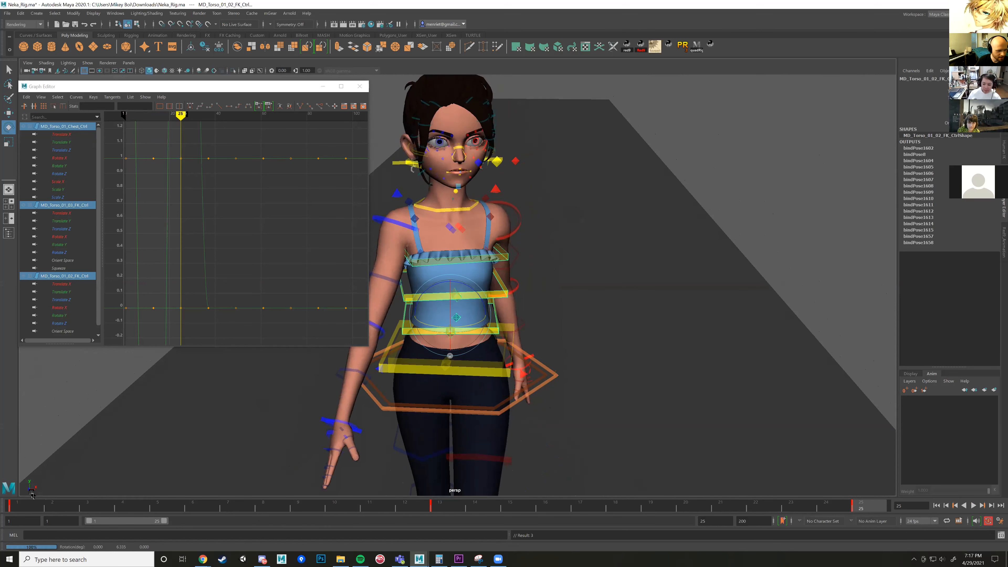
Copy the torso controls' keys from frame 1 and paste them at frame 25 so the twist loops.
left_click(7, 508)
right_click(7, 508)
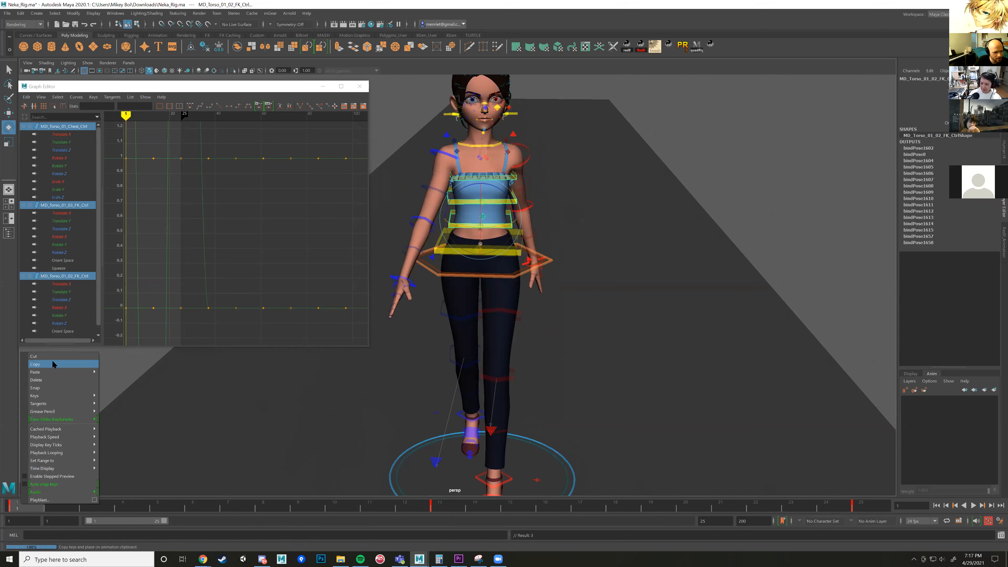
left_click(52, 363)
left_click(860, 508)
right_click(860, 508)
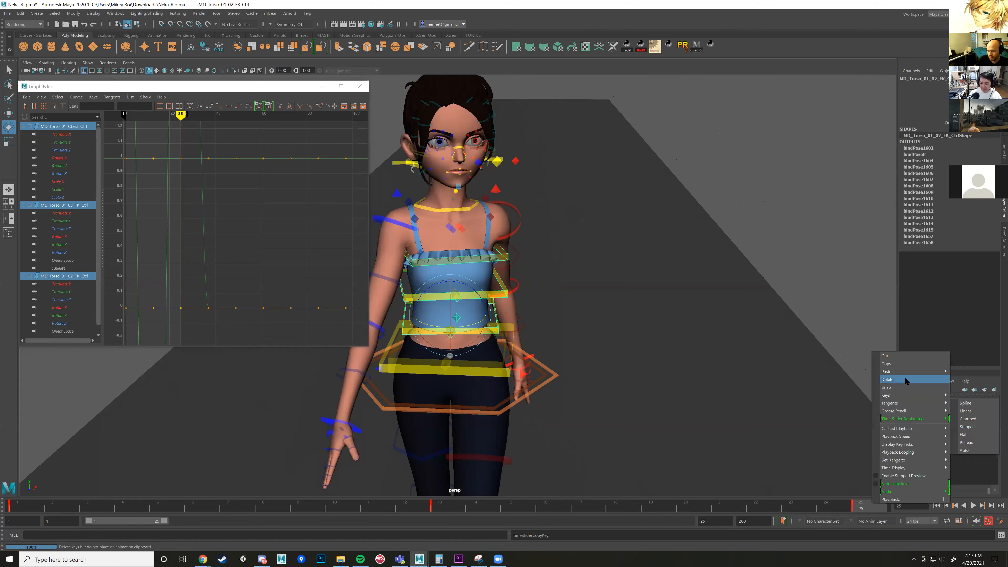
mouse_move(914, 374)
left_click(855, 370)
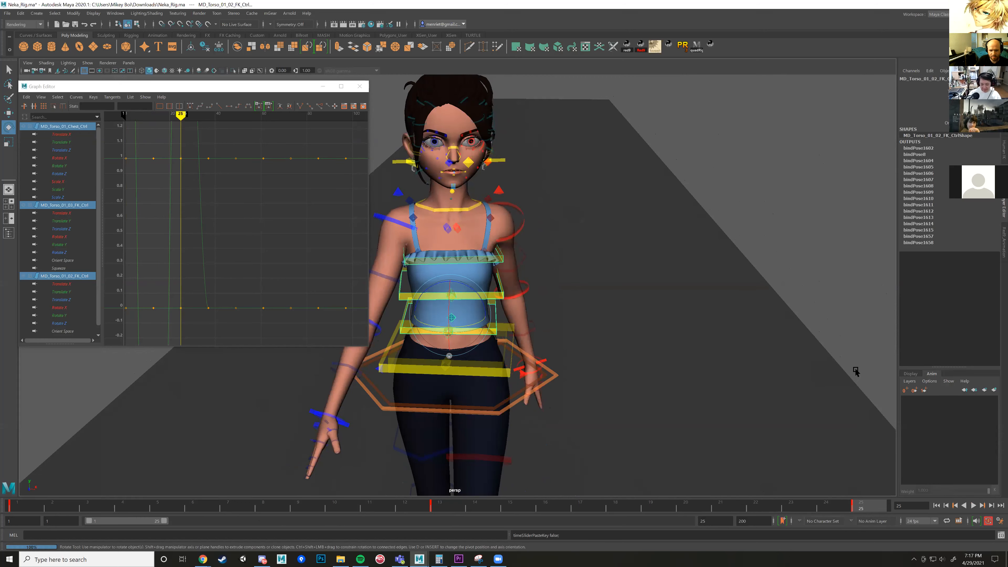
Select both neck FK controls and rotate them at frame 25 so the head faces forward against the torso twist.
mouse_move(570, 243)
left_mouse_down("alt")
mouse_move(507, 243)
mouse_move(709, 315)
mouse_move(558, 245)
left_mouse_up("alt")
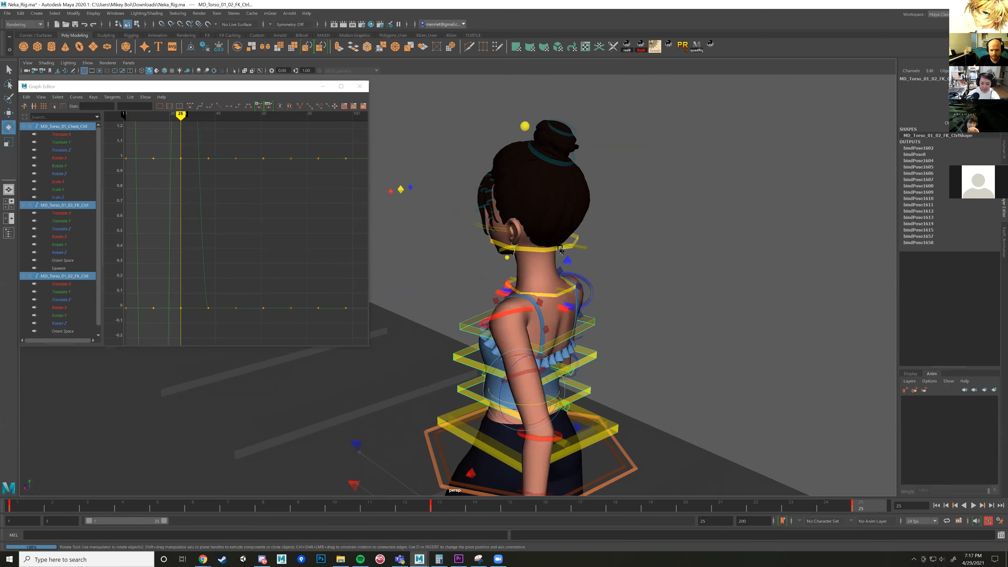
left_click(573, 258)
left_click(556, 294, "shift")
left_click_drag(556, 294, 519, 296, "alt")
left_click_drag(463, 262, 459, 262)
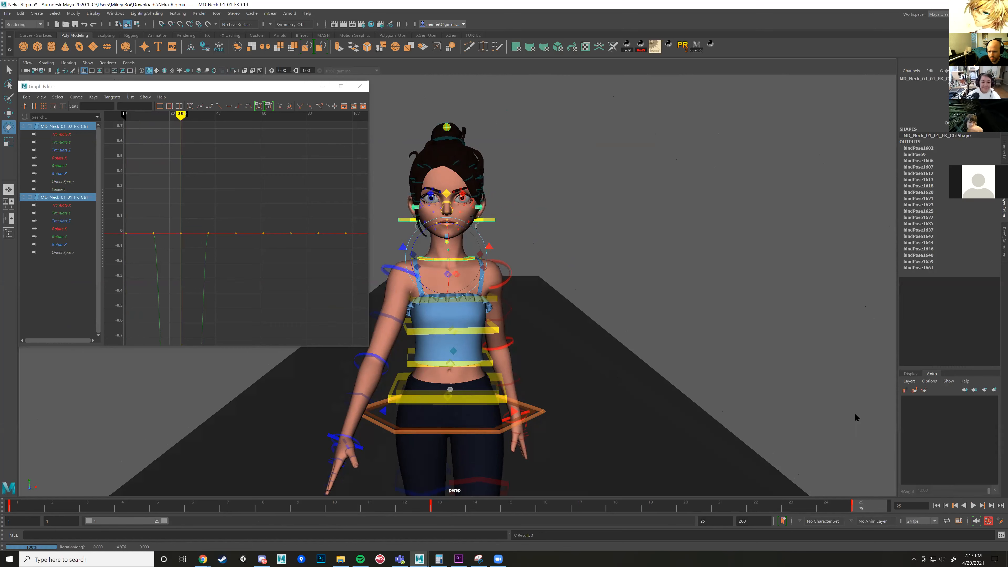
Copy the neck controls' keys from frame 25 and paste them at frame 1.
right_click(860, 505)
left_click(877, 428)
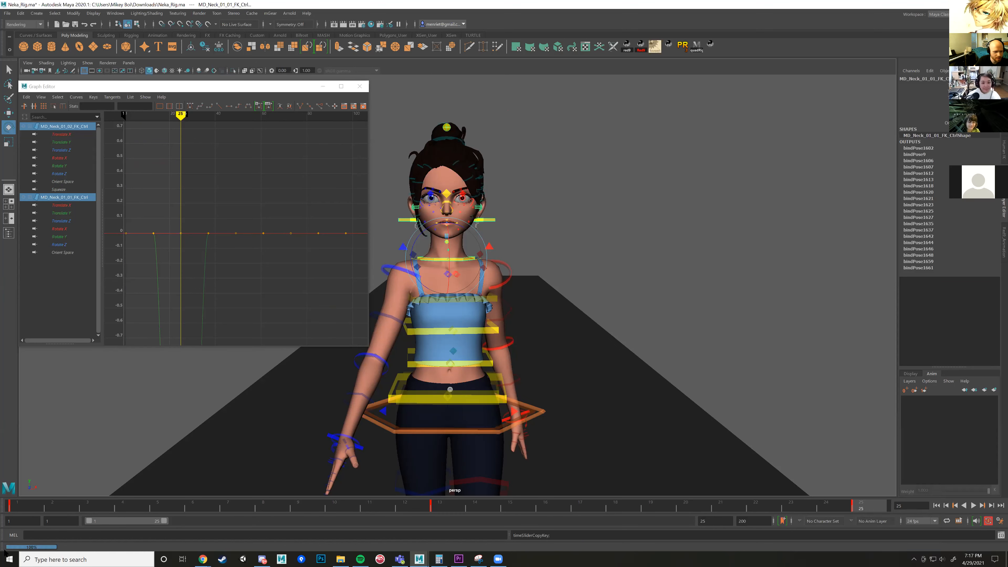
left_click(16, 507)
right_click(16, 507)
mouse_move(61, 367)
left_click(113, 374)
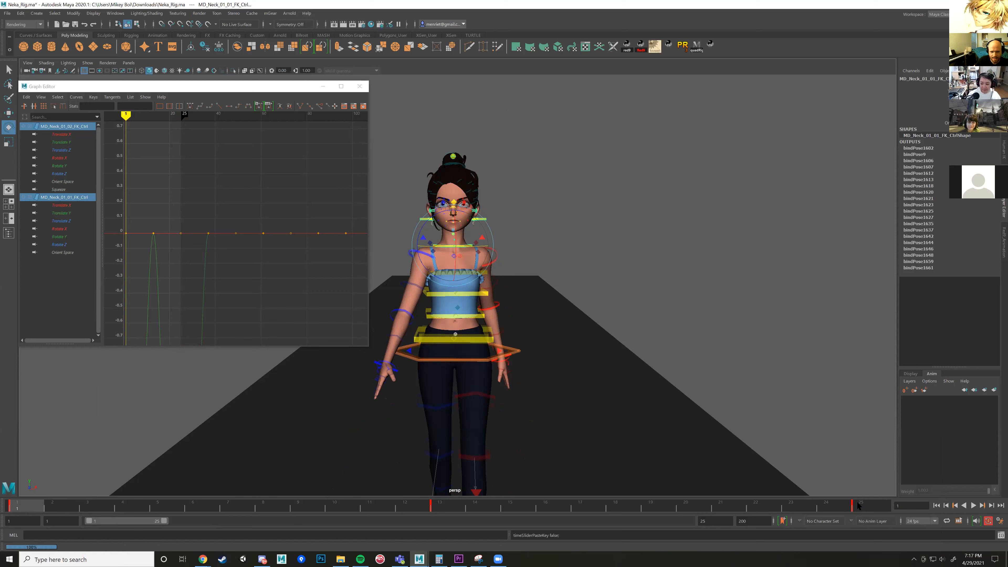
Rotate the neck controls at frame 13 to turn the head forward, countering the torso twist.
left_click(859, 507)
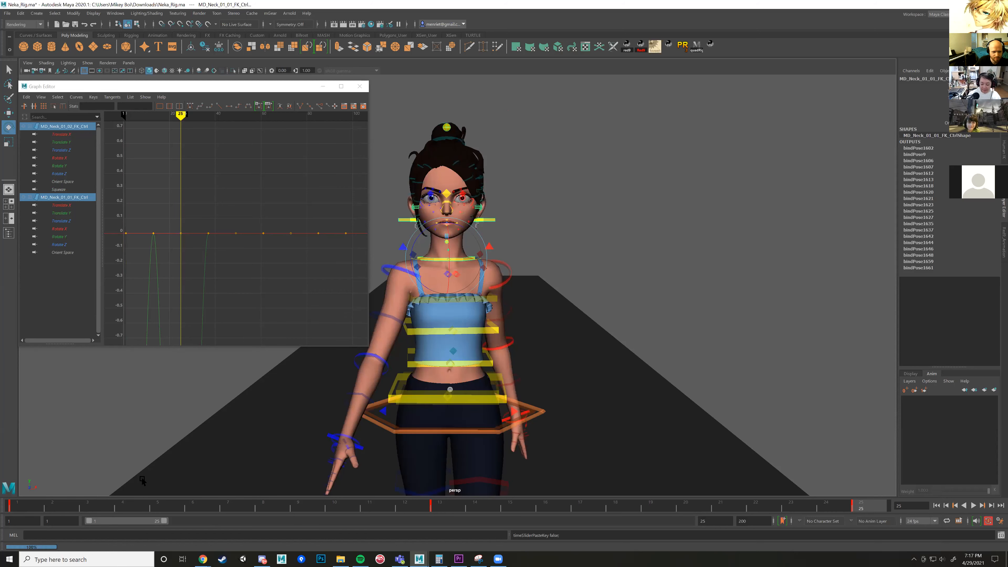
left_click(439, 506)
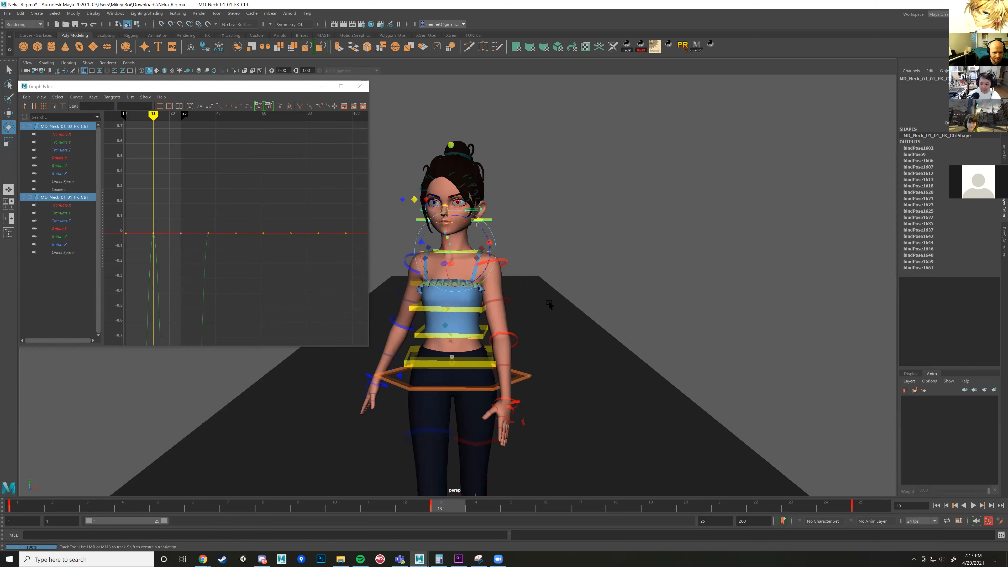
left_click_drag(477, 265, 480, 261)
Set the neck control's Orient Space to World at frame 13.
right_click(441, 506)
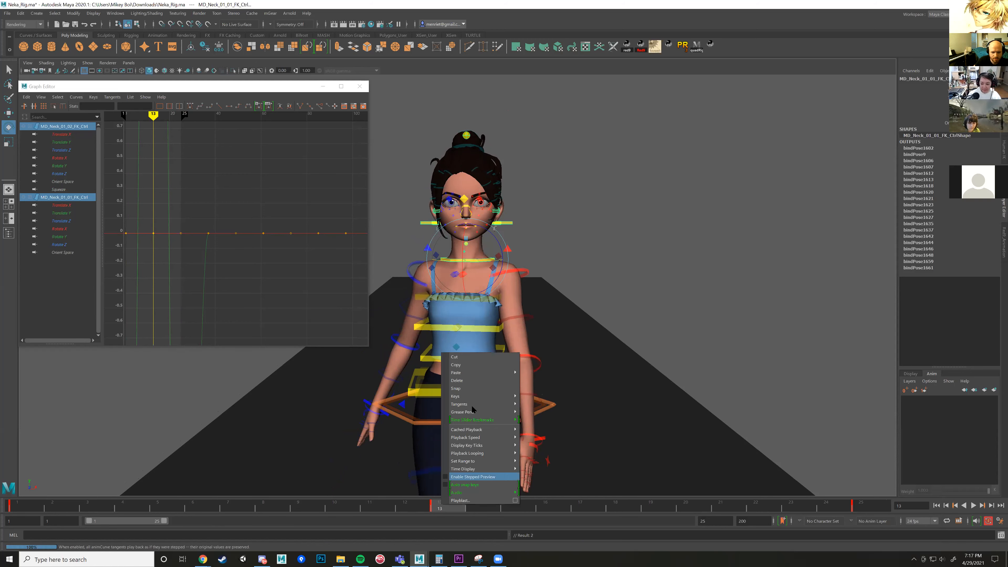
left_click(928, 115)
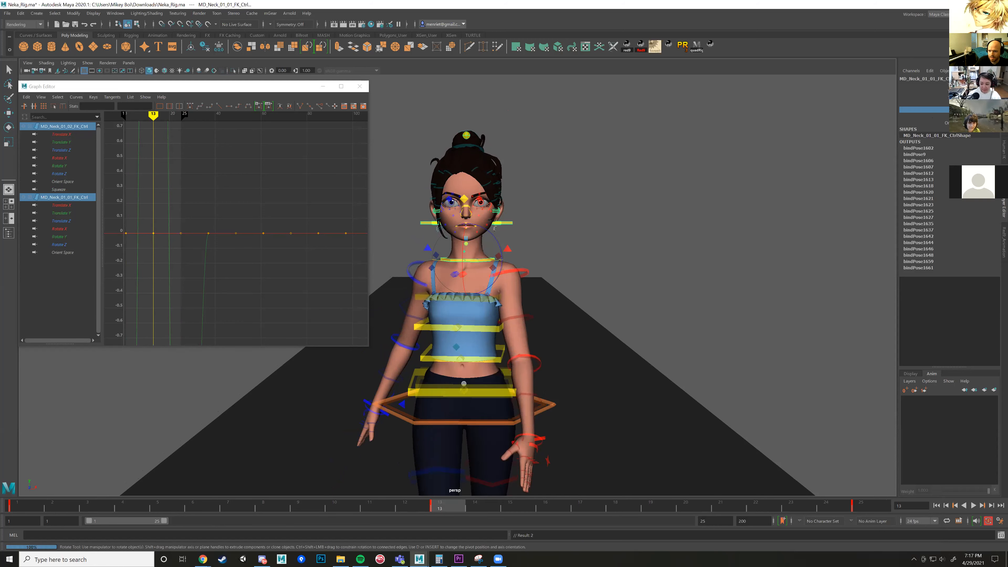
left_click(987, 122)
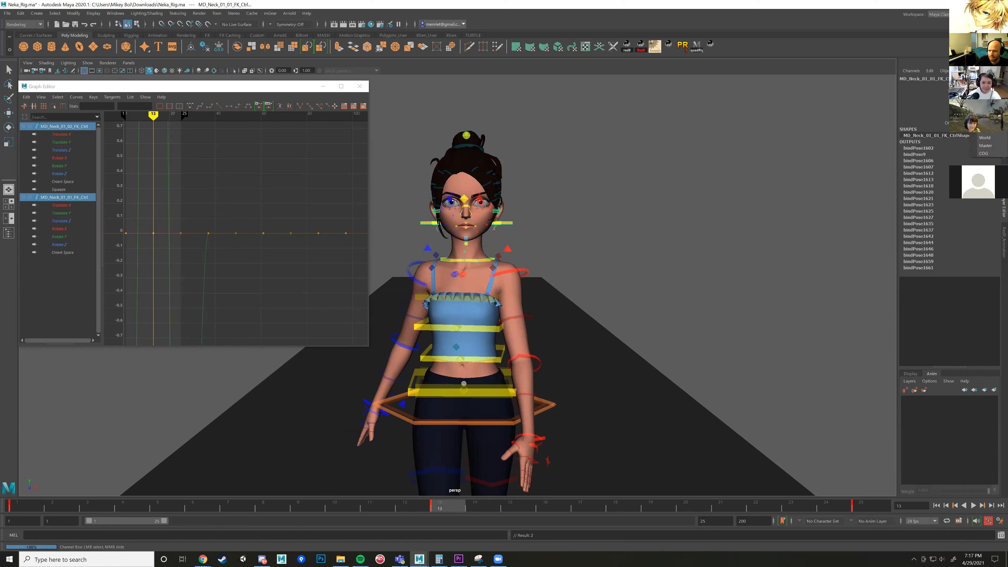
left_click(986, 138)
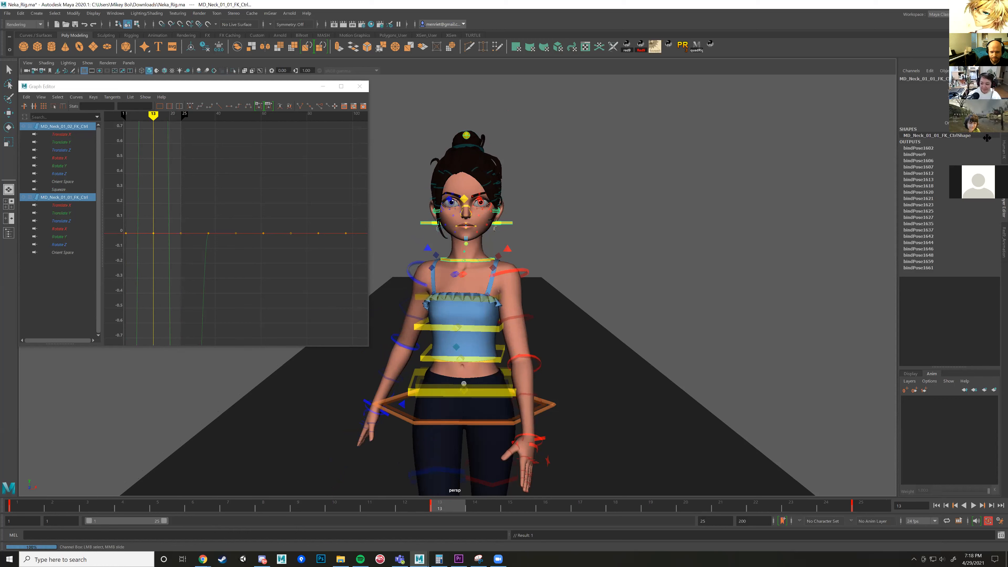
key("e")
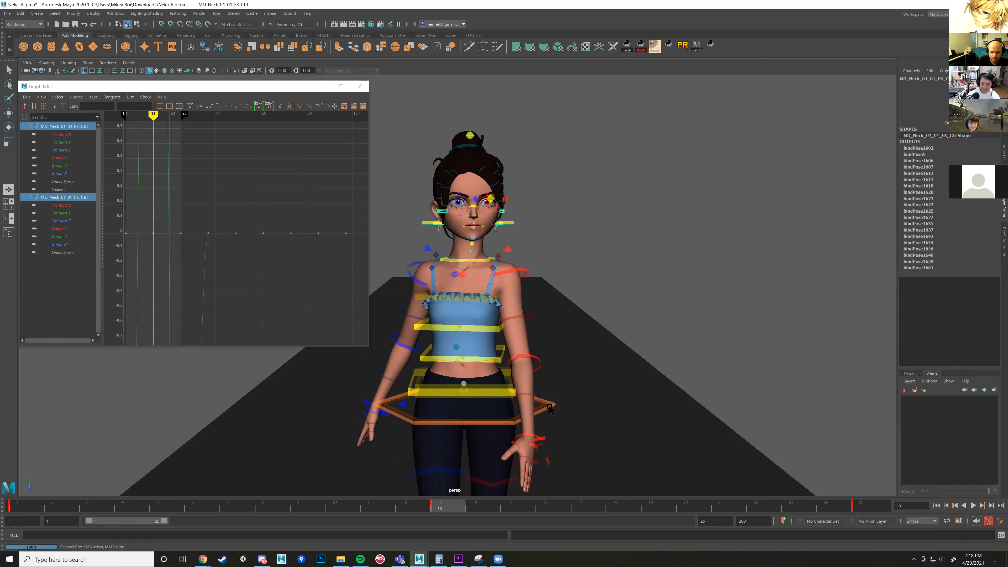
left_click(542, 409)
mouse_move(486, 412)
left_mouse_down()
mouse_move(501, 408)
mouse_move(485, 392)
mouse_move(474, 400)
left_mouse_up()
key("ctrl+z")
Select both neck FK controls, revert their Orient Space change at frame 13 and key them there.
left_click(544, 192)
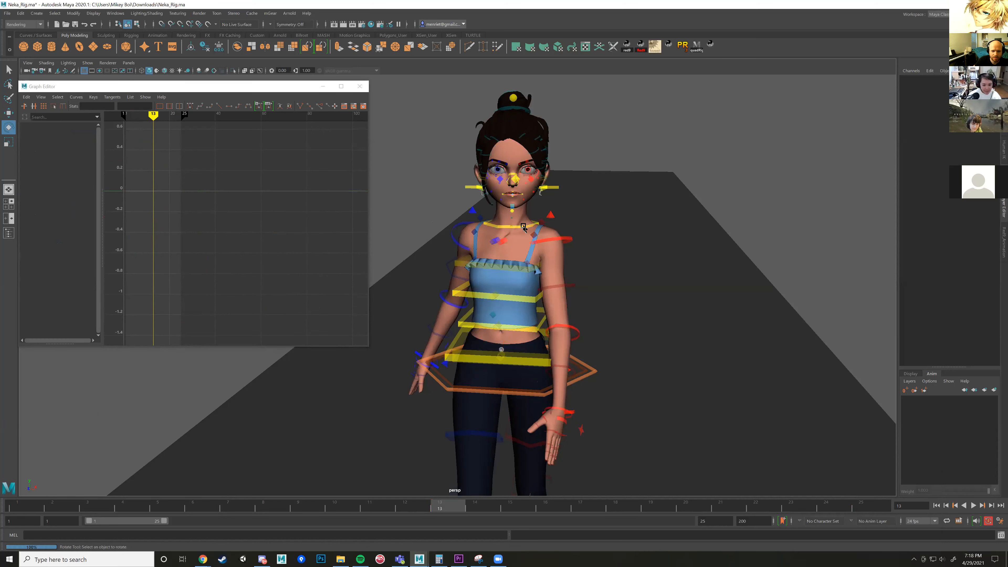
left_click(543, 192, "shift")
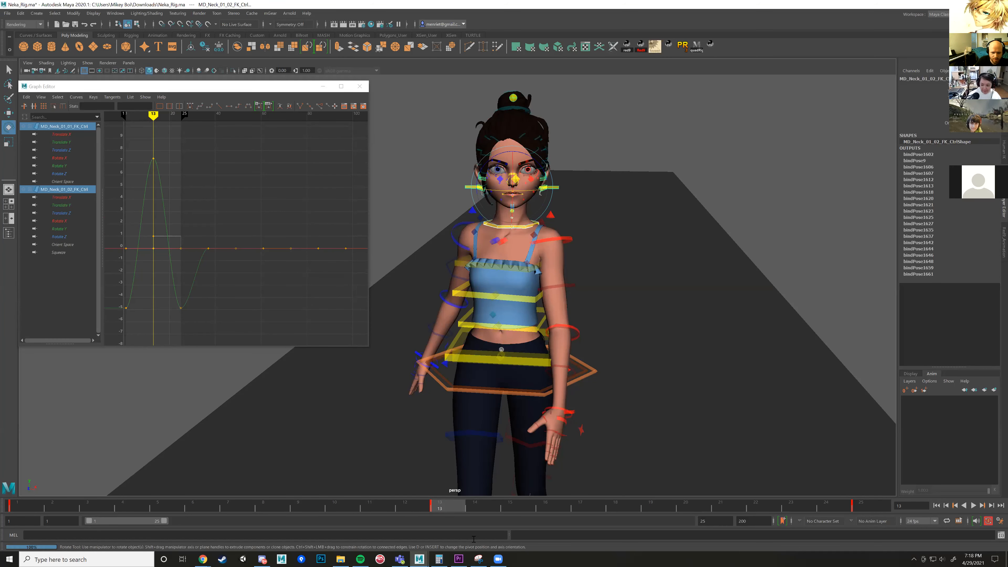
left_click_drag(516, 235, 533, 221, "alt")
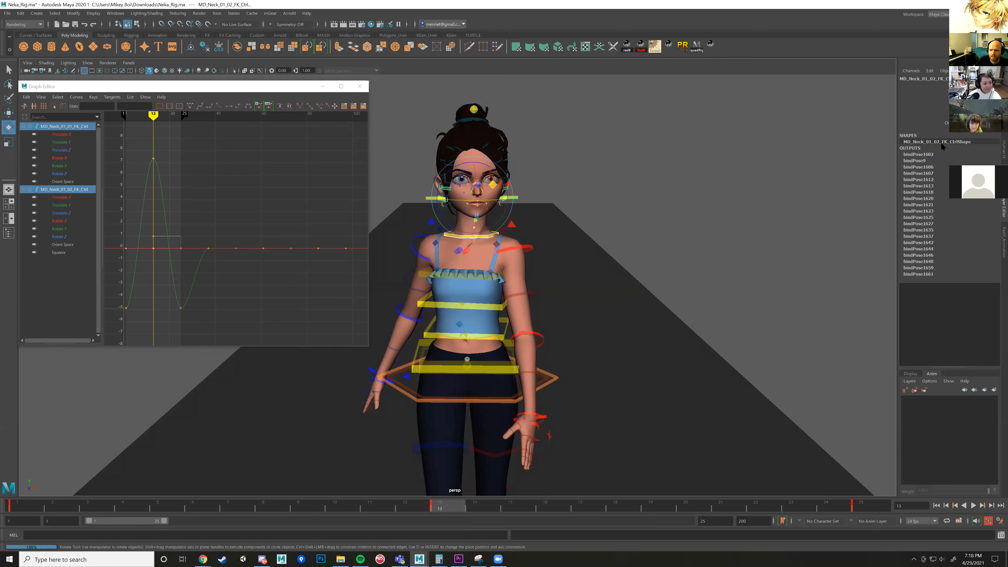
left_click(987, 123)
left_click(986, 137)
left_click_drag(488, 311, 496, 303, "alt")
key("s")
Play the walk from frame 1 and examine it from the front, from the side and around the feet.
left_click_drag(397, 507, 16, 505)
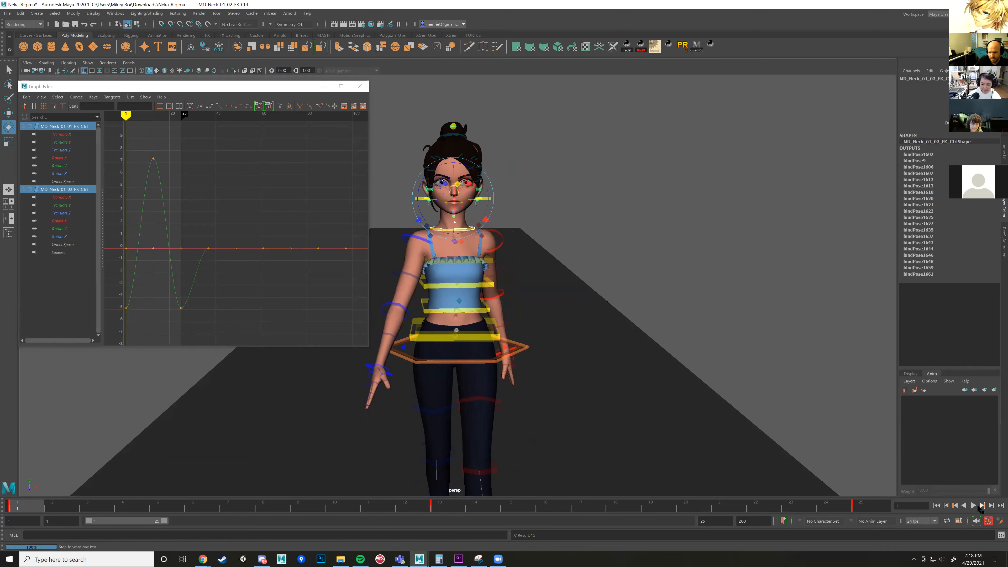
left_click(974, 505)
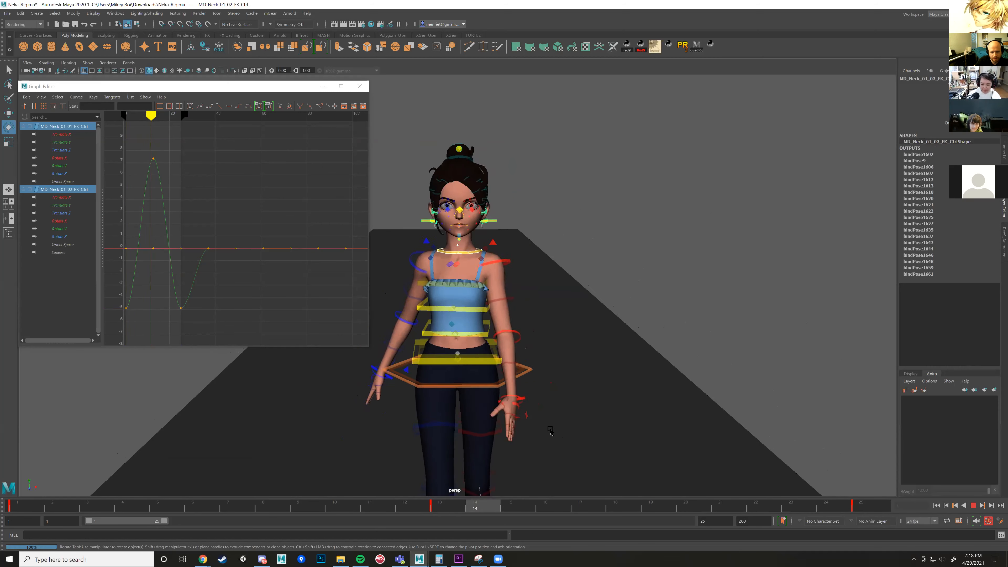
right_click_drag(551, 431, 502, 426, "alt")
left_click_drag(501, 426, 610, 401, "alt")
middle_click_drag(611, 401, 709, 391, "alt")
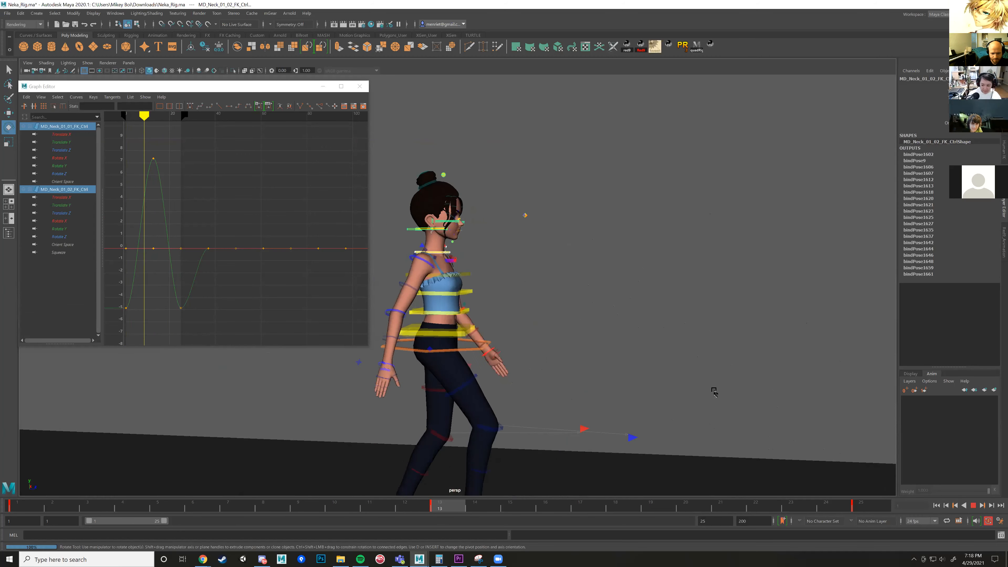
left_click(974, 507)
middle_click_drag(639, 350, 692, 224, "alt")
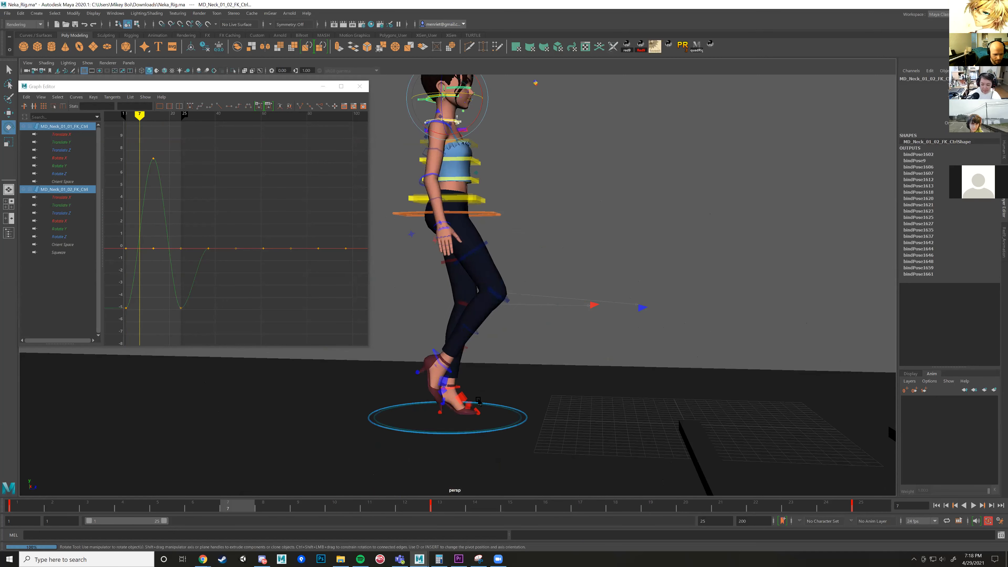
left_click_drag(500, 372, 530, 354, "alt")
left_click(431, 300)
left_click_drag(498, 254, 469, 198, "alt")
left_click_drag(455, 184, 560, 388, "alt")
Select the COG control and scrub the walk from the front to examine the hips' side-to-side weight.
left_click(562, 330)
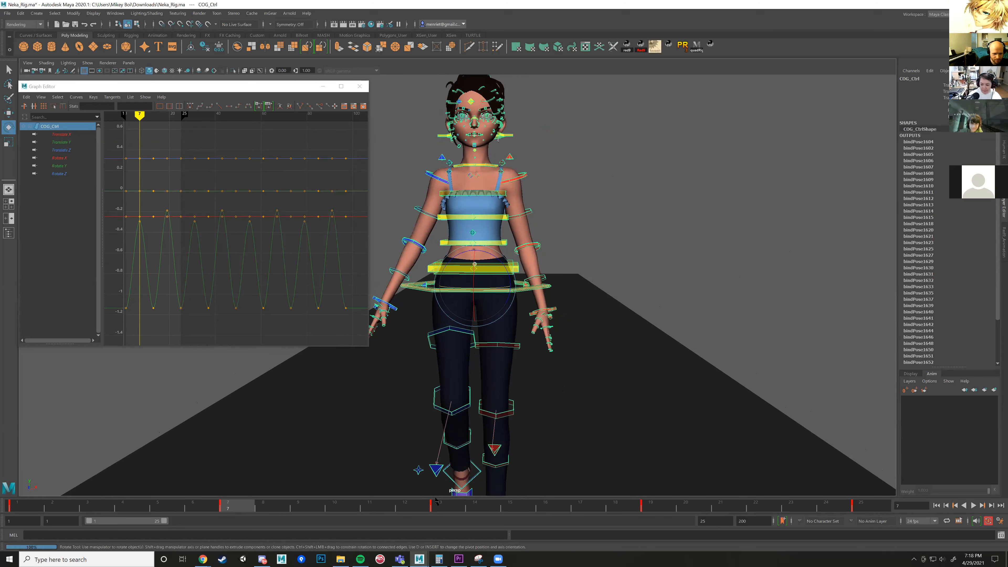
key("period")
left_click_drag(510, 329, 520, 310, "alt")
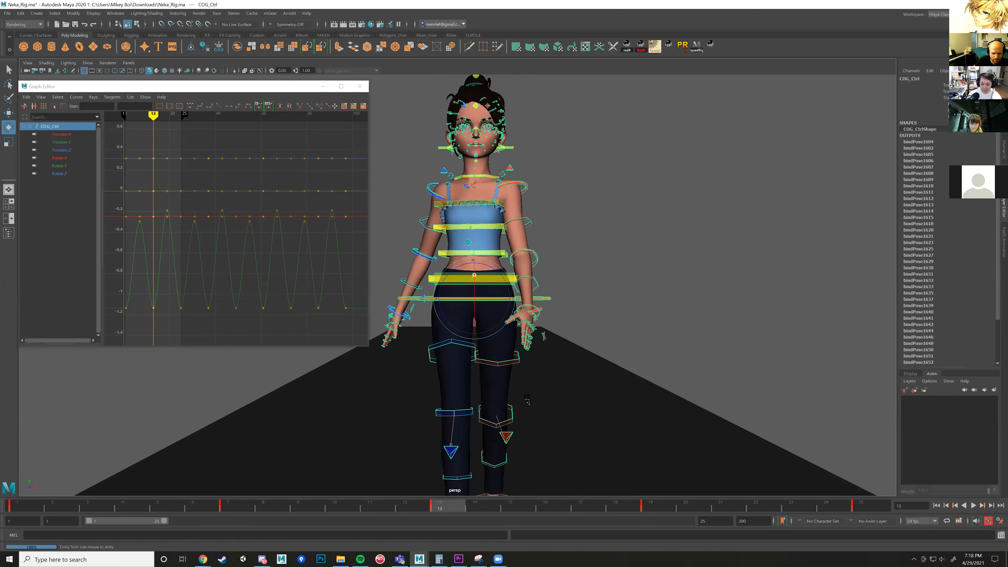
scroll(517, 405, "down", 5)
left_click_drag(506, 415, 489, 471, "alt")
left_click_drag(394, 505, 135, 457)
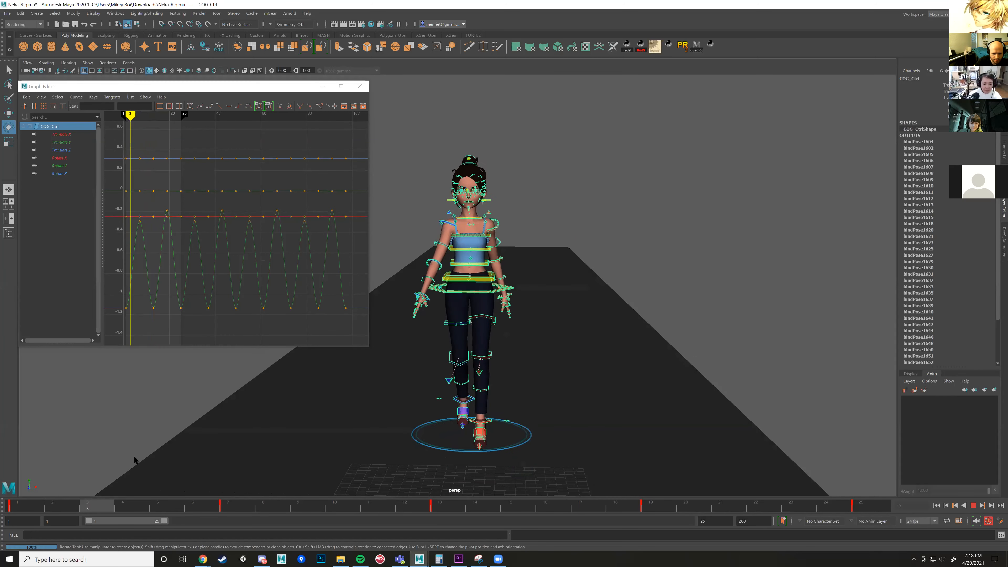
left_click_drag(39, 461, 230, 473)
Move the COG control sideways over the planted left foot at frame 7 and play the walk to check it.
right_click_drag(479, 318, 550, 301, "alt")
middle_click_drag(510, 301, 504, 272, "alt")
left_click_drag(504, 272, 503, 265, "alt")
key("w")
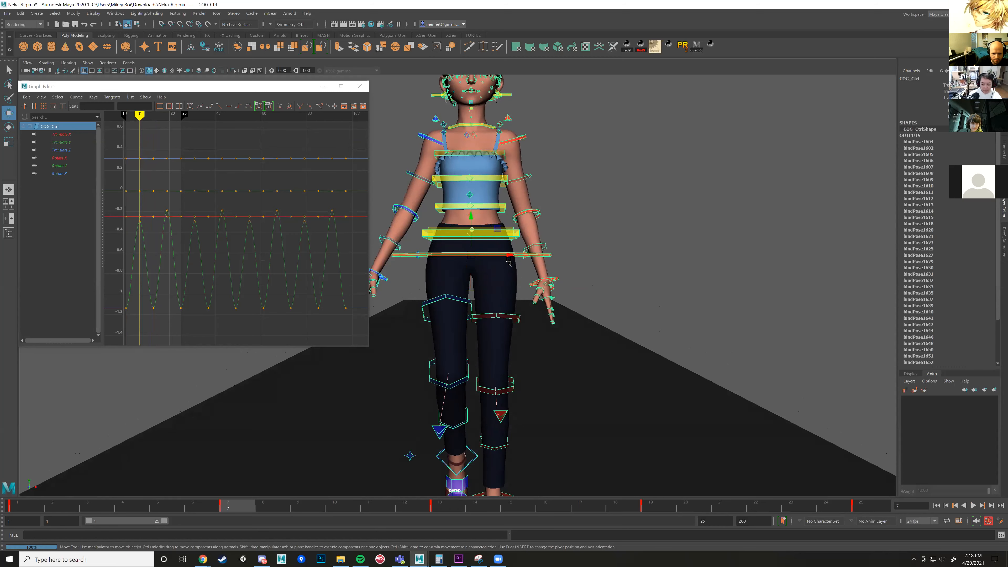
right_click_drag(512, 367, 490, 391, "alt")
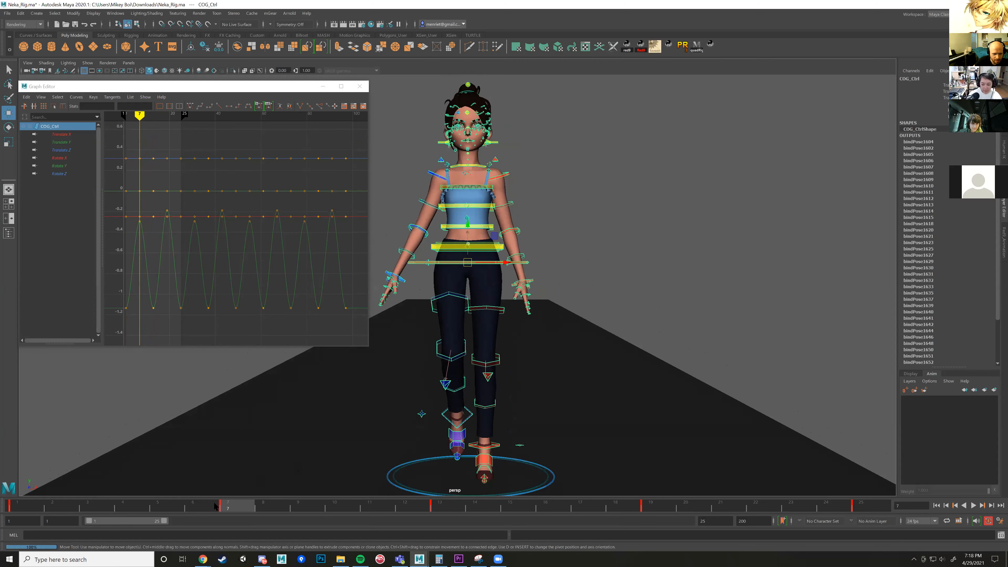
key("alt+v")
key("alt+v")
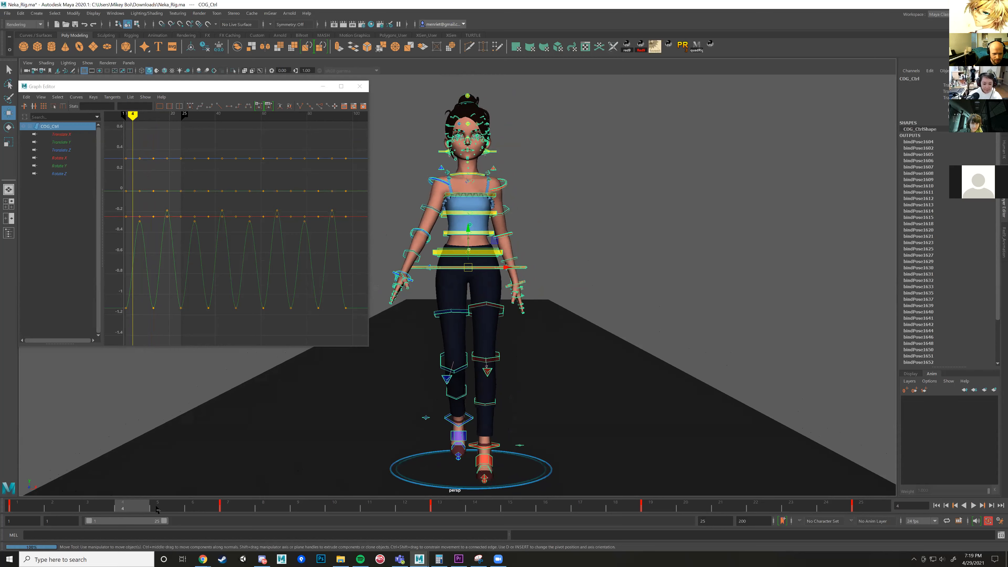
key("alt+v")
key("alt+v")
left_click_drag(507, 262, 512, 262)
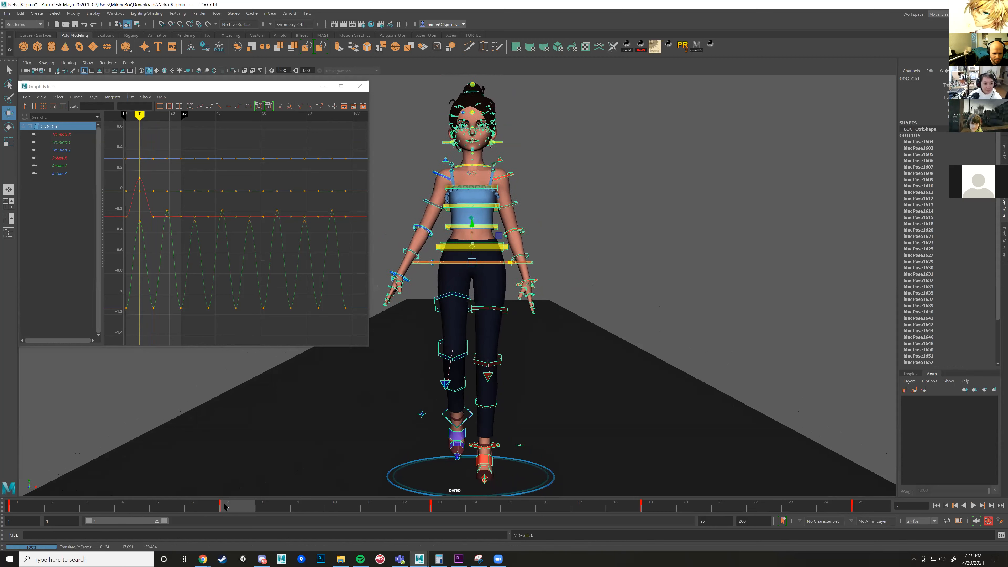
key("alt+v")
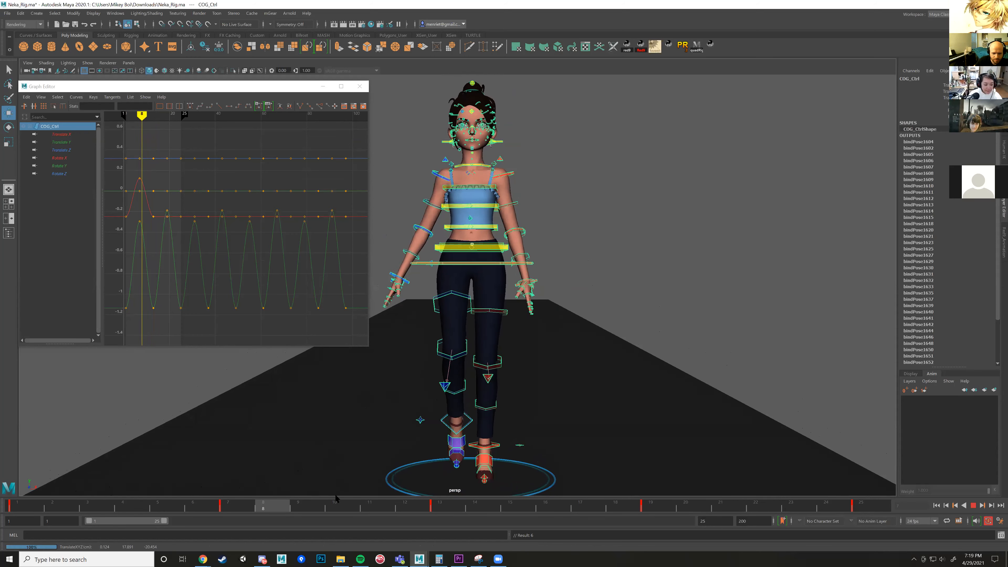
key("alt+v")
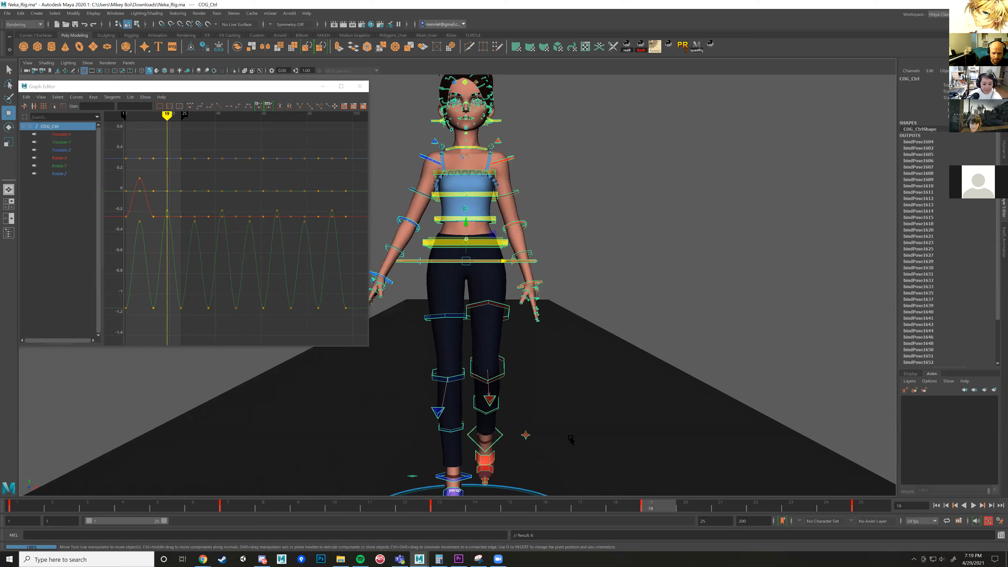
Move the COG control sideways toward the planted right foot at frame 19 and replay the walk.
scroll(471, 288, "down", 5)
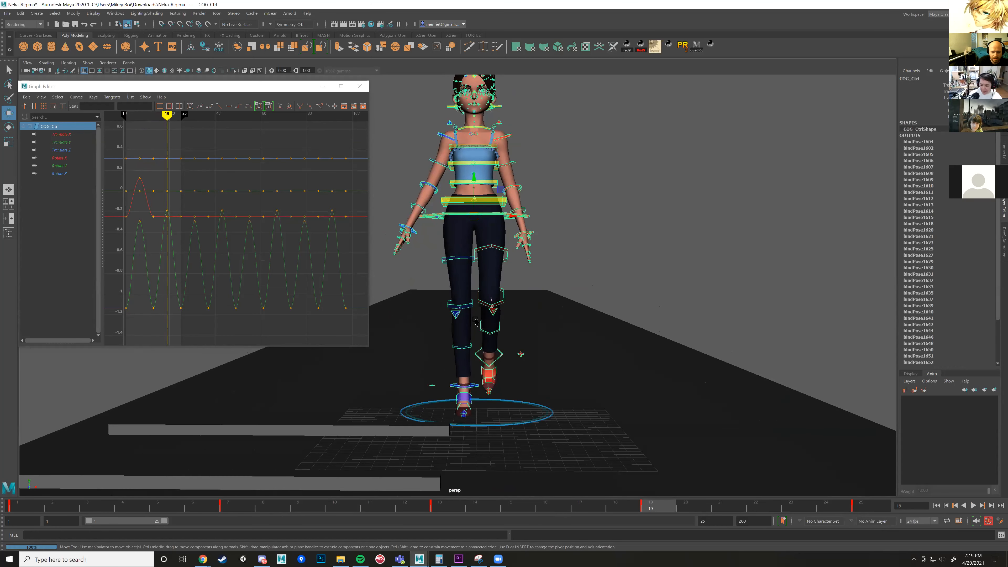
left_click_drag(508, 217, 505, 218)
left_click_drag(638, 508, 28, 487)
key("alt+v")
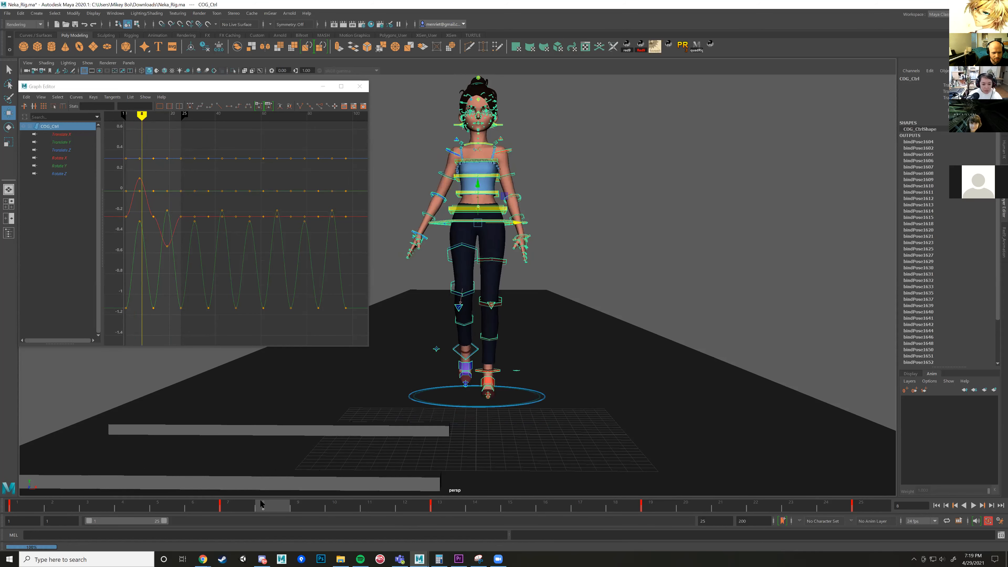
key("alt+v")
Fine-tune the COG control's sideways offset at frame 7 while replaying and scrubbing the walk.
left_click_drag(513, 220, 511, 221)
key("alt+v")
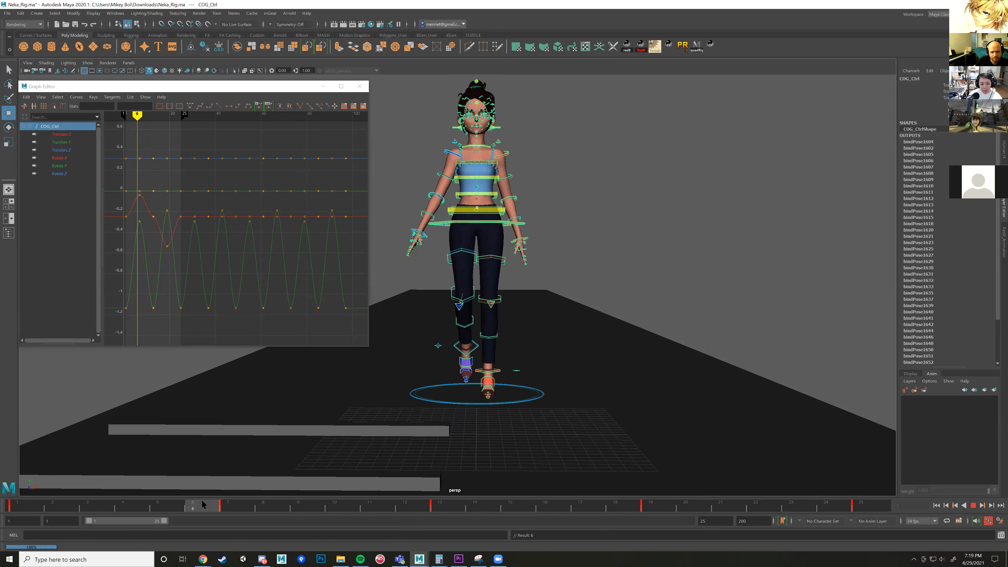
key("alt+v")
left_click_drag(515, 220, 517, 221)
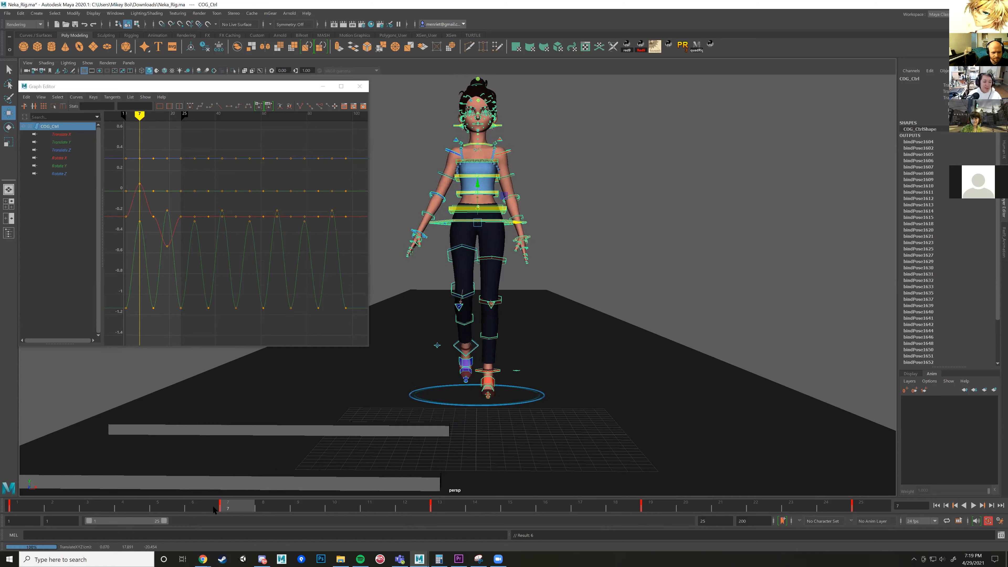
key("alt+v")
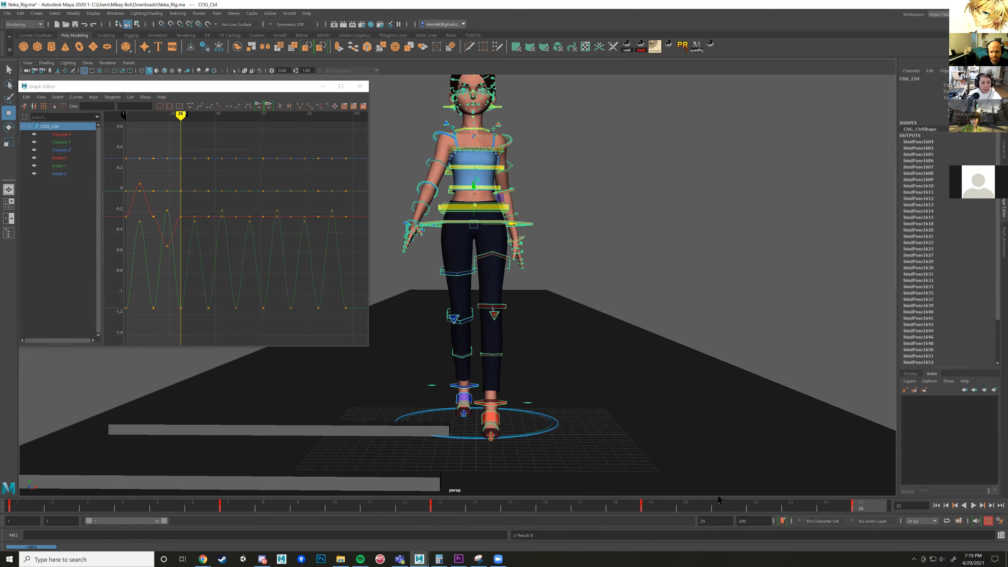
mouse_move(635, 506)
left_mouse_down()
mouse_move(468, 518)
mouse_move(20, 507)
left_mouse_up()
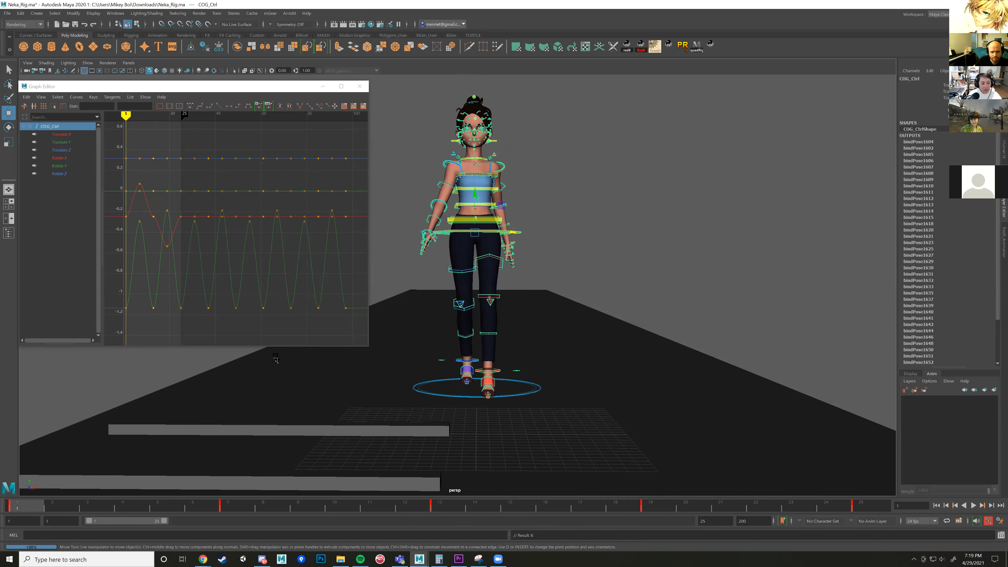
Select the three torso FK controls together with the chest control, ready for rotation.
scroll(464, 222, "up", 3)
left_click(460, 264)
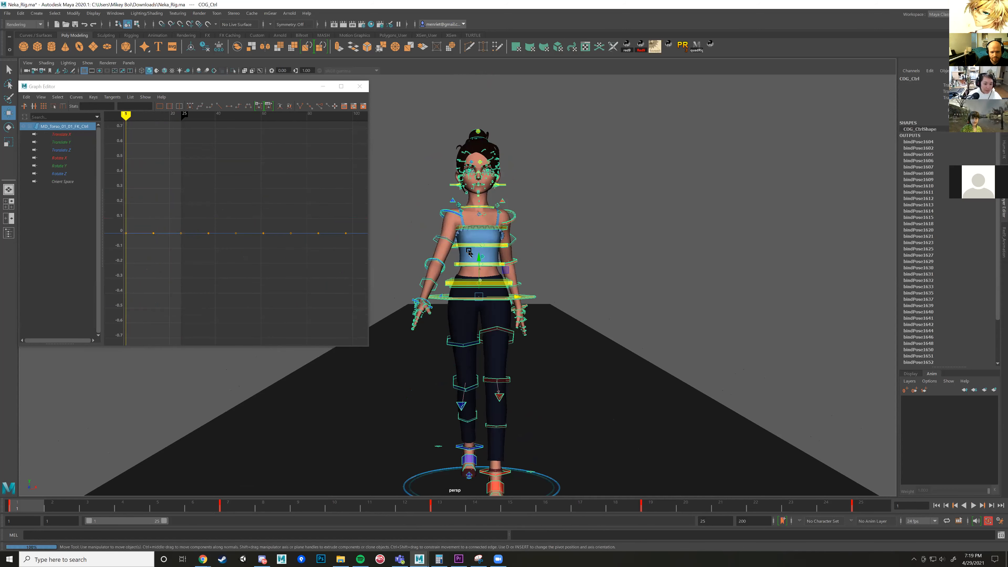
left_click(461, 245, "shift")
left_click(464, 230, "shift")
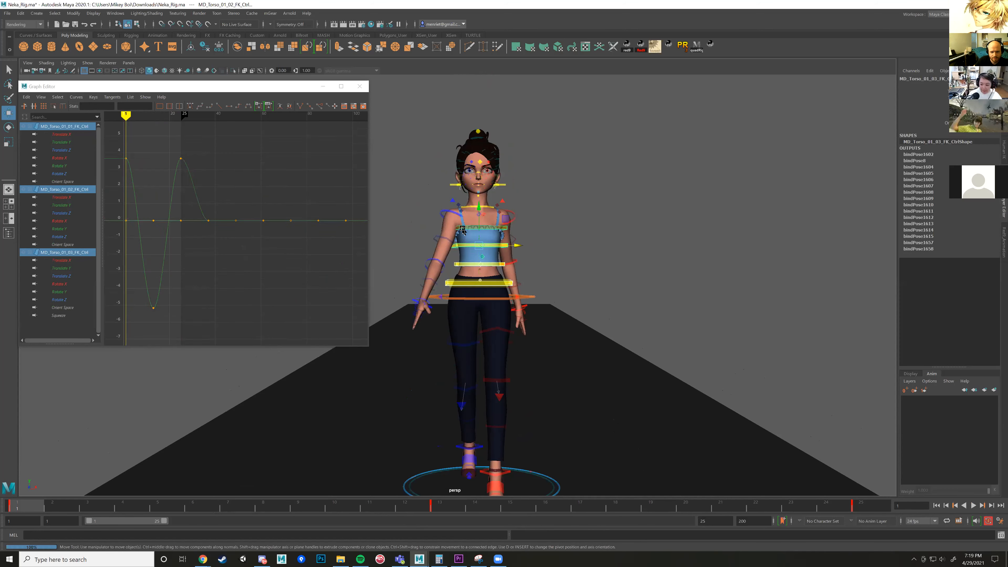
left_click(466, 241, "shift")
scroll(466, 240, "down", 3)
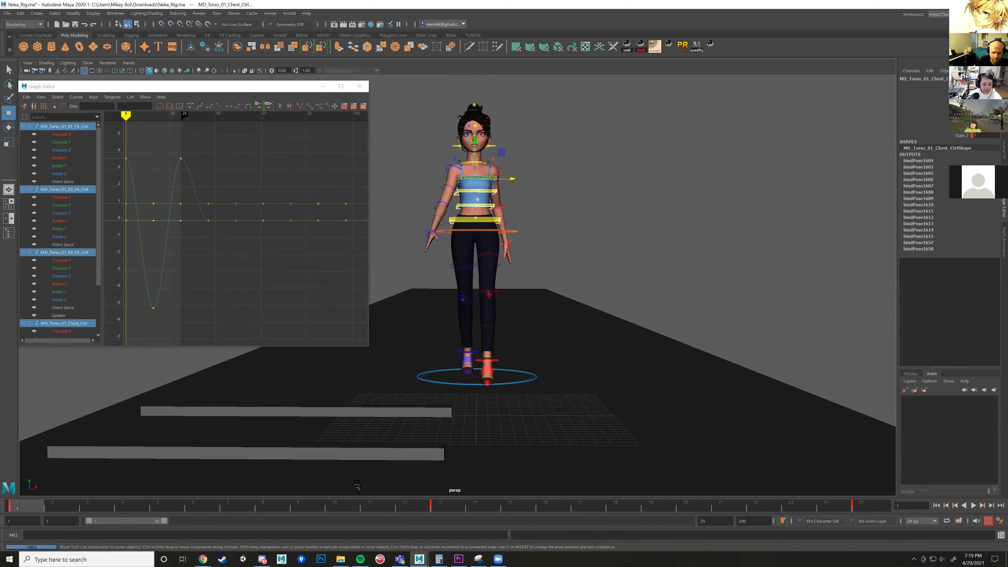
key("e")
middle_click_drag(512, 158, 499, 199, "alt")
mouse_move(467, 424)
left_mouse_down("alt")
mouse_move(556, 420)
mouse_move(401, 418)
mouse_move(482, 415)
left_mouse_up("alt")
left_click_drag(345, 486, 318, 494, "alt")
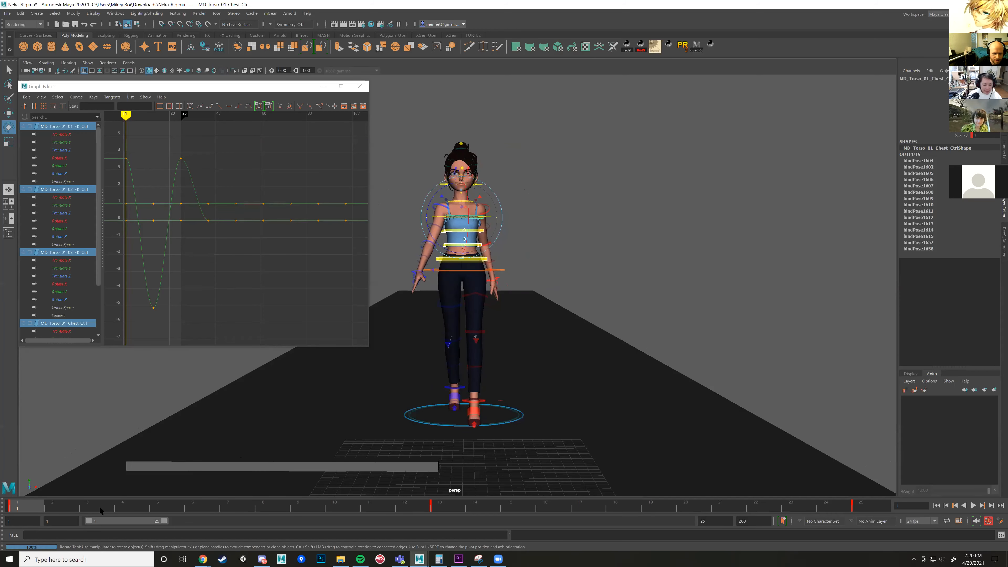
Rotate the selected torso and chest controls slightly at frame 7 to tilt the upper body sideways.
key("alt+v")
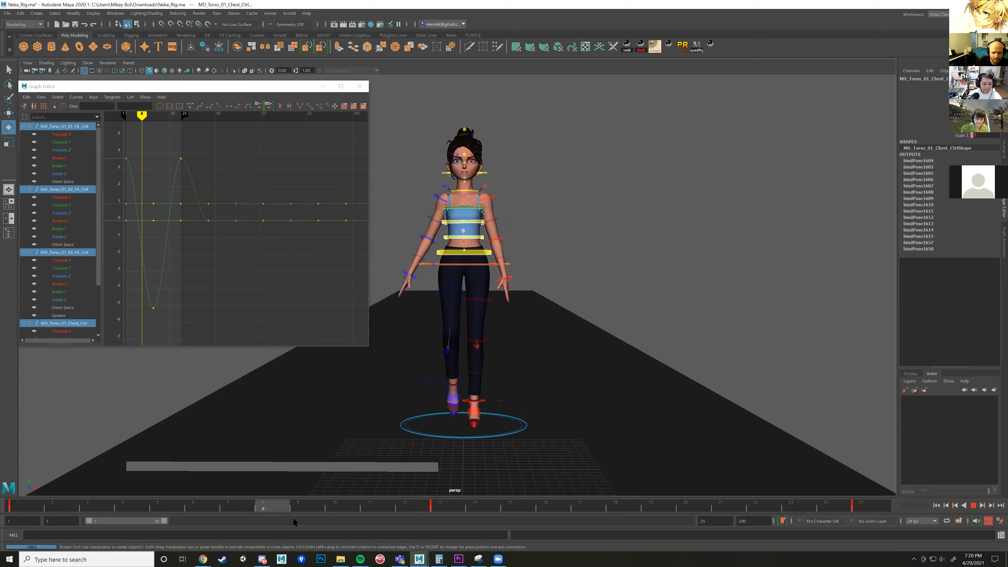
mouse_move(146, 506)
left_mouse_down()
mouse_move(271, 509)
mouse_move(27, 509)
mouse_move(135, 505)
left_mouse_up()
mouse_move(224, 510)
left_mouse_down()
mouse_move(248, 510)
mouse_move(168, 509)
mouse_move(235, 510)
left_mouse_up()
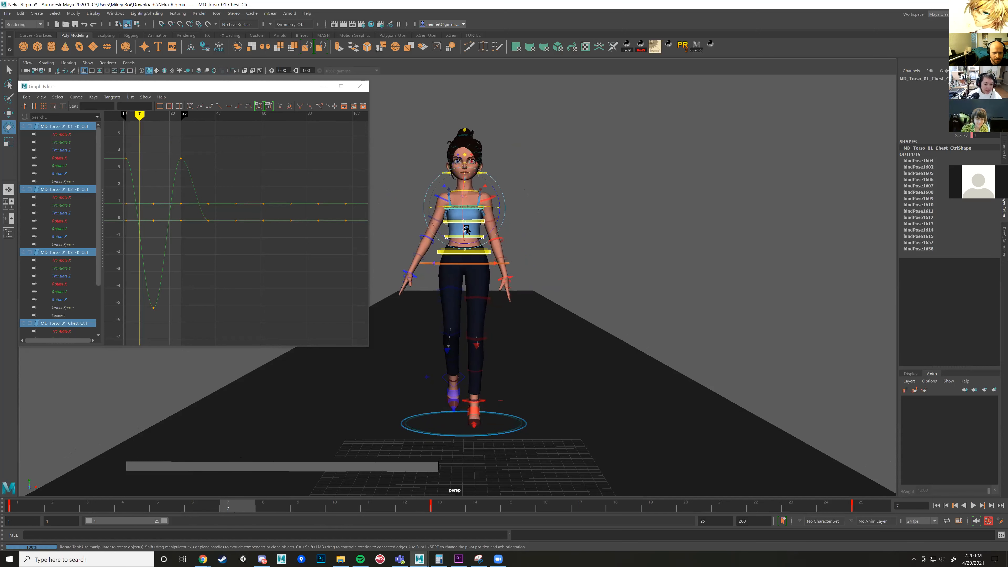
left_click_drag(478, 169, 486, 173)
key("ctrl+z")
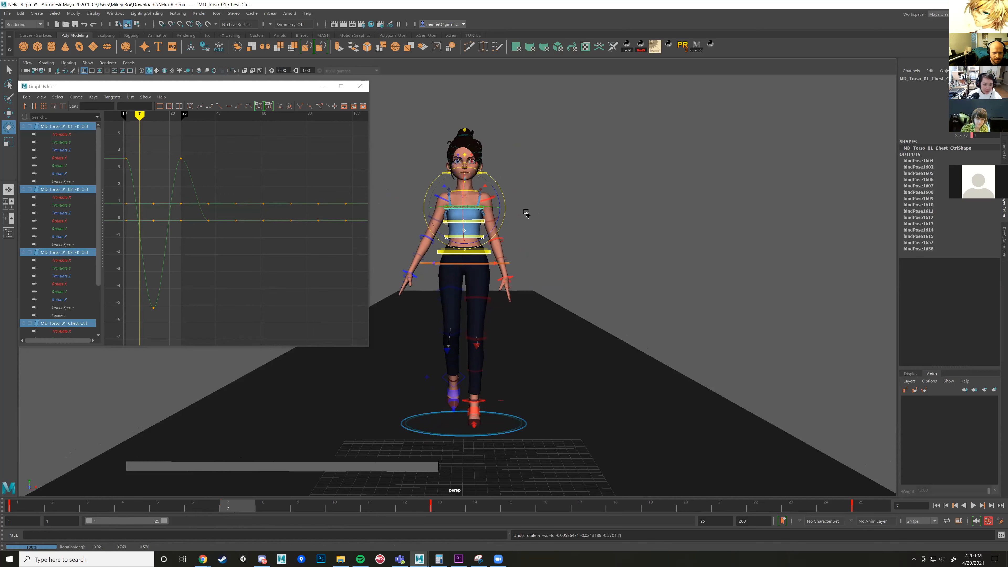
scroll(516, 217, "up", 3)
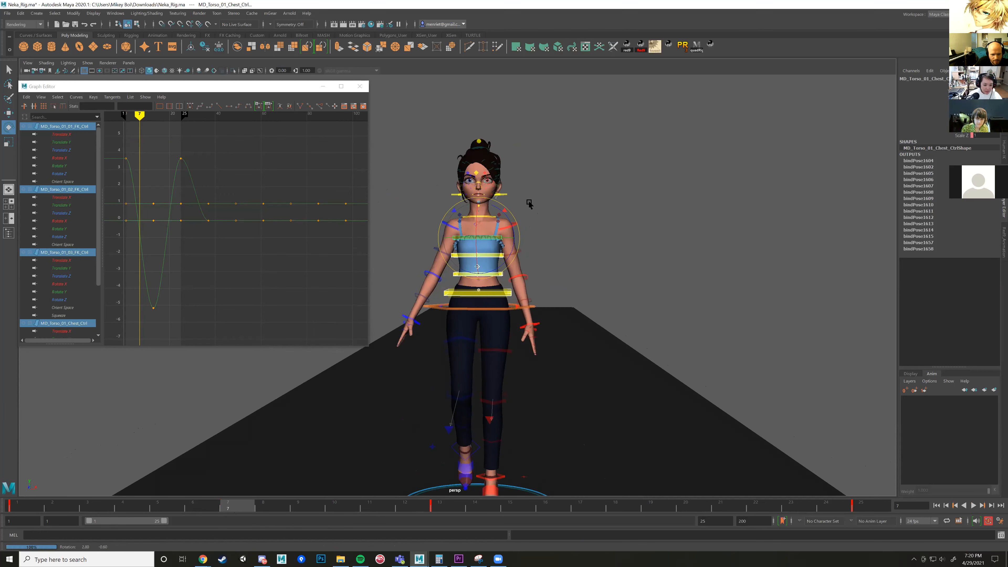
left_click_drag(510, 204, 493, 200, "alt")
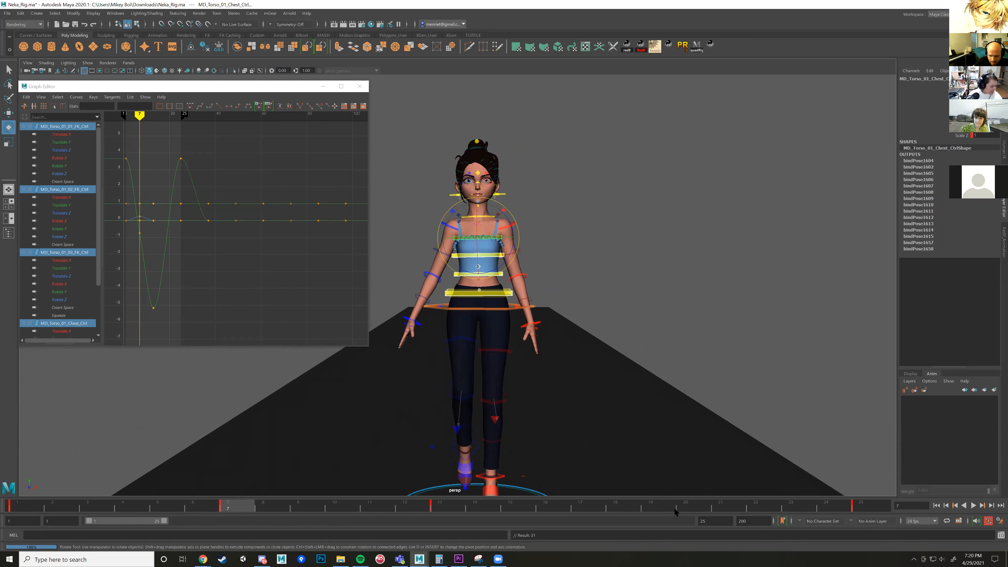
Rotate the torso and chest controls to tilt the opposite way at frame 19 and key them.
left_click(674, 507)
left_click_drag(478, 193, 479, 193)
key("s")
key("s")
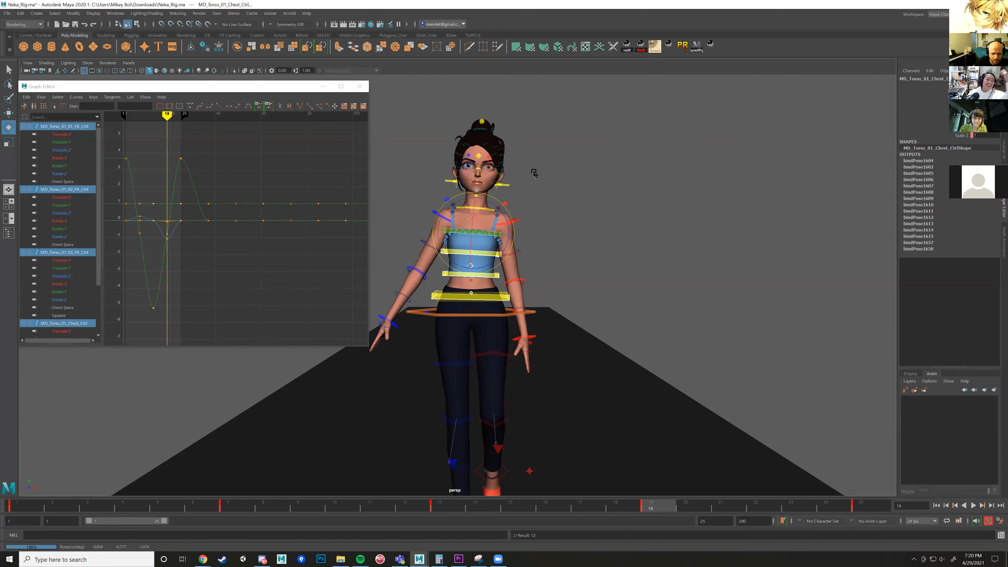
Select the upper neck FK control and the neck tweak control, and rotate them at frame 19 to level the head.
left_click_drag(537, 177, 519, 209, "alt")
left_click(516, 230)
left_click(494, 269, "shift")
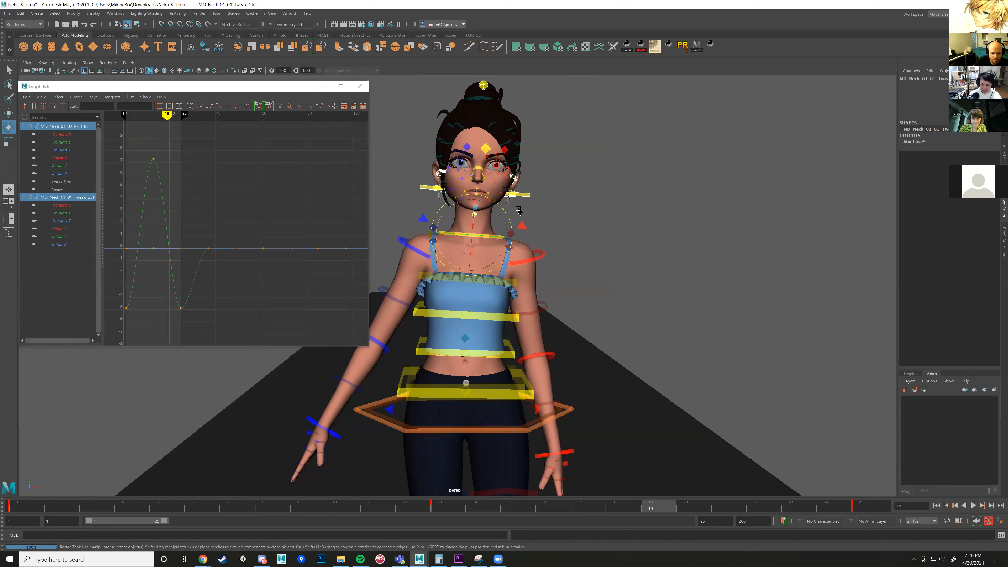
left_click_drag(452, 203, 451, 207)
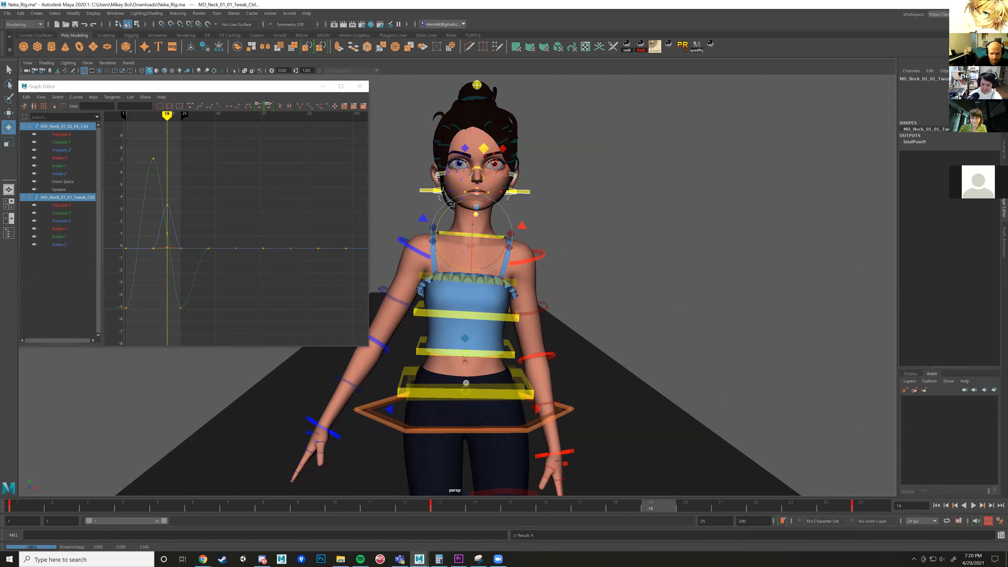
Rotate the selected neck controls at frame 7 to level the head against the torso tilt and play the walk.
left_click_drag(190, 510, 225, 509)
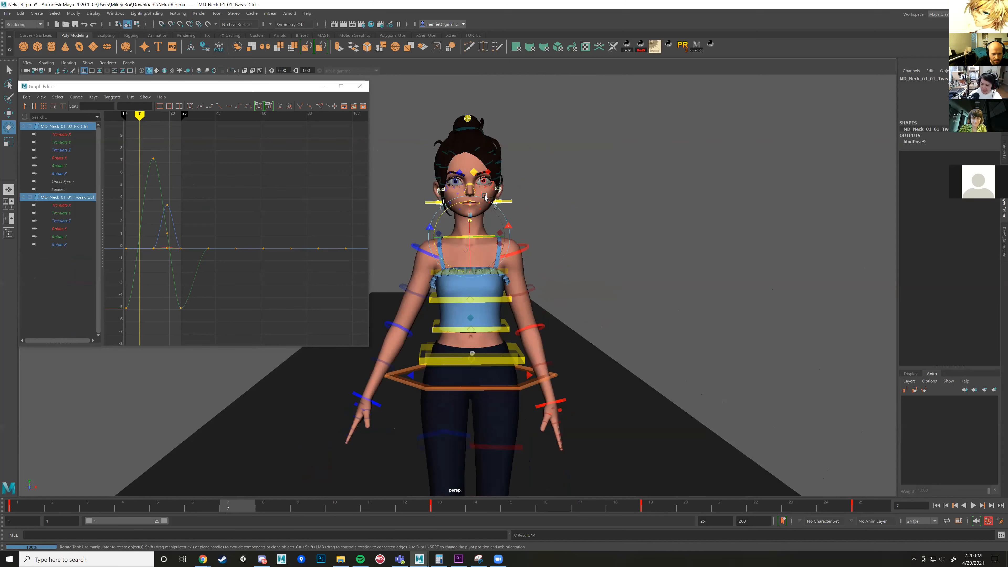
left_click_drag(473, 204, 474, 203)
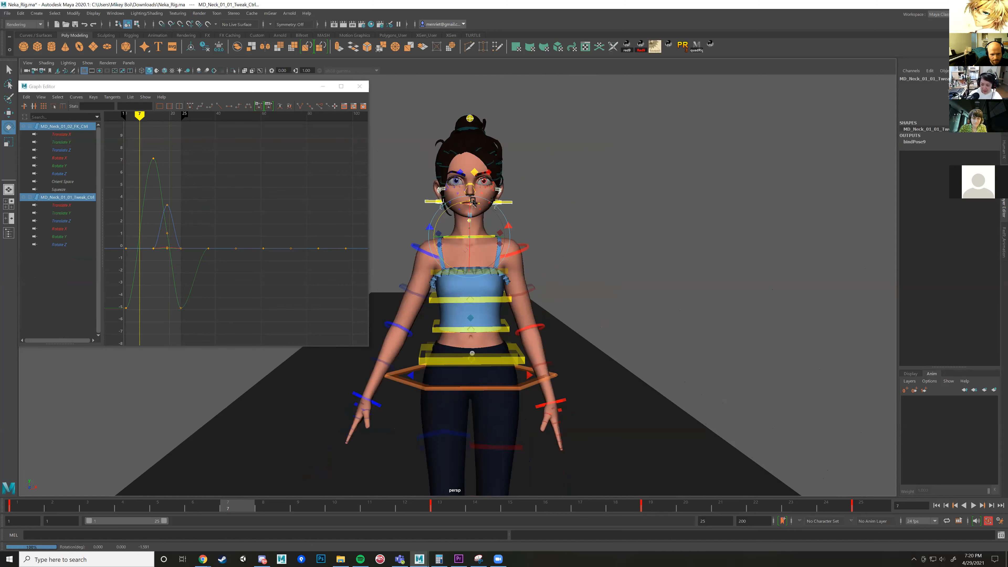
key("alt+v")
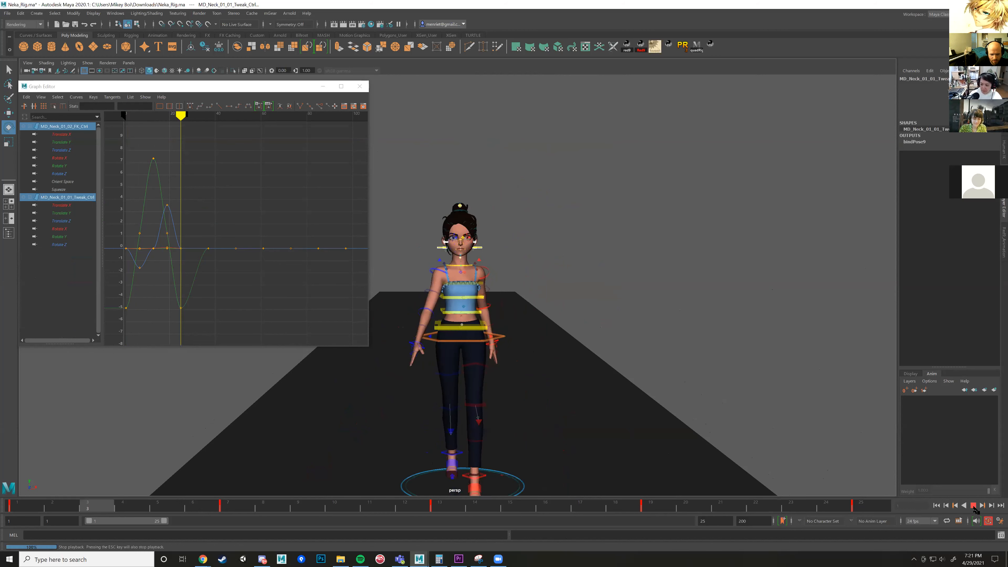
key("Escape")
Select the right arm's shoulder FK control and rotate it at frame 20.
scroll(420, 296, "up", 3)
key("w")
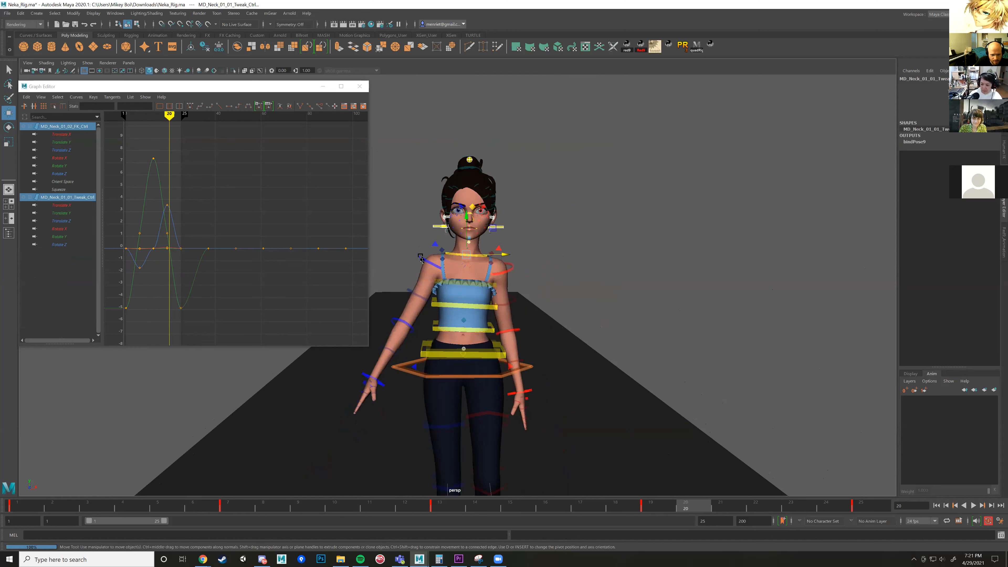
left_click(424, 261)
key("e")
left_click_drag(447, 231, 492, 274)
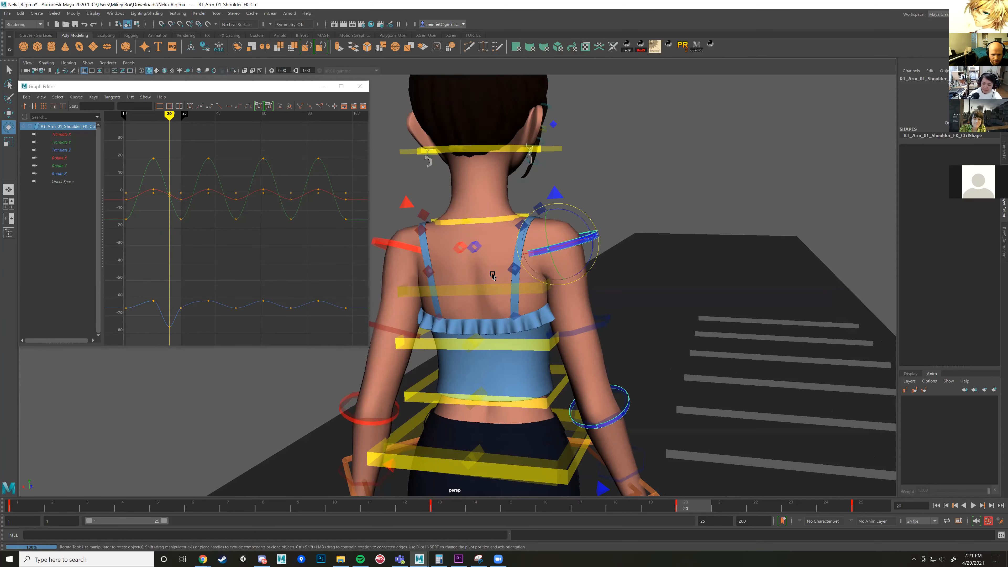
Rotate the character's right clavicle control about -3.2 degrees in Z at frame 20 and key it.
left_click(555, 191)
middle_click_drag(617, 211, 558, 243, "alt")
left_click_drag(558, 243, 473, 246, "alt")
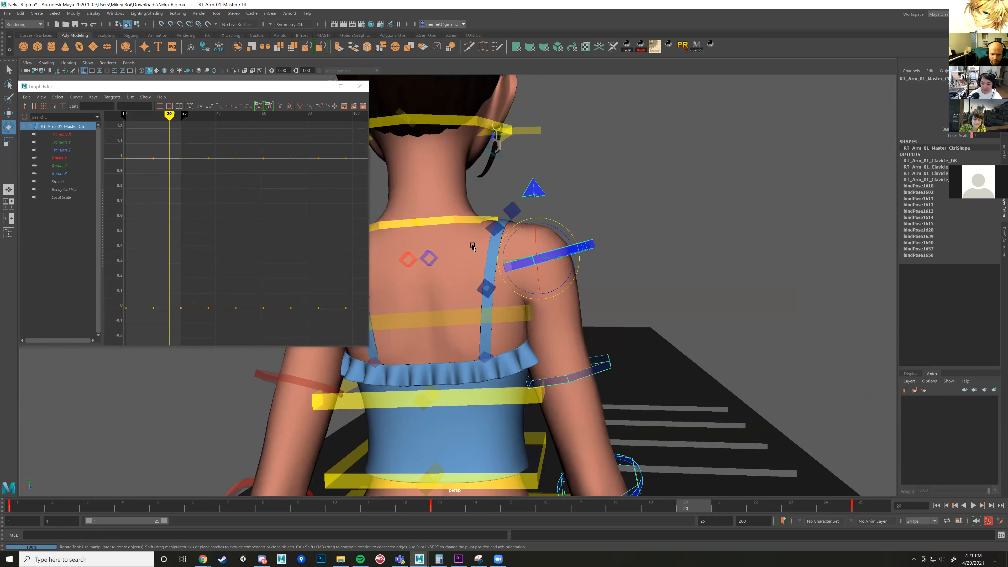
left_click(430, 258)
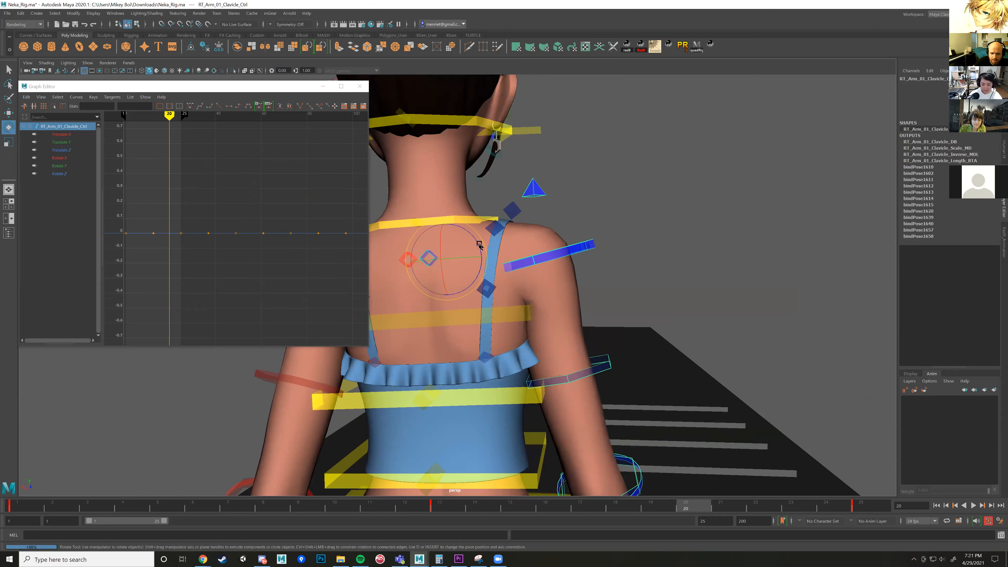
left_click_drag(472, 234, 470, 234)
left_click_drag(715, 235, 611, 239, "alt")
middle_click_drag(378, 250, 490, 241, "alt")
left_click_drag(489, 242, 537, 210, "alt")
key("s")
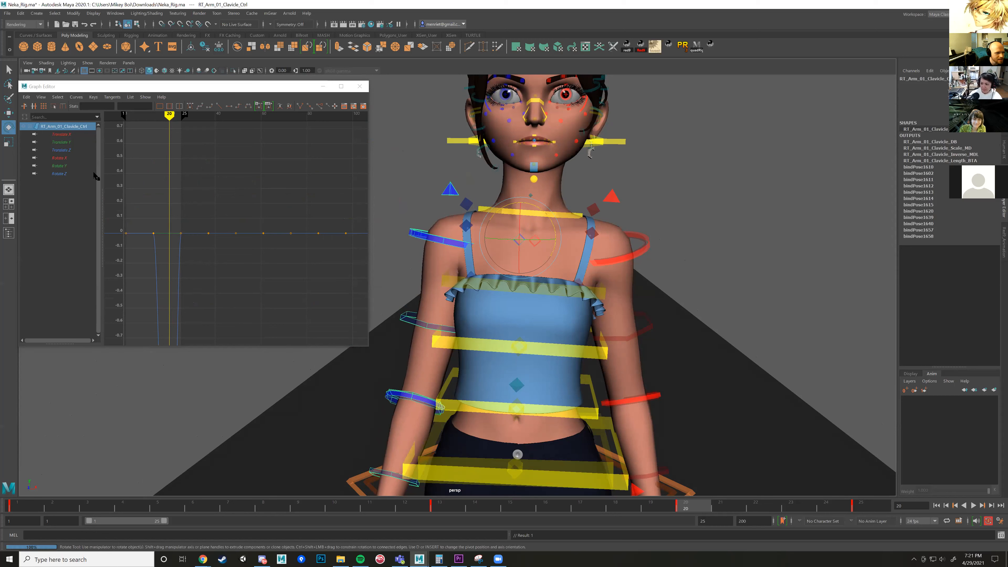
Delete all Rotate Z keys of the right clavicle control in the Graph Editor.
key("f")
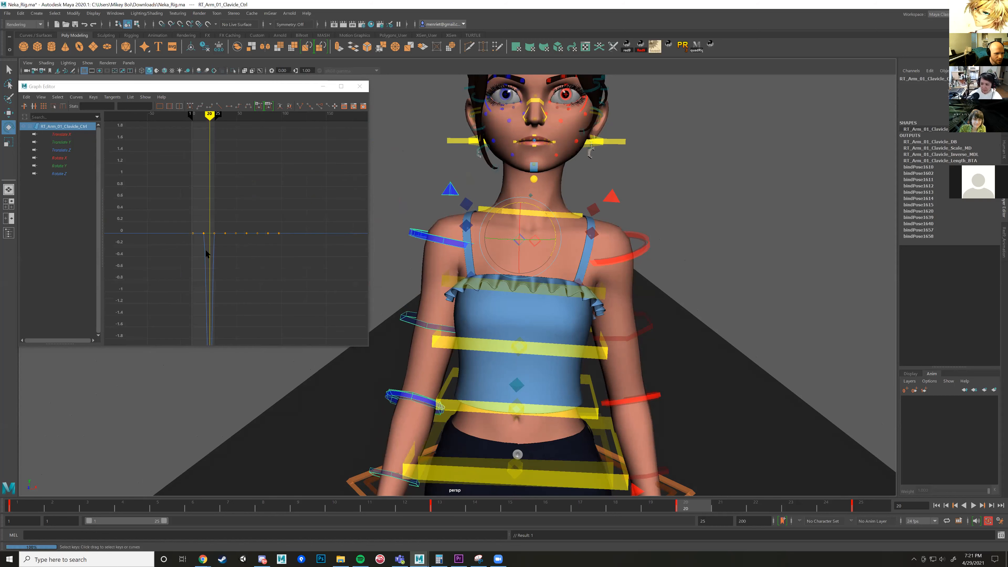
left_click(60, 174)
left_click_drag(189, 146, 296, 173)
key("w")
left_click_drag(180, 292, 244, 328)
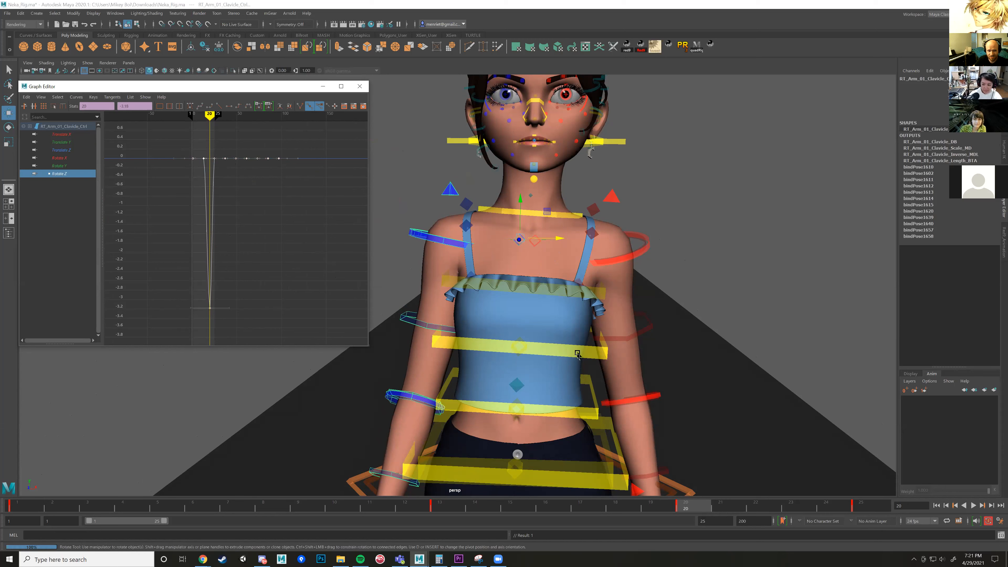
key("Delete")
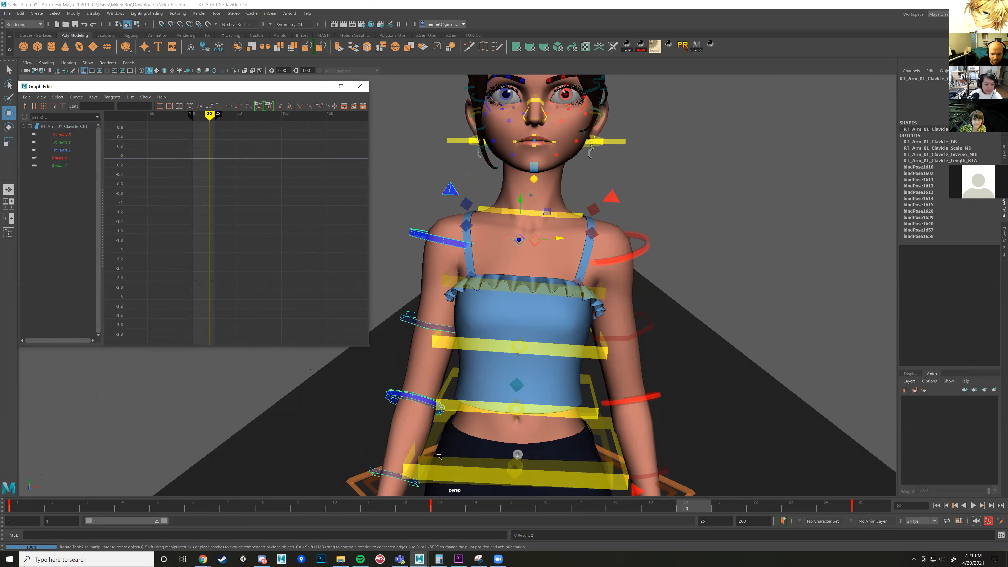
Key the right clavicle control at frame 1 and rotate it slightly at frame 20.
left_click(22, 507)
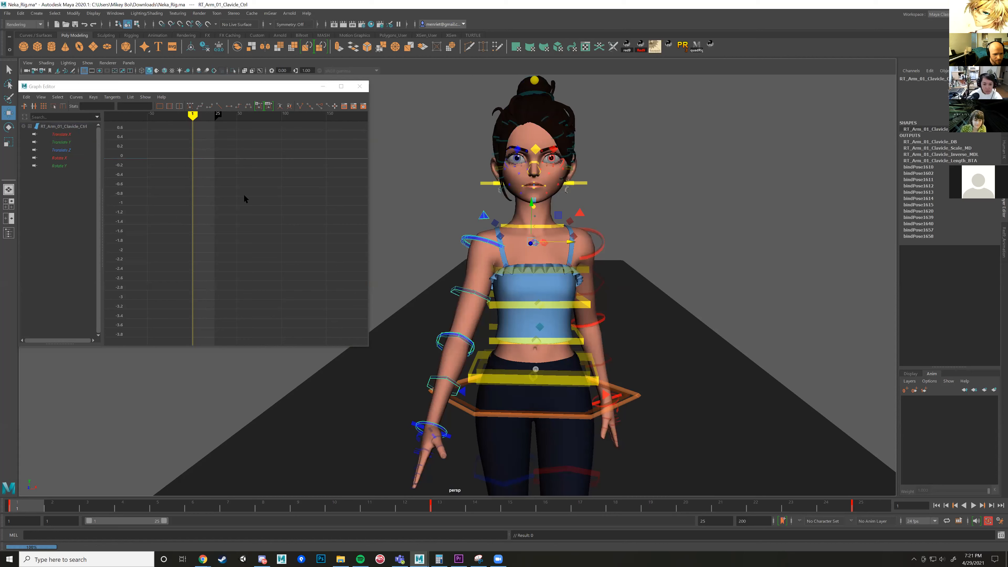
key("s")
left_click(445, 505)
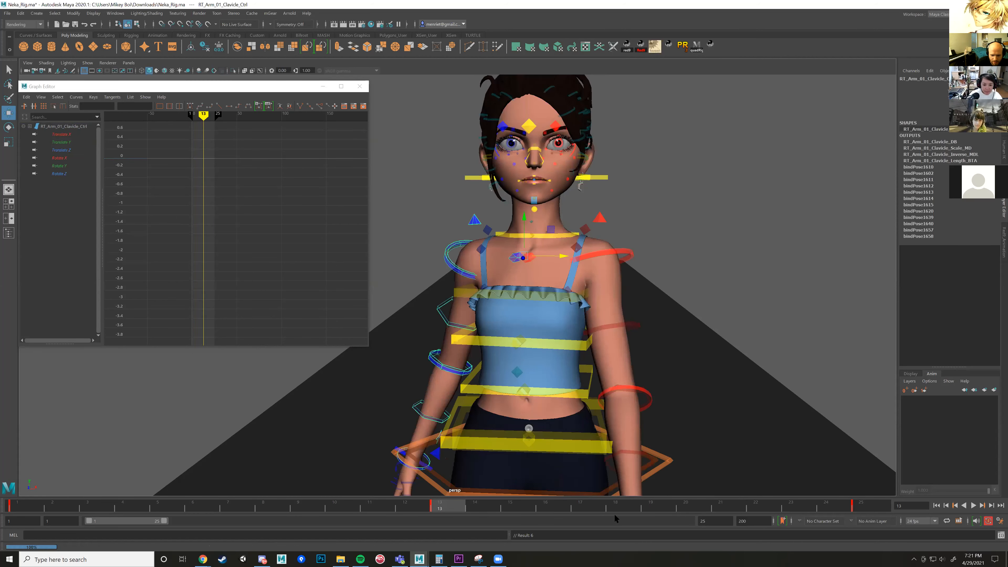
left_click(684, 507)
key("e")
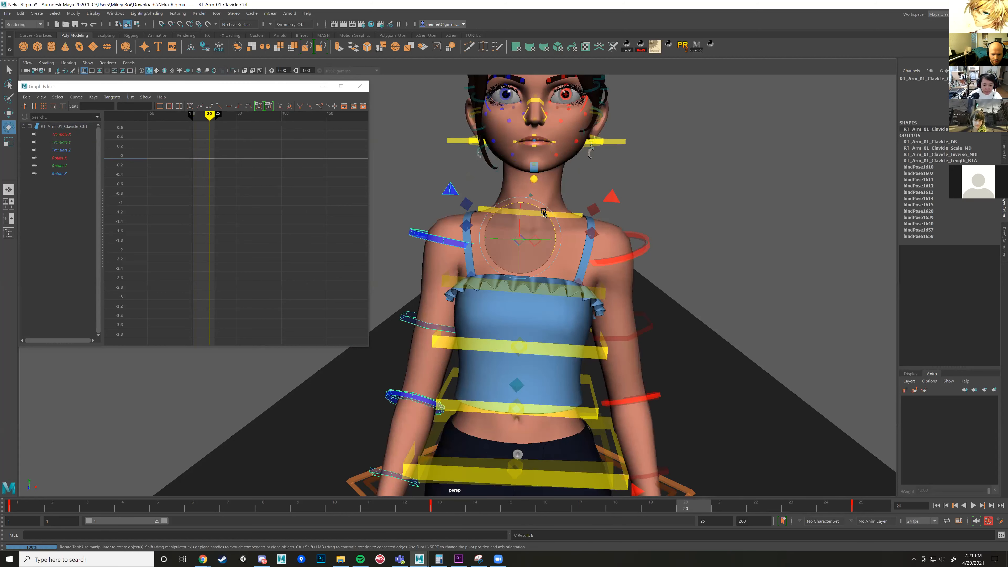
left_click_drag(540, 202, 539, 202)
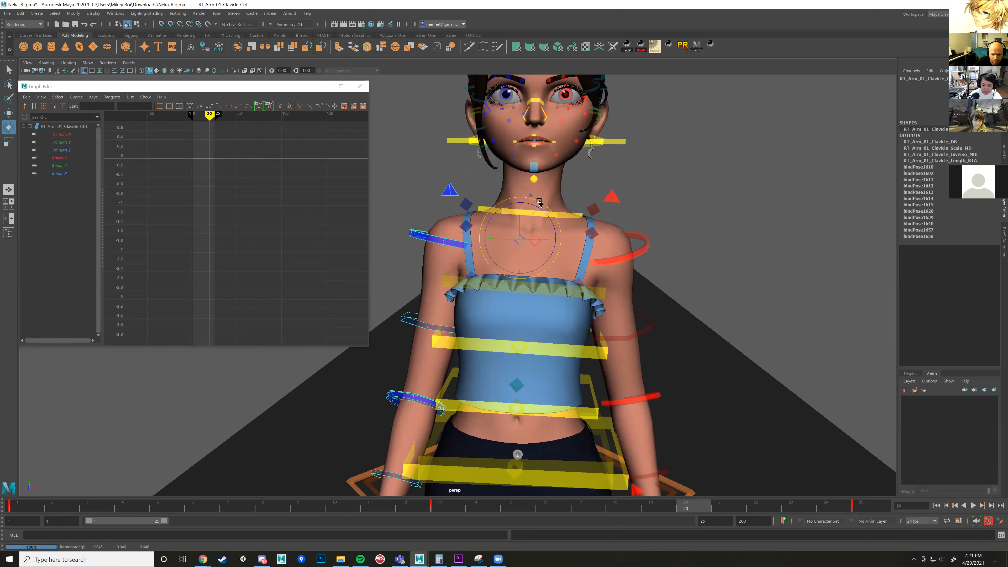
Rotate the right clavicle control slightly at frame 25, copy that key to frame 1 and play the result.
key("period")
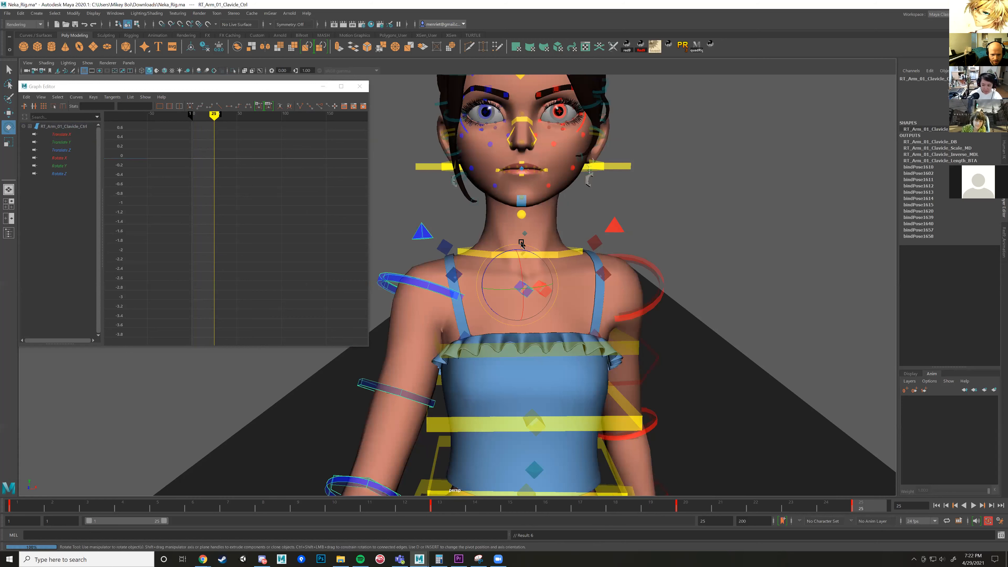
left_click_drag(523, 244, 520, 243)
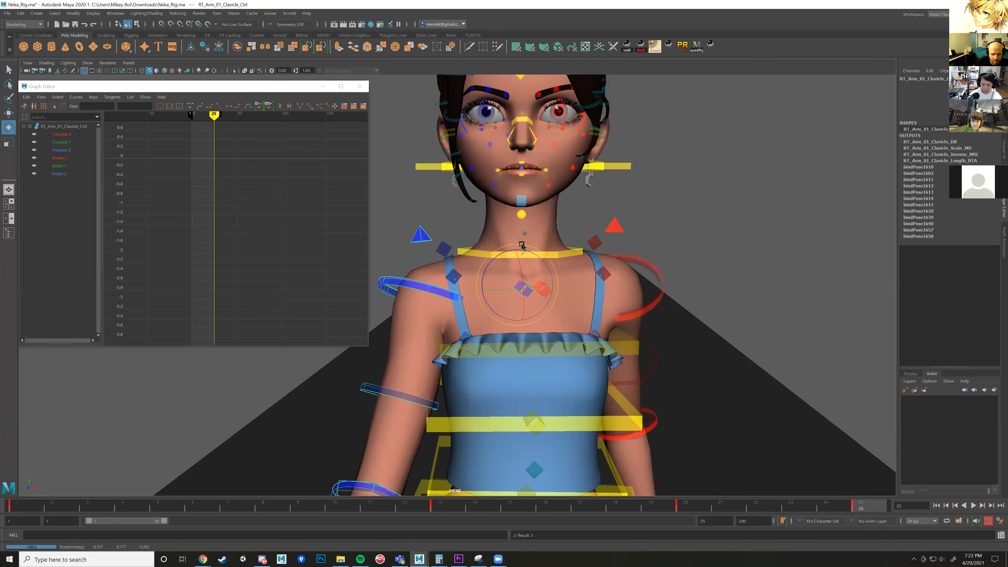
right_click(863, 511)
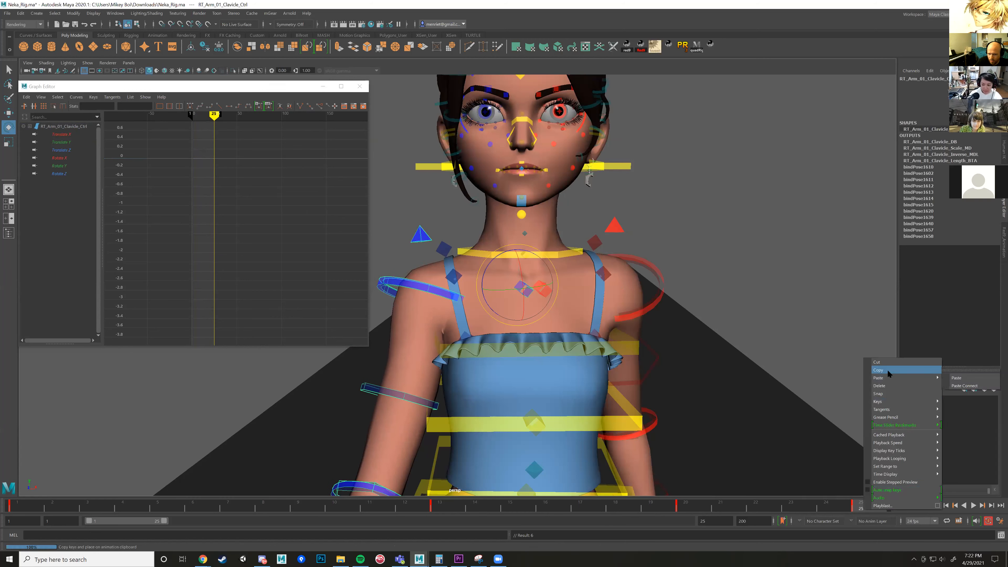
left_click(877, 374)
left_click(11, 511)
right_click(11, 510)
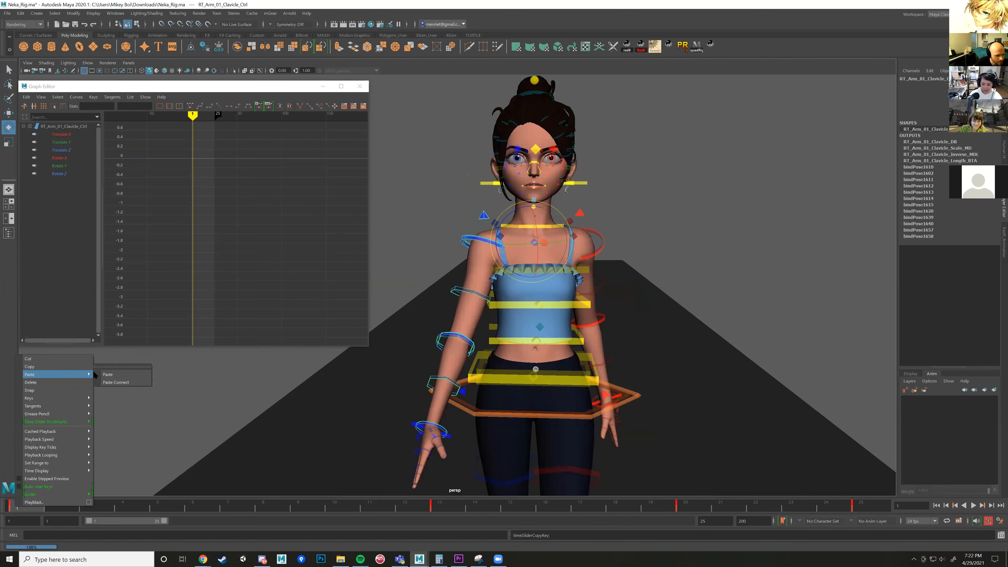
left_click(113, 375)
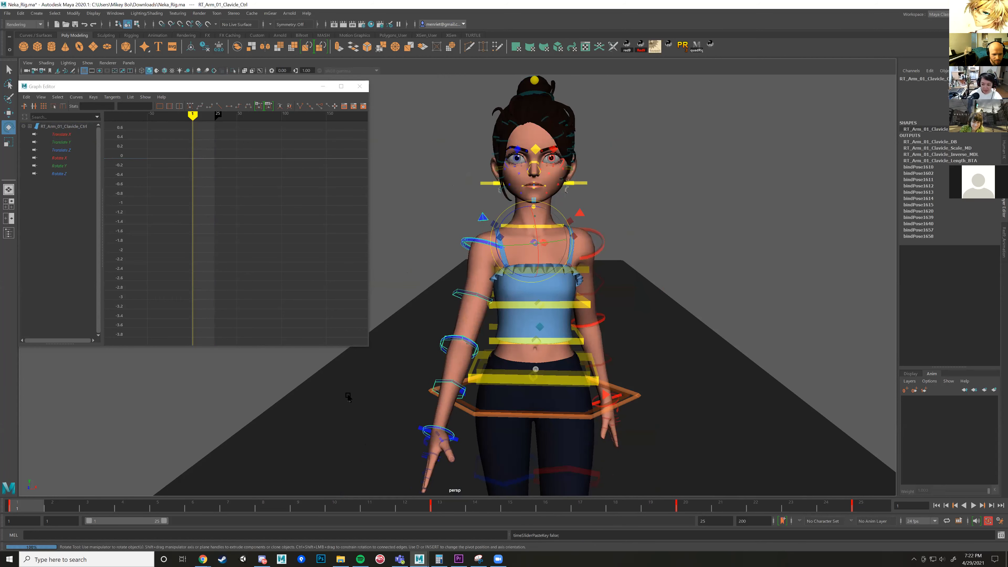
key("alt+v")
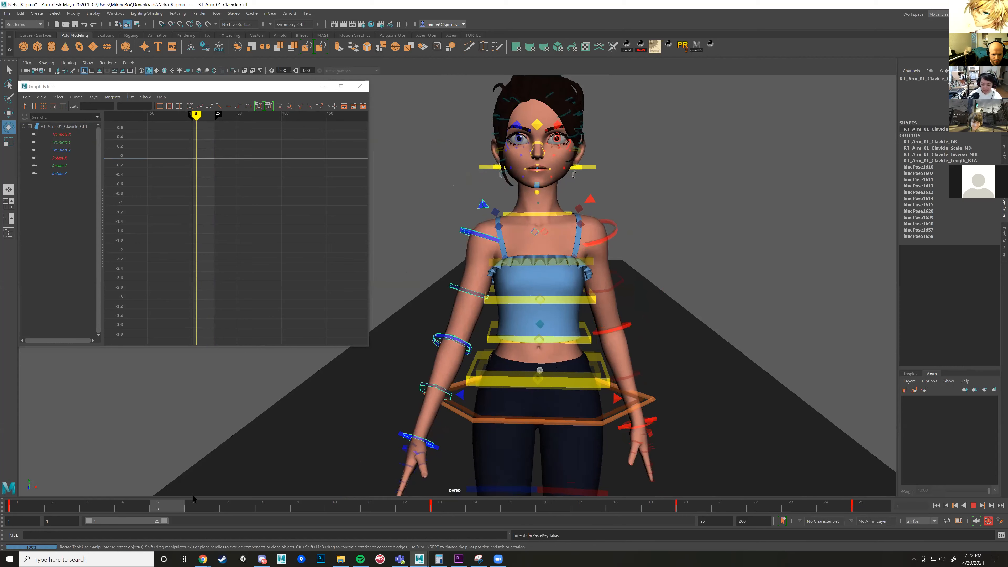
key("alt+v")
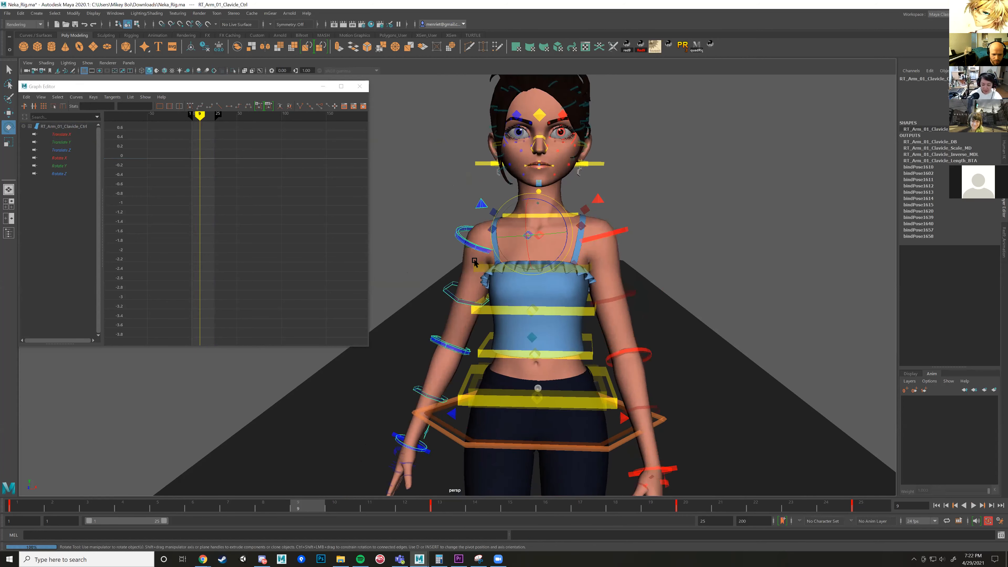
Rotate the right shoulder FK control at frame 7 to bring the arm closer to the body.
left_click(475, 260)
scroll(461, 273, "down", 4)
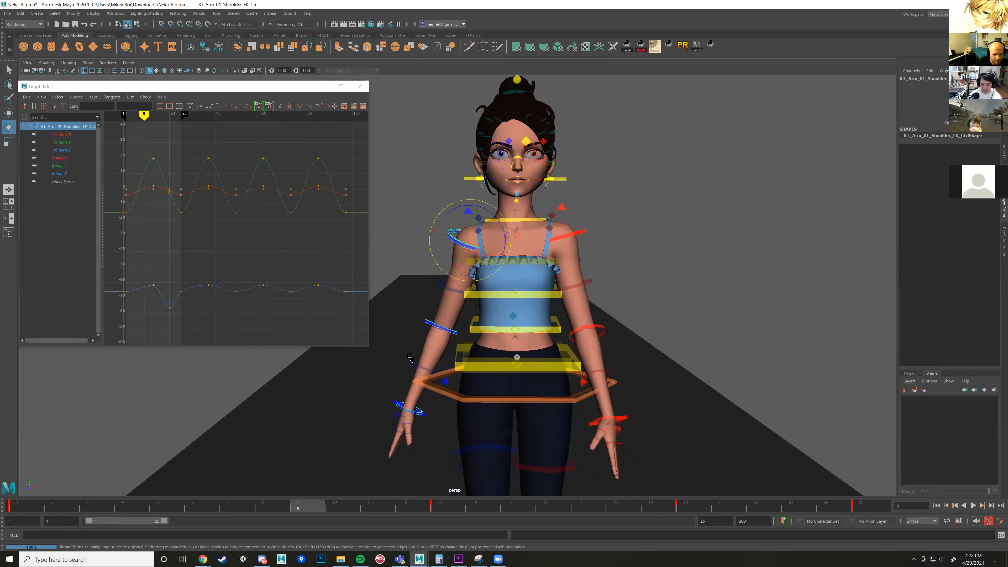
left_click(243, 508)
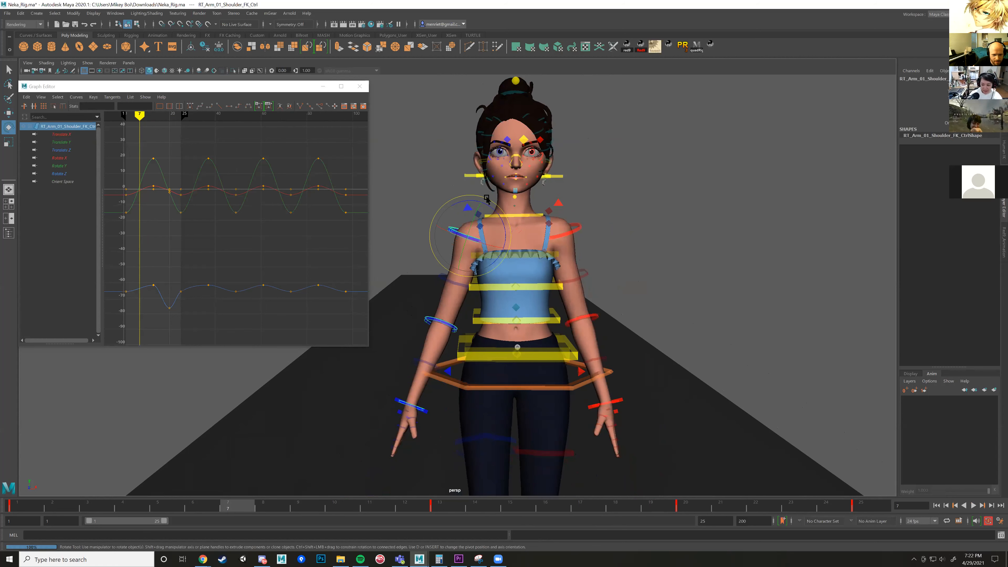
left_click_drag(491, 202, 488, 201)
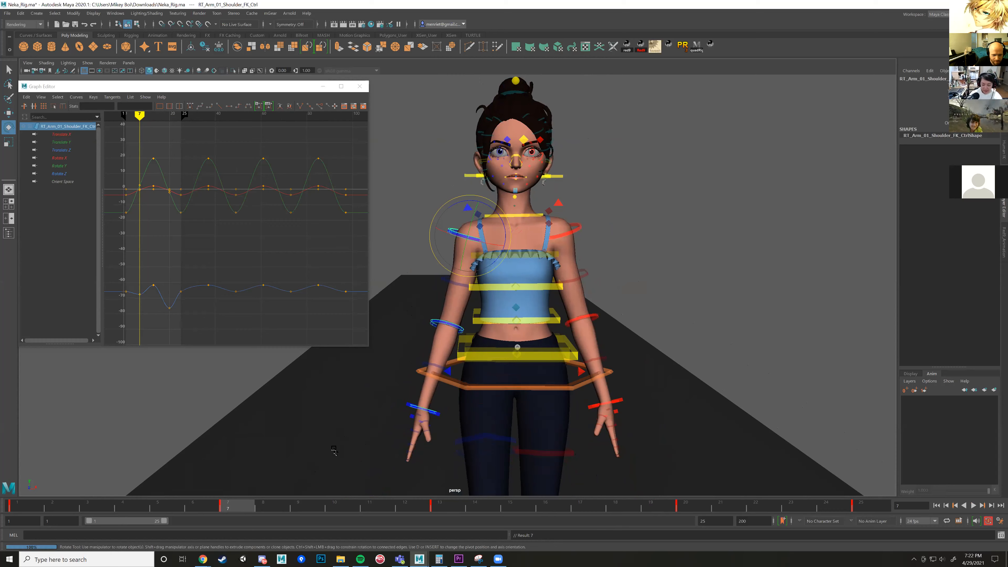
Bend the right elbow FK control to about -29 degrees in Y at frame 7 and play the motion.
left_click_drag(336, 448, 568, 391, "alt")
middle_click_drag(568, 391, 738, 321, "alt")
left_click_drag(738, 322, 448, 246, "alt")
left_click(440, 267)
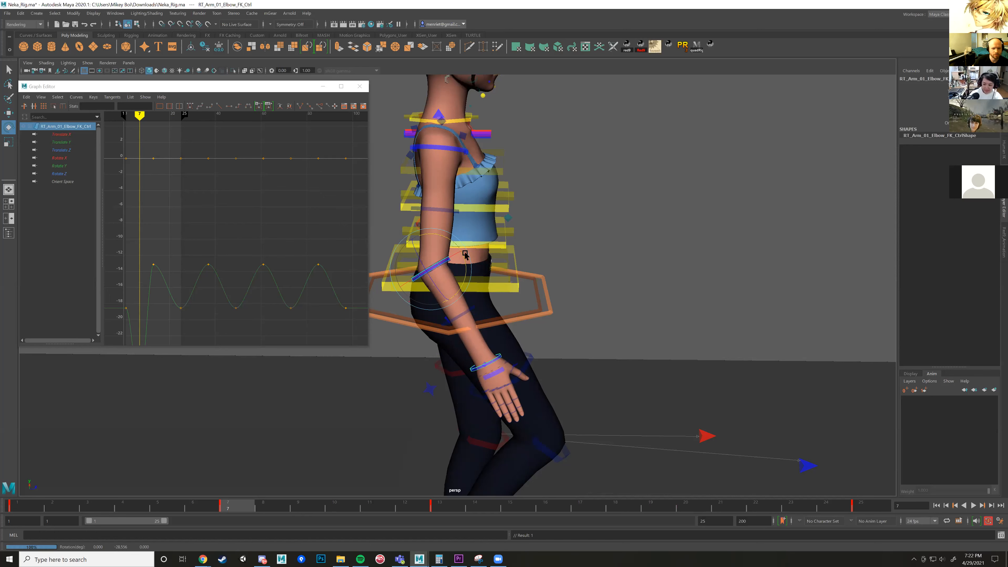
key("alt+v")
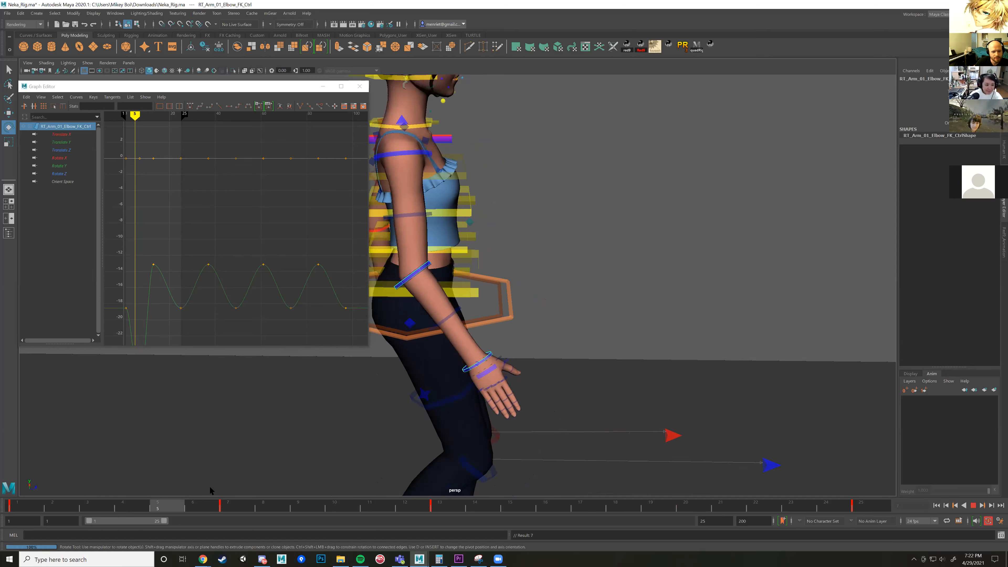
Straighten the right elbow FK control to about -7 degrees in Y at frame 13 and review the arm swing.
mouse_move(350, 499)
left_mouse_down()
mouse_move(476, 503)
mouse_move(194, 475)
mouse_move(477, 496)
mouse_move(455, 497)
left_mouse_up()
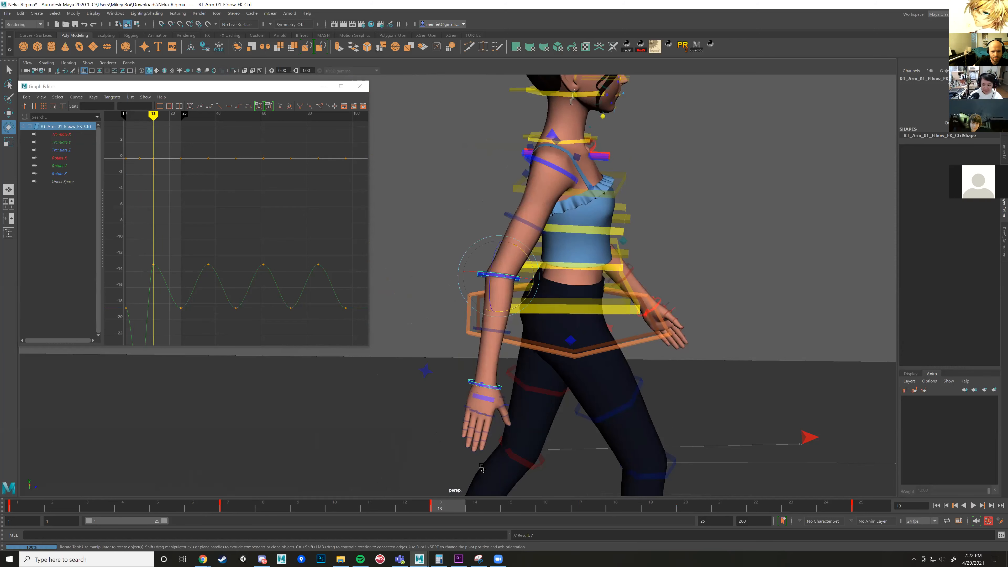
left_click(560, 171, "shift")
key("alt+v")
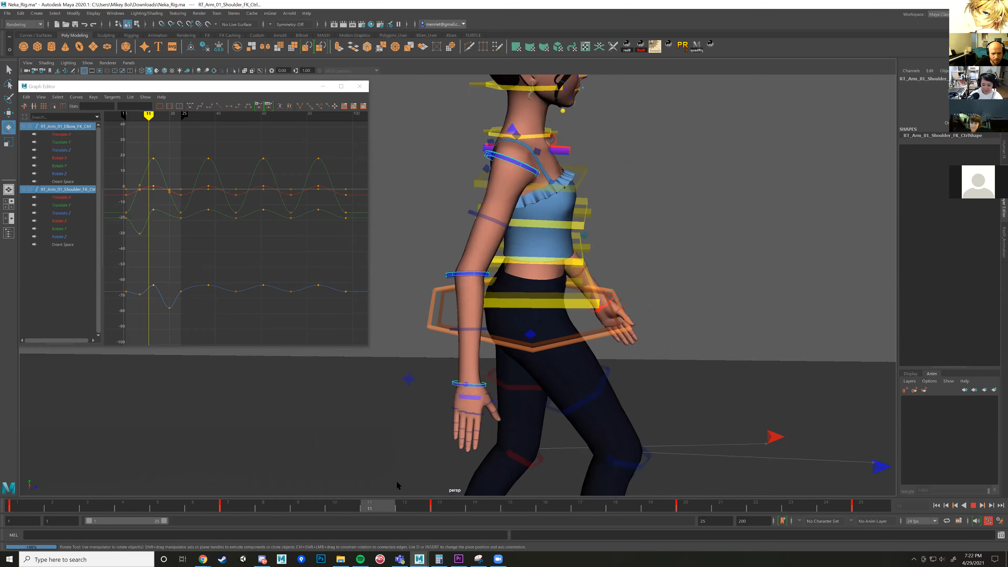
key("alt+v")
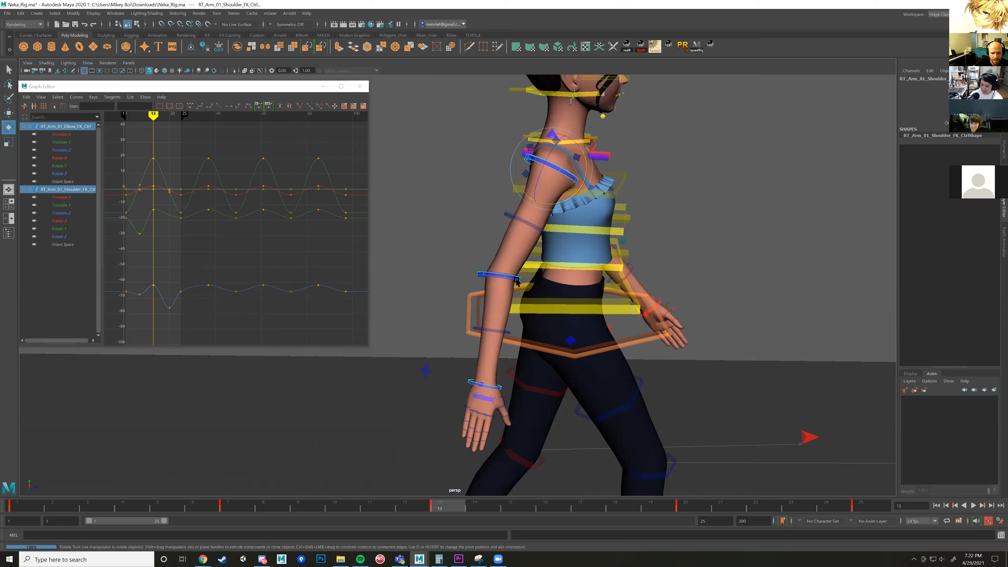
left_click(520, 278)
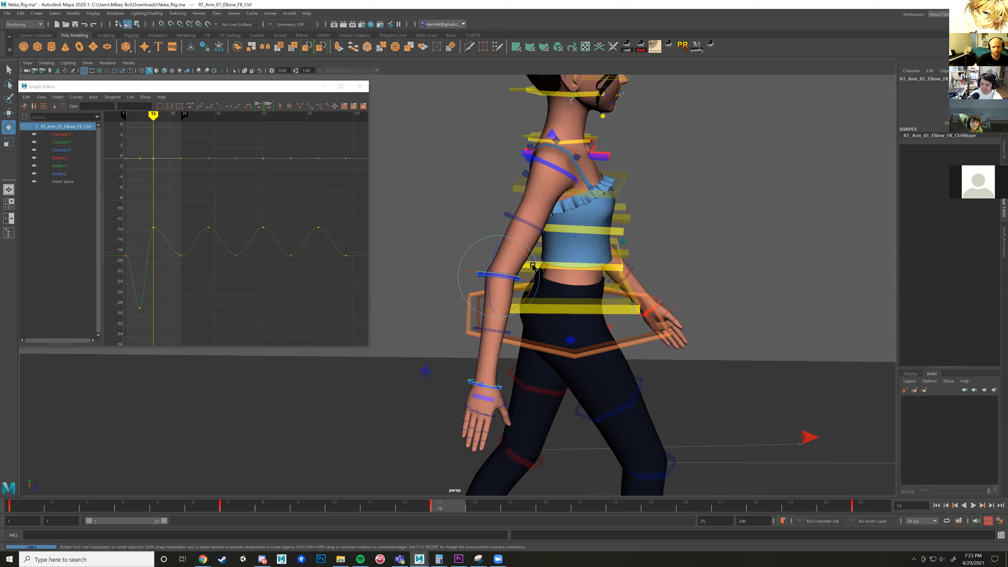
left_click_drag(530, 266, 531, 269)
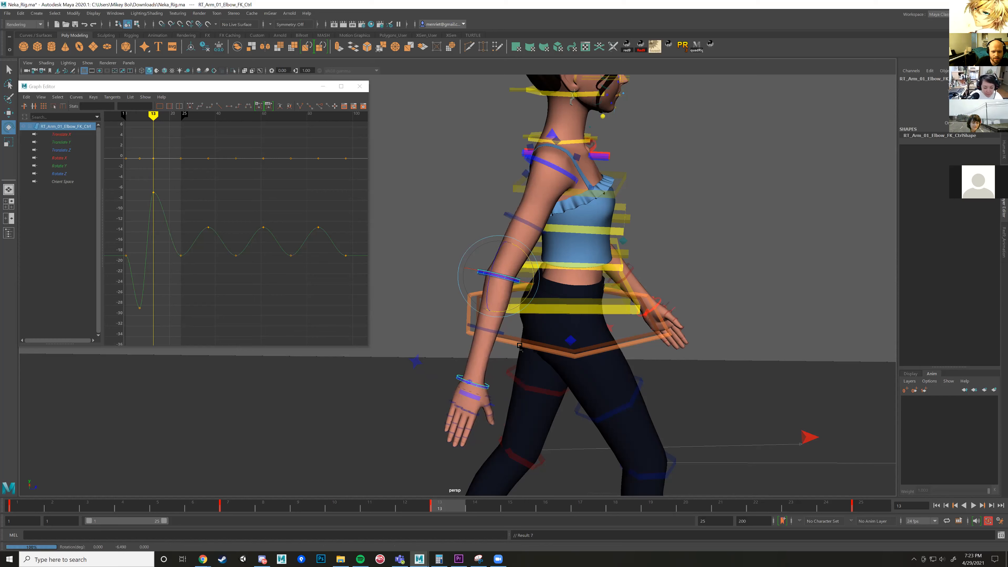
key("alt+v")
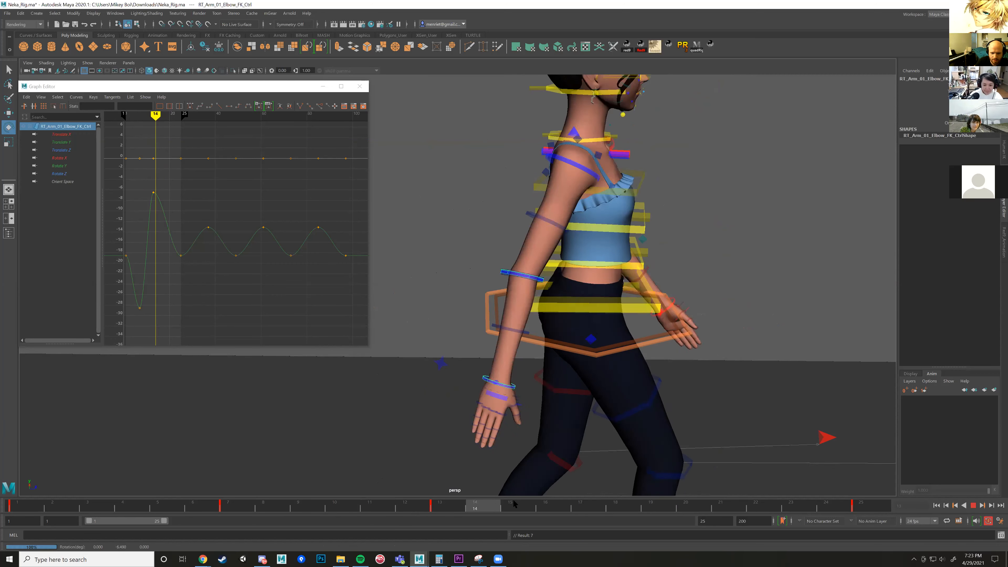
key("alt+v")
Rotate the right wrist FK control backward at frame 16 so the hand drags behind the forearm.
left_click(552, 386)
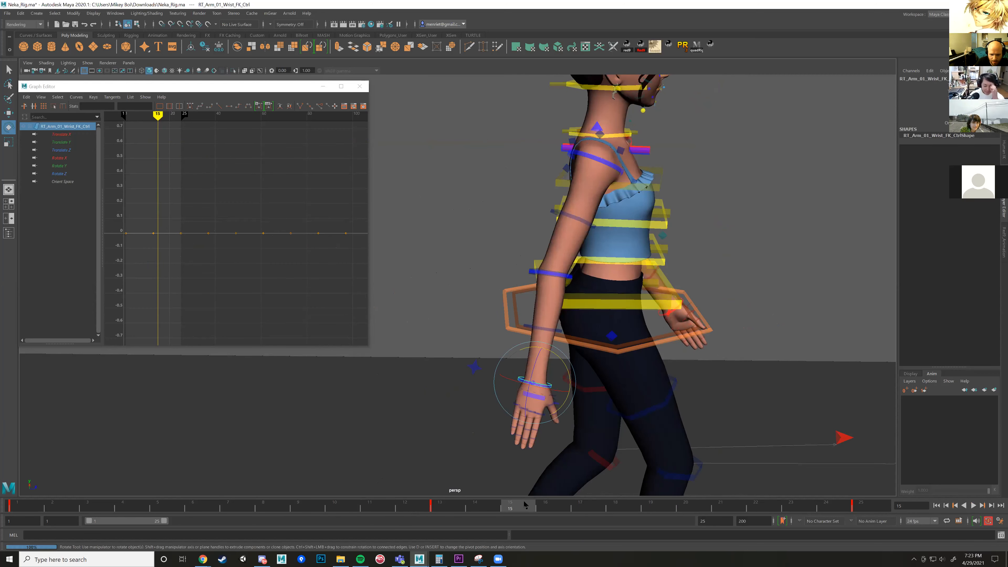
left_click(549, 507)
left_click_drag(606, 360, 590, 365)
key("alt+v")
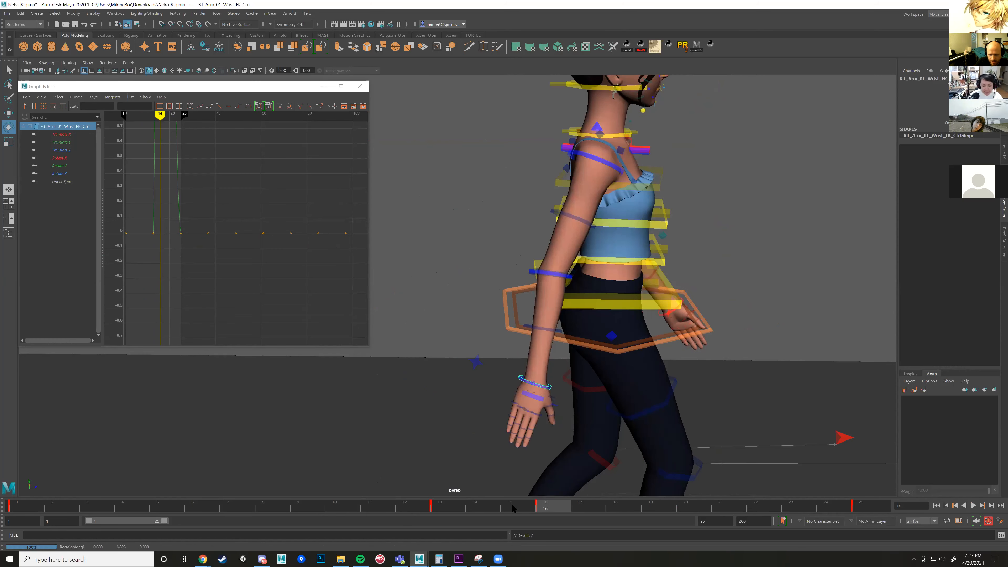
Select all finger controls of the right hand and delete their keys from frame 2 to 25.
left_click(449, 502)
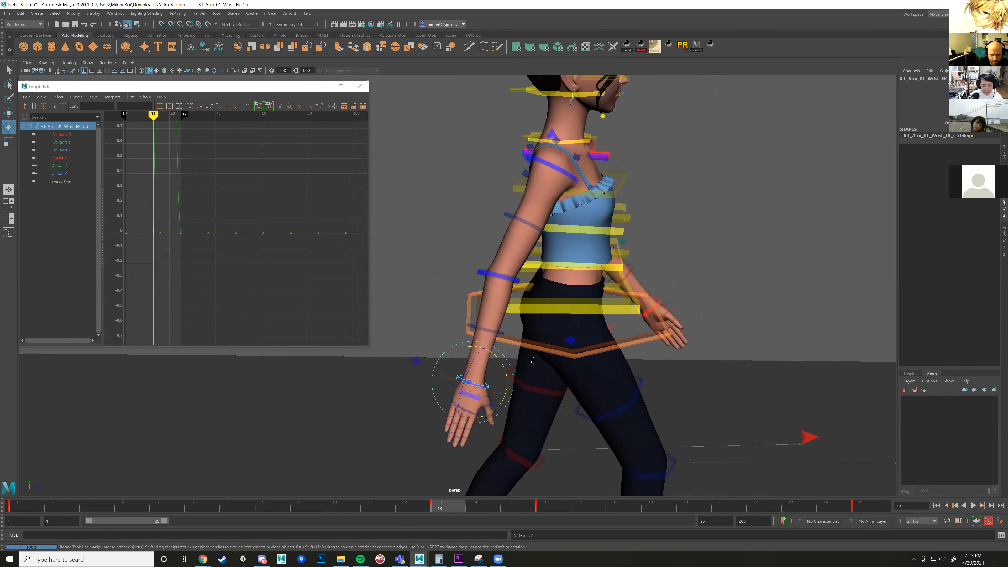
middle_click_drag(468, 385, 472, 284, "alt")
left_click_drag(555, 282, 470, 275, "alt")
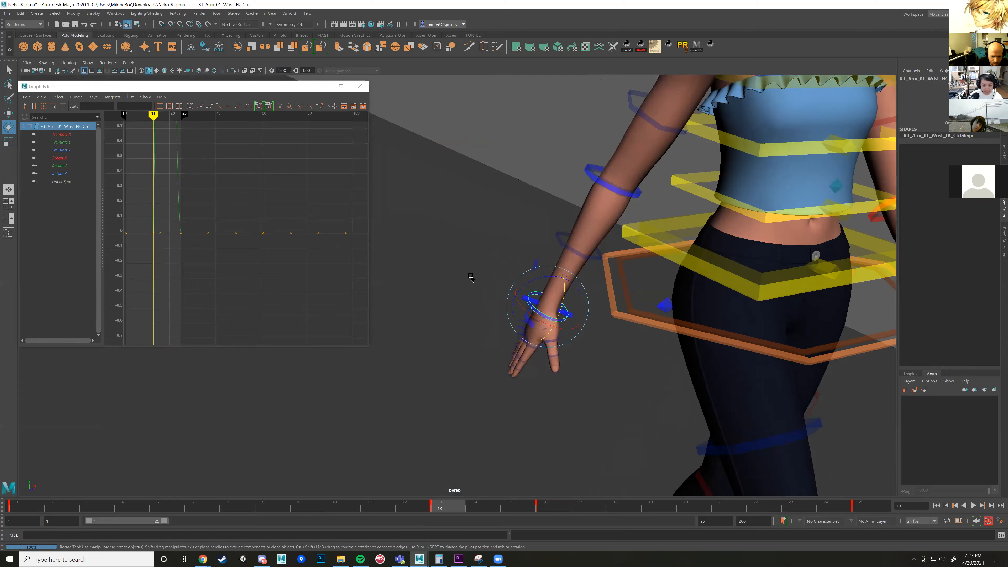
right_click_drag(440, 297, 465, 313, "alt")
left_click_drag(465, 314, 523, 329, "alt")
left_click_drag(409, 242, 551, 322)
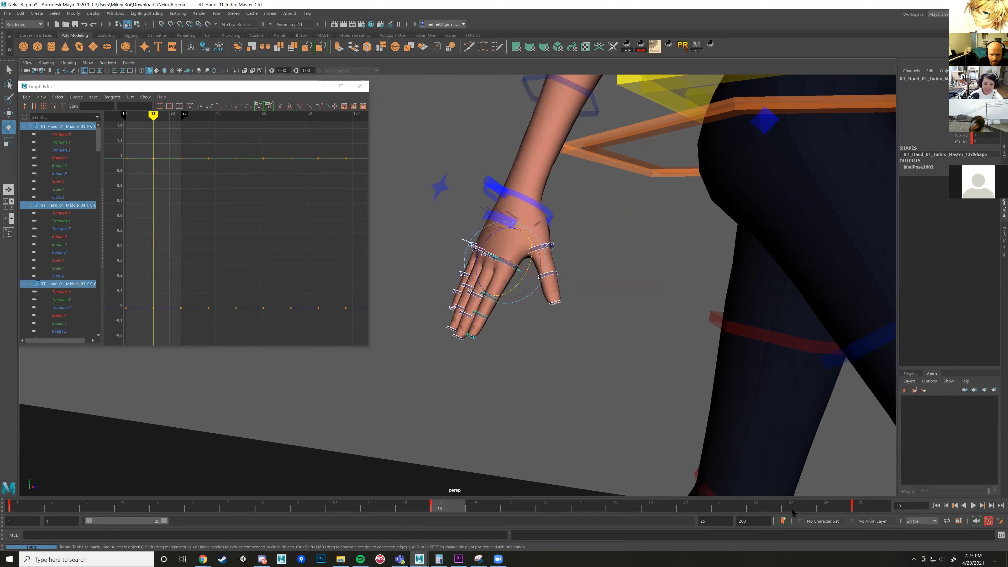
left_click_drag(869, 506, 75, 501, "shift")
right_click_drag(76, 502, 100, 379)
left_click(99, 375)
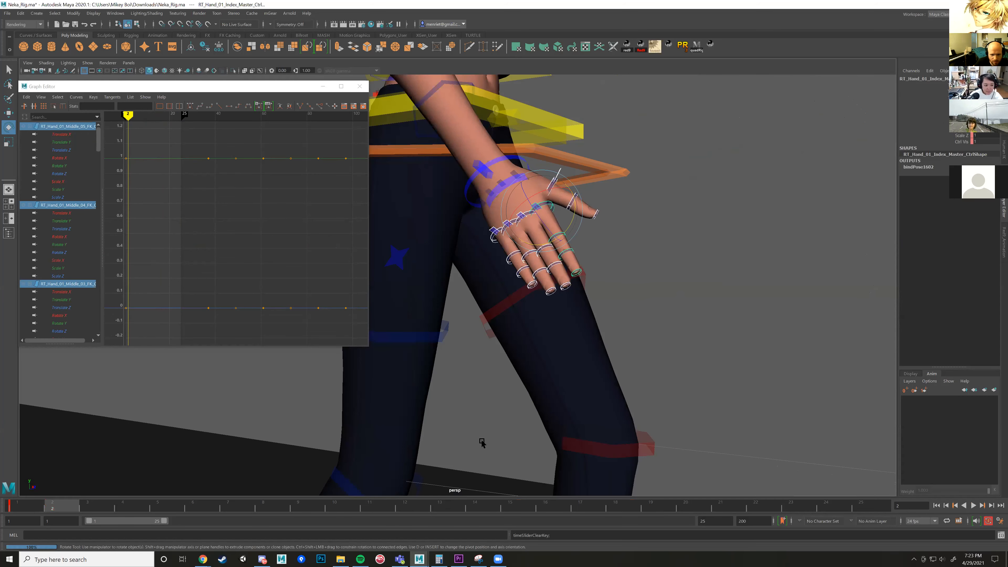
Return to frame 1 and delete the right-hand finger controls' remaining animation keys beyond frame 25.
left_click(20, 503)
left_click_drag(599, 279, 643, 293, "alt")
scroll(643, 293, "up", 2)
key("w")
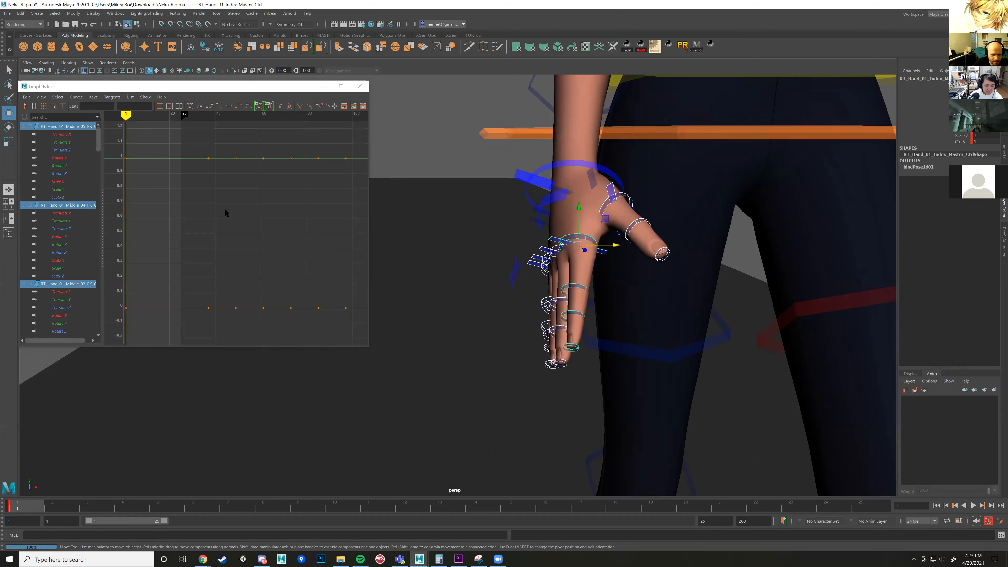
scroll(175, 223, "down", 4)
left_click_drag(221, 198, 304, 276)
key("Delete")
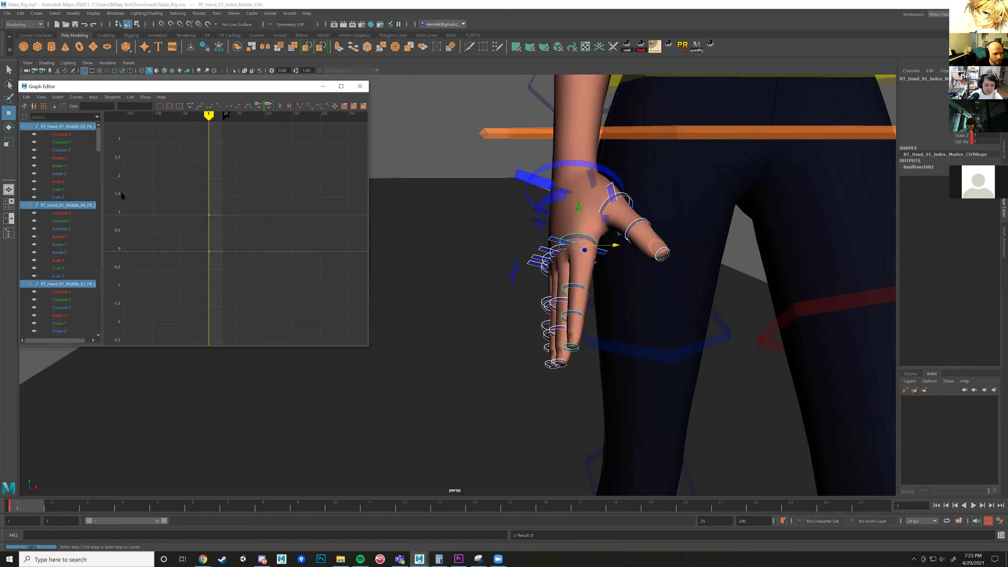
Select the right index finger's FK joint controls and rotate them to bend the finger at frame 1.
left_click_drag(504, 234, 560, 238, "alt")
scroll(562, 239, "up", 2)
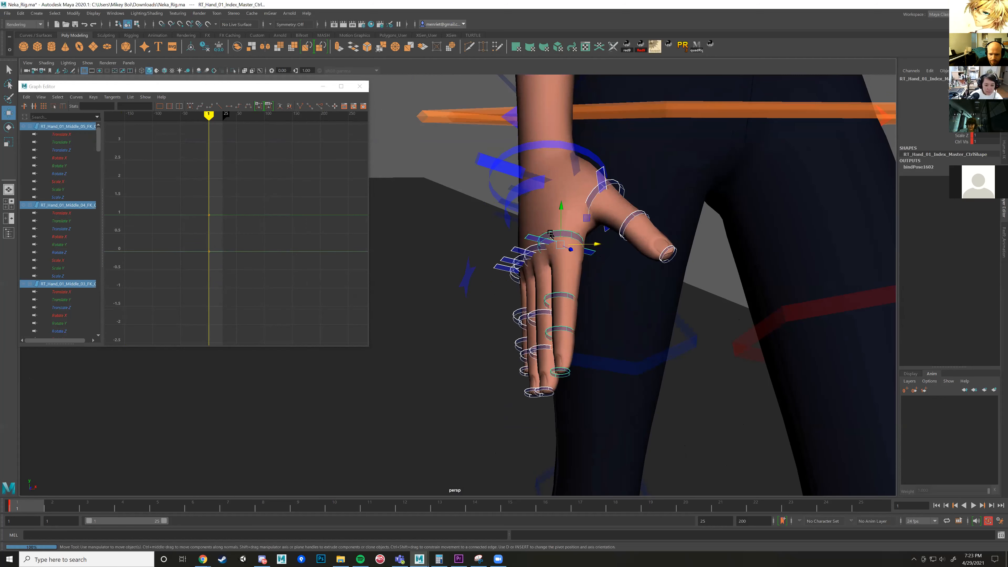
left_click(551, 235)
left_click(559, 306, "shift")
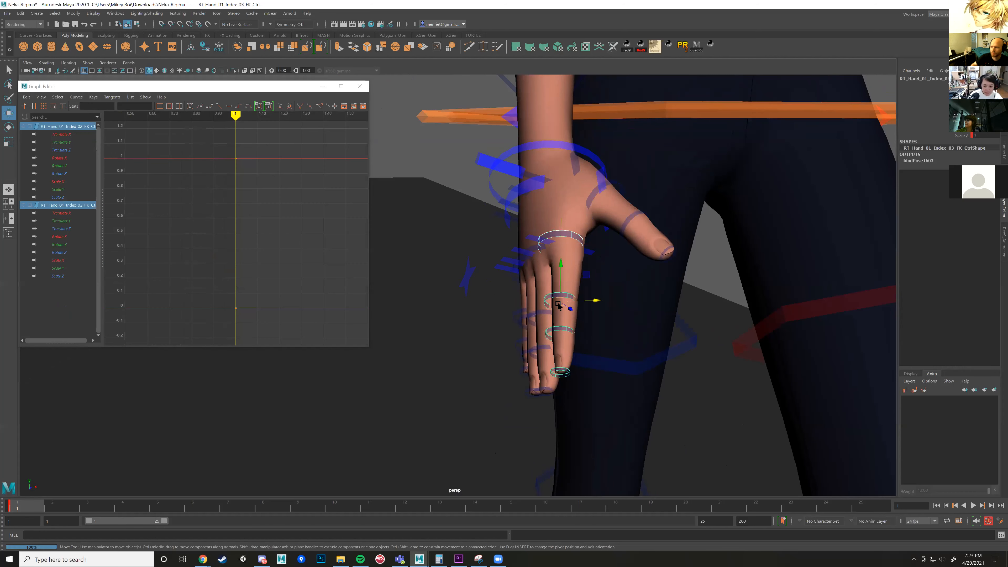
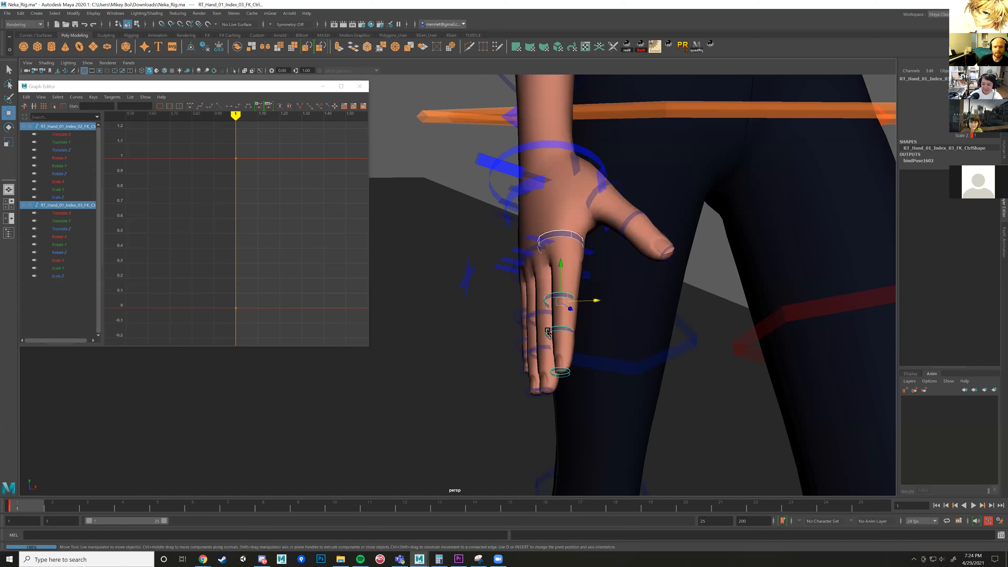
left_click(548, 332, "shift")
key("e")
left_click_drag(540, 357, 551, 352)
left_click(564, 236)
Select the three FK joint controls of the right middle finger and rotate them into a slight curl.
left_click_drag(469, 262, 534, 269, "alt")
key("w")
left_click(516, 249)
left_click(544, 305, "shift")
left_click(572, 337, "shift")
mouse_move(572, 337)
left_mouse_down("alt")
mouse_move(546, 365)
mouse_move(533, 358)
mouse_move(522, 318)
mouse_move(562, 336)
left_mouse_up("alt")
key("e")
Select the right ring finger's three FK joint controls and rotate them so the finger curls toward the palm.
key("w")
left_click(538, 315)
left_click(537, 346, "shift")
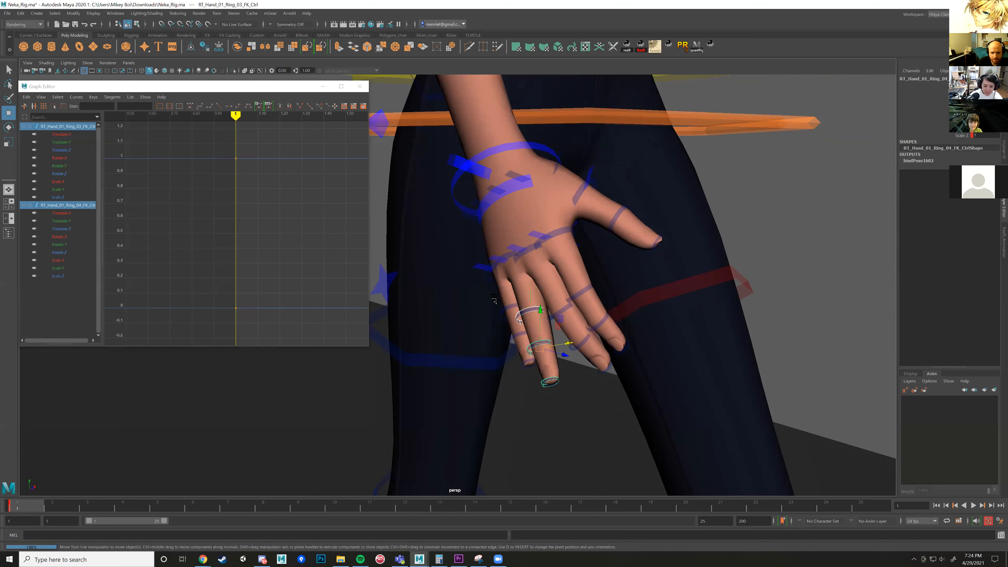
left_click(505, 258, "shift")
key("e")
left_click_drag(510, 284, 581, 293)
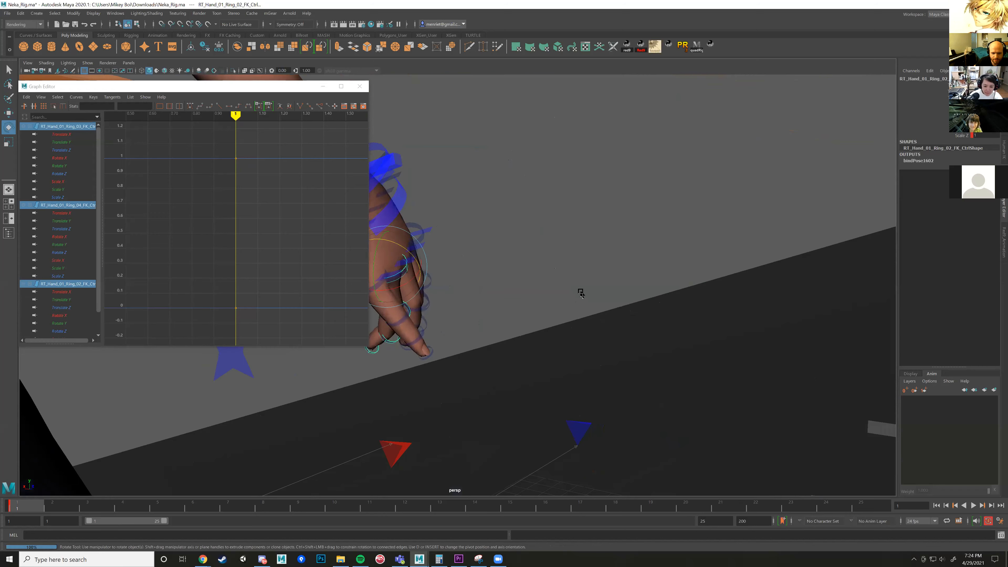
middle_click_drag(433, 296, 520, 315, "alt")
left_click_drag(520, 315, 469, 310, "alt")
Curl the right little finger more strongly than the others by rotating its three FK joint controls.
key("w")
left_click(467, 301)
left_click(507, 337, "shift")
left_click(536, 359, "shift")
key("e")
left_click_drag(538, 359, 545, 347)
Rotate the right thumb's joint and base FK controls to give the thumb a relaxed pose.
left_click_drag(550, 334, 513, 250, "alt")
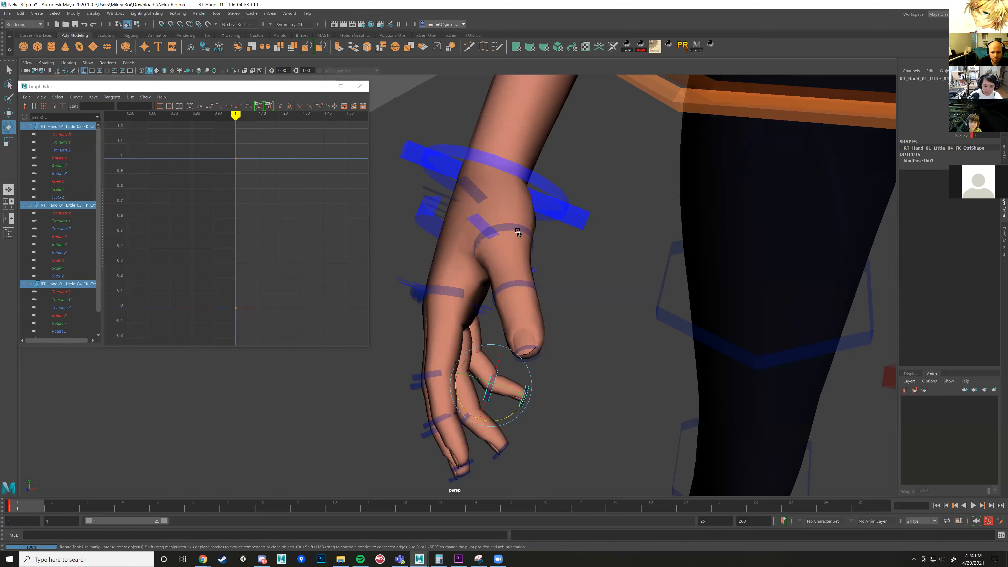
left_click(517, 288)
left_click(523, 285, "shift")
left_click_drag(502, 295, 513, 230)
left_click(534, 198)
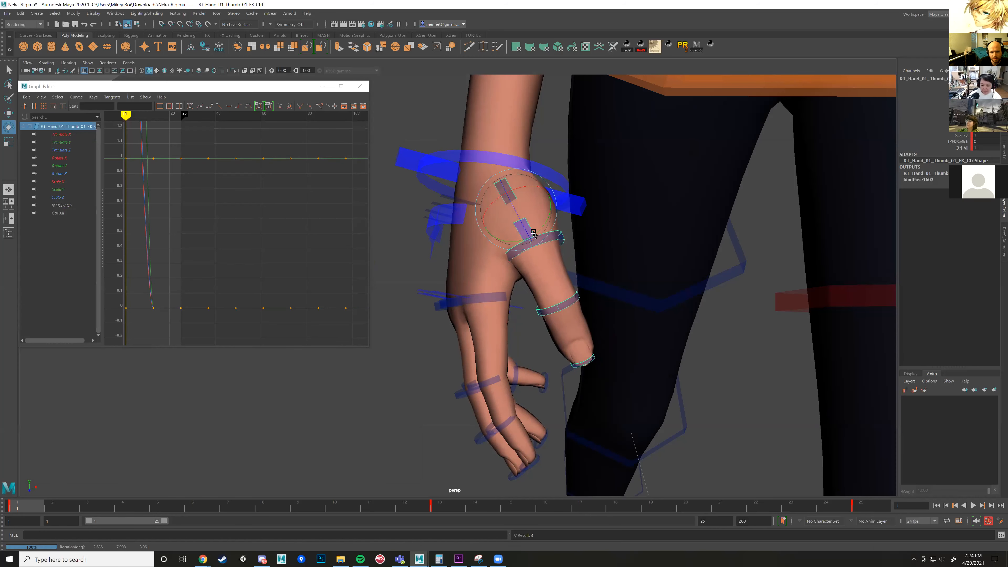
left_click_drag(545, 270, 468, 278, "alt")
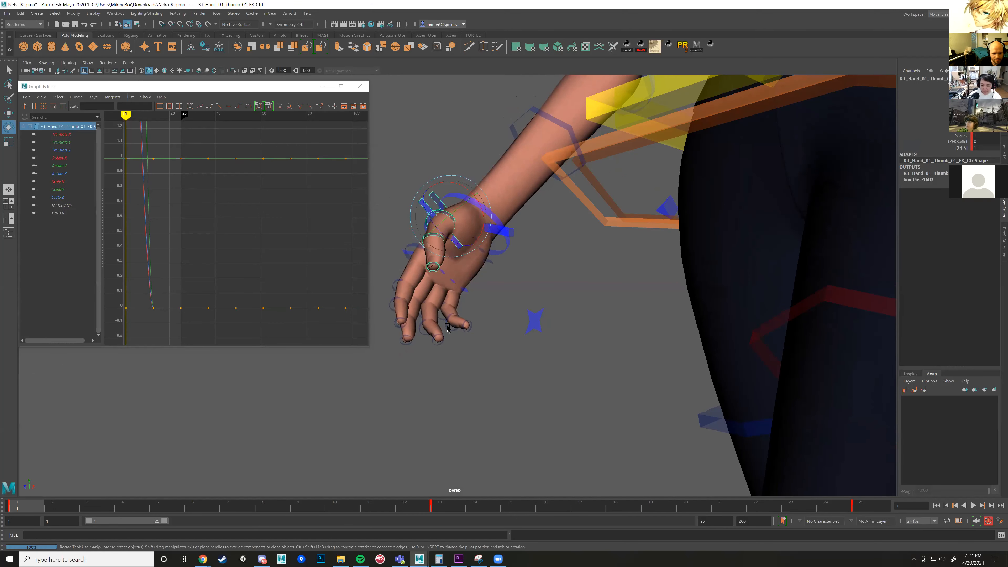
Select all right-hand and finger controls except the wrist and delete their keys from frame 13 to 25.
left_click(448, 328)
left_click_drag(466, 341, 437, 245)
key("w")
key("f")
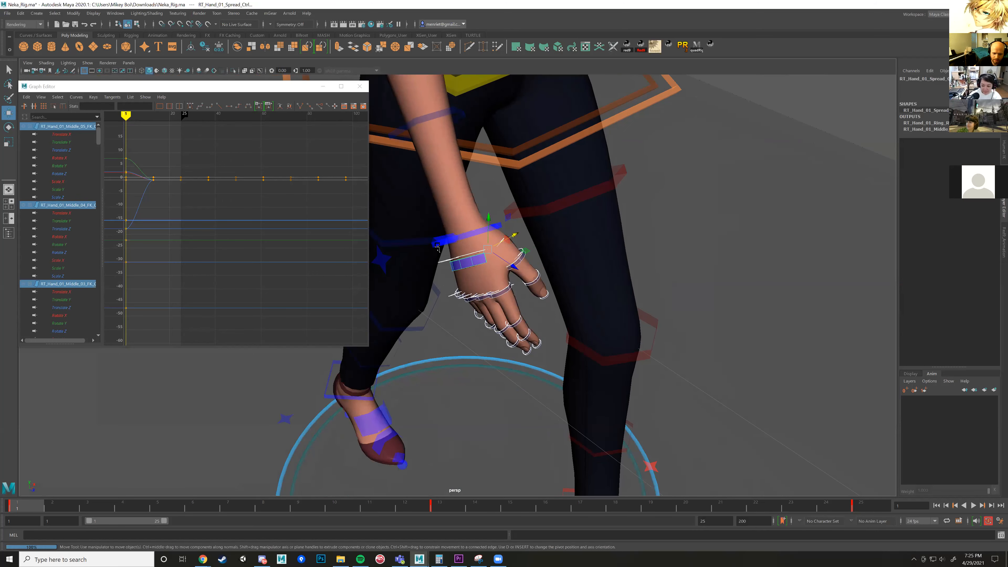
left_click_drag(517, 334, 451, 372)
left_click_drag(387, 281, 494, 436)
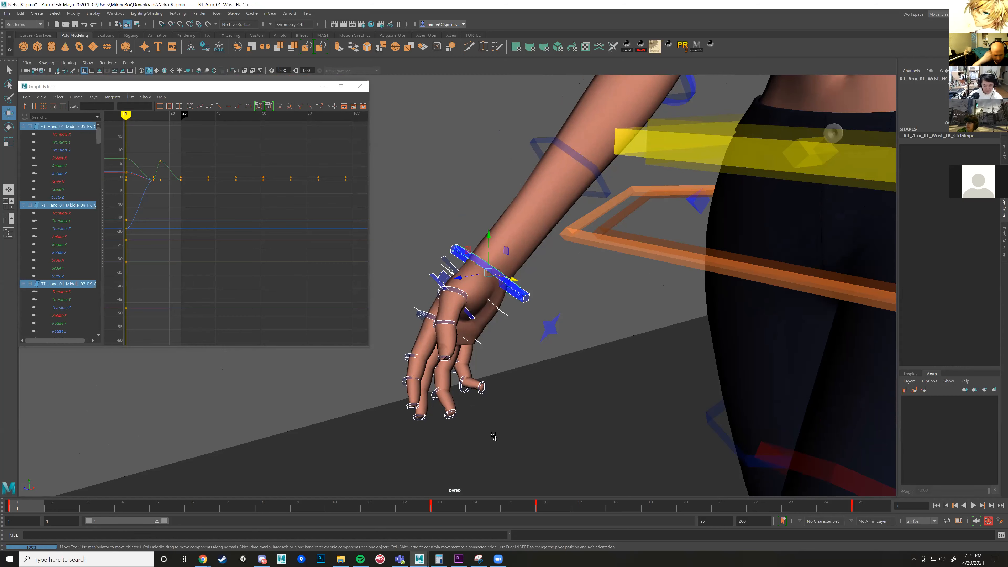
mouse_move(495, 279)
left_mouse_down("alt")
mouse_move(529, 290)
mouse_move(528, 253)
mouse_move(530, 279)
mouse_move(492, 274)
left_mouse_up("alt")
left_click(532, 250, "ctrl")
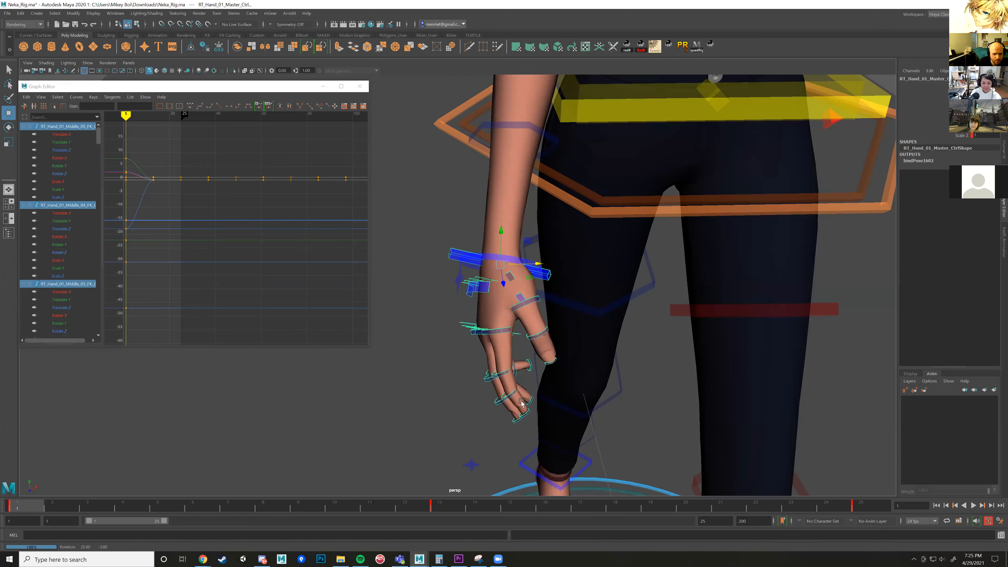
left_click_drag(442, 506, 854, 507, "shift")
right_click(857, 508)
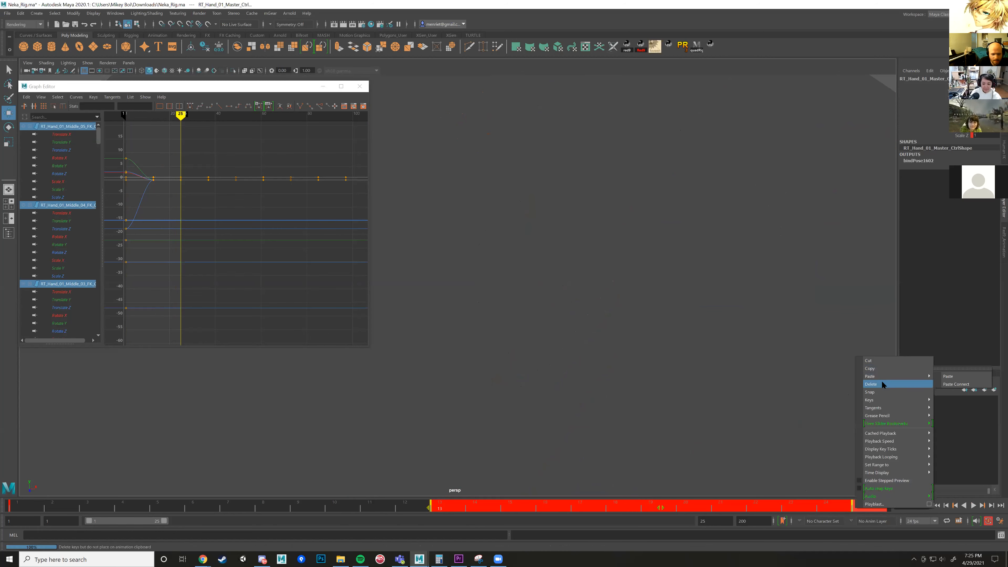
left_click(873, 384)
Delete the selected hand controls' keys beyond frame 25 and play the walk cycle to review the hand.
key("a")
scroll(231, 217, "up", 3)
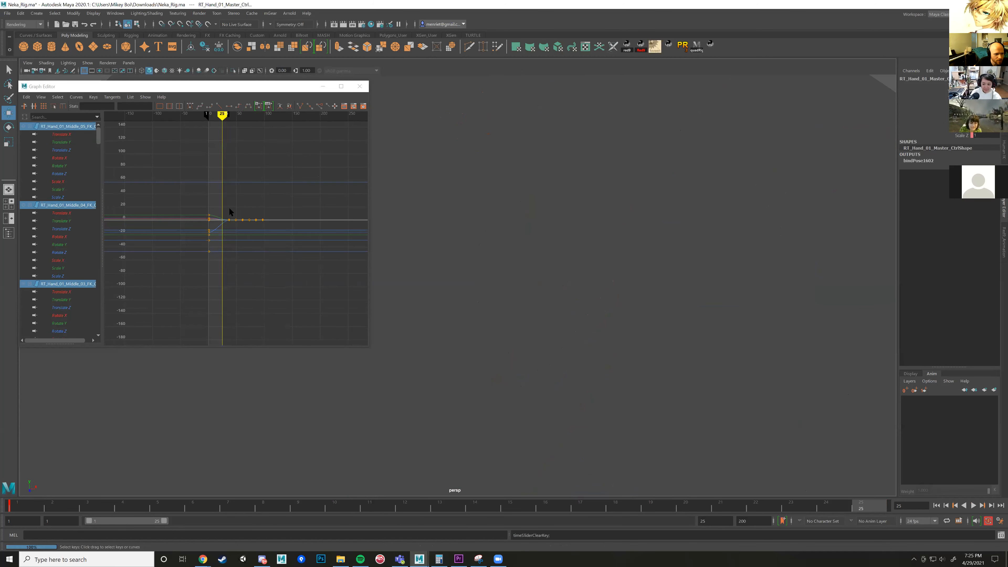
left_click_drag(228, 206, 305, 253)
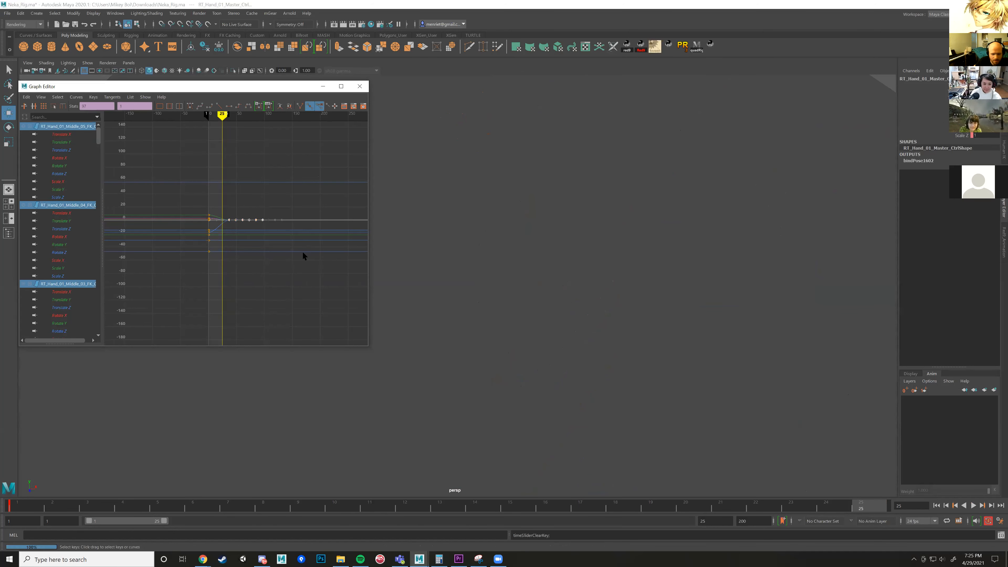
key("Delete")
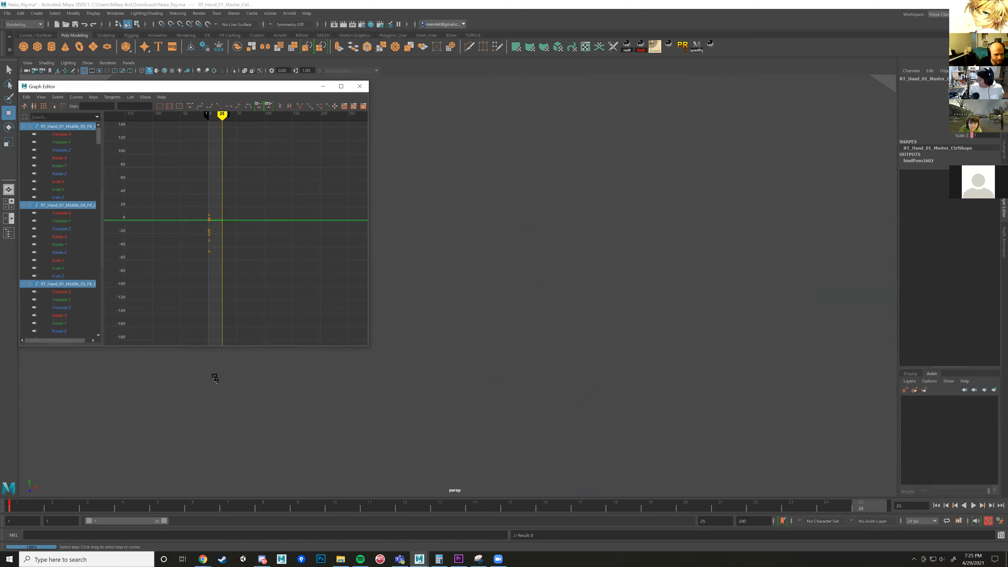
key("alt+v")
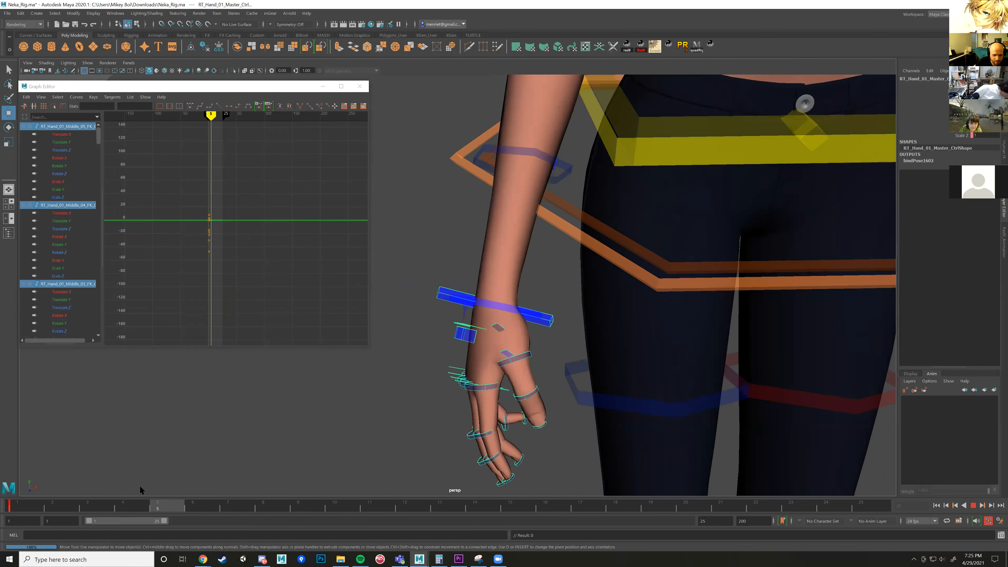
key("alt+v")
Select the right finger FK joint controls and rotate them into a tighter curl at frame 3.
left_click_drag(391, 415, 229, 480, "alt")
scroll(475, 404, "down", 2)
scroll(433, 327, "up", 2)
scroll(440, 357, "up", 3)
key("e")
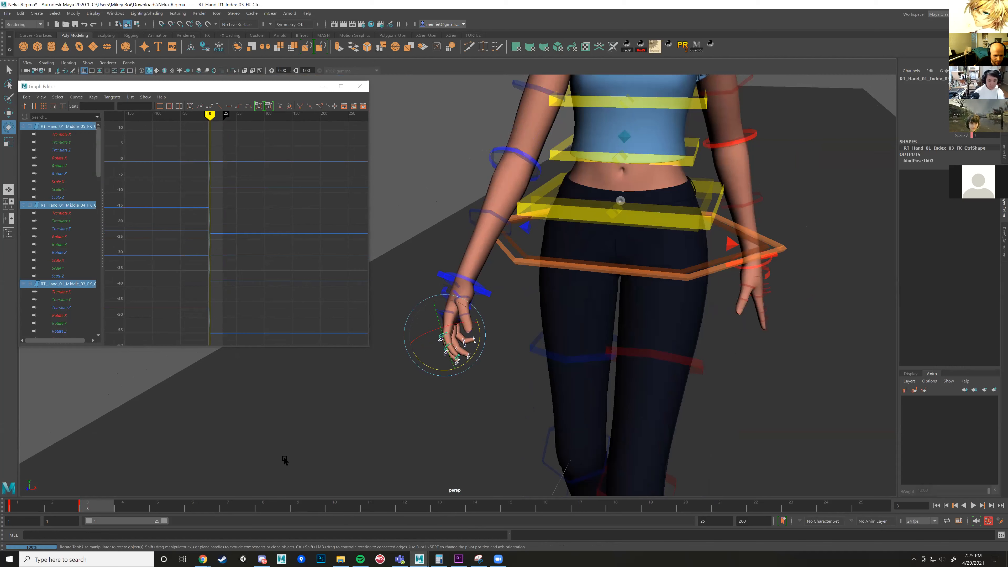
Try to move the finger keys from frame 3 to frame 1 by cutting and pasting them, and undo the attempt.
right_click(92, 512)
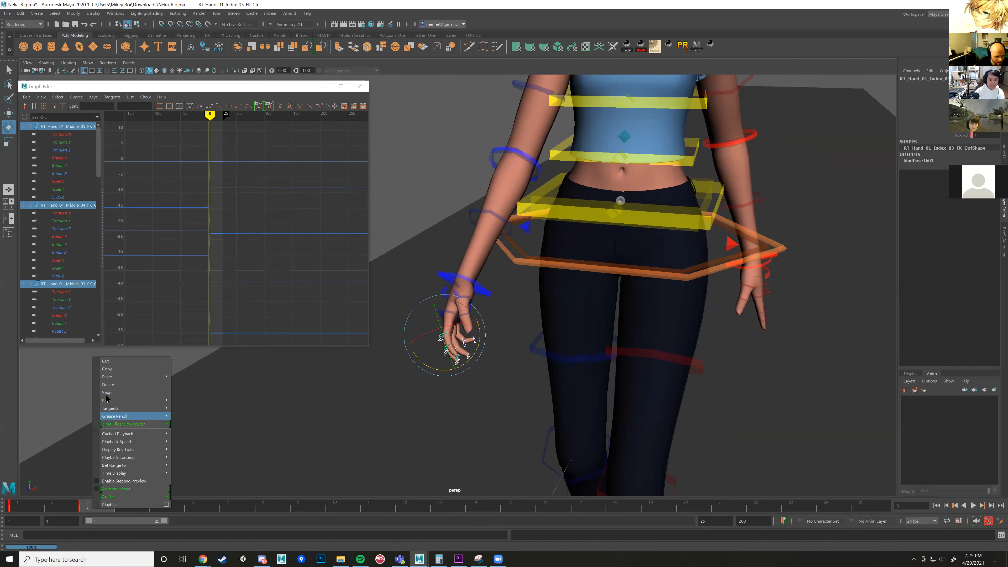
left_click(117, 369)
left_click(16, 511)
right_click(16, 511)
mouse_move(55, 375)
left_click(107, 376)
key("ctrl+z")
key("ctrl+z")
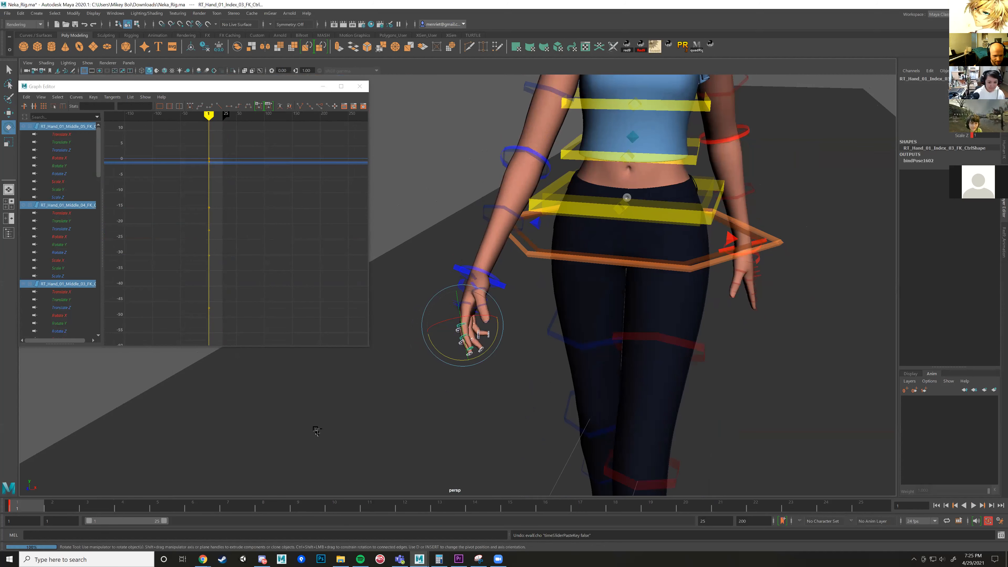
key("ctrl+z")
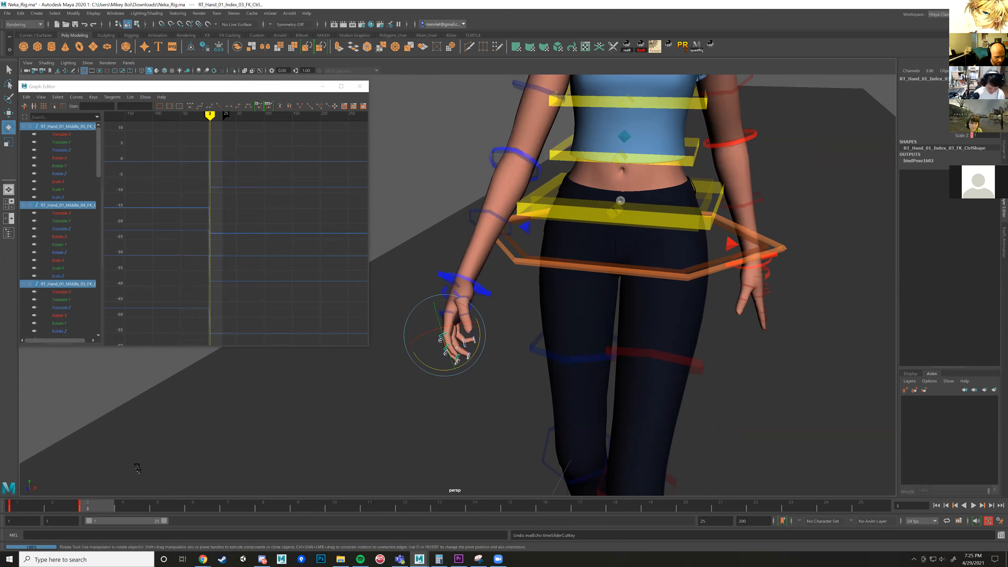
Copy the curled finger pose keys from frame 3 and paste them at frame 1.
right_click(91, 507)
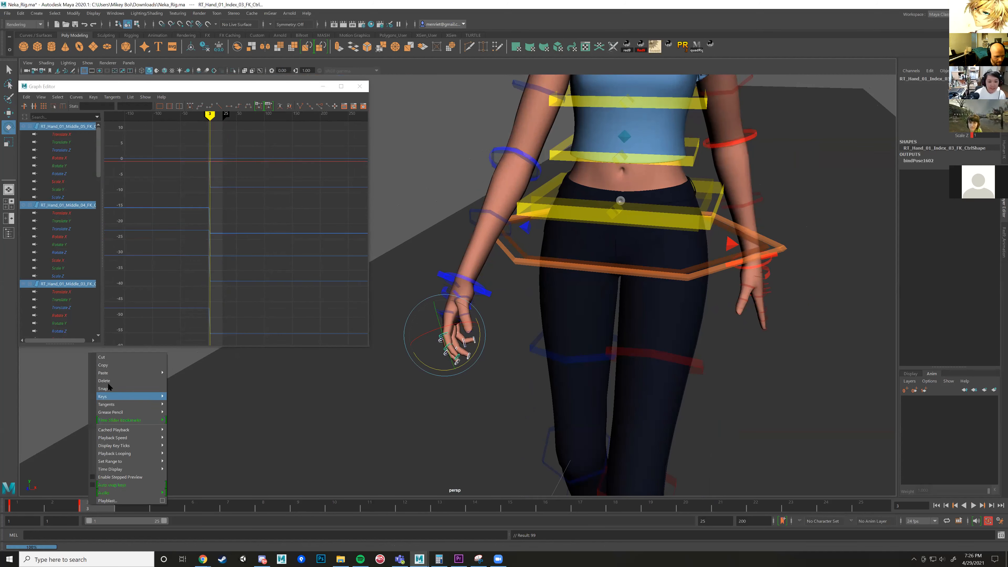
left_click(101, 368)
left_click(22, 507)
right_click(21, 508)
mouse_move(79, 365)
left_click(131, 373)
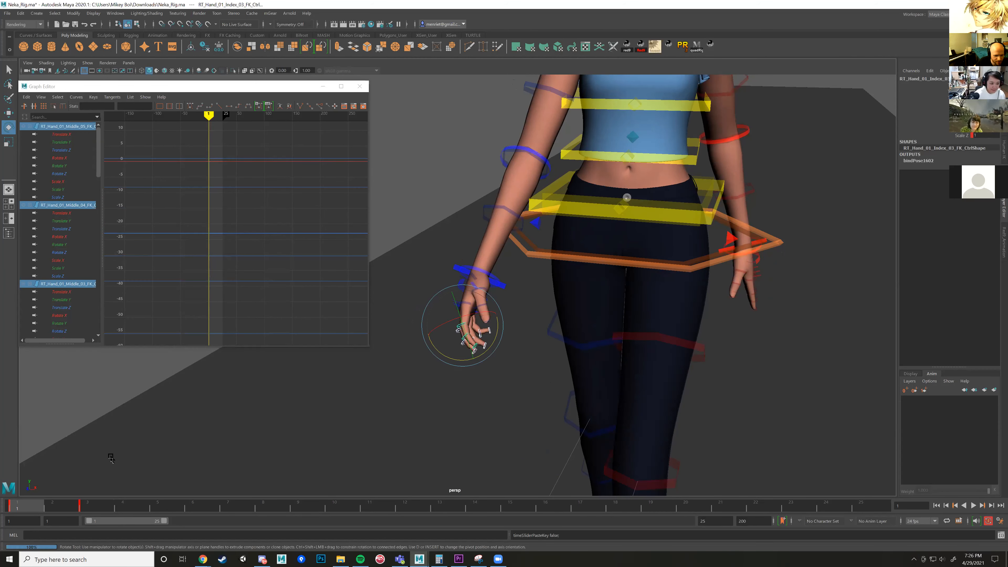
Delete the finger controls' keys at frame 3 so only the frame 1 pose is keyed.
left_click(92, 510)
right_click(91, 510)
mouse_move(135, 376)
left_click(198, 376)
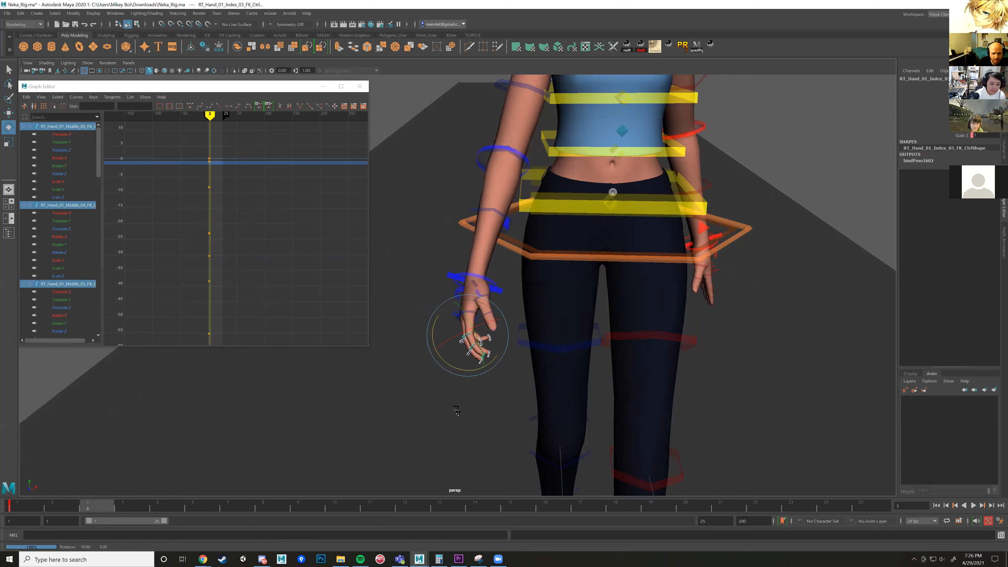
Adjust the right elbow's Rotate Y keys to about -9 at frame 13 and -21.2 at frame 7, and review the swing.
right_click_drag(457, 411, 398, 433, "alt")
key("alt+comma")
key("alt+comma")
left_click_drag(356, 437, 433, 433, "alt")
left_click_drag(100, 506, 298, 503)
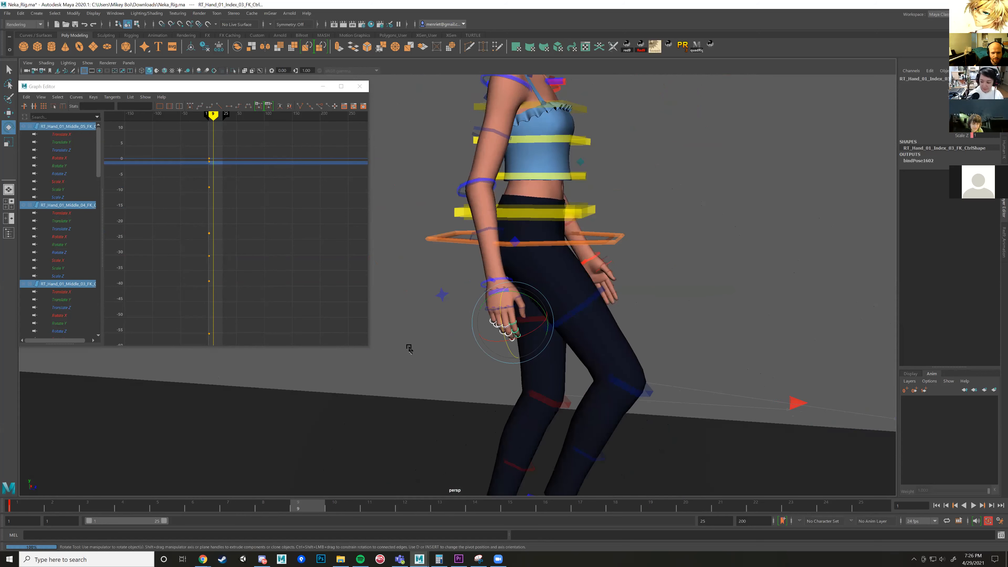
left_click(469, 187)
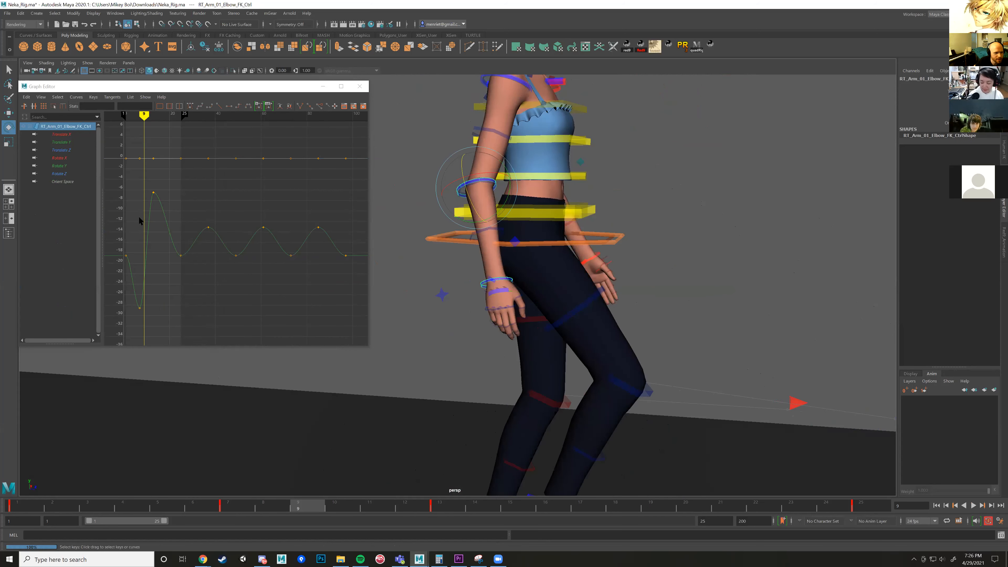
left_click_drag(142, 185, 155, 206)
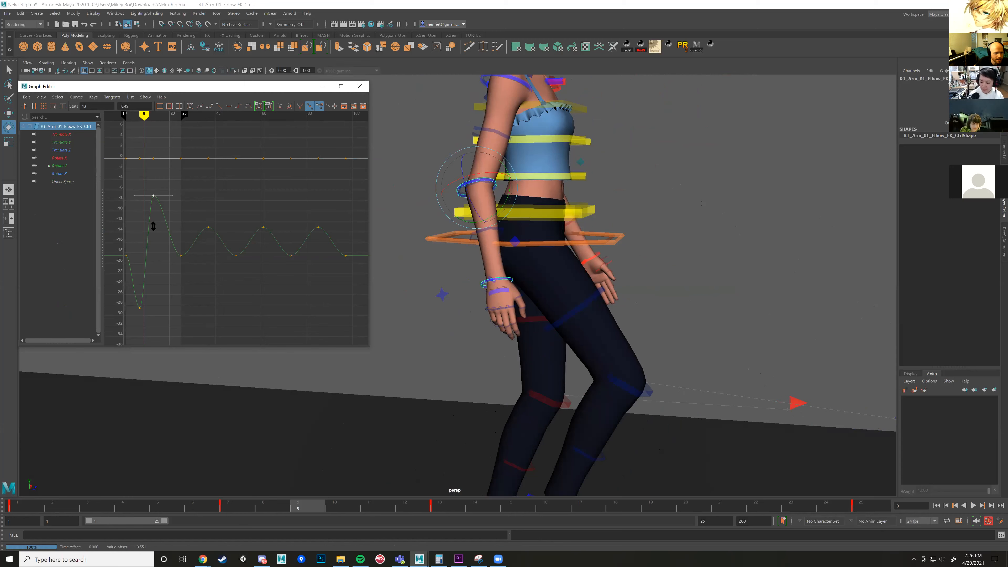
middle_click_drag(149, 314, 146, 282, "shift")
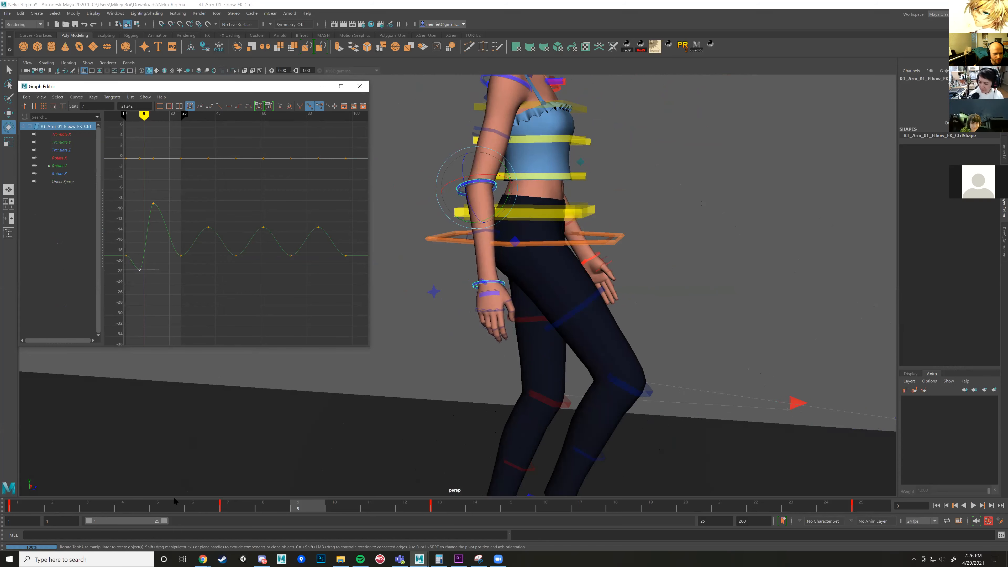
mouse_move(270, 505)
left_mouse_down()
mouse_move(91, 474)
mouse_move(441, 479)
left_mouse_up()
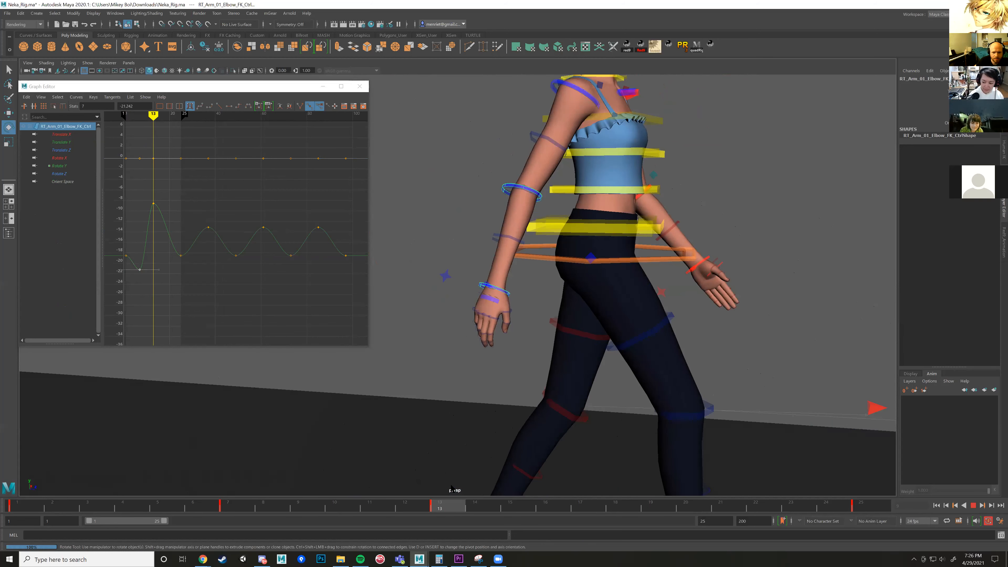
Isolate the right shoulder FK control's rotation curves and delete the Rotate Z key at frame 7.
left_click(576, 89)
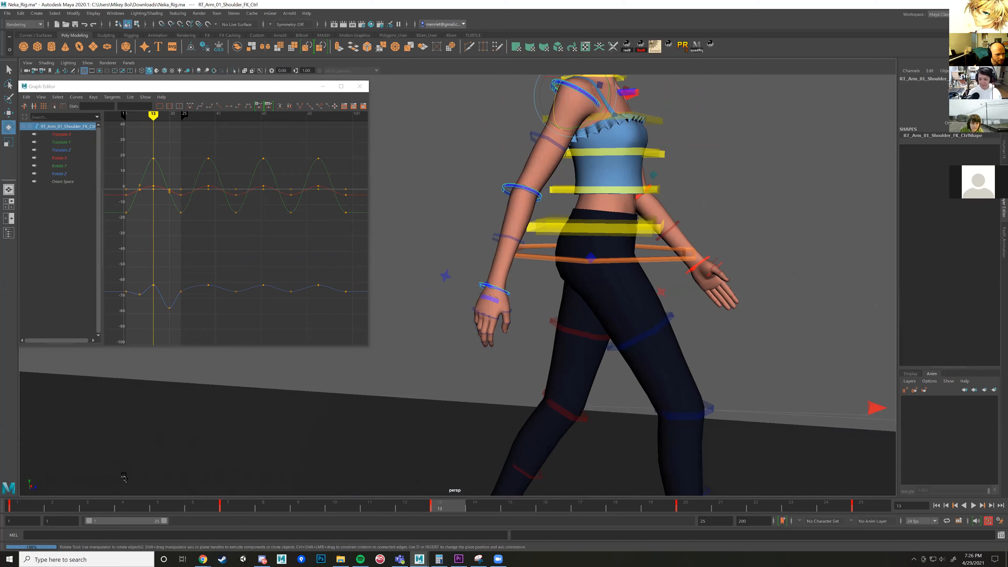
left_click_drag(61, 158, 62, 174)
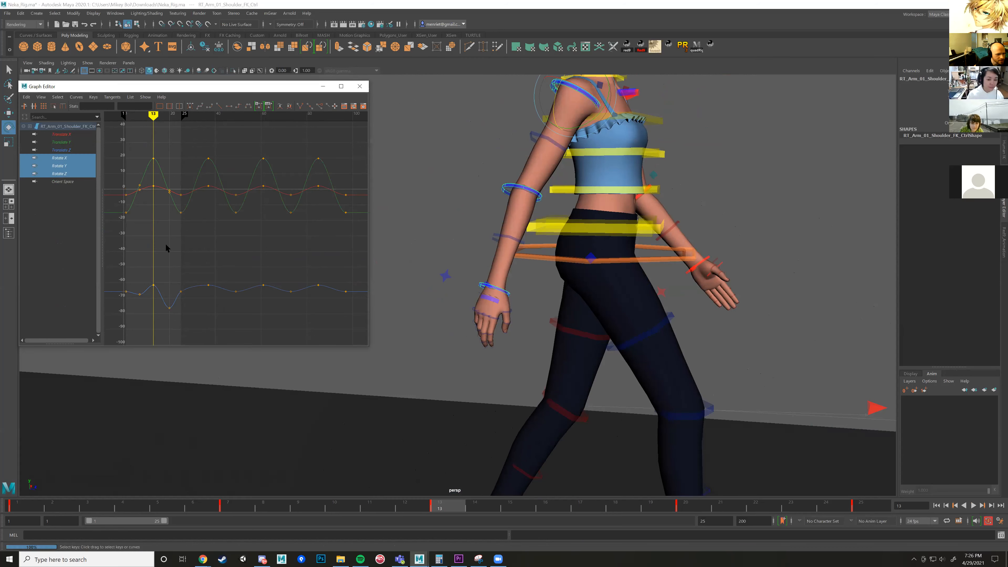
key("alt+v")
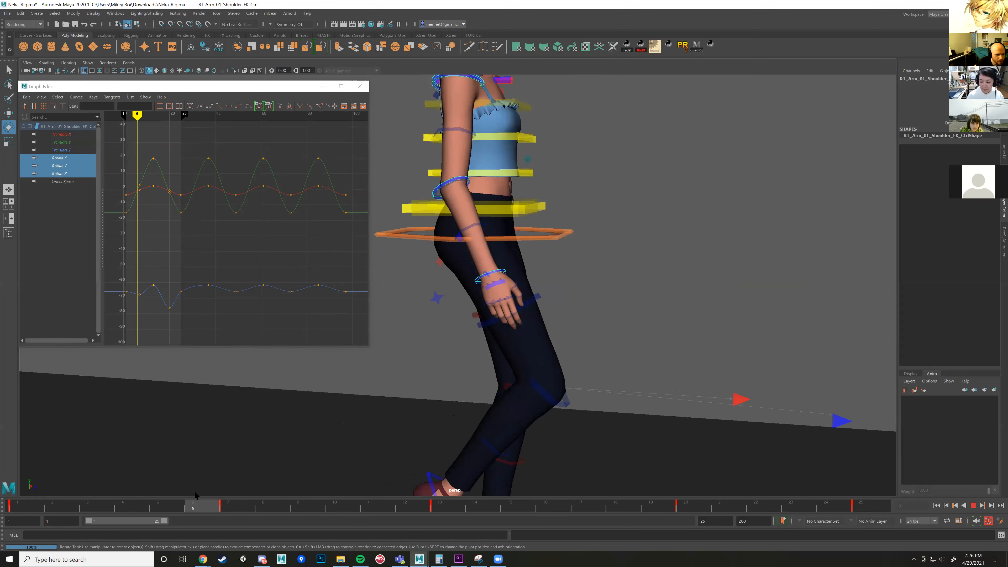
key("alt+v")
left_click(138, 302)
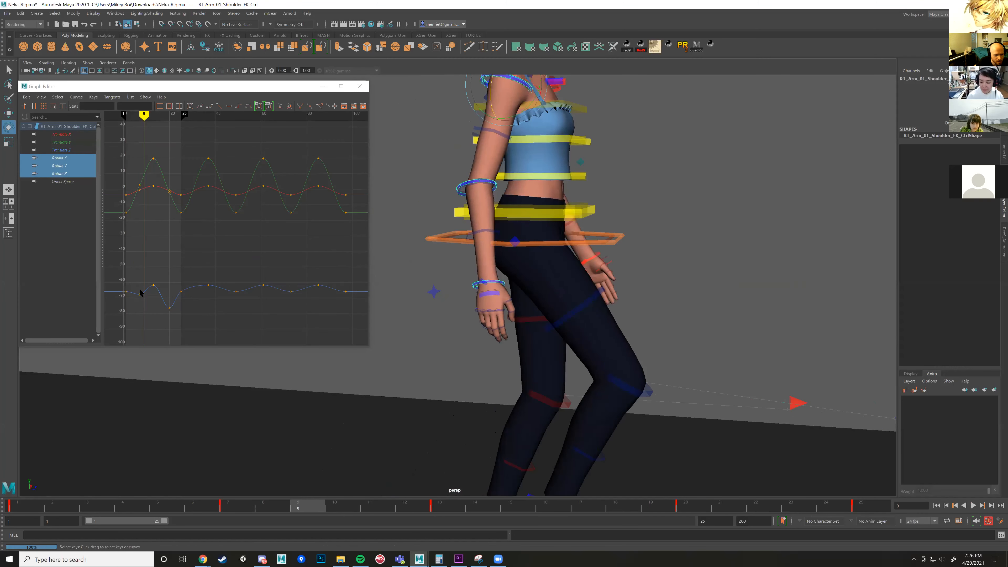
key("Delete")
left_click_drag(564, 294, 461, 288, "alt")
middle_click_drag(431, 309, 416, 324, "alt")
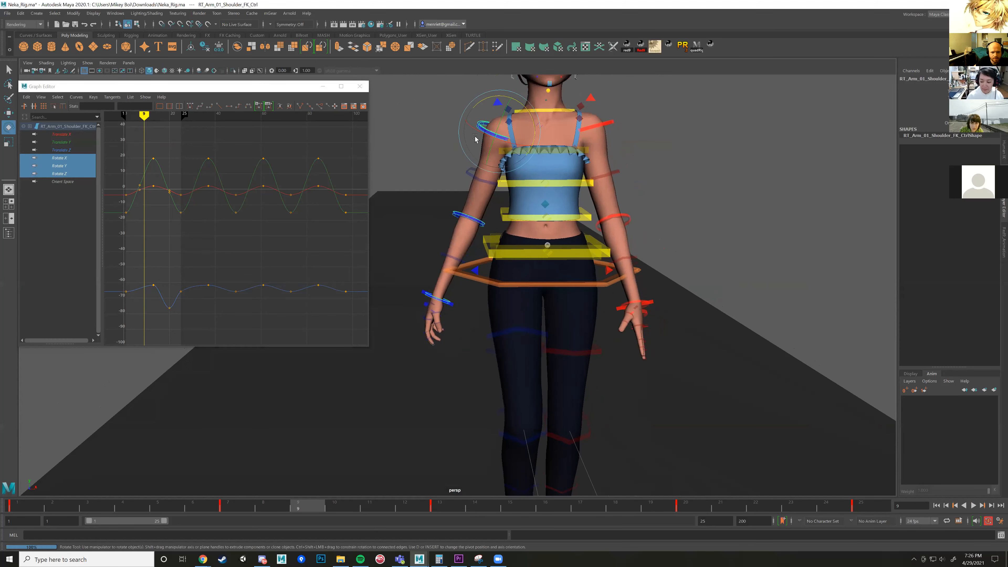
Adjust the right shoulder FK control's rotation at frame 7 and play back the arm swing.
left_click_drag(490, 147, 536, 147, "alt")
key("comma")
left_click_drag(486, 213, 518, 209, "alt")
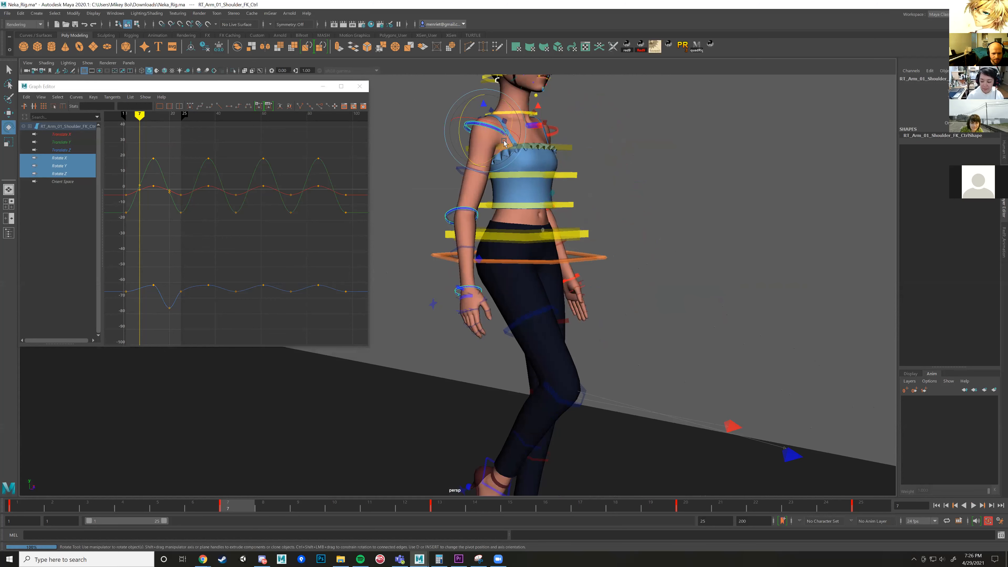
left_click_drag(504, 143, 552, 161)
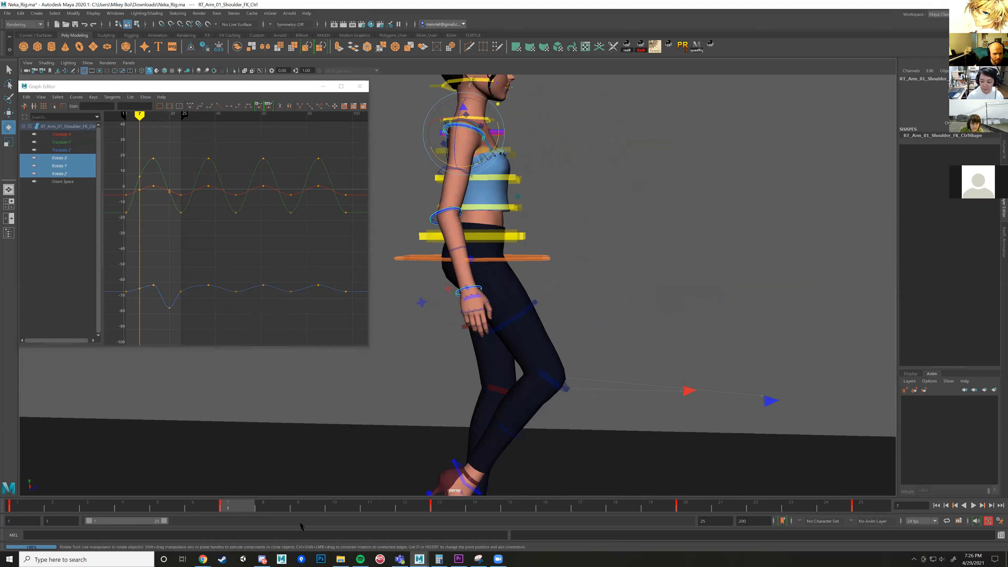
key("alt+v")
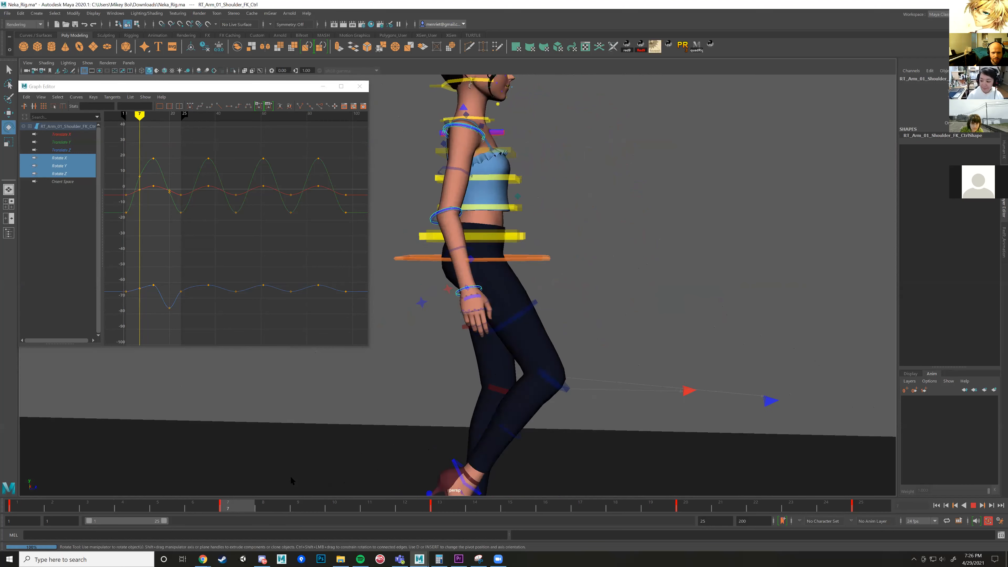
key("alt+v")
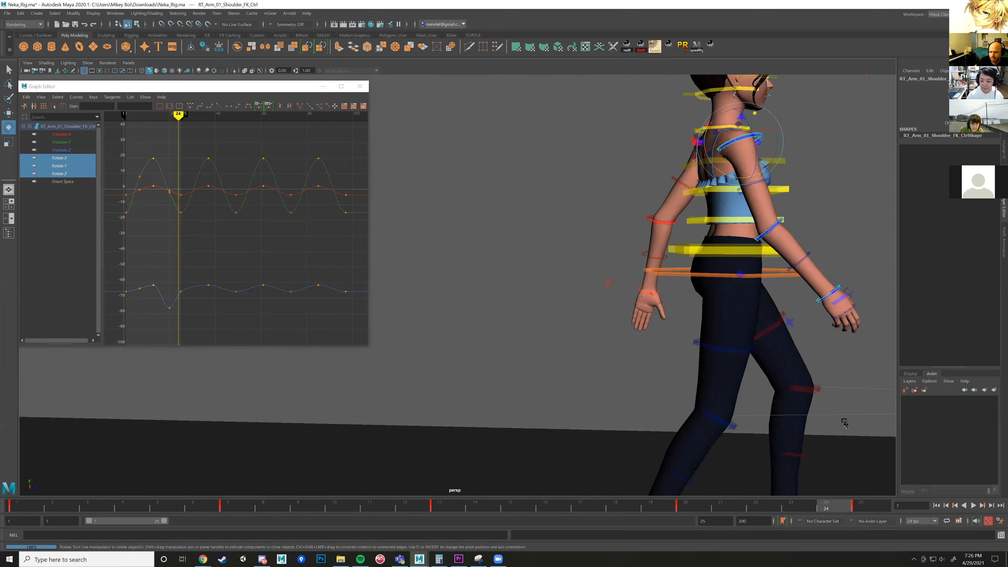
Review the whole-body walk cycle from the side through scrubbing and playback.
middle_click_drag(717, 433, 582, 442, "alt")
left_click_drag(582, 443, 520, 445, "alt")
left_click_drag(454, 506, 25, 506)
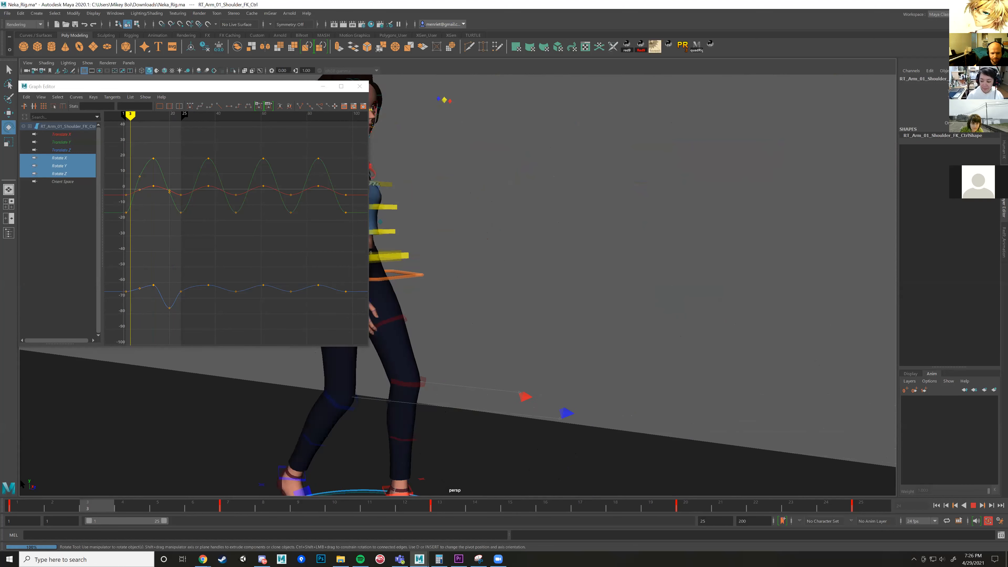
scroll(471, 444, "down", 2)
left_click_drag(471, 445, 500, 436, "alt")
middle_click_drag(499, 436, 612, 412, "alt")
key("alt+v")
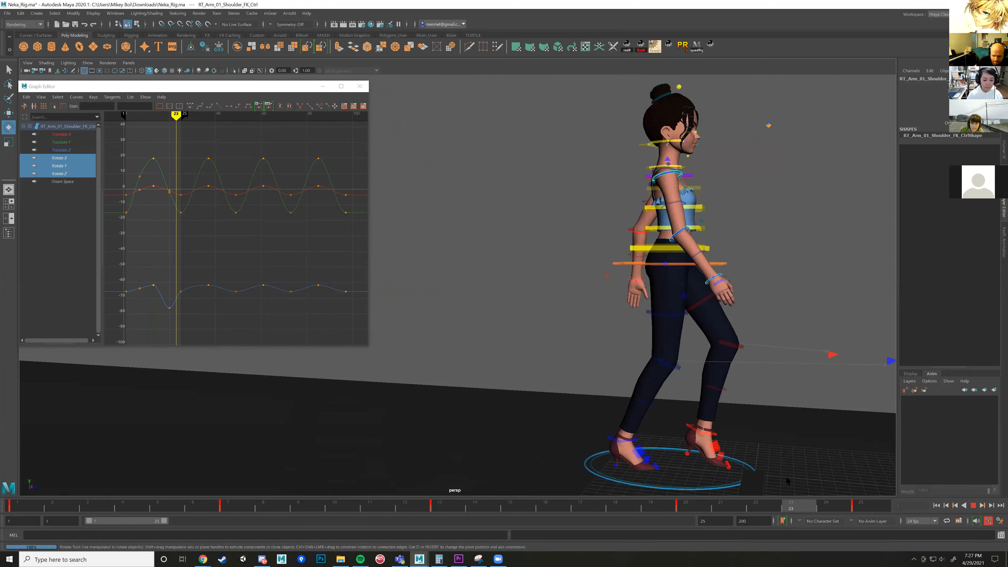
key("Escape")
Select the right foot's IK control and examine the heel lift across frames 1 to 3.
middle_click_drag(347, 324, 382, 223, "alt")
right_click_drag(382, 223, 450, 361, "alt")
left_click(463, 373)
left_click_drag(475, 371, 532, 324, "alt")
middle_click_drag(532, 324, 552, 293, "alt")
right_click_drag(552, 293, 583, 334, "alt")
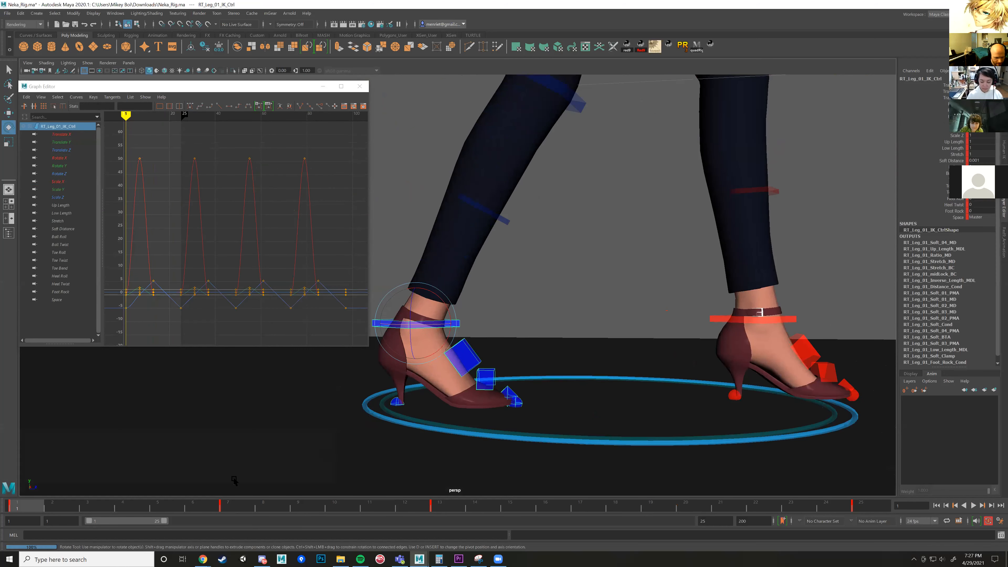
key("alt+v")
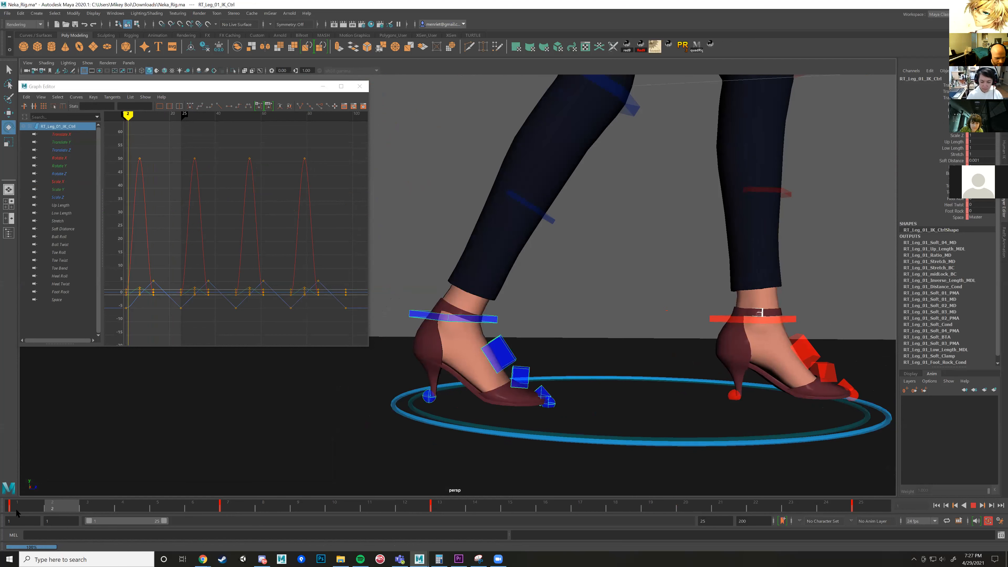
left_click(101, 512)
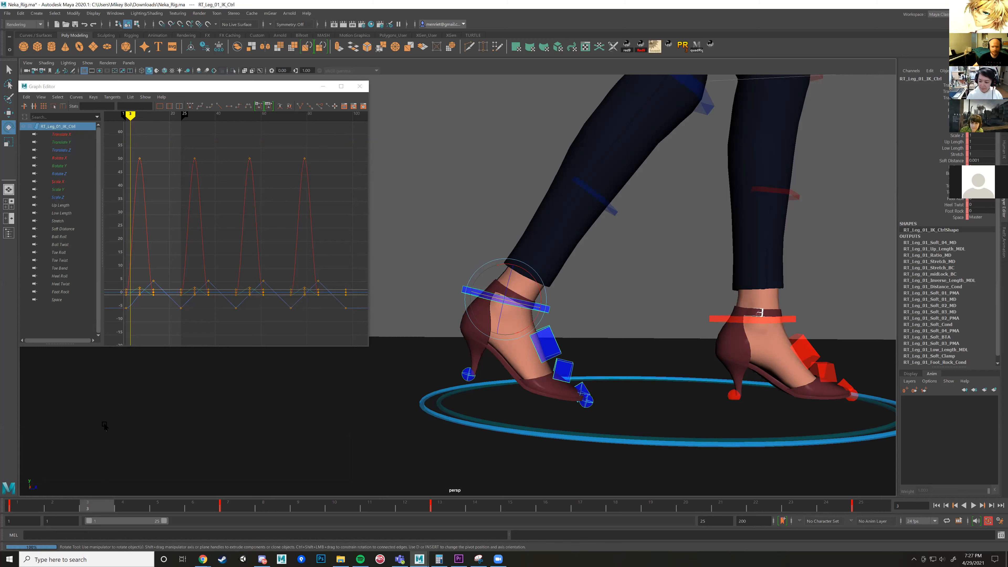
left_click_drag(431, 397, 549, 344, "alt")
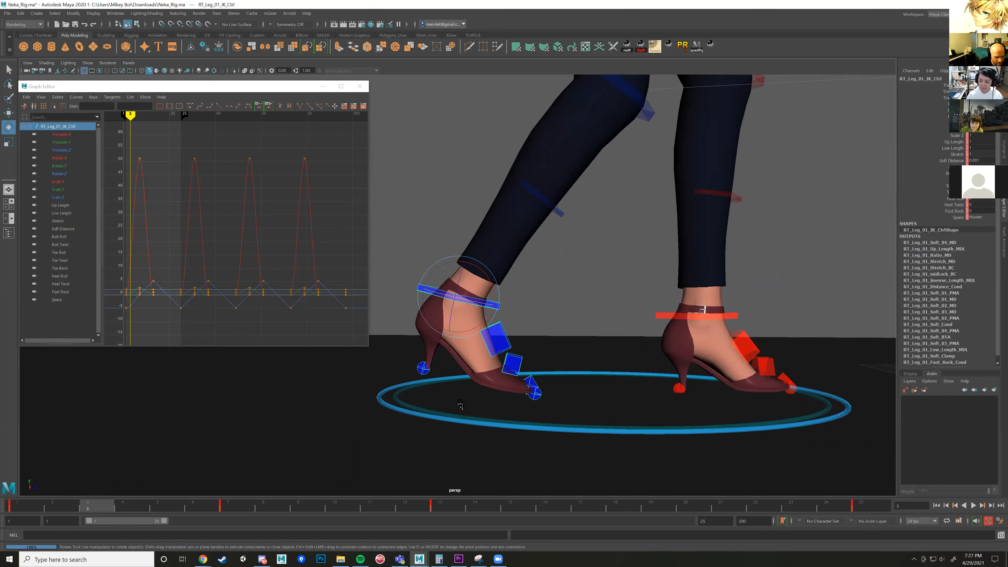
middle_click_drag(470, 335, 477, 310, "alt")
left_click_drag(26, 509, 114, 504)
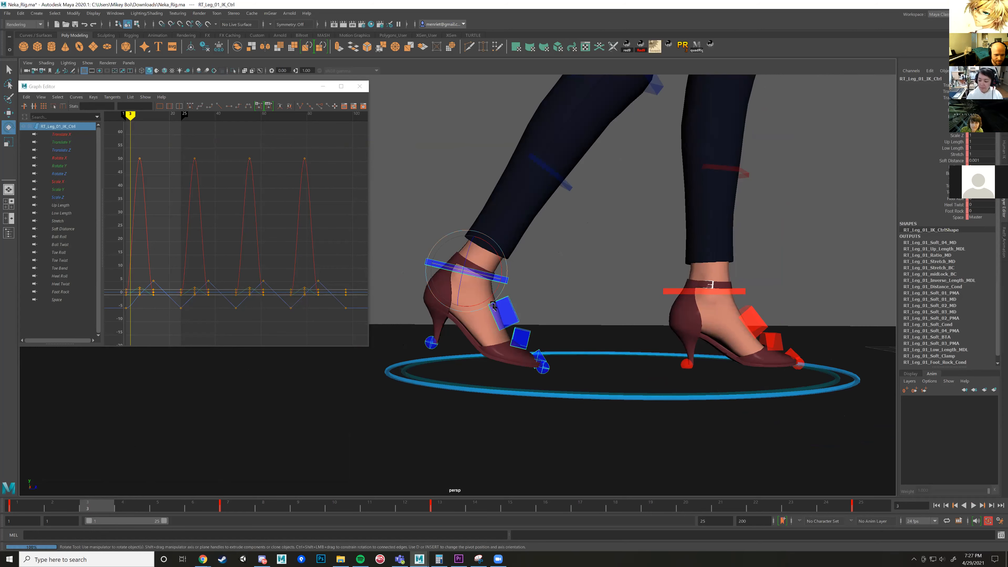
Try rotating the right toe IK control at frame 3 and inspect the foot's tilt control.
left_click(523, 342)
middle_click_drag(522, 341, 487, 326, "alt")
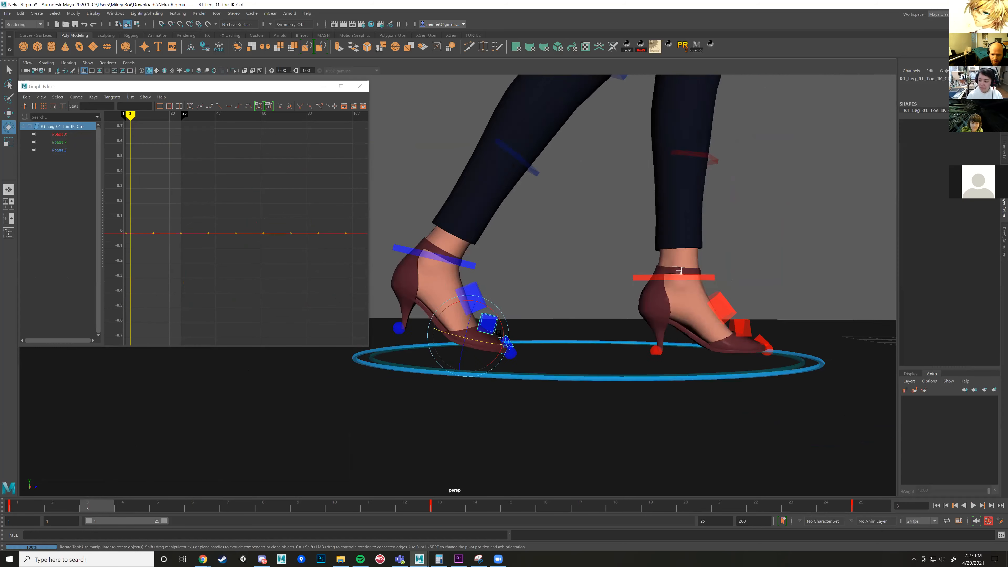
scroll(455, 313, "up", 1)
left_click_drag(495, 319, 513, 342)
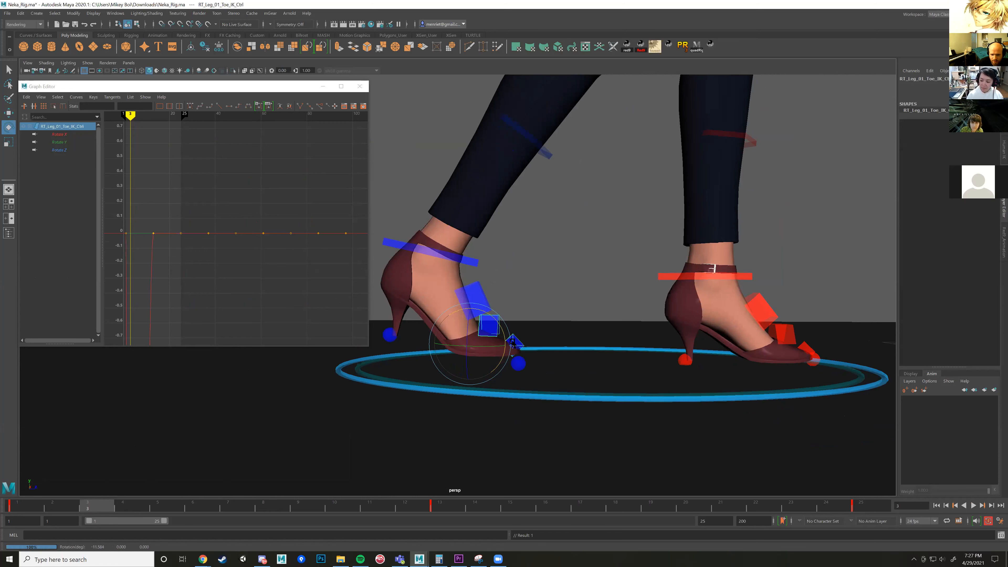
left_click(518, 363)
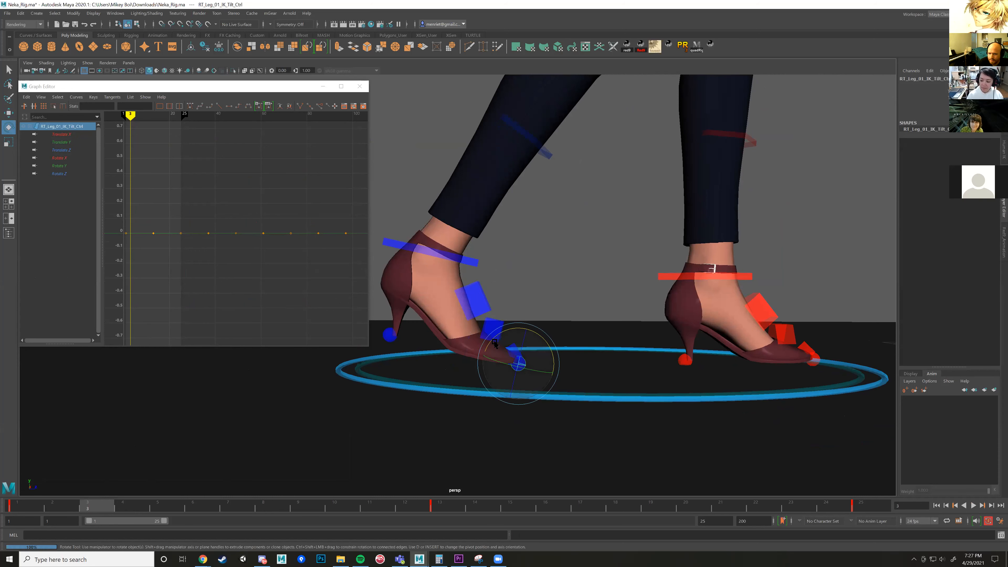
Try adjusting the right foot IK control's Ball Roll at frame 3 and undo the changes.
left_click(469, 261)
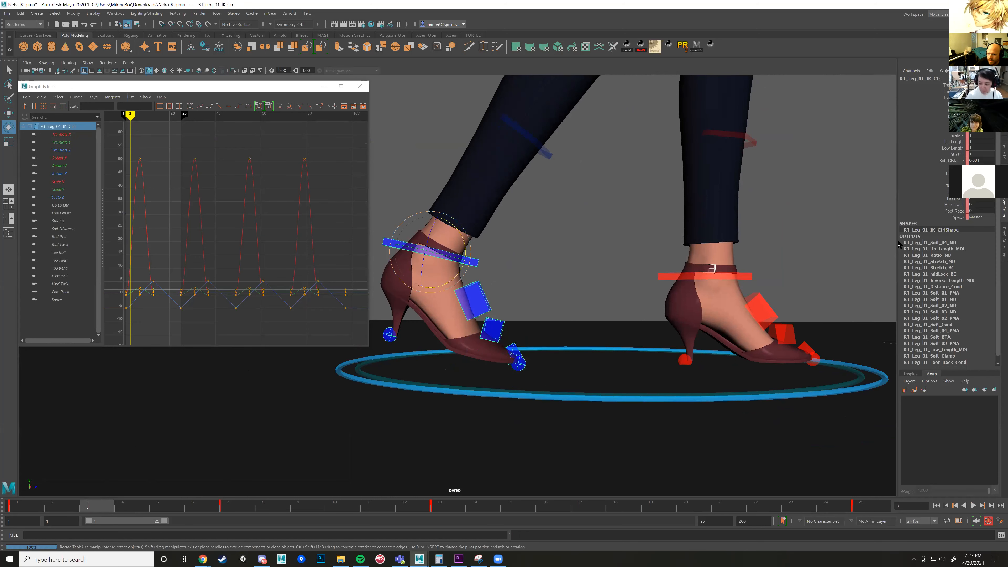
left_click(955, 166)
middle_click_drag(620, 242, 686, 249)
key("ctrl+z")
key("ctrl+z")
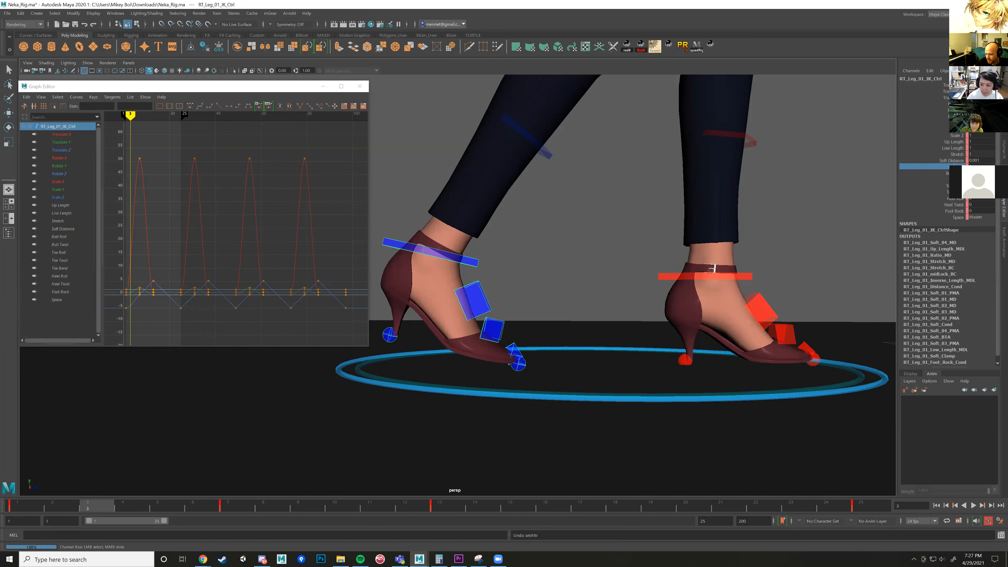
middle_click_drag(619, 230, 880, 181)
key("ctrl+z")
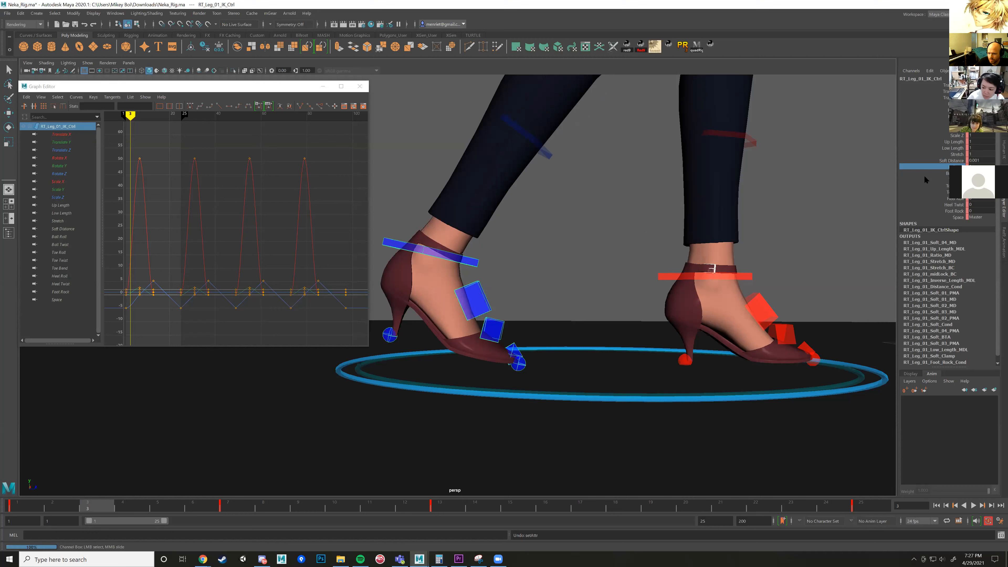
middle_click_drag(519, 247, 575, 245)
Rotate the right foot IK control at frame 3 to lift the heel, and counter-bend the toe control about 32 degrees.
left_click_drag(576, 247, 548, 256, "alt")
key("e")
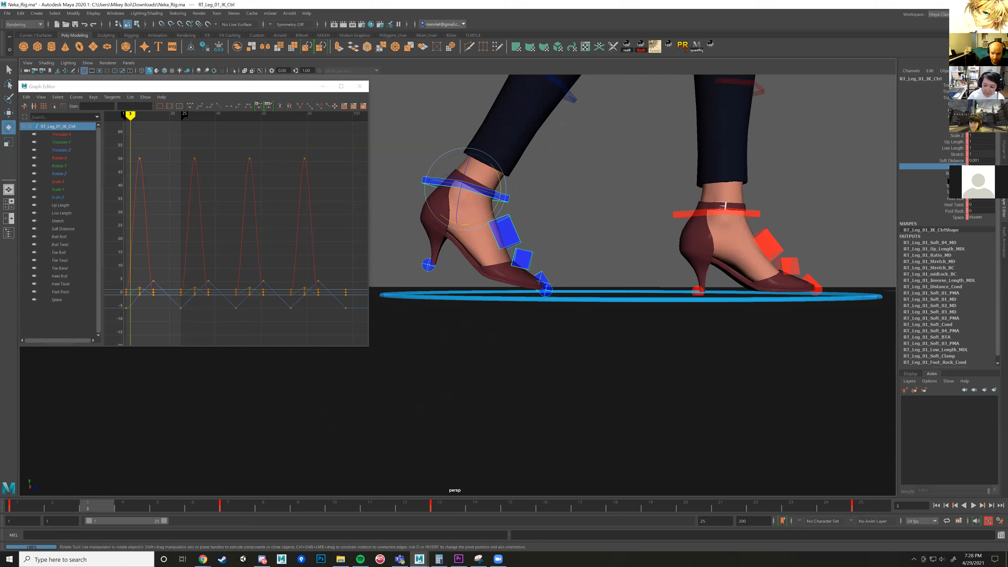
left_click_drag(482, 221, 458, 225)
middle_click_drag(475, 285, 480, 295, "alt")
scroll(480, 295, "up", 1)
left_click(477, 281)
left_click_drag(482, 278, 469, 266)
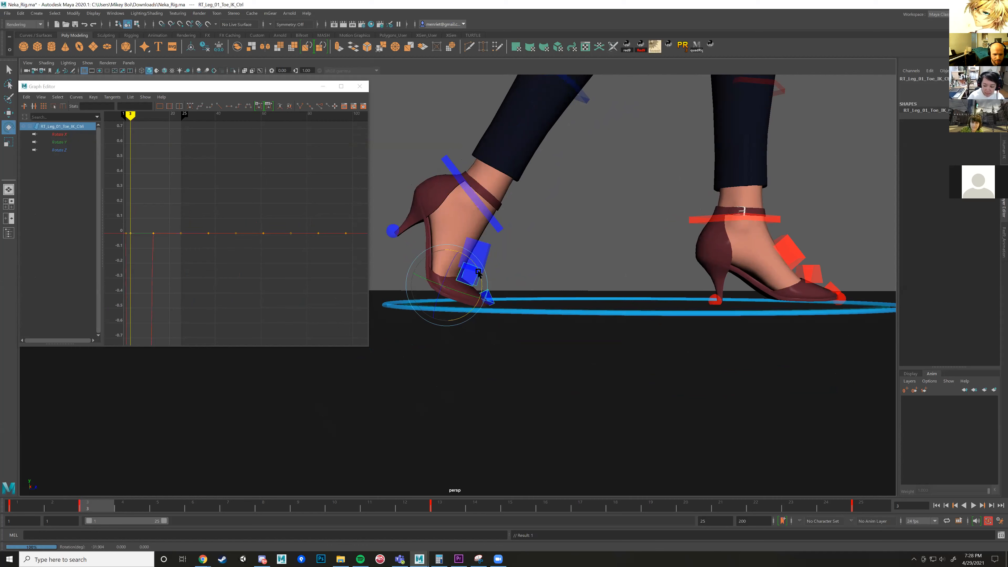
Move the right foot IK control at frame 2 to place the foot between the frame 1 and frame 3 poses.
key("alt+v")
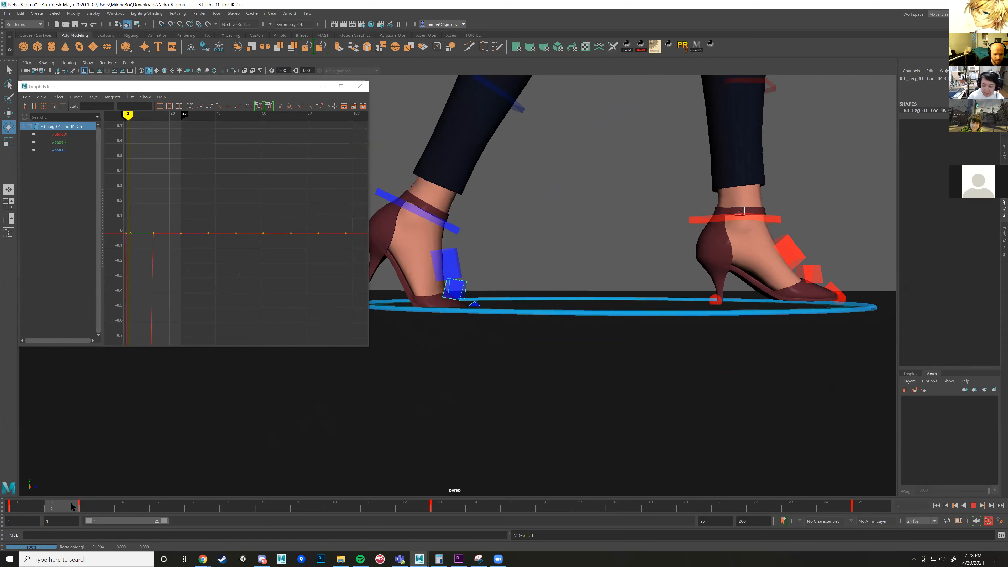
left_click(455, 226)
left_click_drag(469, 241, 488, 245, "alt")
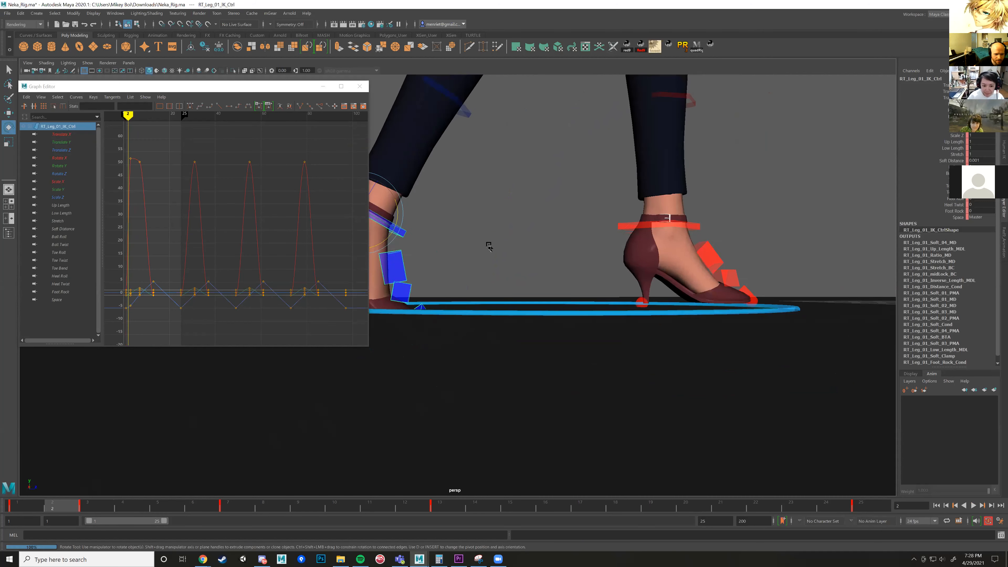
scroll(516, 294, "down", 3)
key("w")
scroll(514, 299, "up", 2)
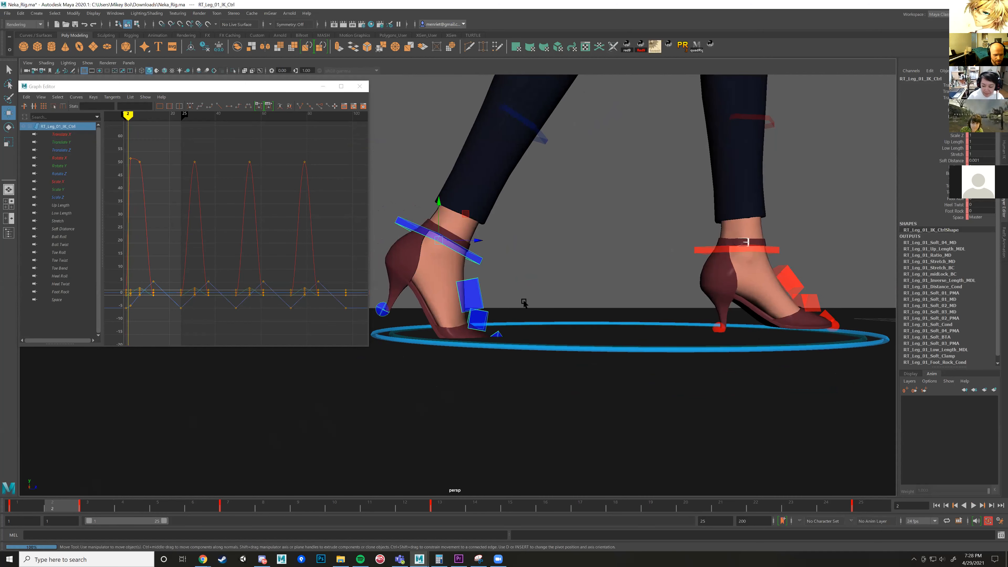
left_click_drag(523, 303, 433, 304, "alt")
middle_click_drag(571, 297, 466, 286, "alt")
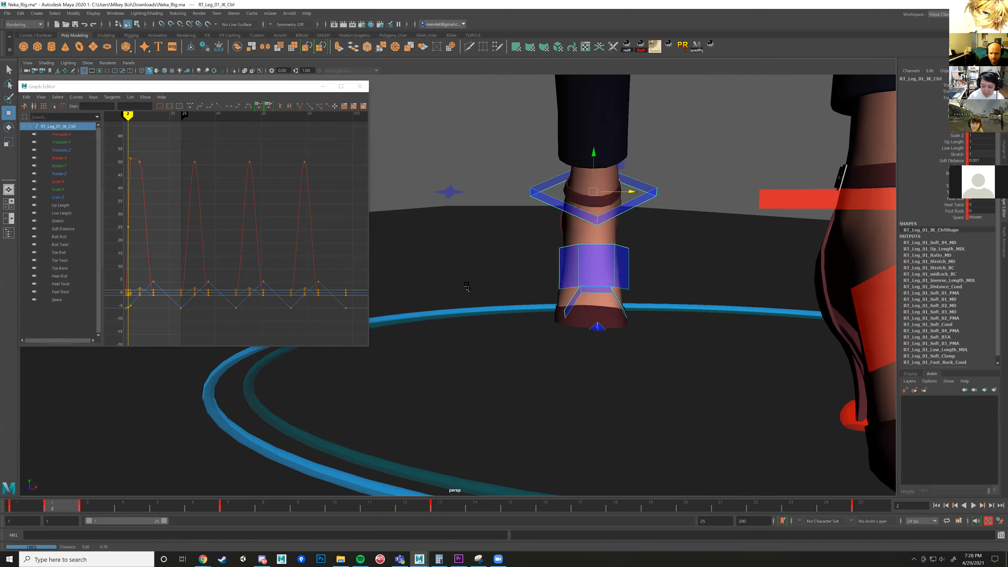
Compare the right foot at frames 1 and 2, and raise the foot IK control at frame 2.
key("comma")
key("period")
key("comma")
key("period")
left_click_drag(580, 291, 671, 293, "alt")
middle_click_drag(671, 293, 635, 290, "alt")
left_click_drag(635, 290, 596, 282, "alt")
key("comma")
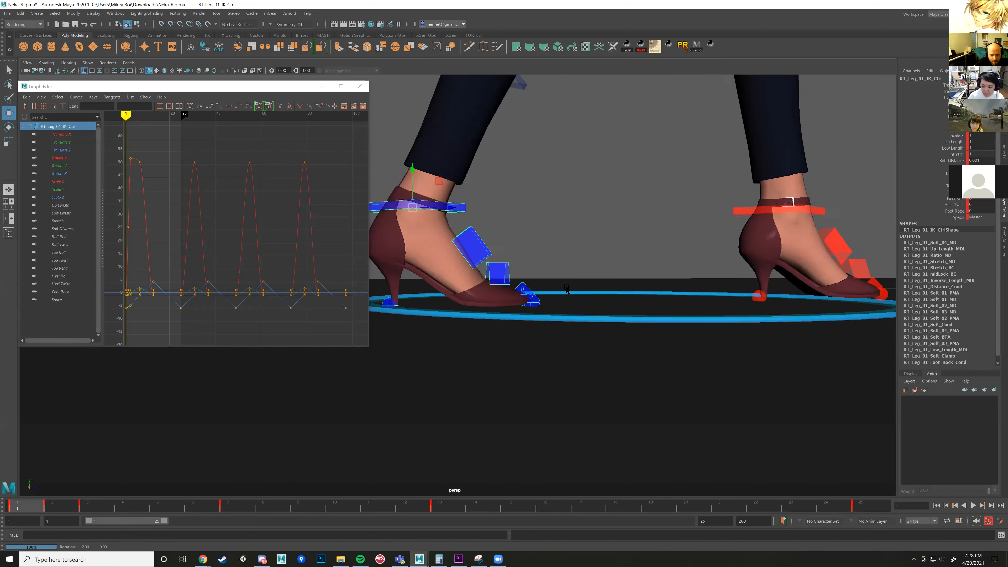
left_click_drag(537, 303, 540, 299, "alt")
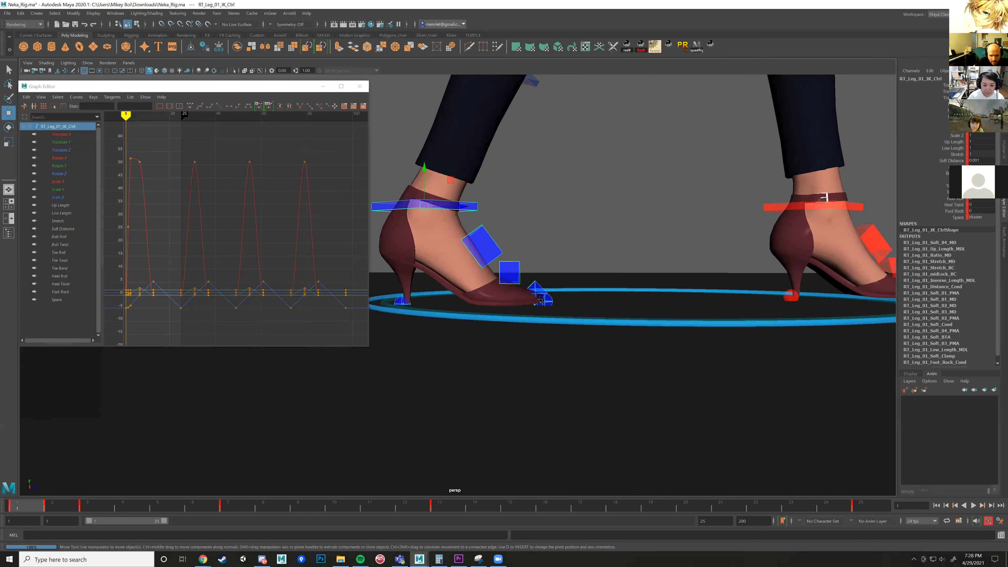
key("period")
left_click_drag(473, 202, 469, 185)
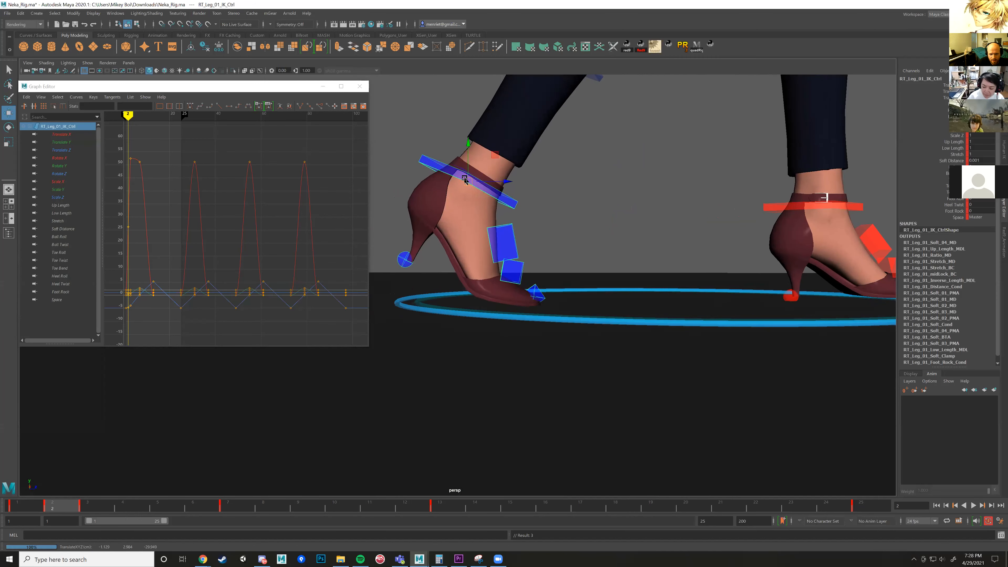
Fine-tune the right foot IK control's position at frame 2, comparing it with frame 1 to keep the toe tip planted.
key("alt+comma")
key("alt+period")
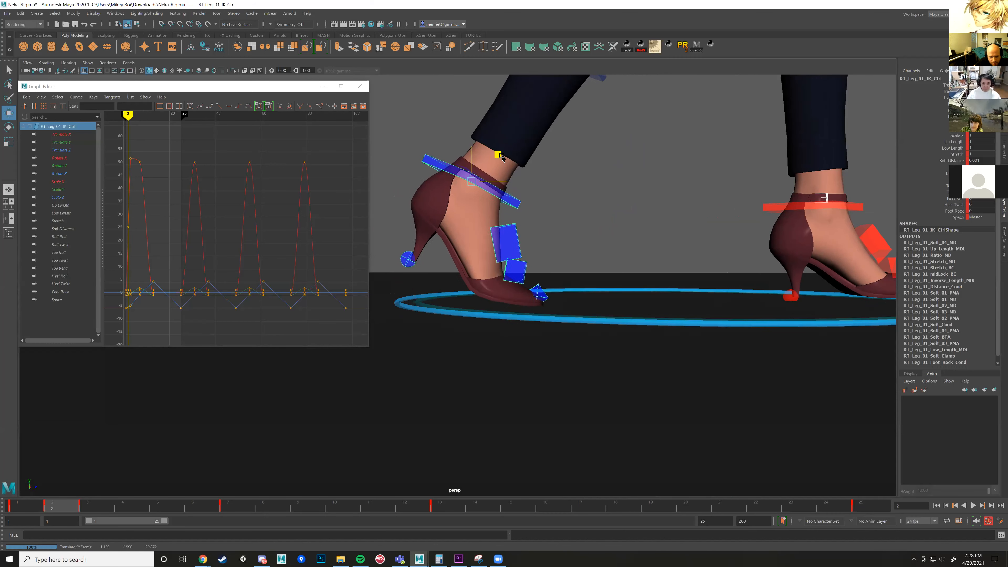
key("alt+period")
key("alt+comma")
key("alt+comma")
key("alt+period")
key("alt+comma")
key("alt+period")
key("alt+comma")
key("alt+period")
key("alt+comma")
key("alt+period")
key("alt+comma")
key("alt+period")
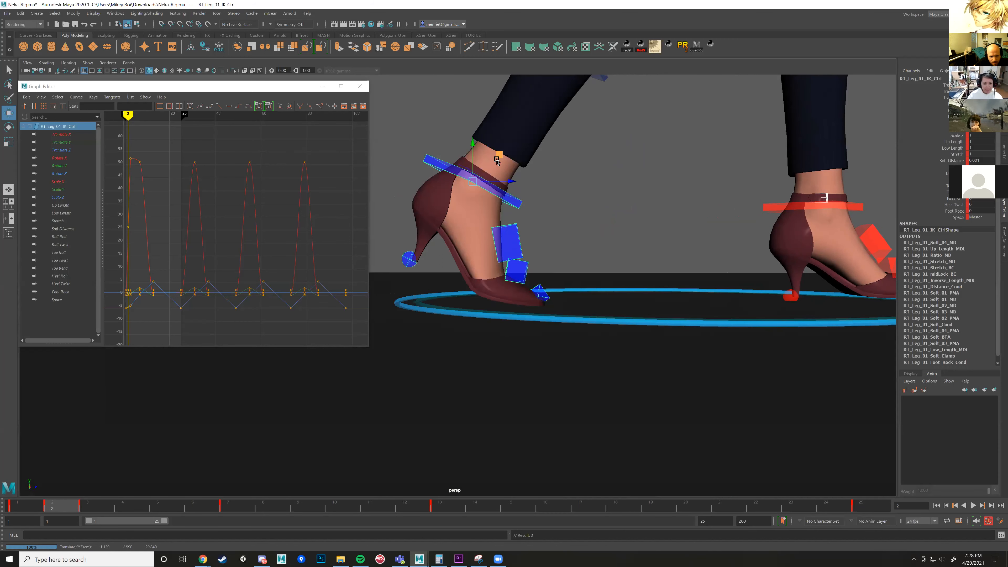
key("alt+comma")
key("alt+period")
key("alt+comma")
key("alt+period")
left_click_drag(45, 509, 21, 510)
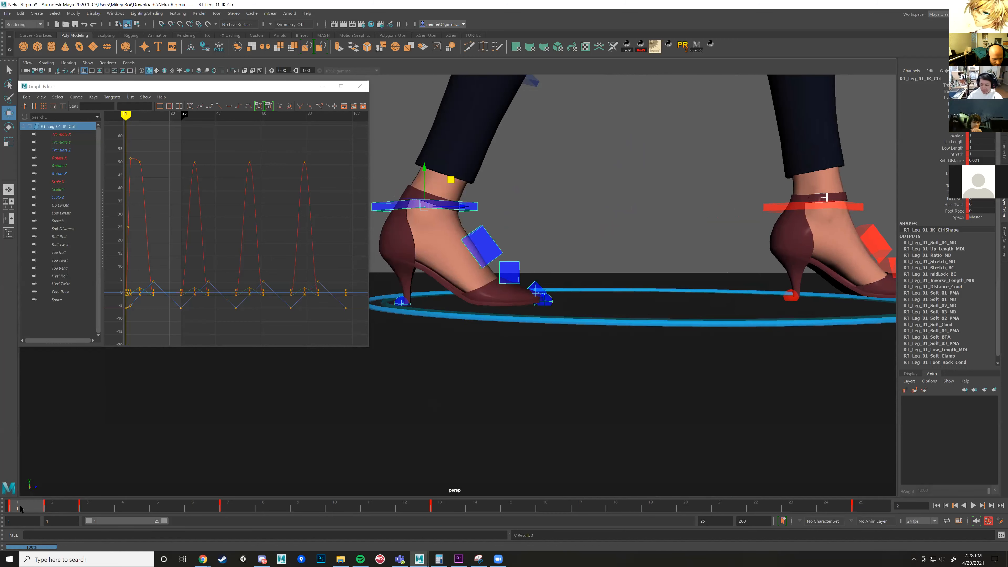
left_click(58, 510)
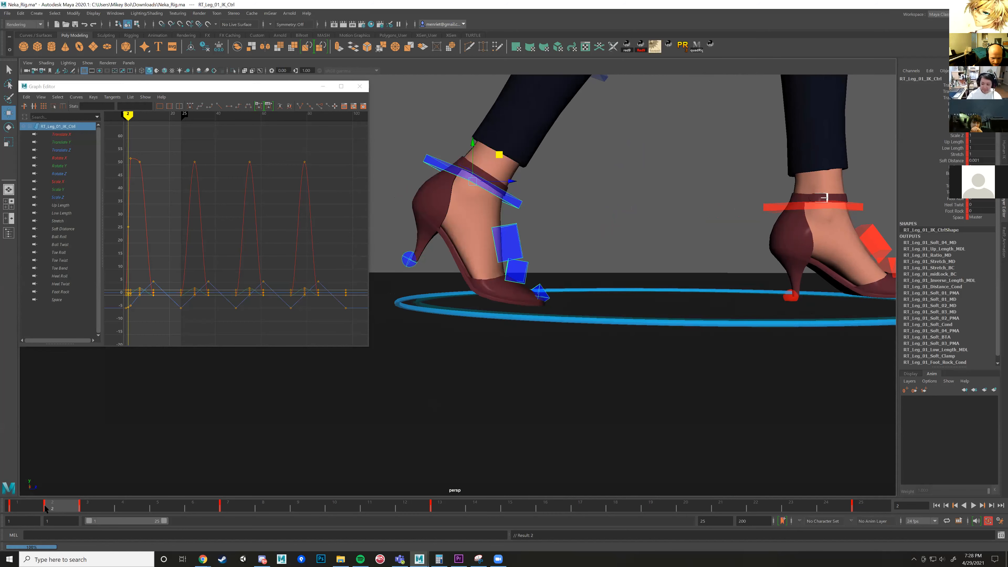
key("alt+comma")
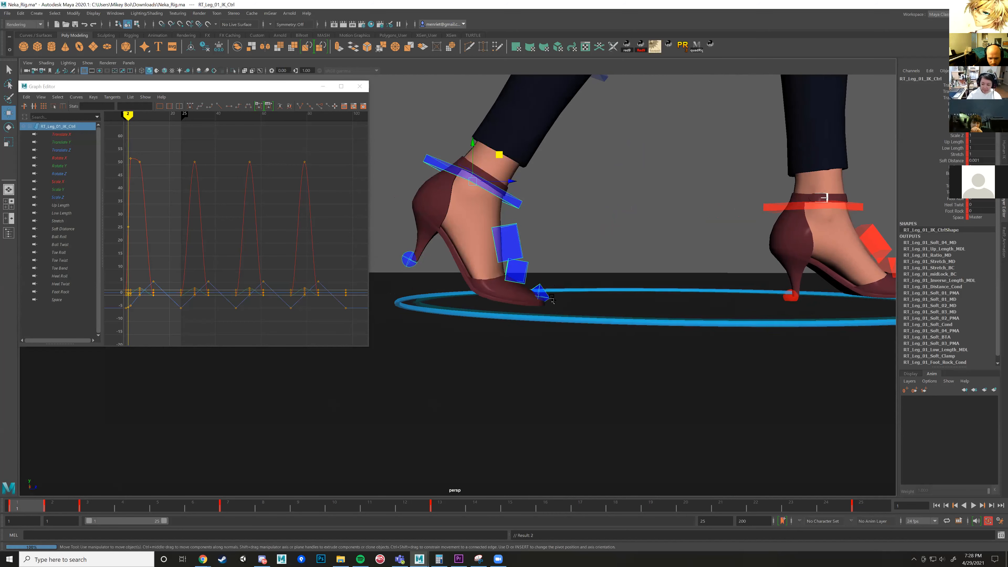
key("alt+comma")
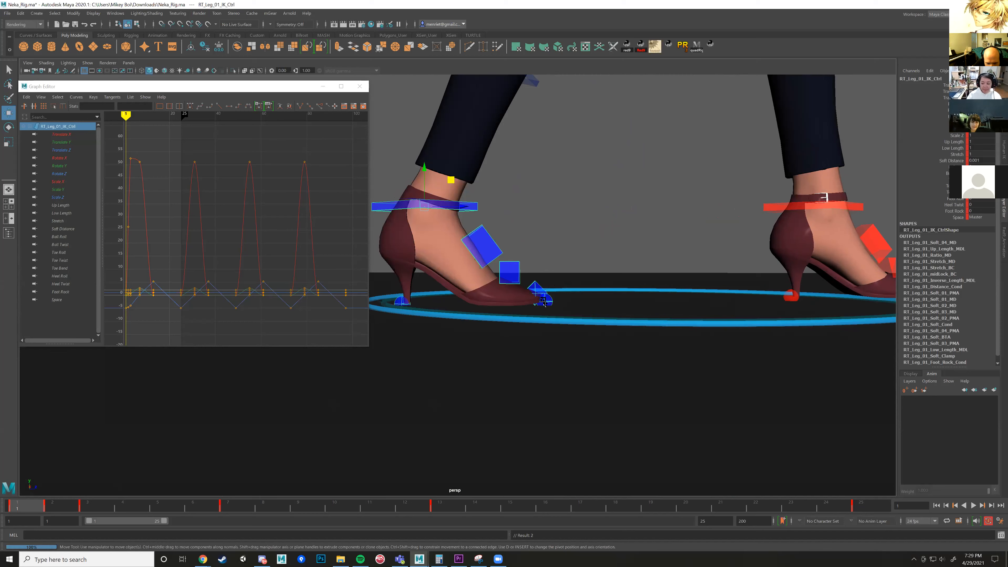
key("alt+period")
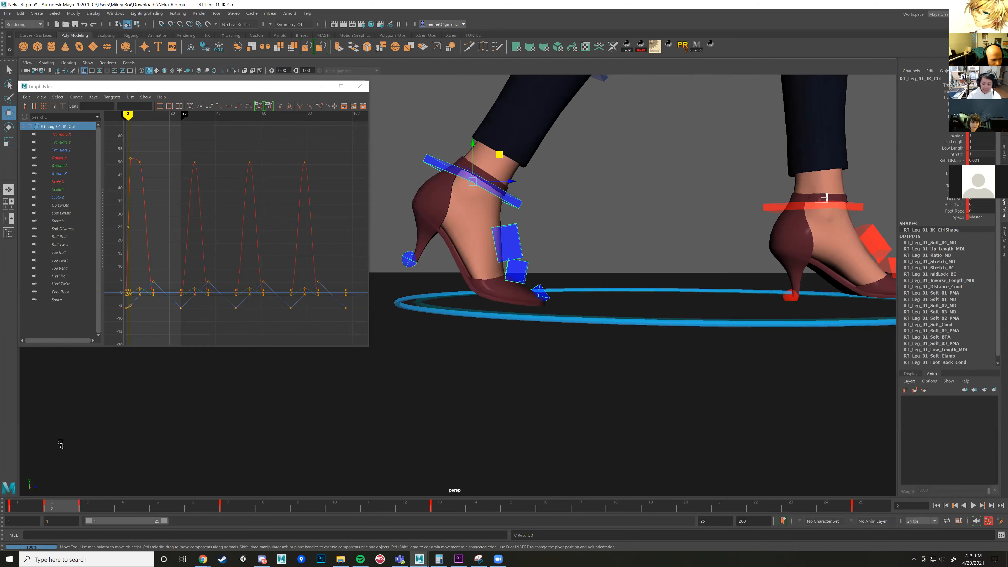
Key a partial bend on the right foot's toe control at frame 2, comparing the foot with its frame 3 pose.
key("alt+period")
middle_click_drag(558, 151, 559, 147)
left_click(532, 271)
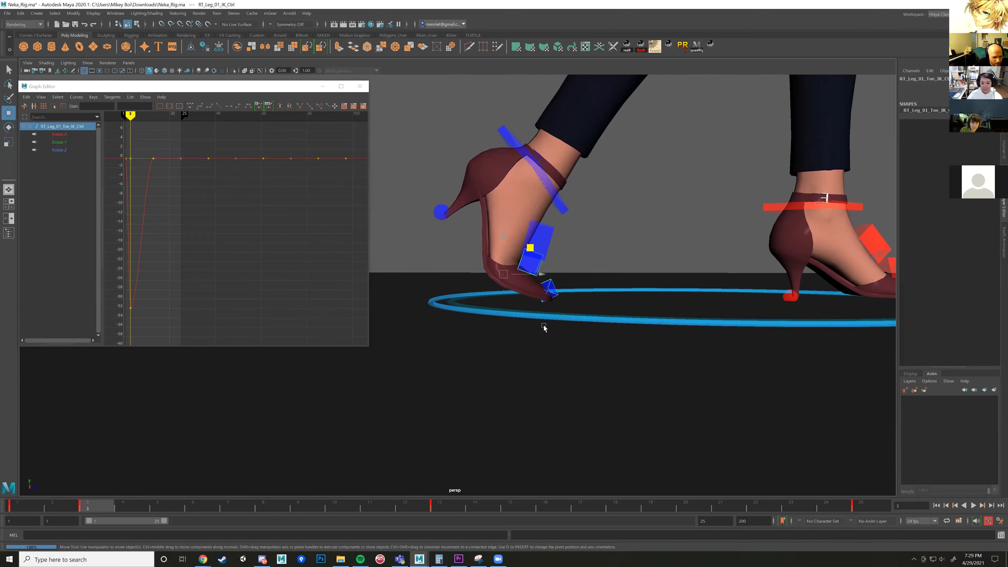
left_click(54, 510)
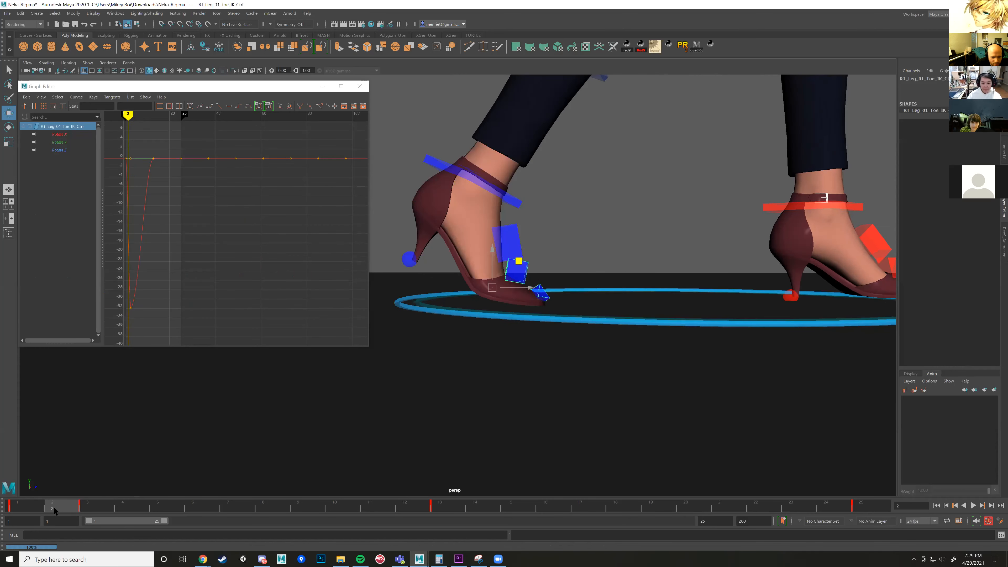
left_click(79, 511)
key("e")
left_click_drag(531, 252, 535, 258)
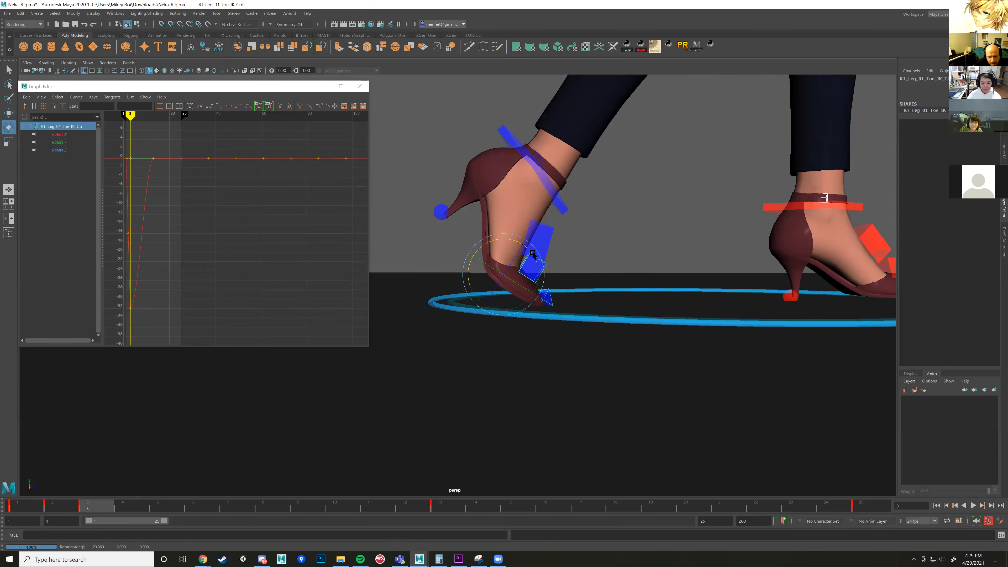
Raise the right foot IK control slightly at frame 3 and key it, comparing the pose with frame 2.
left_click(560, 200)
key("w")
left_click_drag(532, 138, 532, 136)
key("s")
key("comma")
key("period")
key("comma")
key("period")
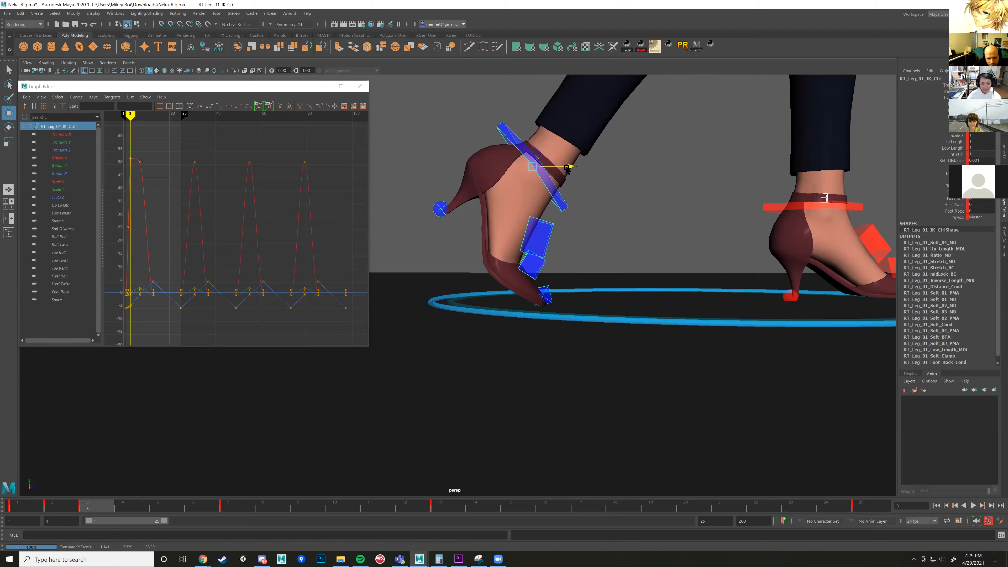
Play back and scrub the walk cycle from a wider side view to examine the right foot's motion.
scroll(543, 292, "down", 3)
middle_click_drag(542, 291, 493, 315, "alt")
right_click_drag(493, 315, 446, 376, "alt")
key("period")
right_click_drag(500, 353, 433, 398, "alt")
key("alt+v")
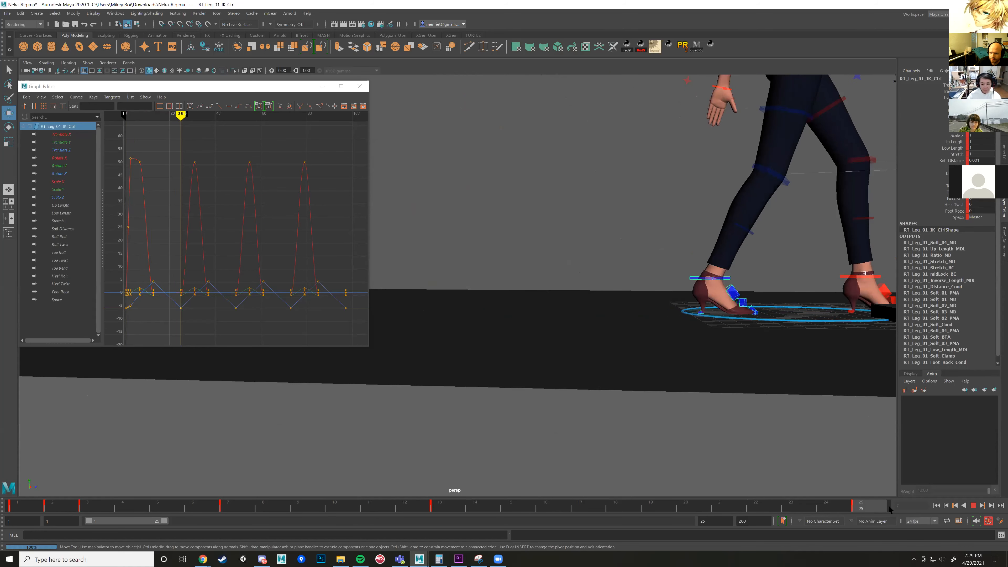
mouse_move(575, 504)
left_mouse_down()
mouse_move(103, 504)
mouse_move(293, 503)
left_mouse_up()
key("Escape")
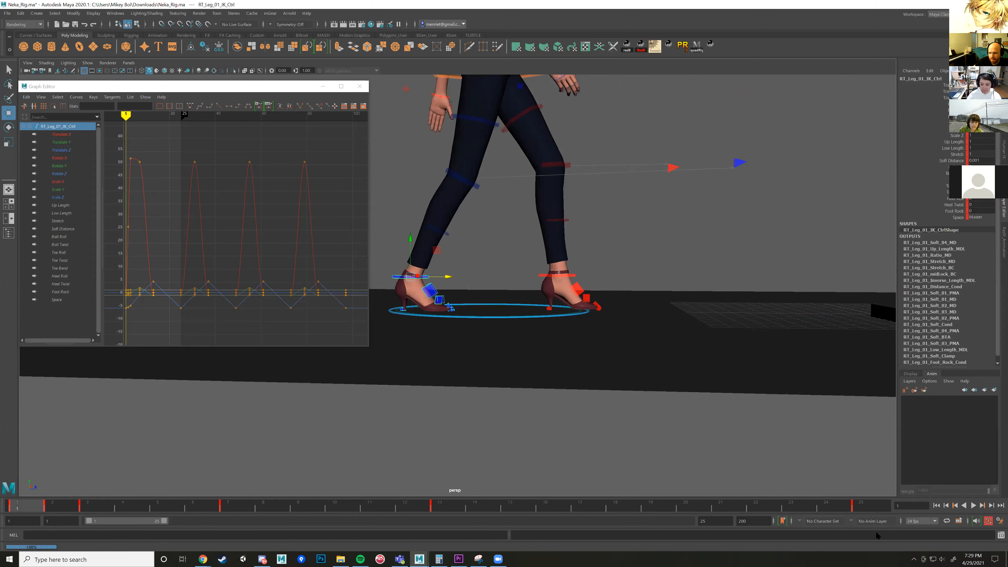
left_click(974, 505)
scroll(621, 343, "down", 3)
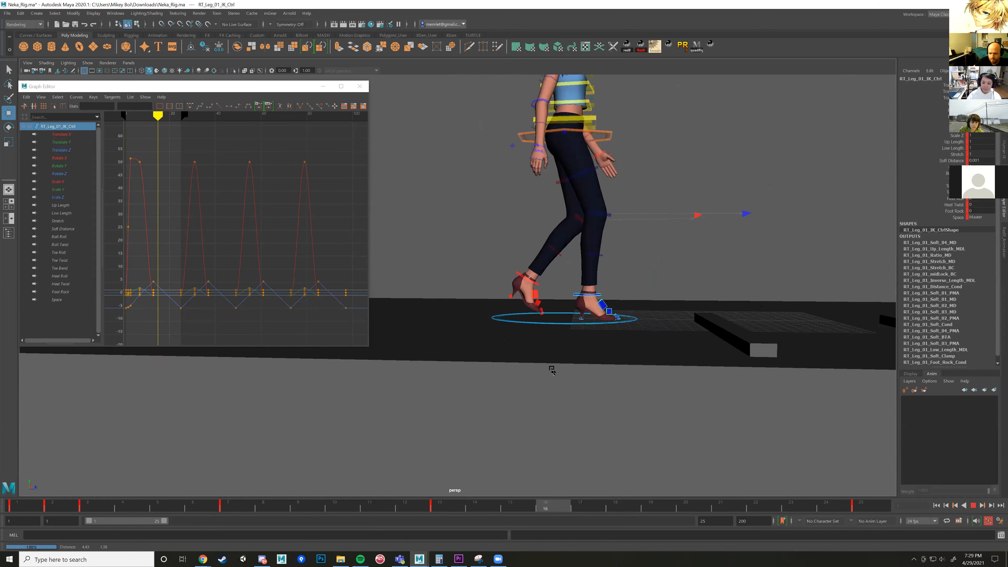
scroll(552, 370, "up", 4)
key("Escape")
Try a forward, toe-raised pose on the right foot IK control at frame 11, and delete its key there.
mouse_move(362, 505)
left_mouse_down()
mouse_move(195, 497)
mouse_move(423, 499)
mouse_move(376, 501)
left_mouse_up()
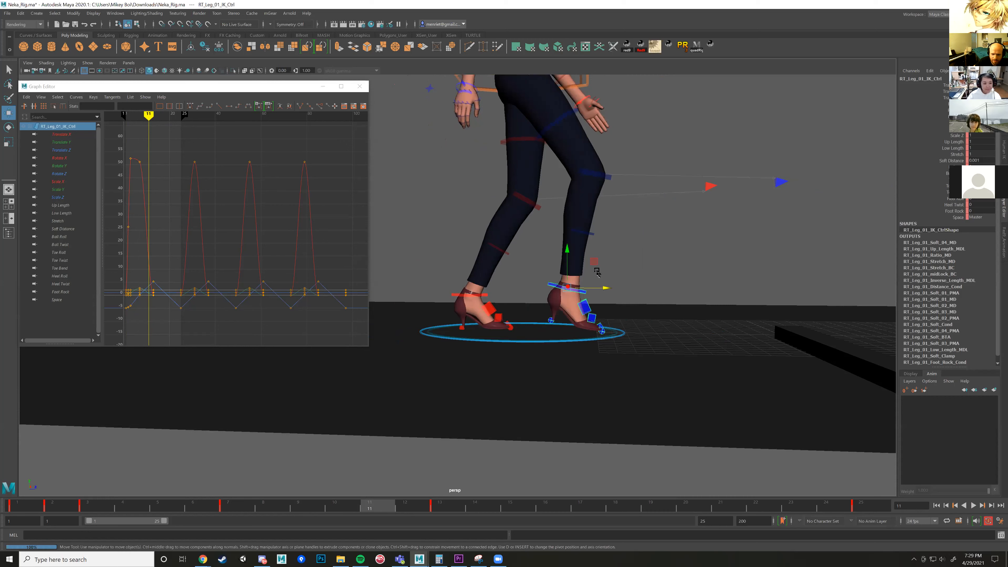
left_click_drag(606, 289, 590, 260)
key("e")
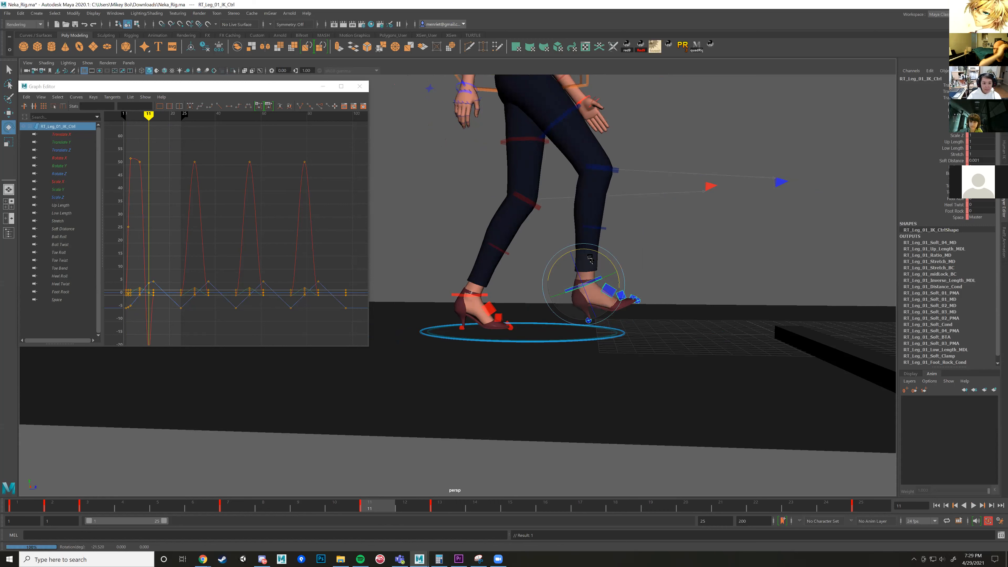
key("ctrl+z")
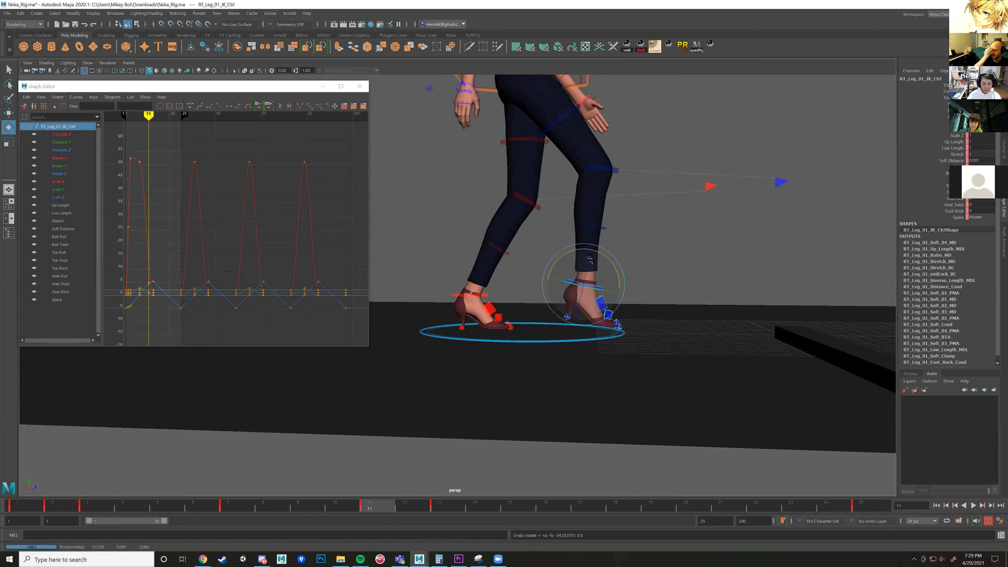
left_click_drag(590, 261, 585, 259)
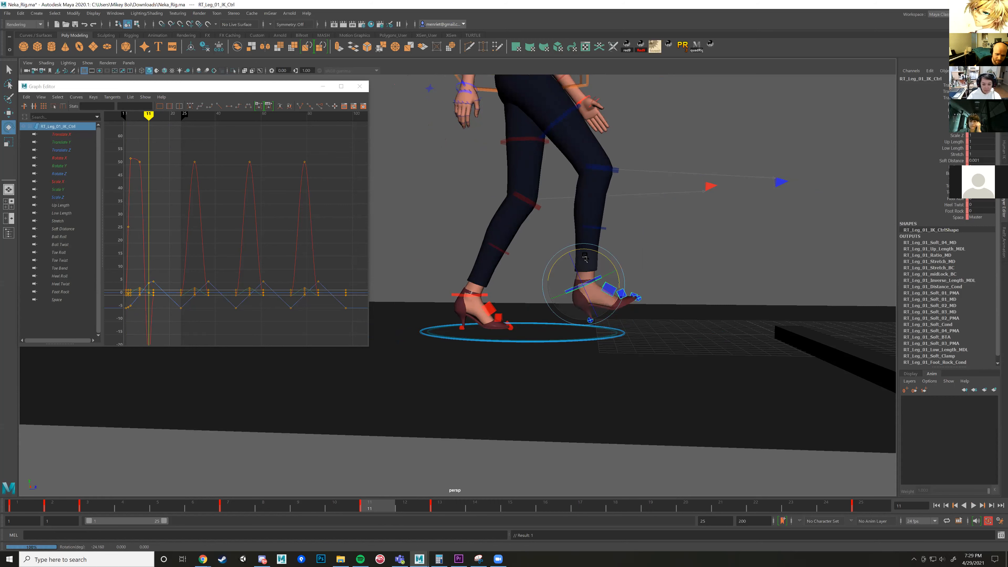
key("w")
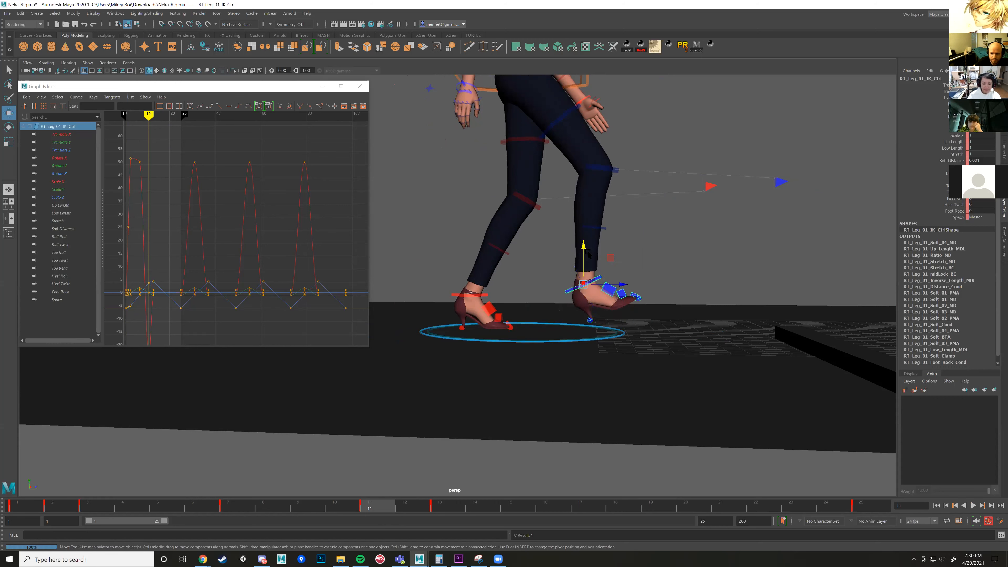
left_click_drag(612, 258, 612, 276)
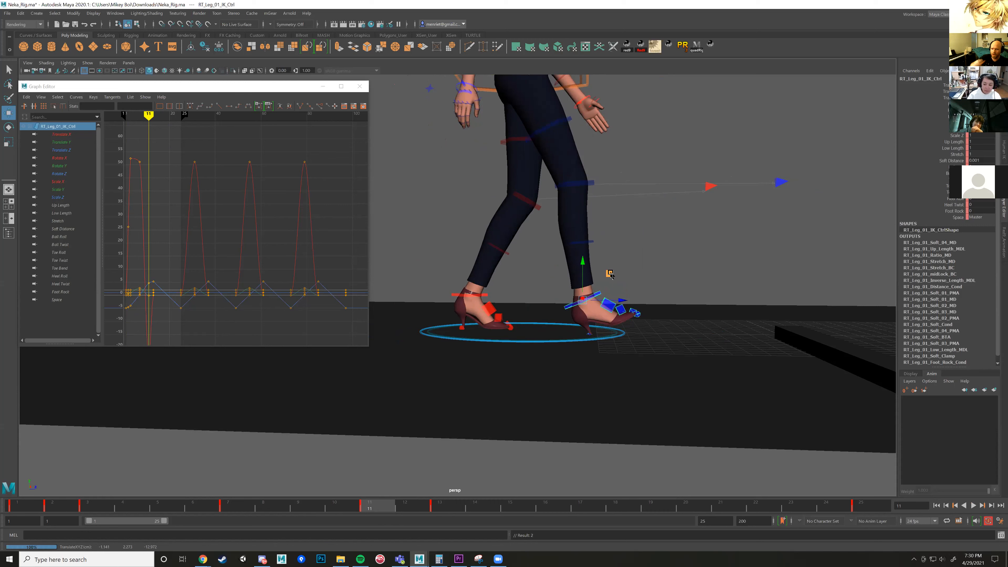
key("ctrl+z")
key("ctrl+z")
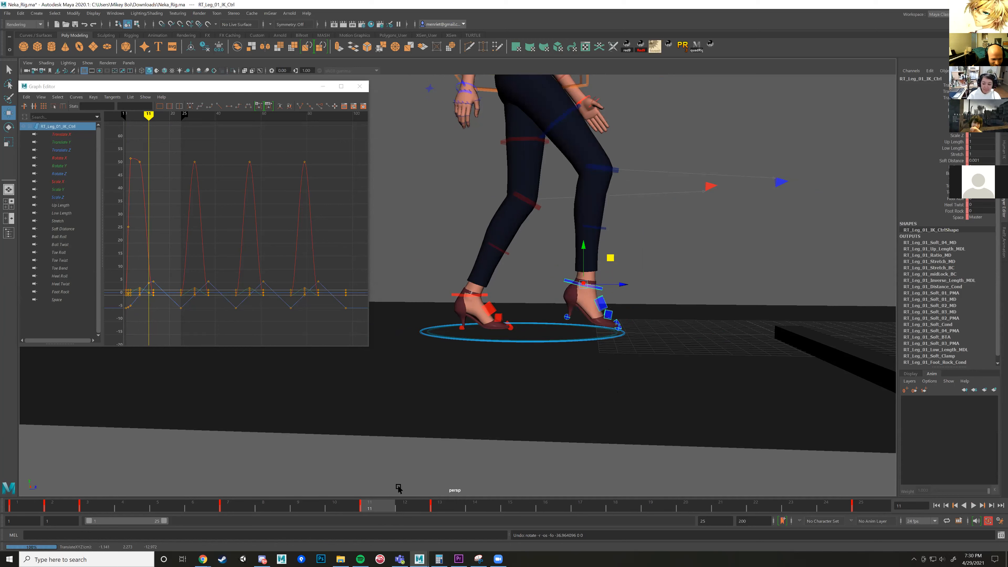
right_click(369, 506)
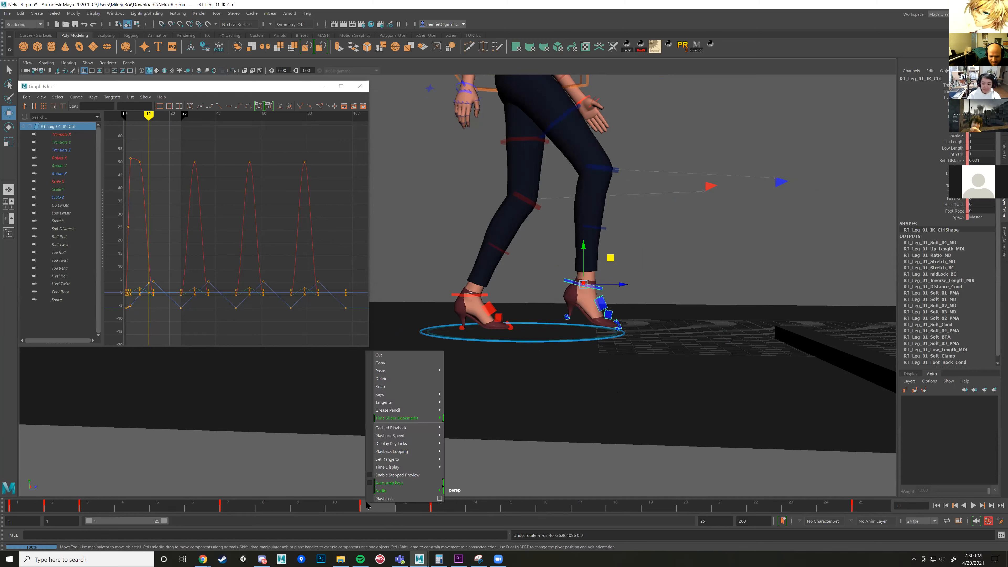
left_click(390, 377)
Move the right foot IK control slightly forward and up at frame 10, and scrub back through the swing.
key("alt+v")
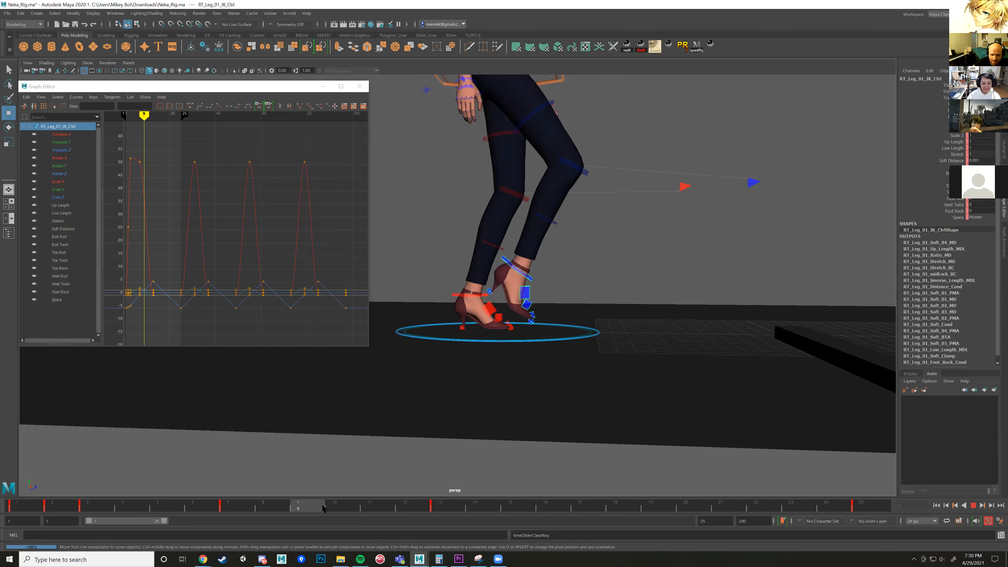
left_click_drag(574, 252, 586, 245)
left_click_drag(327, 505, 60, 506)
Play the walk cycle and scrub the frames around 12 to 15 to examine the leg and body motion.
left_click(974, 505)
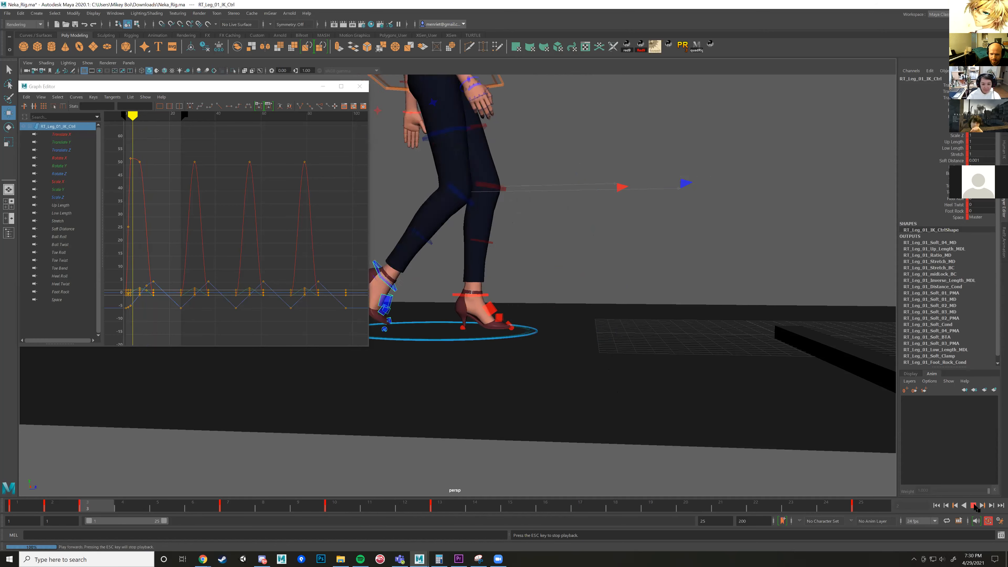
scroll(534, 401, "down", 3)
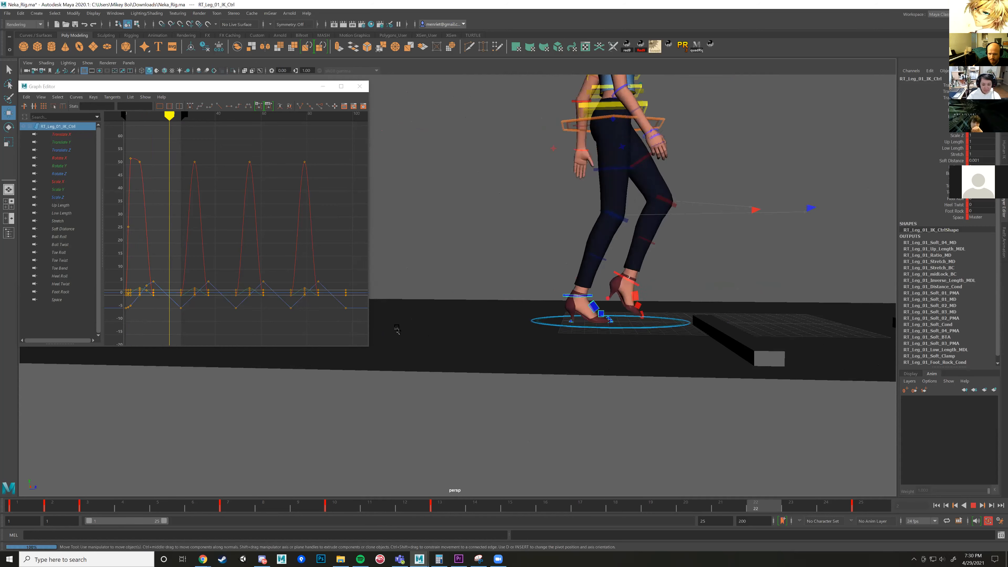
middle_click_drag(589, 306, 510, 446, "alt")
left_click(974, 506)
left_click_drag(411, 511, 519, 504)
middle_click_drag(509, 318, 534, 358, "alt")
scroll(516, 254, "up", 3)
Select the right shoulder FK control and play back the walk to examine the right arm's swing.
left_click(512, 201)
scroll(506, 244, "up", 2)
scroll(507, 244, "up", 1)
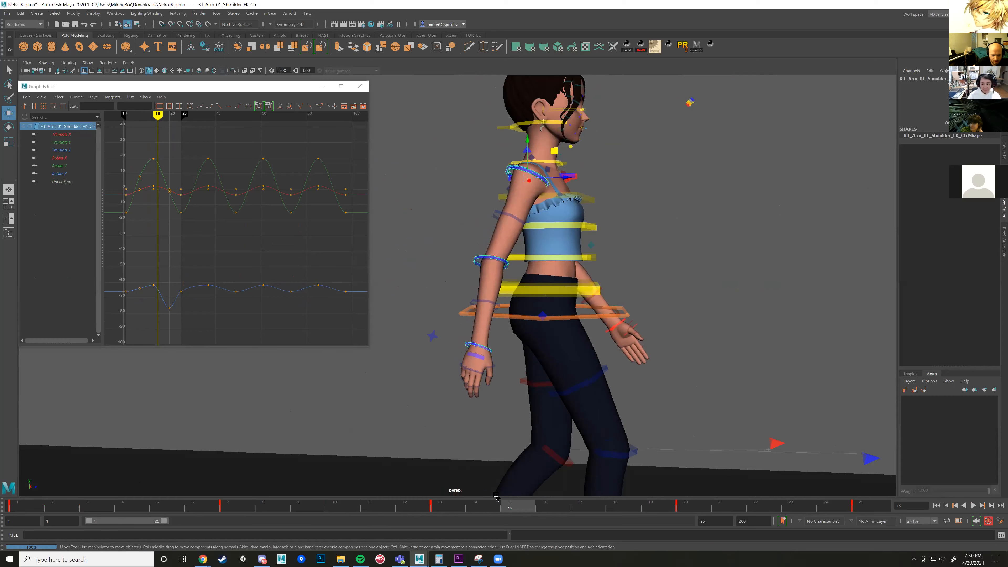
key("alt+v")
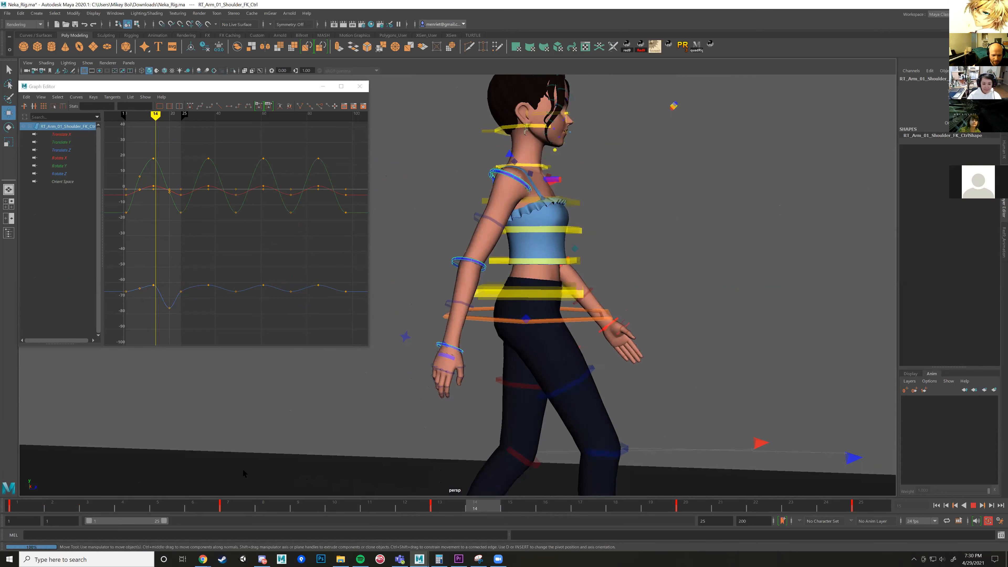
left_click(242, 505)
scroll(432, 142, "down", 3)
left_click(975, 507)
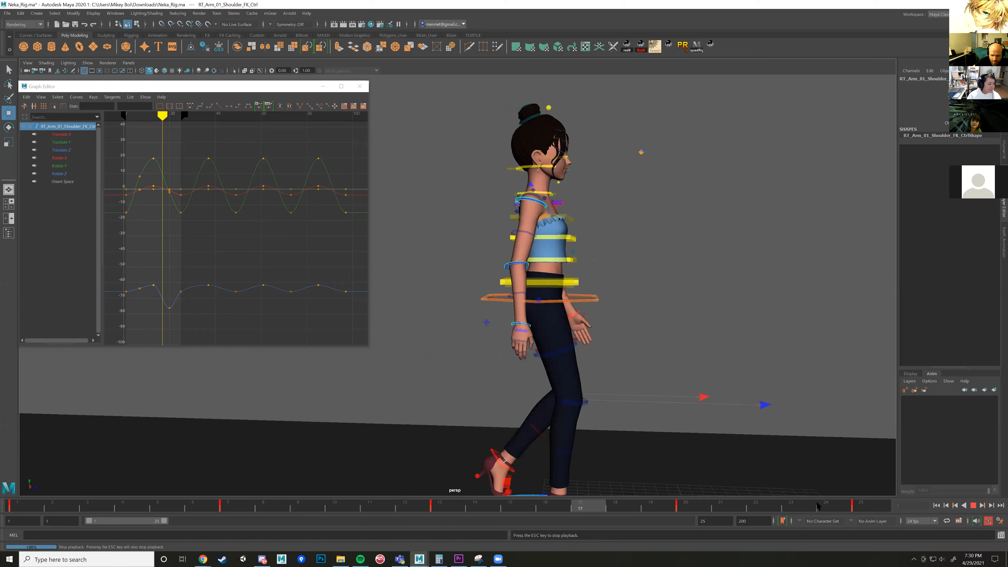
key("Escape")
Rotate the right elbow FK control at frame 15 to swing the forearm slightly further back.
left_click_drag(494, 511, 524, 515)
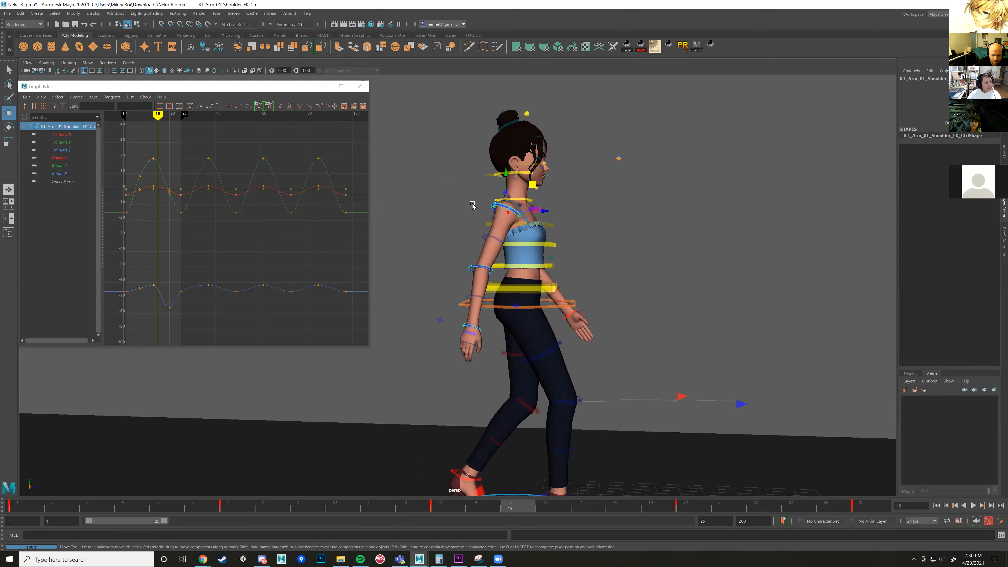
scroll(472, 206, "up", 5)
left_click(512, 263, "shift")
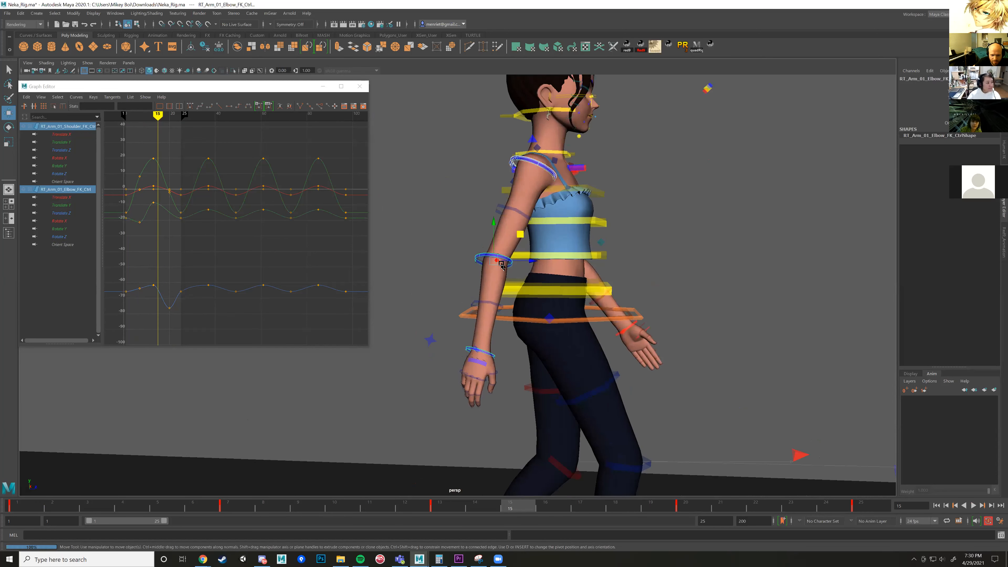
left_click(475, 259)
key("e")
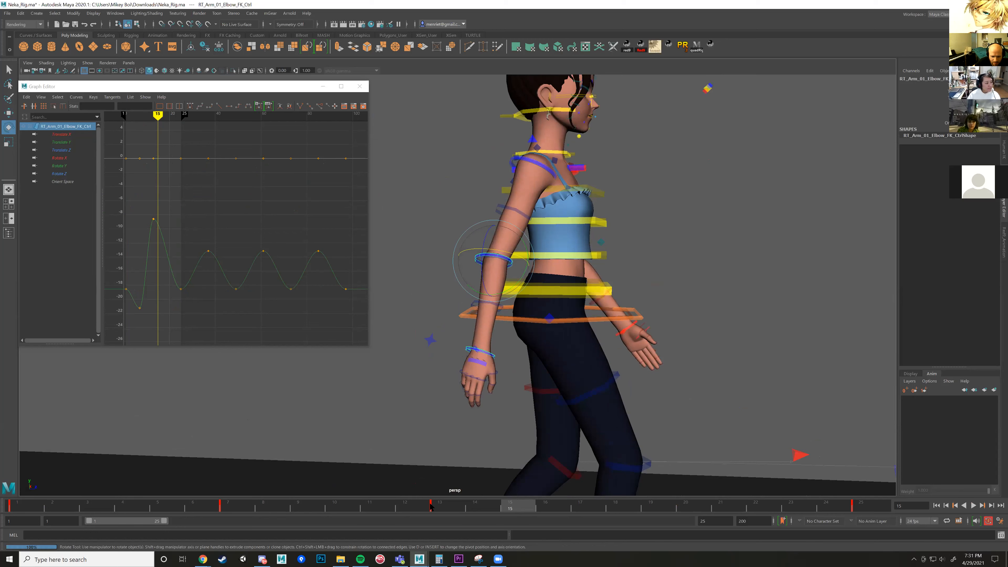
left_click_drag(517, 283, 515, 285)
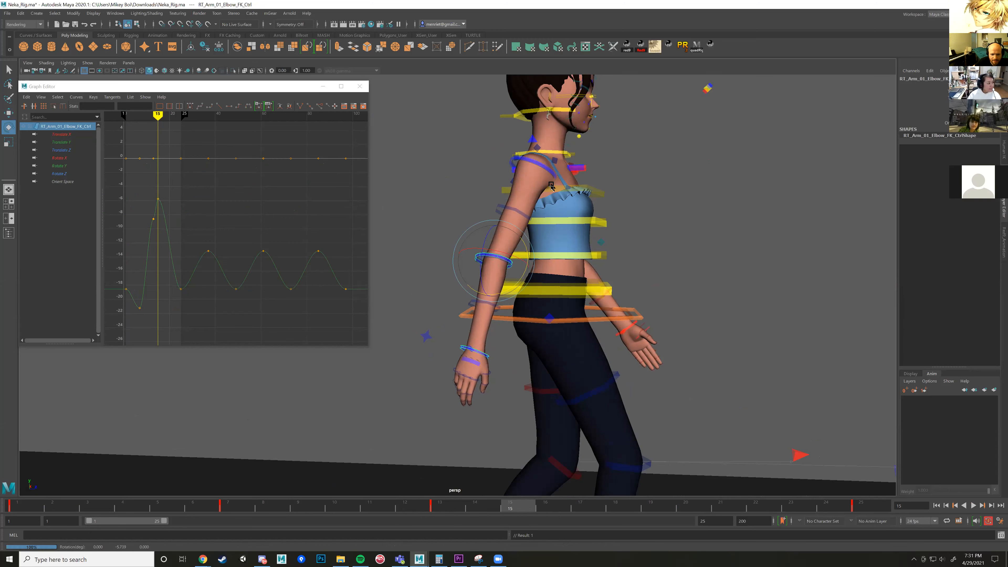
Rotate the right shoulder FK control slightly back at frame 15 and check the arm against the frame 13 pose.
left_click(548, 170)
left_click_drag(545, 198, 545, 198)
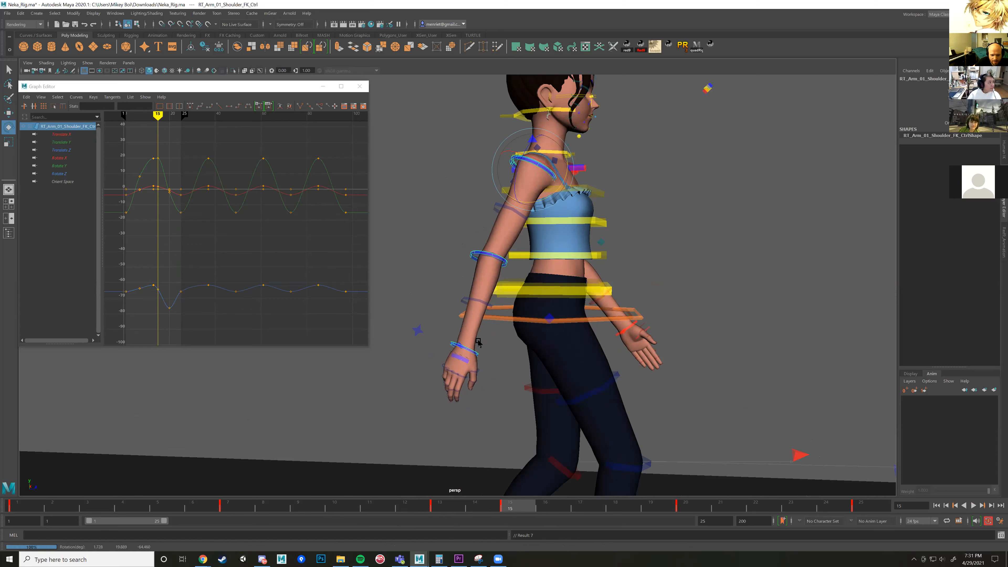
key("comma")
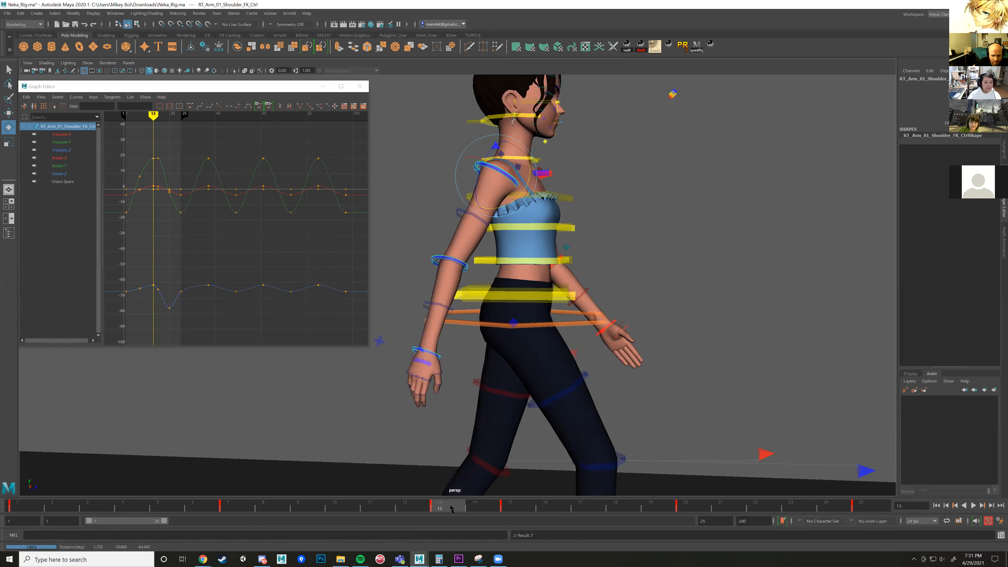
left_click_drag(452, 509, 730, 509)
Play the walk cycle from frame 1 and examine it from the side and the front, ending at frame 7.
left_click(937, 506)
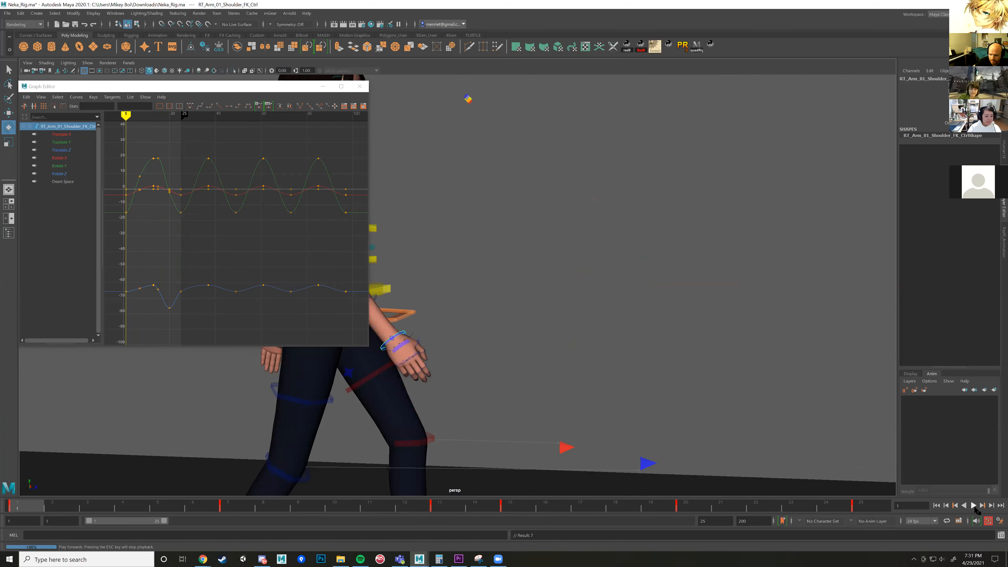
left_click(974, 506)
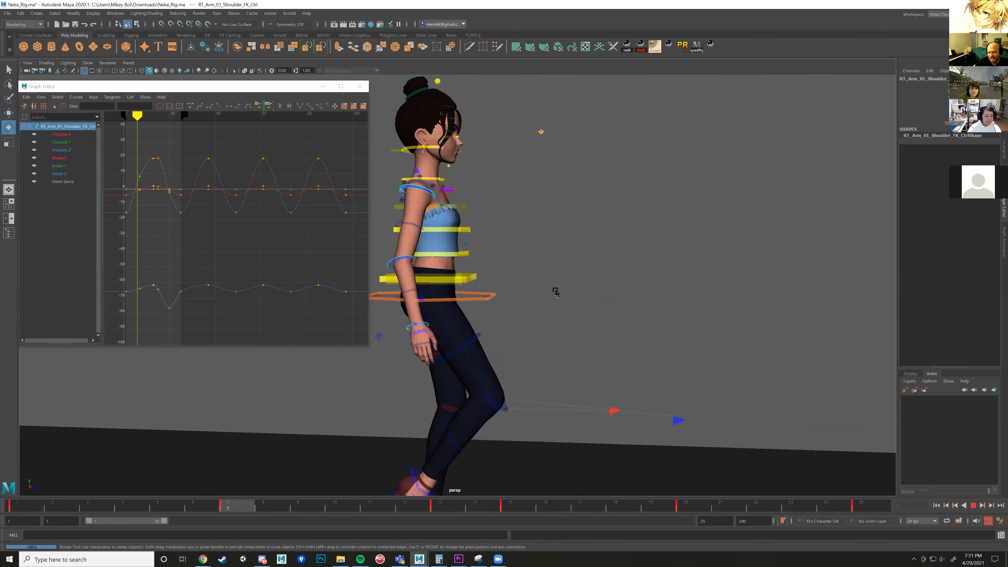
scroll(648, 345, "down", 4)
scroll(619, 340, "up", 3)
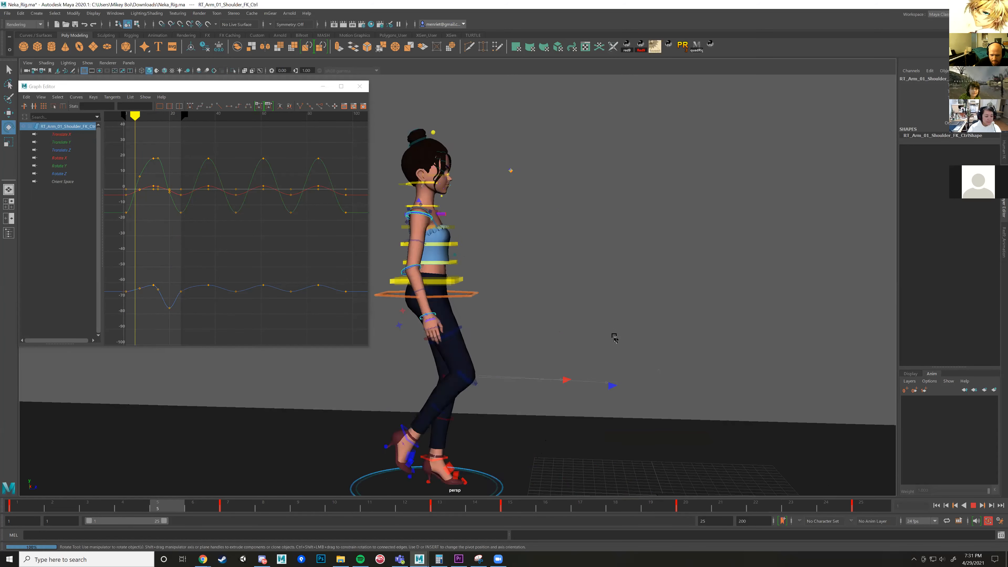
left_click_drag(615, 338, 624, 261, "alt")
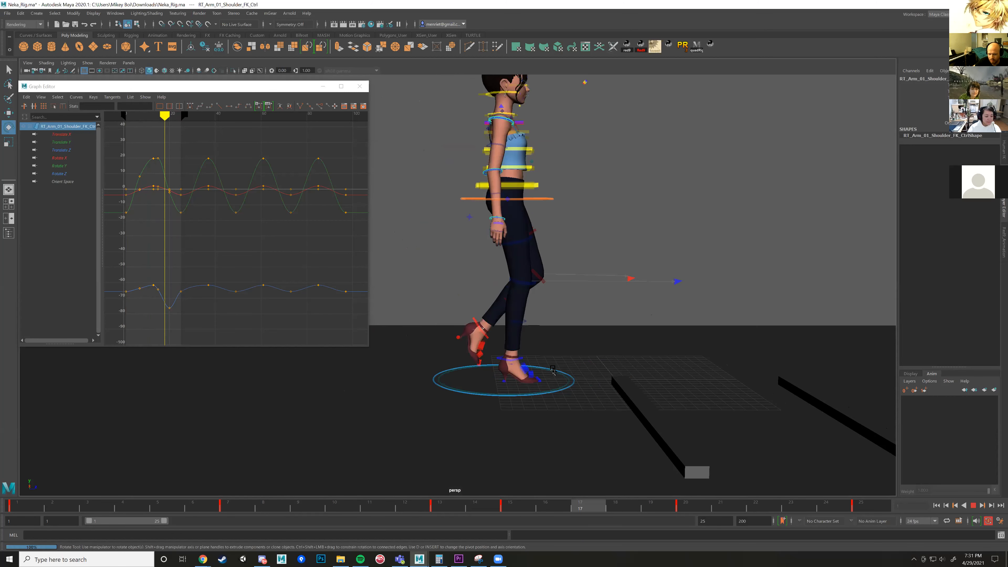
left_click_drag(507, 362, 530, 399, "alt")
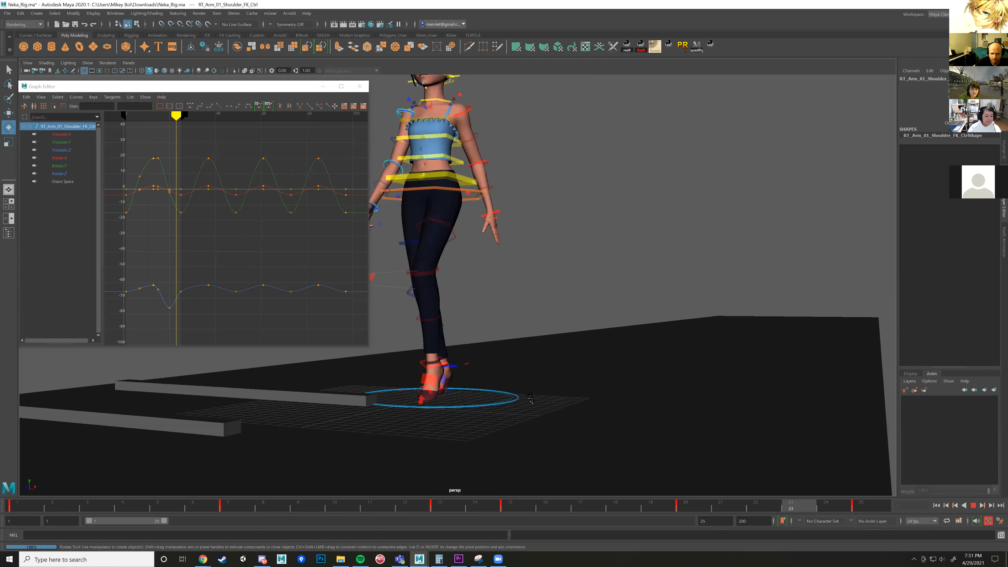
middle_click_drag(562, 422, 565, 424, "alt")
left_click_drag(561, 403, 554, 371, "alt")
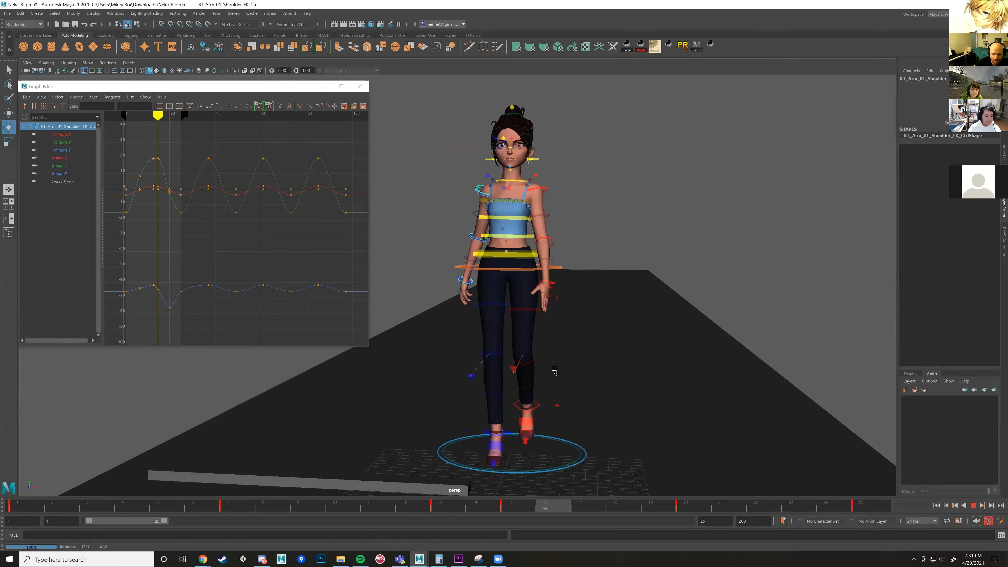
right_click_drag(573, 317, 704, 380, "alt")
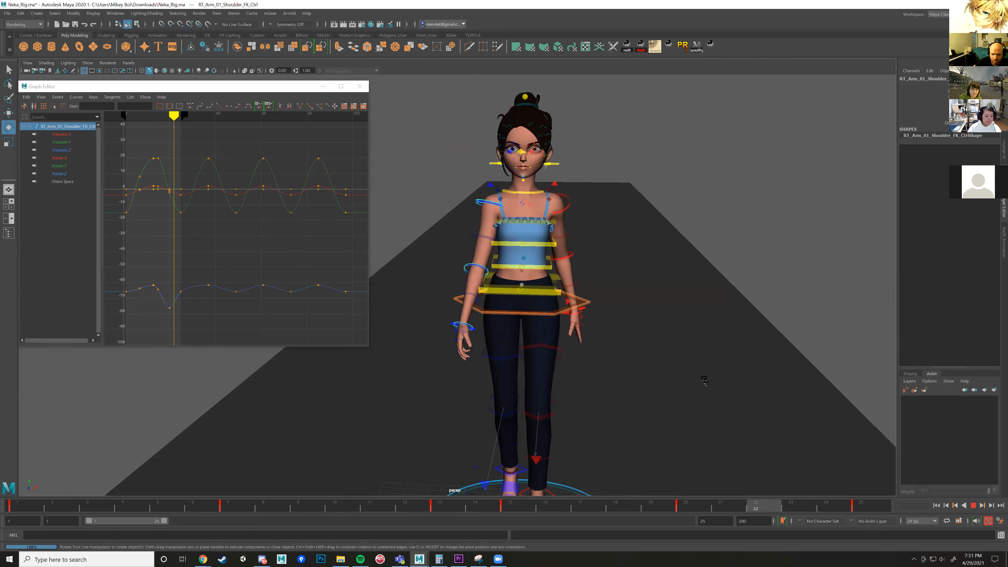
key("comma")
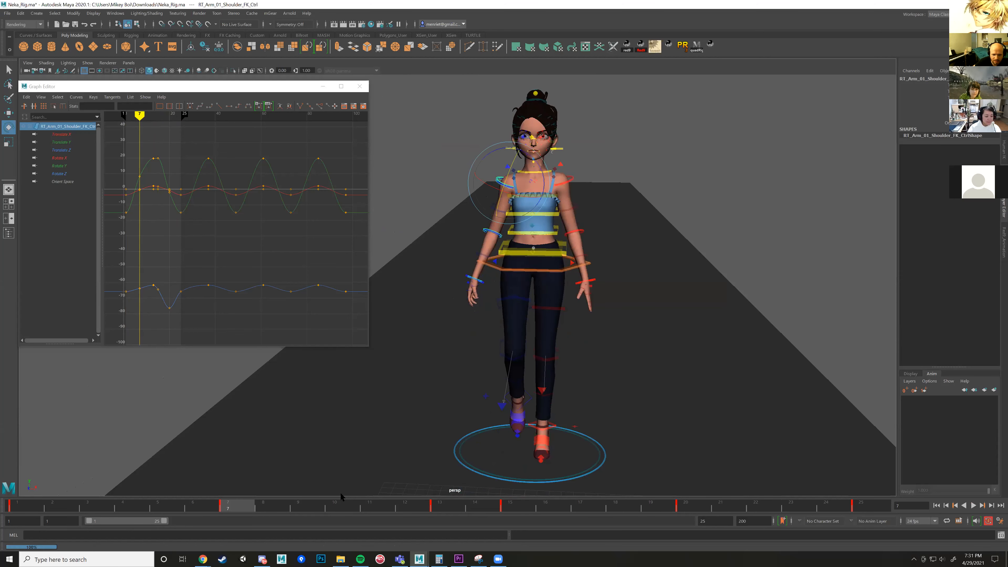
Select the three torso FK controls and play back the walk from the front to examine the torso's motion.
key("alt+v")
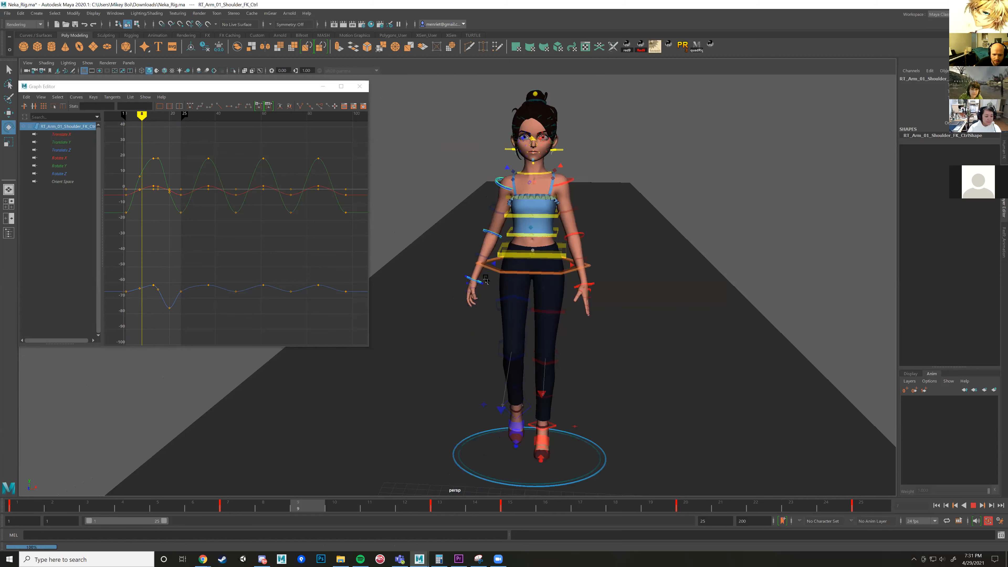
key("alt+v")
left_click(556, 240)
key("w")
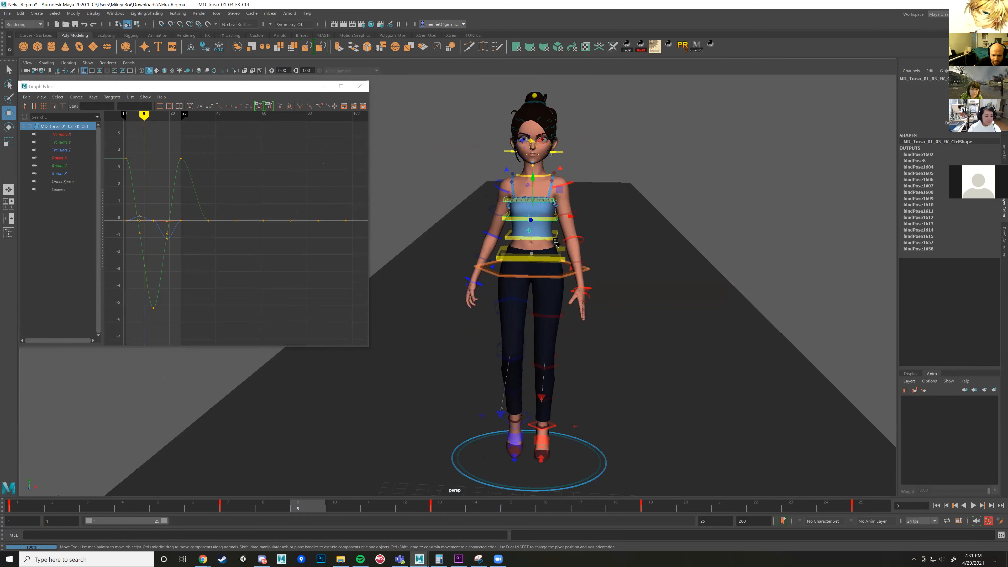
left_click(562, 259, "shift")
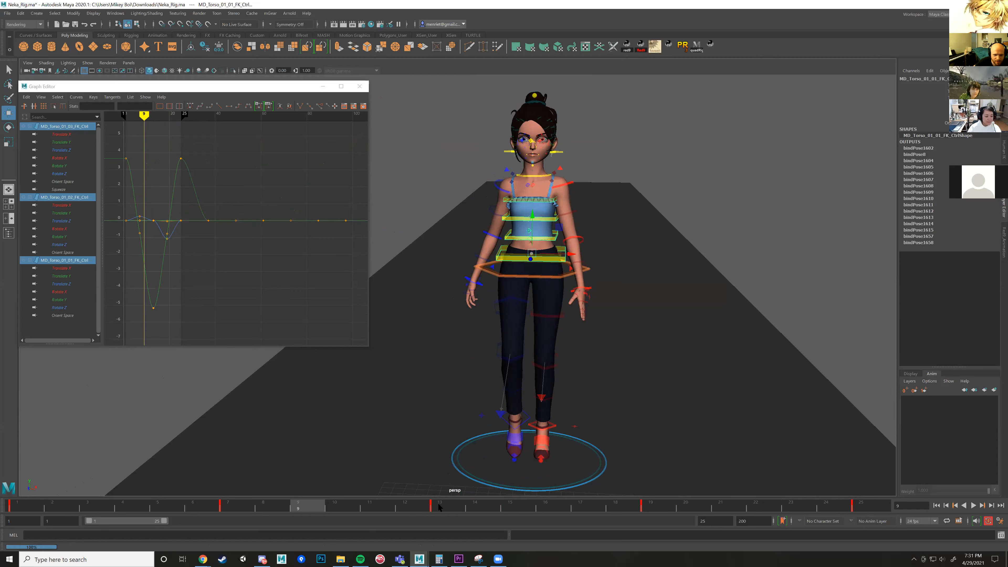
key("alt+v")
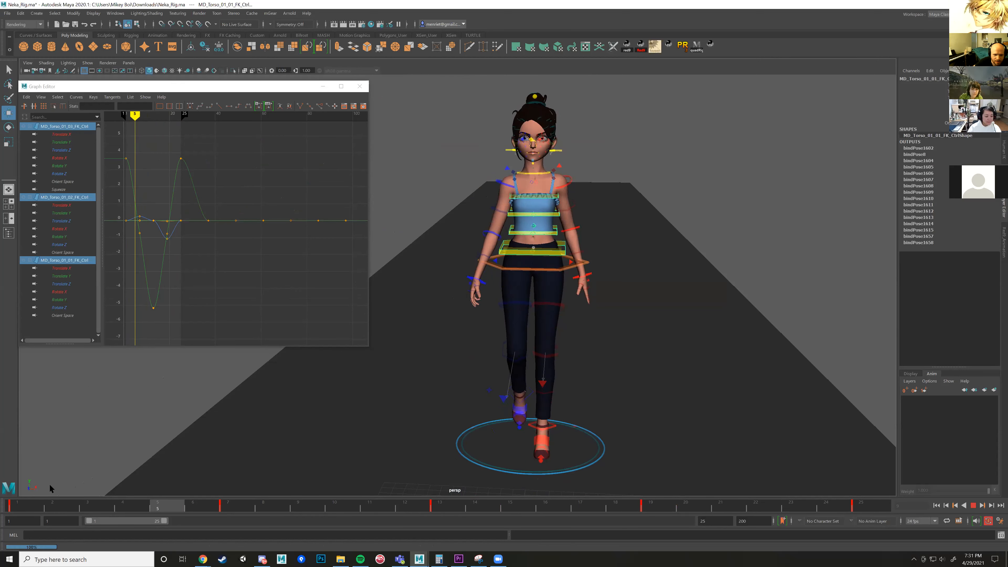
Delete the three torso FK controls' keys at frames 7 and 19.
key("alt+v")
middle_click_drag(140, 216, 144, 217, "alt")
left_click_drag(168, 213, 175, 278)
key("Delete")
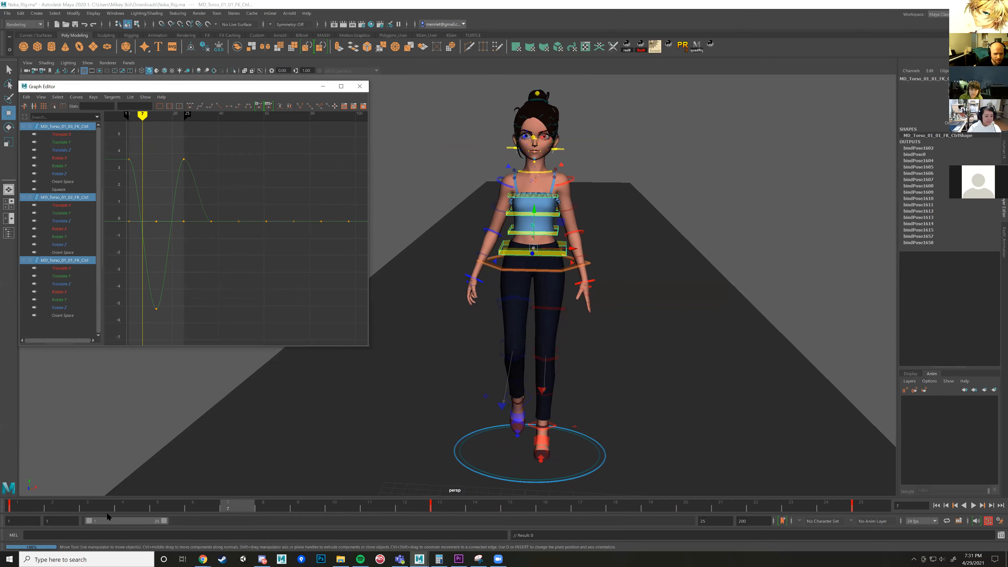
Play back the walk from the front to check the torso without its in-between keys.
key("alt+v")
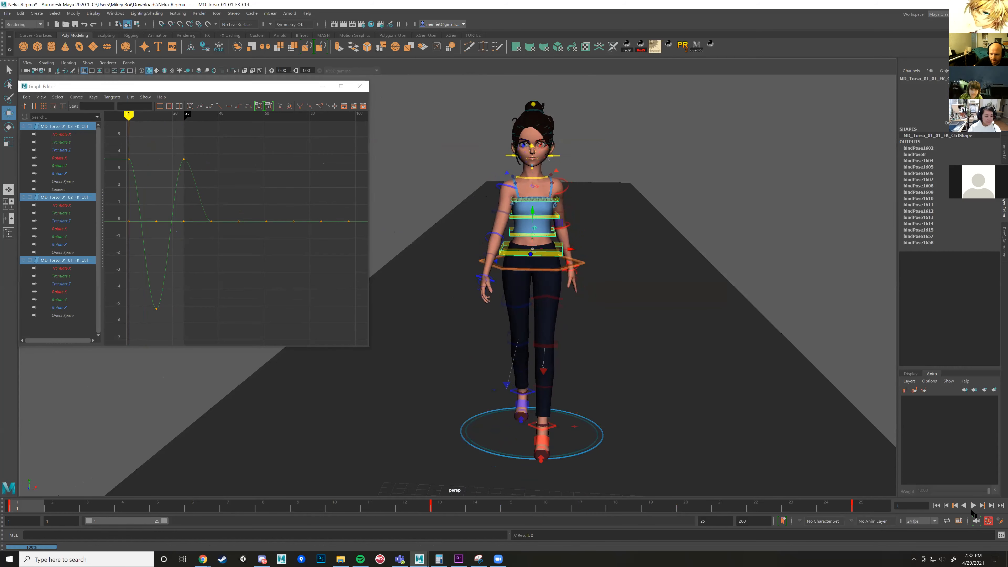
key("alt+v")
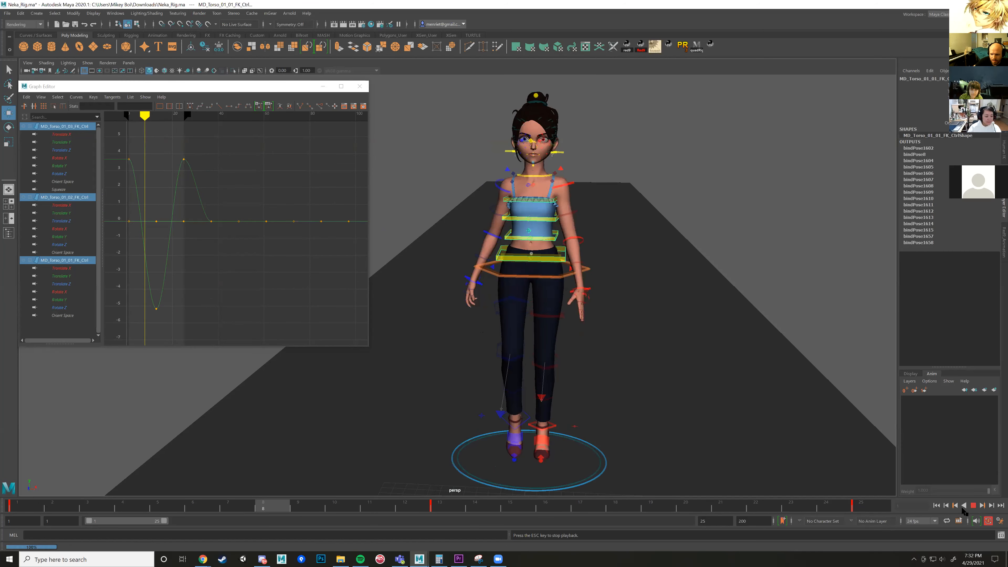
key("Escape")
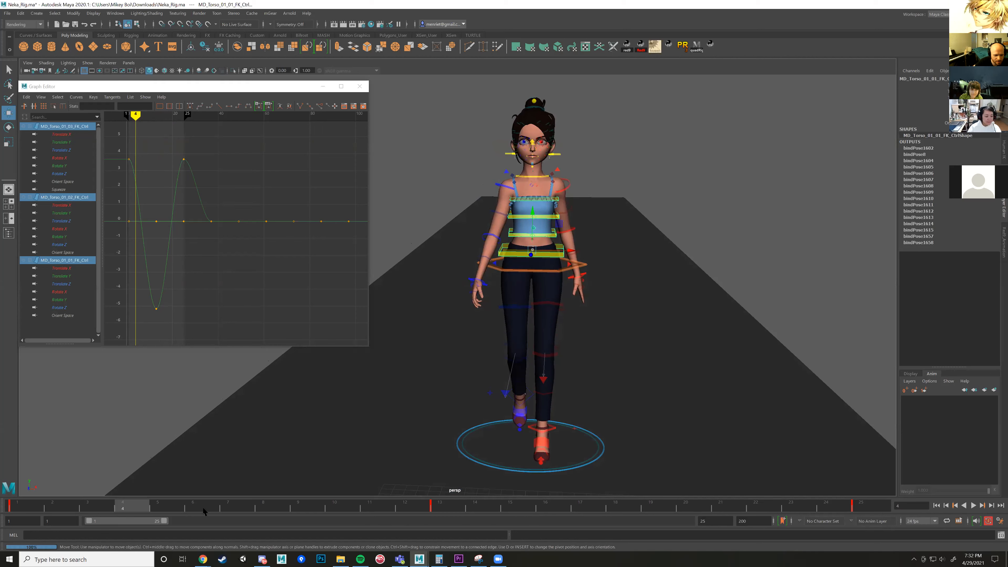
Set new keys on the three torso FK controls at frames 7 and 19.
left_click(224, 508)
key("alt+shift+v")
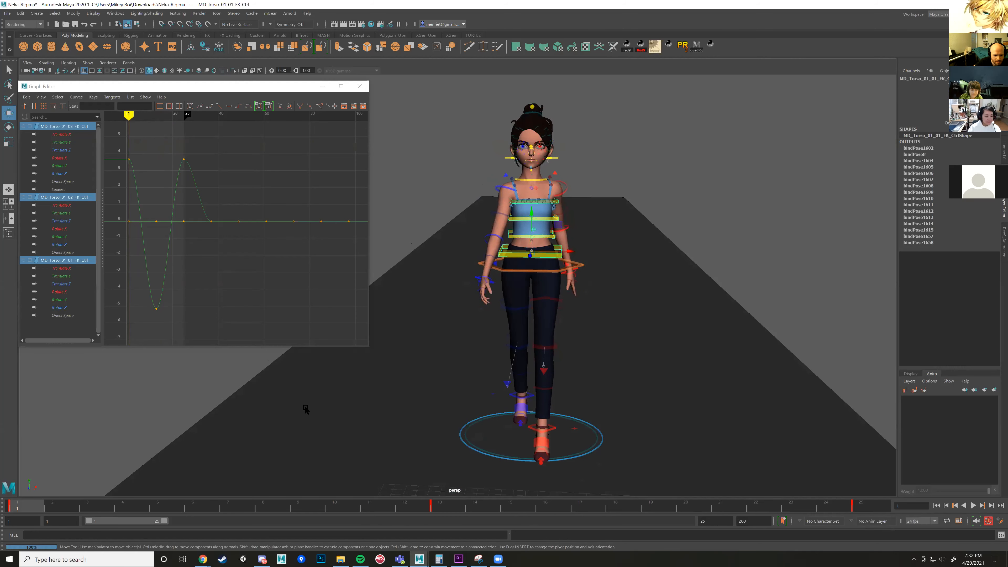
left_click(240, 510)
left_click(656, 507)
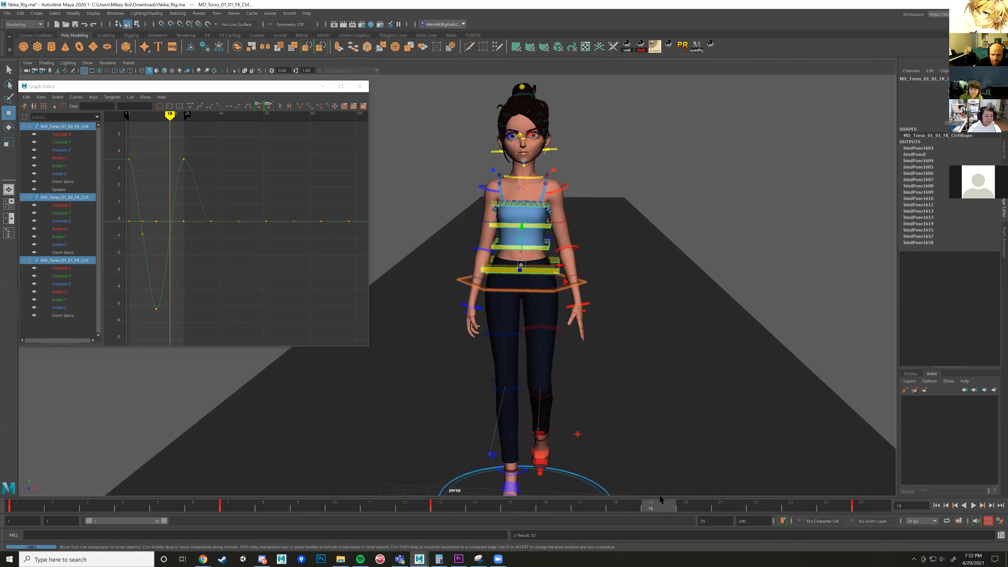
key("s")
Switch to the front orthographic view and rotate the three torso FK controls slightly sideways in Z at frame 7.
left_click(447, 507)
left_click_drag(586, 234, 587, 232, "alt")
middle_click_drag(586, 232, 546, 235, "alt")
left_click_drag(545, 235, 545, 235, "alt")
key("space")
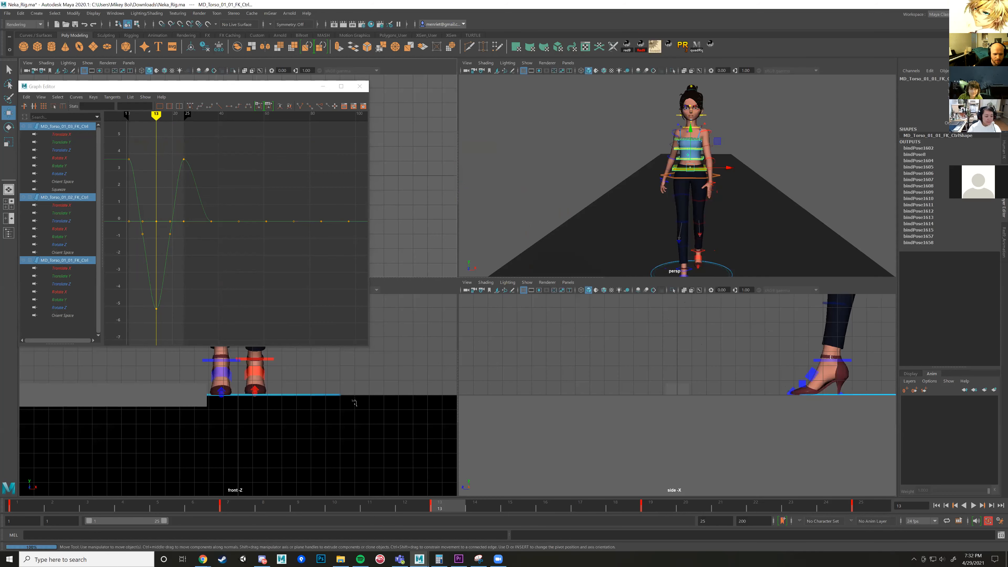
key("space")
scroll(540, 241, "down", 4)
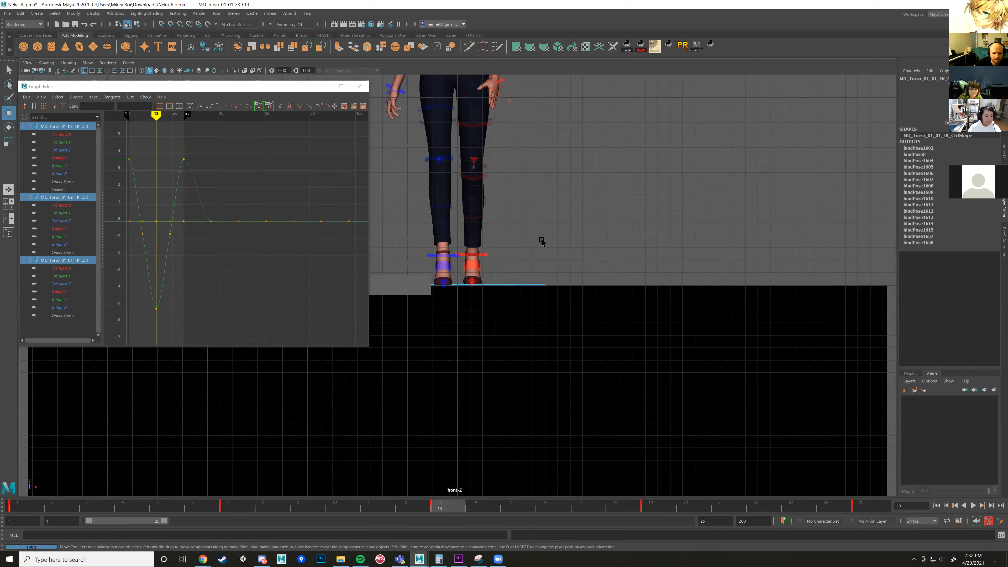
middle_click_drag(541, 206, 515, 331, "alt")
scroll(508, 314, "up", 4)
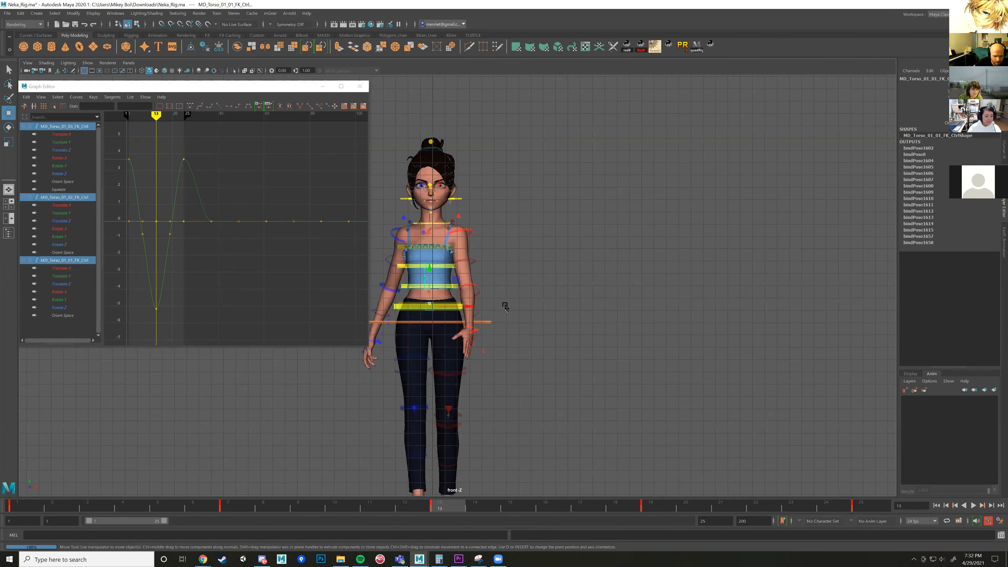
key("comma")
key("e")
key("comma")
key("period")
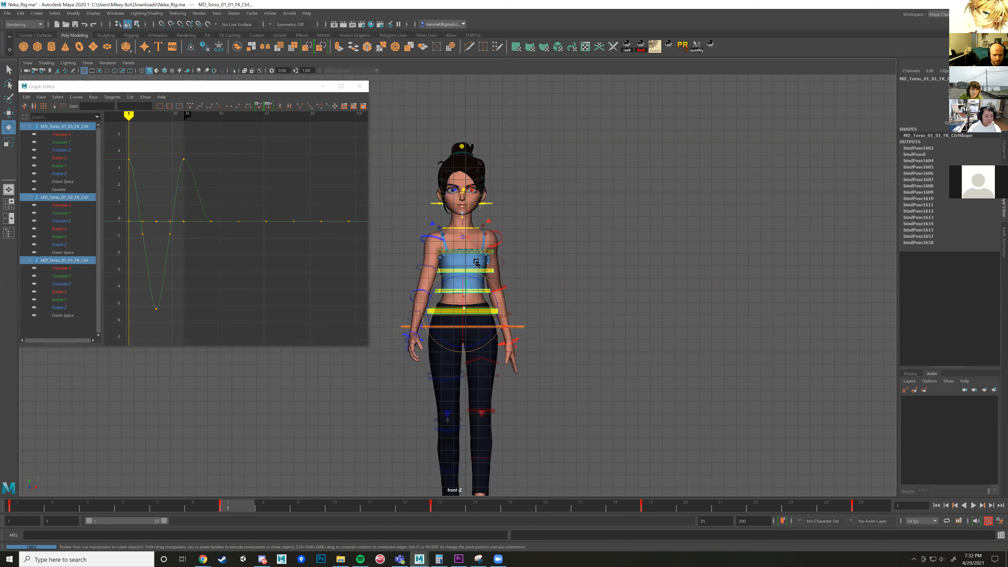
left_click(474, 260)
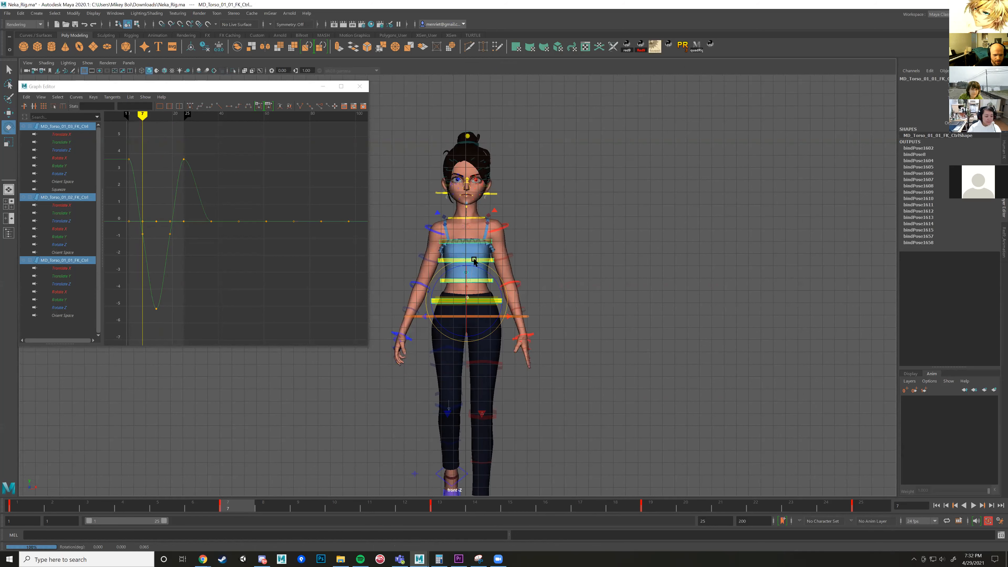
left_click_drag(474, 260, 474, 261)
Rotate the three torso FK controls slightly the opposite way in Z at frame 19 and check the motion.
key("comma")
key("period")
key("period")
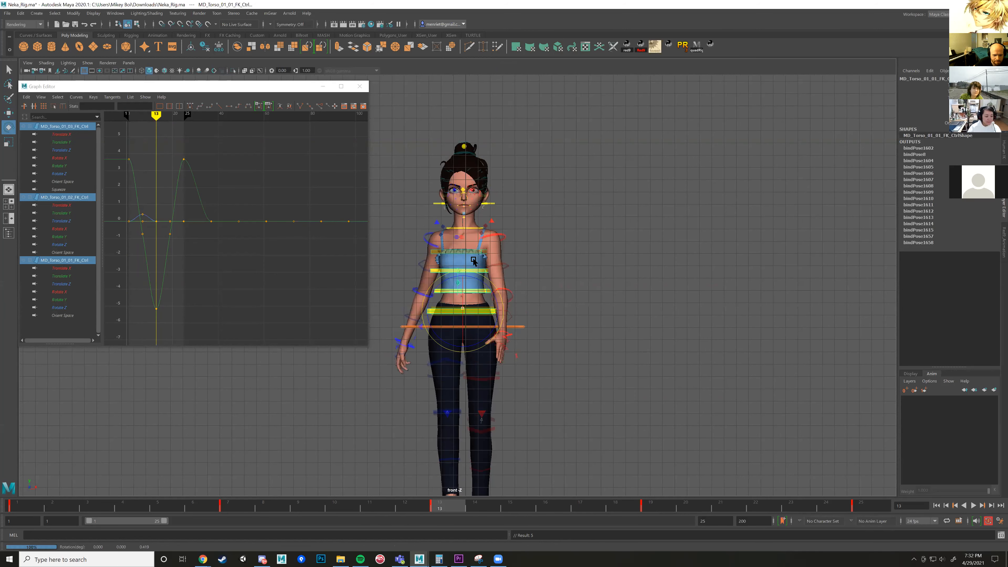
key("period")
left_click_drag(472, 258, 472, 259)
key("comma")
key("period")
mouse_move(645, 504)
left_mouse_down()
mouse_move(78, 473)
mouse_move(31, 487)
mouse_move(198, 478)
mouse_move(794, 505)
mouse_move(974, 528)
left_mouse_up()
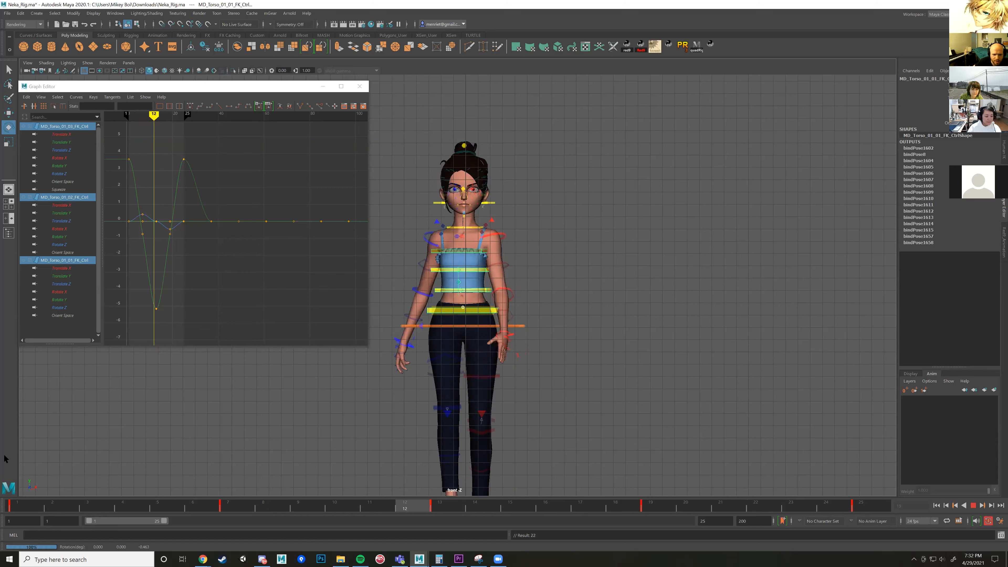
In the perspective side view, apply spline tangents to the right shoulder and elbow FK keys from frame 1 to 25.
key("space")
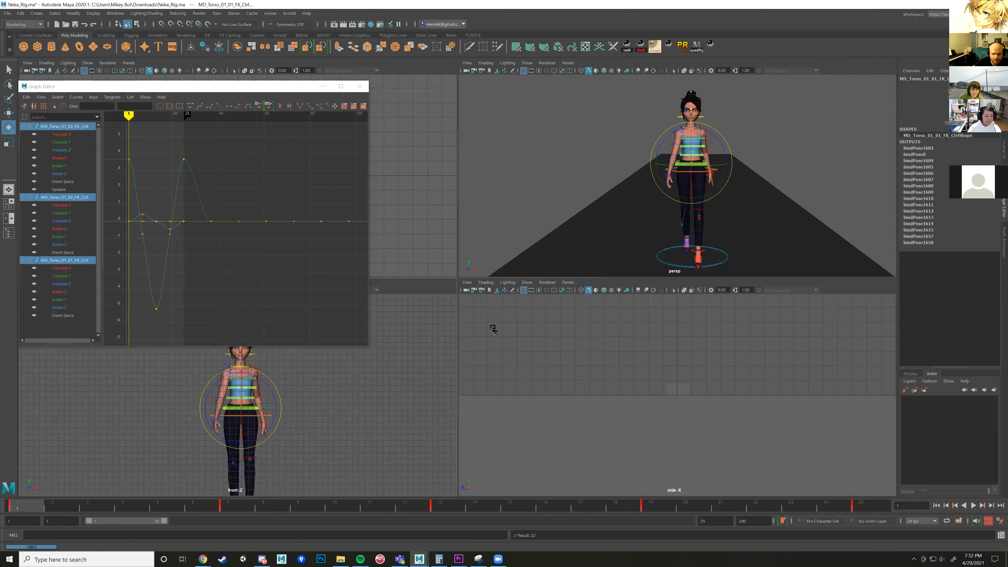
key("space")
left_click_drag(484, 248, 637, 270, "alt")
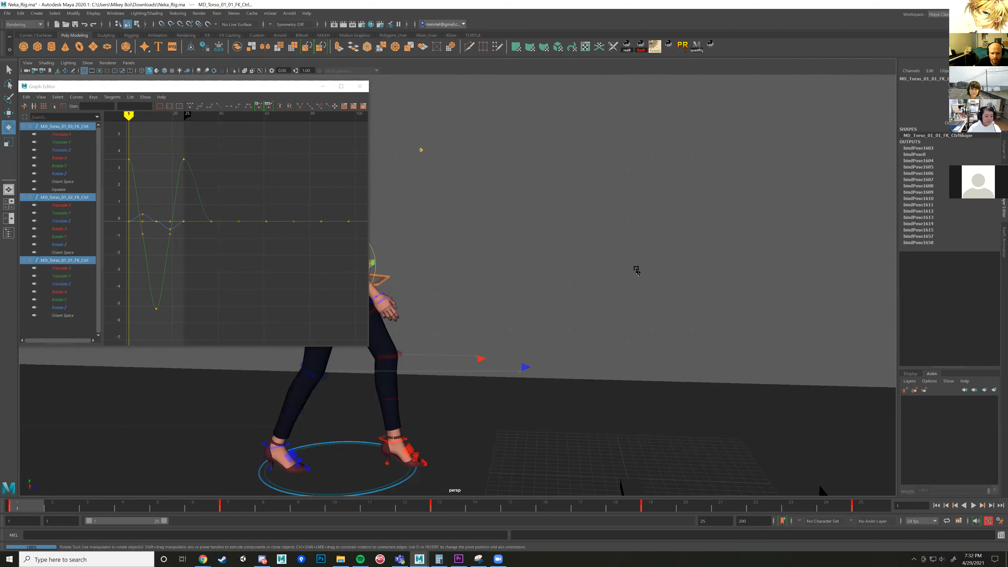
middle_click_drag(393, 272, 497, 274, "alt")
scroll(498, 274, "up", 3)
left_click_drag(497, 275, 465, 198, "alt")
left_click(456, 195)
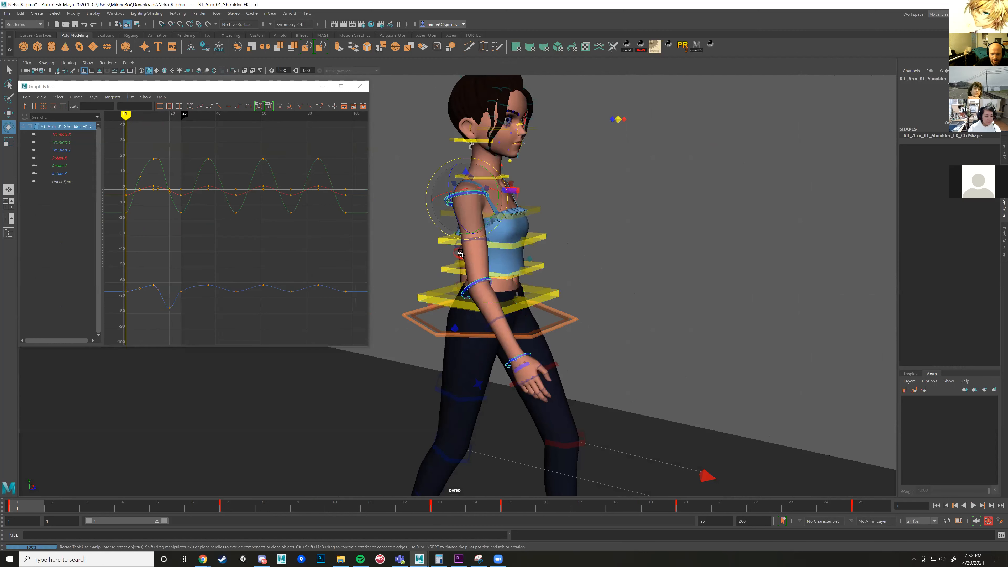
left_click(469, 290, "shift")
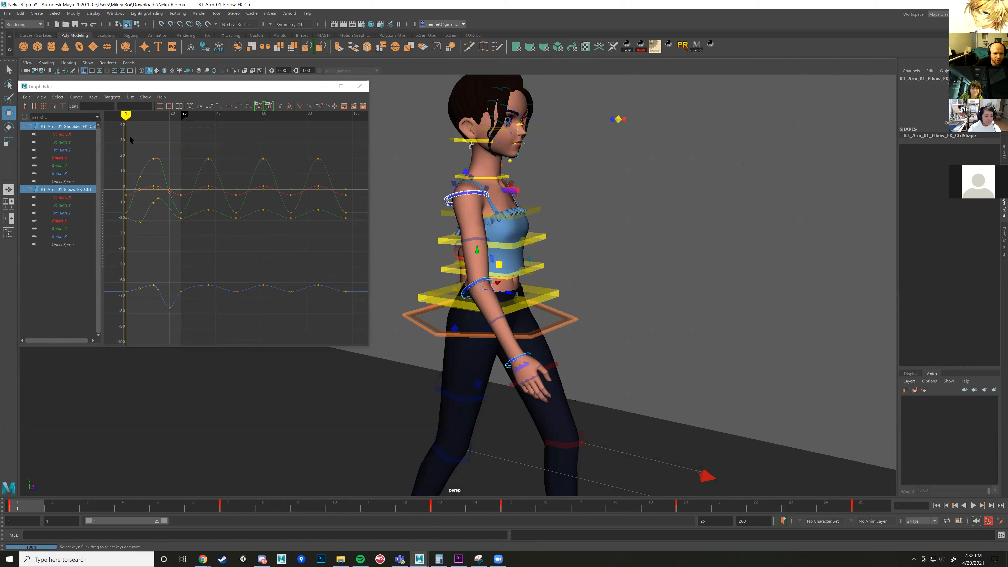
left_click_drag(121, 139, 188, 338)
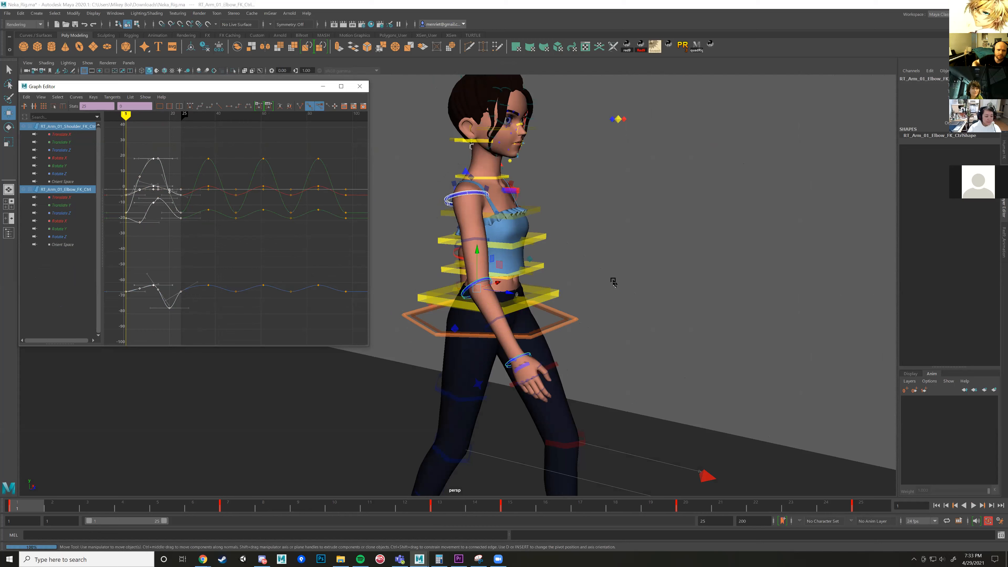
left_click(200, 107)
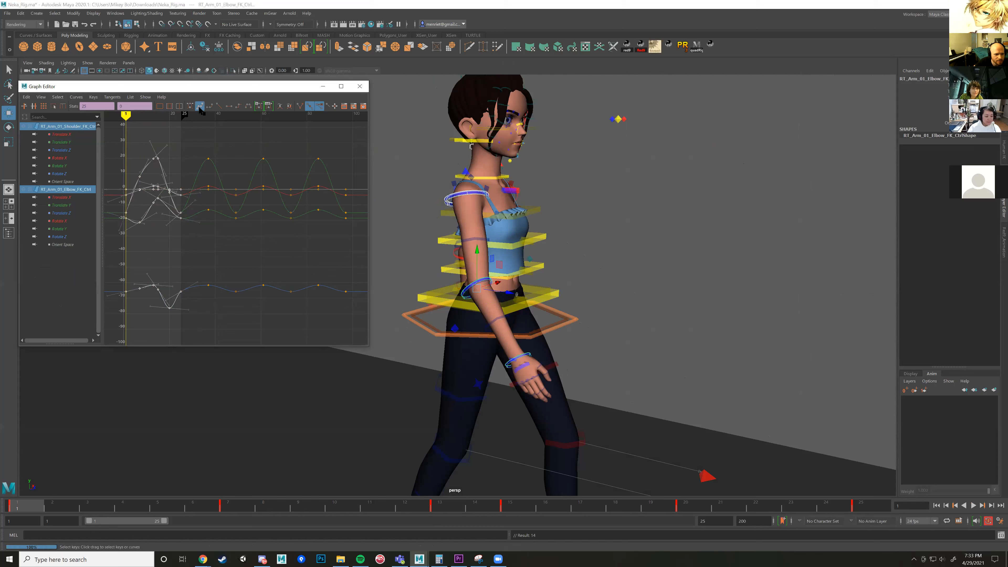
Play and scrub the walk cycle from the side to examine the right arm's swing.
key("alt+v")
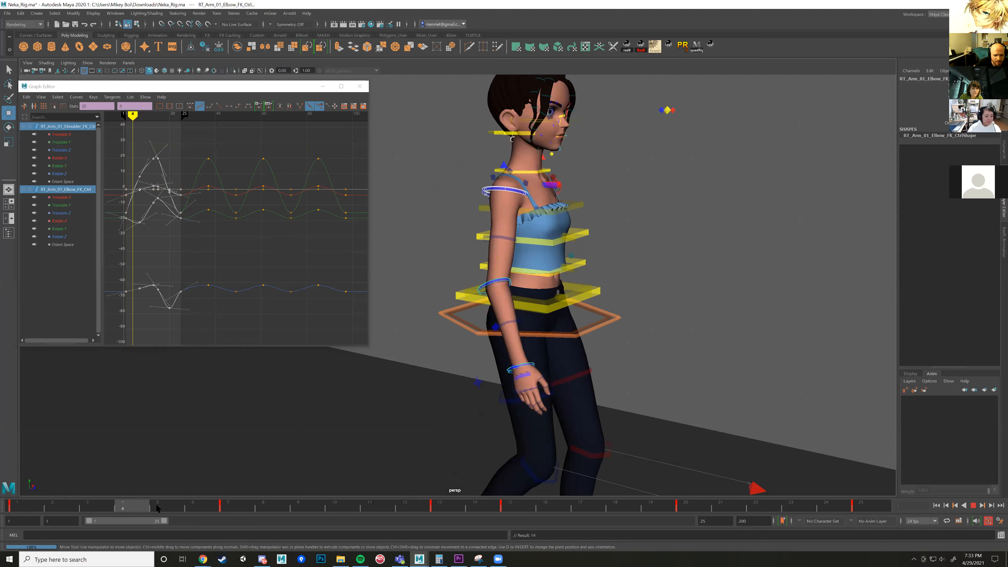
left_click_drag(692, 493, 20, 487)
scroll(476, 410, "down", 5)
left_click_drag(484, 408, 514, 411, "alt")
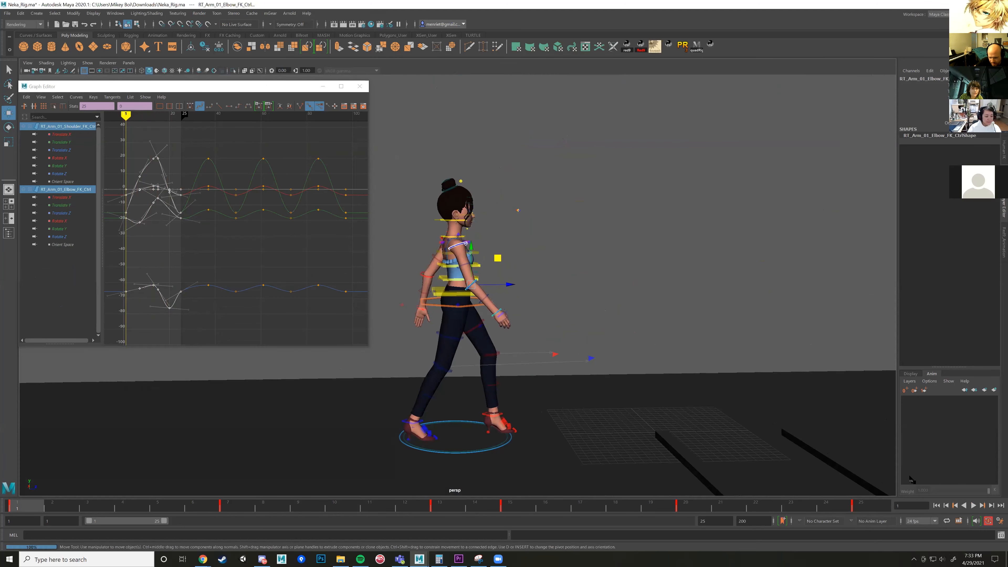
left_click(974, 506)
left_click_drag(622, 411, 626, 411, "alt")
middle_click_drag(626, 412, 557, 406, "alt")
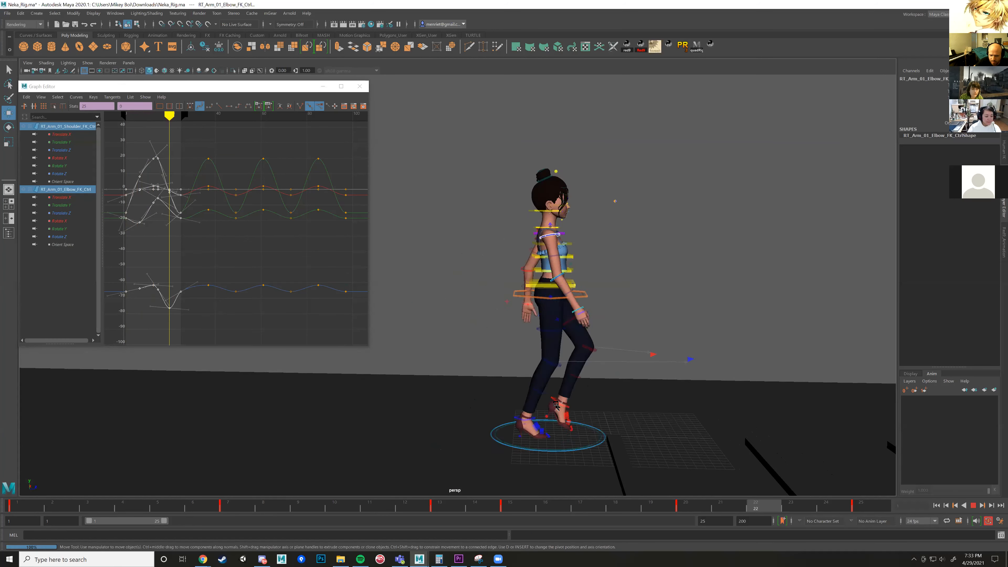
scroll(556, 405, "up", 5)
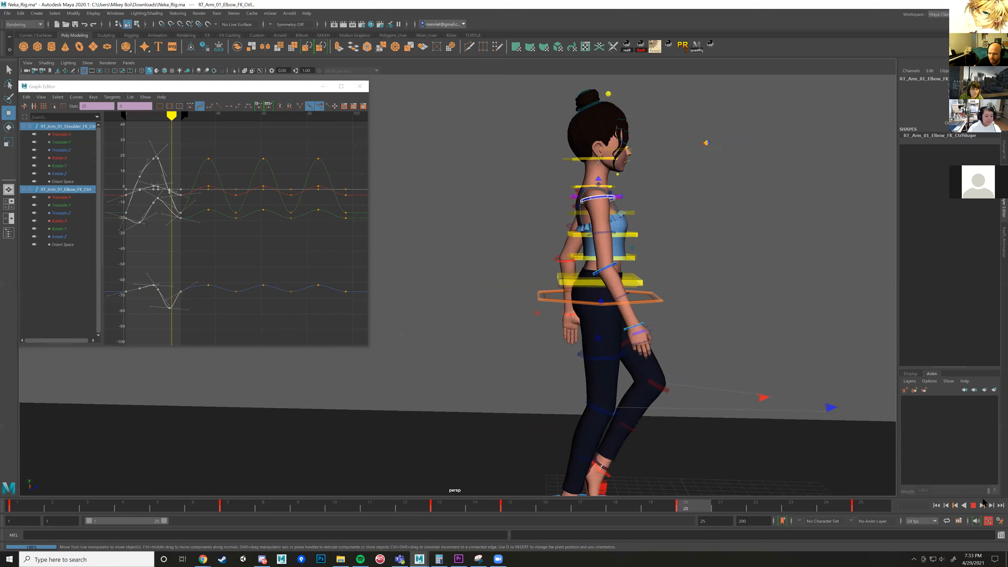
left_click(974, 506)
left_click_drag(544, 501, 132, 450)
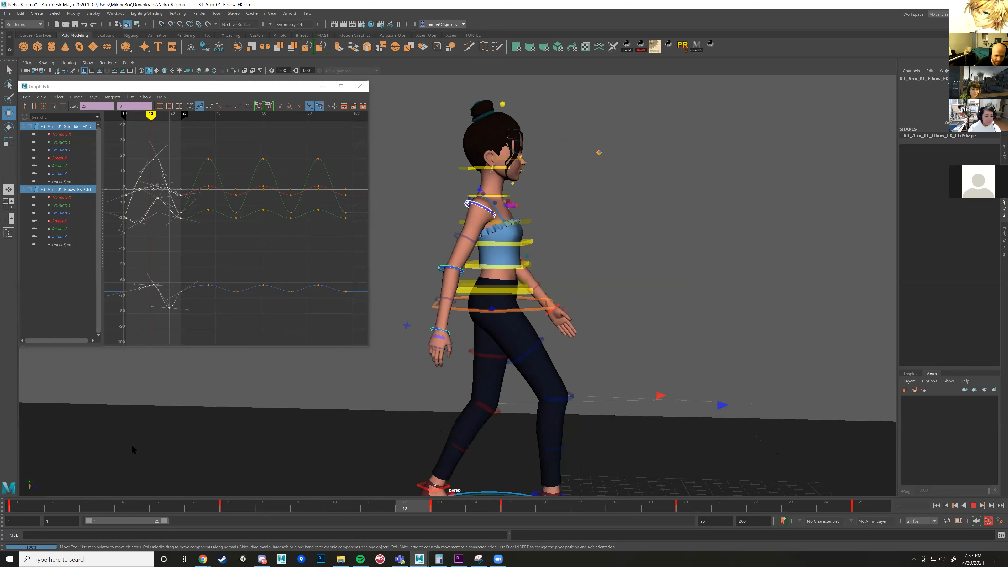
Select the COG control and set its Translate X keys from frame 1 to 25 to auto tangents.
left_click(460, 301)
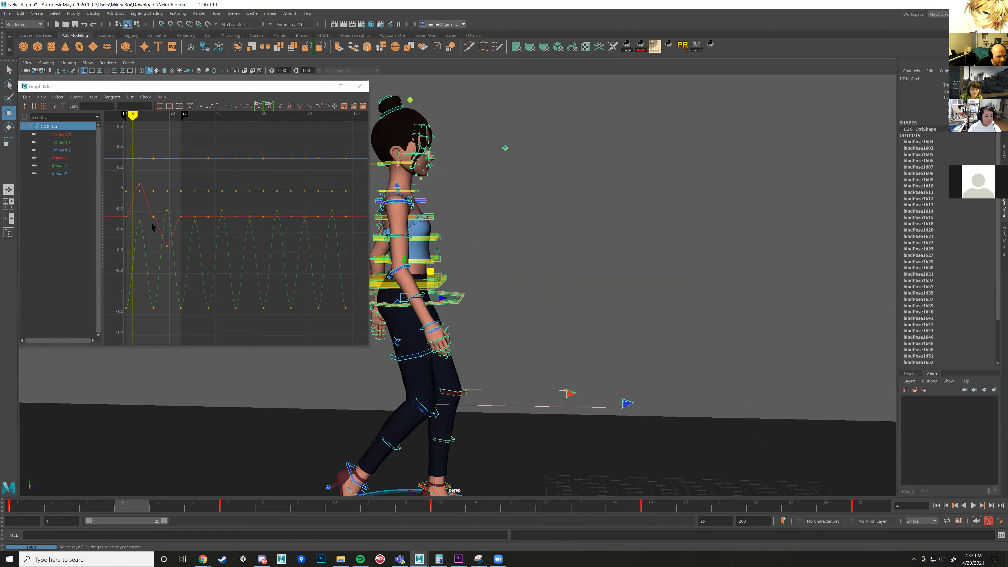
left_click(65, 158)
left_click(65, 135)
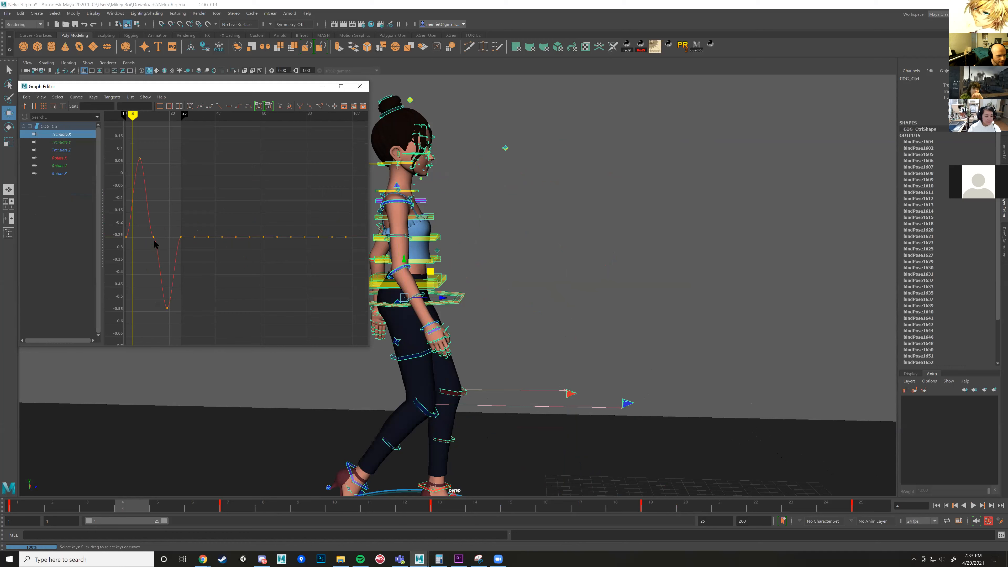
middle_click_drag(166, 254, 263, 263, "alt")
right_click_drag(263, 263, 277, 284, "alt")
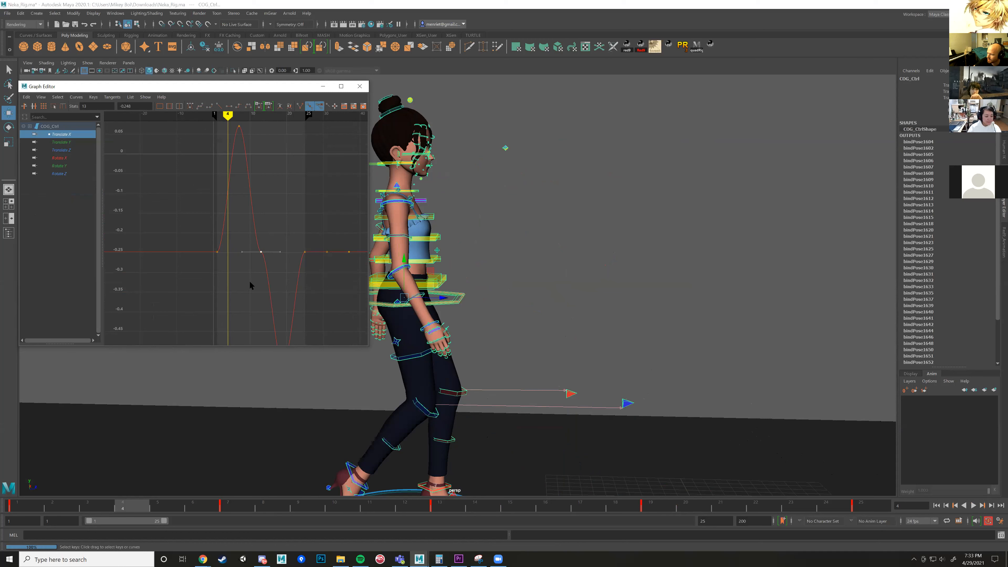
left_click(262, 252)
key("a")
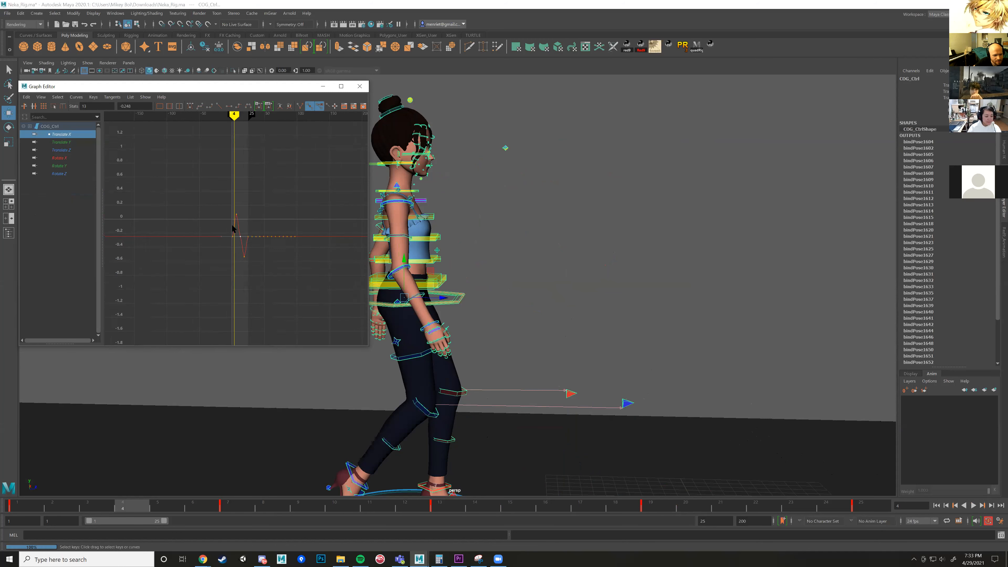
left_click_drag(303, 344, 303, 343)
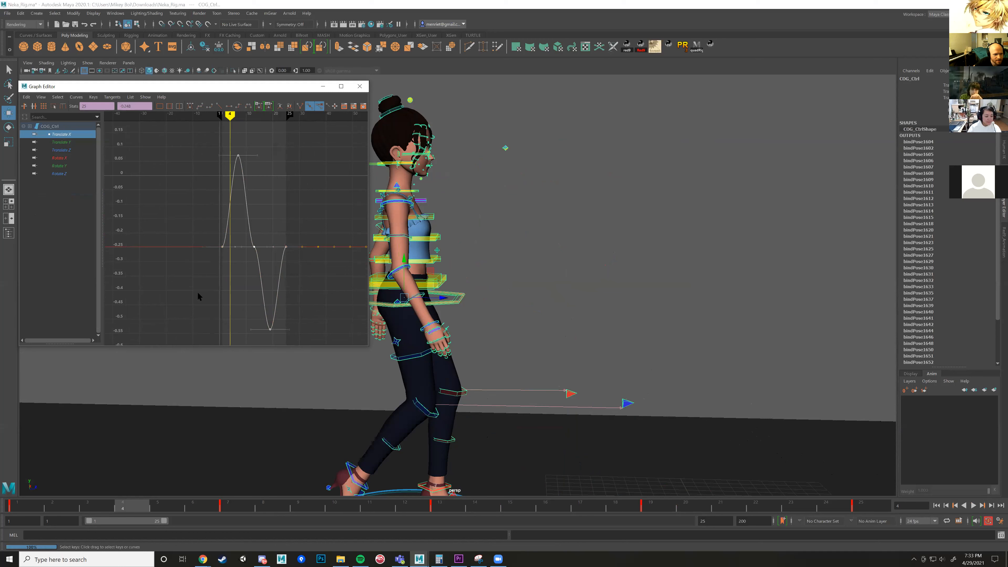
left_click(200, 107)
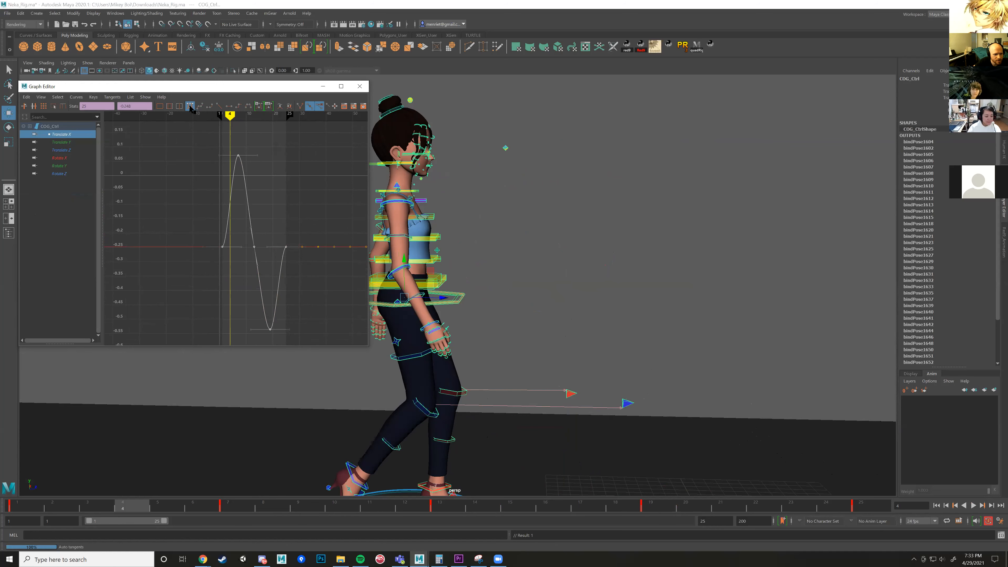
right_click_drag(544, 449, 506, 430, "alt")
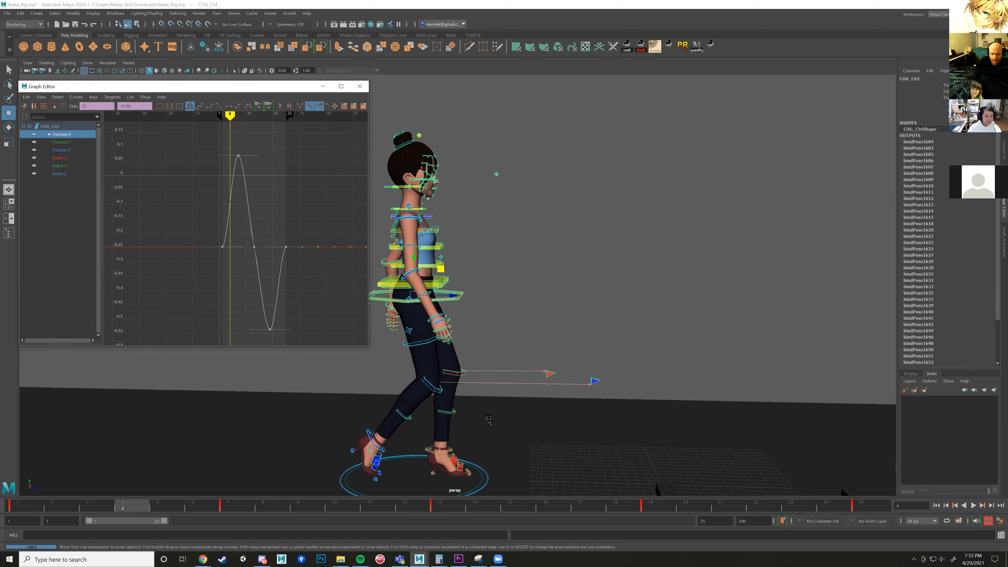
Play the walk cycle from frame 1 and examine it from the side and front.
left_click_drag(132, 507, 6, 500)
scroll(596, 437, "down", 2)
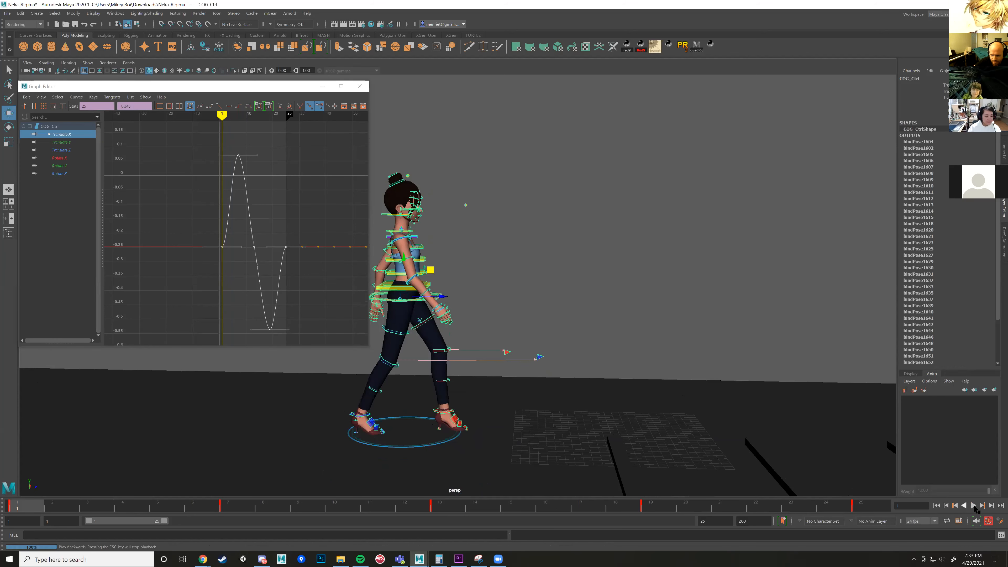
left_click(973, 506)
left_click_drag(652, 370, 593, 375, "alt")
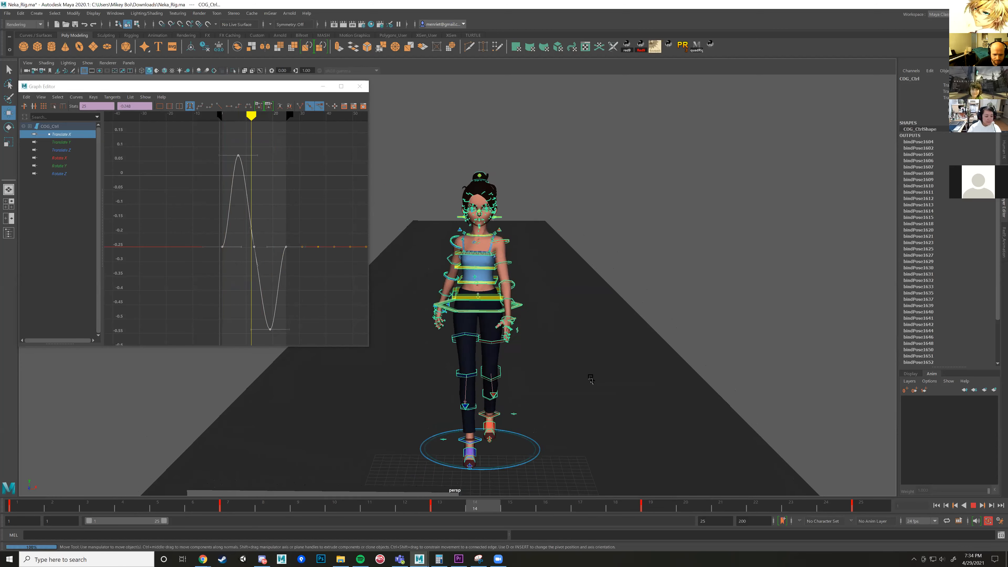
left_click_drag(591, 378, 691, 375, "alt")
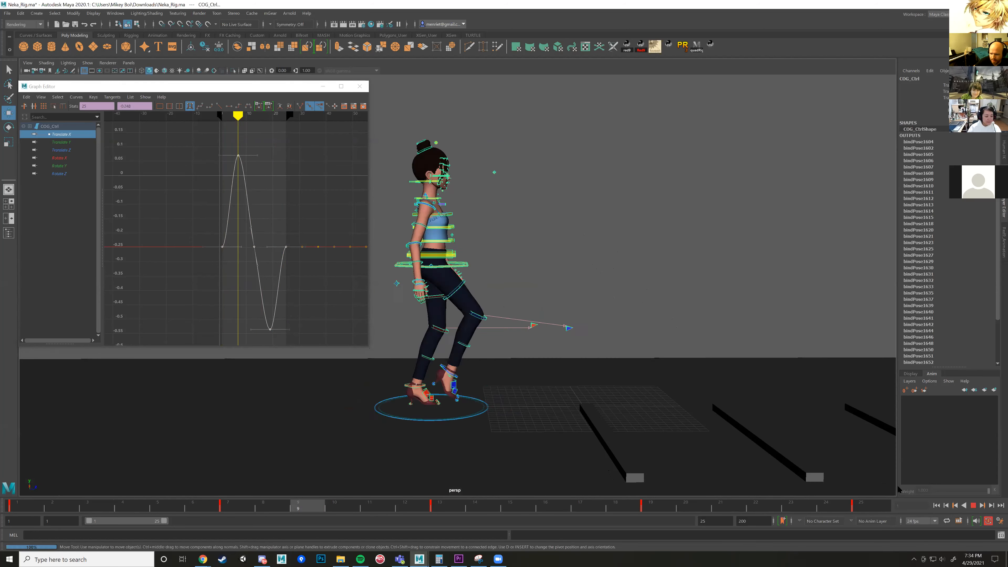
left_click(974, 507)
Select all of the character's rig controls, leaving out the Master control and the floor bar.
left_click_drag(555, 365, 536, 360, "alt")
right_click_drag(536, 360, 504, 358, "alt")
middle_click_drag(504, 358, 596, 380, "alt")
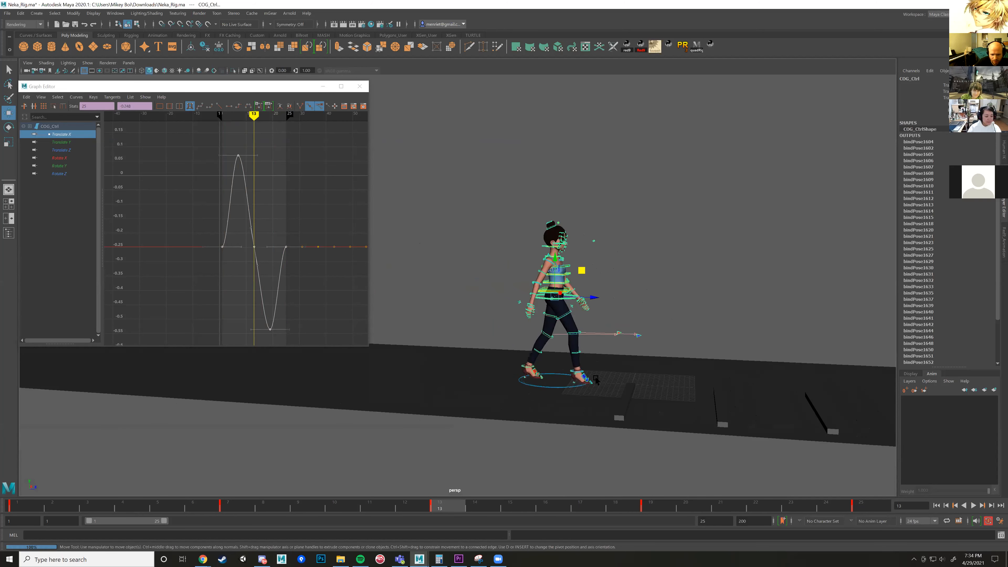
left_click_drag(595, 379, 570, 374, "alt")
left_click_drag(474, 193, 710, 411)
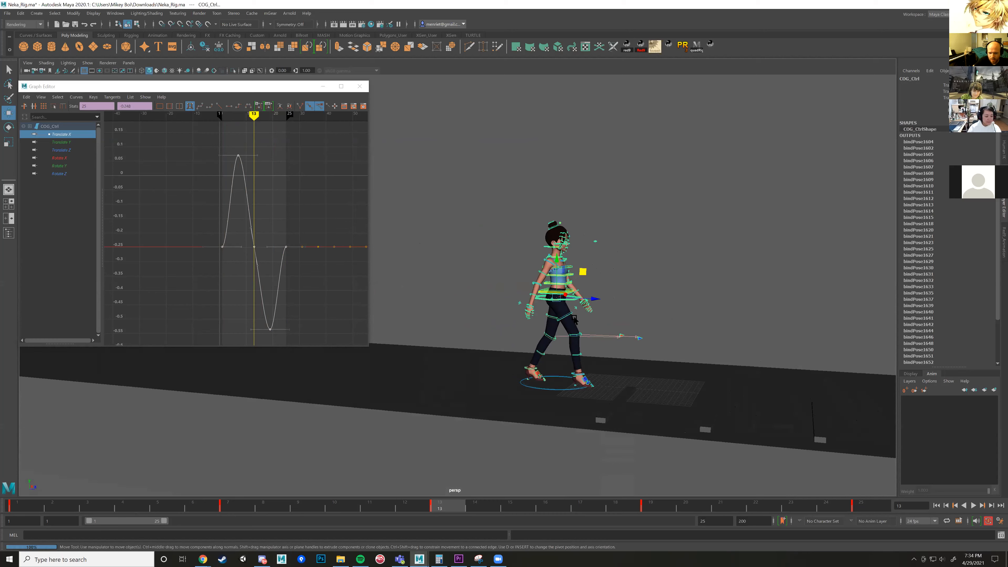
middle_click_drag(584, 439, 510, 413, "alt")
right_click_drag(510, 413, 534, 425, "alt")
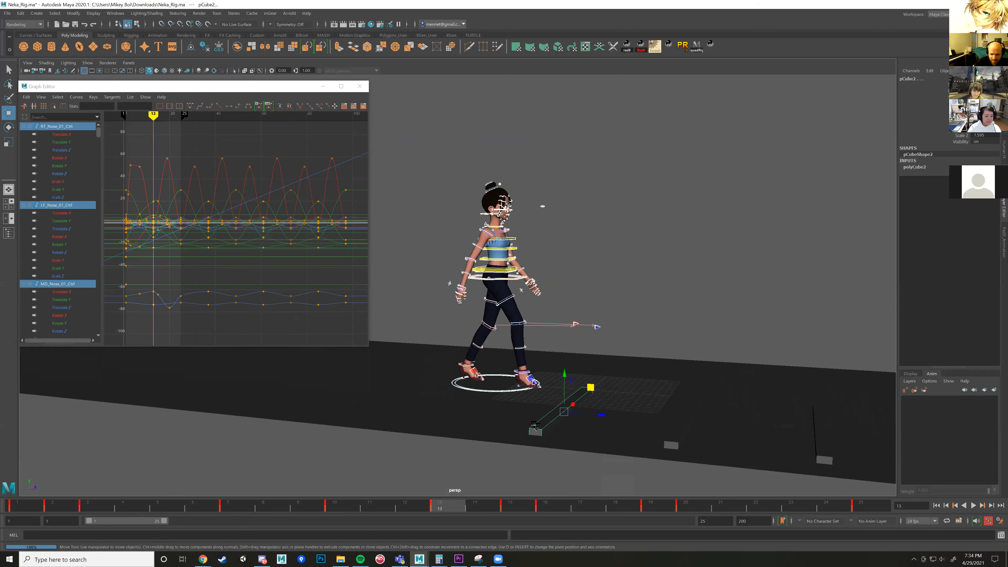
left_click(492, 393)
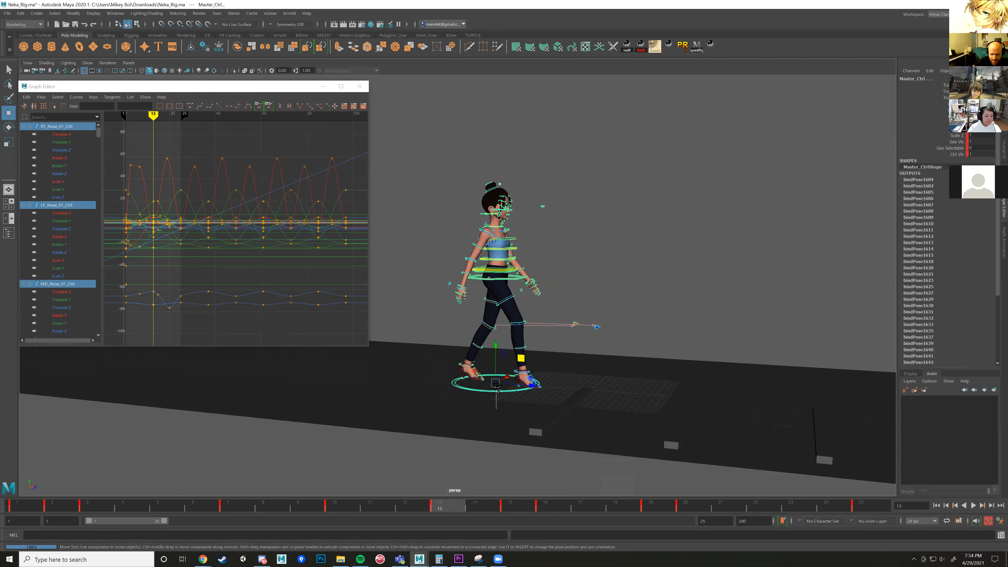
left_click(515, 392, "ctrl")
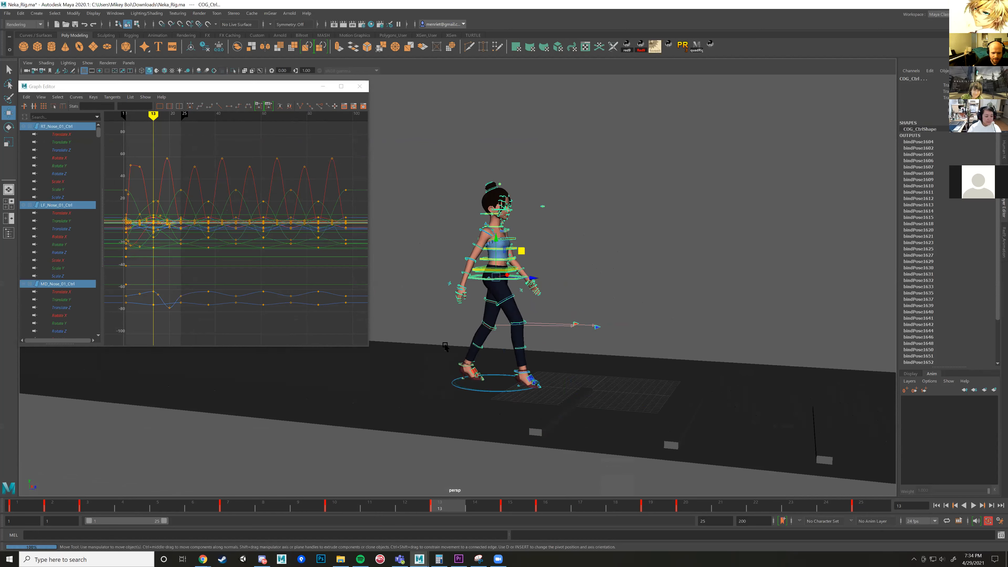
Review the cycle's opening frames and playback, and copy the selected controls' keys from frame 1 to 25.
left_click(19, 508)
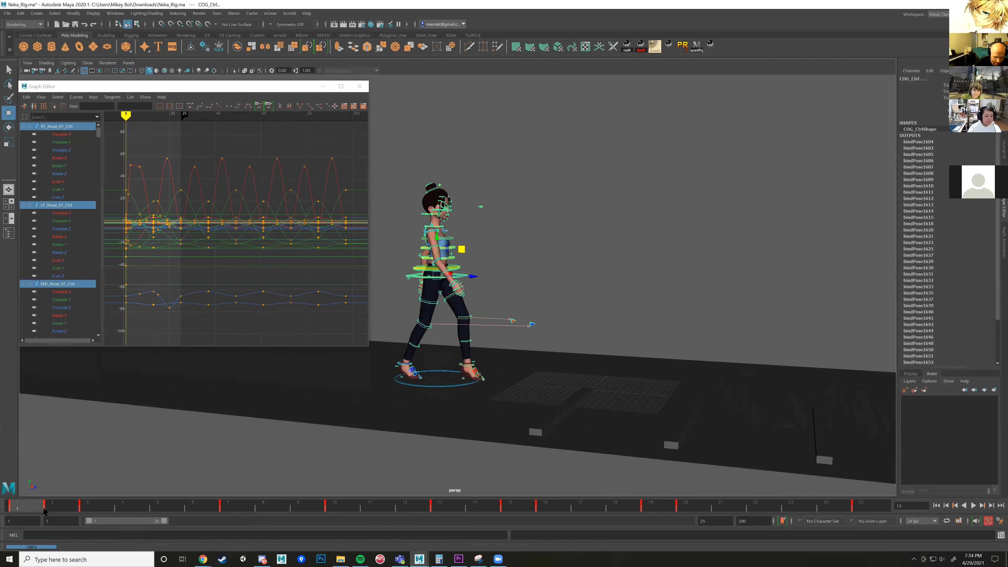
left_click_drag(44, 512, 82, 513)
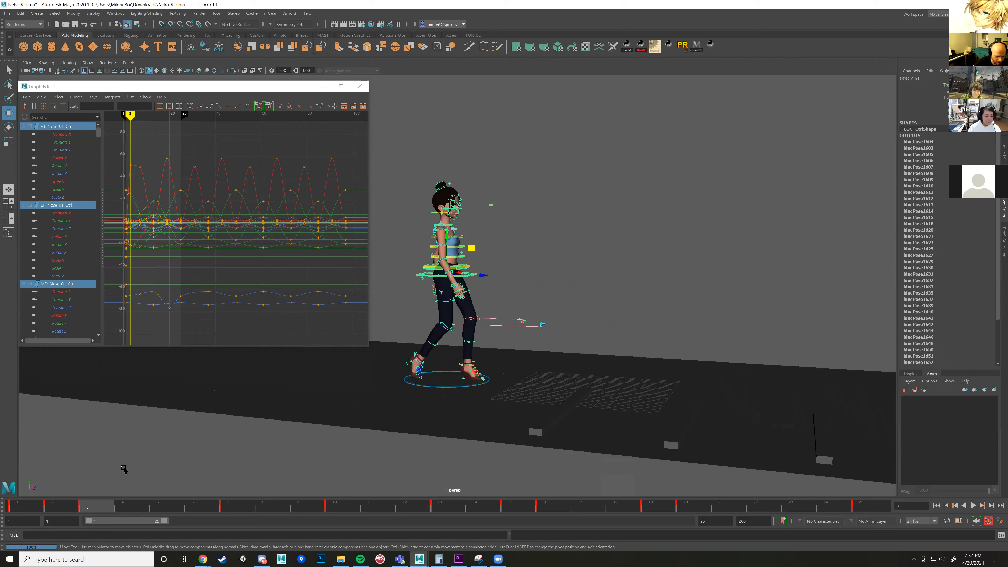
key("alt+v")
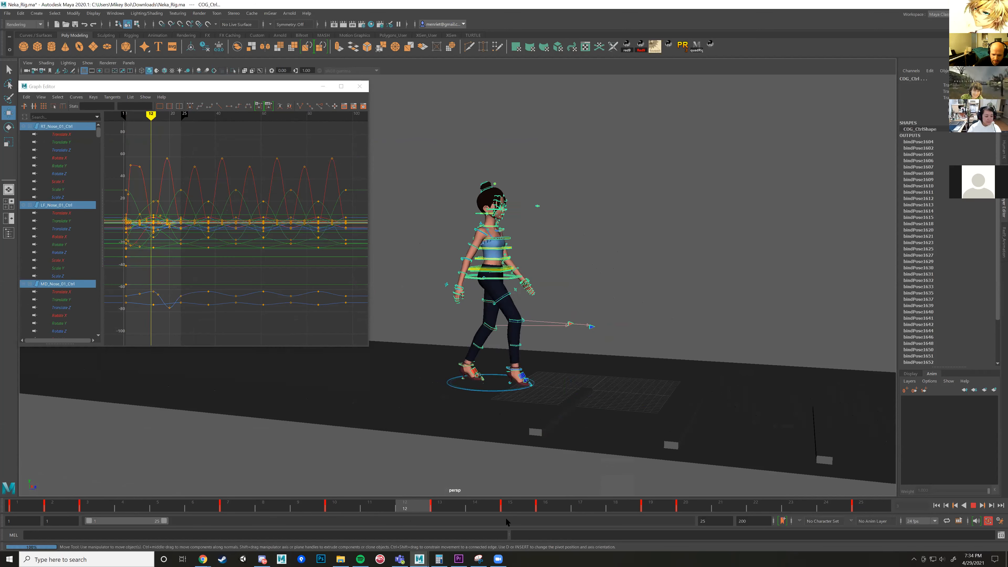
key("alt+v")
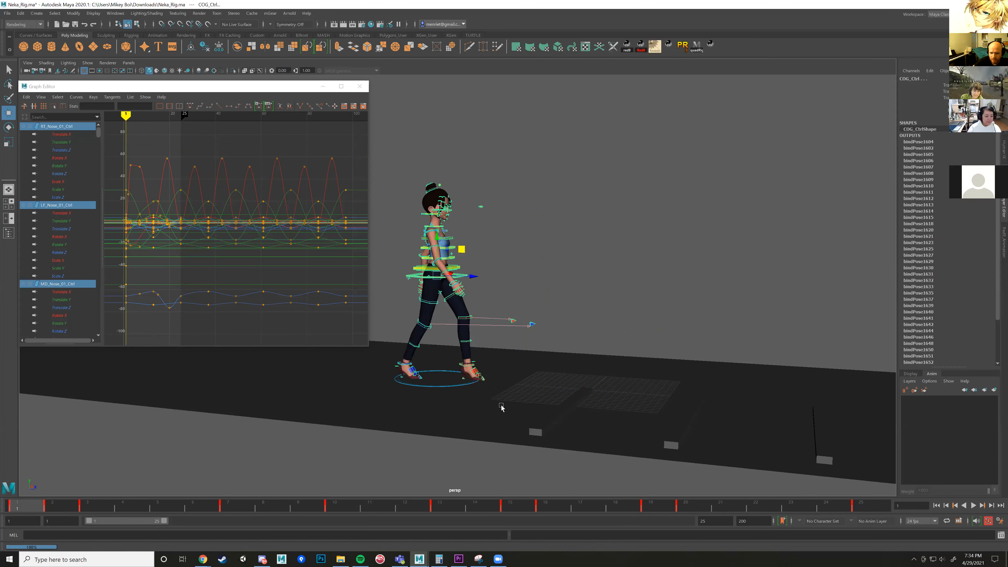
left_click(22, 508, "shift")
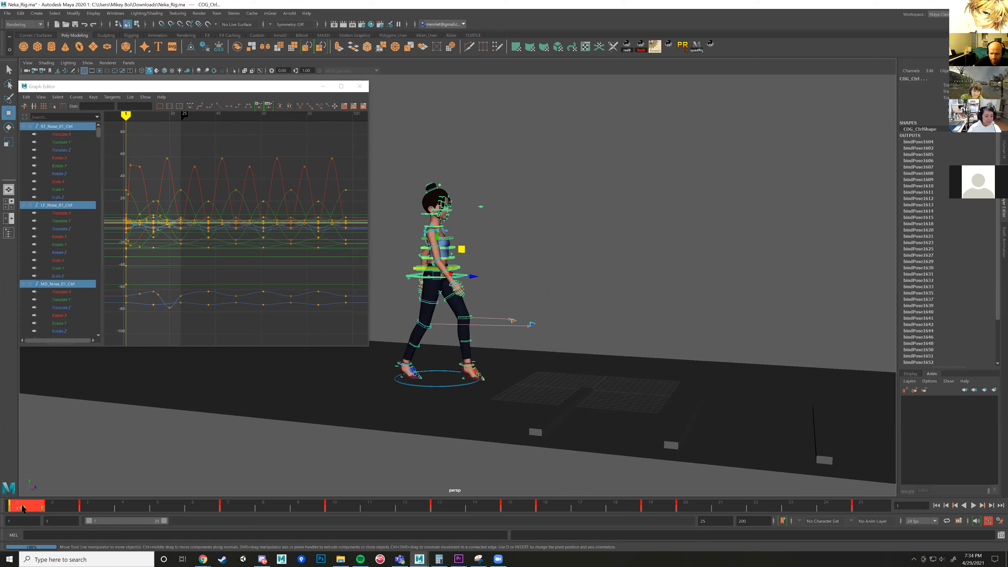
left_click_drag(63, 510, 885, 507, "shift")
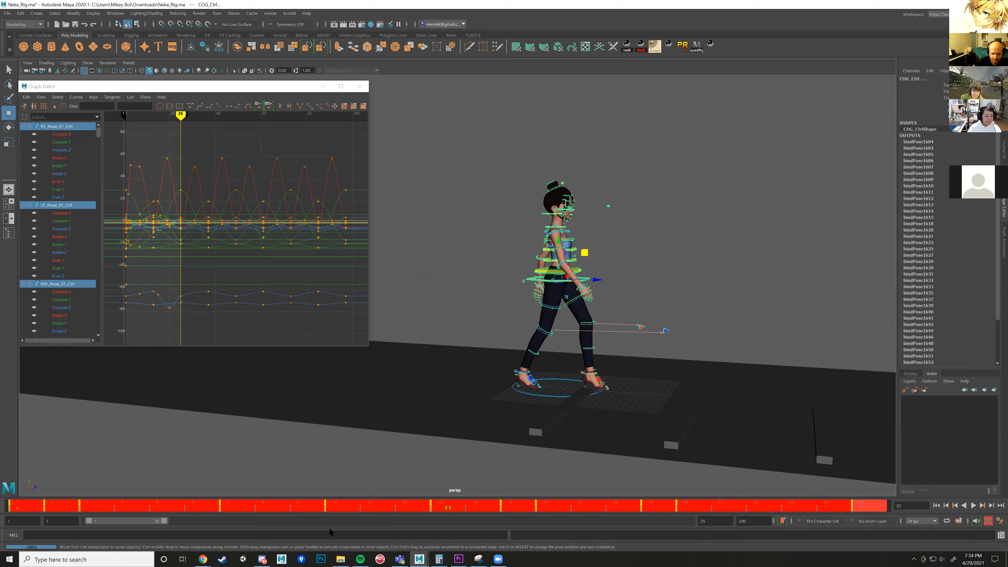
right_click(161, 505)
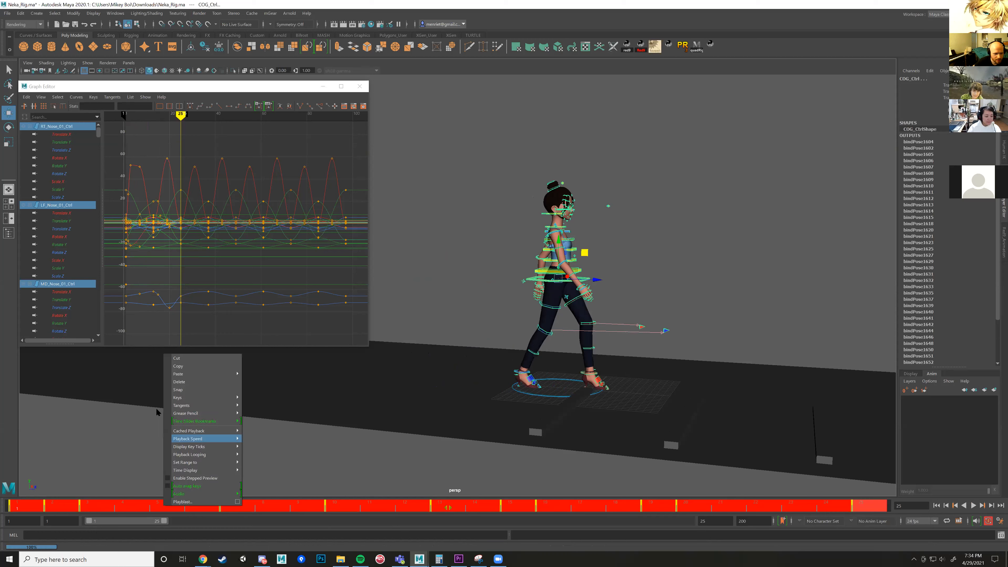
left_click(195, 363)
Extend the playback range across the full timeline and delete the selected controls' old keys after frame 25.
left_click_drag(165, 517, 685, 547)
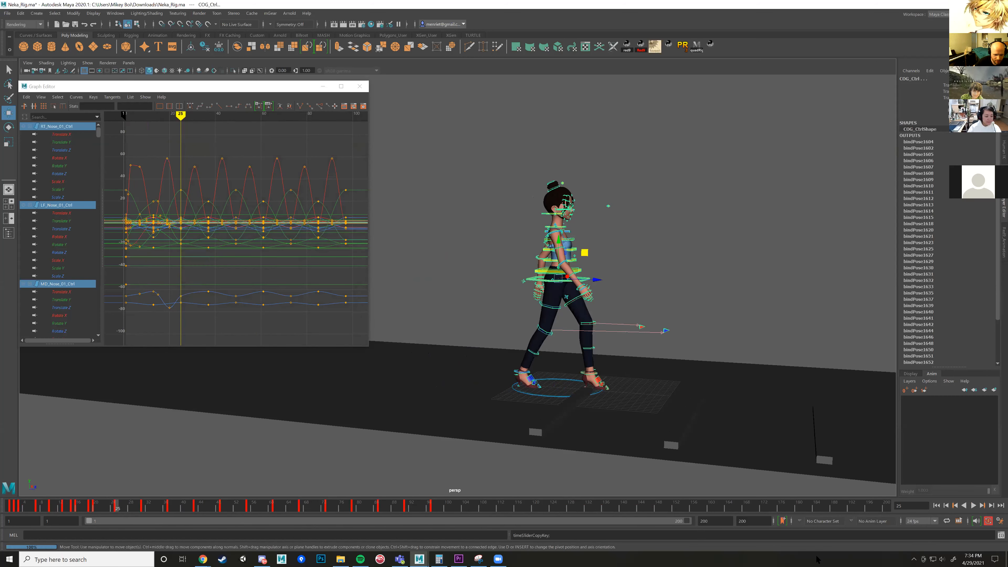
left_click_drag(450, 506, 131, 506, "shift")
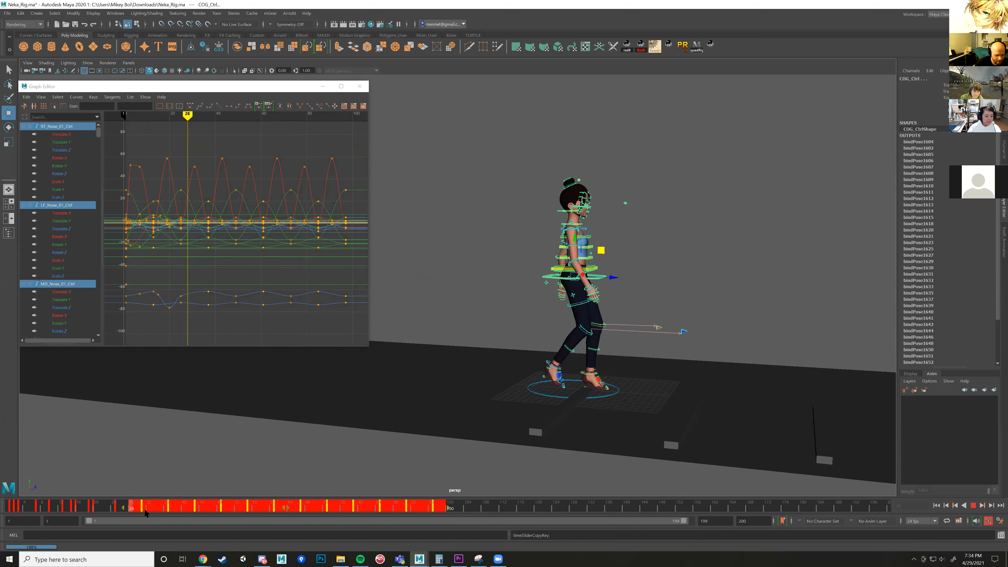
right_click(146, 507)
left_click(176, 381)
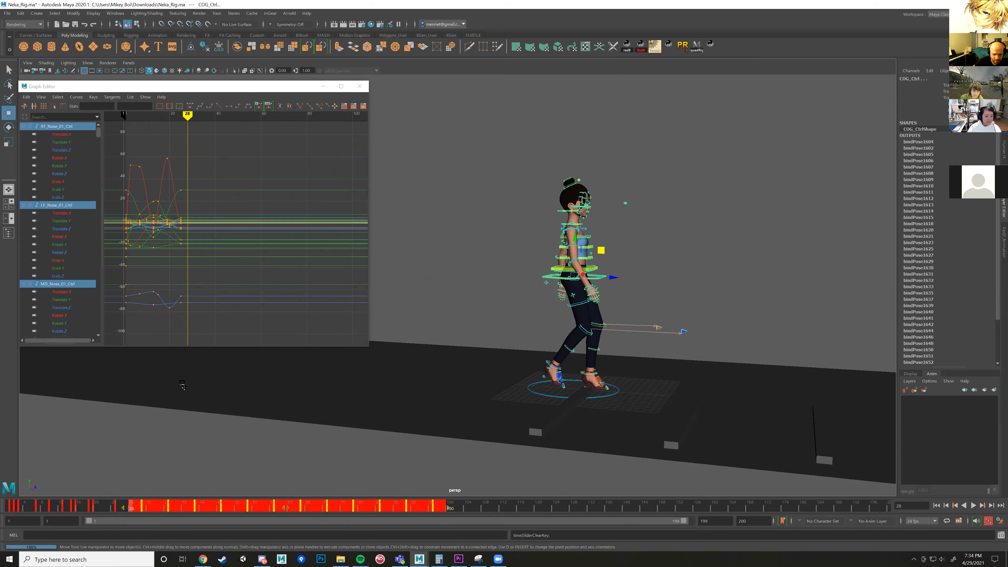
Play the shortened animation and paste the copied walk cycle keys at frame 25.
left_click(132, 508)
key("alt+v")
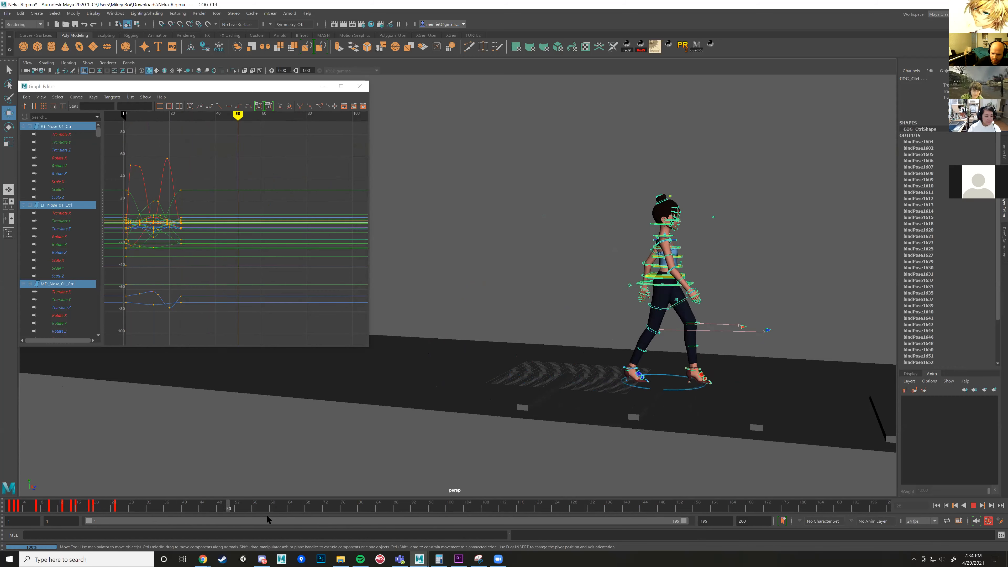
left_click_drag(371, 521, 117, 508)
right_click(116, 508)
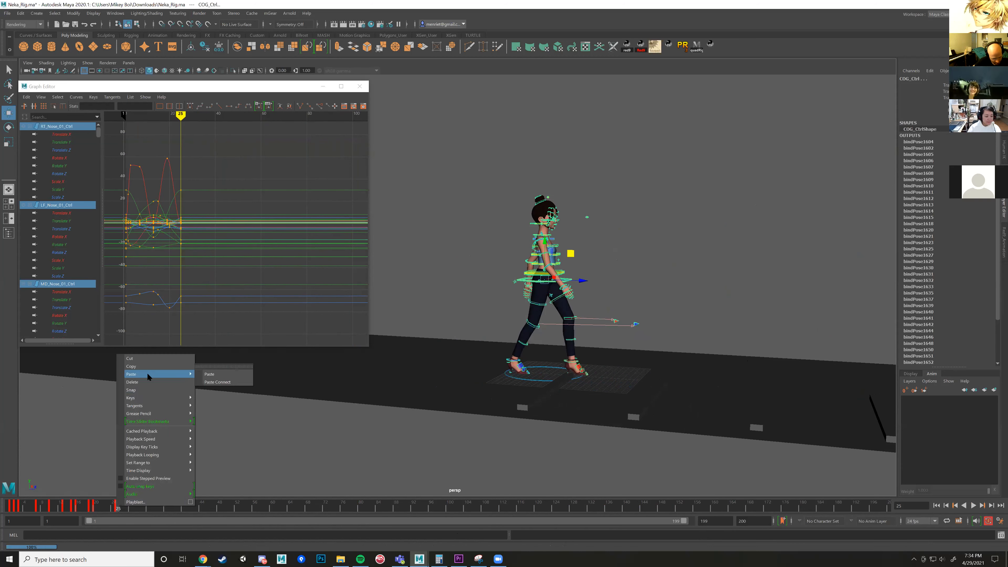
left_click(213, 376)
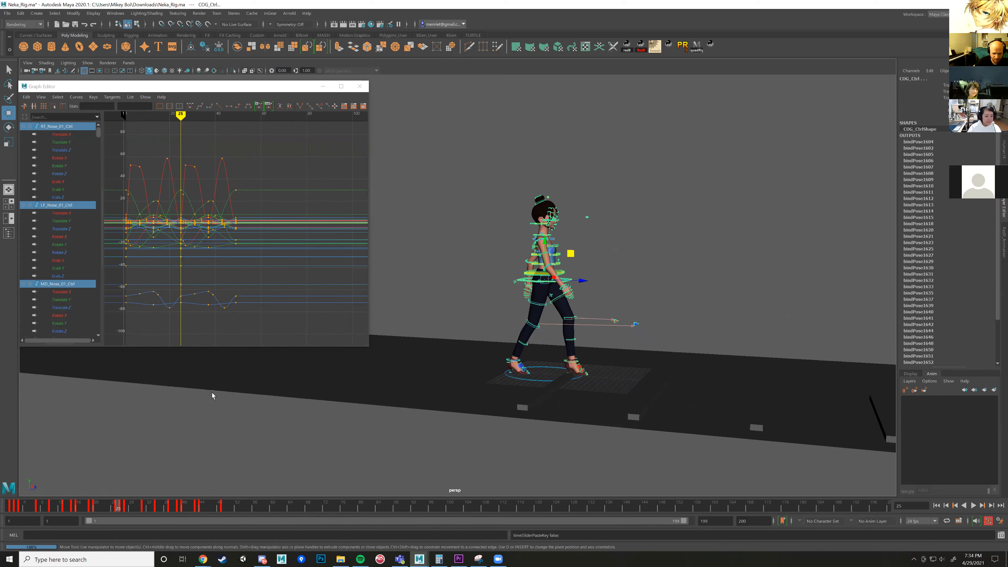
Paste the copied walk cycle keys again at frames 49 and 73.
left_click(223, 506)
right_click(222, 506)
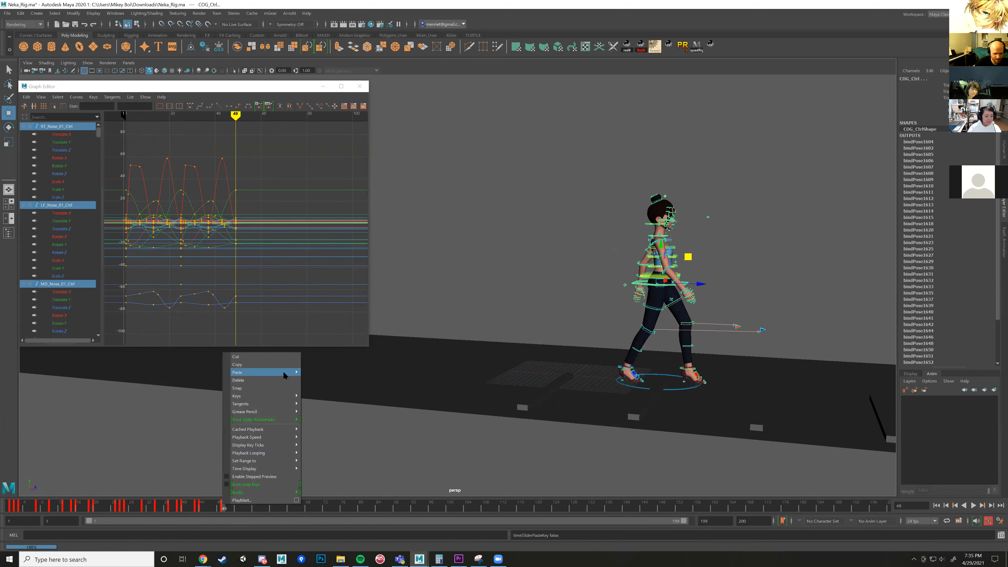
mouse_move(284, 375)
left_click(331, 374)
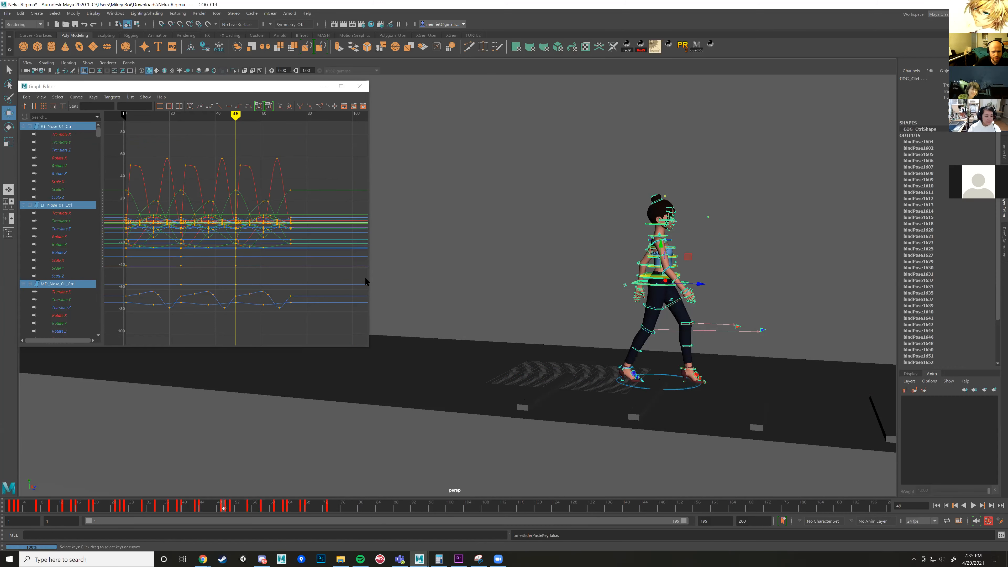
left_click(331, 506)
right_click(331, 506)
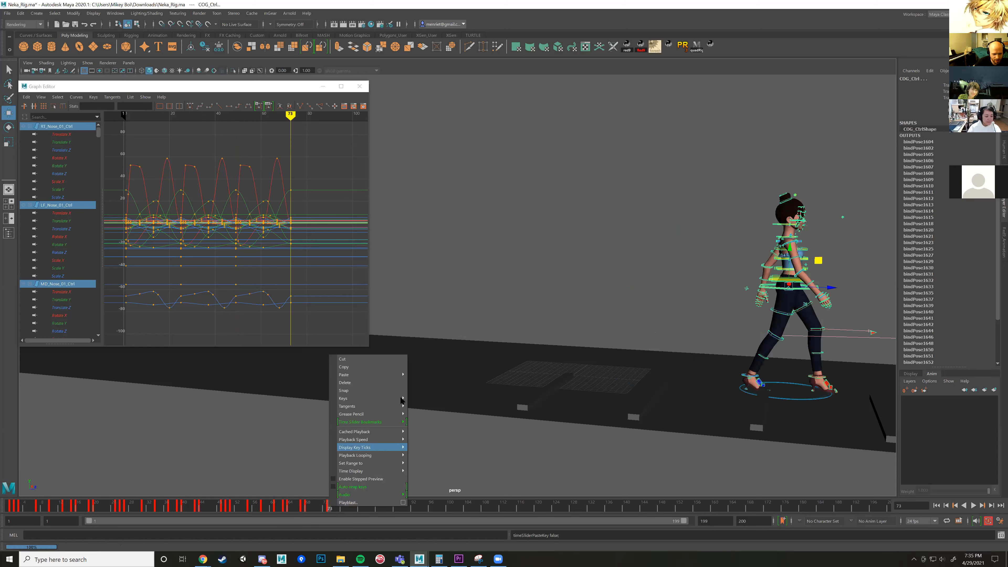
mouse_move(393, 374)
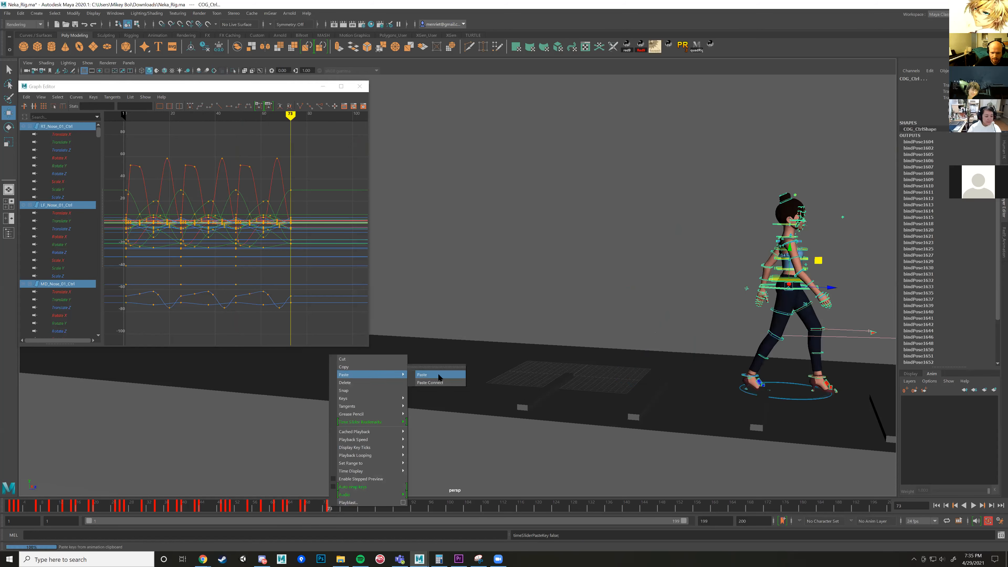
left_click(438, 375)
Scrub through the repeated walk cycles and examine the feet closely around frame 29.
middle_click_drag(556, 416, 381, 409, "alt")
scroll(418, 460, "down", 4)
mouse_move(438, 509)
left_mouse_down()
mouse_move(157, 479)
mouse_move(218, 480)
mouse_move(5, 483)
left_mouse_up()
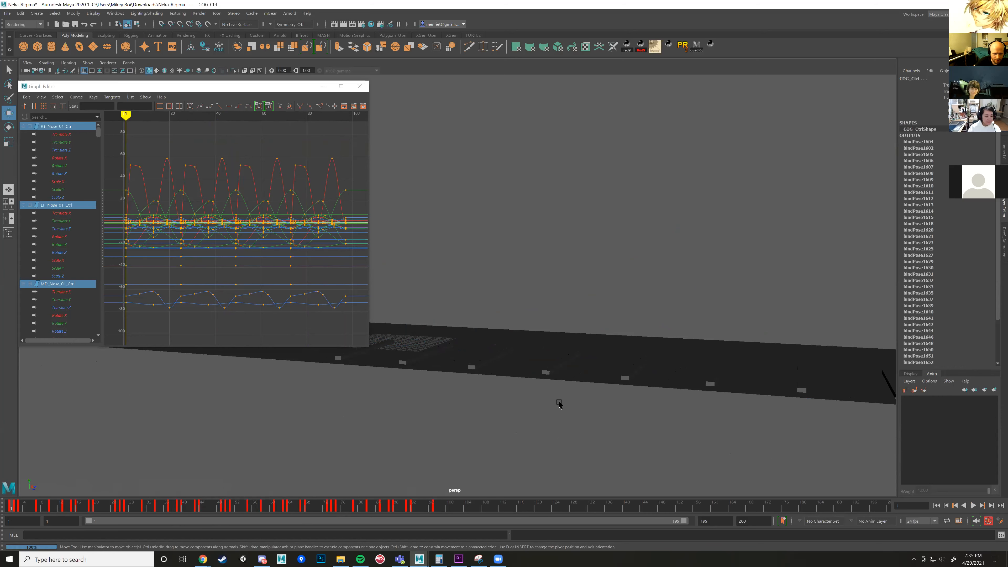
middle_click_drag(381, 413, 557, 402, "alt")
scroll(537, 406, "up", 4)
left_click_drag(16, 505, 136, 506)
scroll(519, 383, "up", 1)
middle_click_drag(534, 391, 464, 375, "alt")
scroll(520, 385, "up", 5)
Select the right leg IK control and give its Translate Z key at frame 25 linear tangents.
left_click(594, 375)
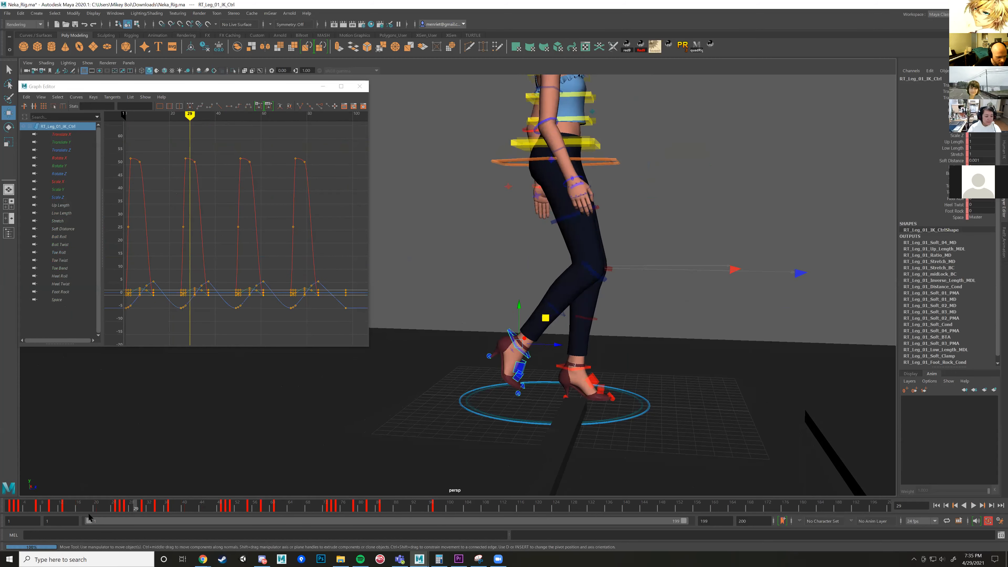
left_click_drag(102, 505, 69, 508)
left_click(62, 151)
key("f")
left_click_drag(174, 308, 182, 318)
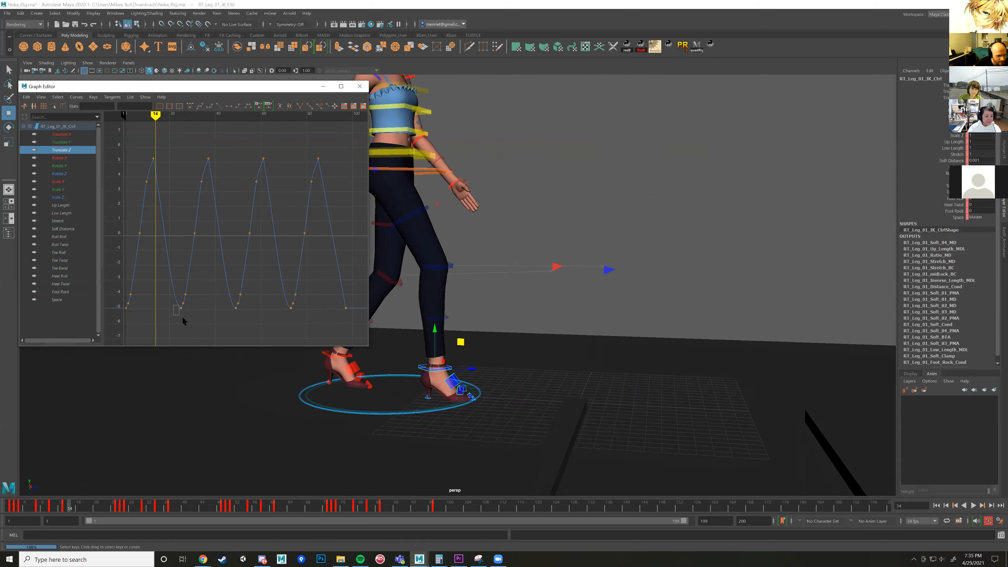
left_click(219, 106)
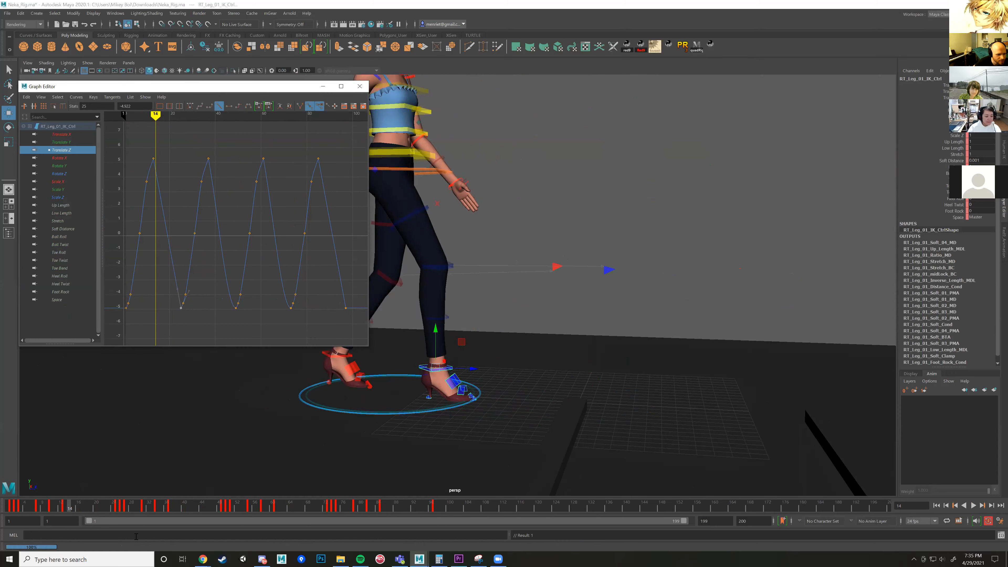
Apply linear tangents to the right leg IK Translate Z keys at frames 49 and 73.
left_click_drag(69, 509, 139, 510)
left_click_drag(232, 306, 303, 312)
left_click(220, 106)
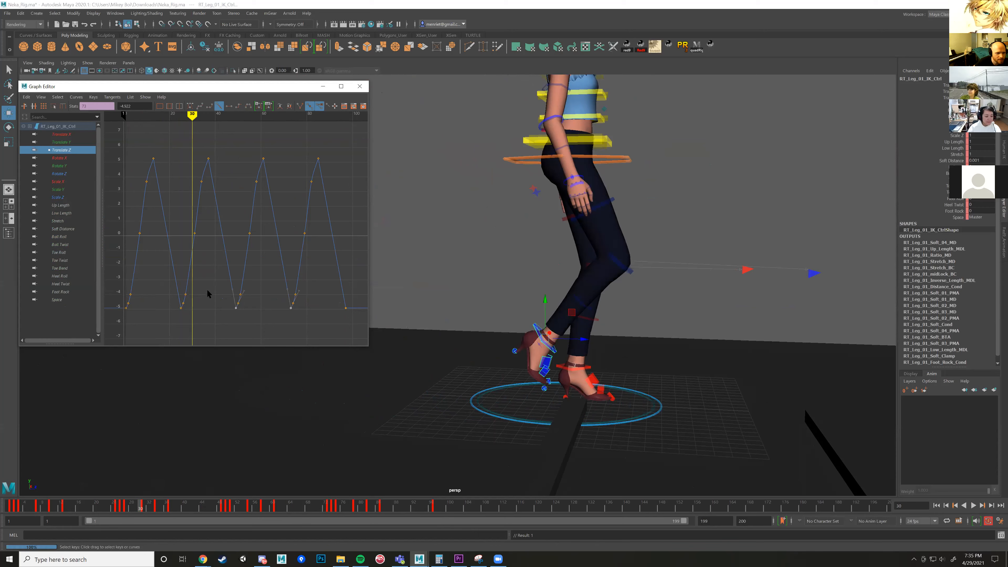
Play the extended walk from frame 1 and scrub it from a wider side view to examine the foot motion.
key("alt+v")
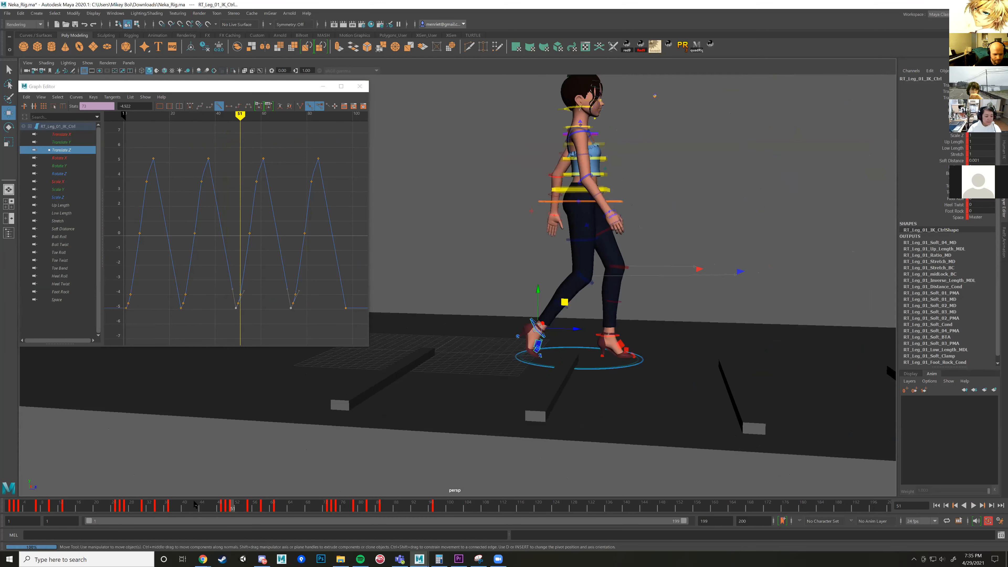
left_click(12, 505)
scroll(595, 443, "down", 4)
middle_click_drag(556, 360, 652, 407, "alt")
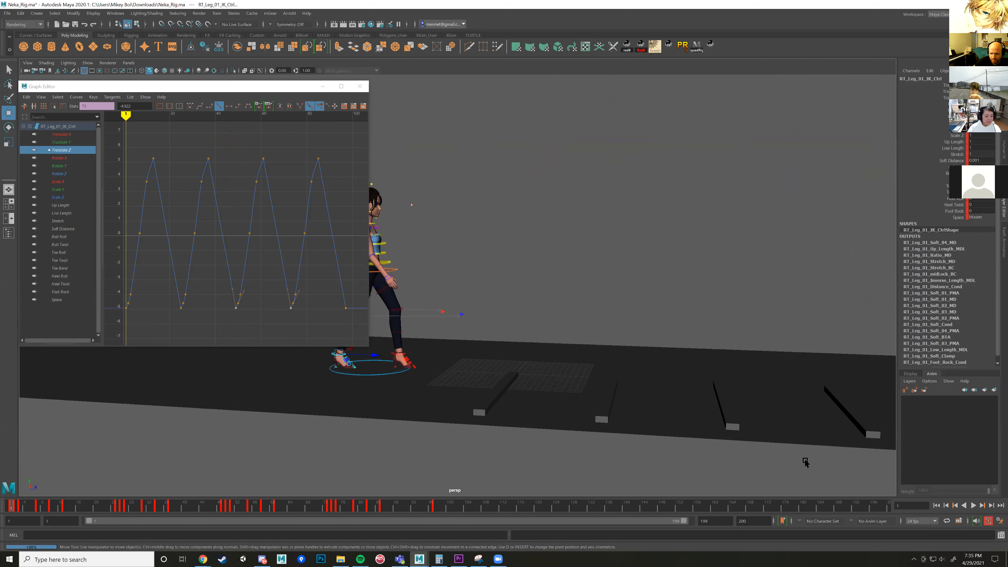
left_click(973, 505)
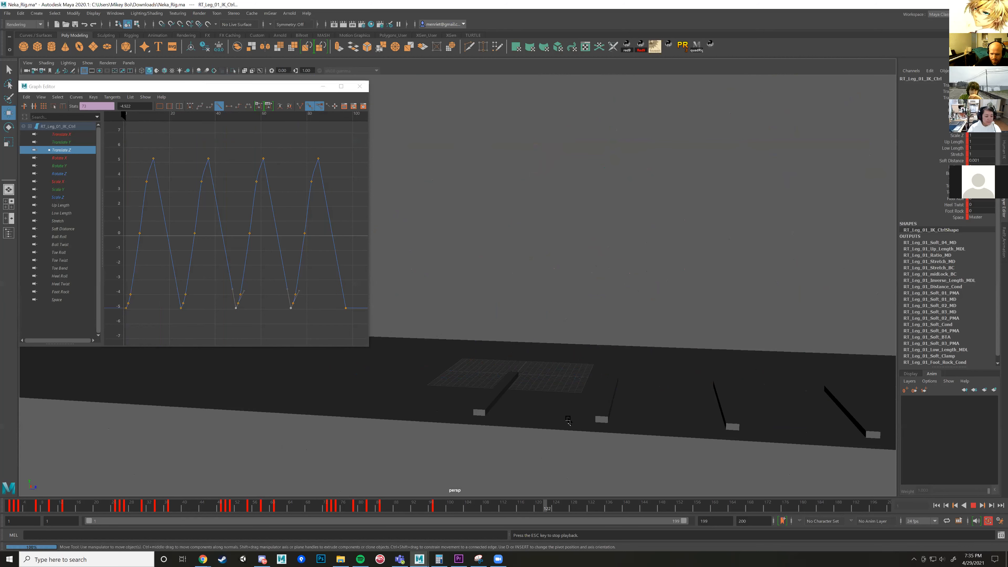
scroll(652, 442, "down", 3)
scroll(653, 443, "down", 1)
left_click(973, 506)
mouse_move(211, 506)
left_mouse_down()
mouse_move(48, 509)
mouse_move(158, 504)
left_mouse_up()
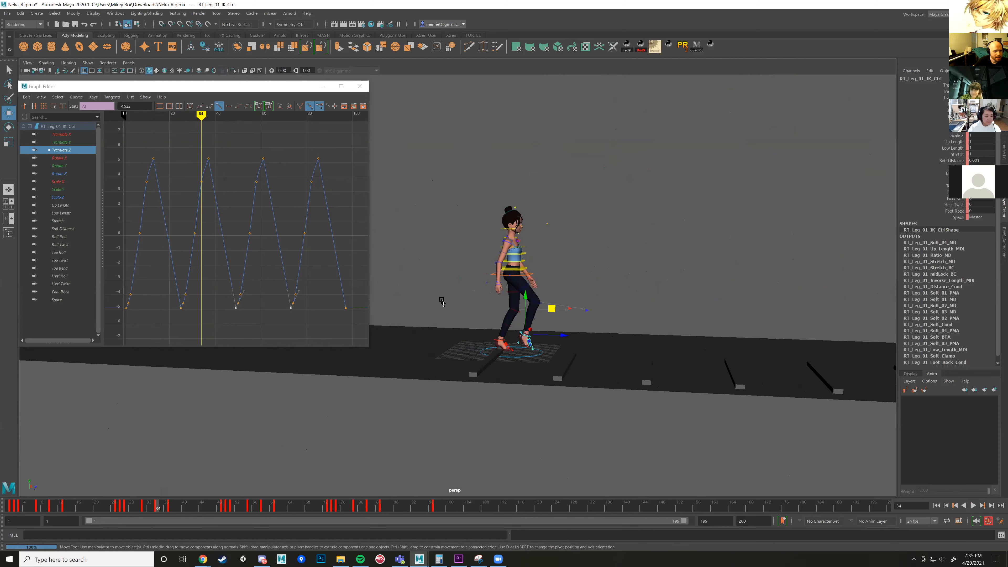
scroll(430, 442, "down", 2)
scroll(423, 447, "up", 5)
left_click_drag(395, 453, 453, 453, "alt")
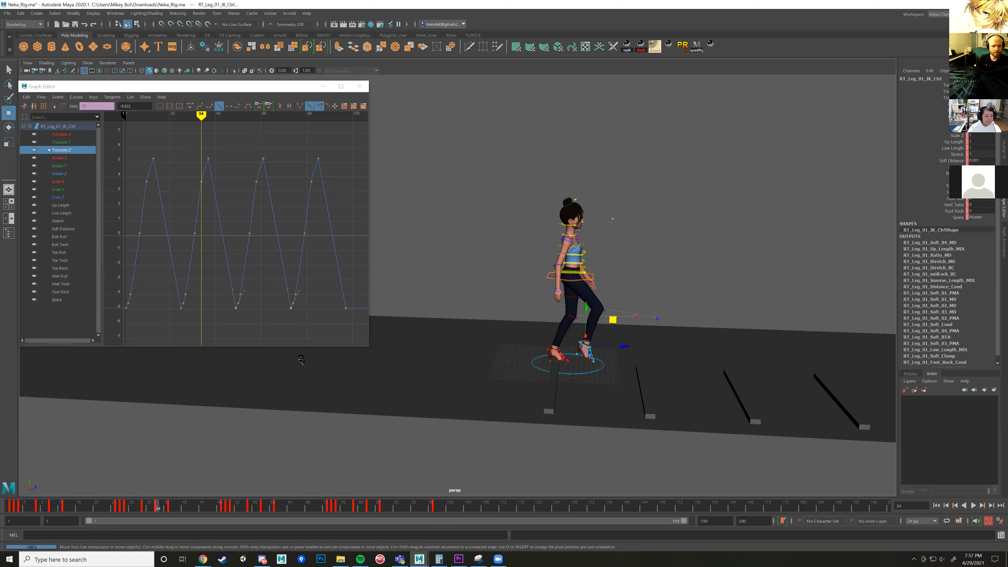
Scrub and play the walk between frames 1 and 97 from wide and closer side views, examining the foot contacts.
left_click_drag(61, 509, 436, 511)
middle_click_drag(604, 379, 437, 389, "alt")
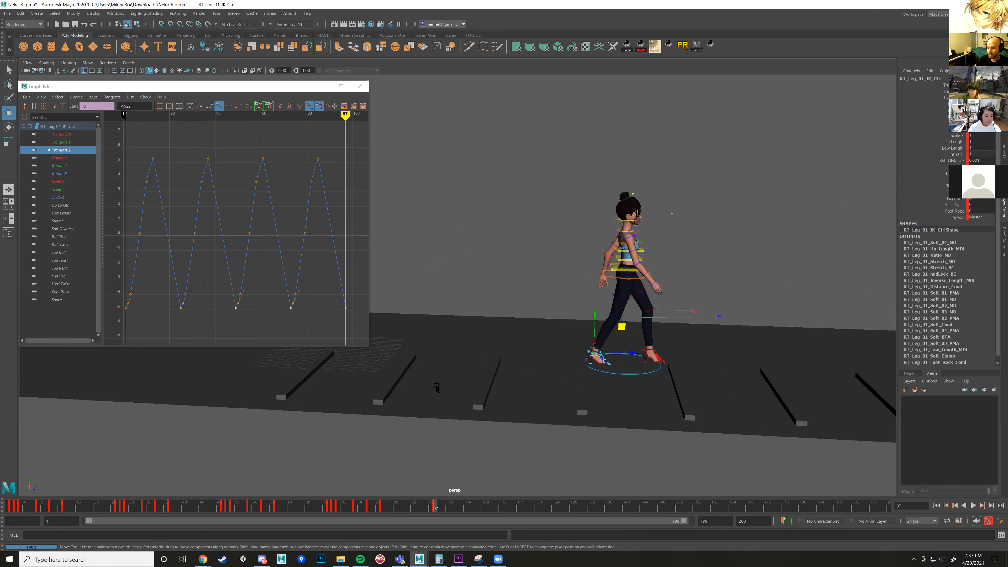
scroll(527, 409, "down", 3)
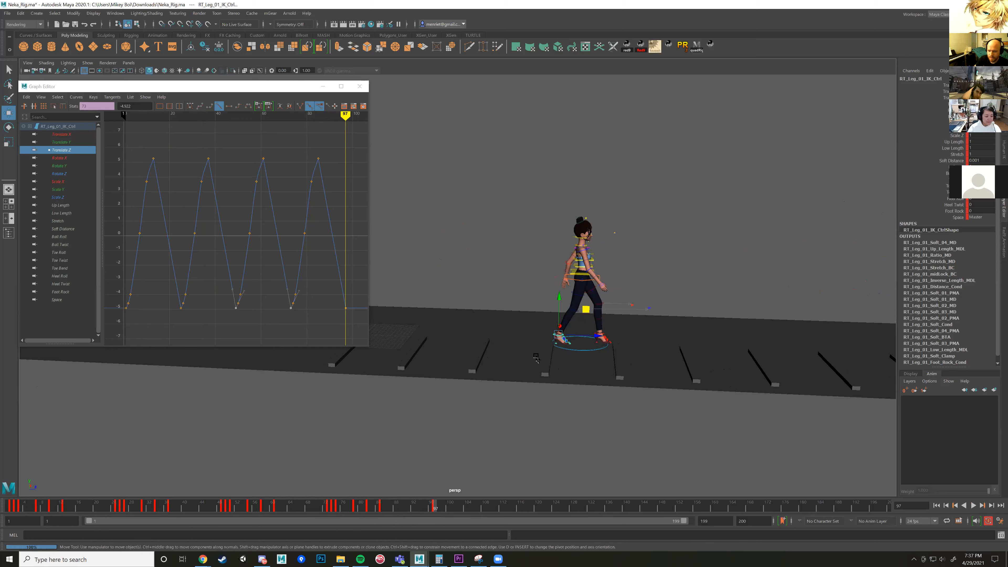
left_click_drag(424, 509, 16, 509)
key("alt+v")
key("alt+v")
middle_click_drag(489, 386, 513, 409, "alt")
scroll(612, 400, "up", 5)
scroll(513, 409, "up", 2)
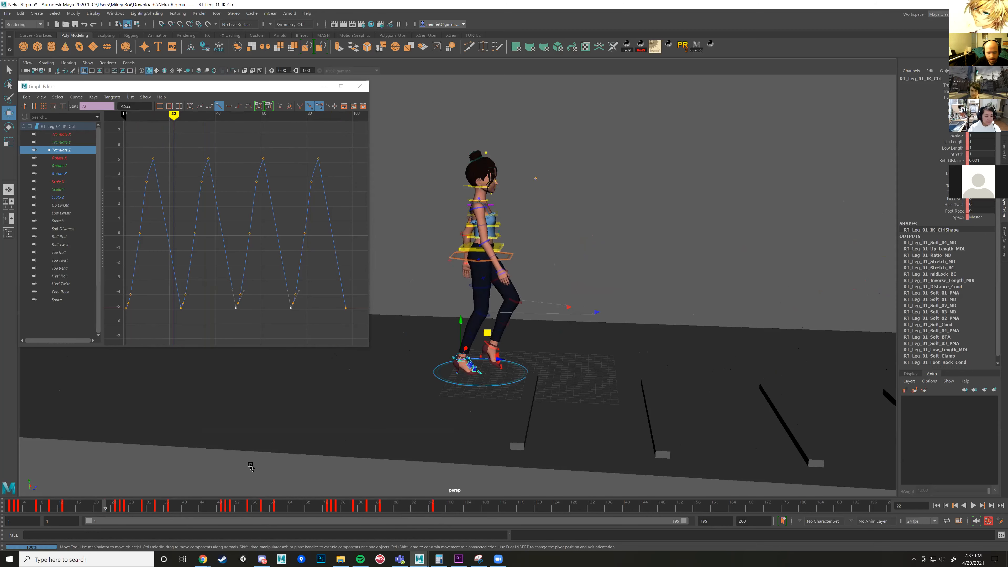
Replay the walk from frame 1 and scrub through the repeated cycles from the side, with the character centred around frame 65.
left_click_drag(89, 511, 11, 510)
key("alt+v")
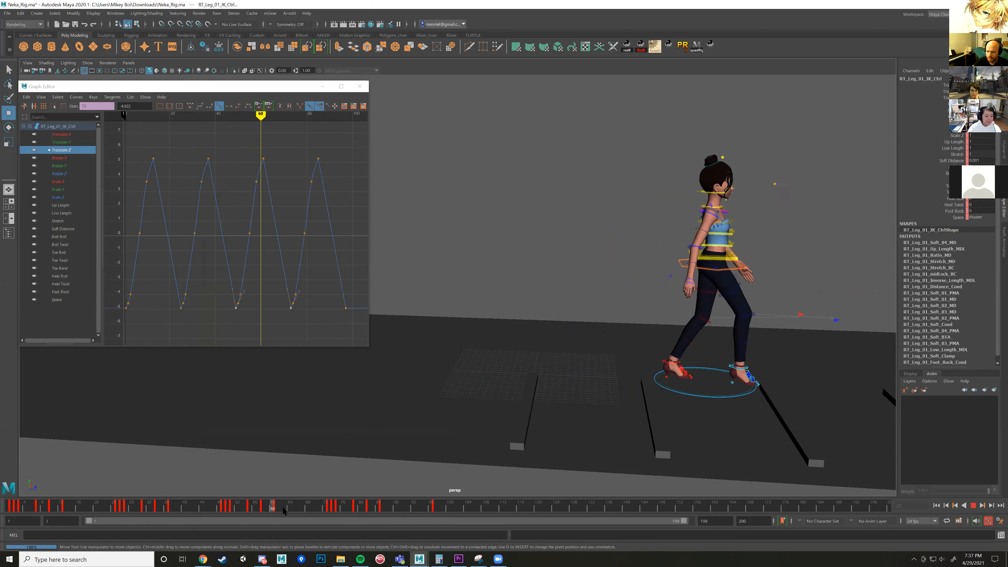
key("alt+v")
middle_click_drag(616, 406, 451, 397, "alt")
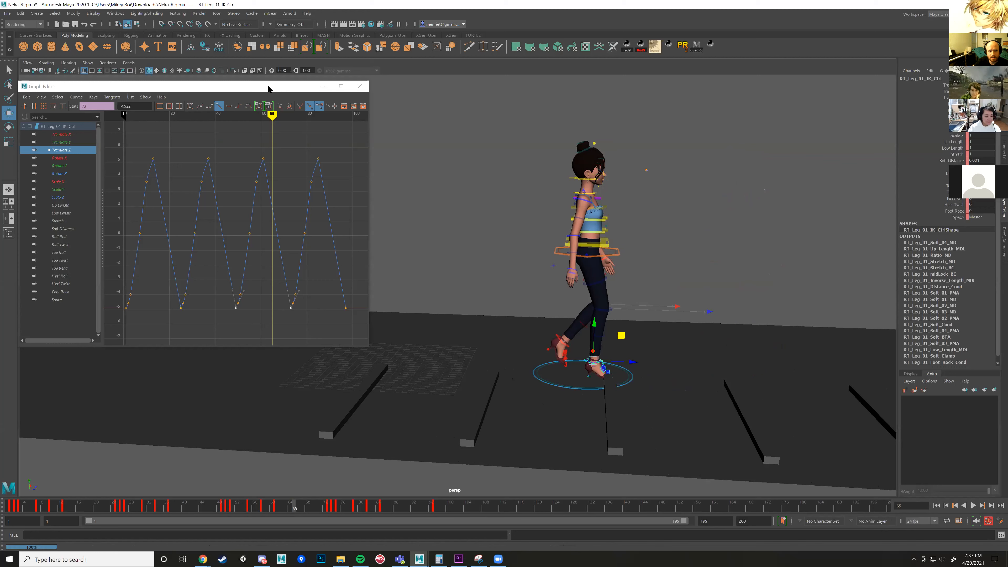
left_click_drag(259, 86, 267, 86)
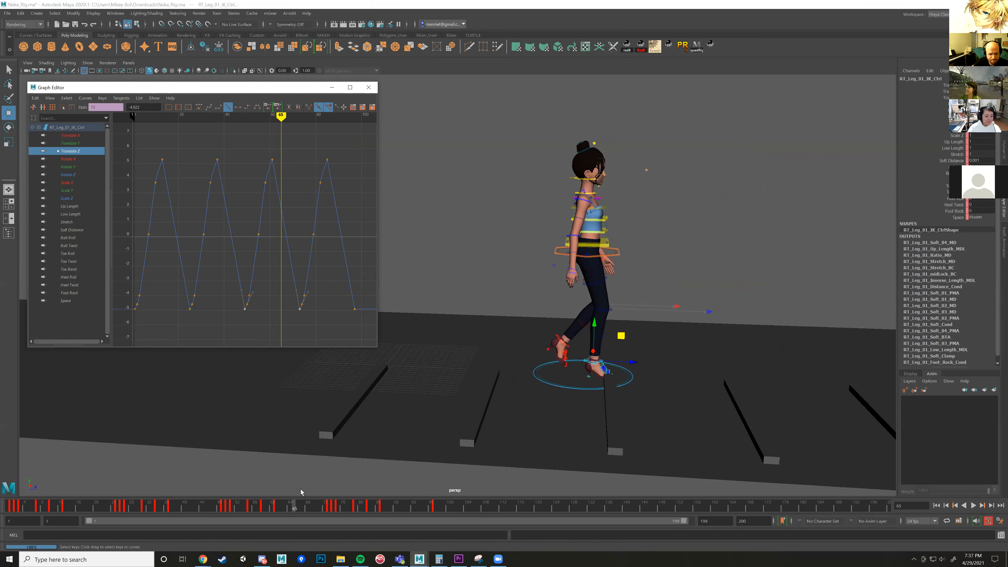
key("alt+v")
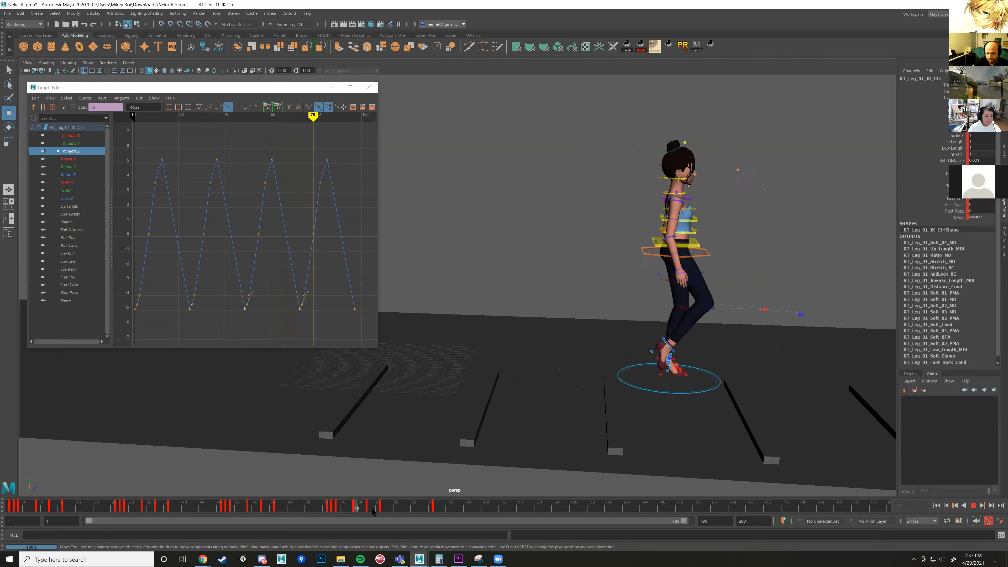
left_click_drag(411, 510, 25, 457)
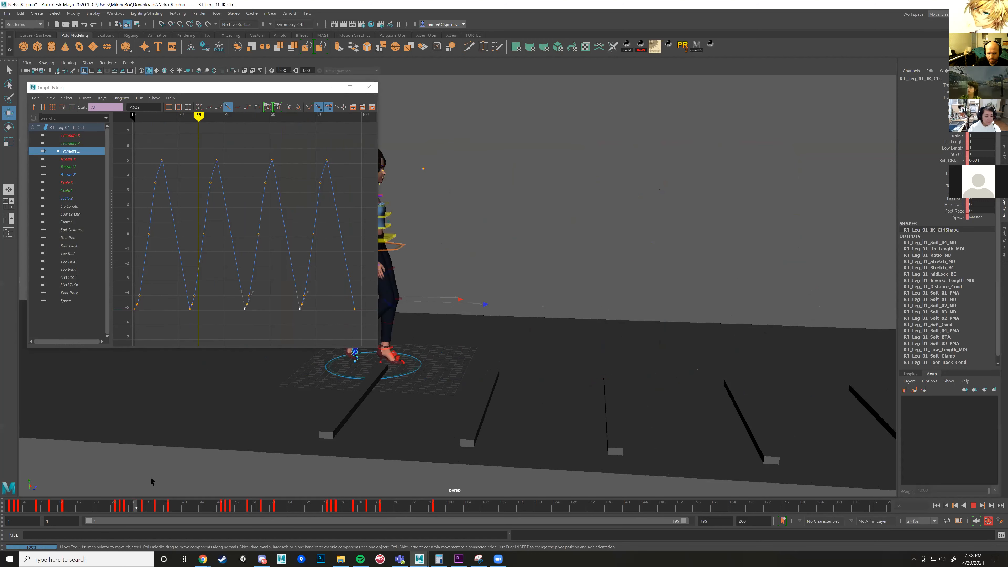
left_click_drag(197, 483, 225, 474)
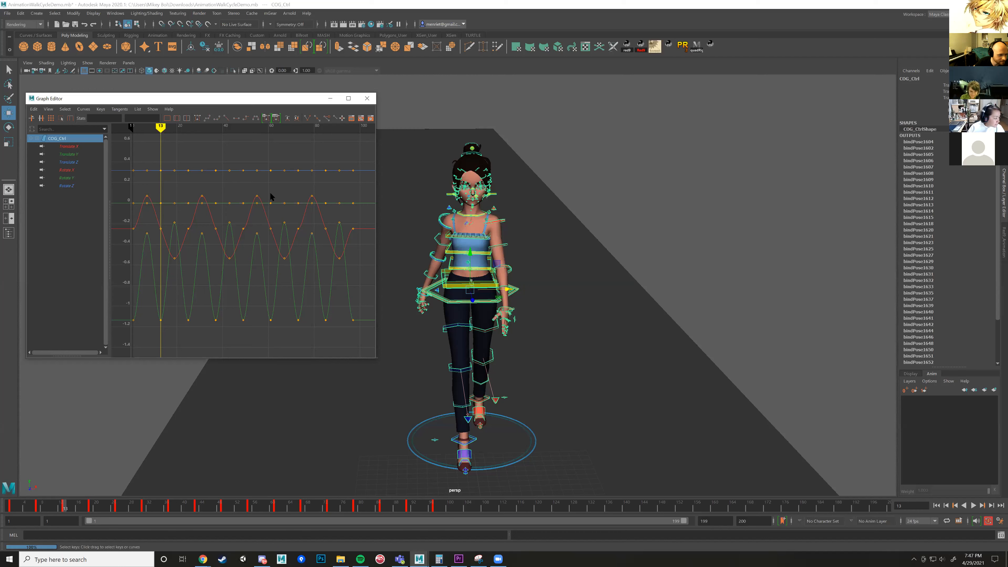
Change the rotation interpolation of the COG_Ctrl curves to Quaternion Slerp.
left_click(84, 109)
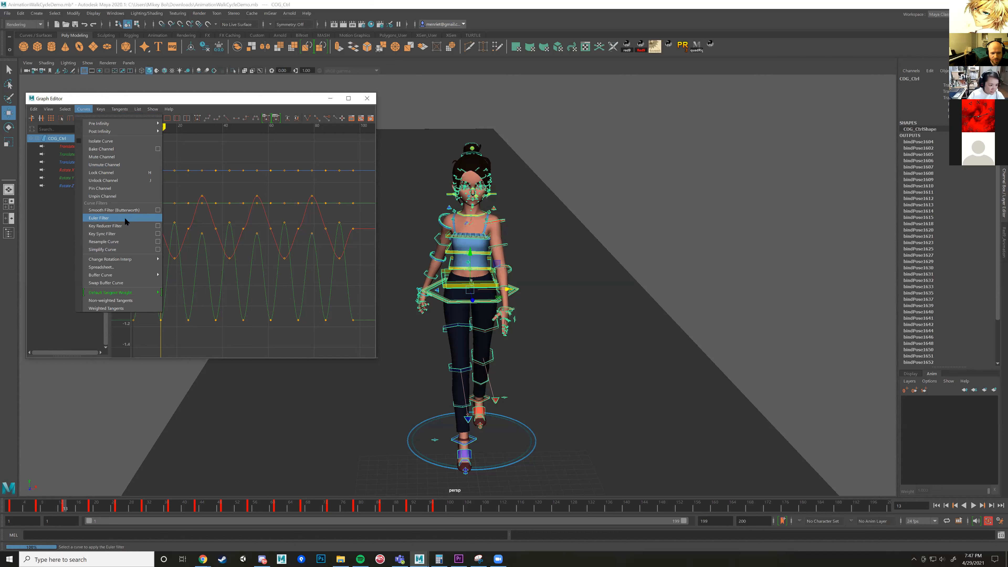
mouse_move(139, 261)
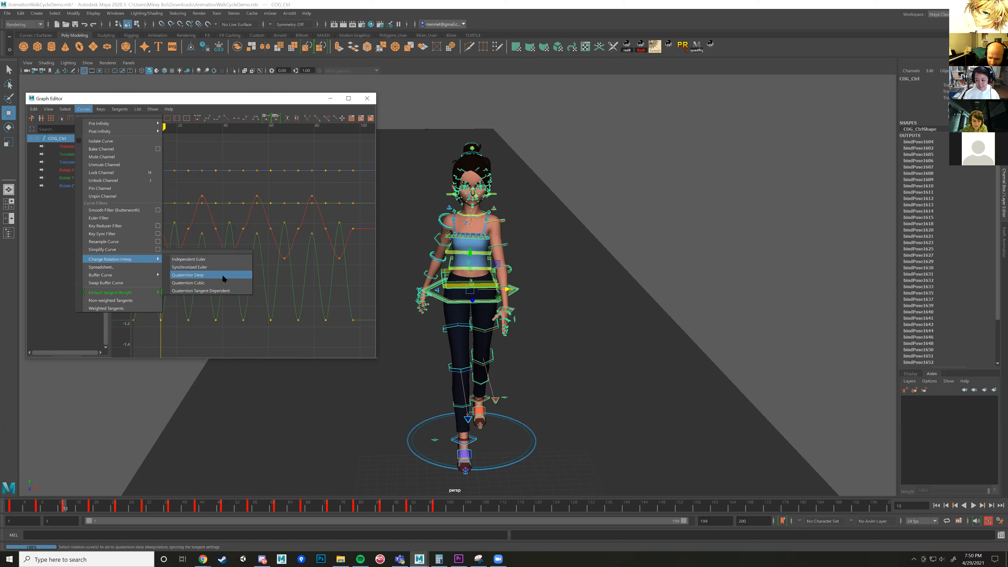
left_click(666, 471)
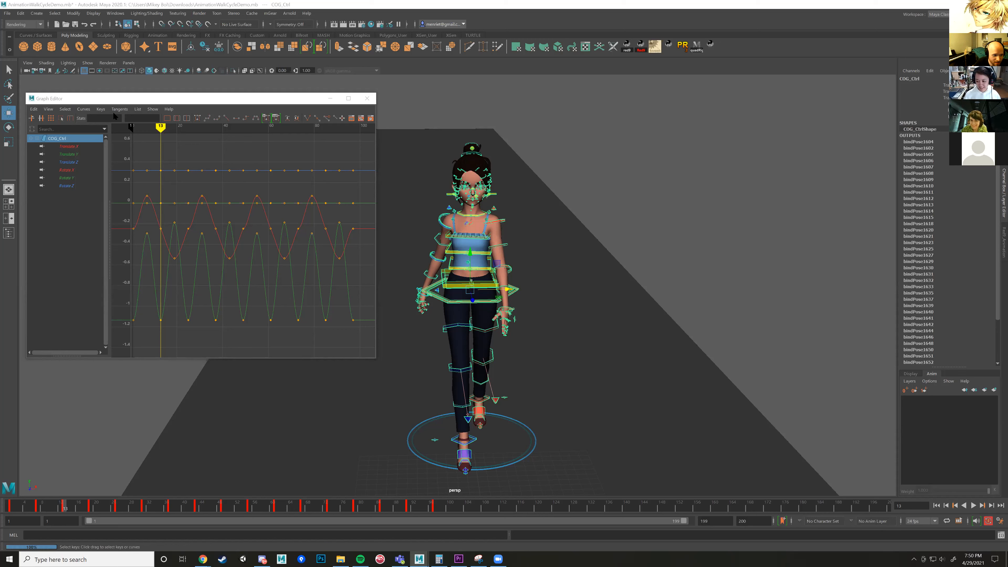
left_click(83, 109)
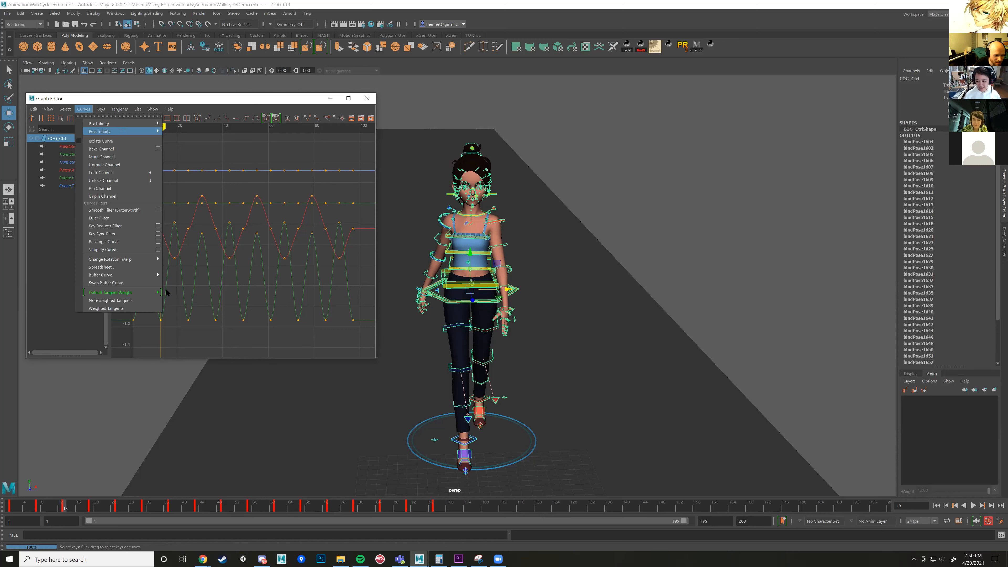
mouse_move(147, 279)
mouse_move(134, 259)
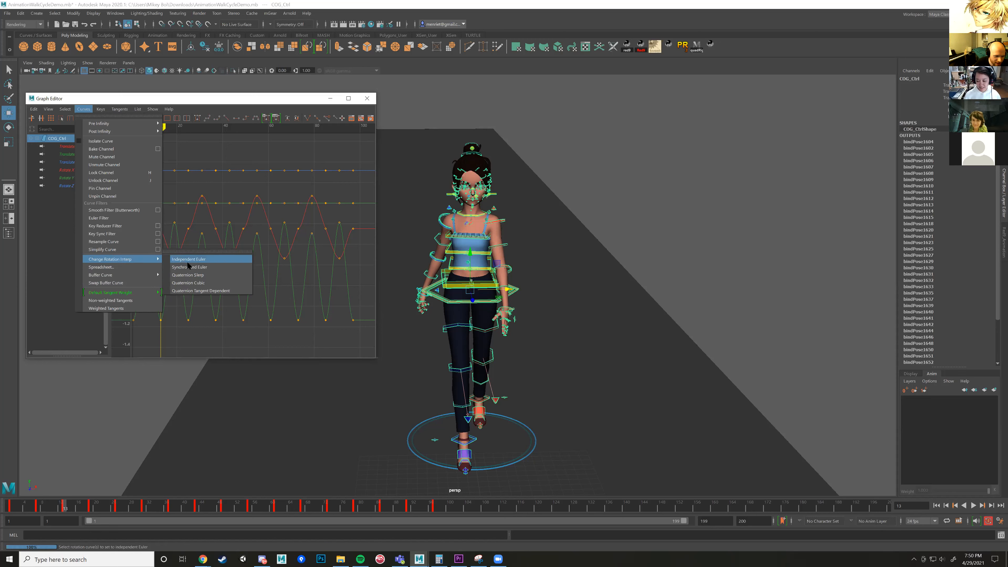
left_click(191, 275)
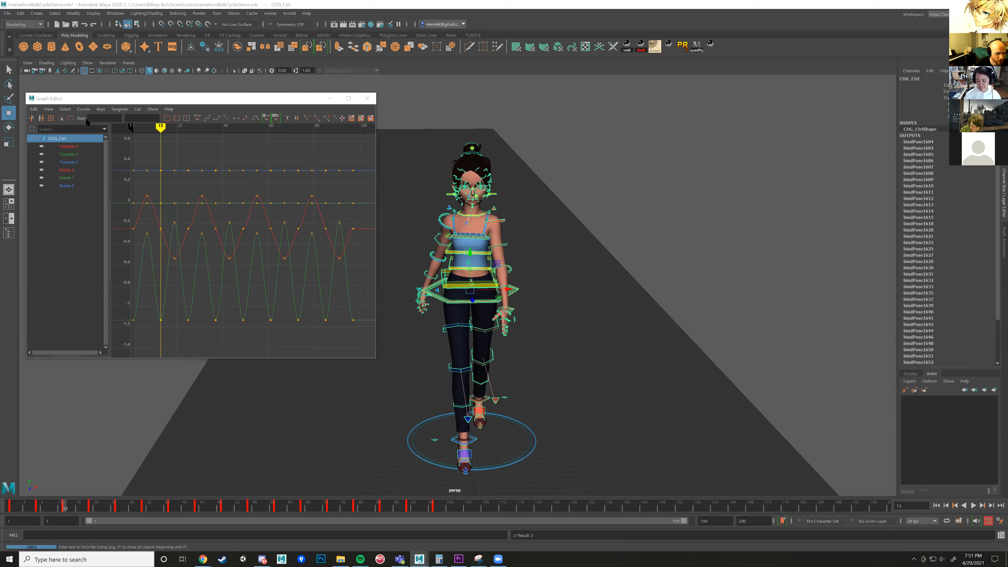
left_click(83, 109)
mouse_move(143, 258)
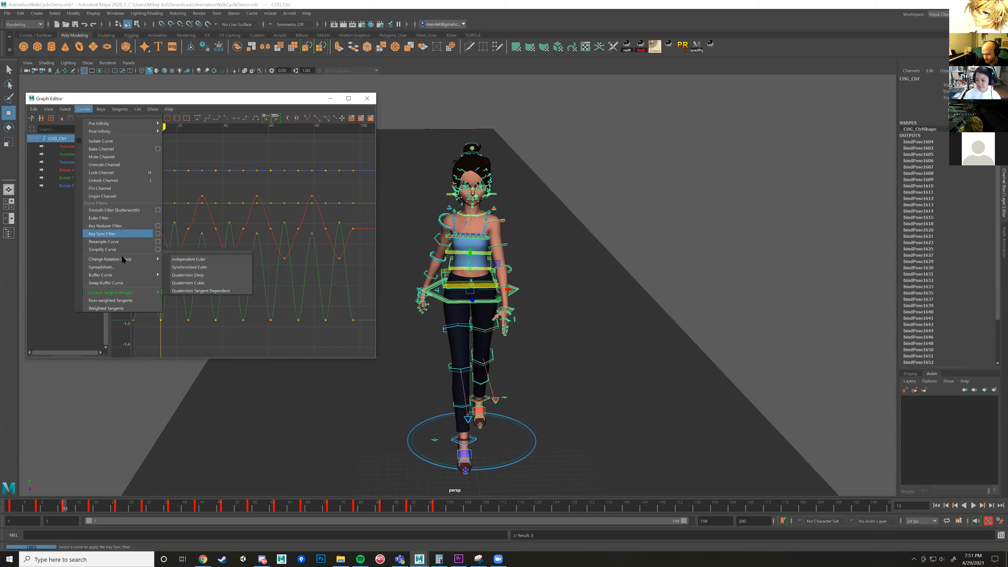
left_click(258, 102)
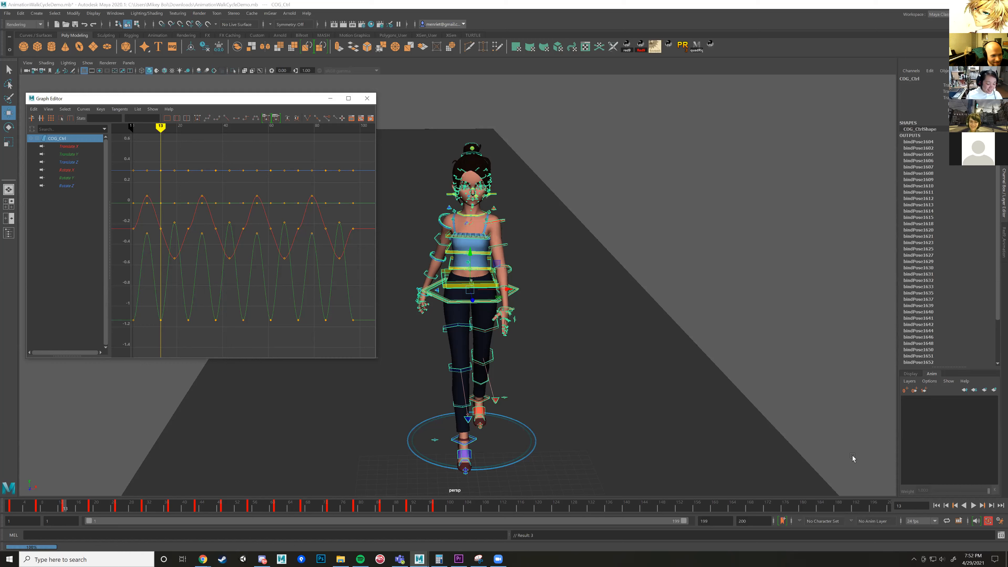
left_click(83, 109)
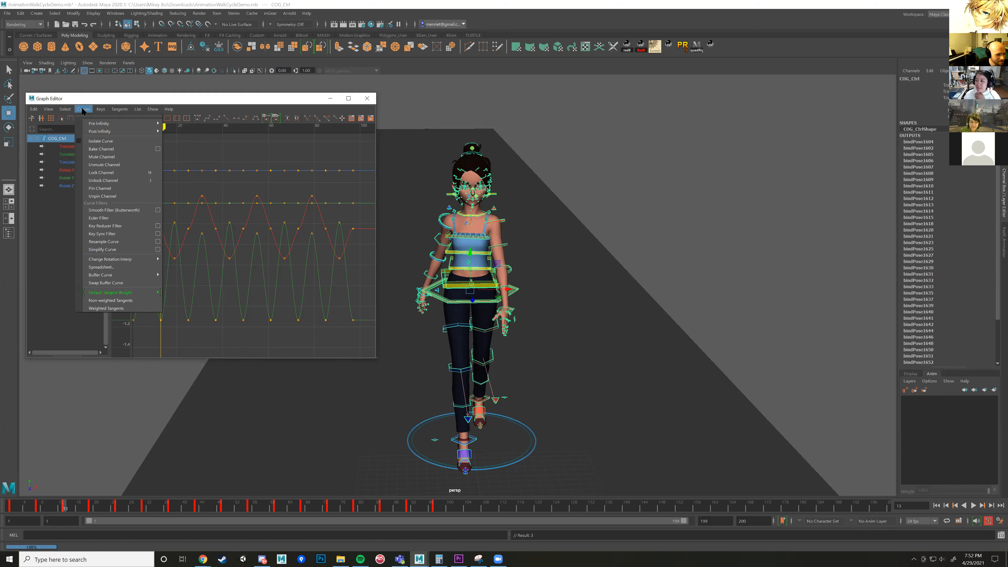
left_click(83, 110)
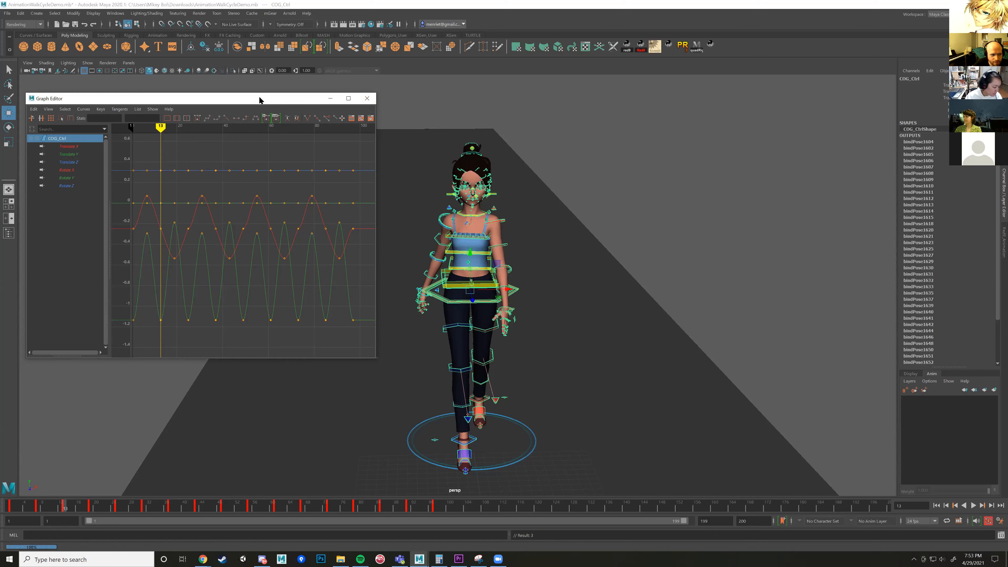
left_click_drag(260, 97, 261, 86)
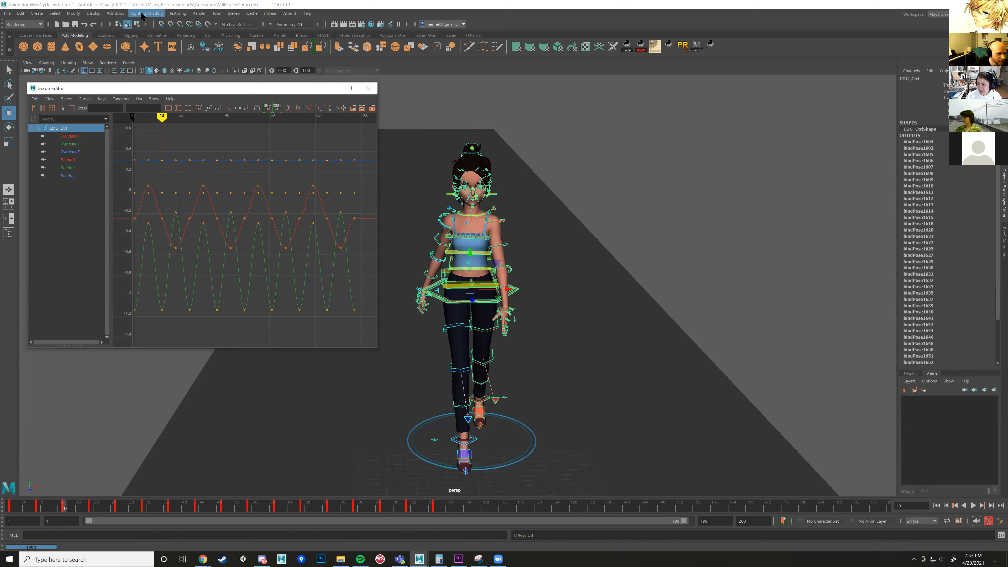
Open the Render Settings and set the frame/animation extension to name#.ext for an image sequence.
left_click(40, 25)
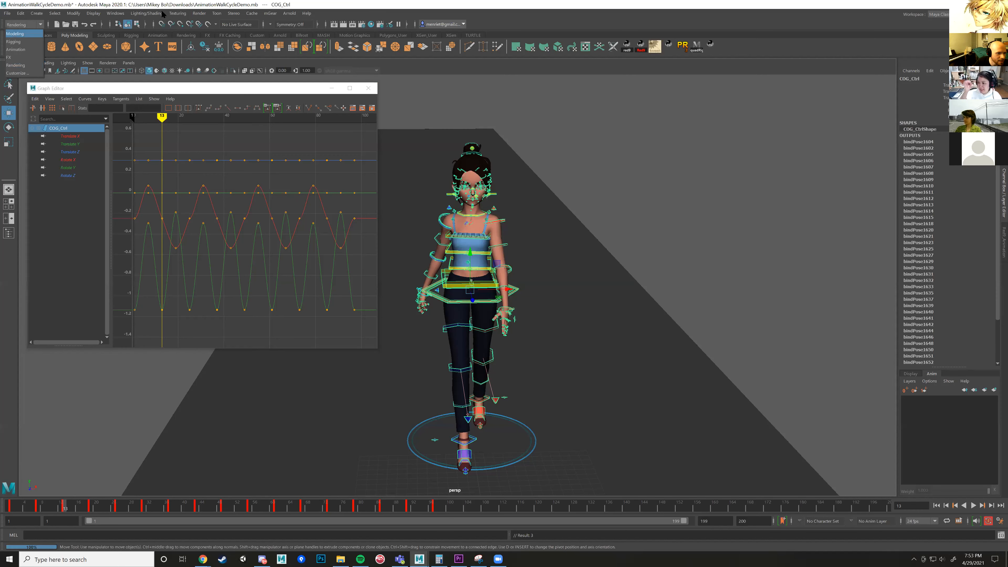
left_click(199, 13)
left_click(216, 34)
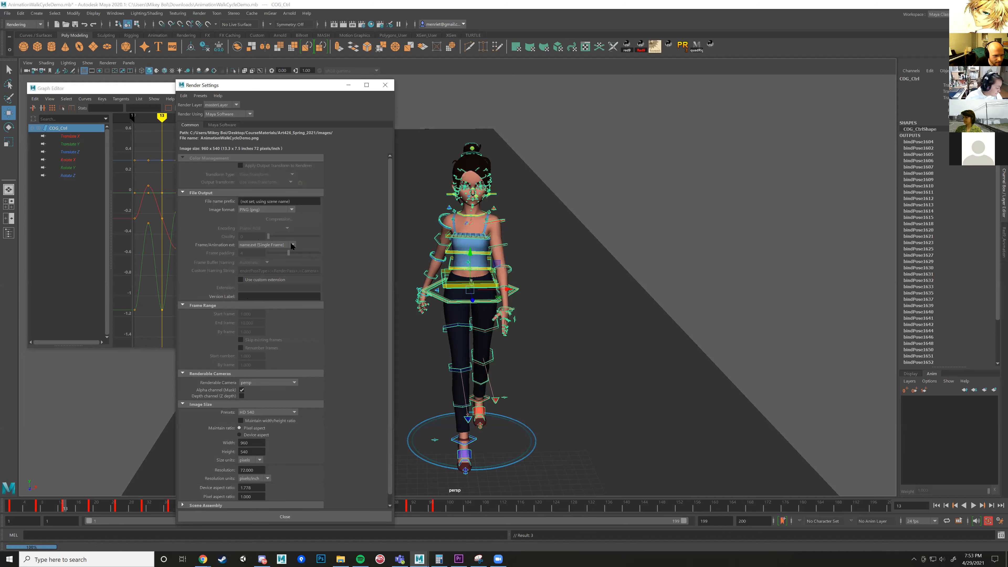
left_click(291, 245)
left_click(258, 293)
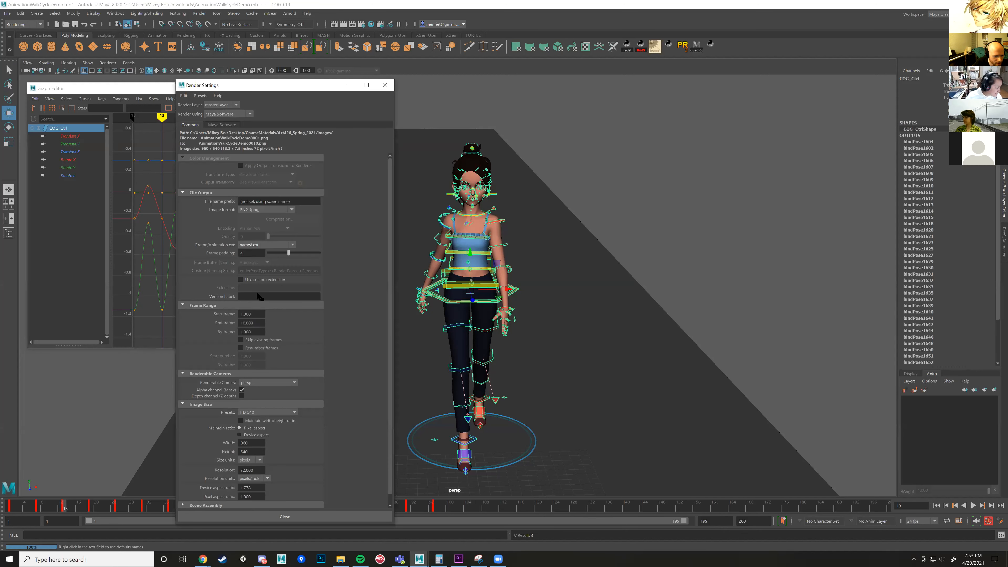
Set the render's end frame to 40 and choose persp as the renderable camera.
left_click(261, 323)
type("40")
left_click(251, 384)
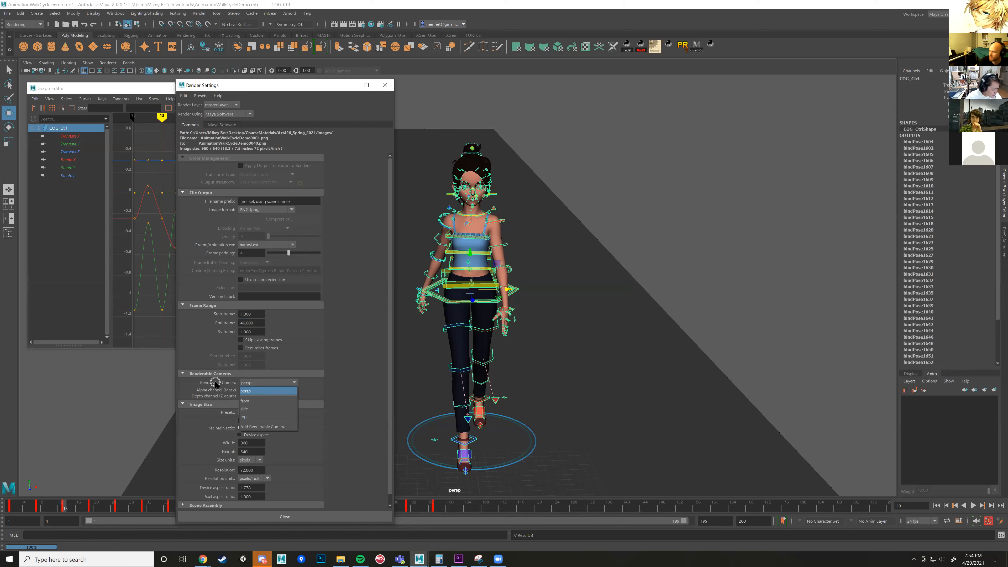
left_click(290, 391)
Set the render range to start at frame 41 and end at frame 220, keep the persp camera, and close the Render Settings.
left_click(256, 315)
double_click(256, 315)
type("41")
double_click(256, 324)
type("1")
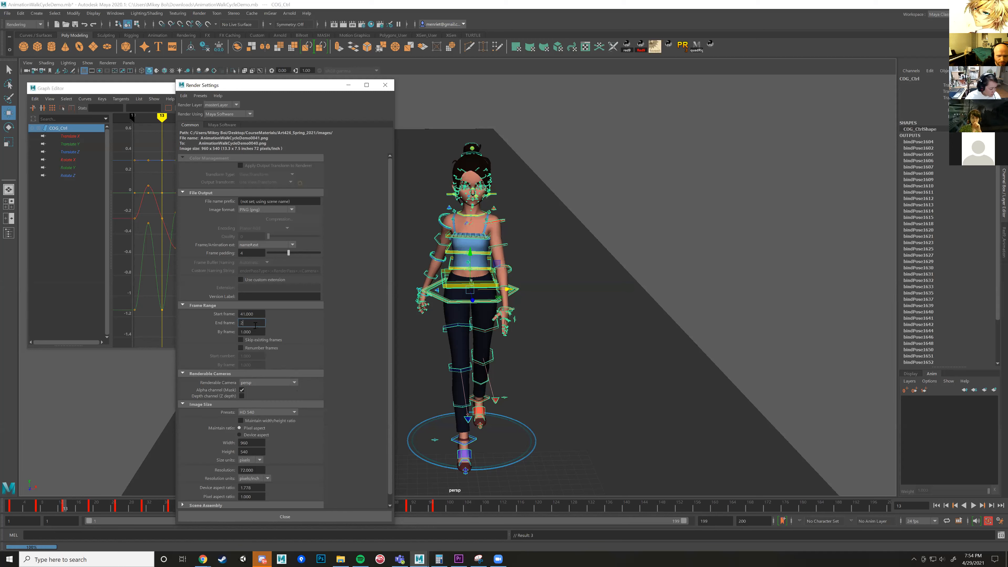
left_click(281, 383)
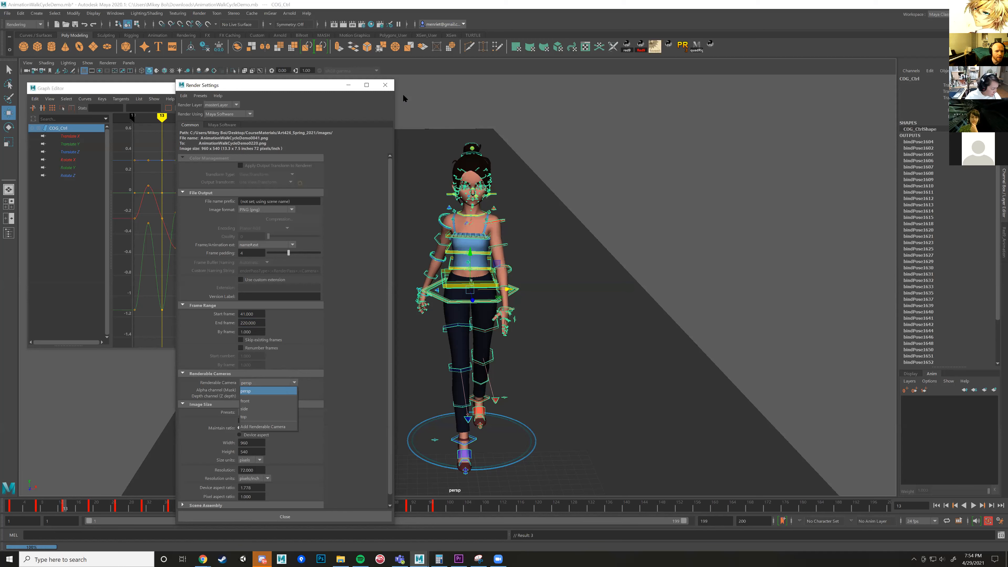
left_click(385, 88)
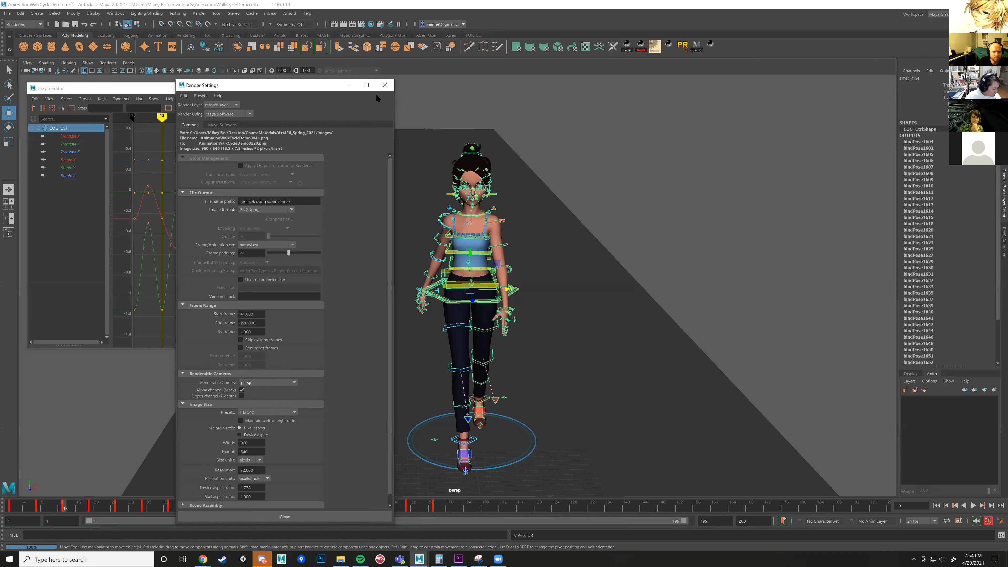
left_click(385, 85)
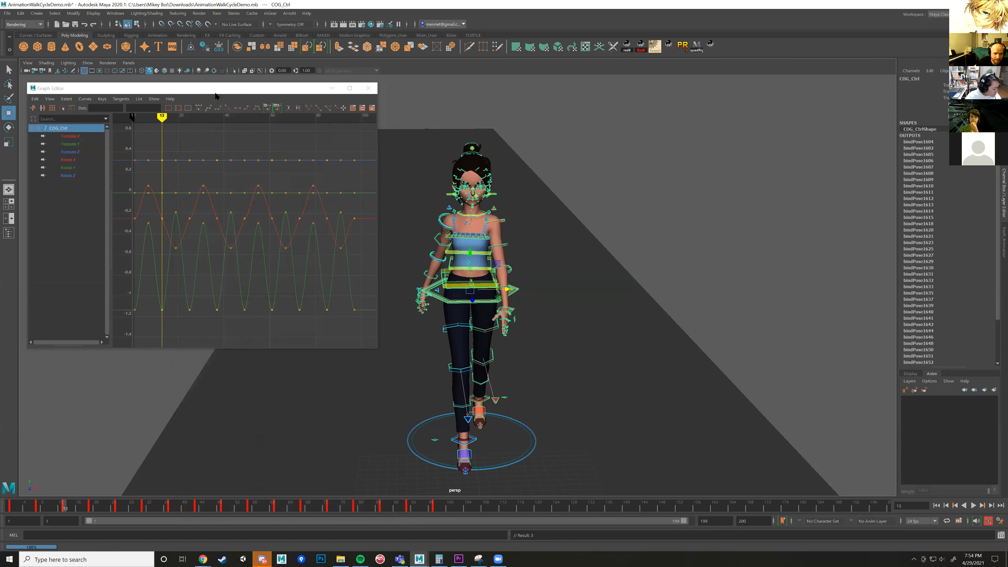
Create a Camera and Aim in the scene.
left_click_drag(215, 93, 213, 91)
left_click(41, 13)
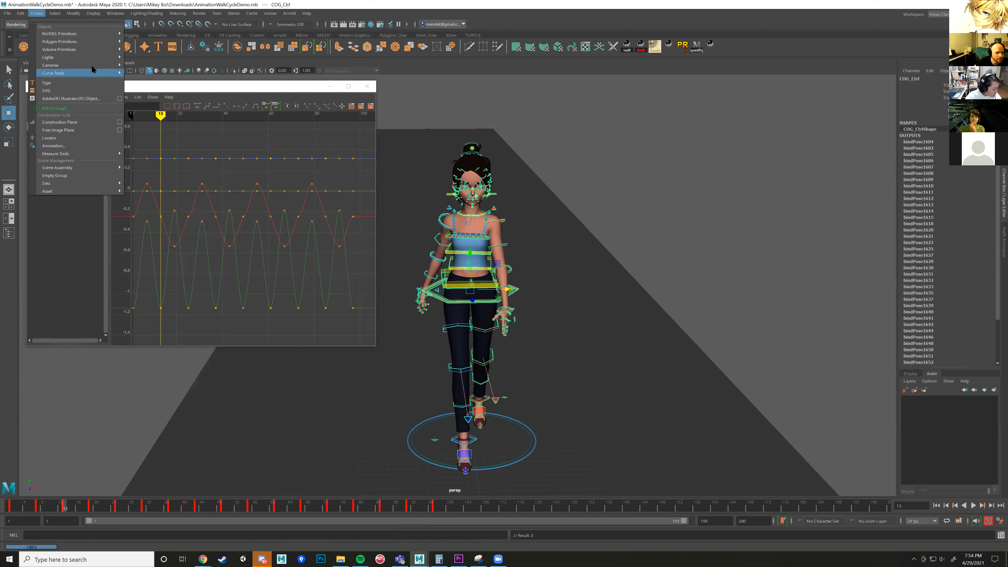
mouse_move(105, 64)
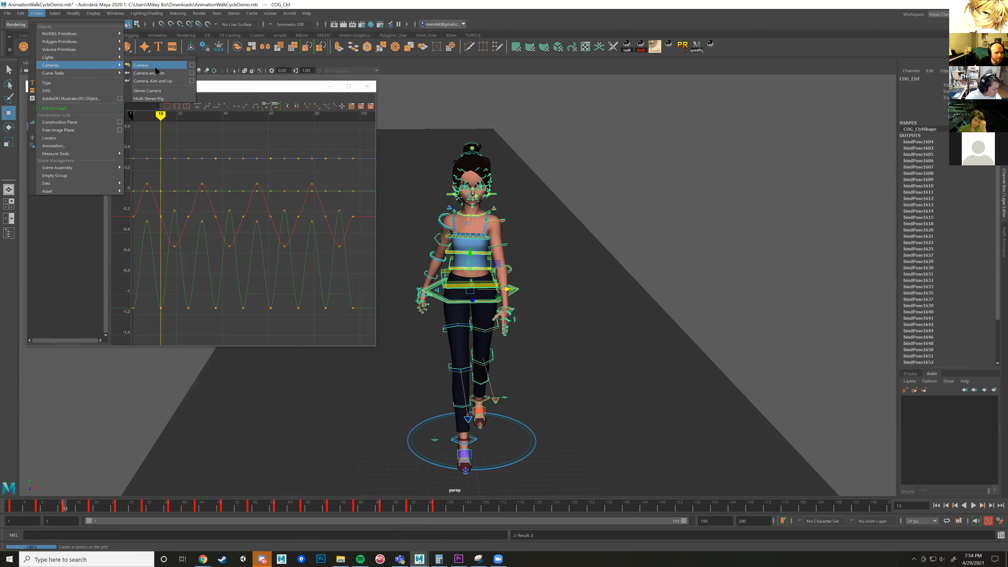
left_click(145, 76)
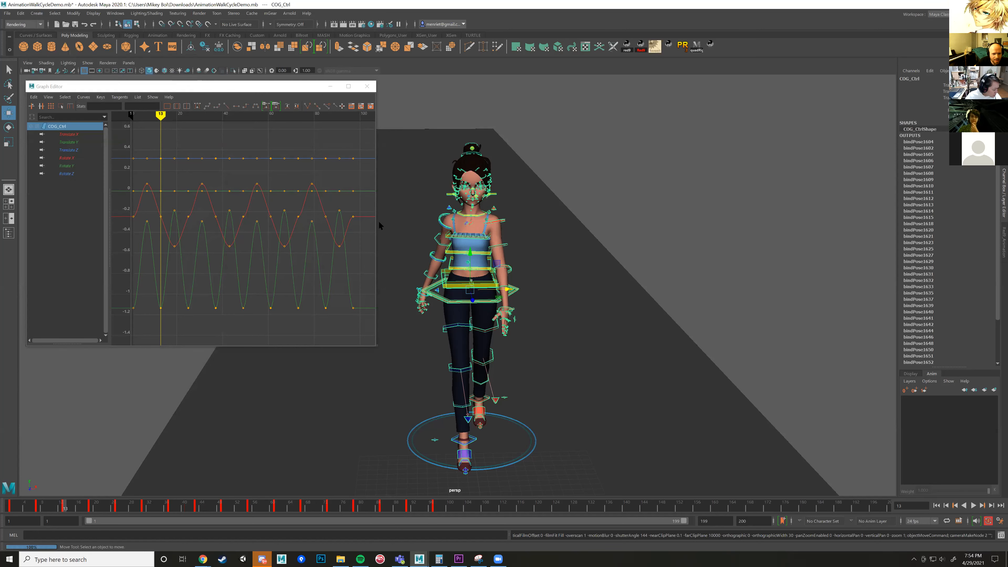
Select the new camera and move it away from its aim point to a spot in front of the character.
left_click_drag(377, 341, 414, 319, "alt")
left_click(516, 292)
left_click_drag(516, 292, 461, 311, "alt")
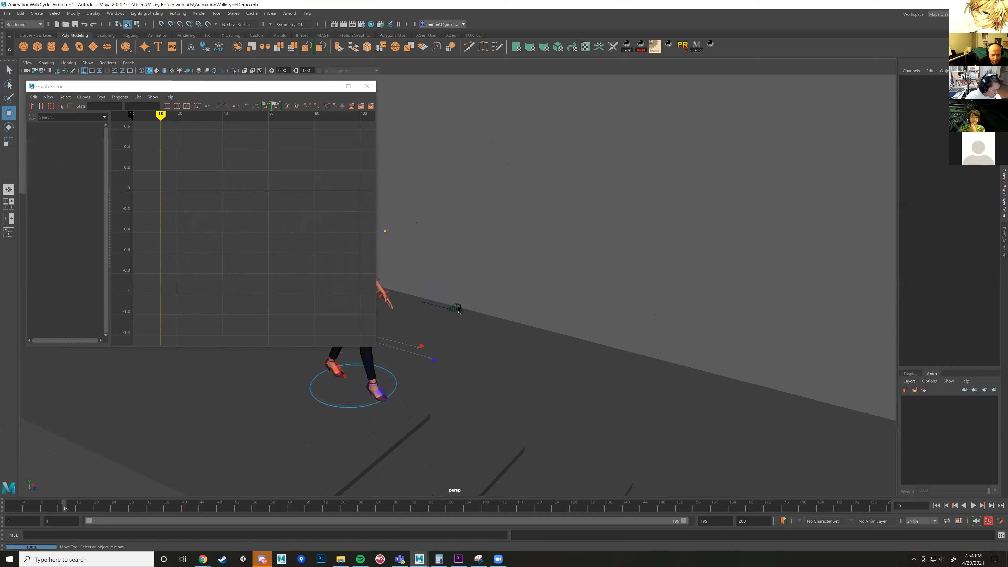
left_click(459, 309)
middle_click_drag(525, 338, 529, 395)
left_click_drag(529, 395, 451, 360, "alt")
Raise the new camera's aim point to about the character's waist height and shift it beside the body.
left_click(535, 343)
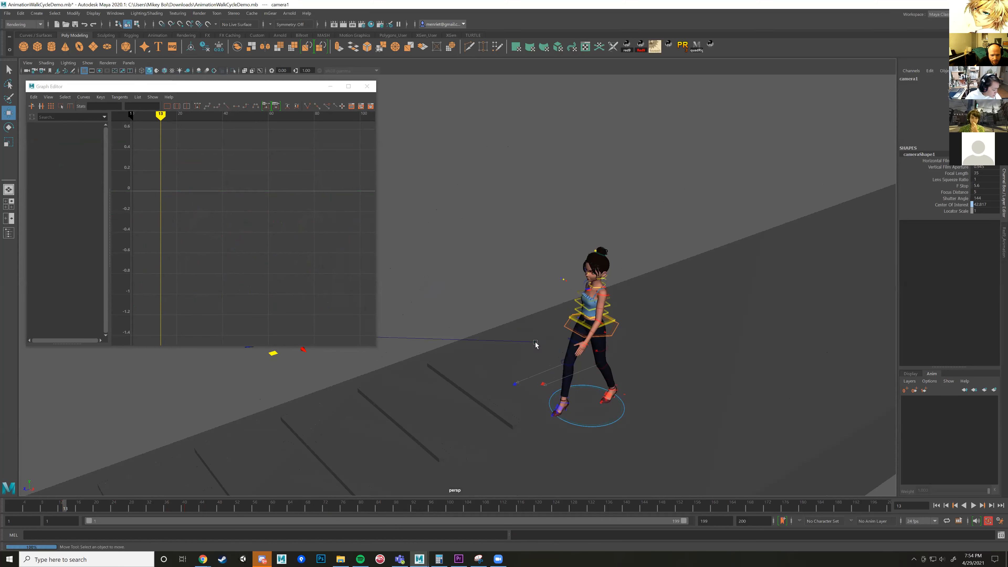
left_click(535, 343)
middle_click_drag(515, 394, 521, 362)
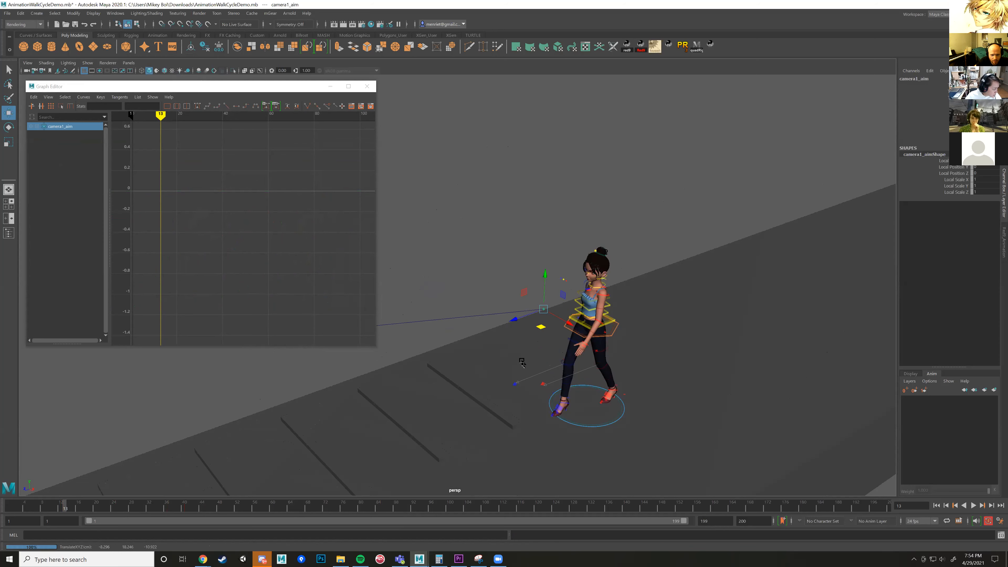
scroll(521, 361, "down", 3)
left_click_drag(520, 319, 512, 332)
left_click_drag(512, 332, 584, 333, "alt")
middle_click_drag(480, 345, 512, 337, "alt")
left_click_drag(512, 337, 454, 327, "alt")
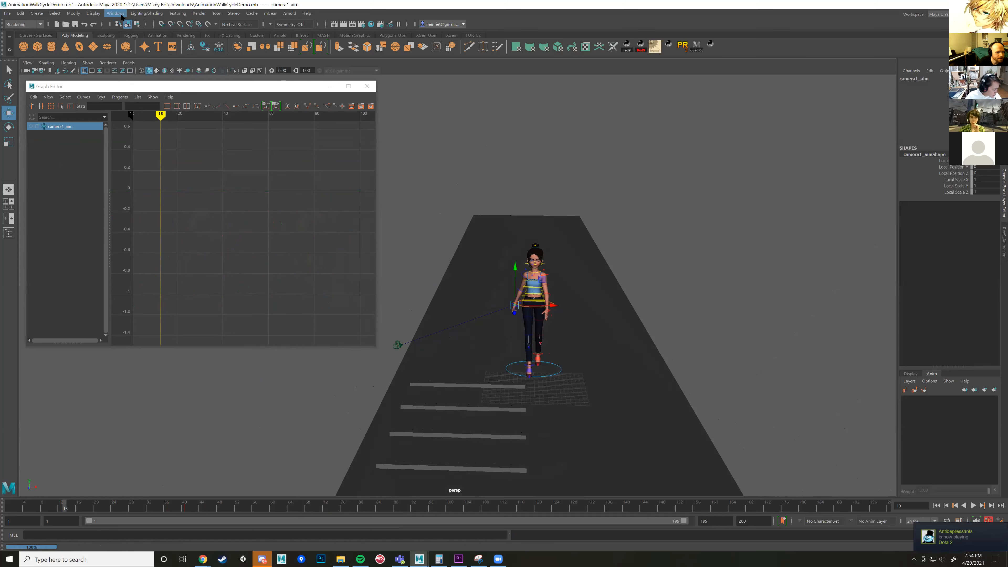
Switch to the four-view layout and show the camera1 view in the side viewport.
key("space")
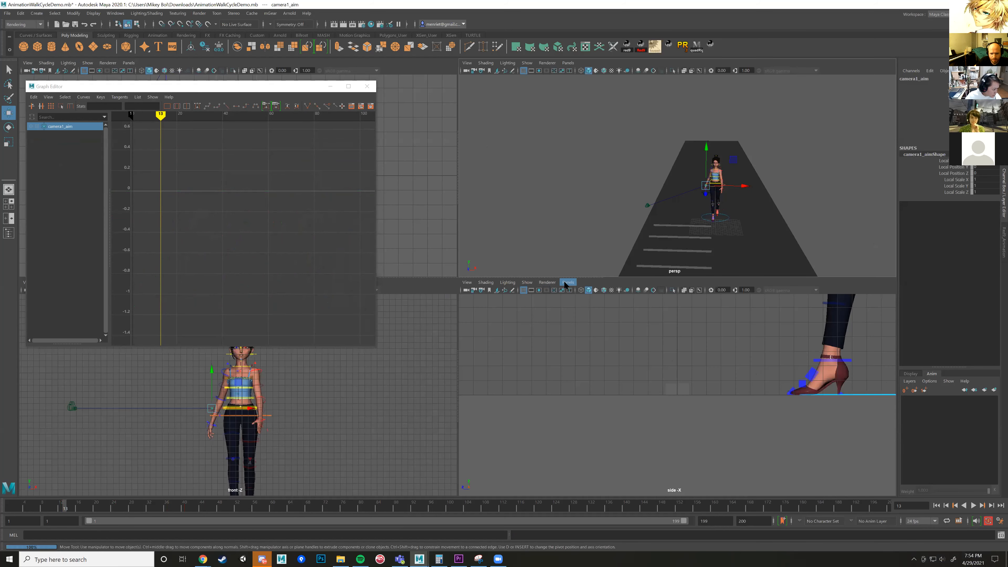
left_click(565, 285)
left_click(647, 292)
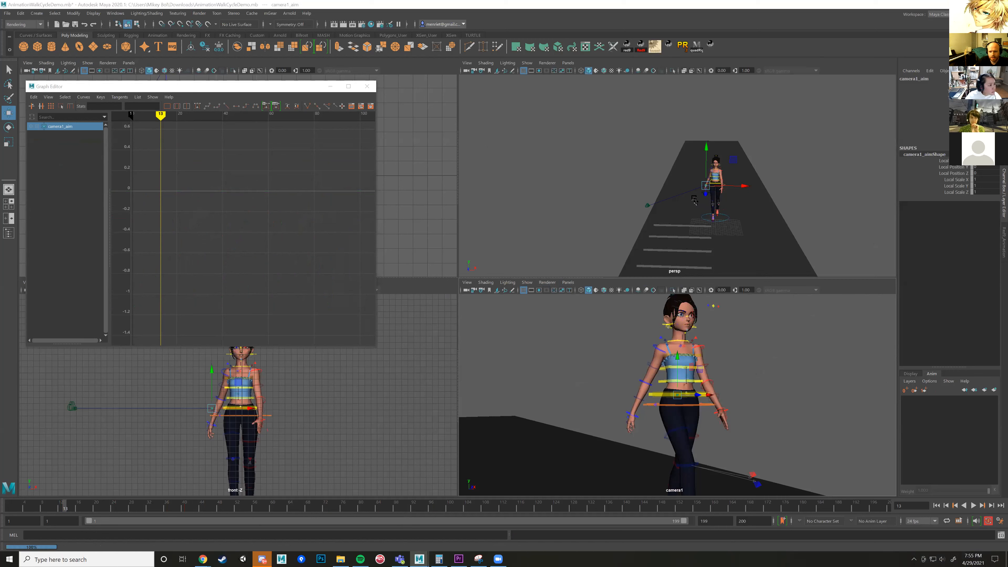
Reposition the camera and its aim to frame the character's upper body, and set keys on both at frame 13.
left_click_drag(706, 148, 706, 141)
left_click(647, 206)
left_click_drag(647, 206, 578, 178, "alt")
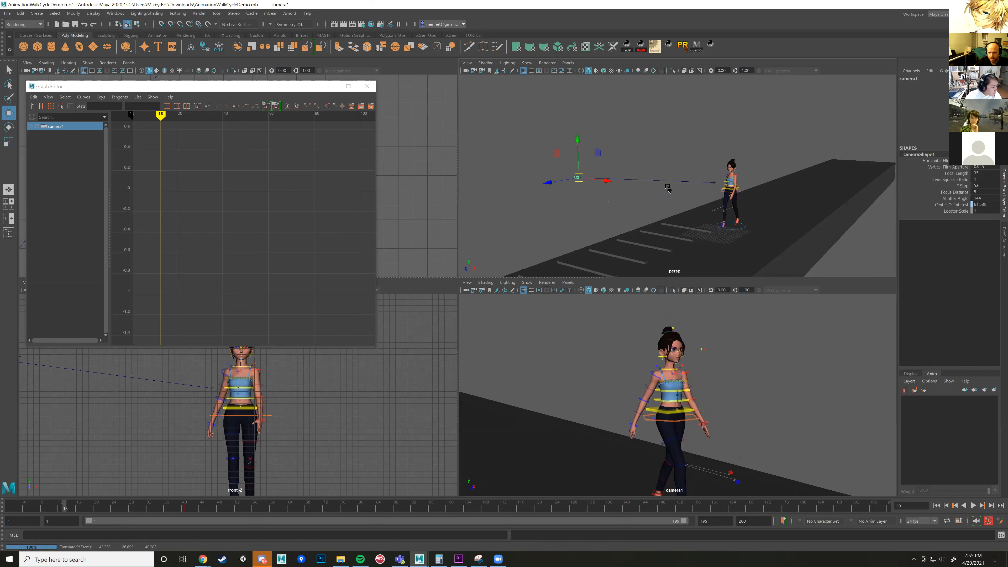
left_click_drag(669, 187, 659, 196, "alt")
key("s")
left_click(715, 186)
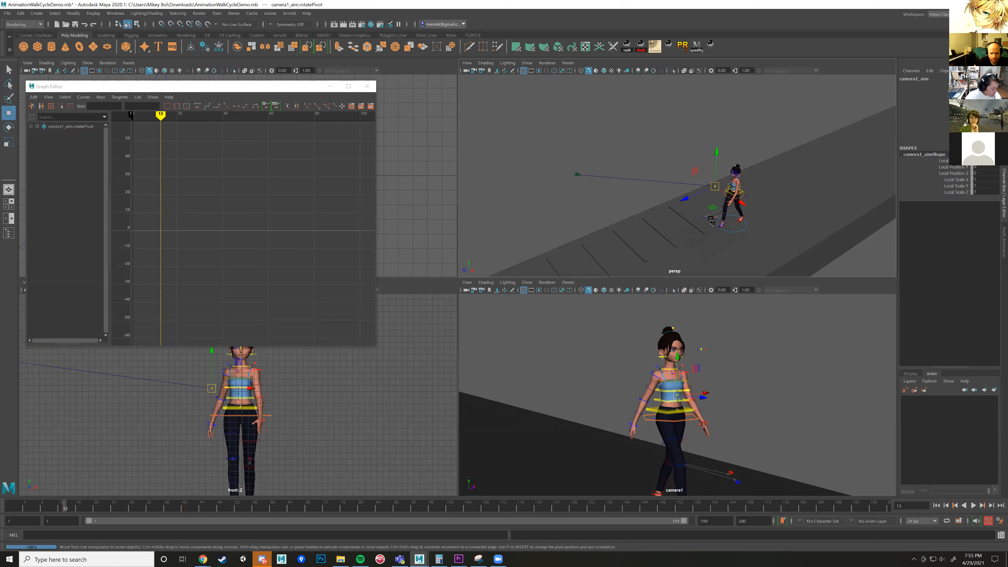
key("s")
At frame 62, move the camera aim onto the character and play the shot back through camera1.
key("alt+v")
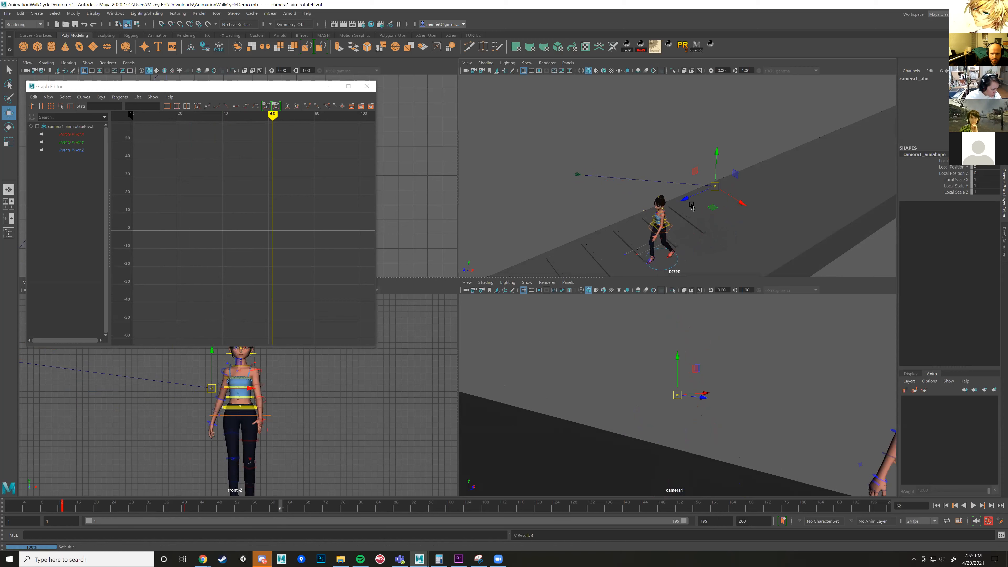
left_click_drag(713, 205, 654, 178)
mouse_move(250, 505)
left_mouse_down()
mouse_move(53, 486)
mouse_move(140, 504)
mouse_move(299, 511)
mouse_move(12, 508)
left_mouse_up()
key("space")
key("alt+v")
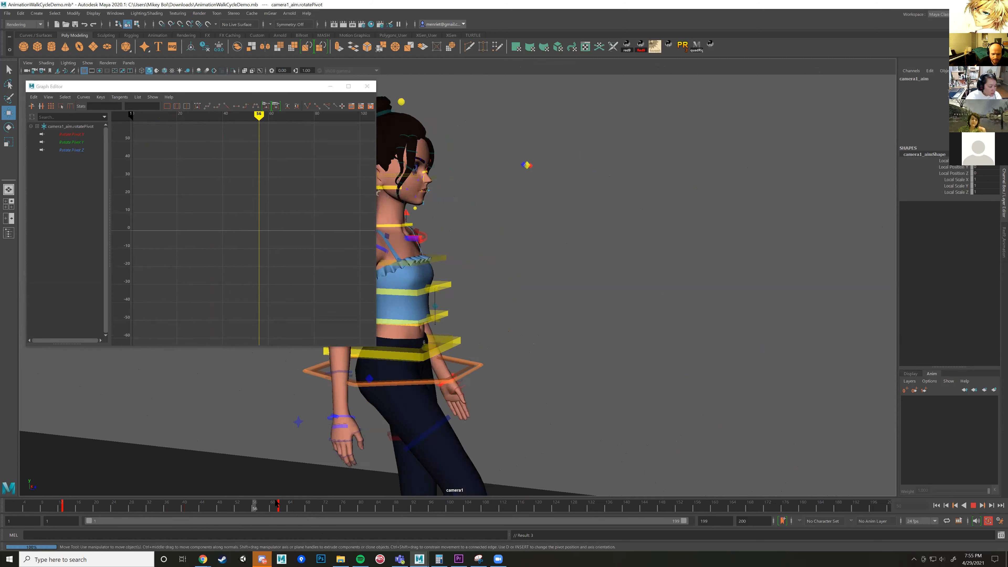
key("alt+v")
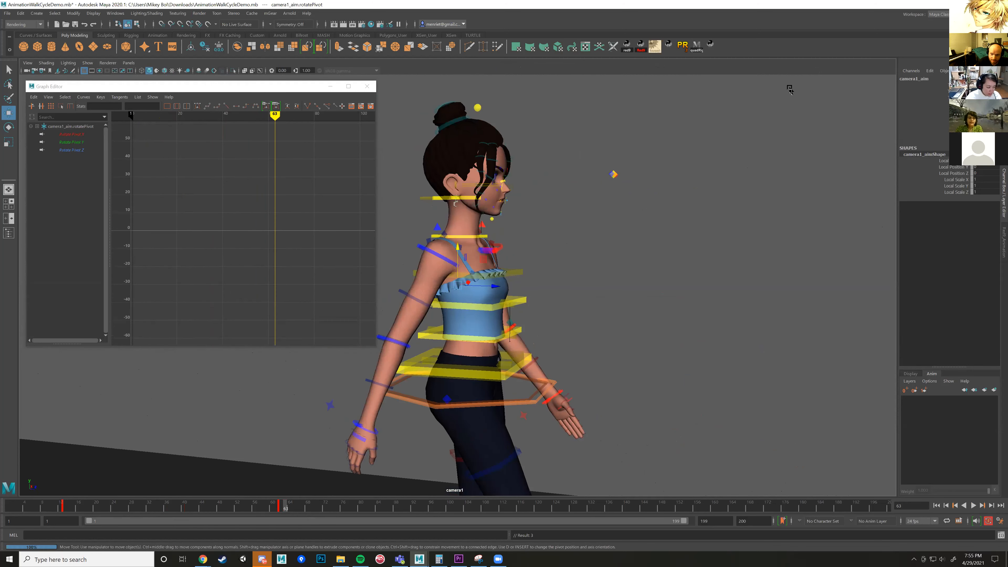
Key the camera at frame 62 to hold its position, advance to frame 63 and frame its curves in the Graph Editor.
key("space")
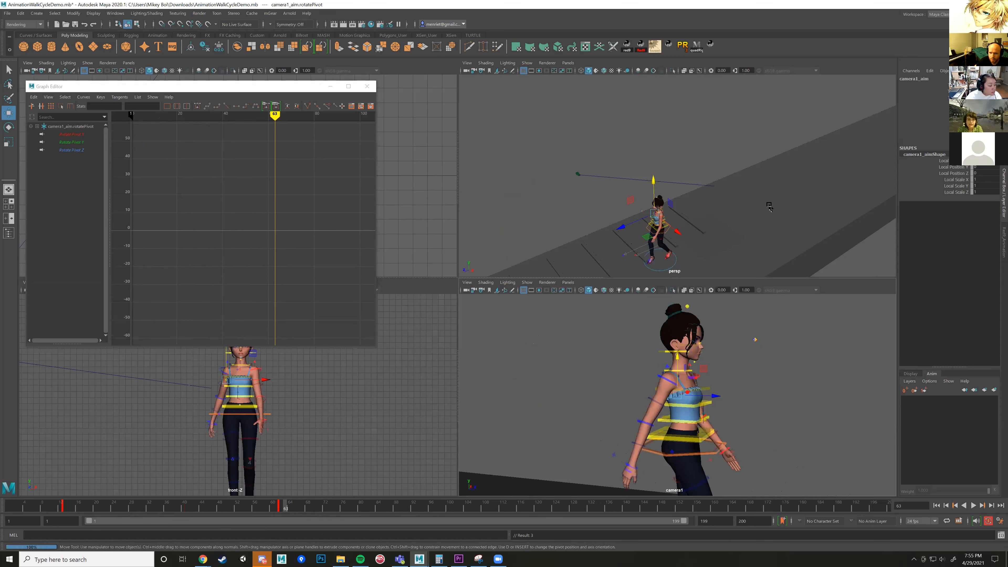
key("space")
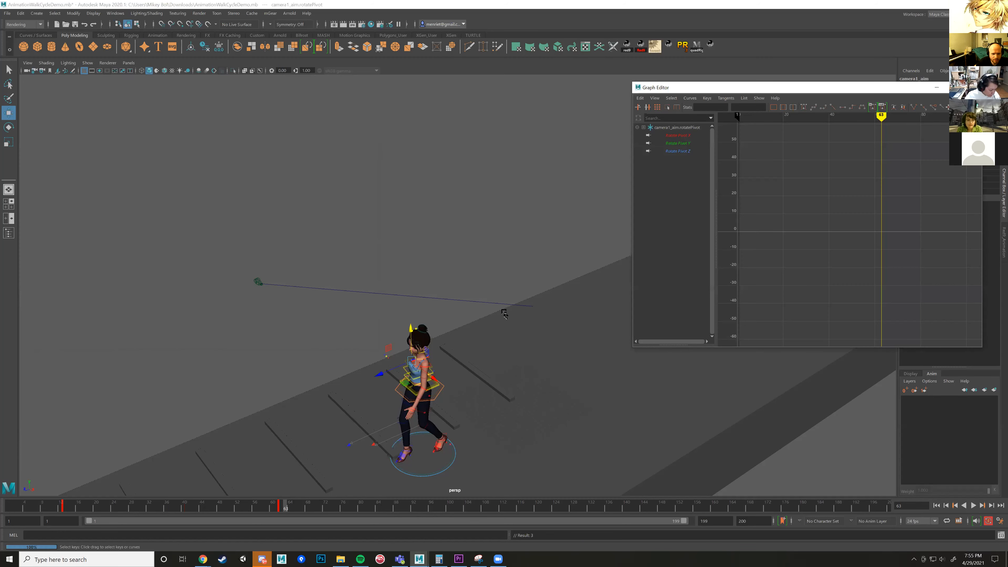
left_click_drag(278, 278, 349, 231, "alt")
left_click(349, 228)
left_click(279, 506)
key("s")
left_click(284, 507)
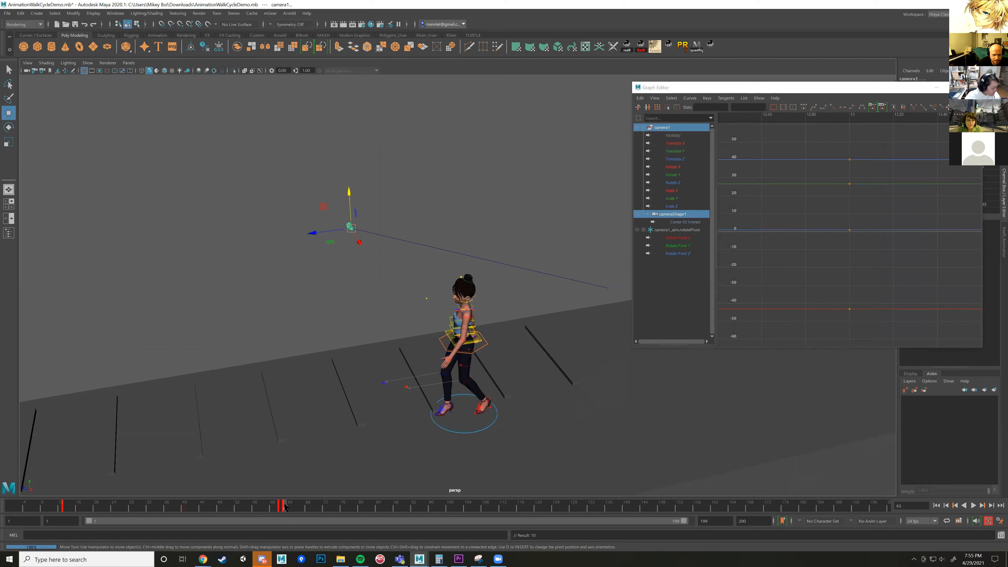
scroll(848, 195, "down", 20)
key("a")
middle_click_drag(856, 253, 765, 269, "alt")
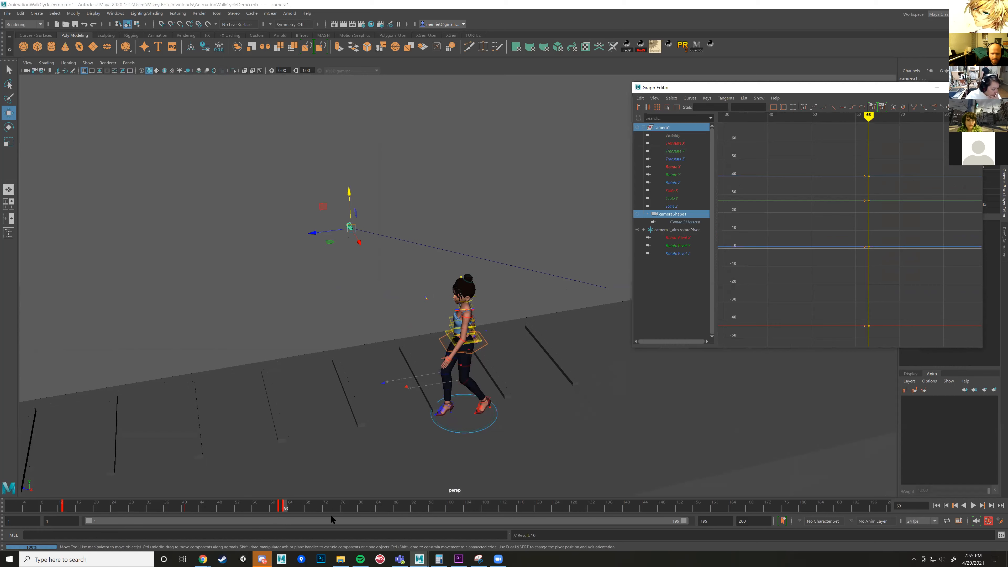
At frame 63, move the camera in front of the character's face and key the camera and its aim.
left_click_drag(393, 327, 465, 293, "alt")
scroll(481, 332, "up", 6)
left_click(465, 293)
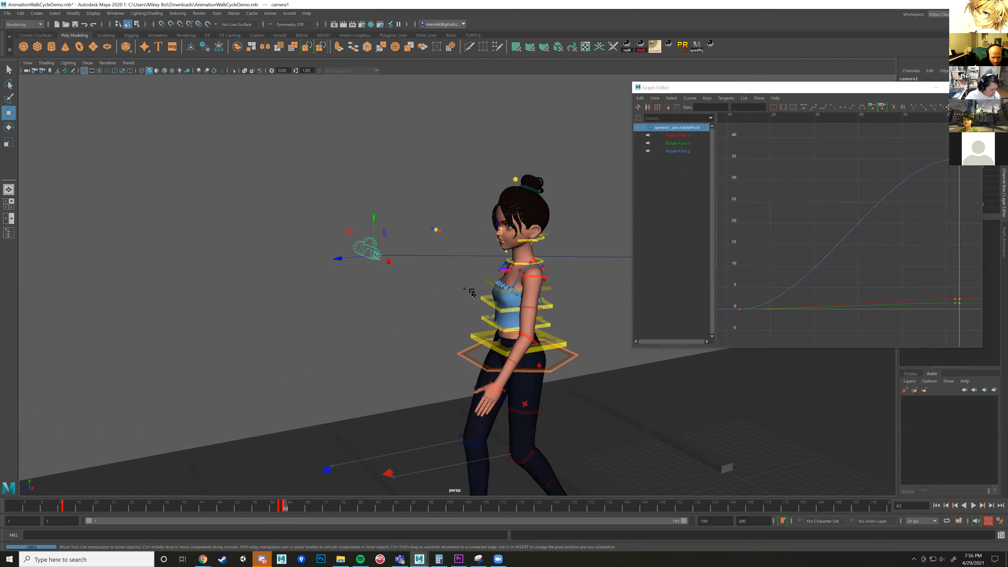
mouse_move(465, 253)
left_mouse_down()
mouse_move(478, 209)
mouse_move(511, 219)
mouse_move(444, 228)
mouse_move(553, 223)
mouse_move(576, 213)
mouse_move(488, 250)
mouse_move(454, 244)
left_mouse_up()
left_click(255, 260)
key("s")
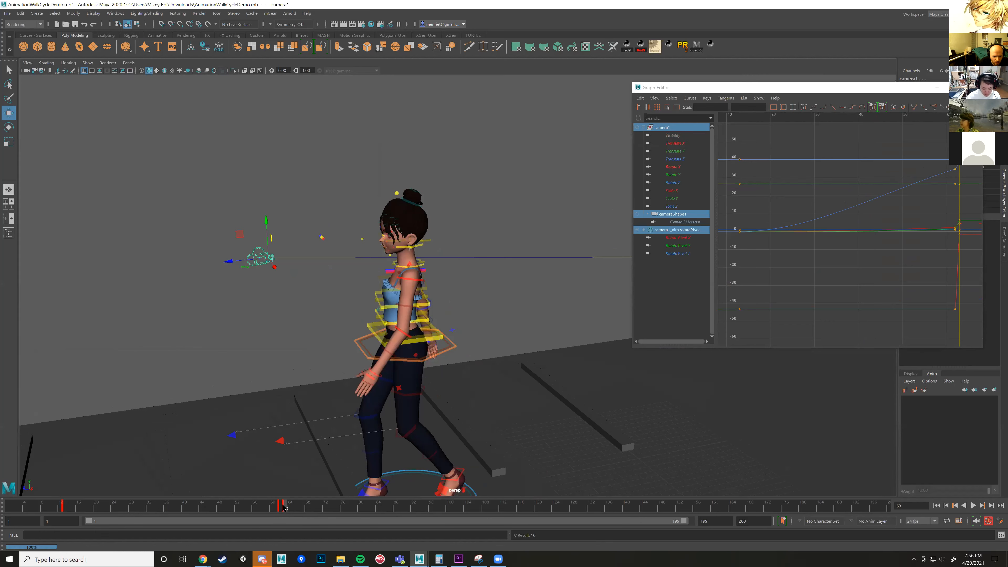
At frame 114, slide the camera along the walkway to just ahead of the character, key it and play back the move.
key("alt+v")
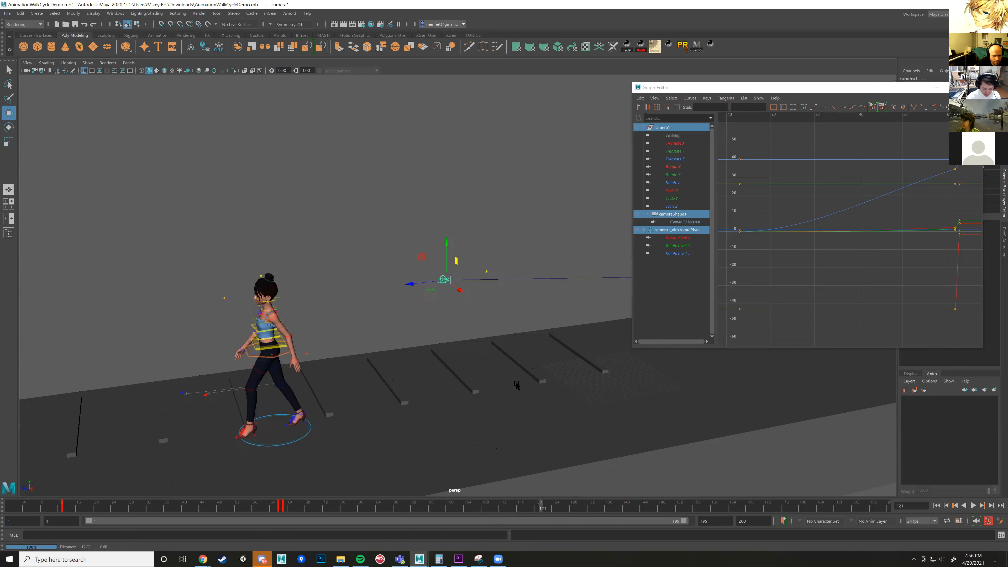
left_click_drag(563, 509, 512, 505)
left_click_drag(413, 290, 197, 306)
key("s")
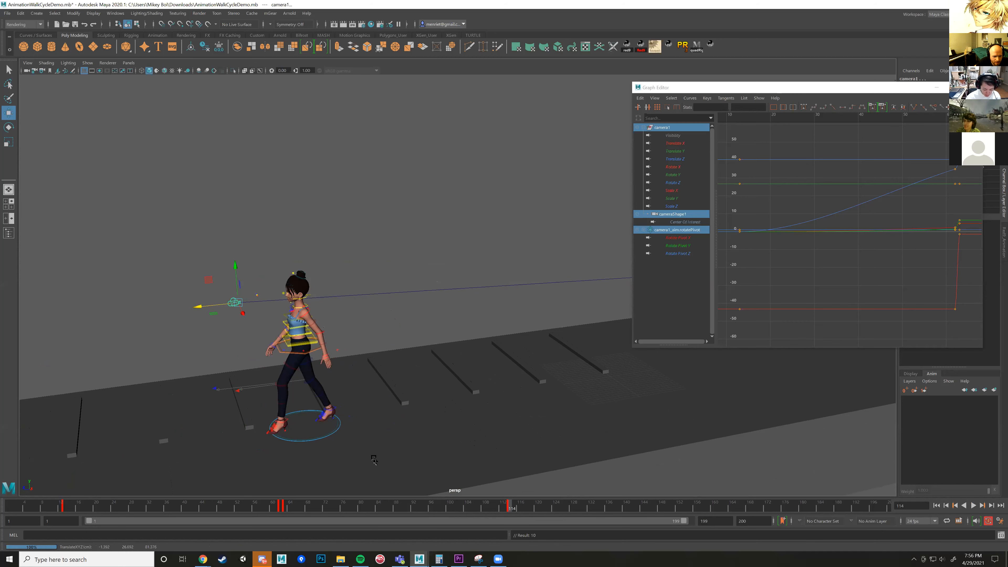
key("alt+v")
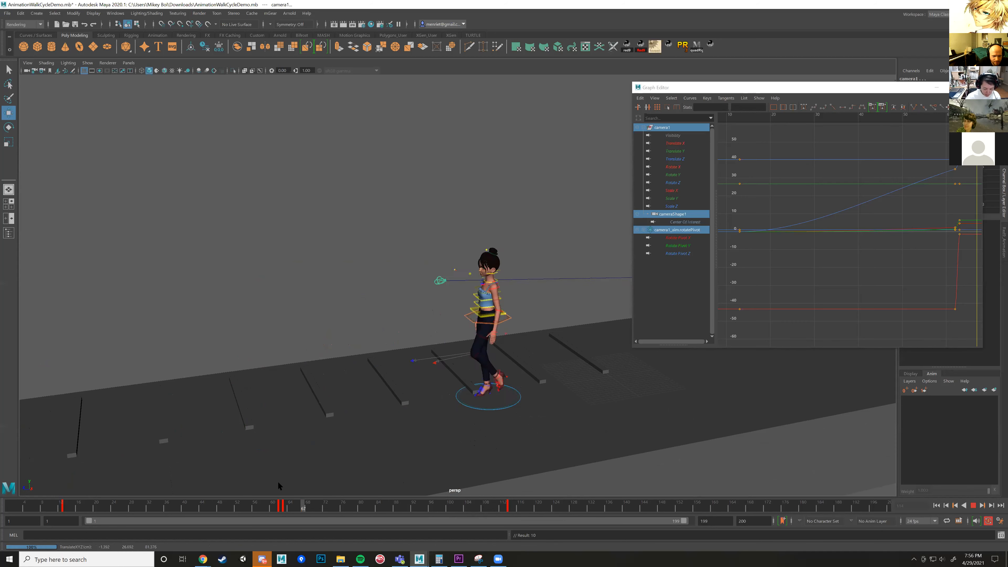
key("alt+v")
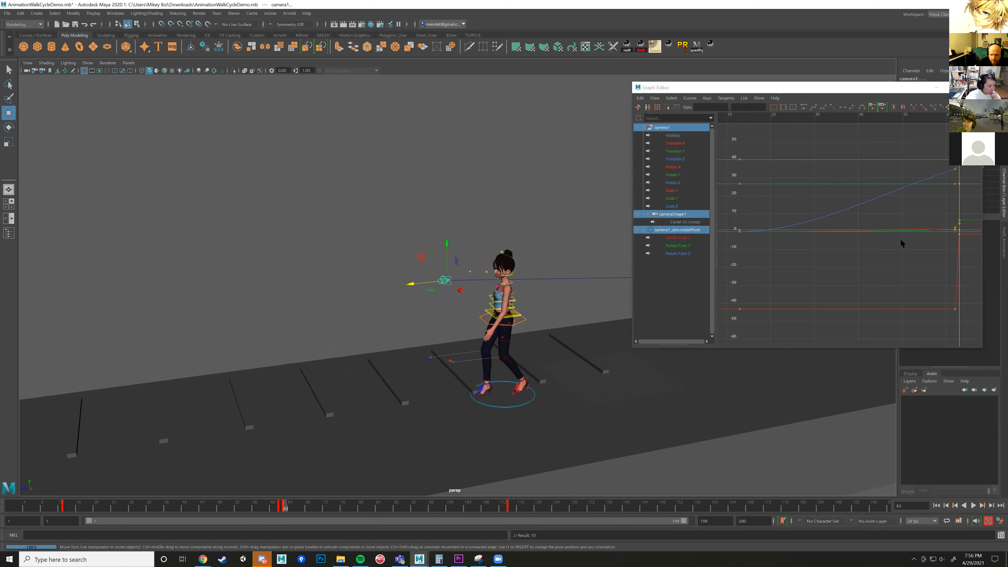
Give the camera and aim keys at frame 63 linear tangents, and play the animation from the start through camera1.
key("a")
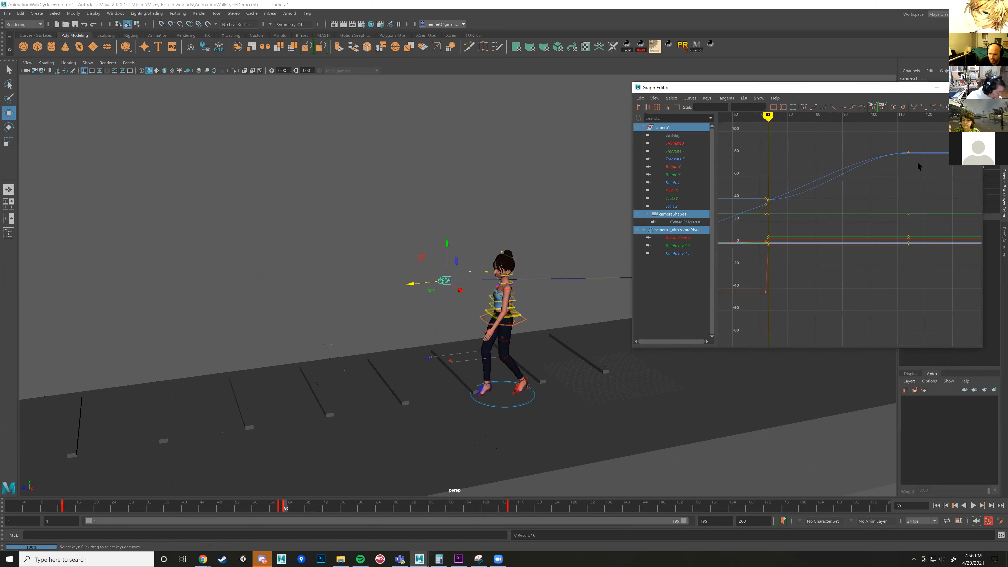
left_click_drag(810, 272, 769, 313)
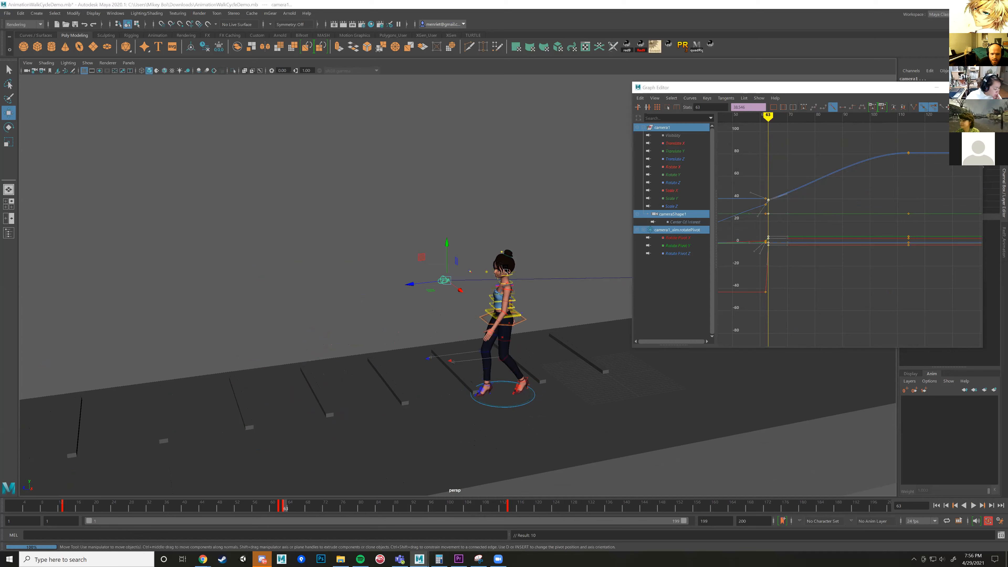
key("space")
key("space")
left_click_drag(274, 509, 4, 485)
key("alt+v")
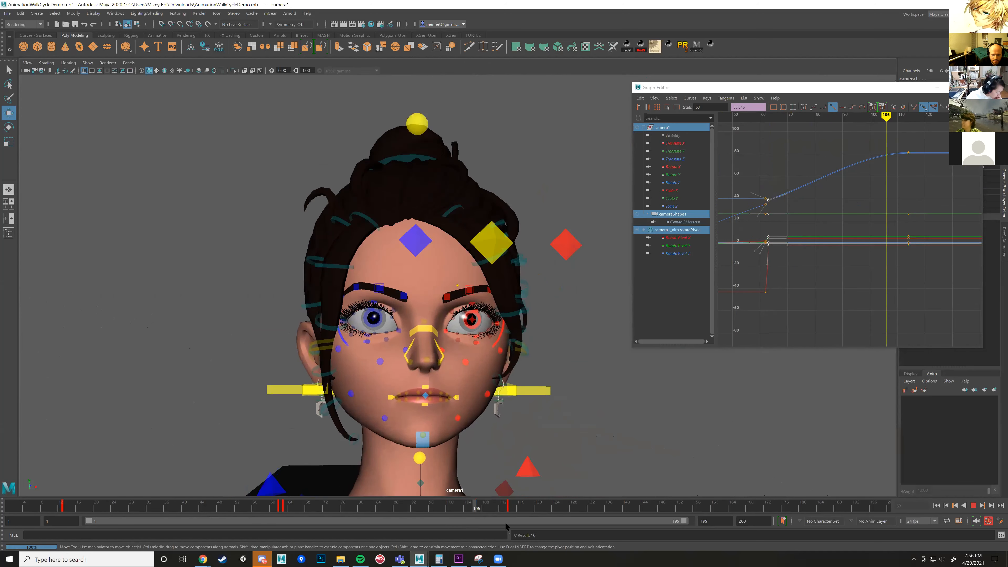
key("alt+v")
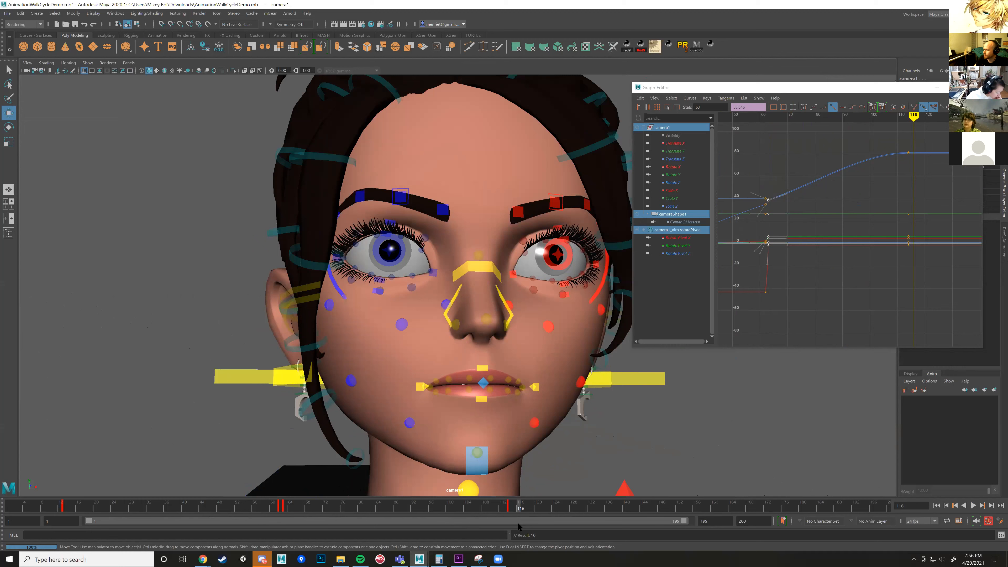
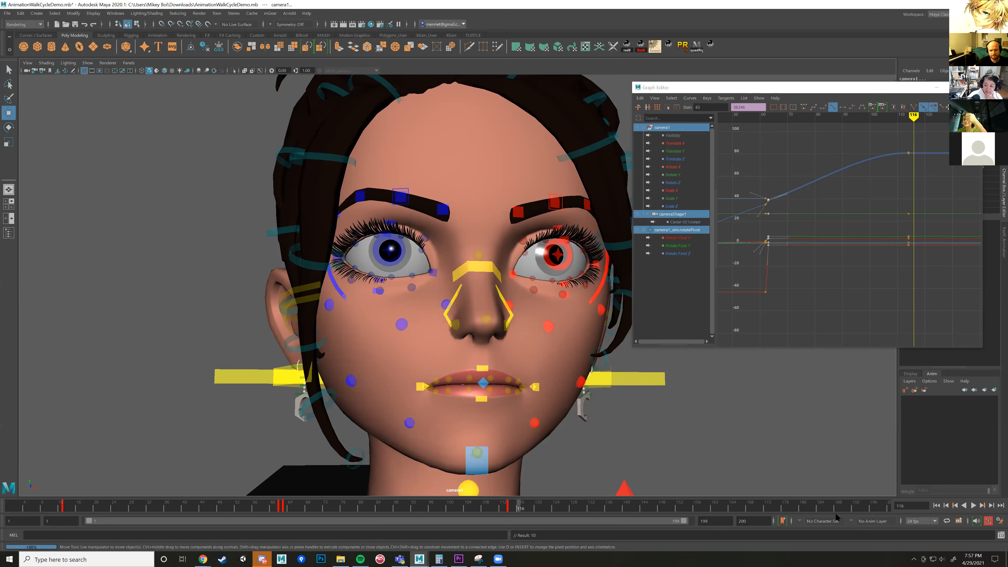
Try moving the upper head control on the character's face in the camera view, and undo the moves.
left_click_drag(490, 397, 469, 352, "alt")
left_click(498, 387)
left_click_drag(470, 314, 452, 300)
left_click_drag(443, 413, 328, 343, "alt")
left_click(353, 338)
left_click(476, 221)
left_click_drag(475, 220, 462, 190)
scroll(461, 194, "down", 3)
left_click_drag(459, 283, 473, 301, "alt")
scroll(468, 316, "up", 2)
scroll(465, 289, "up", 2)
scroll(458, 302, "up", 2)
key("ctrl+z")
key("ctrl+z")
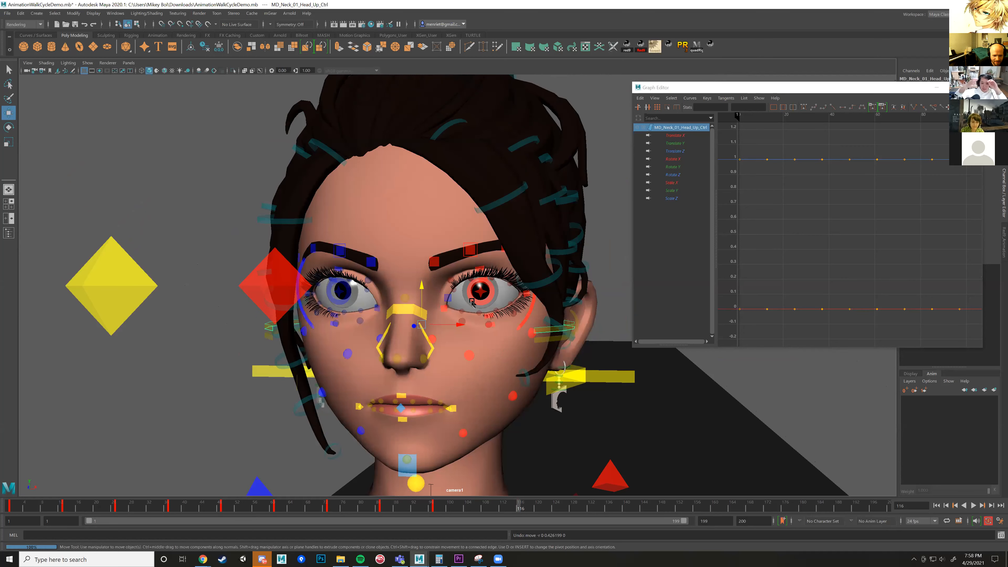
Frame the head in the perspective view, try raising the upper head control, and undo the move.
key("space")
key("space")
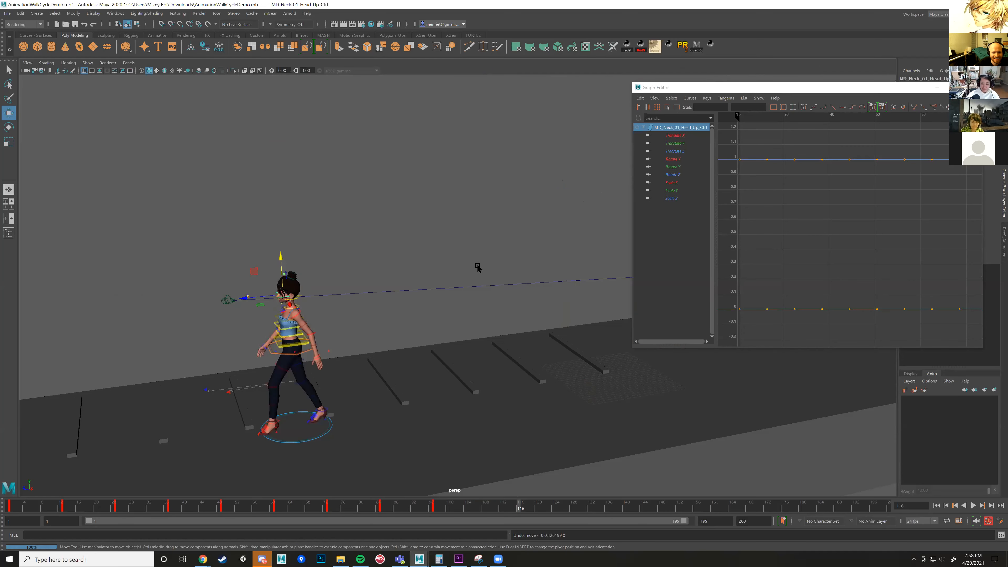
key("f")
left_click_drag(476, 290, 562, 313, "alt")
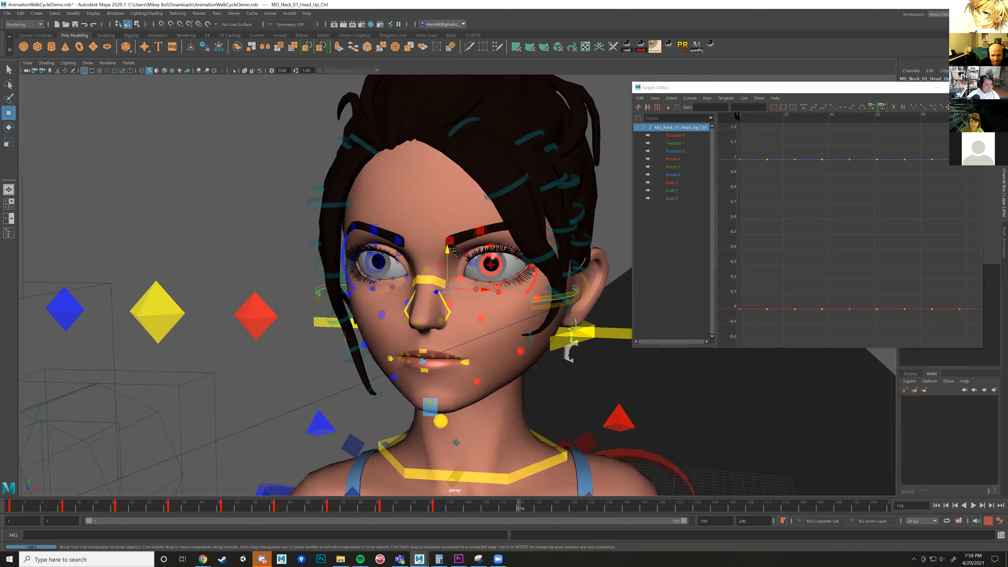
left_click_drag(447, 251, 453, 245)
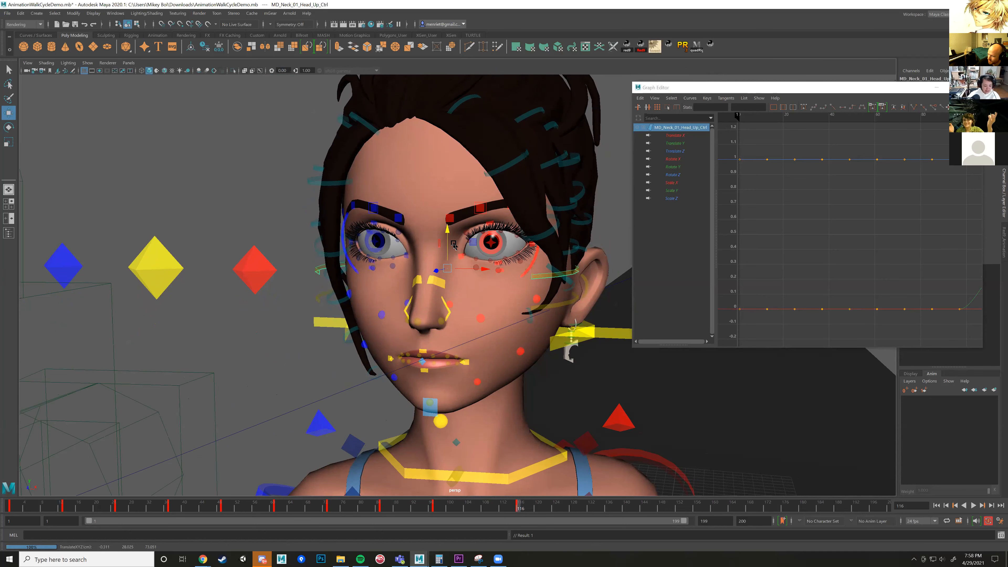
scroll(453, 244, "down", 5)
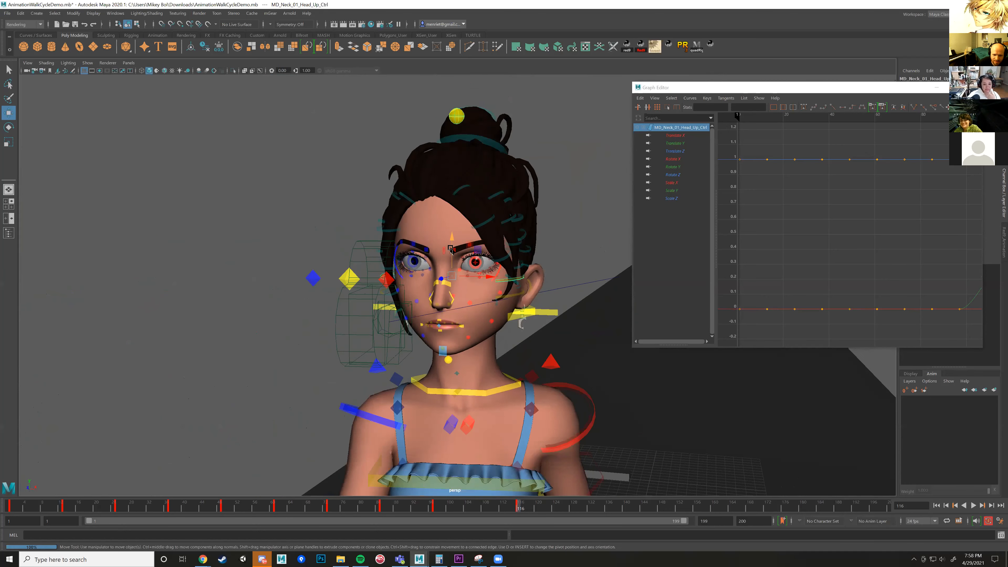
key("ctrl+z")
Create a polygon cube and raise it into the empty space above the walkway.
scroll(448, 254, "down", 6)
scroll(131, 191, "down", 2)
left_click_drag(167, 195, 198, 198, "alt")
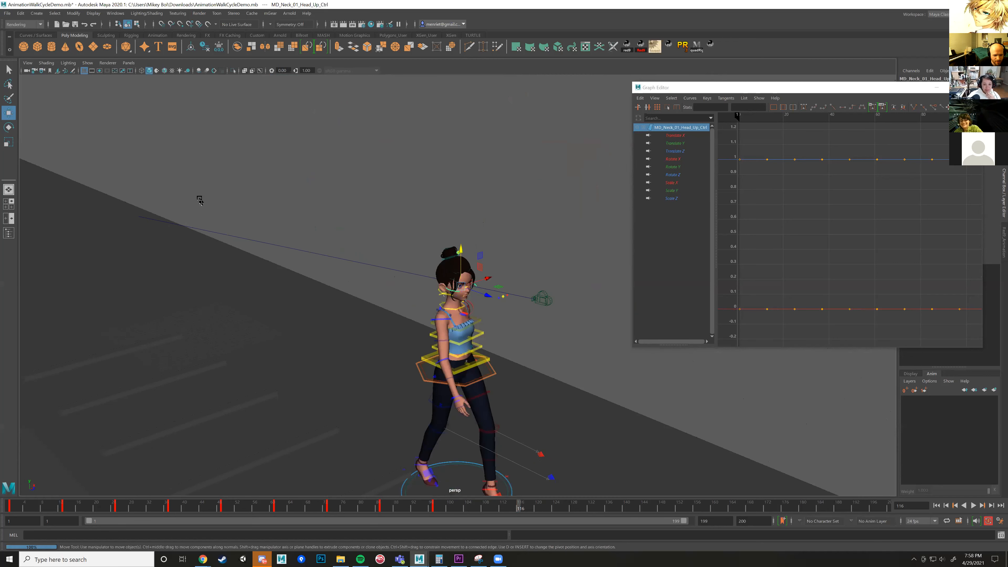
scroll(218, 236, "down", 4)
middle_click_drag(218, 237, 297, 234, "alt")
left_click(36, 50)
left_click_drag(315, 275, 358, 203, "alt")
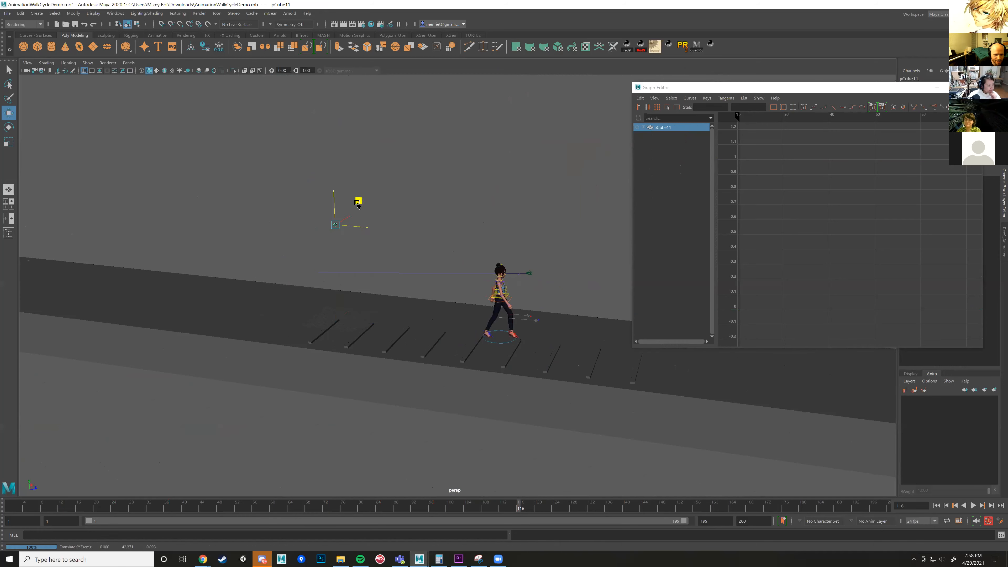
Scale the cube along one axis into a long thin bar and duplicate it.
middle_click_drag(357, 203, 423, 274, "alt")
scroll(426, 287, "up", 5)
key("r")
left_click_drag(385, 302, 628, 334)
scroll(310, 339, "up", 2)
scroll(310, 338, "up", 2)
middle_click_drag(311, 339, 432, 327, "alt")
scroll(367, 312, "up", 2)
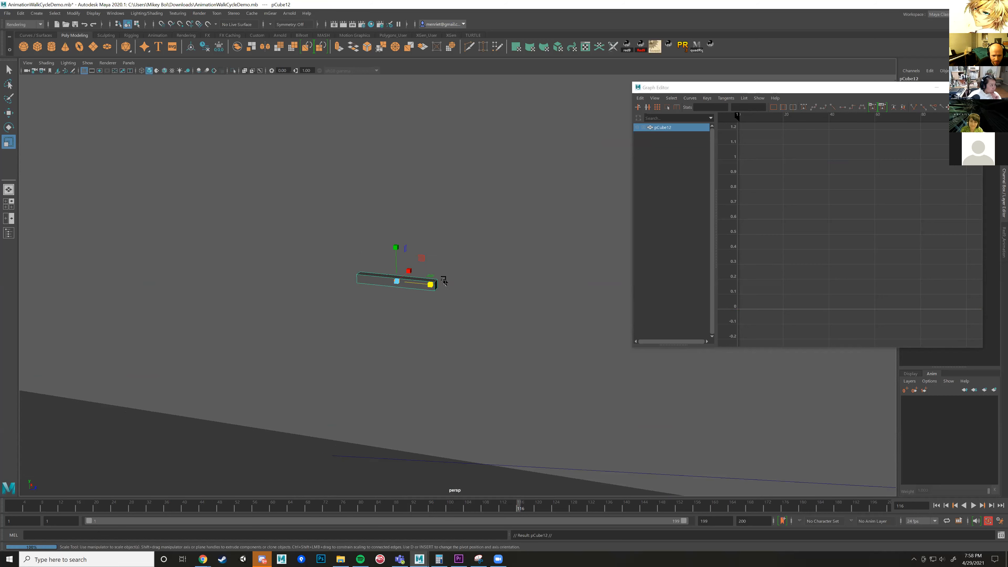
Rotate the duplicated bar steeply upward and move its lower end to meet the end of the horizontal bar.
key("e")
left_click_drag(415, 257, 481, 229)
key("w")
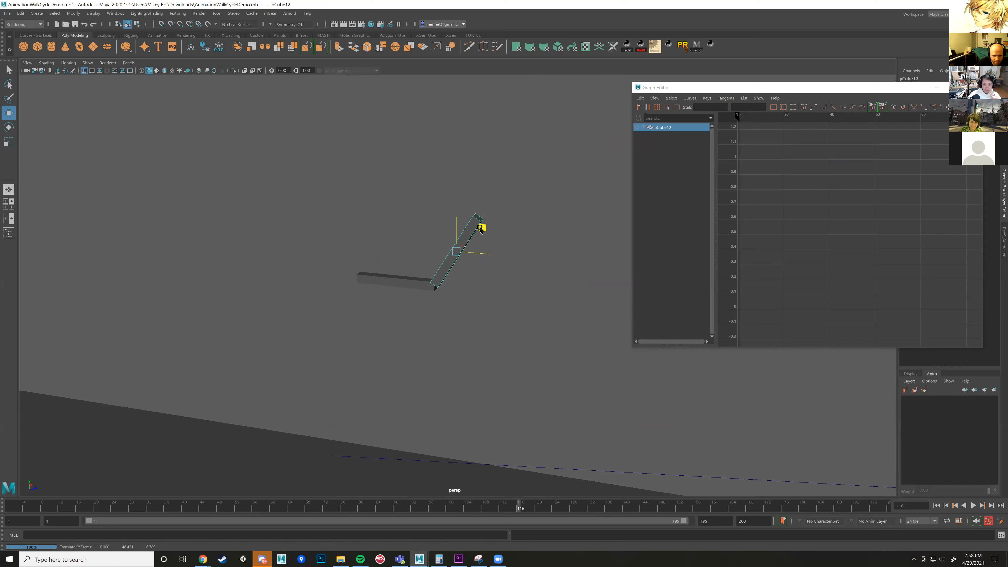
Edit the angled bar's pivot, moving it to the lower end where it joins the horizontal bar.
left_click_drag(464, 269, 446, 311, "alt")
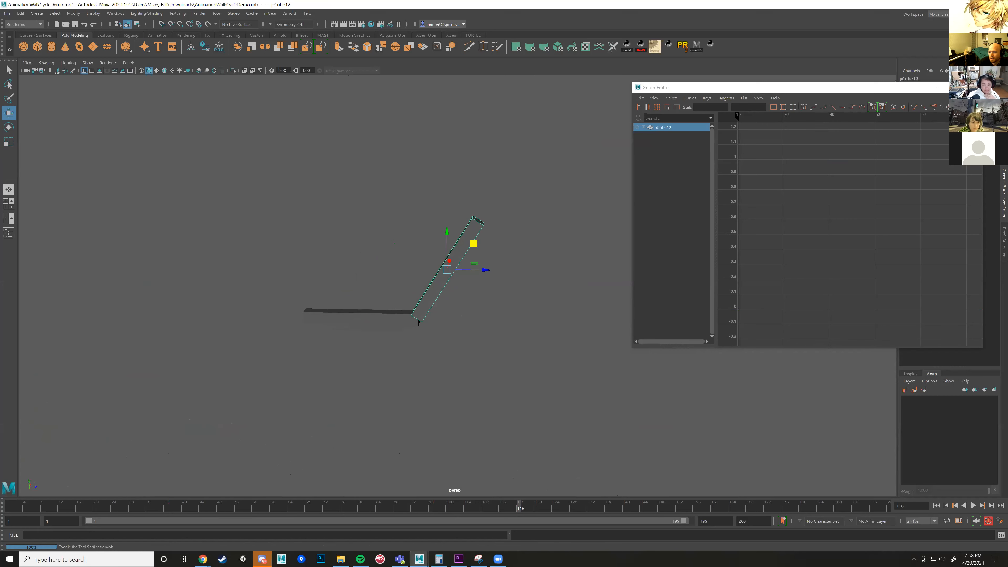
left_click(990, 24)
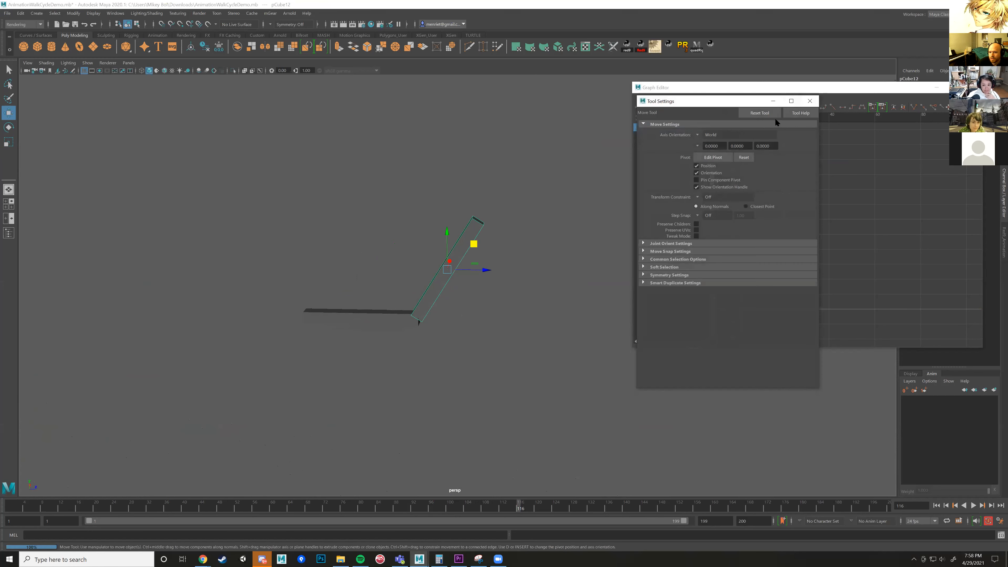
left_click(712, 157)
left_click_drag(481, 239, 452, 284)
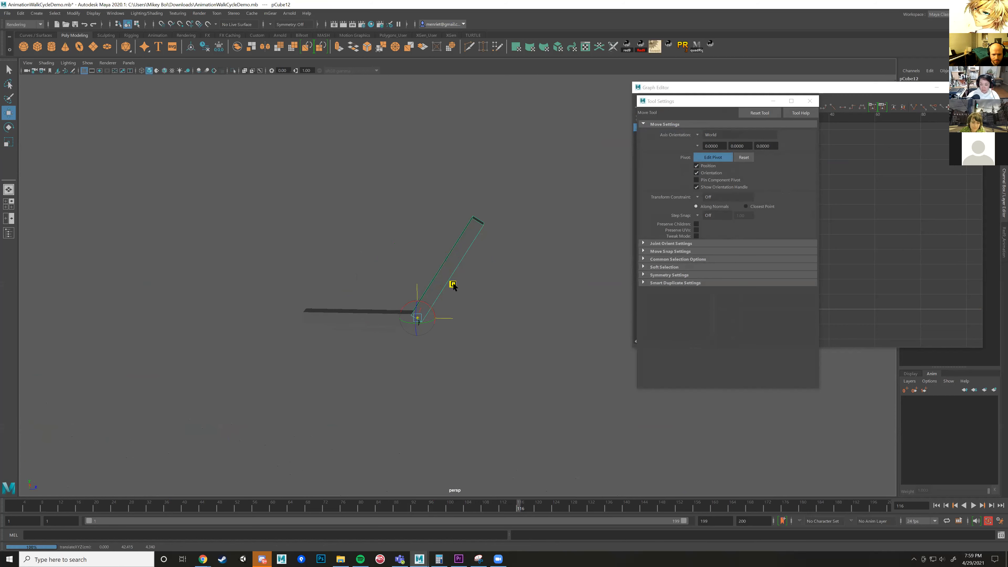
left_click(469, 225)
key("ctrl+z")
key("ctrl+z")
left_click(457, 237)
left_click(464, 239)
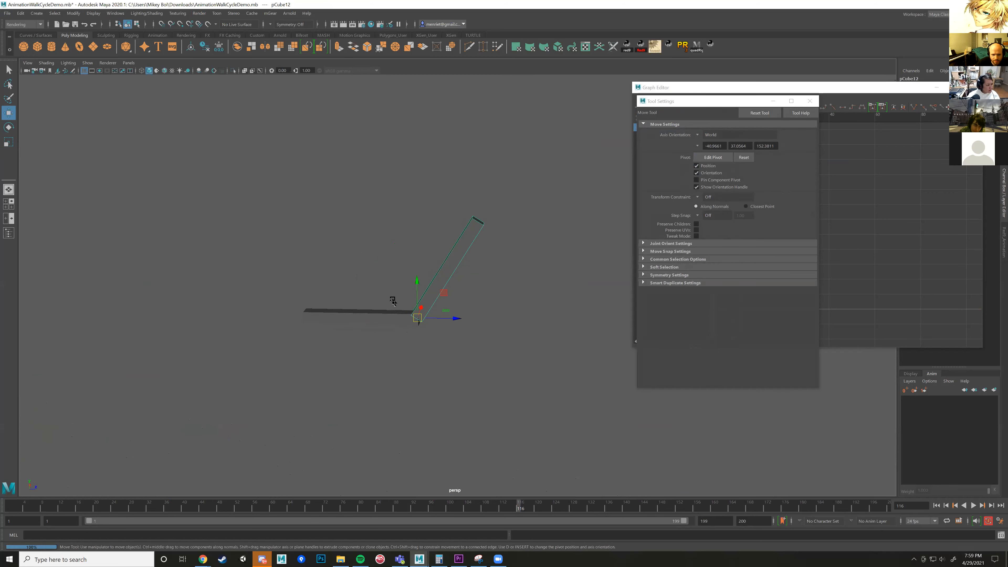
Edit the horizontal bar's pivot, moving it to the bar's free end away from the joint.
left_click(356, 322)
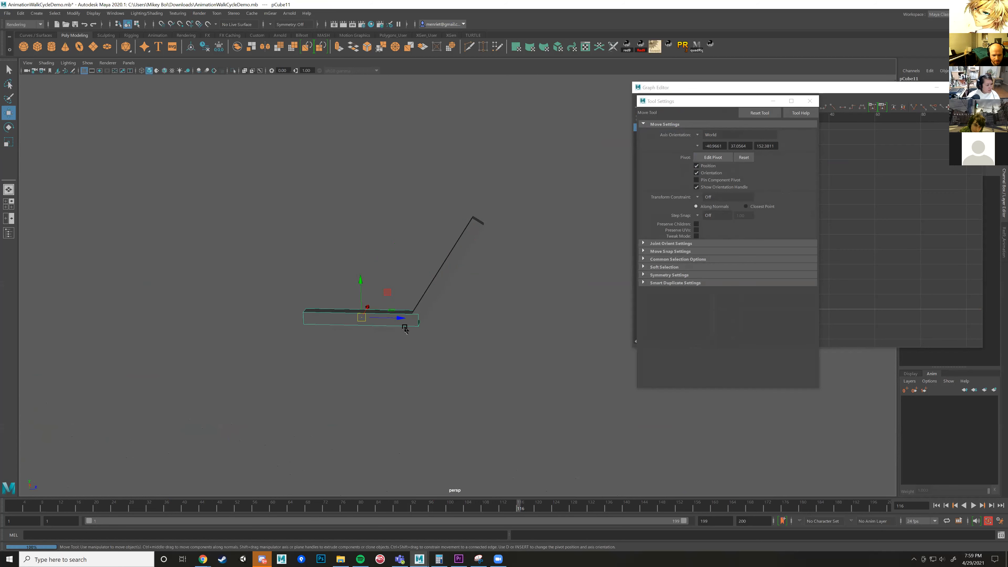
left_click(713, 157)
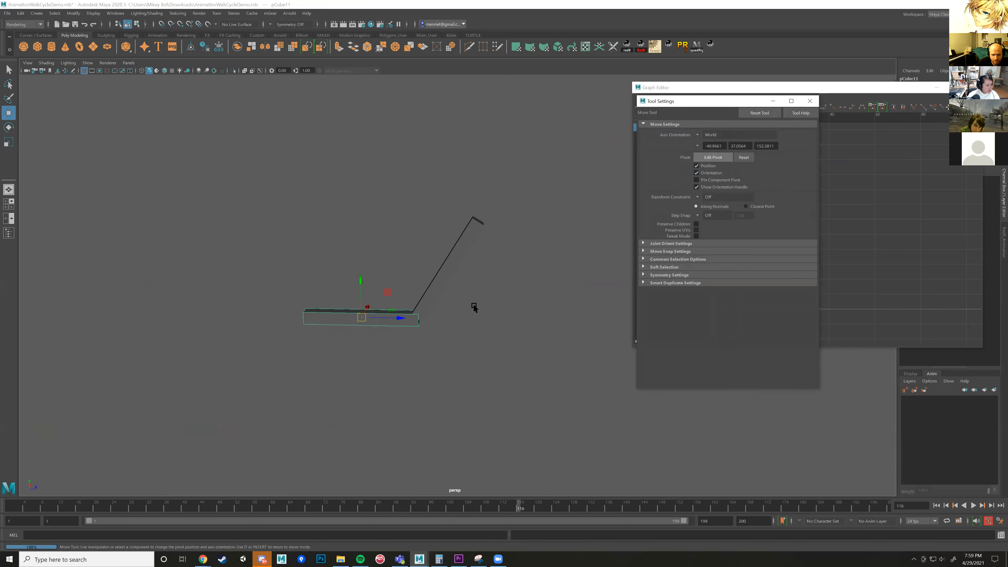
left_click_drag(401, 318, 344, 317)
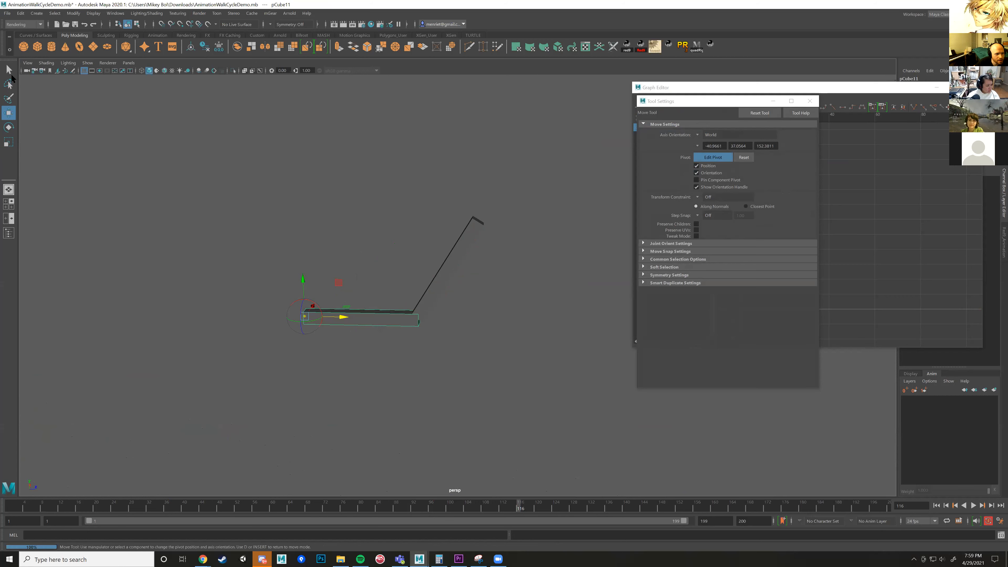
key("q")
key("w")
Duplicate the angled bar, move the copy to its upper end and scale it down into a short end block.
left_click(441, 287)
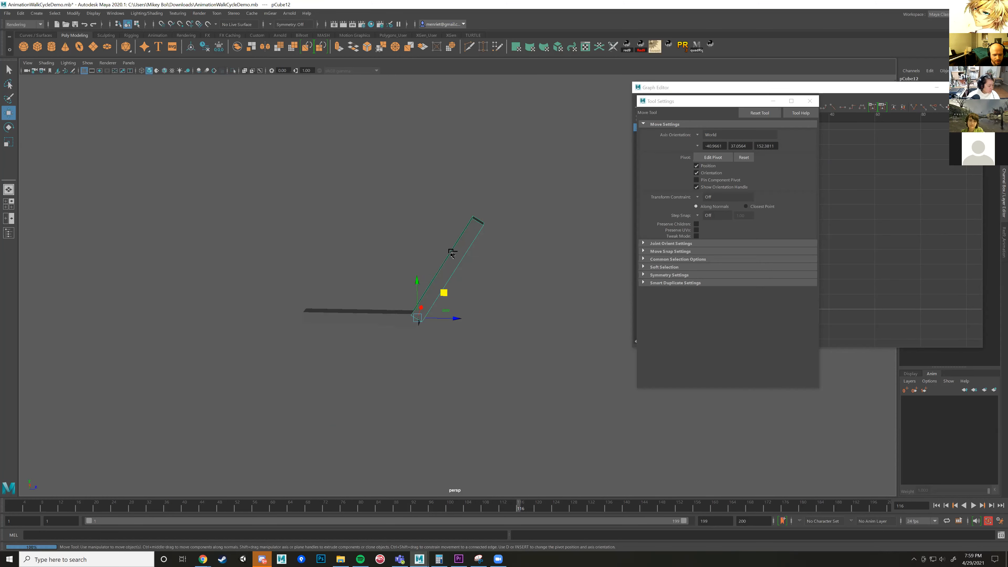
left_click_drag(448, 291, 483, 218)
key("r")
key("f")
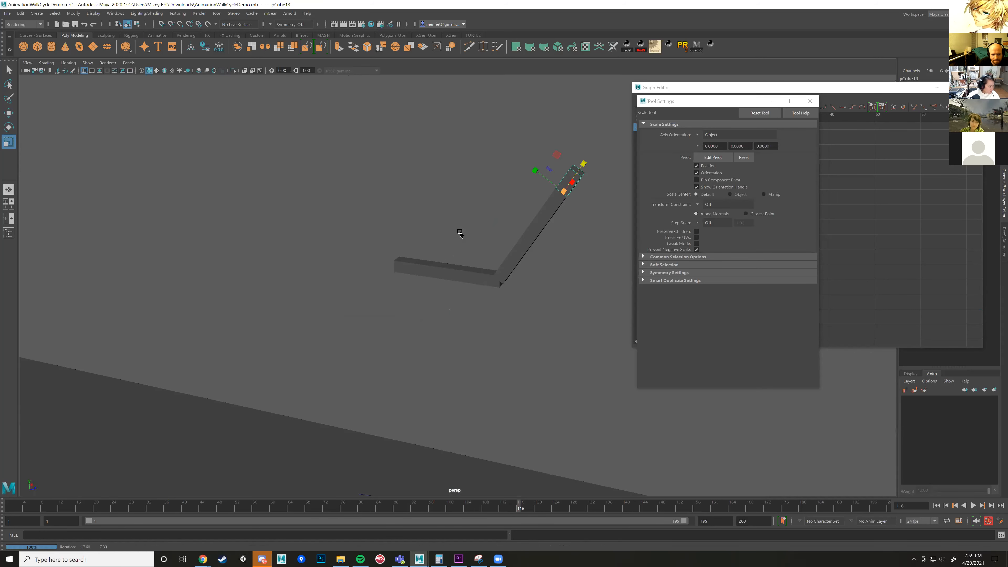
left_click_drag(464, 320, 555, 290)
right_click_drag(494, 341, 438, 344, "alt")
left_click_drag(417, 345, 462, 256, "alt")
Parent the end block to the angled bar and the angled bar to the horizontal bar.
left_click(435, 303)
key("Down")
left_click(426, 319, "shift")
left_click(334, 396, "shift")
key("p")
left_click(325, 395)
scroll(384, 370, "down", 3)
middle_click_drag(383, 369, 416, 317, "alt")
left_click_drag(416, 317, 436, 296, "alt")
Examine the rotation pivots of the end block and the angled bar from several angles.
key("e")
left_click(499, 255)
left_click_drag(513, 281, 451, 282, "alt")
key("ctrl+z")
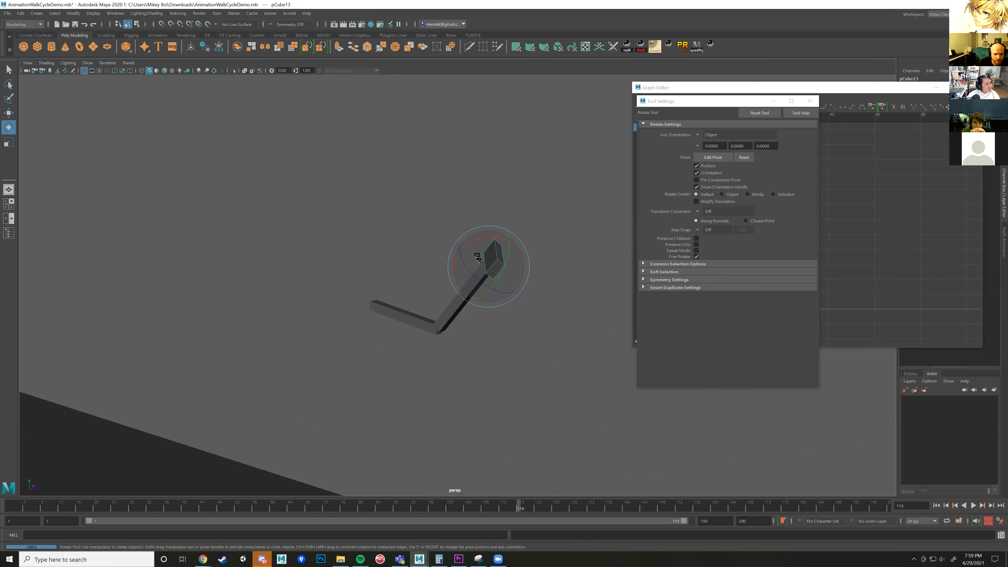
left_click_drag(532, 272, 507, 255, "alt")
key("ctrl")
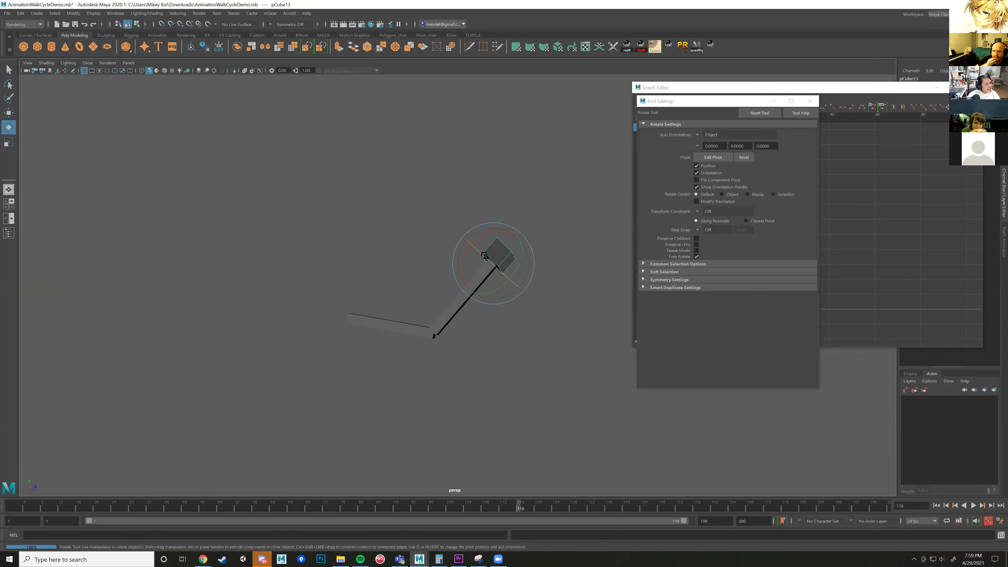
left_click(442, 315)
left_click_drag(462, 324, 432, 319, "alt")
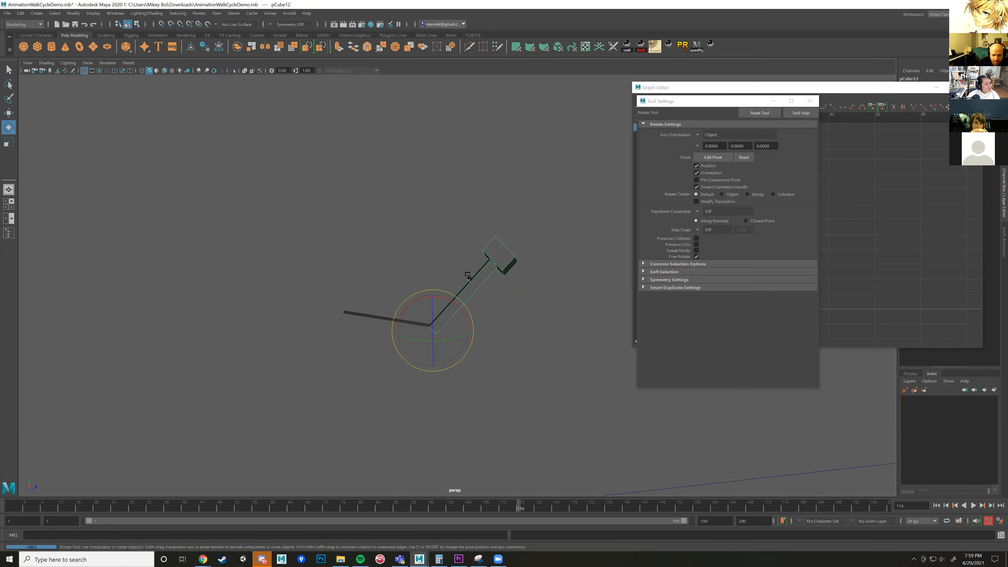
left_click(503, 262)
left_click_drag(507, 287, 524, 286, "alt")
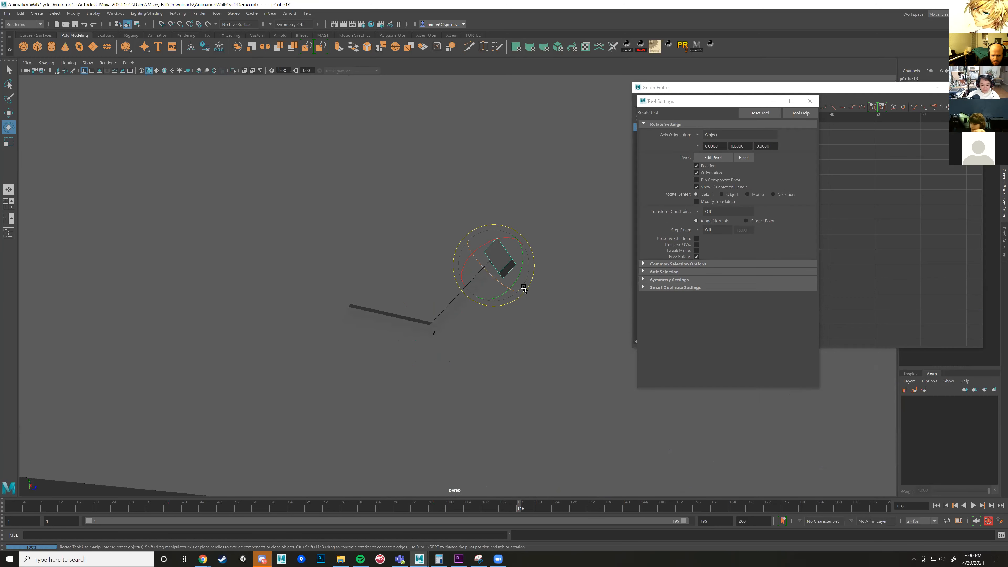
key("w")
right_click_drag(524, 286, 520, 324, "alt")
middle_click_drag(509, 308, 441, 291, "alt")
mouse_move(440, 292)
left_mouse_down("alt")
mouse_move(461, 286)
mouse_move(439, 286)
mouse_move(428, 304)
mouse_move(446, 298)
left_mouse_up("alt")
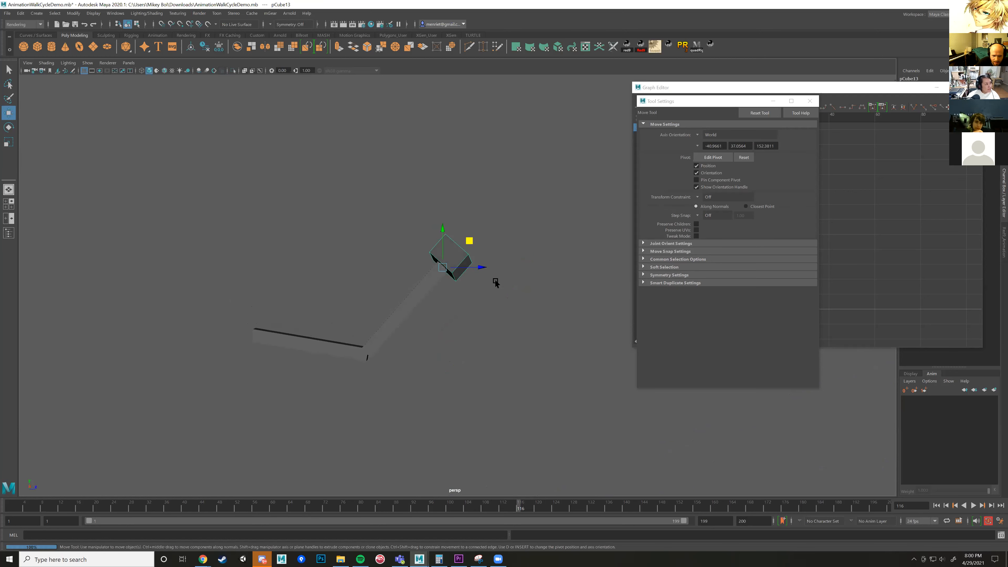
Create a polygon cone, raise it into the empty space and position it beside the bar arm.
left_click(66, 47)
scroll(522, 350, "down", 6)
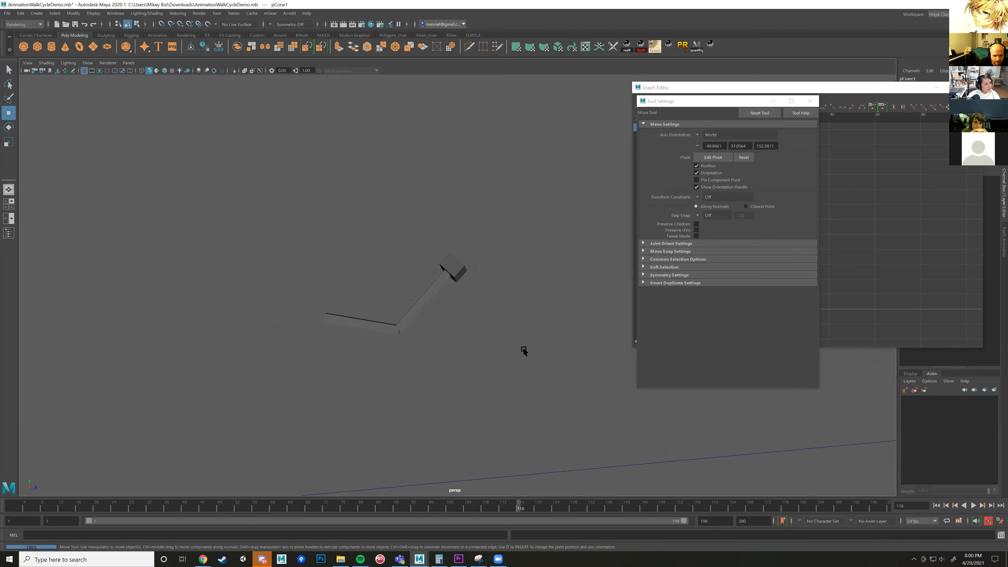
left_click_drag(407, 433, 450, 198)
scroll(473, 191, "up", 3)
key("r")
key("w")
middle_click_drag(476, 211, 496, 232)
left_click_drag(436, 231, 455, 302, "alt")
Try moving the end block off the arm toward the cone.
left_click(422, 196)
left_click_drag(427, 252, 436, 245, "alt")
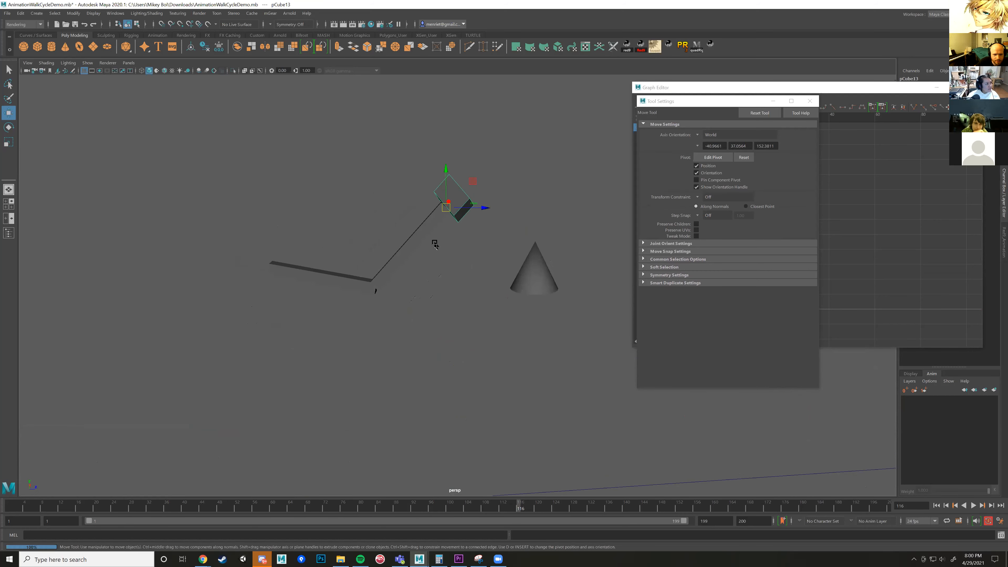
middle_click_drag(459, 219, 526, 280)
left_click_drag(524, 279, 477, 225)
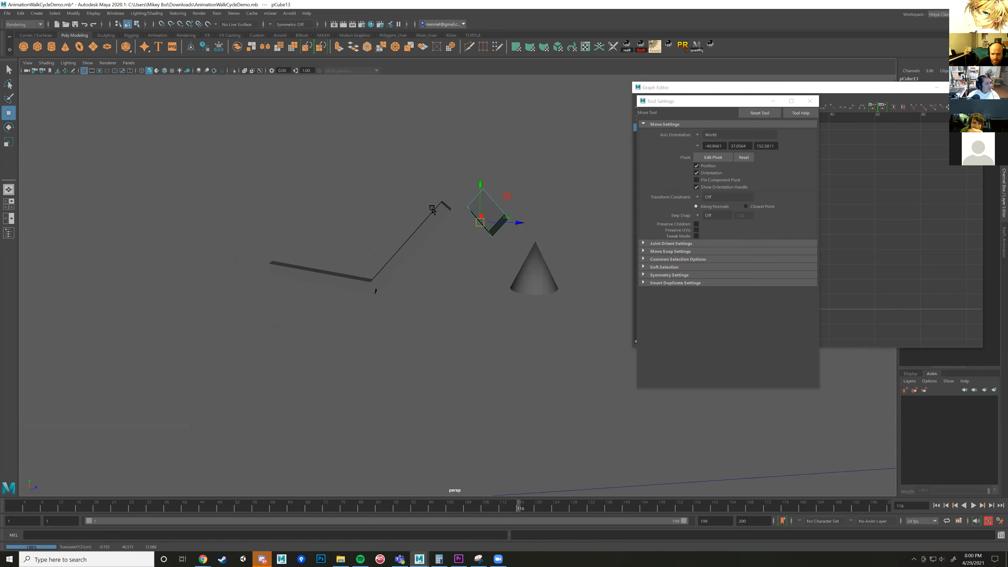
key("ctrl+z")
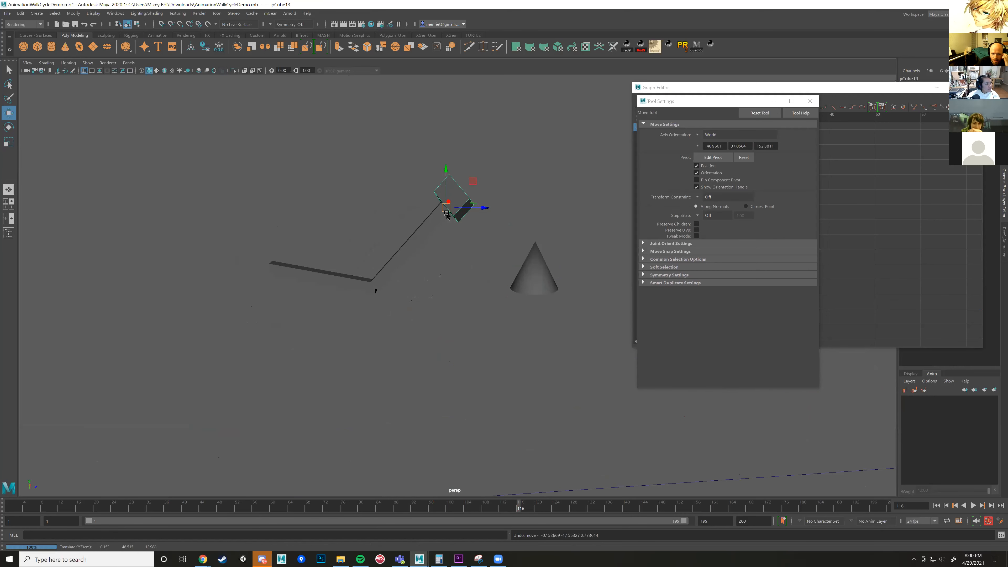
Rotate the horizontal bar slightly upward about its end pivot and tilt the angled bar more steeply at the joint.
left_click(372, 291)
left_click_drag(360, 292, 367, 293, "alt")
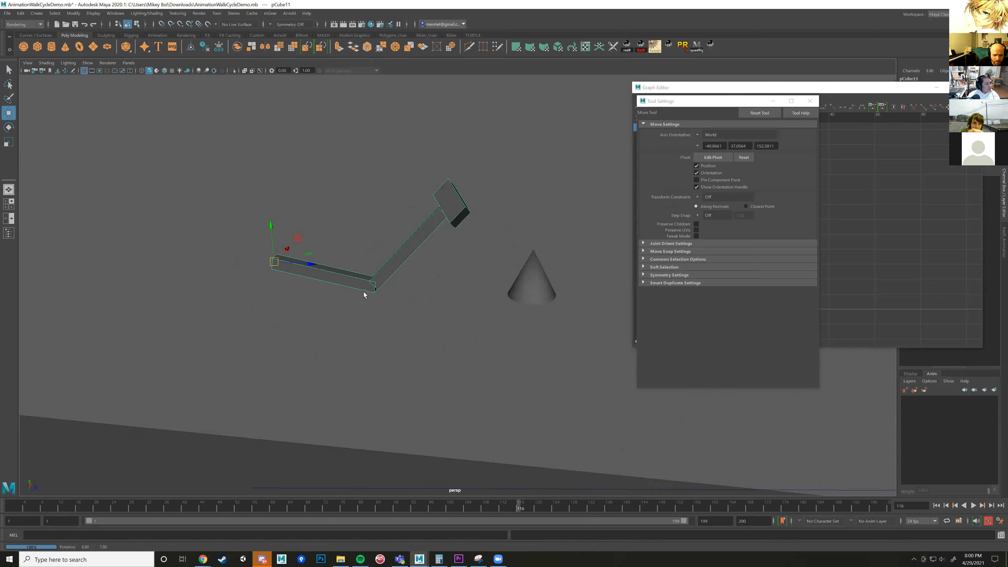
key("e")
left_click_drag(301, 249, 297, 244)
left_click(384, 252)
left_click_drag(404, 251, 379, 231)
Select the whole arm and delete the construction history on all objects.
left_click_drag(258, 149, 417, 255)
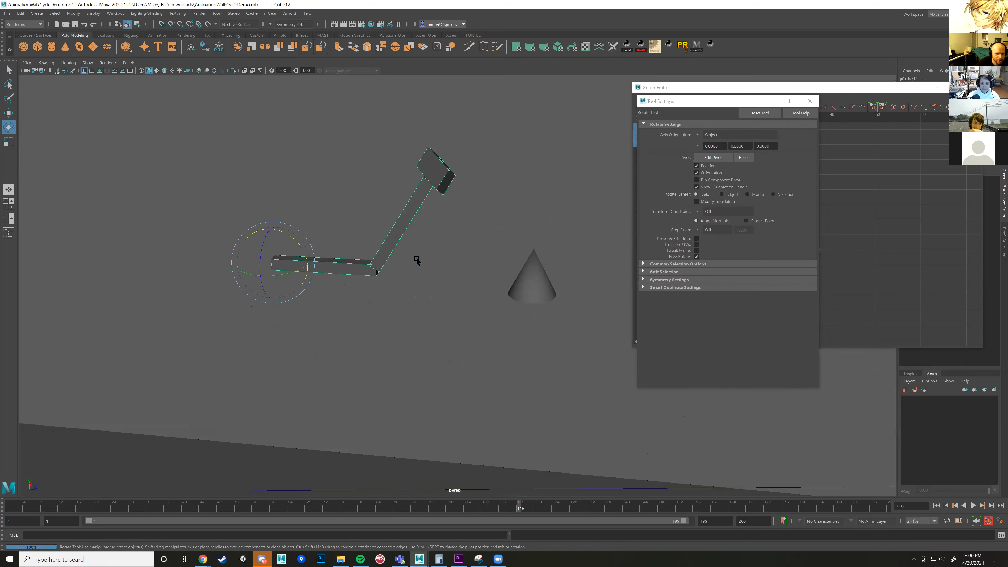
left_click(21, 13)
mouse_move(84, 117)
left_click(143, 118)
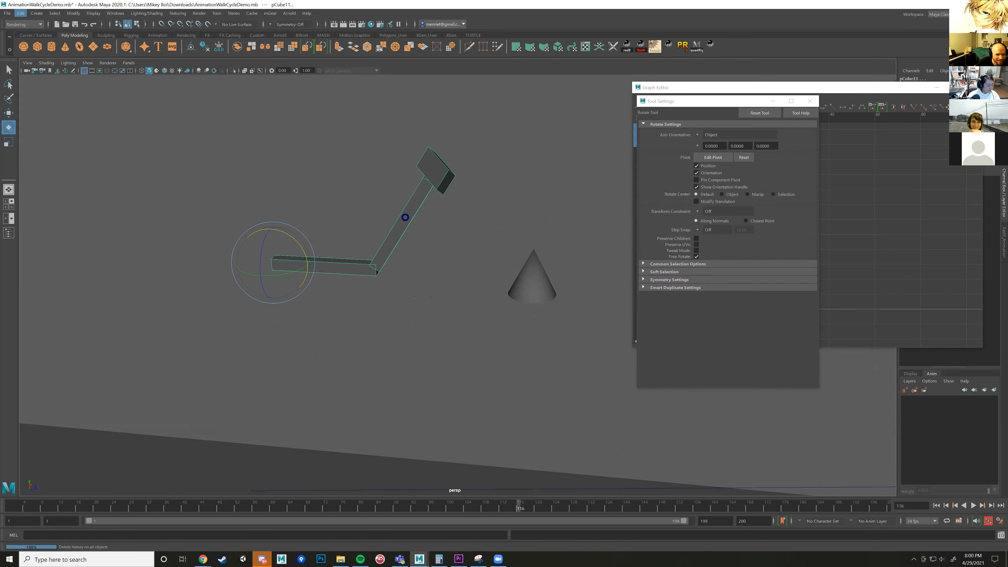
Try rotating the angled bar about its joint with the horizontal bar.
left_click(409, 236)
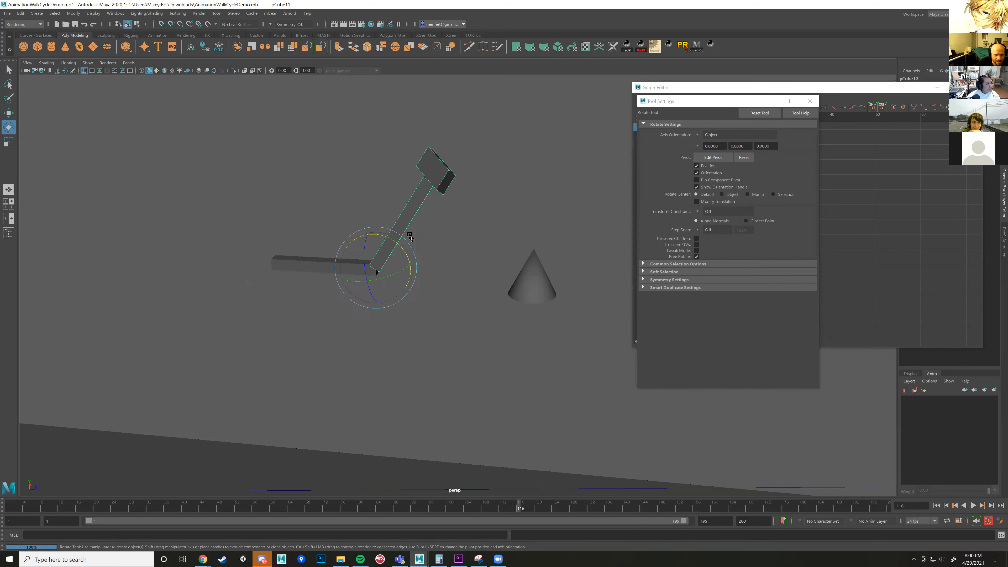
left_click_drag(400, 246, 373, 234)
key("ctrl+z")
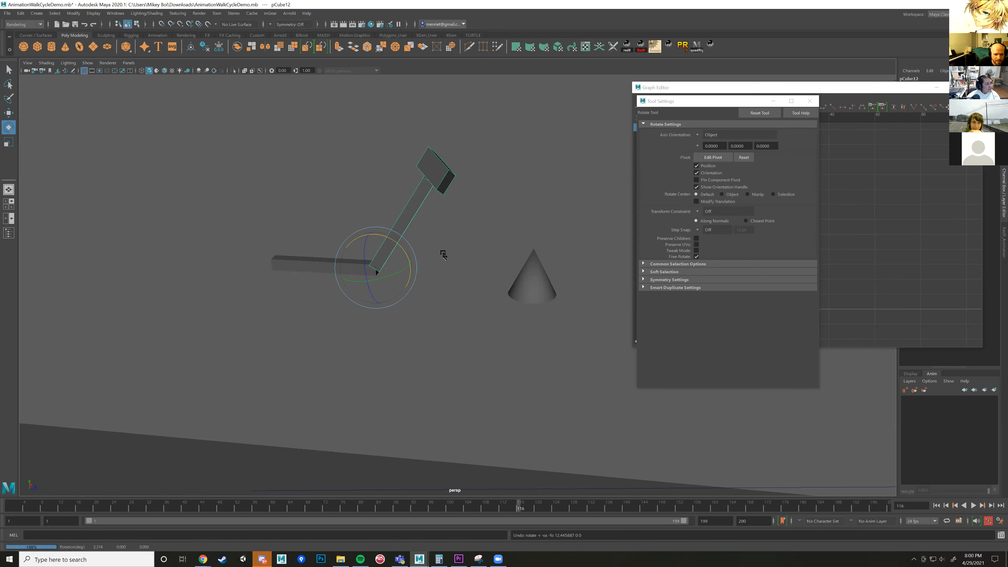
Group the angled bar under its parent with a Center group pivot, and group the end block with the same options.
left_click(73, 14)
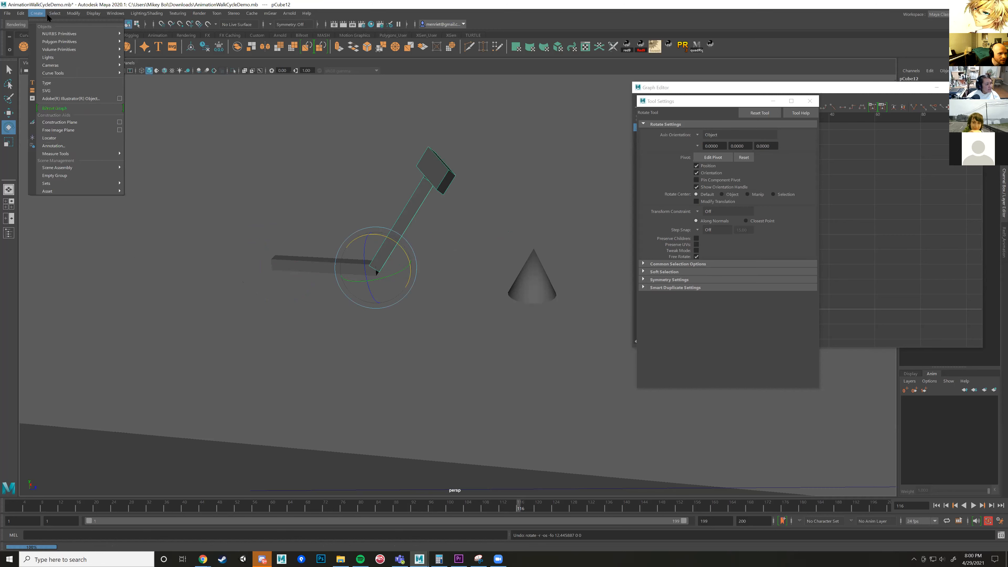
left_click(31, 14)
left_click(20, 13)
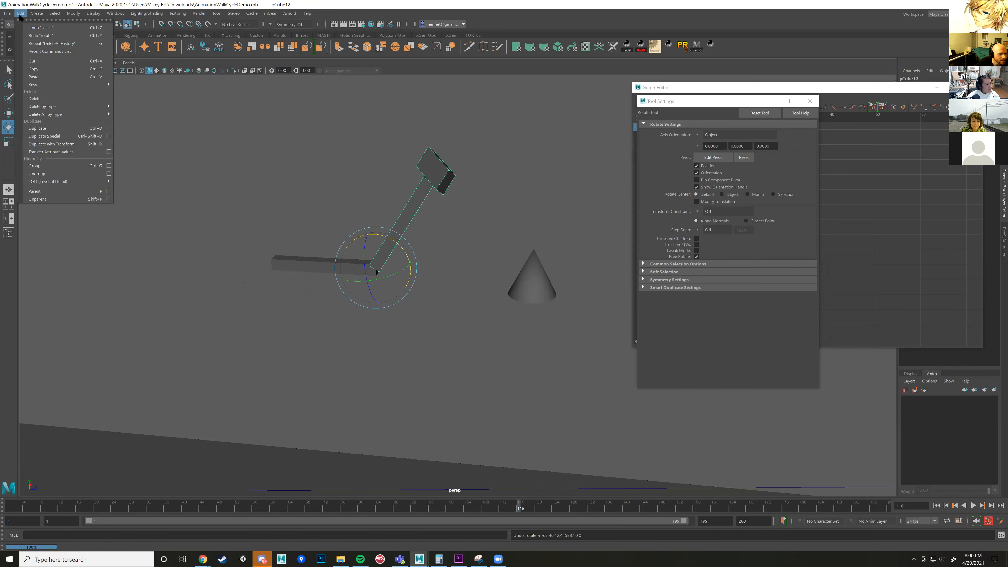
left_click(108, 166)
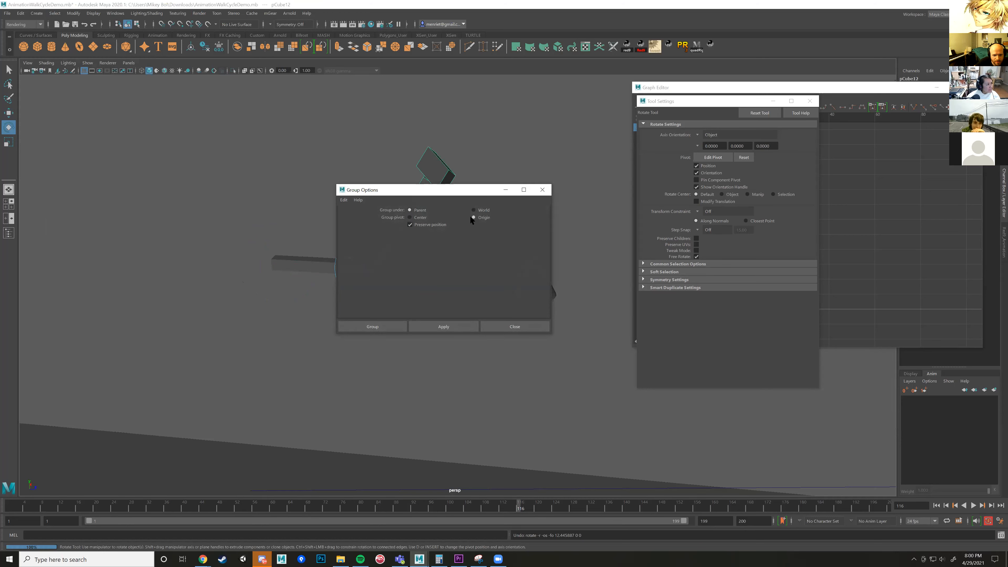
left_click(422, 217)
left_click_drag(461, 188, 622, 173)
left_click(592, 311)
left_click_drag(447, 255, 450, 253, "alt")
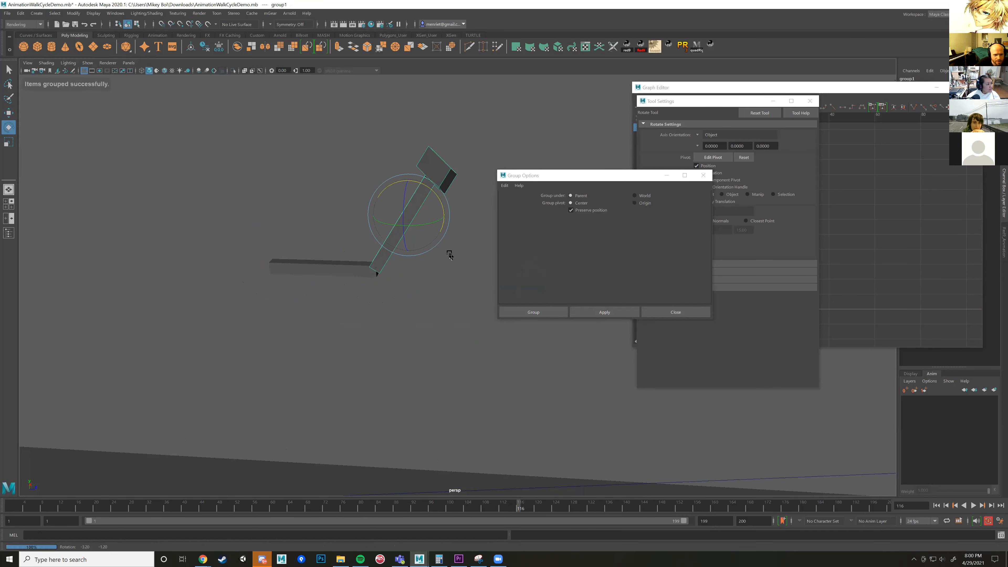
left_click(436, 171)
left_click(598, 312)
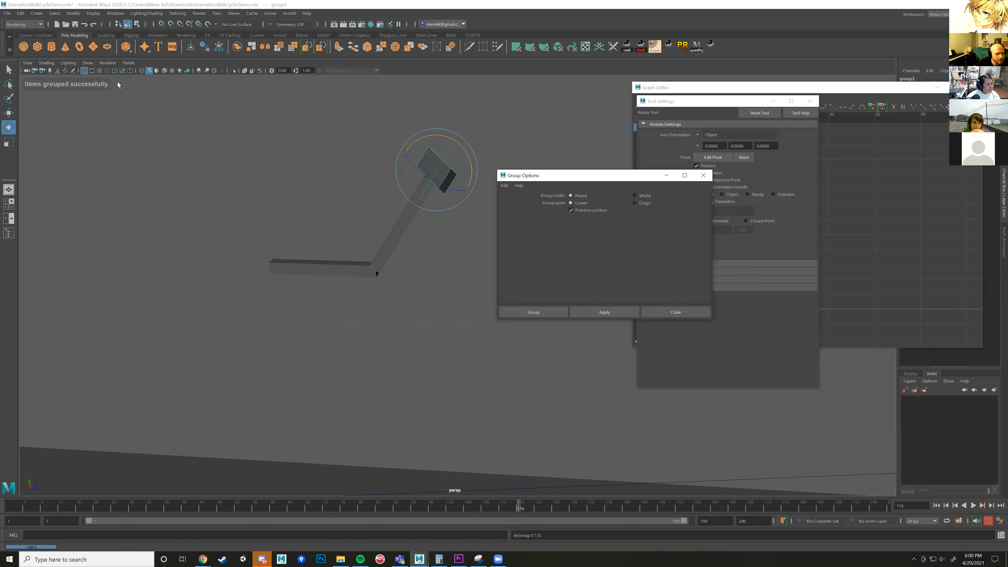
Open the Outliner, expand the arm's hierarchy and select the group above the angled bar.
left_click(27, 63)
left_click(28, 63)
key("space")
left_click(204, 177)
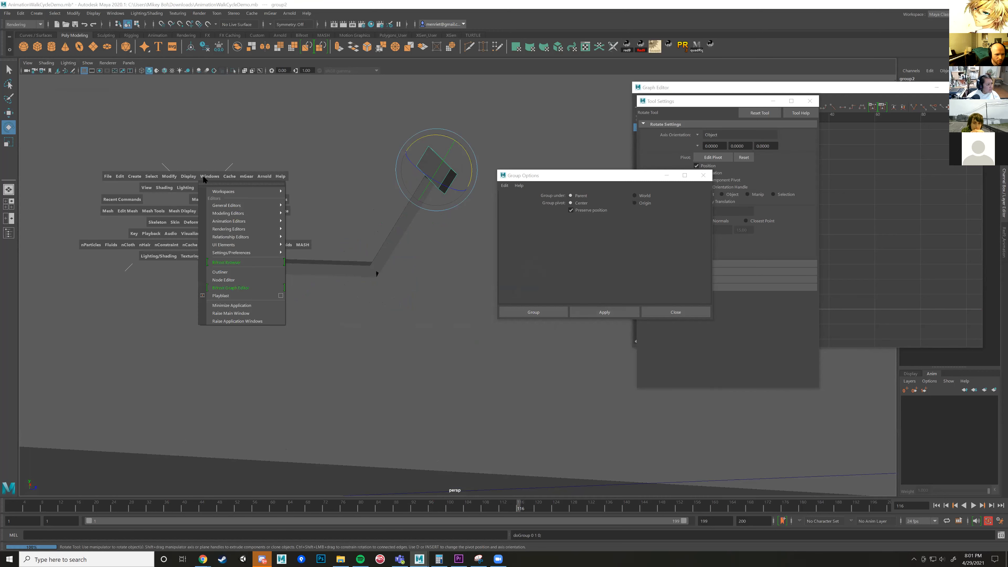
left_click(238, 271)
left_click(35, 240)
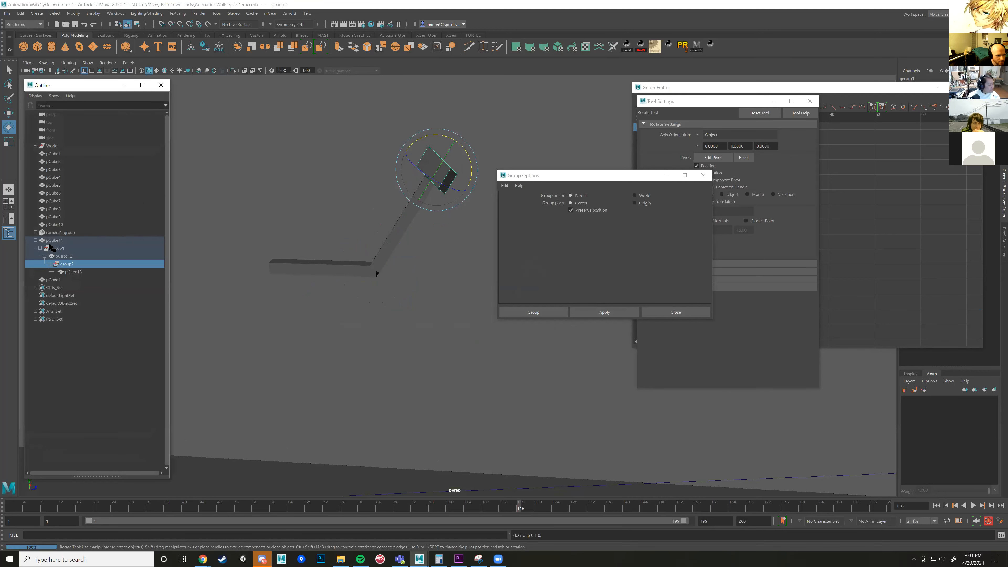
left_click(59, 242)
left_click(65, 249)
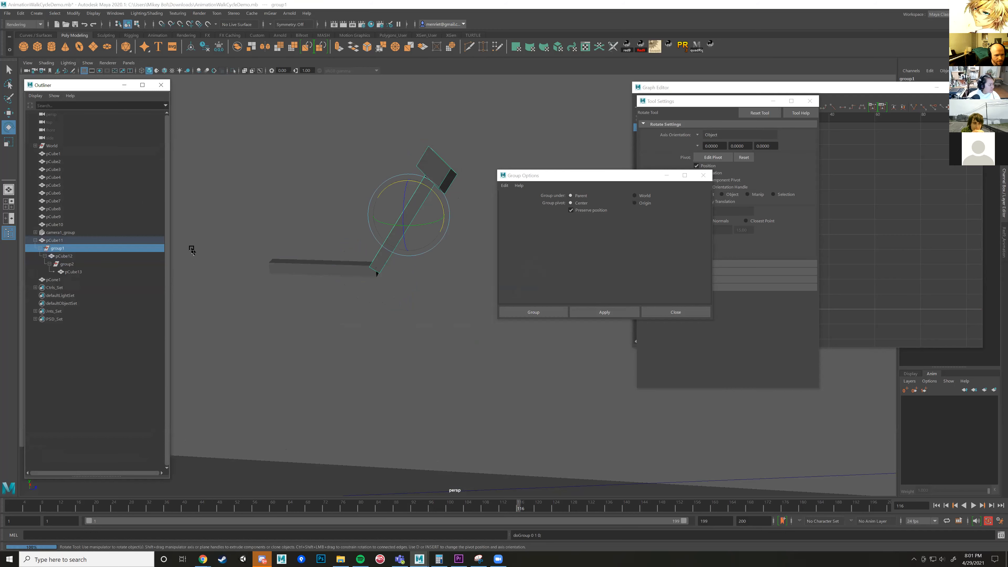
Try rotating the angled bar itself and the group above it to compare their pivots.
left_click(70, 256)
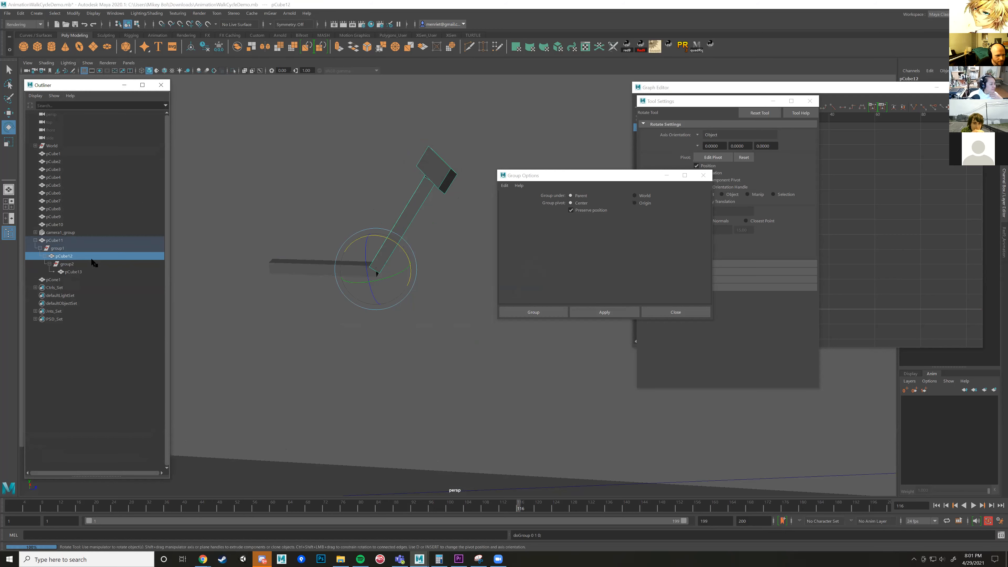
left_click_drag(389, 243, 235, 261)
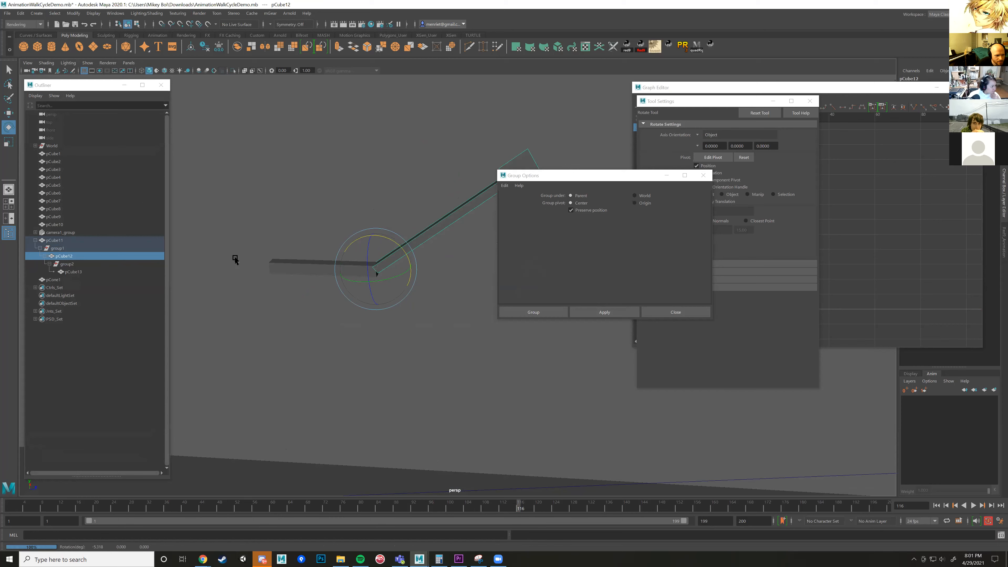
key("ctrl+z")
left_click(63, 249)
left_click_drag(435, 195, 444, 201)
key("ctrl+z")
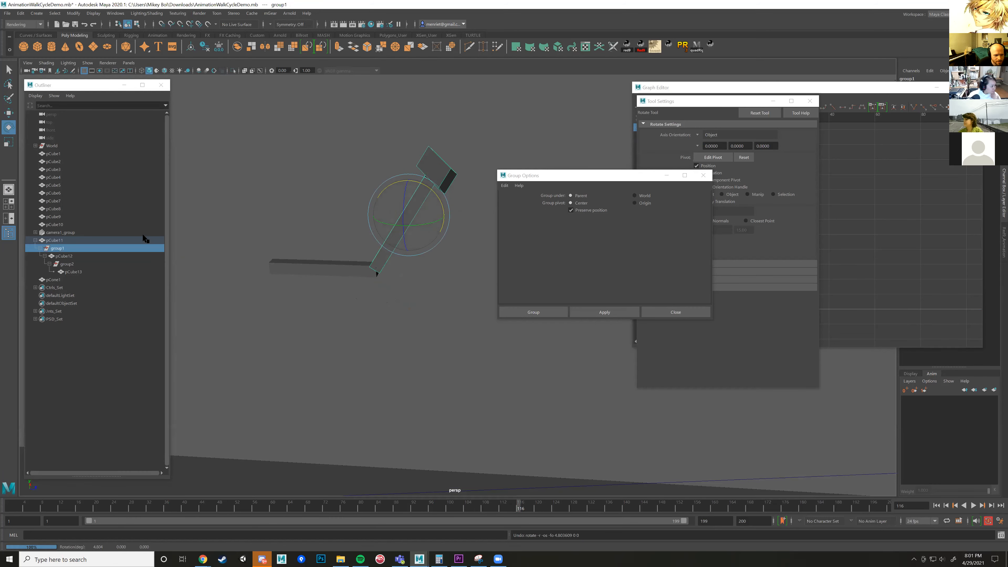
Rotate the angled bar downward about its joint and move the end block onto the cone.
left_click(64, 257)
left_click_drag(229, 254, 374, 242, "alt")
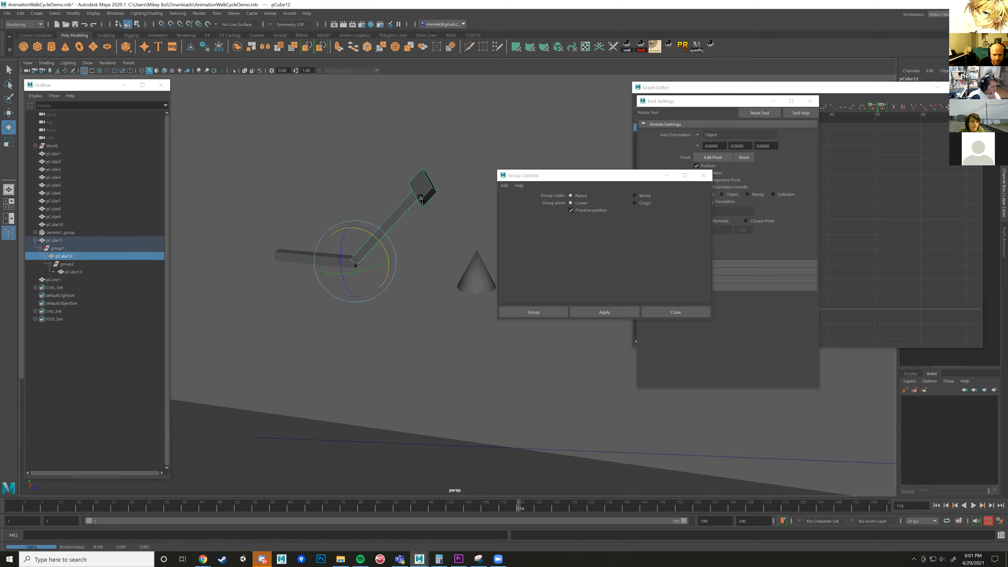
left_click(429, 197)
key("w")
left_click_drag(429, 198, 391, 275, "alt")
key("ctrl+z")
Unparent the angled bar and the end block from the arm's hierarchy.
left_click(397, 239)
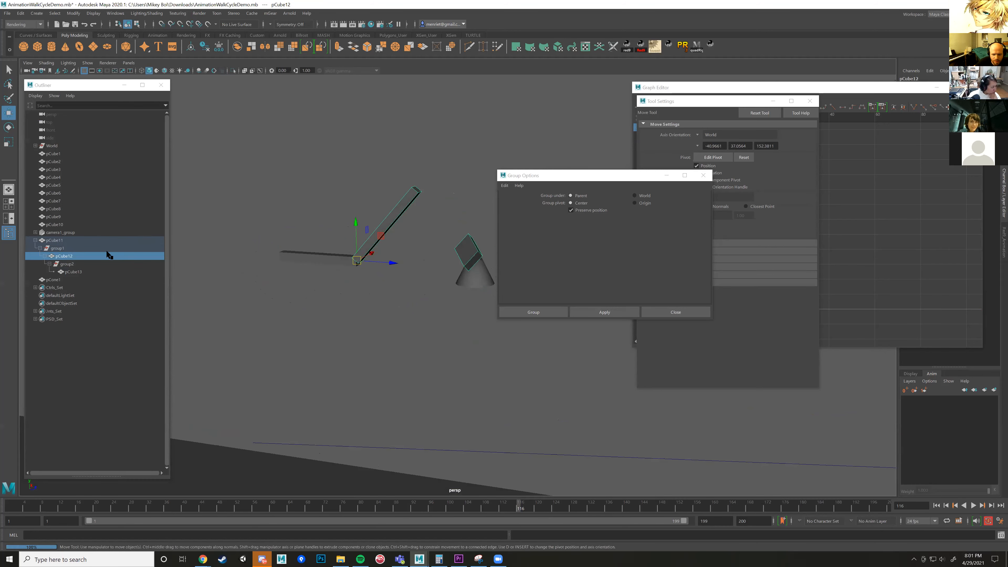
key("shift+p")
left_click(476, 255)
key("shift+p")
Rotate the detached angled bar down until it lies level in line with the horizontal bar.
left_click(404, 211)
key("e")
left_click_drag(387, 239, 390, 272)
left_click(473, 262)
left_click_drag(473, 262, 421, 275, "alt")
key("w")
middle_click_drag(421, 275, 412, 280, "alt")
left_click_drag(412, 279, 371, 279, "alt")
Rotate the detached second bar upward again about its joint end.
left_click(382, 279)
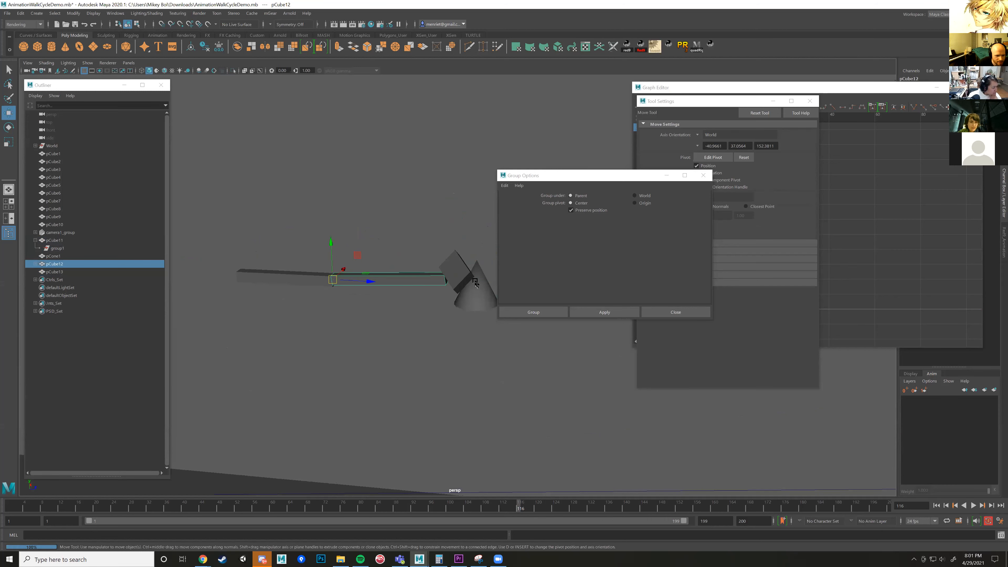
left_click(463, 272, "shift")
key("e")
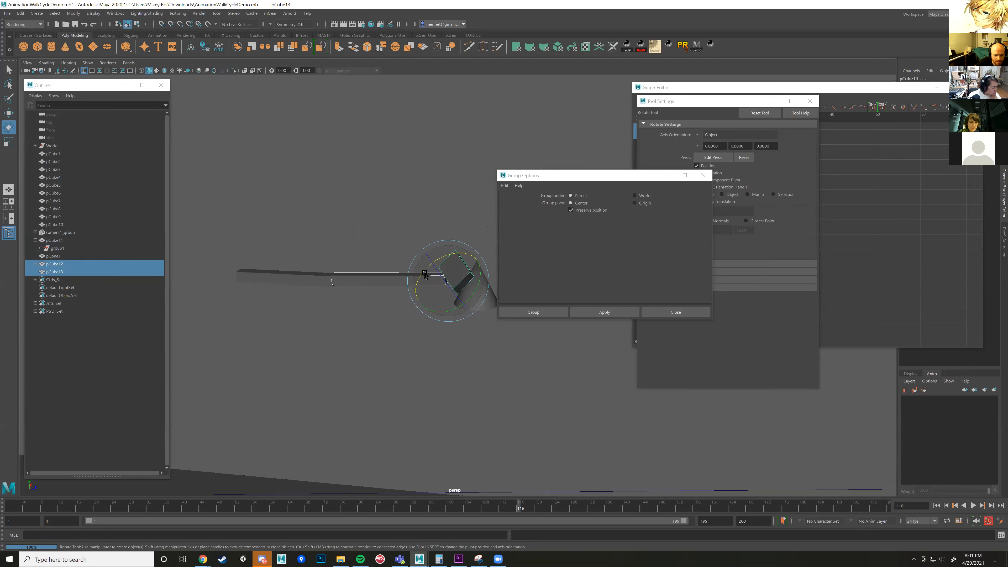
left_click(360, 282)
left_click_drag(351, 250, 306, 249)
Move the detached end block independently of the bars.
left_click(449, 266)
key("w")
left_click_drag(448, 280, 352, 263)
left_click_drag(427, 205, 444, 335, "alt")
key("e")
left_click(430, 303)
Move the detached angled bar away from the end of the horizontal bar.
left_click(402, 232)
key("w")
left_click_drag(404, 237, 337, 295)
key("e")
left_click_drag(412, 318, 387, 274, "alt")
key("w")
Rotate the horizontal bar on its own about its end pivot.
left_click(377, 271)
left_click_drag(422, 344, 265, 288, "alt")
left_click(304, 285)
key("e")
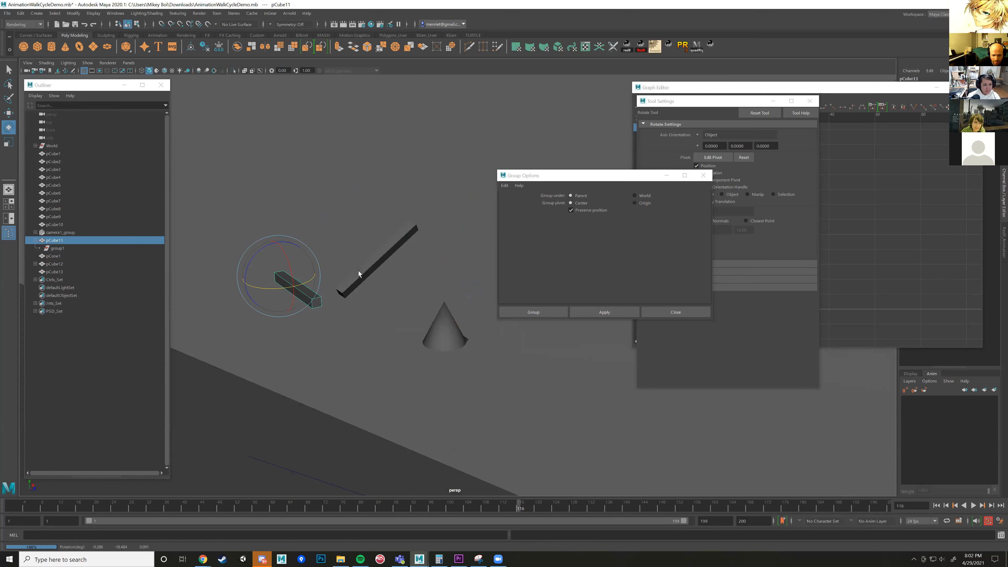
Select the detached angled bar and view the rotation pivot at its end.
left_click(358, 271)
left_click_drag(358, 271, 337, 280, "alt")
key("w")
key("e")
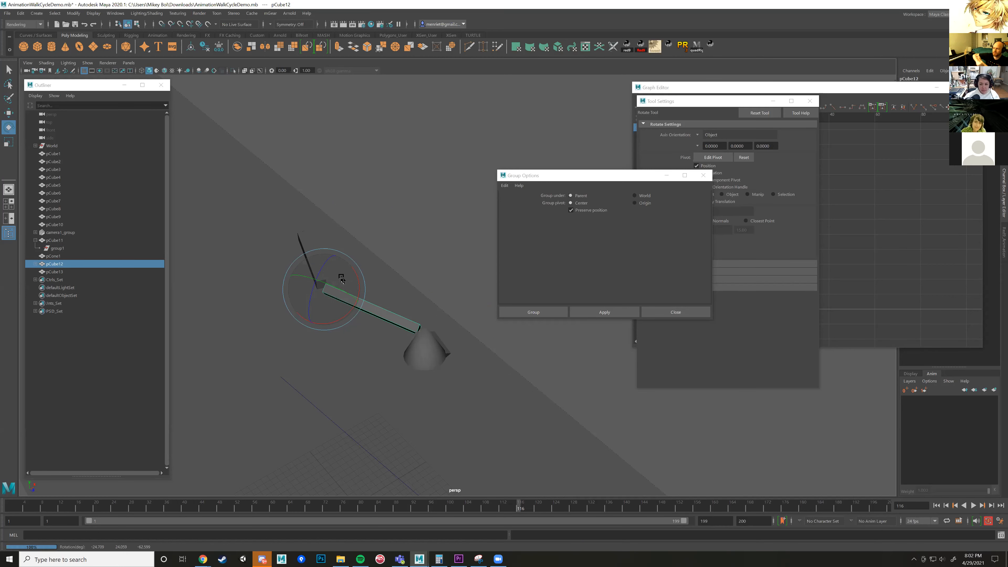
scroll(402, 241, "down", 5)
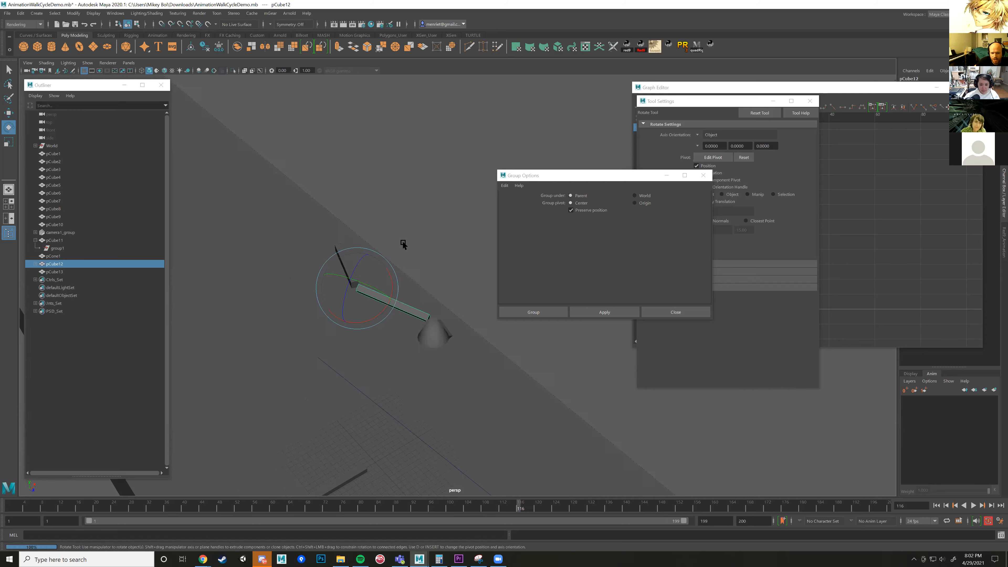
Bring the walking character back into view and select its left shoulder FK control to show the arm's pivot.
middle_click_drag(461, 359, 428, 255, "alt")
left_click_drag(428, 255, 360, 248, "alt")
middle_click_drag(359, 246, 349, 248, "alt")
left_click_drag(349, 249, 372, 222, "alt")
middle_click_drag(371, 222, 378, 288, "alt")
left_click_drag(377, 288, 319, 275, "alt")
middle_click_drag(319, 276, 432, 301, "alt")
left_click_drag(432, 300, 363, 275, "alt")
middle_click_drag(363, 276, 439, 291, "alt")
scroll(398, 205, "up", 2)
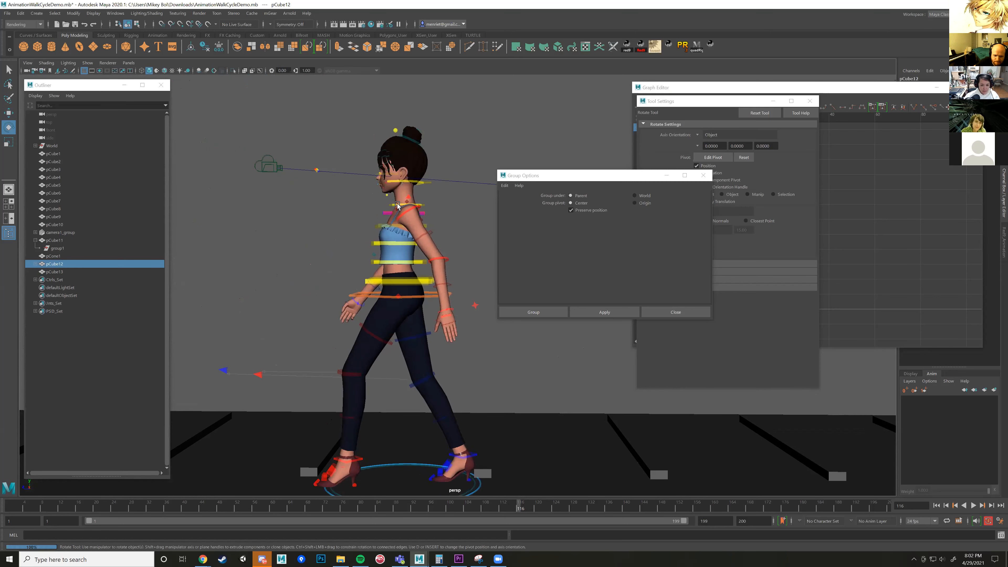
left_click(409, 212)
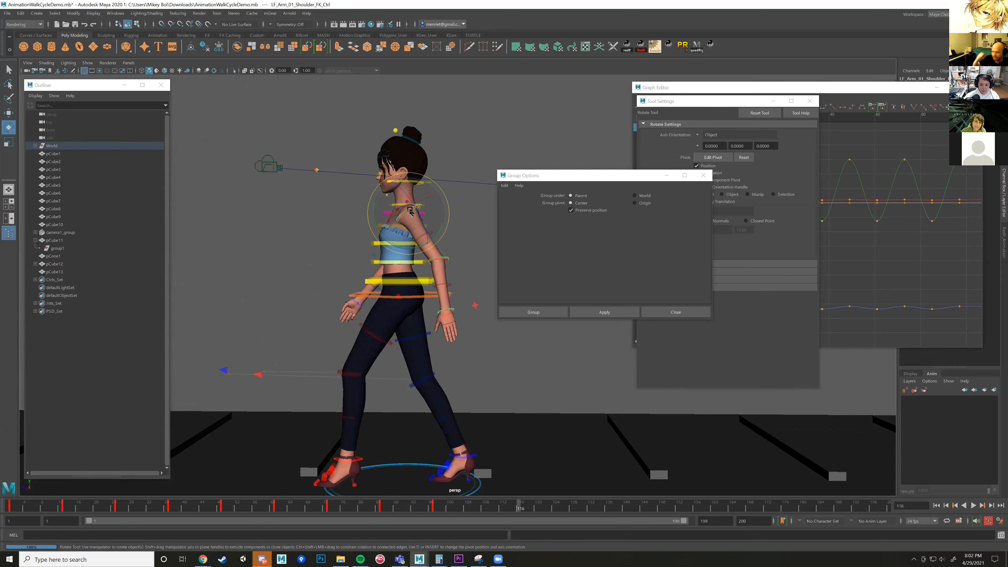
Move the right foot's IK control up and back from the foot at frame 116.
left_click(475, 456)
middle_click_drag(475, 429, 470, 370, "alt")
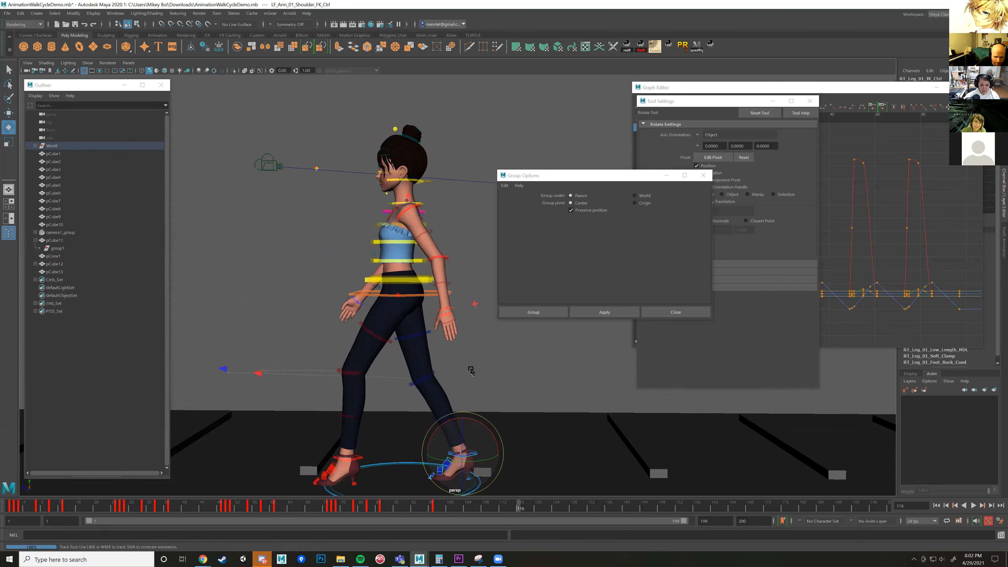
scroll(469, 371, "down", 1)
key("w")
left_click_drag(428, 362, 463, 340)
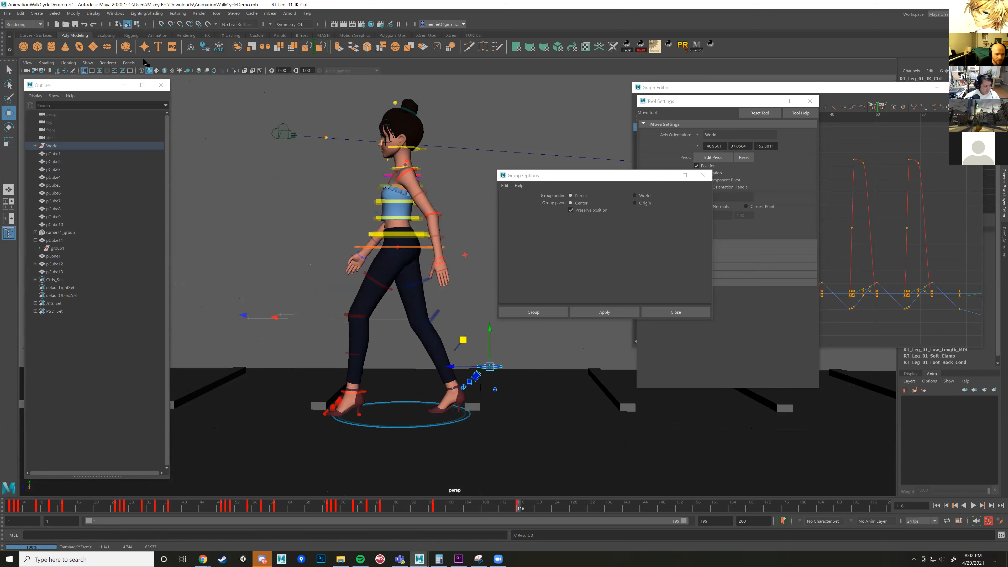
Reopen the recent scene AnimationWalkCycleDemo.mb, discarding the unsaved changes.
left_click(7, 14)
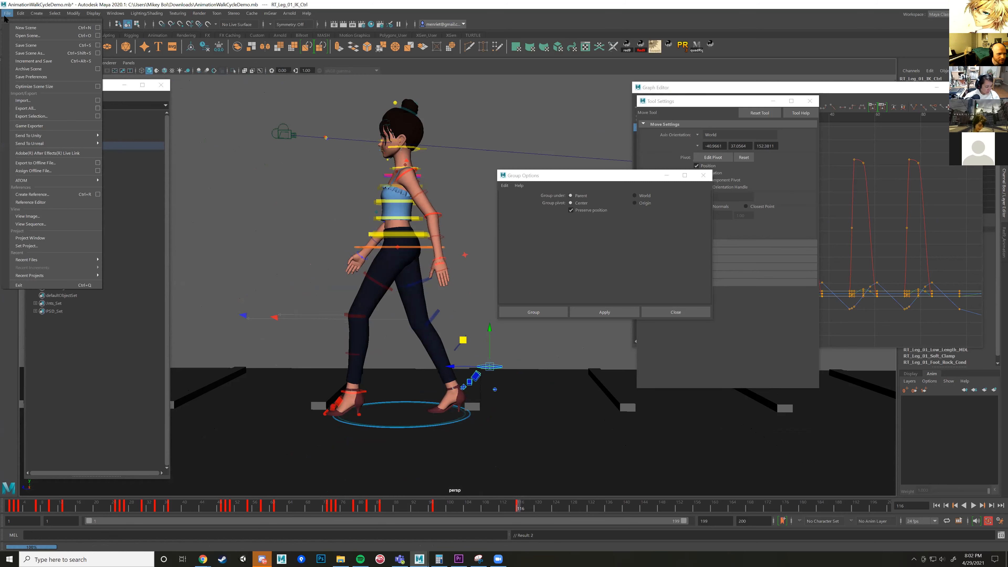
mouse_move(80, 260)
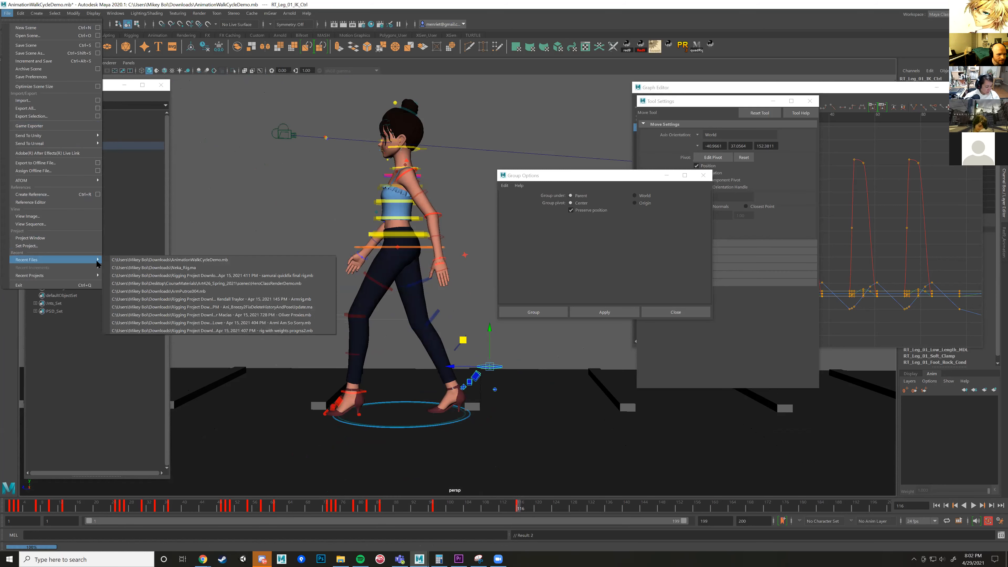
left_click(211, 260)
left_click(511, 286)
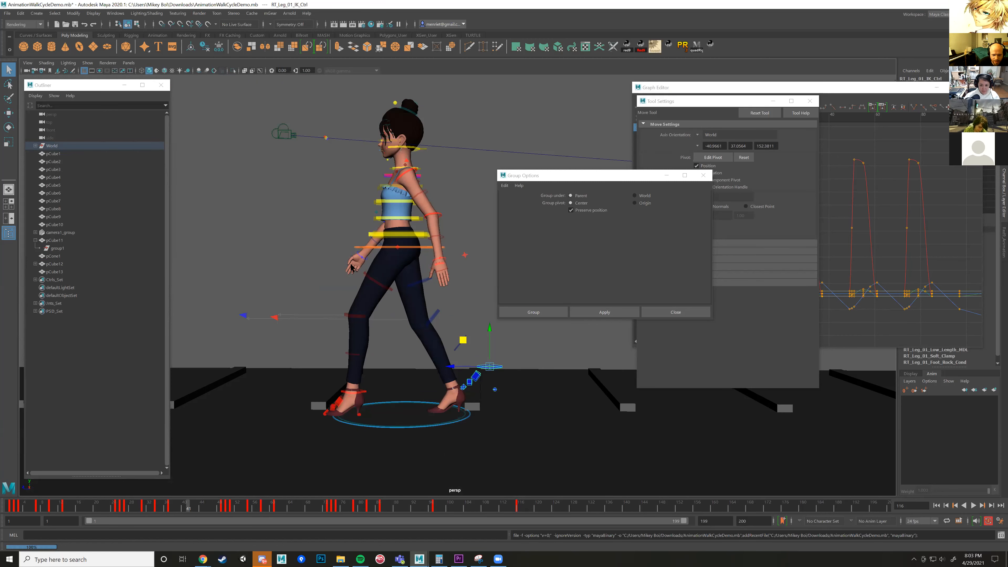
Move the left foot's IK control up and back so the leg lifts behind the body at frame 41.
left_click_drag(366, 301, 405, 306, "alt")
middle_click_drag(406, 306, 425, 293, "alt")
right_click_drag(424, 292, 430, 324, "alt")
left_click(426, 322)
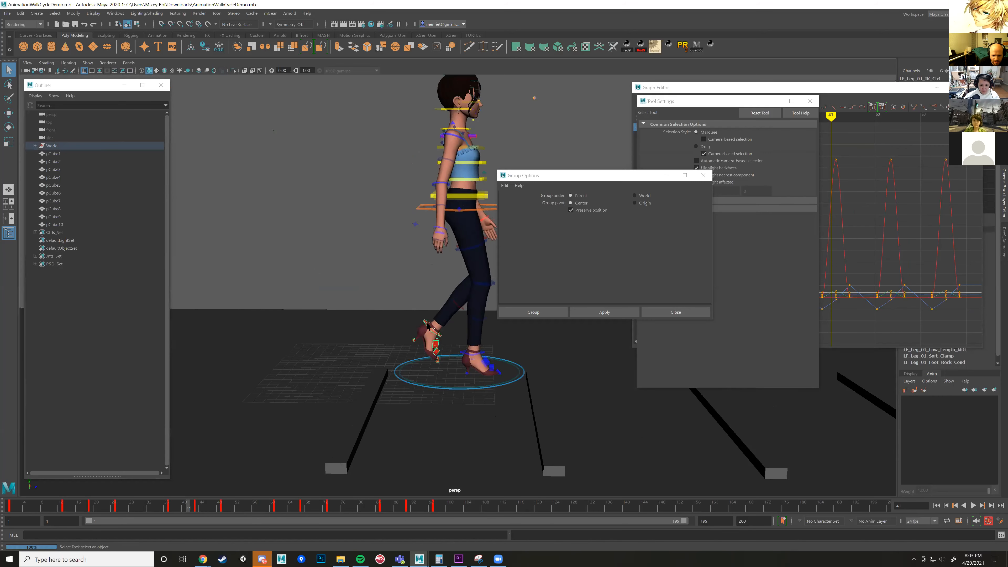
left_click_drag(426, 322, 451, 329, "alt")
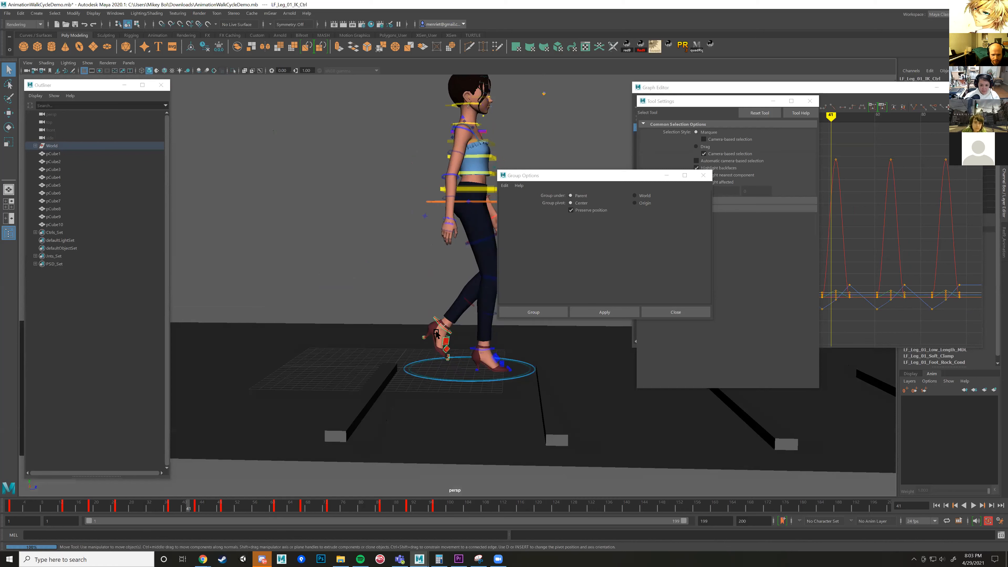
key("w")
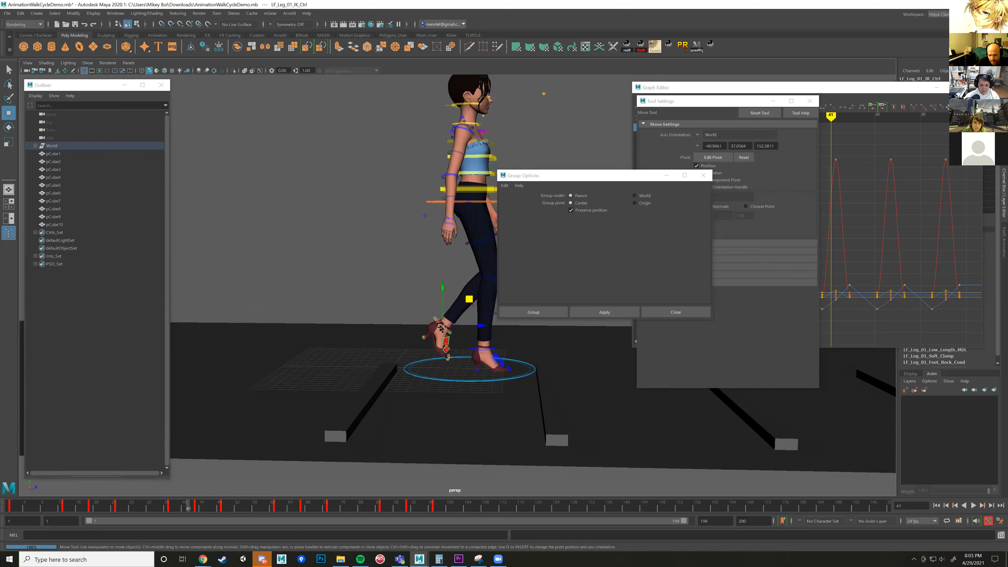
left_click_drag(441, 326, 361, 285)
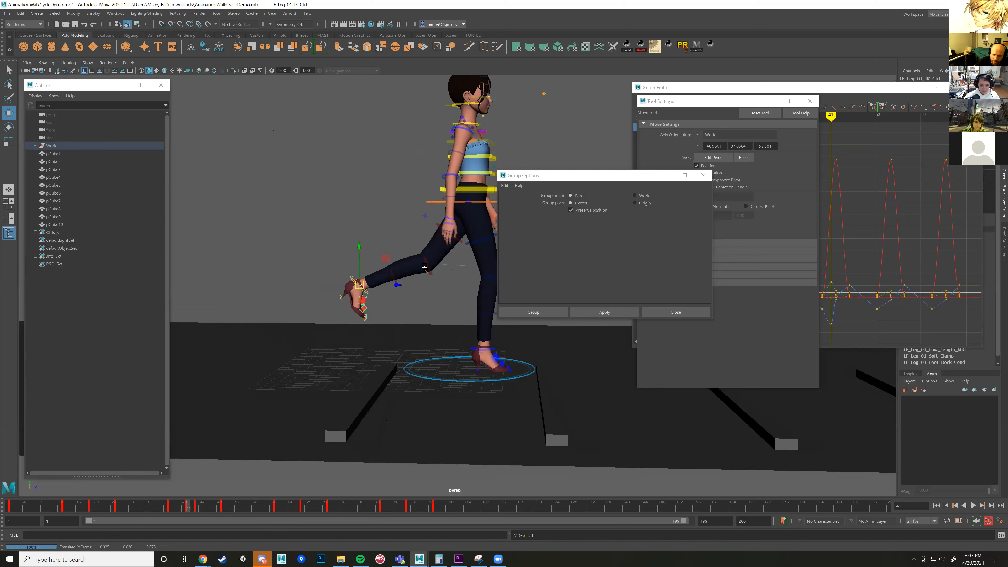
left_click_drag(424, 271, 464, 234, "alt")
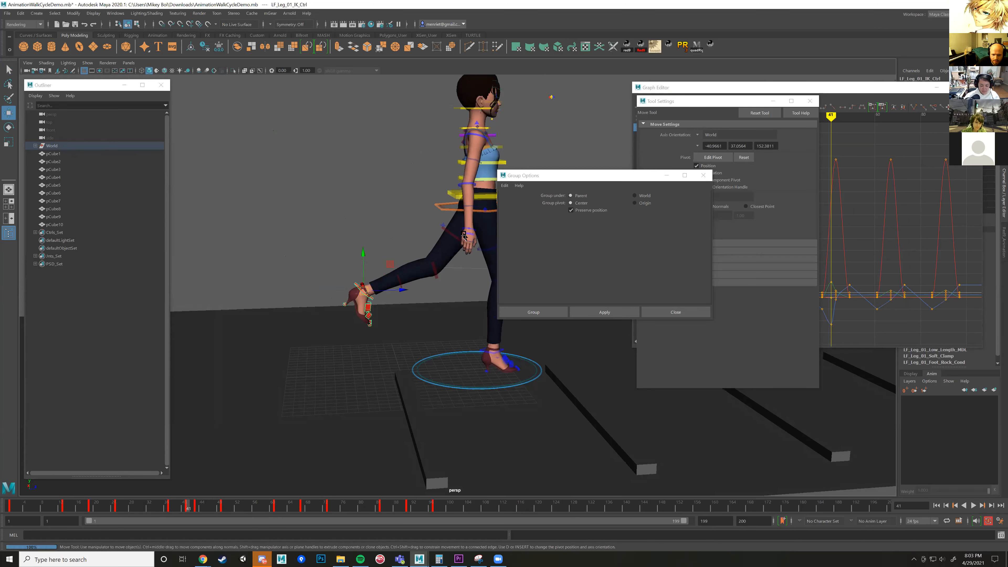
left_click_drag(366, 294, 457, 243)
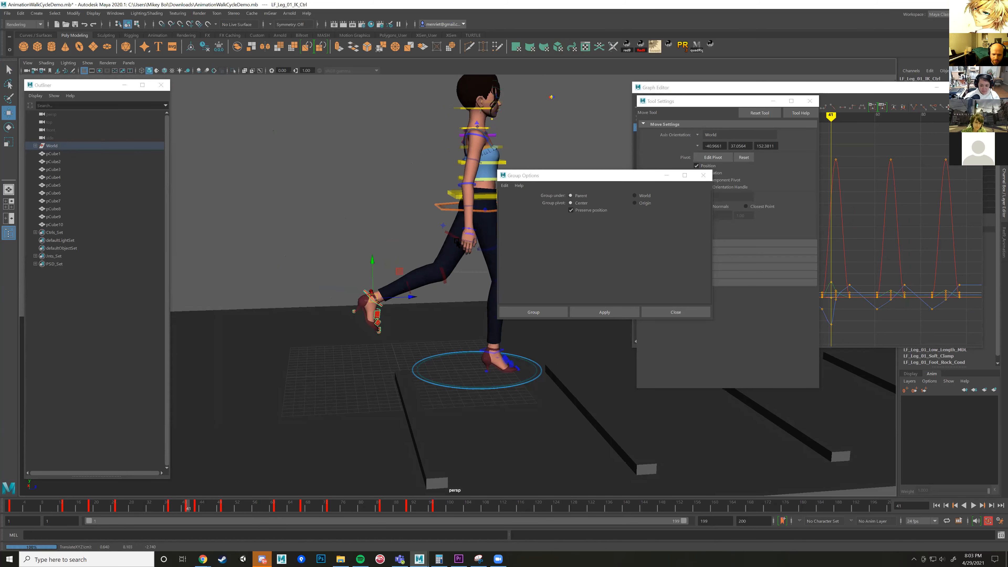
Bend the right forearm forward with the elbow FK control and rotate the hand with the wrist FK control.
left_click_drag(391, 292, 408, 205, "alt")
left_click(422, 161)
key("e")
left_click(371, 288)
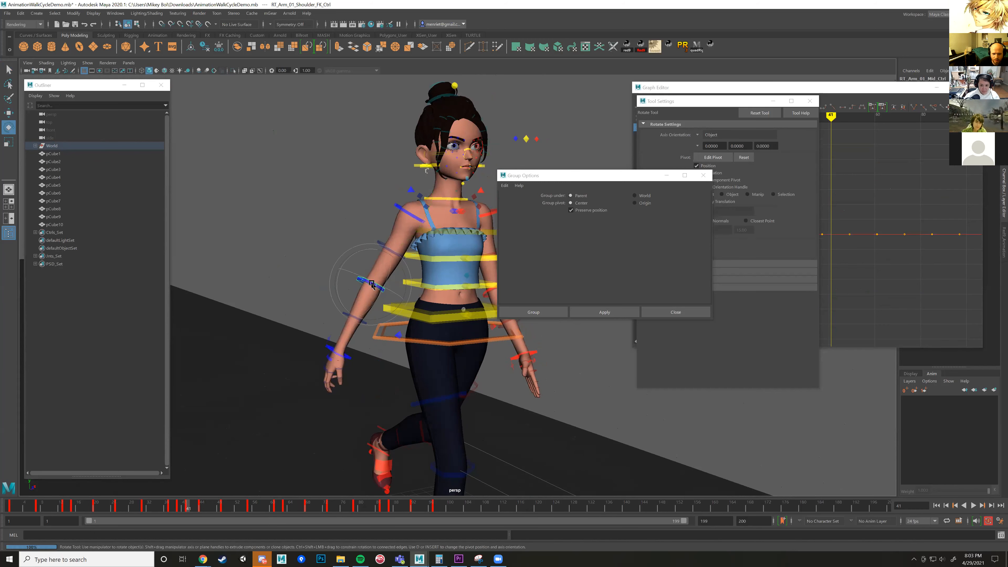
left_click(389, 277)
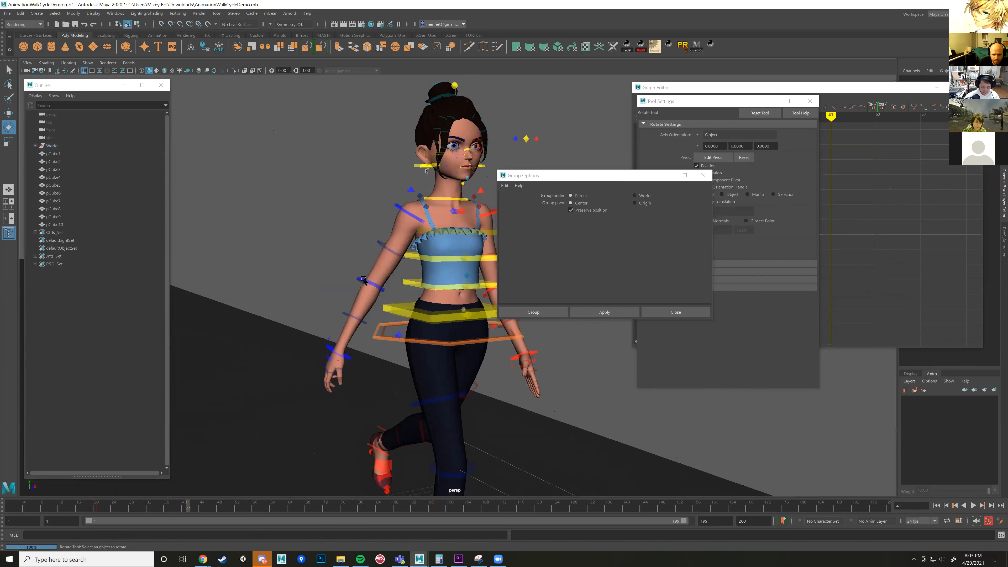
left_click_drag(390, 275, 422, 325)
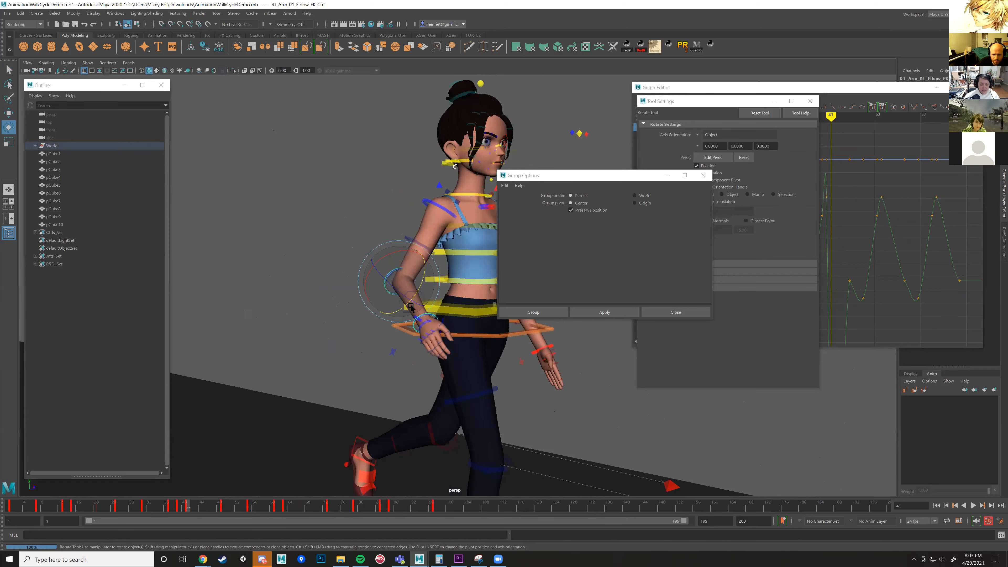
left_click(433, 317)
left_click_drag(433, 316, 419, 344, "alt")
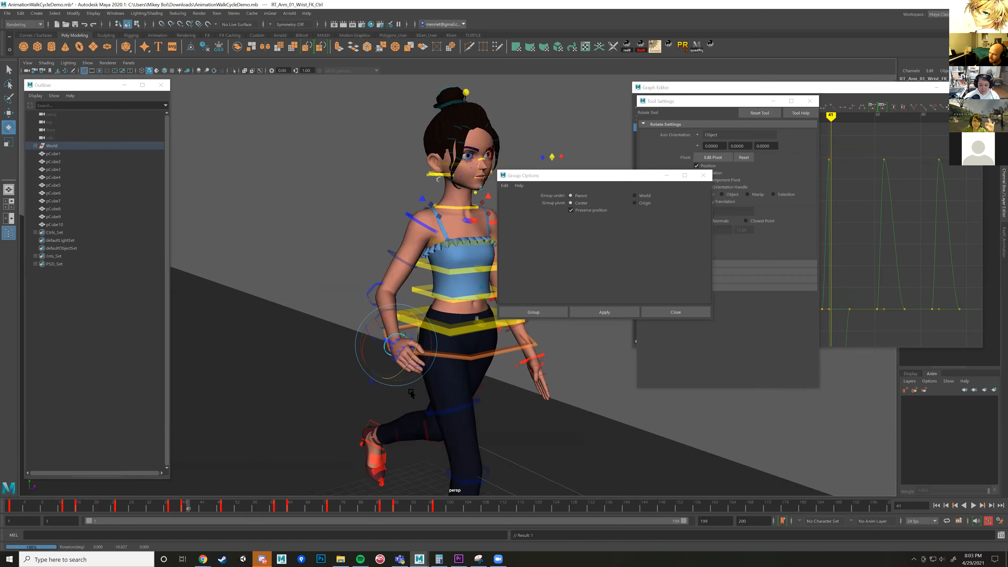
Reselect the left foot's IK control and reposition the raised foot behind the character.
middle_click_drag(412, 396, 433, 278, "alt")
left_click_drag(433, 277, 472, 260, "alt")
left_click(359, 317)
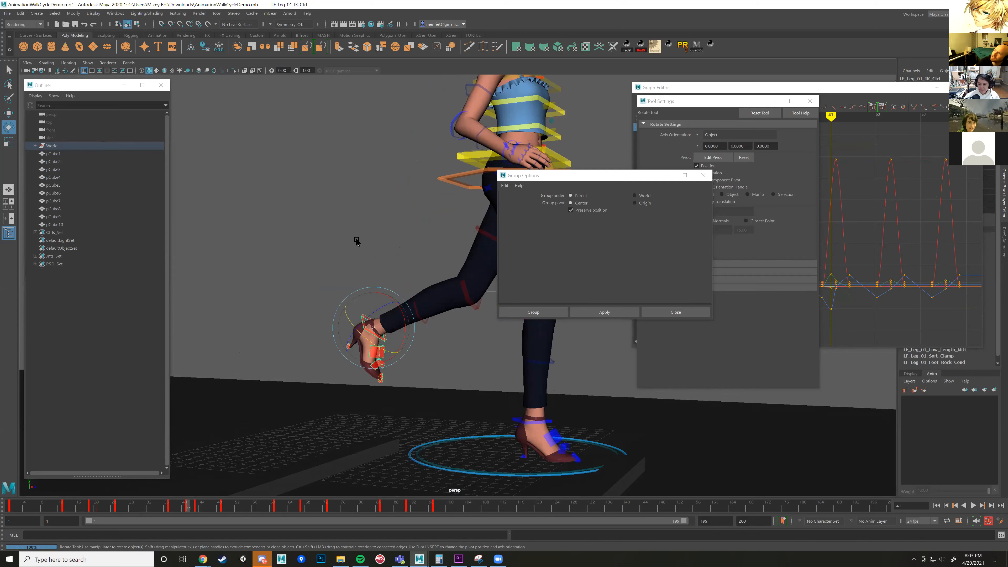
left_click_drag(398, 261, 427, 266, "alt")
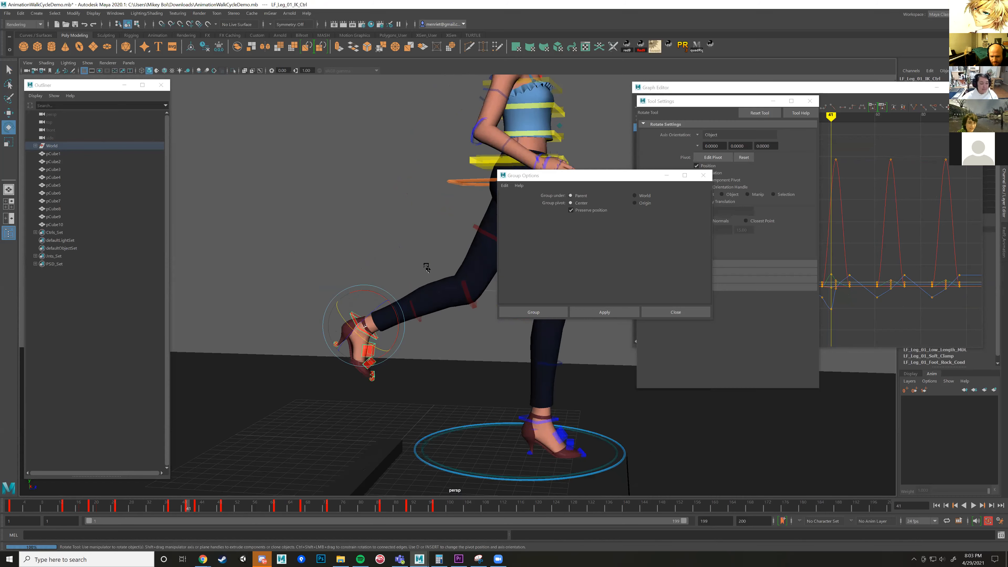
scroll(427, 266, "down", 3)
middle_click_drag(428, 266, 436, 242, "alt")
left_click_drag(436, 242, 457, 237, "alt")
key("w")
mouse_move(393, 297)
left_mouse_down()
mouse_move(413, 280)
mouse_move(396, 291)
left_mouse_up()
middle_click_drag(495, 248, 475, 255, "alt")
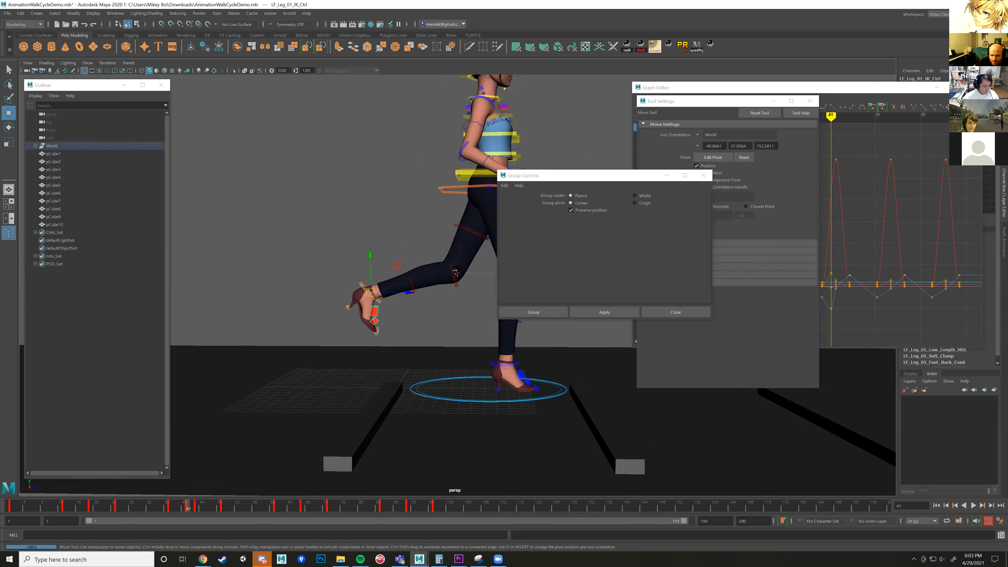
left_click_drag(366, 293, 379, 271)
left_click(408, 278)
Select the star-shaped IK/FK switch control beside the character's right hand.
middle_click_drag(457, 285, 334, 297, "alt")
left_click_drag(334, 300, 295, 342, "alt")
middle_click_drag(376, 157, 418, 204, "alt")
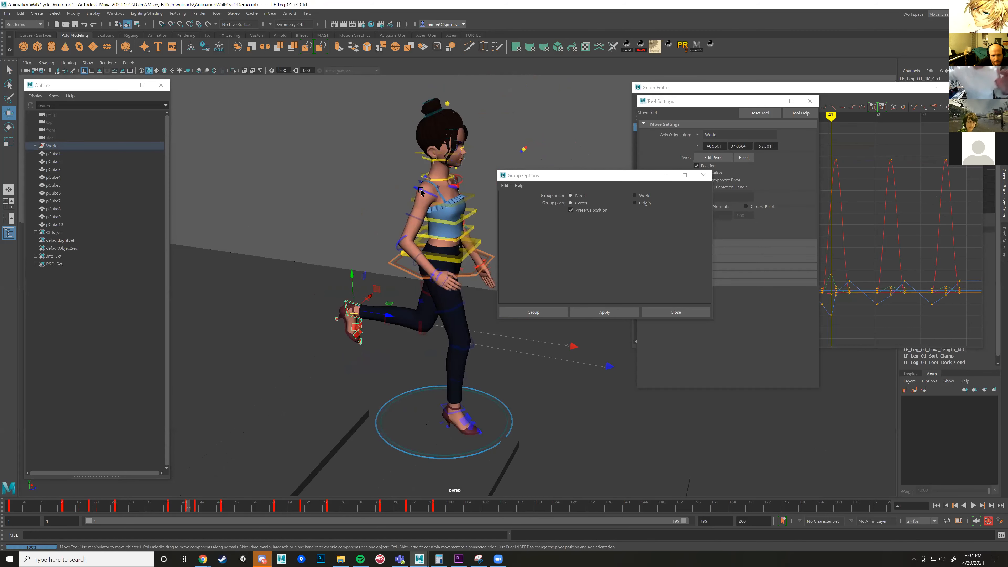
left_click_drag(420, 247, 390, 276, "alt")
right_click_drag(423, 292, 479, 316, "alt")
left_click_drag(445, 321, 490, 297, "alt")
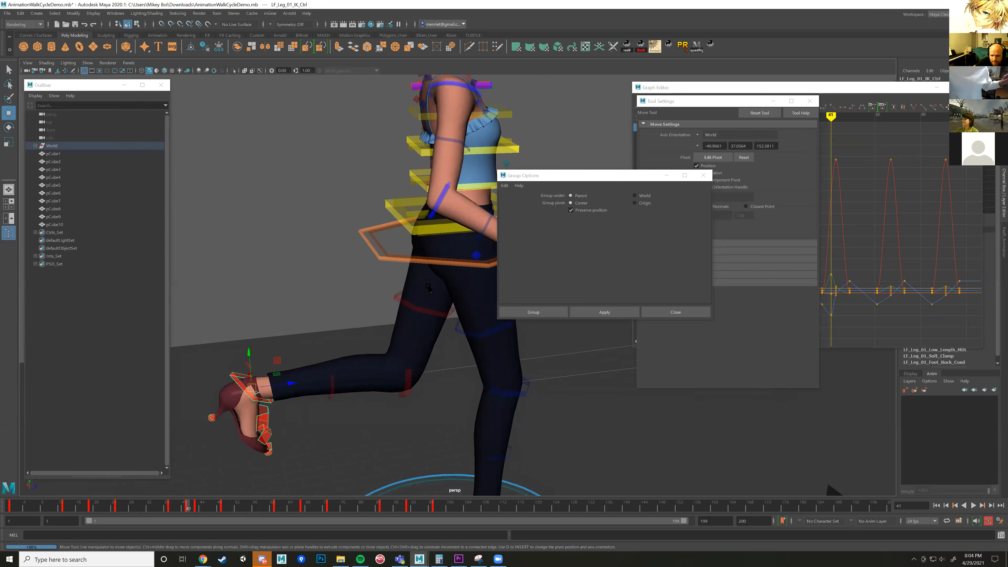
middle_click_drag(490, 296, 360, 275, "alt")
left_click_drag(360, 274, 394, 266, "alt")
left_click(408, 263)
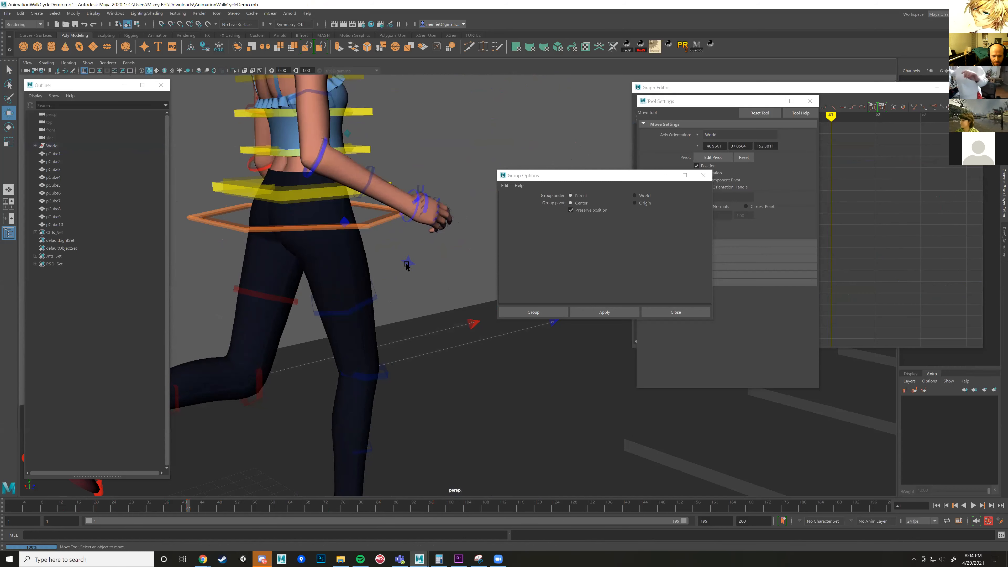
scroll(424, 294, "up", 3)
left_click(419, 282)
left_click(408, 270)
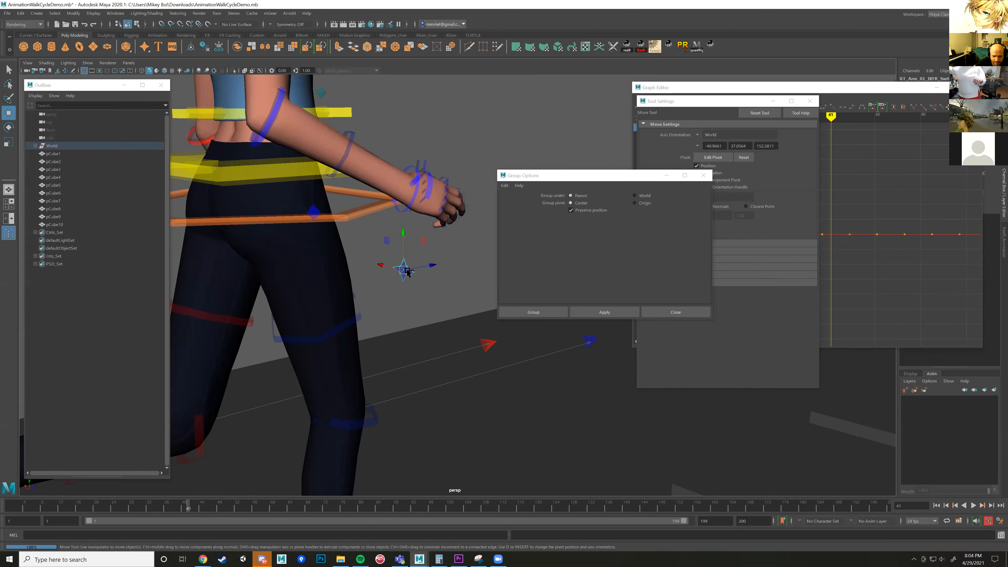
Rotate the character's right hand with the wrist FK control.
left_click(408, 210)
key("e")
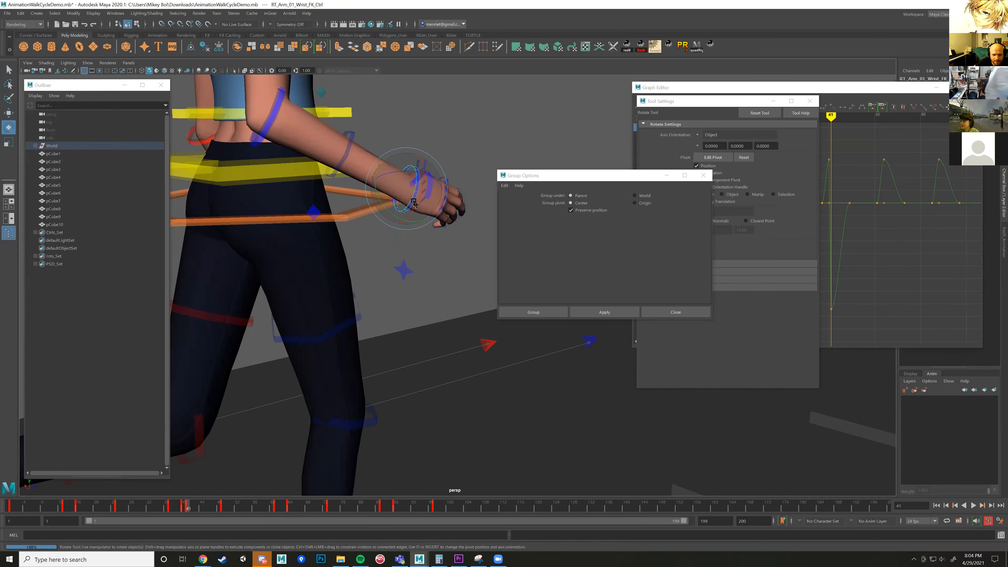
left_click_drag(416, 218, 422, 215)
Select the right arm's IK/FK switch control and close the Graph Editor, Tool Settings and Group Options windows.
left_click(415, 271)
left_click(885, 96)
left_click_drag(885, 95, 833, 166)
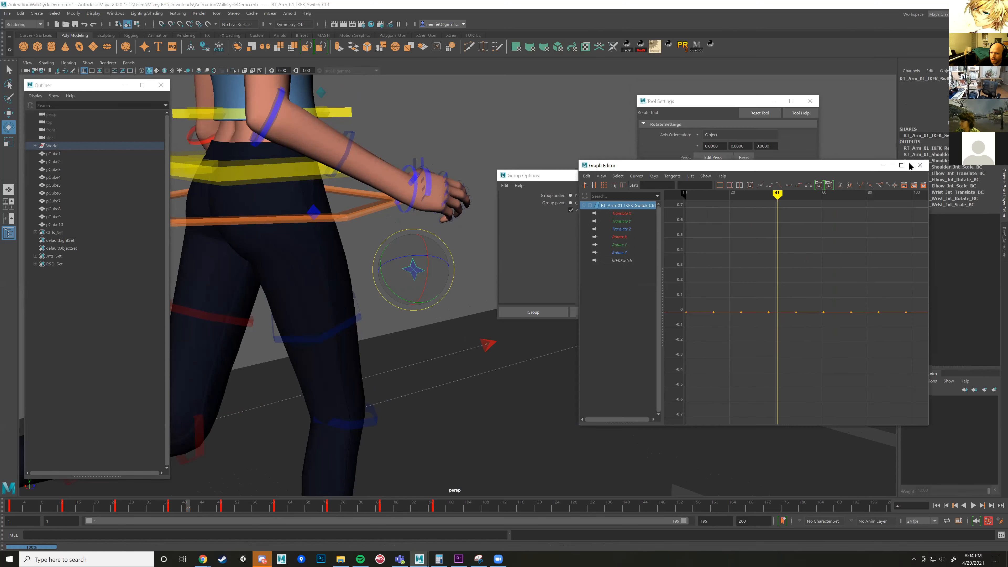
left_click(918, 164)
left_click(813, 101)
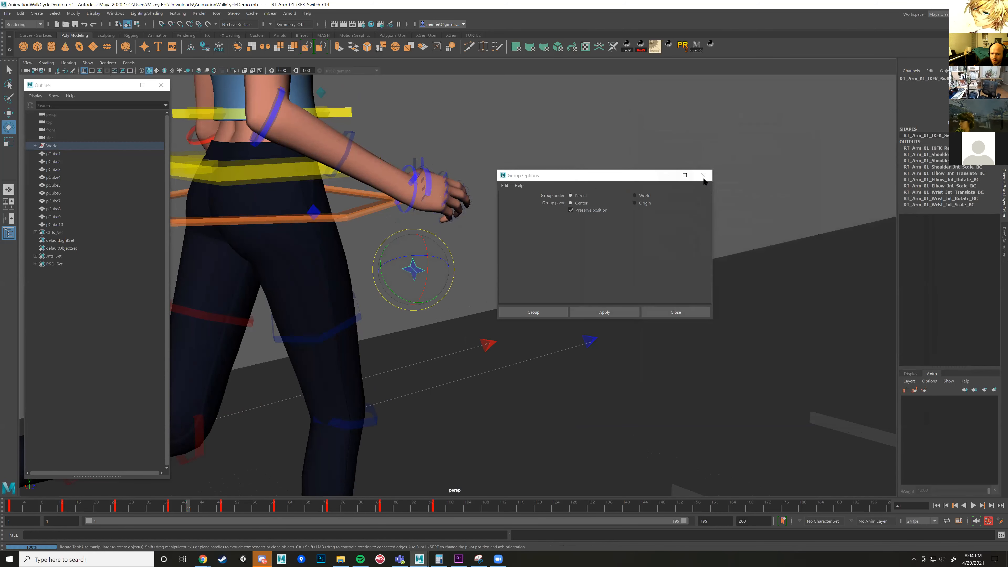
left_click(709, 176)
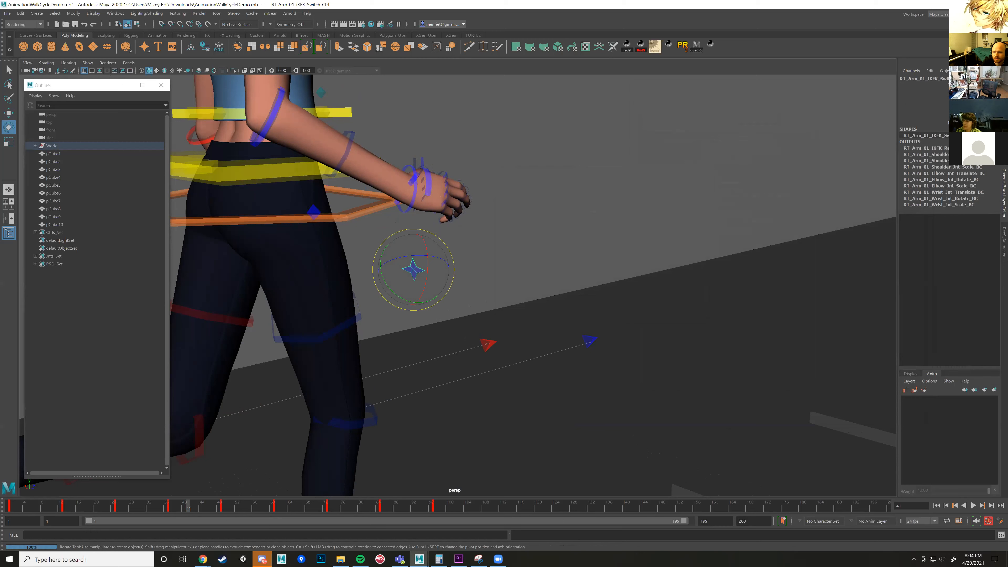
Move the right wrist's IK control to raise the hand out to the side with the elbow bent.
key("s")
mouse_move(502, 242)
right_mouse_down("alt")
mouse_move(478, 225)
mouse_move(502, 234)
right_mouse_up("alt")
left_click_drag(445, 236, 496, 243, "alt")
right_click_drag(574, 227, 589, 226, "alt")
left_click(590, 227)
key("w")
left_click_drag(553, 235, 589, 206)
left_click_drag(588, 206, 405, 206, "alt")
scroll(321, 221, "down", 2)
middle_click_drag(322, 220, 340, 296, "alt")
left_click_drag(321, 186, 357, 188)
middle_click_drag(401, 323, 402, 327, "alt")
left_click_drag(403, 328, 419, 285, "alt")
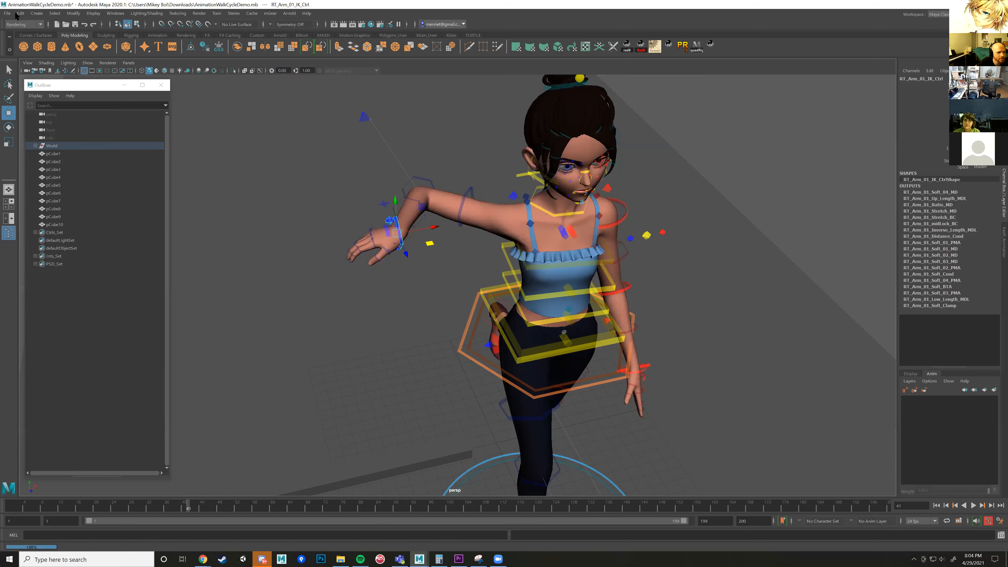
Open the recent scene "samurai quickfix final rig", discarding the changes to the walk cycle scene.
left_click(8, 13)
mouse_move(84, 258)
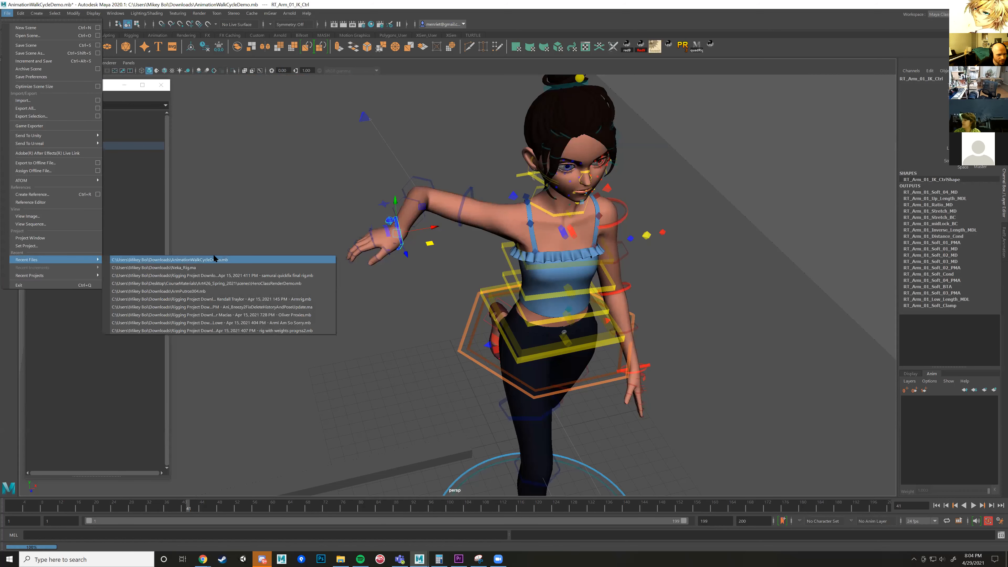
left_click(241, 278)
left_click(502, 284)
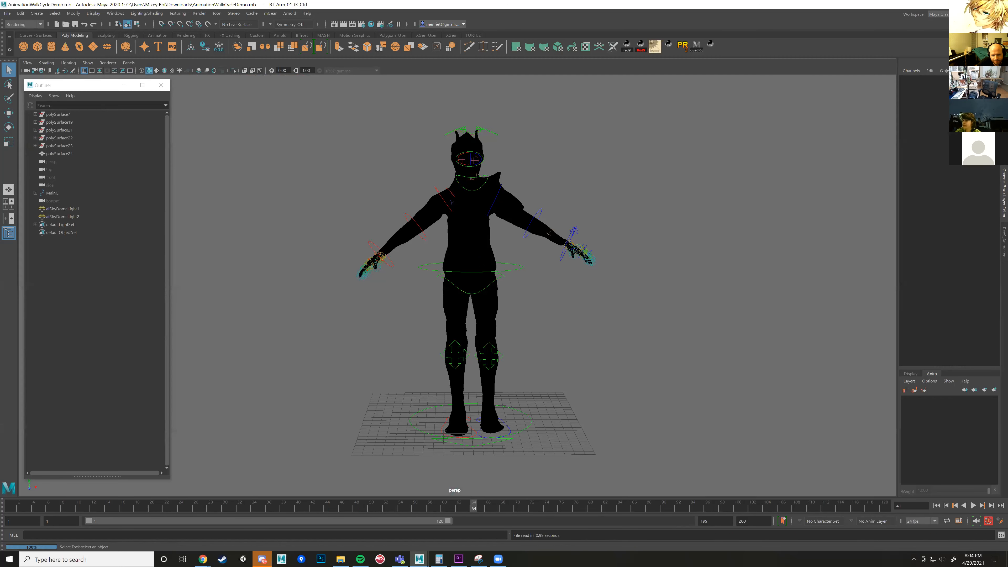
Show the samurai rig in shaded display and select the left arm's arrow-shaped IK/FK switch control.
mouse_move(567, 290)
left_mouse_down("alt")
mouse_move(526, 301)
mouse_move(499, 324)
mouse_move(523, 319)
mouse_move(508, 309)
left_mouse_up("alt")
scroll(525, 301, "up", 4)
key("4")
key("5")
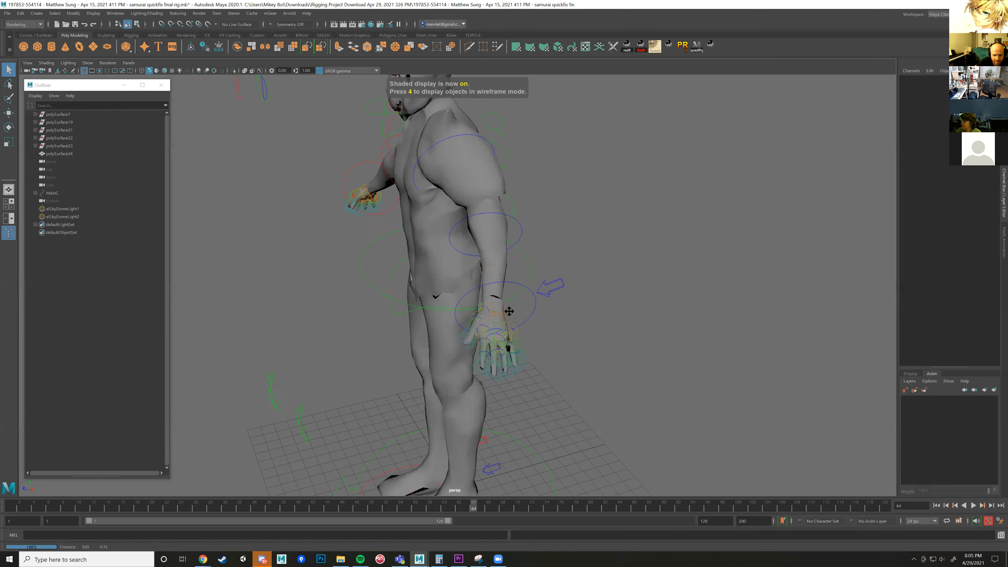
middle_click_drag(507, 310, 482, 297, "alt")
right_click_drag(532, 285, 576, 262, "alt")
left_click(576, 265)
mouse_move(556, 273)
left_mouse_down("alt")
mouse_move(527, 274)
mouse_move(568, 278)
left_mouse_up("alt")
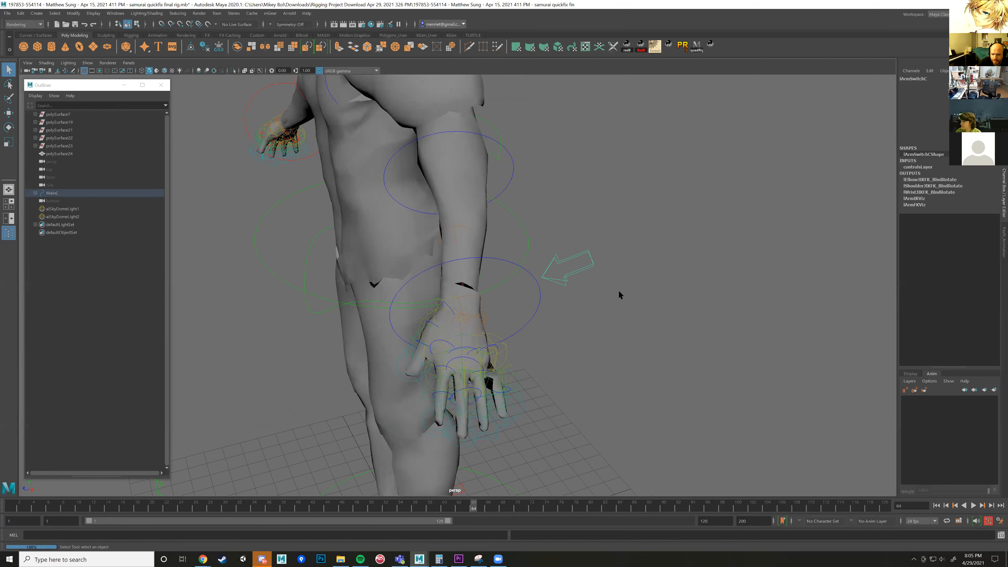
Rotate the samurai's left hand with the circular wrist FK control.
left_click(619, 290)
left_click(571, 257)
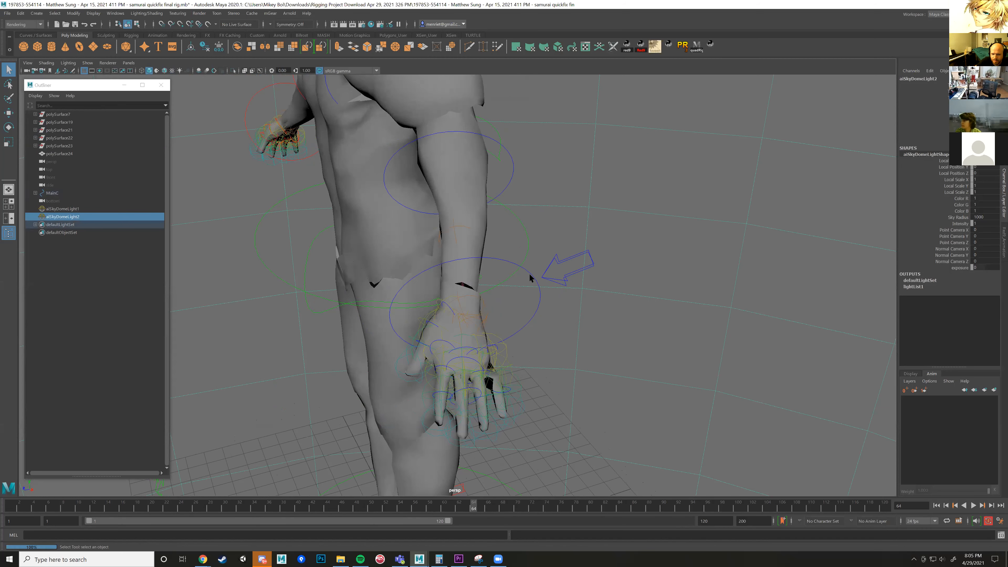
left_click(534, 279)
left_click_drag(534, 276, 563, 274, "alt")
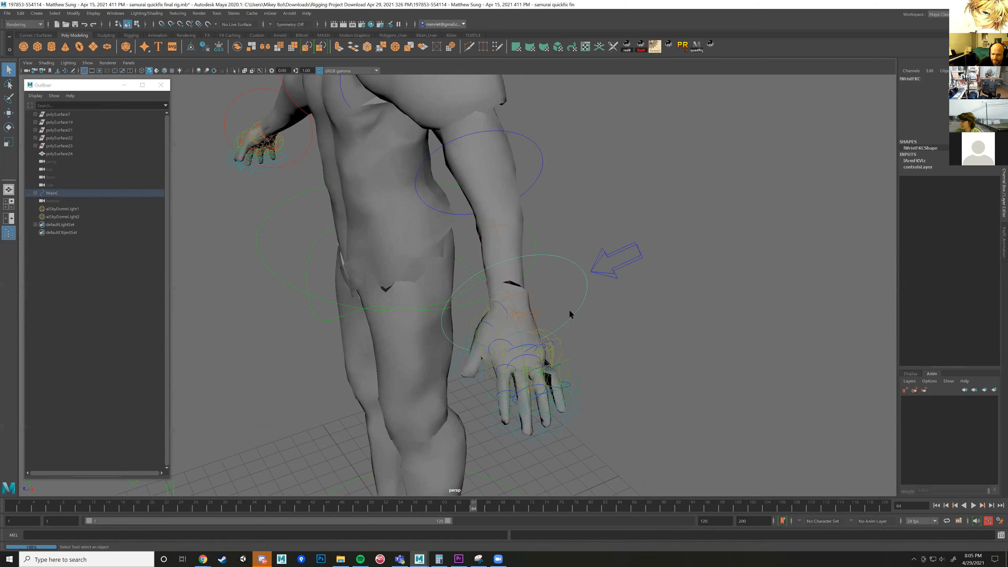
key("e")
left_click_drag(537, 327, 519, 316)
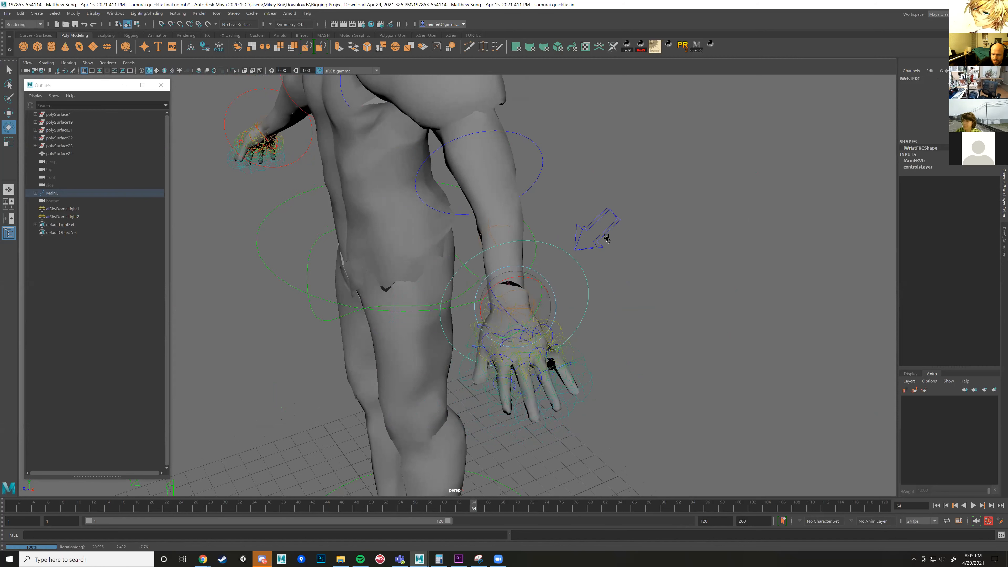
Select the left arm's IK/FK switch arrow again and frame it for a closer look.
left_click(598, 239)
left_click_drag(600, 262, 644, 170, "alt")
middle_click_drag(637, 187, 559, 231, "alt")
key("f")
left_click_drag(525, 302, 612, 285, "alt")
scroll(475, 275, "down", 6)
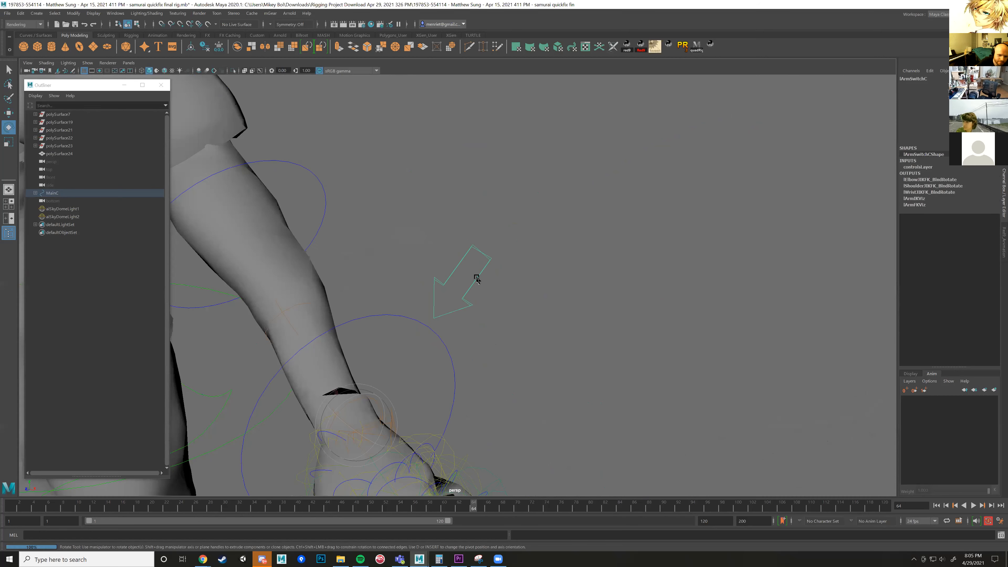